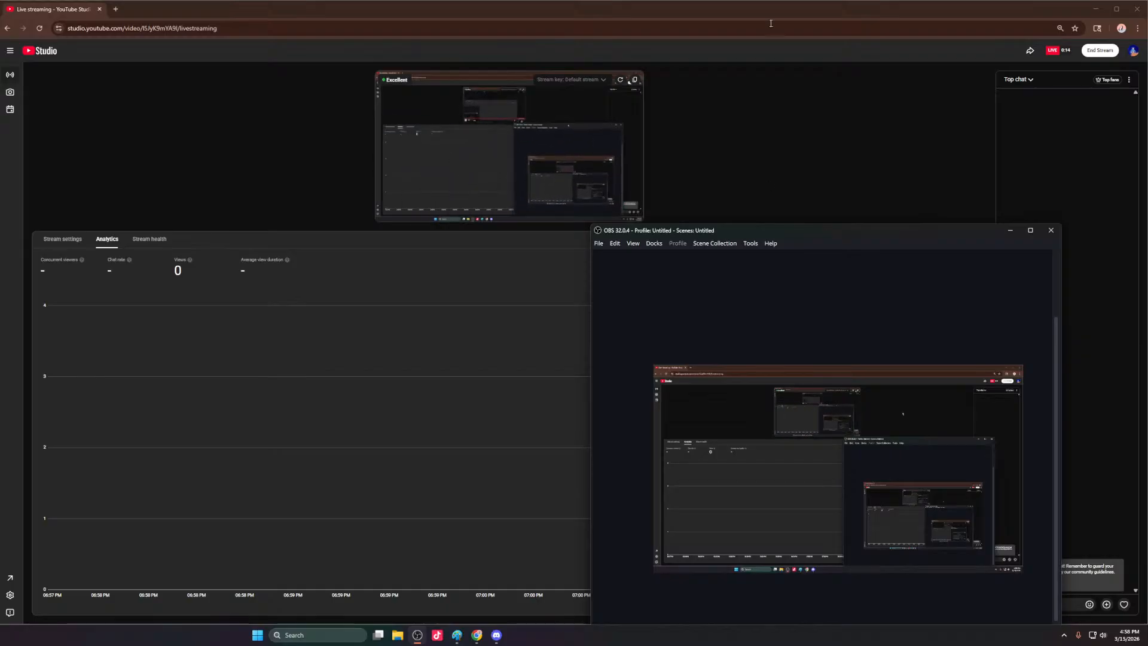
Step: Copy the video link from the livestream's share dialog, then close the dialog
left_click_drag(808, 234, 440, 197)
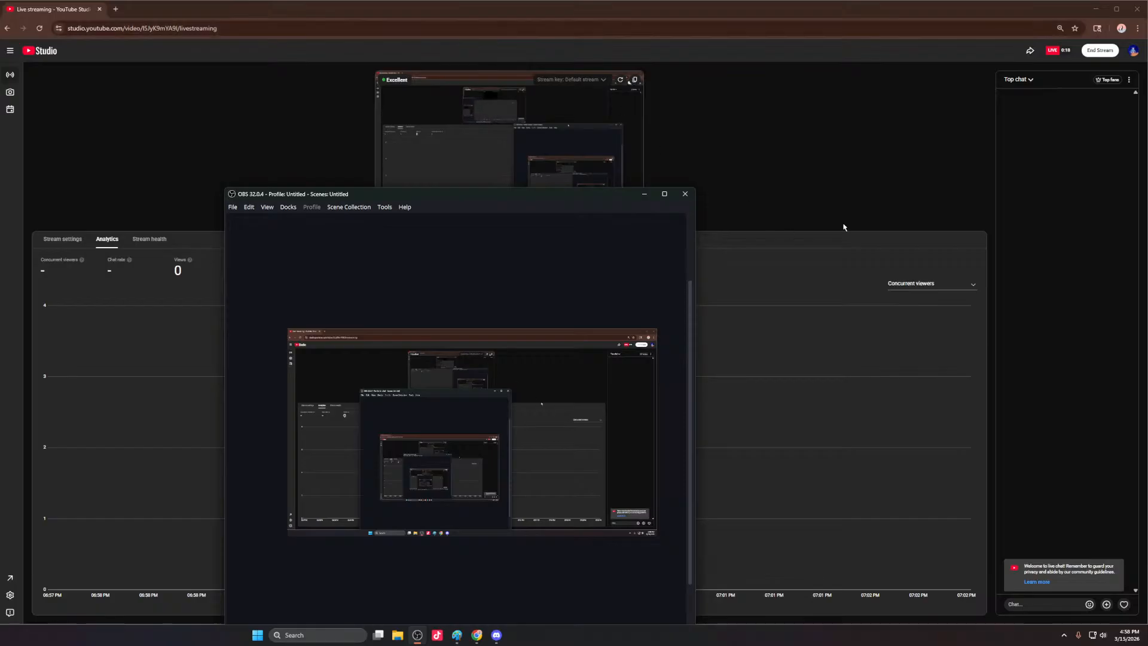
left_click(116, 9)
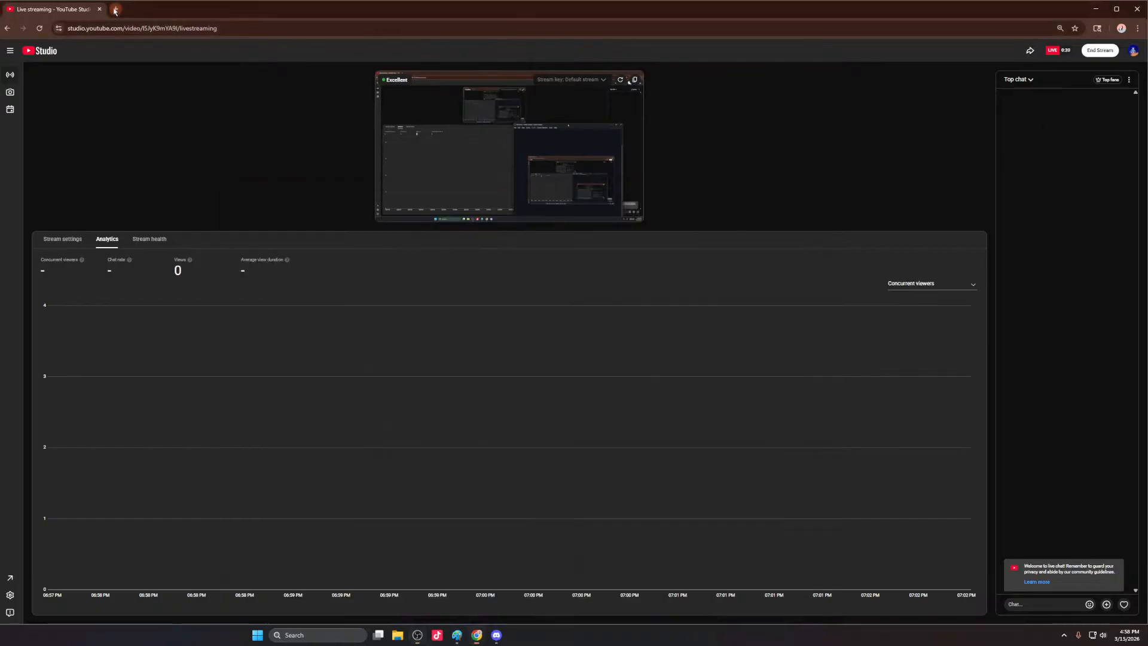
left_click(69, 9)
left_click(1029, 51)
left_click(640, 379)
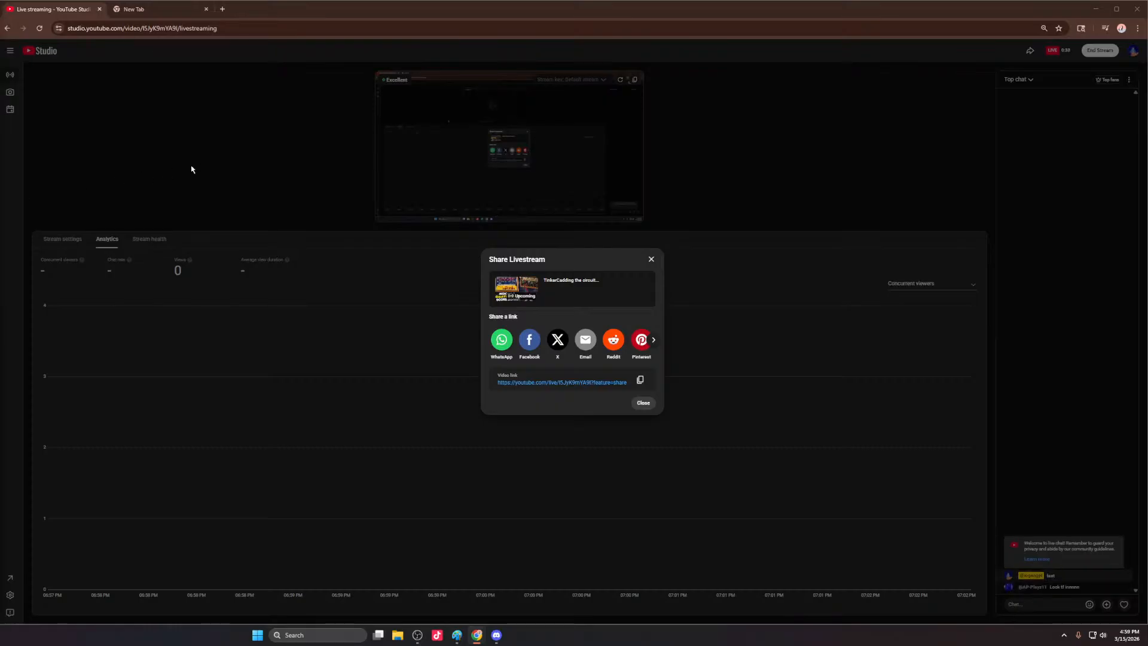
left_click(651, 258)
Step: Search the web for tinkercad in a separate browser tab and open the Tinkercad website
left_click(151, 9)
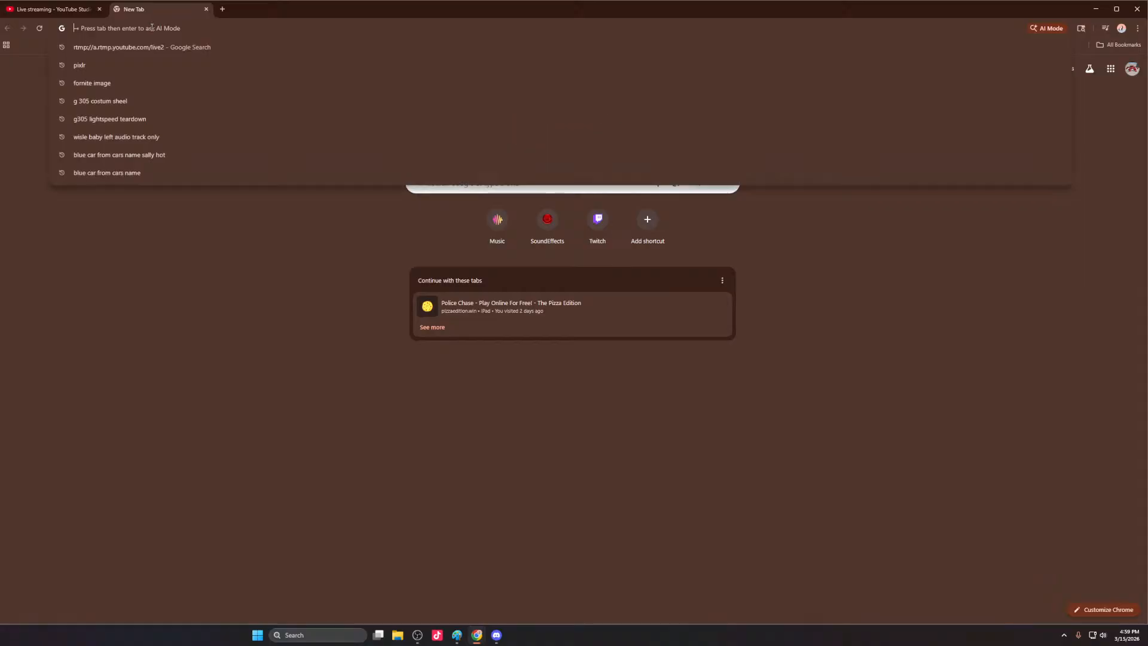
type("tinkerca")
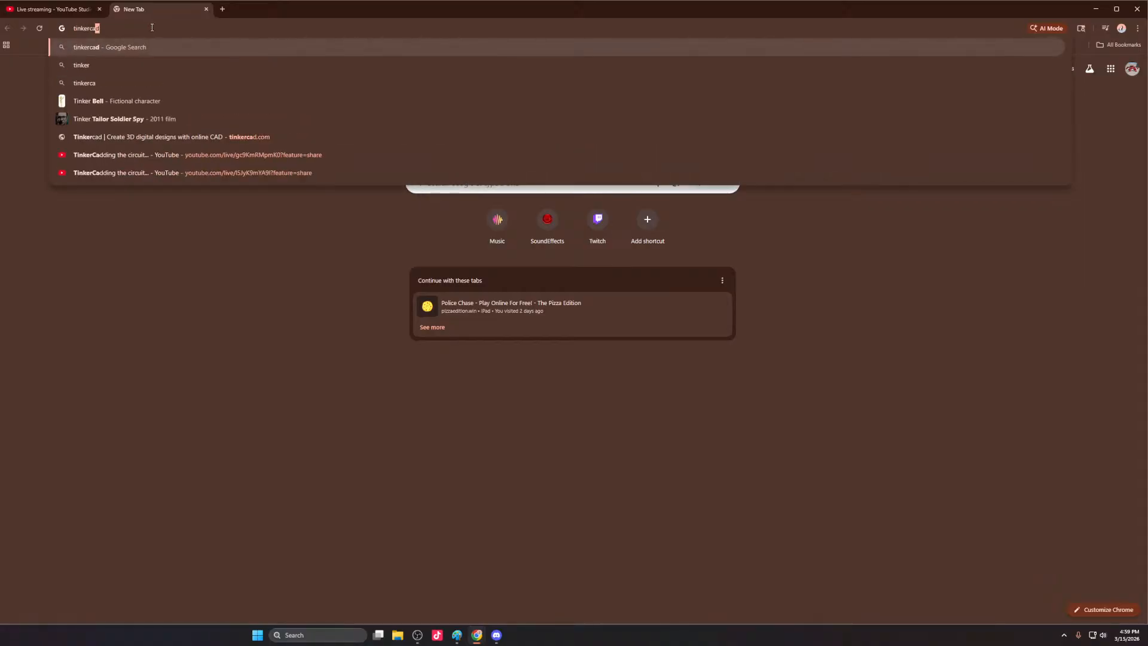
key("Return")
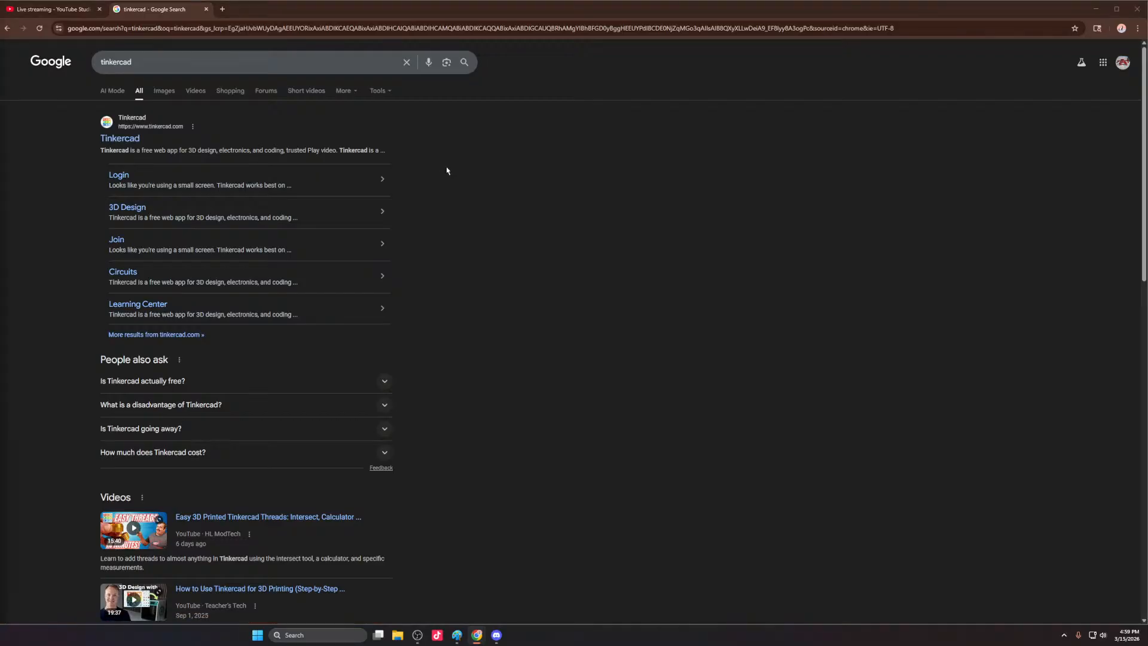
left_click(233, 62)
left_click(802, 235)
left_click(128, 139)
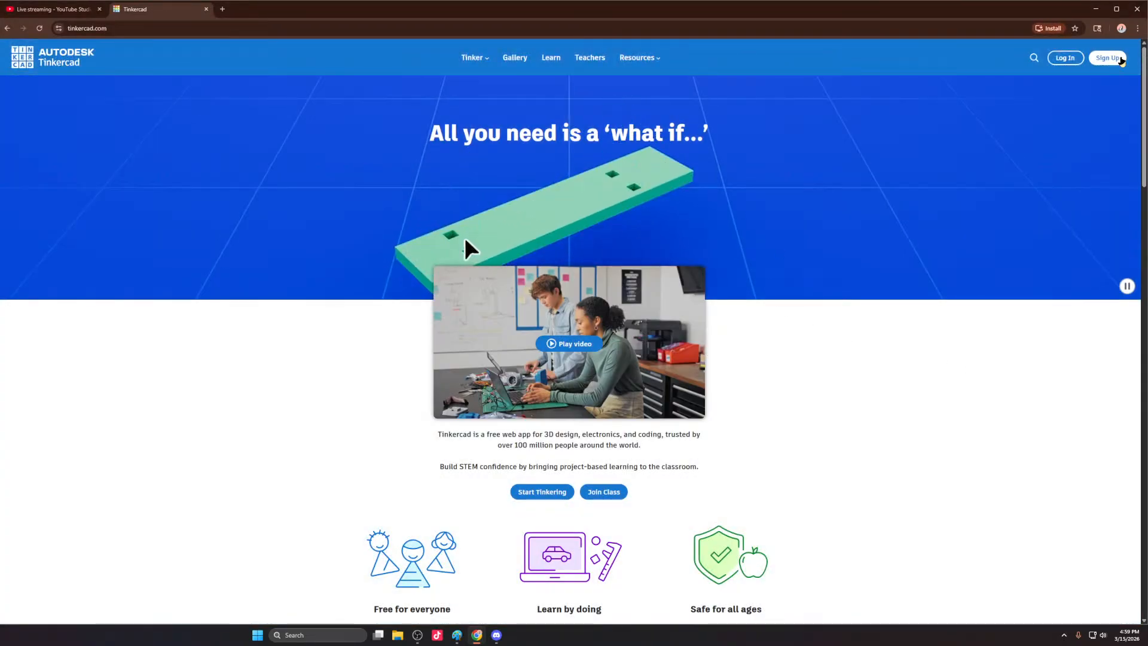
Step: Start a personal Tinkercad account using the existing Google account and allow Autodesk to access its profile information
left_click(1069, 58)
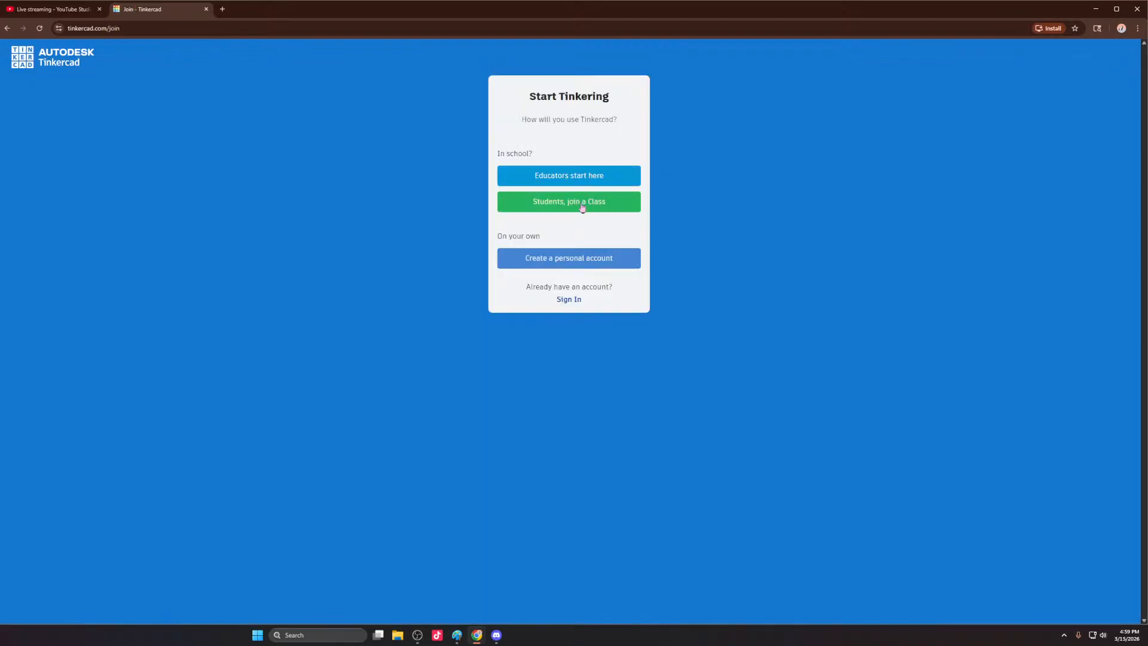
left_click(586, 261)
left_click(564, 216)
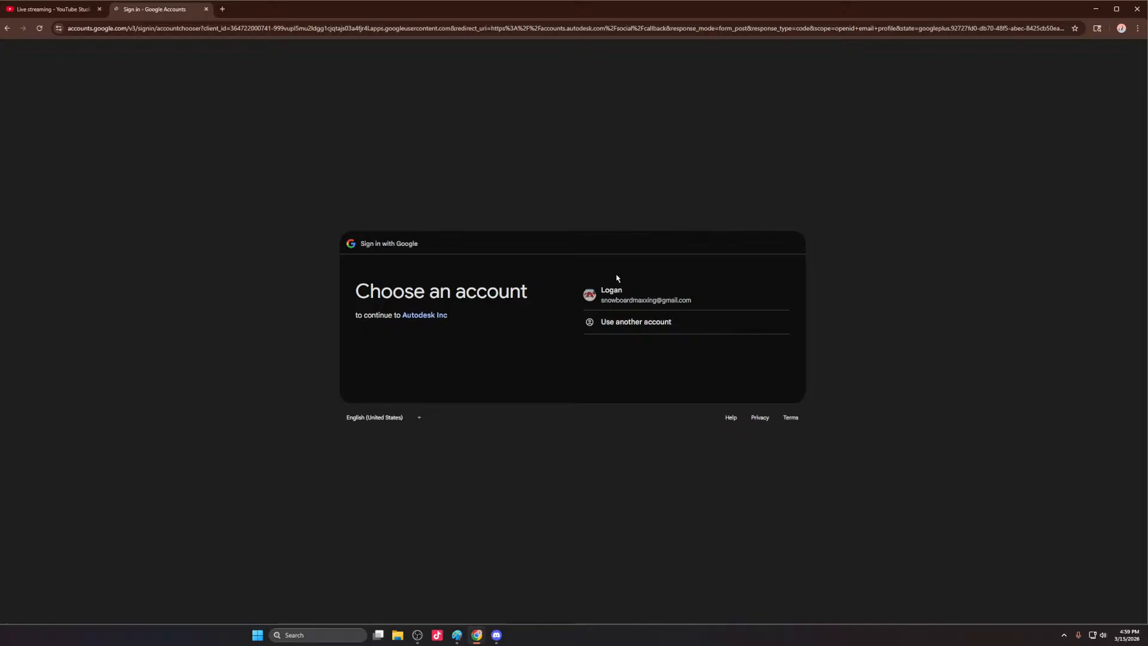
left_click(626, 301)
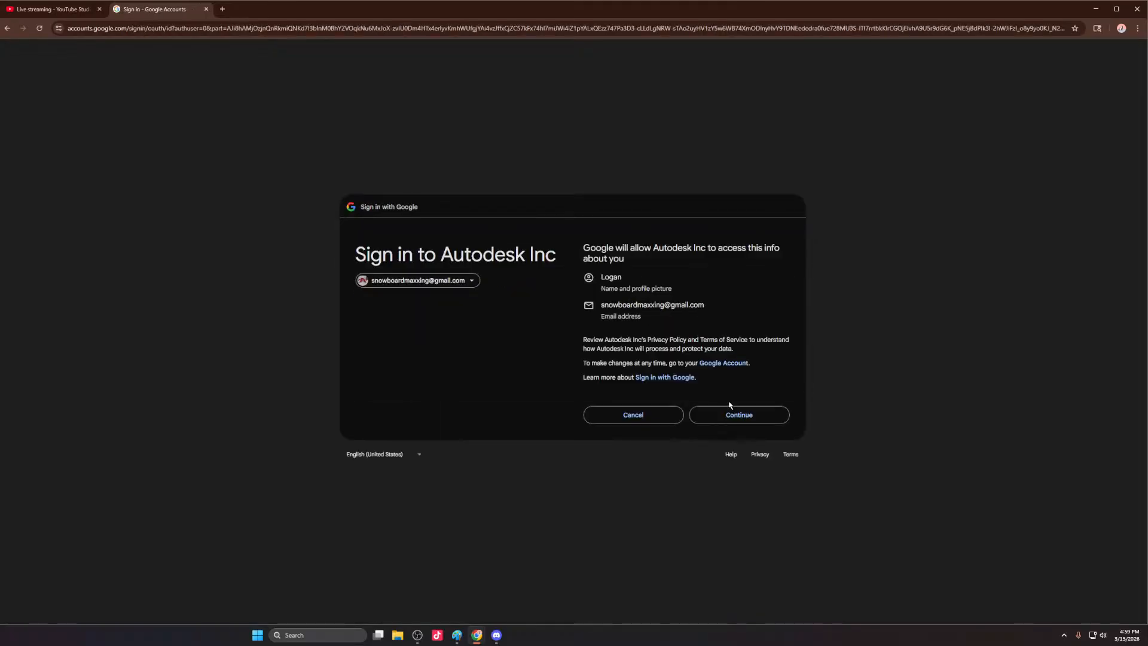
left_click(730, 413)
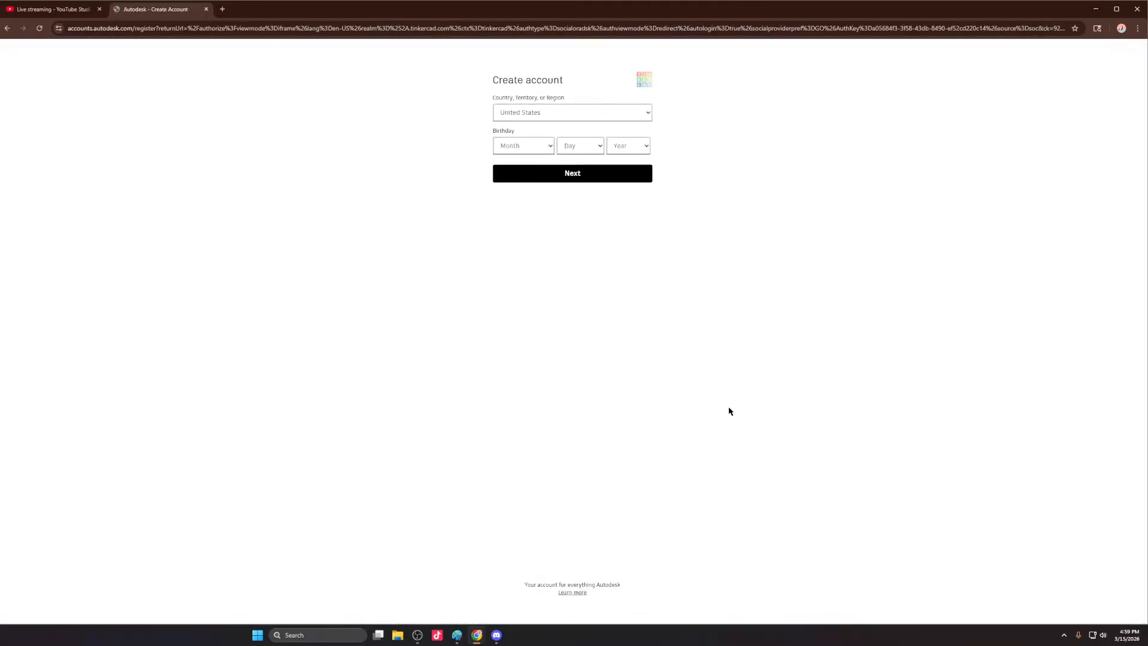
left_click(556, 120)
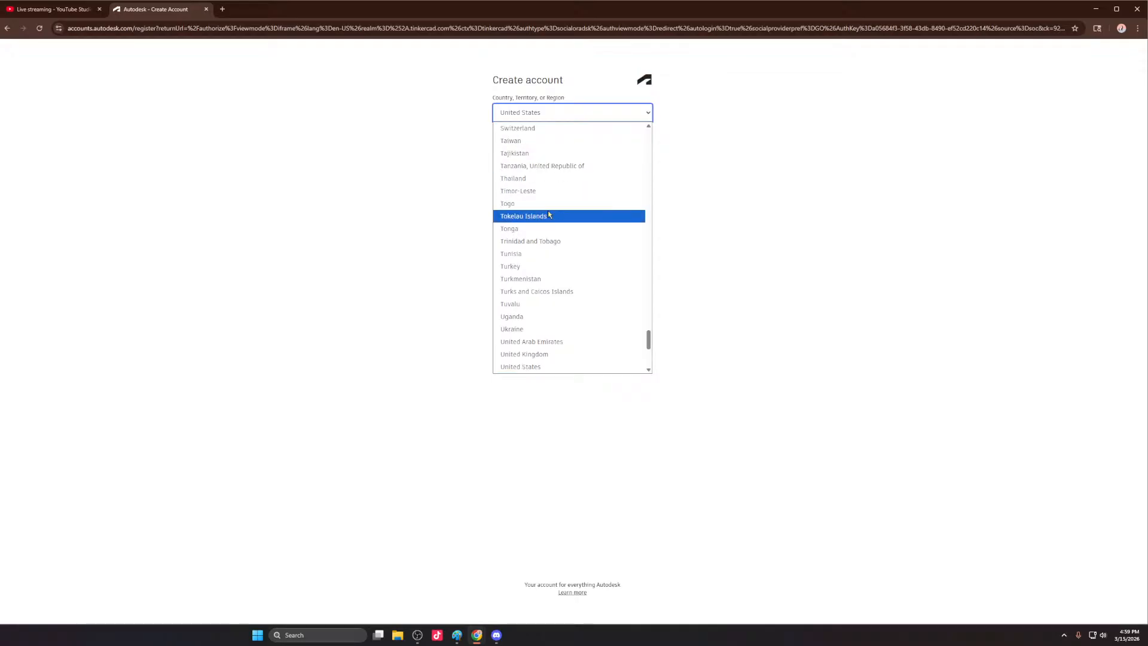
scroll(557, 259, "down", 4)
scroll(522, 180, "up", 2)
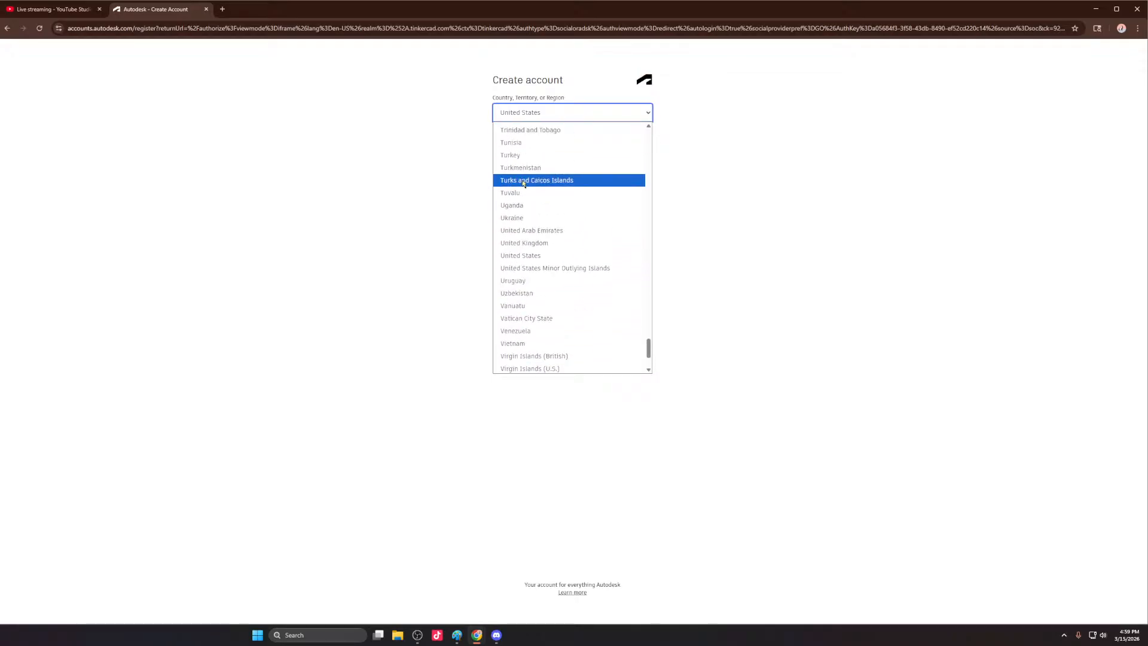
scroll(525, 179, "up", 3)
left_click(791, 111)
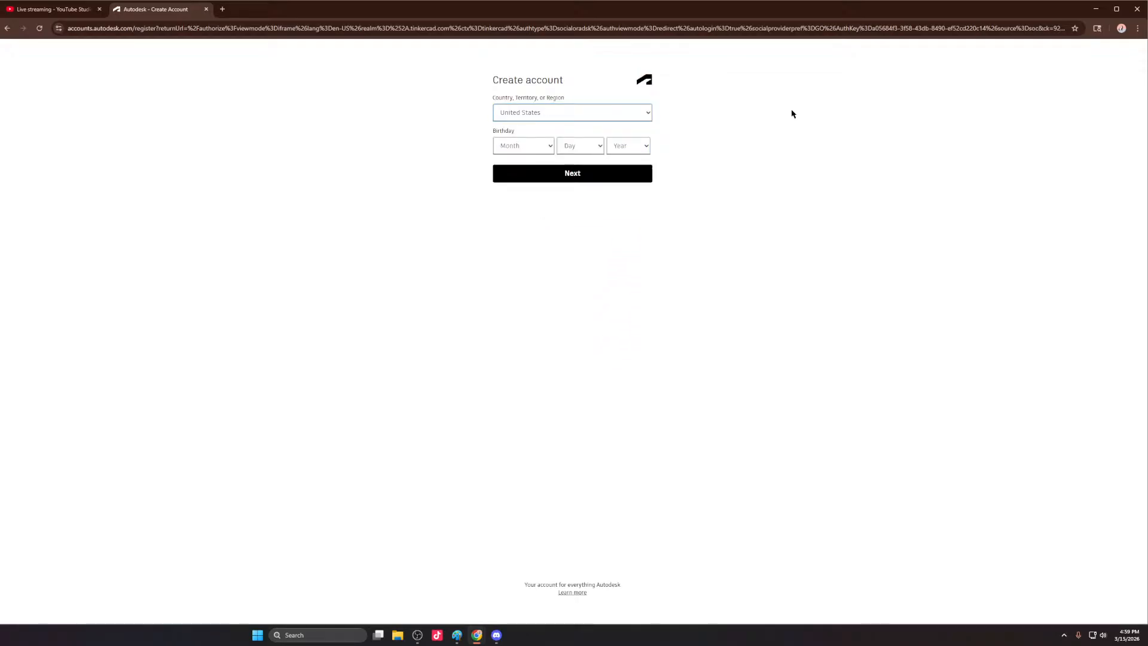
Step: Enter the account holder's date of birth and accept the Autodesk terms to finish creating the account
left_click(523, 146)
left_click(530, 211)
left_click(578, 145)
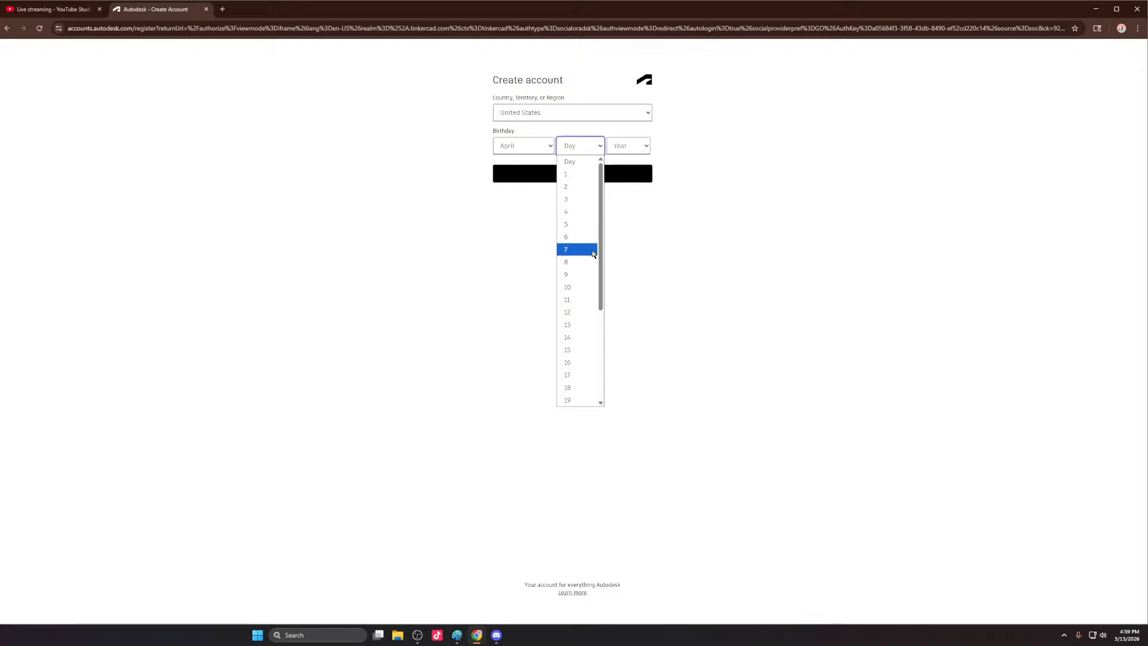
left_click(592, 253)
left_click(634, 145)
scroll(625, 329, "down", 7)
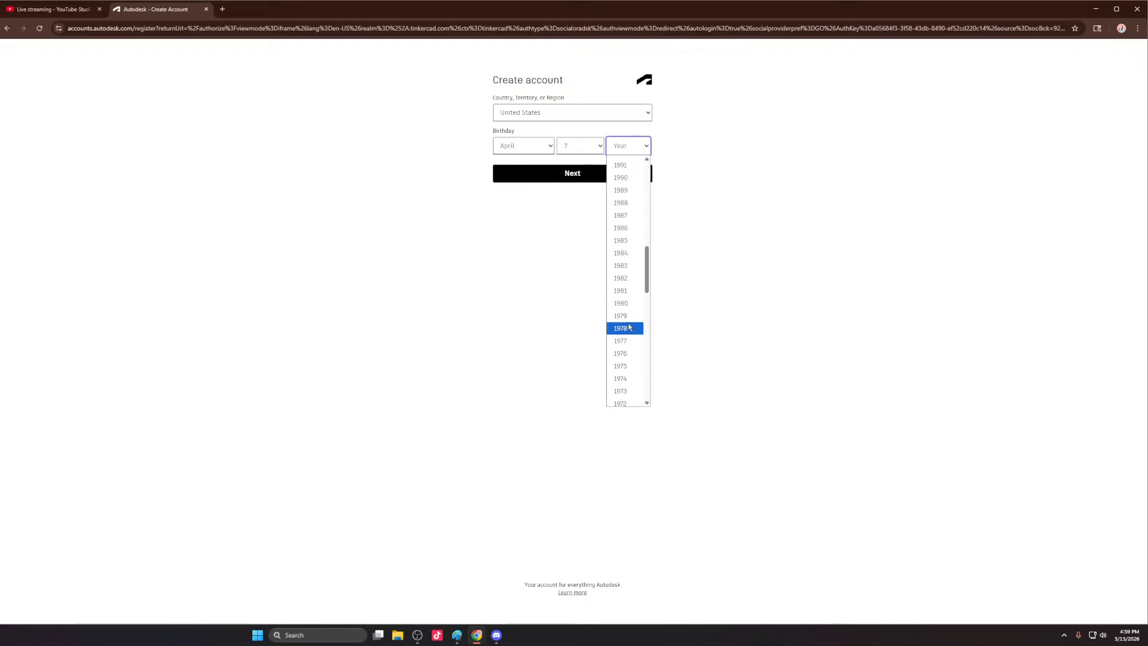
left_click(620, 327)
left_click(562, 178)
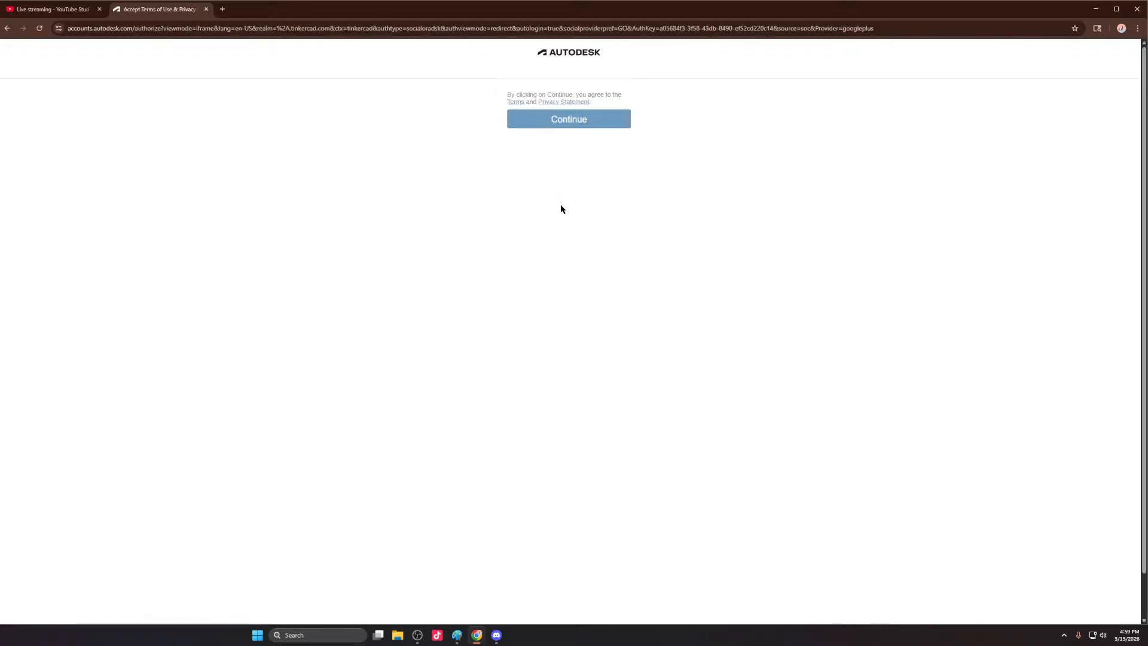
left_click(564, 123)
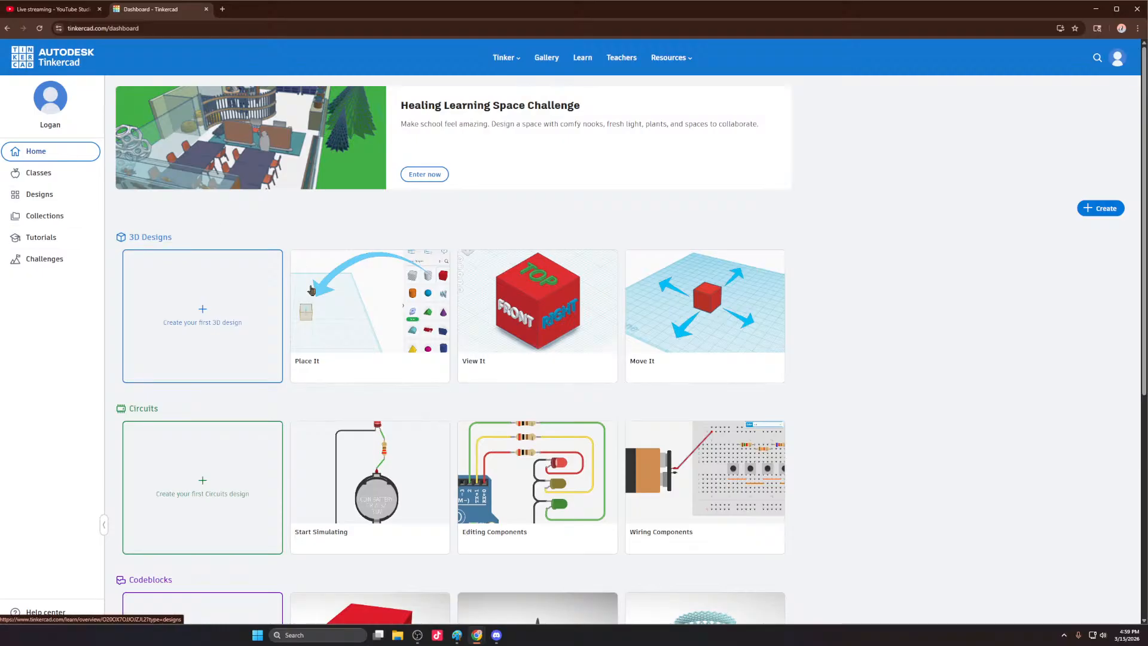
Step: Create the first Circuits design and place a small breadboard on the workplane
left_click(199, 468)
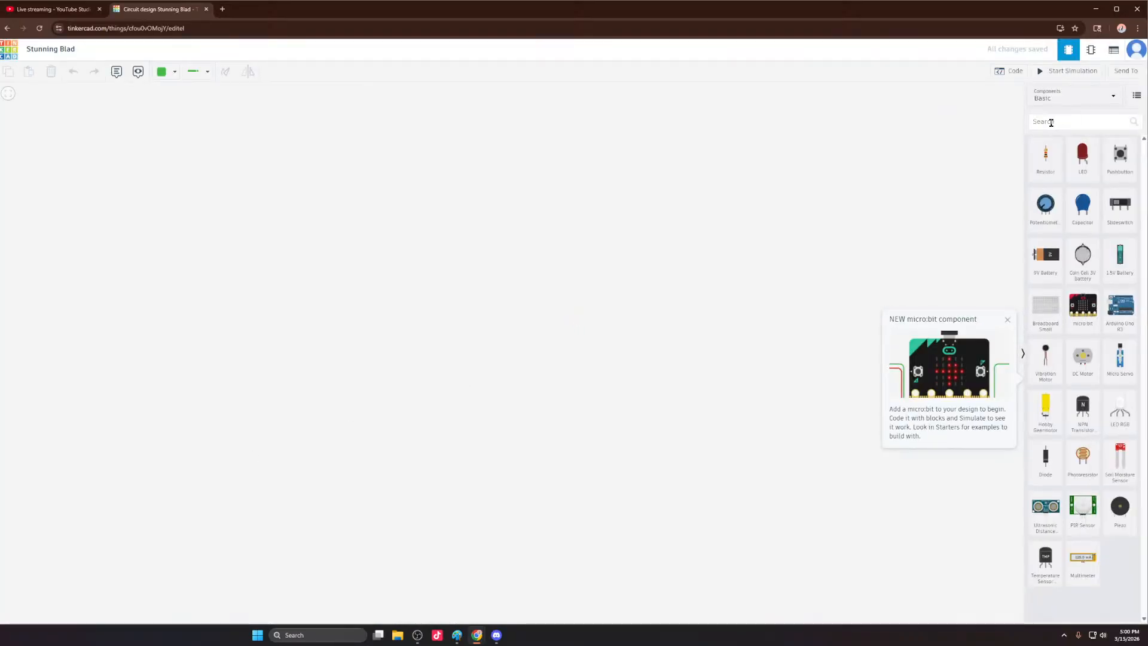
left_click_drag(1045, 308, 428, 270)
scroll(359, 311, "down", 3)
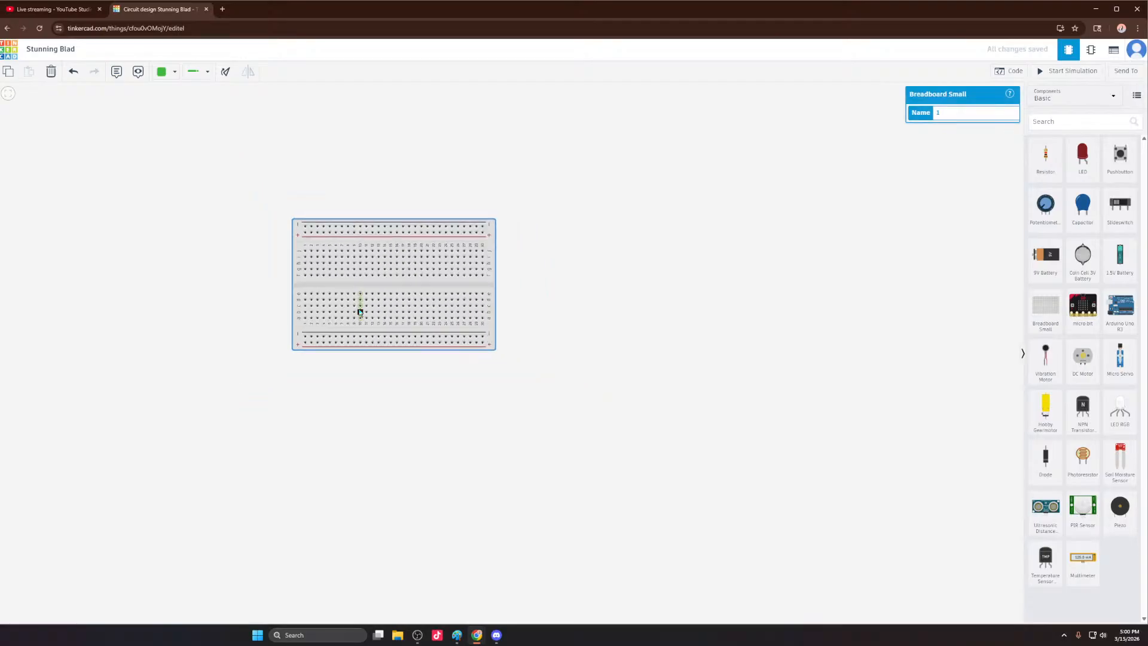
scroll(359, 302, "up", 2)
left_click(326, 256)
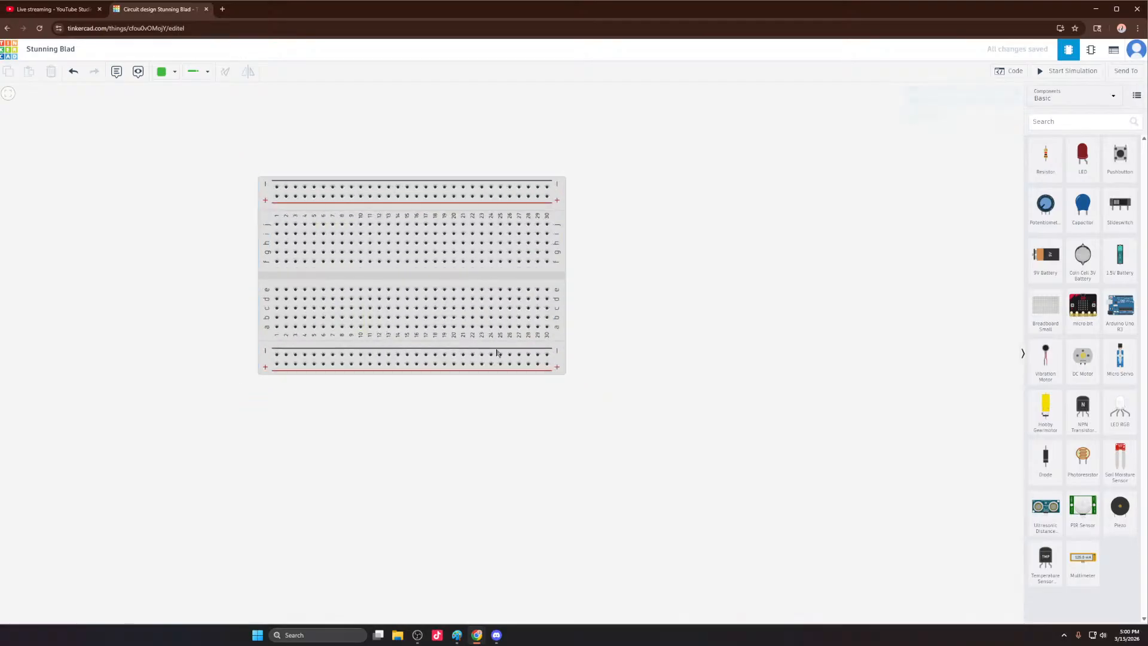
Step: Duplicate the small breadboard three times and arrange the four boards in a two-by-two grid
left_click(563, 360)
key("ctrl+c")
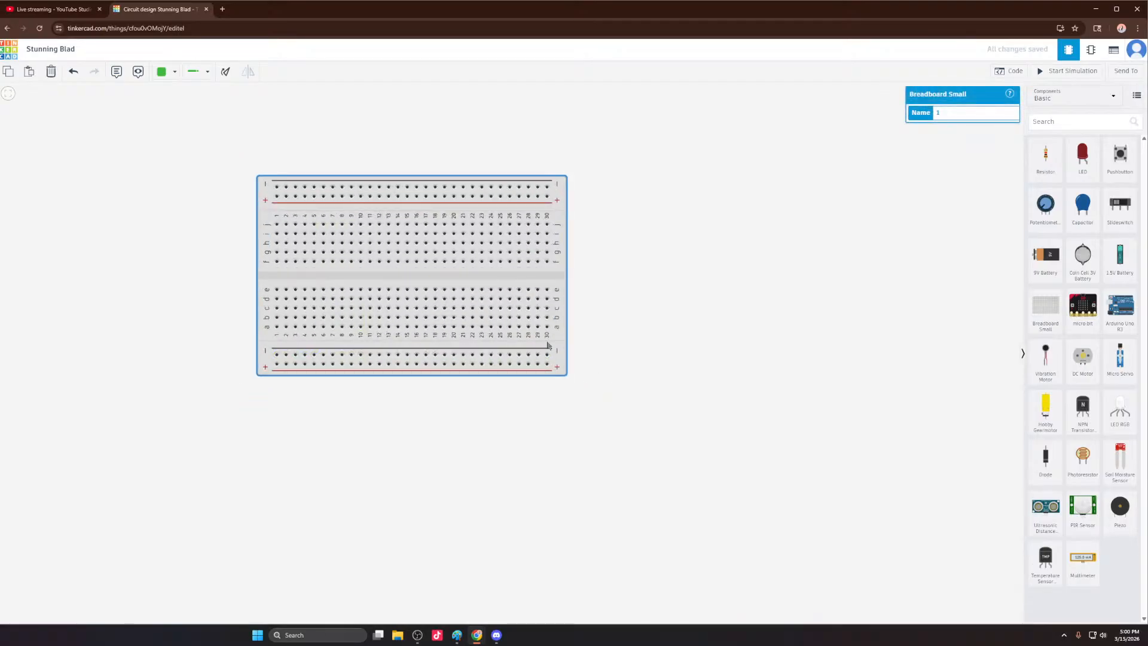
key("ctrl+v")
left_click_drag(665, 309, 350, 406)
key("ctrl+v")
scroll(291, 296, "down", 3)
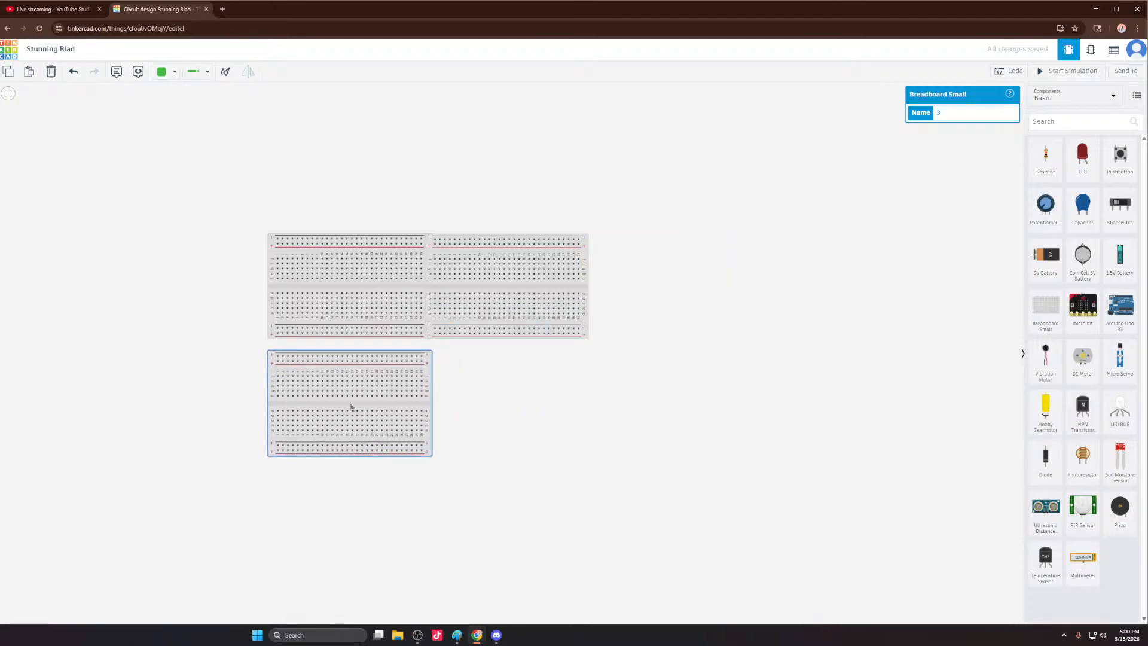
key("ctrl+v")
left_click_drag(569, 428, 507, 405)
left_click(1074, 122)
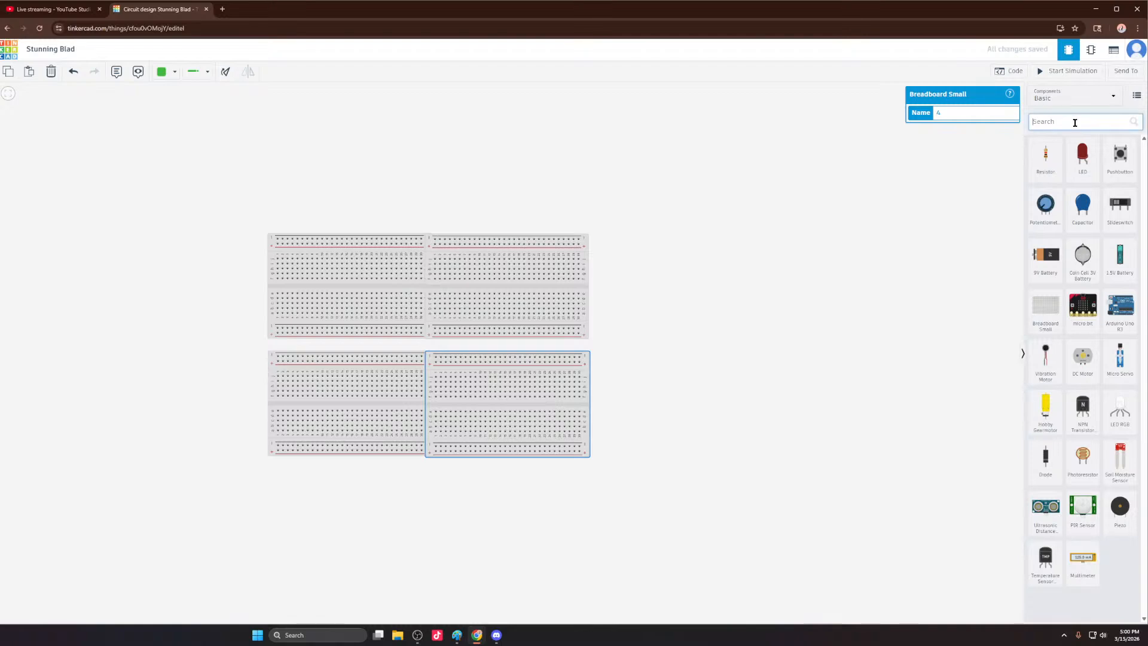
type("pi")
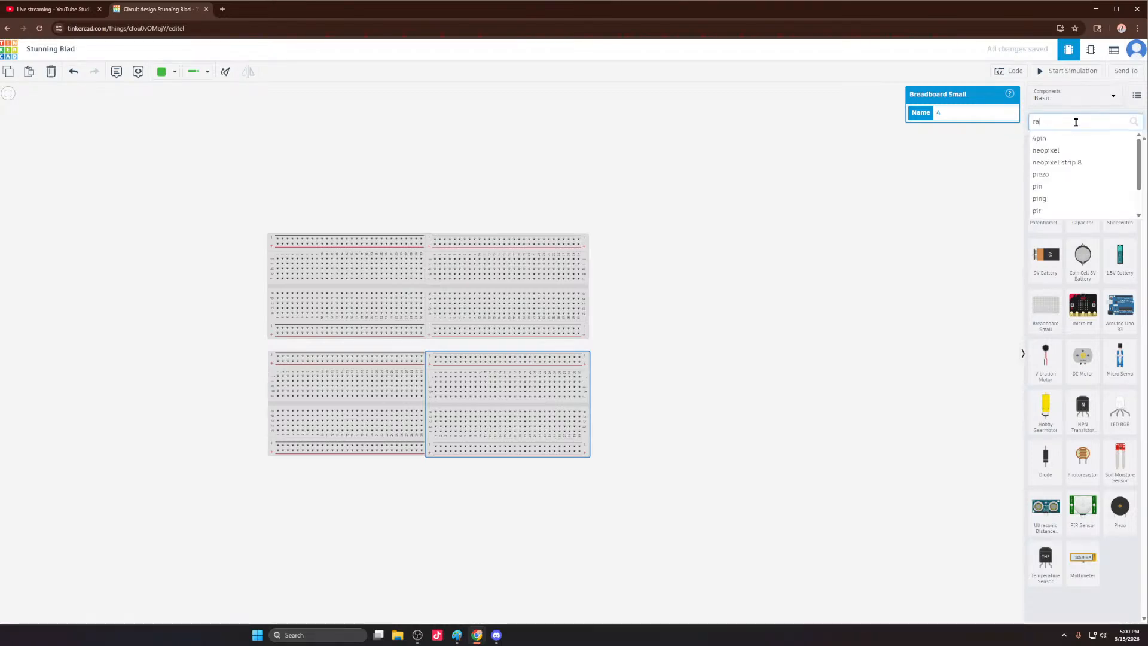
type("s")
key("BackSpace")
key("BackSpace")
key("BackSpace")
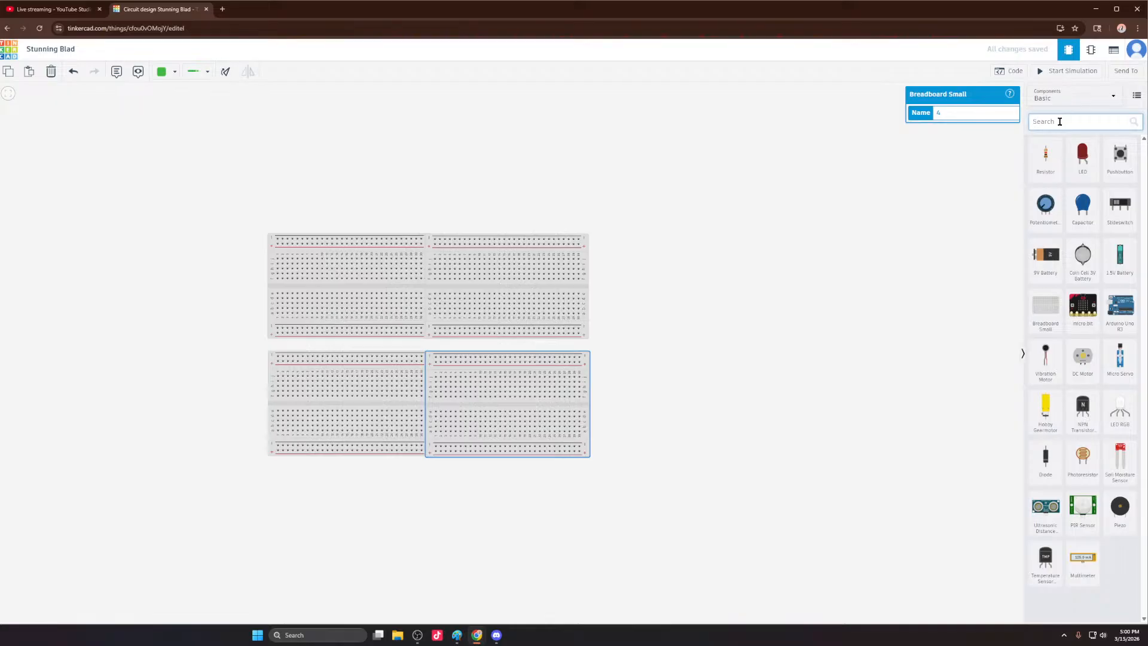
Step: Search the component library for transistor
type("tras")
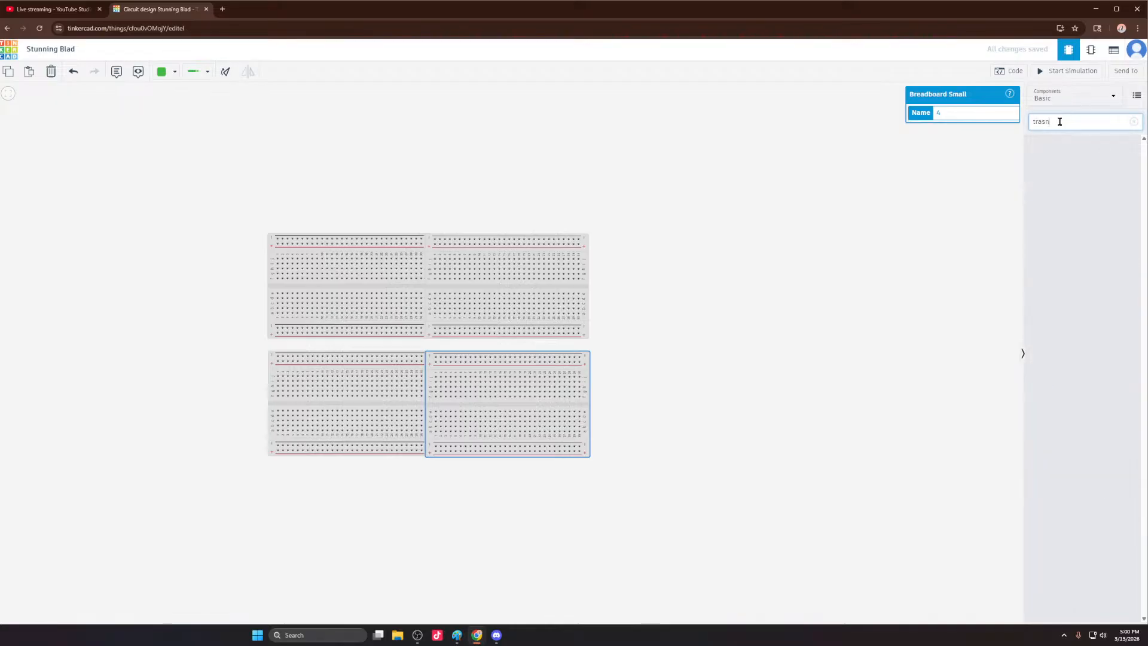
key("BackSpace")
type("ns")
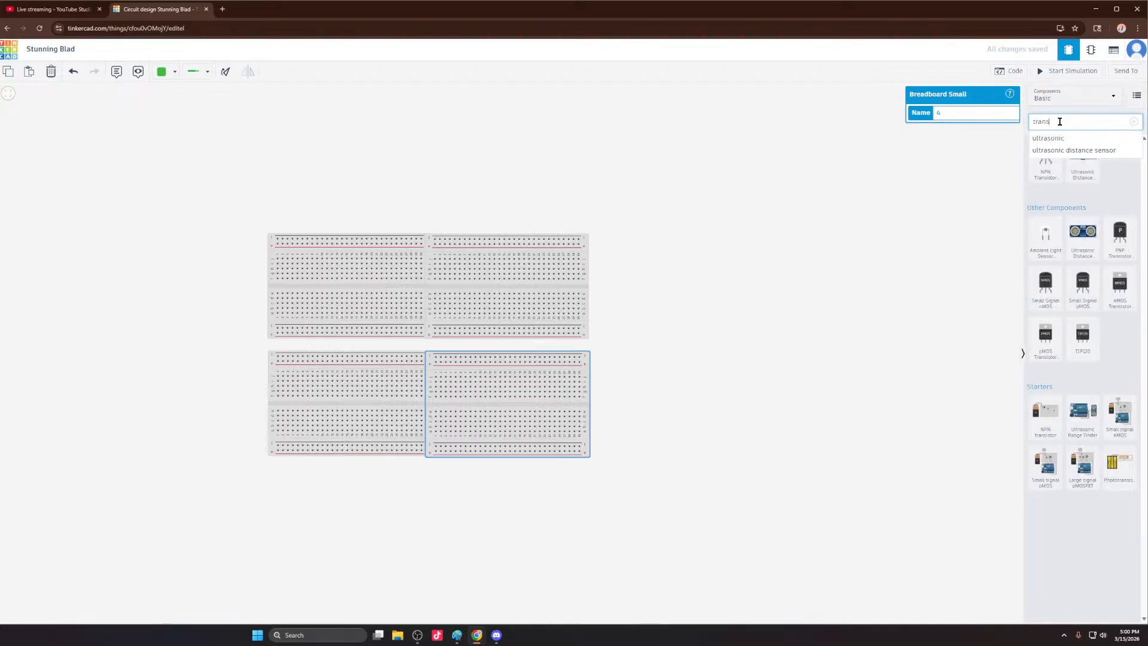
type("istor")
key("Return")
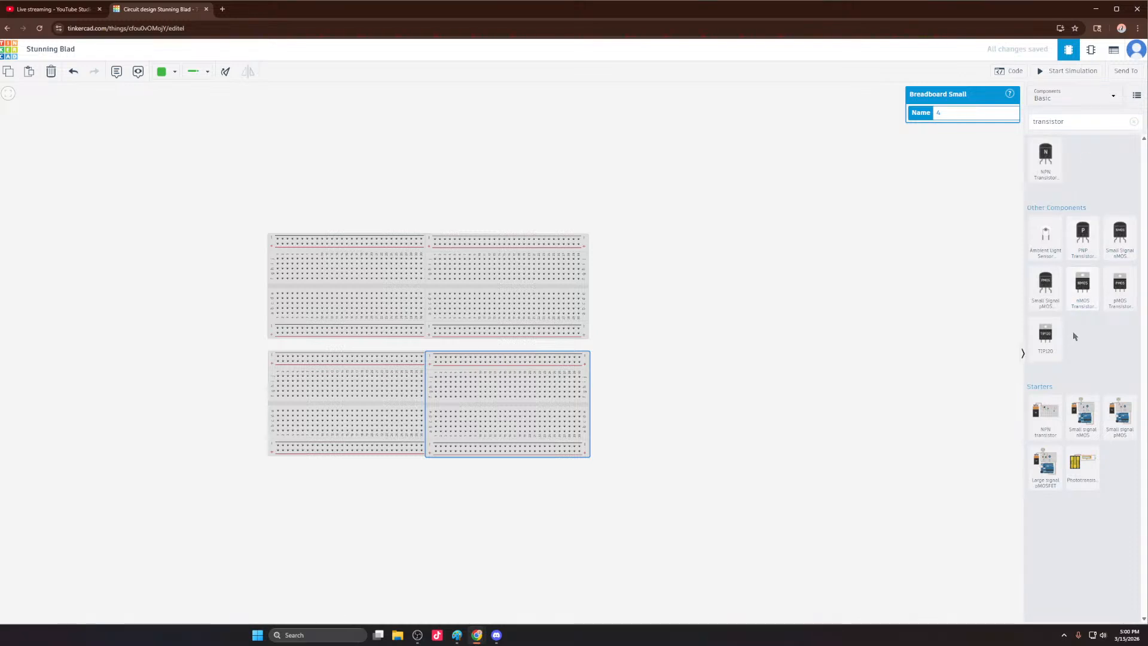
left_click_drag(1045, 156, 1016, 180)
left_click(1082, 124)
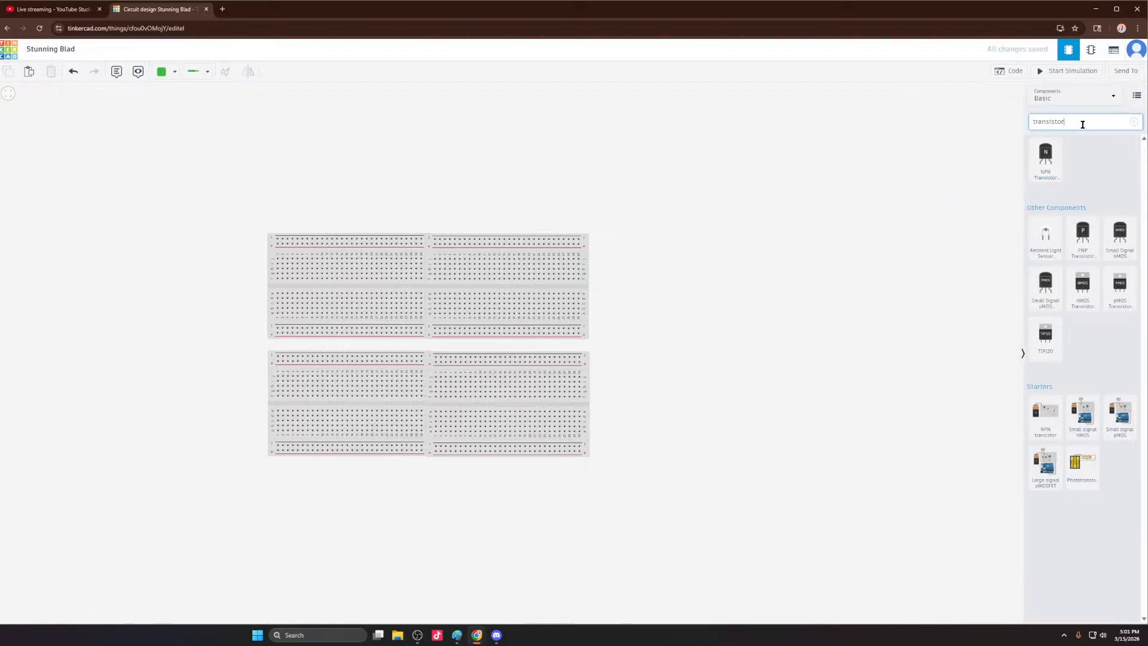
left_click(1084, 100)
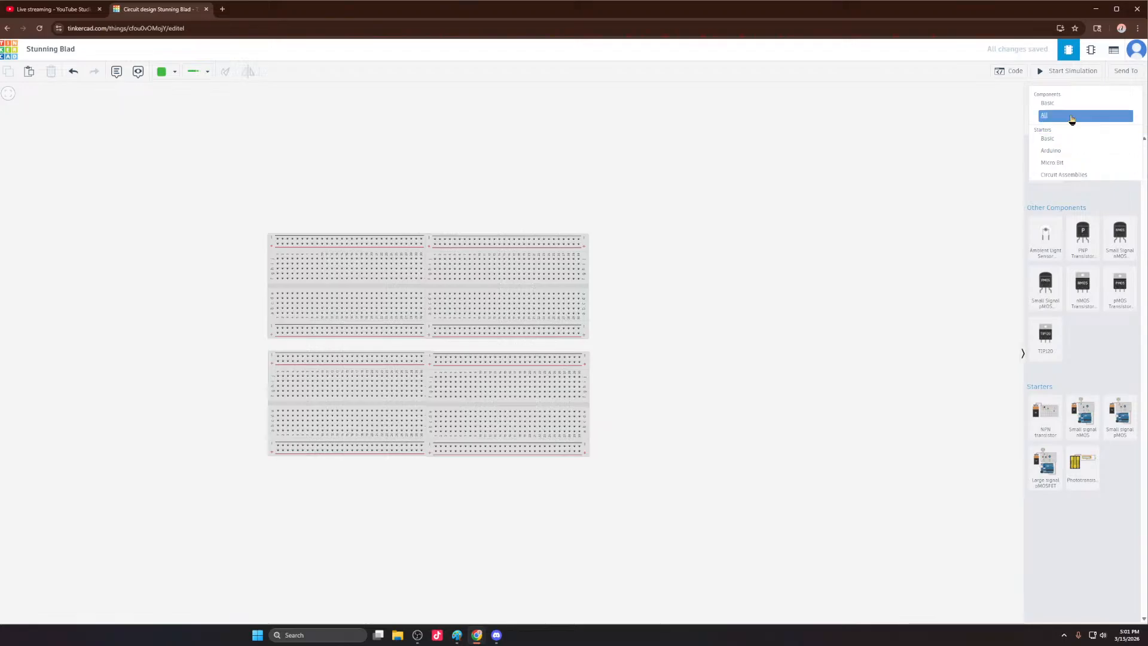
left_click(964, 138)
Step: Extend the component search to transistor chip
left_click_drag(1101, 124, 1032, 124)
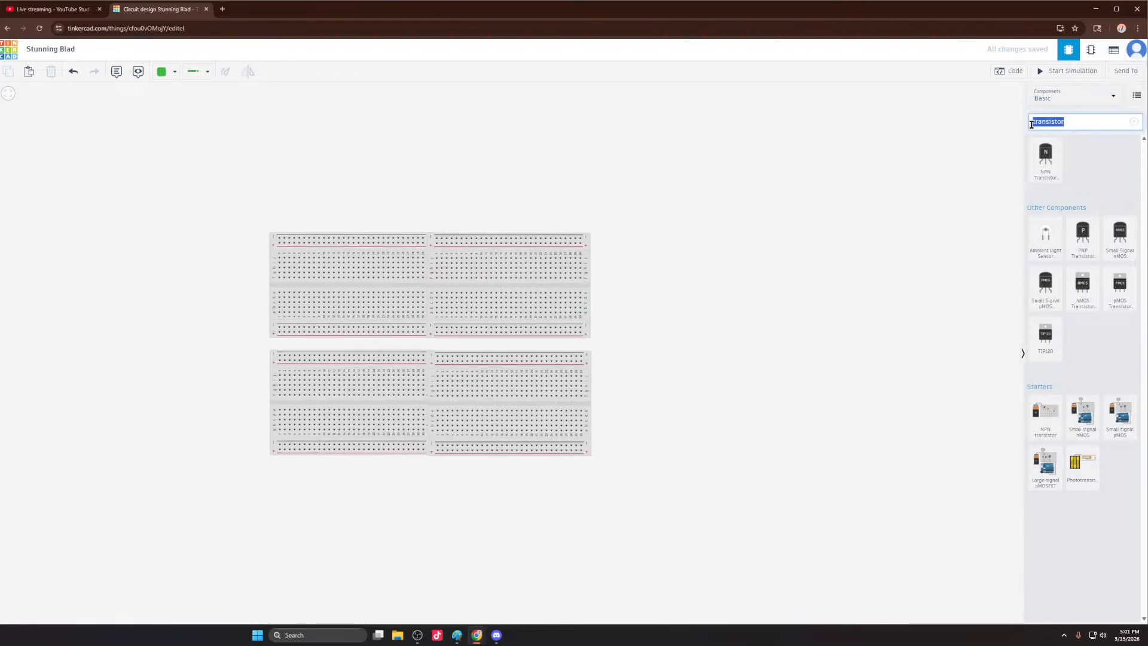
left_click(1095, 126)
type("shi")
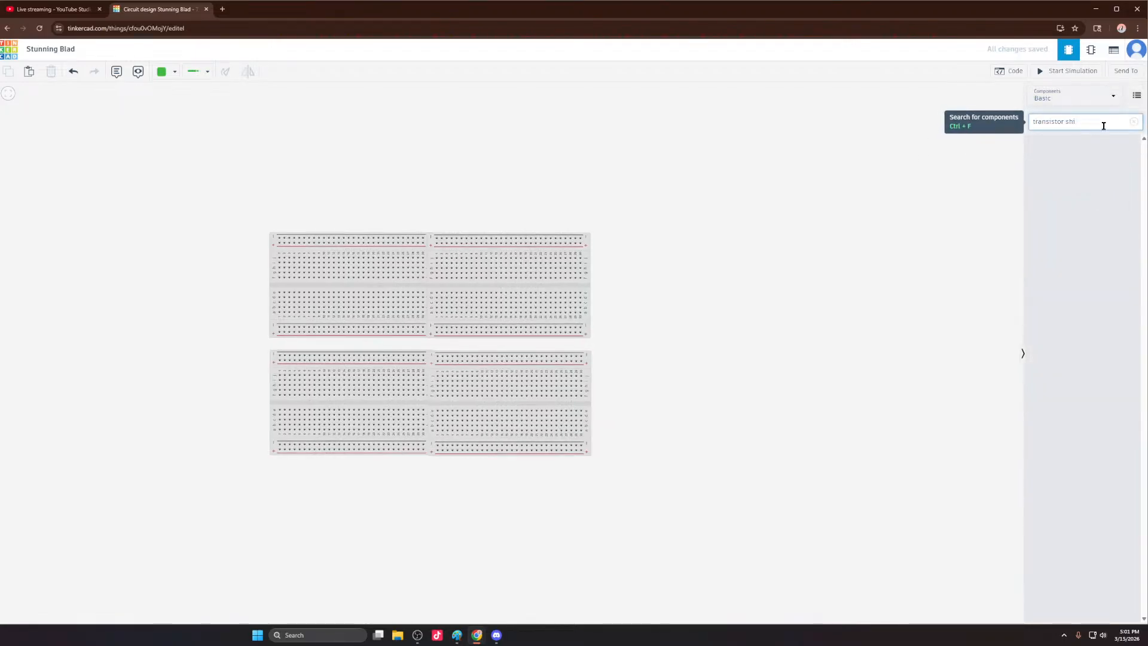
key("BackSpace")
key("BackSpace")
key("BackSpace")
type("chip")
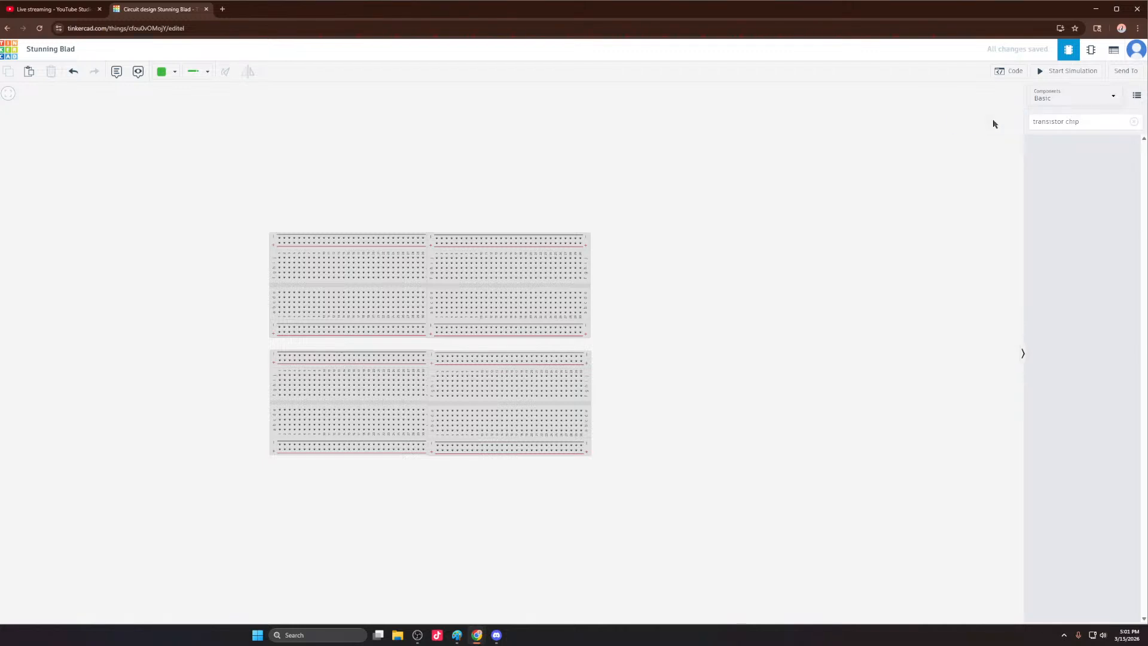
Step: Place an empty note on the workplane, above and well to the right of the breadboards
key("ctrl+v")
left_click_drag(1095, 124, 1008, 121)
key("Escape")
key("n")
double_click(1081, 123)
left_click_drag(1081, 123, 955, 124)
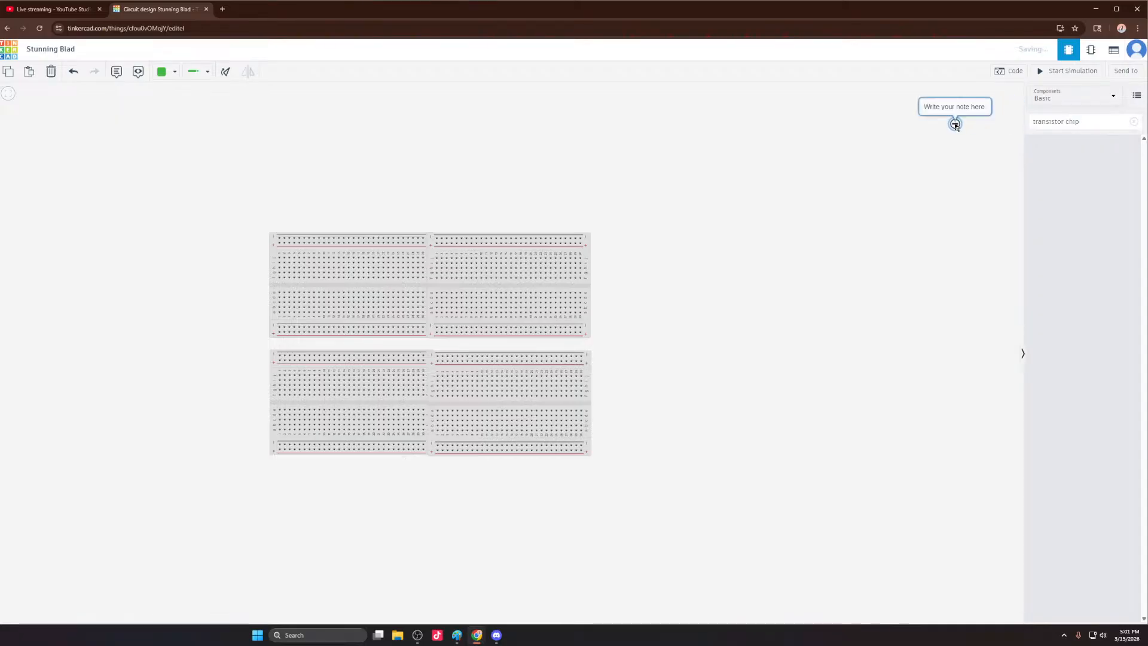
Step: Search the Basic components for uln2803apg and shorten the search term to uln2803a
triple_click(1059, 121)
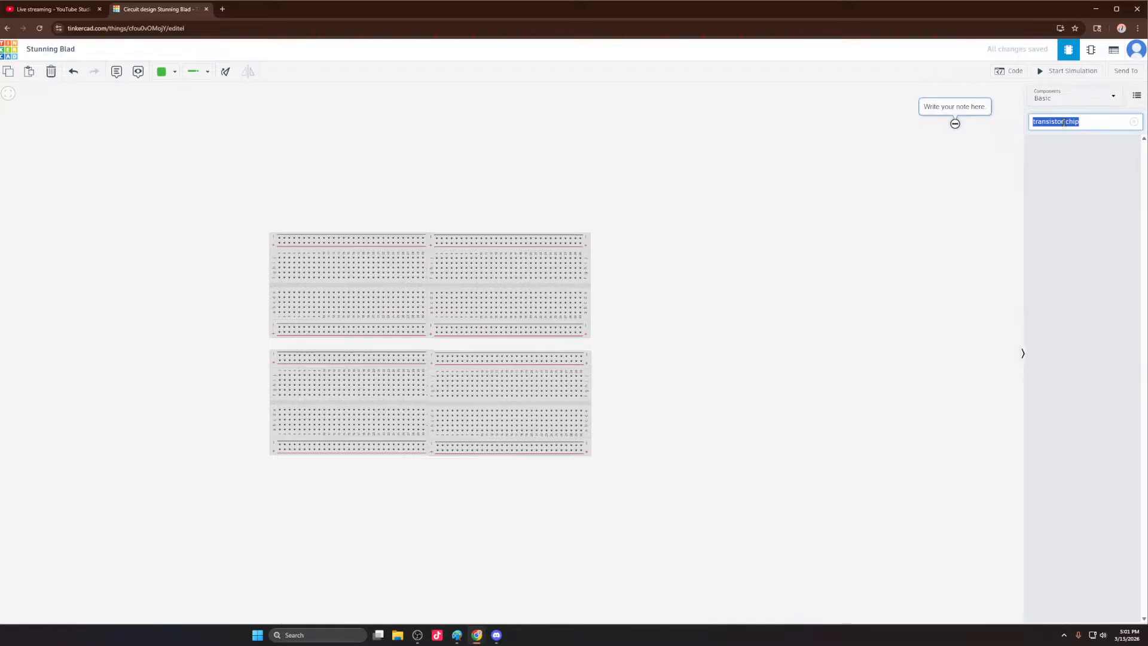
type("ul")
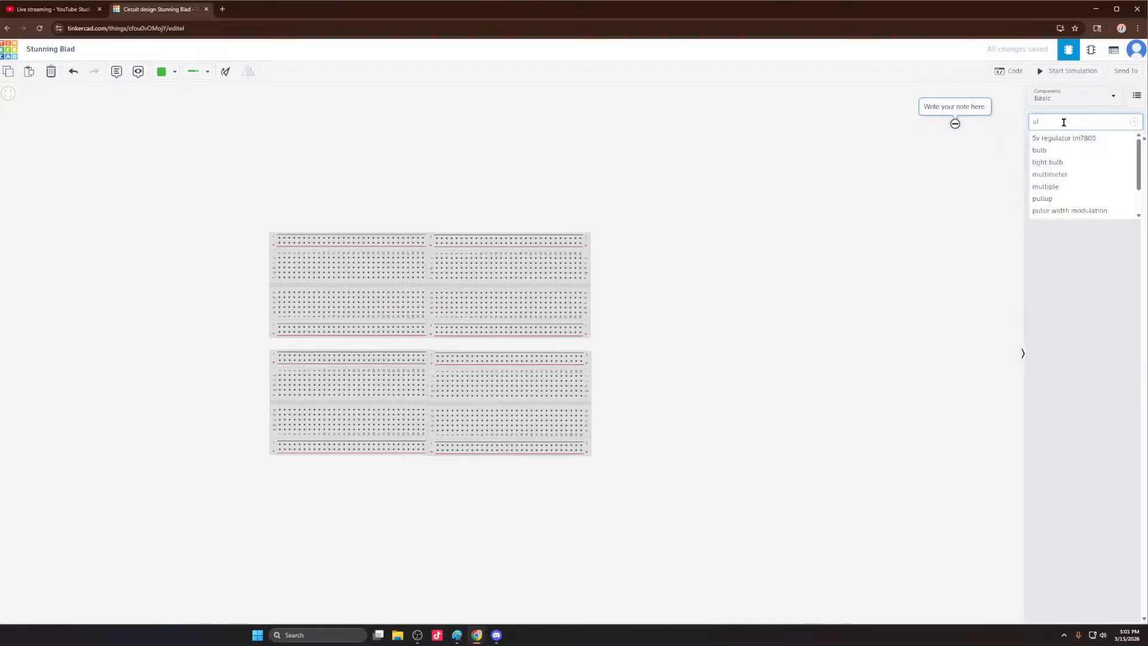
type("n2803apg")
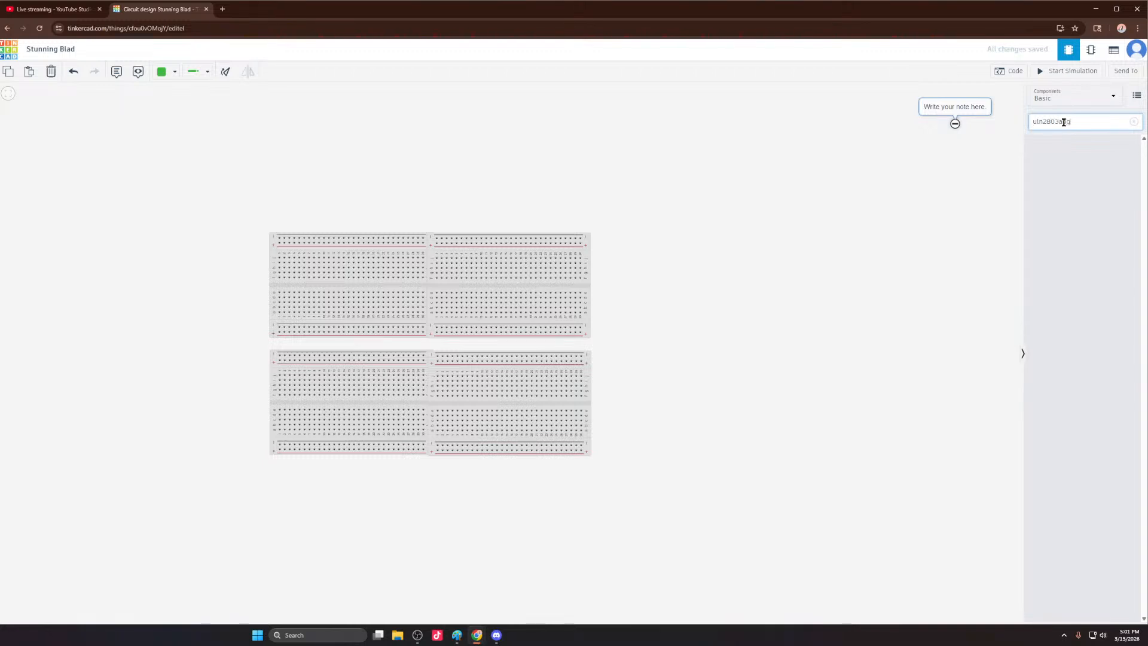
key("Return")
key("Return")
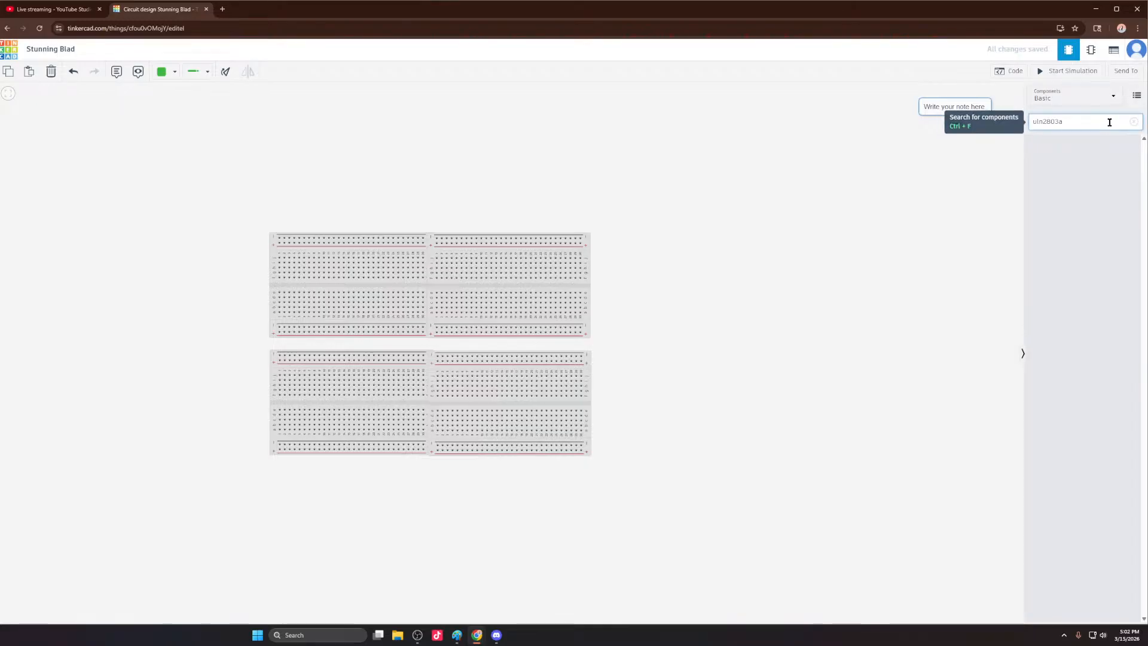
left_click(1102, 125)
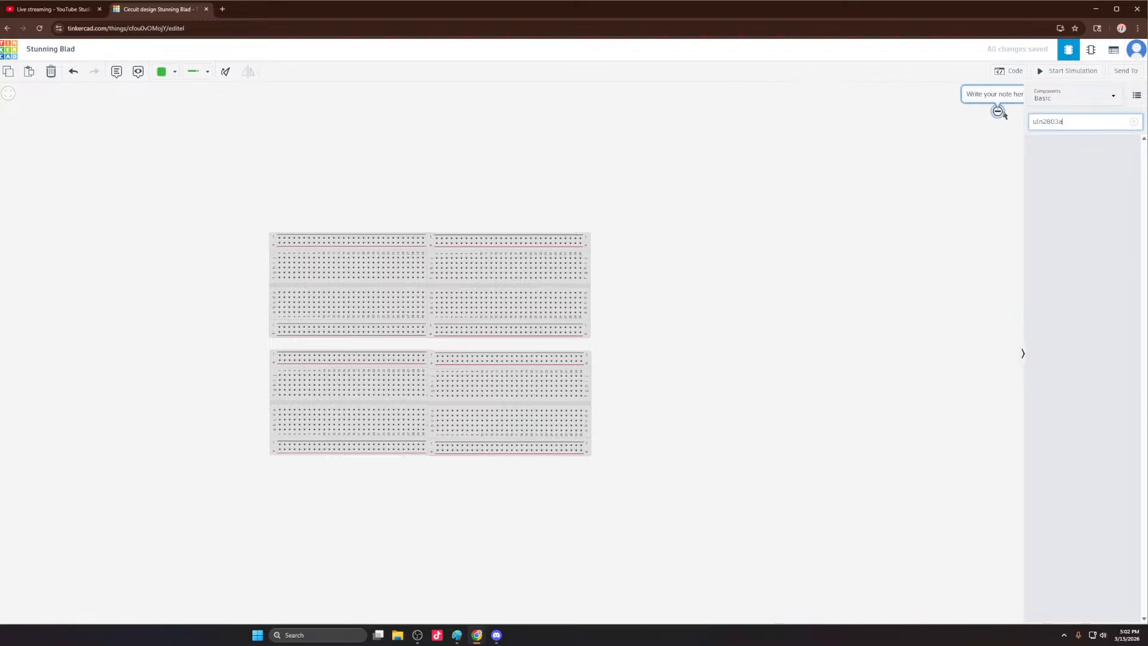
Step: Browse the Basic starters in detailed list and grid form, and return to the Basic components
left_click(1072, 97)
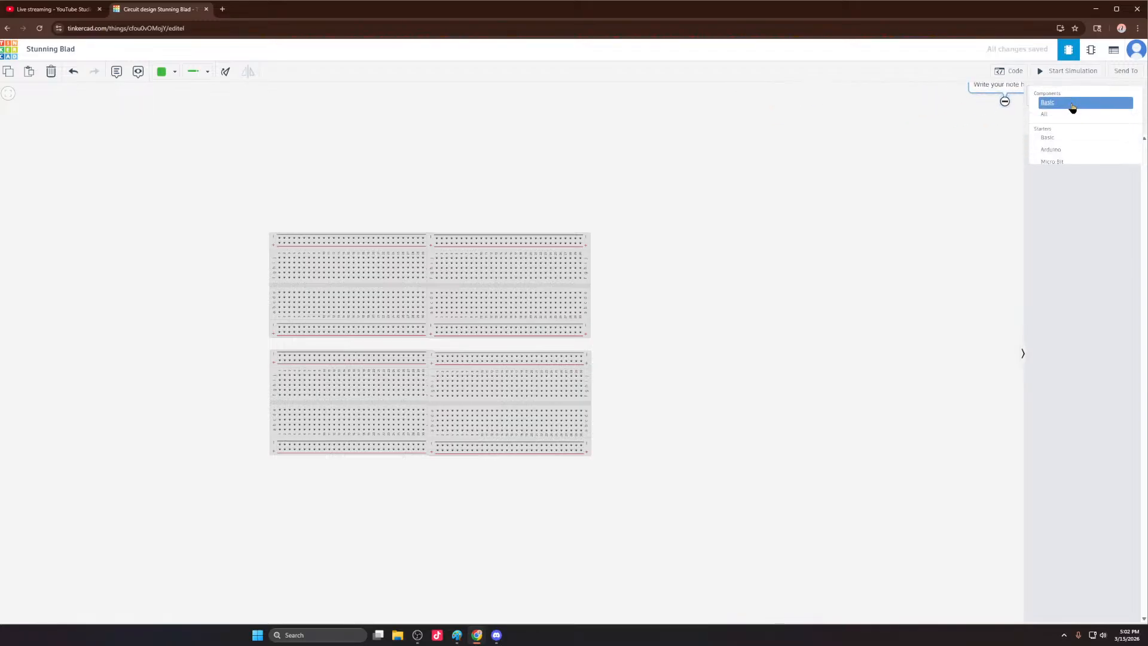
left_click(1070, 138)
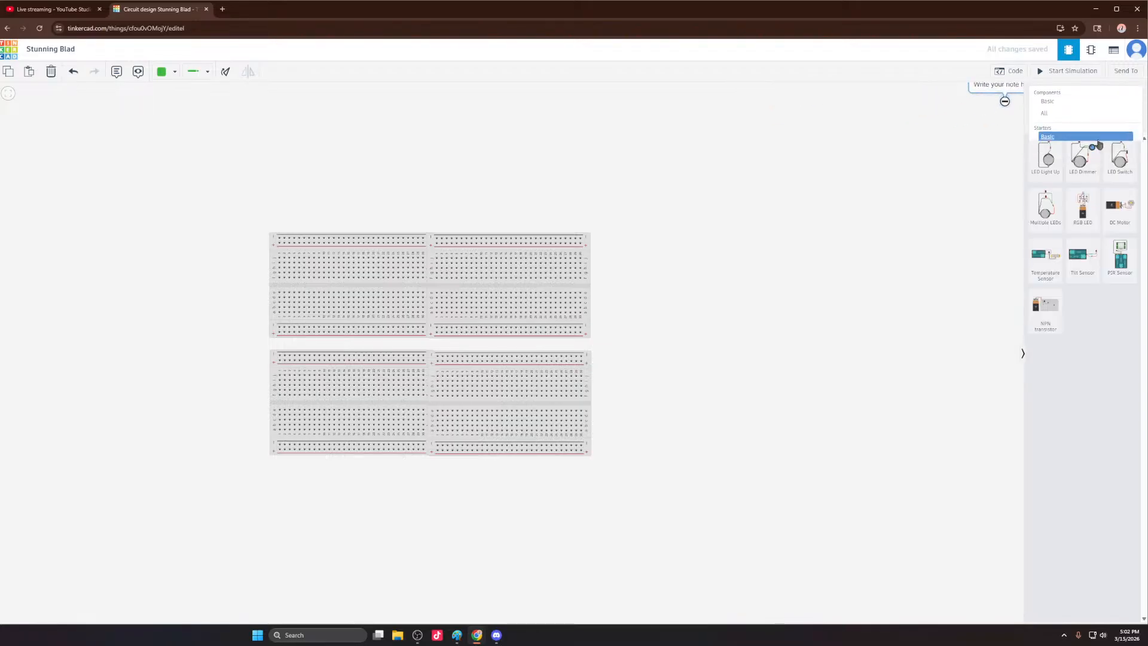
left_click(1091, 120)
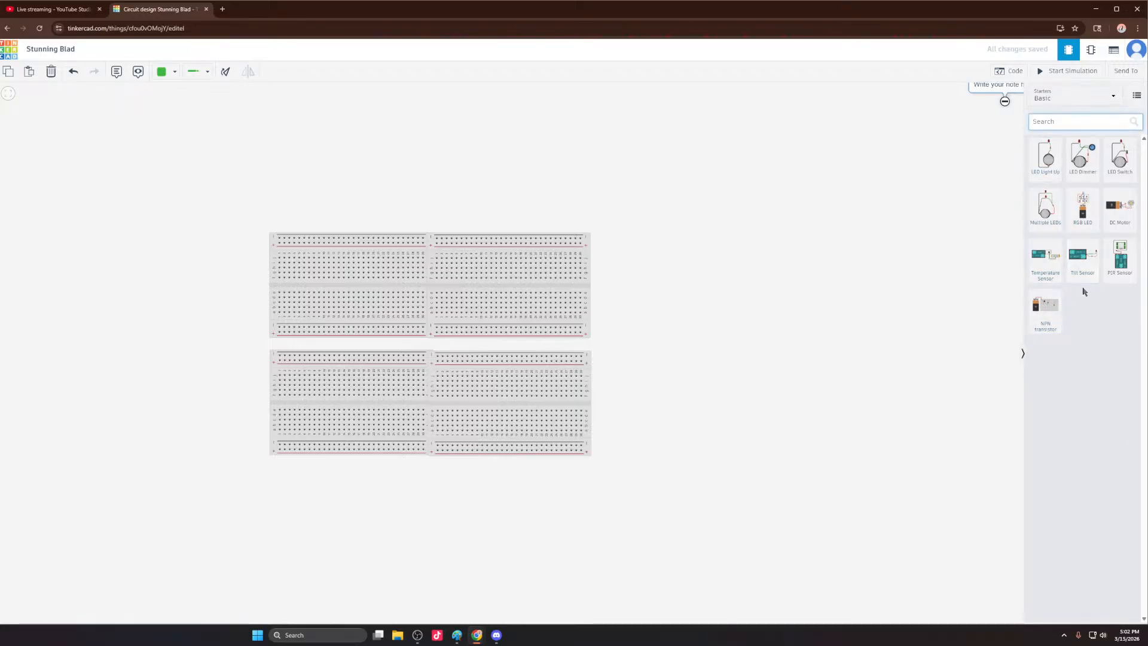
left_click(1137, 97)
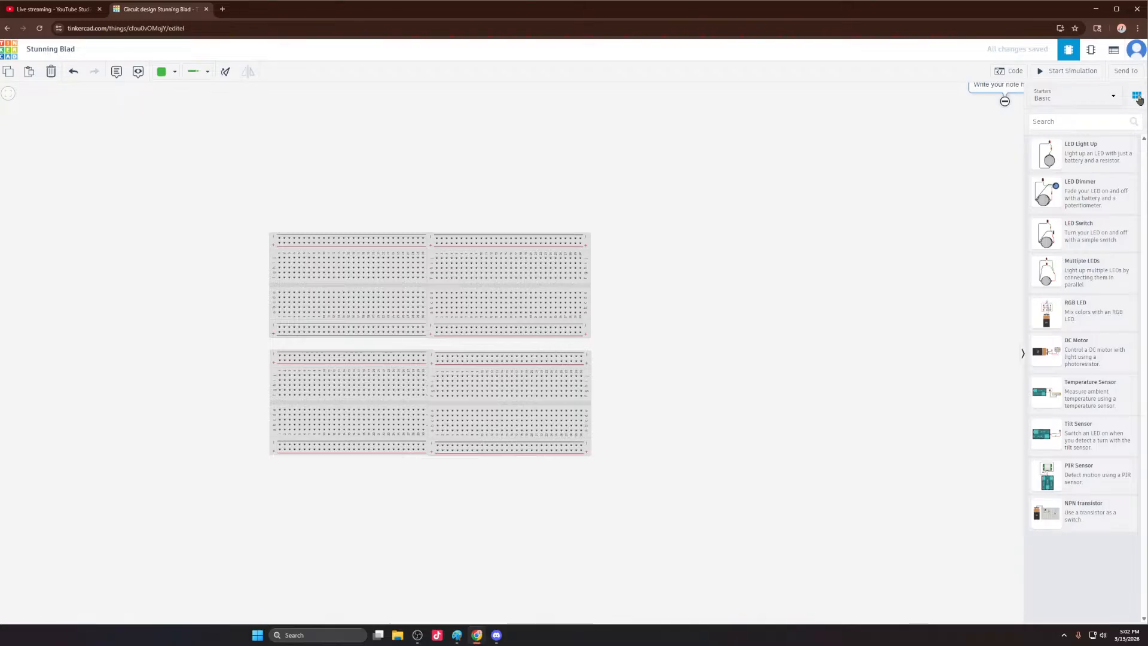
left_click(1139, 99)
left_click(1112, 100)
left_click(1113, 102)
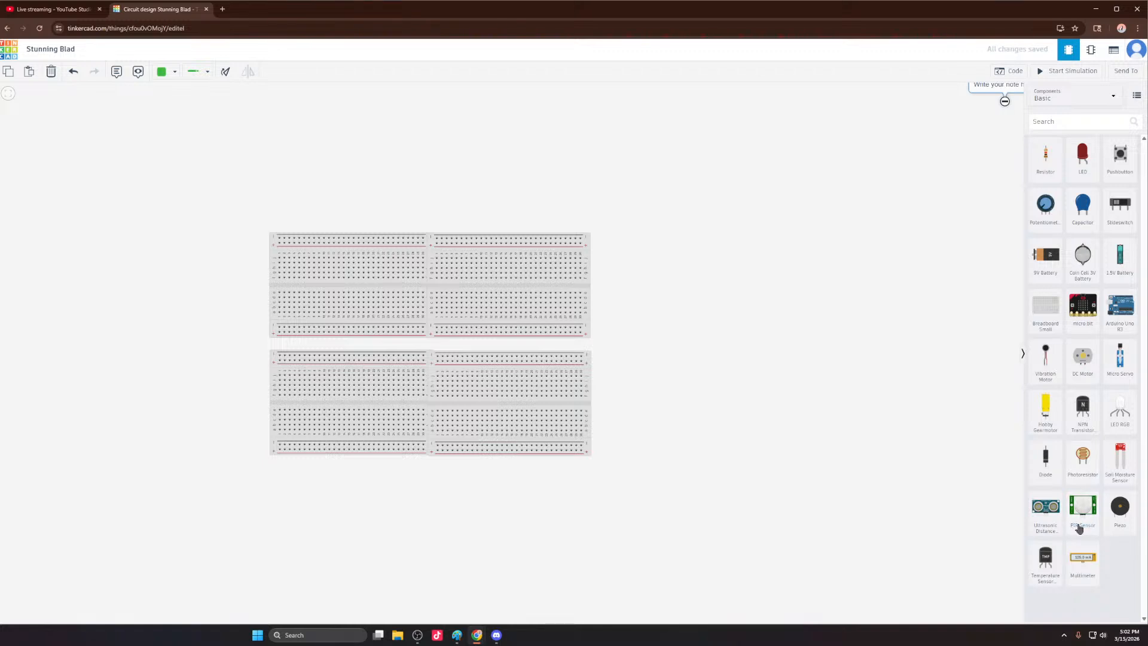
Step: Place an NPN transistor to the right of the breadboards and delete it again
left_click(1085, 416)
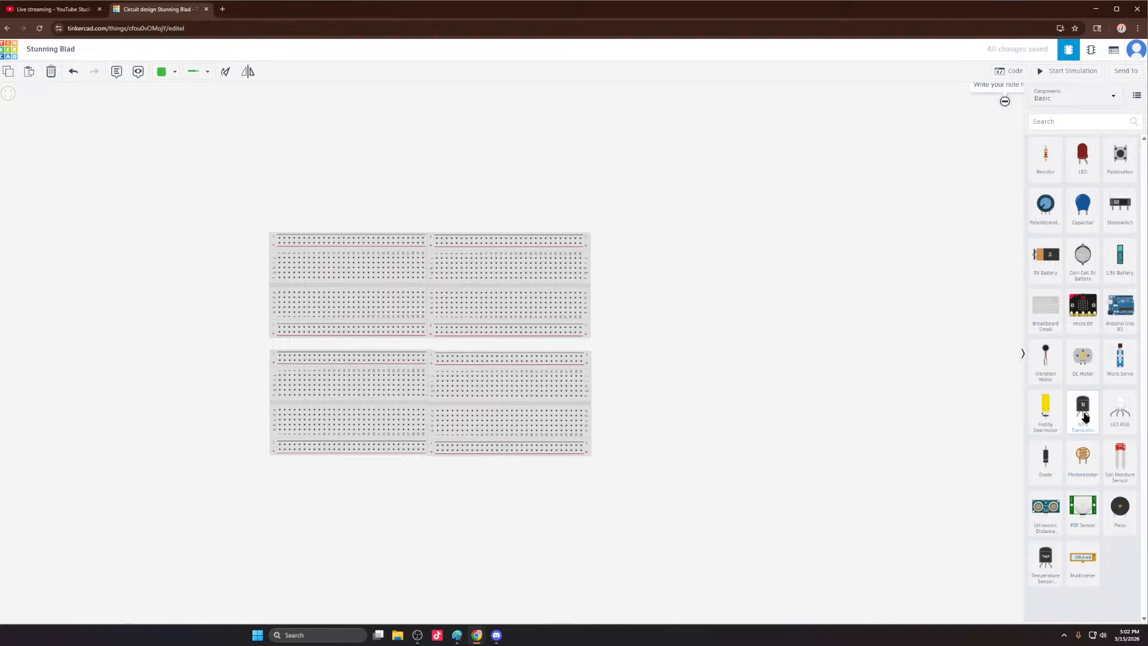
left_click_drag(1085, 416, 900, 345)
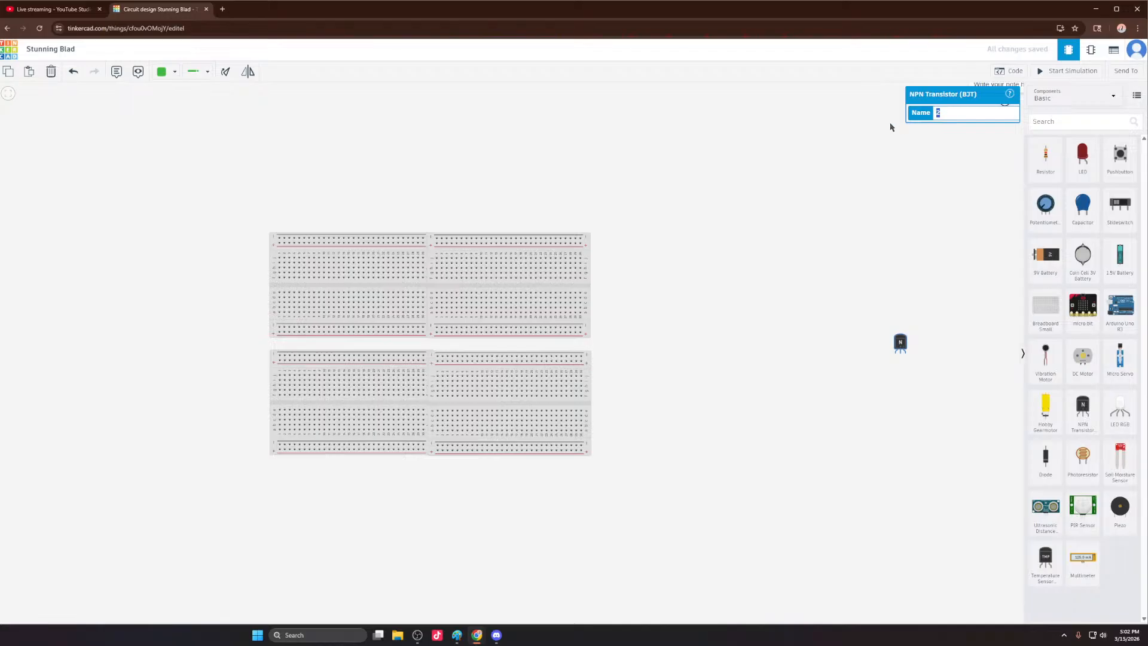
left_click(927, 336)
left_click(901, 345)
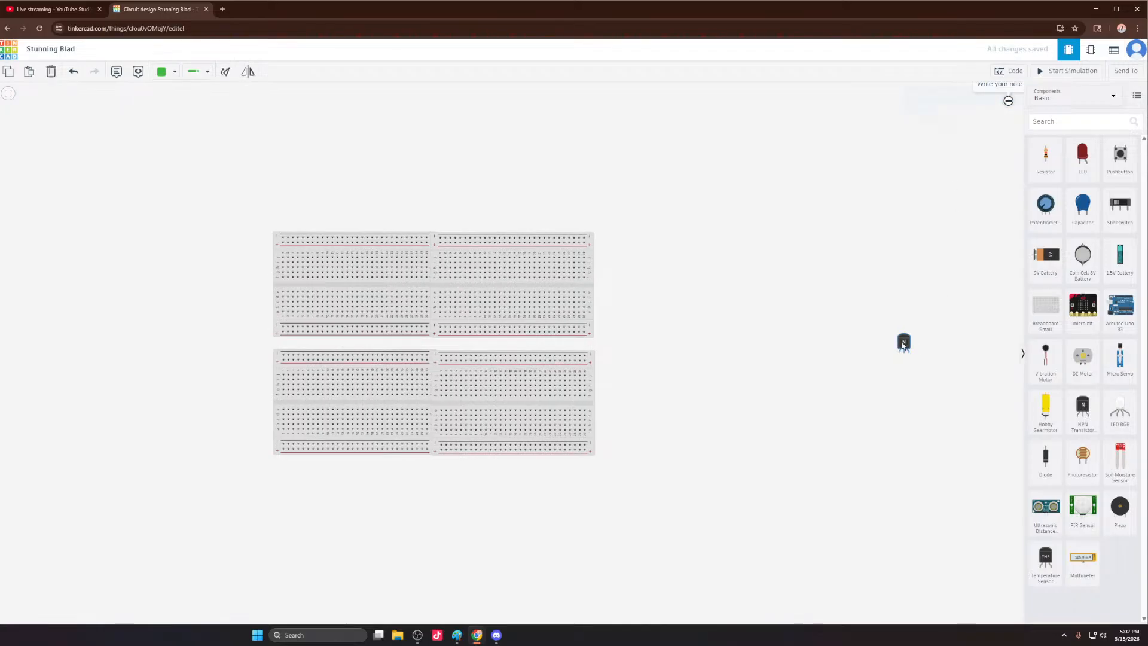
key("Delete")
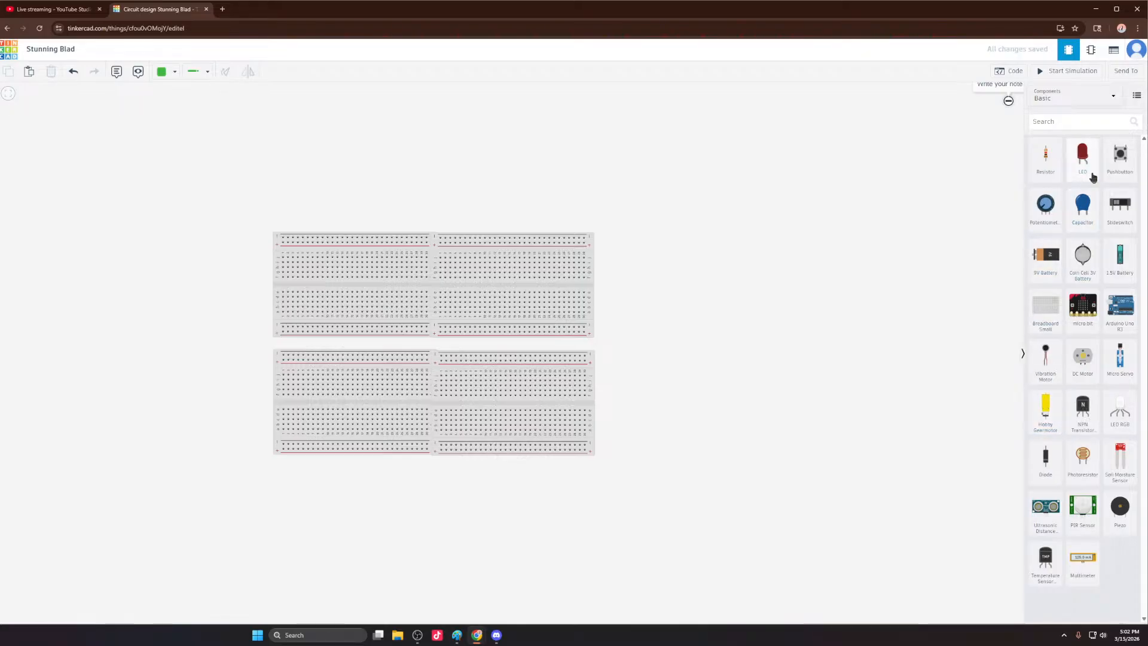
Step: Switch the component library from Basic to All components
left_click(1070, 96)
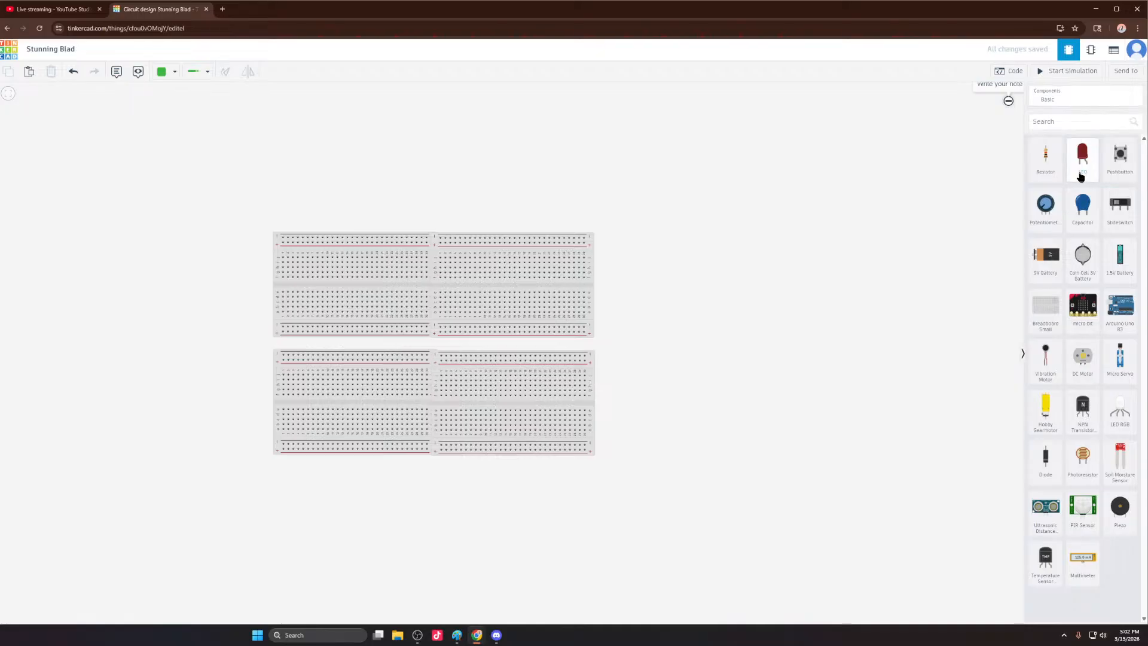
left_click(1063, 104)
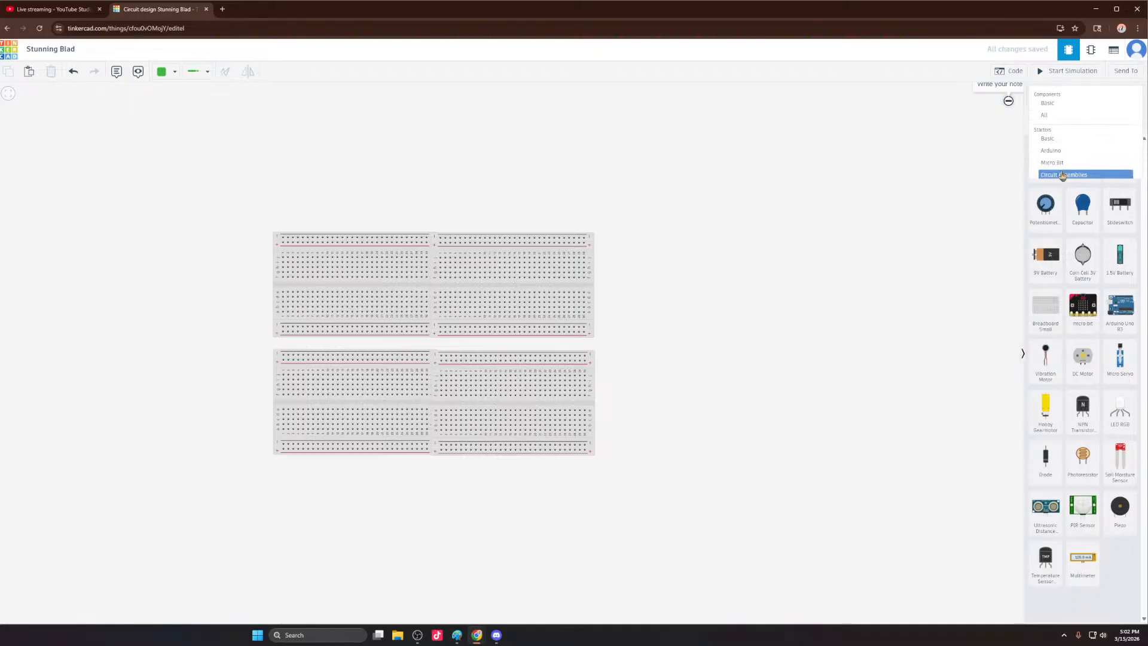
left_click(1047, 114)
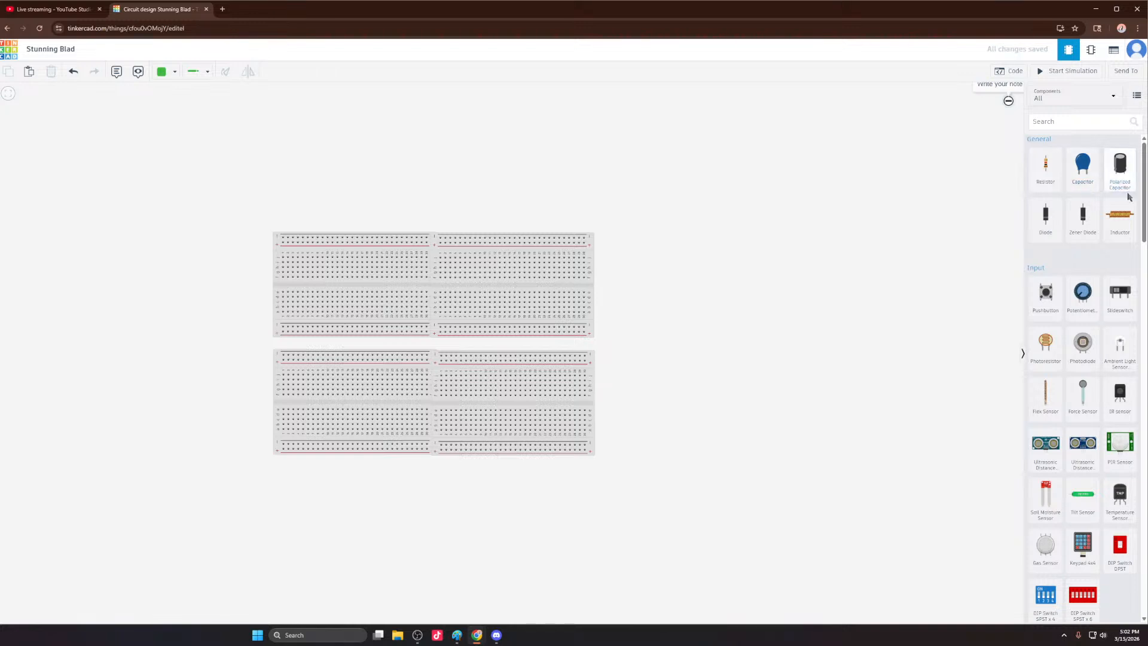
Step: Place a full-size breadboard on the workplane, above the four small breadboards
scroll(1087, 239, "down", 3)
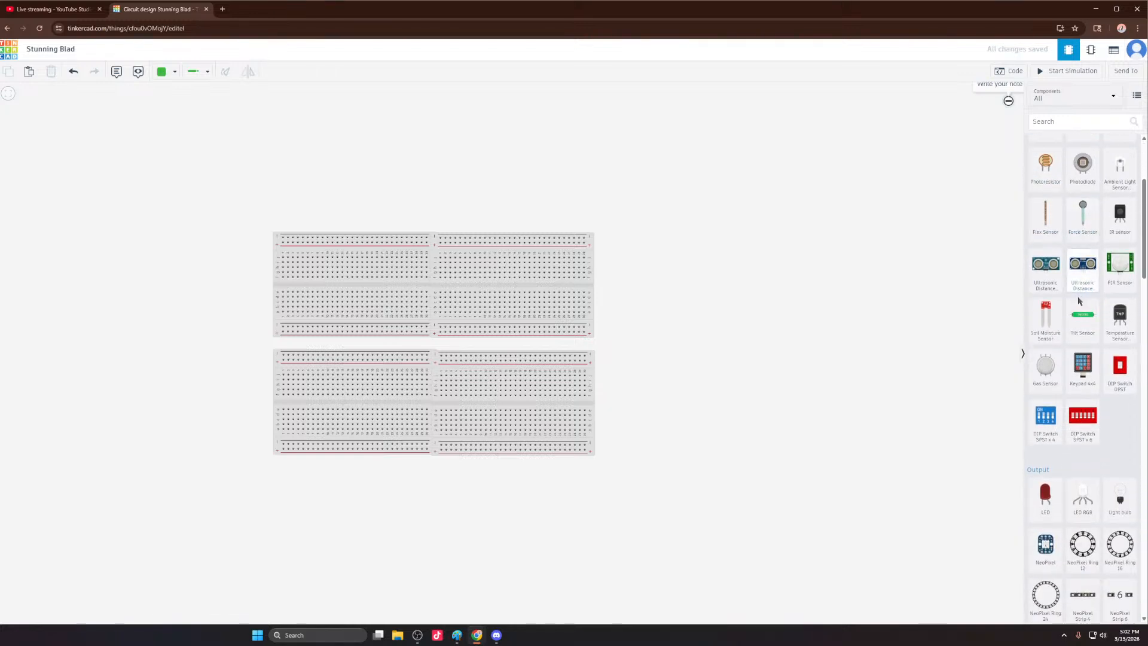
scroll(1086, 293, "down", 2)
scroll(1084, 316, "down", 1)
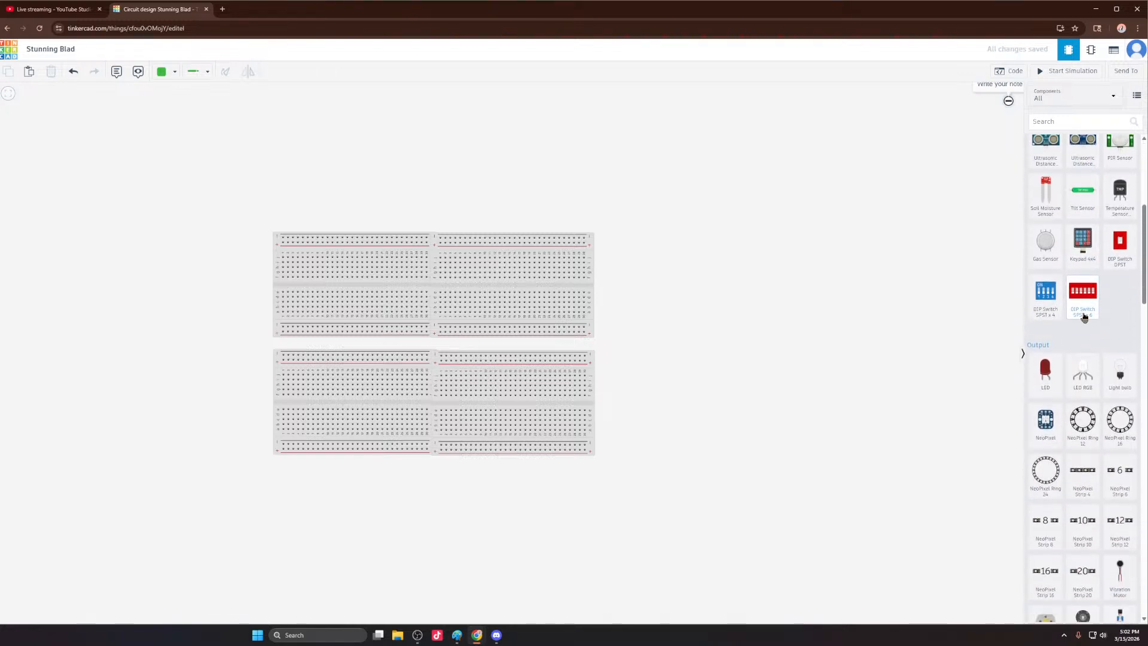
scroll(1084, 315, "down", 1)
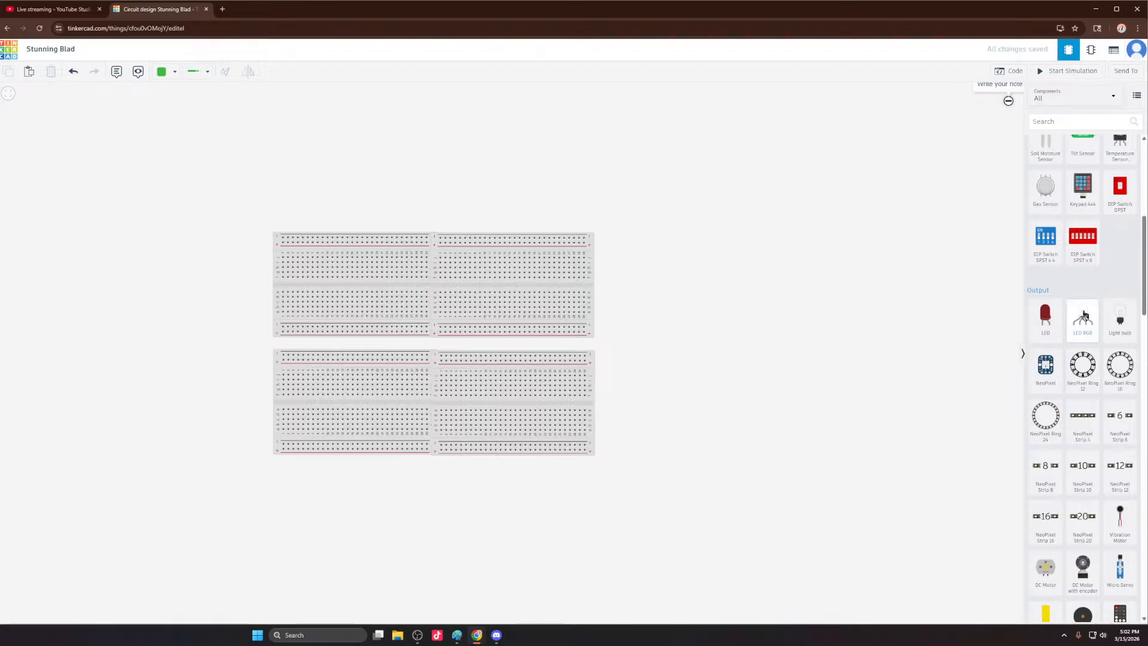
scroll(1084, 314, "down", 1)
scroll(1085, 315, "down", 1)
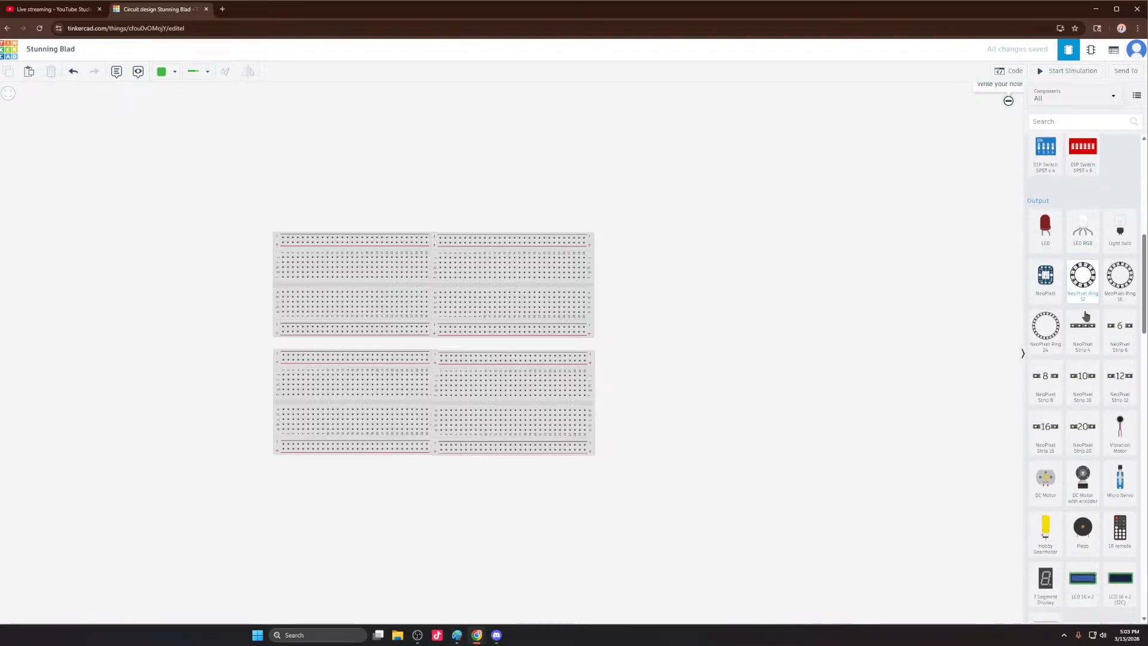
scroll(1085, 315, "down", 1)
scroll(1085, 315, "down", 5)
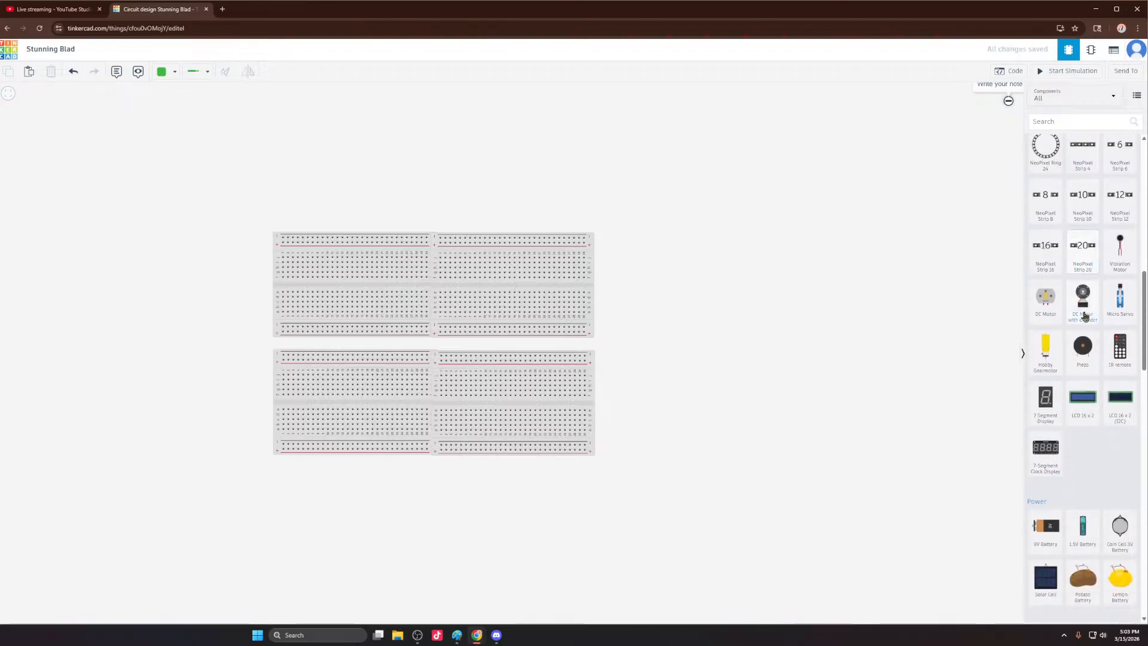
scroll(1085, 311, "down", 2)
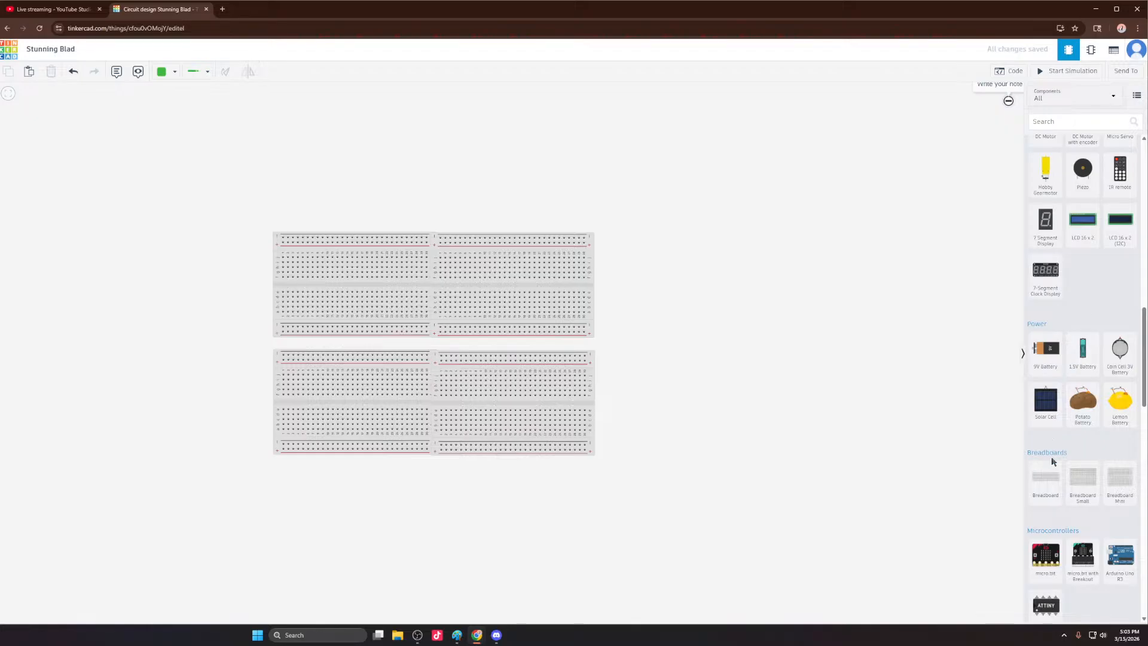
left_click_drag(1052, 462, 461, 192)
left_click(529, 312)
left_click(744, 362)
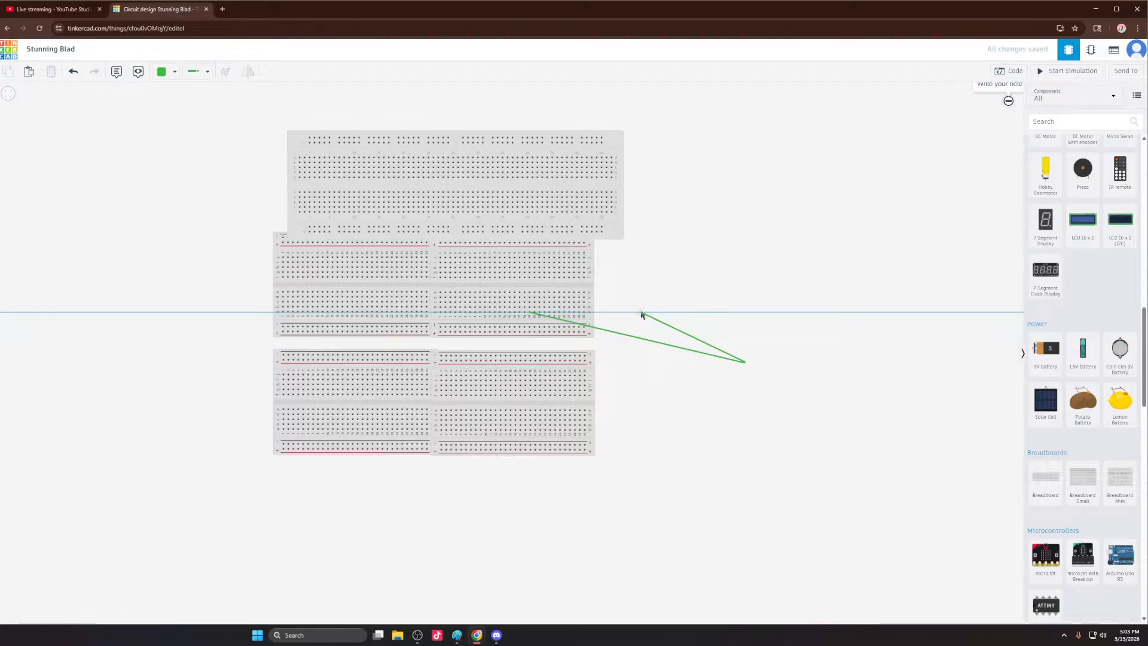
key("Escape")
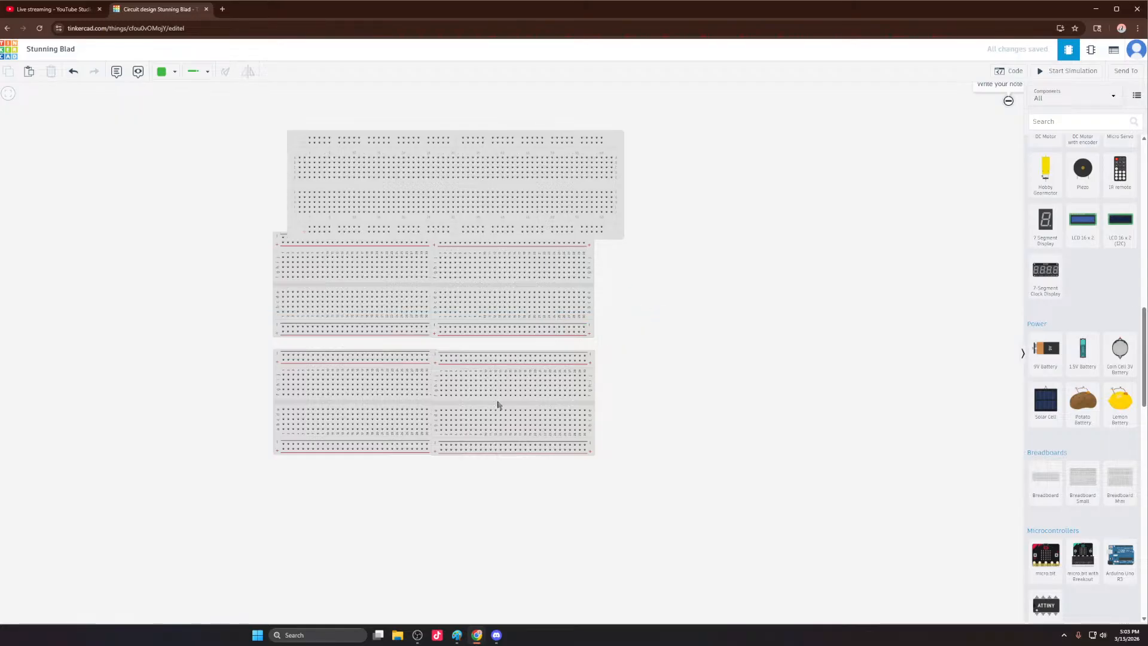
Step: Delete all four small breadboards, keeping only the full-size breadboard
left_click_drag(586, 456, 643, 515)
scroll(531, 477, "down", 2)
scroll(527, 472, "up", 3)
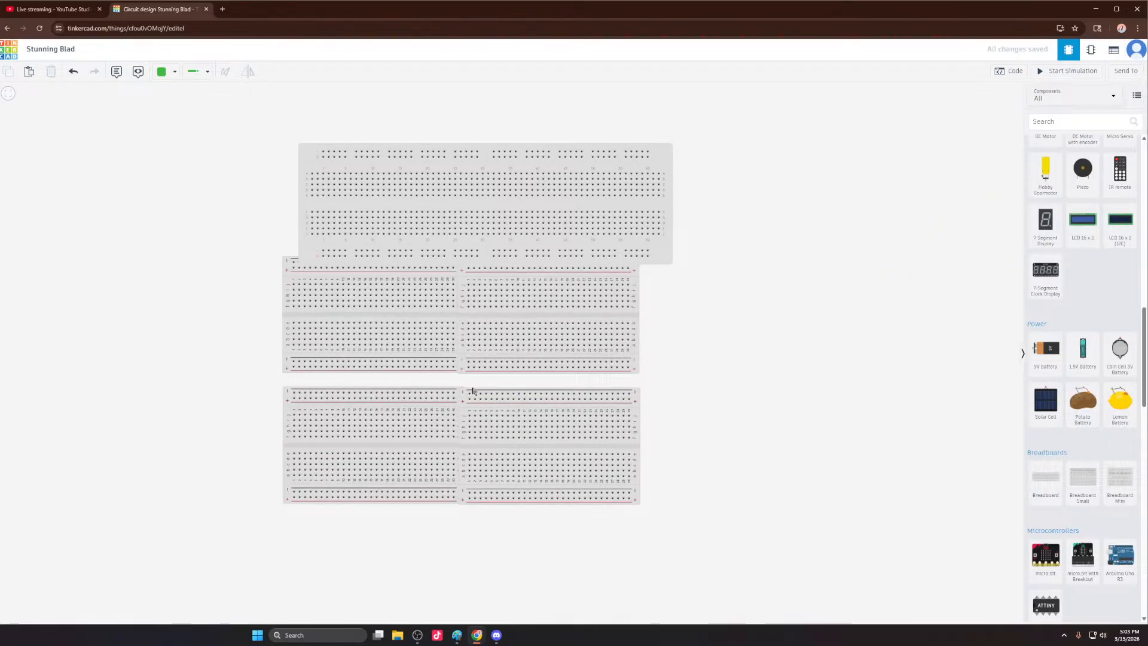
left_click(459, 400)
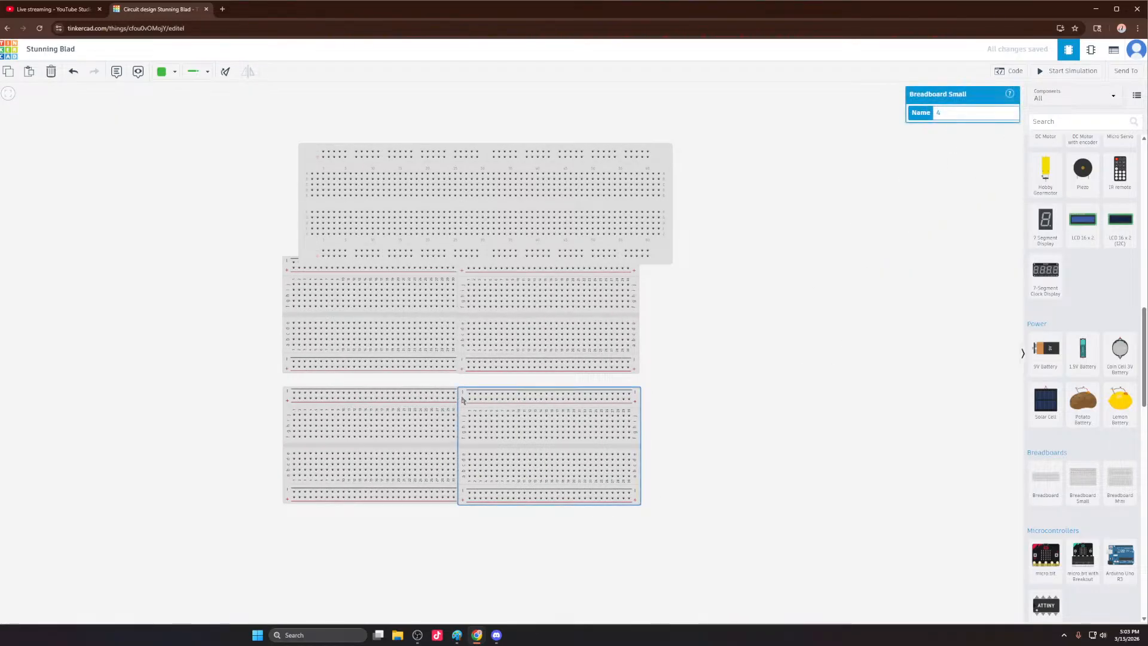
key("Delete")
left_click(462, 387)
key("Delete")
left_click(459, 372)
key("Delete")
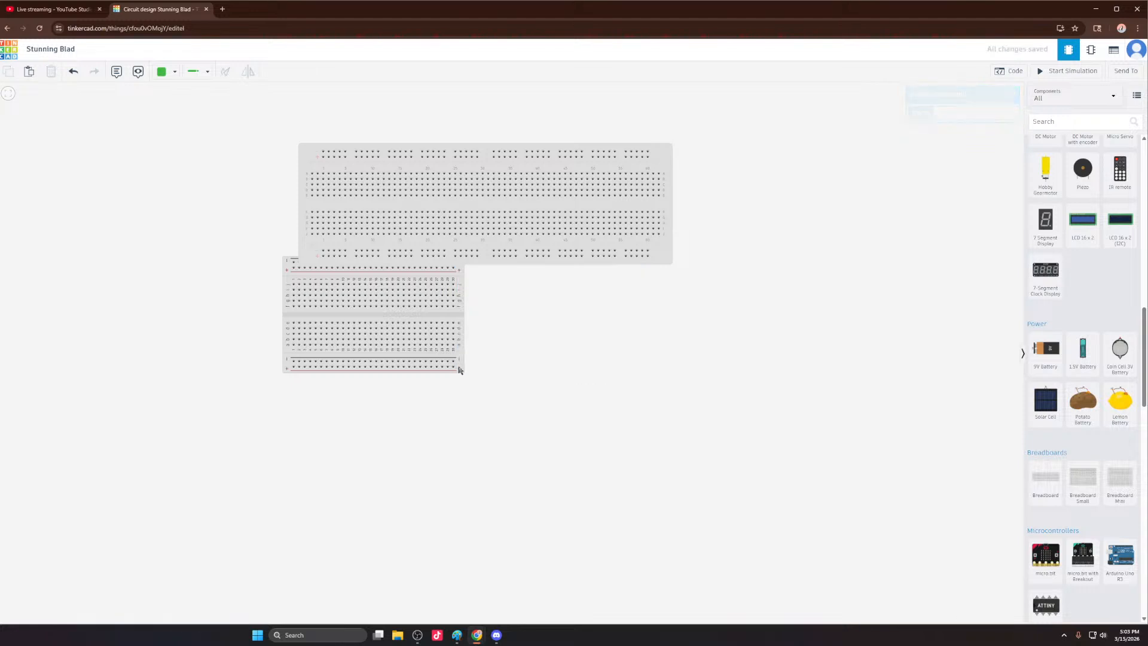
left_click(458, 369)
key("Delete")
Step: Duplicate the full-size breadboard and position the copy directly below the original
left_click(484, 165)
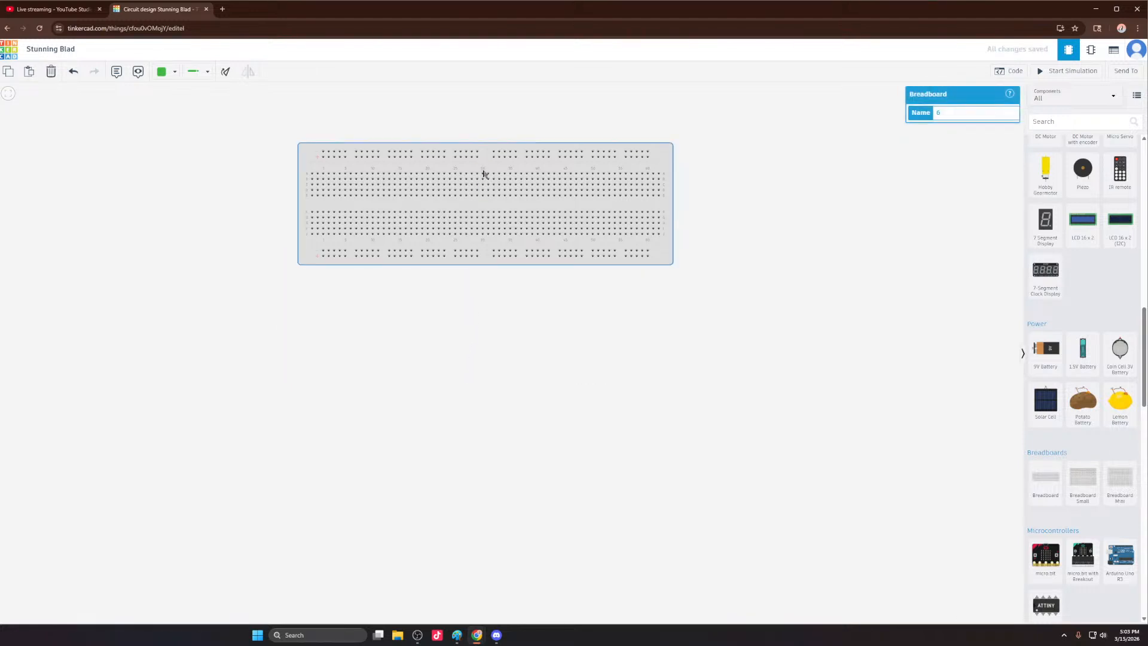
key("ctrl+c")
key("ctrl+v")
left_click_drag(494, 256, 483, 342)
Step: Search all components for powersupply and shorten the search term to power
left_click(1054, 120)
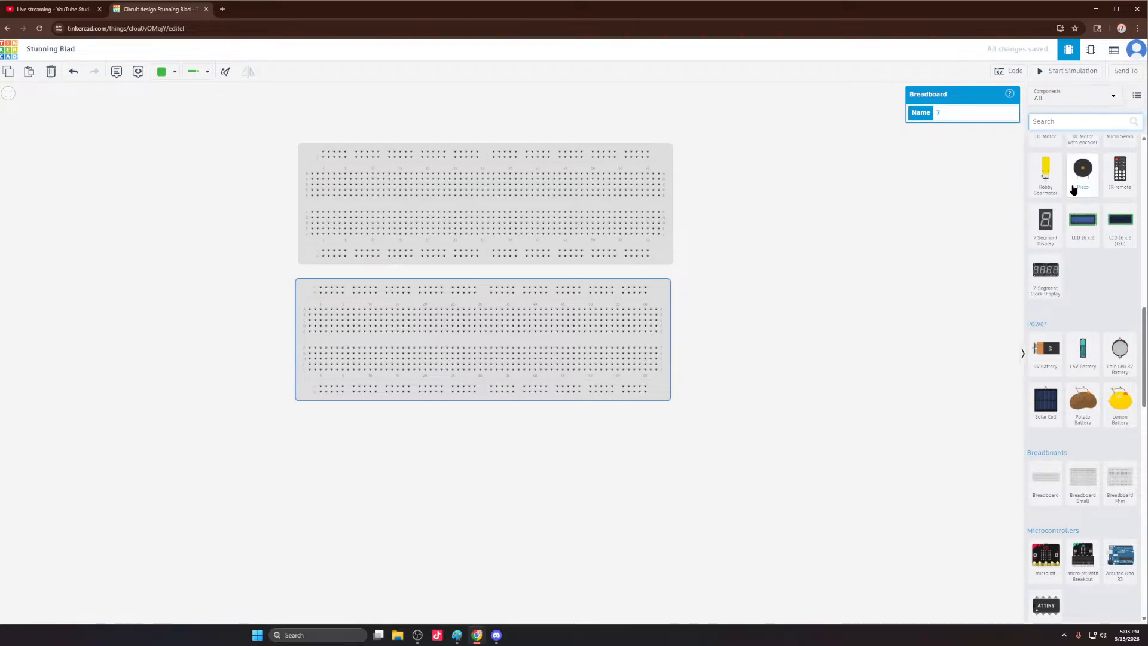
type("powersupply")
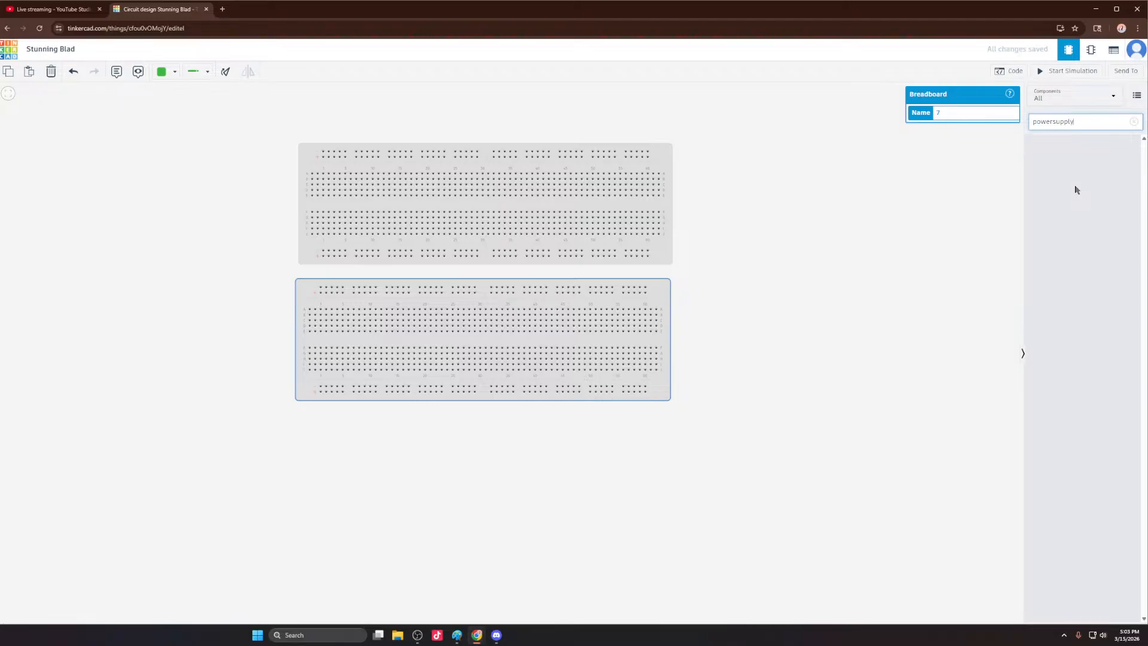
key("Return")
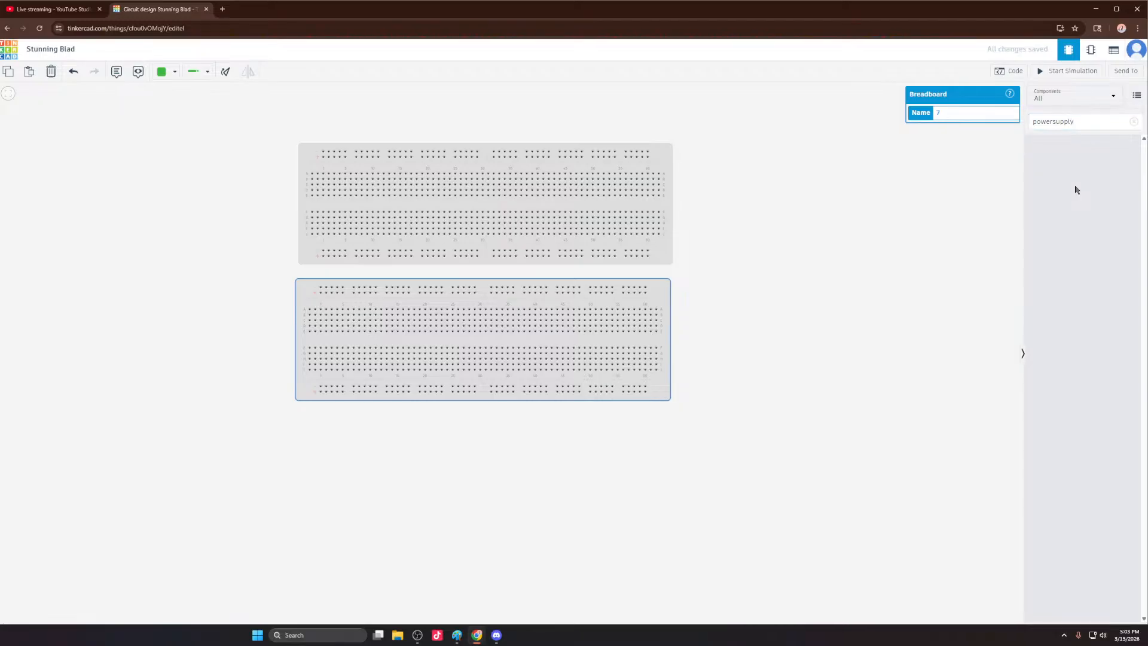
left_click(1058, 124)
left_click_drag(1090, 123, 1051, 123)
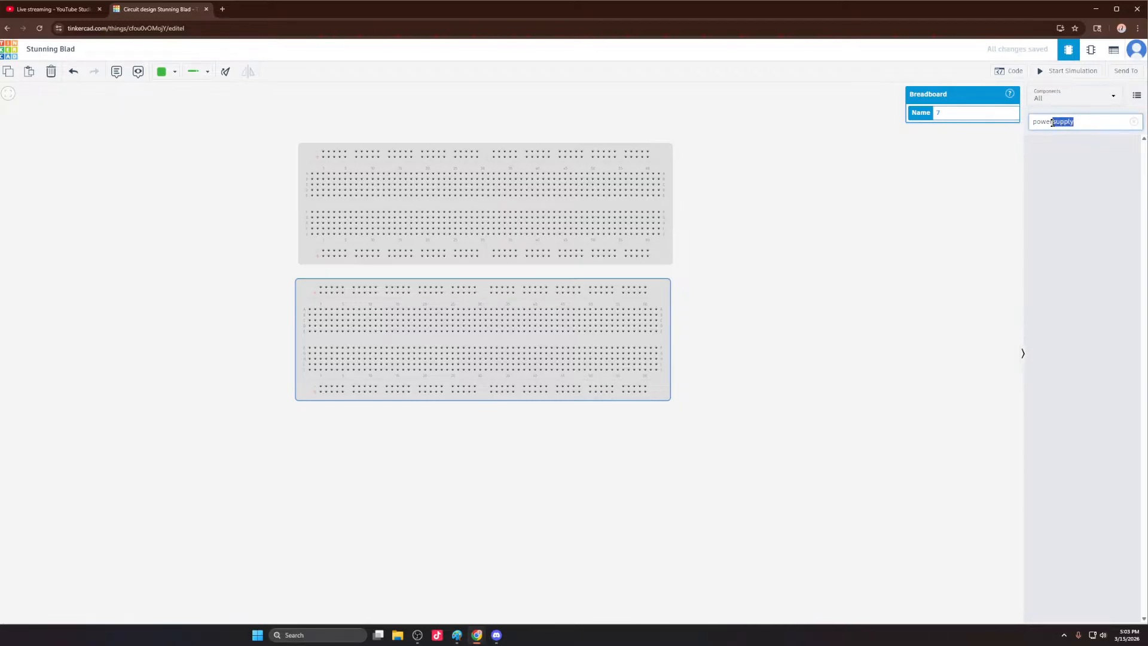
key("BackSpace")
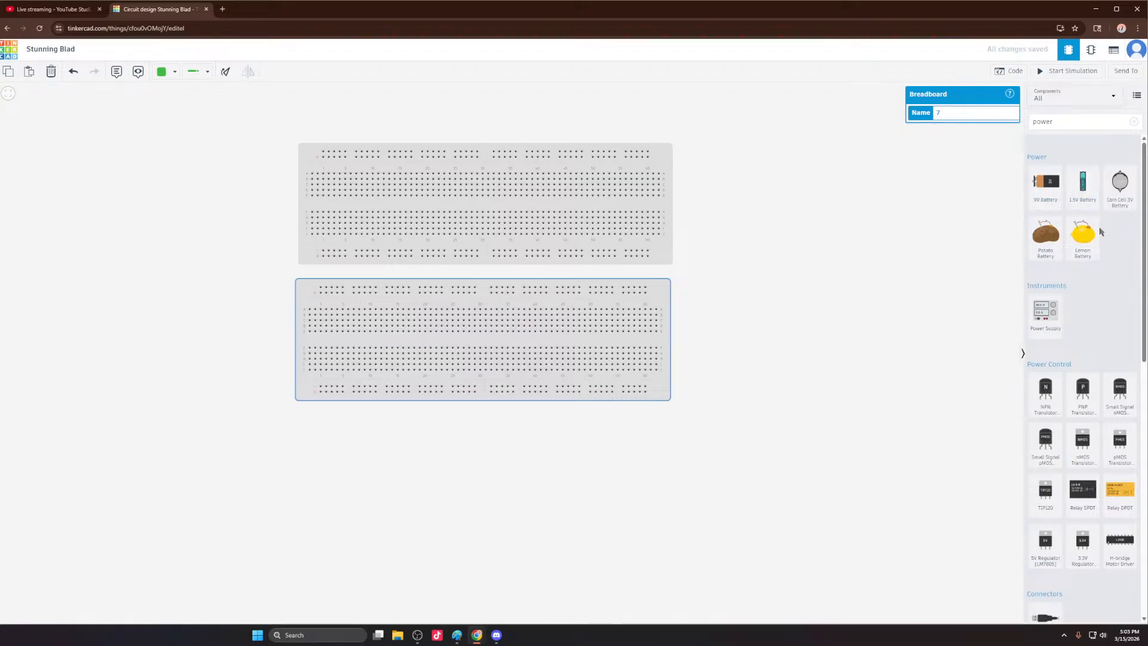
Step: Place a power supply beside the upper breadboard's upper-right corner and set its voltage to 12
left_click_drag(1045, 312, 780, 230)
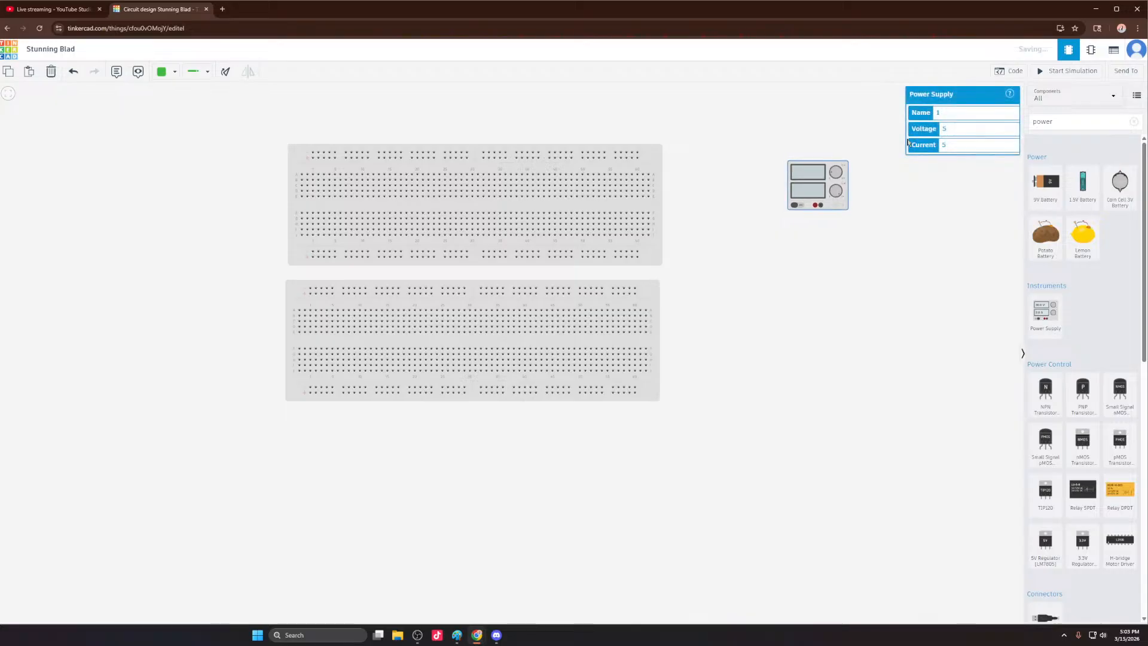
double_click(943, 129)
left_click(965, 210)
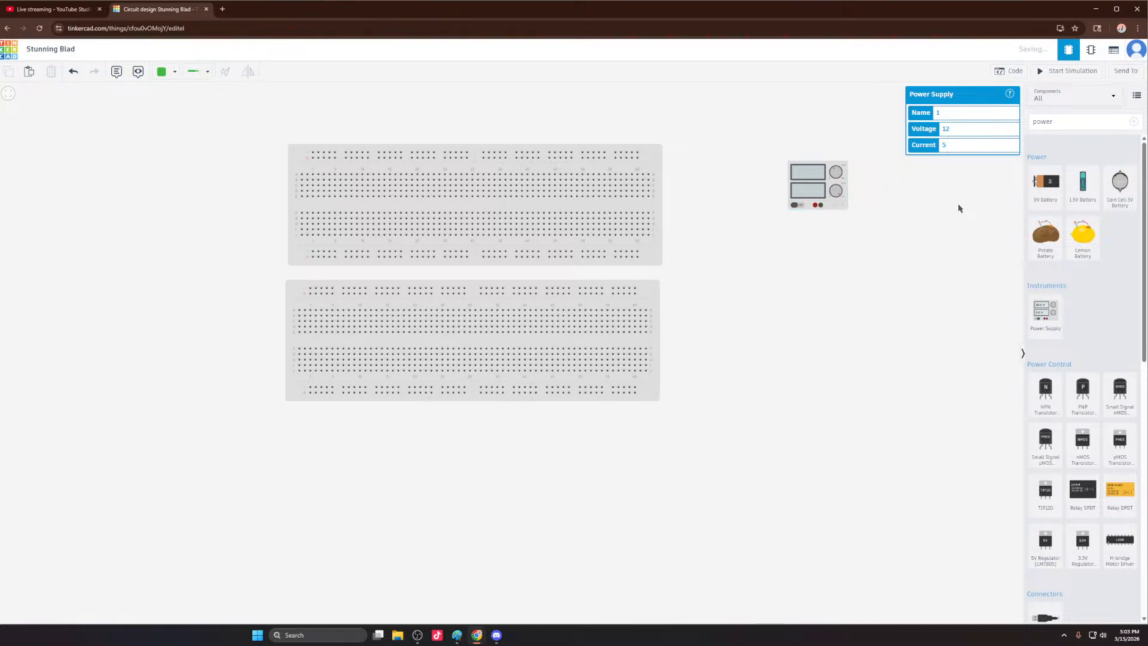
left_click_drag(824, 167, 800, 106)
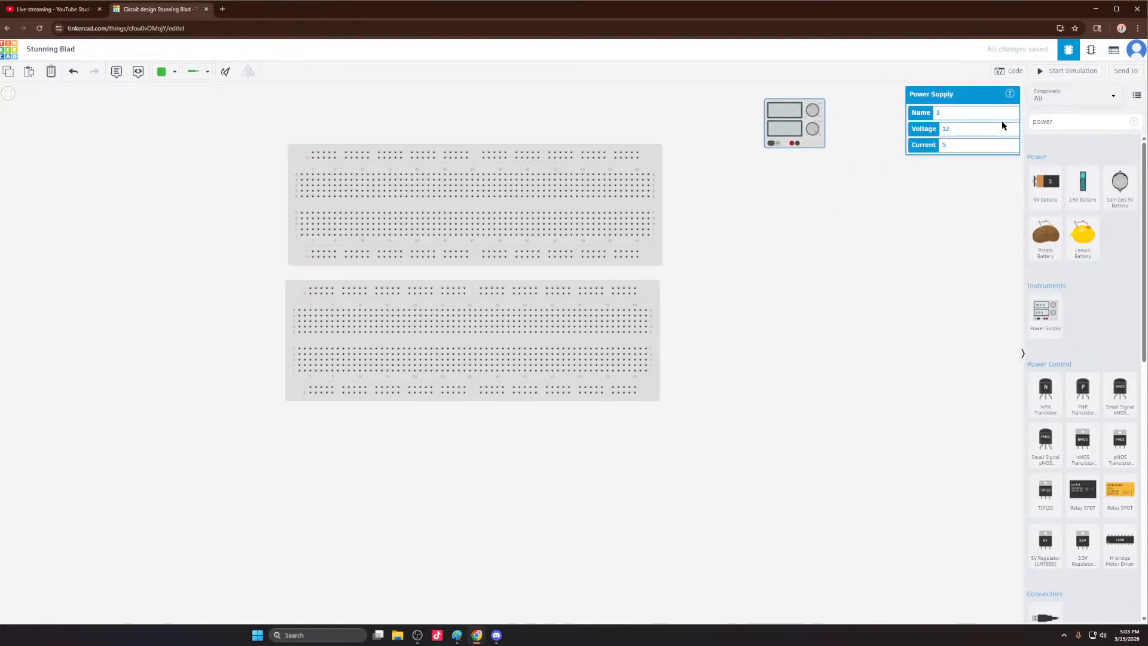
Step: Search the components for led and place a red LED above the upper breadboard's left end
left_click(1072, 122)
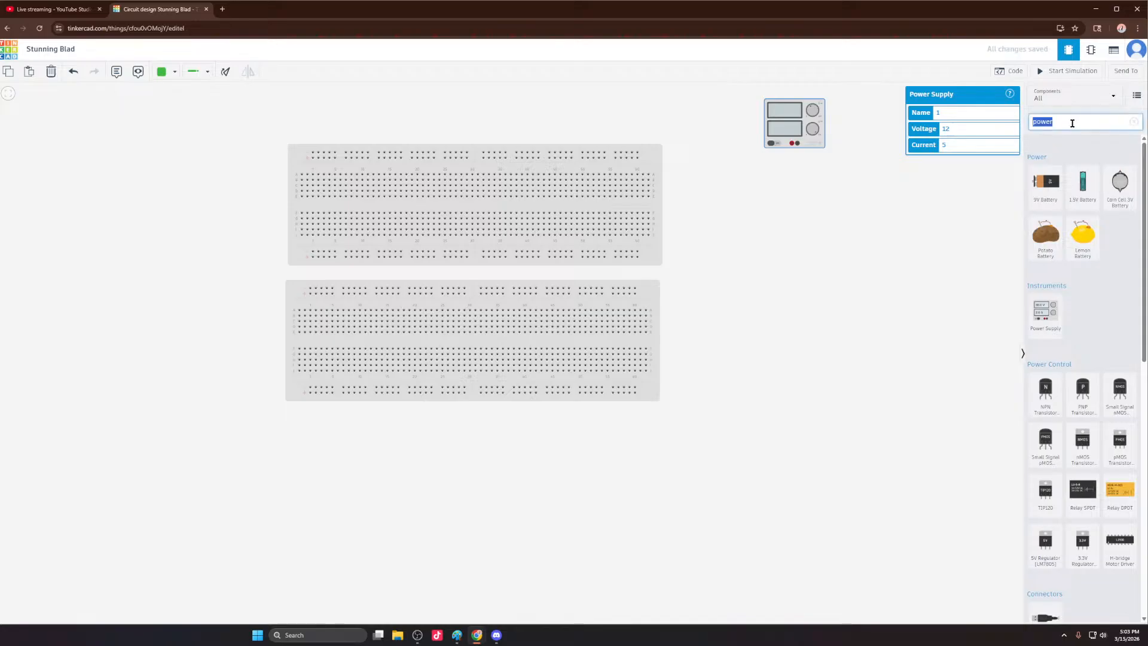
type("led")
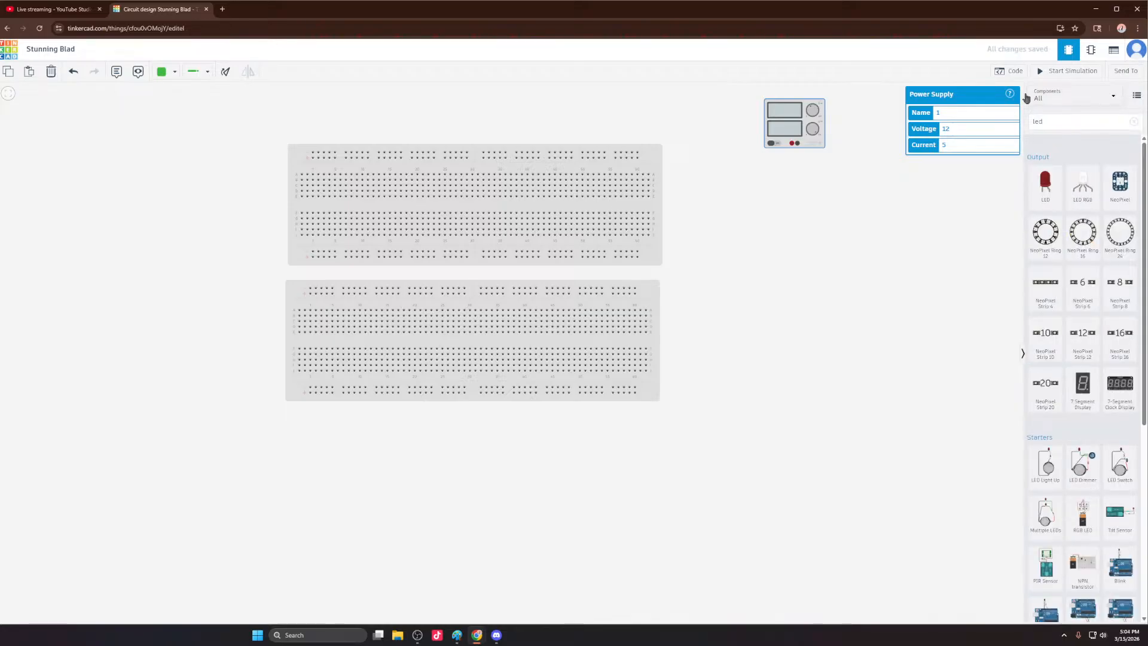
left_click_drag(1042, 192, 444, 108)
scroll(467, 246, "up", 7)
scroll(486, 317, "down", 8)
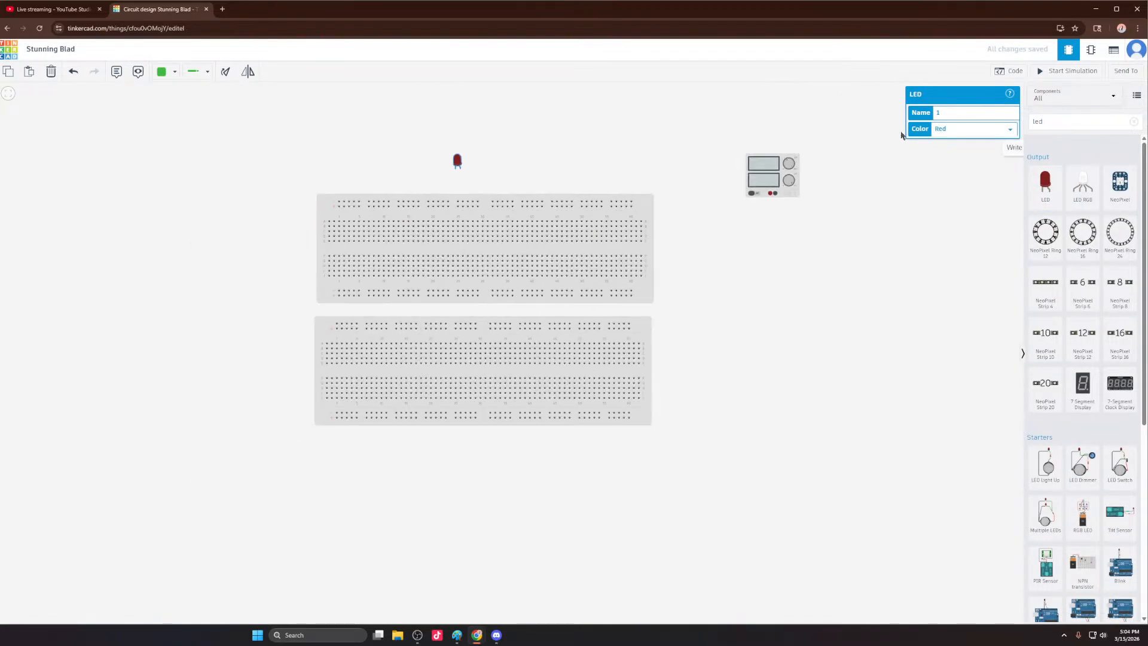
left_click_drag(467, 154, 345, 147)
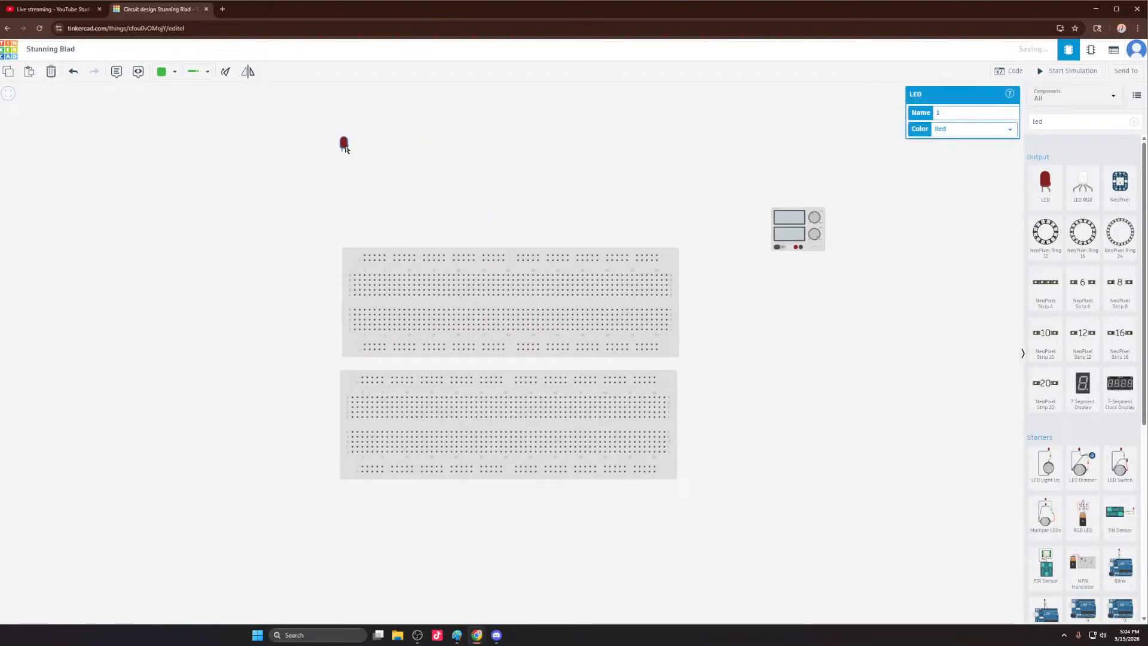
key("ctrl+c")
key("ctrl+v")
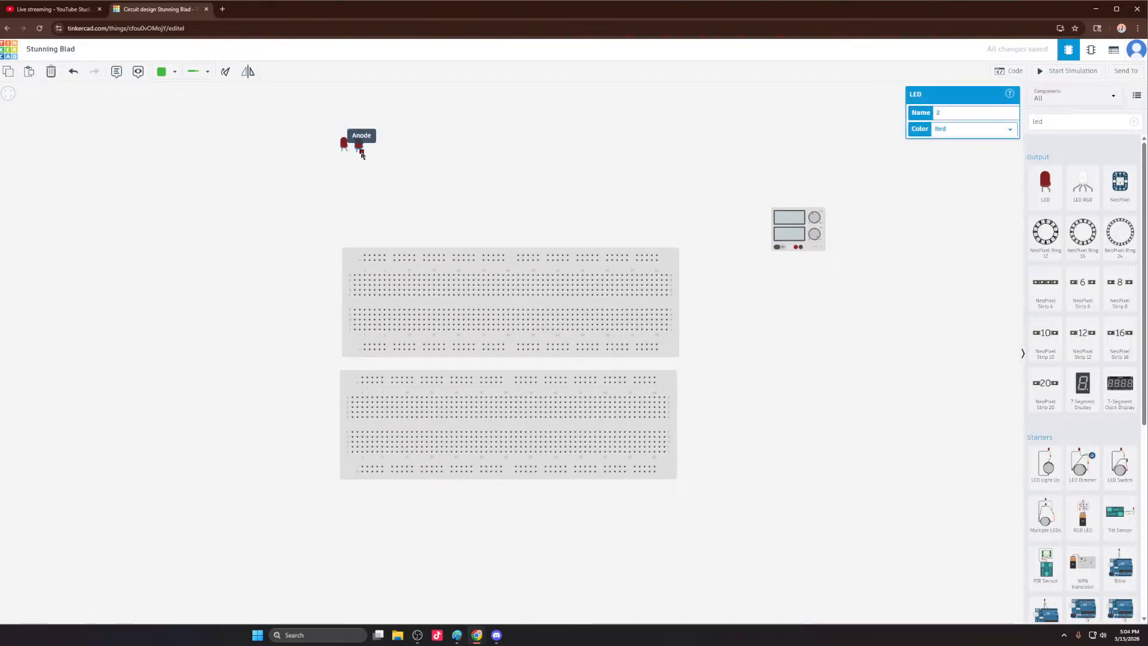
key("Delete")
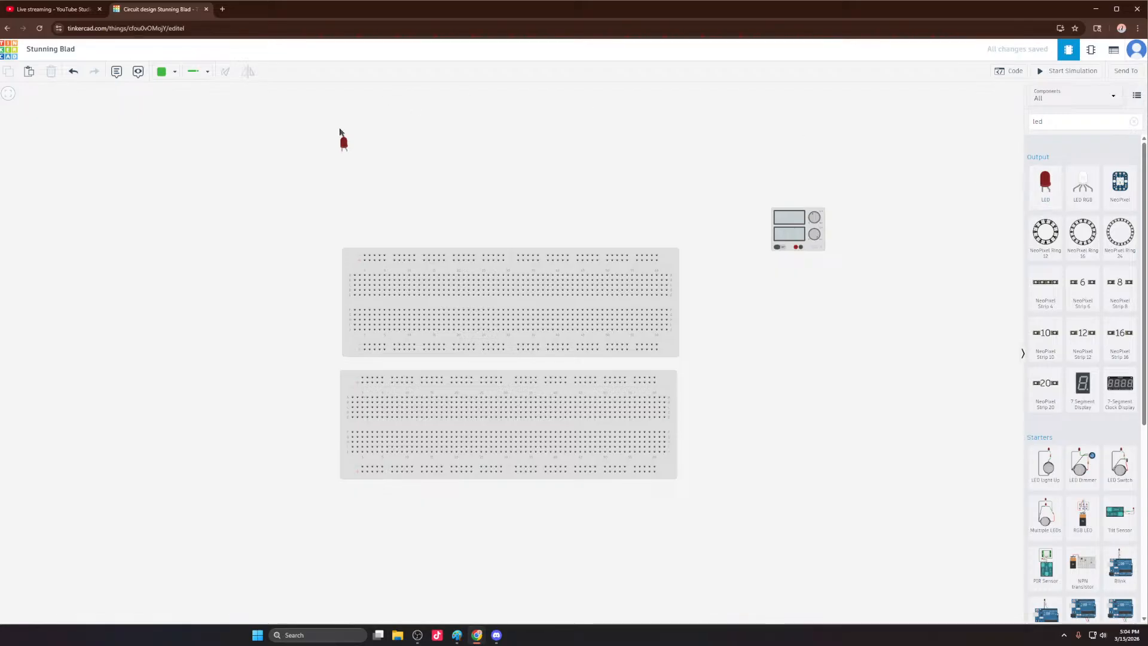
Step: Rotate the LED one increment and start the simulation
left_click(343, 142)
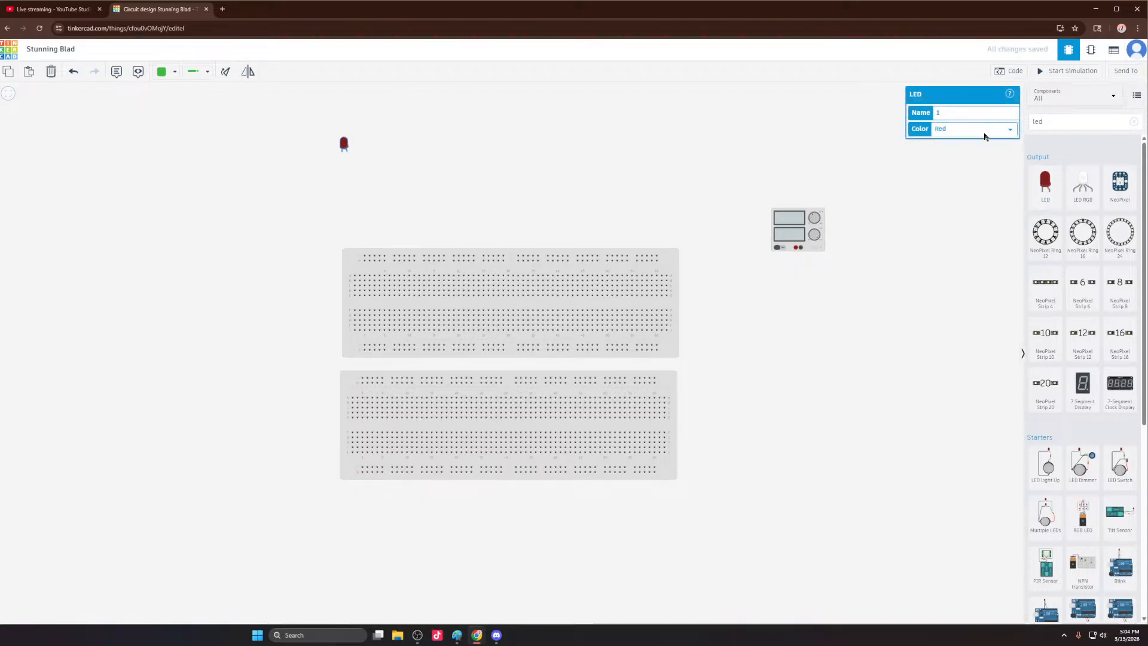
key("r")
key("s")
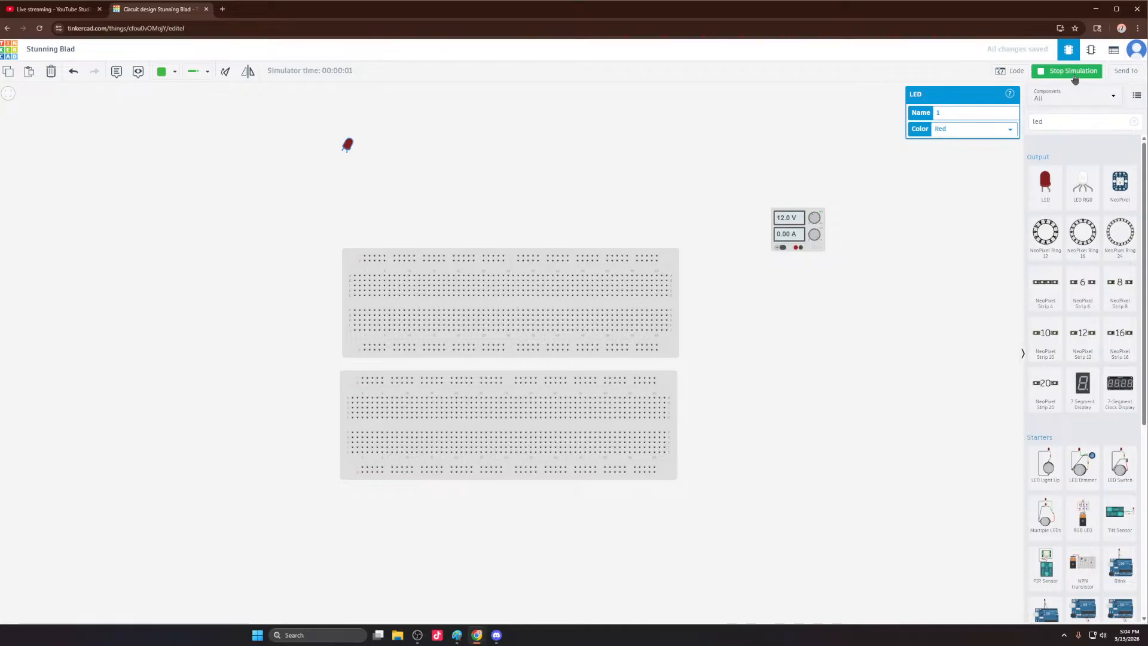
Step: Clear the component search and place a resistor directly below the LED
left_click(1068, 123)
key("BackSpace")
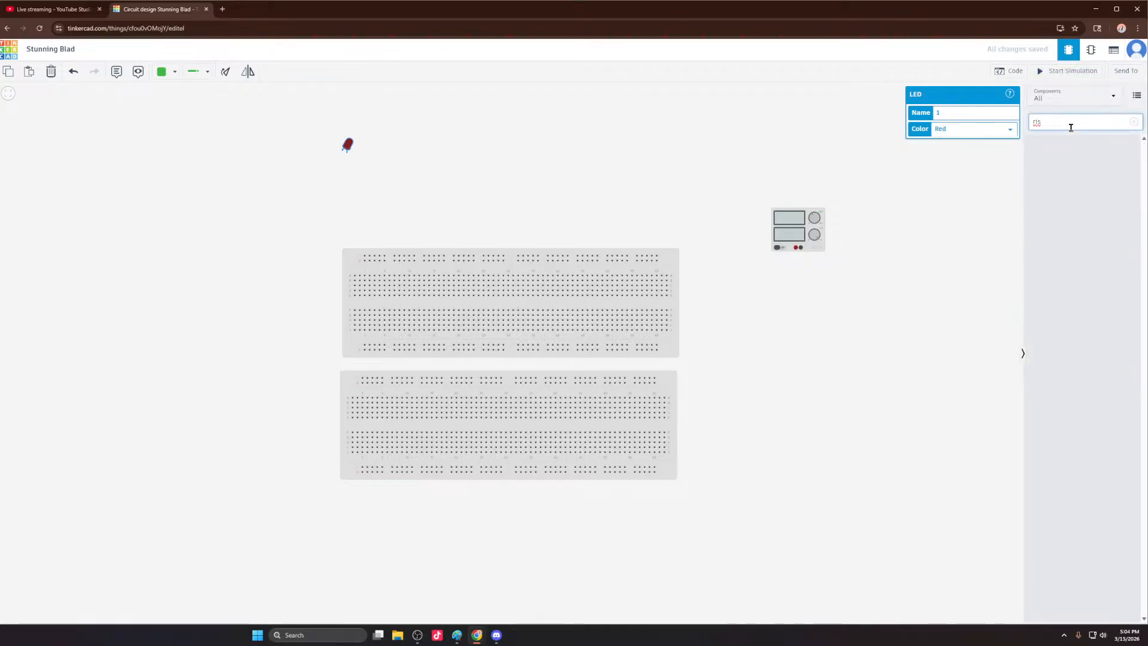
type("is")
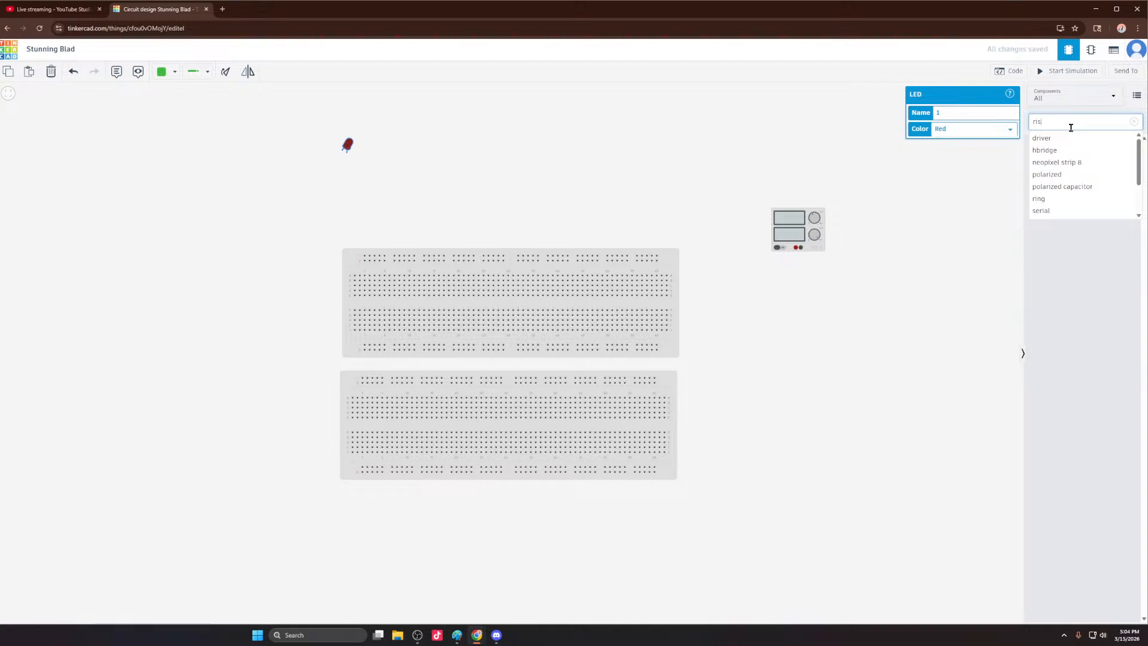
type("t")
key("BackSpace")
key("BackSpace")
key("BackSpace")
key("BackSpace")
key("BackSpace")
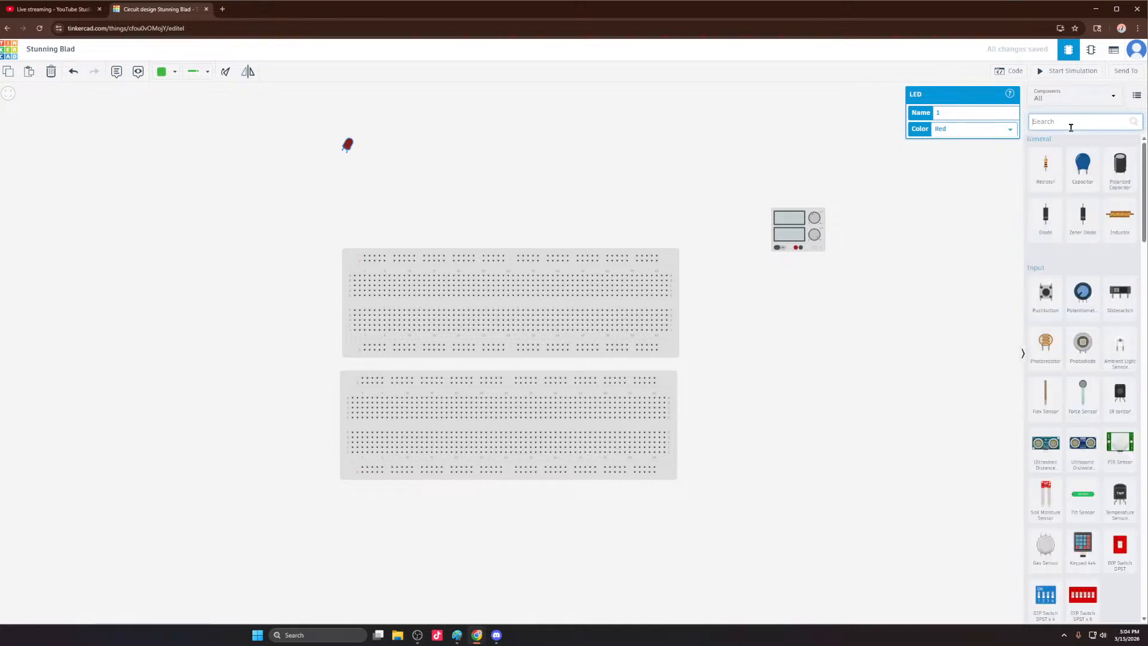
left_click_drag(1045, 167, 417, 182)
Step: Delete the rotated LED and place a new red LED with its cathode on the resistor's upper lead
left_click(346, 145)
left_click(360, 167)
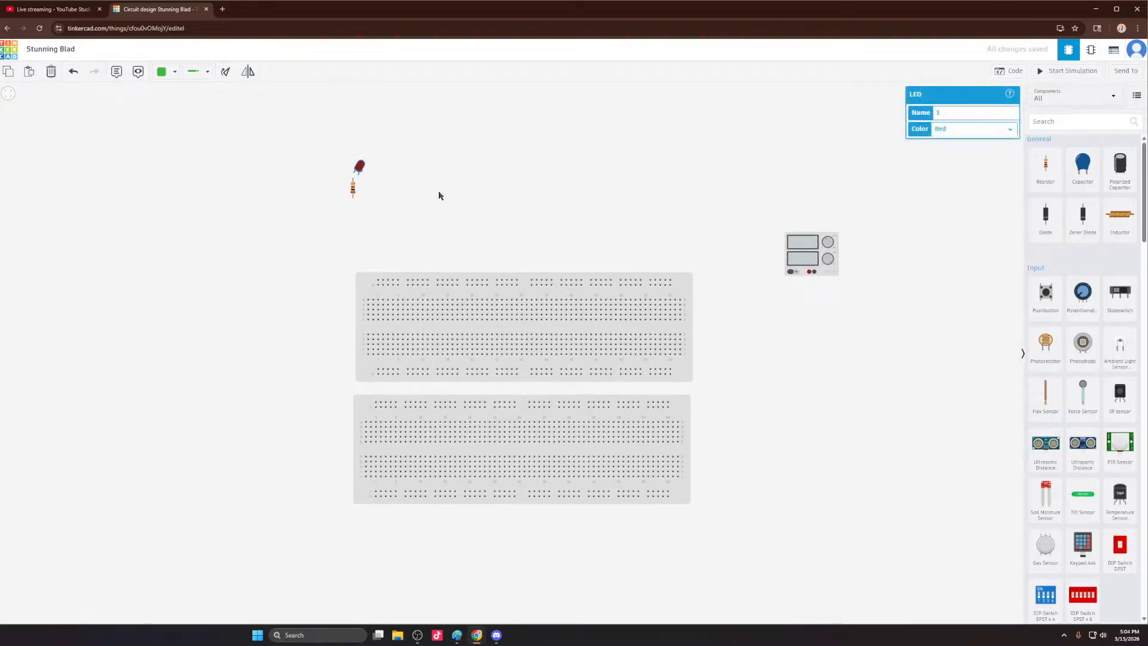
key("Delete")
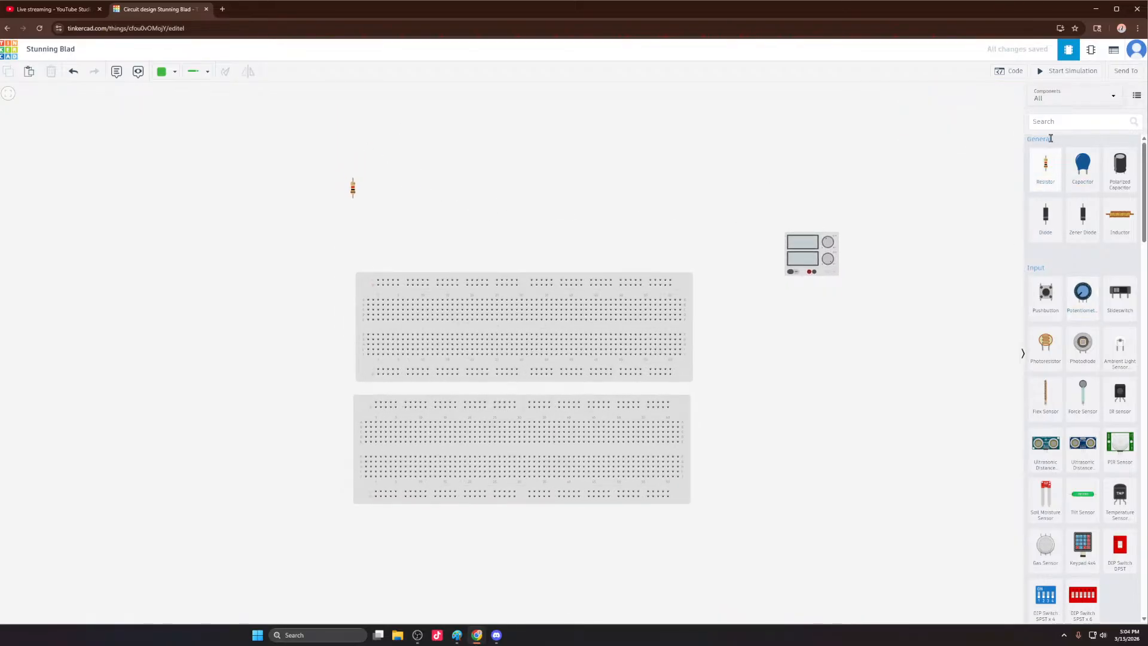
left_click(1060, 127)
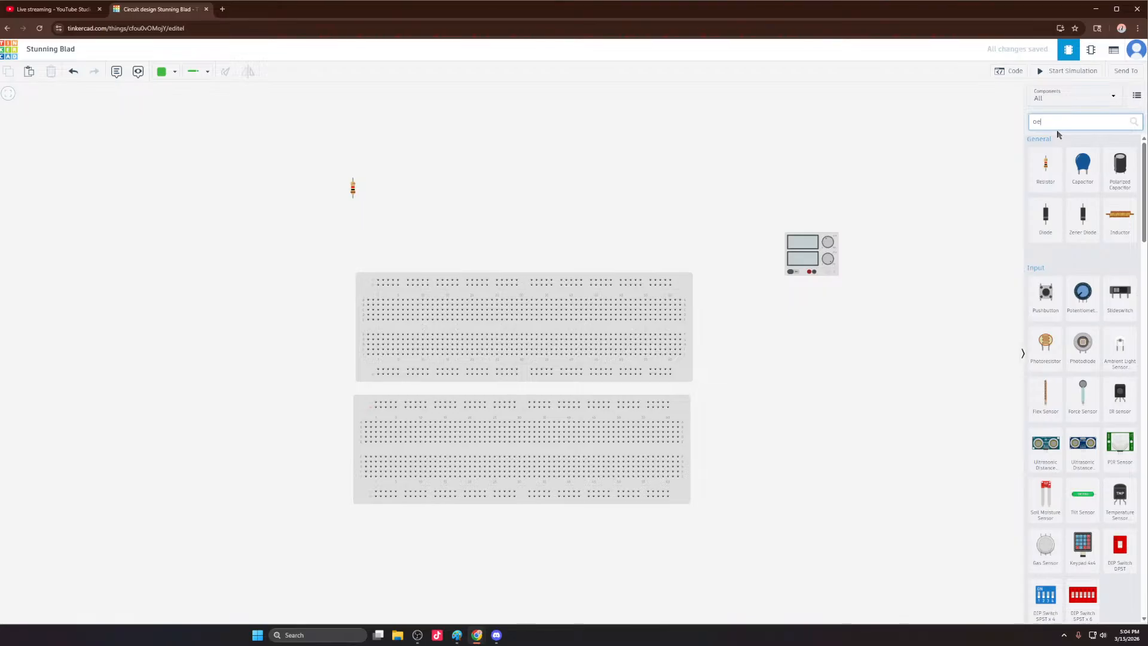
type("led")
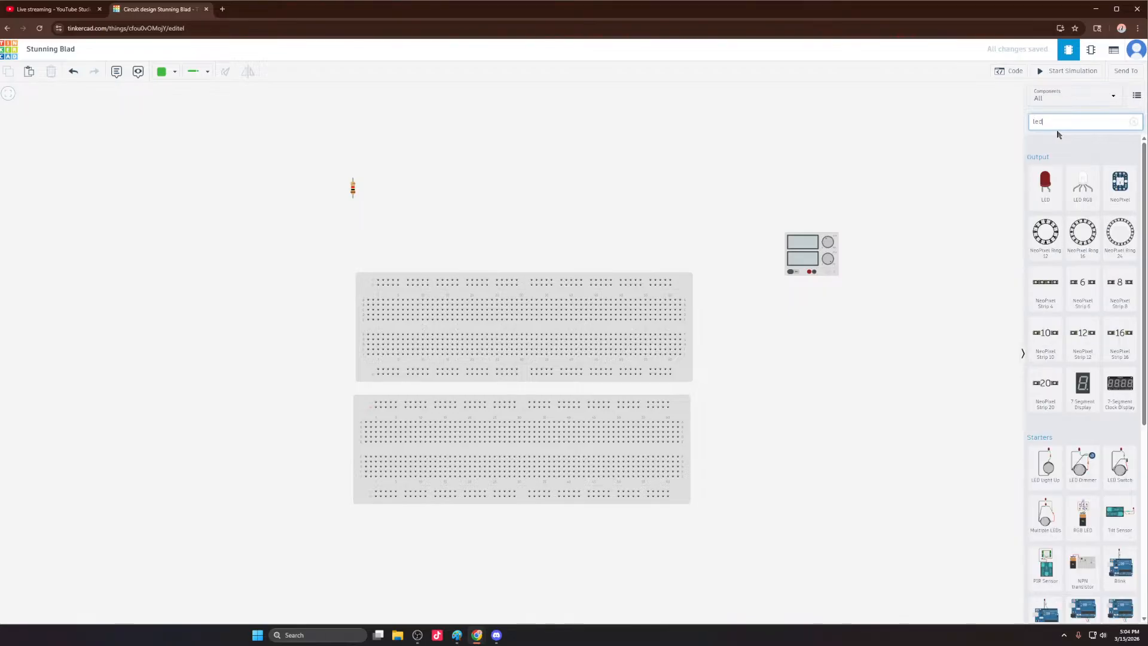
left_click_drag(1045, 182, 365, 218)
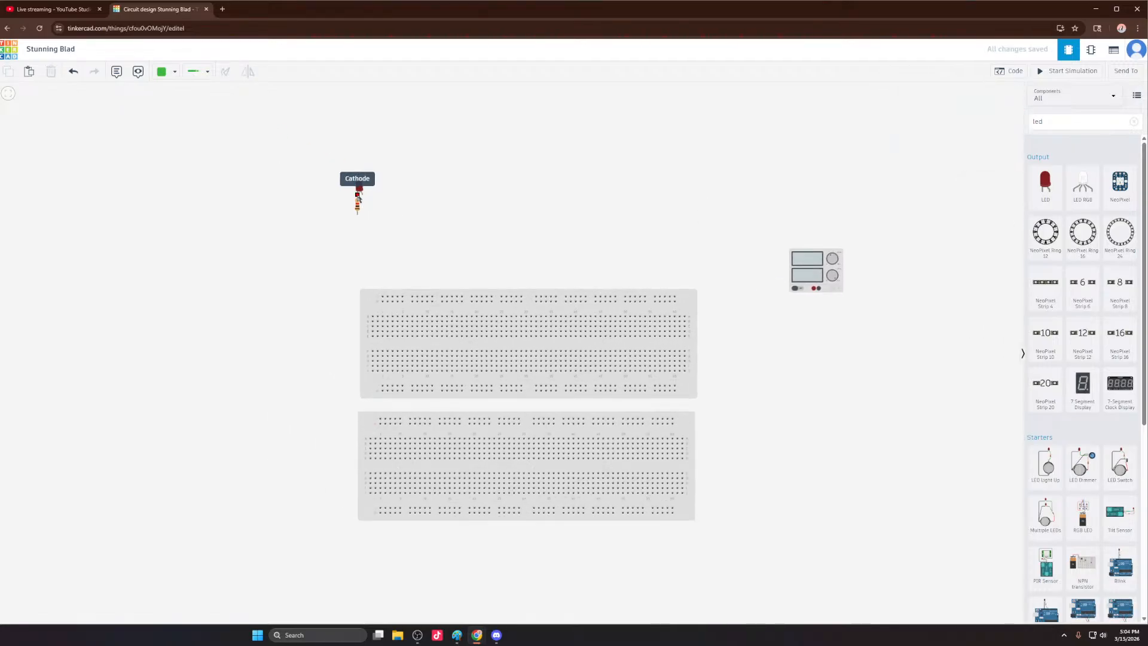
left_click_drag(384, 227, 392, 244)
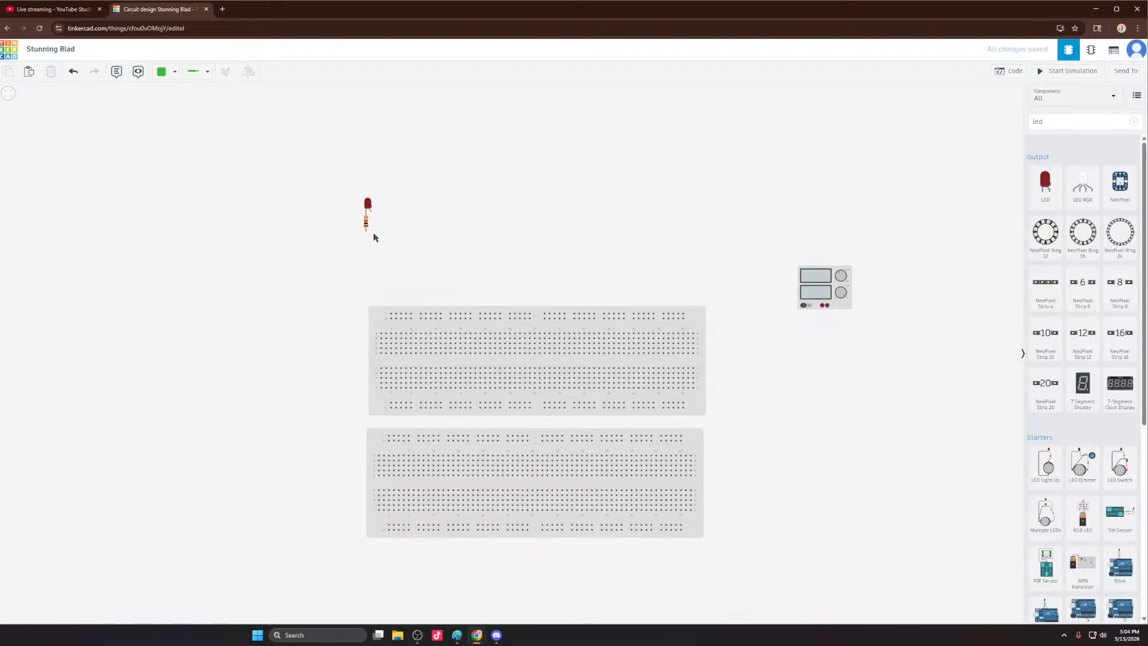
Step: Copy the LED and resistor pair and paste four copies side by side to its right
left_click(366, 223)
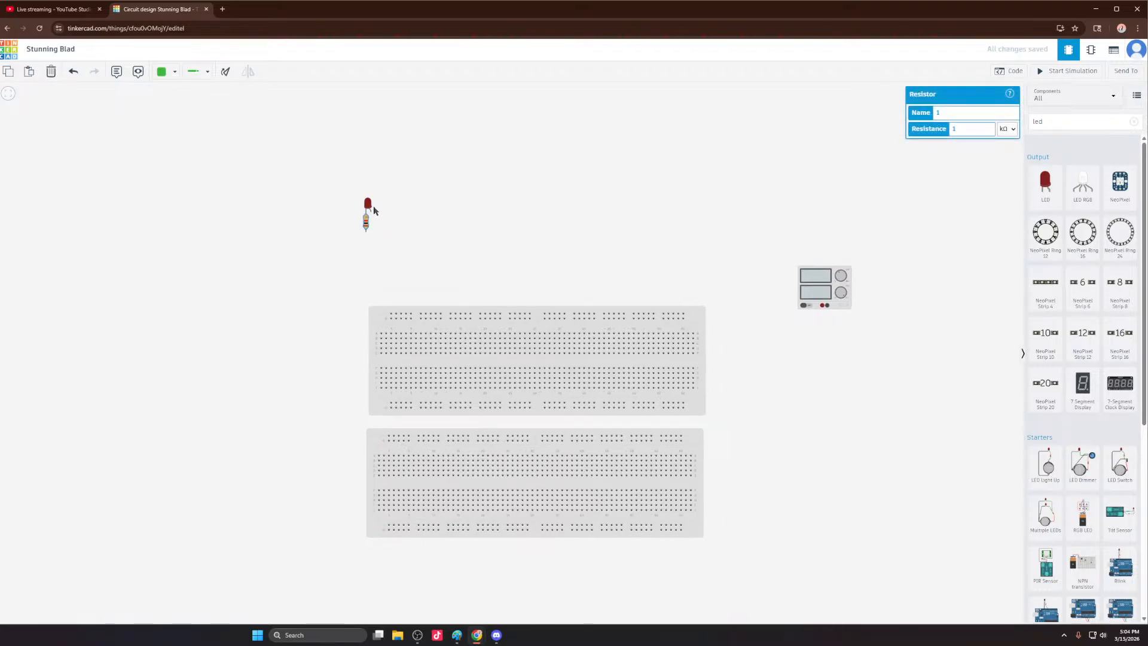
left_click(374, 210)
left_click(368, 205)
left_click(366, 223, "shift")
key("ctrl+v")
left_click(381, 222)
key("ctrl+v")
left_click(392, 221)
key("ctrl+v")
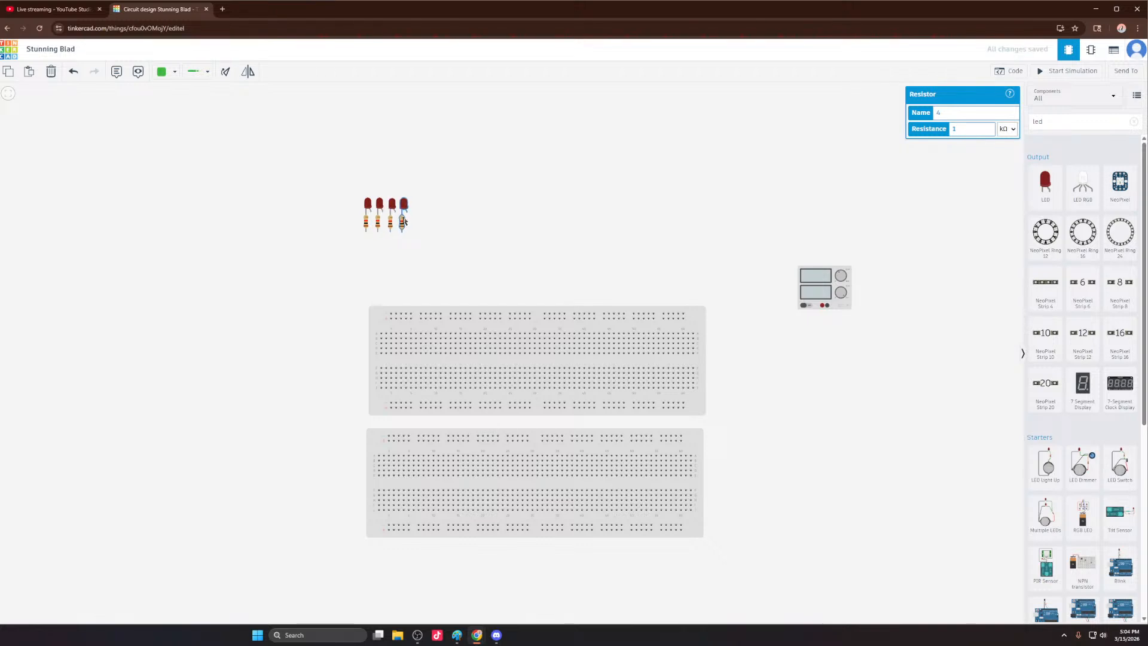
left_click(405, 221)
key("ctrl+v")
left_click(416, 221)
left_click(405, 206)
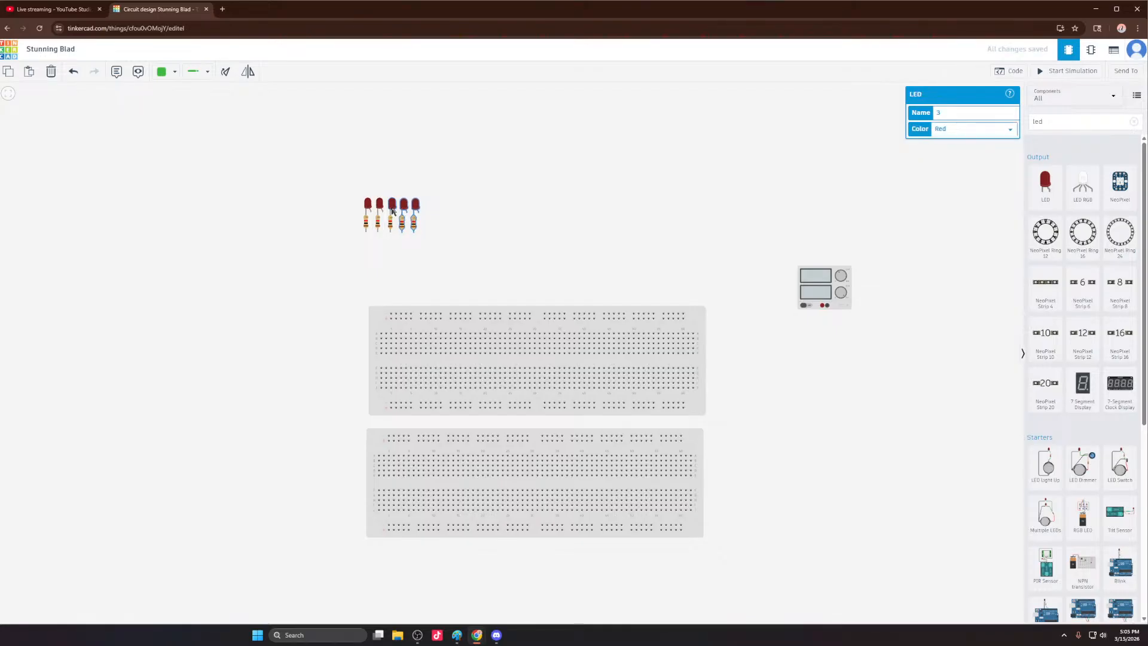
left_click(391, 223, "shift")
left_click(381, 206, "shift")
left_click(377, 223, "shift")
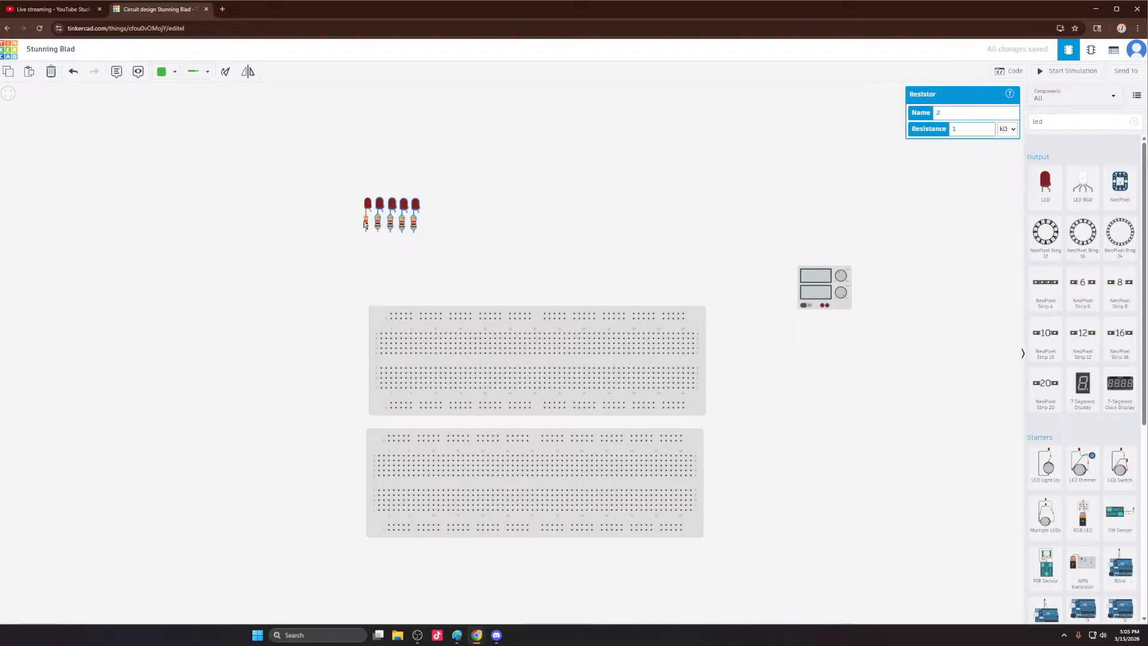
left_click(365, 224)
left_click(367, 204, "shift")
left_click(380, 204, "shift")
left_click(378, 223, "shift")
left_click(392, 206, "shift")
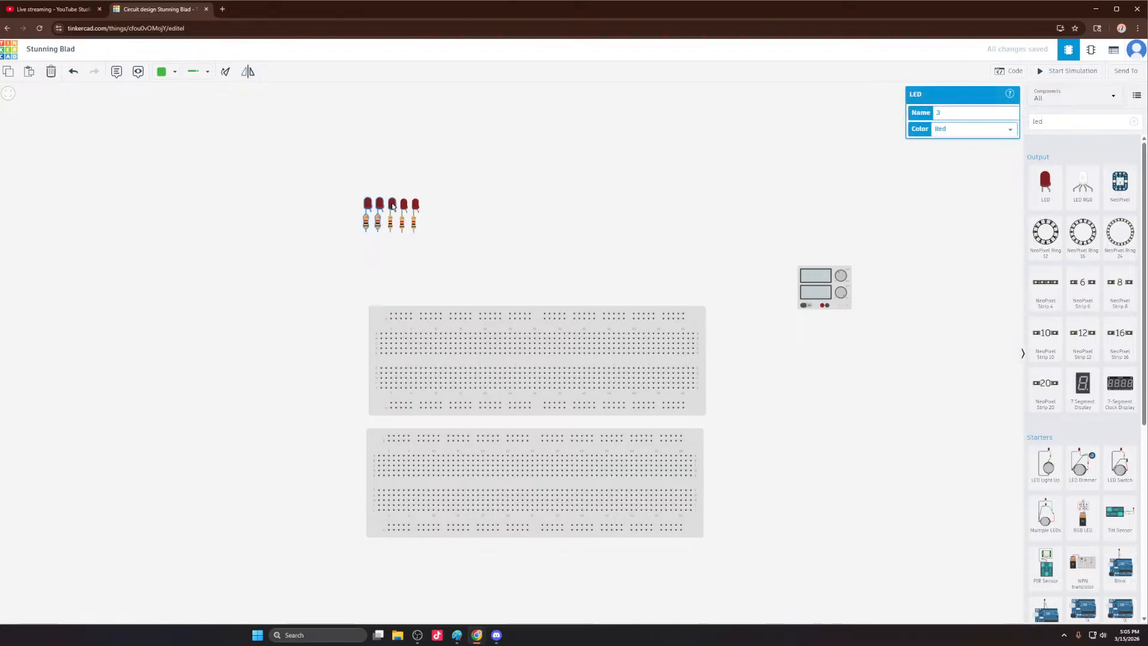
left_click(390, 224, "shift")
left_click(403, 205, "shift")
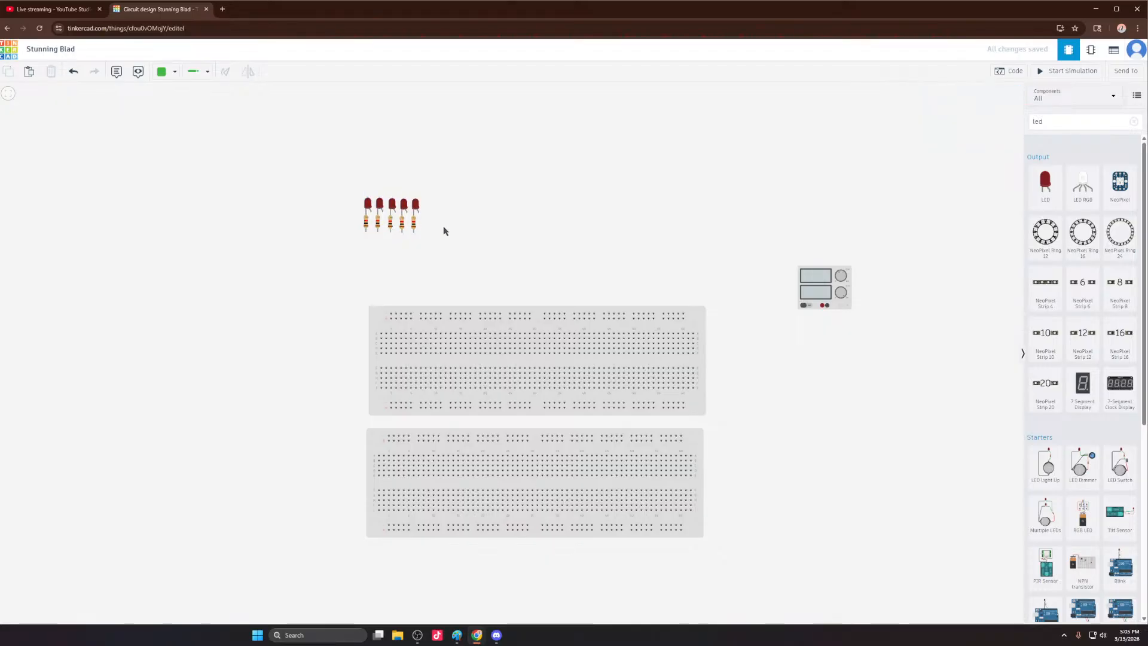
left_click_drag(444, 229, 480, 248)
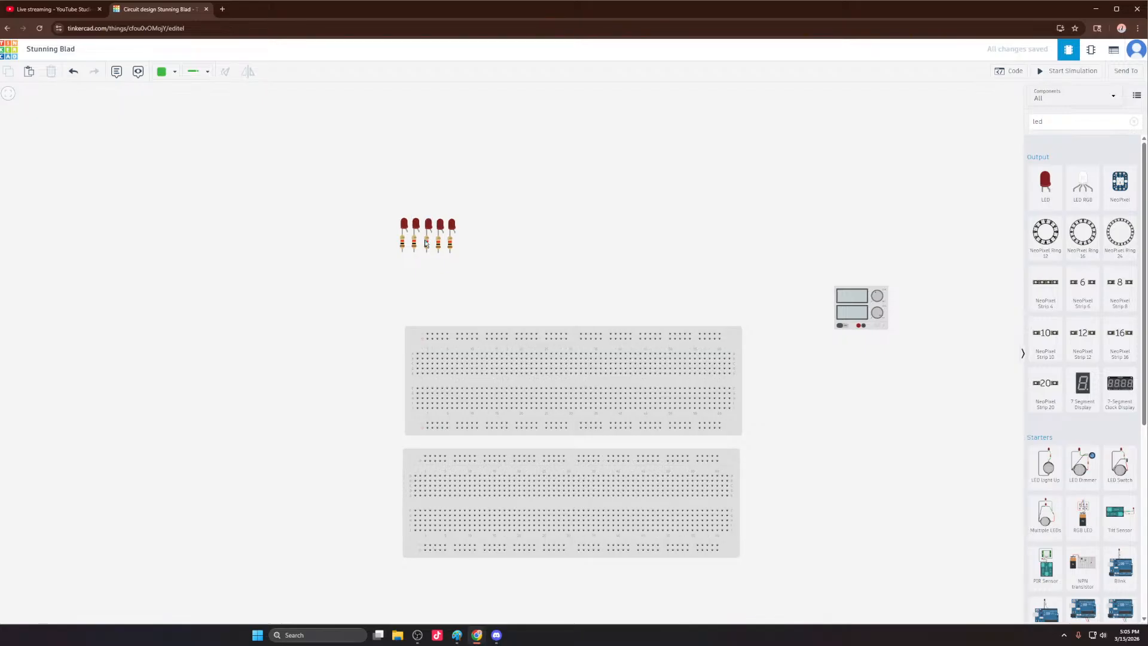
Step: Delete the four copied LED and resistor pairs, keeping only the leftmost pair
left_click(453, 244)
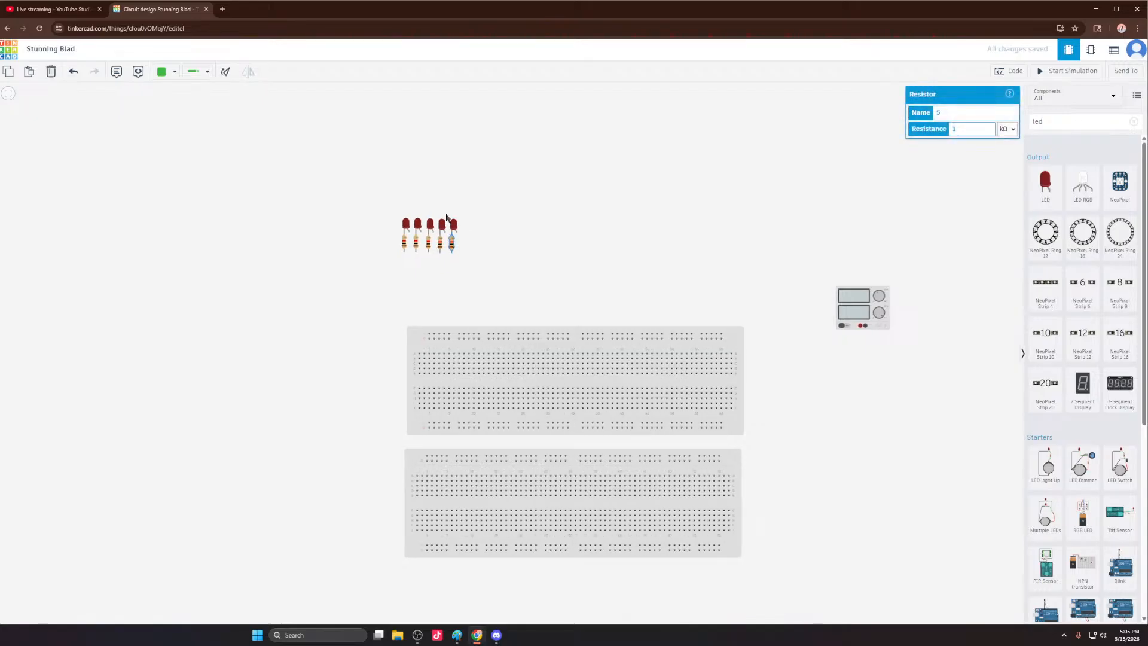
key("Delete")
left_click(454, 227)
key("Delete")
left_click(442, 227)
key("Delete")
left_click(440, 242)
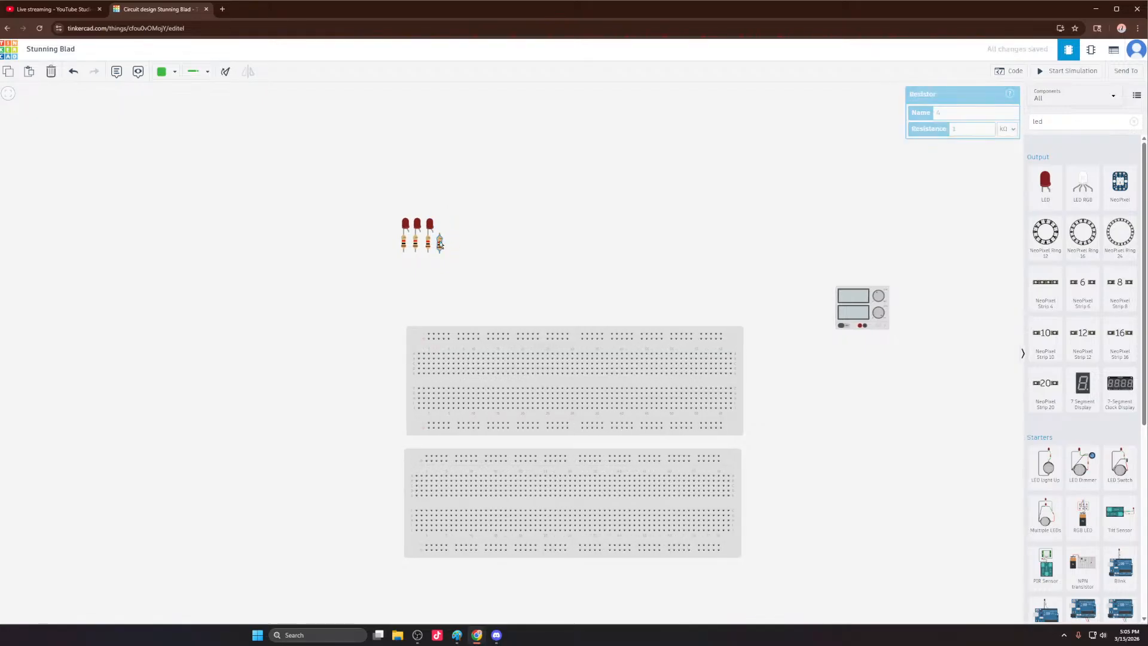
key("Delete")
left_click(429, 242)
key("Delete")
left_click(430, 225)
key("Delete")
key("Delete")
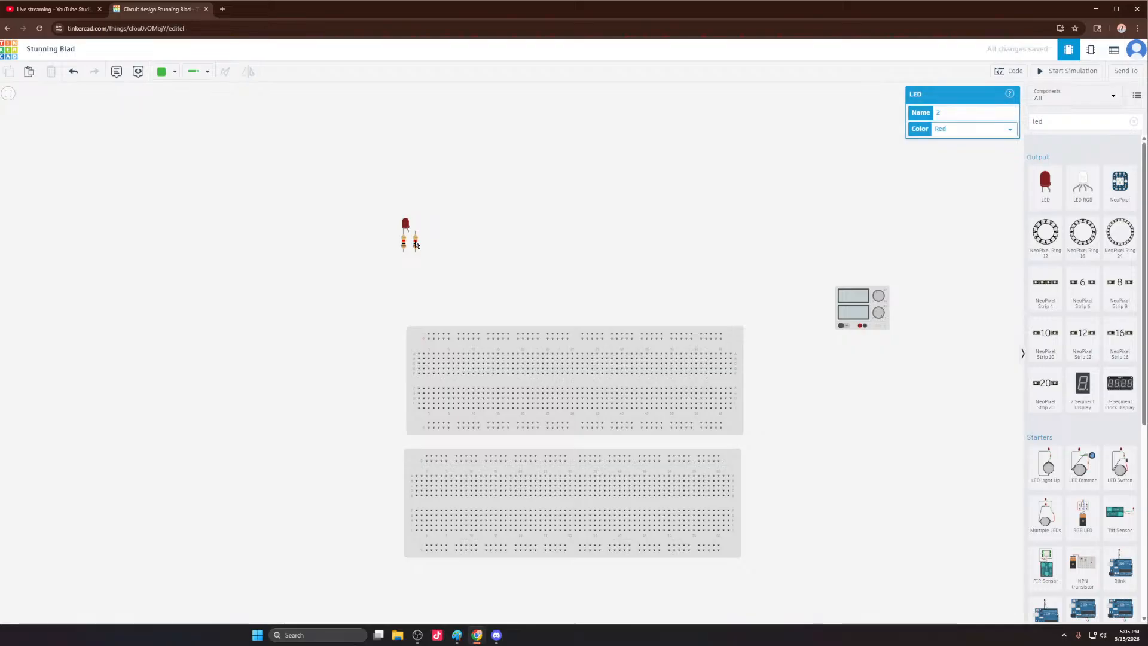
left_click(416, 242)
key("Delete")
Step: Move the power supply above the upper breadboard's middle and wire its red output terminal to the resistor's lower lead
left_click_drag(862, 297, 562, 256)
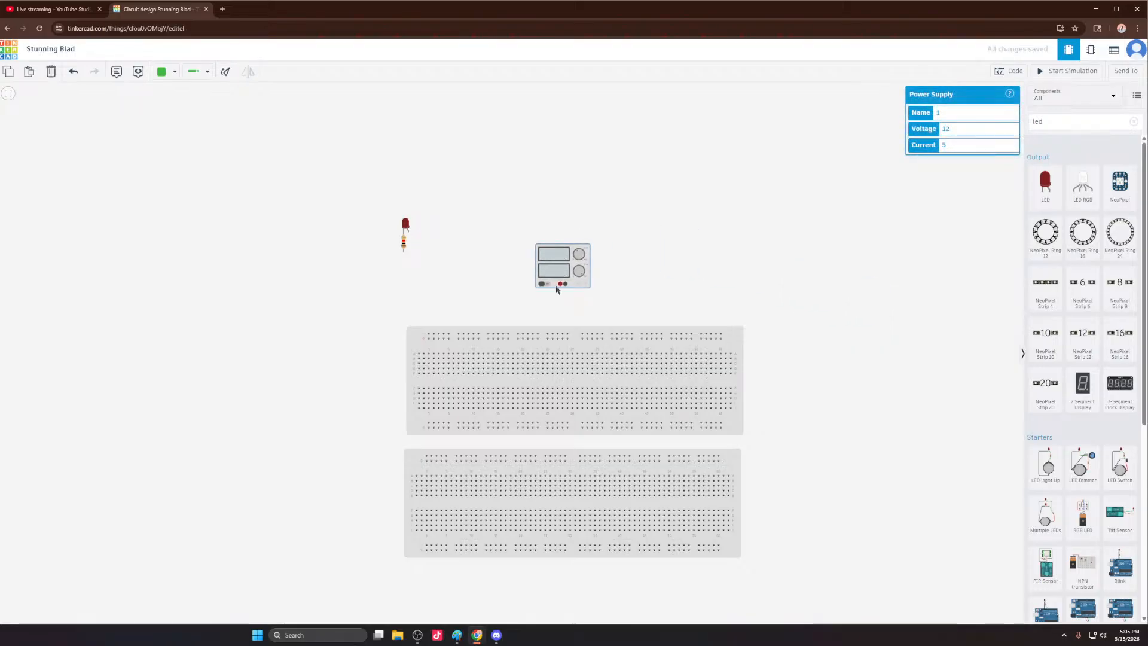
left_click(561, 283)
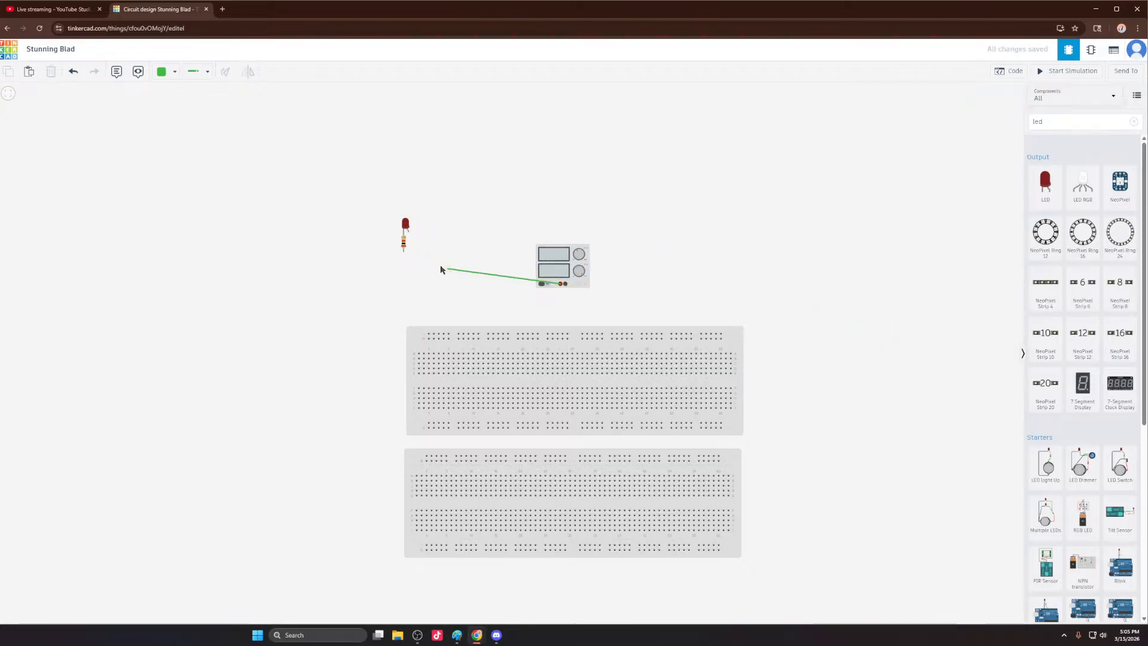
left_click(404, 252)
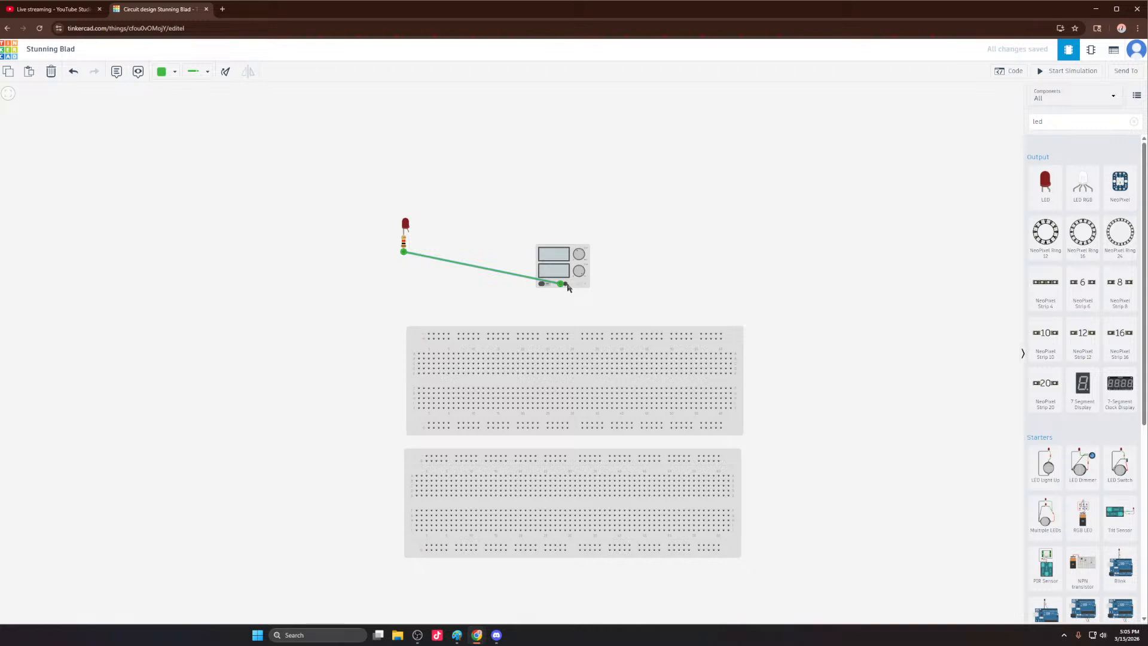
Step: Wire the power supply's other output terminal to the LED's anode
left_click(563, 283)
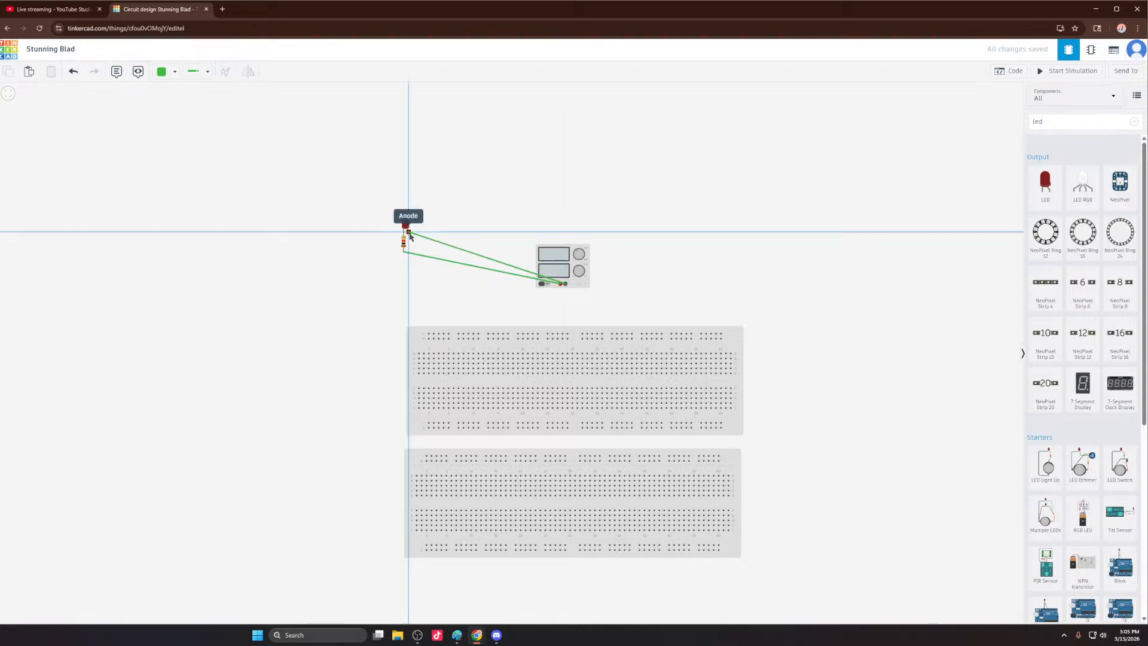
left_click(409, 233)
left_click(542, 284)
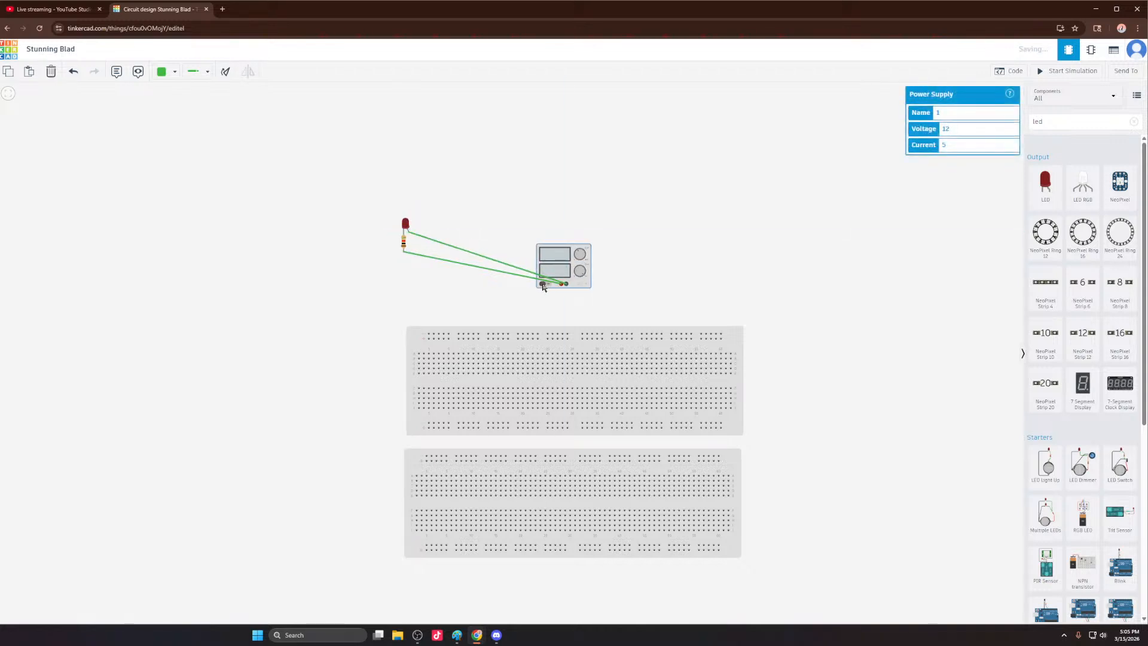
Step: Run the simulation of the LED circuit with the 12 V power supply and stop it
left_click_drag(542, 285, 550, 286)
scroll(576, 283, "up", 3)
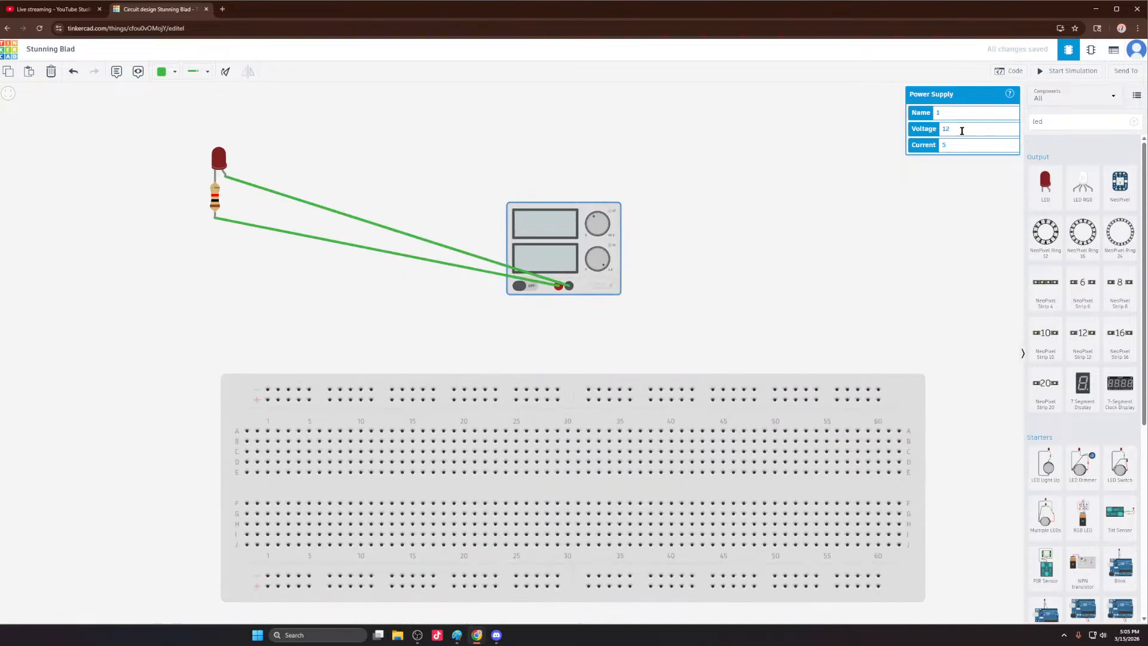
left_click(1066, 72)
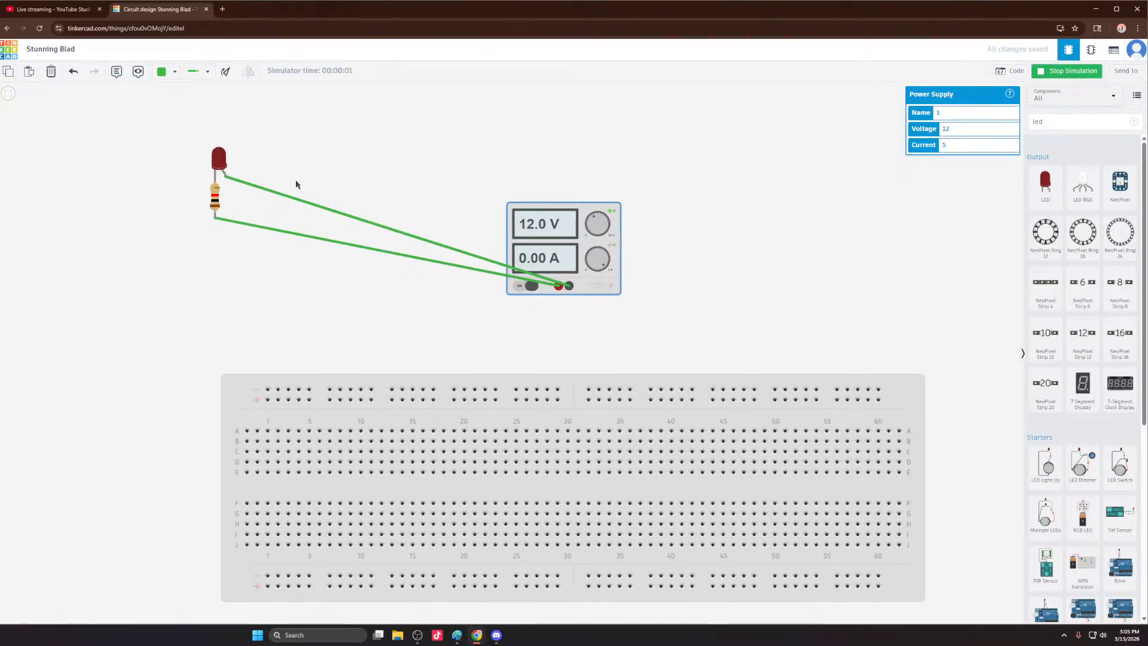
left_click(229, 179)
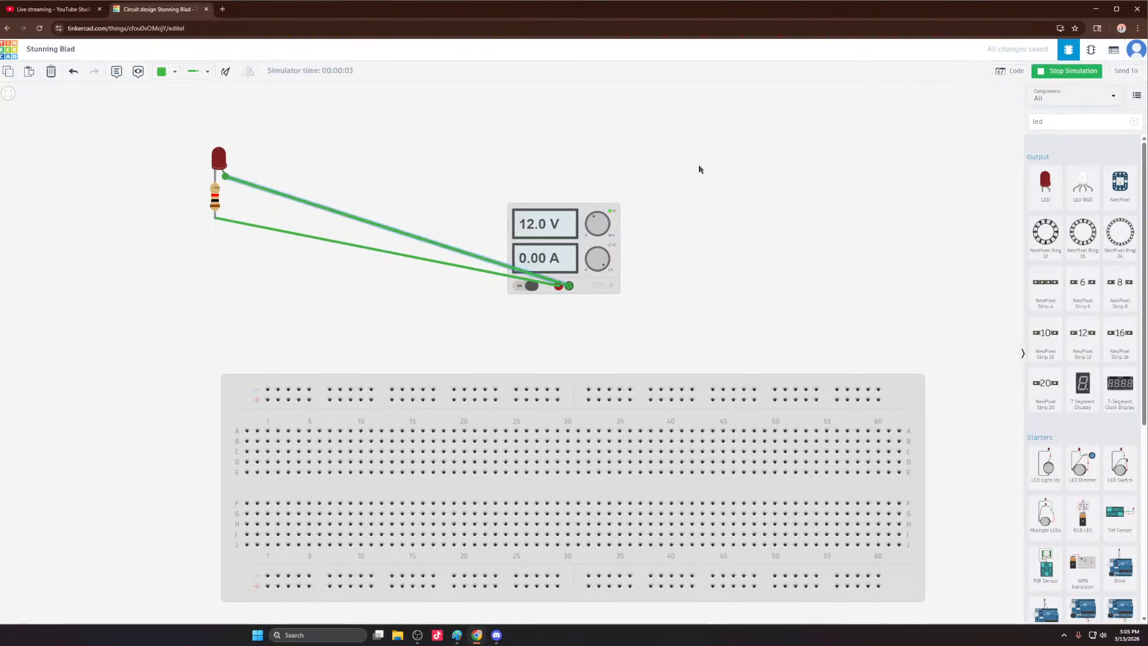
left_click(1066, 71)
left_click_drag(226, 176, 216, 221)
left_click(215, 220)
left_click(311, 253)
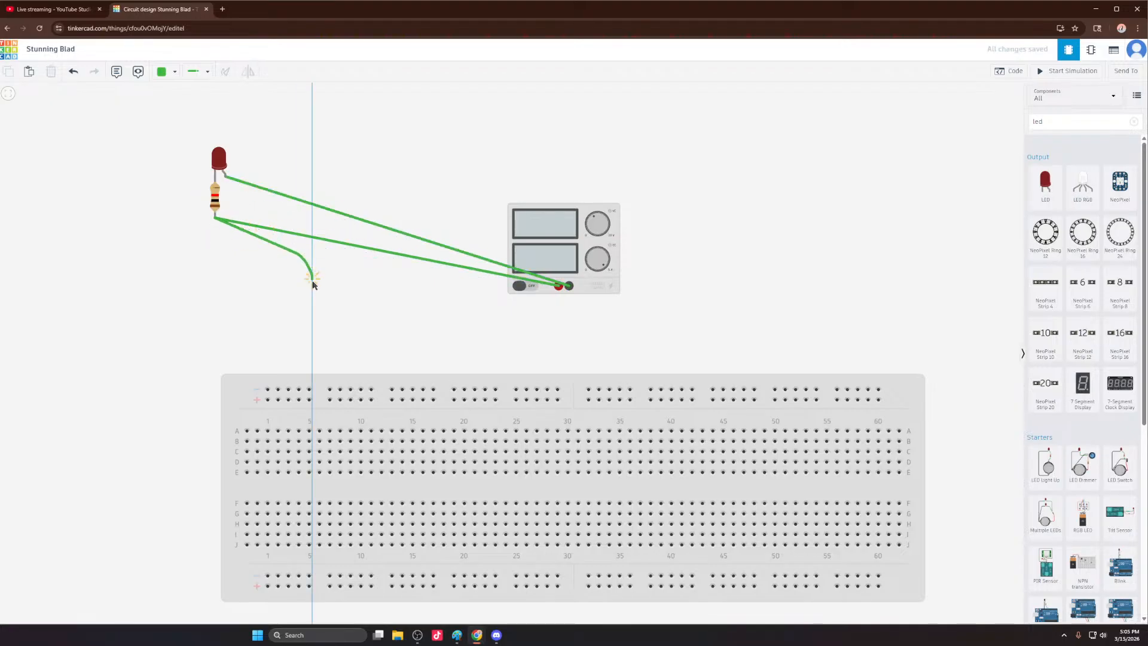
key("Escape")
Step: Delete both wires between the power supply and the LED and resistor pair
left_click(336, 243)
key("Delete")
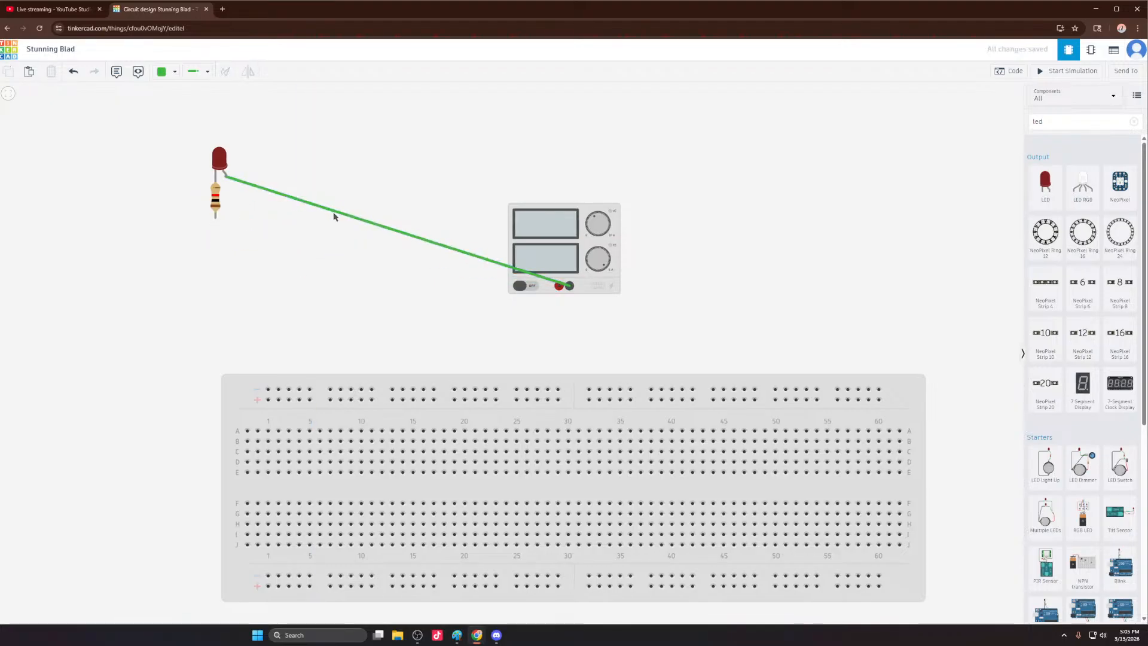
left_click(395, 232)
key("Delete")
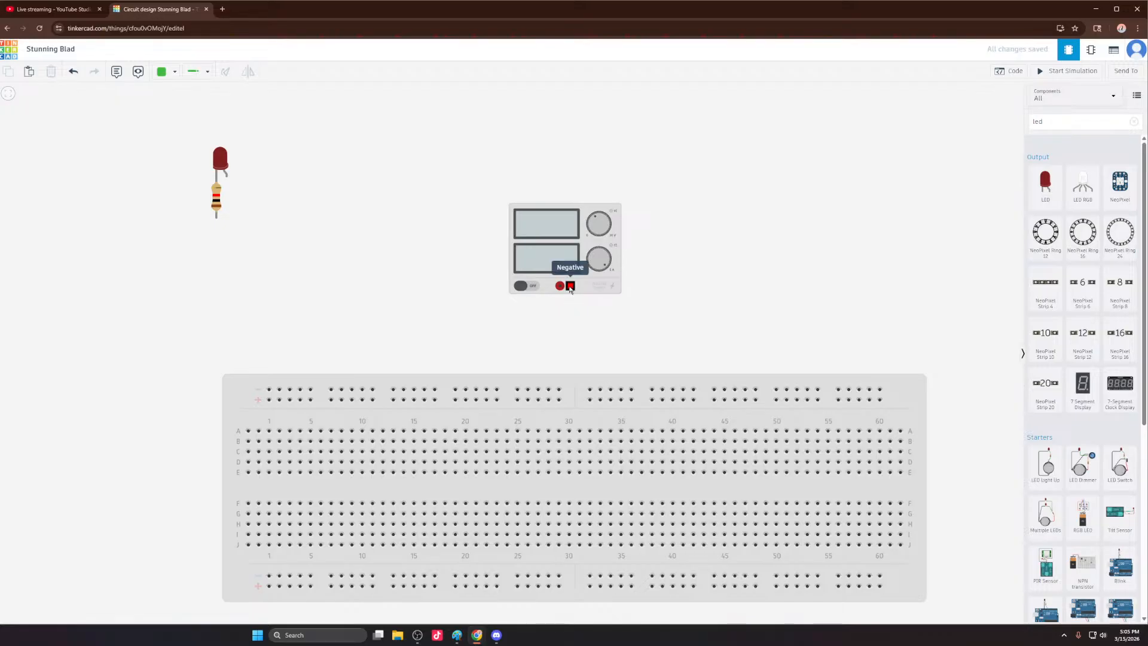
Step: Wire the power supply's negative terminal to the resistor's lower lead and its positive terminal to the LED's anode
left_click(570, 286)
left_click(216, 218)
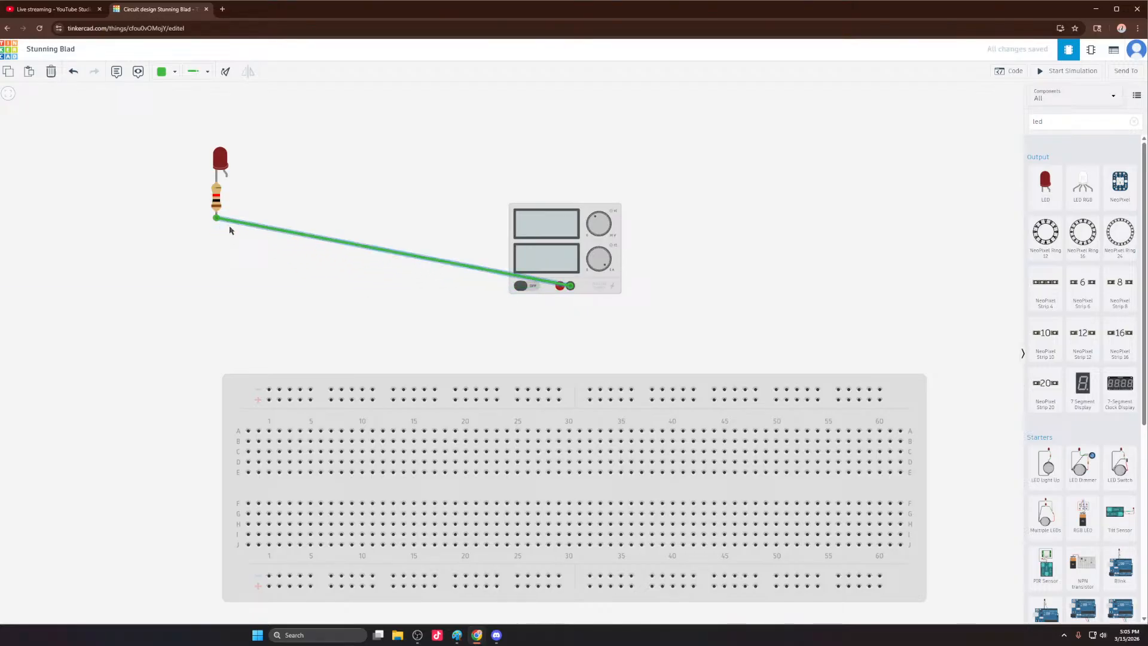
left_click(560, 286)
left_click(226, 176)
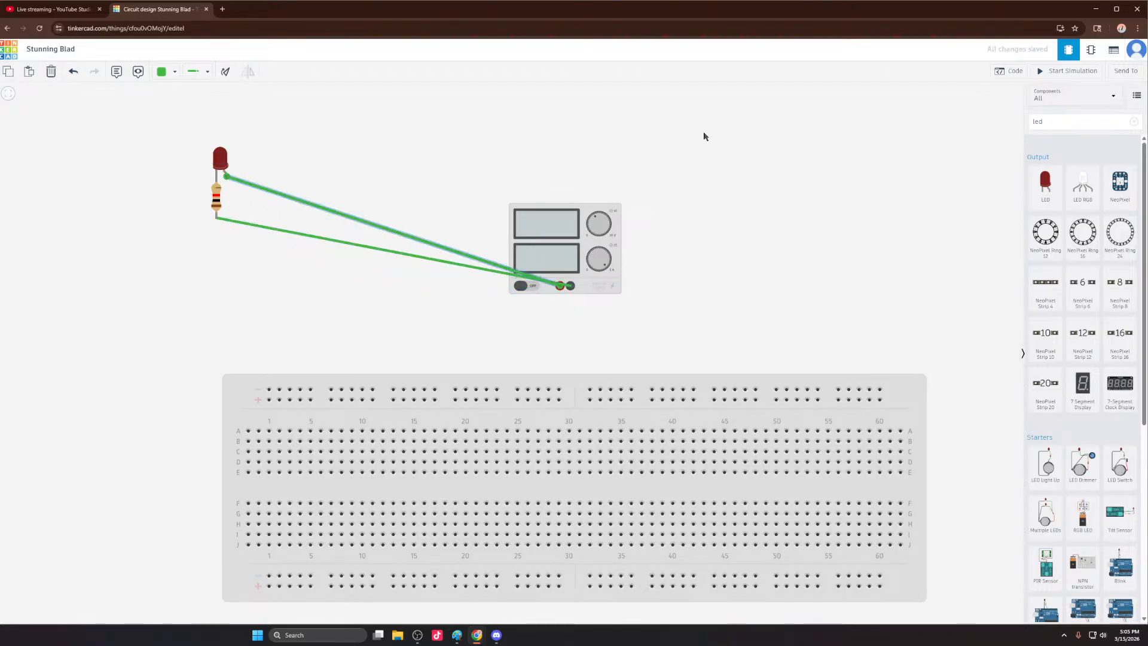
Step: Start the simulation and raise the power supply's output voltage to 12.7 V
left_click(1068, 71)
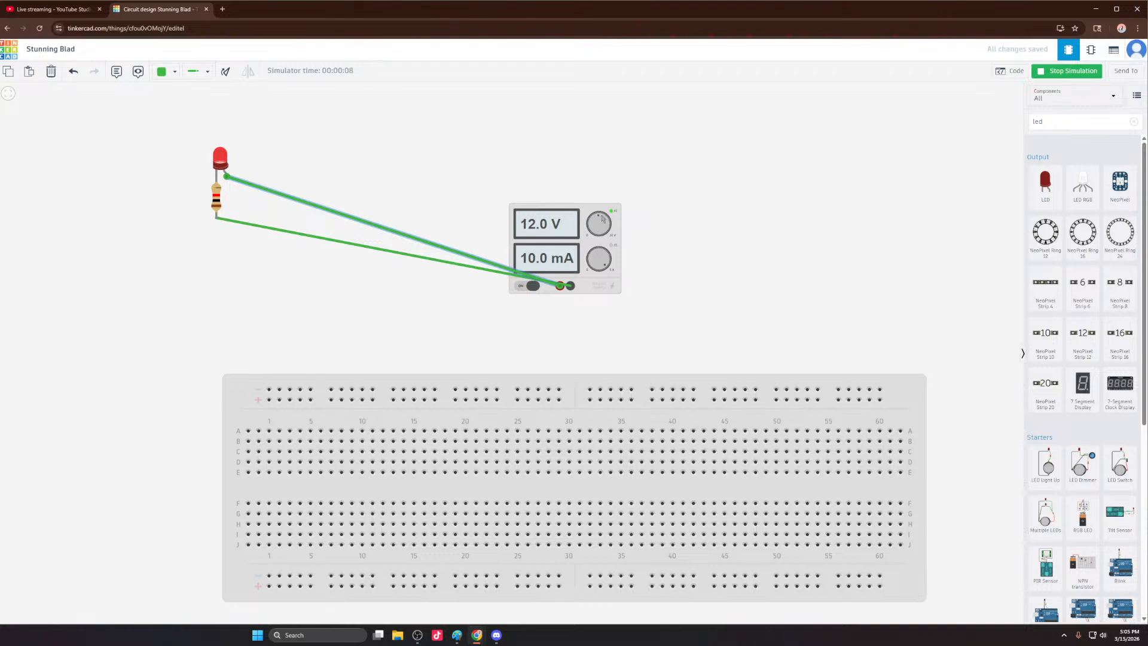
left_click_drag(598, 220, 597, 220)
left_click(559, 228)
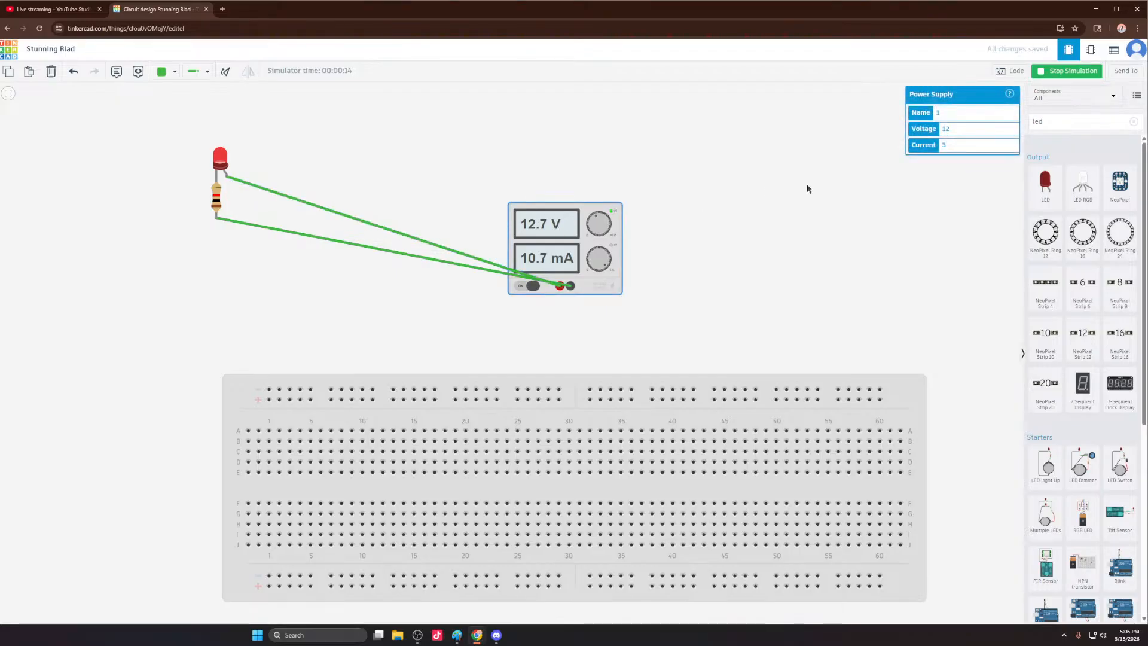
double_click(945, 128)
Step: Set the resistance of the resistor below the LED to 500 kΩ
left_click(214, 205)
double_click(953, 129)
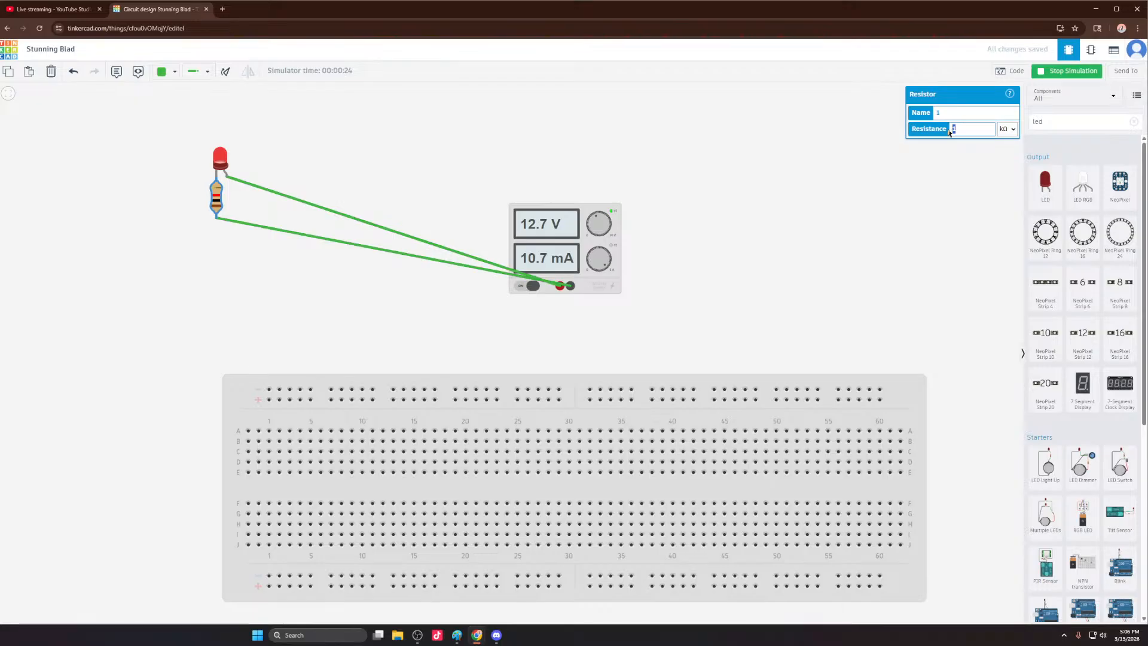
type("500")
left_click(317, 159)
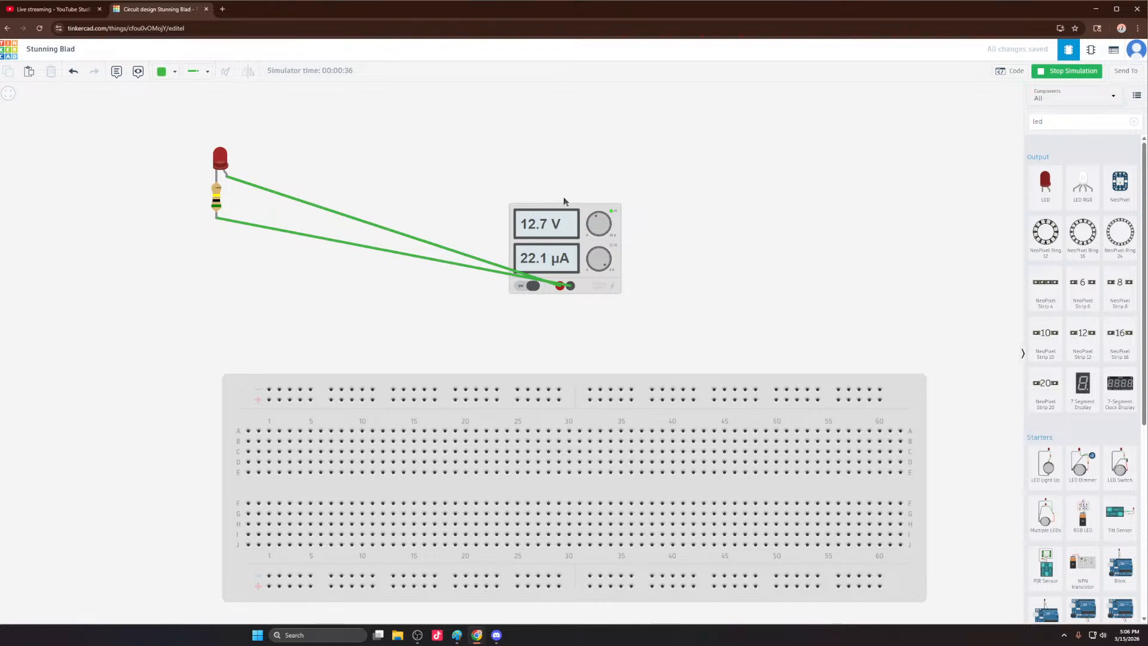
left_click(584, 209)
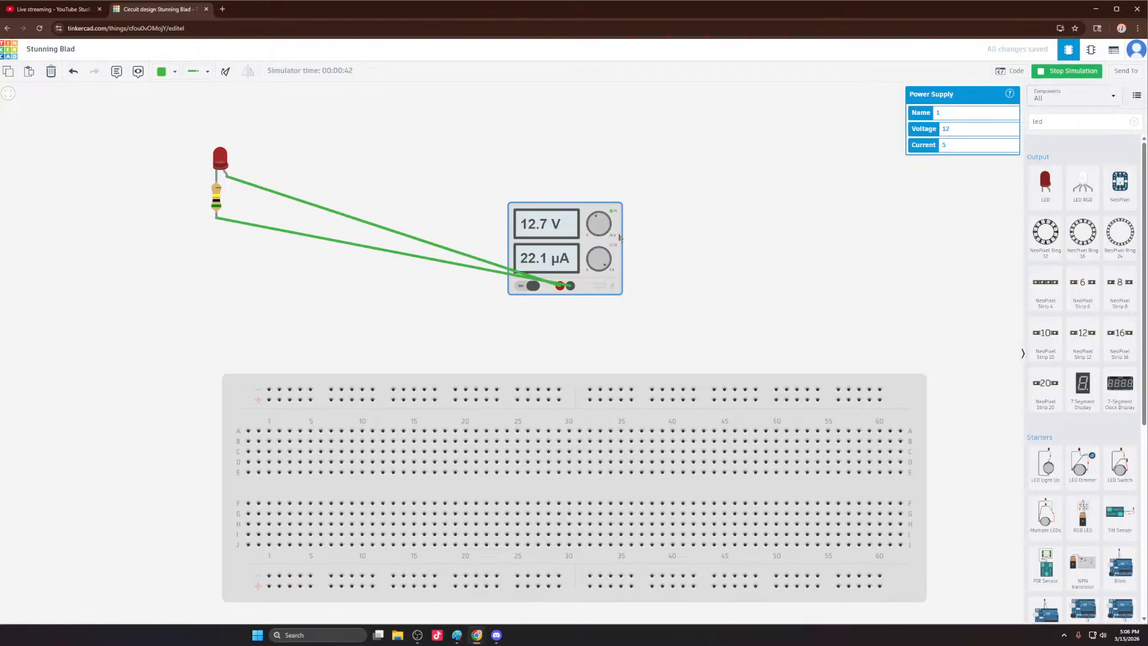
scroll(633, 268, "down", 3)
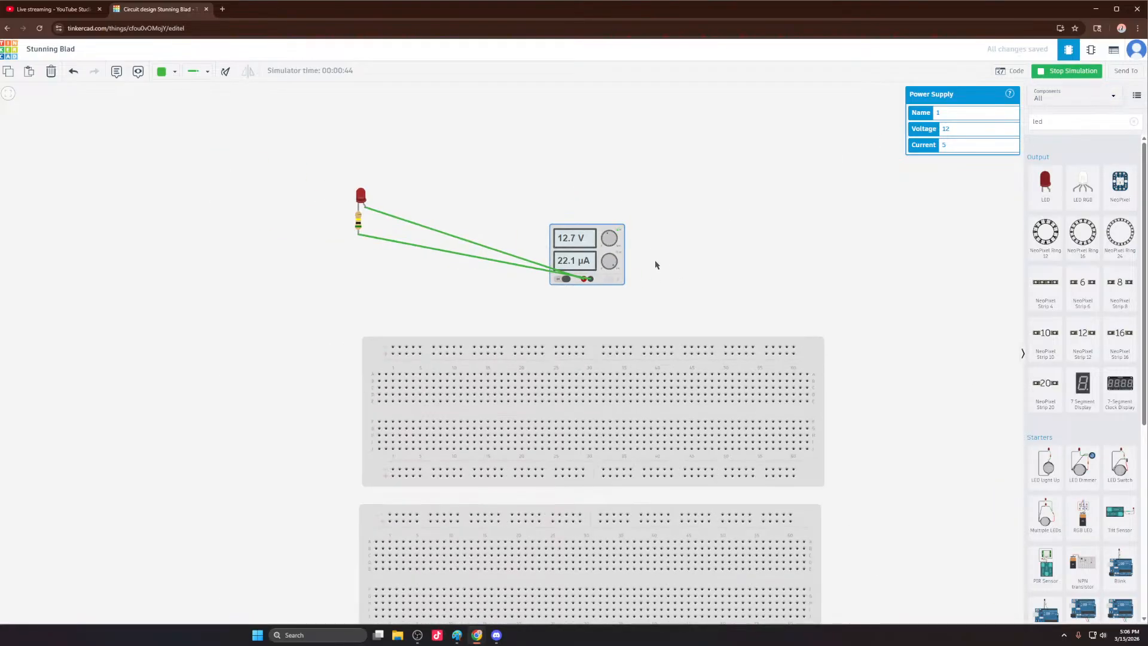
scroll(628, 256, "up", 5)
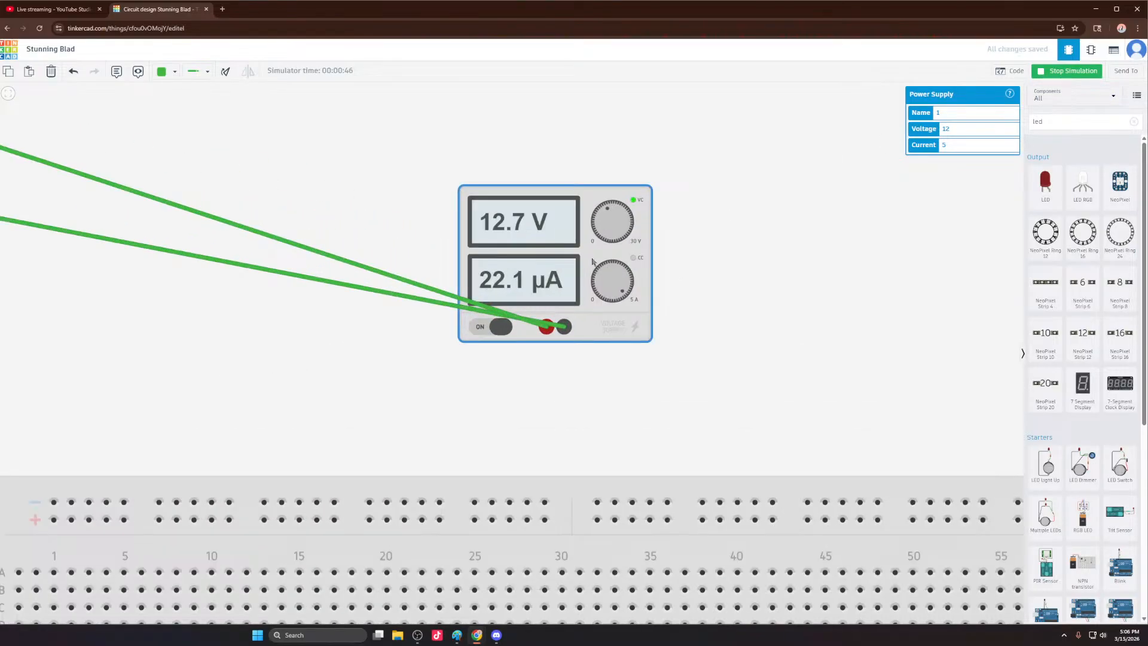
scroll(454, 276, "down", 3)
left_click(205, 184)
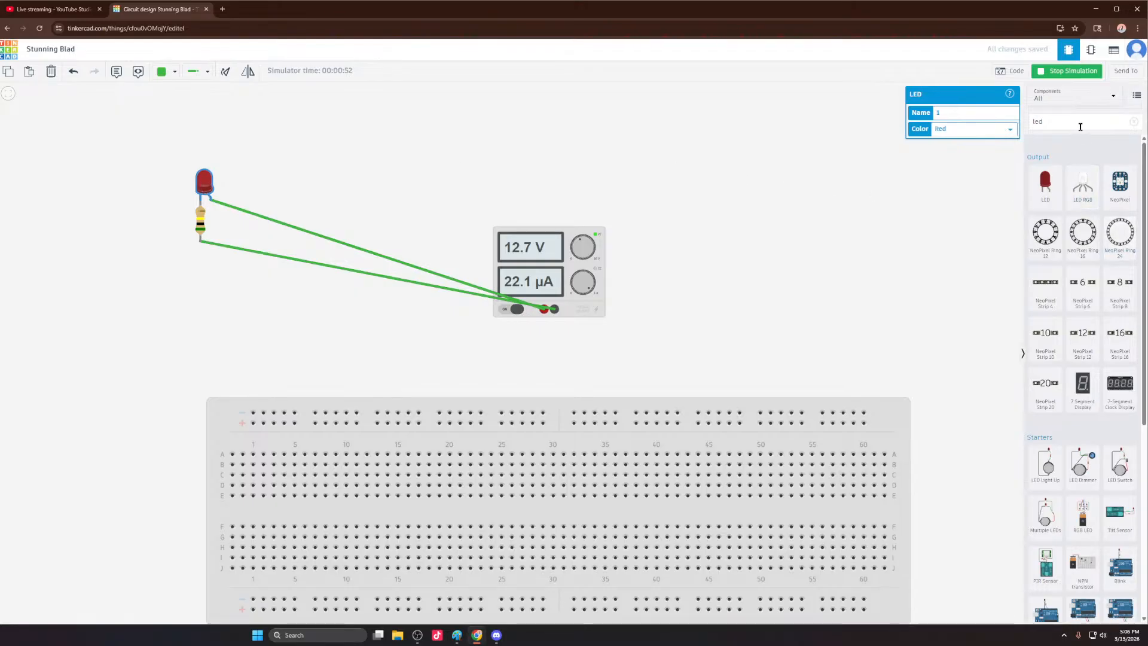
Step: Search the components for a multimeter and place it just above the LED
left_click(1033, 124)
double_click(1033, 124)
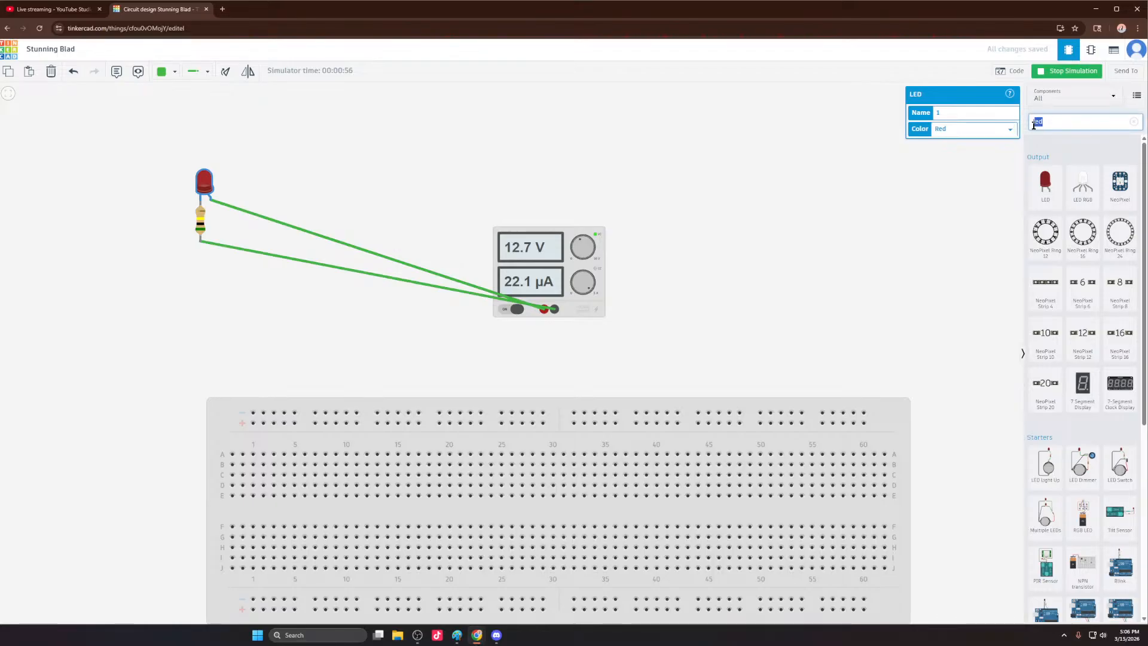
key("BackSpace")
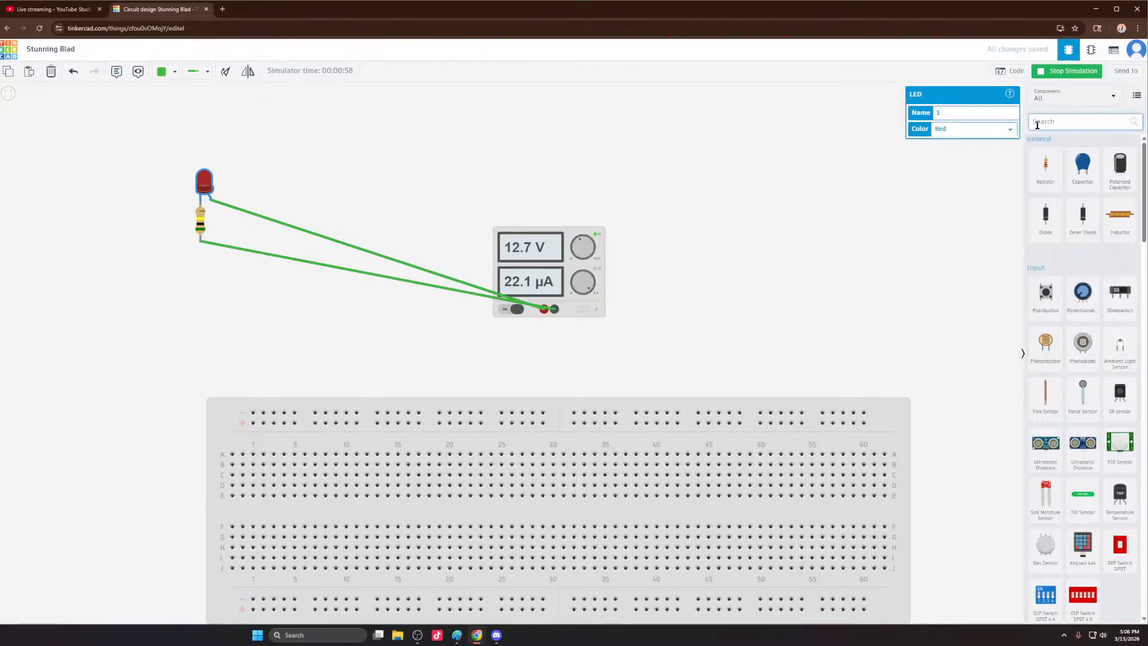
type("m")
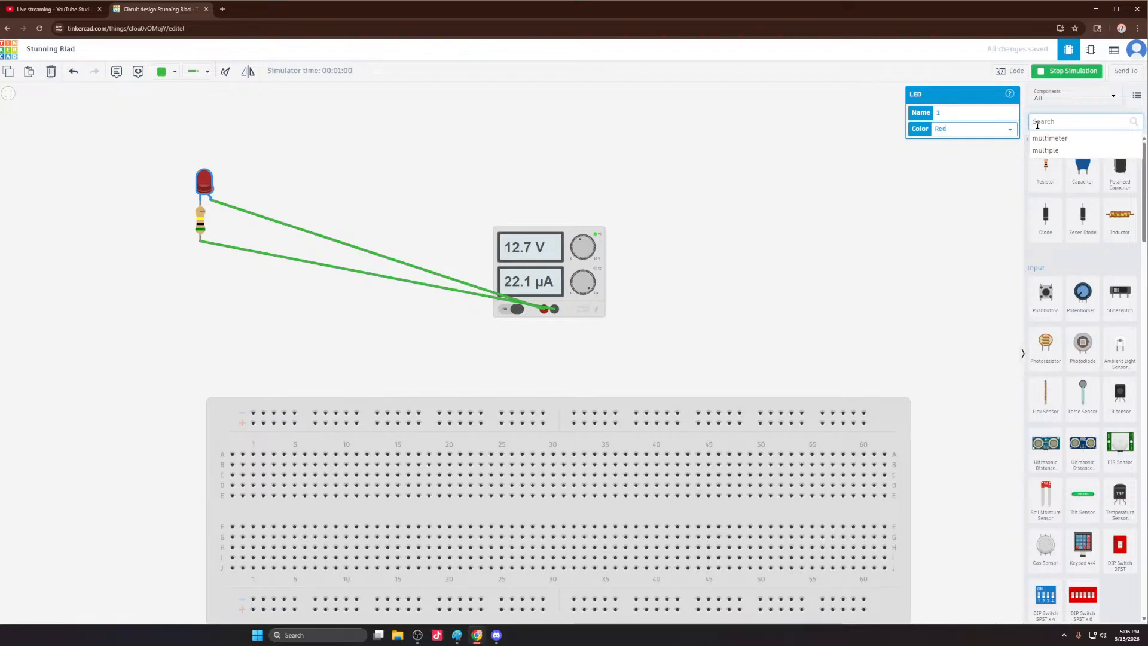
type("ul")
left_click(1050, 138)
left_click_drag(1046, 182, 264, 153)
Step: Wire the multimeter across the LED: negative probe to the lead joined to the resistor, routed around the LED, and positive probe to the anode
left_click(259, 149)
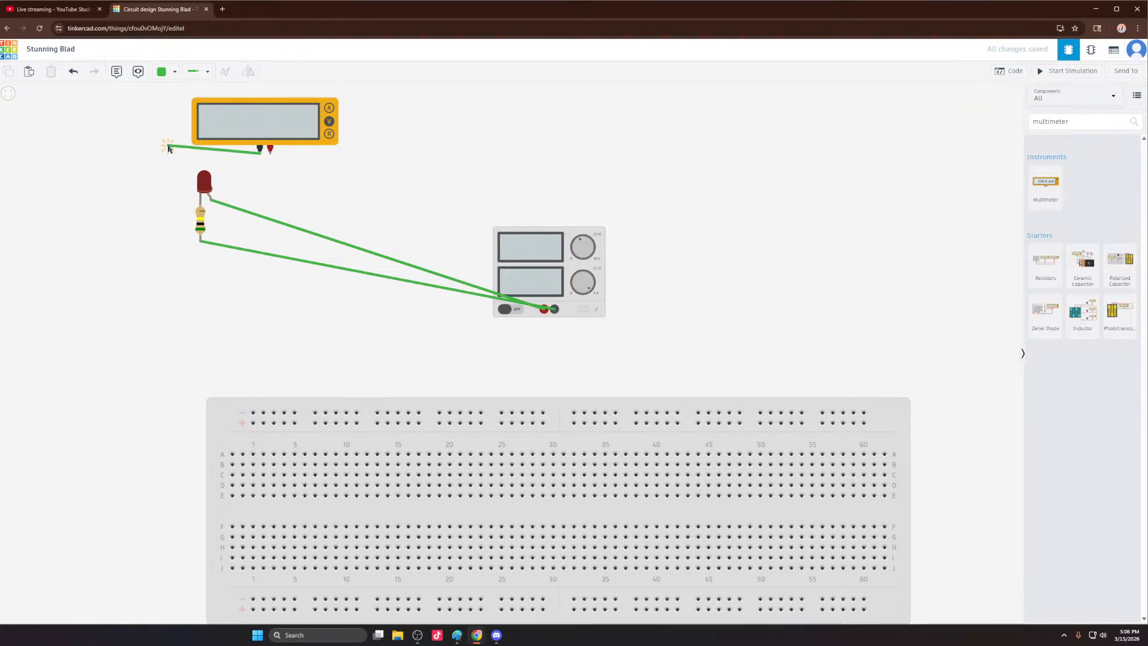
left_click(169, 154)
left_click(201, 199)
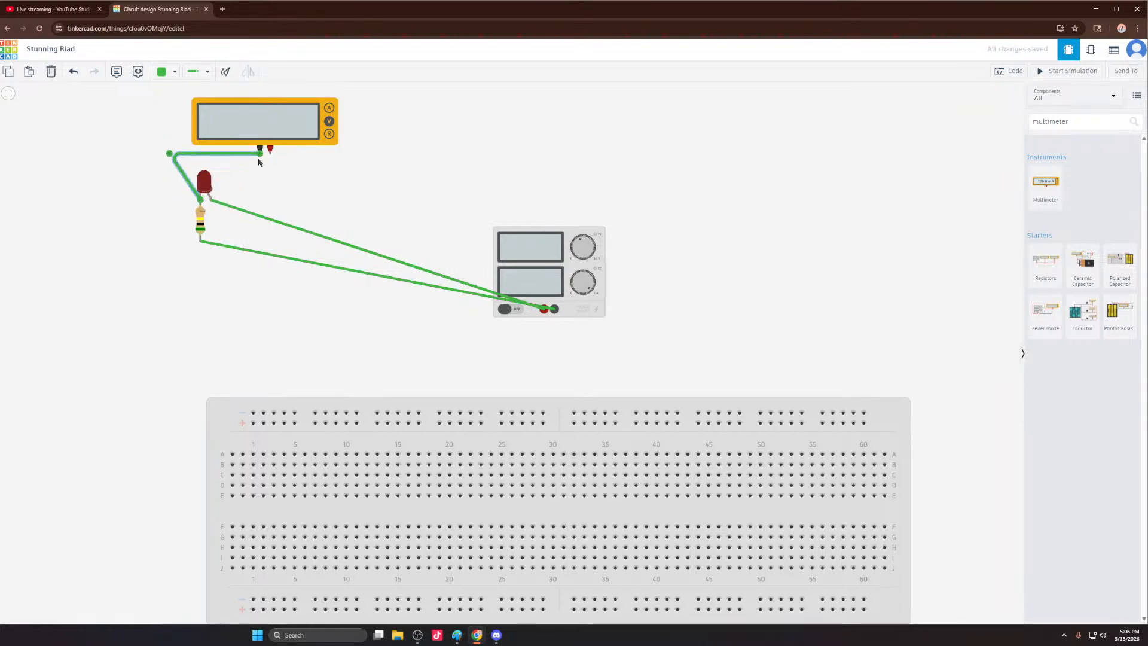
left_click(271, 149)
left_click(210, 199)
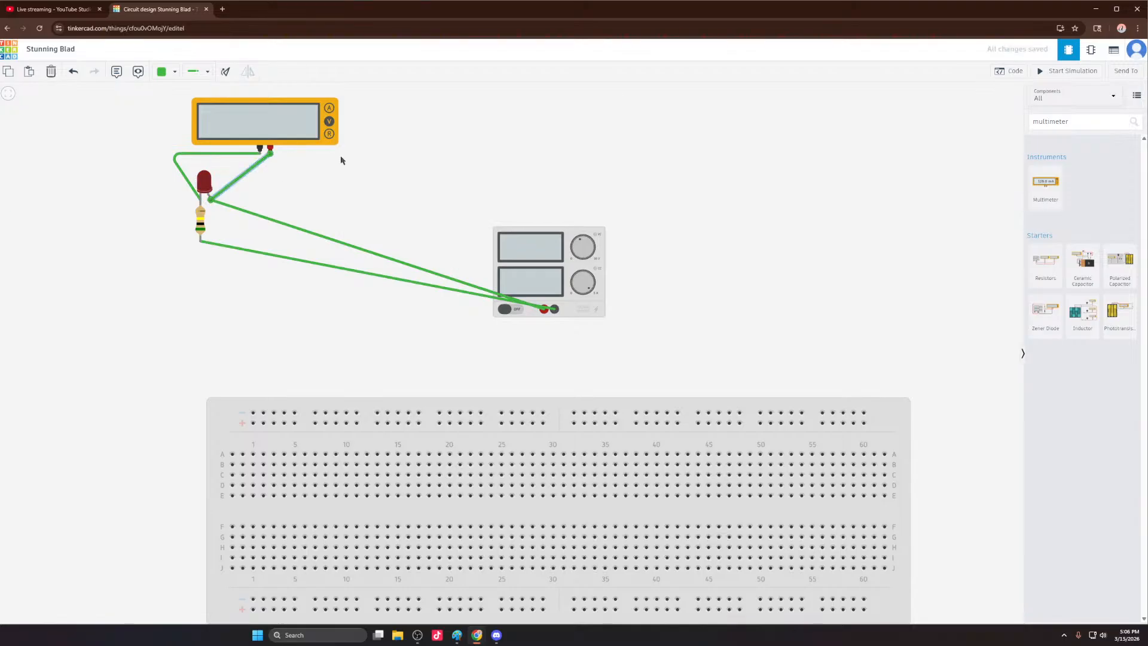
Step: Start the simulation and switch the multimeter to Amperage mode
left_click(1069, 70)
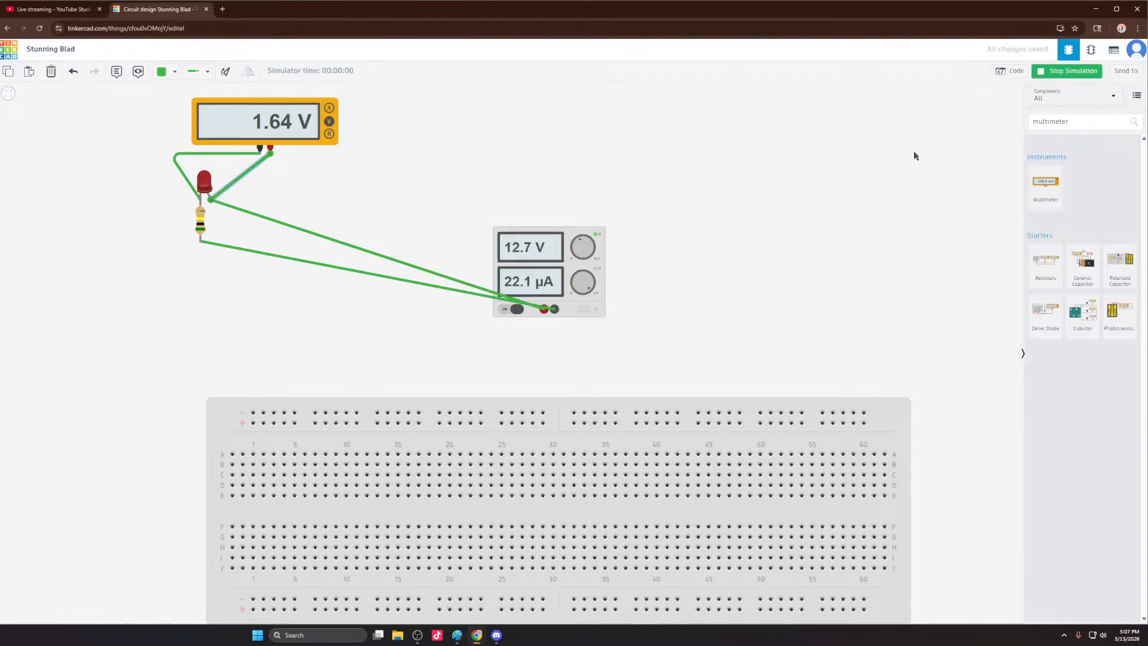
left_click(330, 108)
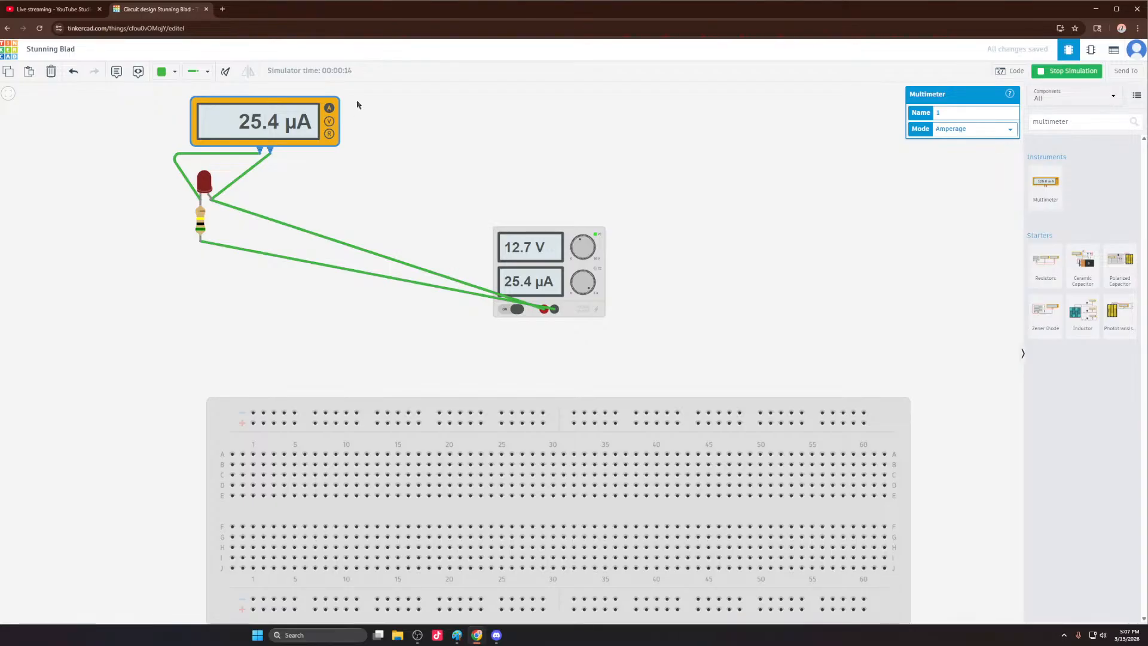
Step: Search Google in a new browser tab for "what is a normal ampearte that a led can take"
left_click(219, 8)
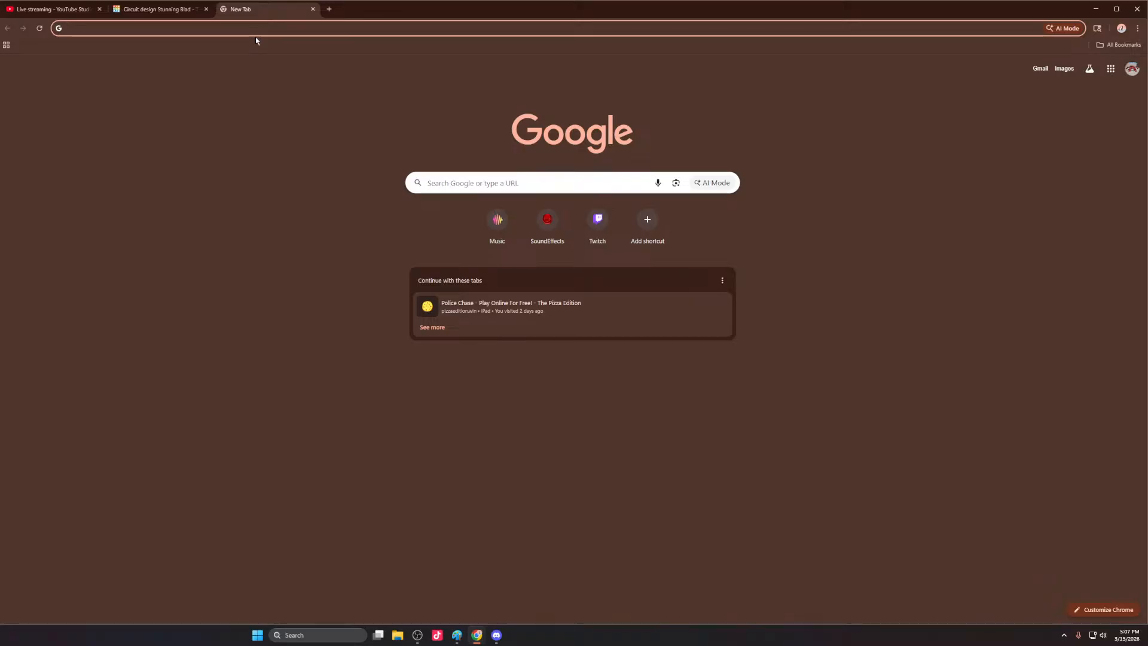
type("what is a n")
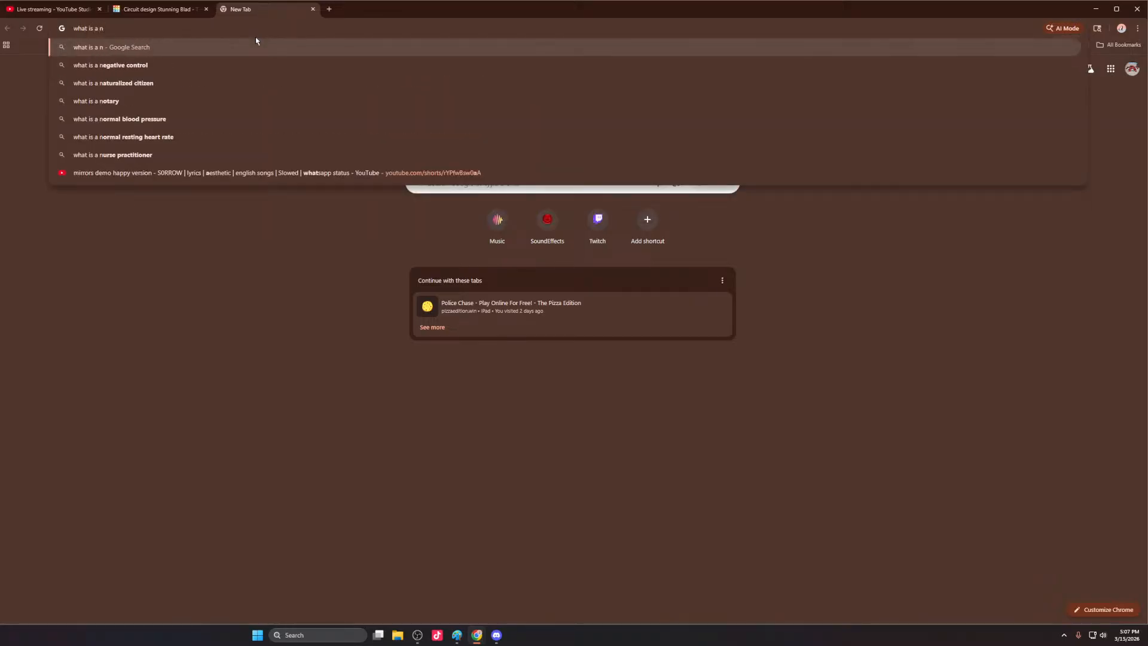
type("or")
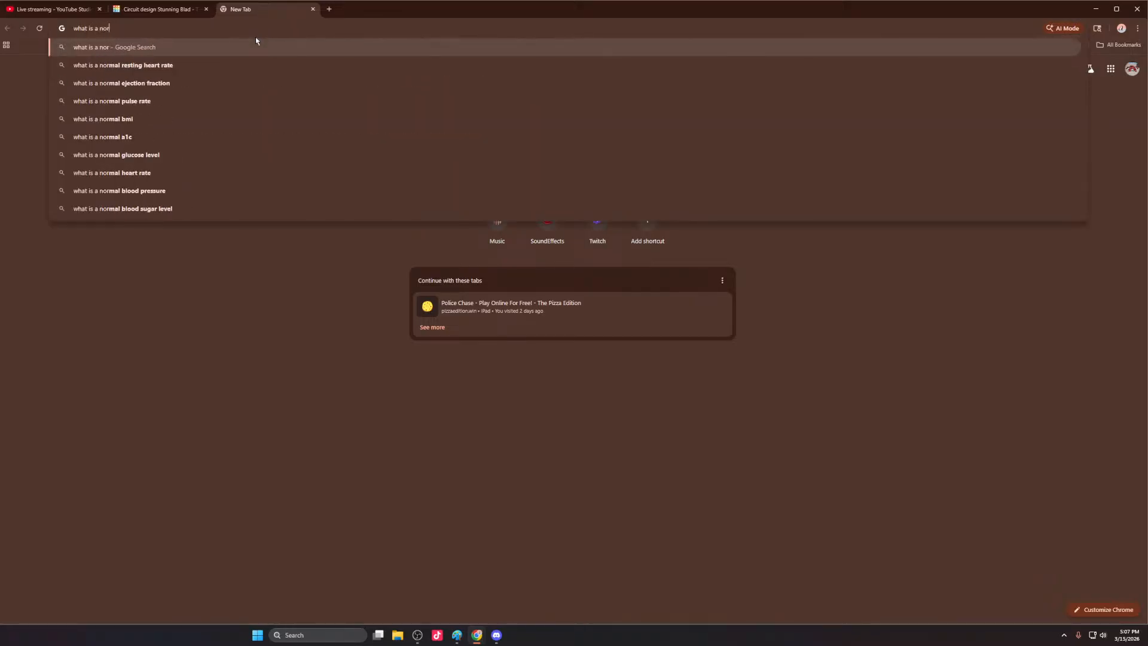
type("mal am")
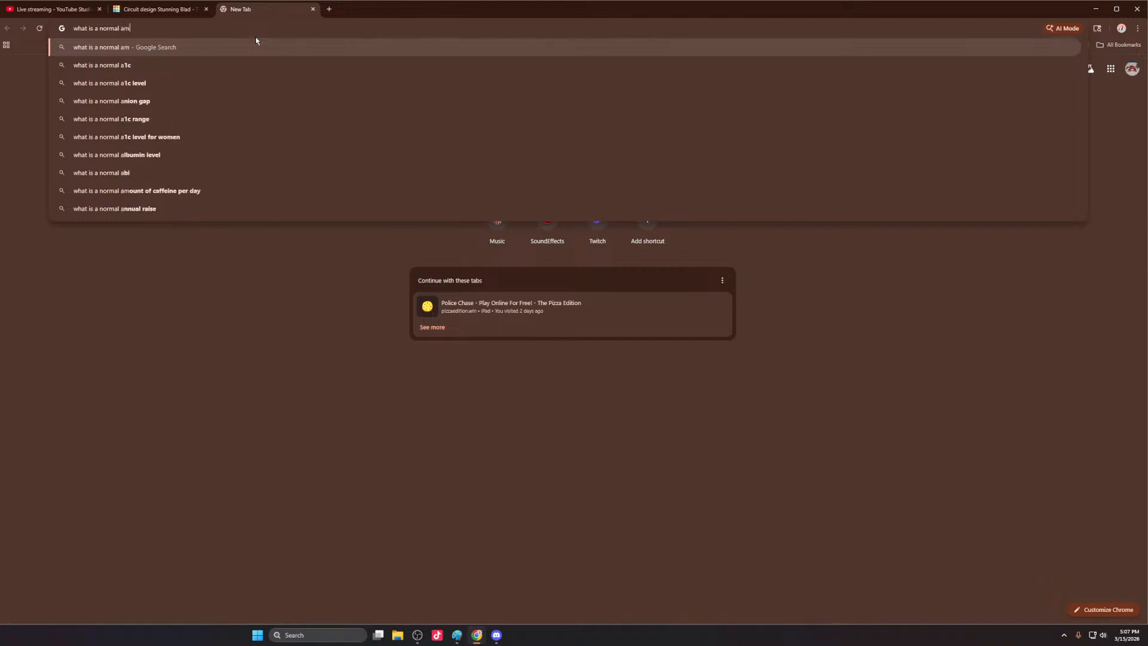
type("pearte tha")
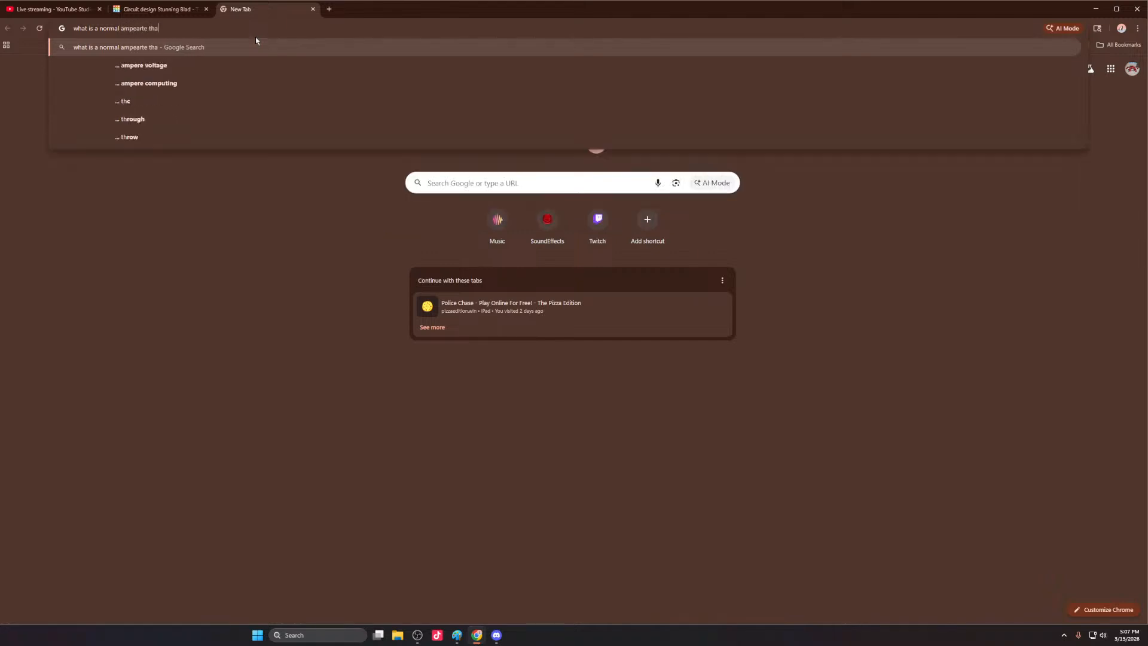
type("t a l3e")
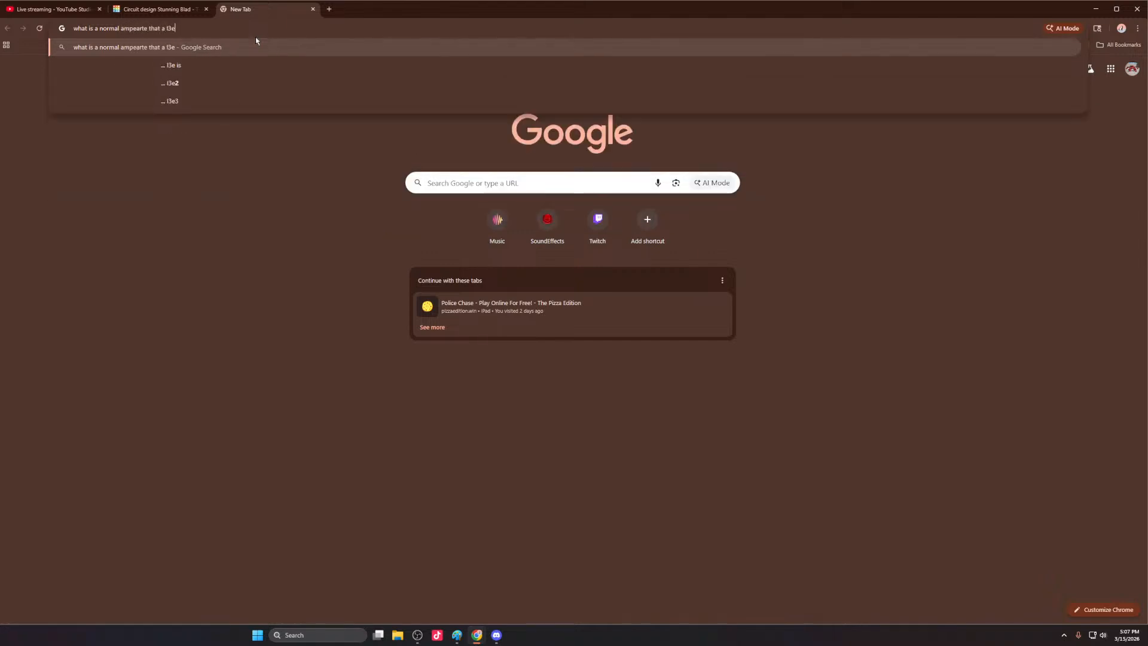
key("BackSpace")
key("BackSpace")
type("ed can t")
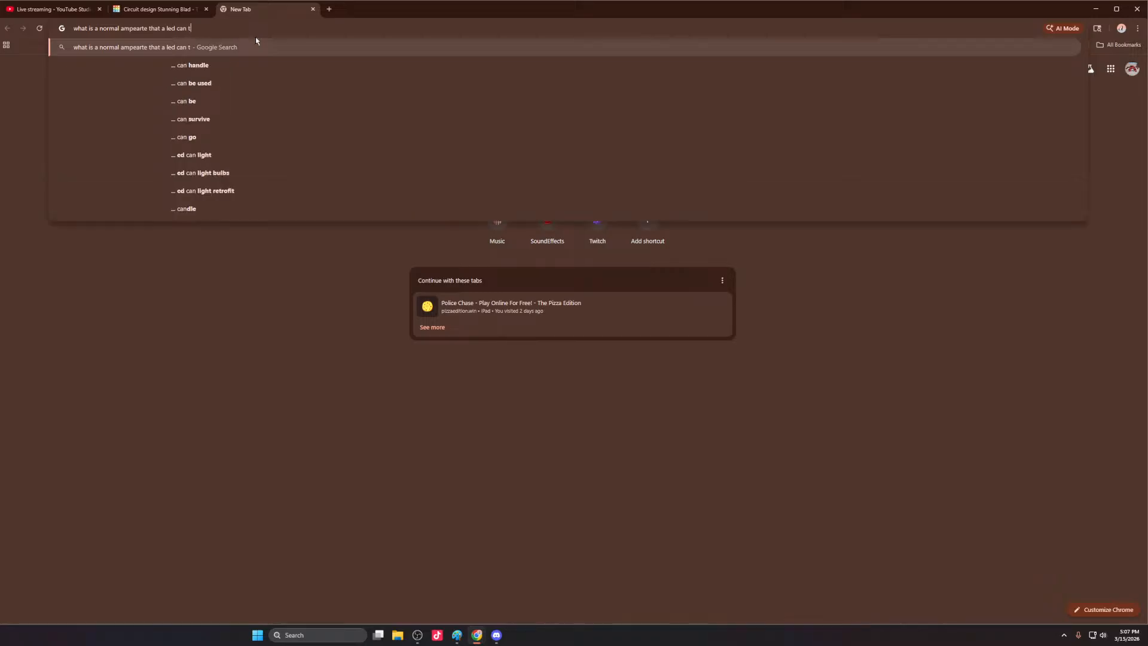
type("ake")
key("Return")
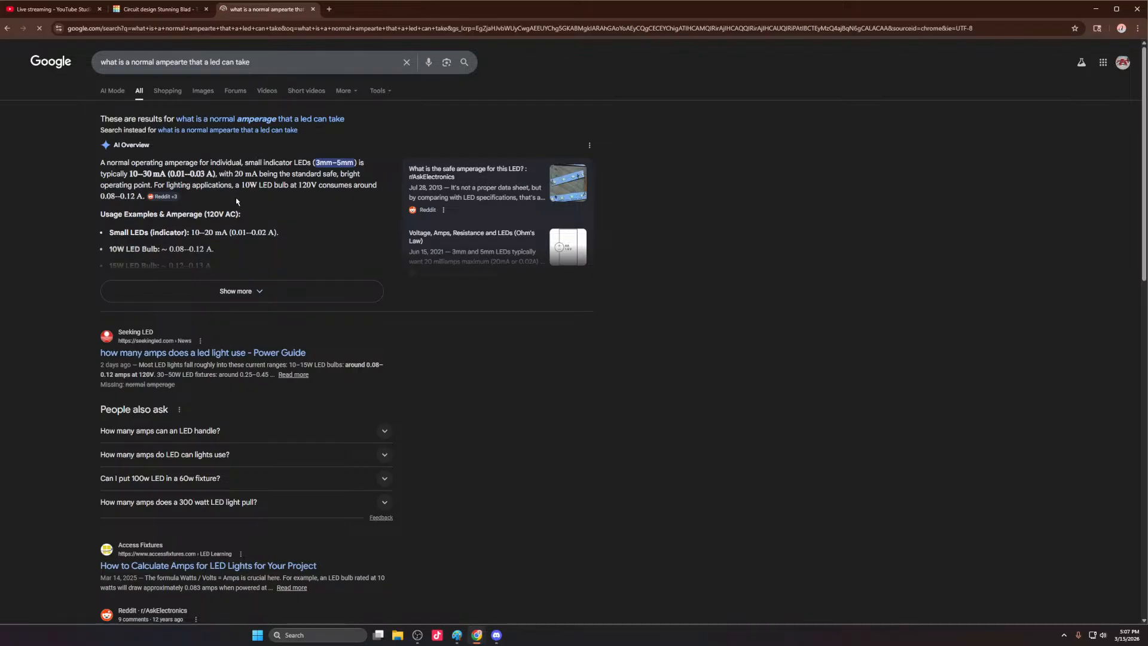
Step: Return to the Tinkercad circuit, turn the power supply's voltage up to 30 V and lower it to 10.4 V
left_click(180, 12)
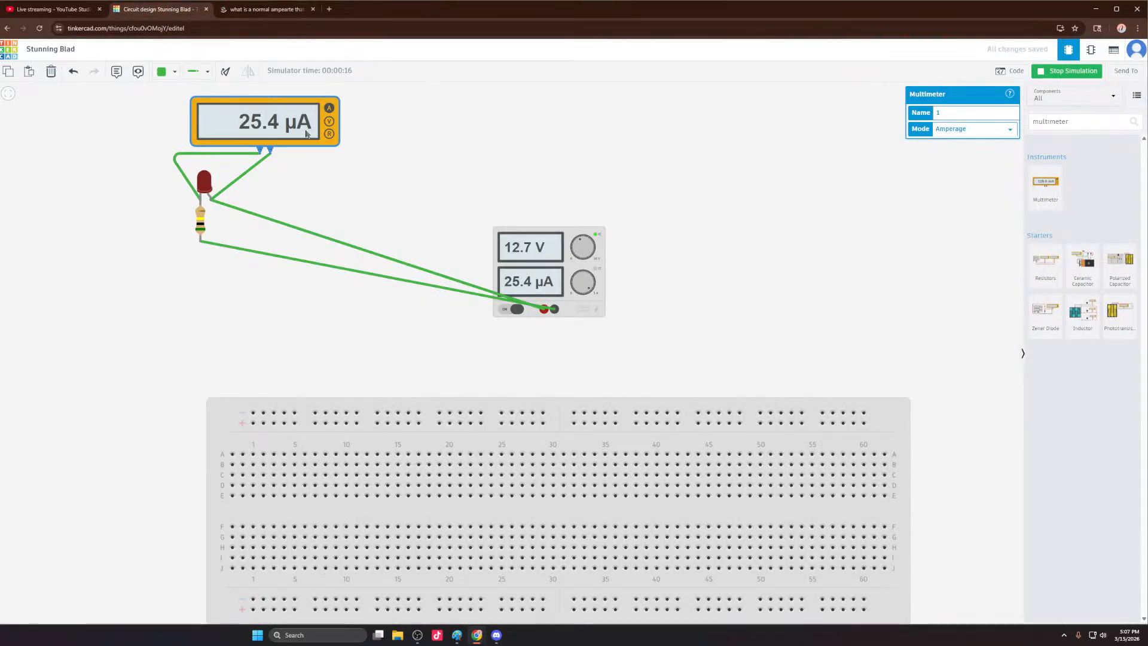
left_click_drag(578, 251, 596, 246)
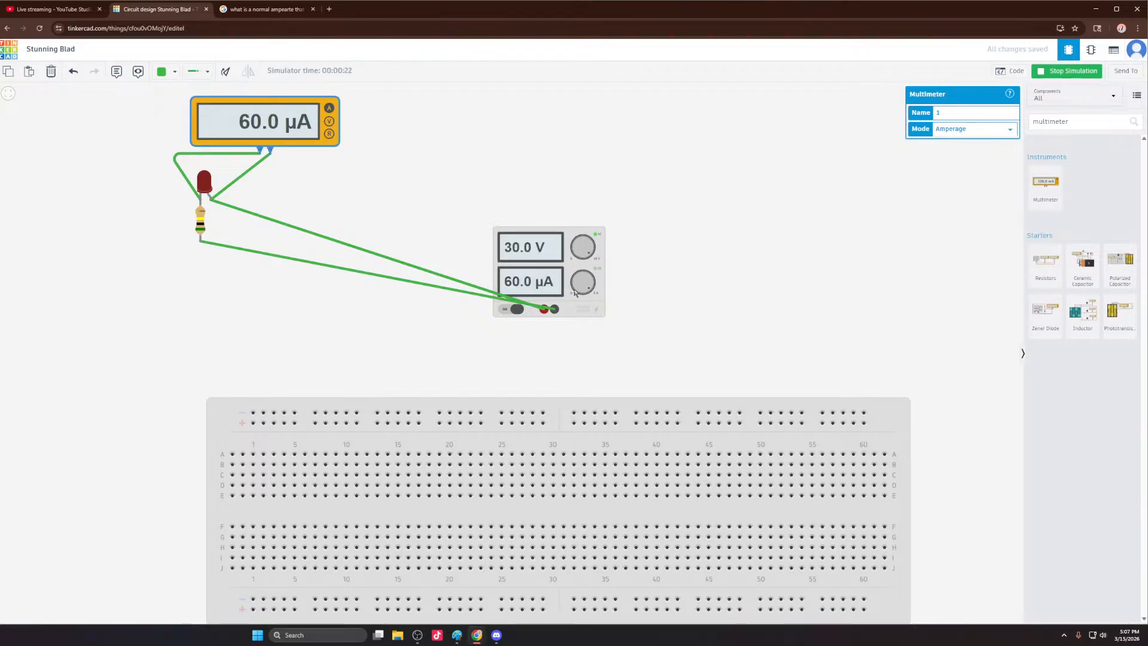
left_click_drag(588, 258, 552, 213)
left_click(568, 233)
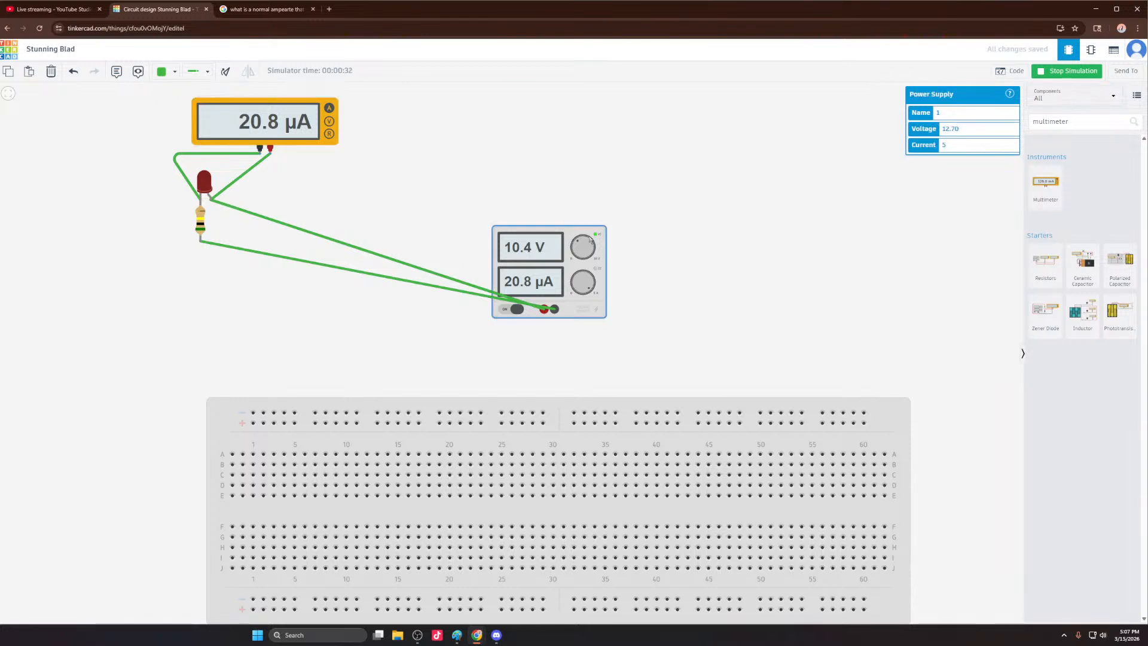
Step: Delete the power supply, clear the component search and place a 9V battery beside the LED circuit
key("Delete")
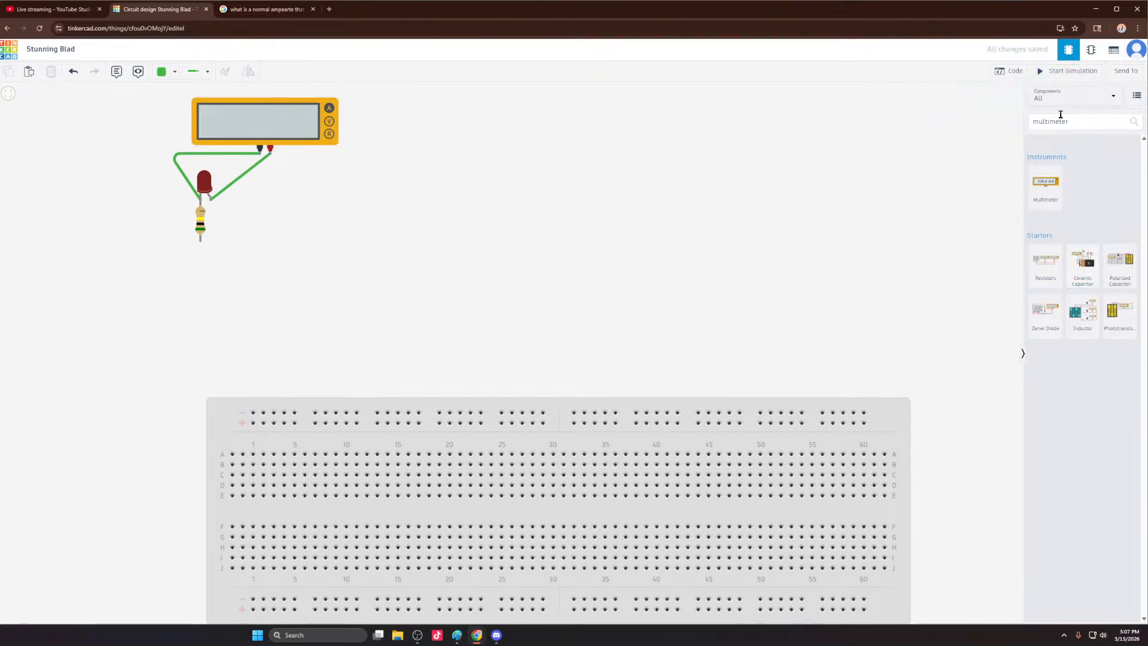
left_click_drag(1094, 122, 1028, 128)
left_click(1079, 103)
left_click(1061, 119)
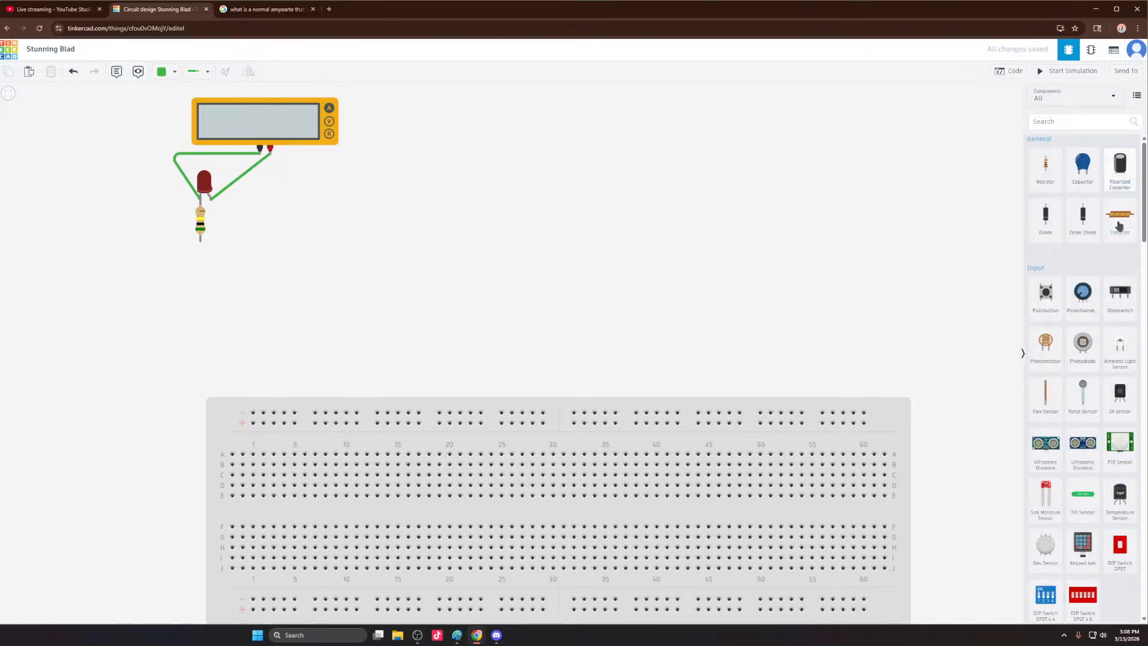
scroll(1097, 311, "down", 10)
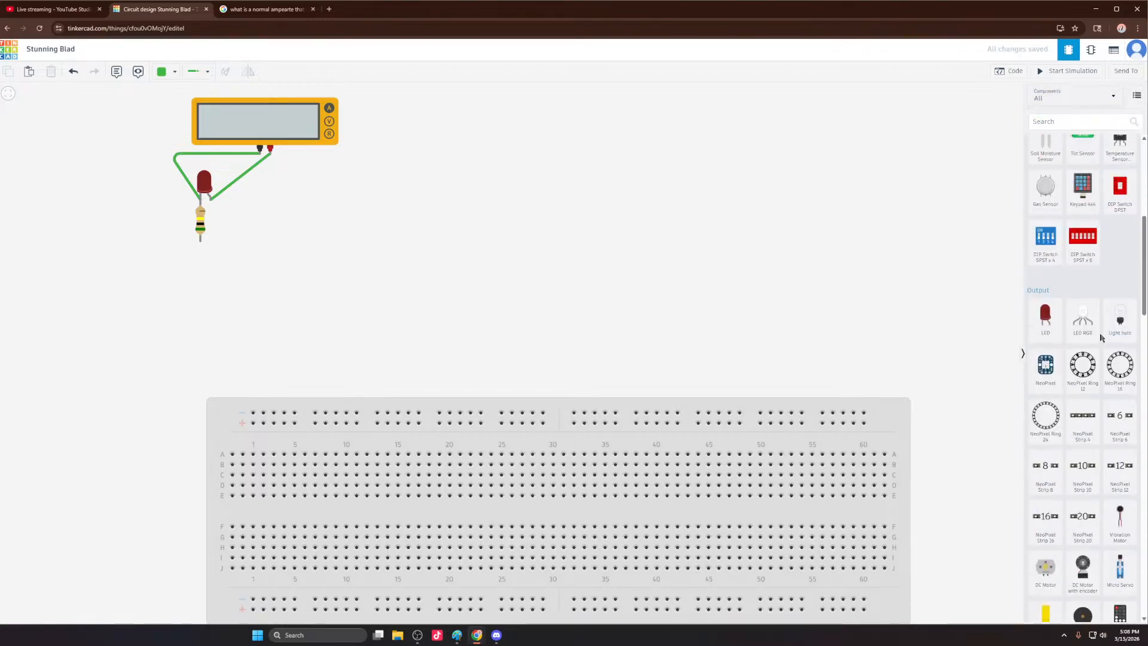
scroll(1099, 332, "down", 3)
left_click_drag(1046, 482, 541, 227)
Step: Wire the 9V battery's negative terminal to the resistor's free end and its positive terminal to the LED's anode
left_click(541, 227)
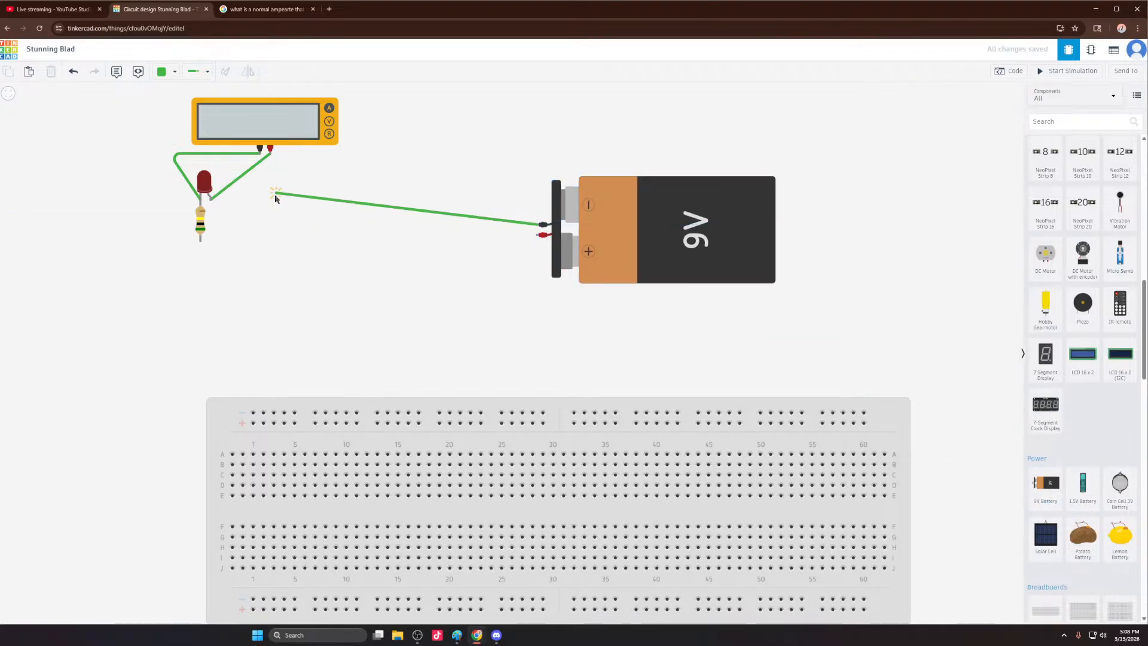
left_click(200, 241)
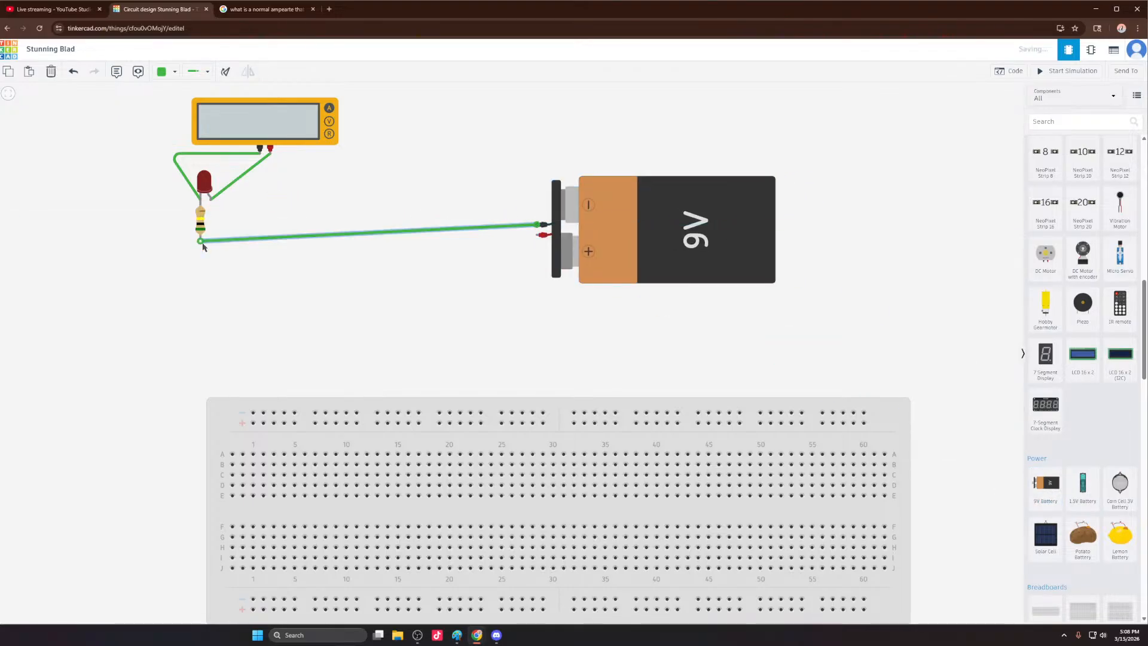
left_click(543, 234)
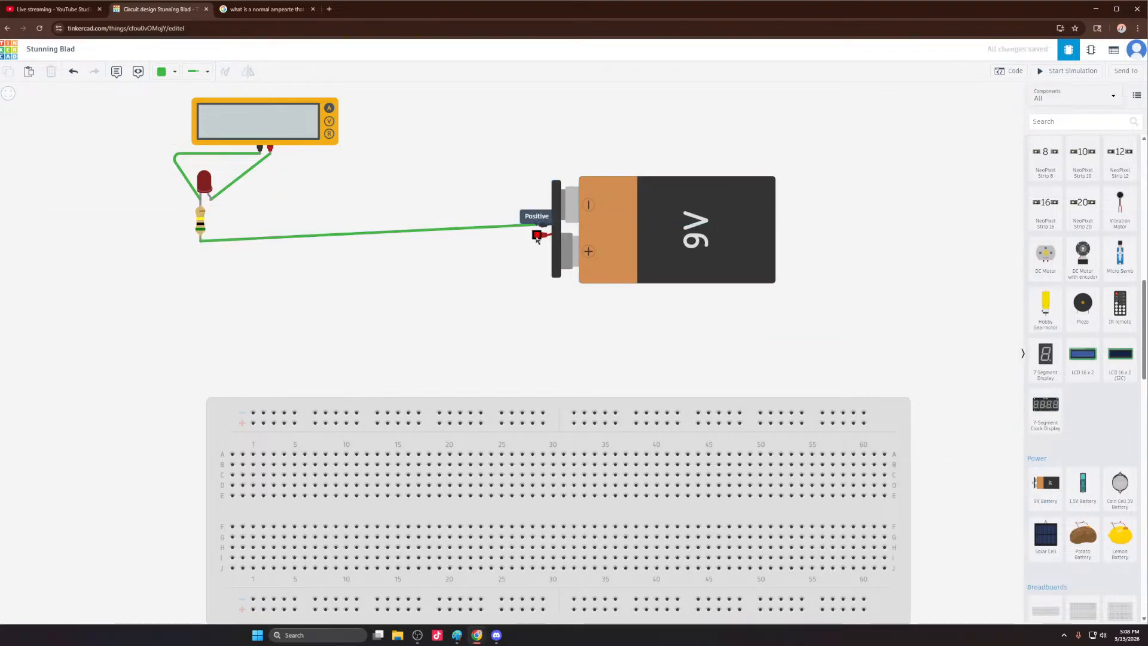
left_click(211, 201)
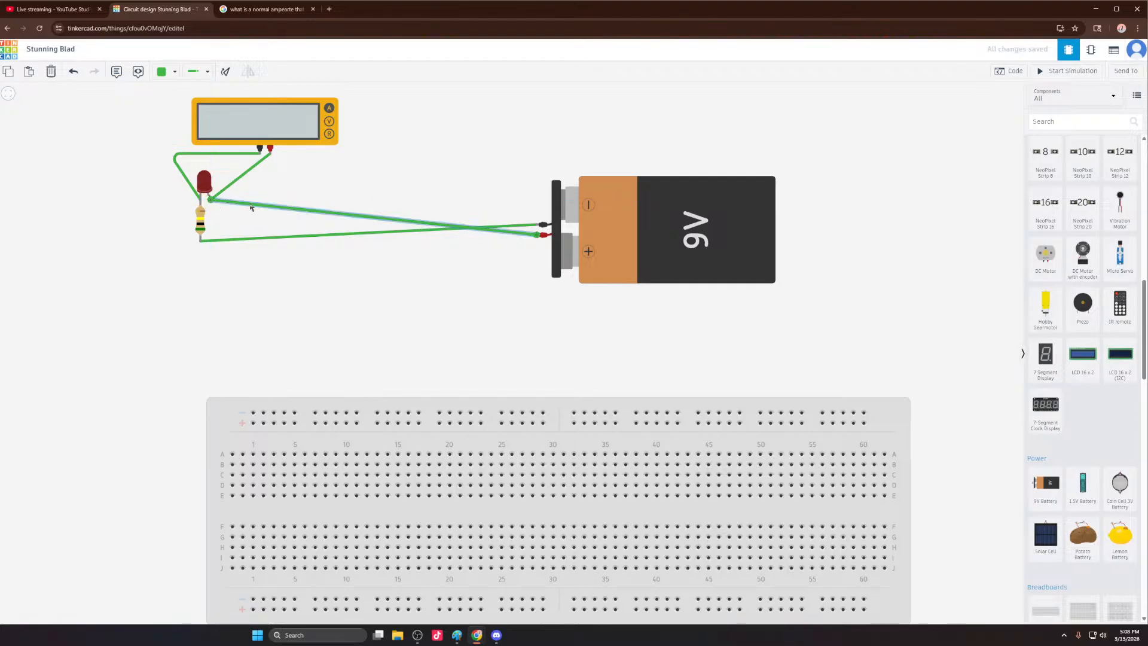
Step: Start the simulation and examine the multimeter's current reading with the 9V battery connected
left_click(1046, 72)
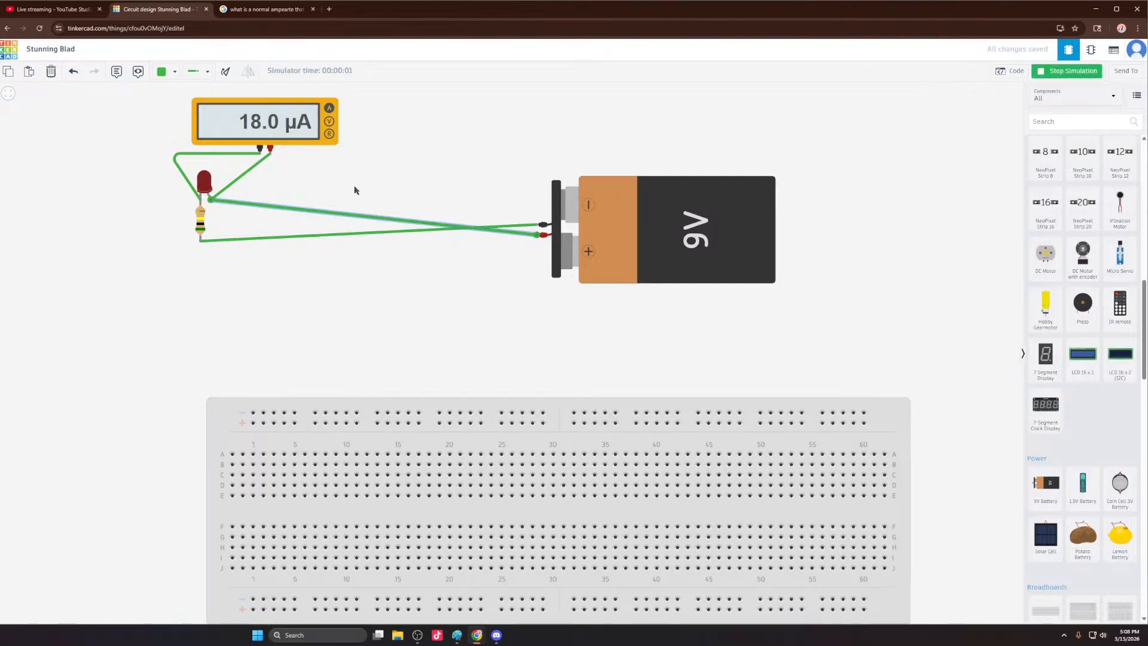
left_click_drag(873, 339, 820, 395)
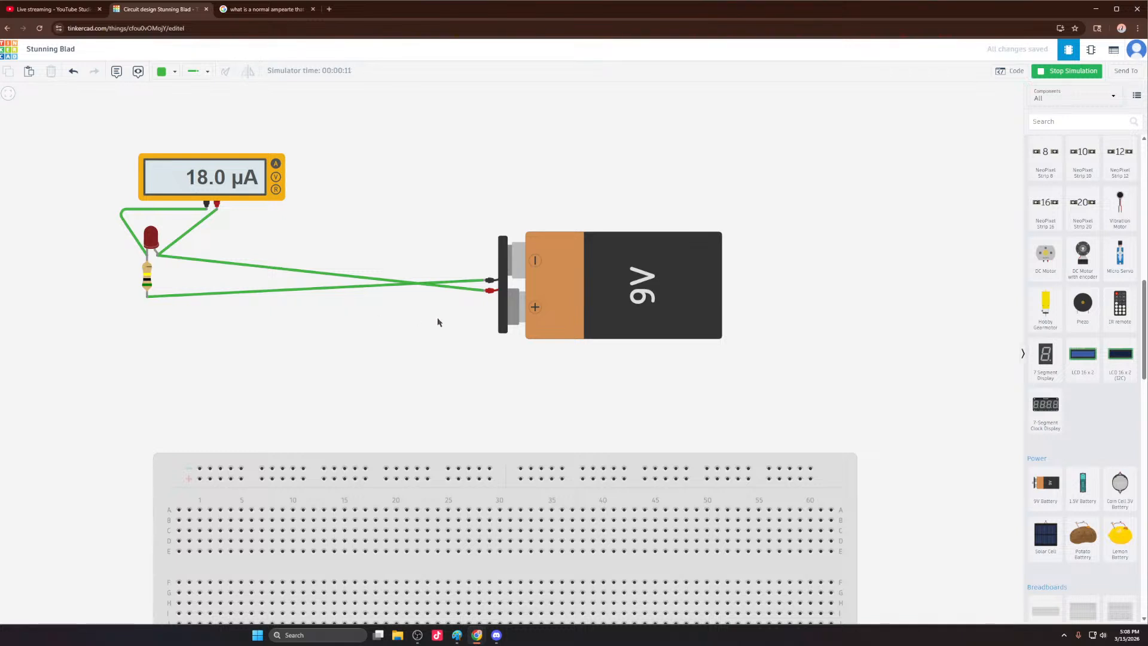
scroll(748, 430, "down", 3)
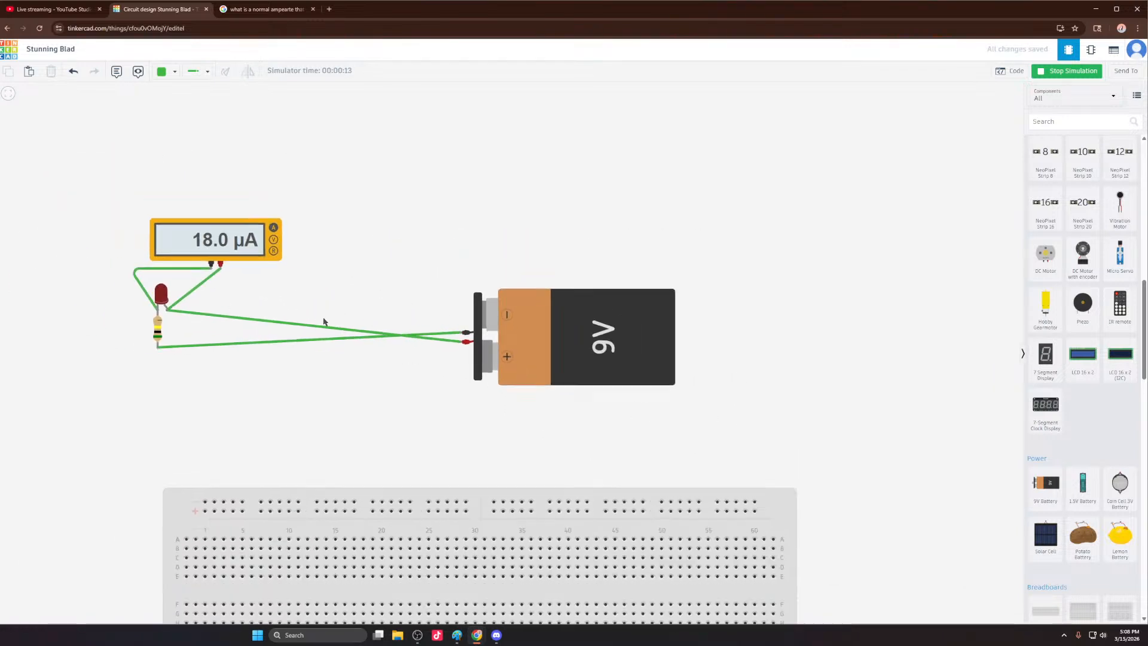
left_click_drag(339, 361, 331, 334)
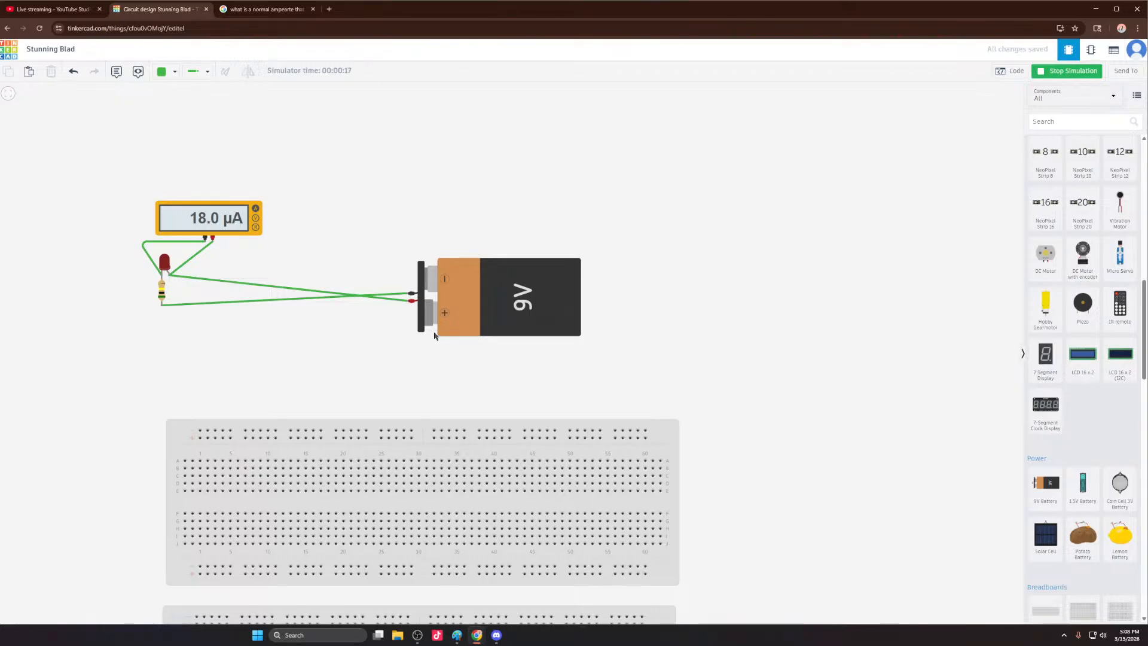
Step: Delete the 9V battery together with its wires to the LED and resistor
left_click(203, 281)
key("Delete")
left_click(287, 300)
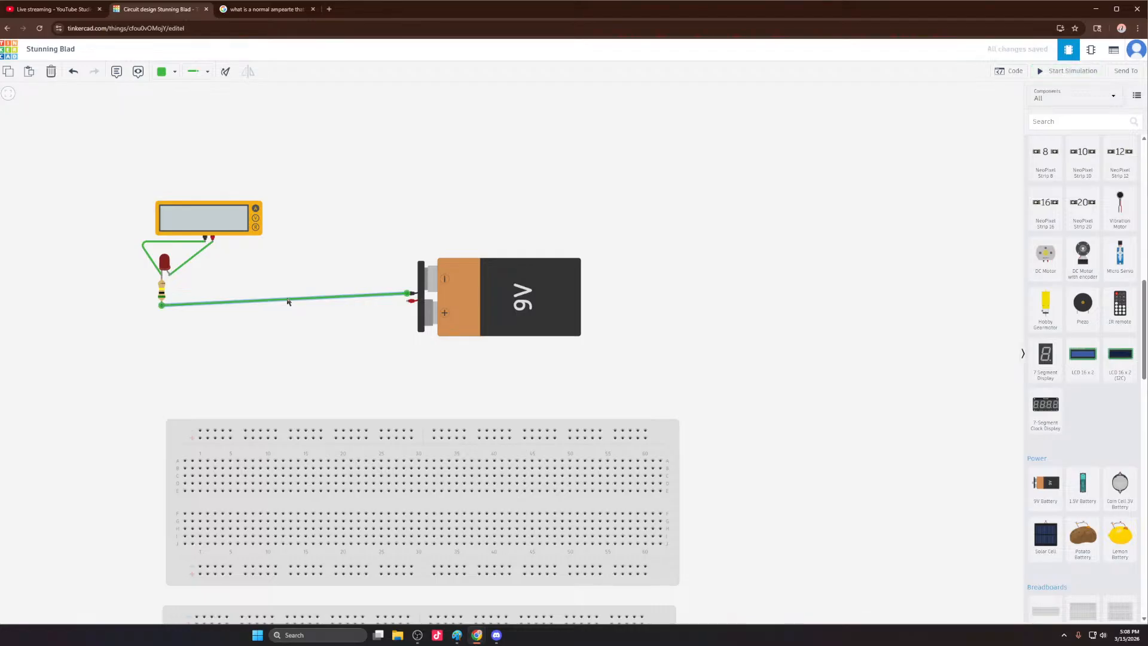
left_click(487, 295)
key("Delete")
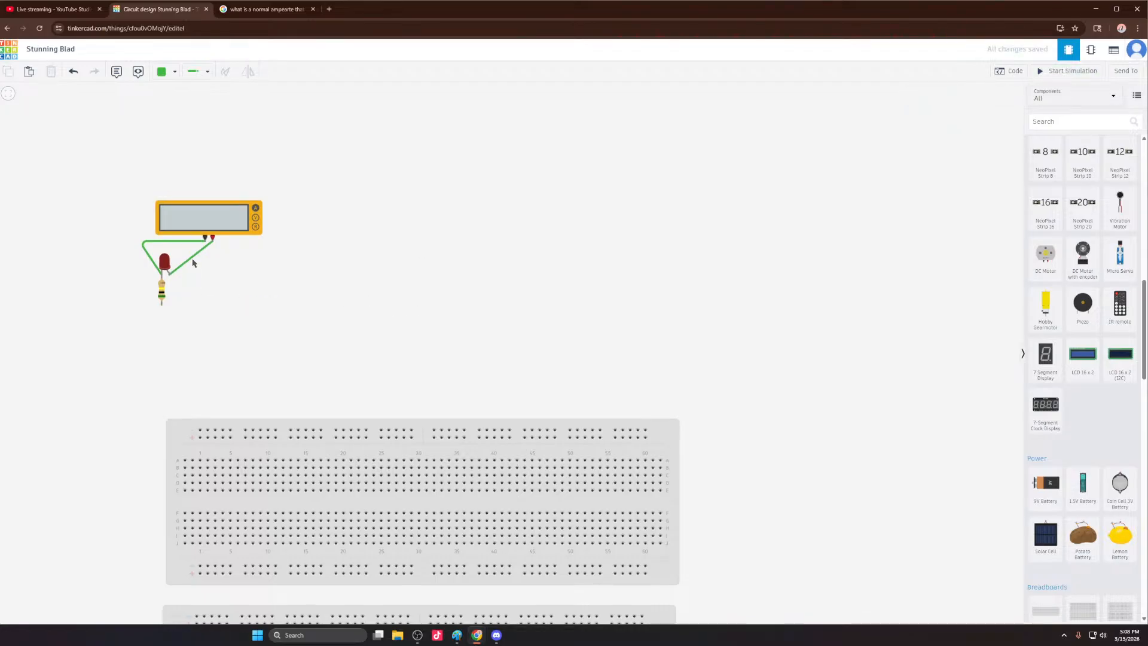
Step: Delete both multimeter wires and move the multimeter farther up, away from the LED
left_click(179, 241)
key("Delete")
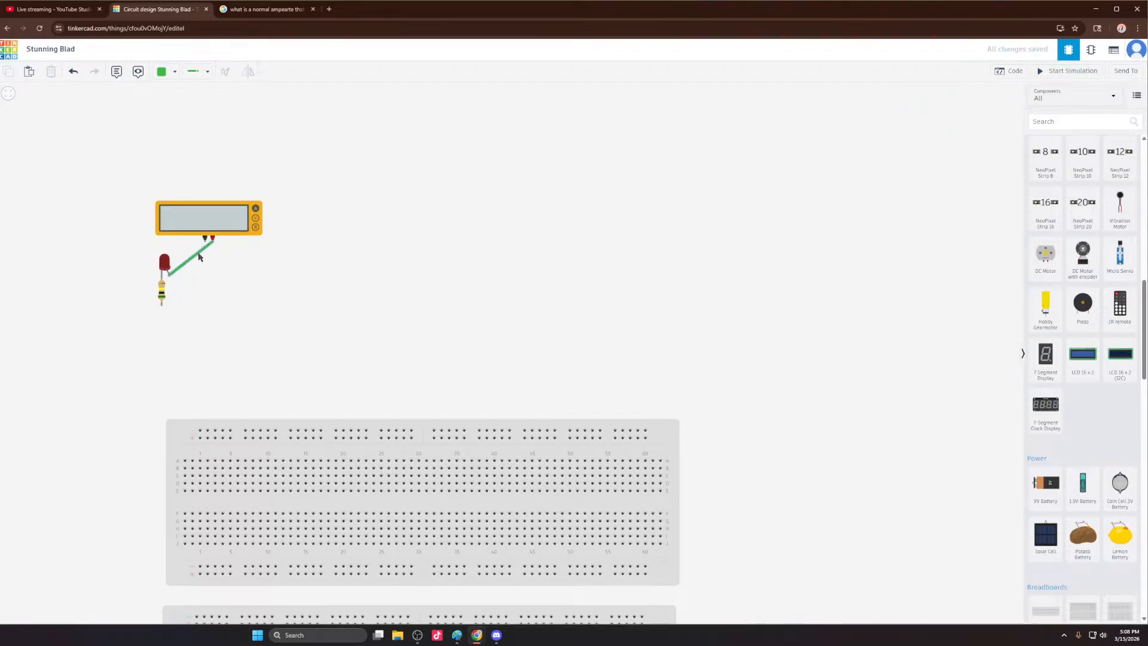
left_click(201, 249)
key("Delete")
left_click_drag(211, 225, 143, 108)
Step: Copy the LED with its resistor and paste duplicates alongside to form a row of four LED-resistor pairs
left_click(165, 293)
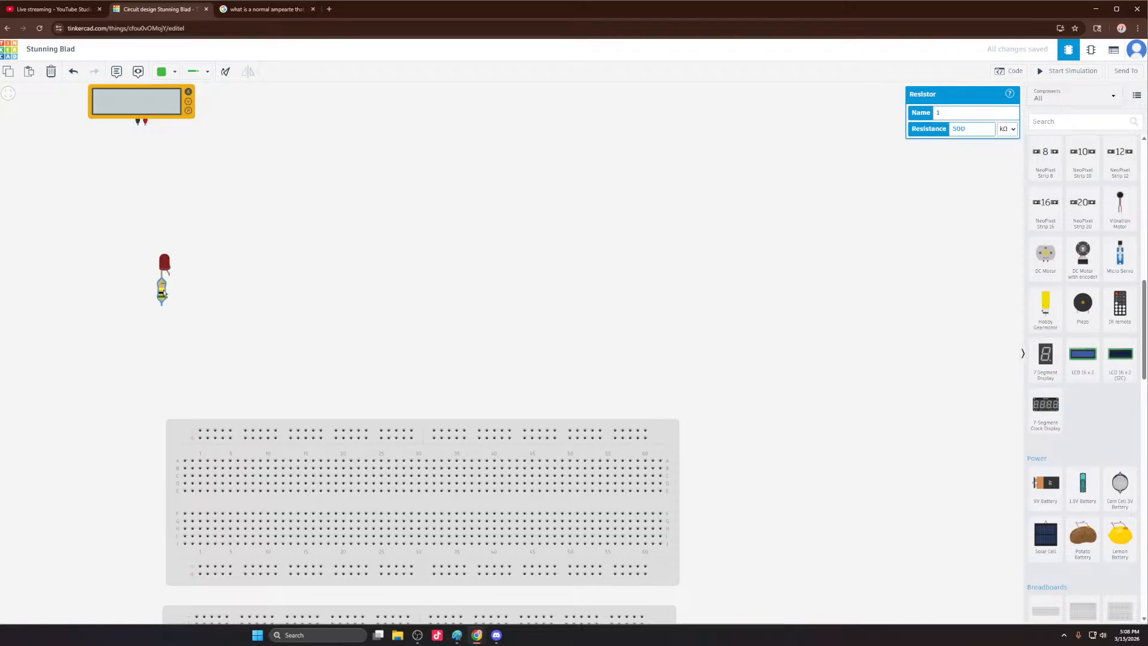
left_click(166, 266)
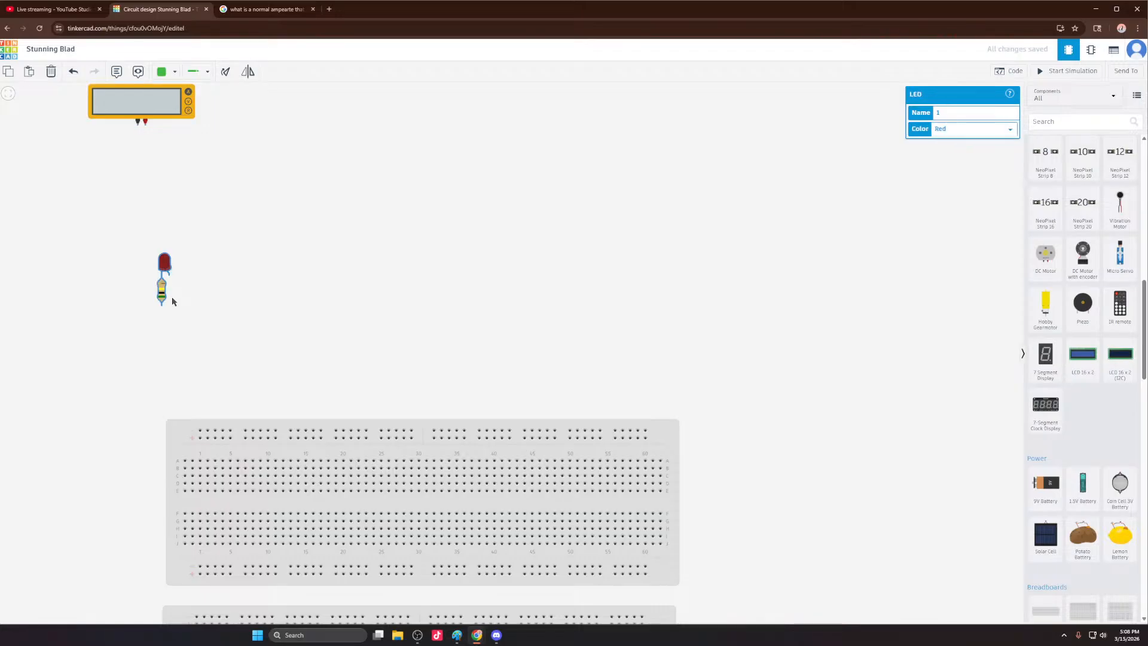
key("ctrl+c")
key("ctrl+v")
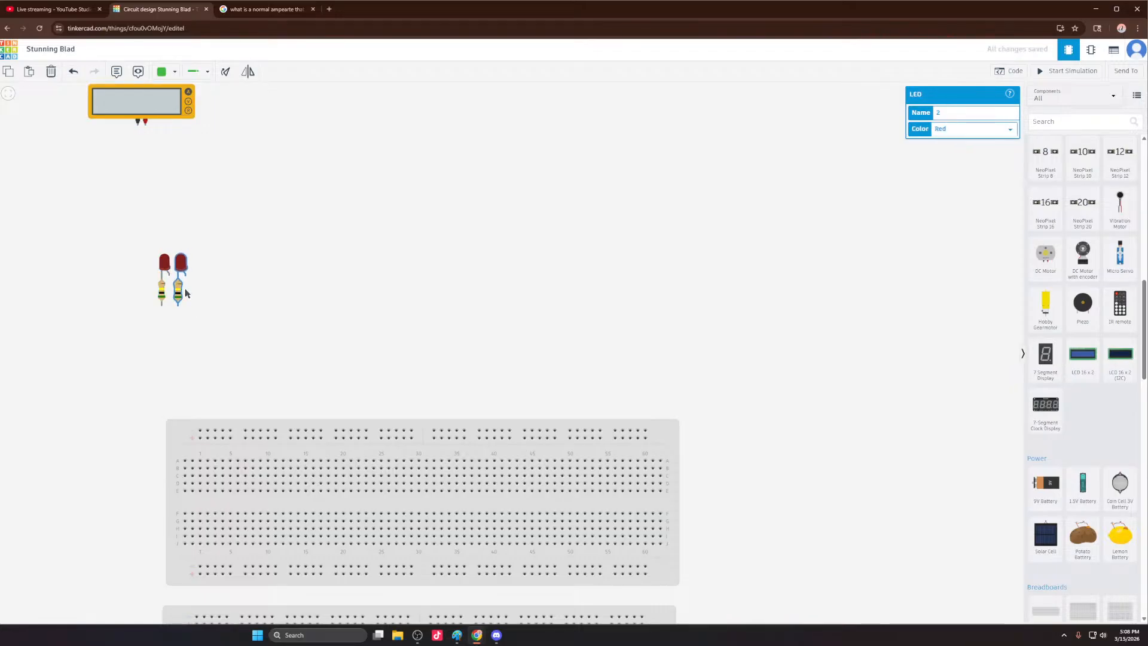
left_click(163, 291)
left_click(167, 269)
key("ctrl+c")
key("ctrl+v")
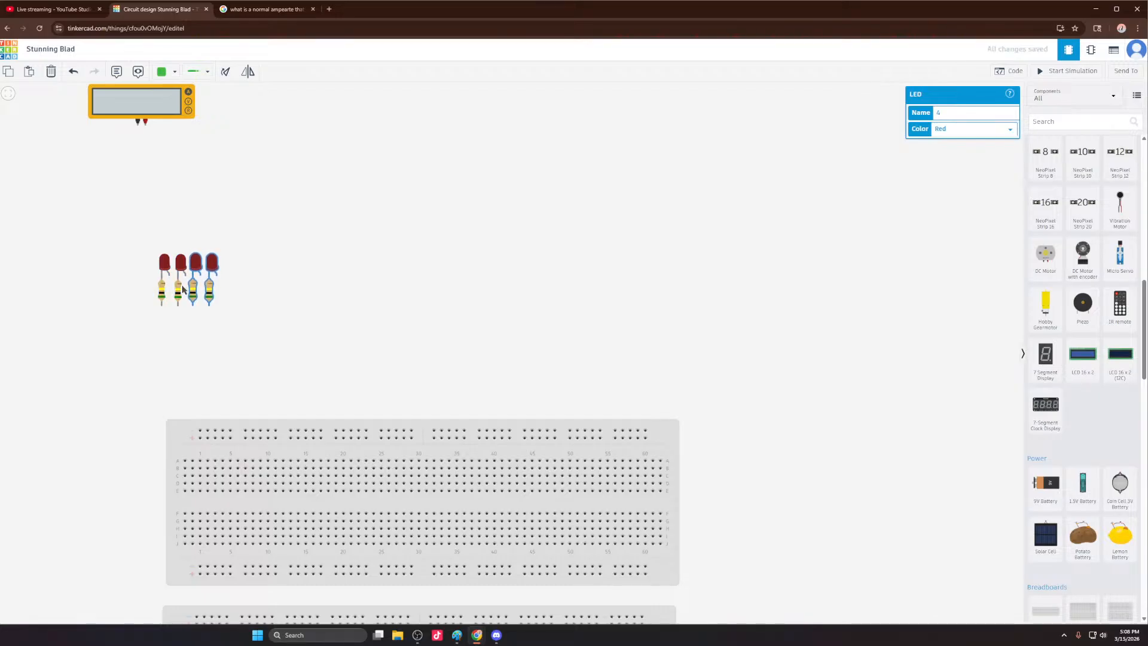
left_click(178, 290, "shift")
left_click(181, 265, "shift")
left_click(172, 264)
left_click(165, 265)
left_click(165, 288)
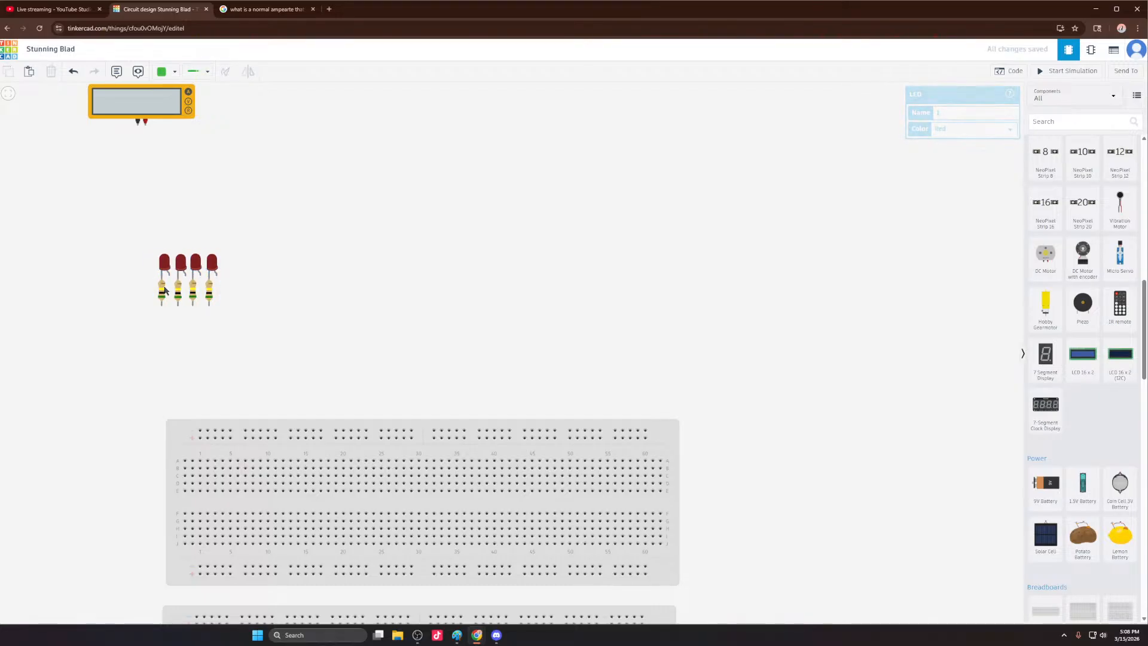
Step: Duplicate all four LED-resistor pairs and line the copies up at the end of the row, making eight evenly spaced pairs
left_click(165, 269)
left_click(165, 292, "shift")
left_click(179, 291, "shift")
left_click(180, 267, "shift")
left_click(194, 290, "shift")
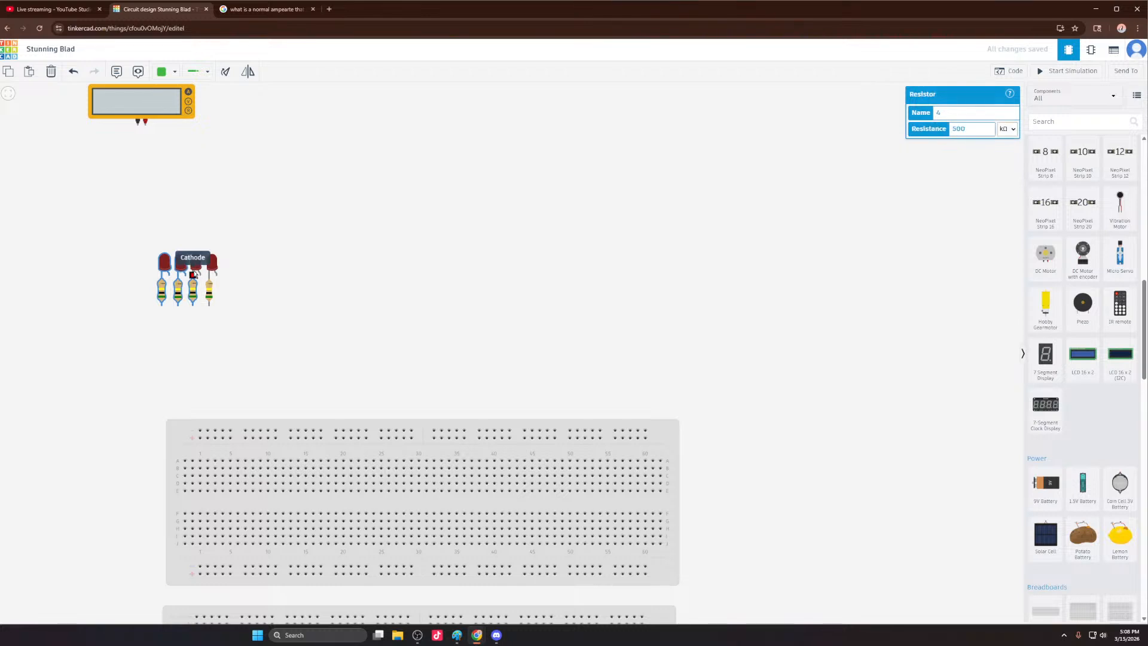
left_click(195, 266, "shift")
left_click(211, 265, "shift")
left_click(210, 289, "shift")
key("ctrl+c")
key("ctrl+v")
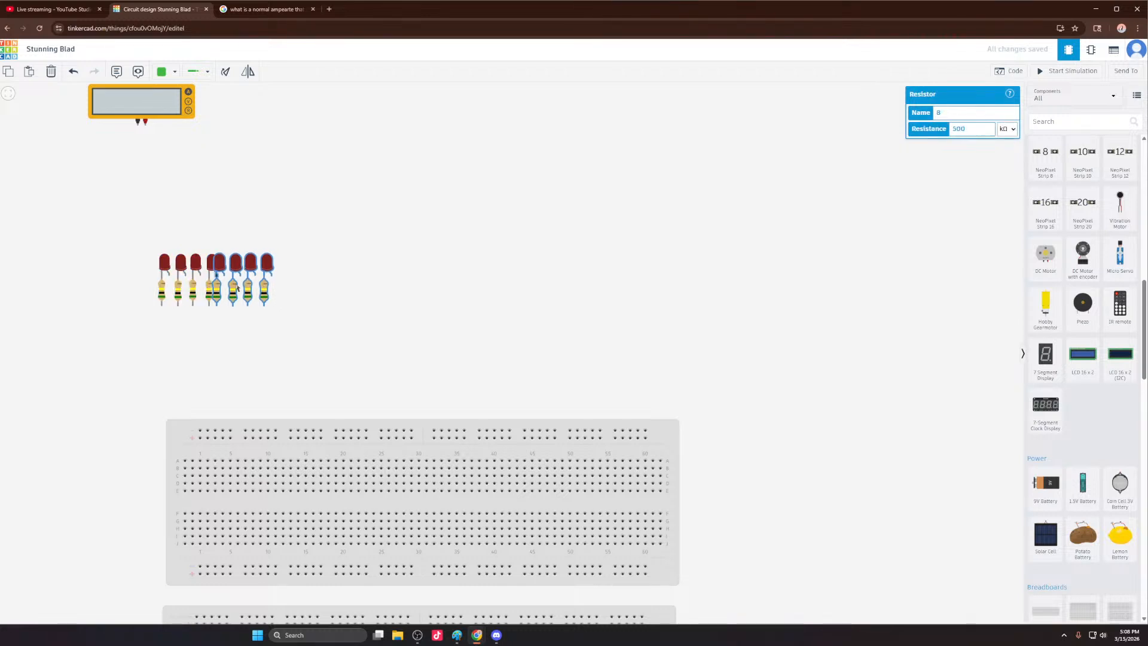
left_click_drag(237, 288, 251, 286)
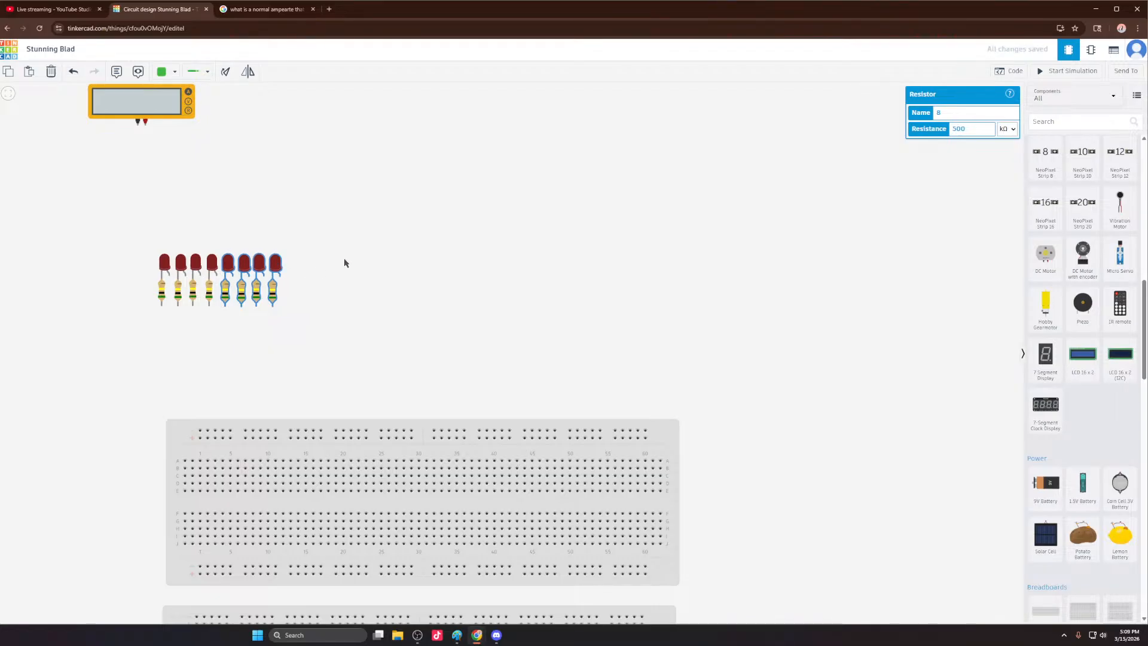
Step: Add four more copied LED-resistor pairs and move one of them to the end of the row as the ninth pair
left_click_drag(345, 263, 289, 266)
left_click(419, 241)
left_click(452, 282)
left_click(452, 258, "shift")
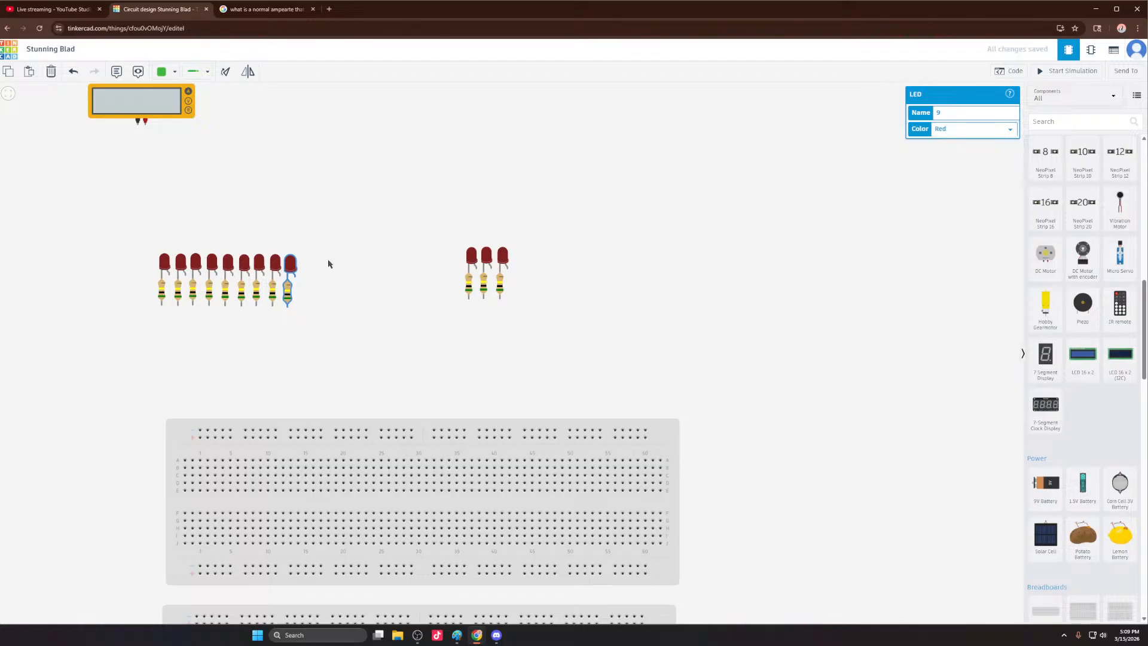
Step: Move two of the spare LED-resistor pairs below the row, one under its first pair and one under its ninth
left_click(469, 286)
left_click(472, 256, "shift")
left_click_drag(472, 257, 162, 332)
left_click(484, 283)
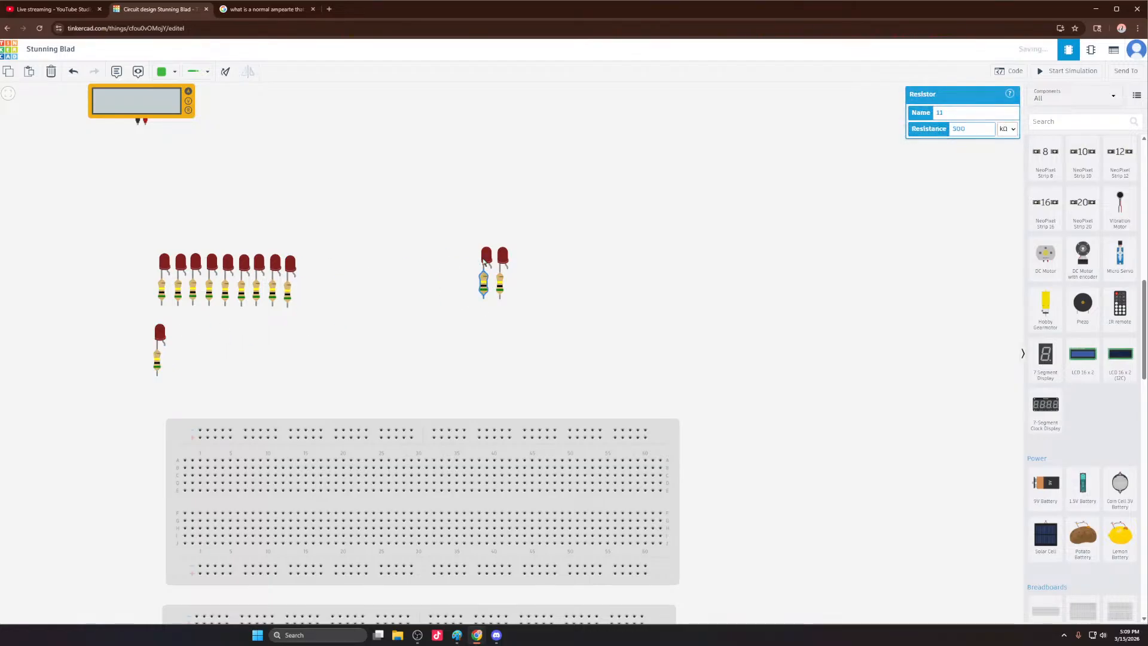
left_click(486, 257, "shift")
left_click(486, 257, "shift")
left_click(486, 257, "shift")
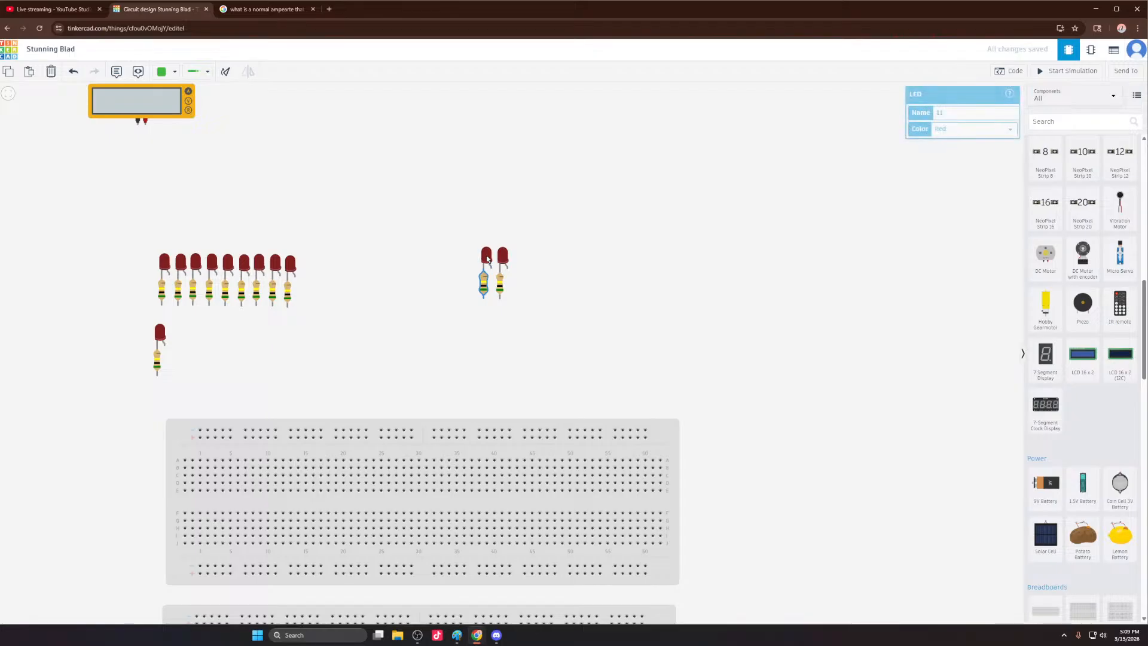
left_click(487, 257, "shift")
left_click(487, 257, "shift")
left_click_drag(486, 257, 358, 332)
Step: Move the last spare LED-resistor pair under the first pair of the second row to start a third row
scroll(335, 396, "down", 3)
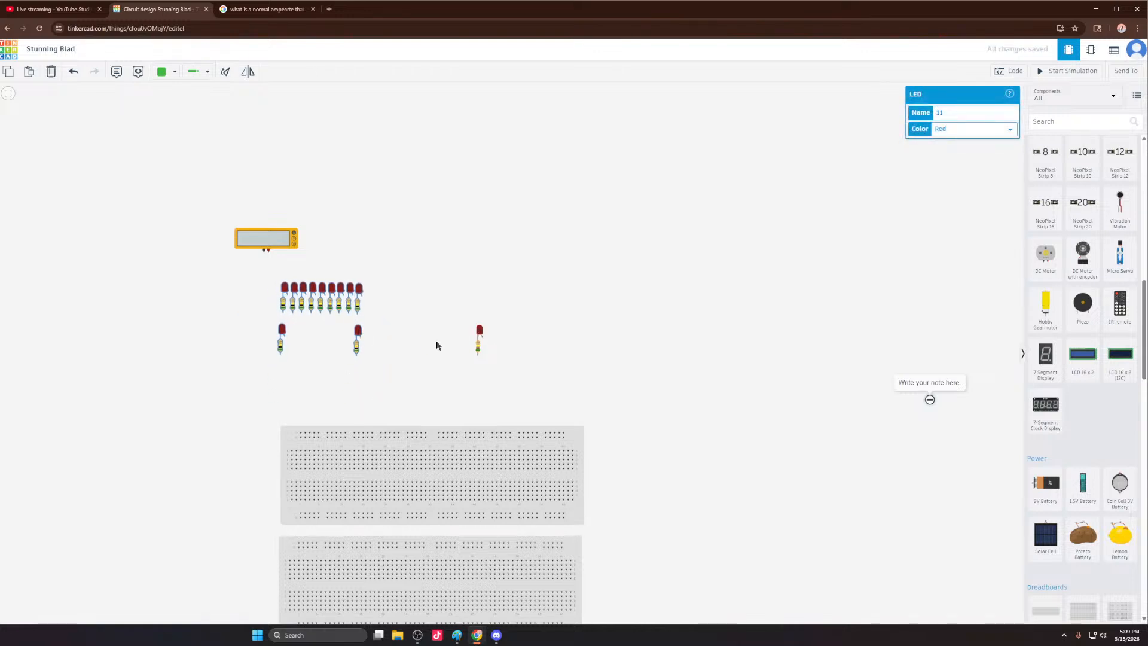
left_click(437, 345)
left_click(479, 350)
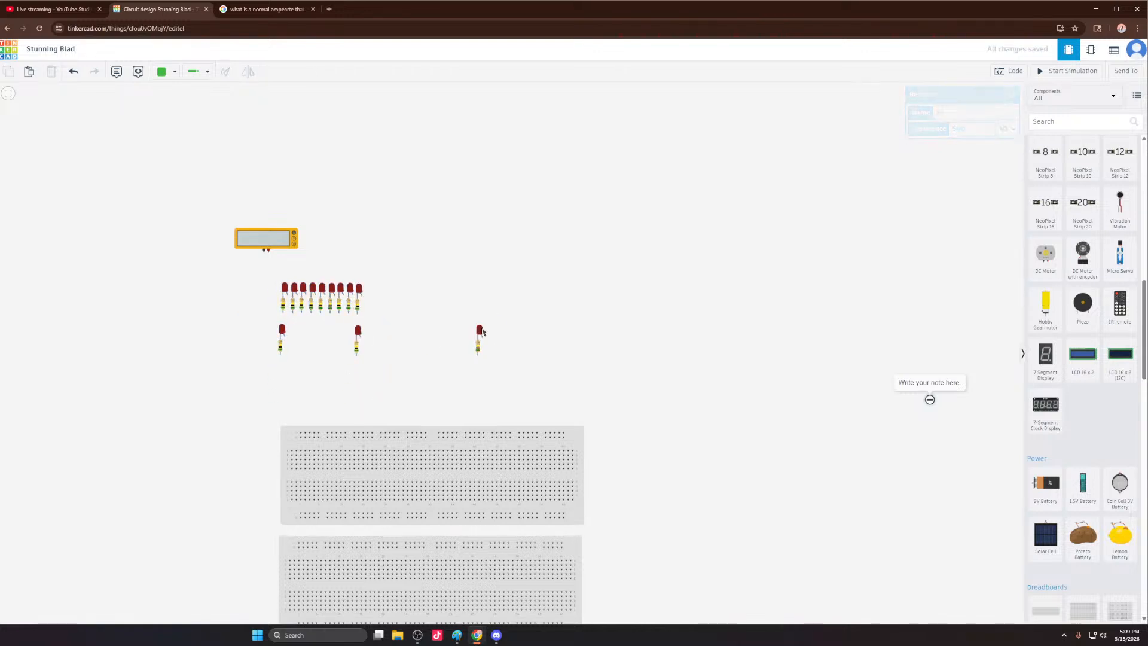
left_click_drag(483, 332, 283, 381)
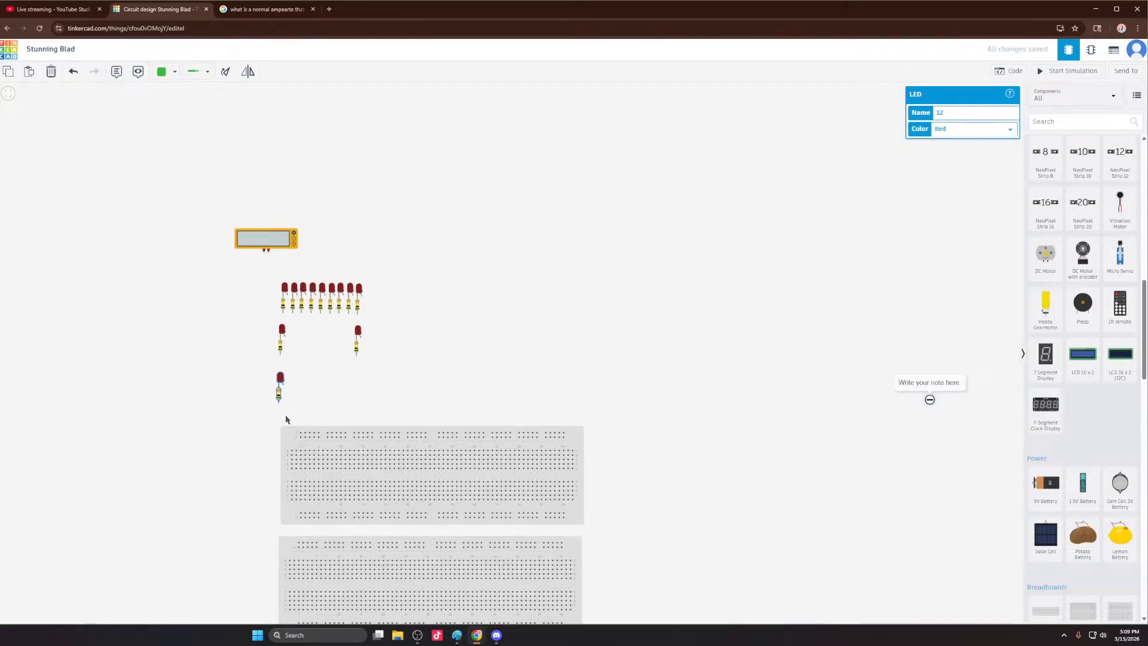
Step: Try to duplicate the whole row of nine LED-resistor pairs
scroll(291, 401, "up", 4)
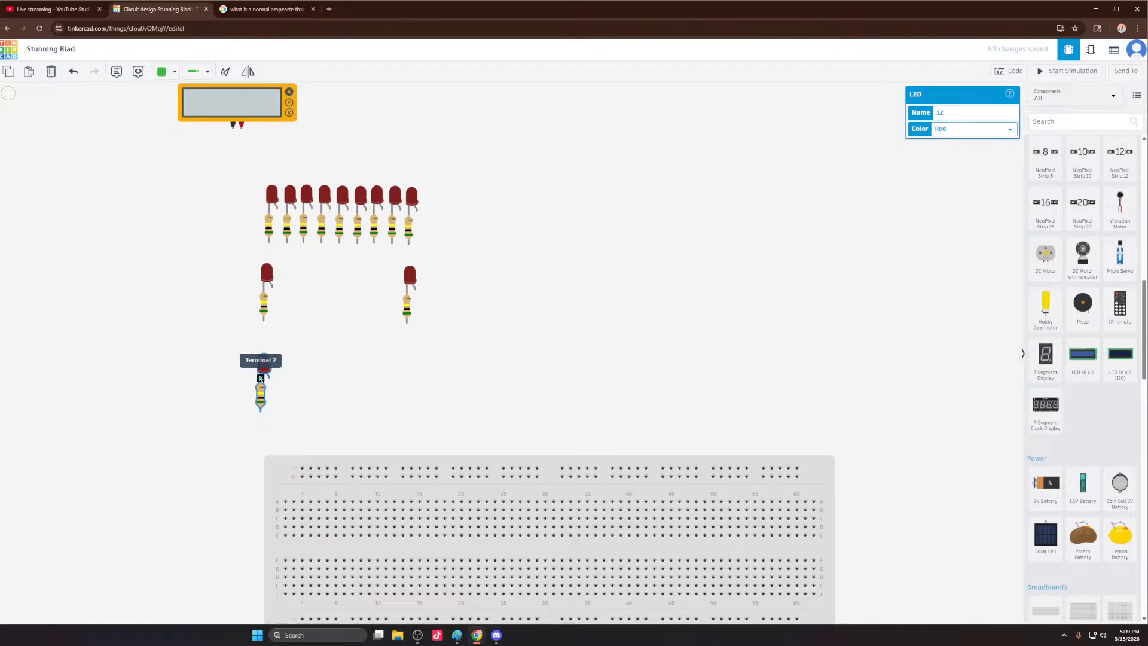
left_click_drag(274, 192, 408, 264)
left_click(234, 214)
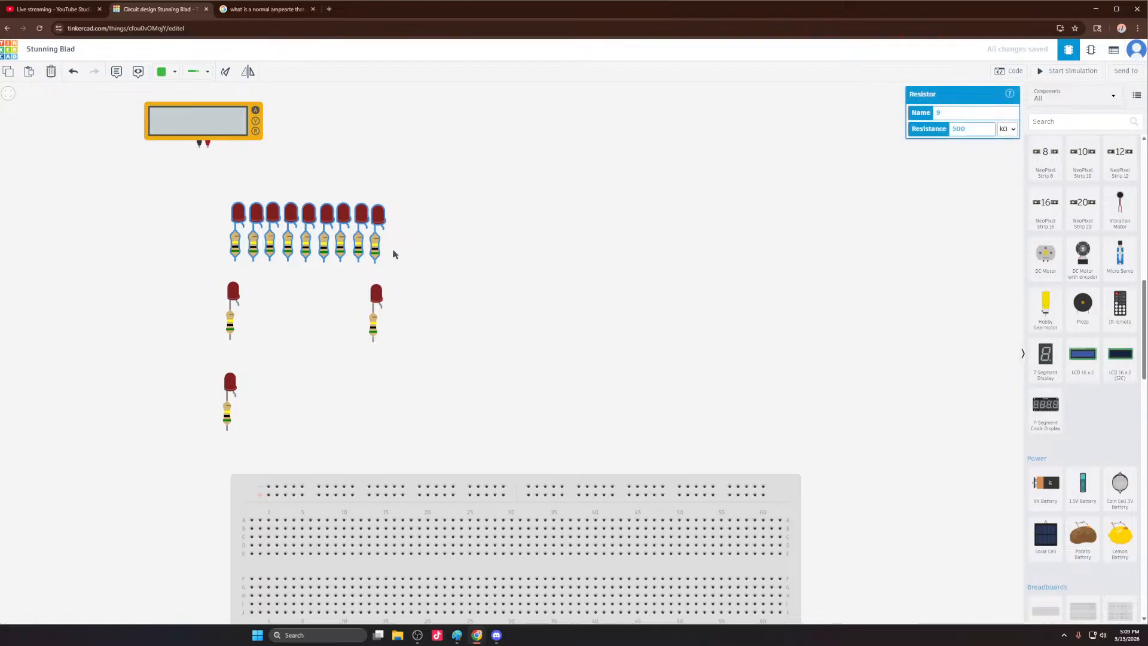
key("ctrl+c")
key("ctrl+v")
left_click(485, 221)
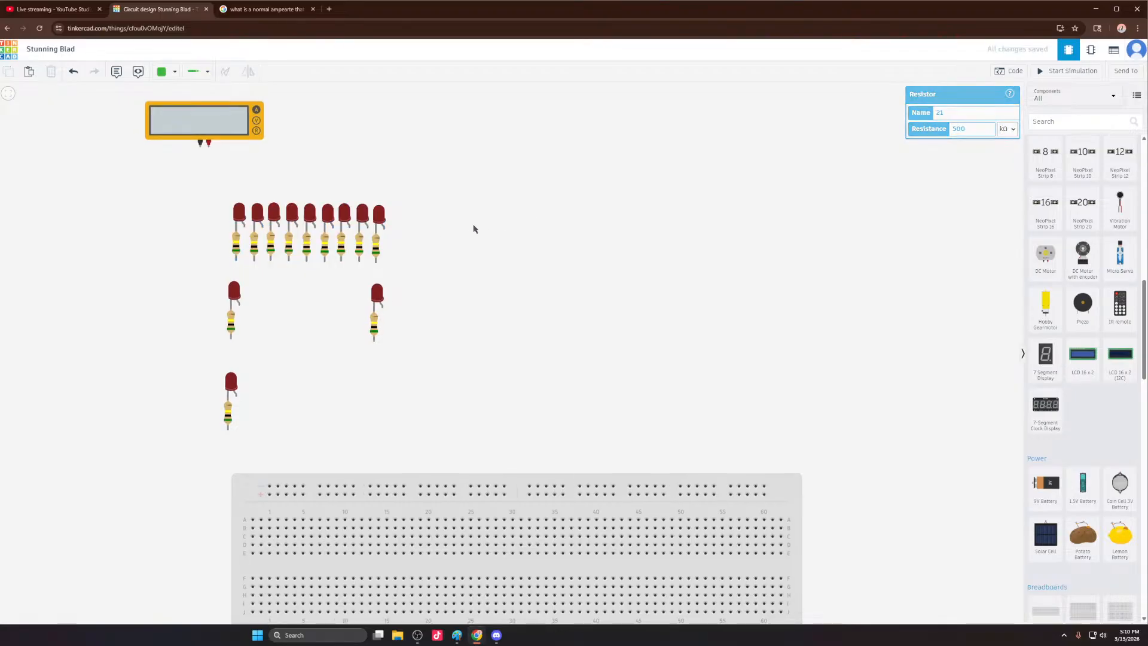
key("ctrl+v")
key("ctrl+z")
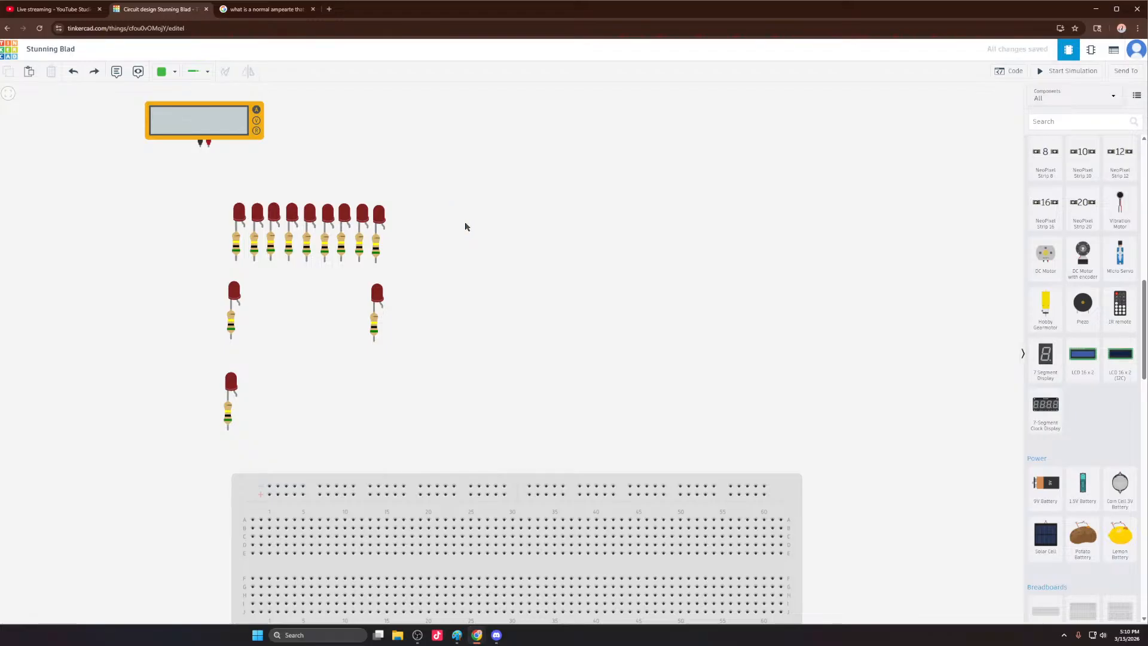
Step: Try to duplicate the two LED-resistor pairs of the second row together
scroll(281, 252, "up", 3)
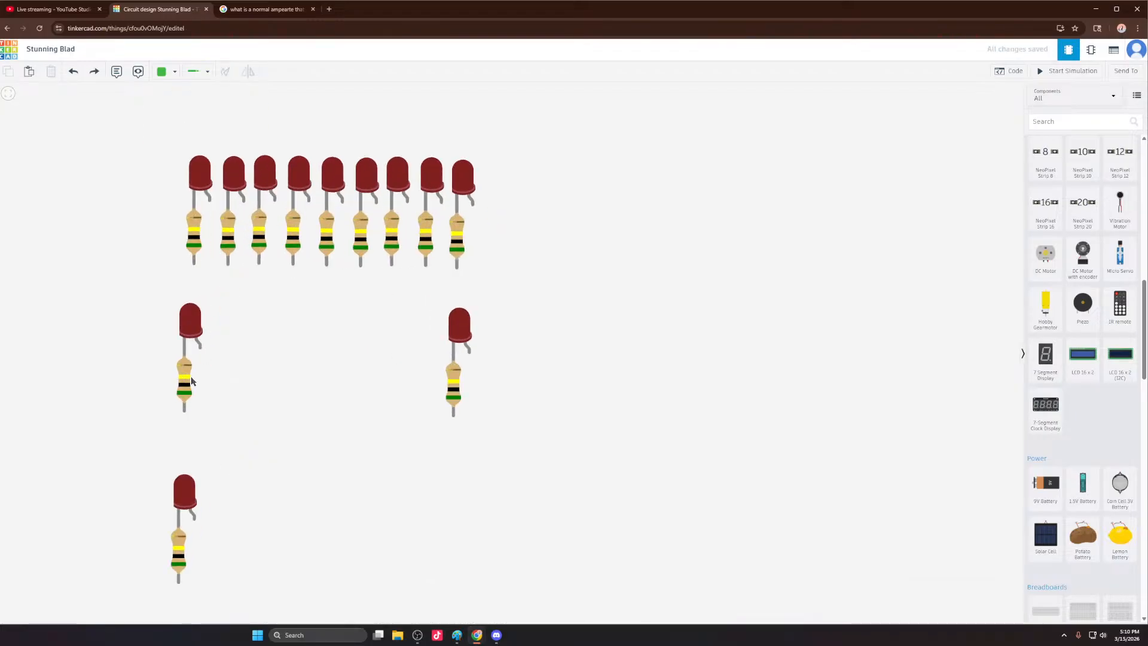
left_click(189, 351)
left_click(192, 335)
left_click(453, 377, "shift")
left_click(459, 326, "shift")
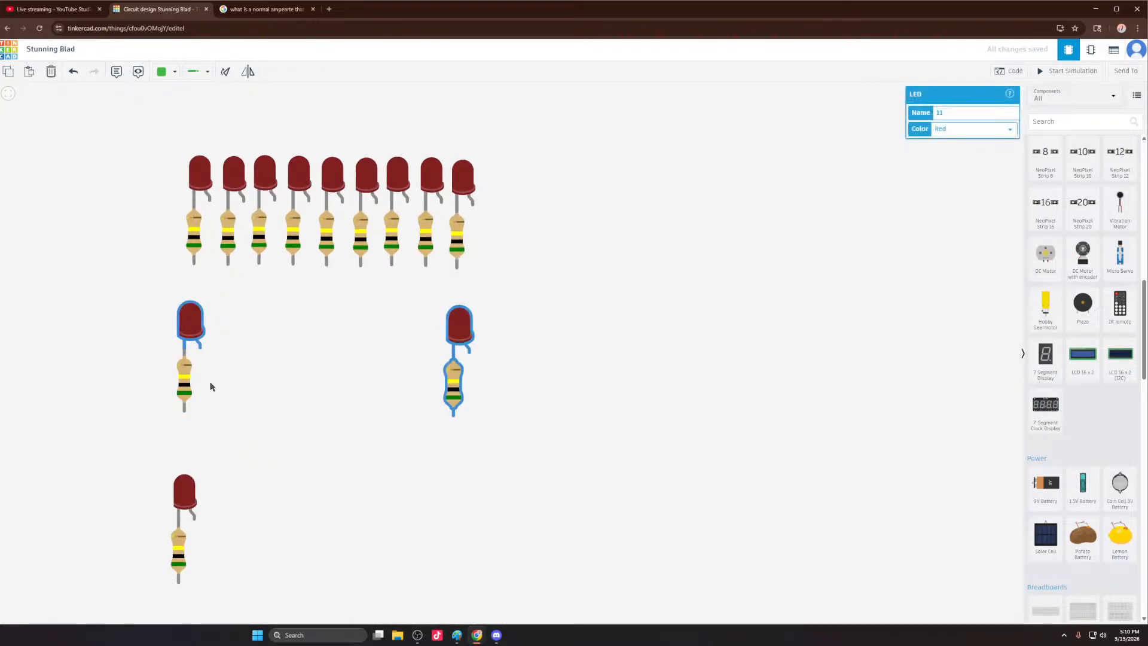
left_click(182, 383, "shift")
key("ctrl+v")
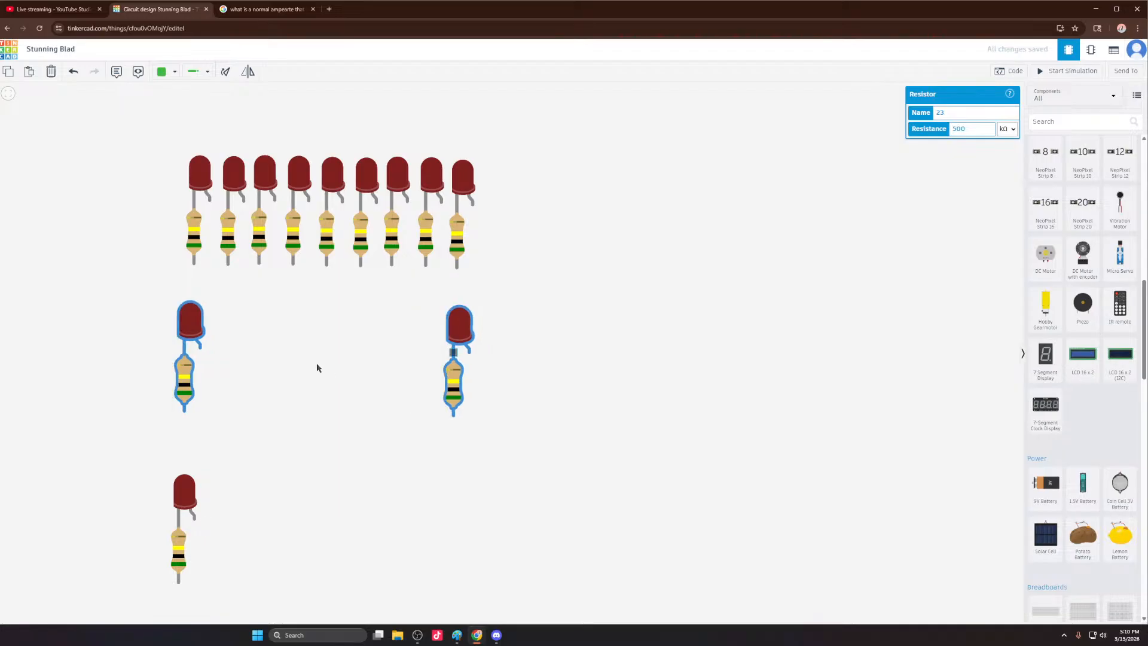
left_click(317, 365)
scroll(311, 341, "down", 3)
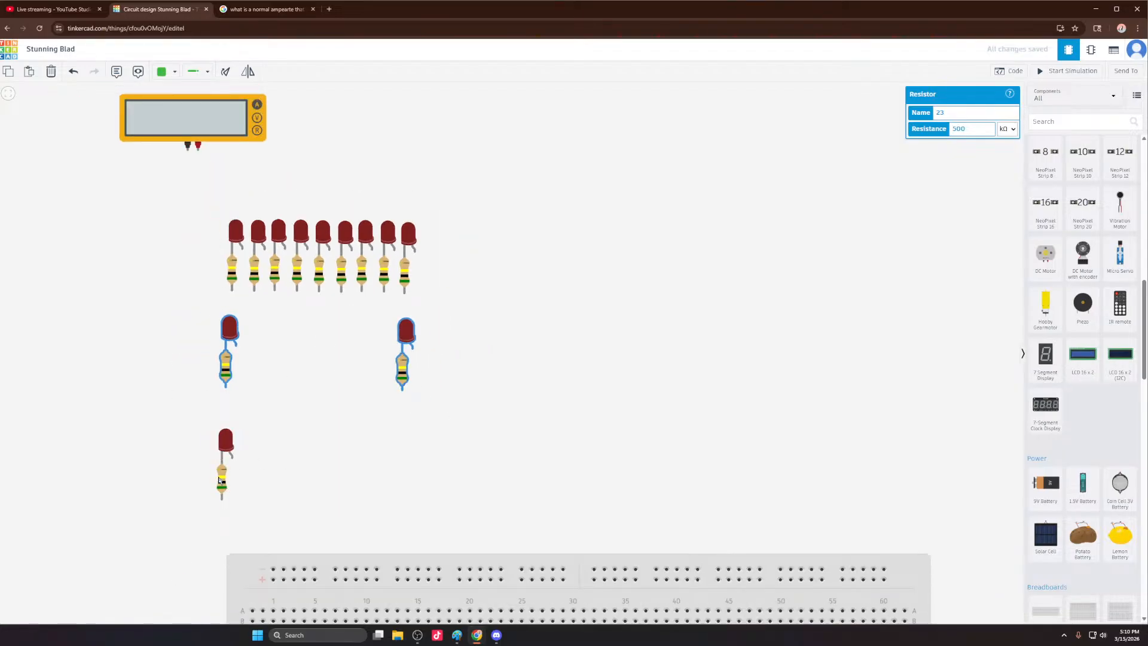
Step: Copy the third row's LED-resistor pair and arrange two pairs side by side below the gap in the second row
left_click(226, 443)
left_click(221, 473)
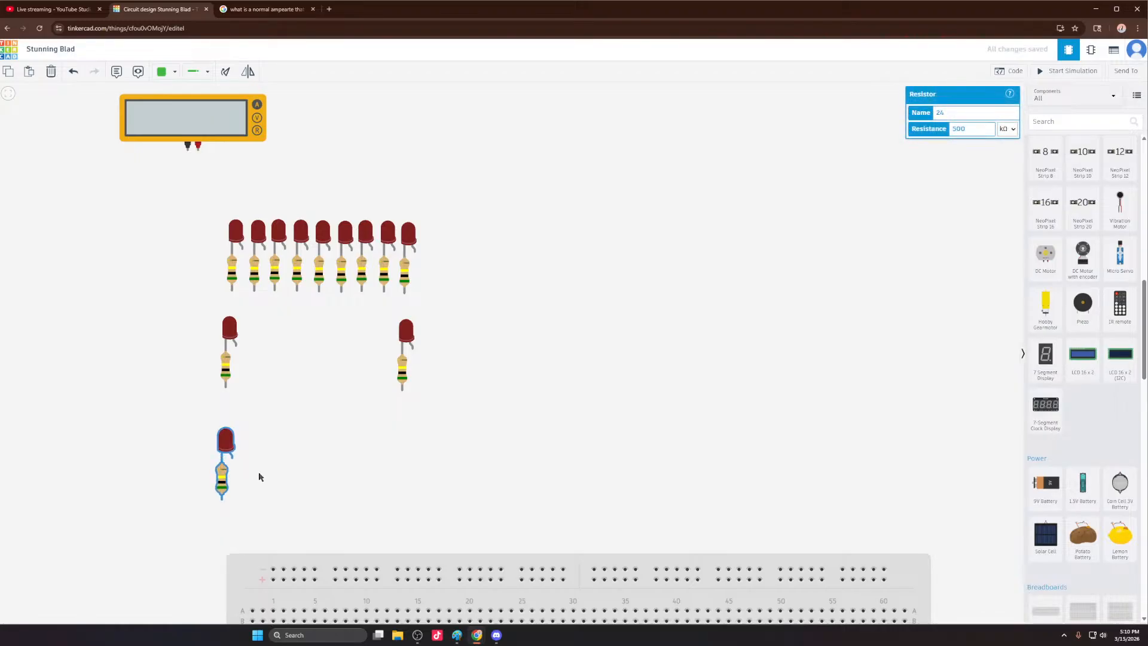
mouse_move(268, 498)
left_mouse_down()
mouse_move(175, 453)
mouse_move(259, 489)
left_mouse_up()
left_click(237, 472)
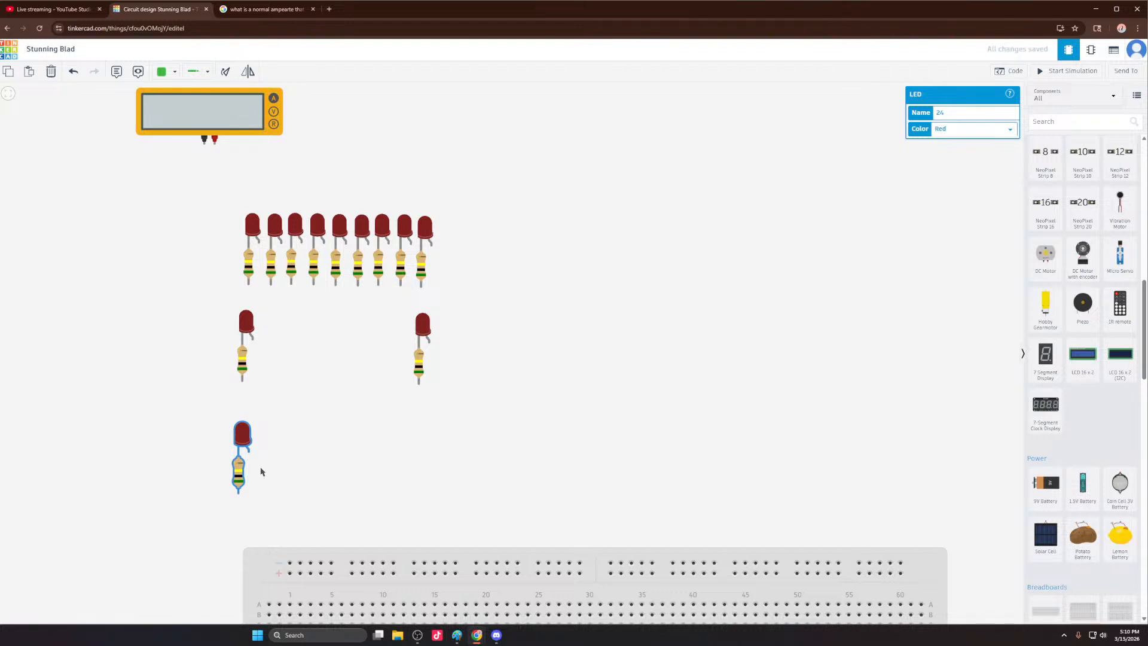
key("ctrl+v")
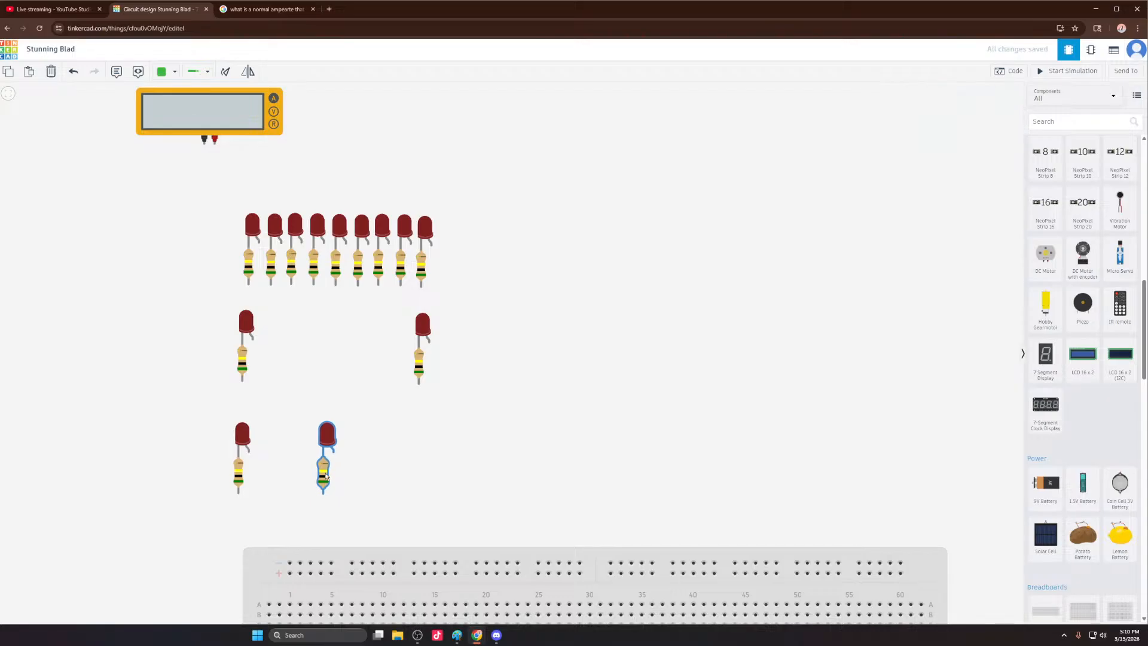
left_click_drag(195, 428, 303, 478)
key("ctrl+v")
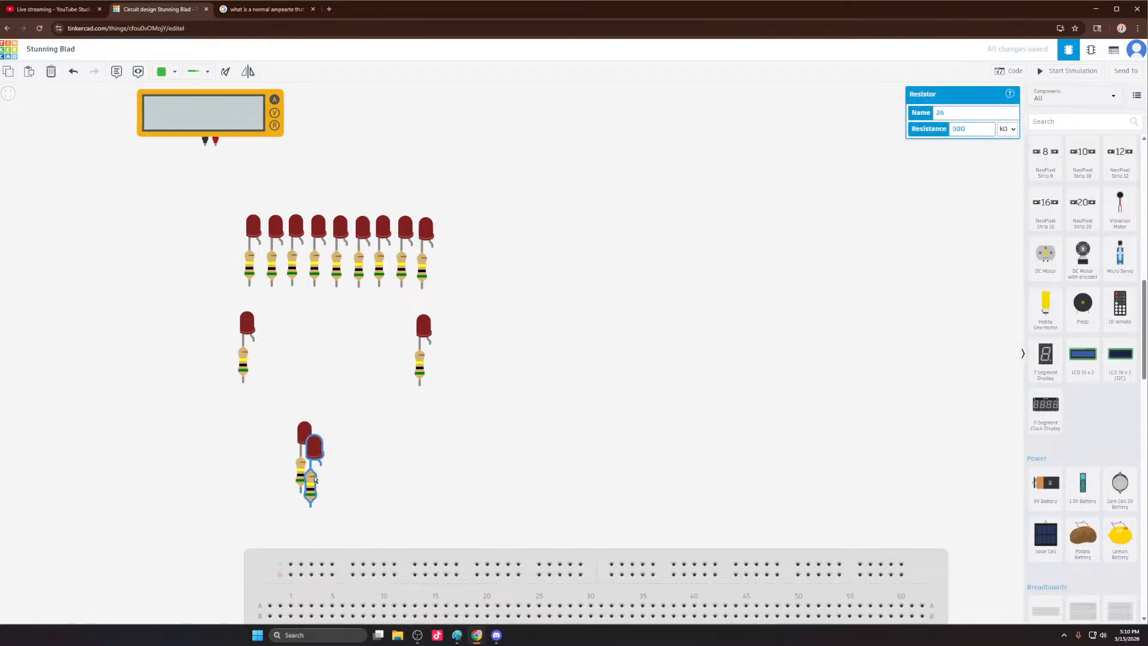
left_click(340, 467)
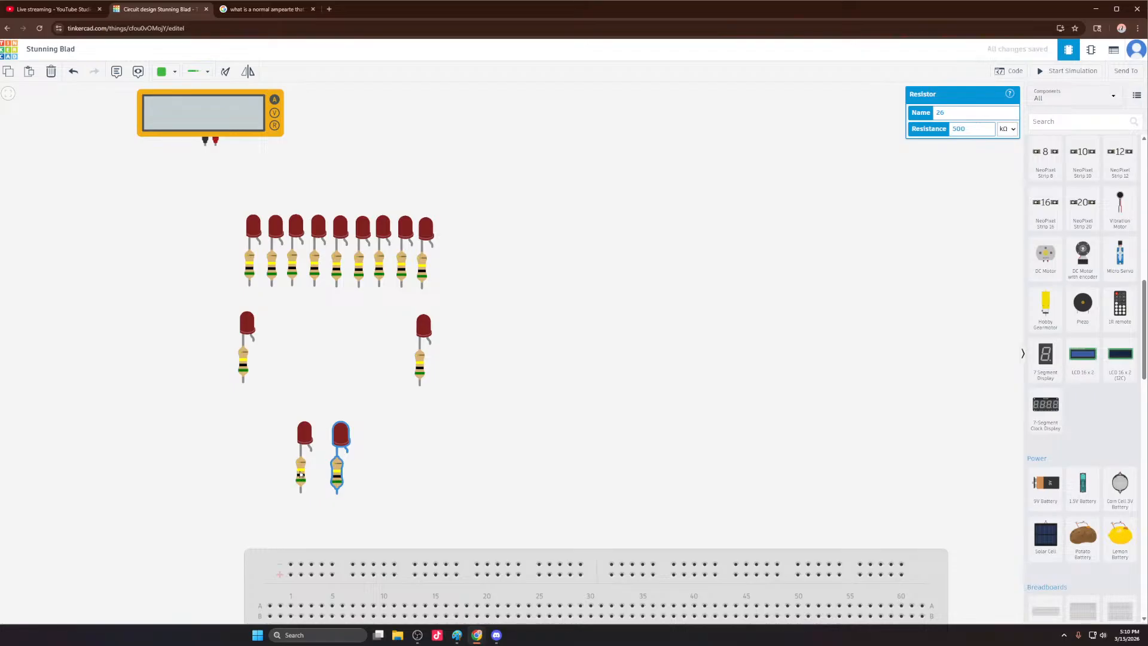
left_click_drag(281, 437, 320, 514)
left_click_drag(312, 498, 321, 500)
left_click(529, 437)
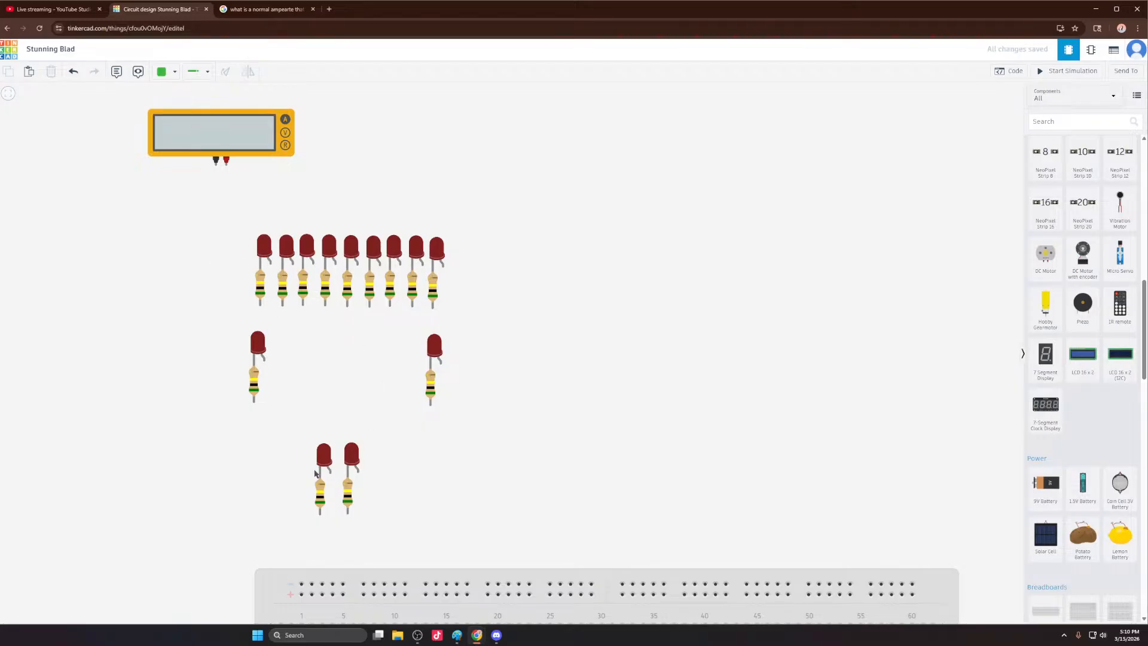
Step: Search the components for "power" and place a Power Supply beside the LED rows
scroll(333, 395, "down", 3)
scroll(288, 338, "up", 2)
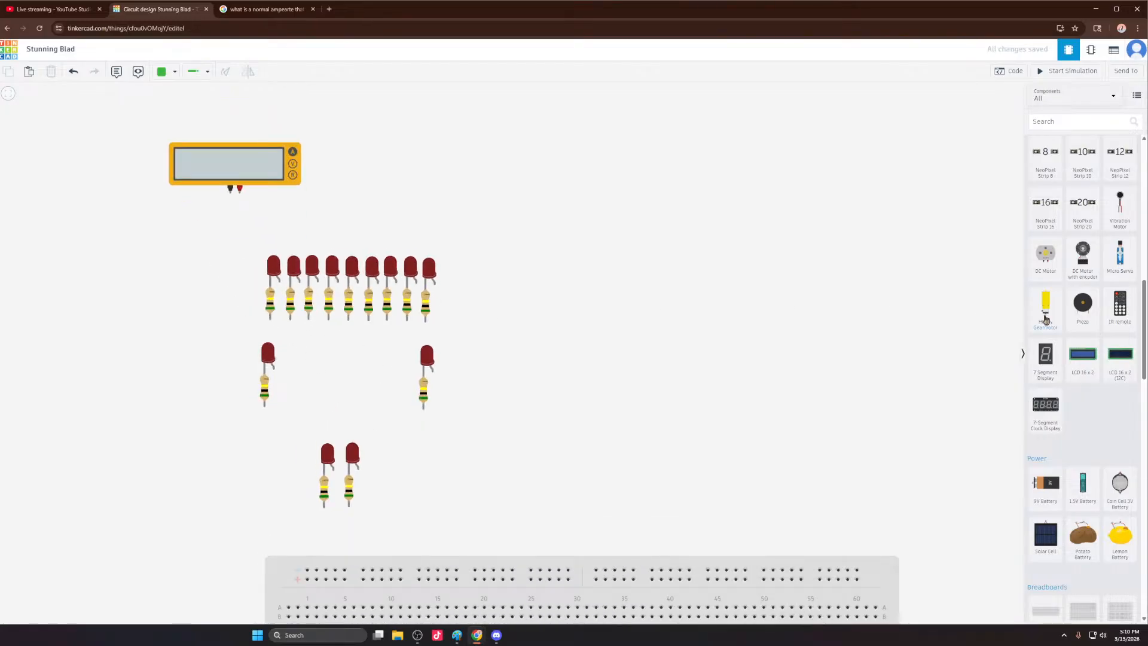
left_click(1068, 122)
type("po")
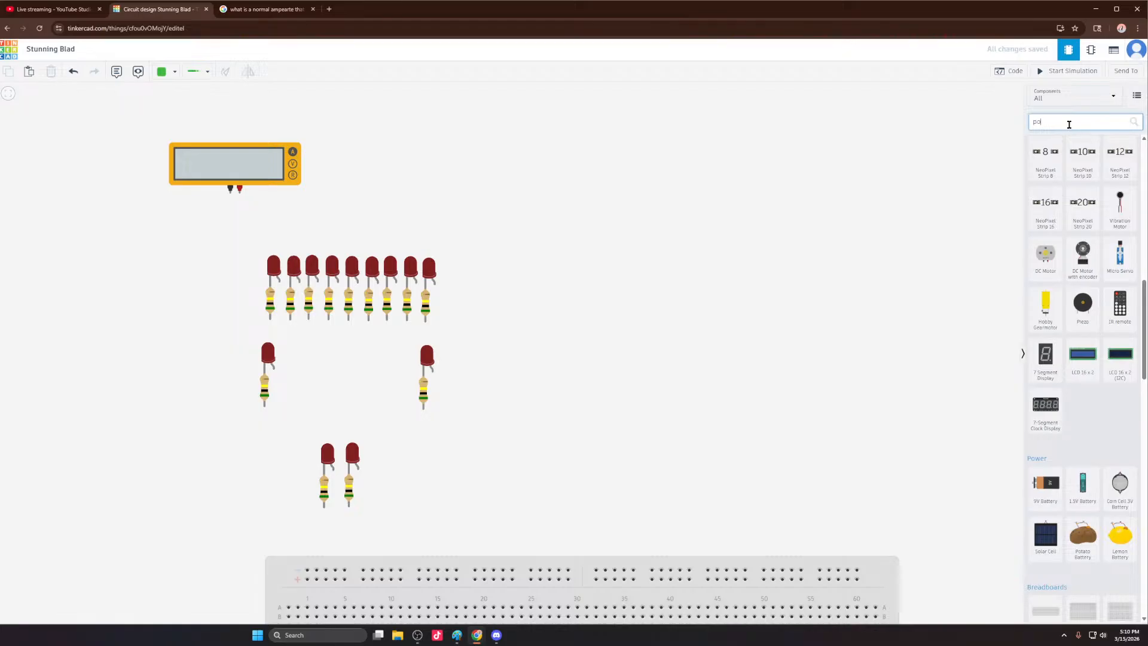
type("wer")
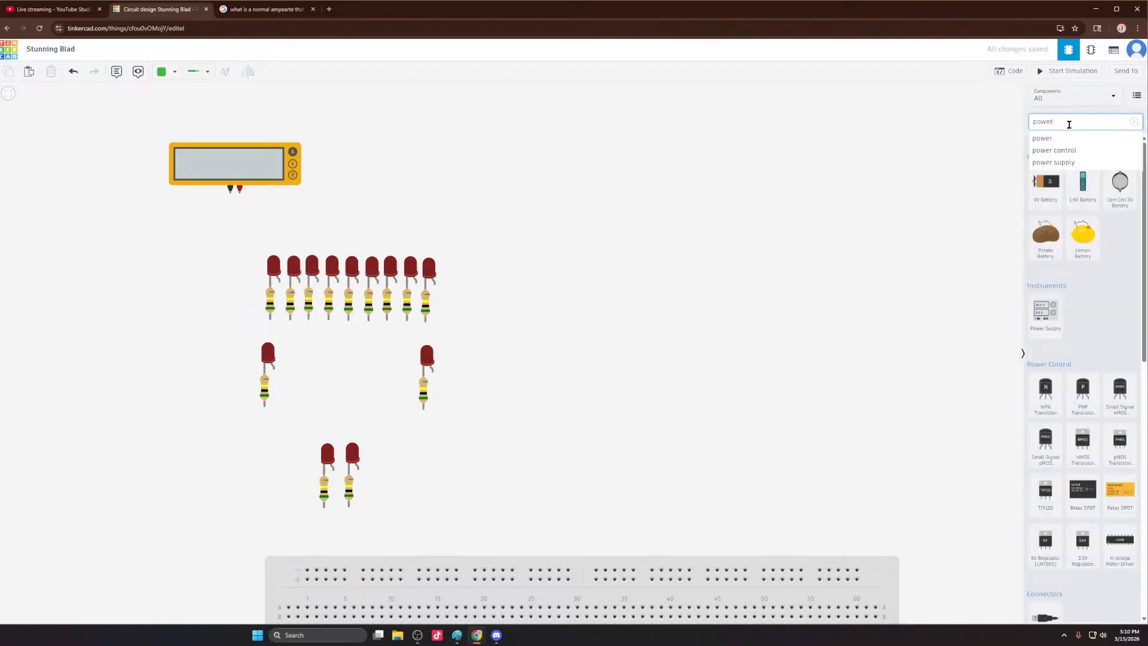
key("Return")
left_click_drag(1031, 308, 681, 336)
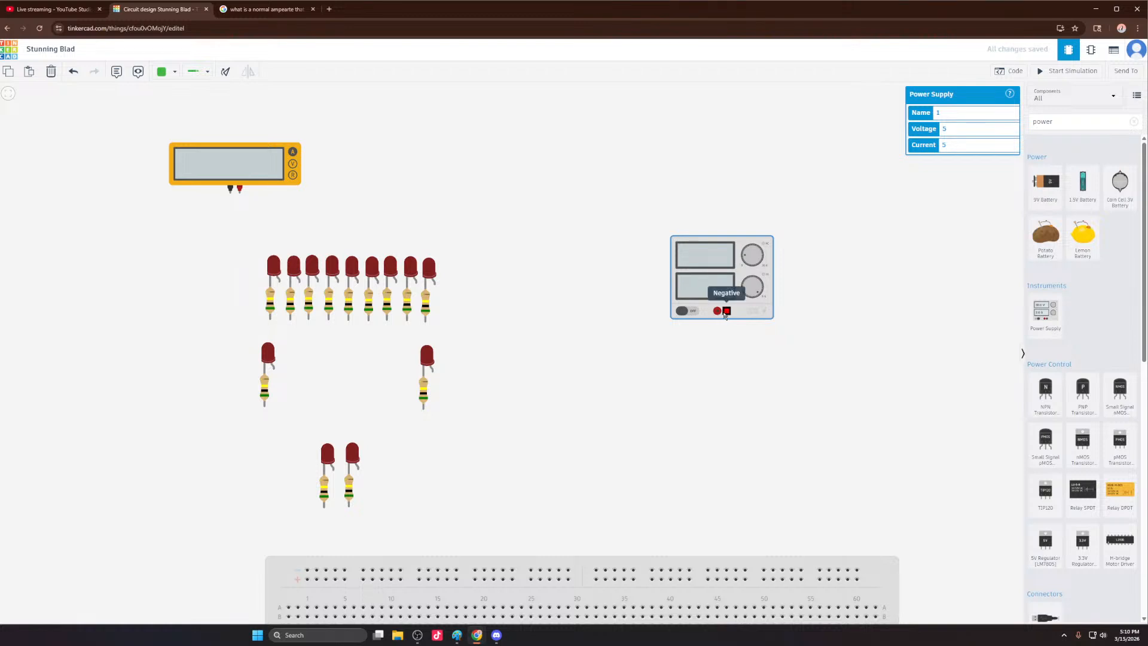
scroll(270, 317, "up", 3)
left_click(270, 316)
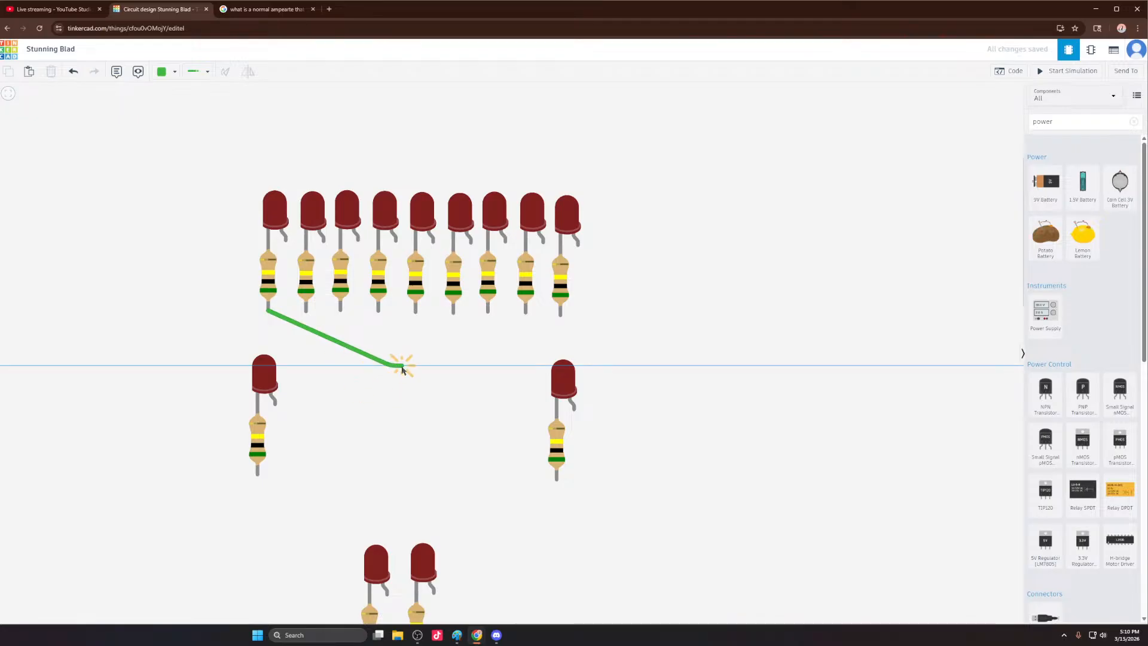
left_click(377, 357)
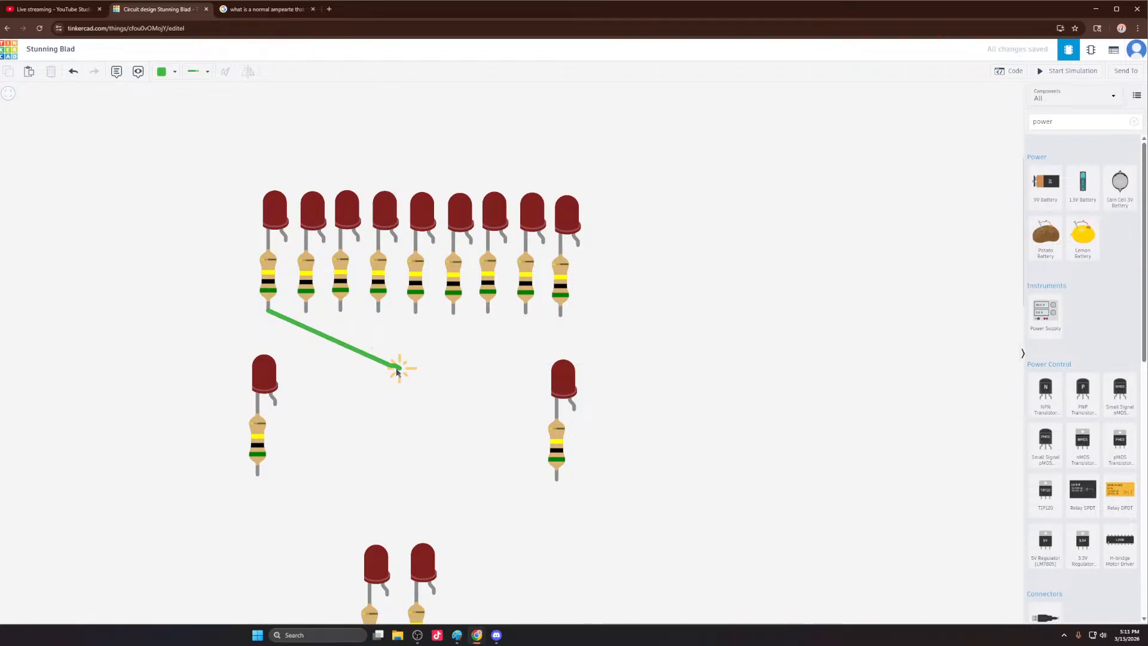
key("Escape")
Step: Wire the free lead of the first row's first resistor around the lower LEDs to the power supply's negative terminal
left_click(268, 311)
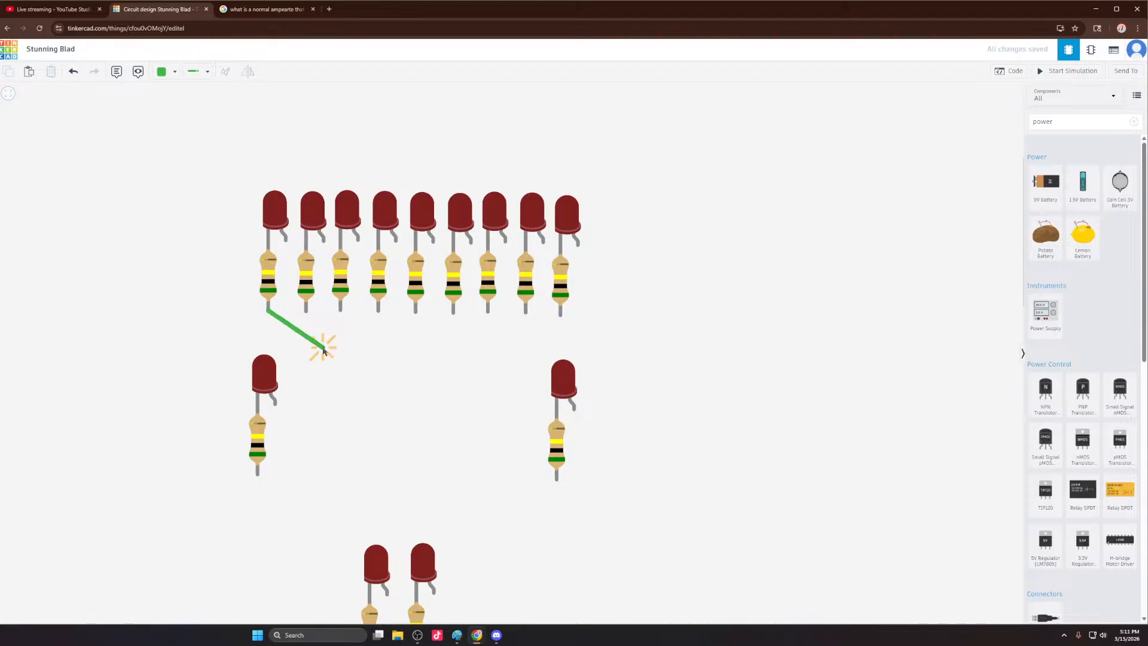
scroll(389, 396, "down", 2)
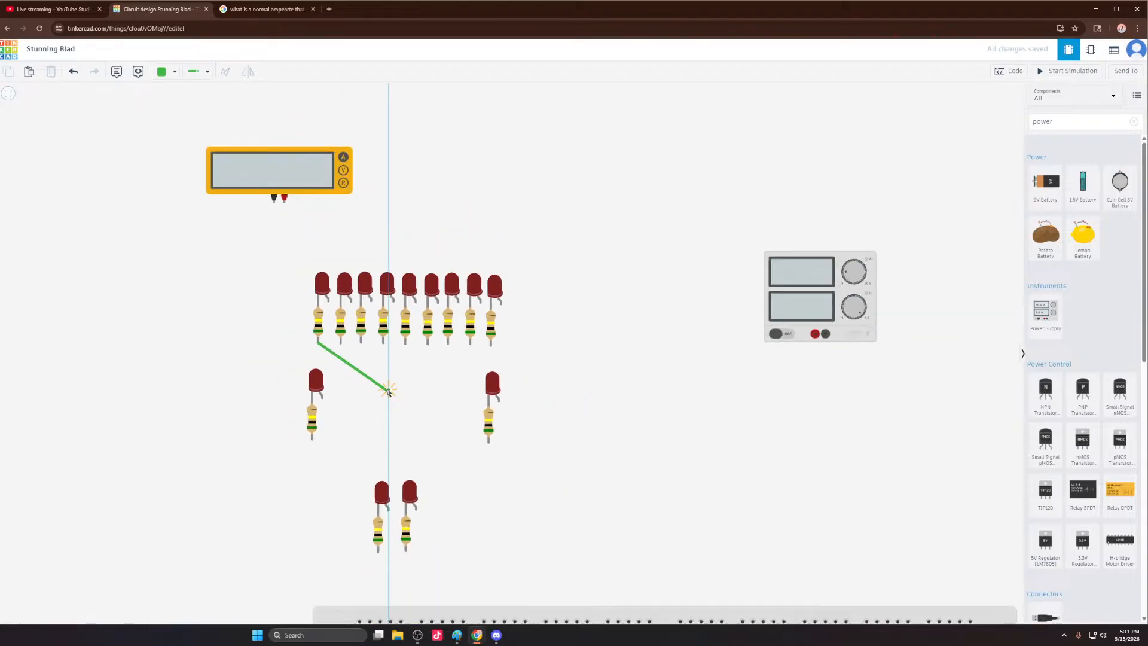
left_click(388, 392)
left_click(403, 441)
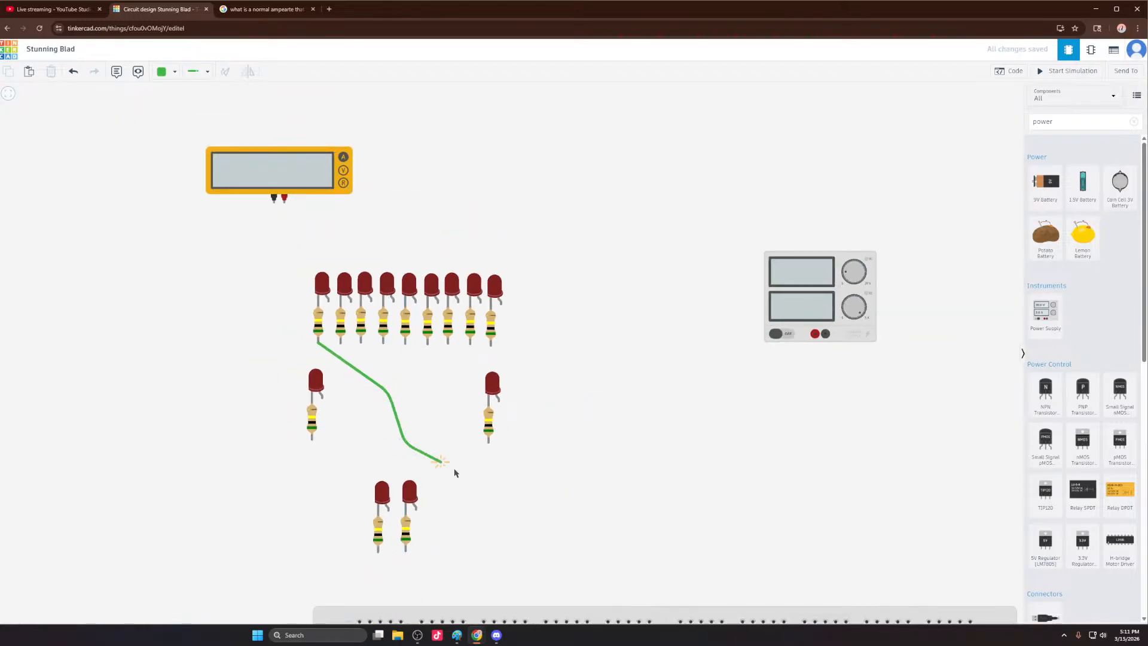
left_click(504, 488)
left_click(660, 479)
left_click(826, 334)
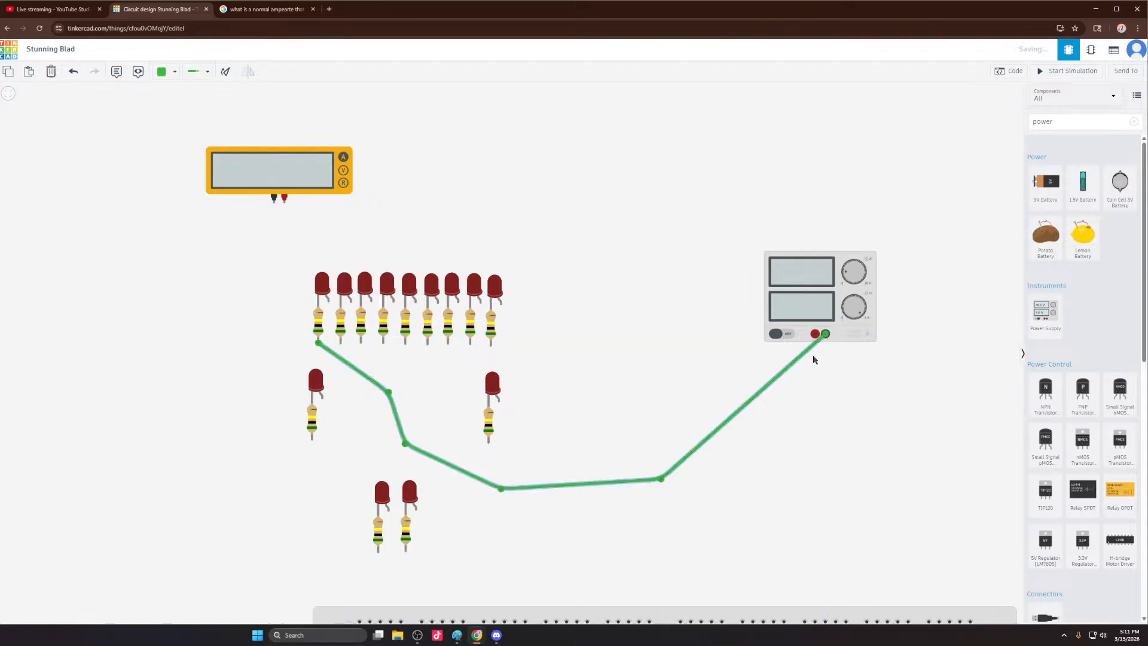
Step: Try to join a wire from the second row's far resistor to the existing wire's bend, and delete the power supply wire
left_click(488, 441)
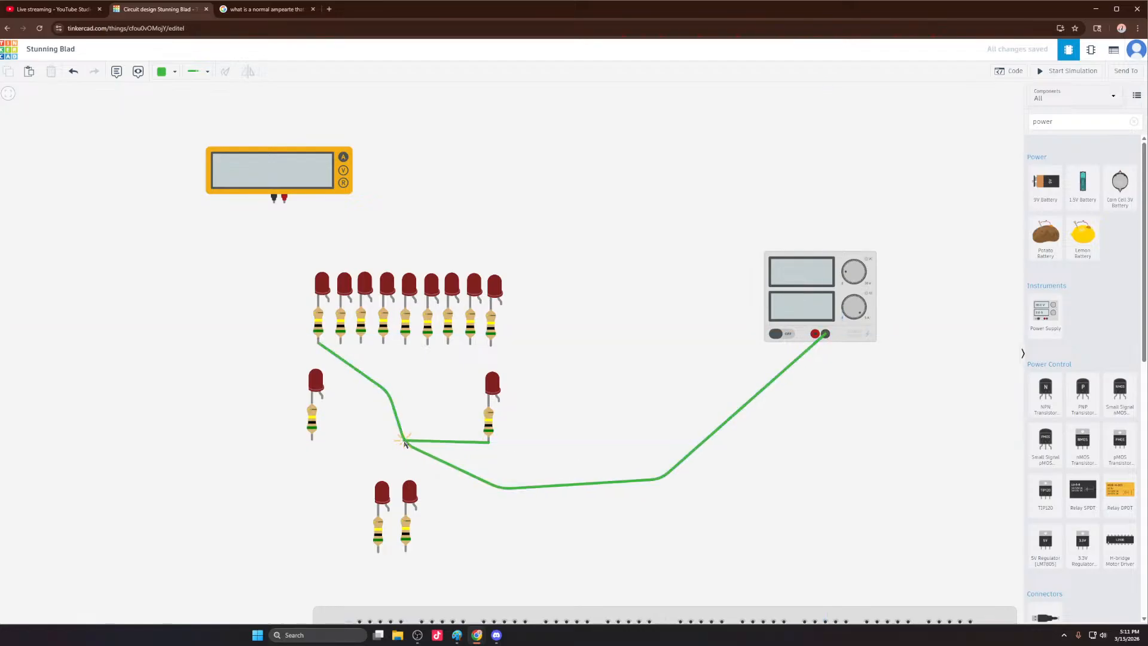
key("Escape")
left_click(411, 452)
key("Delete")
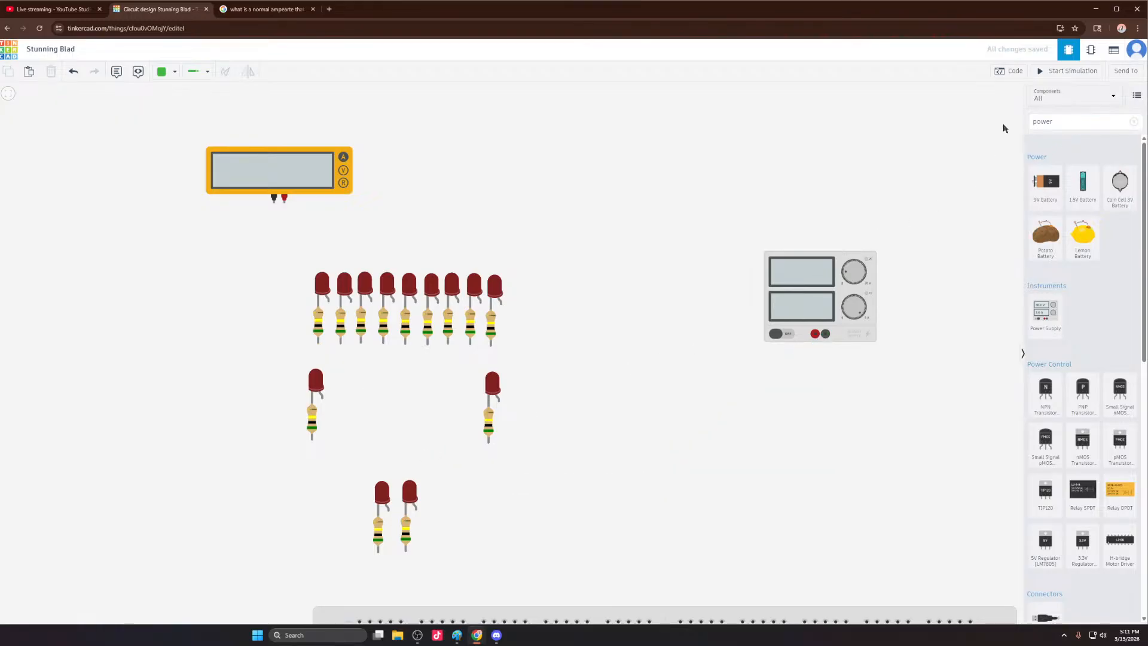
Step: Search the components for "node", clear the search and discard the stray note
left_click(1106, 120)
type("nod")
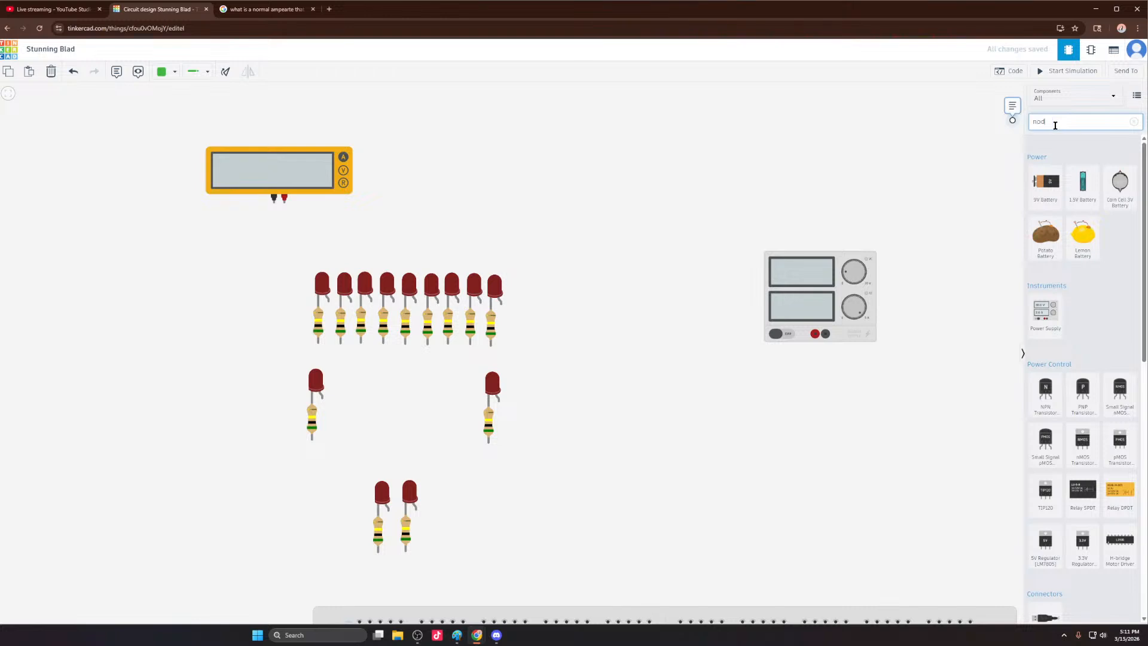
type("e")
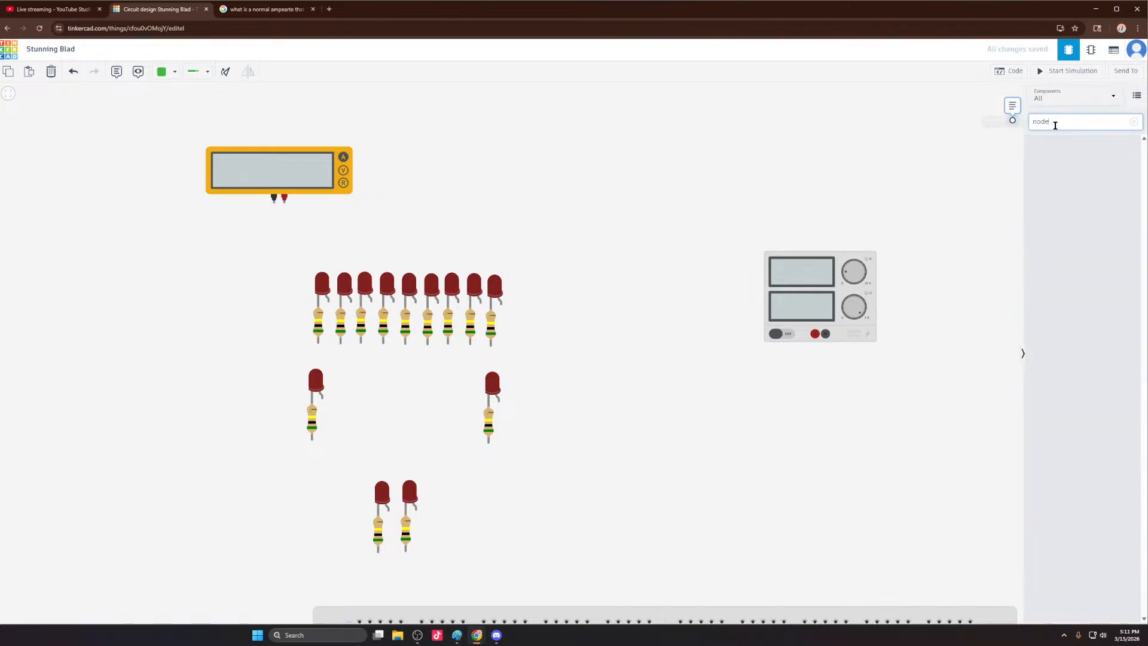
left_click(1133, 121)
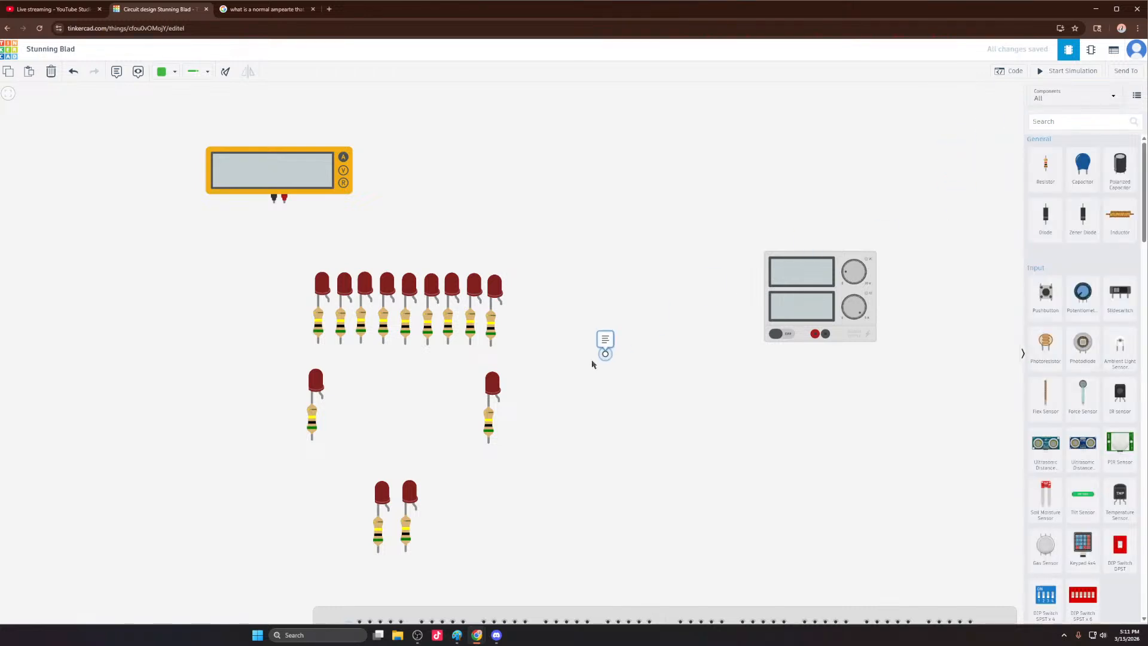
key("Escape")
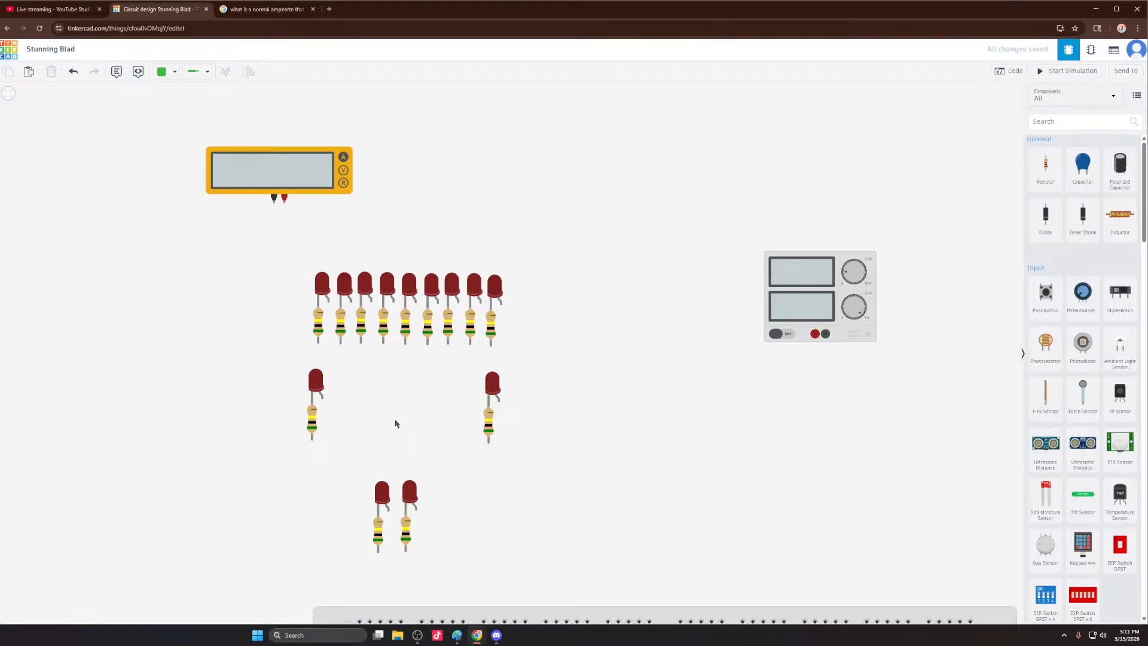
scroll(417, 418, "up", 3)
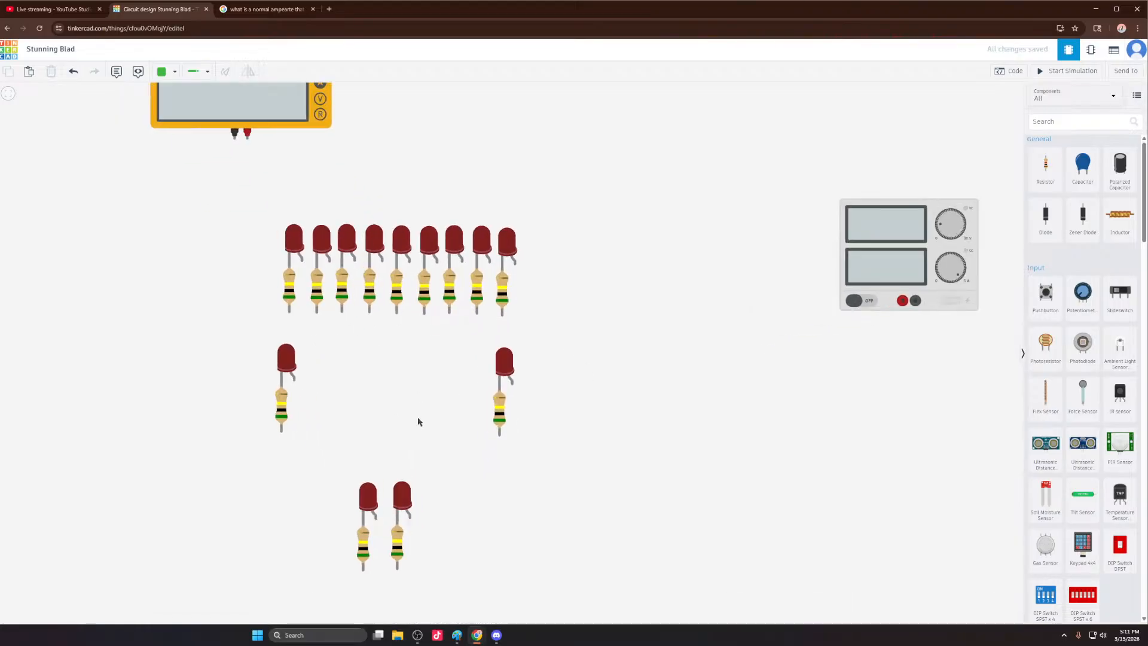
left_click(391, 286)
left_click(389, 396)
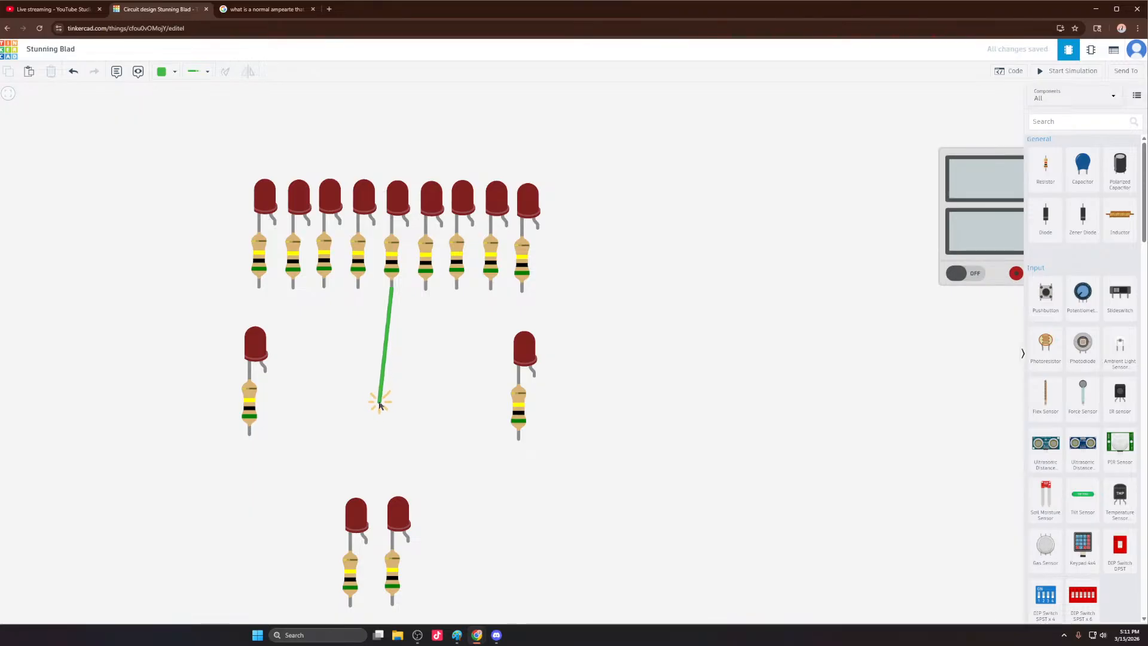
left_click(390, 400)
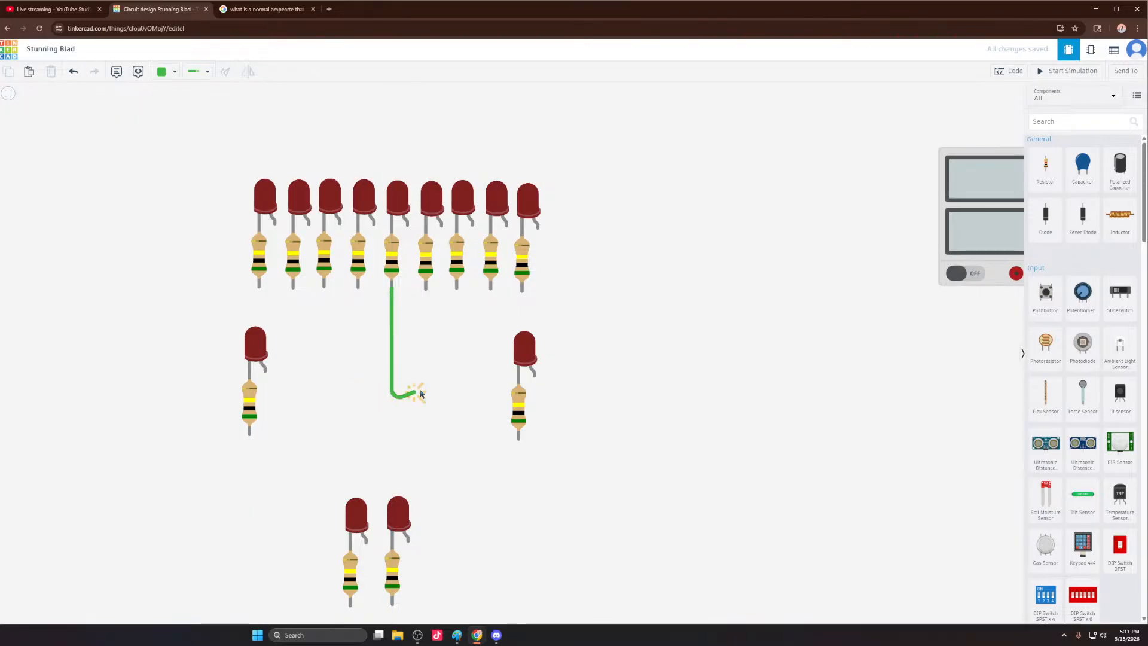
left_click(437, 364)
left_click(527, 311)
left_click(620, 318)
left_click(652, 387)
left_click(632, 488)
left_click(481, 525)
left_click(404, 431)
left_click(322, 420)
left_click(254, 458)
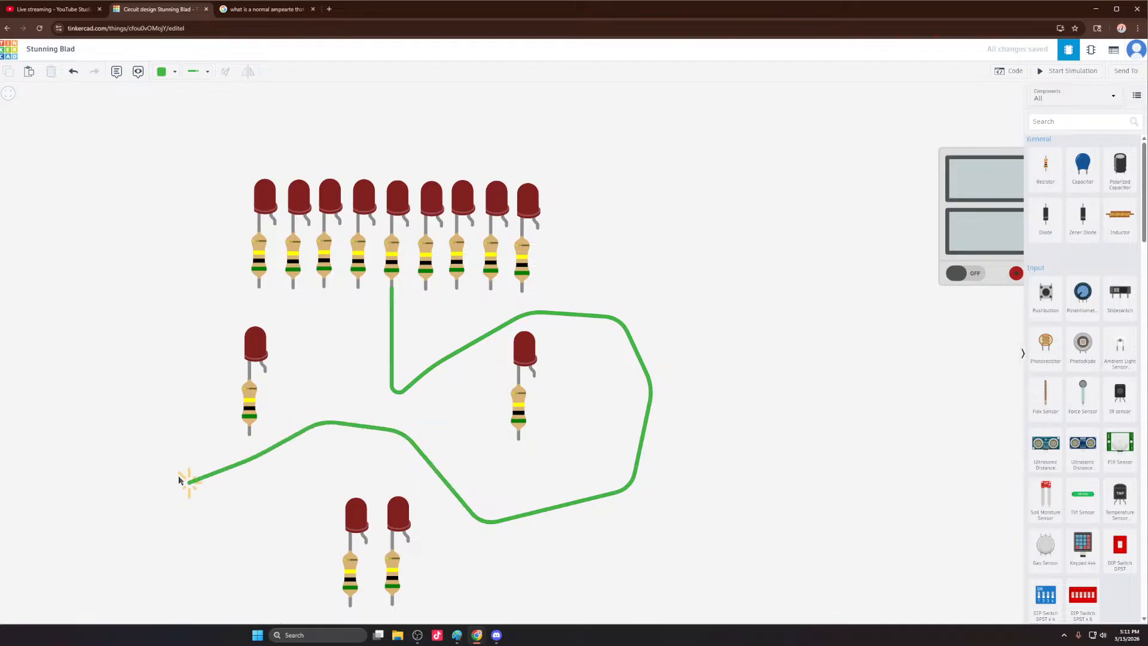
left_click(165, 465)
left_click(138, 356)
left_click(149, 282)
key("Escape")
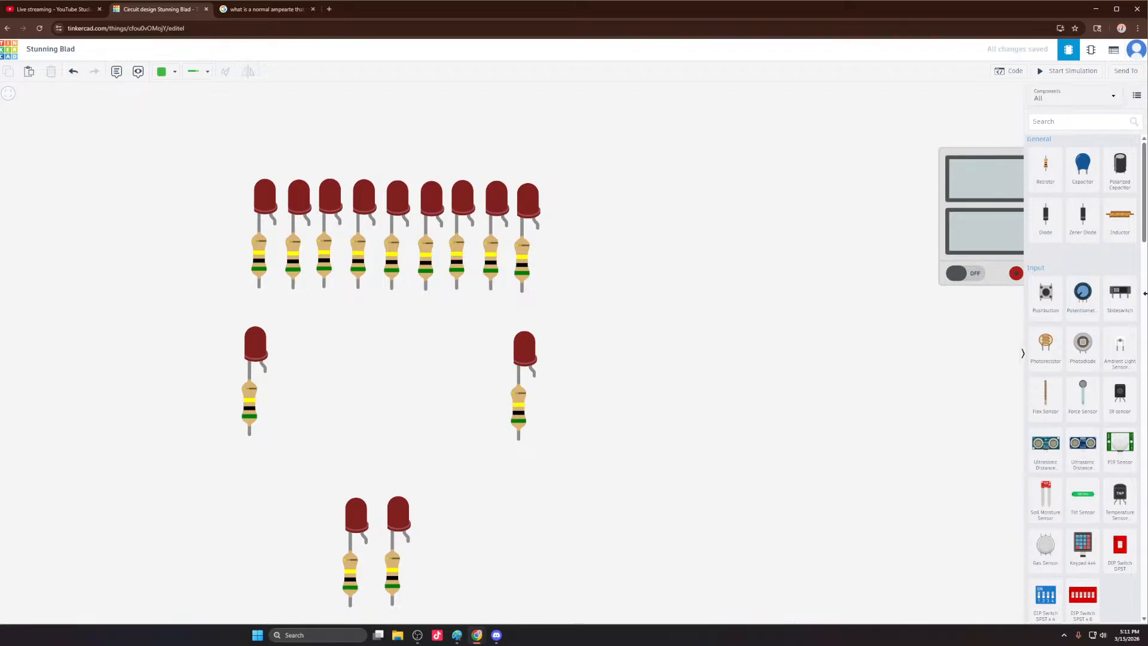
Step: Place one 8-port I2C expander (PCF8574) above the open area beside the nine-LED row, and delete the extra copy
scroll(1065, 430, "down", 2)
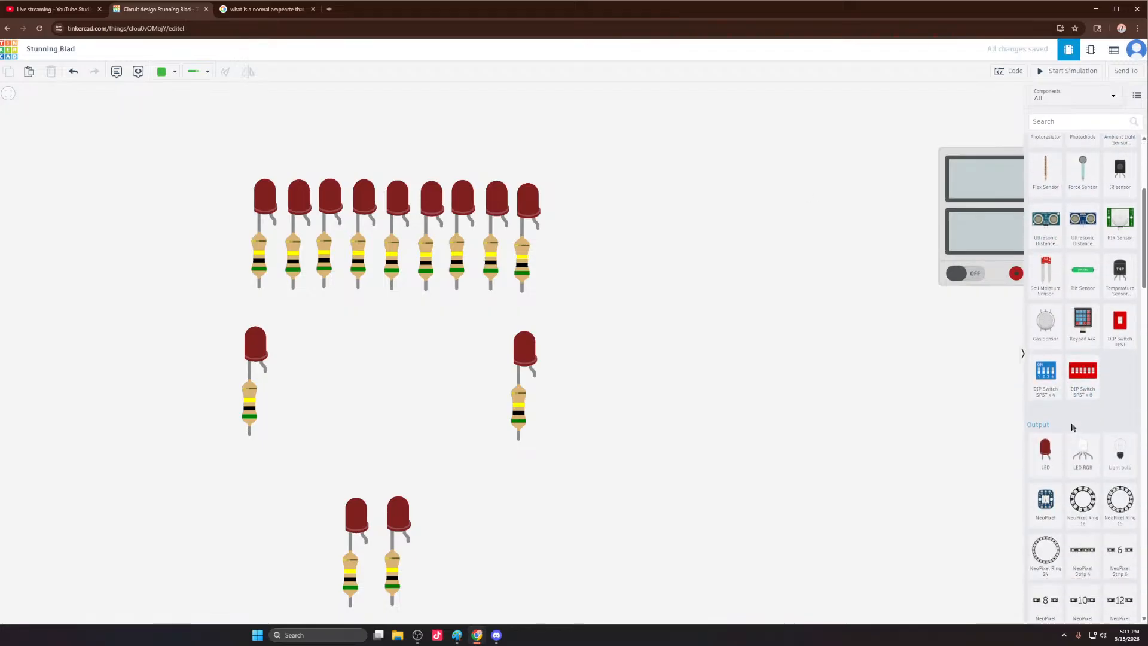
scroll(1076, 437, "down", 5)
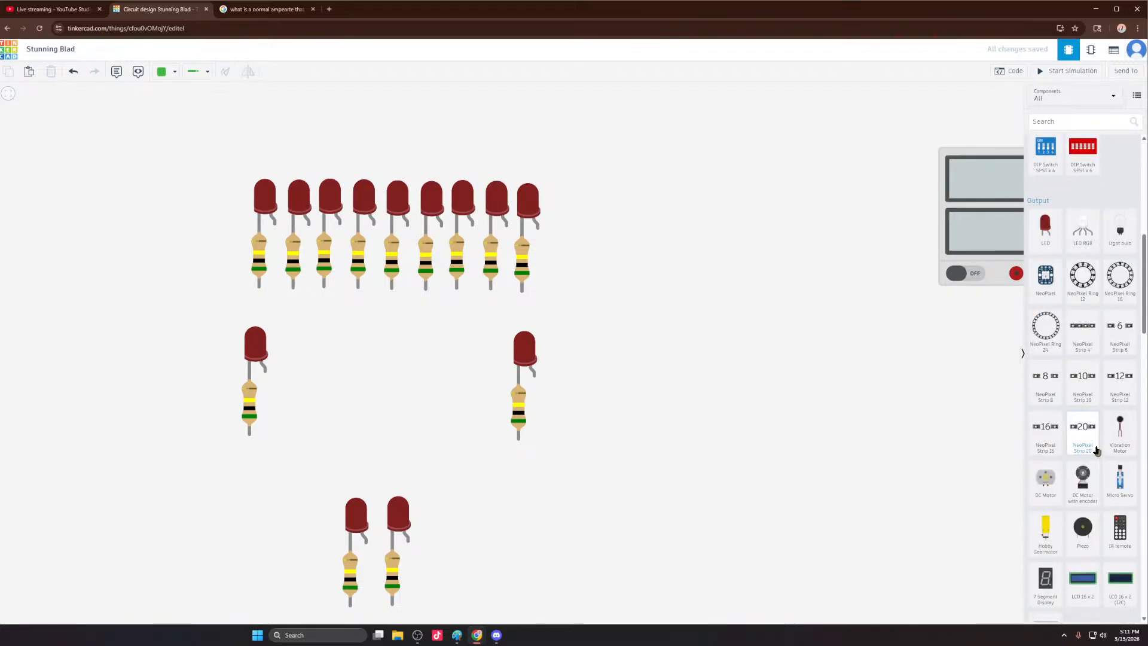
scroll(1092, 448, "down", 5)
scroll(1092, 448, "down", 5)
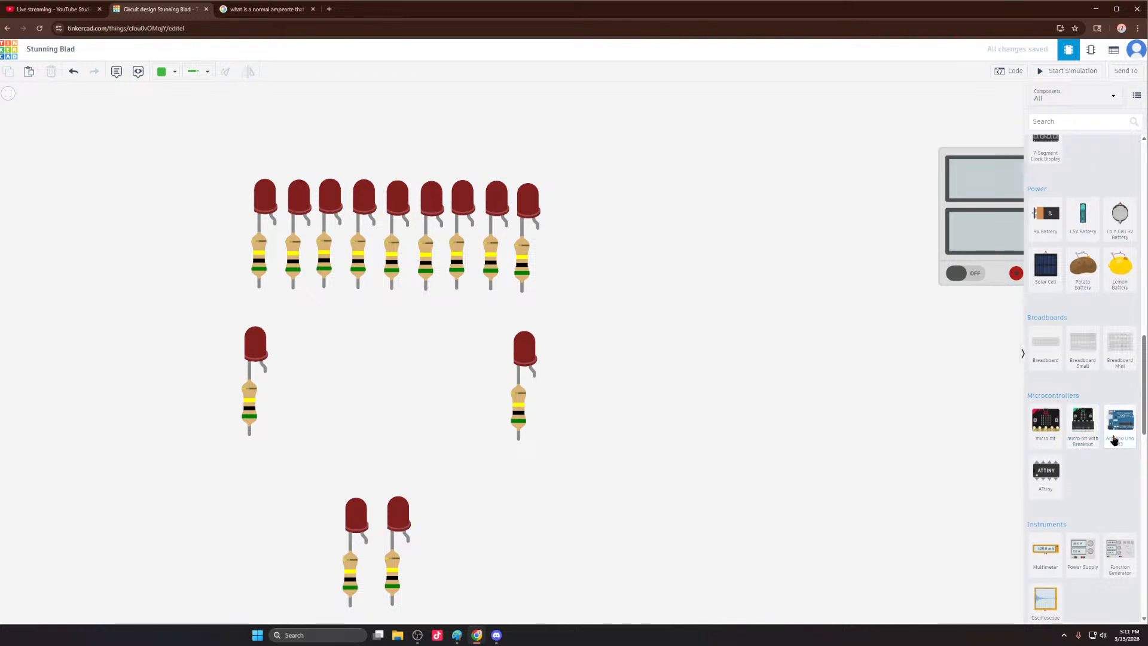
scroll(1094, 446, "down", 1)
scroll(1088, 442, "down", 2)
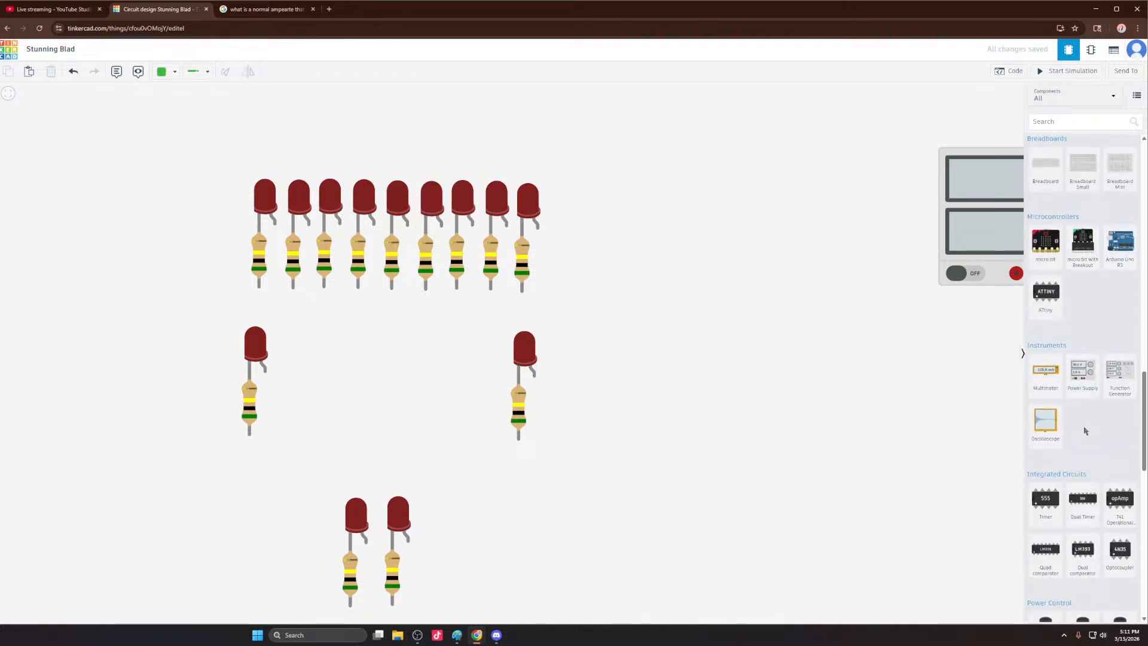
scroll(1084, 430, "down", 2)
scroll(1078, 430, "down", 2)
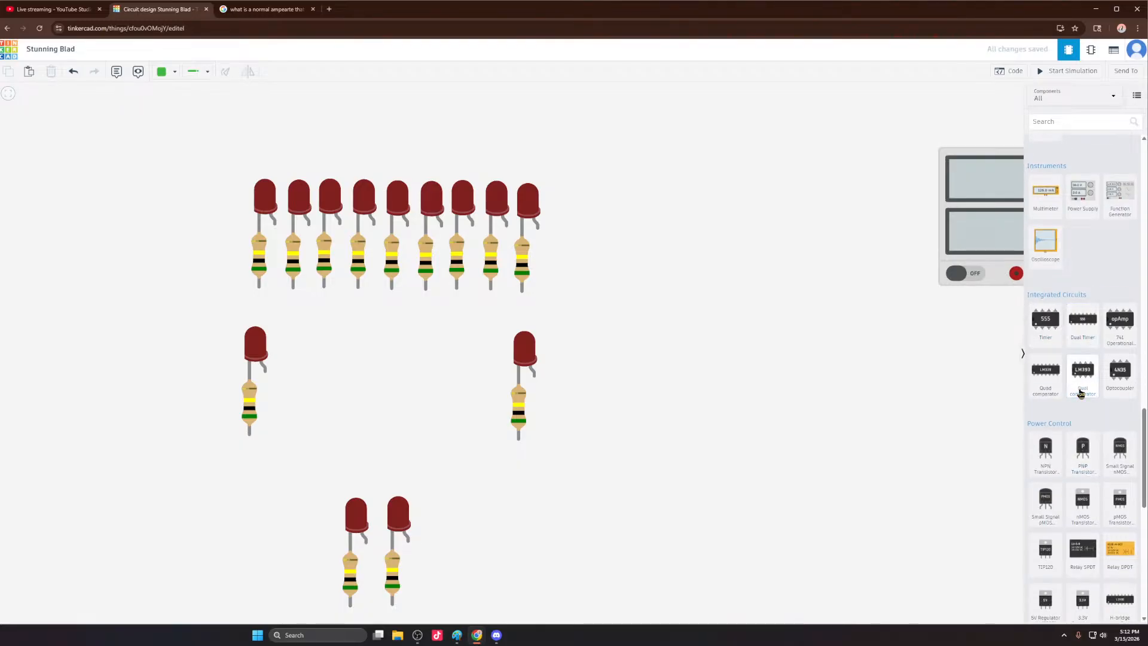
scroll(1083, 385, "down", 2)
scroll(1088, 407, "down", 3)
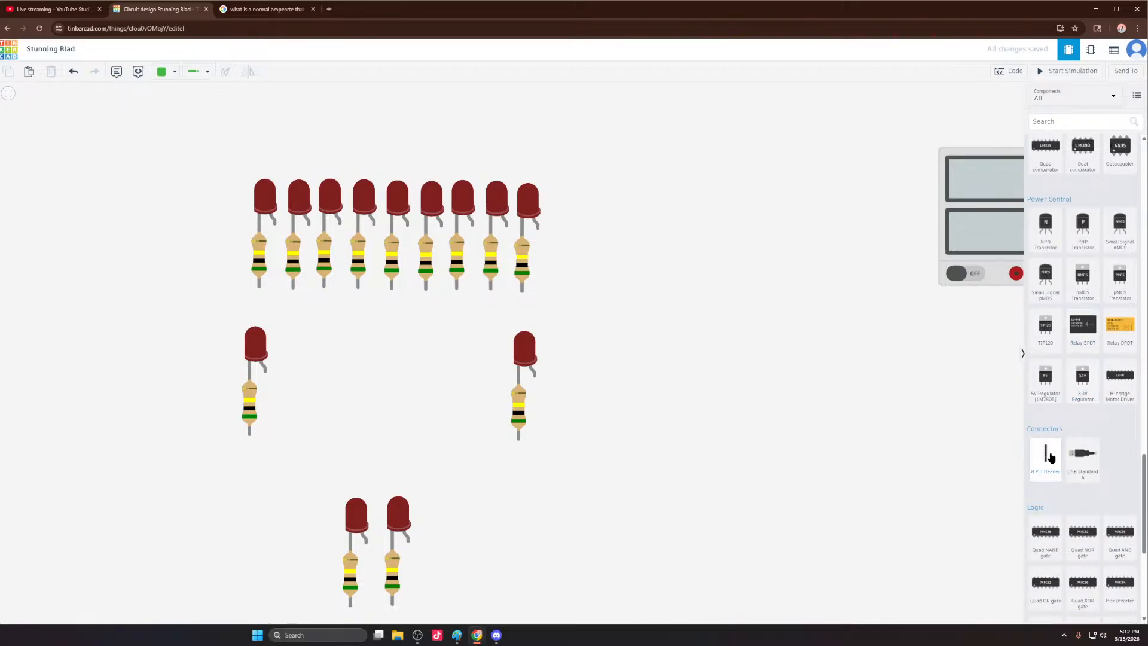
scroll(1057, 457, "down", 3)
scroll(1058, 454, "down", 2)
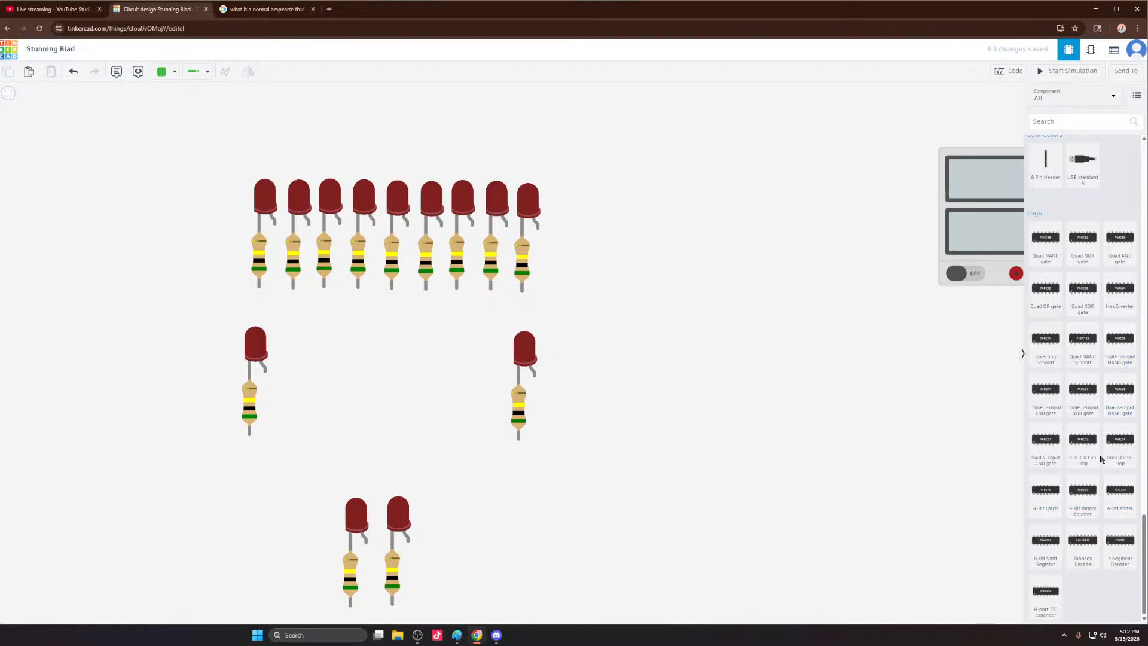
left_click_drag(1052, 596, 663, 151)
key("ctrl+v")
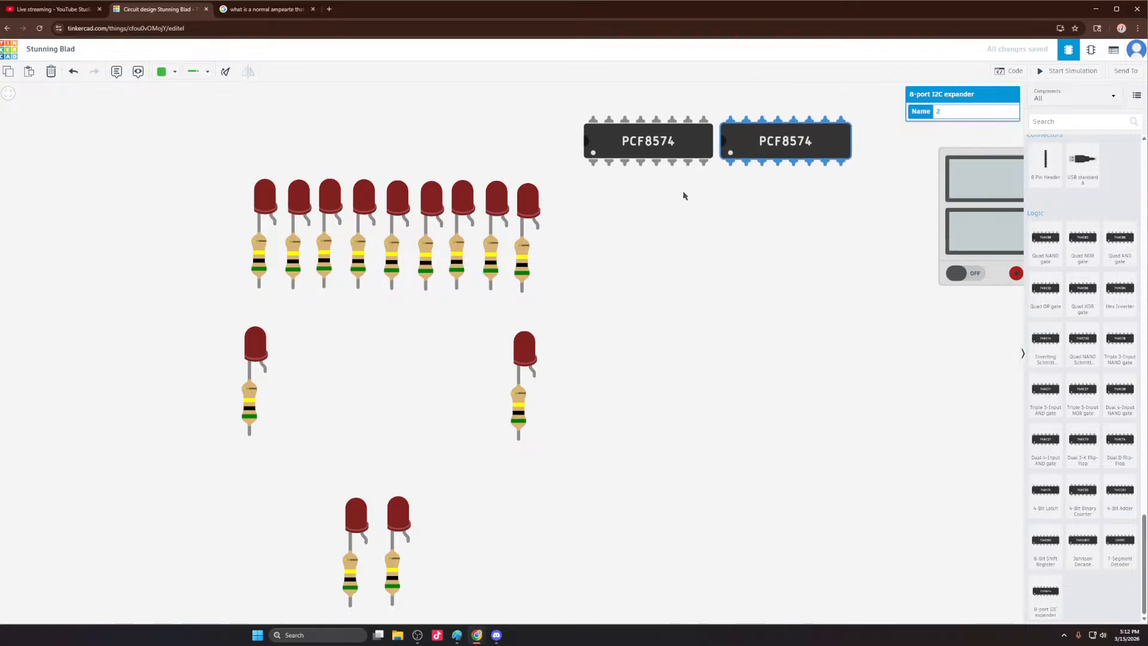
key("Delete")
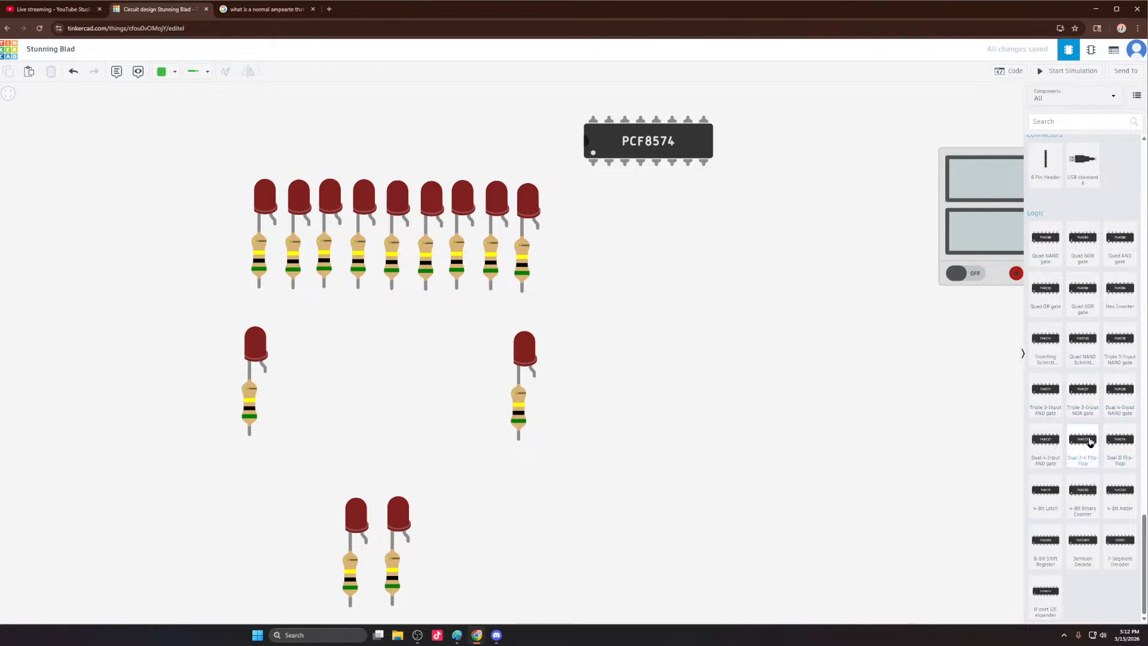
Step: Try out an H-bridge Motor Driver below the I2C expander, then remove it from the circuit
scroll(1058, 456, "up", 2)
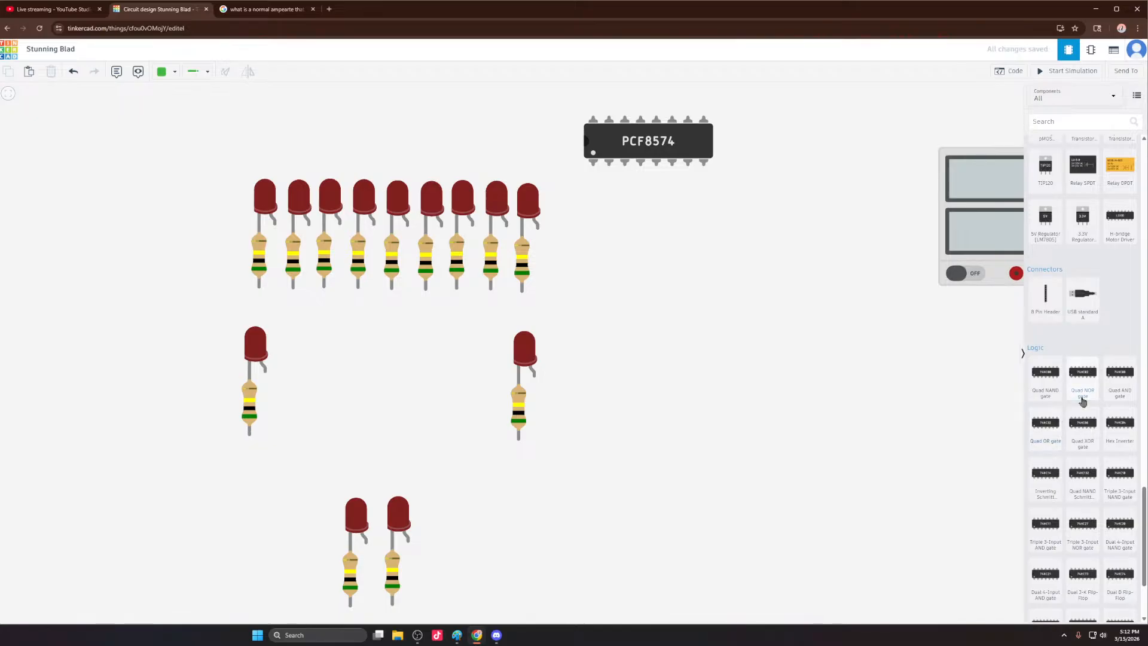
scroll(1077, 419, "up", 2)
scroll(1112, 376, "down", 3)
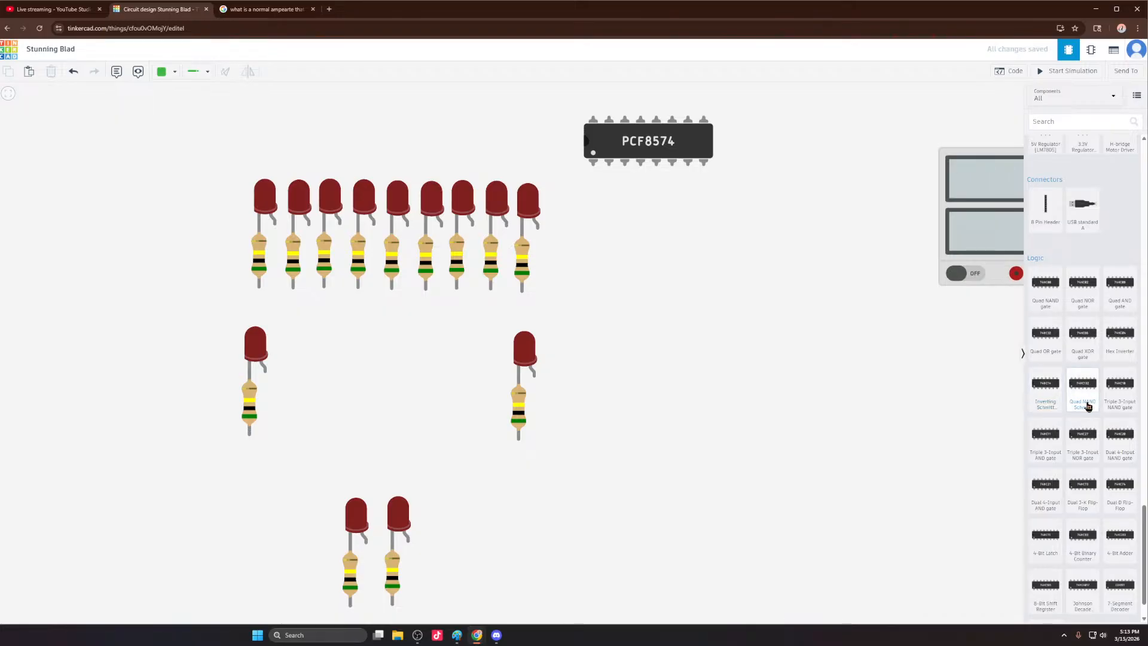
scroll(1085, 407, "up", 6)
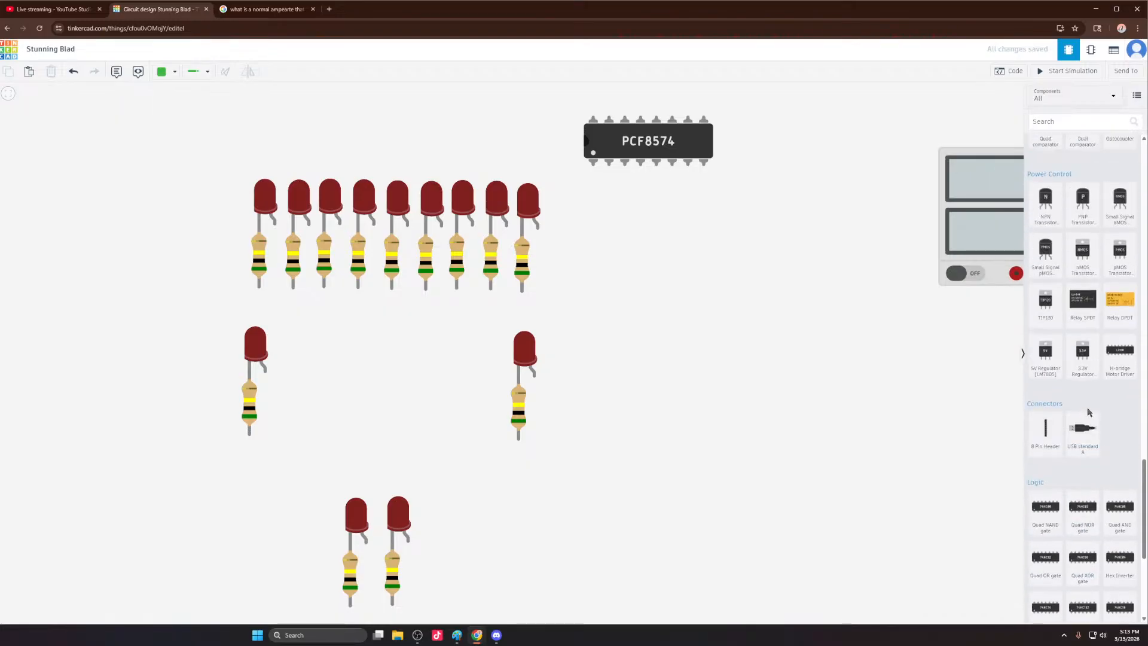
scroll(1071, 385, "up", 1)
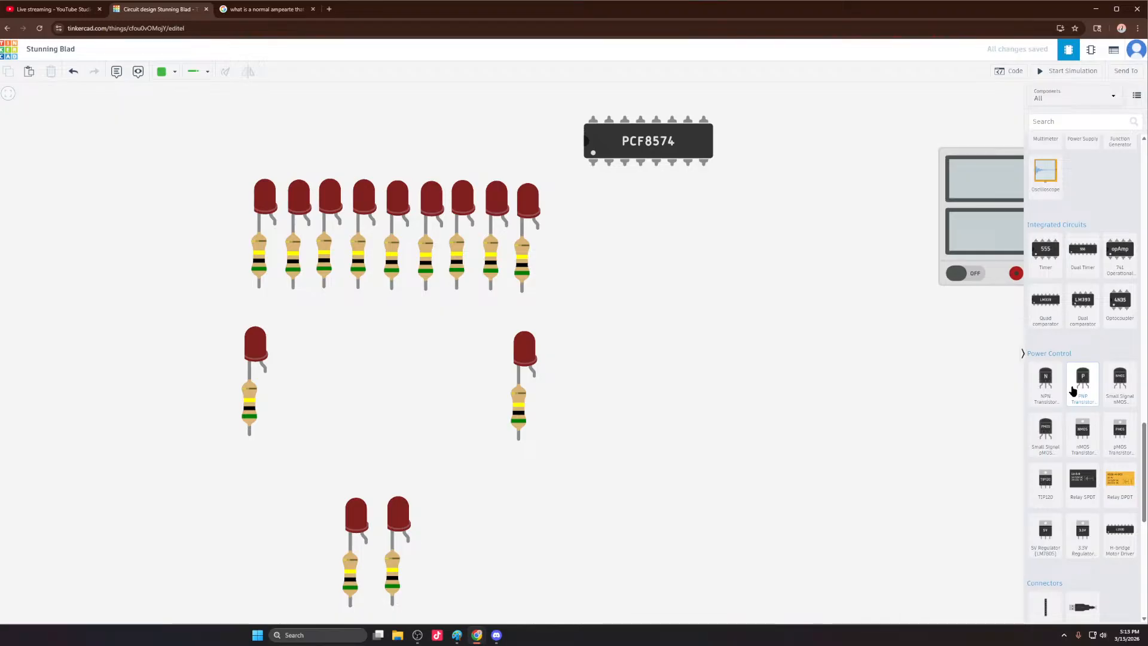
scroll(1070, 397, "down", 3)
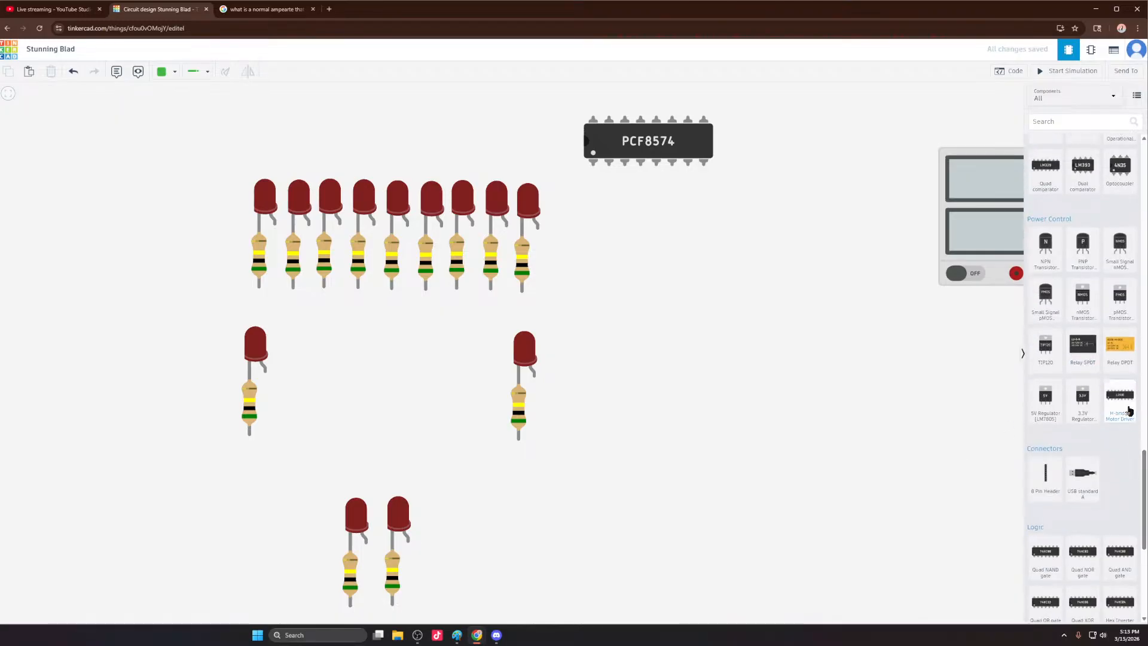
left_click_drag(1128, 409, 777, 381)
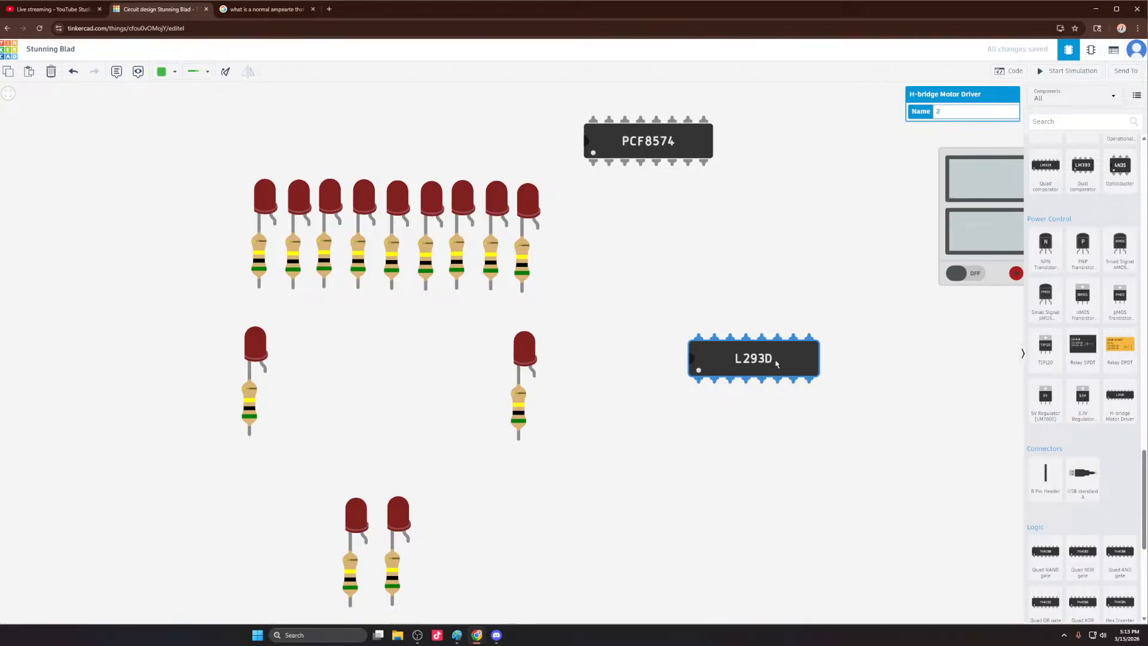
key("Delete")
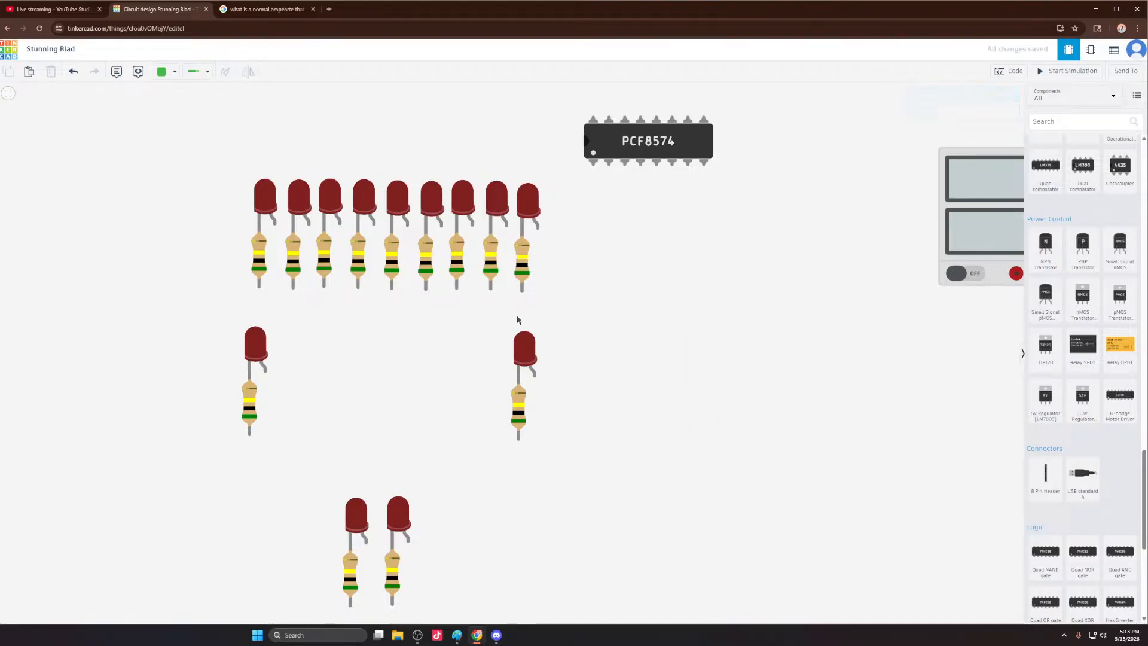
Step: Move all the LED-resistor rows as a group up and left of the I2C expander, and move the multimeter right of the nine-LED row
scroll(461, 320, "down", 2)
scroll(318, 247, "down", 2)
left_click_drag(280, 215, 510, 472)
scroll(495, 401, "down", 3)
left_click_drag(448, 328, 268, 173)
left_click_drag(374, 268, 399, 138)
scroll(415, 335, "up", 2)
scroll(445, 375, "down", 3)
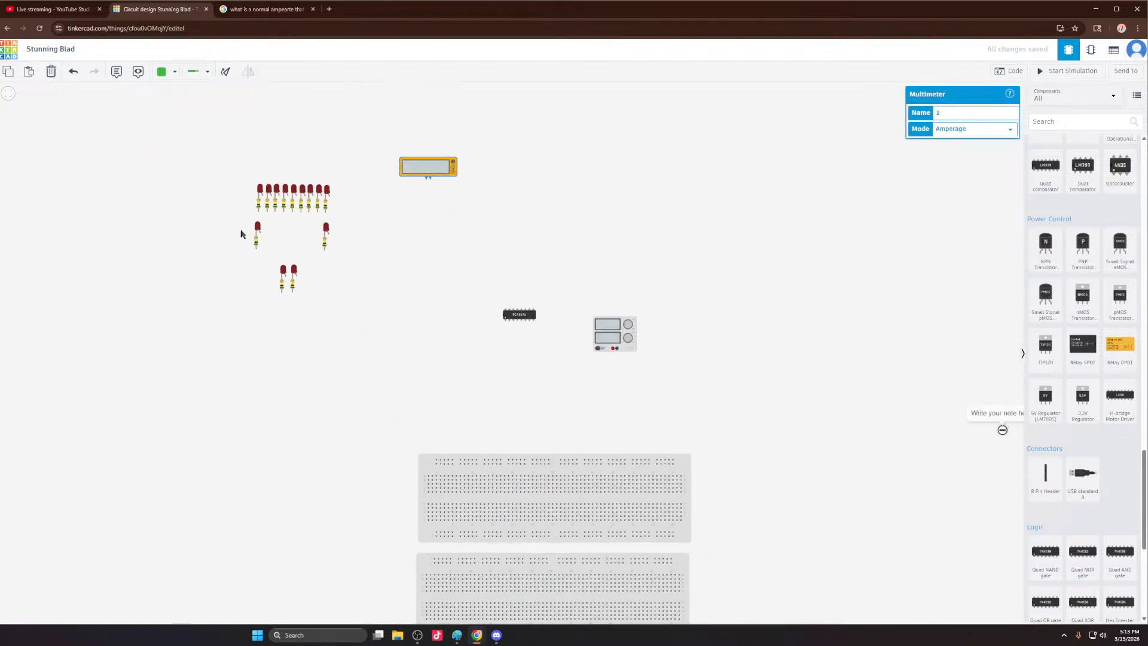
scroll(223, 187, "up", 4)
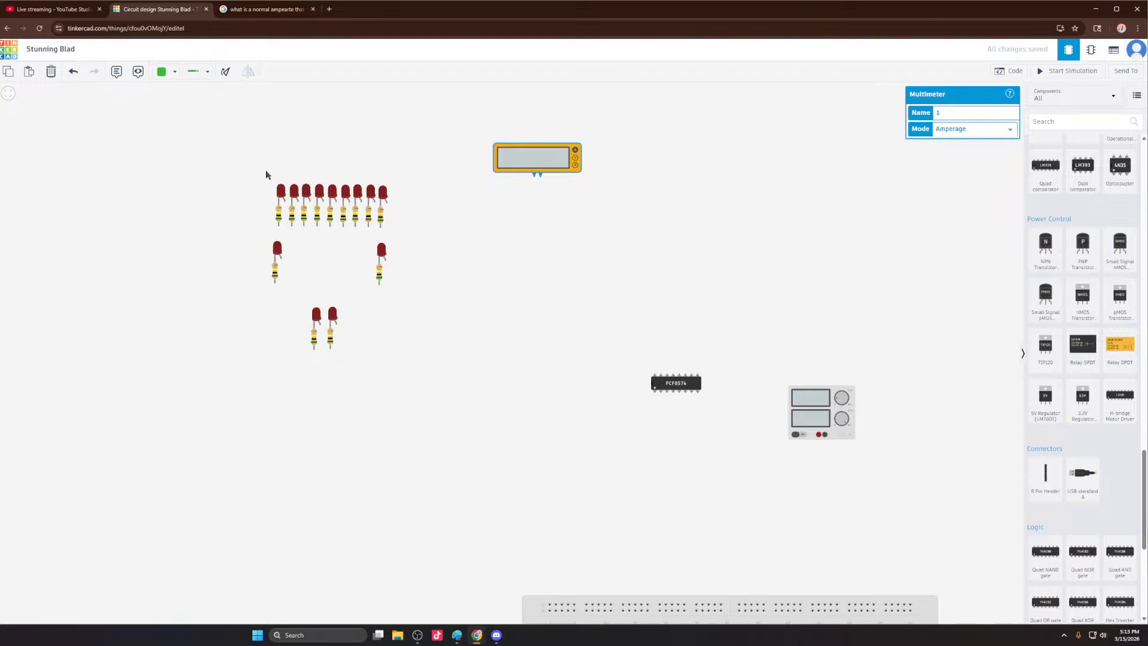
scroll(1089, 302, "up", 5)
left_click_drag(713, 277, 708, 275)
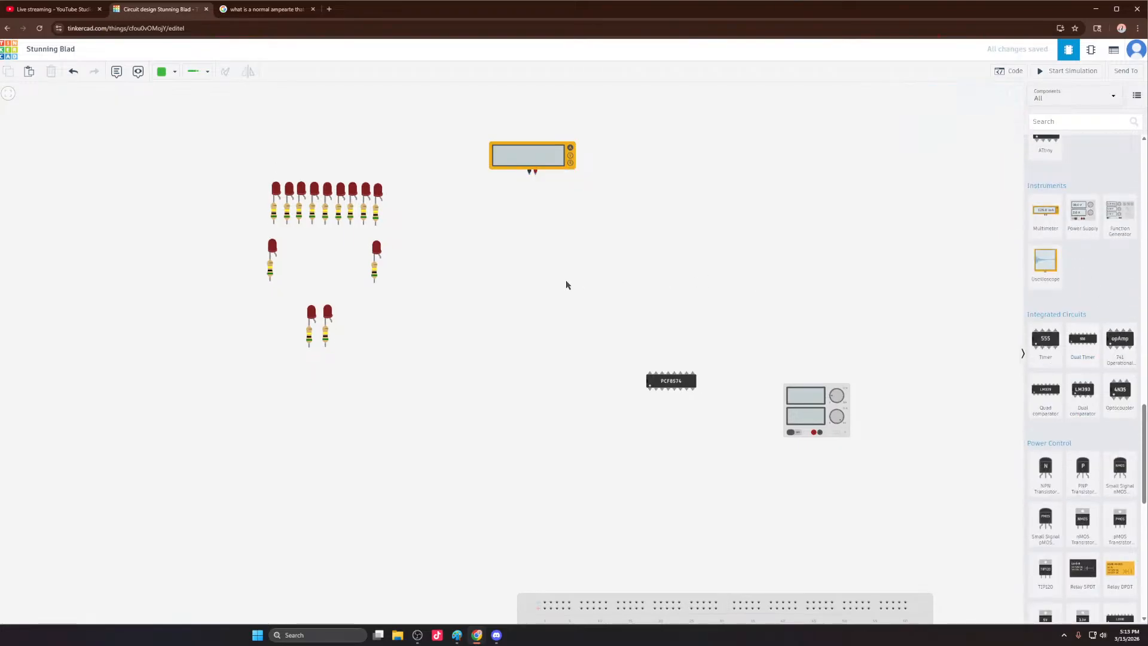
Step: Add a note reading "1 - 9" above the nine-LED row
left_click(116, 71)
left_click(316, 170)
left_click(323, 172)
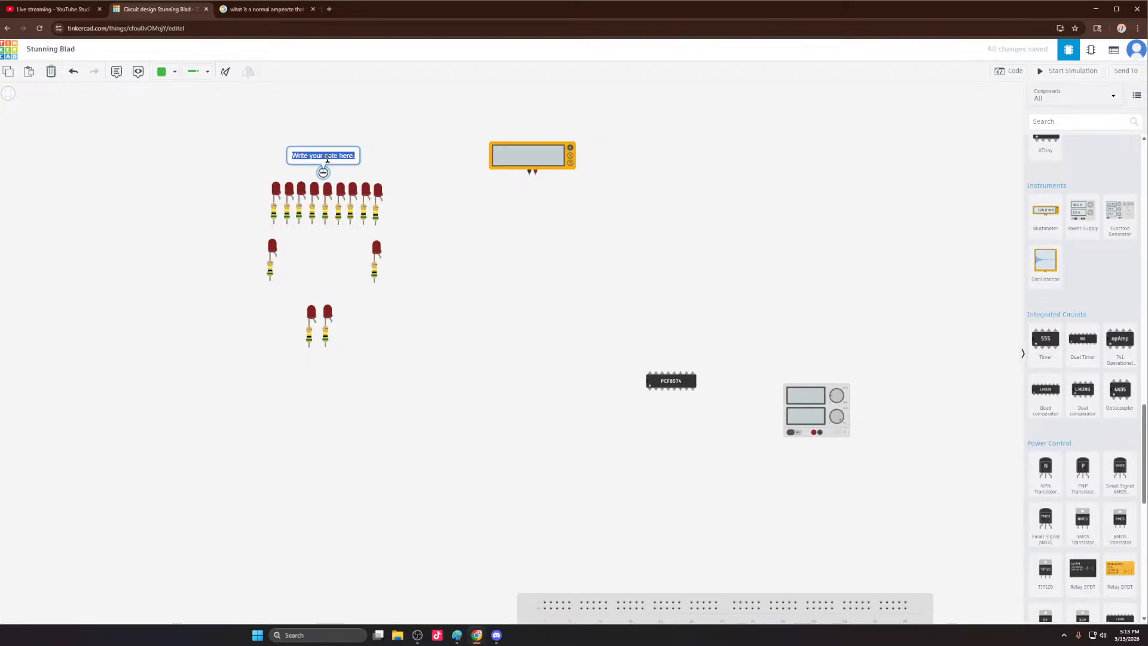
type("1 - 9")
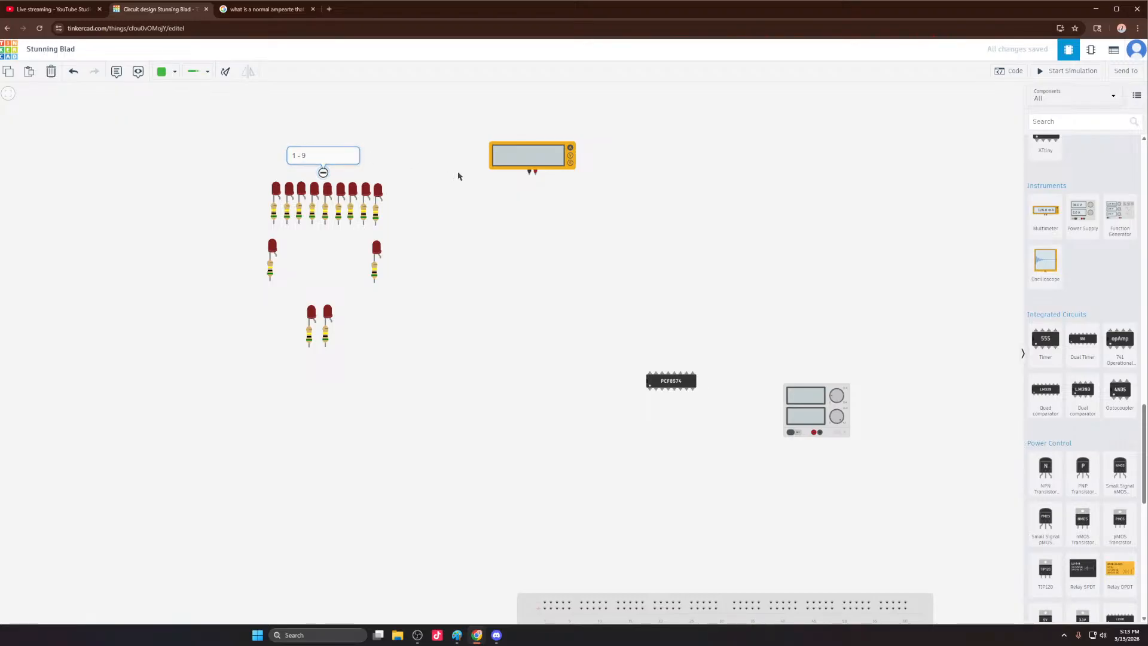
left_click(417, 222)
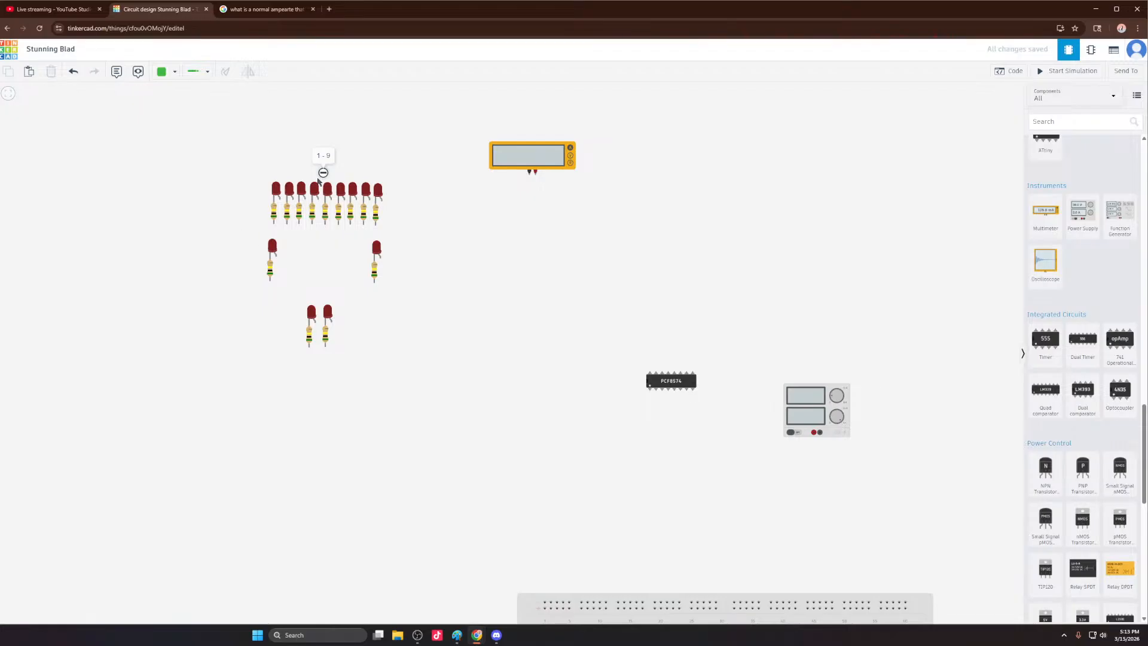
Step: Add a note reading "10" beside the second row's left LED and one reading "20" beside its right LED
left_click(117, 71)
left_click(241, 246)
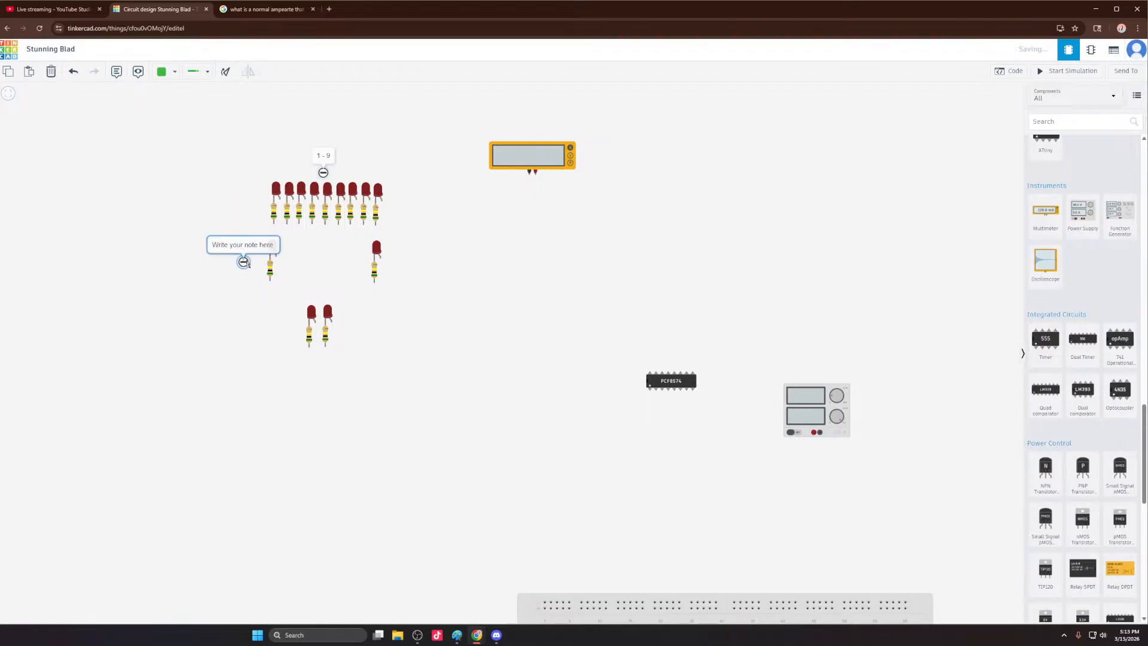
type("10")
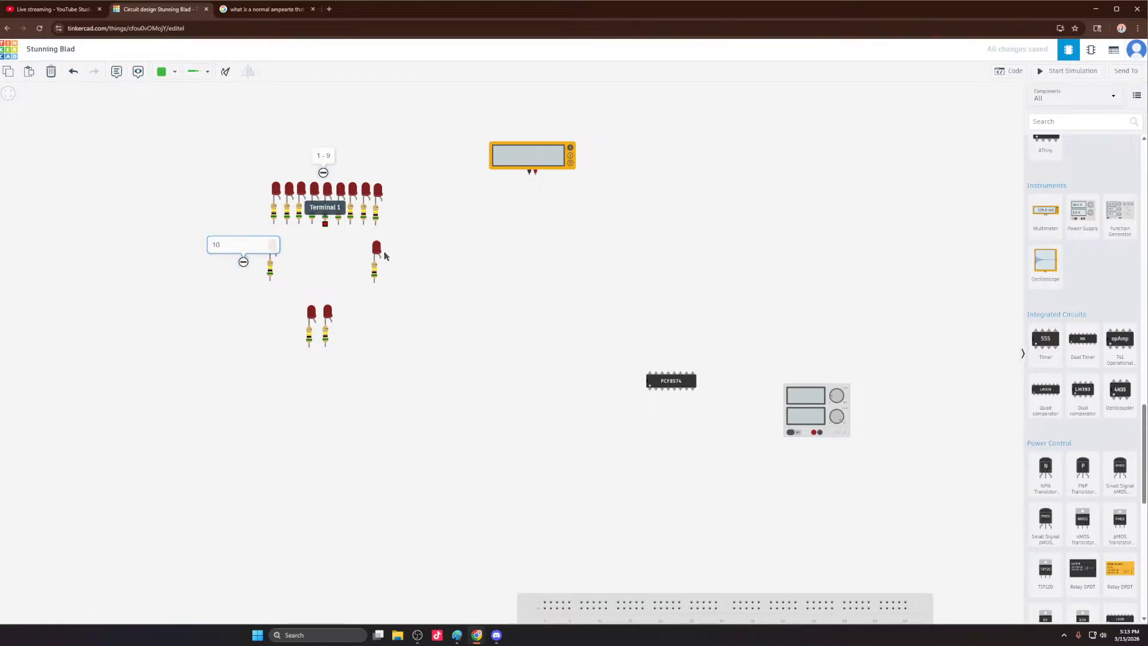
left_click(120, 95)
left_click(117, 71)
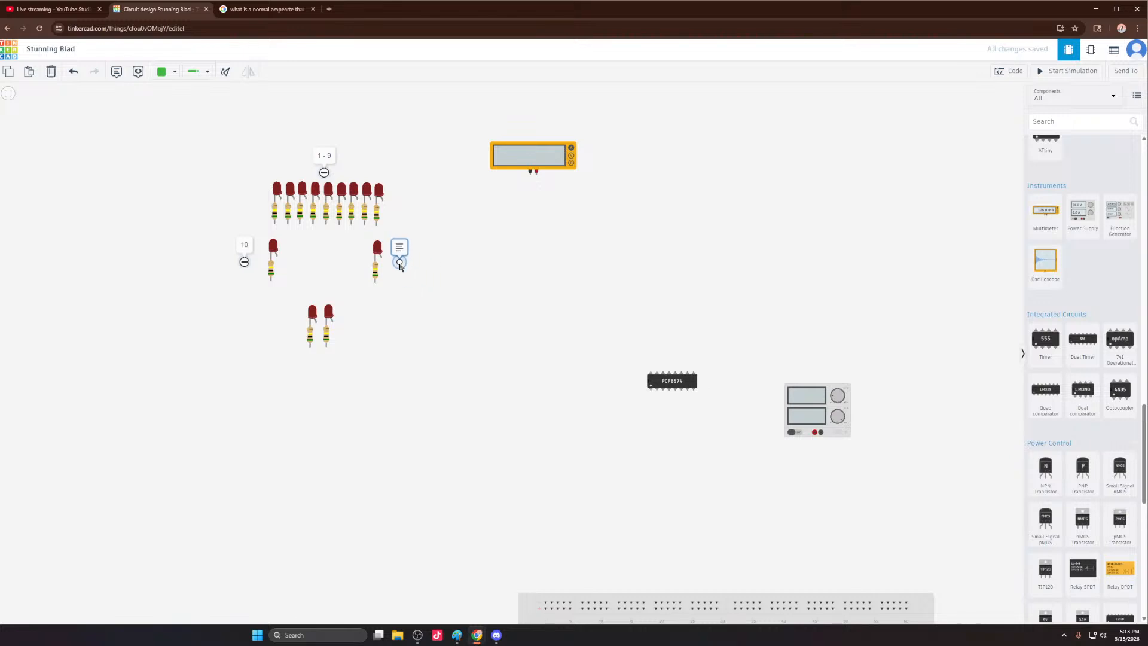
left_click(402, 252)
type("20")
left_click(462, 283)
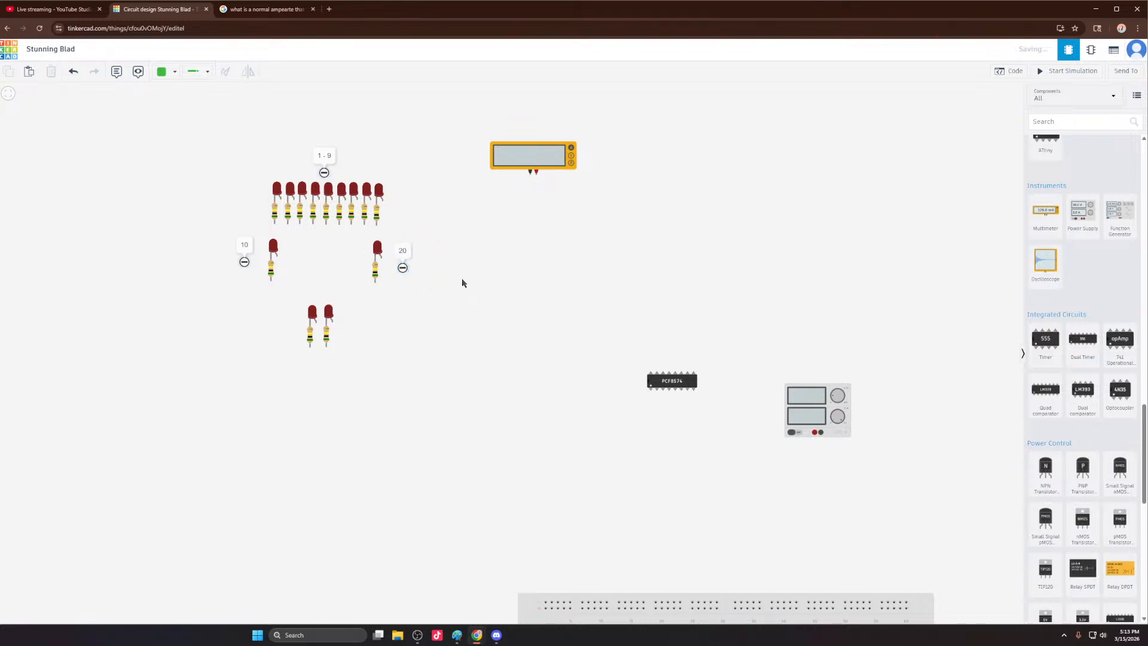
Step: Add a note reading "game over" above the two LEDs in the lowest row
left_click(116, 71)
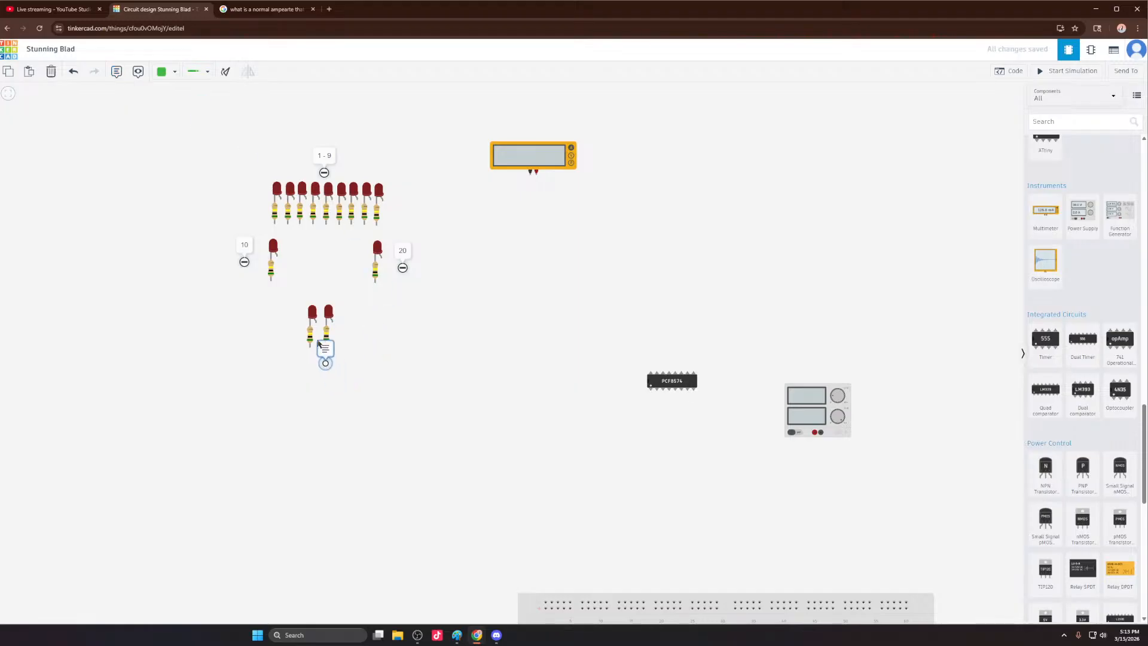
left_click(323, 288)
double_click(323, 284)
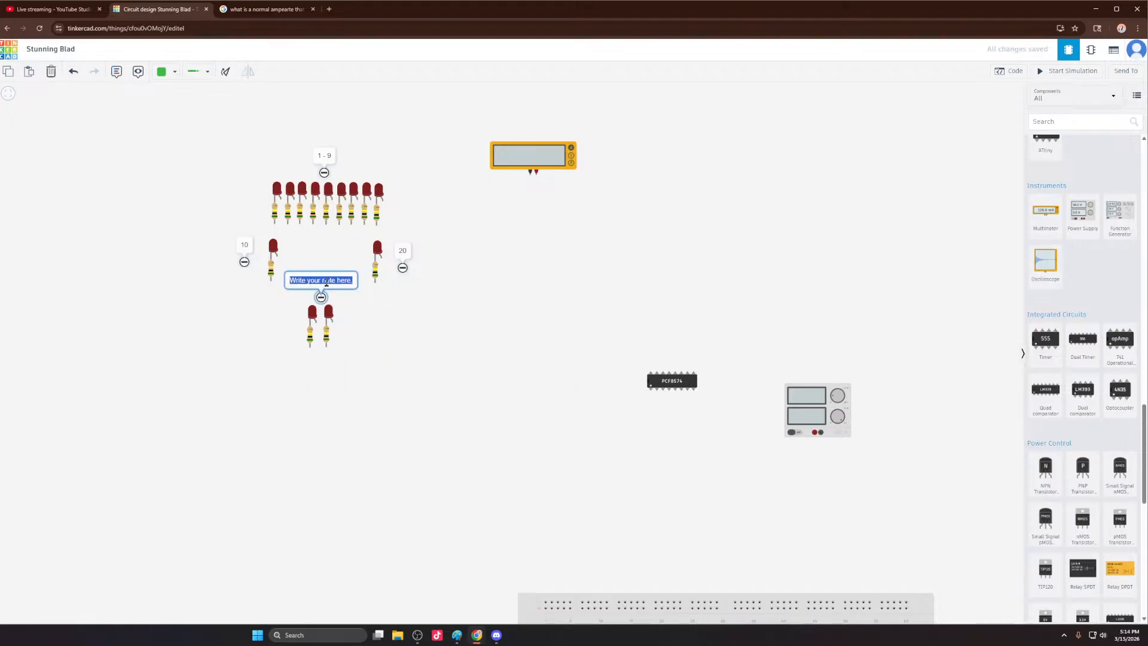
type("ga,me over")
left_click(521, 395)
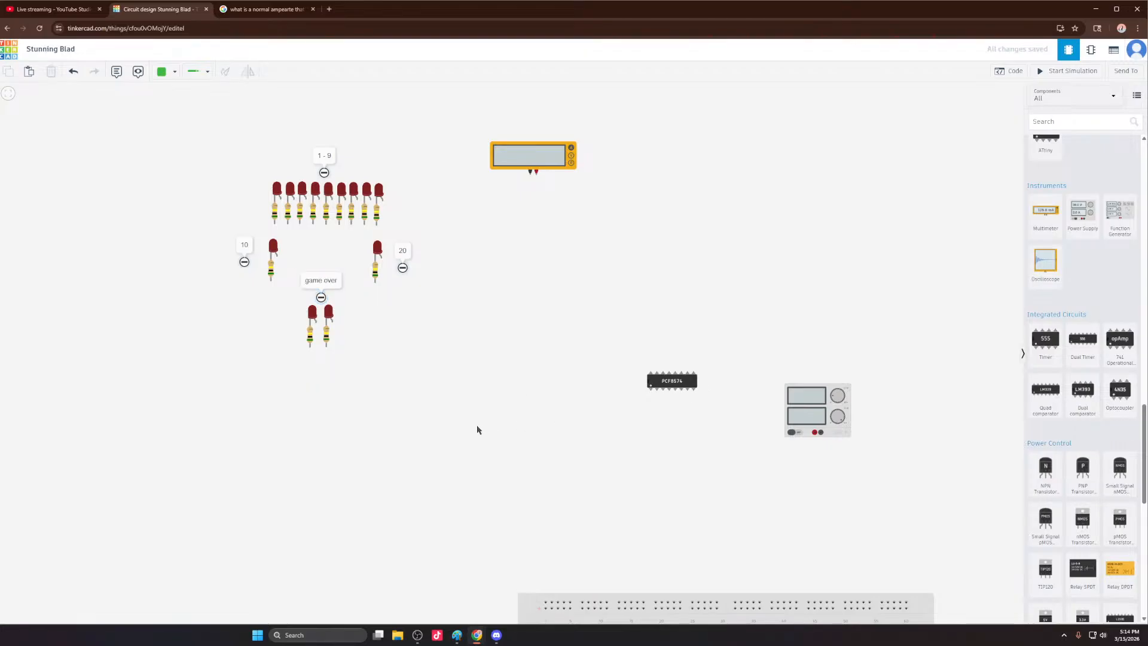
key("alt+Tab")
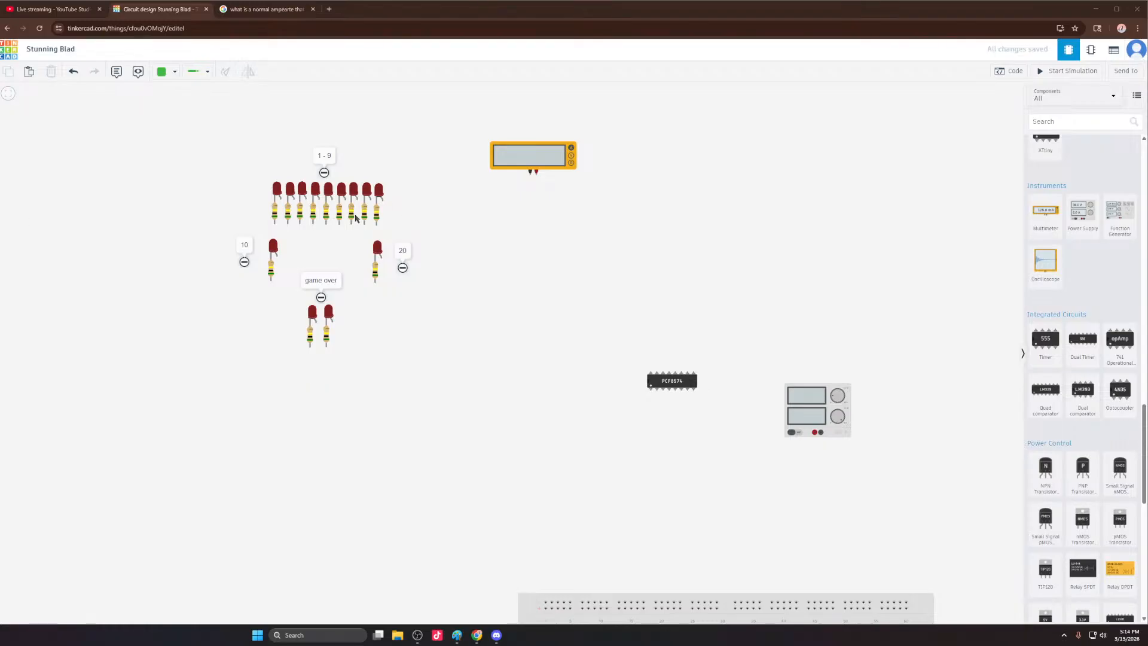
Step: Wire together the lower ends of the first four resistors in the nine-LED row, deleting the misplaced wire
scroll(338, 242, "up", 3)
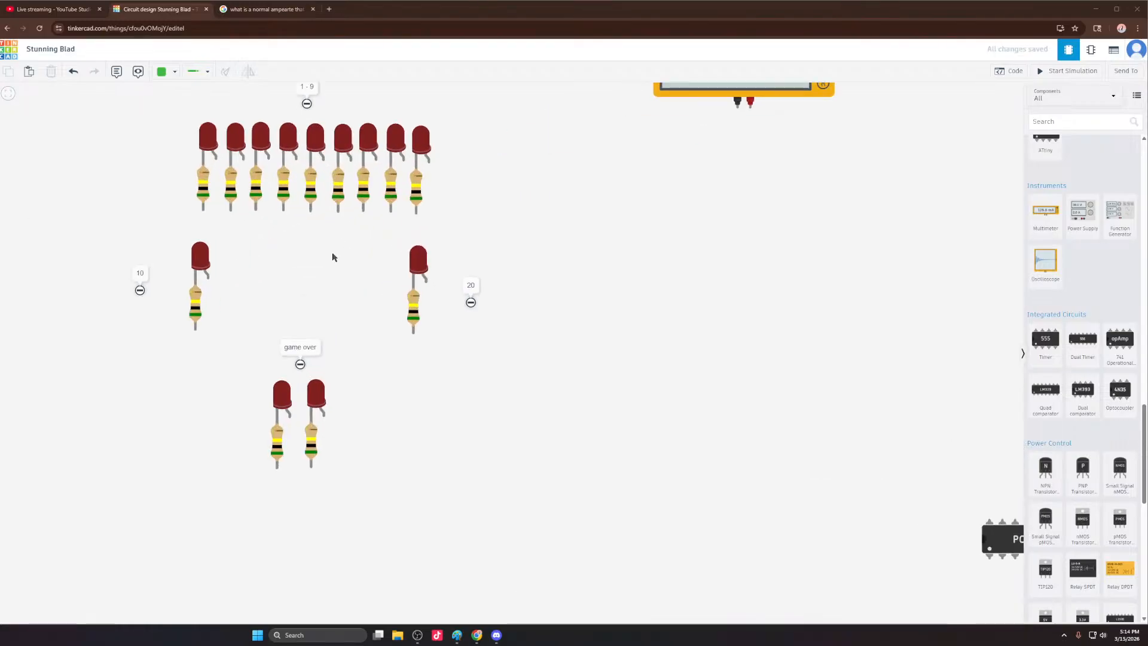
left_click(203, 209)
left_click(233, 210)
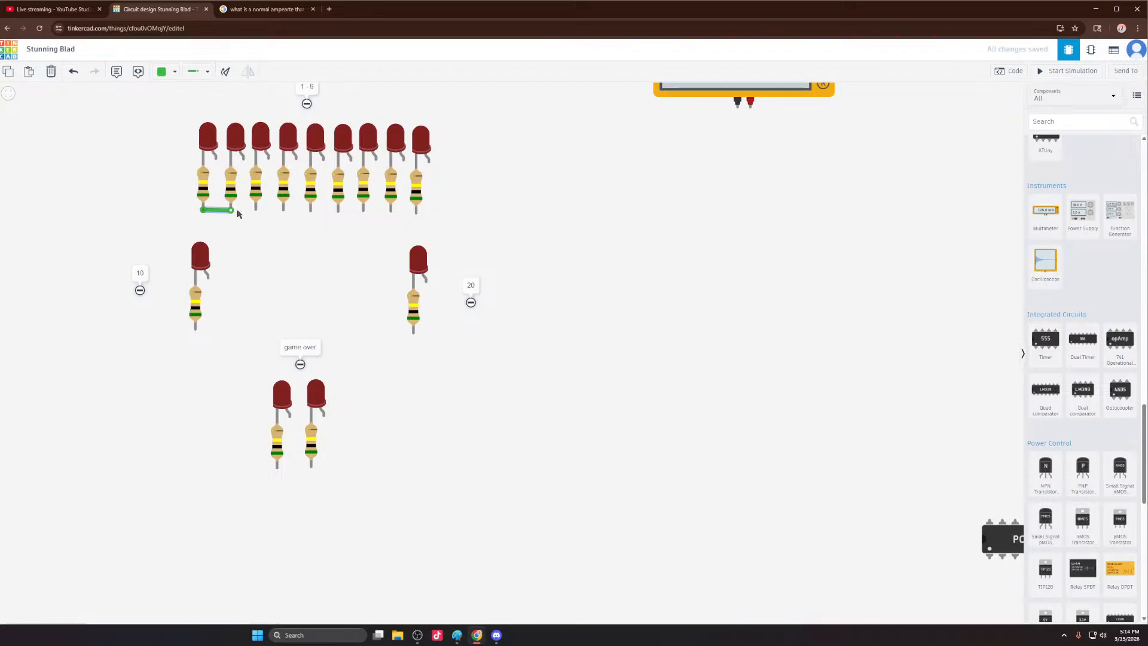
left_click(232, 210)
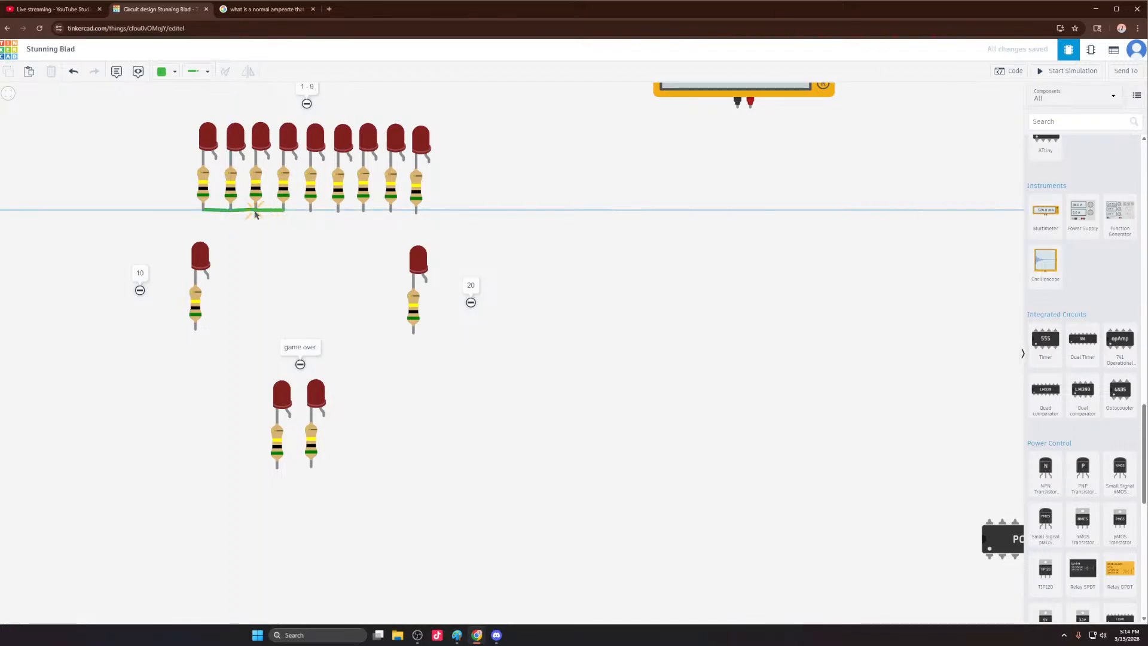
left_click(309, 211)
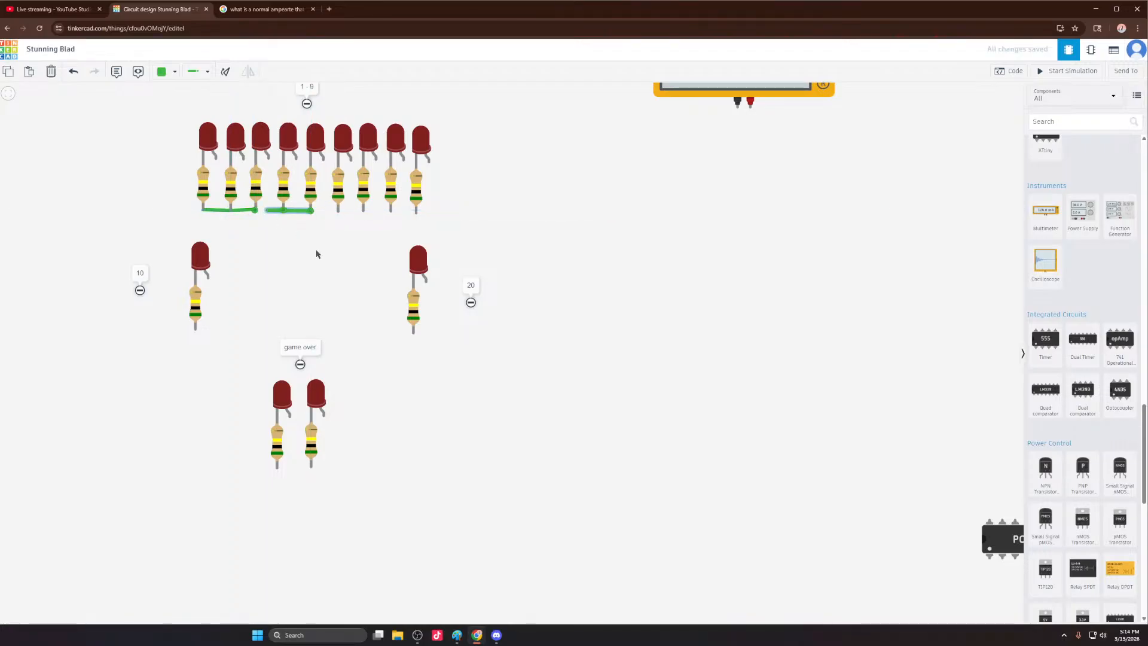
key("Delete")
left_click(283, 211)
left_click(256, 210)
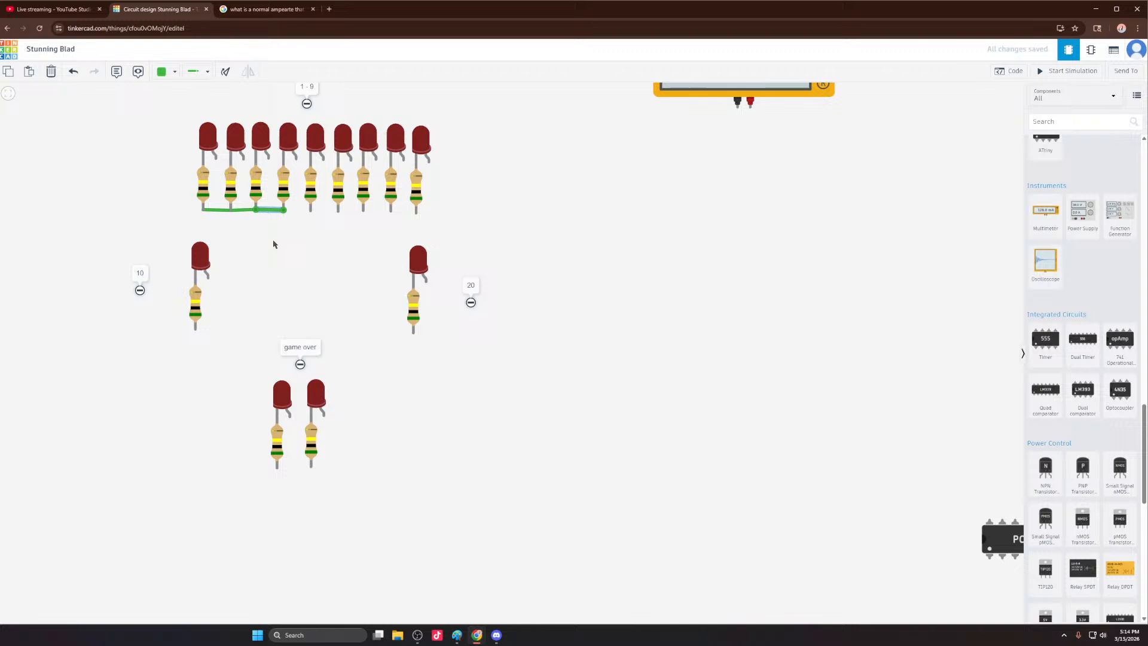
Step: Continue the chain of wires along the lower ends of the fourth through ninth resistors in the nine-LED row
left_click(311, 211)
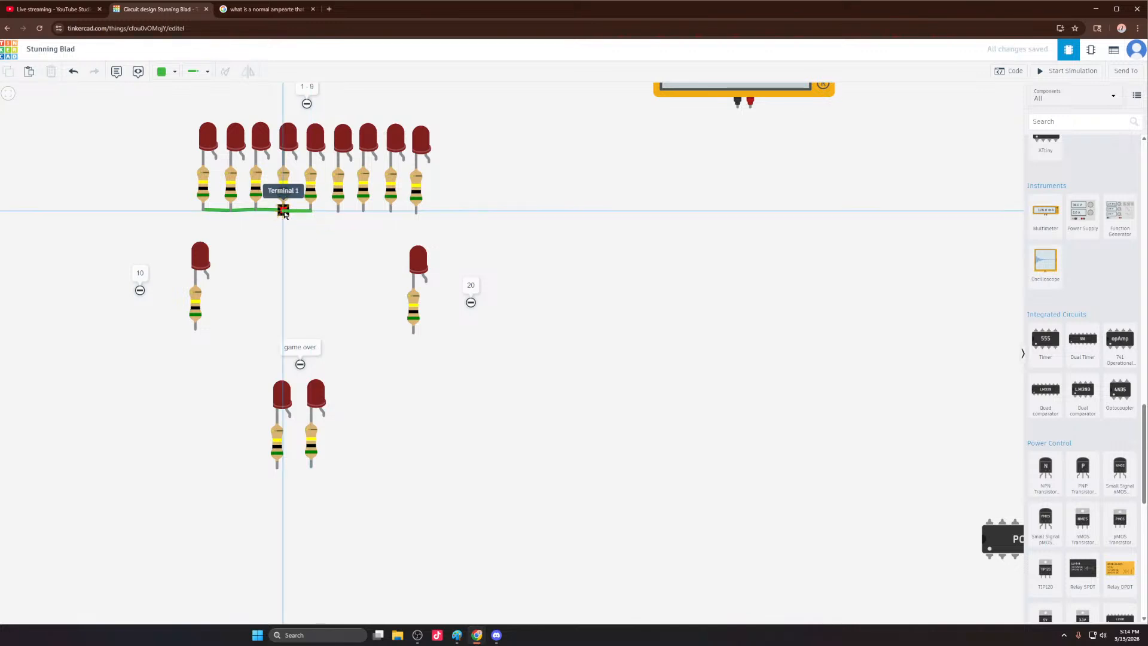
left_click(283, 211)
left_click(338, 211)
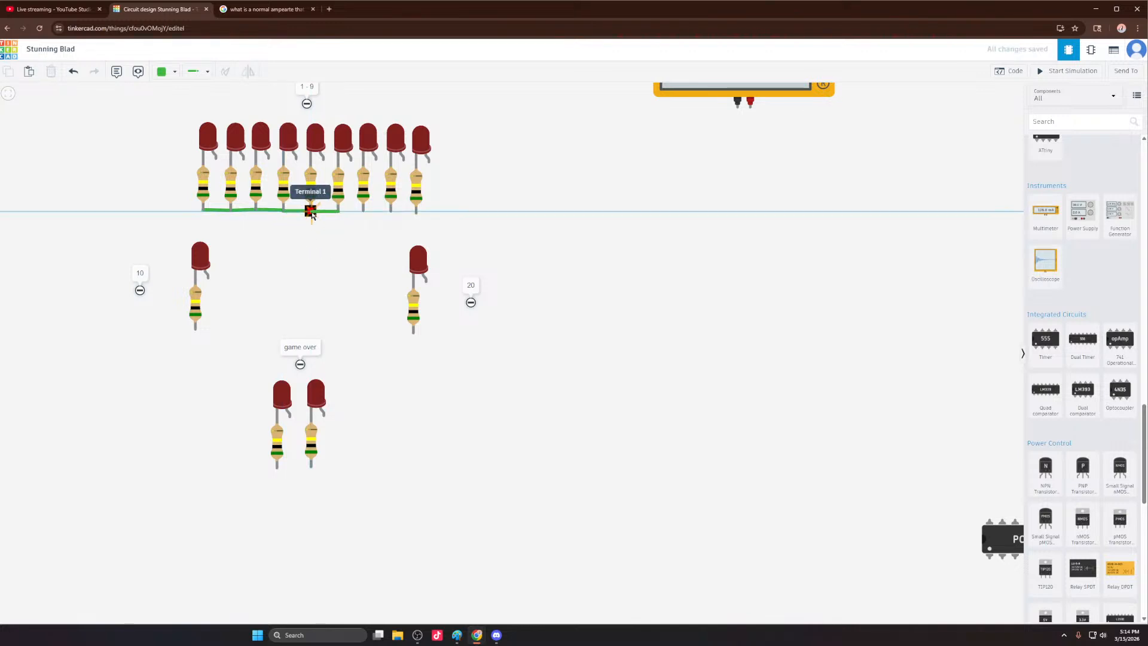
left_click(310, 210)
left_click(362, 211)
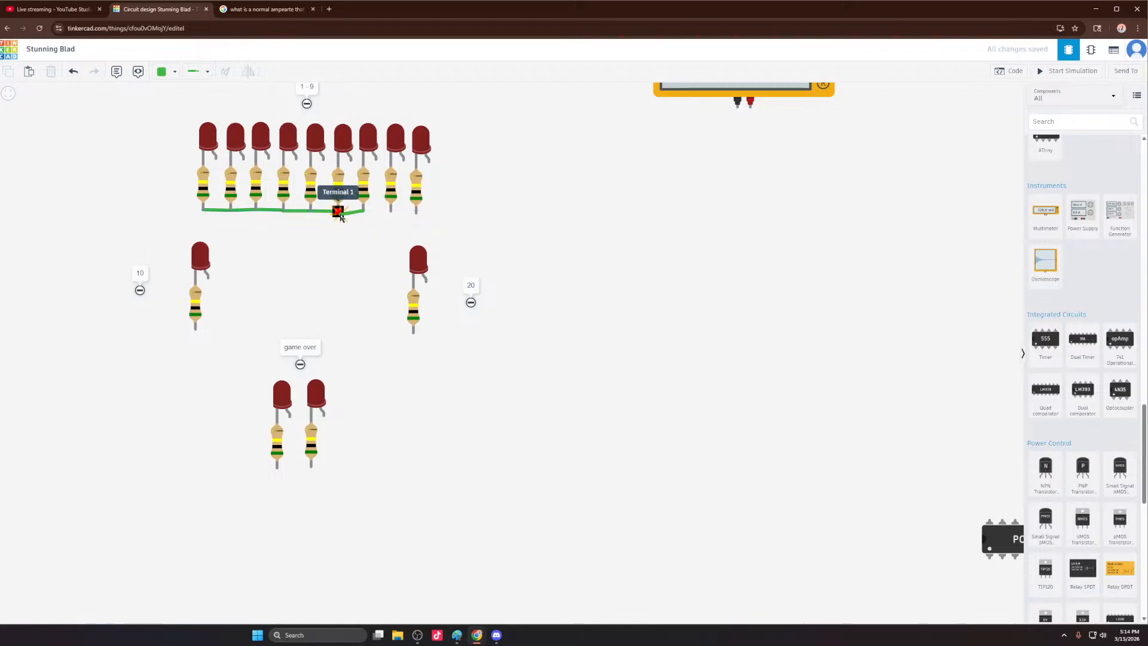
left_click(338, 210)
left_click(391, 211)
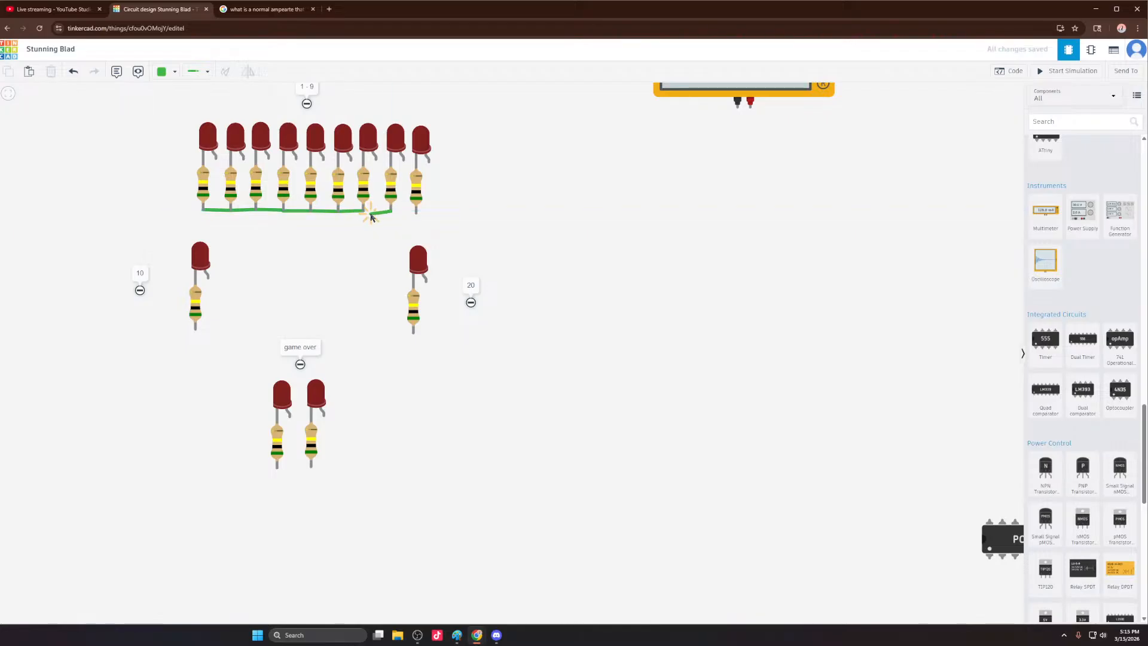
left_click(363, 210)
left_click(417, 211)
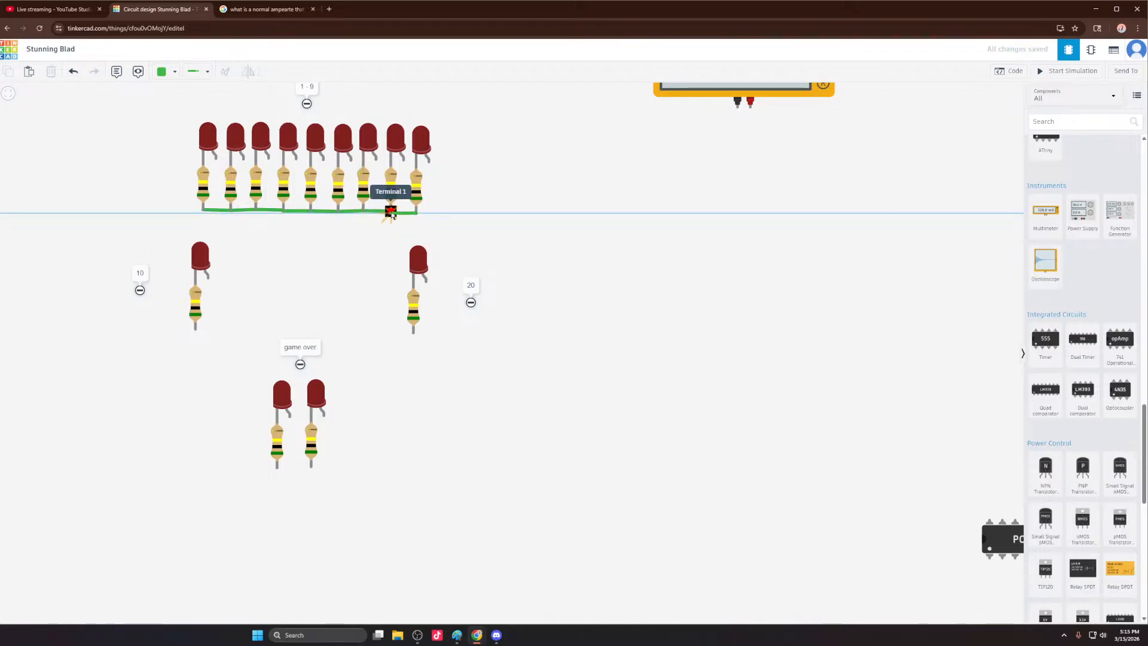
left_click(391, 211)
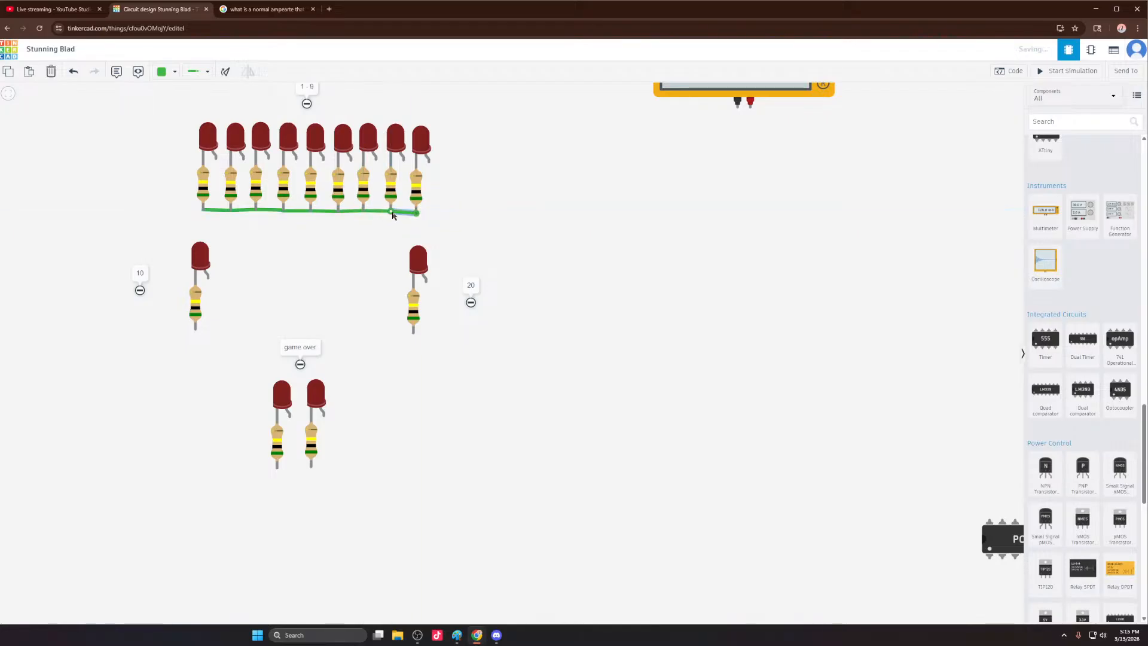
left_click(413, 334)
left_click(337, 212)
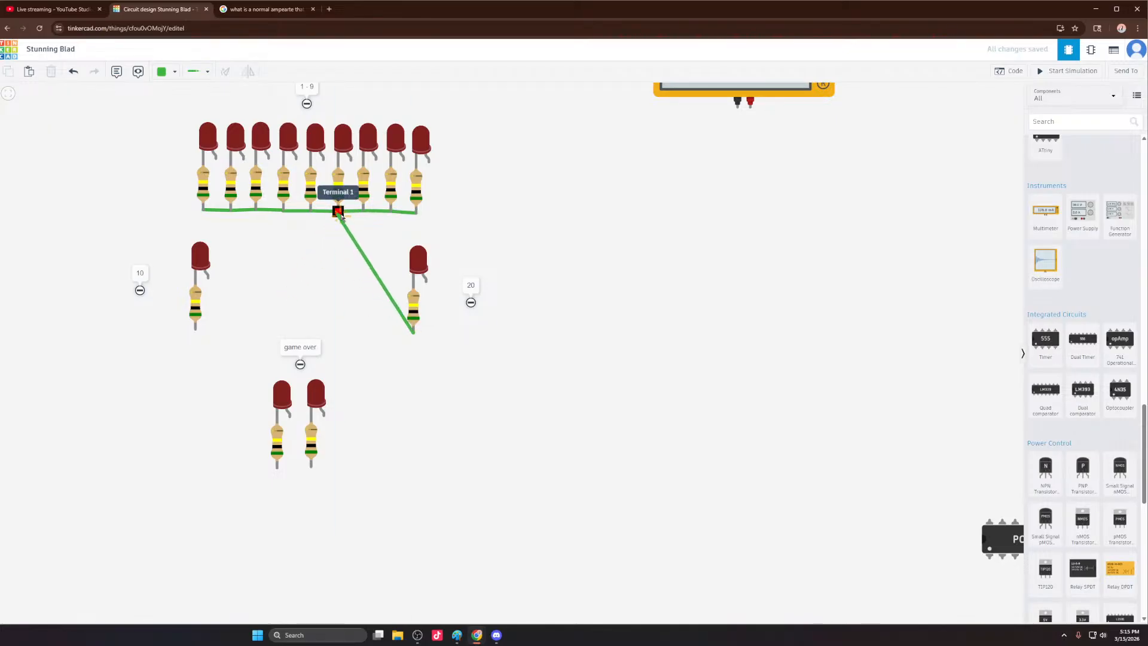
key("Escape")
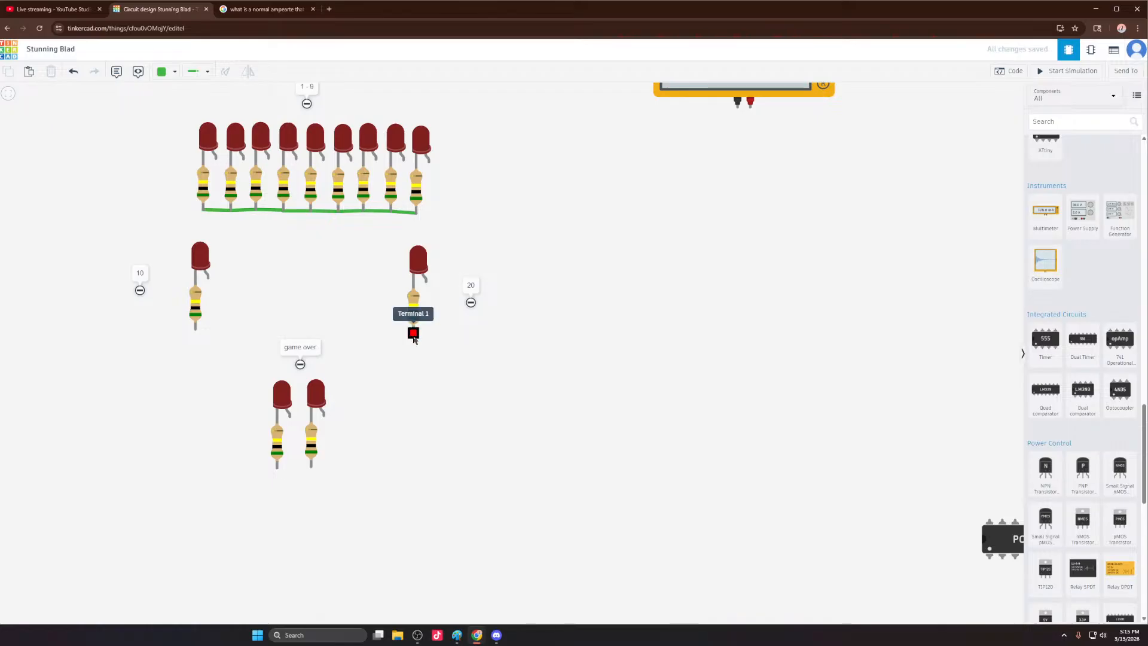
Step: Wire the "20" LED's resistor to the sixth resistor of the nine-LED row and the "10" LED's resistor to the fifth, joining lower ends
left_click(413, 332)
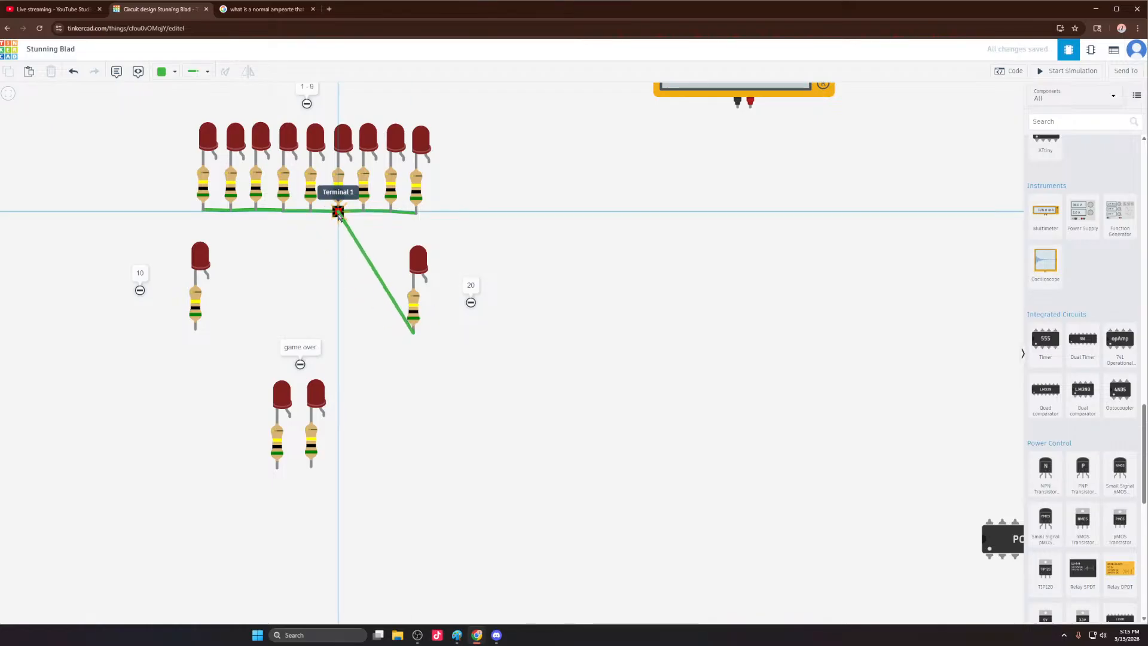
left_click(337, 211)
left_click(196, 328)
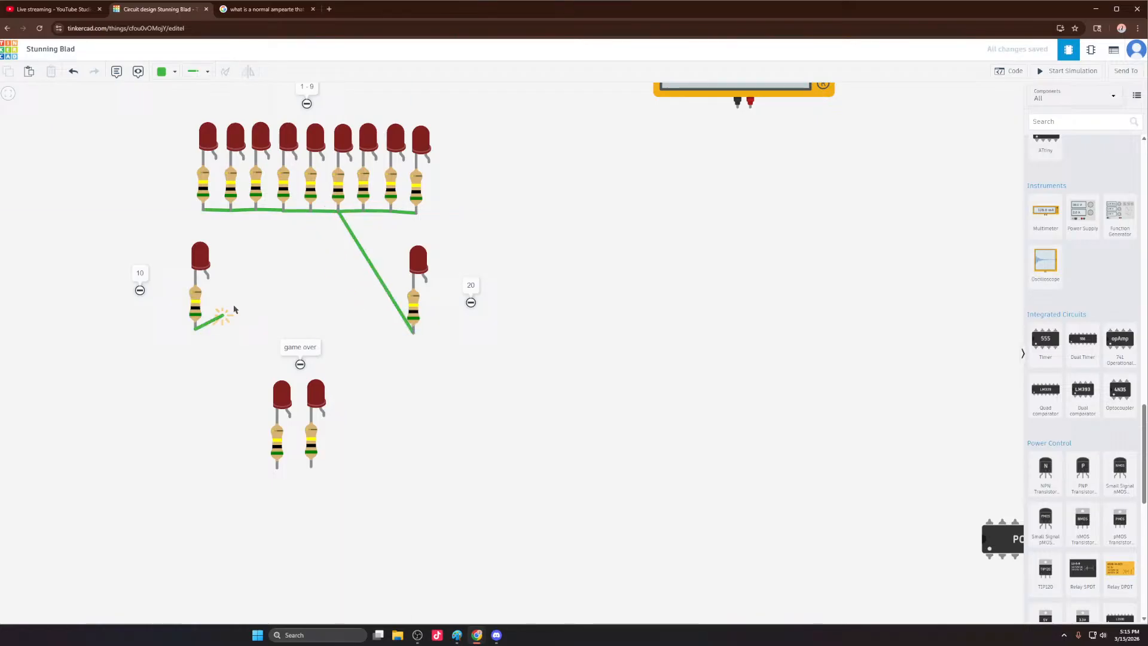
left_click(310, 211)
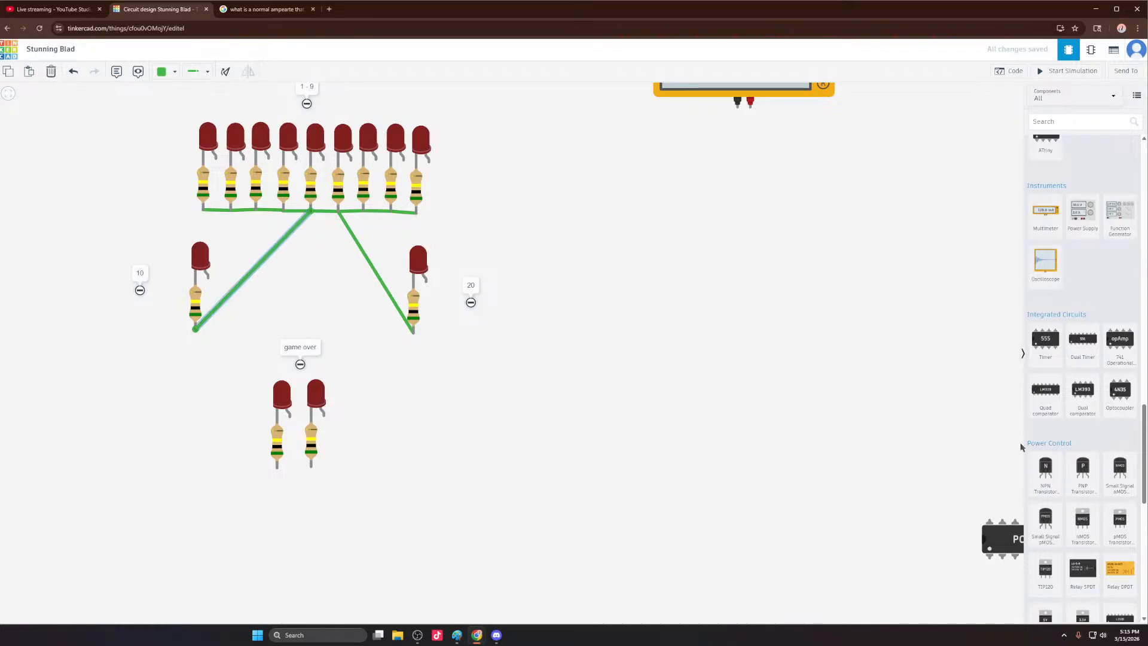
Step: Move the I2C expander up and closer to the LED rows, placing it below the multimeter
scroll(921, 185, "down", 3)
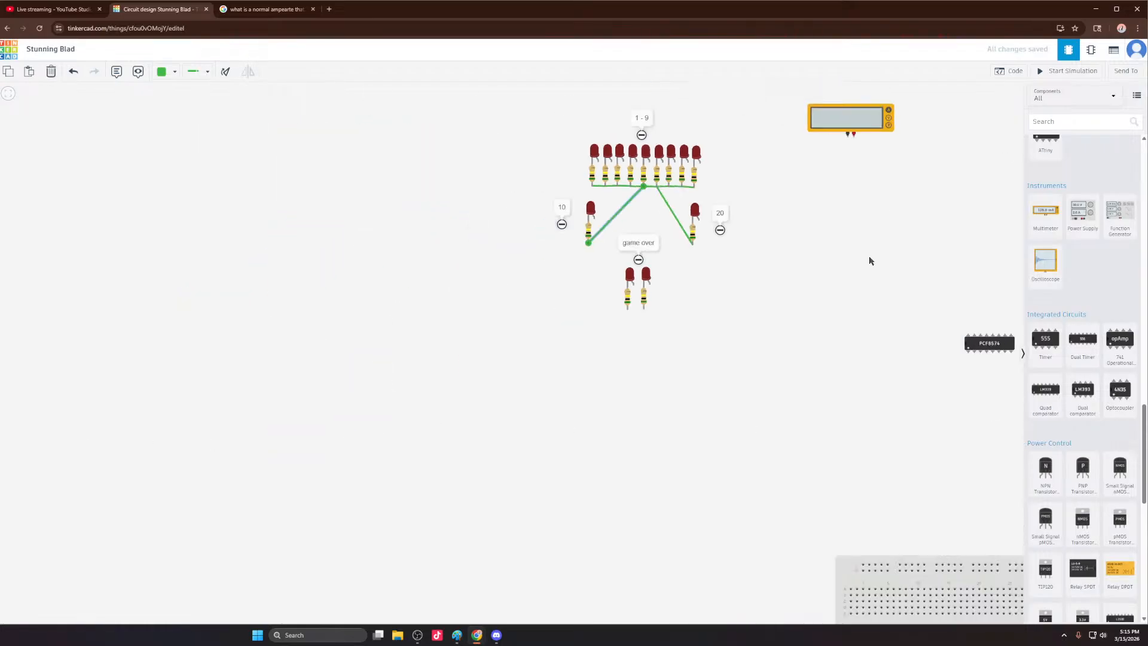
scroll(865, 278, "up", 2)
scroll(865, 283, "down", 2)
left_click(997, 351)
left_click_drag(997, 351, 901, 263)
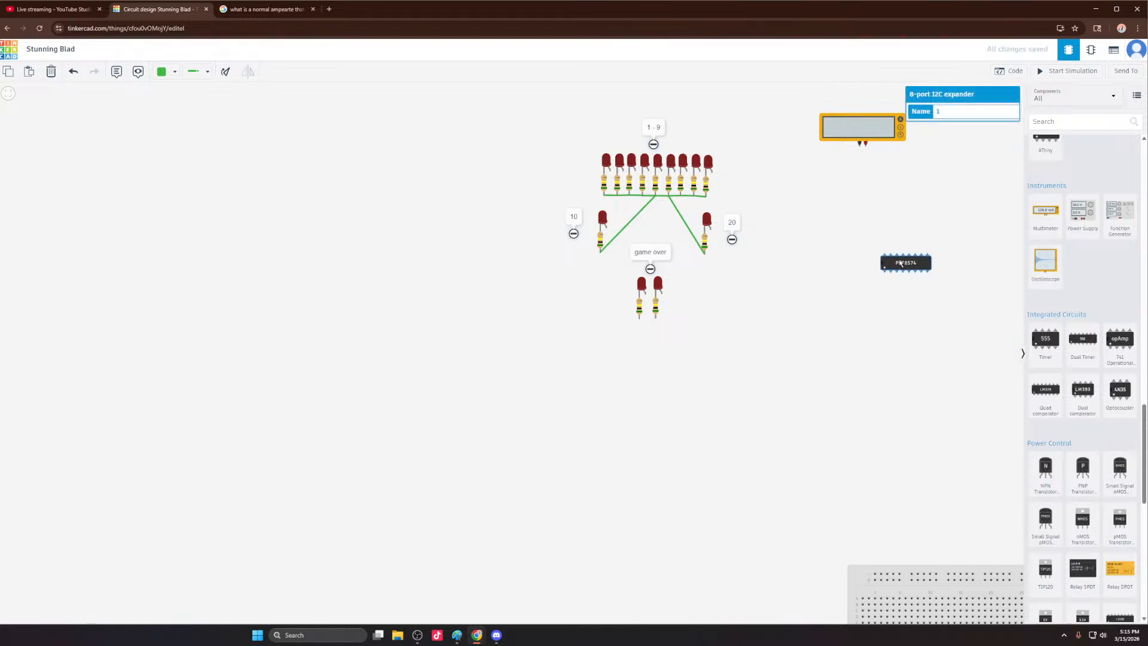
Step: Wire the lower ends of the right and left "game over" resistors to those of the "20" and "10" resistors respectively
scroll(908, 279, "up", 2)
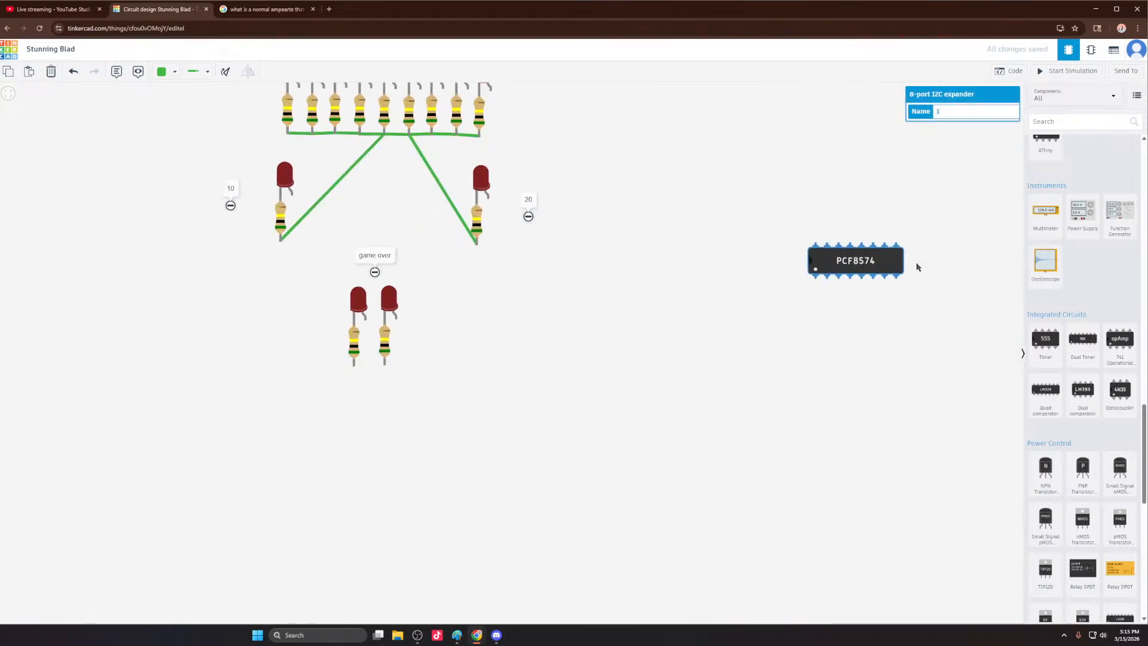
scroll(413, 299, "up", 1)
left_click(384, 357)
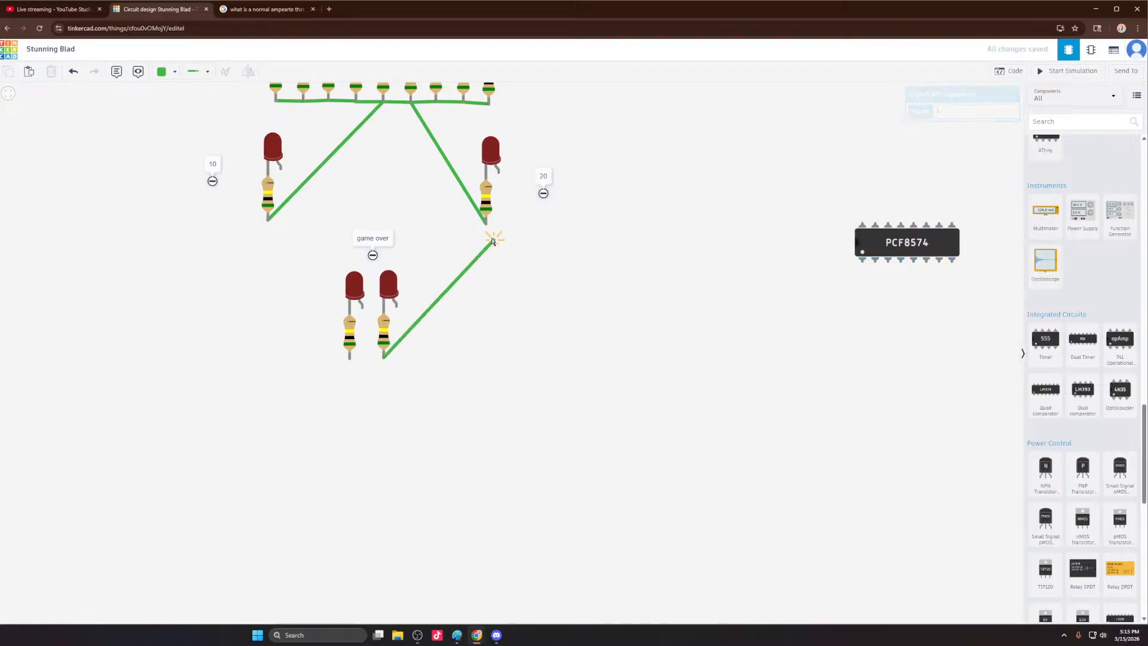
left_click(485, 223)
left_click(350, 358)
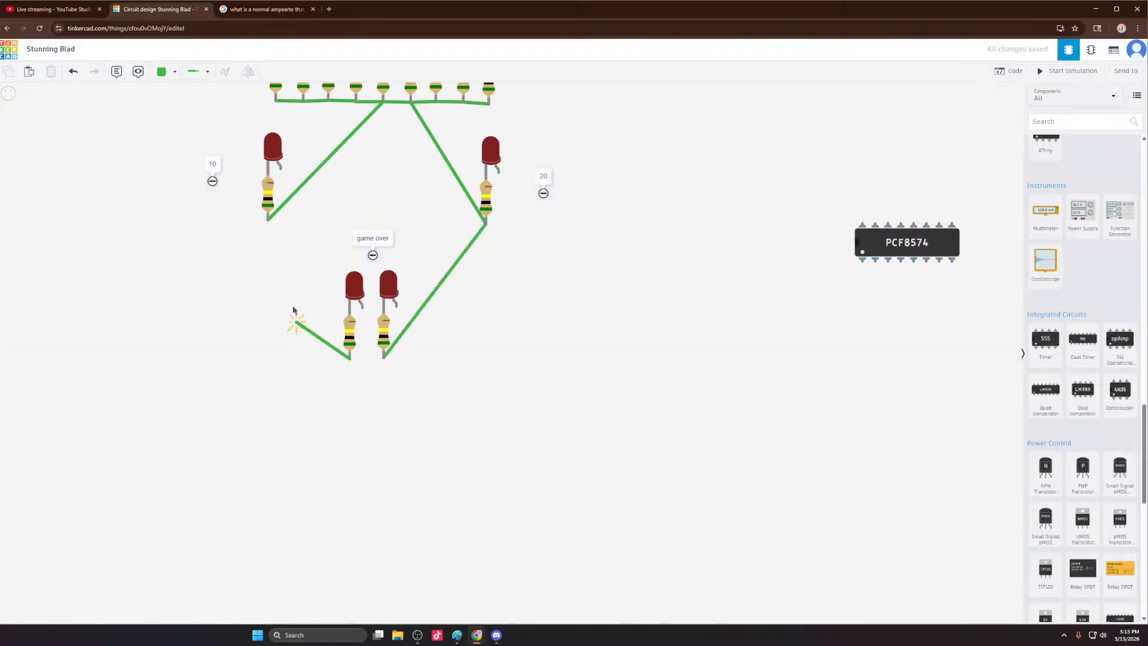
left_click(268, 219)
Step: Try wiring the lower end of the ninth resistor in the nine-LED row to the multimeter's negative terminal
scroll(195, 317, "down", 3)
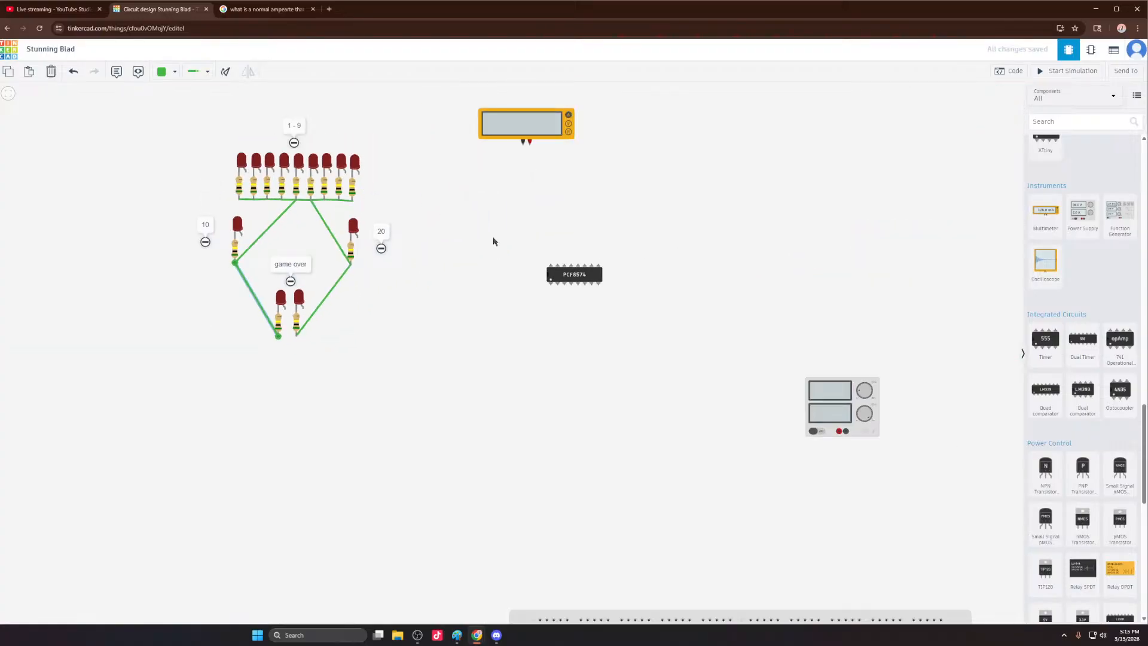
scroll(352, 204, "up", 1)
left_click(352, 199)
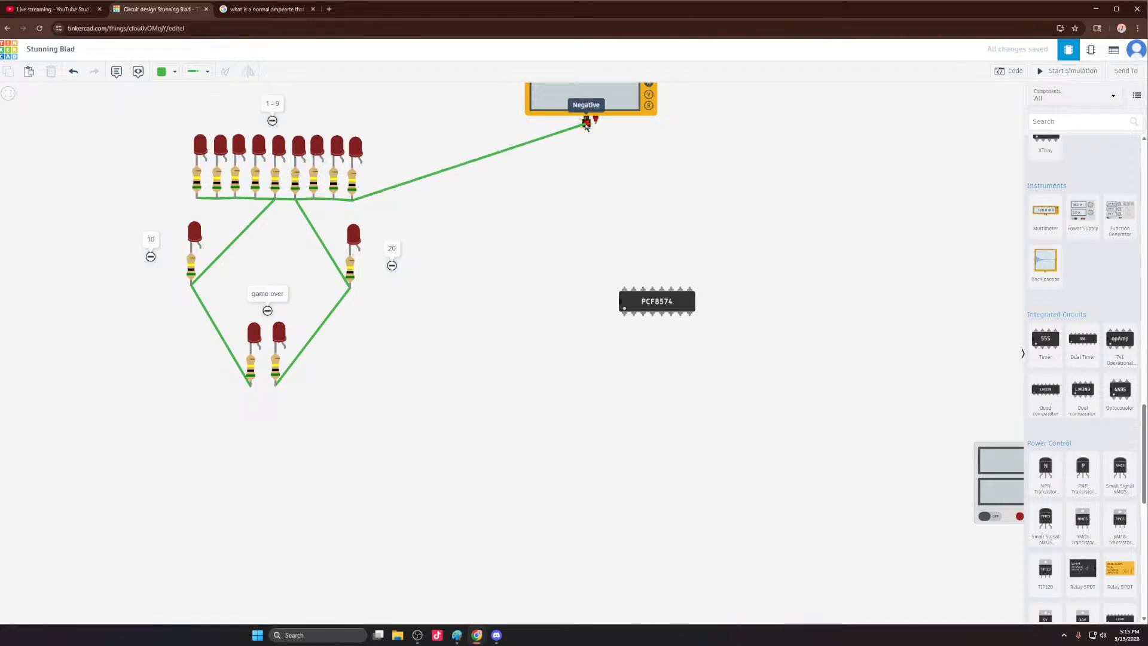
left_click(586, 122)
Step: Move the multimeter closer to the nine-LED row and delete the wire attached to its negative terminal
left_click_drag(583, 96, 526, 147)
scroll(530, 244, "down", 2)
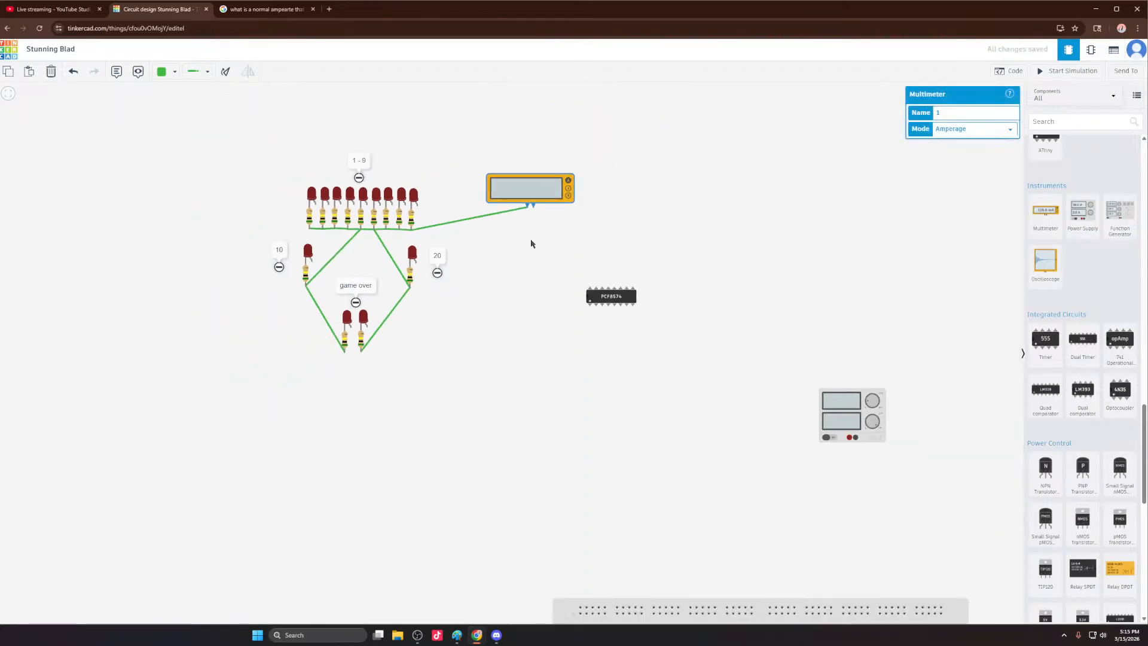
left_click_drag(543, 185, 536, 156)
left_click(504, 184)
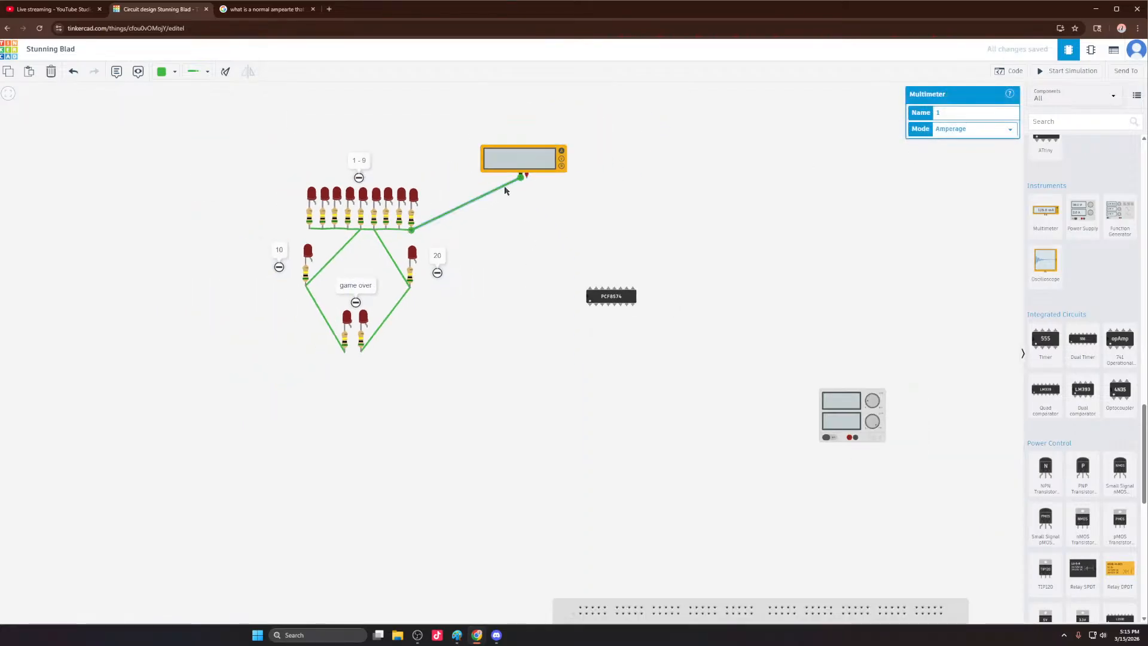
key("Delete")
Step: Place the power supply right of the multimeter and wire its negative terminal to the lower end of the nine-LED row's last resistor
left_click_drag(874, 398, 645, 150)
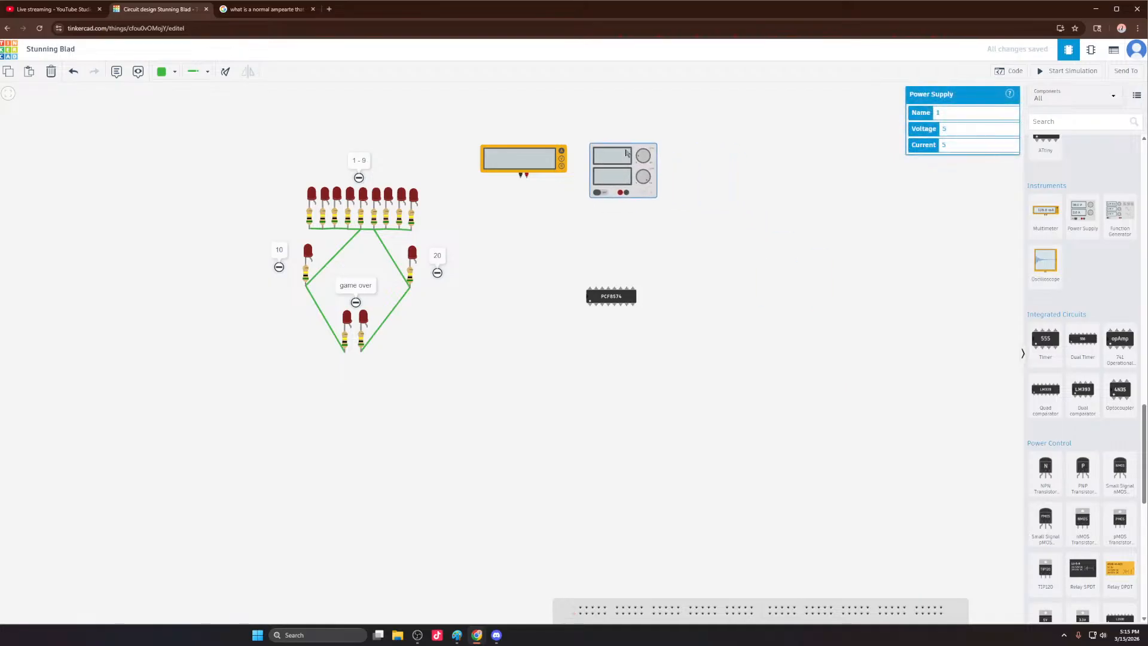
scroll(579, 206, "up", 3)
left_click(644, 183)
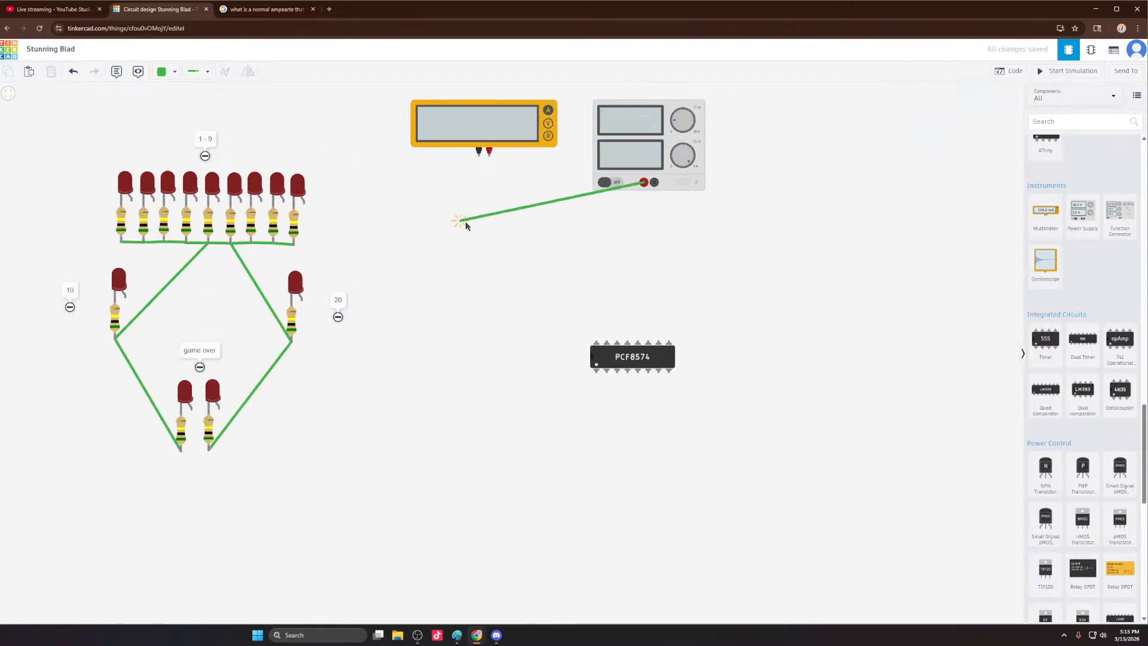
key("Escape")
left_click(654, 182)
left_click(657, 233)
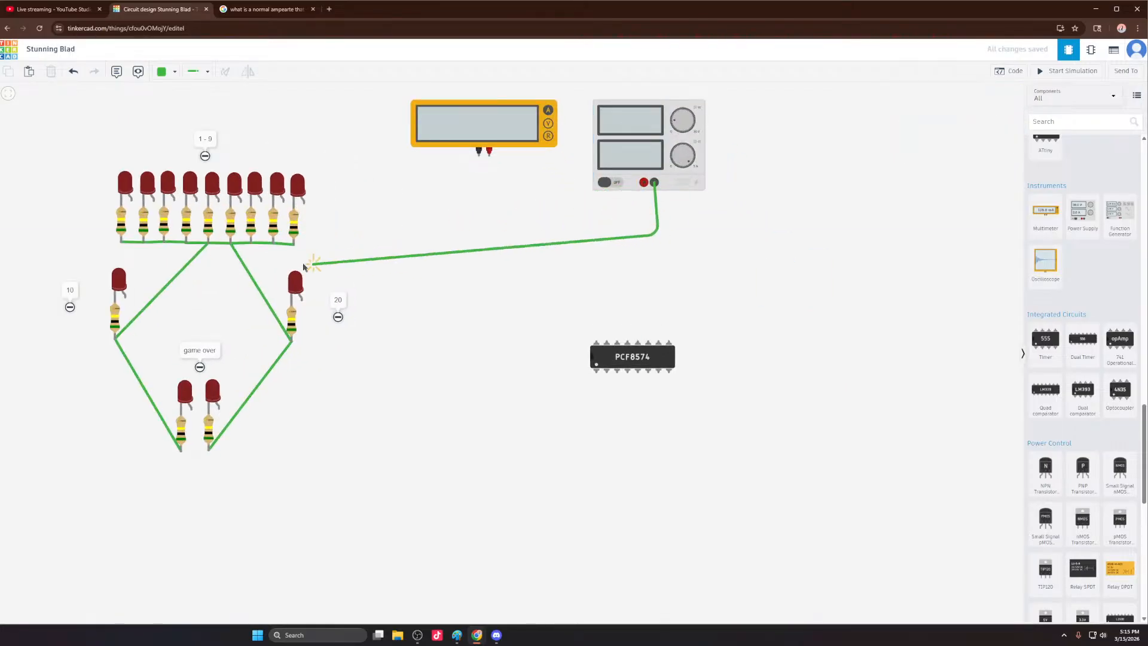
left_click(294, 244)
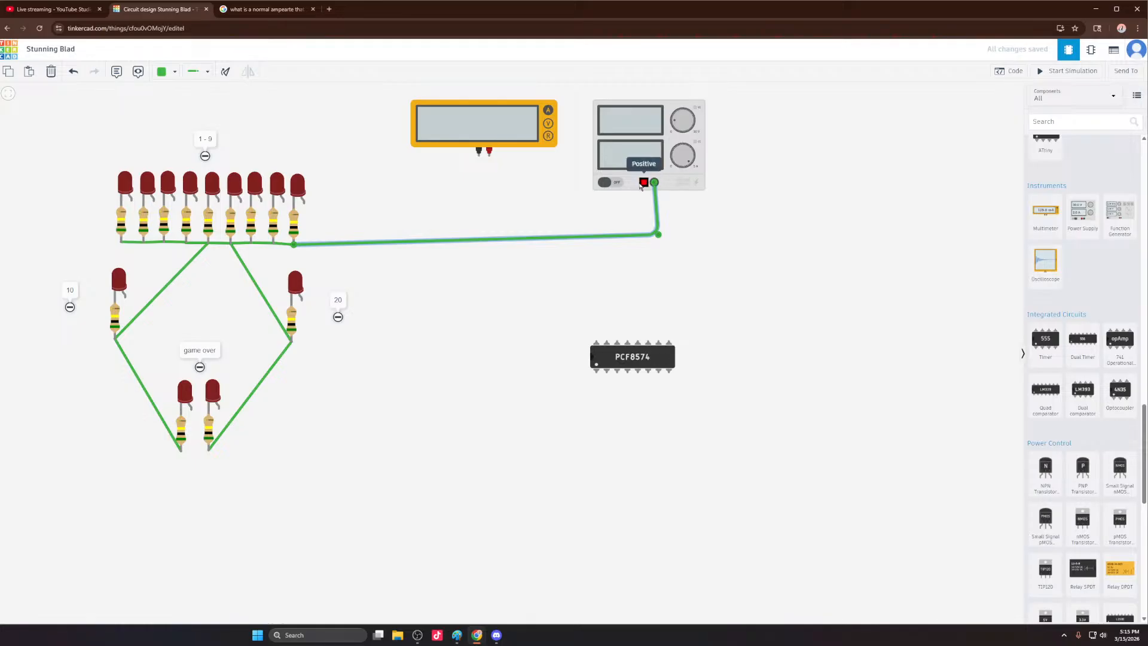
Step: Set the power supply's voltage to 12 and wire its positive terminal to the anode of the "20" LED
left_click(703, 125)
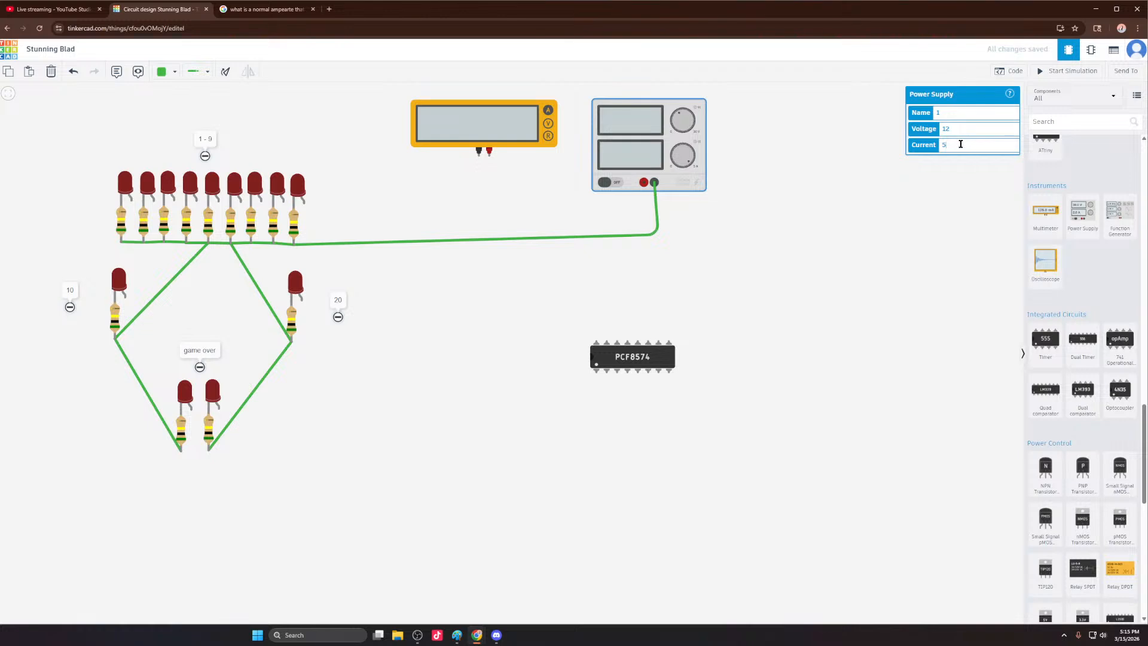
left_click(818, 155)
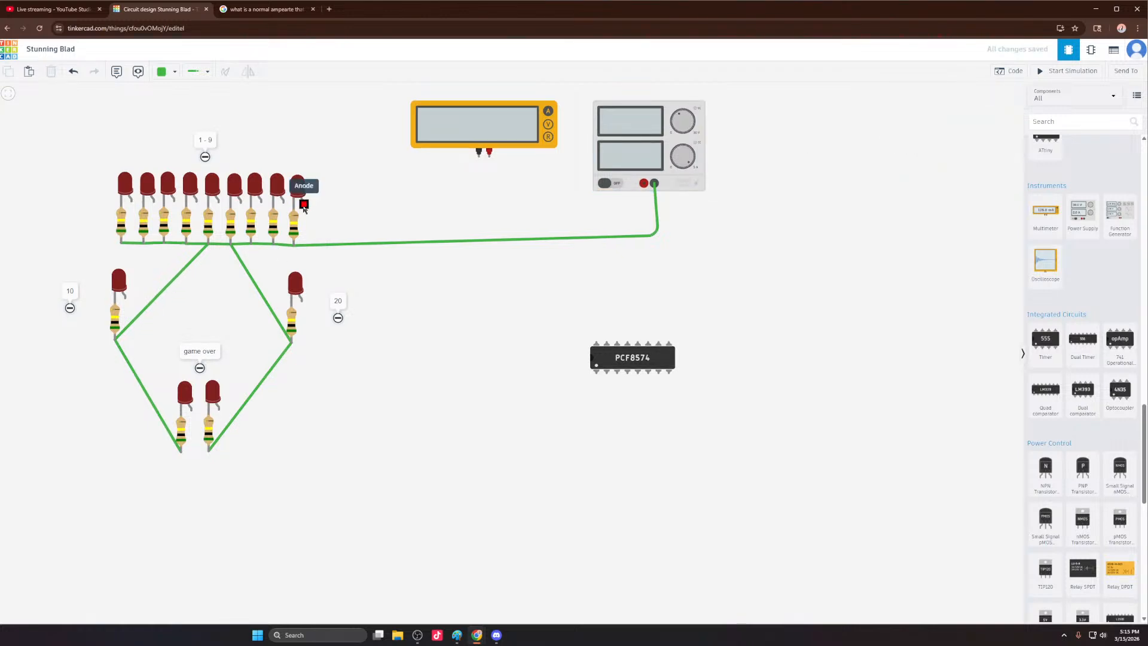
left_click(643, 183)
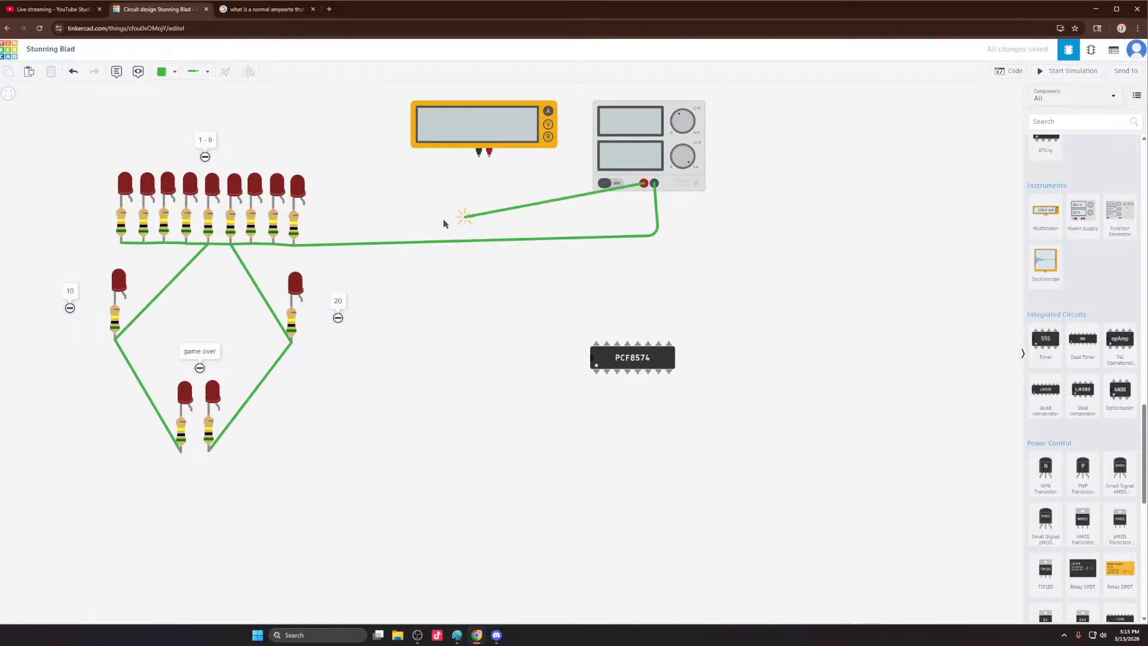
left_click(447, 302)
left_click(302, 301)
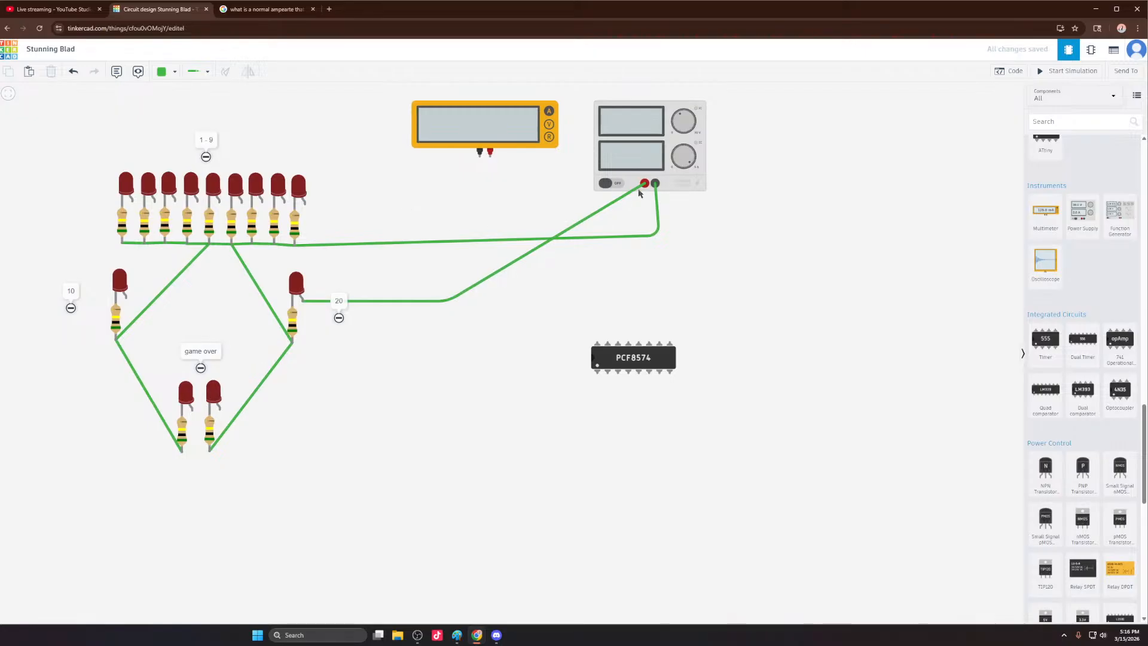
Step: Wire the power supply's positive terminal to the anode of the last LED in the "1 - 9" row
left_click(519, 194)
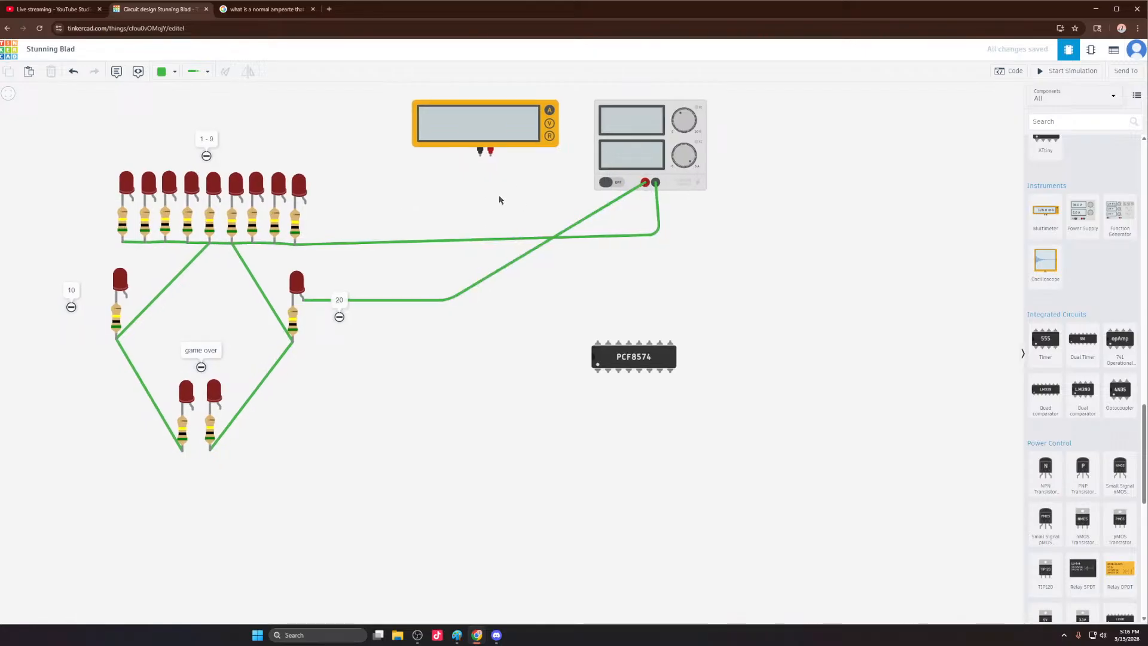
left_click(644, 183)
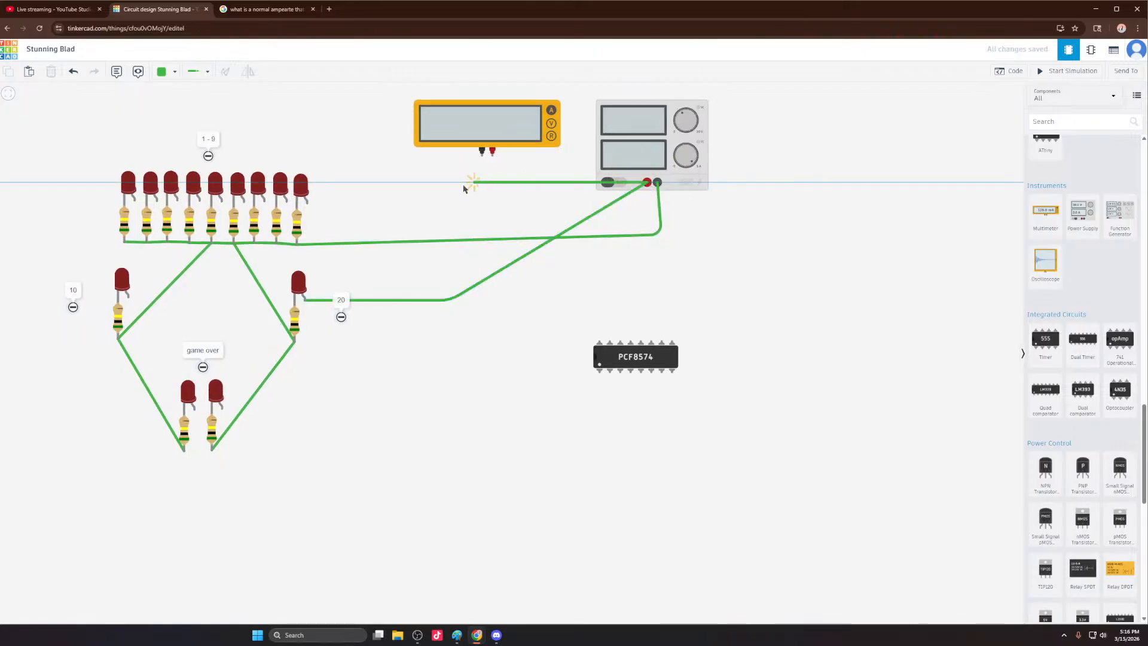
left_click(306, 203)
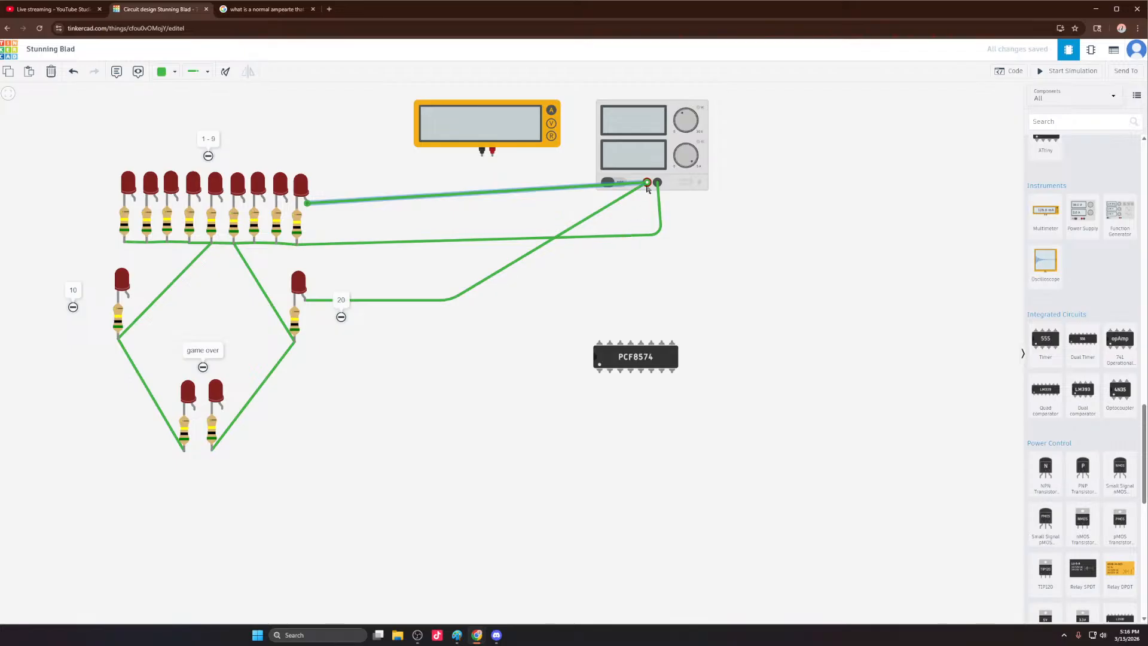
left_click(702, 220)
Step: Wire the power supply's positive terminal to the anode of the right "game over" LED, bending the wire below the resistors
left_click(646, 181)
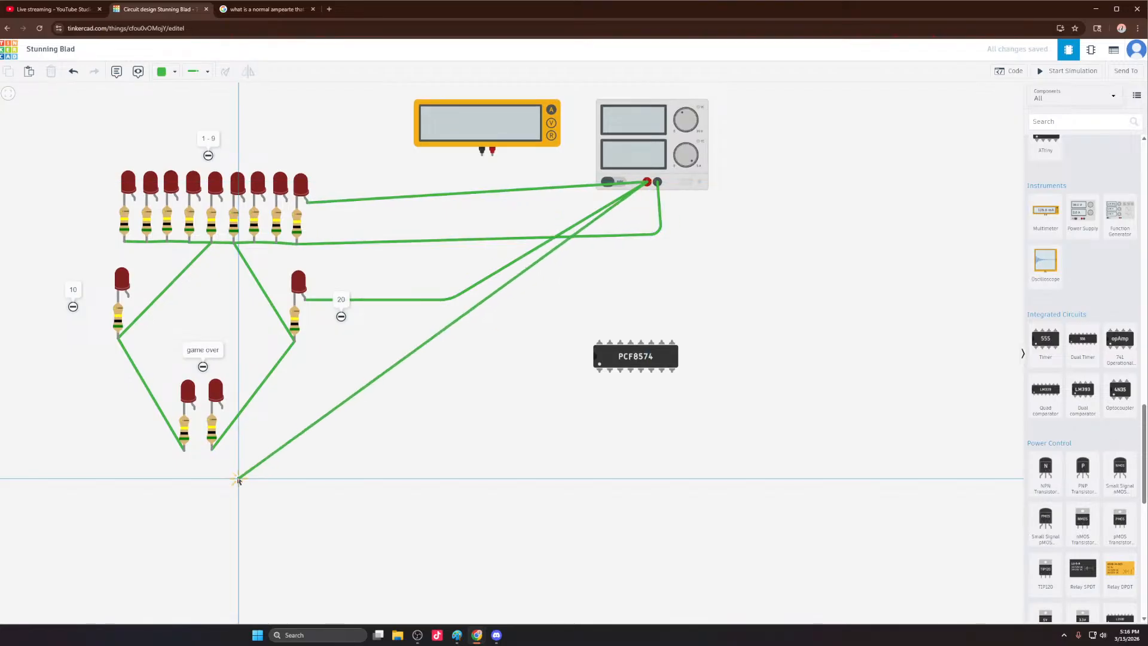
left_click(237, 478)
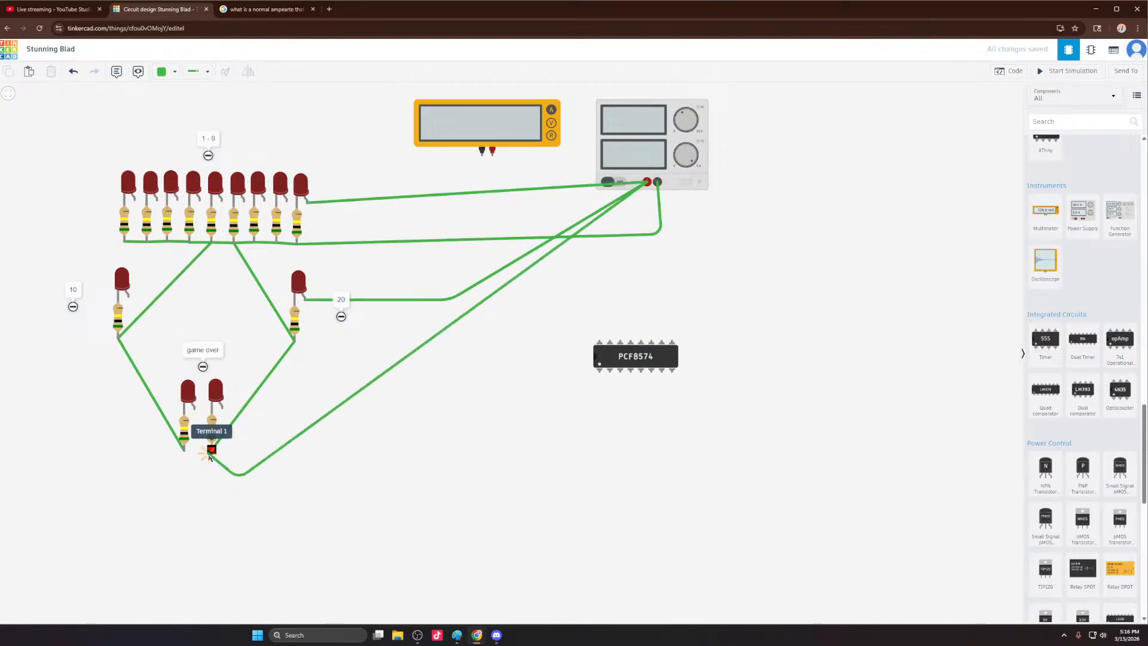
left_click(222, 409)
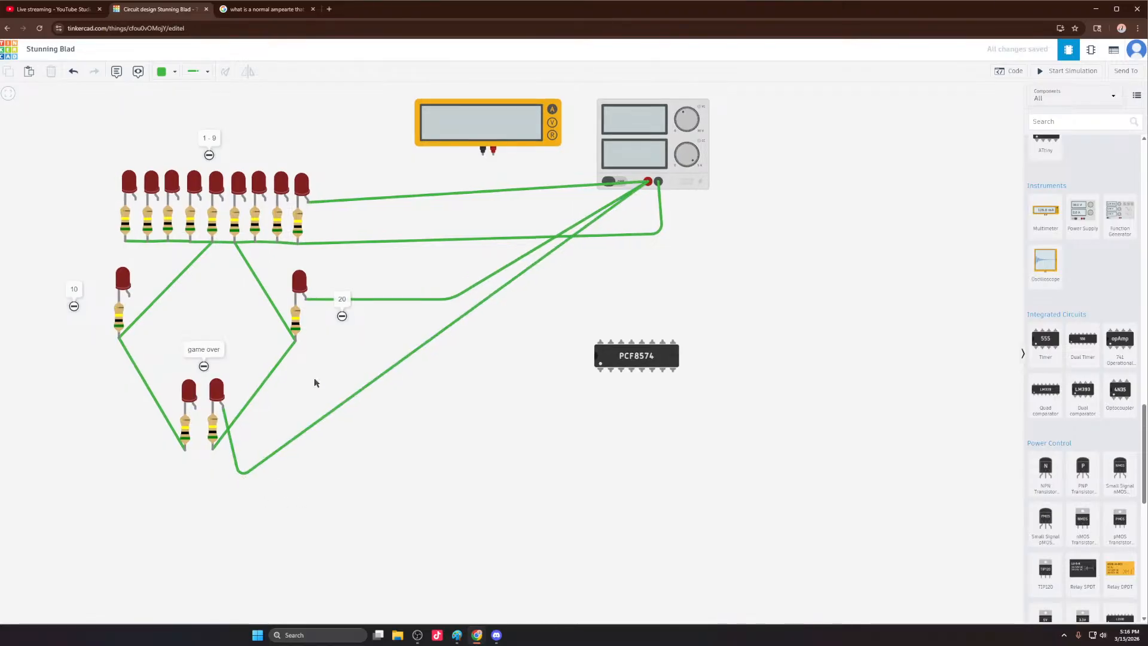
Step: Try wiring the right "game over" LED's anode to the left one's anode, and undo that wire
left_click(223, 408)
left_click(194, 408)
scroll(484, 358, "down", 1)
key("ctrl+z")
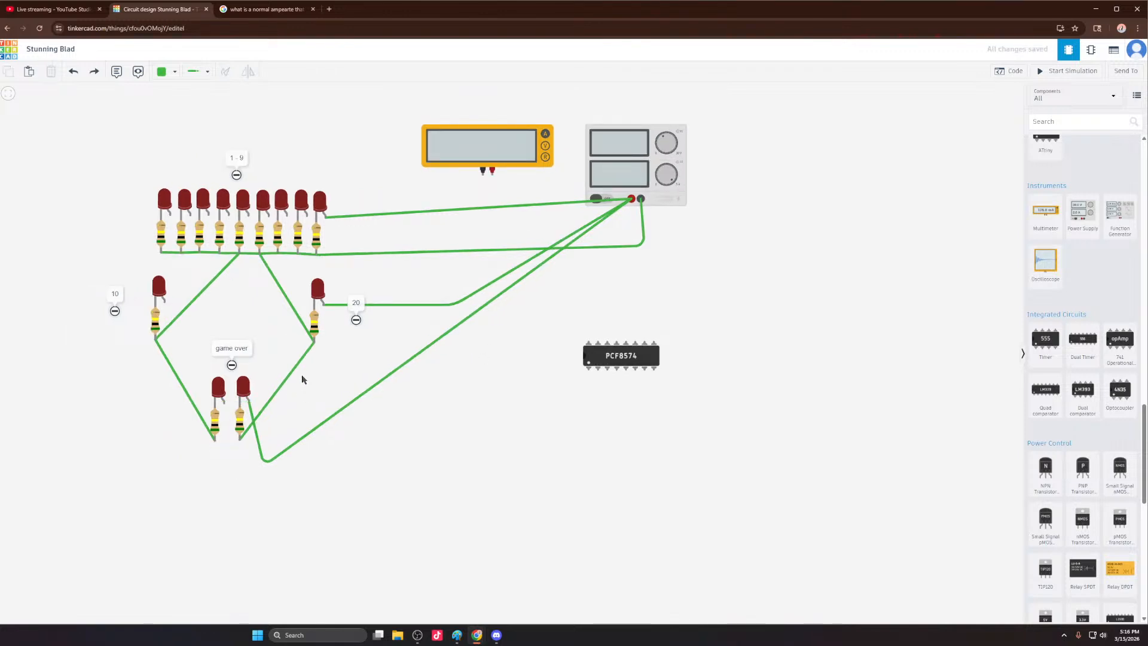
Step: Wire the power supply's positive terminal to the anode of the left "game over" LED, bending the wire below the resistors
left_click(634, 199)
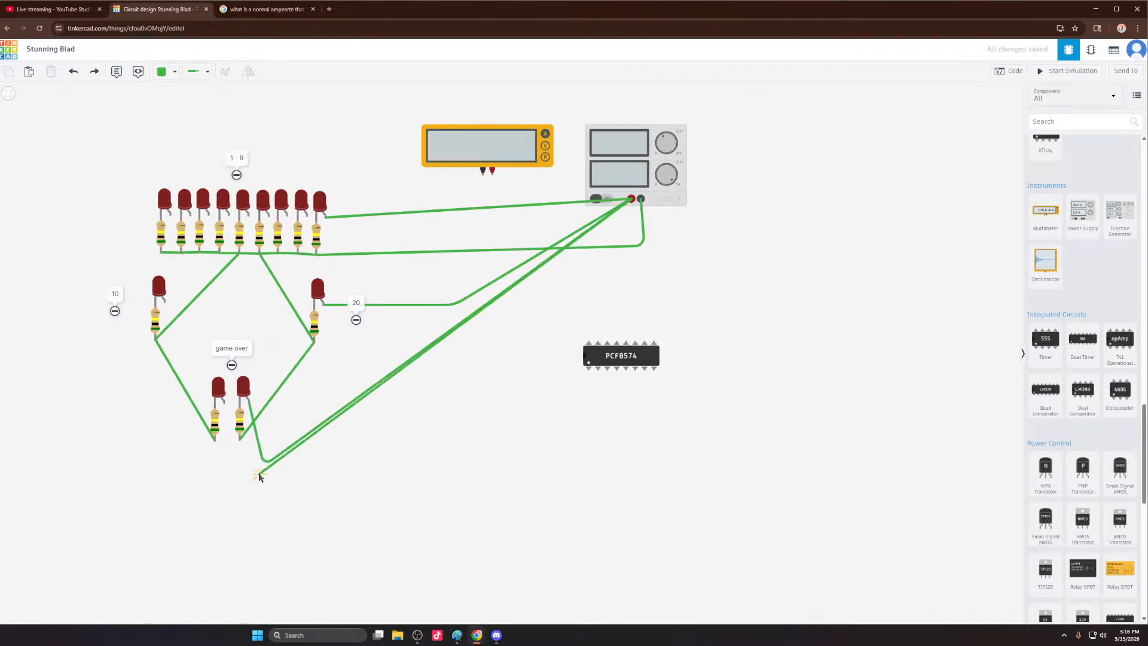
left_click(240, 477)
left_click(225, 403)
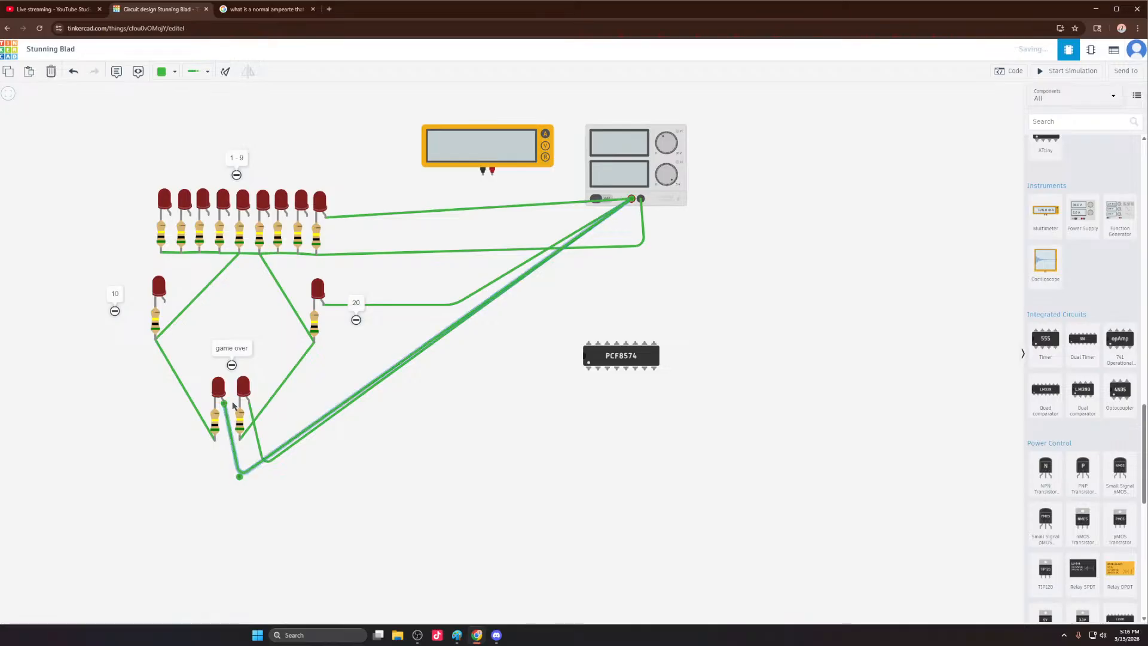
Step: Run the simulation, examine the multimeter's reading and mode, and stop the simulation
scroll(451, 439, "down", 1)
scroll(450, 428, "up", 1)
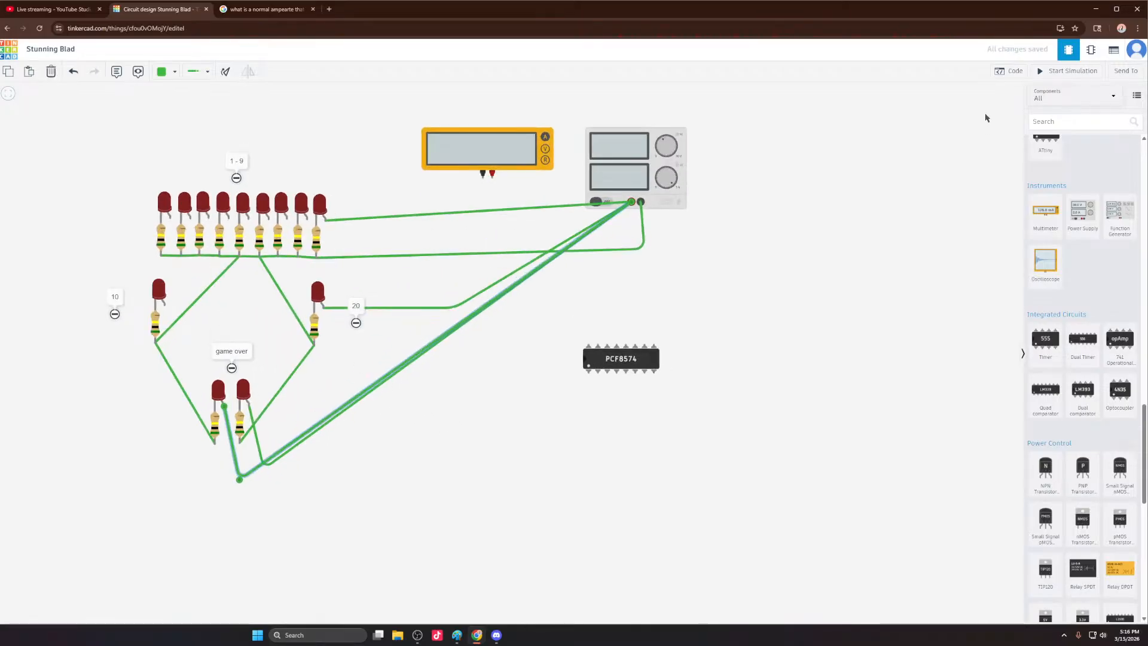
left_click(1053, 72)
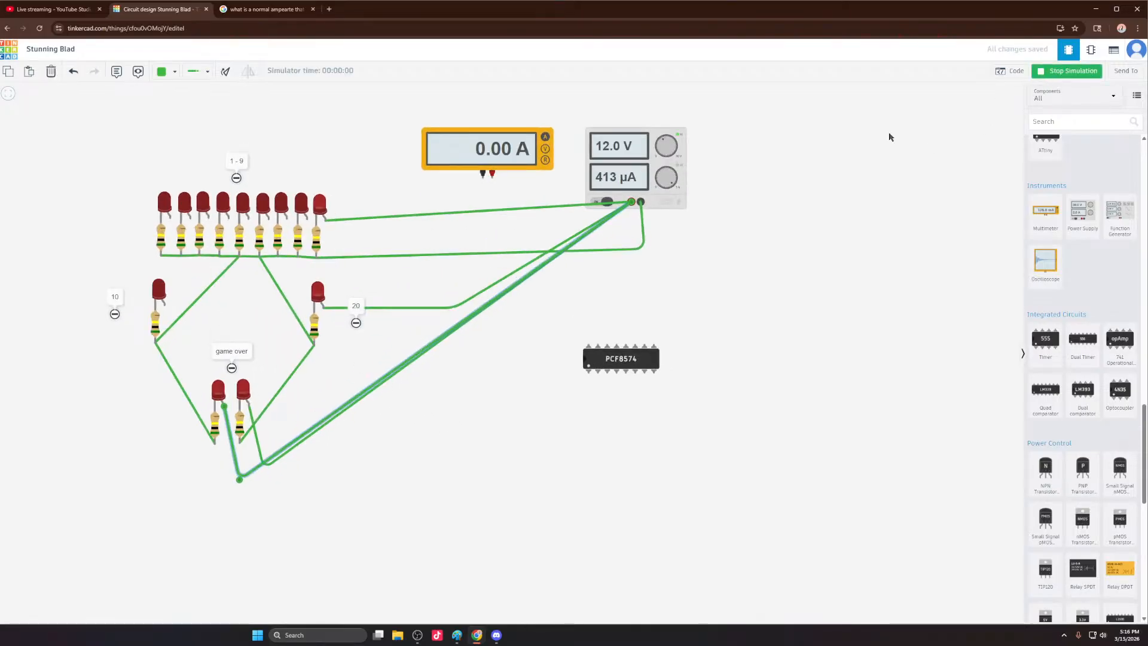
left_click(464, 143)
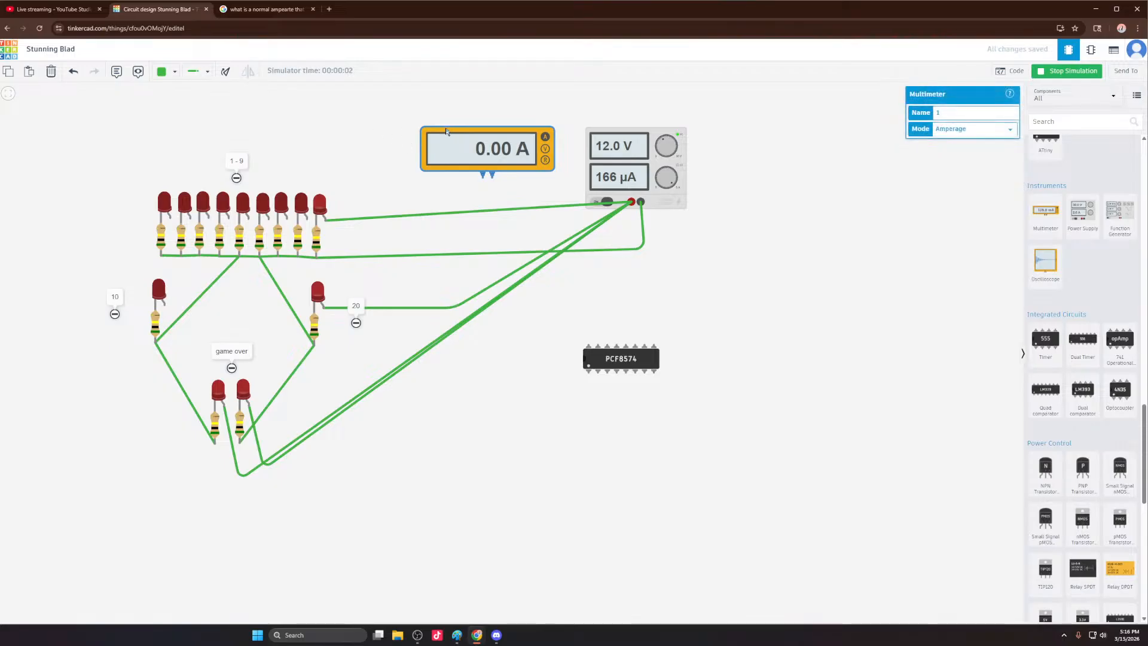
left_click_drag(496, 154, 525, 190)
left_click(504, 185)
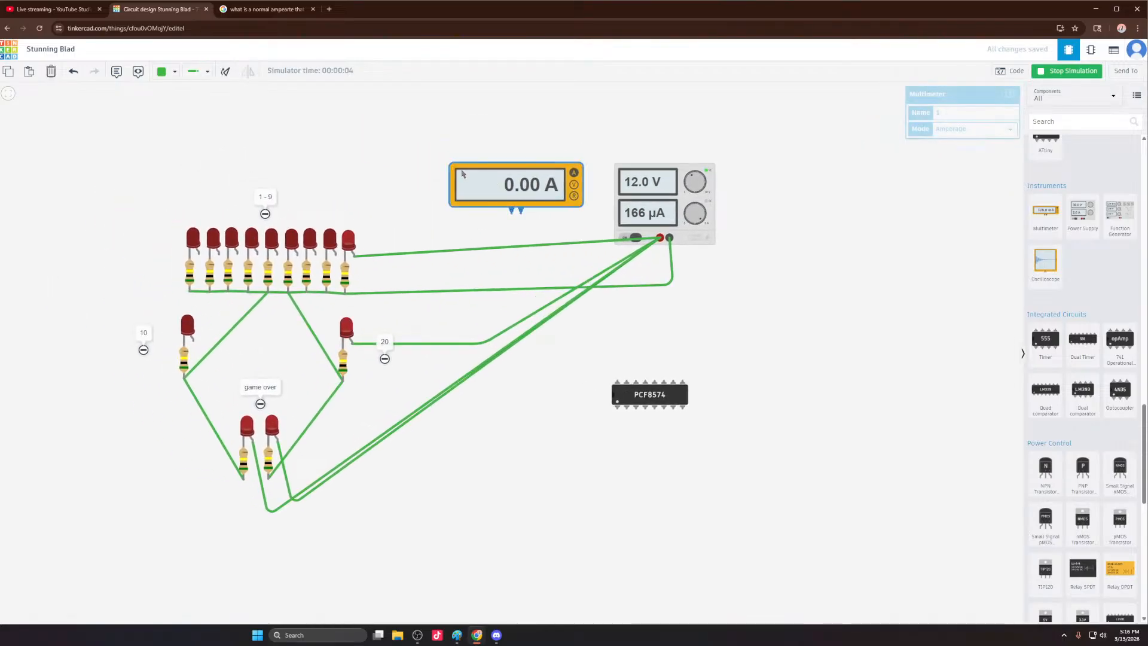
left_click(574, 141)
left_click(542, 181)
left_click(567, 146)
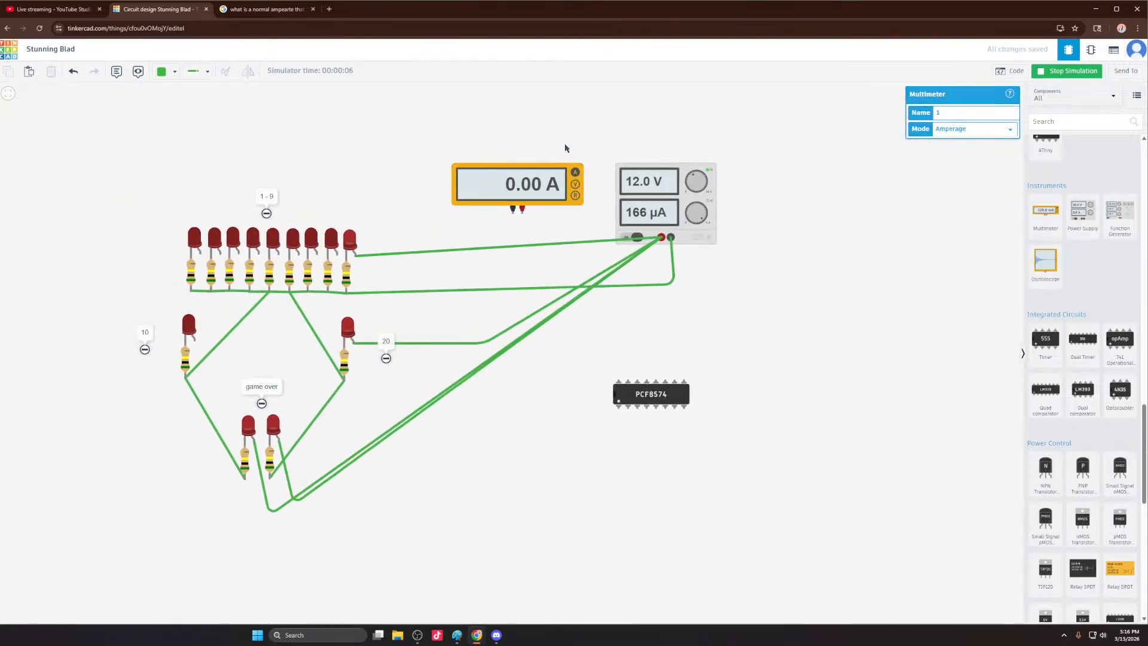
left_click(510, 197)
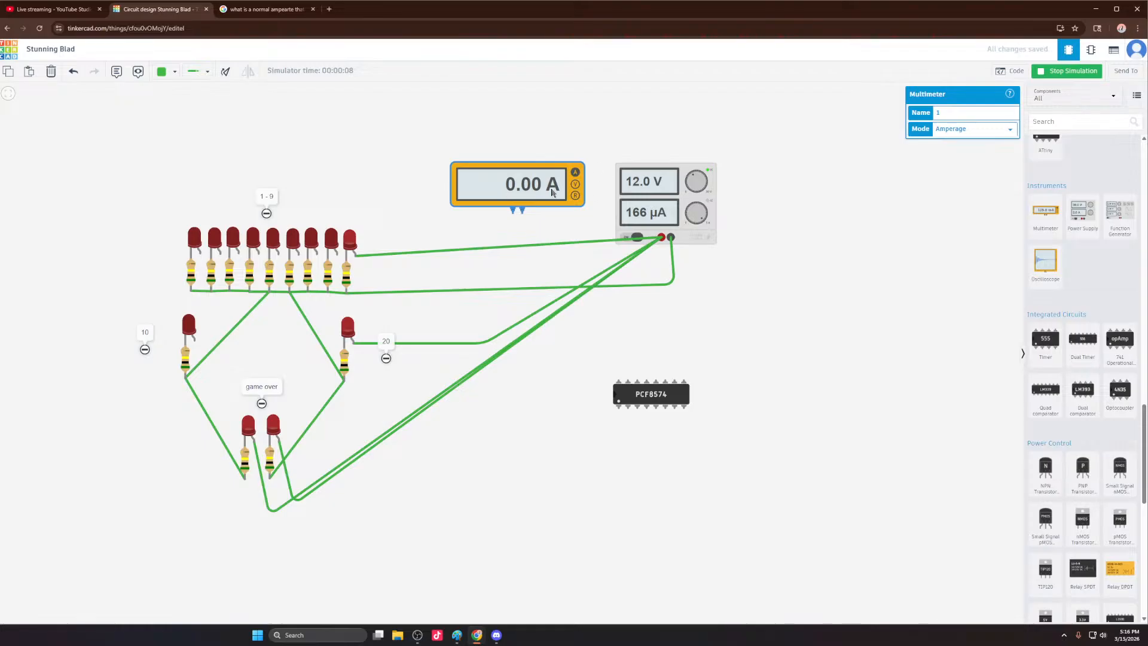
left_click(1038, 75)
Step: Try a green wire from the multimeter's negative terminal to the upper end of the ninth resistor, and delete it
left_click(512, 211)
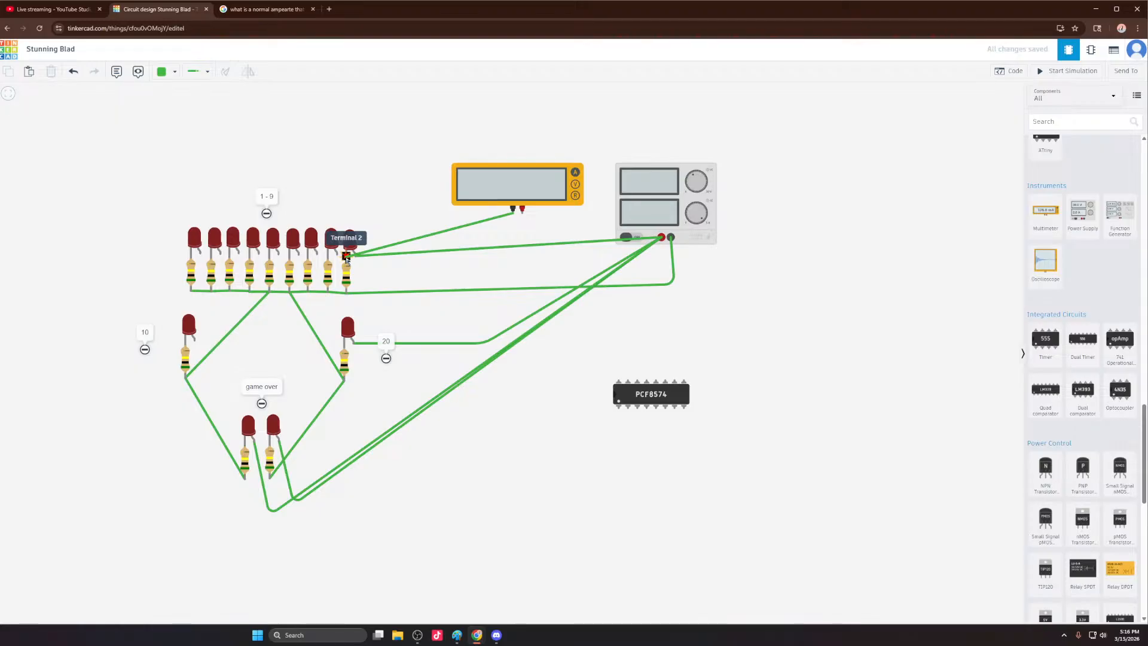
left_click(347, 257)
left_click(521, 210)
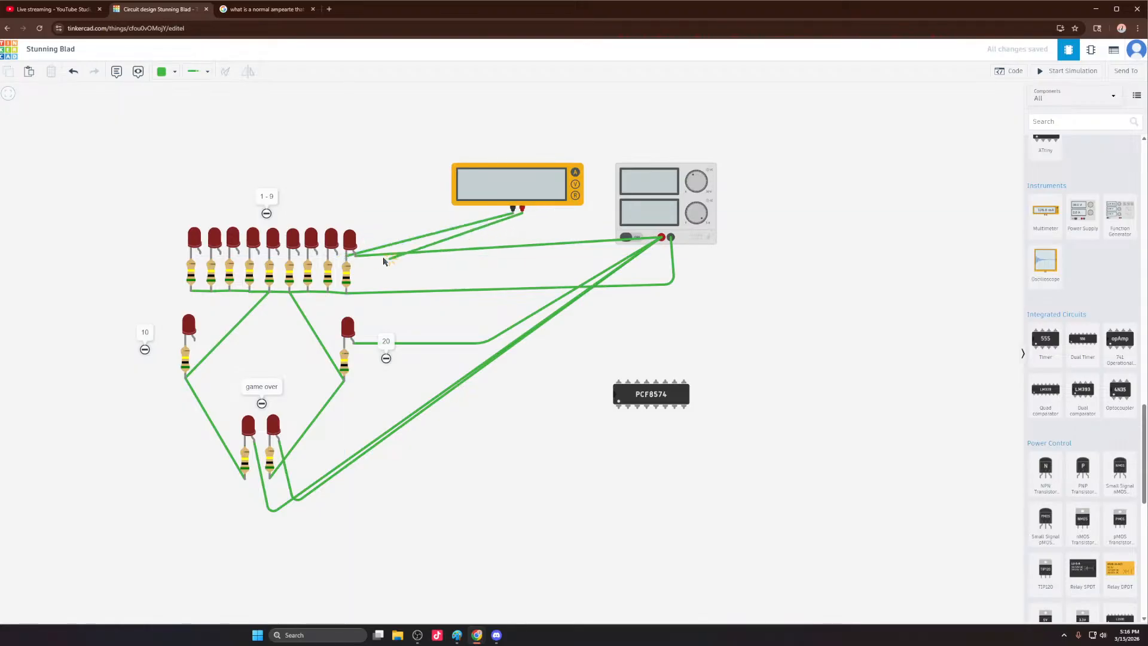
key("Escape")
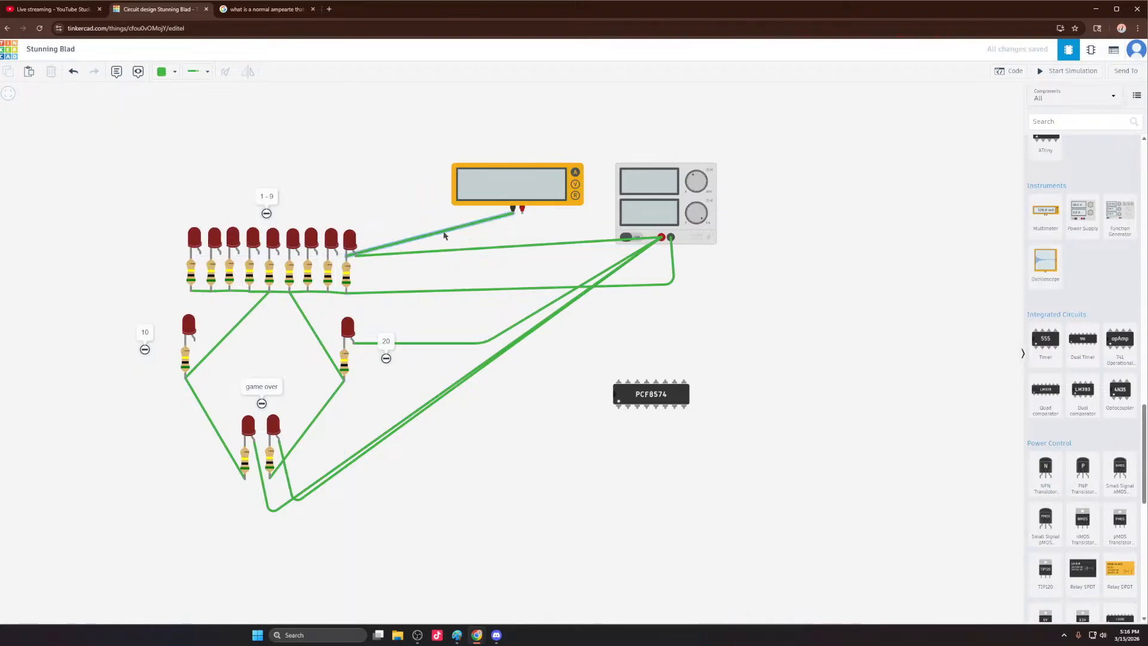
left_click(445, 236)
key("Delete")
Step: Using turquoise wires, connect the multimeter's negative terminal to the ninth resistor's upper end and its positive terminal to the ninth LED's anode
left_click(170, 72)
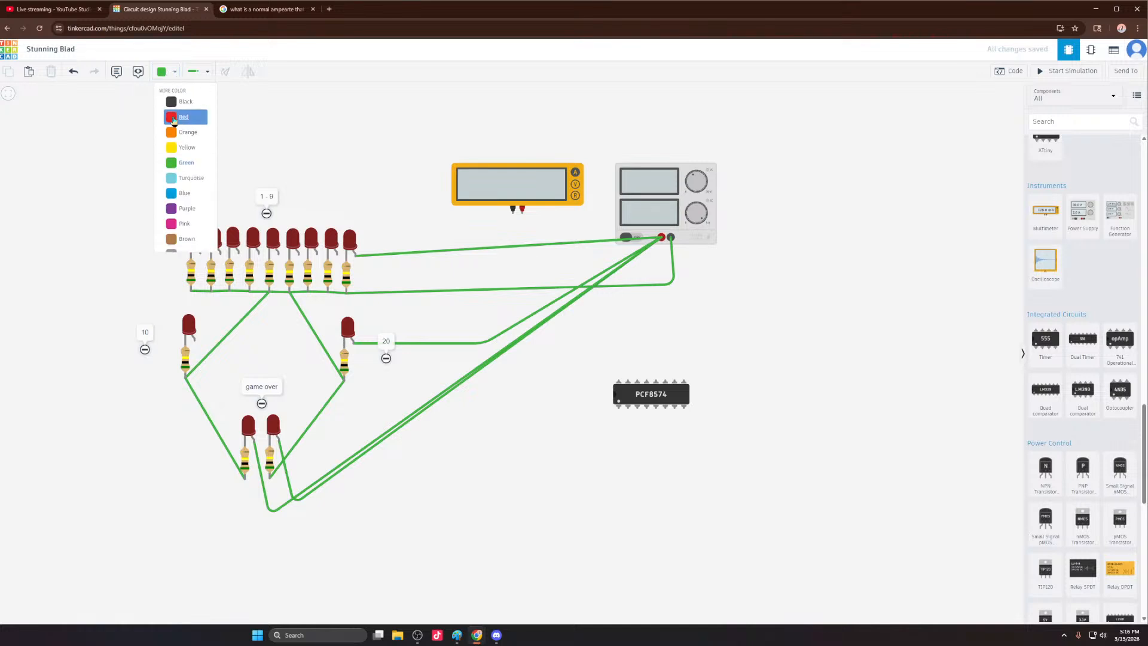
left_click(187, 178)
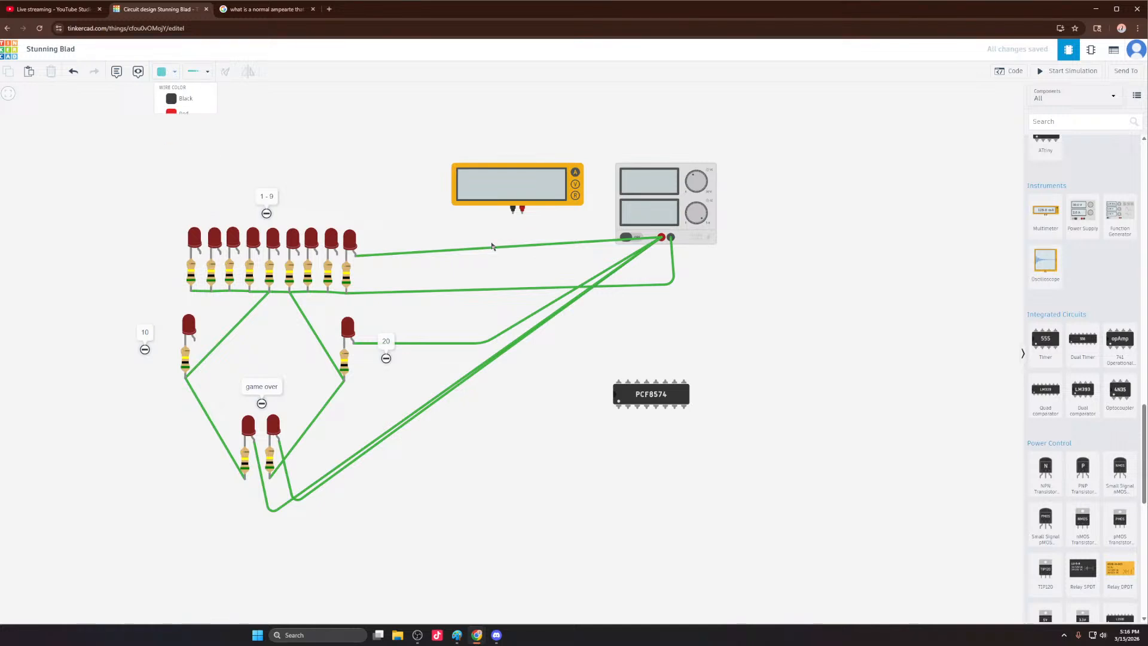
left_click(513, 213)
left_click(347, 255)
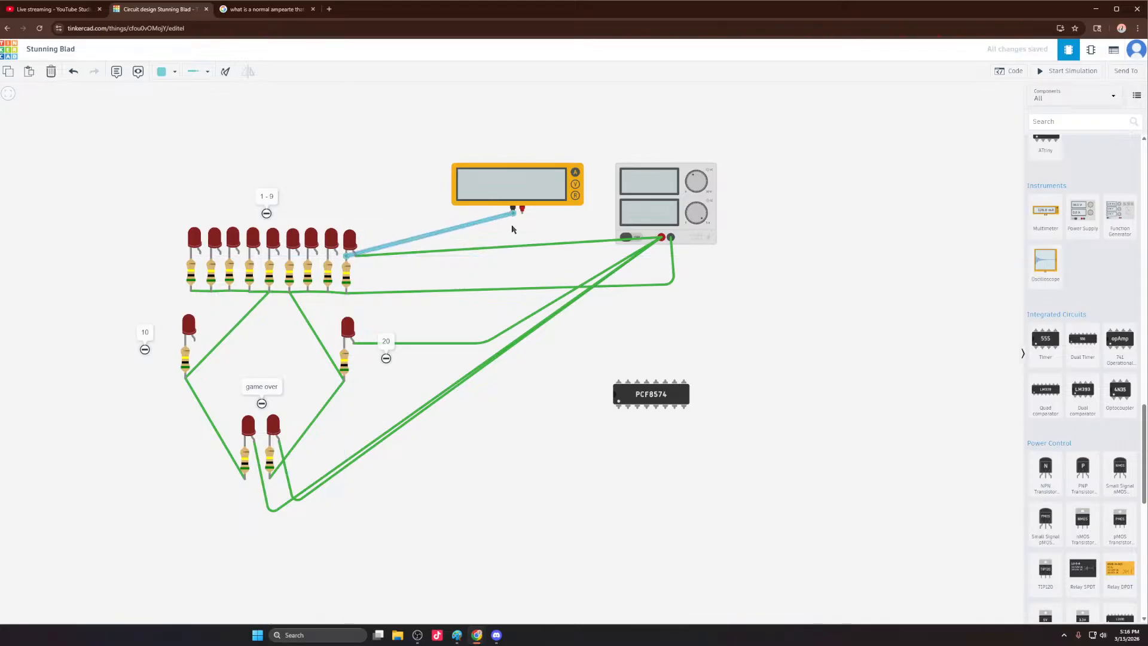
left_click(522, 209)
left_click(357, 257)
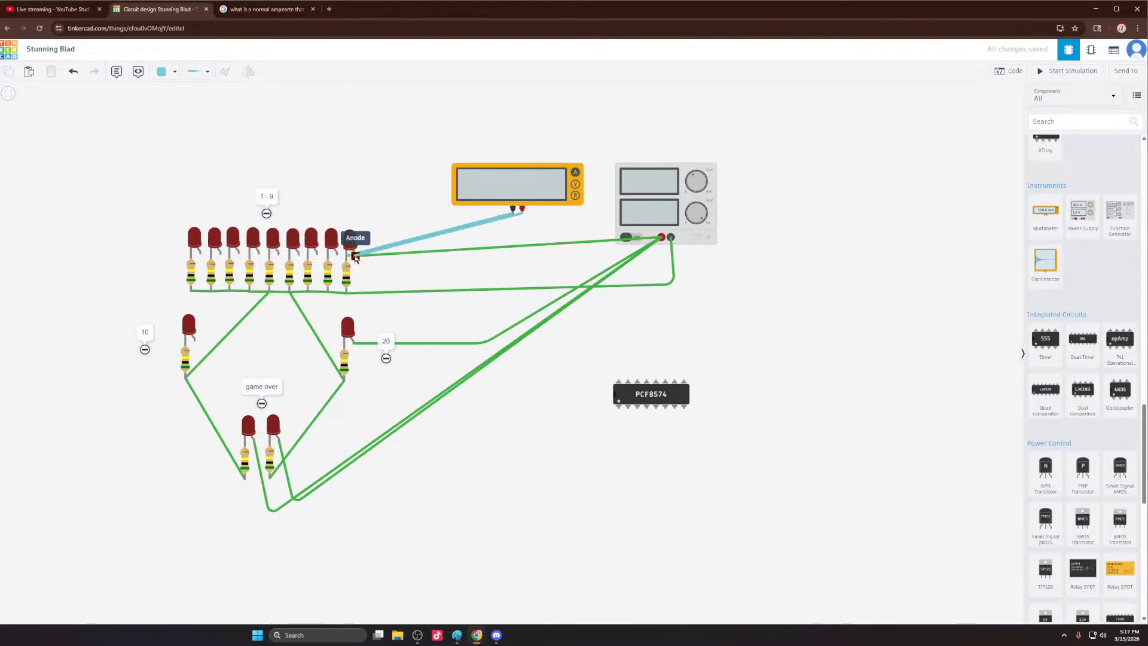
left_click(463, 231)
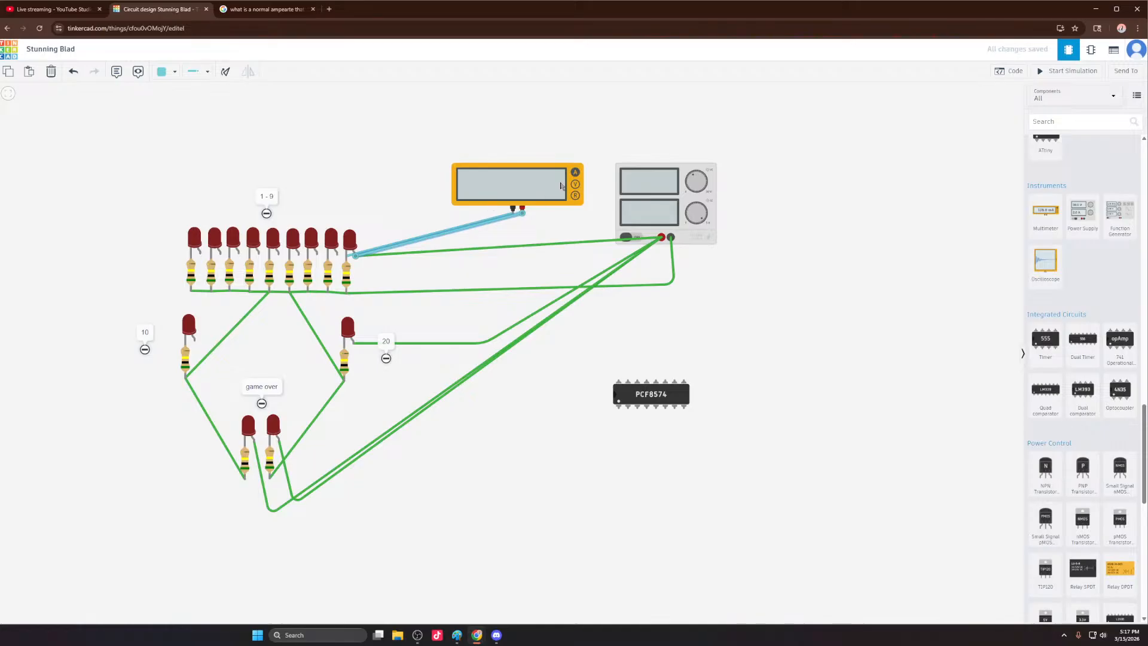
Step: Run the simulation and examine the multimeter and power supply readings, the "20" LED and the last LED of the "1 - 9" row
left_click(1065, 73)
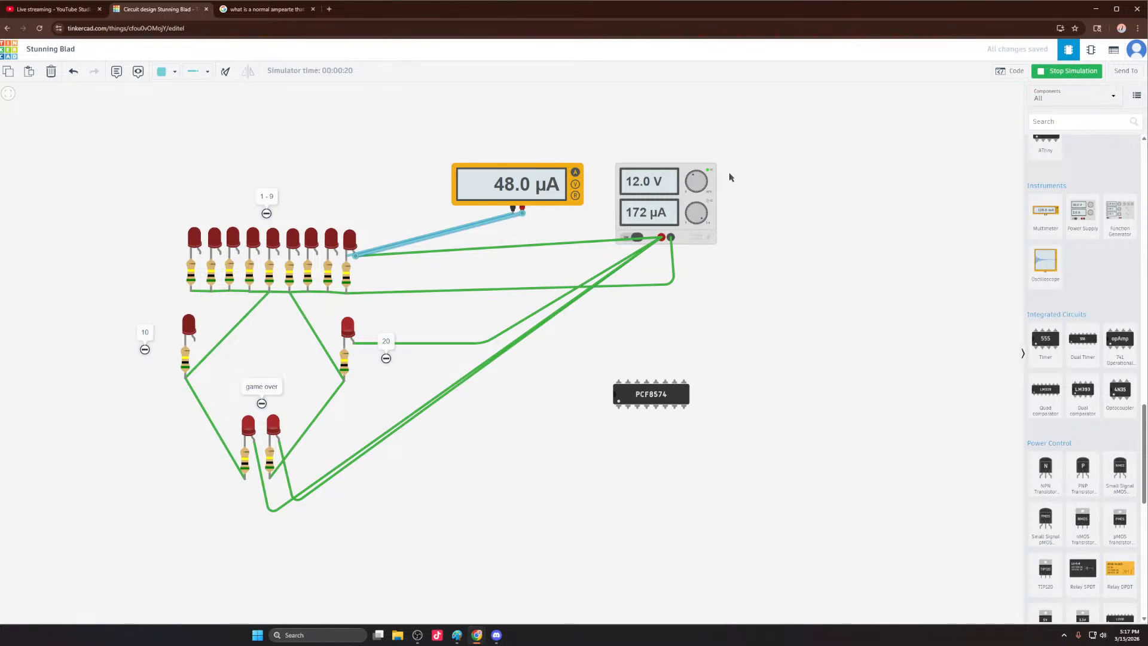
scroll(349, 289, "up", 2)
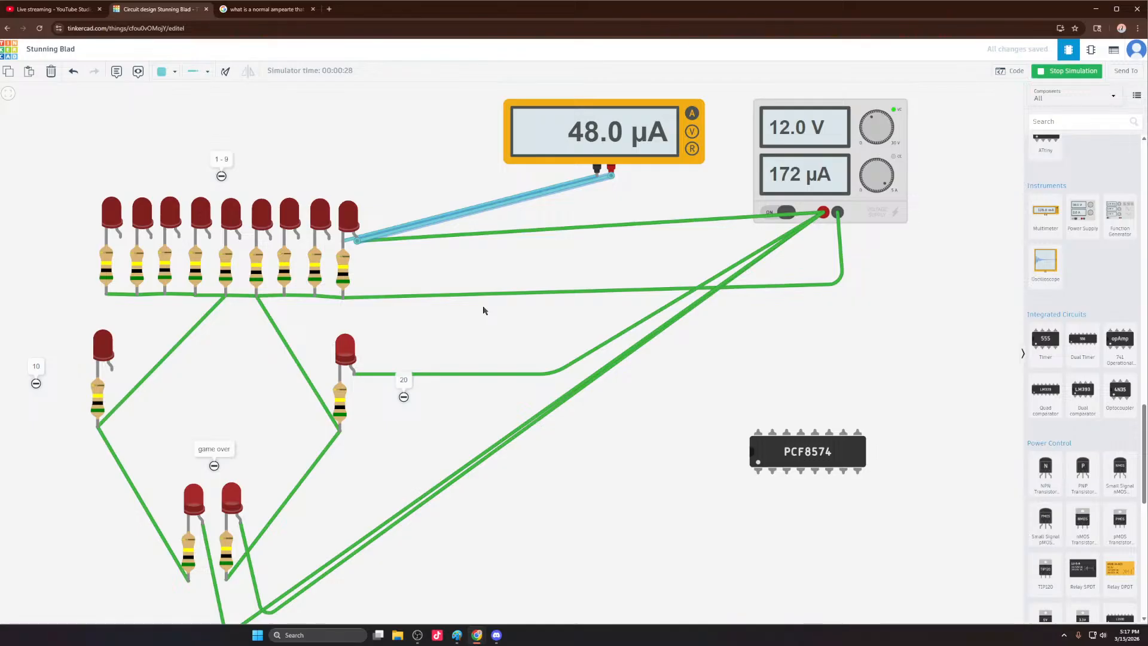
scroll(369, 349, "up", 5)
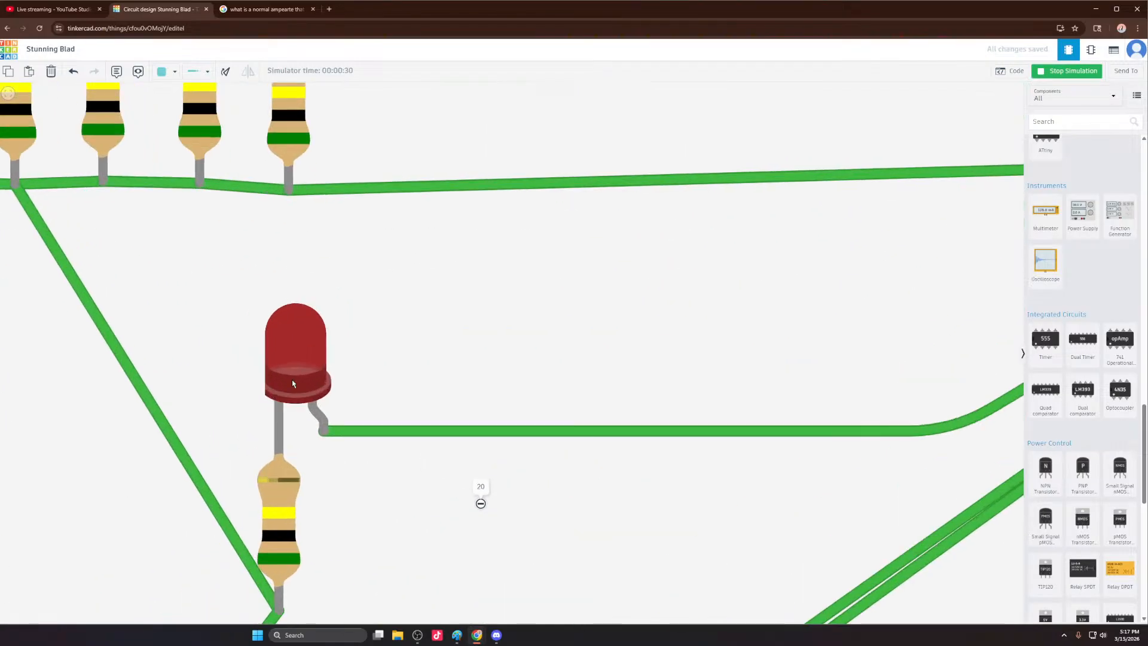
scroll(302, 379, "down", 5)
scroll(302, 379, "down", 1)
scroll(302, 379, "up", 4)
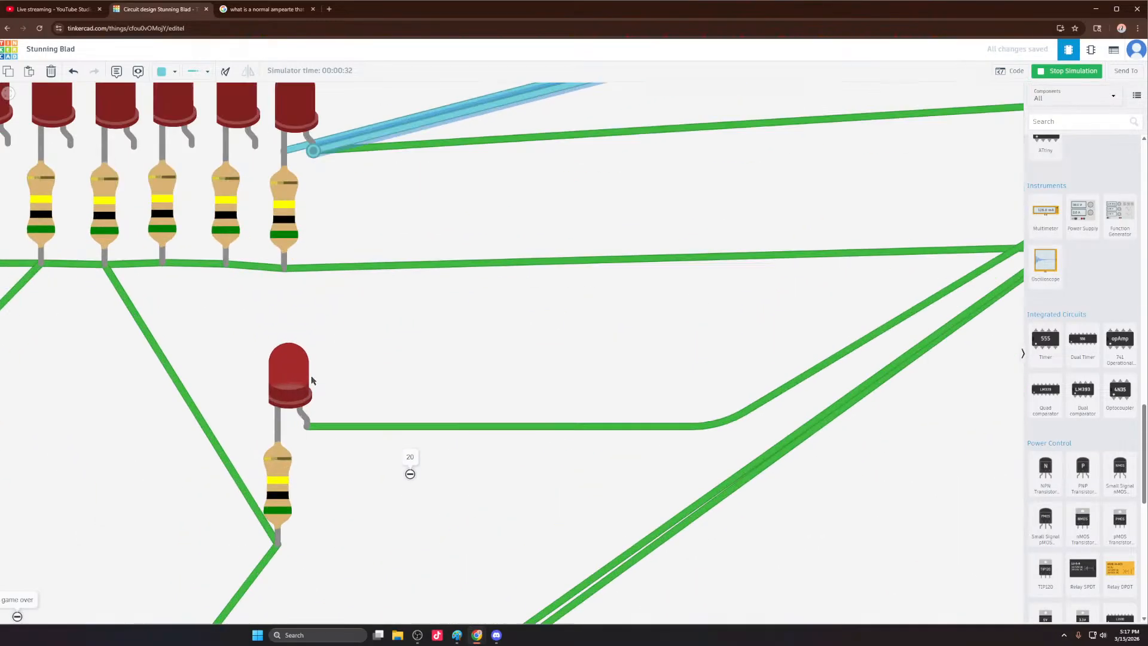
scroll(304, 379, "down", 2)
scroll(305, 381, "down", 3)
scroll(322, 282, "up", 4)
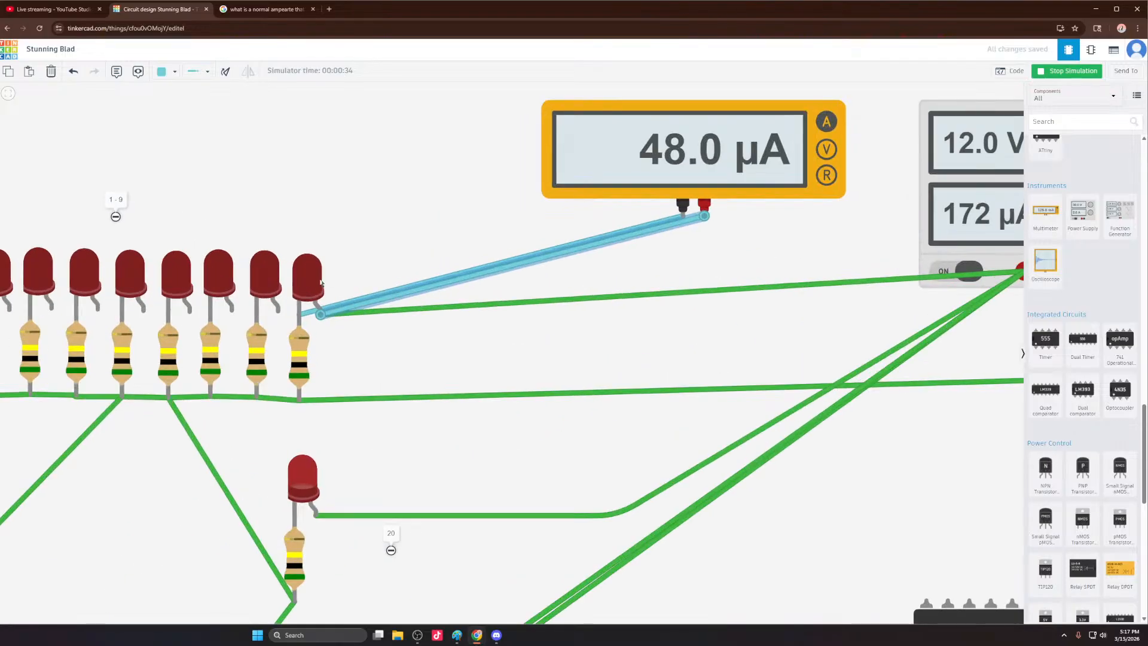
left_click(309, 285)
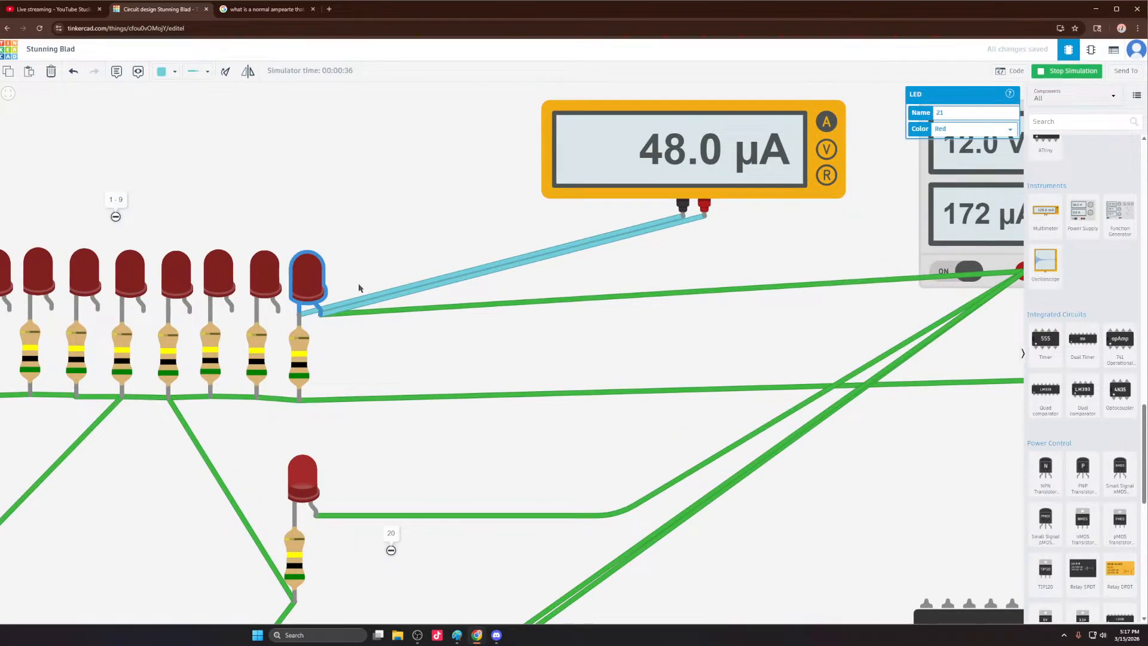
Step: Stop the simulation, move the extra LED stacked on the ninth LED to its right, and wire its cathode to the ninth LED's anode
left_click(1068, 70)
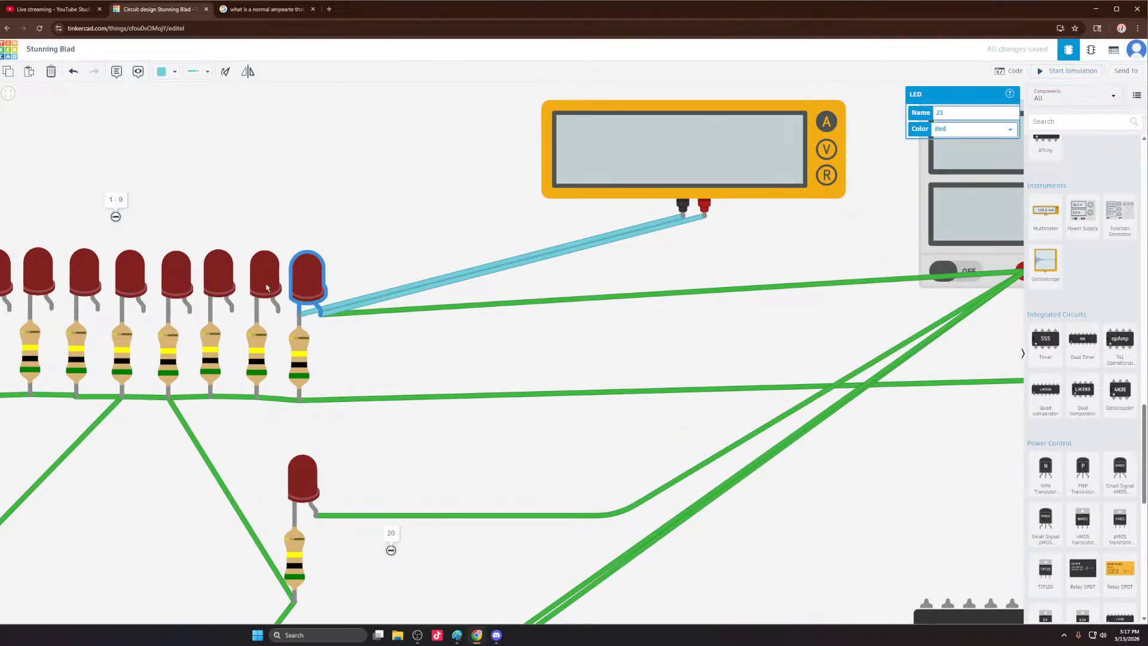
left_click_drag(303, 287, 355, 288)
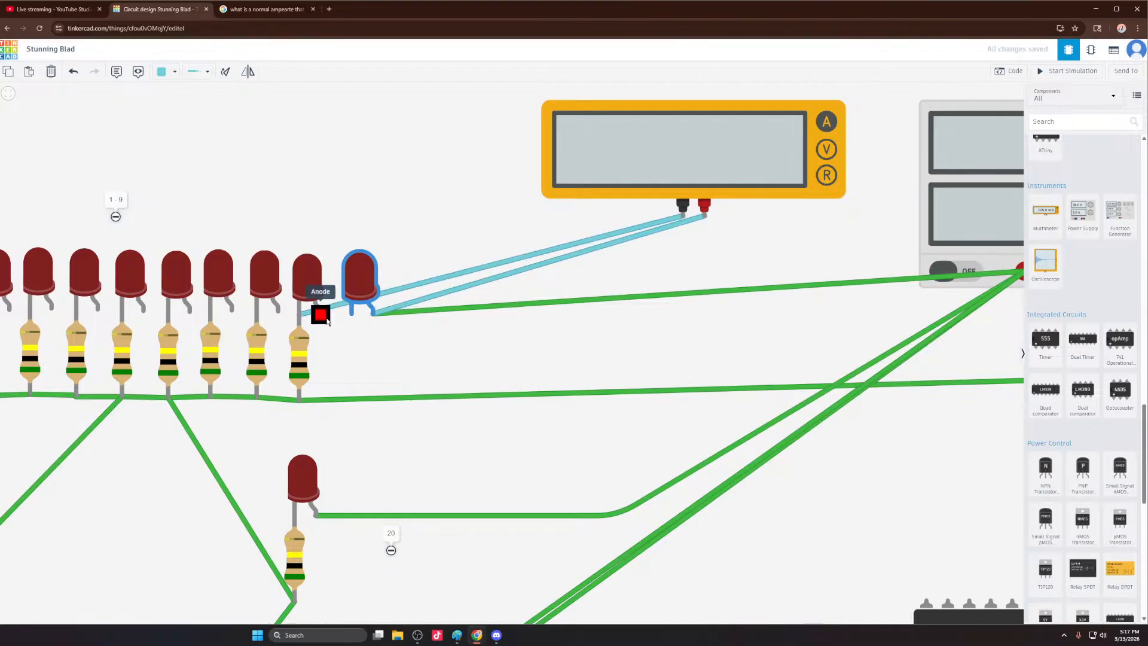
left_click_drag(321, 311, 352, 314)
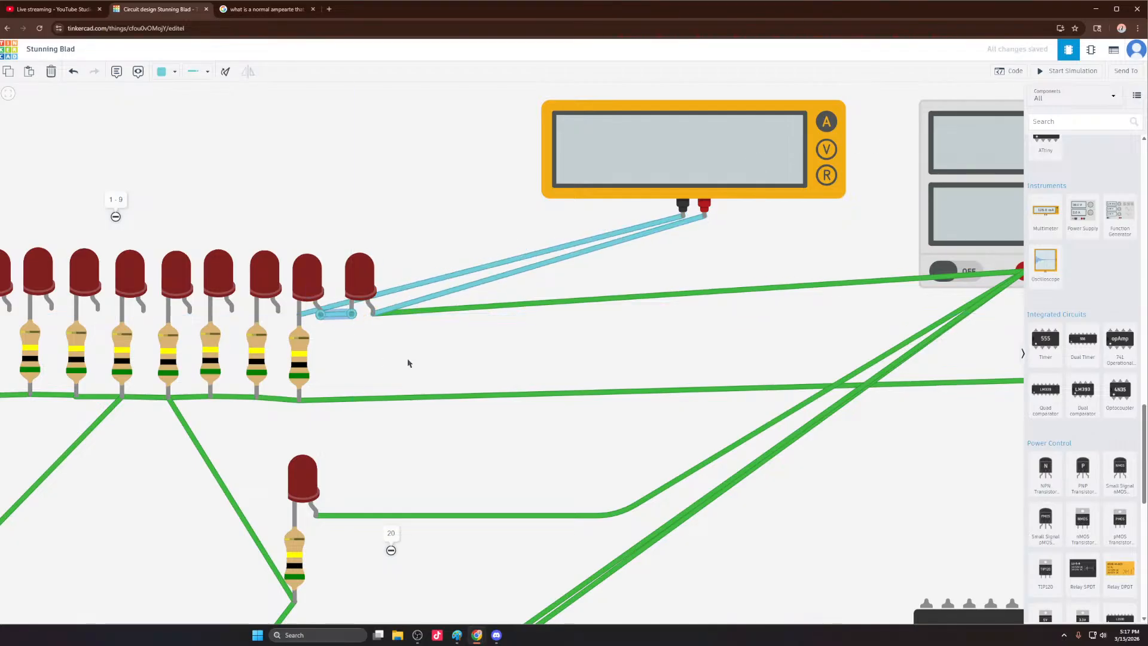
Step: Run the simulation again and examine the meter readings and LEDs with the extra LED in the circuit
left_click(1071, 71)
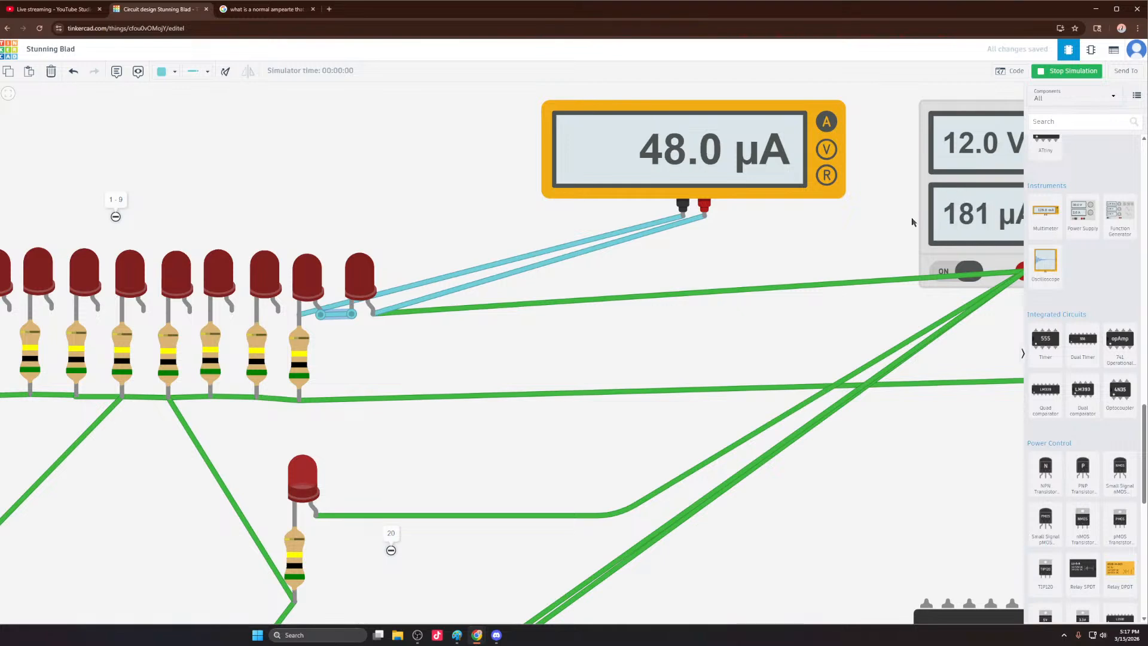
scroll(381, 327, "down", 2)
scroll(380, 326, "down", 1)
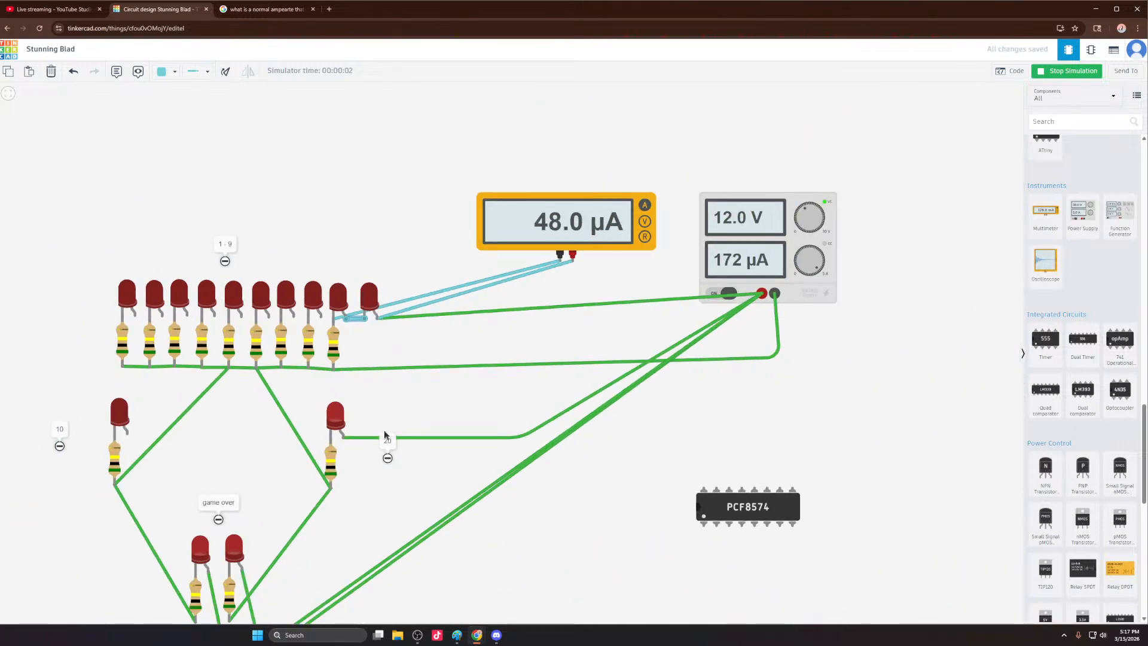
left_click(385, 273)
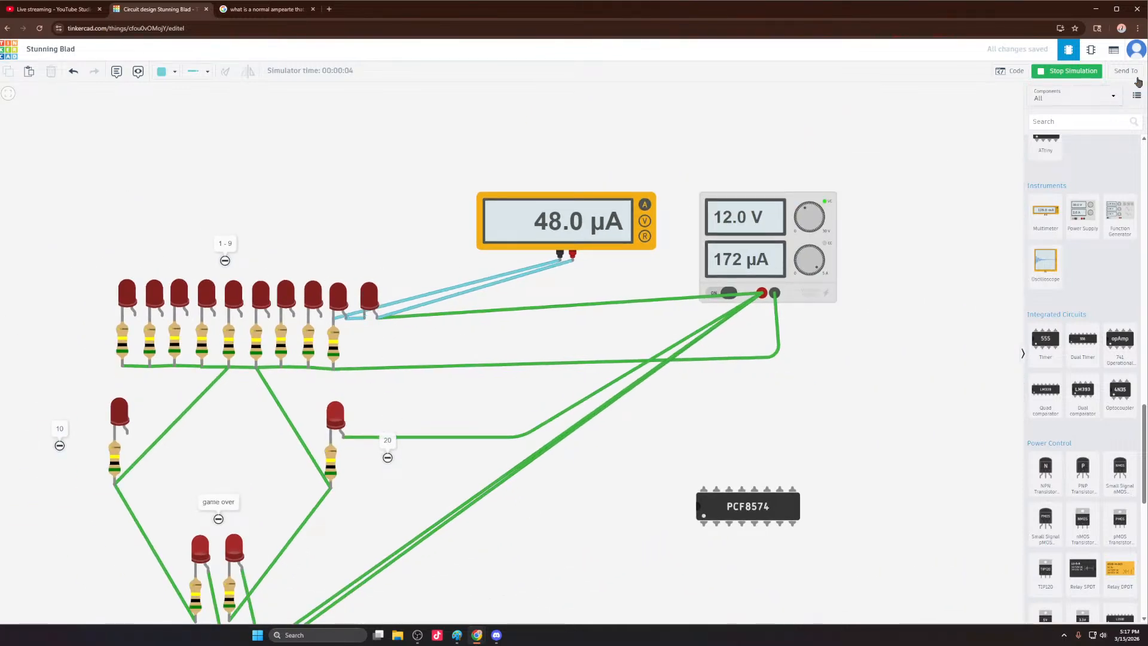
Step: Stop the simulation and undo the extra LED's relocation and wiring beside the ninth LED
left_click(1072, 73)
key("ctrl+z")
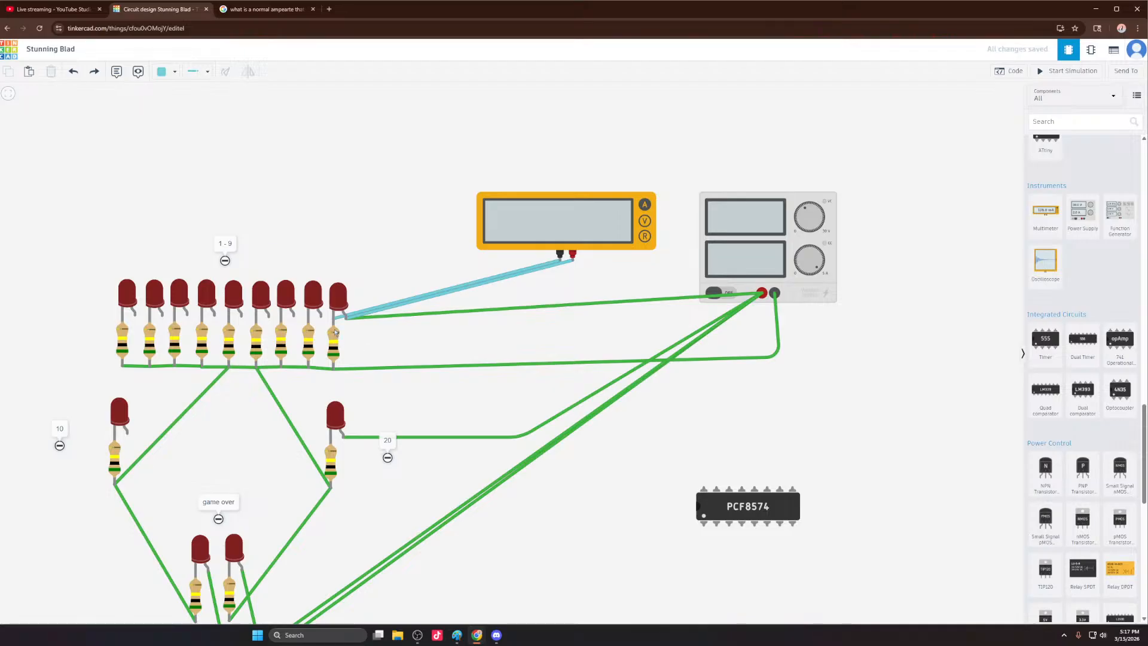
scroll(336, 332, "up", 5)
left_click(355, 257)
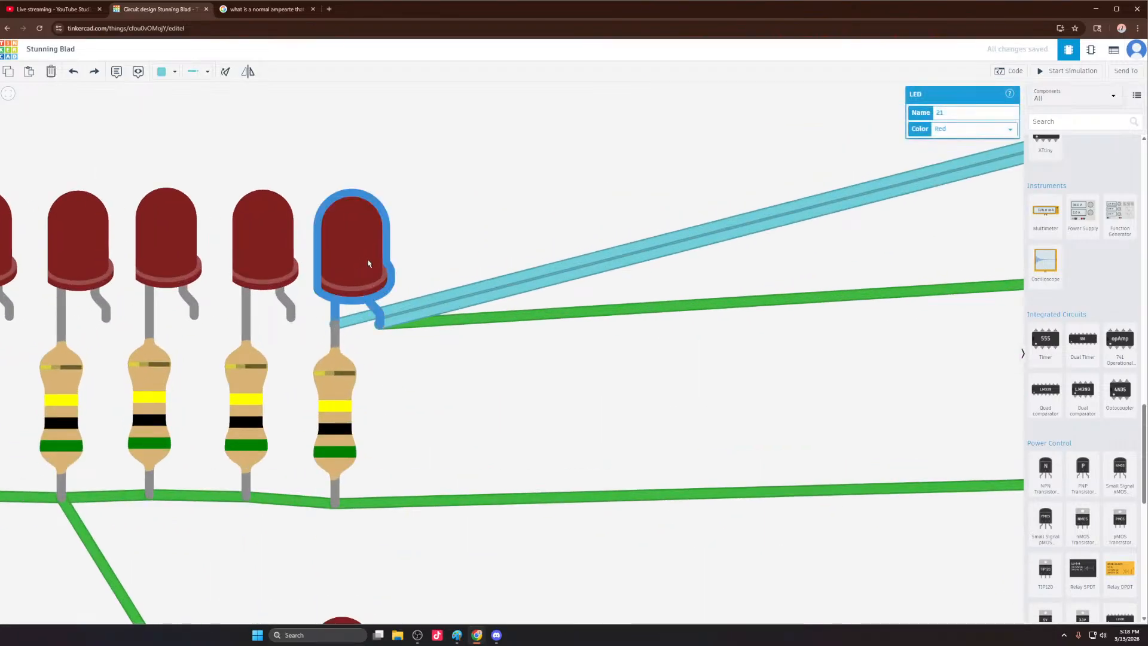
scroll(359, 260, "down", 5)
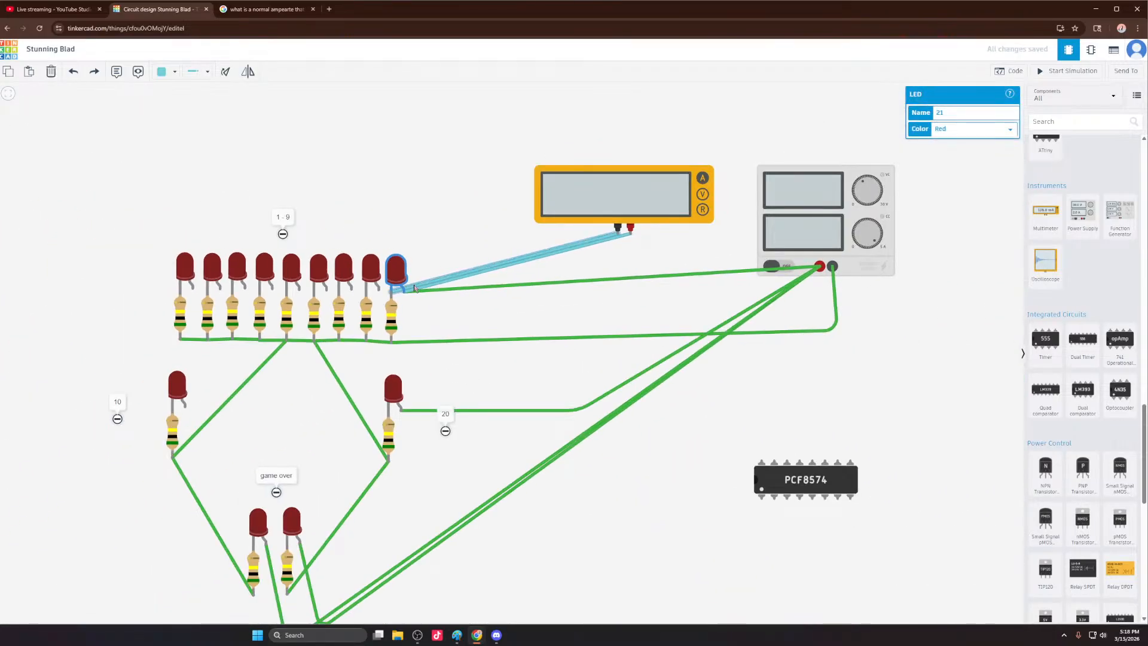
scroll(393, 308, "down", 2)
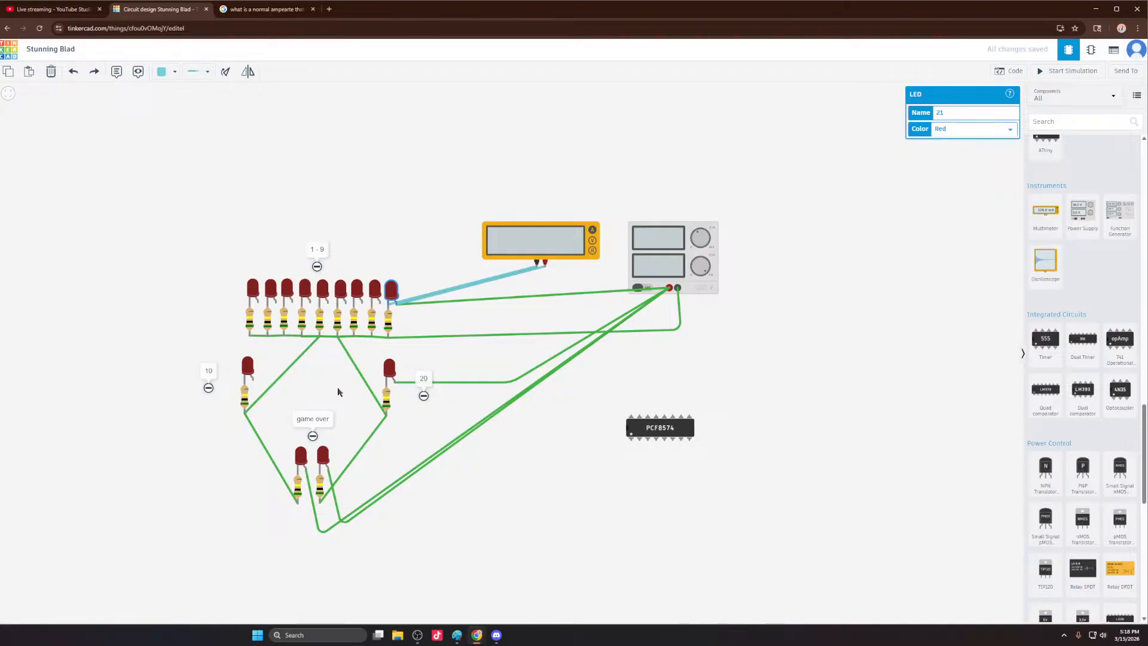
Step: Paste a copy of the LED and place it exactly over the first LED of the "1 - 9" row
scroll(338, 388, "up", 3)
key("ctrl+v")
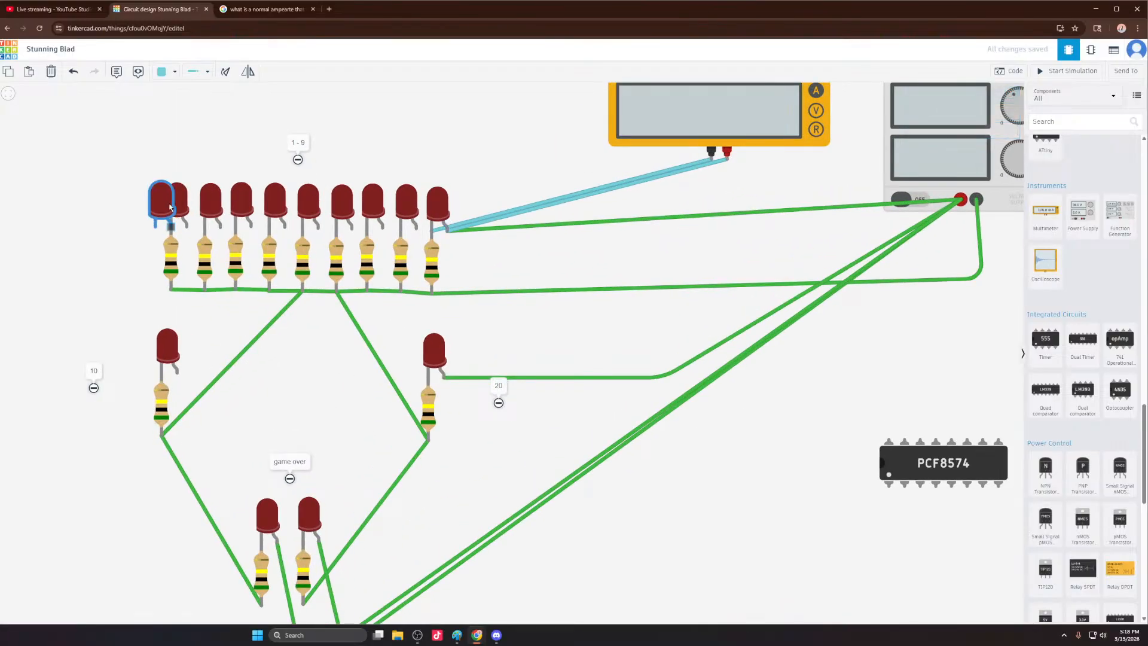
mouse_move(170, 207)
left_mouse_down()
mouse_move(193, 206)
mouse_move(174, 204)
left_mouse_up()
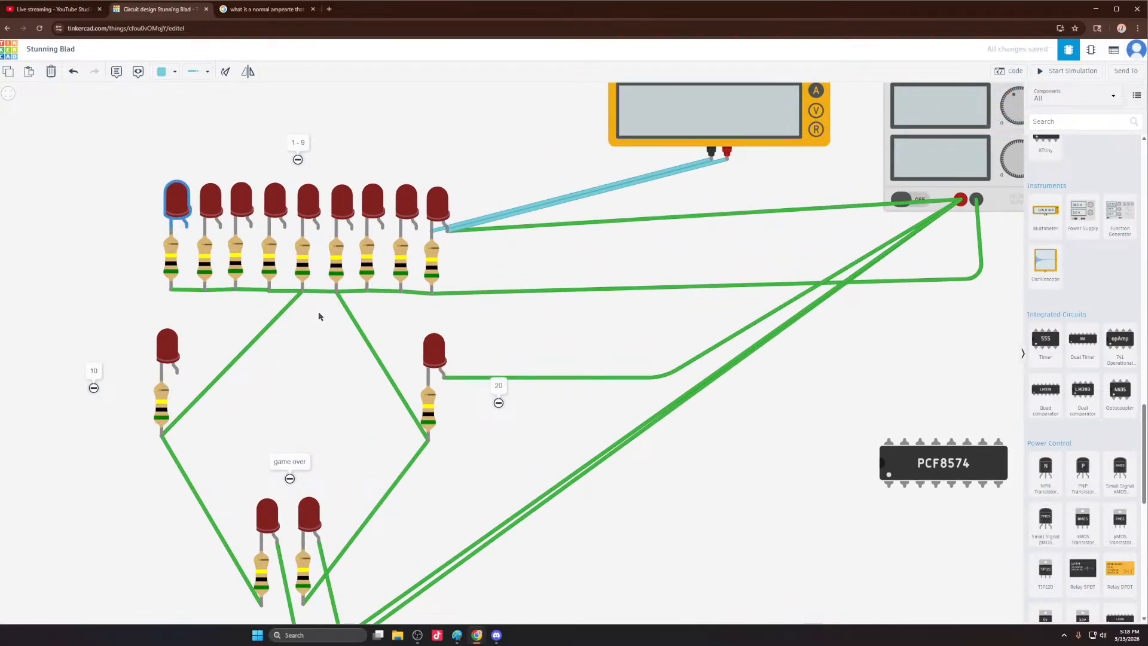
scroll(319, 331, "down", 2)
scroll(321, 323, "down", 3)
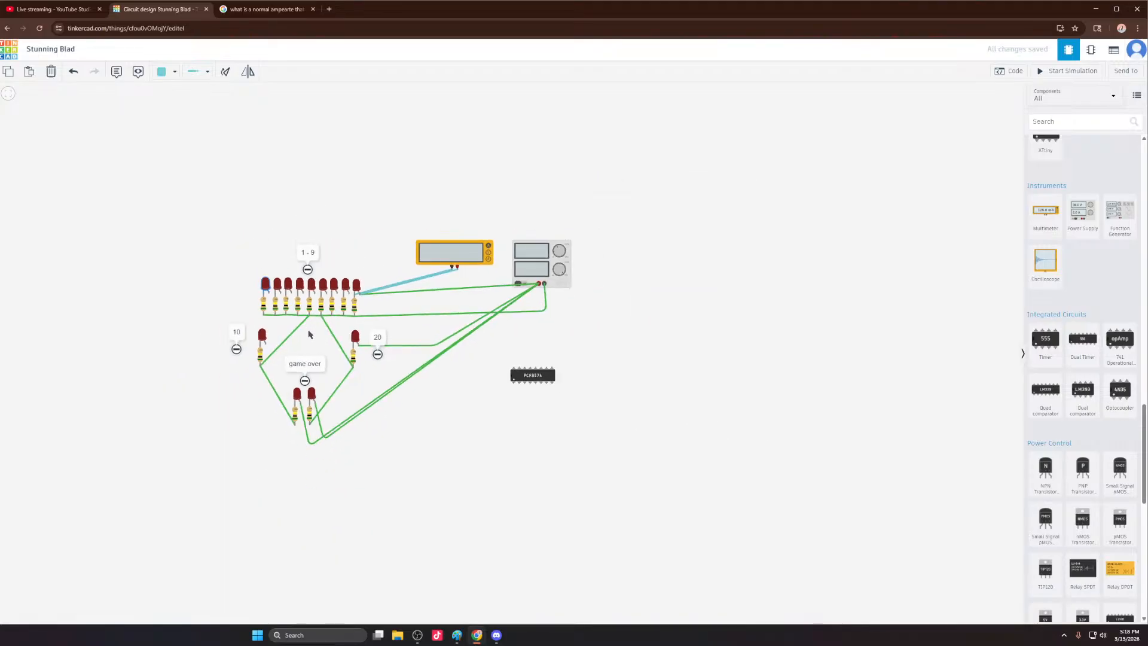
Step: Move the first LED and resistor of the "1 - 9" row away from the circuit and delete the green wire still attached
left_click_drag(178, 238, 401, 476)
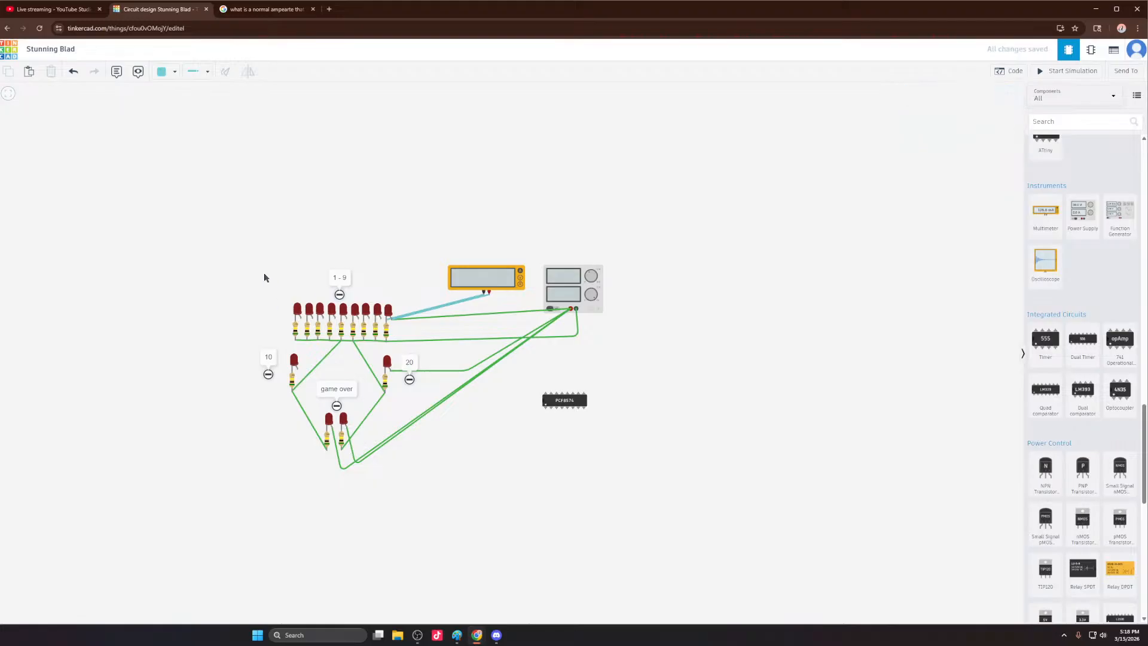
left_click_drag(201, 232, 639, 499)
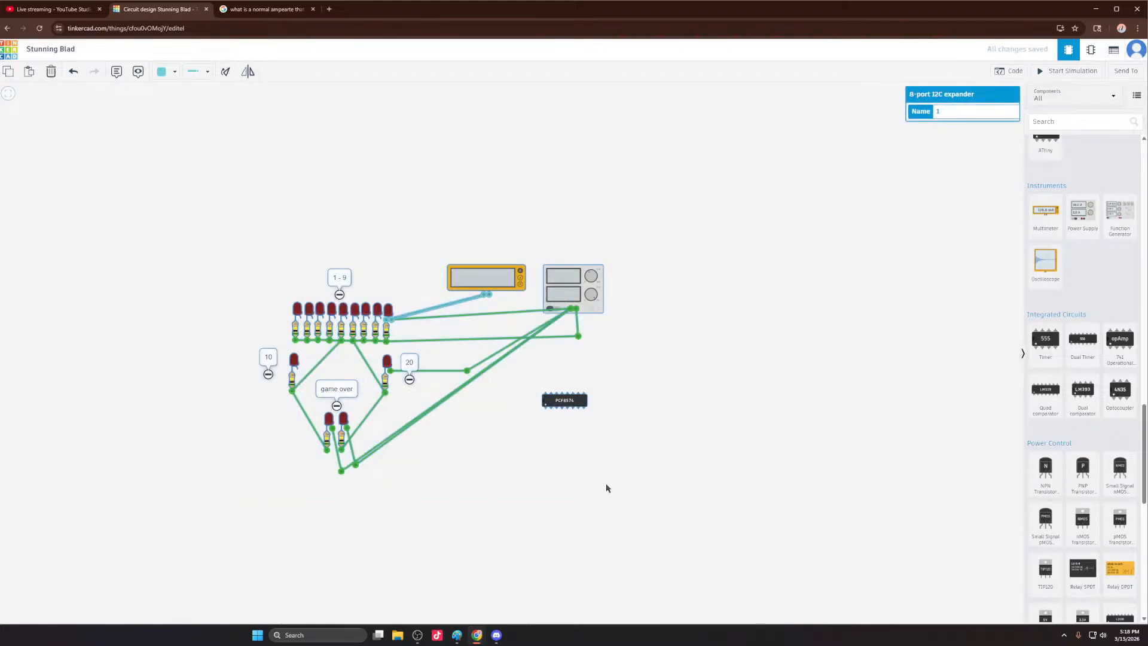
left_click_drag(294, 307, 89, 231)
left_click(246, 312)
left_click(296, 328)
left_click(298, 308, "shift")
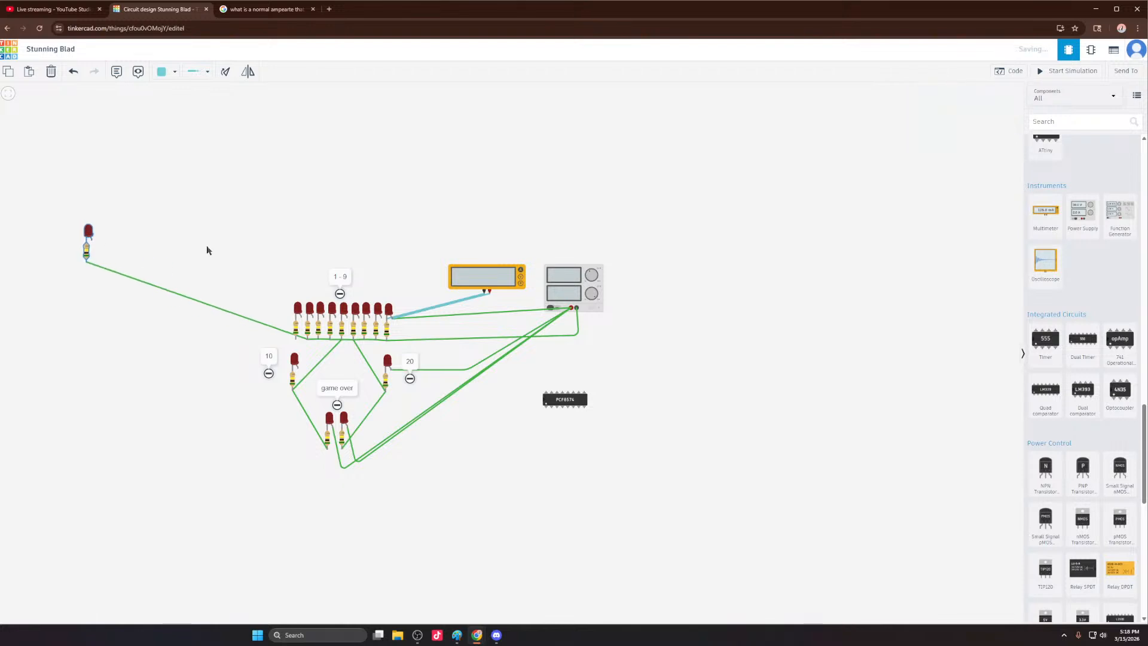
left_click(207, 247)
left_click(200, 305)
key("Delete")
Step: Delete the whole remaining circuit, including labels, meters and the PCF8574 chip, keeping only the separated LED and resistor
left_click_drag(259, 389, 472, 526)
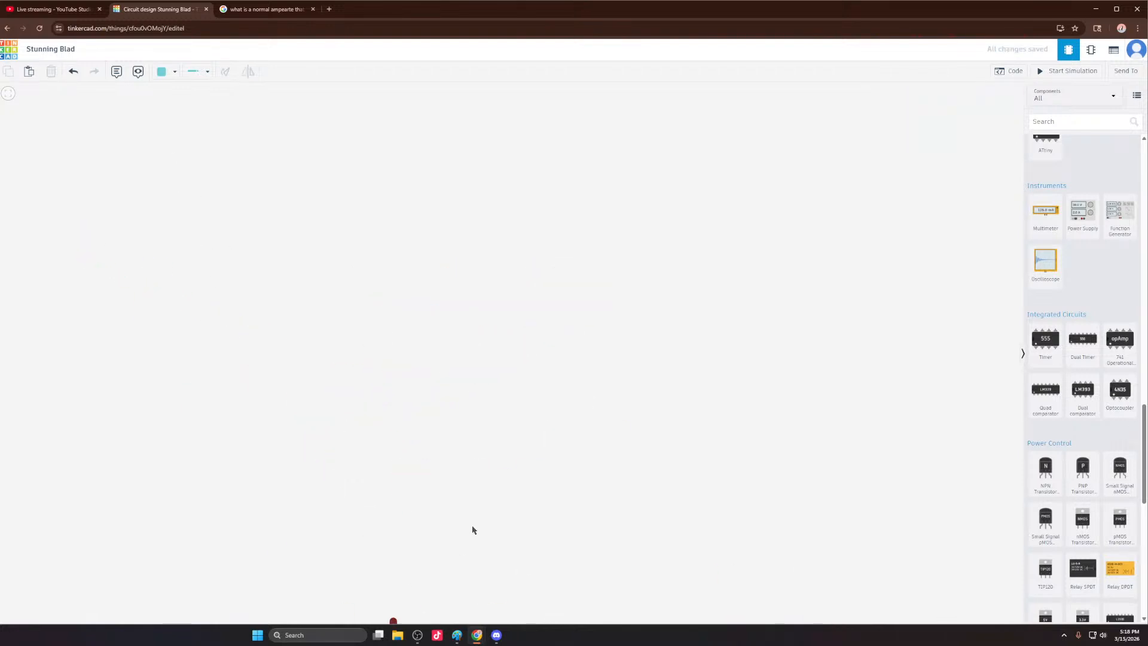
left_click_drag(278, 297, 695, 596)
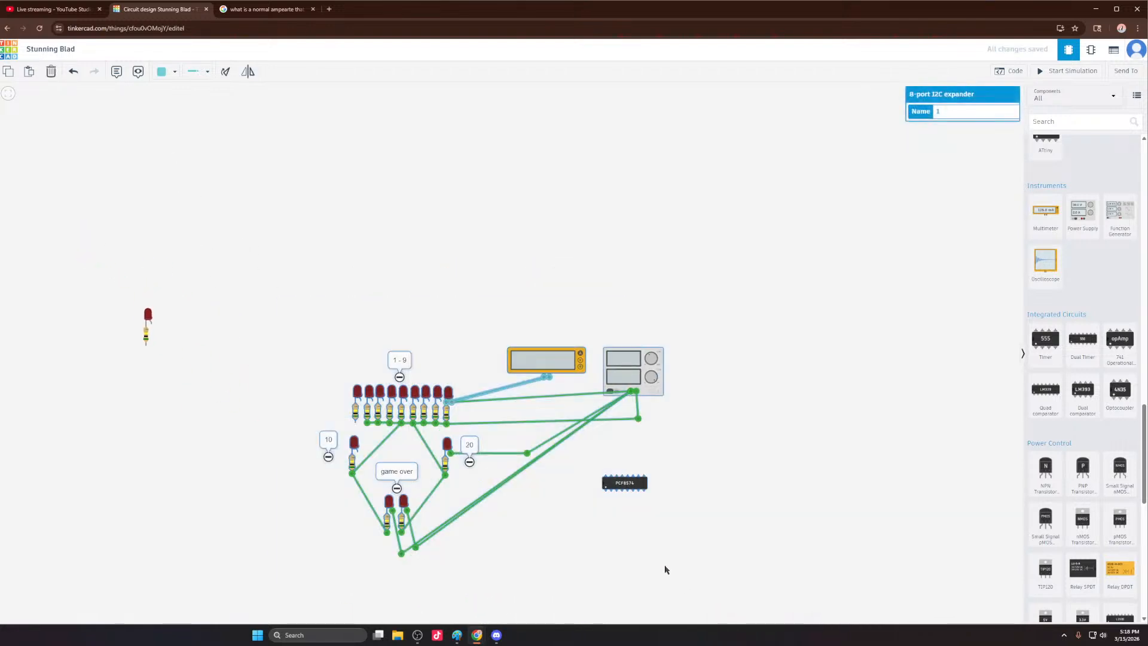
key("Delete")
Step: Duplicate the LED with its resistor and place the copy directly to its right, level with the original
scroll(122, 358, "up", 2)
scroll(202, 311, "up", 2)
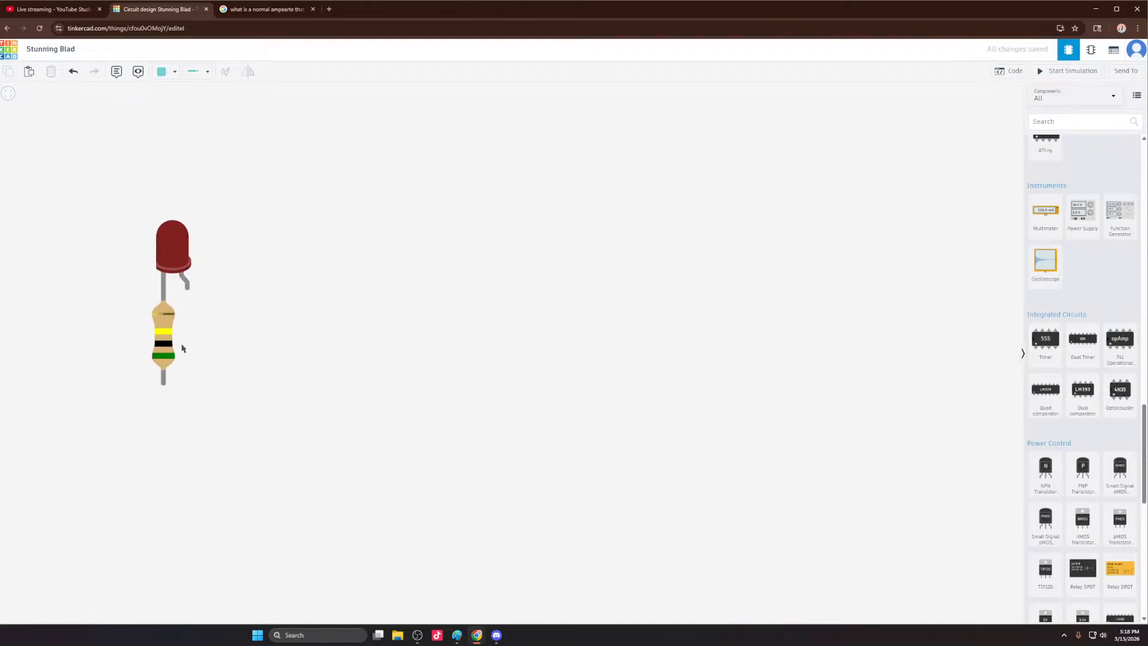
left_click(177, 276)
key("ctrl+c")
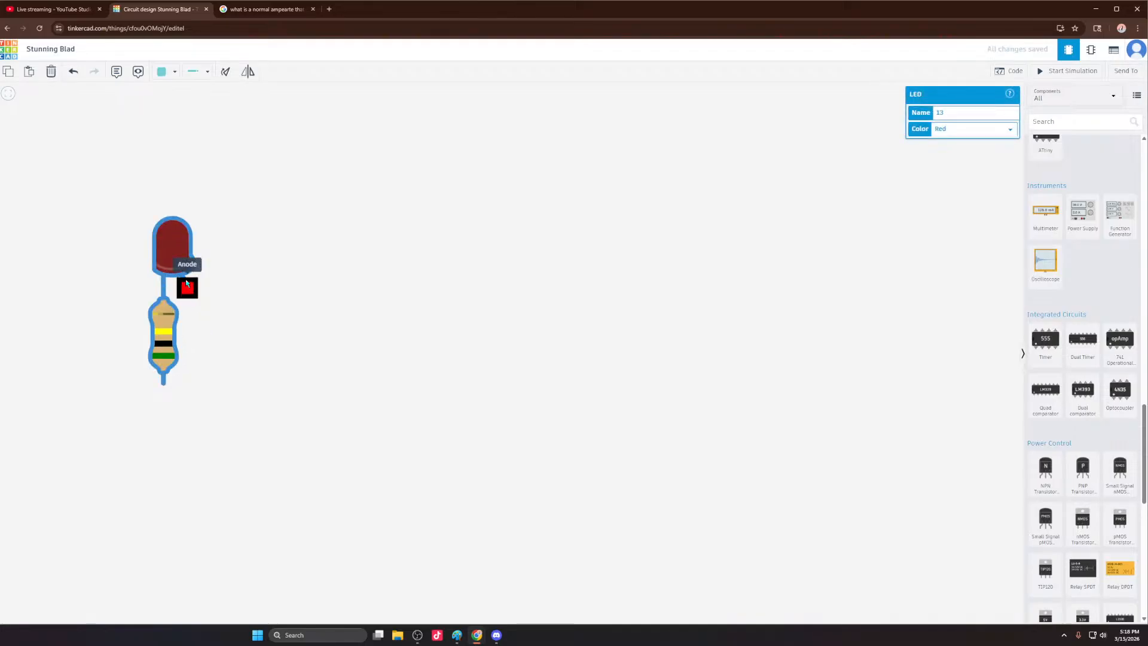
key("ctrl+v")
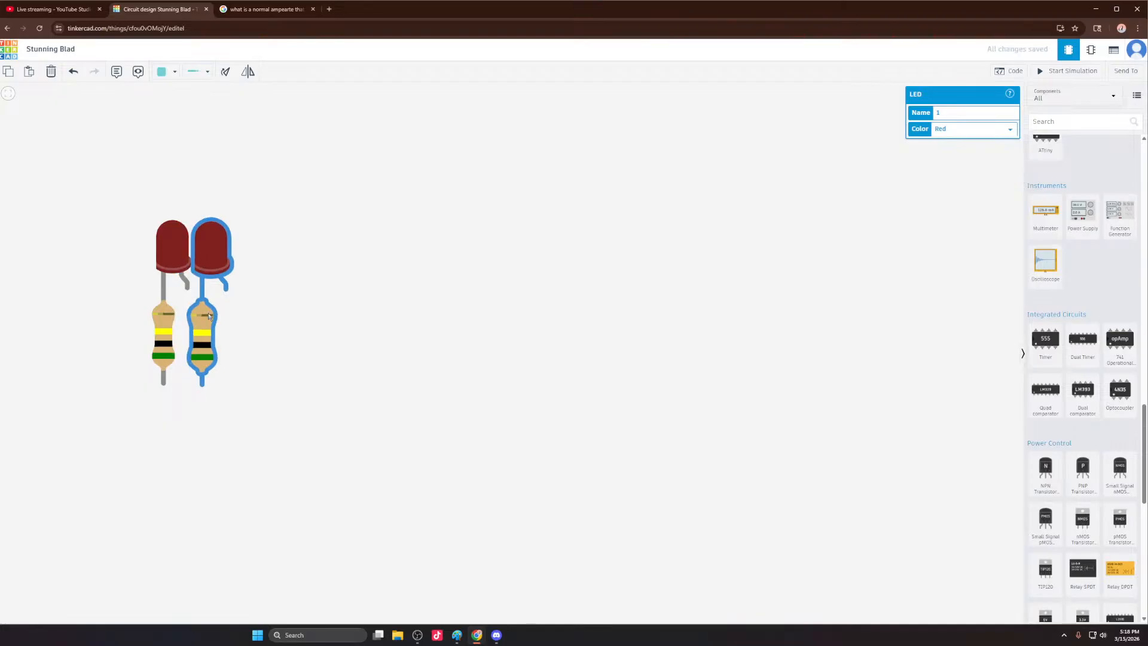
left_click(220, 319)
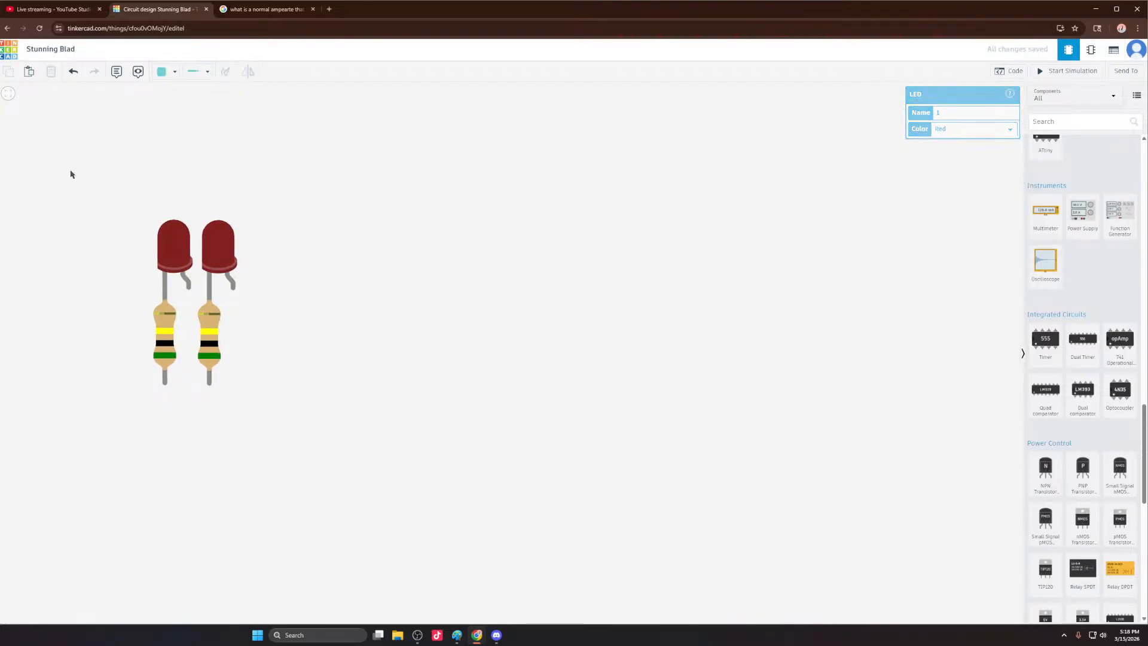
Step: Duplicate the LED-resistor pair and place the copy to its right, leaving a gap between the two pairs
left_click_drag(68, 167, 283, 396)
key("ctrl+c")
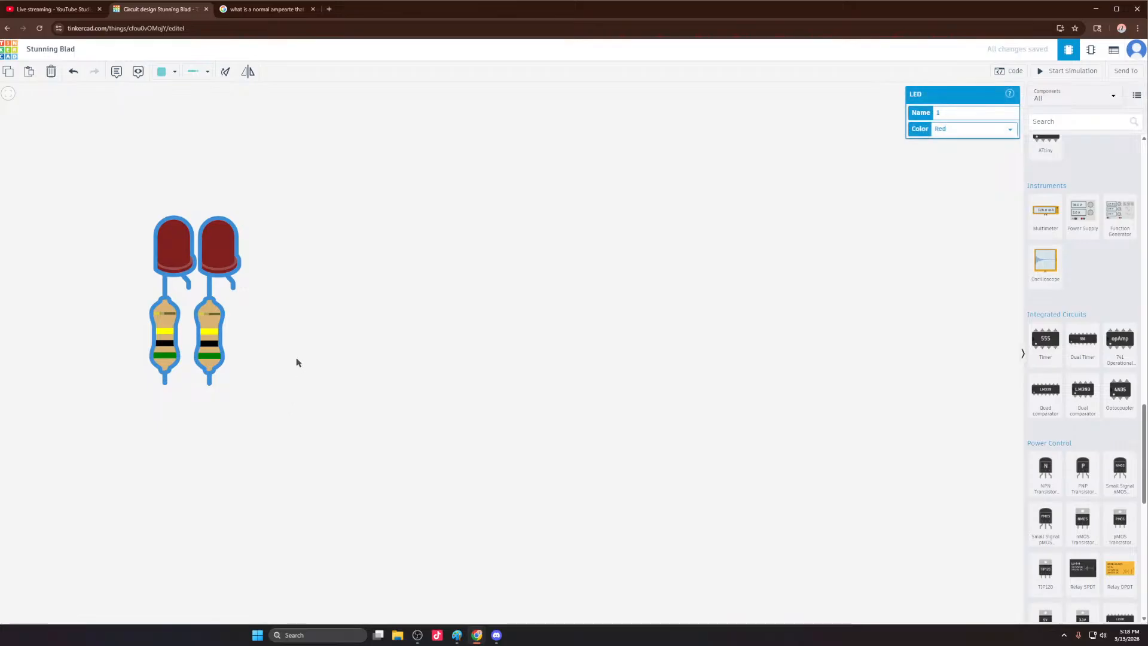
key("ctrl+v")
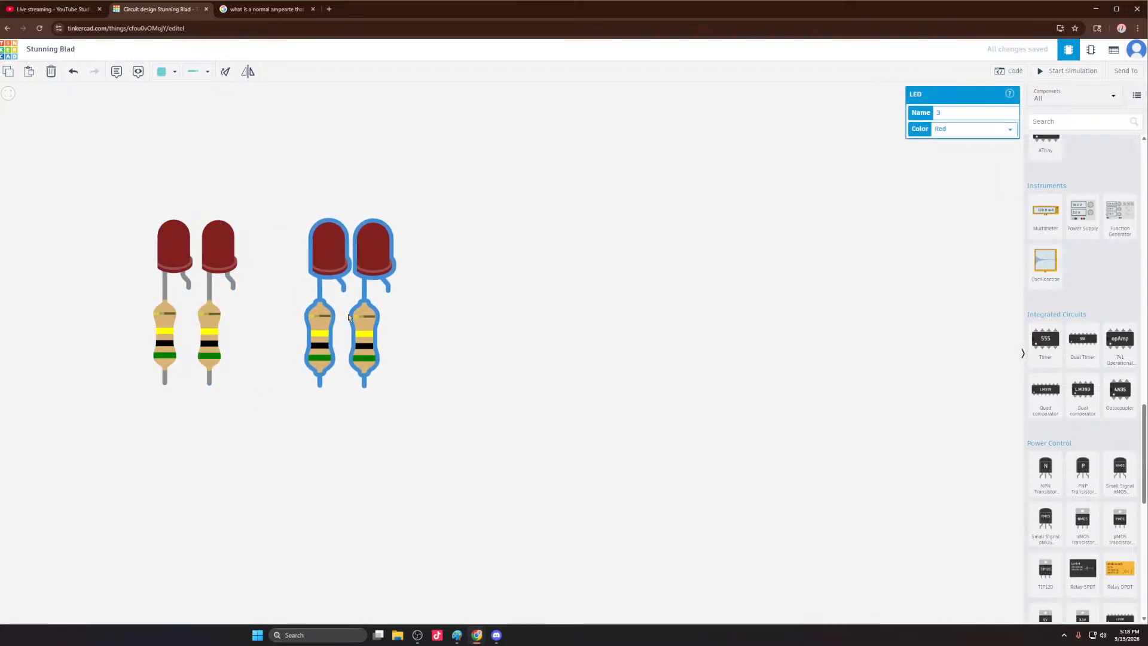
Step: Duplicate both LED-resistor pairs and place the copies to their right to make four pairs in a row
scroll(25, 353, "down", 2)
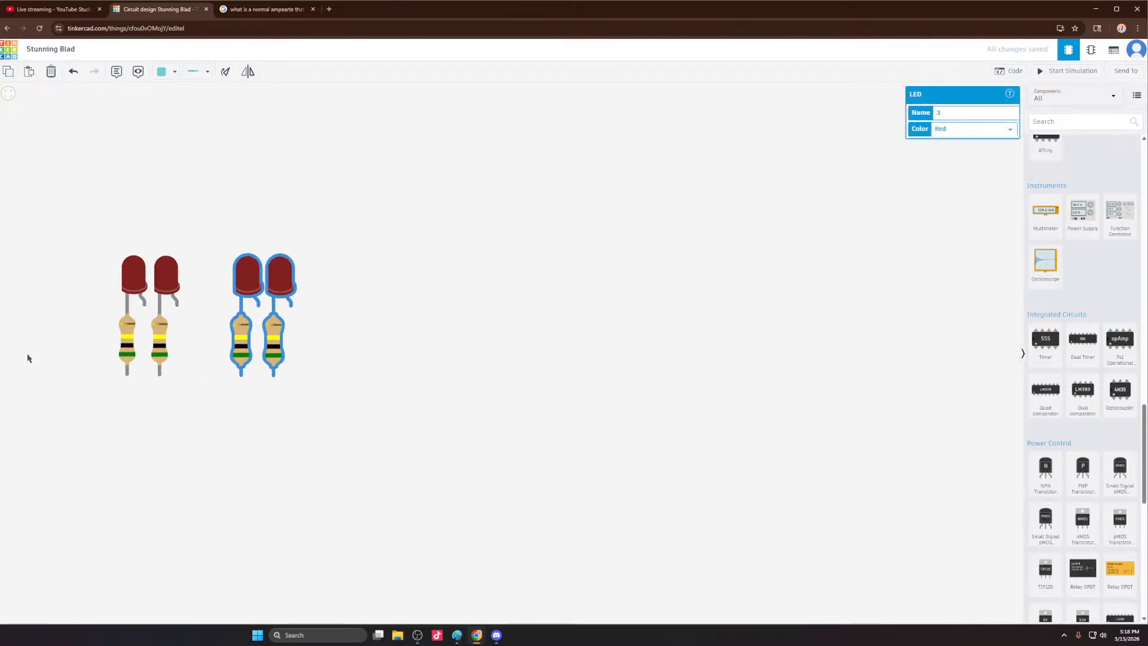
left_click(142, 335, "shift")
left_click(117, 342, "shift")
left_click(143, 293, "shift")
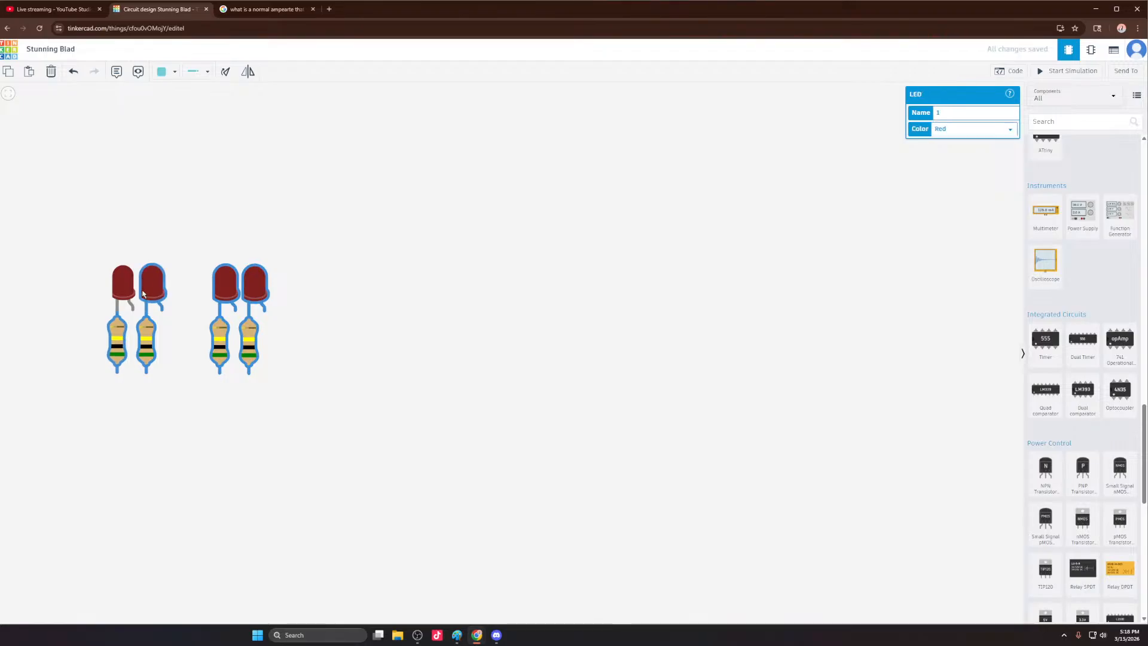
key("ctrl+c")
key("ctrl+v")
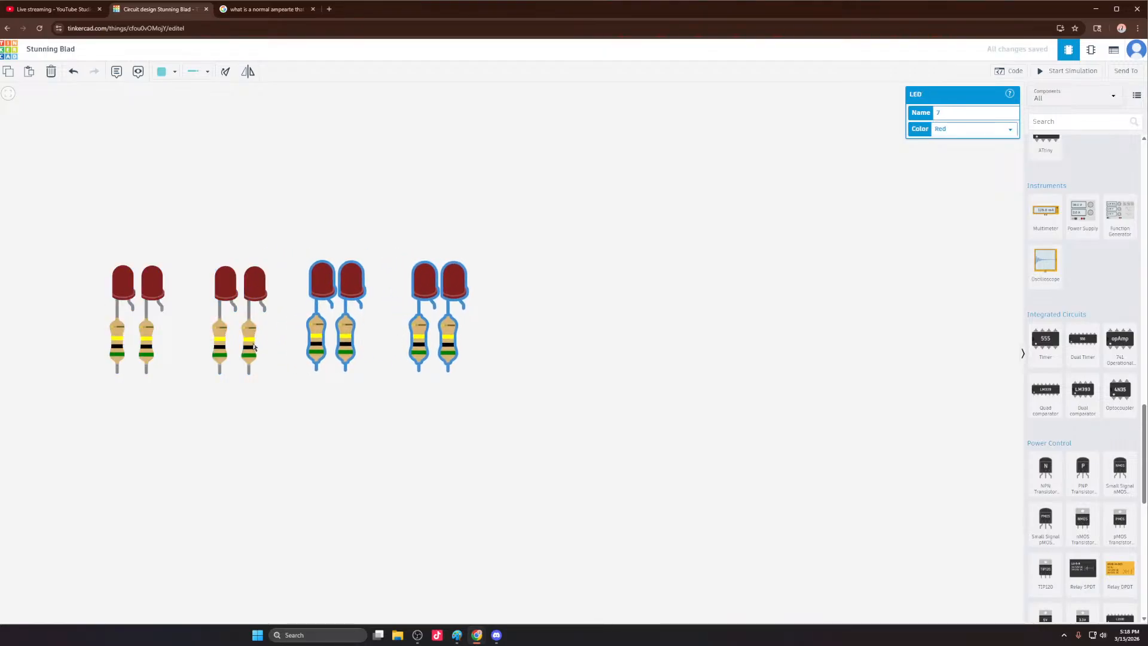
Step: Duplicate the four LED-resistor pairs, place the copies at the row's right end, and nudge them right for even spacing
left_click_drag(70, 238, 530, 405)
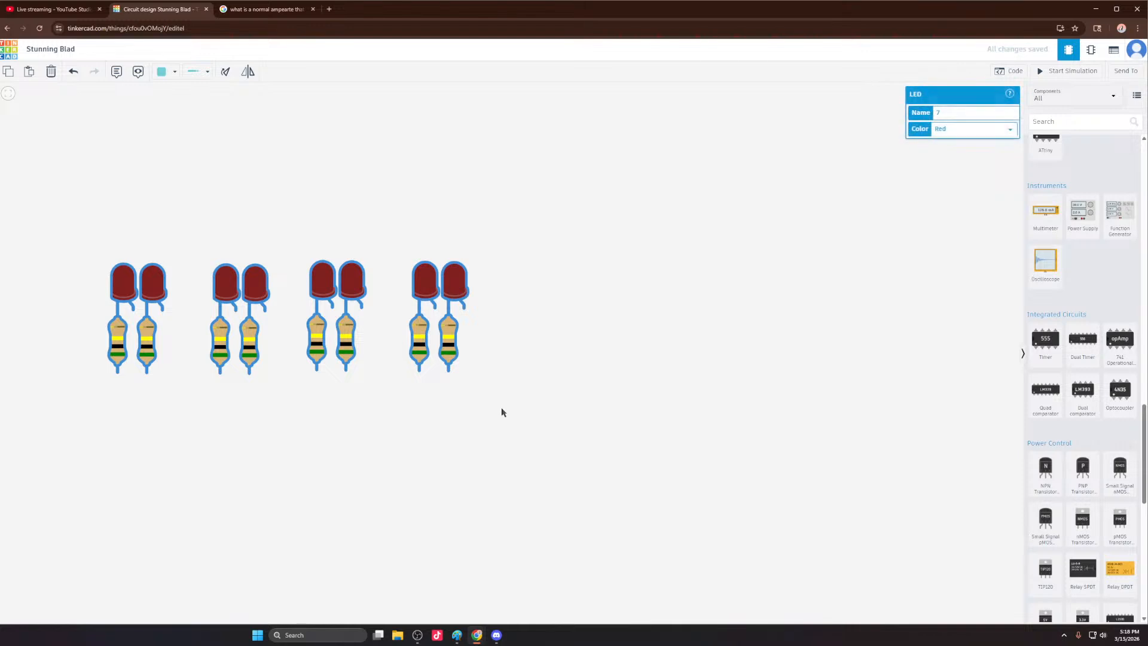
key("ctrl+c")
key("ctrl+v")
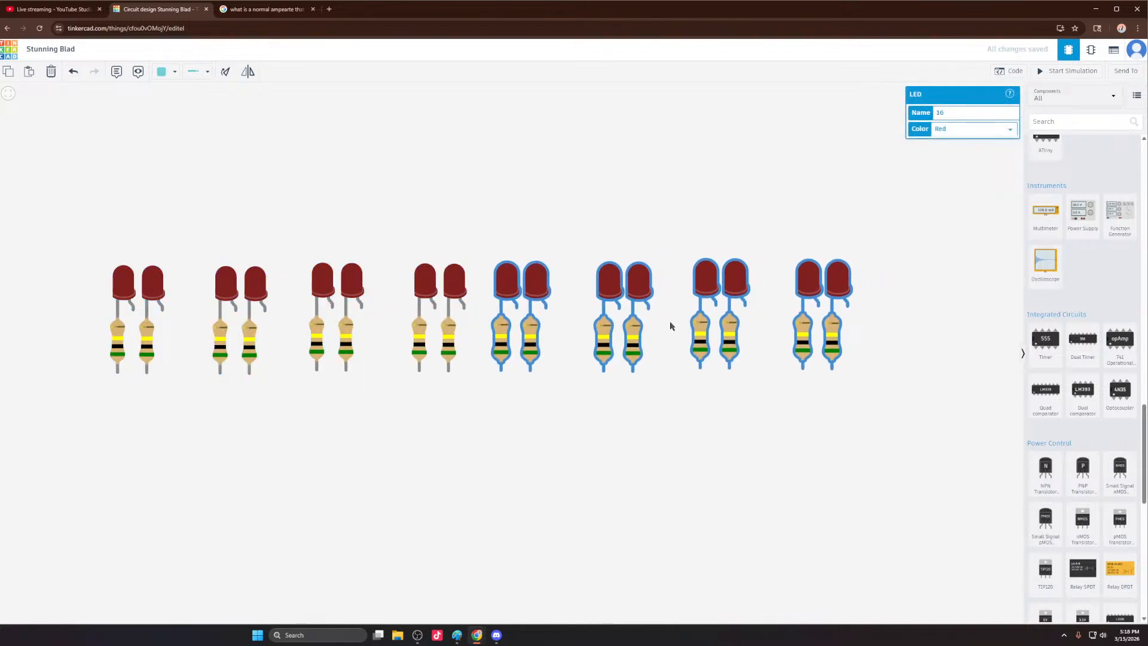
key("Right")
key("Right")
key("Right")
key("Right")
key("Right")
key("Right")
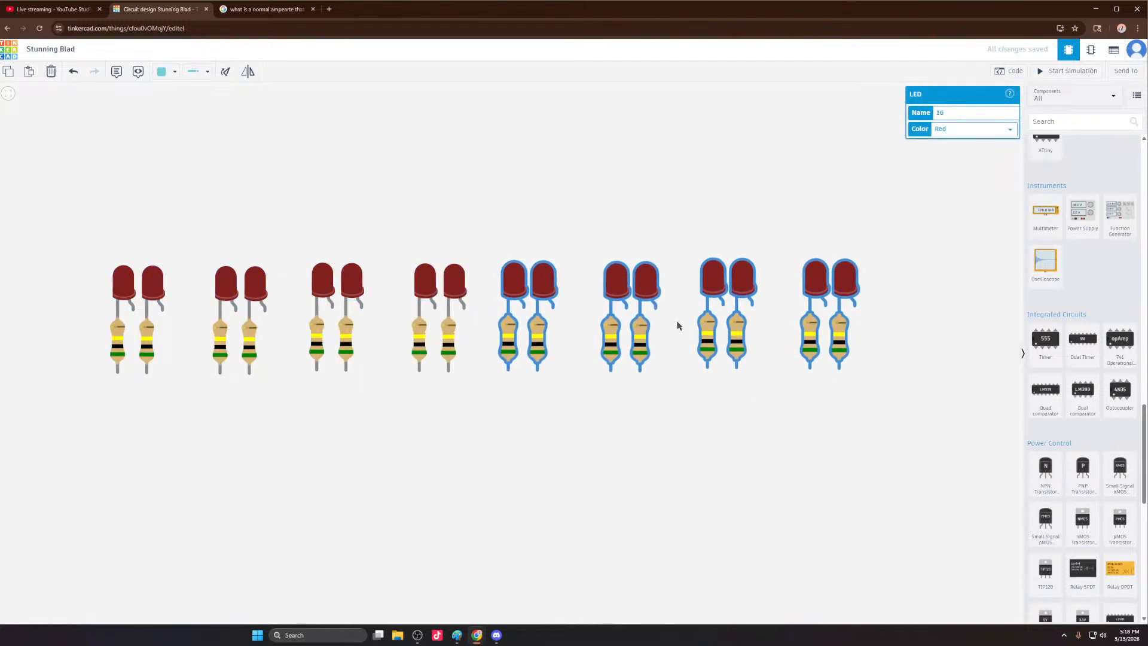
key("Right")
key("Right")
Step: Paste another four LED-resistor pairs at the right end of the row and adjust their spacing
scroll(239, 372, "down", 5)
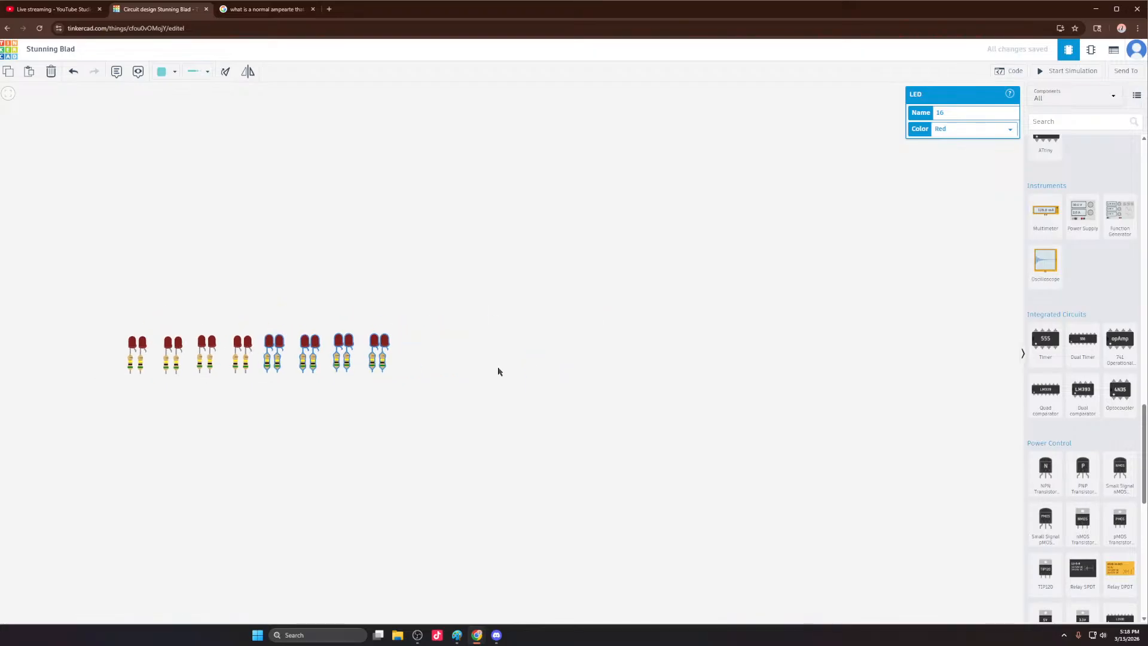
scroll(580, 364, "up", 3)
scroll(418, 367, "down", 5)
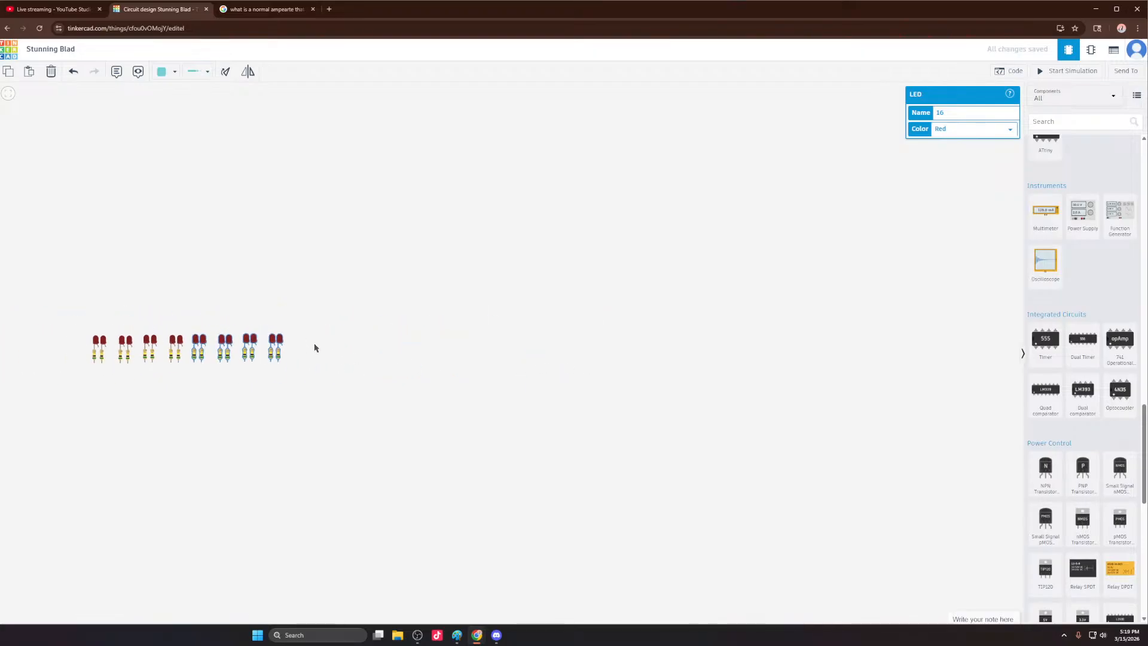
scroll(297, 347, "up", 3)
key("ctrl+v")
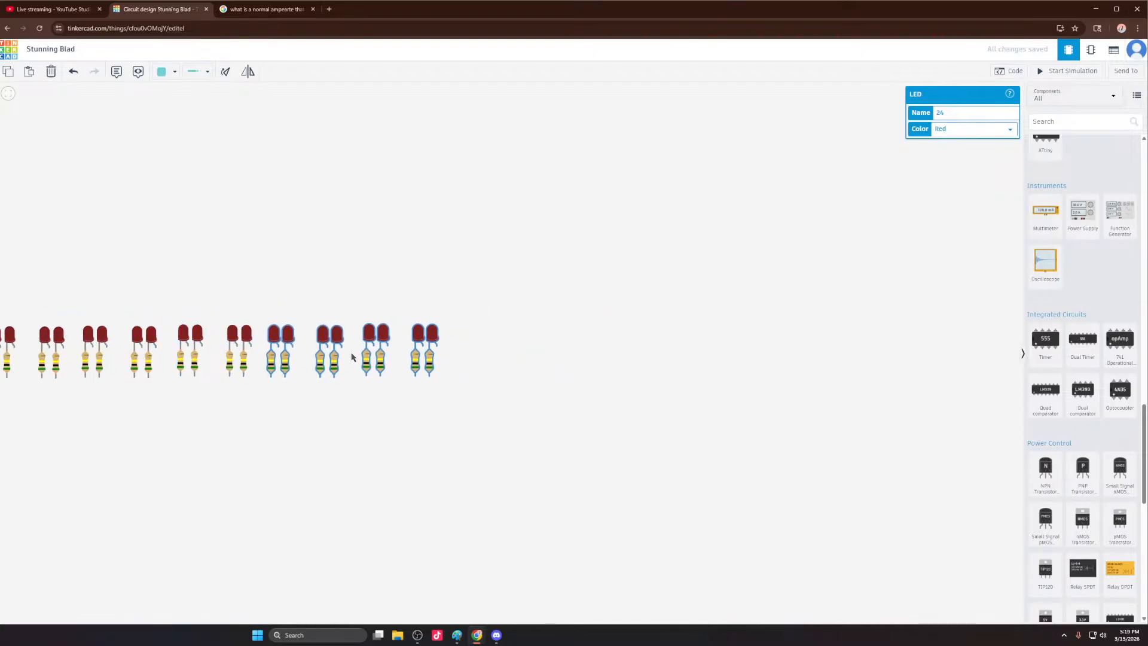
left_click(352, 355)
left_click_drag(351, 358, 357, 356)
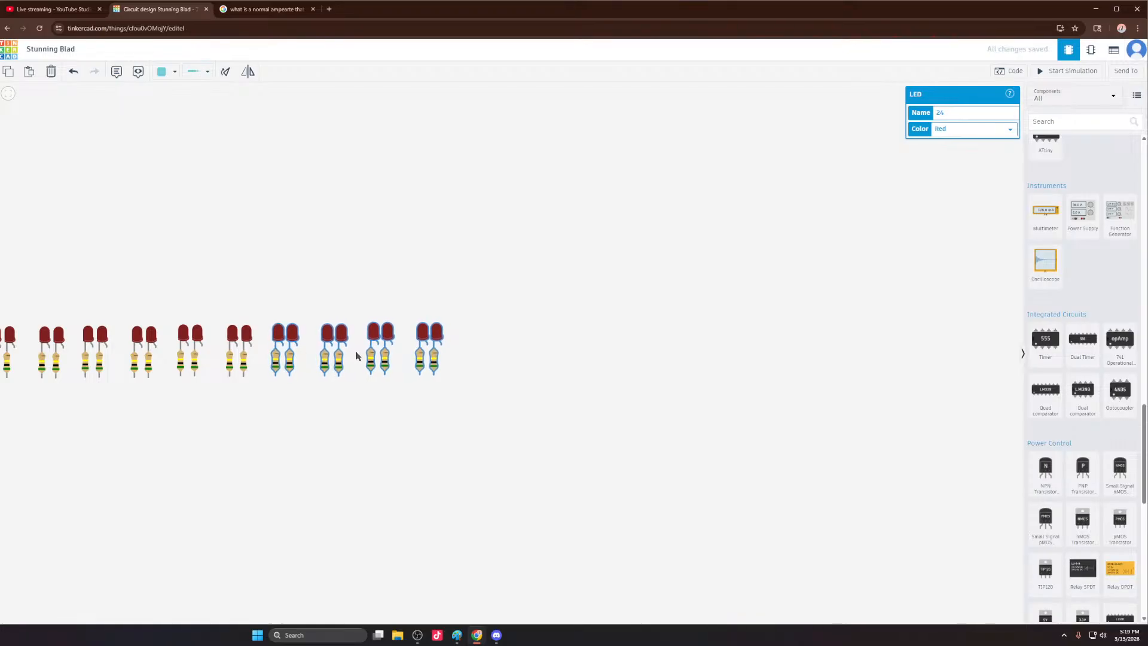
Step: Move the last three LED-resistor pairs below the row, one under the first pair and two starting under the ninth pair
left_click_drag(311, 303, 126, 456)
scroll(450, 378, "down", 2)
scroll(123, 475, "up", 4)
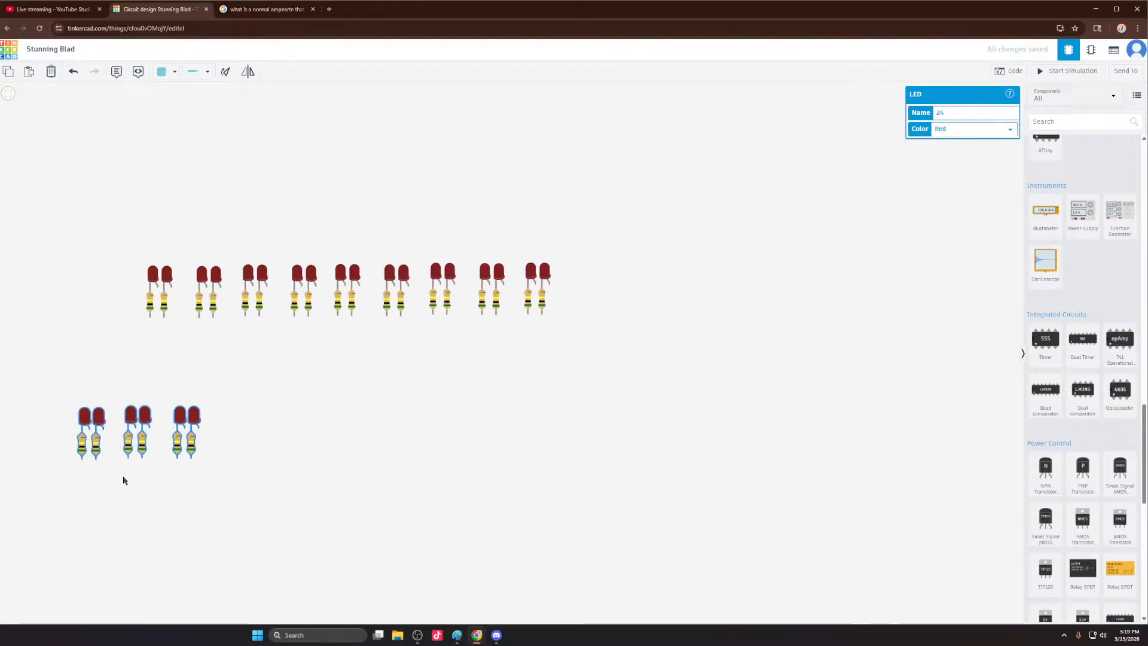
left_click_drag(148, 435, 241, 344)
left_click_drag(383, 394, 209, 301)
left_click_drag(252, 344, 703, 345)
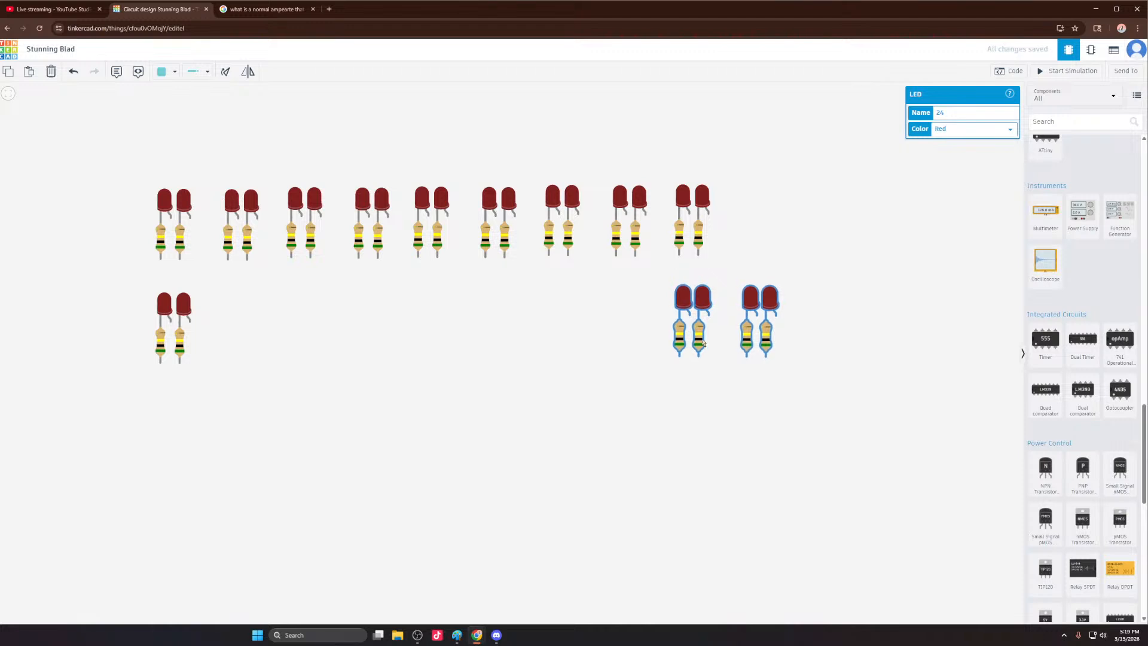
Step: Move the rightmost lower pair to a third row near the middle, paste a copy beside it, and tighten their spacing
left_click(777, 383)
left_click_drag(837, 401, 734, 258)
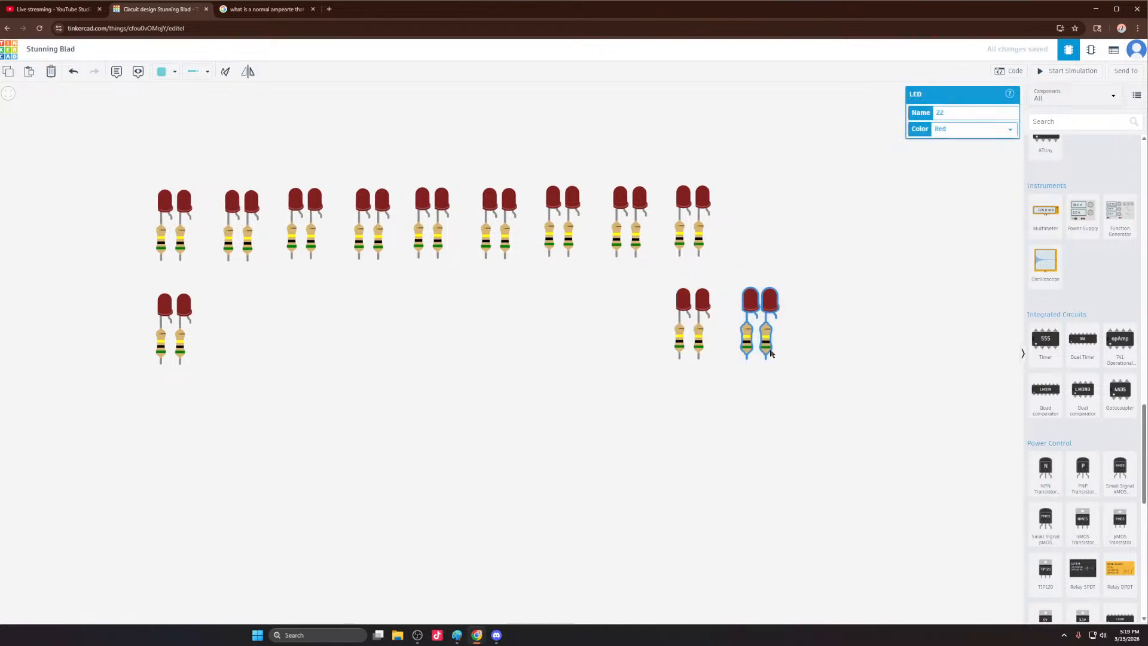
left_click_drag(771, 351, 381, 504)
key("ctrl+v")
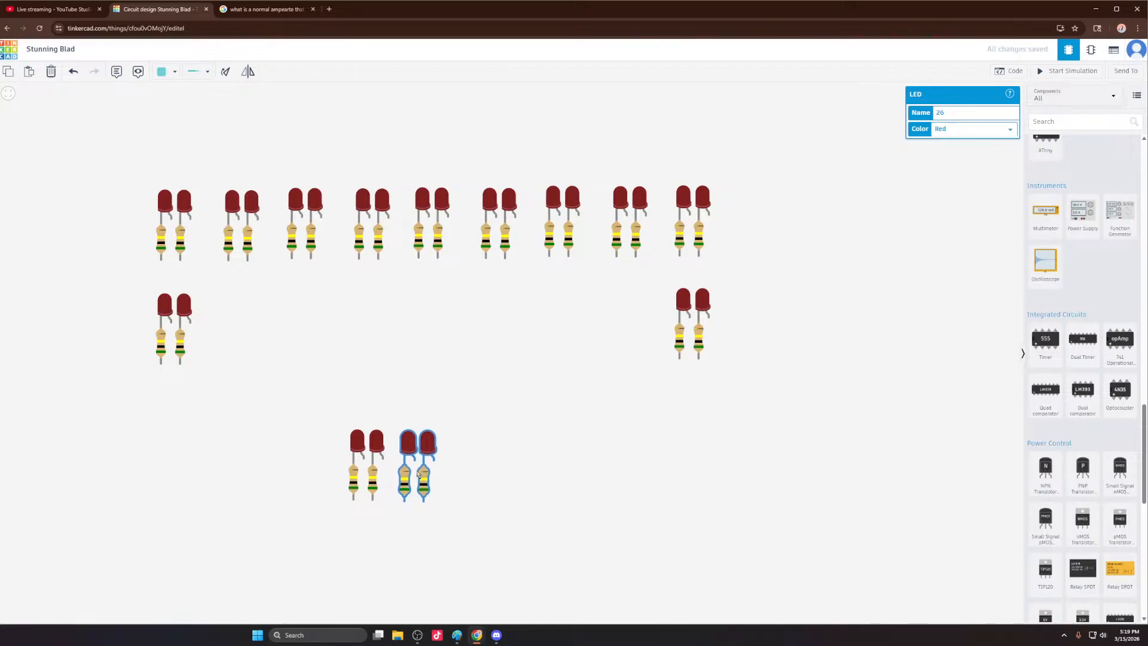
left_click(384, 482)
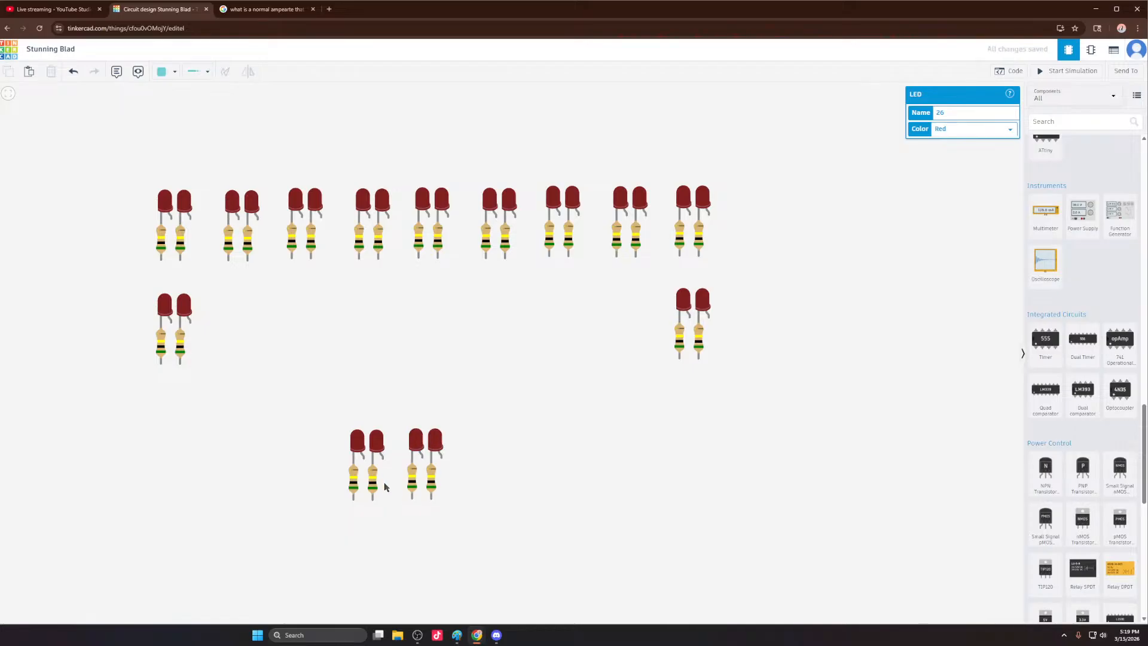
left_click_drag(307, 413, 384, 486)
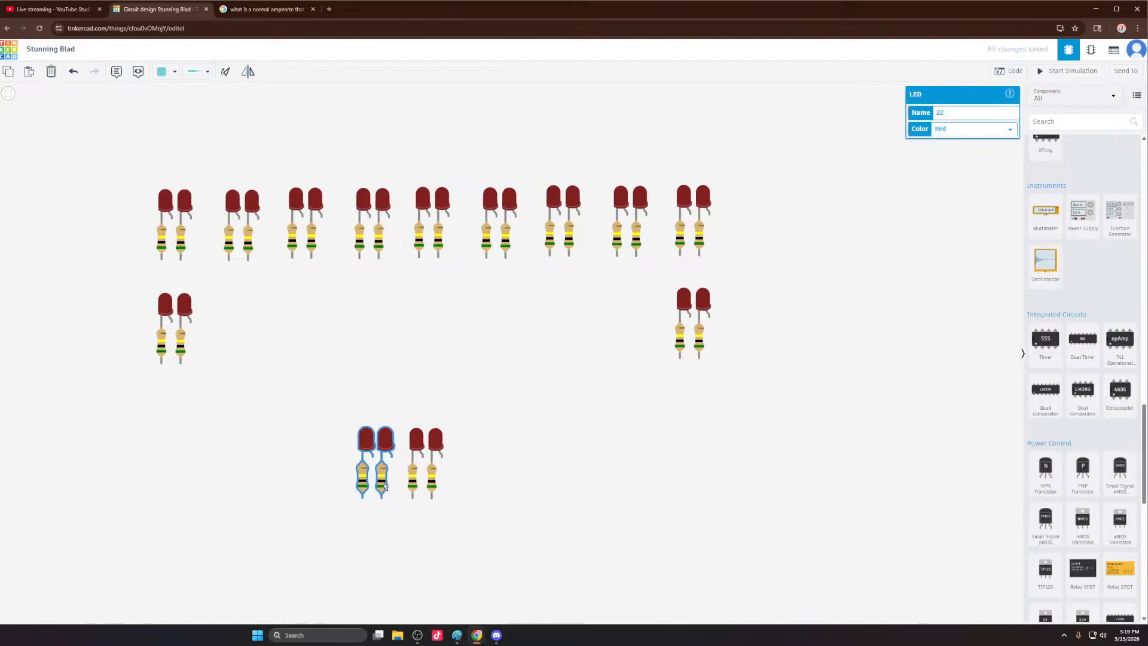
left_click(465, 410)
scroll(326, 387, "down", 2)
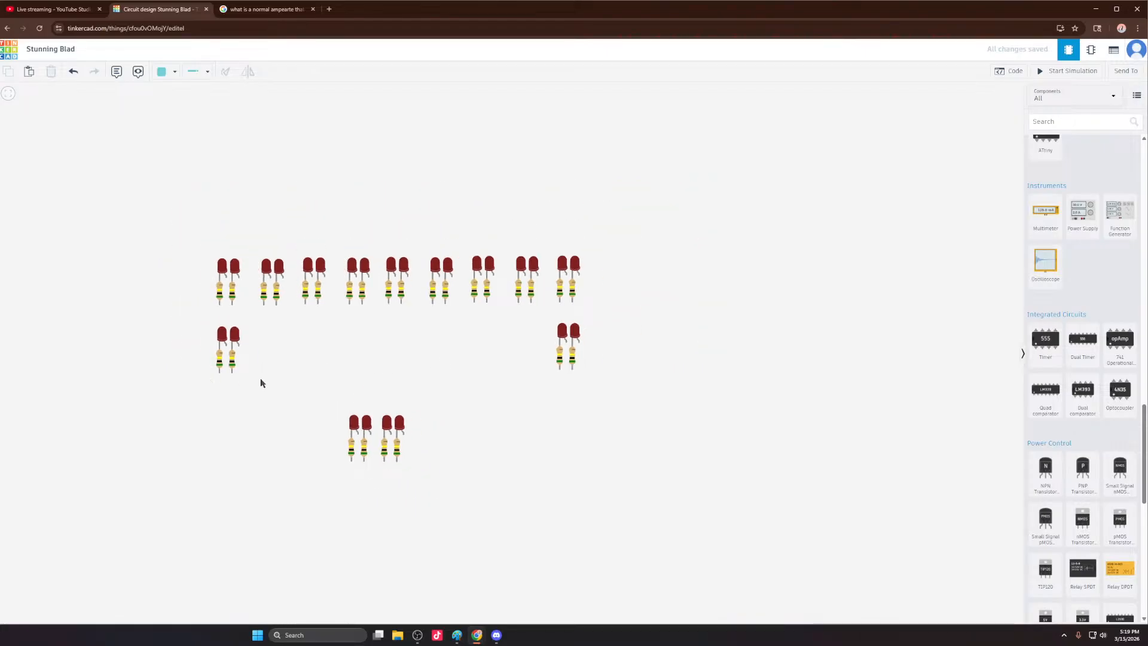
scroll(296, 383, "down", 1)
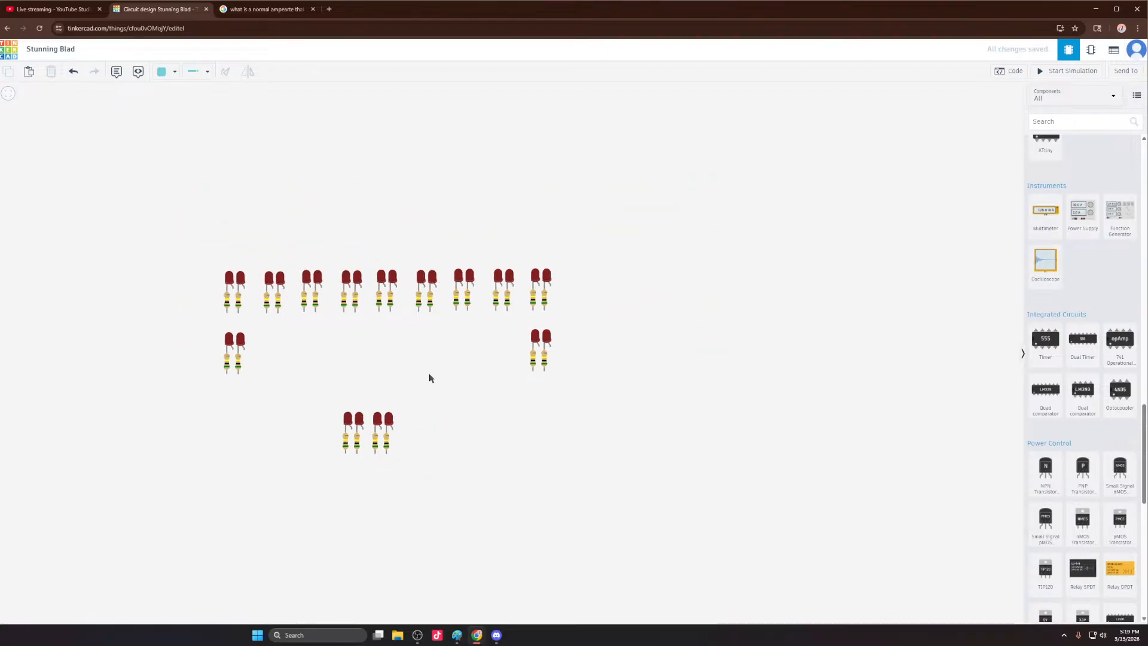
scroll(428, 374, "up", 6)
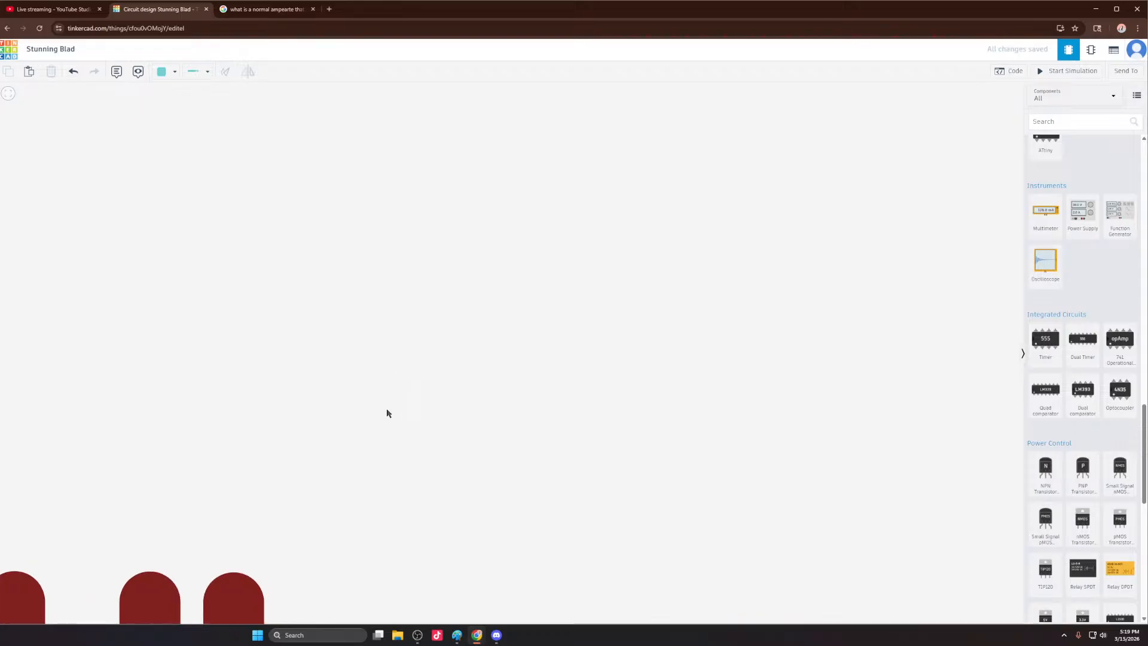
scroll(399, 428, "down", 6)
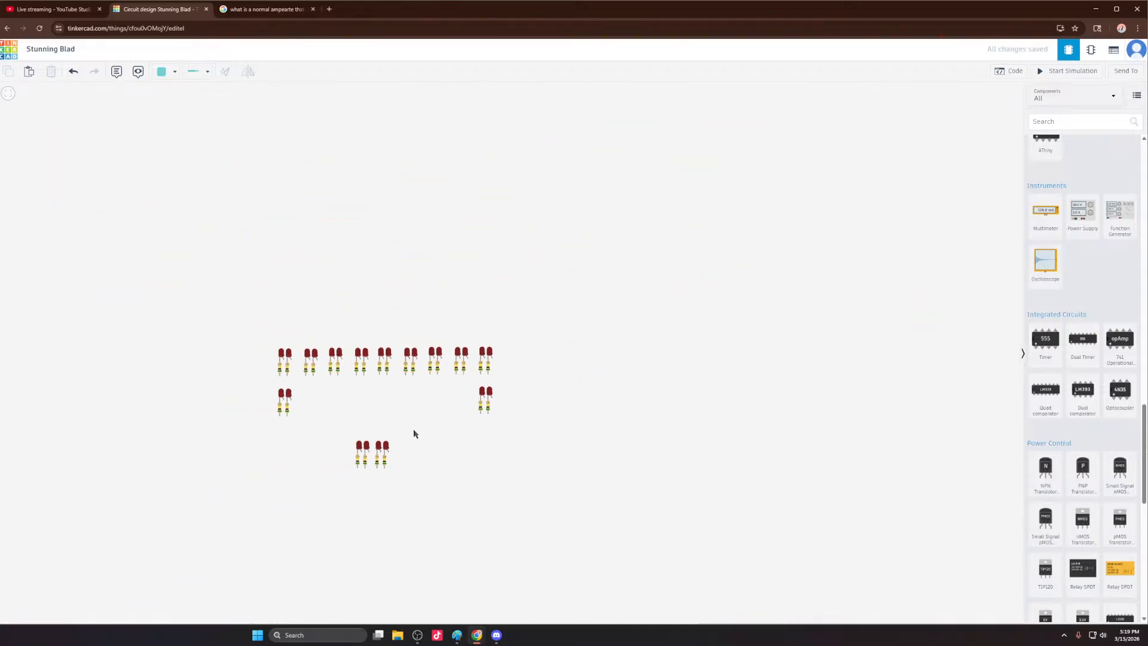
scroll(385, 475, "up", 4)
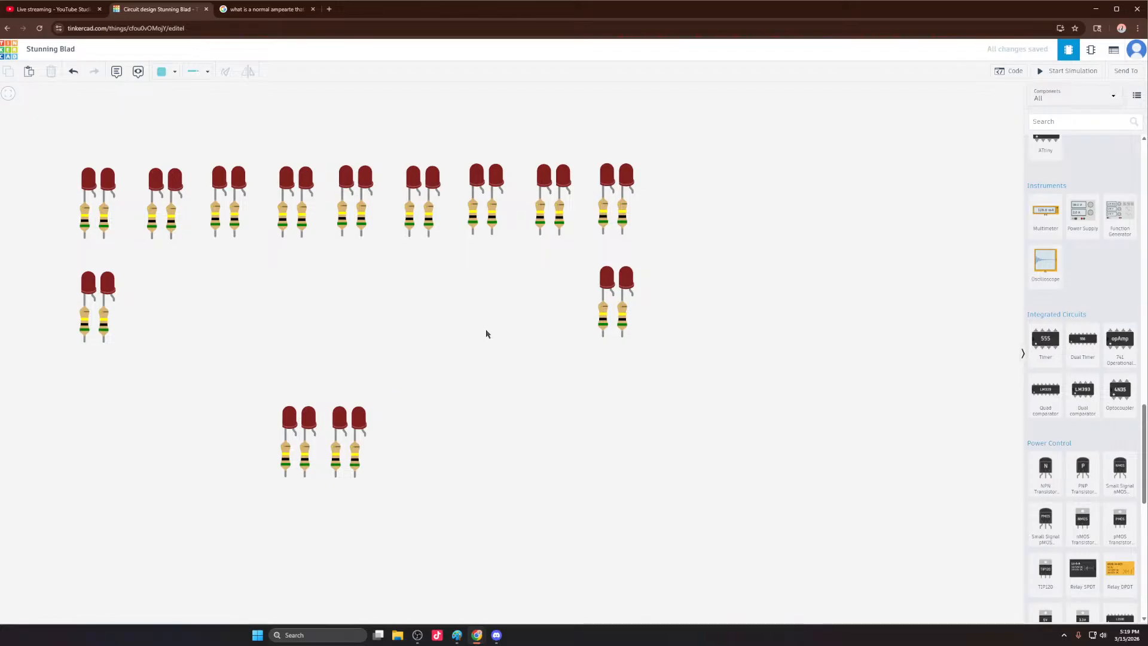
Step: Delete the unused breadboards and the blank placeholder note below the LED arrangement
scroll(442, 347, "down", 2)
left_click_drag(280, 359, 390, 414)
left_click(466, 334)
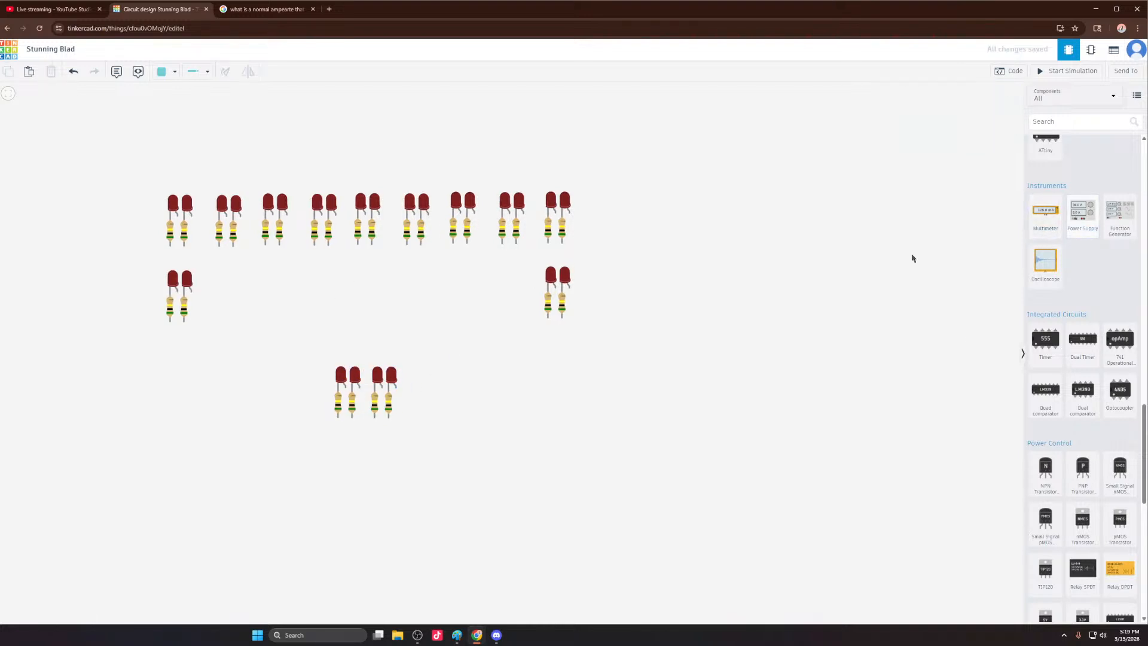
scroll(632, 361, "down", 5)
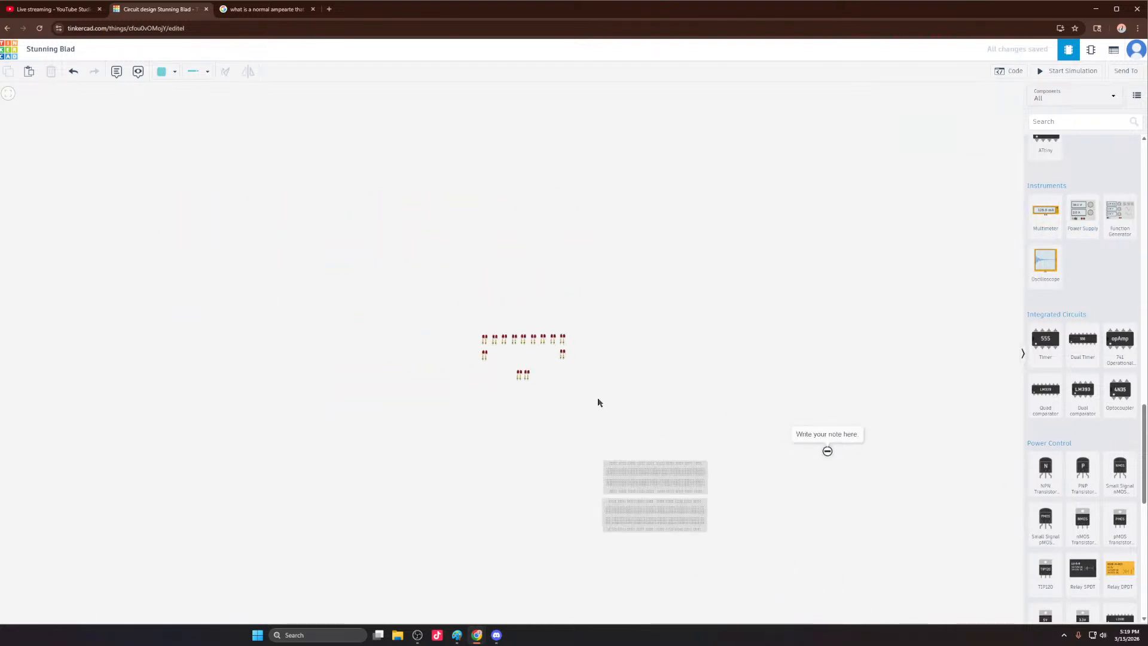
left_click_drag(554, 438, 873, 547)
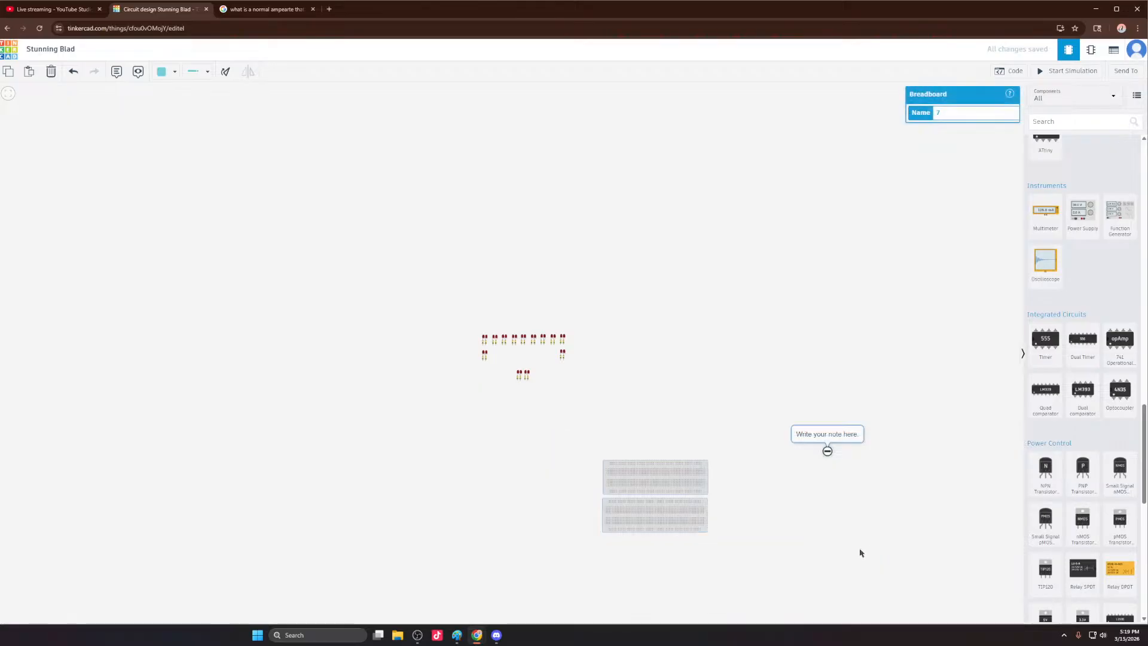
key("Delete")
scroll(431, 379, "up", 5)
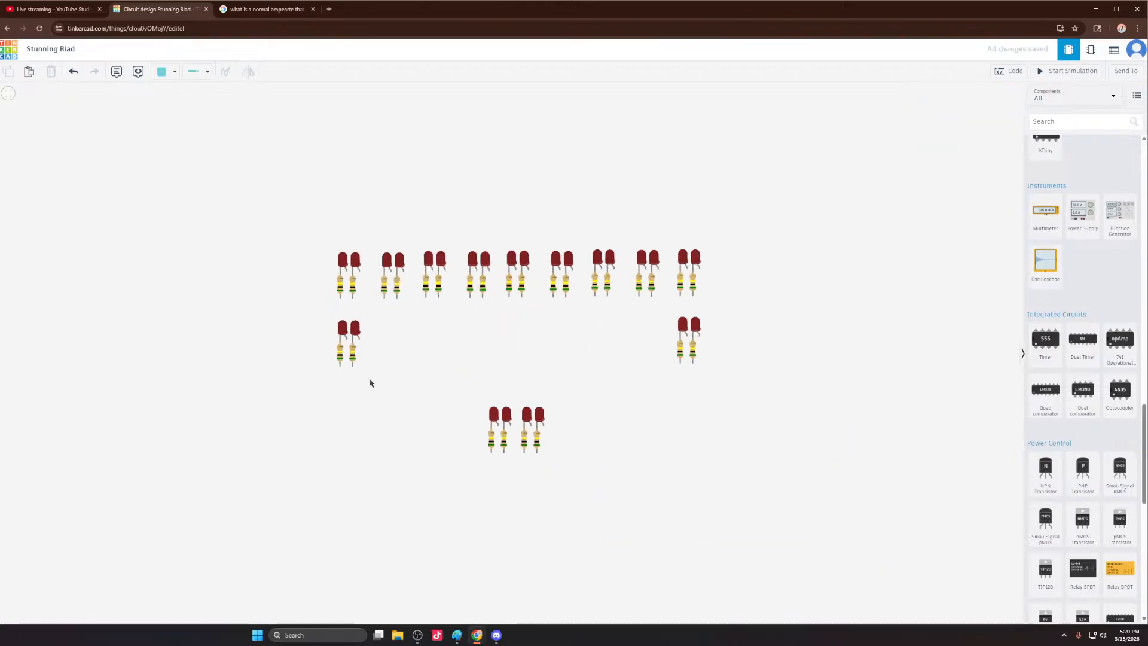
Step: Add notes labelled 1 and 2 above the first two LED pairs of the upper row
left_click(118, 72)
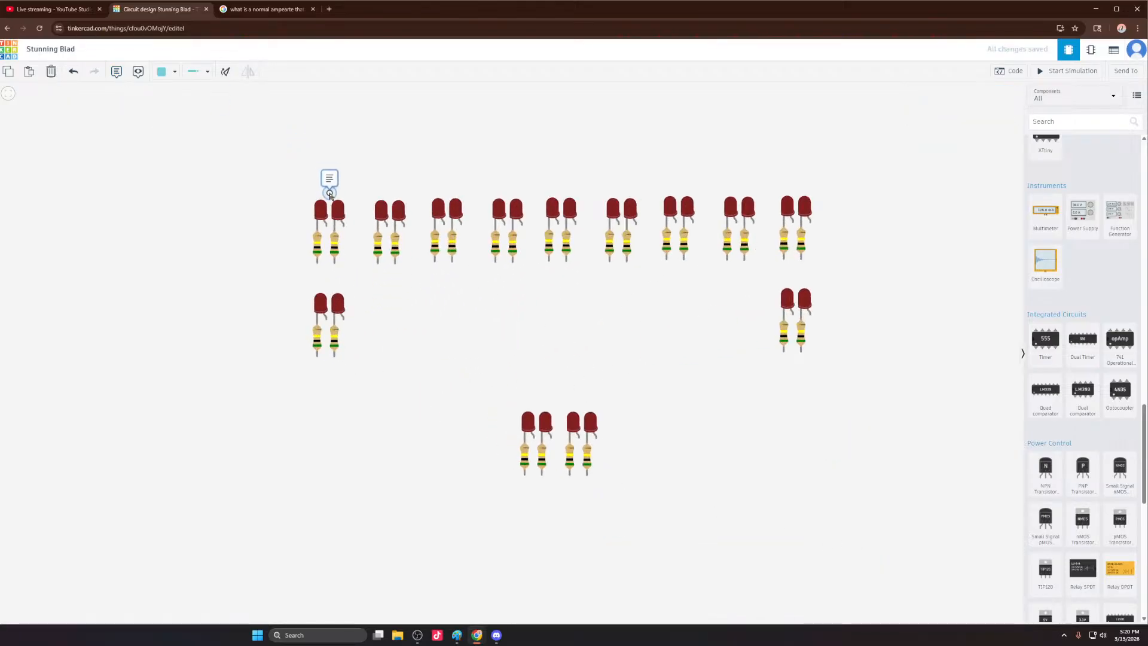
left_click(330, 179)
left_click(118, 76)
left_click(392, 195)
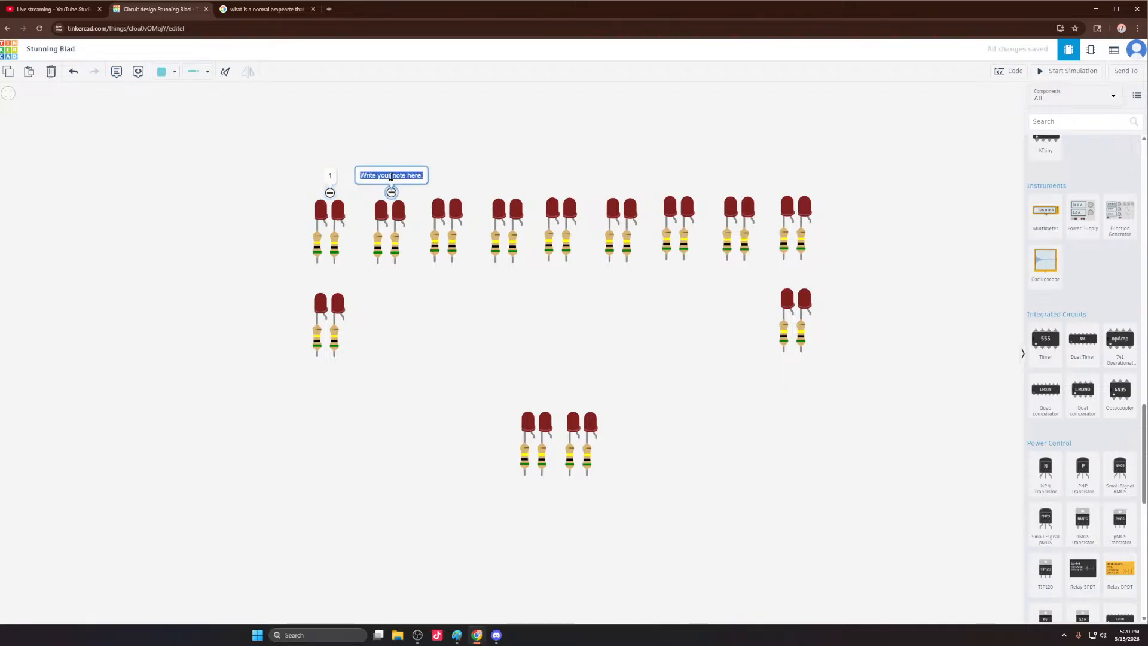
left_click(440, 159)
Step: Add notes labelled 3 and 4 above the third and fourth LED pairs of the upper row
left_click(118, 73)
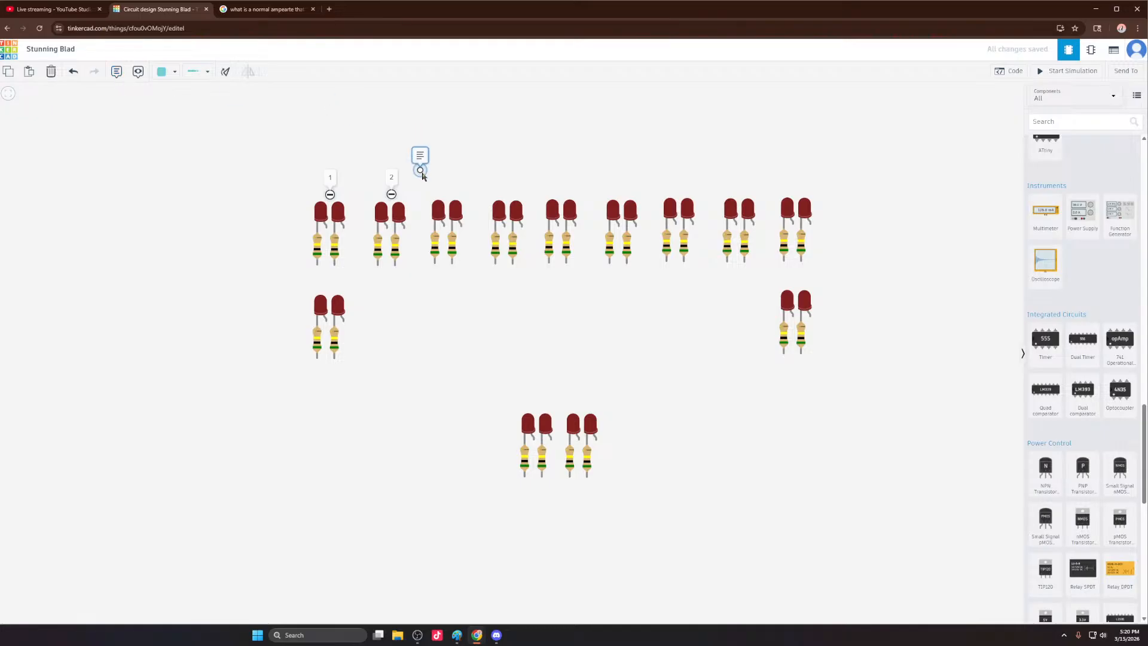
left_click(447, 194)
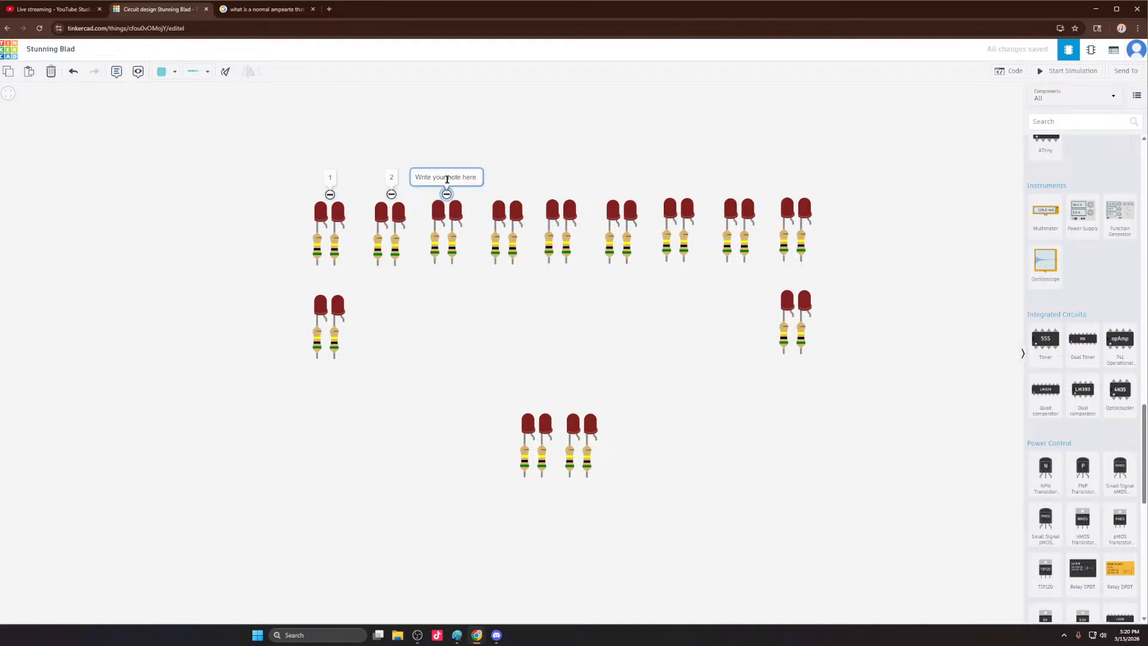
left_click(515, 153)
left_click(117, 71)
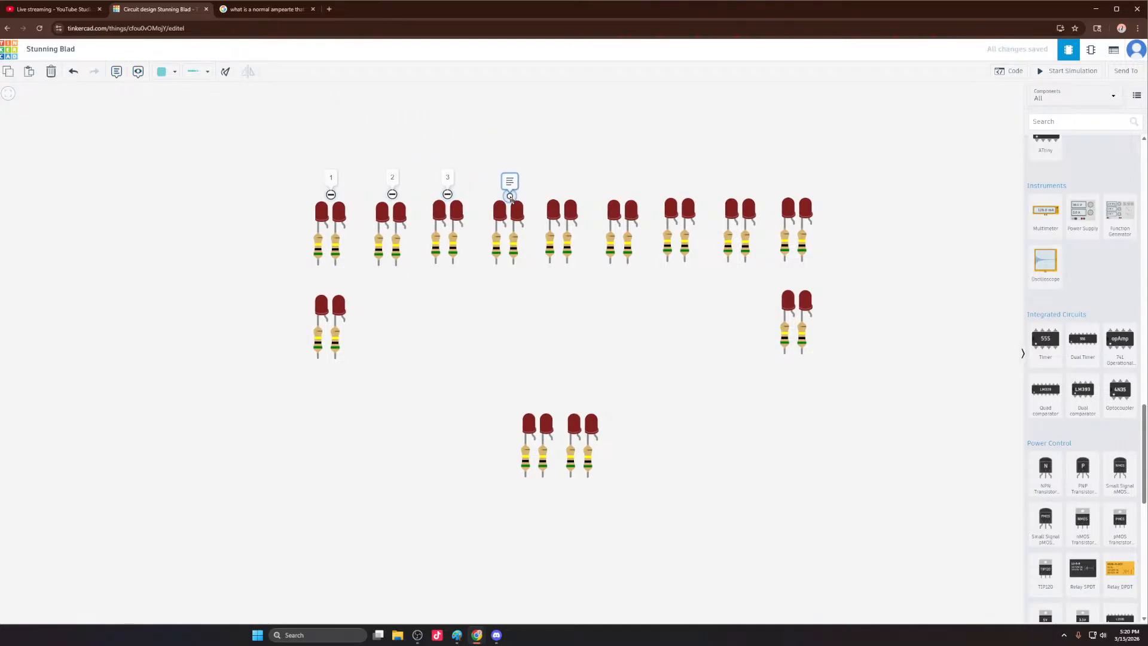
left_click(510, 196)
left_click(588, 184)
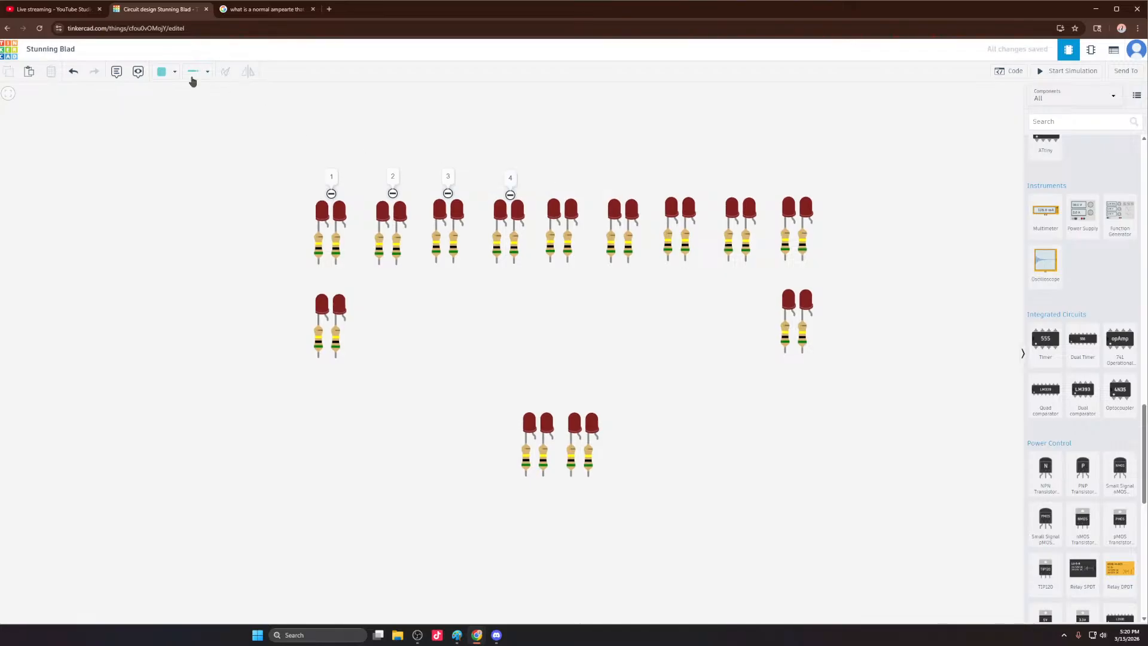
Step: Add notes labelled 5 and 6 above the fifth and sixth LED pairs of the upper row
left_click(117, 72)
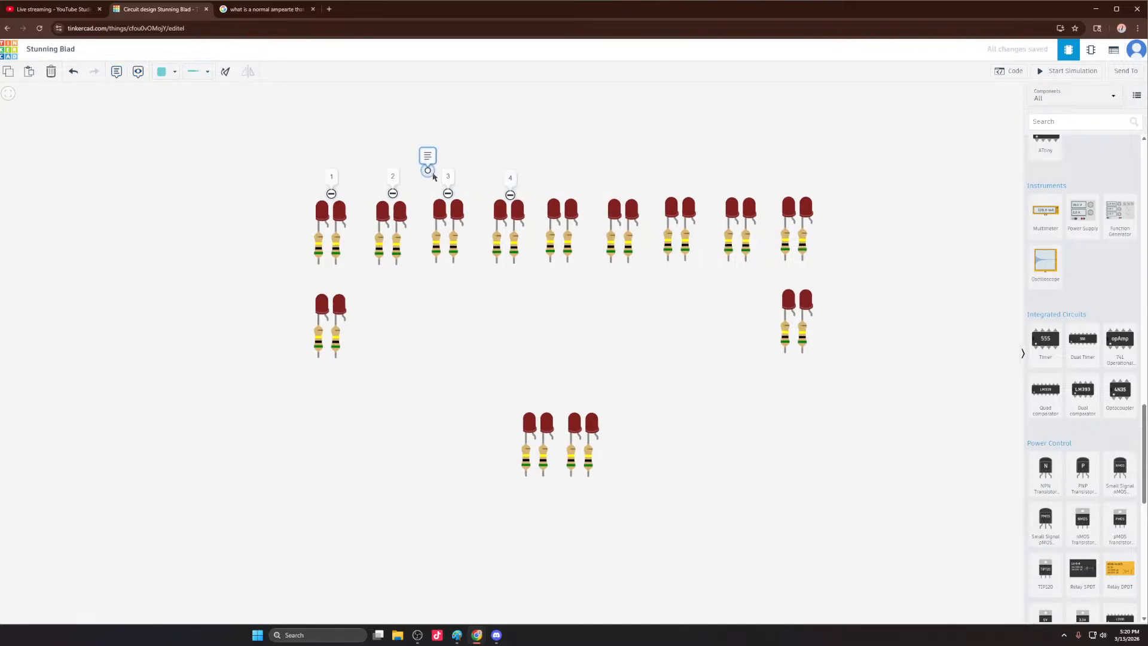
left_click(563, 196)
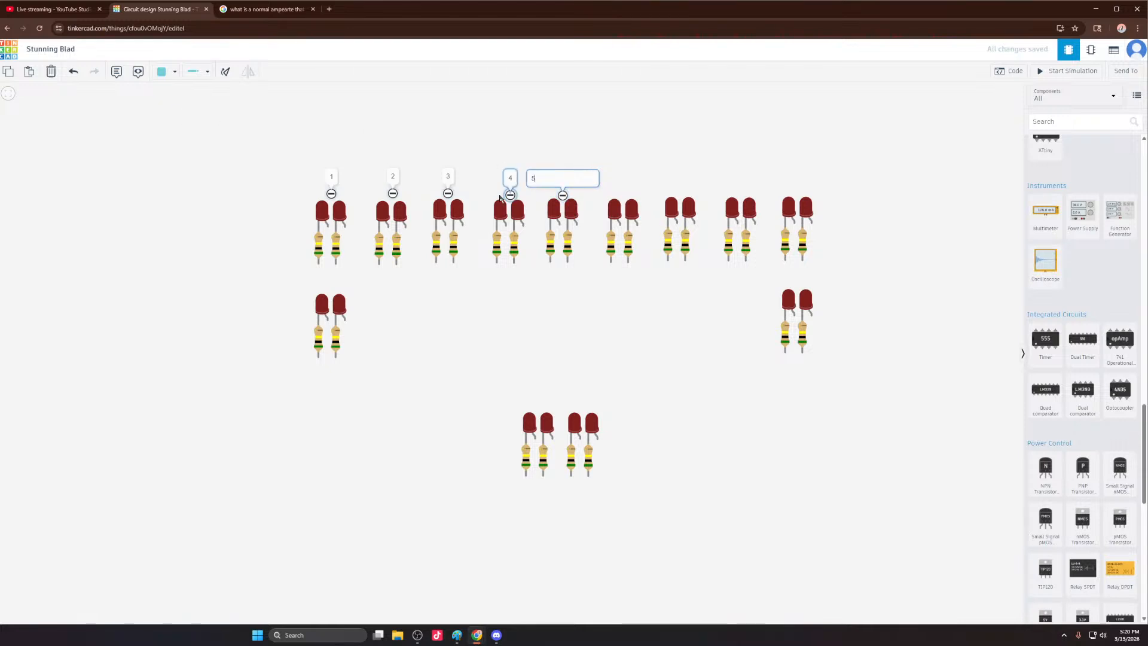
left_click(564, 156)
left_click(116, 72)
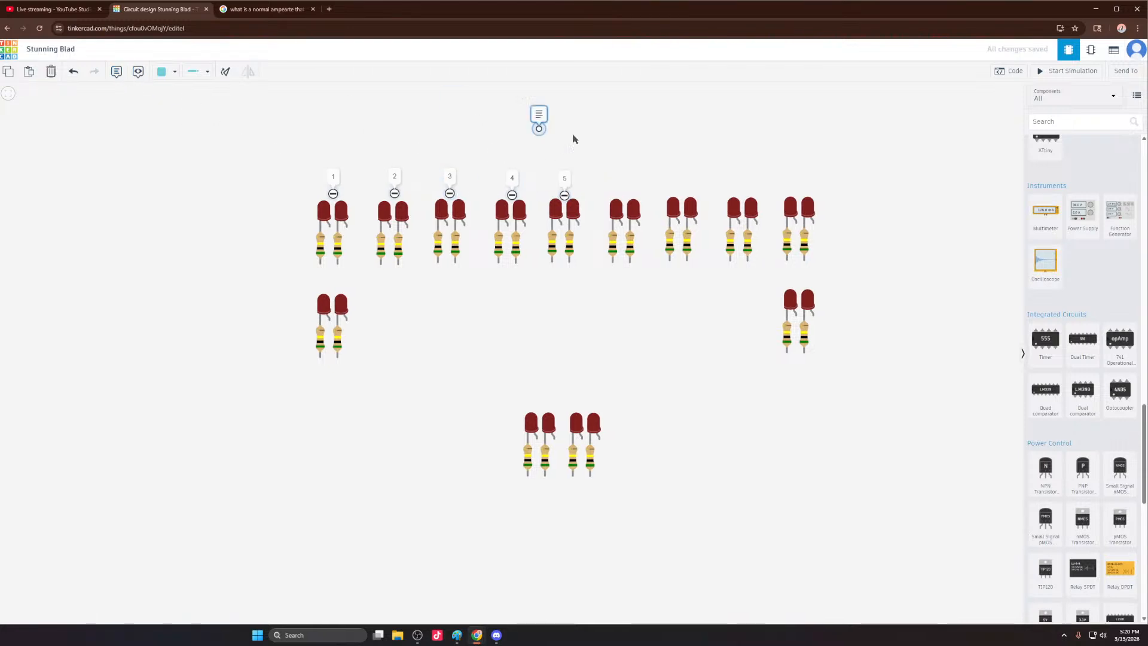
left_click(630, 194)
left_click(625, 181)
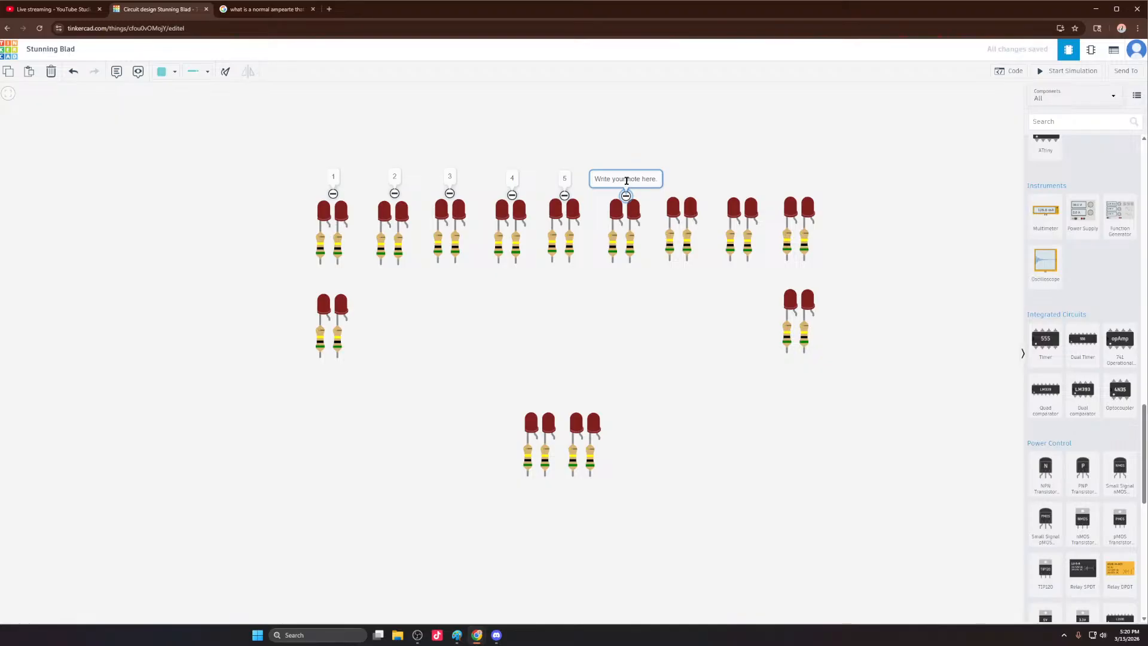
left_click(633, 132)
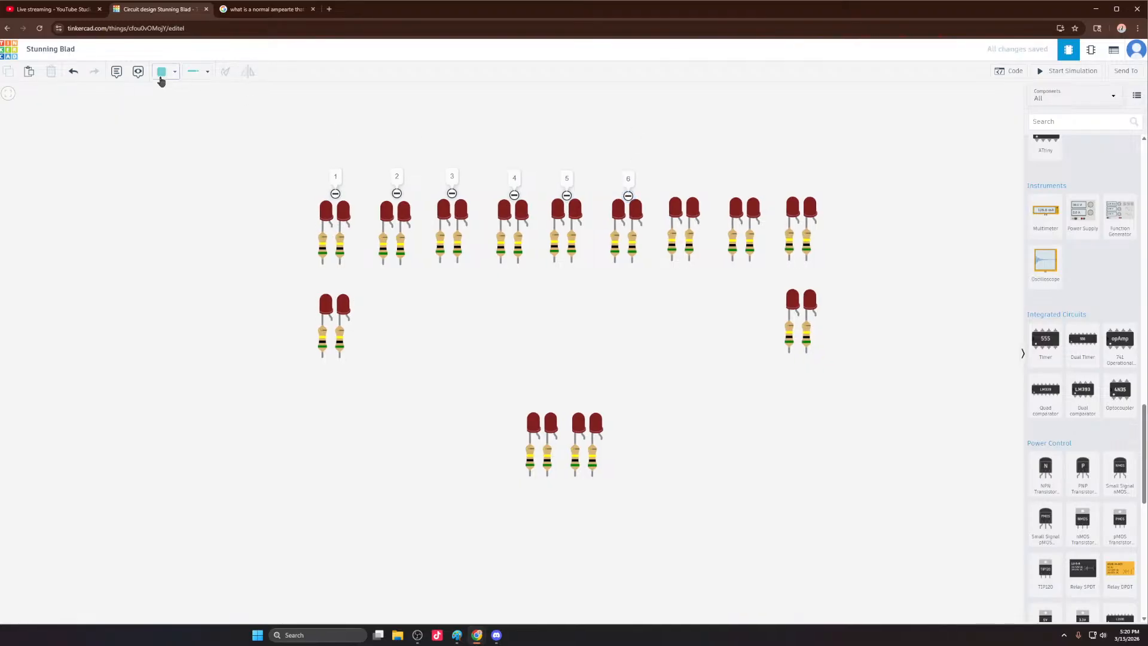
Step: Add notes labelled 7 and 8 above the seventh and eighth LED pairs of the upper row
left_click(116, 72)
left_click(684, 203)
left_click(745, 194)
double_click(745, 177)
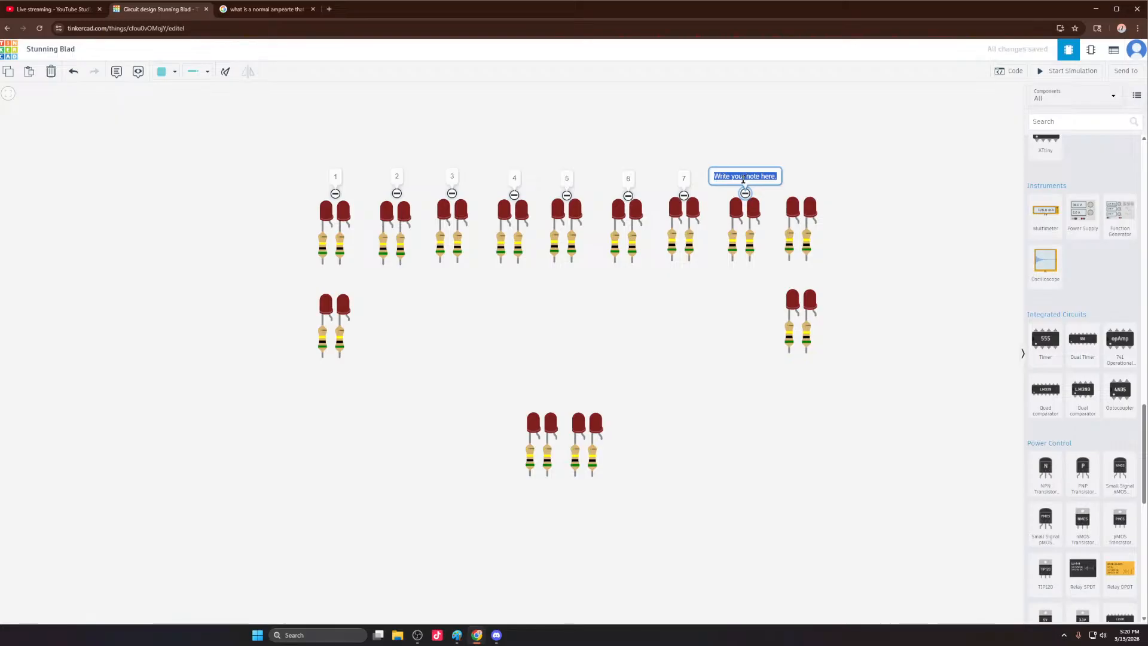
left_click(627, 138)
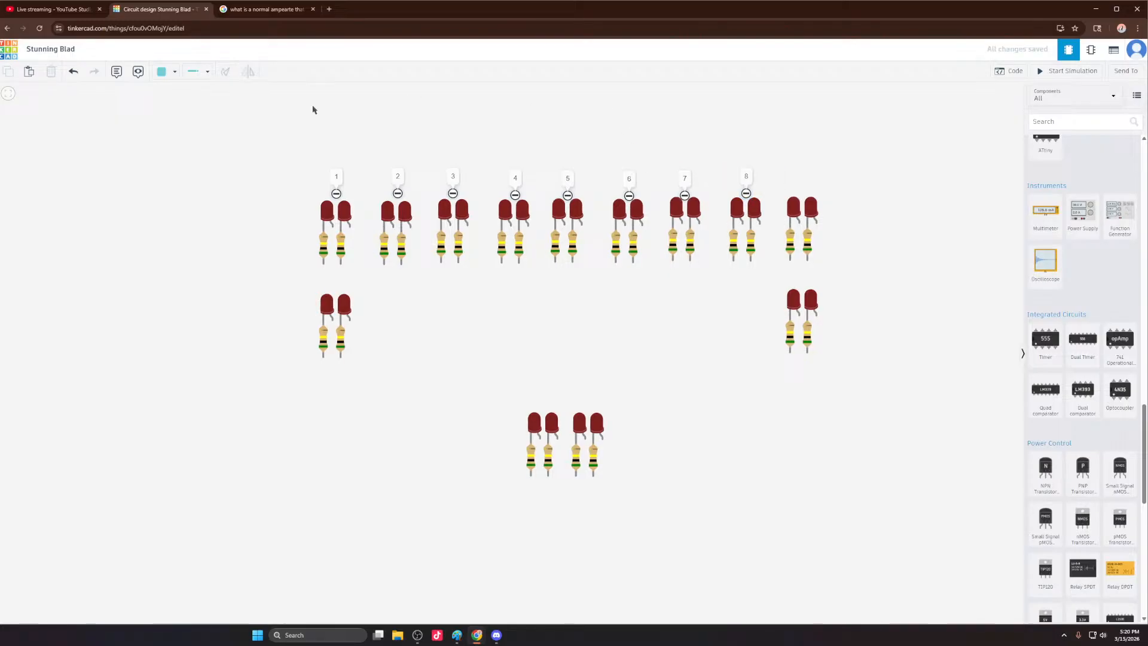
Step: Add a note labelled 9 above the last LED pair of the upper row
left_click(125, 71)
left_click(803, 194)
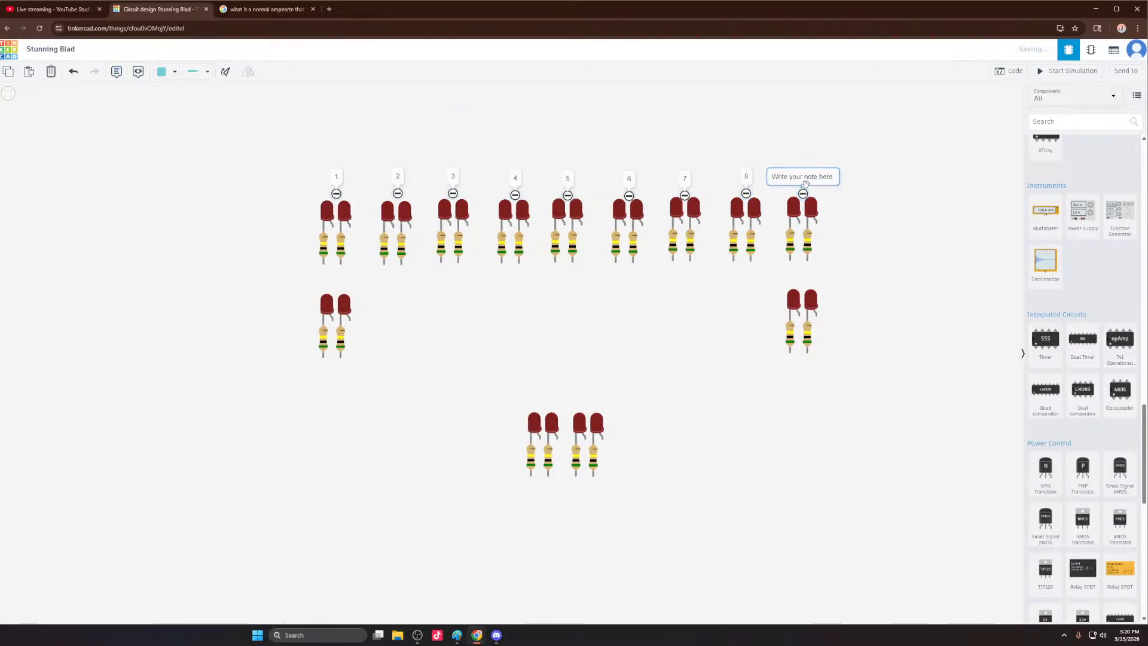
type("9")
left_click(780, 134)
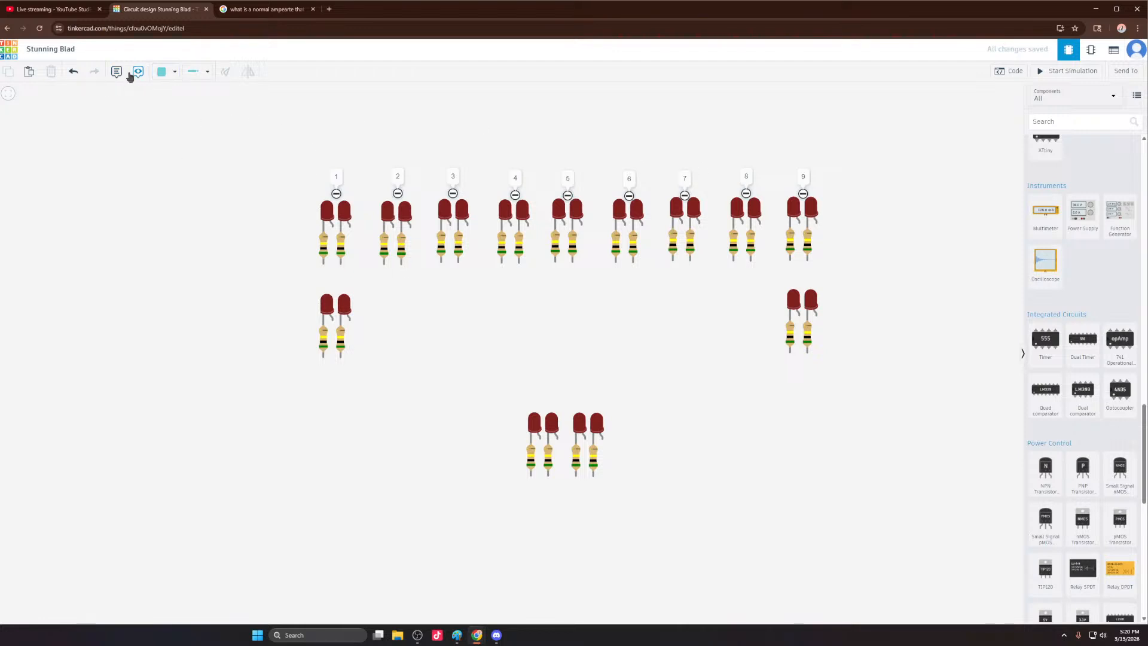
Step: Add a note labelled 10 above the LED pair directly below pair 1
left_click(336, 289)
left_click(335, 280)
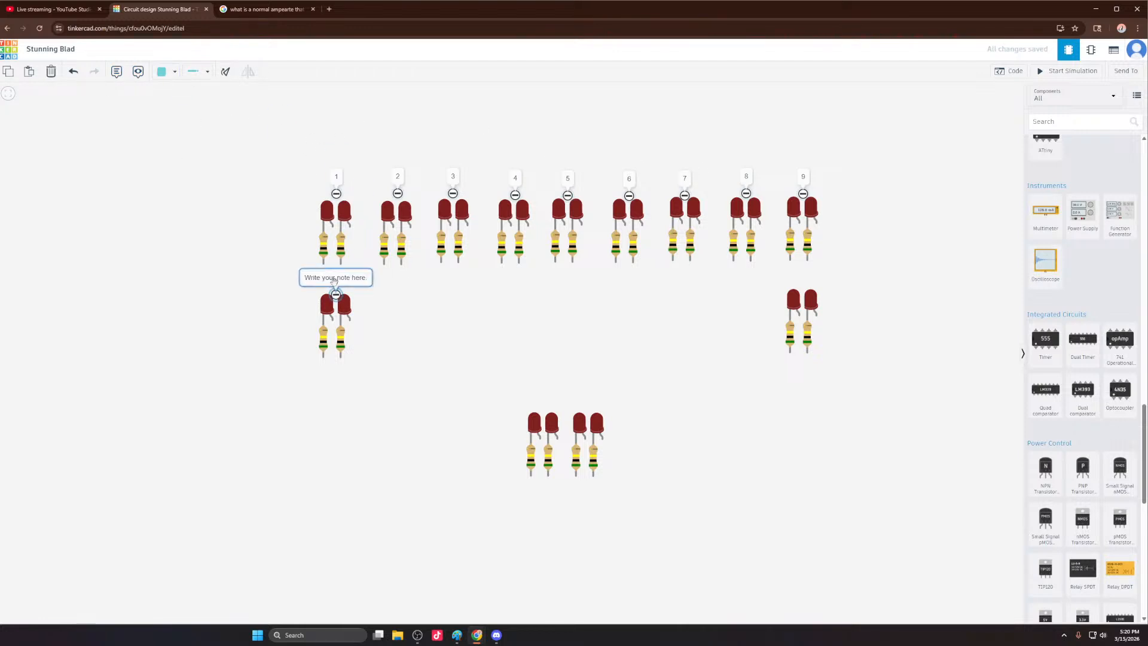
type("10")
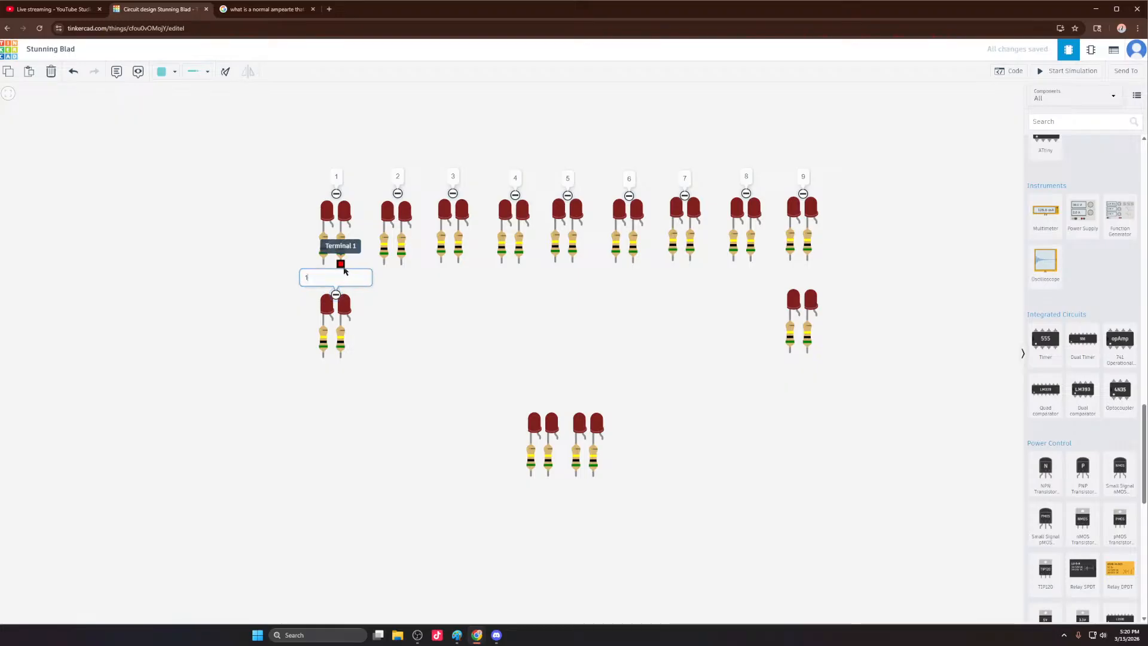
left_click(400, 290)
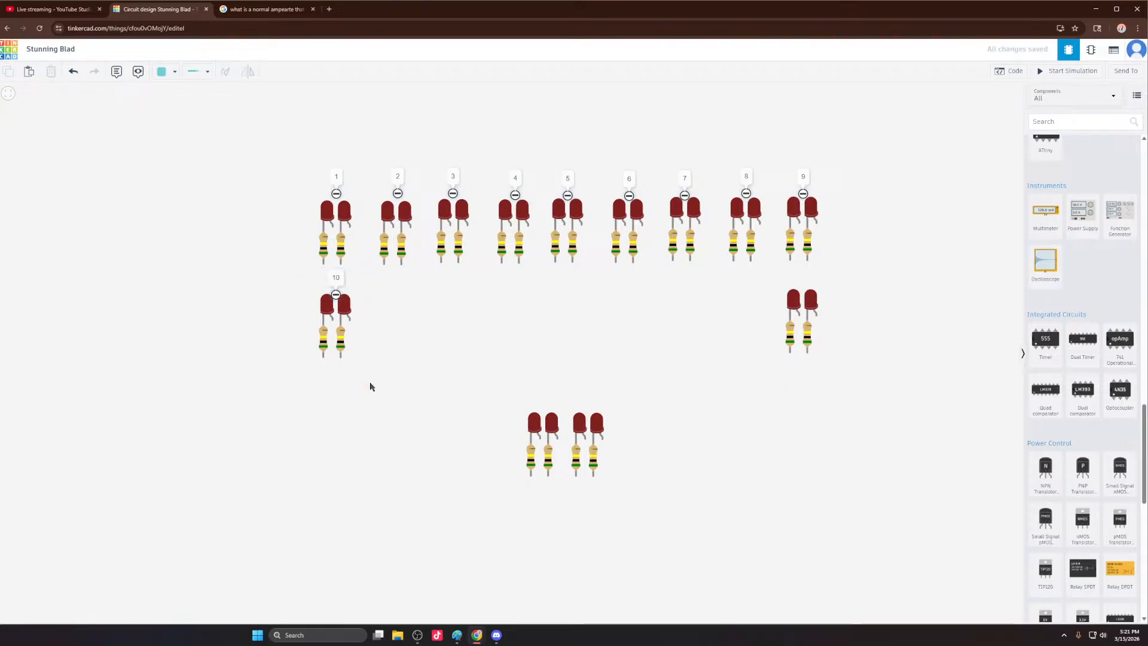
Step: Move pair 10 with its note, and the LED pair below pair 9, slightly farther down from the upper row
left_click_drag(375, 389, 268, 275)
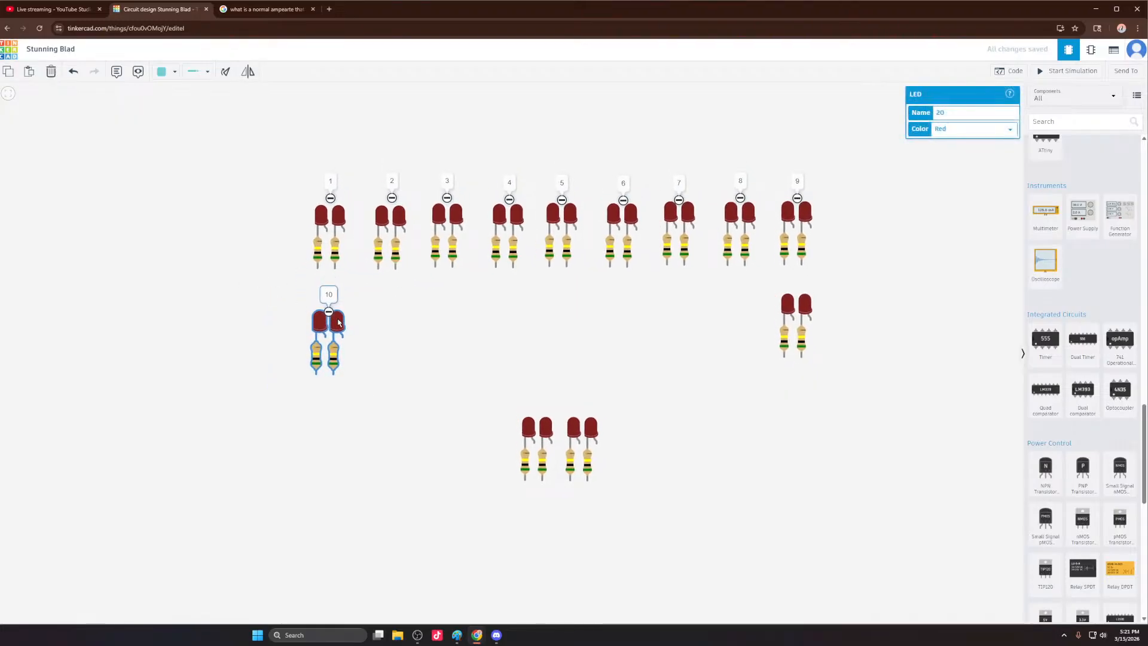
left_click_drag(338, 323, 336, 327)
left_click(422, 314)
left_click_drag(904, 422, 767, 292)
left_click_drag(808, 353, 755, 289)
left_click_drag(786, 332, 788, 357)
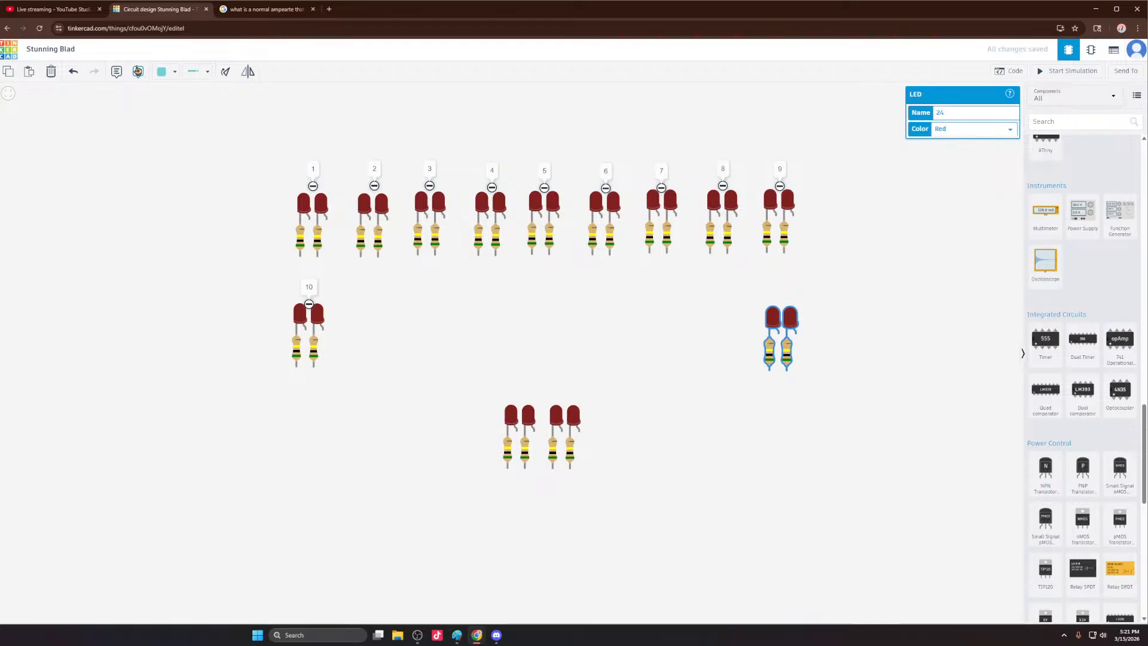
Step: Add a note labelled 20 above the LED pair below pair 9
left_click(116, 72)
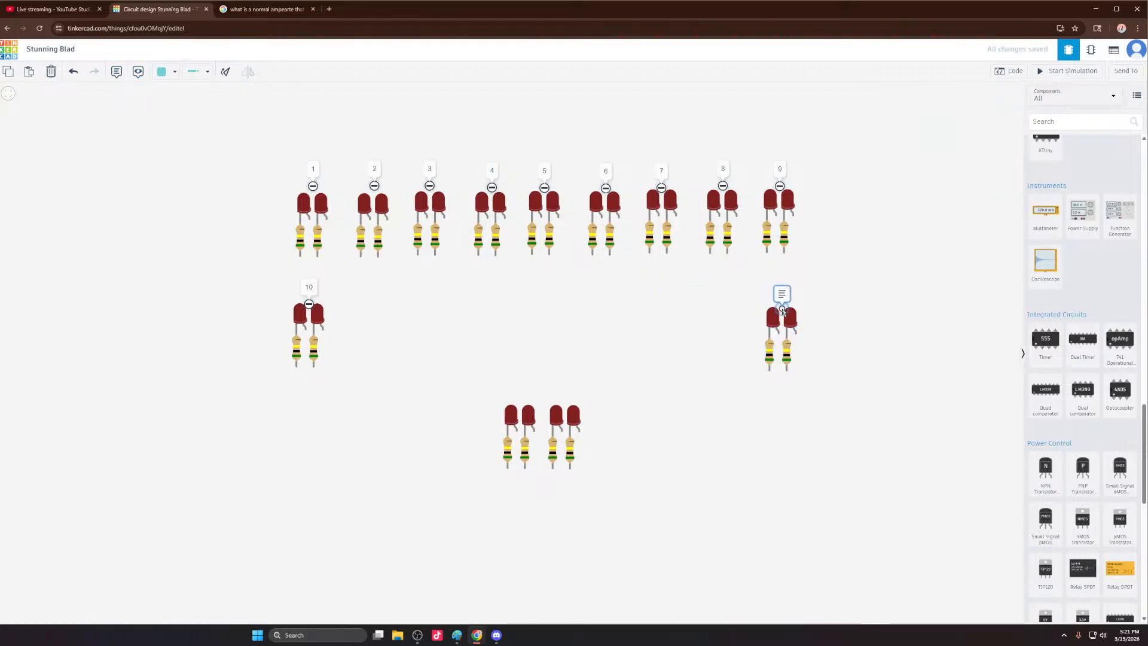
left_click(783, 308)
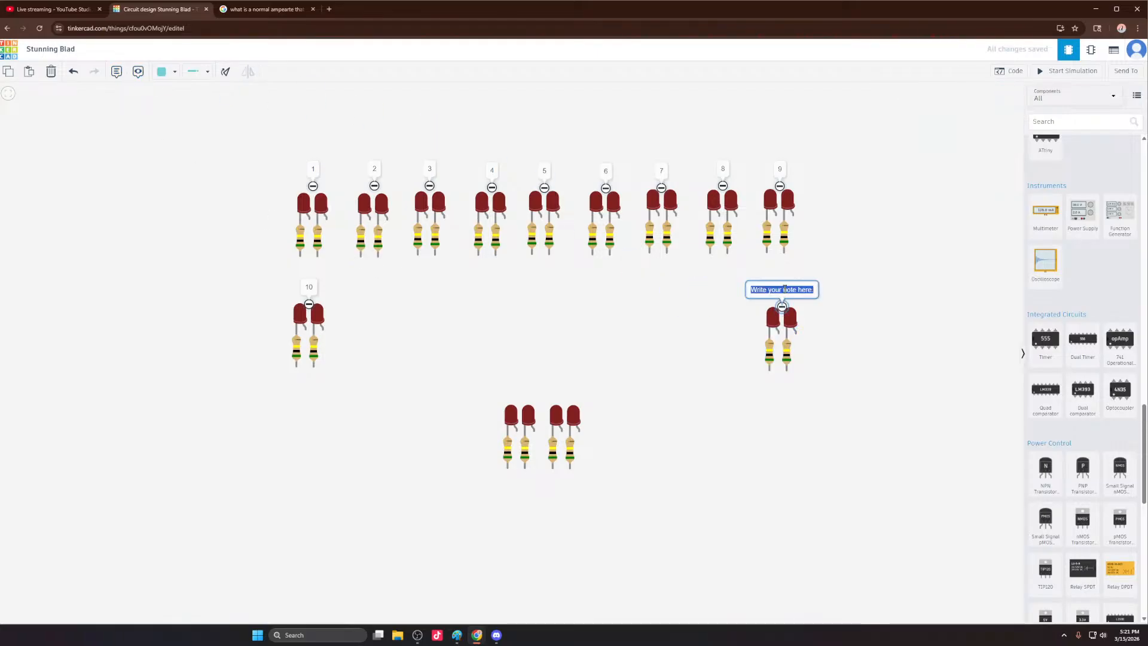
left_click(863, 287)
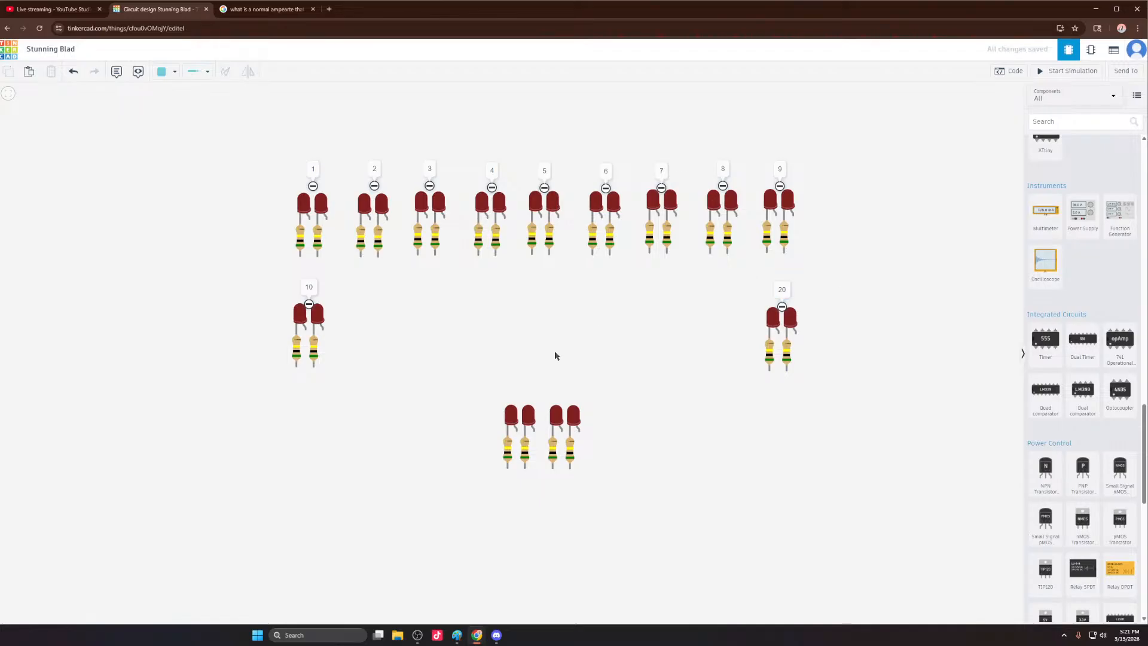
Step: Duplicate the two lowest LED and resistor pairs and place the copies in the middle row beside pair 10
scroll(472, 367, "down", 3)
scroll(559, 416, "up", 1)
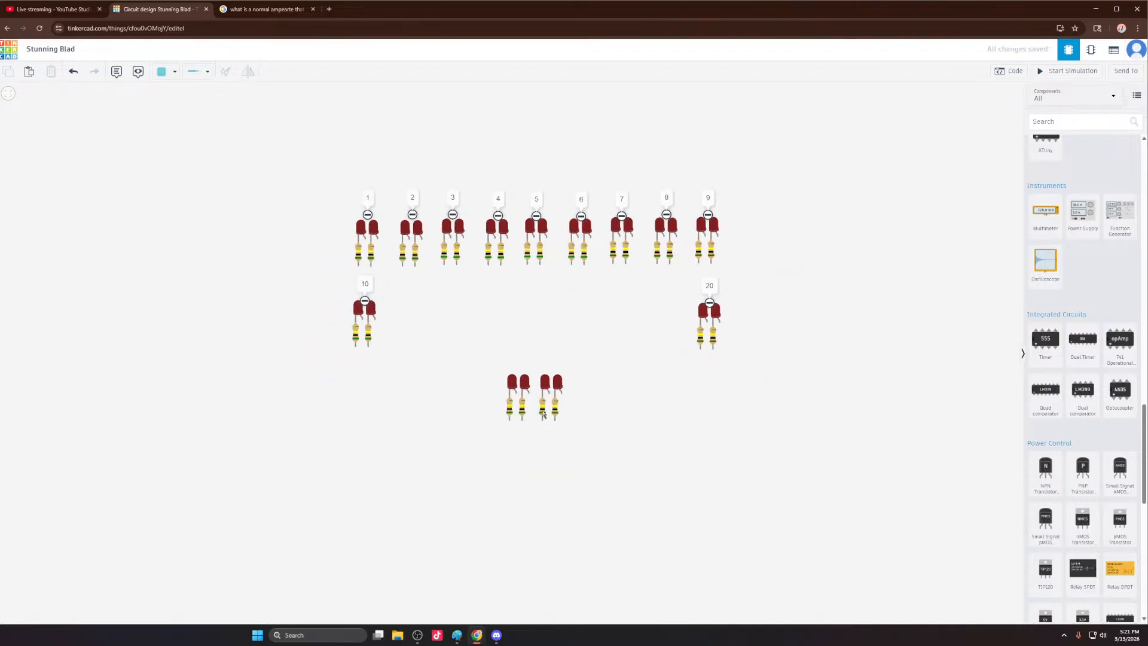
left_click_drag(459, 351, 616, 466)
key("ctrl+c")
key("ctrl+v")
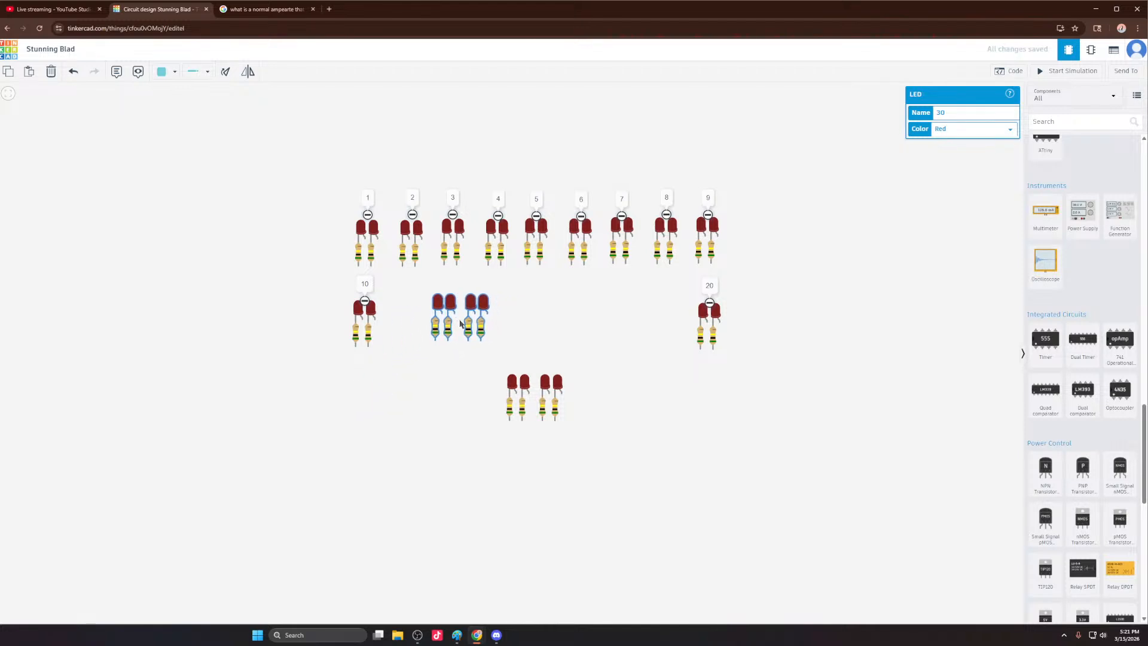
left_click(459, 324)
left_click(510, 338)
Step: Move the second copied LED pair to the middle row's centre and add another copy of it toward pair 20
left_click_drag(528, 348, 461, 289)
left_click_drag(481, 329, 538, 332)
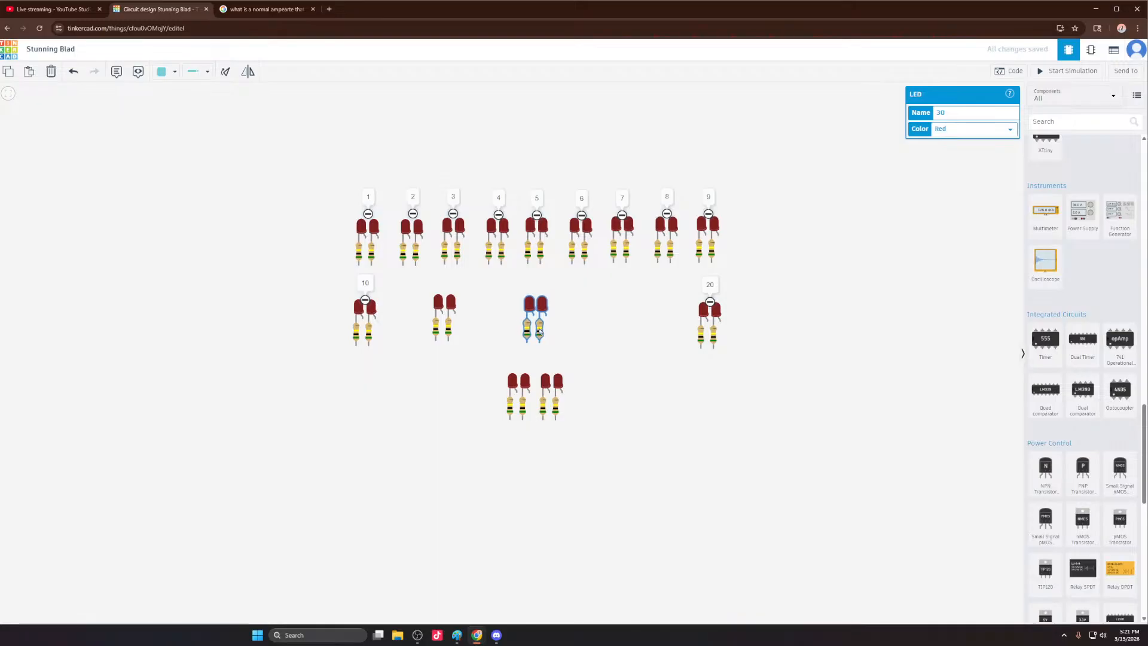
key("ctrl+v")
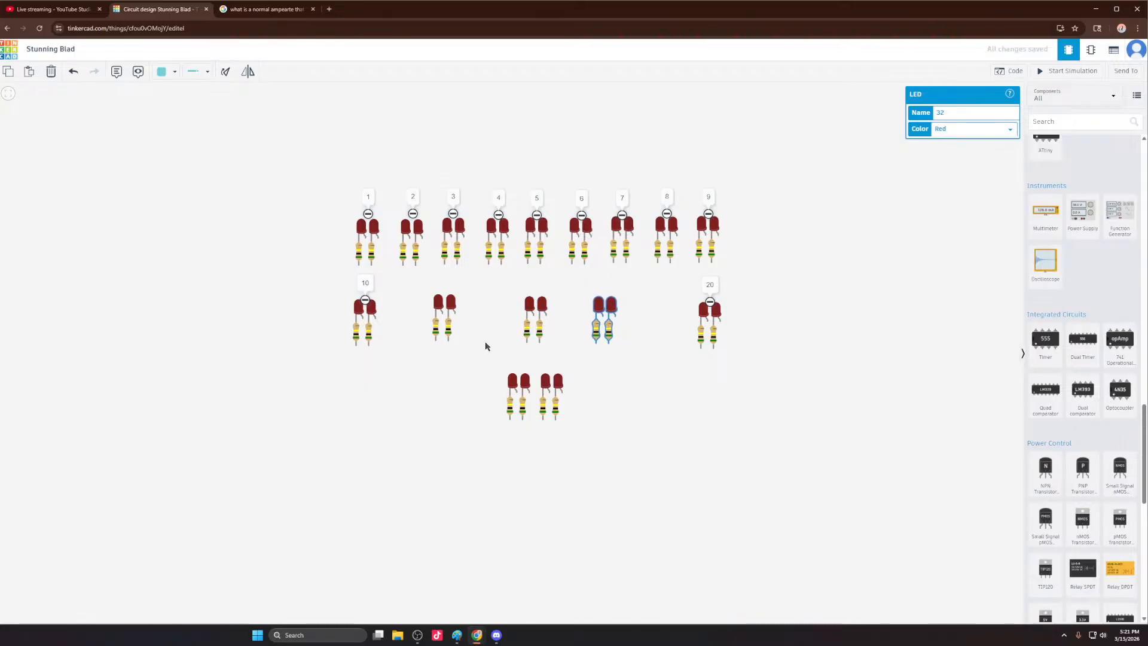
Step: Adjust the positions of the unlabelled middle-row LED pairs to space and align them between pairs 10 and 20
left_click_drag(486, 345, 409, 293)
left_click_drag(448, 334, 455, 338)
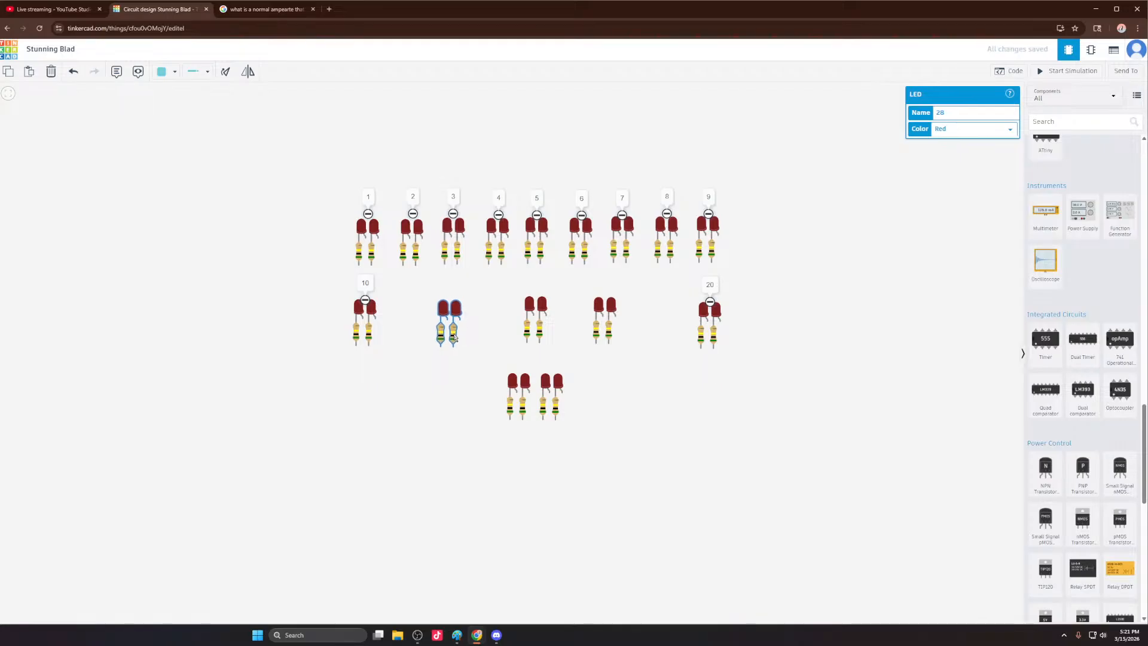
left_click(566, 344)
left_click_drag(605, 316, 622, 336)
left_click_drag(551, 346, 507, 292)
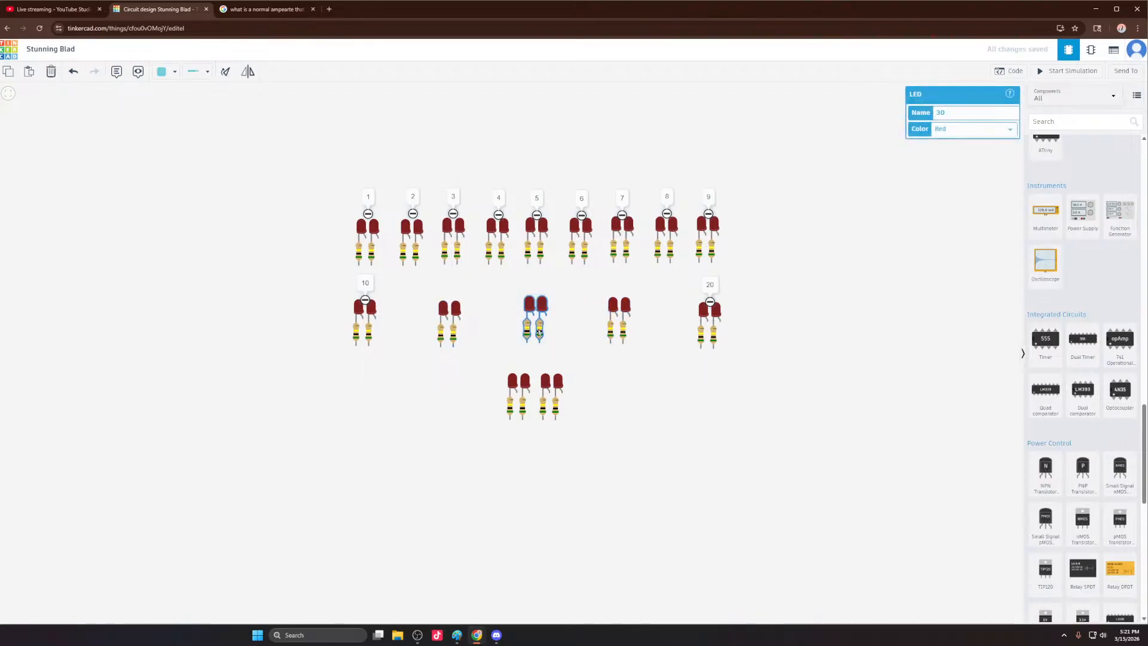
left_click(461, 346)
mouse_move(461, 346)
left_mouse_down()
mouse_move(436, 322)
mouse_move(459, 340)
left_mouse_up()
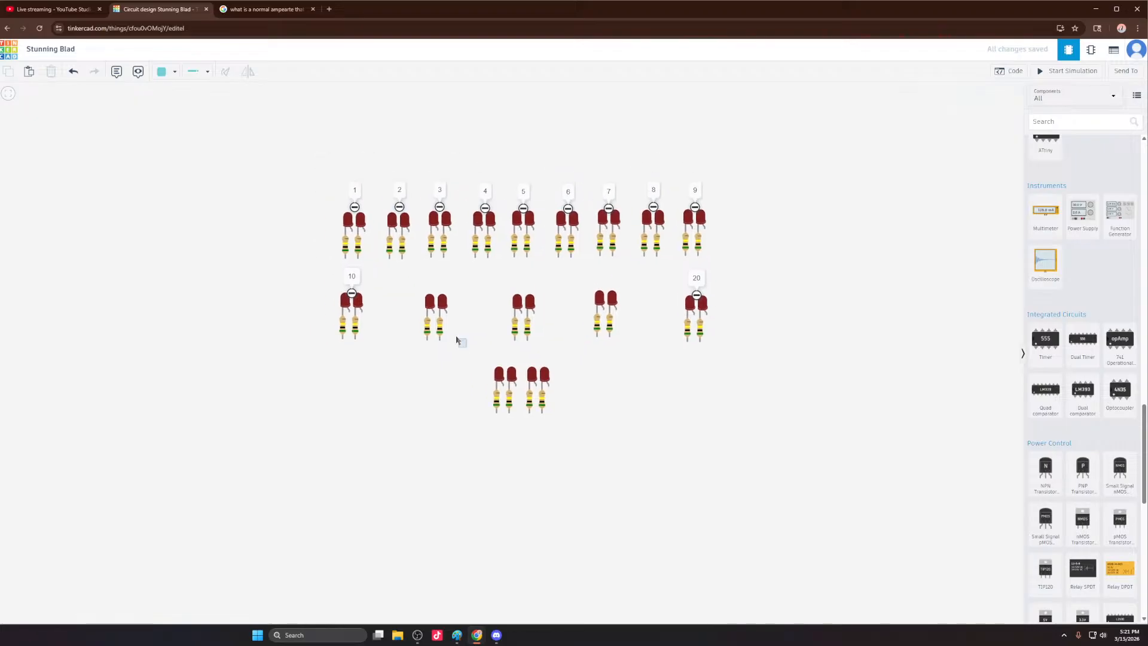
left_click(444, 338)
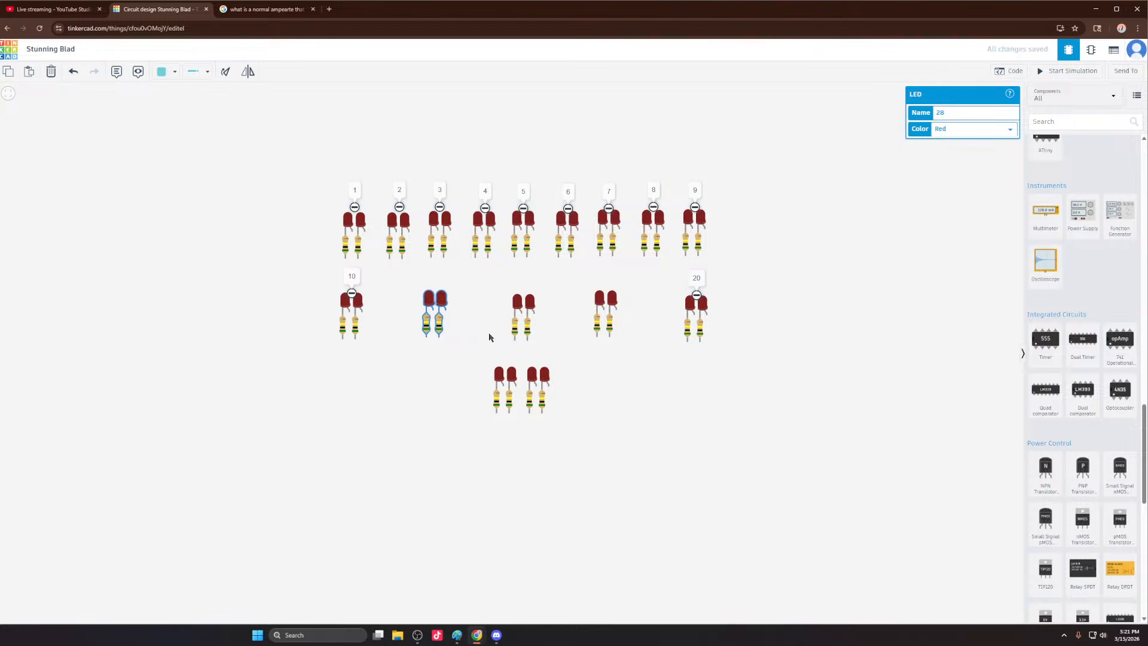
Step: Add a note labelled 30 above the middle-row LED pair beside pair 10
scroll(477, 314, "up", 2)
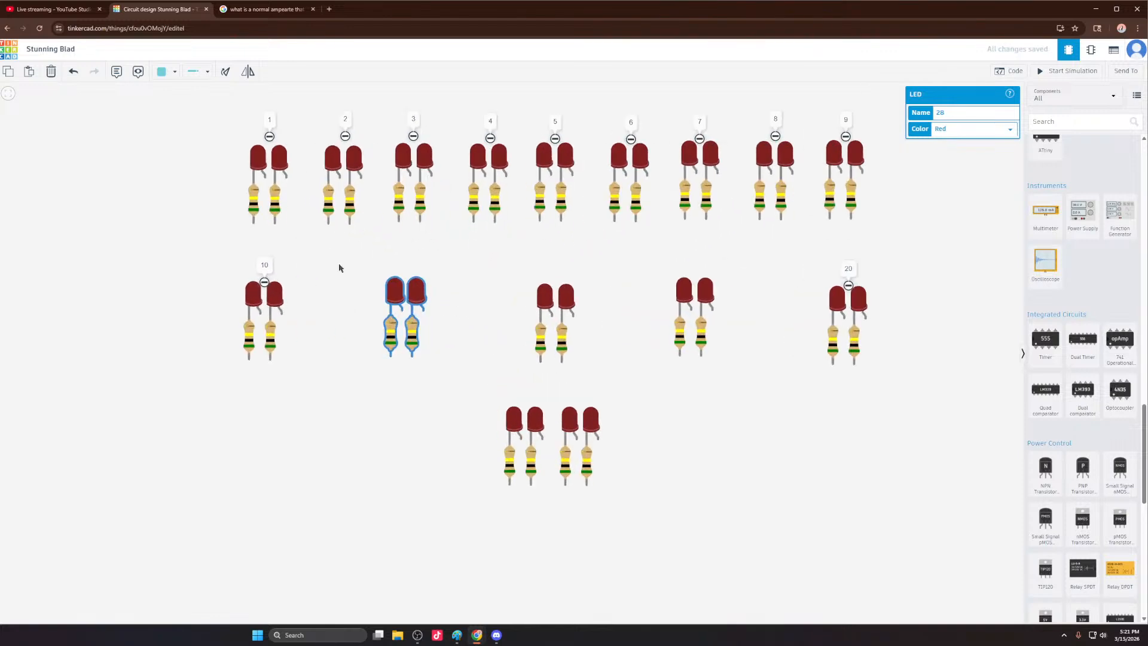
left_click(117, 73)
left_click(408, 280)
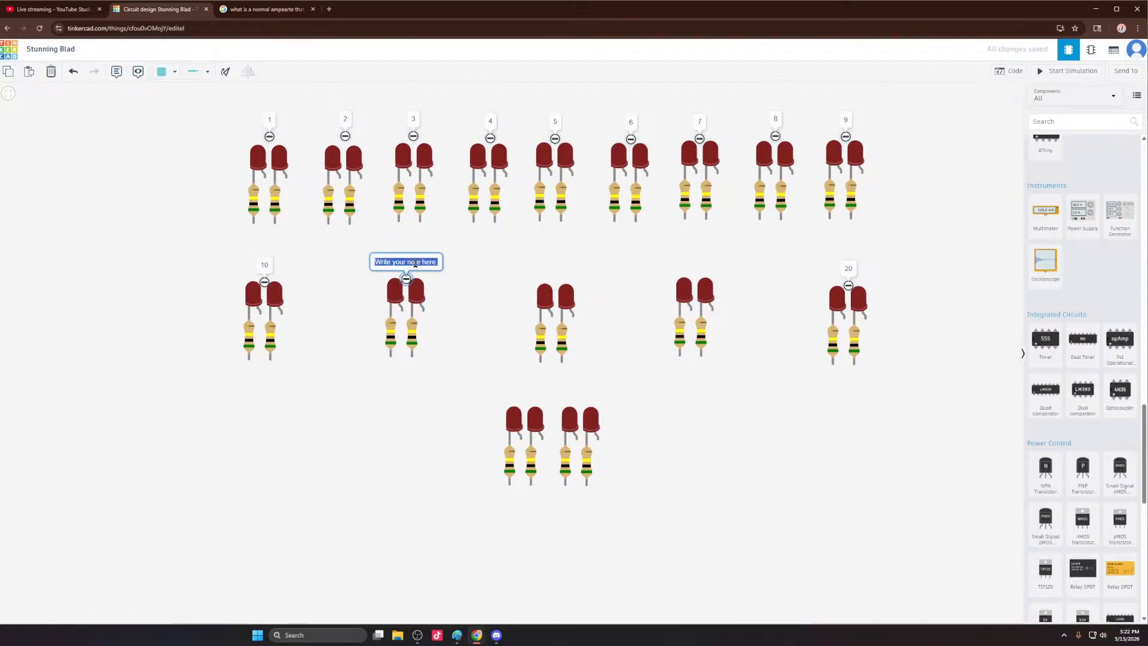
type("1")
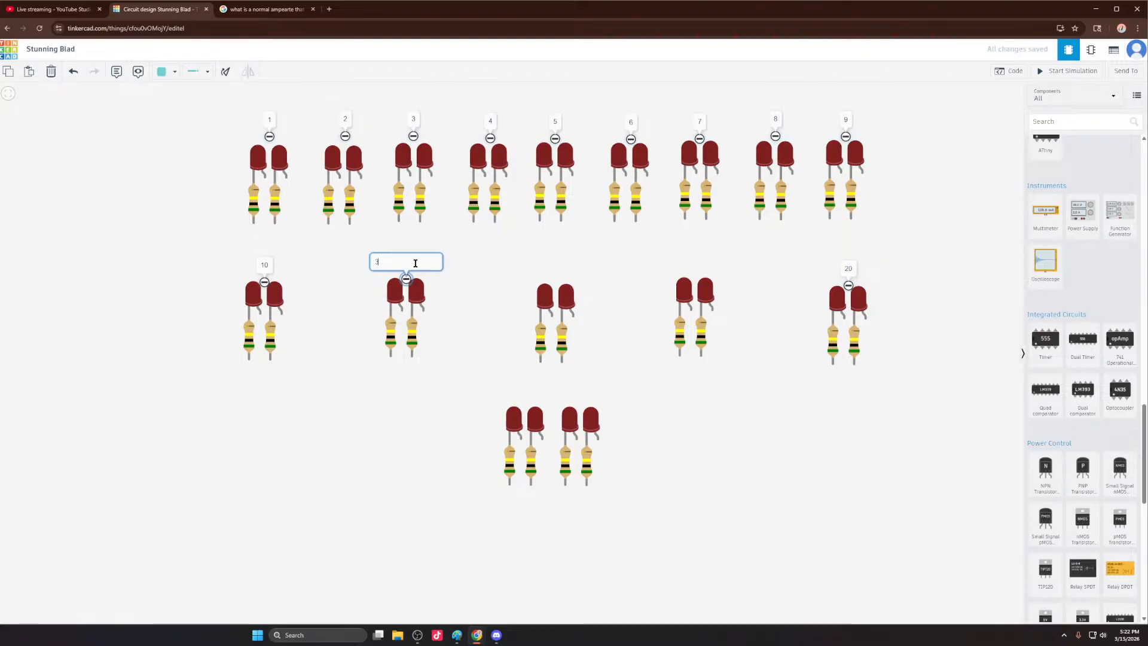
left_click(507, 269)
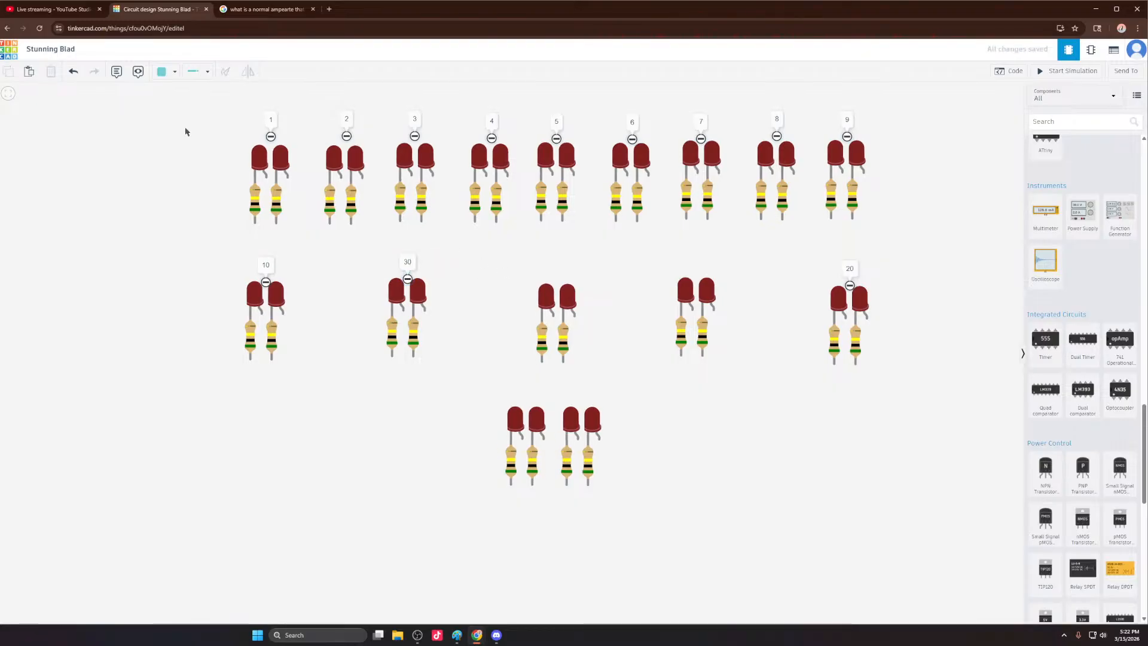
Step: Add a note labelled 40 above the middle-row LED pair beside pair 20
left_click(112, 73)
left_click(705, 285)
type("40")
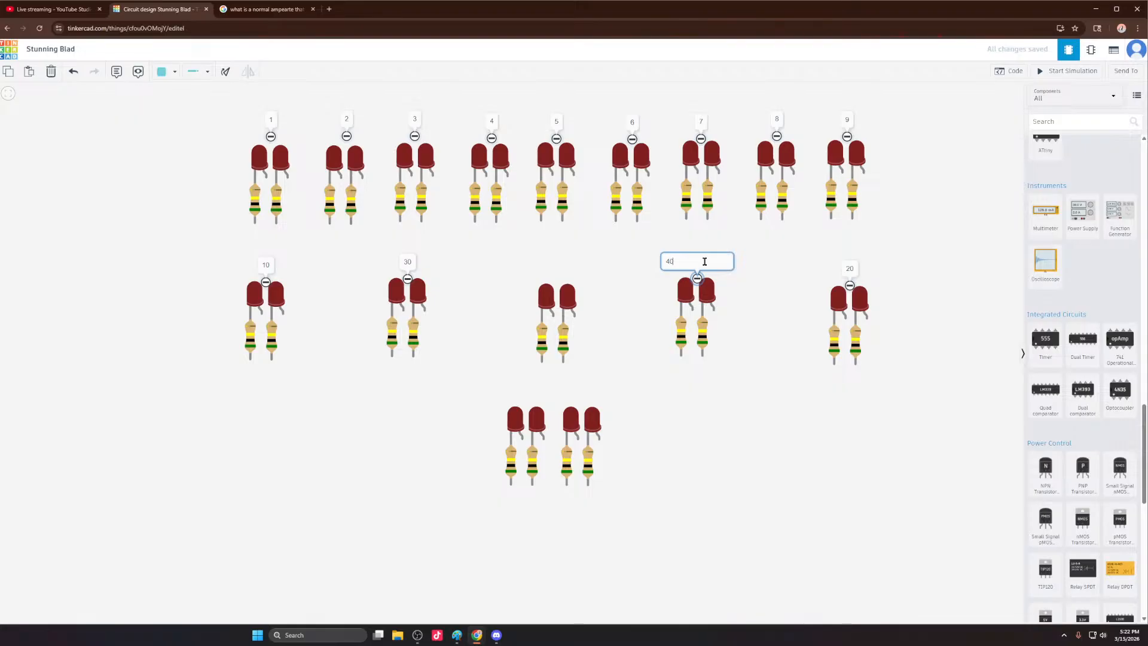
left_click(579, 238)
Step: Add a note labelled 50 above the central LED pair in the middle row
left_click(117, 71)
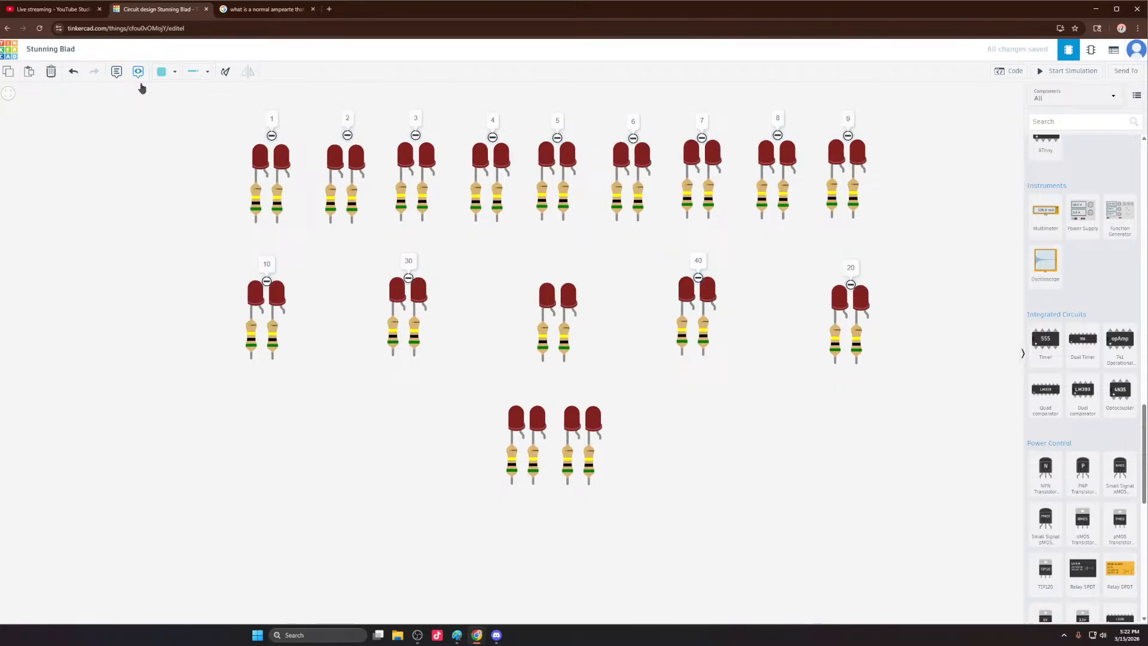
left_click(559, 284)
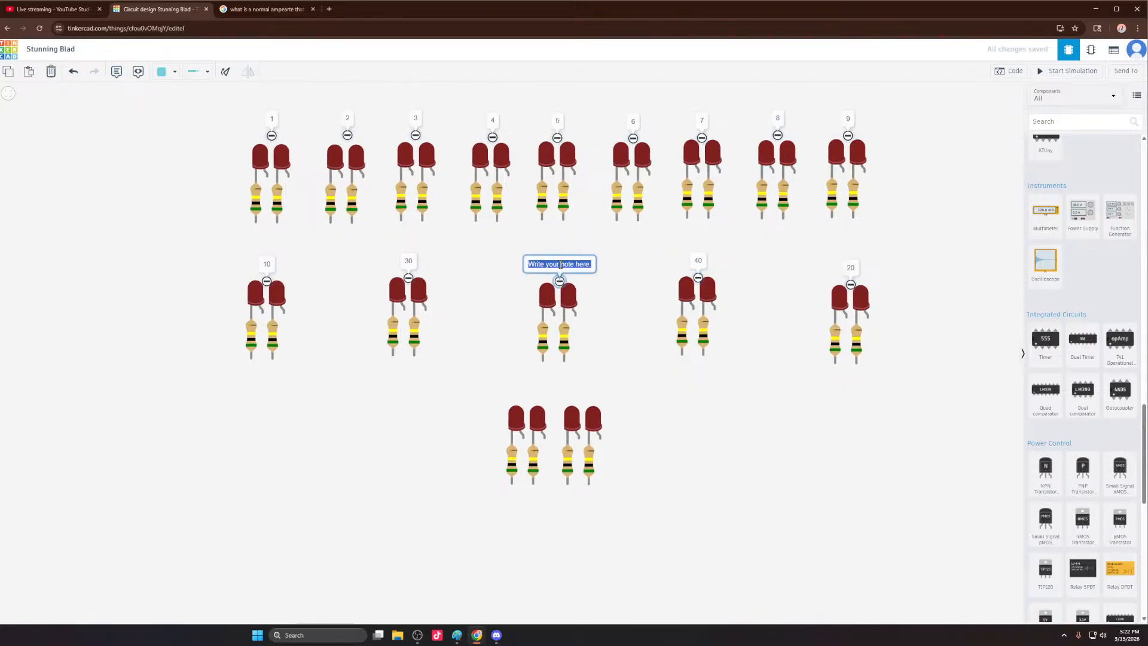
type("50")
left_click(497, 267)
Step: Shift the two unlabelled bottom-row LED and resistor pairs slightly lower, centred beneath pair 50
scroll(487, 293, "down", 5)
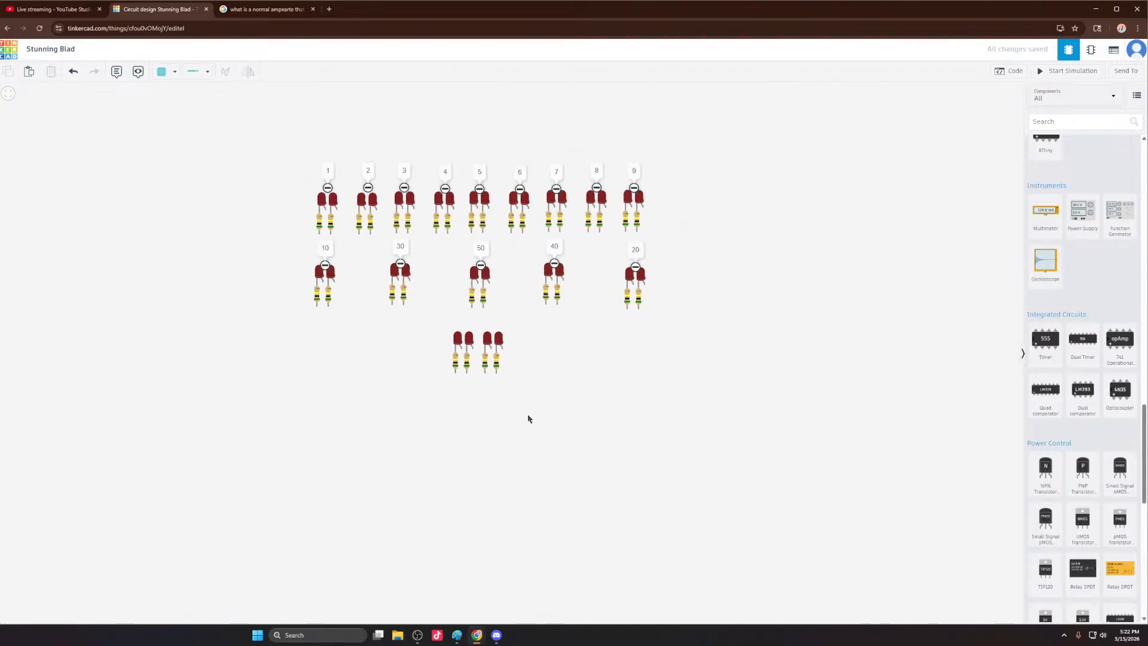
left_click_drag(549, 435, 461, 363)
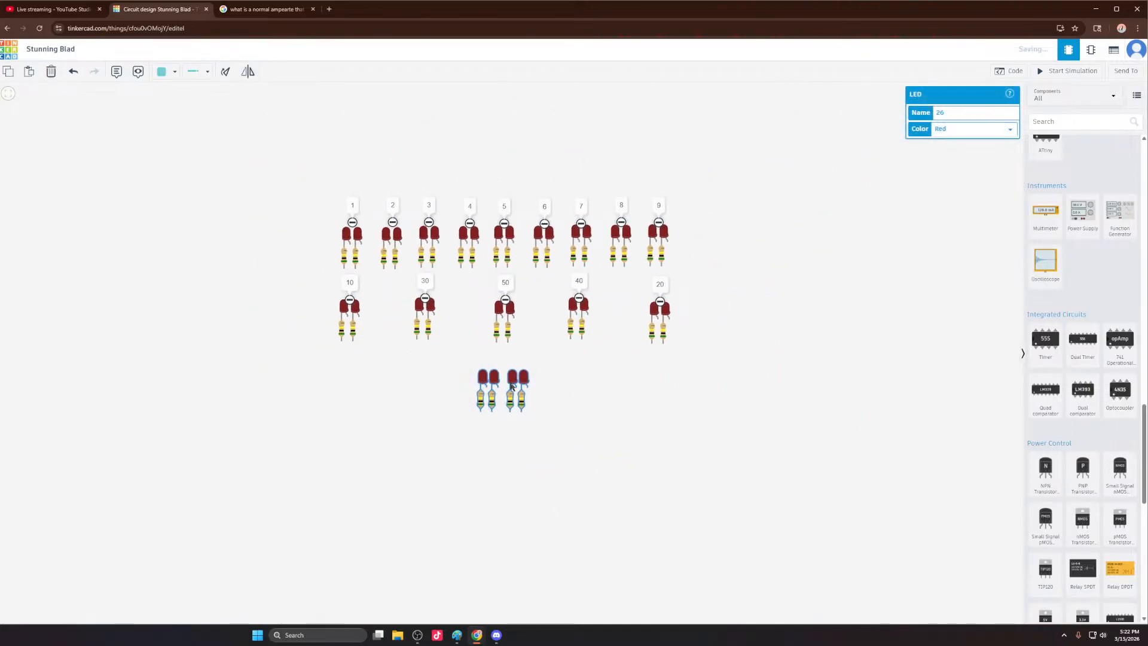
left_click(703, 378)
Step: Reposition pairs 40 and 30 together with their notes to even out the middle row's spacing and alignment
left_click_drag(714, 377, 561, 288)
left_click(581, 312)
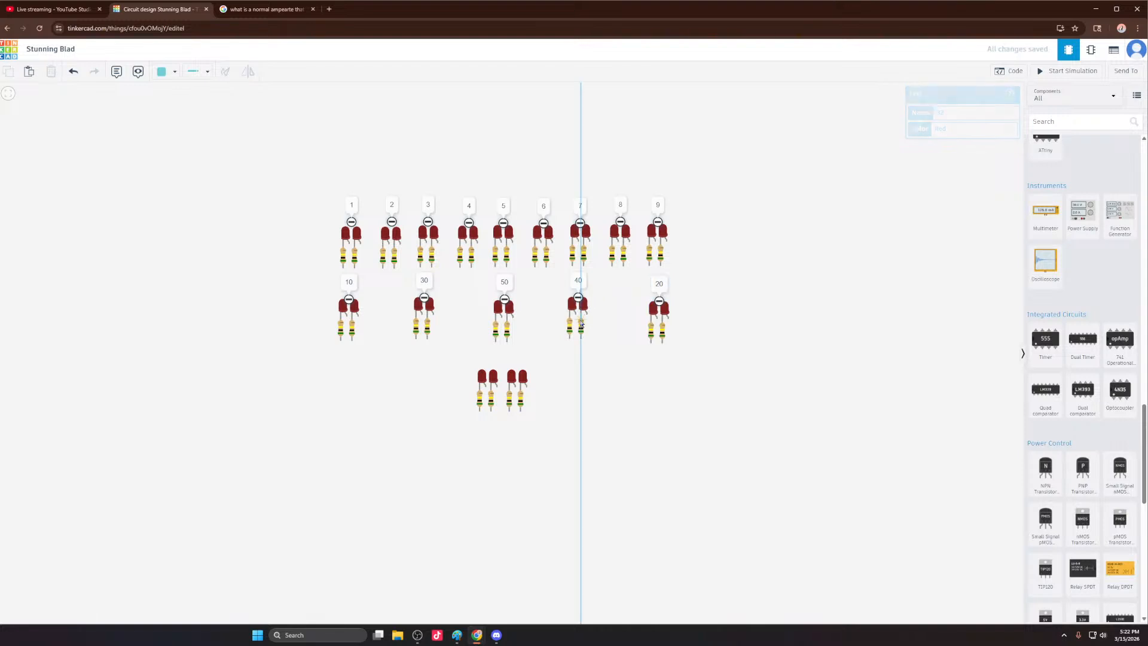
key("Escape")
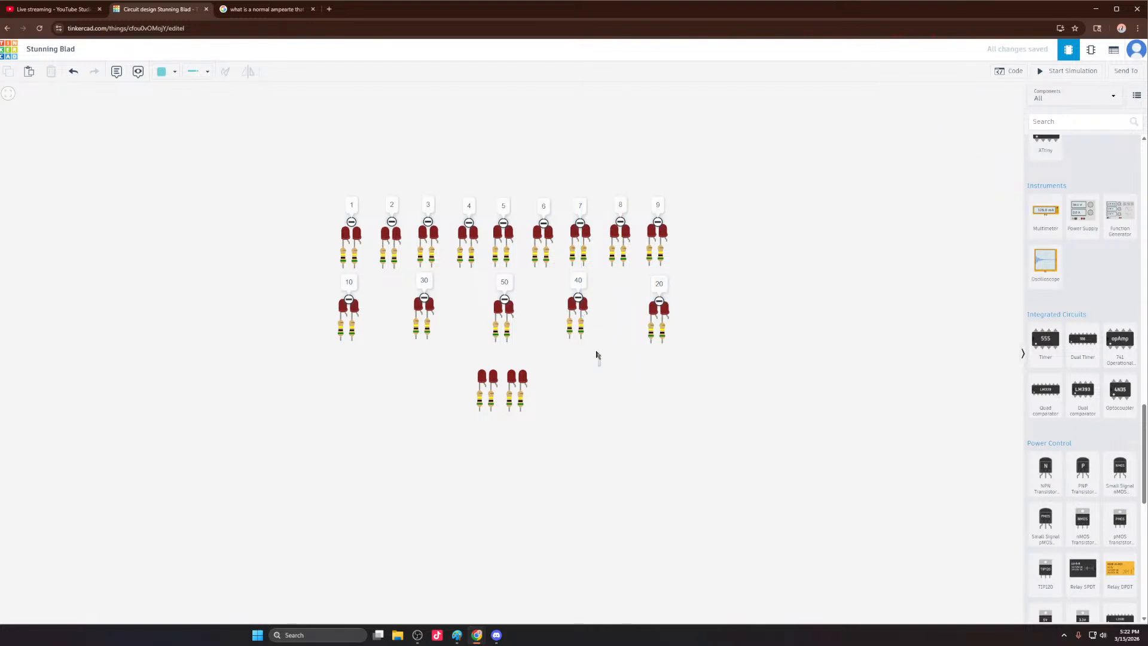
left_click_drag(596, 352, 591, 311)
left_click(455, 350)
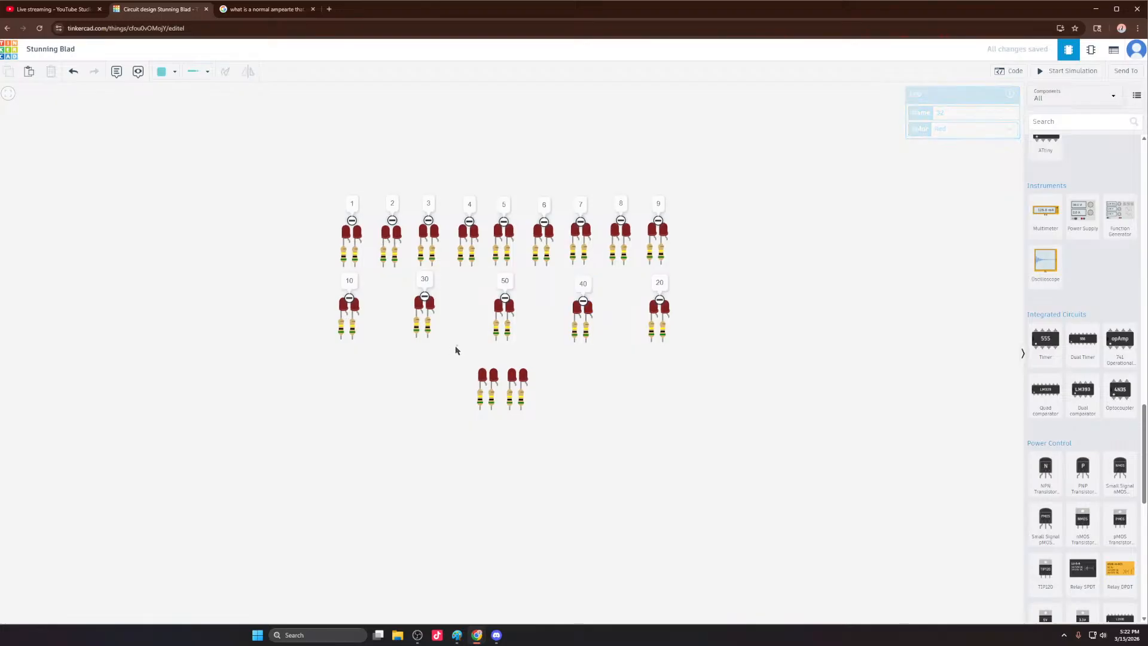
left_click_drag(456, 350, 427, 308)
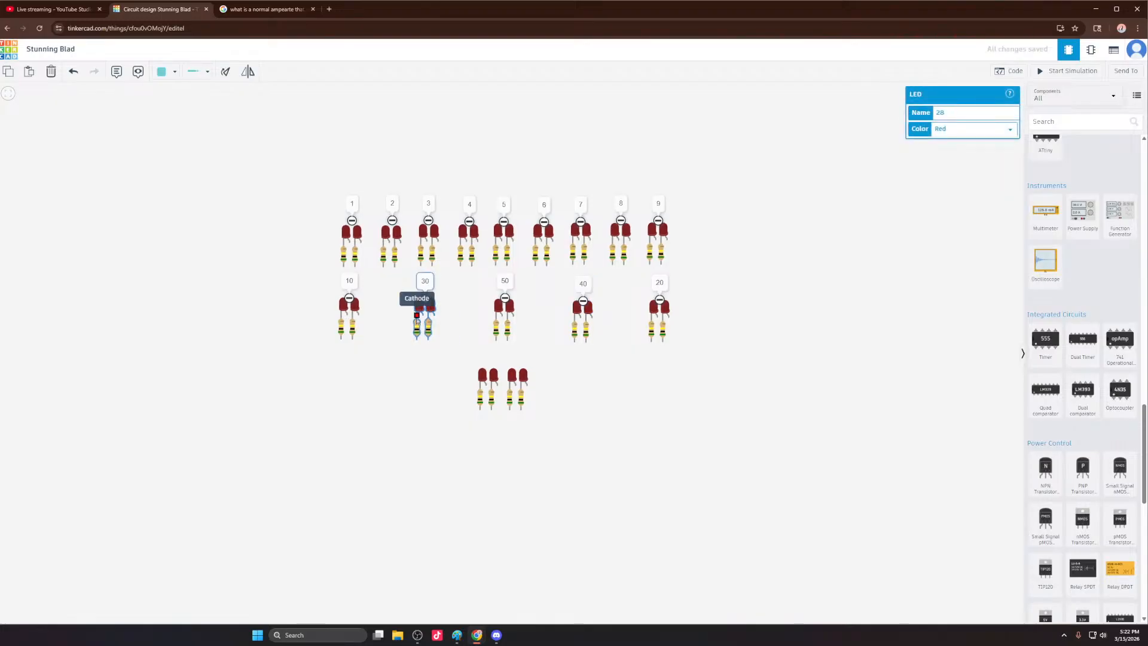
scroll(393, 348, "up", 1)
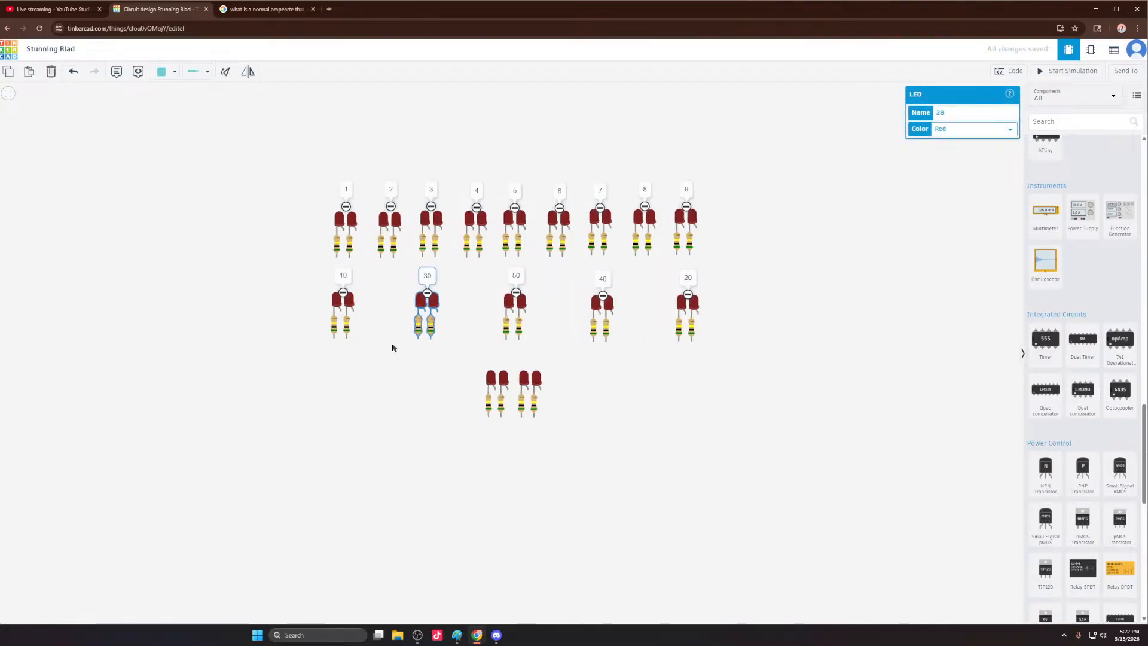
left_click(293, 197)
Step: Nudge the central bottom-row group slightly down and place a copied LED and resistor pair below pair 10
left_click_drag(454, 367, 565, 435)
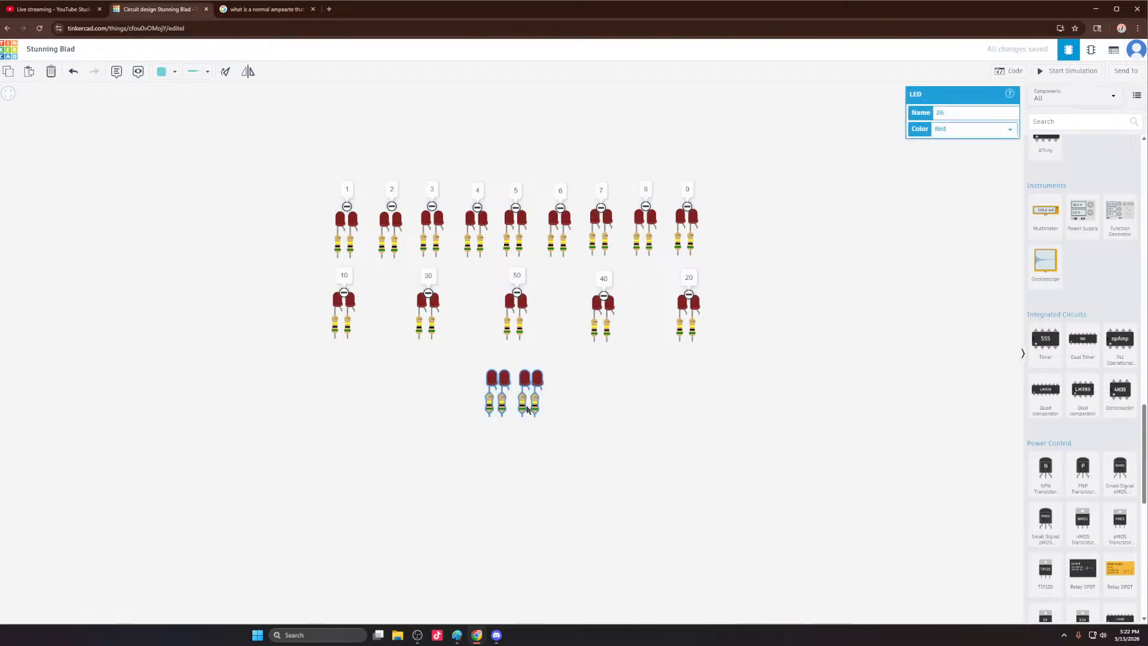
left_click(443, 384)
left_click(59, 164)
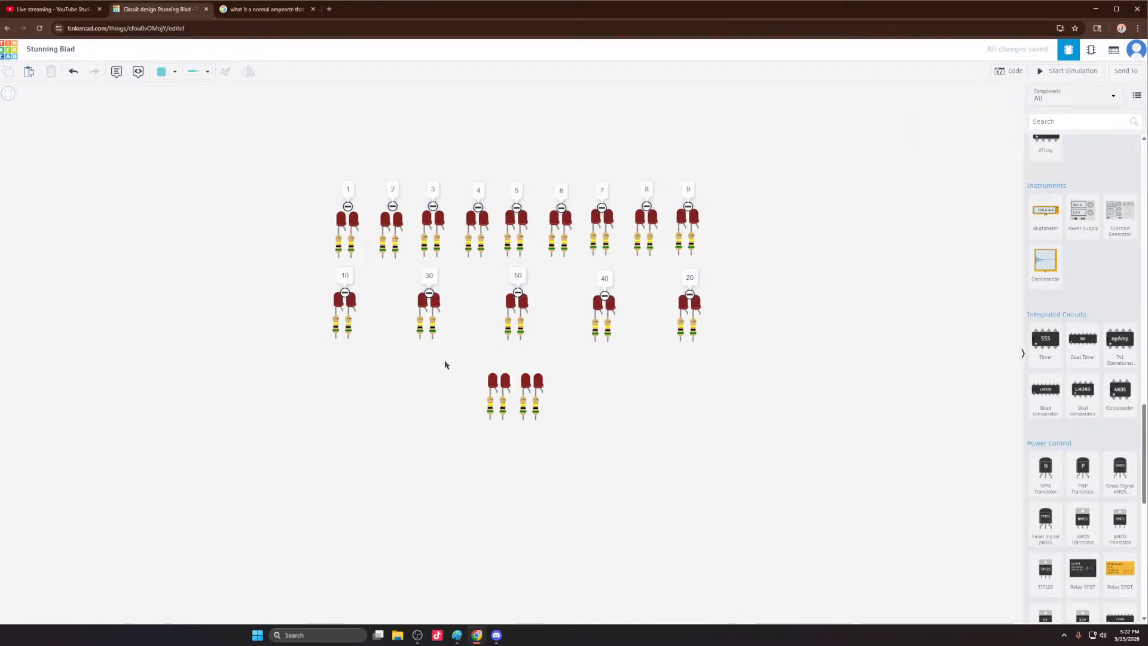
left_click_drag(445, 364, 343, 405)
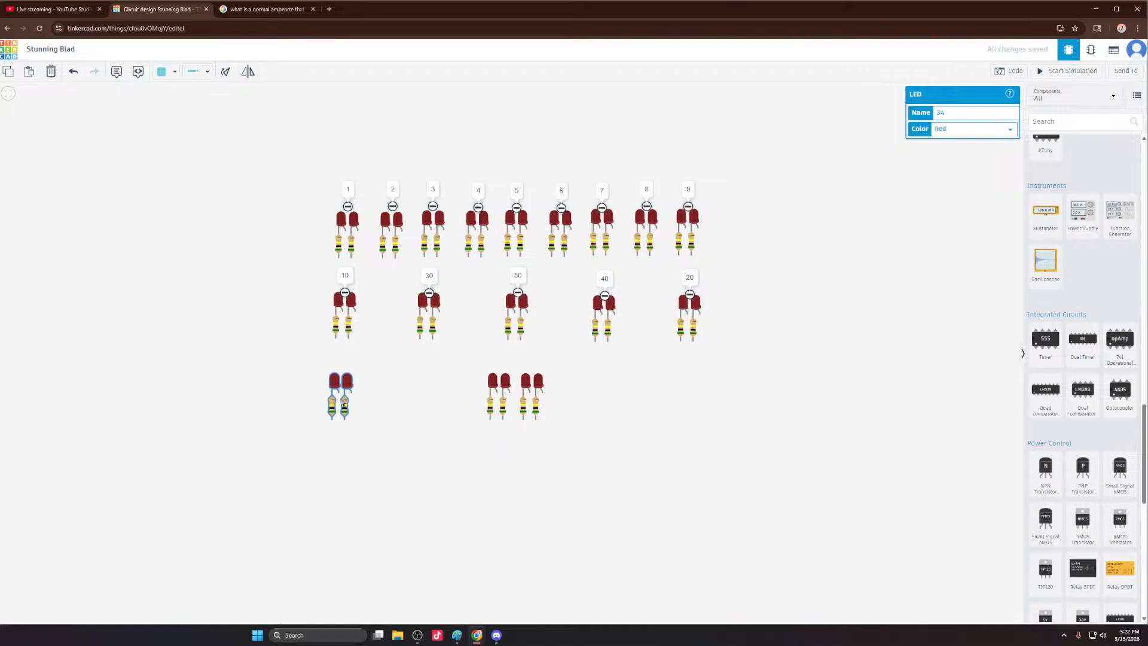
Step: Adjust the bottom-row pair below pair 10 and place a copy of it below pair 20
left_click_drag(307, 358, 381, 422)
key("ctrl+c")
key("ctrl+v")
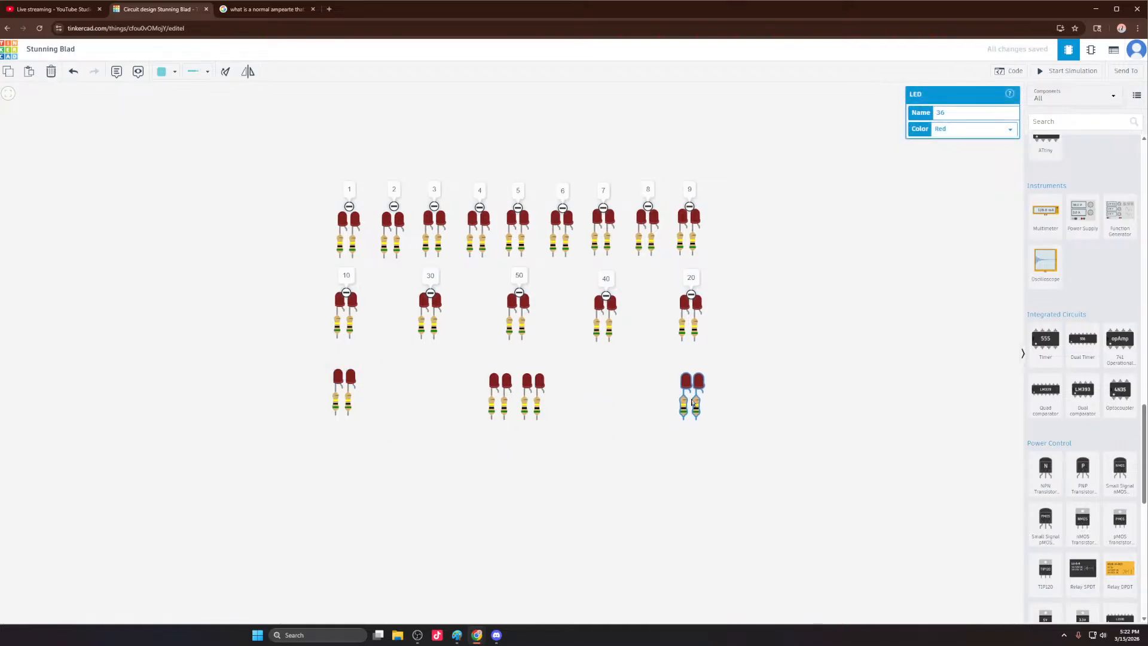
left_click(693, 396)
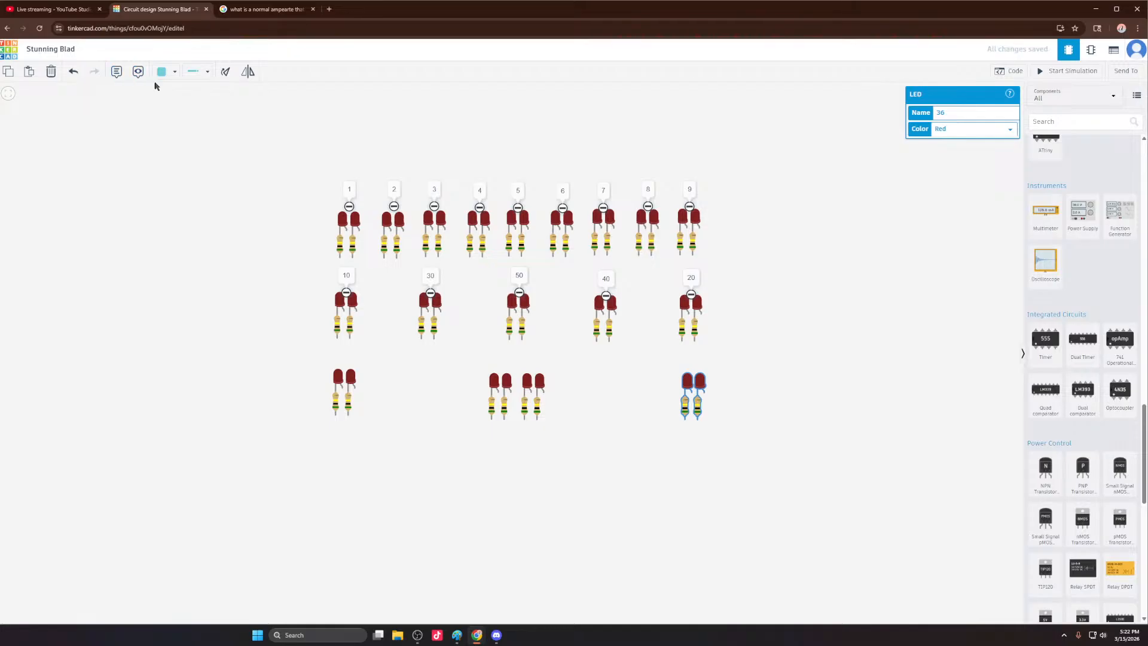
Step: Add a note labelled 2P above the bottom-row LED pair below pair 10
left_click(116, 71)
left_click(345, 369)
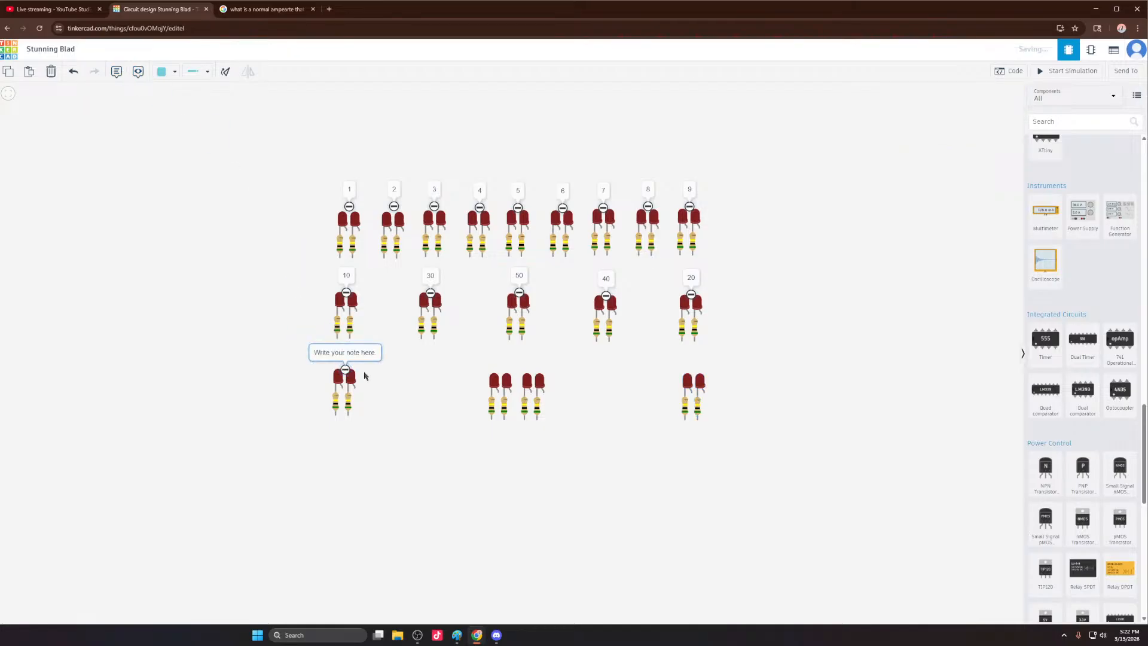
left_click(340, 351)
type("2P")
left_click(469, 356)
Step: Add a note labelled Game Over above the central group of four LEDs in the bottom row
left_click(116, 72)
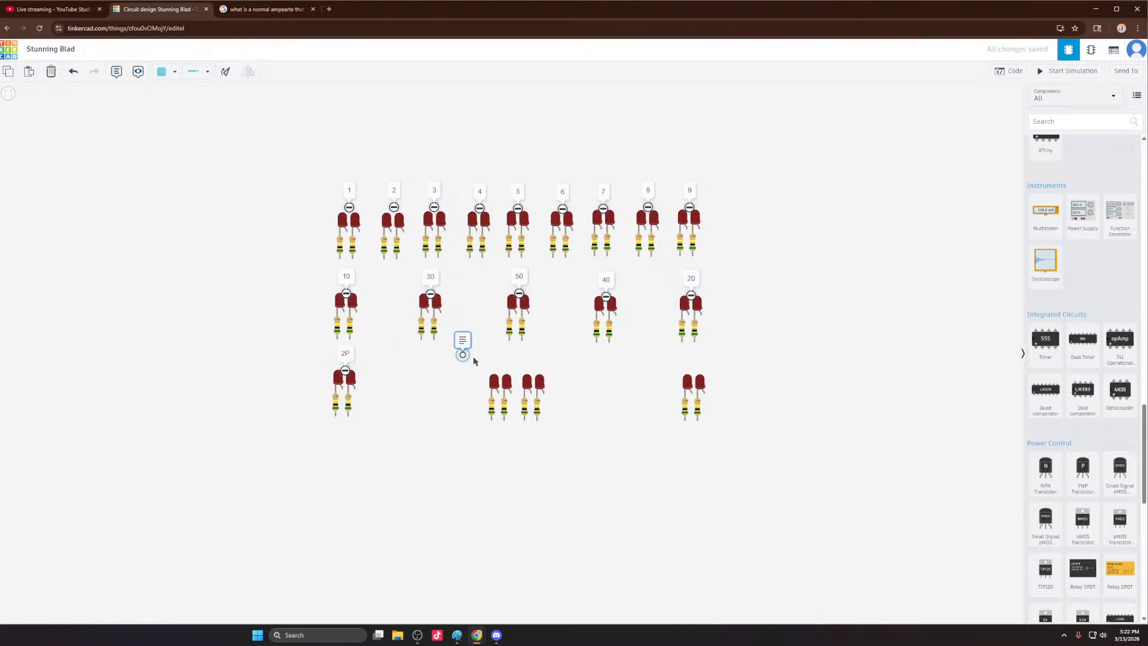
left_click(519, 380)
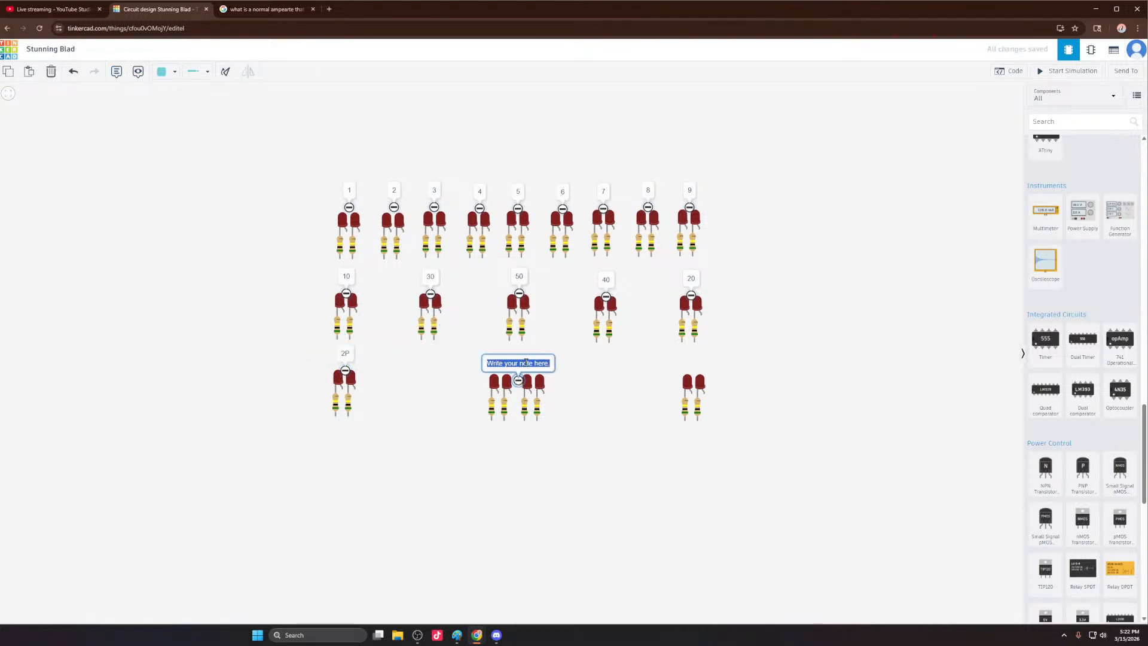
type("game Over")
left_click(611, 434)
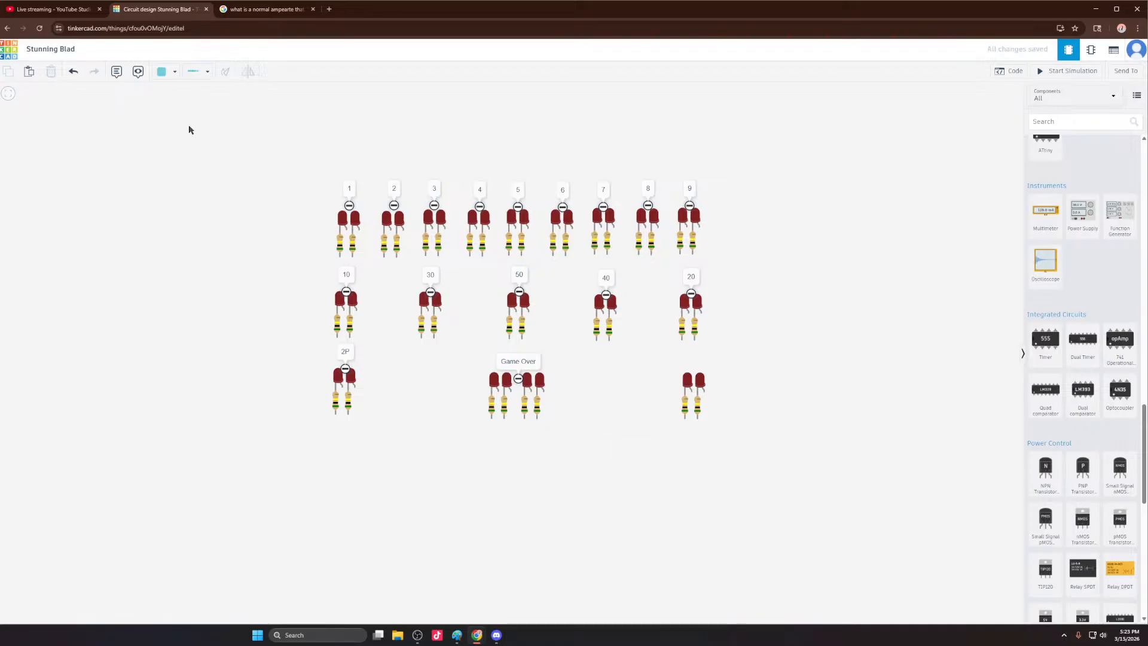
Step: Add a note labelled 4P above the bottom-row LED pair below pair 20
left_click(115, 73)
left_click(696, 358)
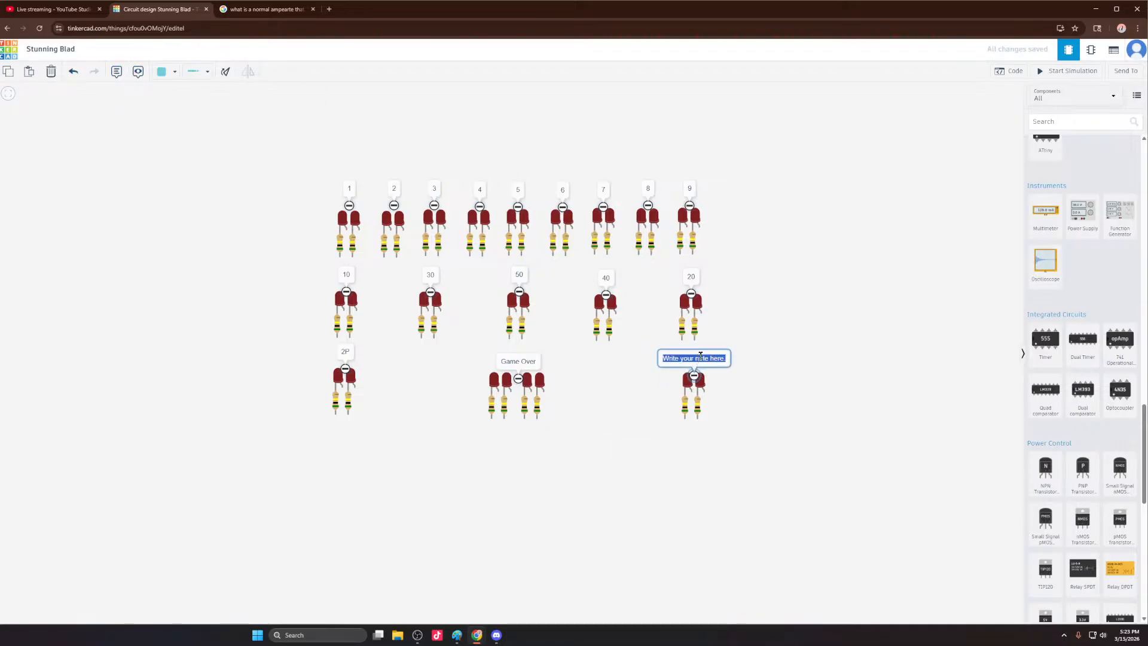
type("4P")
left_click(758, 413)
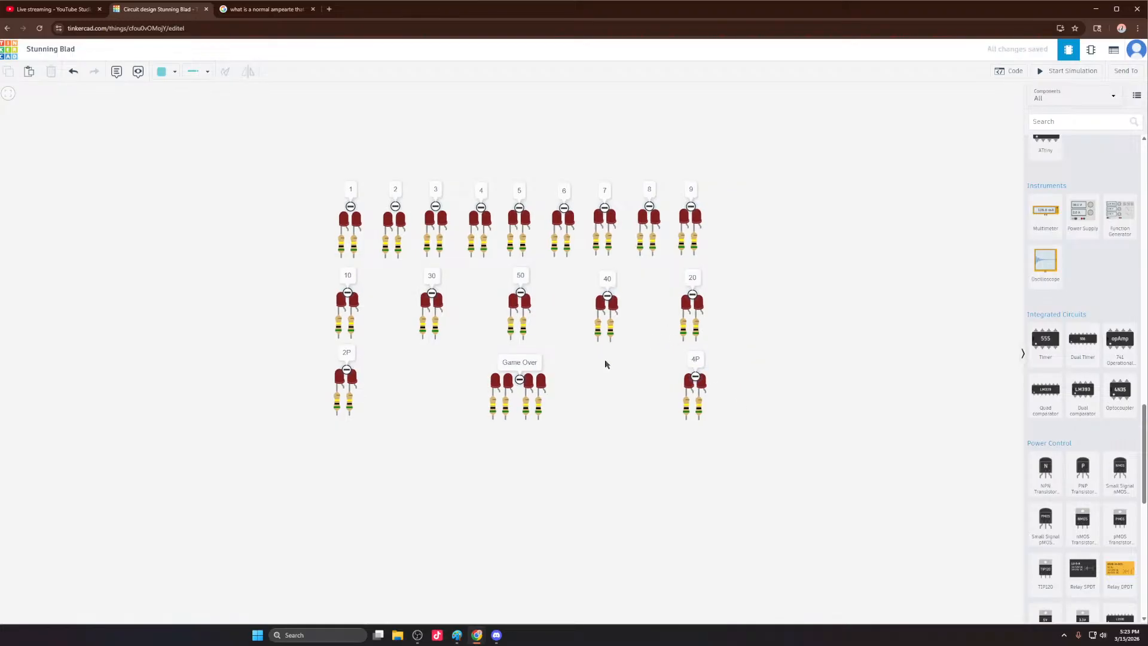
Step: Start a screen capture of the complete labelled LED layout
scroll(556, 365, "down", 2)
left_click_drag(337, 182, 189, 153)
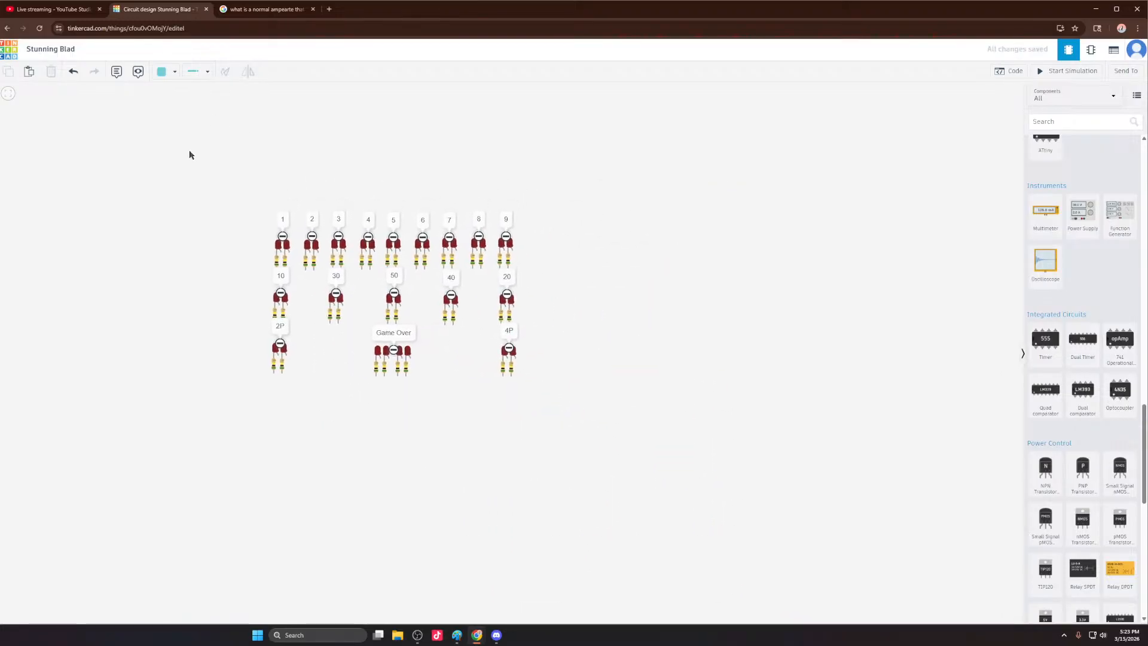
left_click_drag(593, 368, 583, 382)
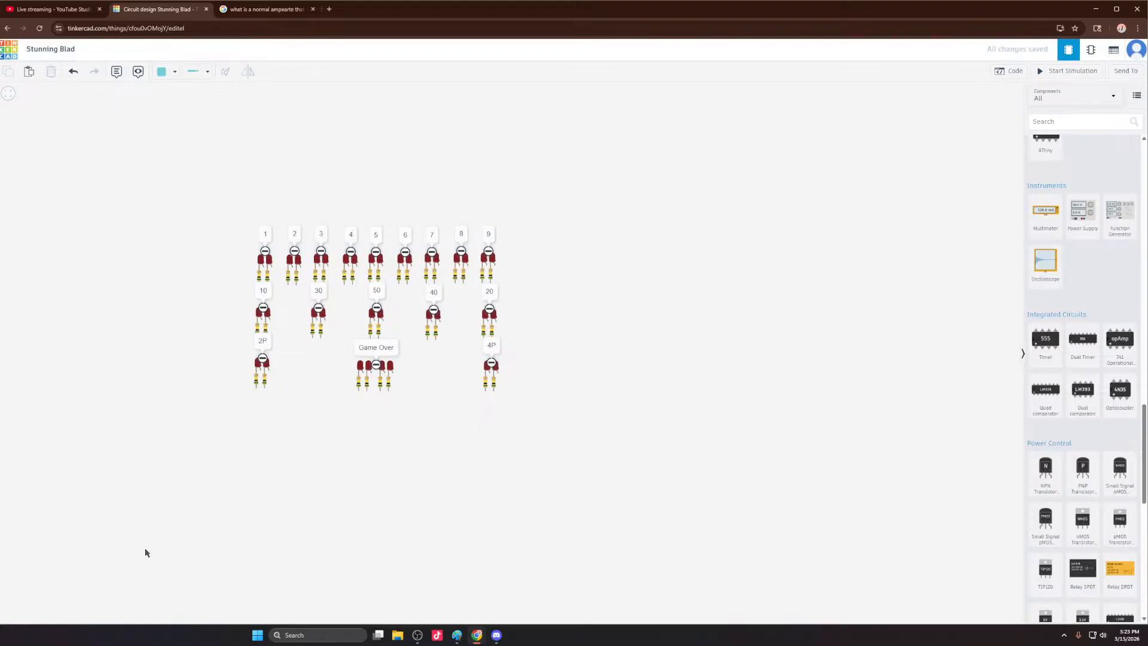
key("super+shift+s")
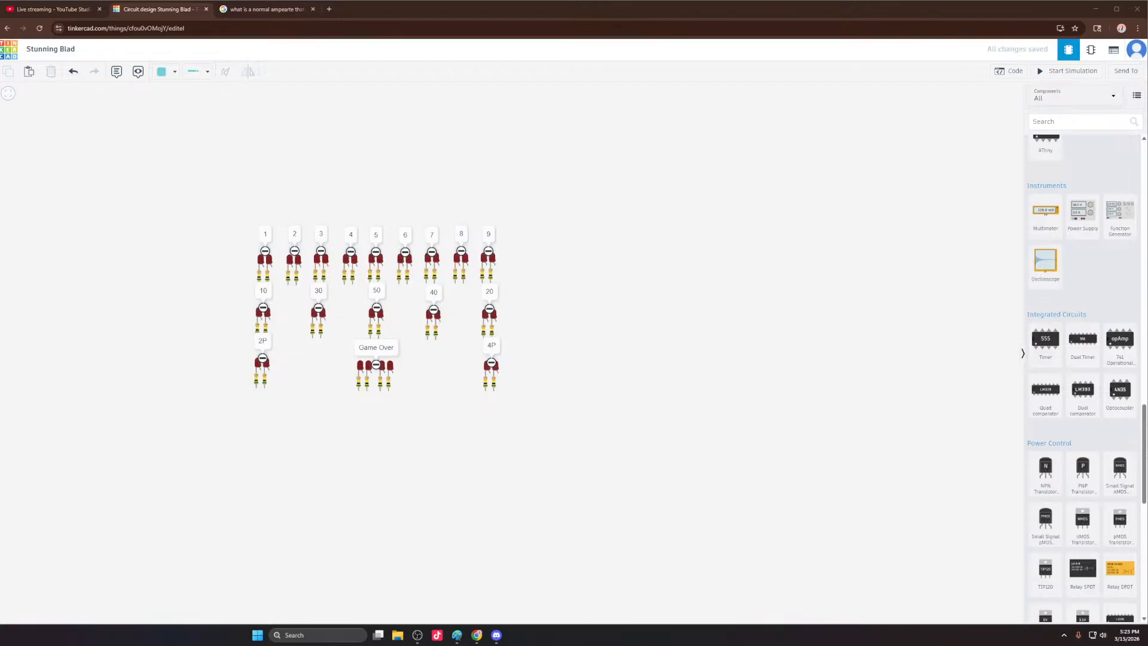
Step: Move both resistors of pair 1 from the LEDs' straight cathode legs to their bent legs
scroll(218, 305, "up", 4)
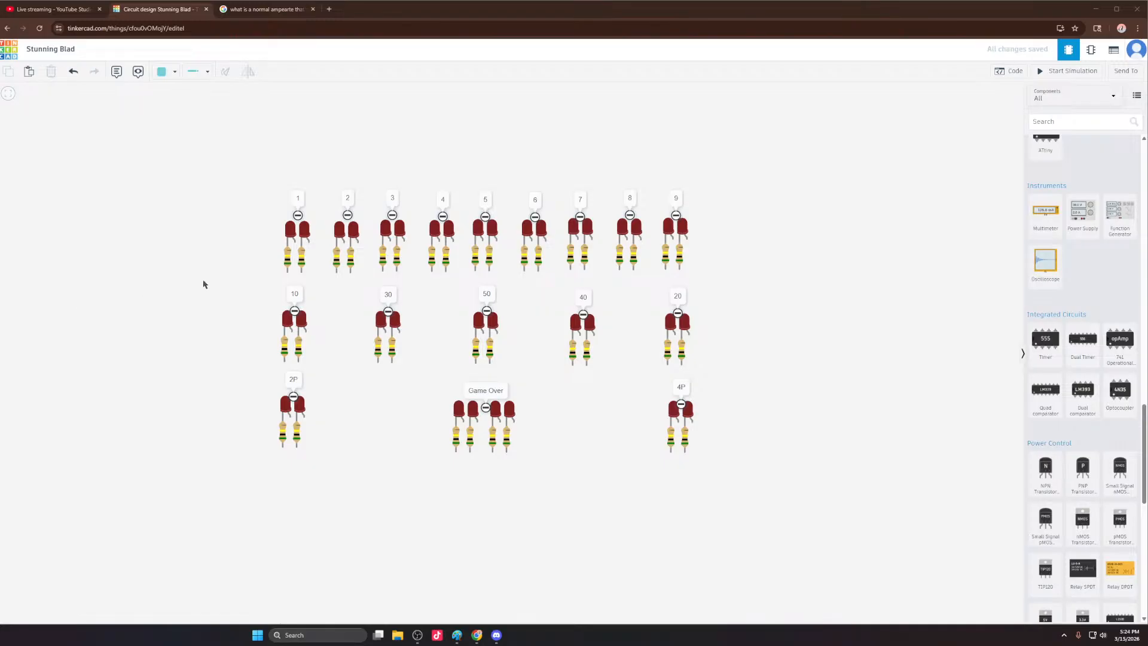
scroll(305, 254, "up", 3)
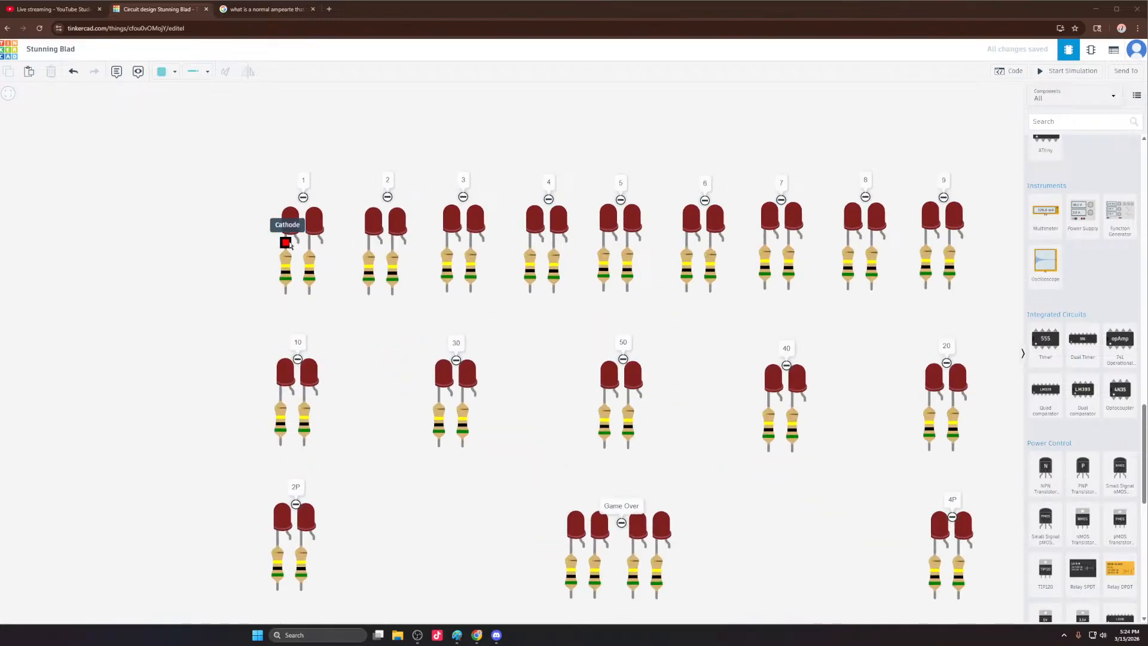
scroll(289, 244, "up", 5)
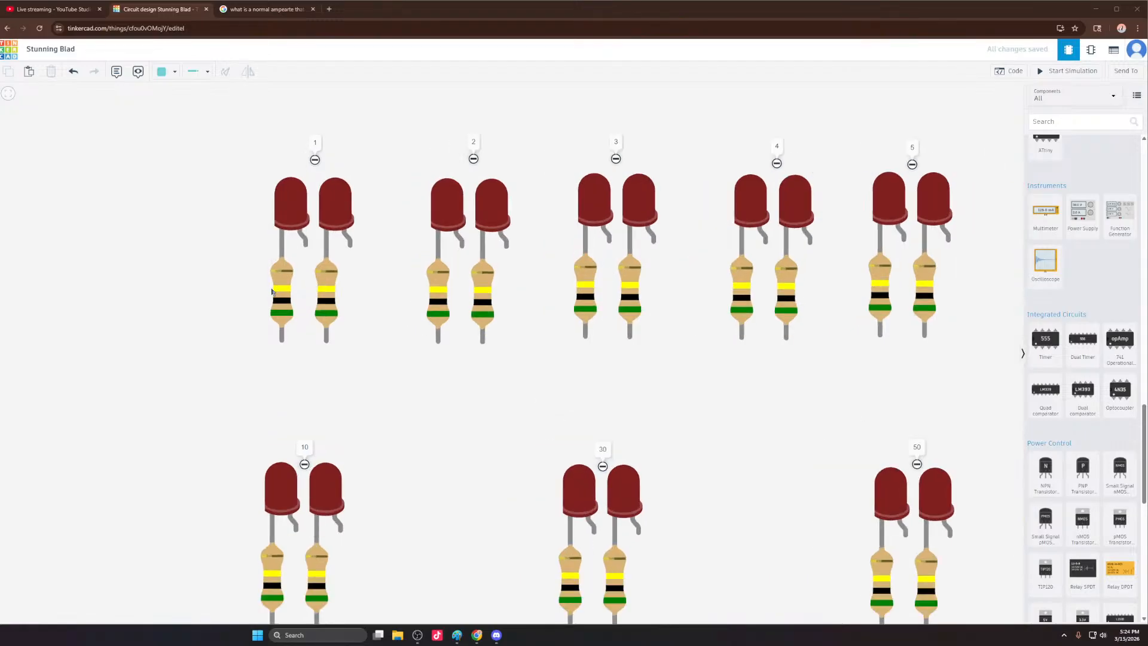
left_click(281, 308)
left_click_drag(281, 308, 357, 293)
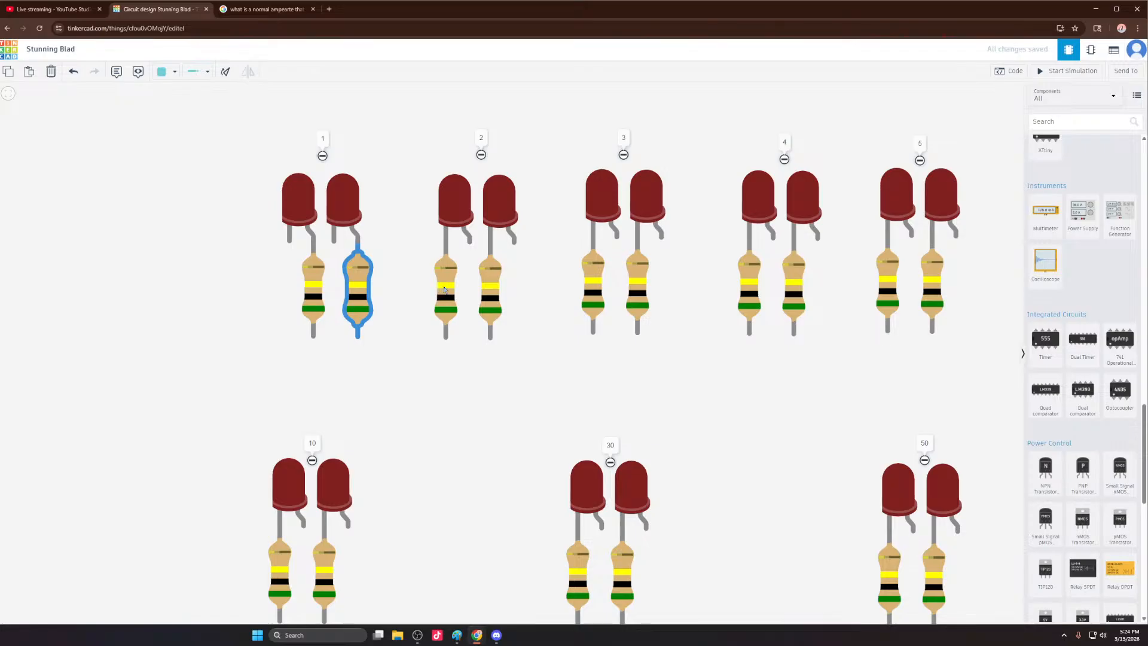
Step: Move the resistors of pairs 2 and 3 from the LEDs' straight legs to their bent legs
left_click_drag(444, 290, 514, 293)
left_click(605, 285)
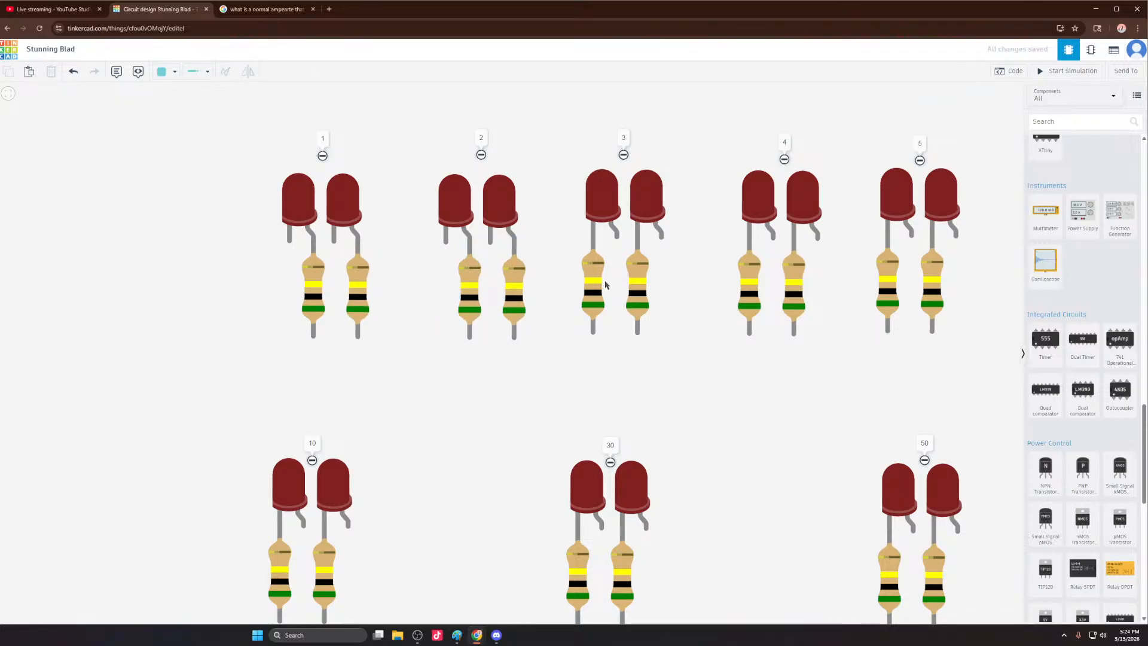
left_click_drag(592, 287, 660, 290)
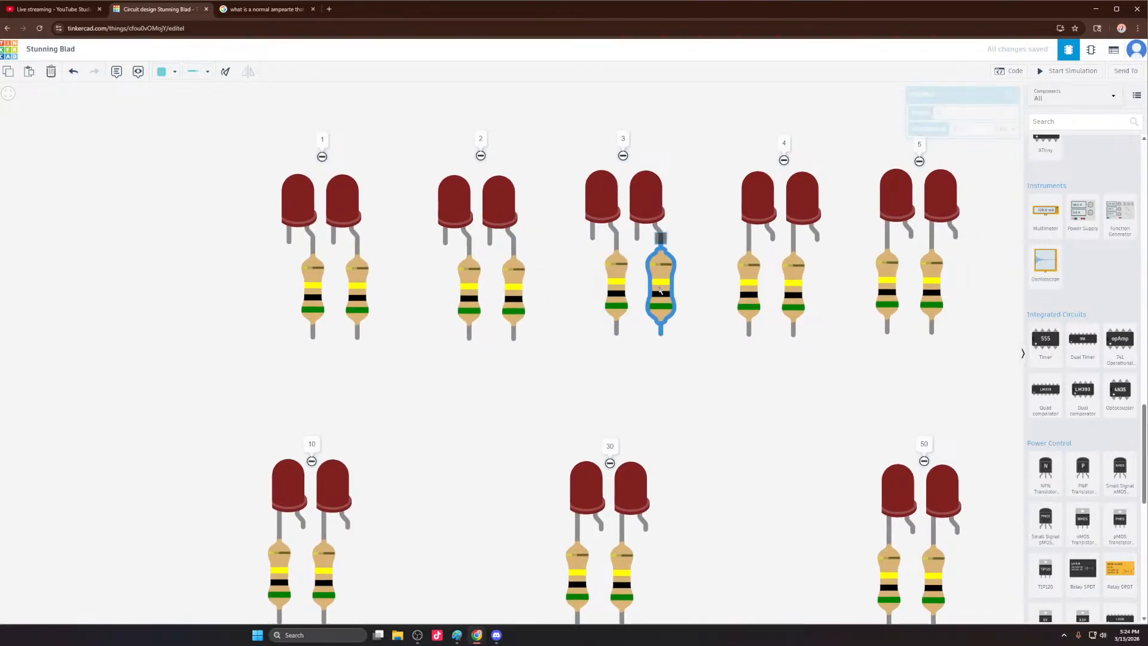
scroll(152, 293, "up", 3)
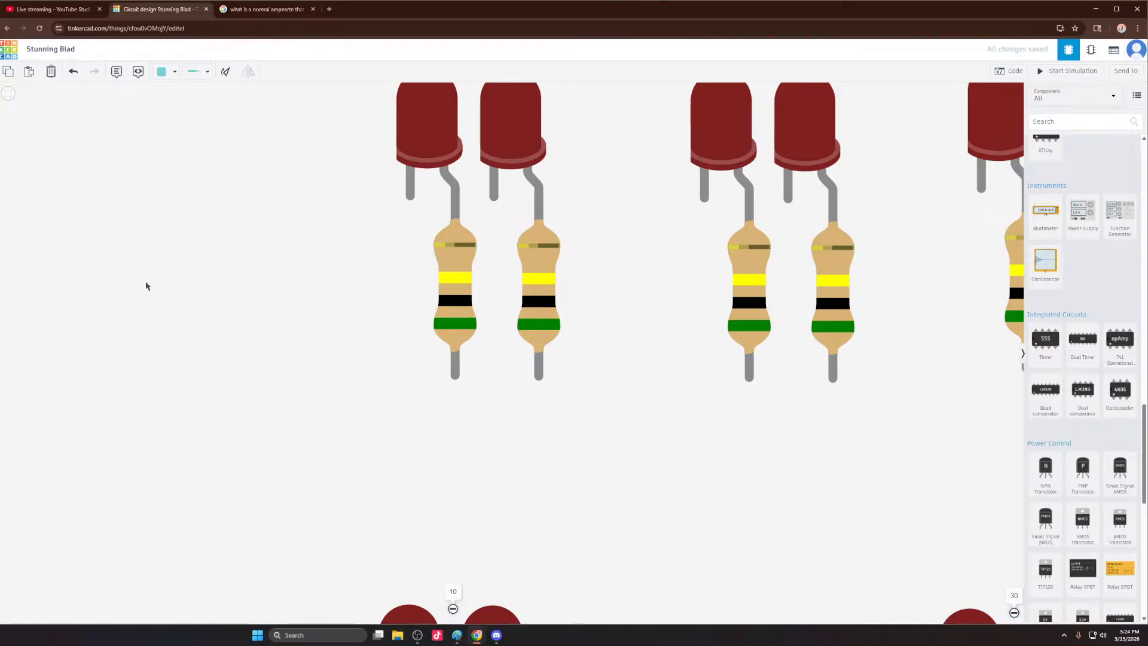
Step: Move the resistors of pairs 4 and 5 from the LEDs' straight cathode legs to their bent legs
scroll(200, 323, "down", 5)
scroll(589, 345, "up", 3)
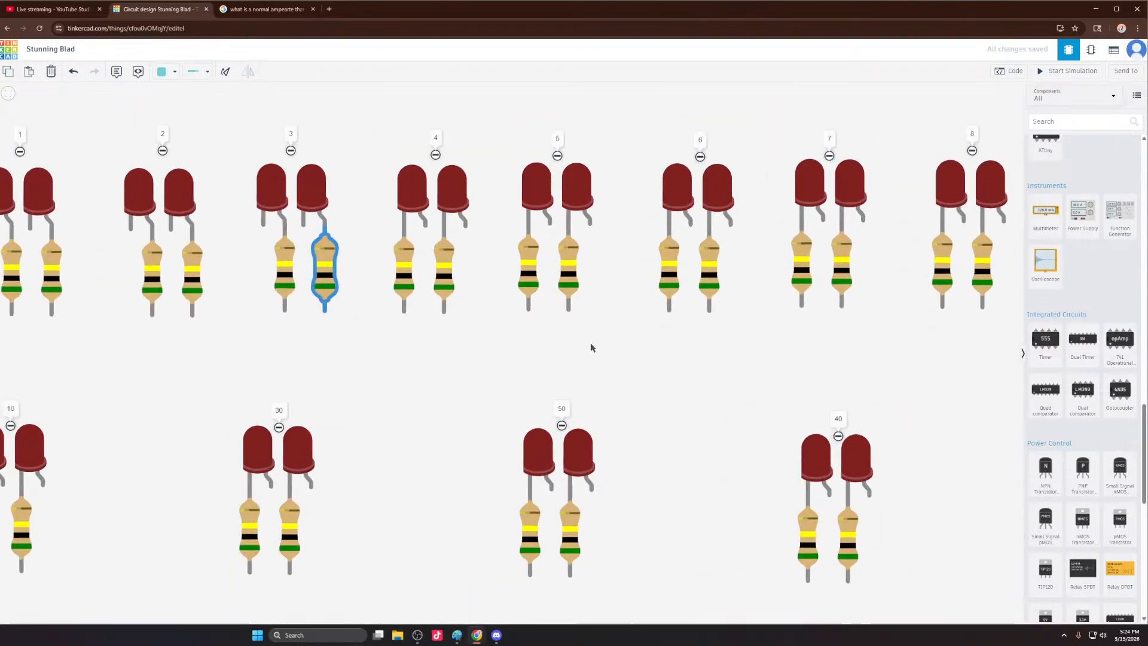
left_click_drag(389, 267, 459, 276)
left_click(534, 277)
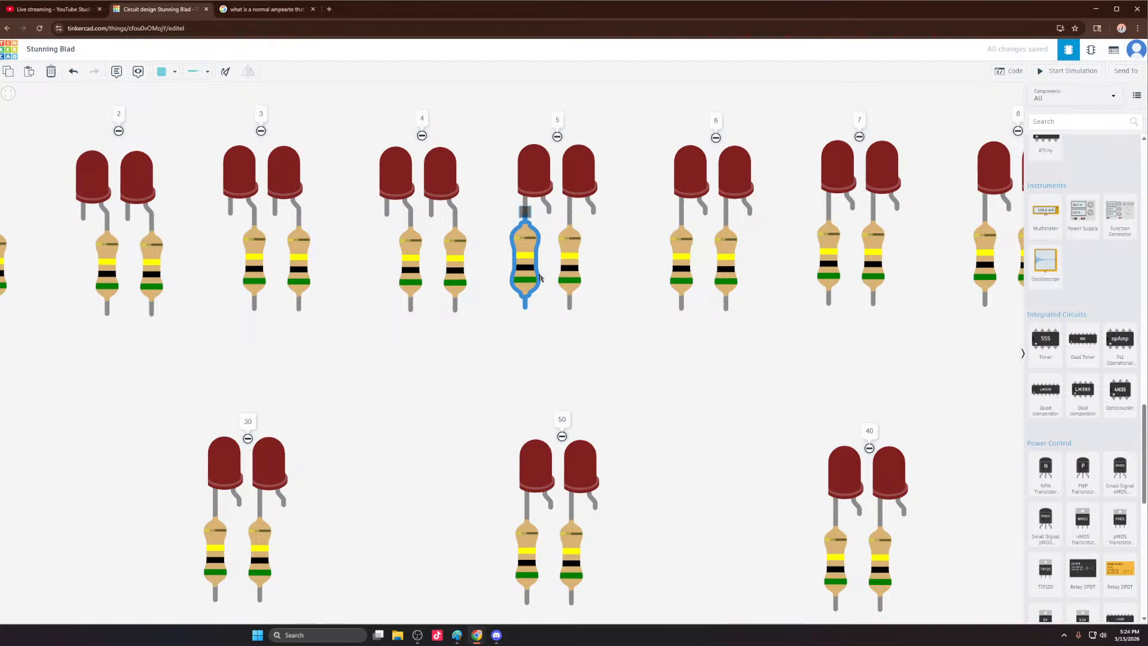
left_click_drag(540, 276, 593, 272)
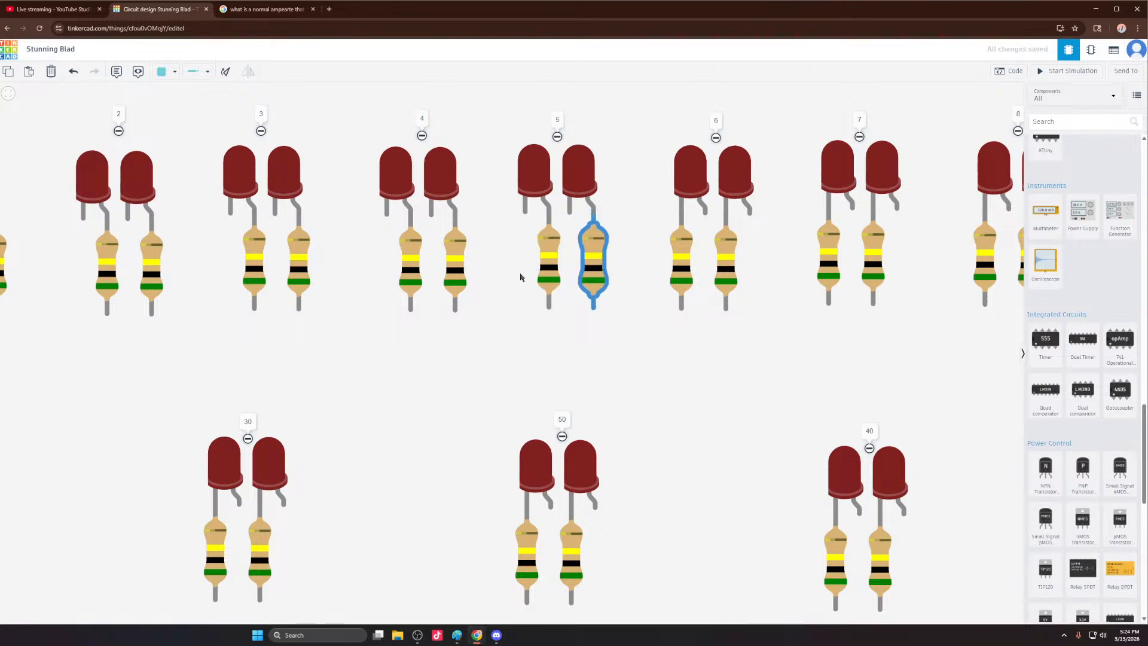
Step: Move the resistors of pairs 6, 7, 8 and 9 onto the bent legs of their LEDs
scroll(326, 284, "down", 3)
scroll(625, 293, "up", 3)
mouse_move(446, 245)
left_mouse_down()
mouse_move(469, 245)
mouse_move(425, 245)
left_mouse_up()
left_click_drag(548, 243, 617, 243)
left_click_drag(706, 244, 775, 245)
left_click(751, 246)
left_click_drag(850, 245, 920, 245)
left_click(896, 245)
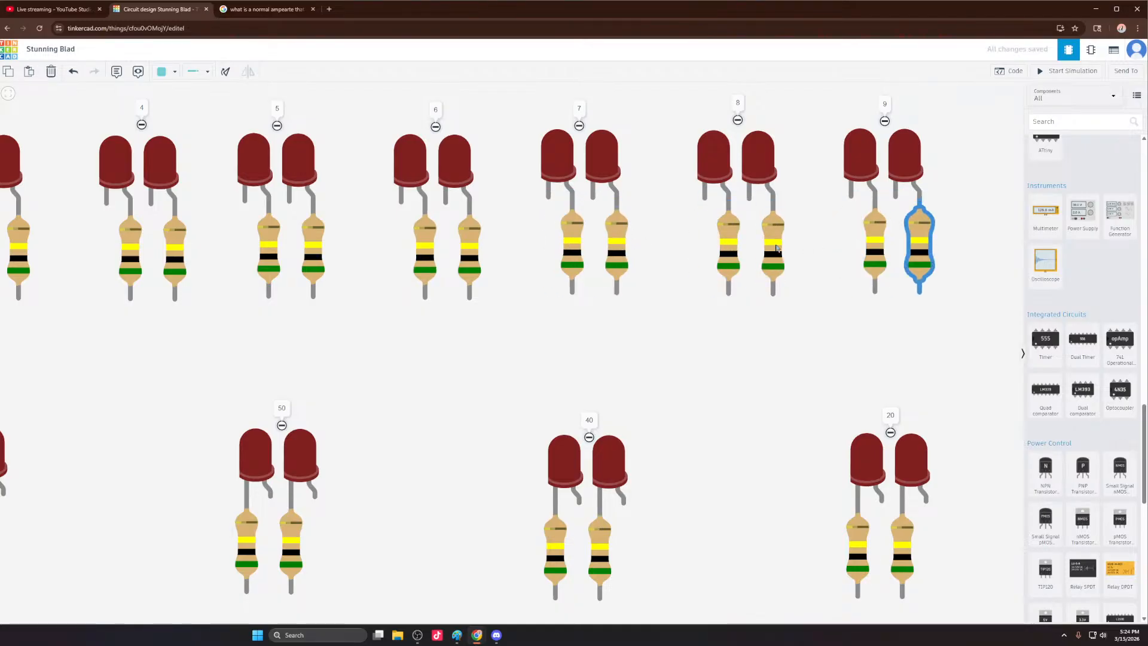
Step: Move the resistors of pairs 10, 30 and 50 onto the LEDs' bent anode legs
scroll(776, 248, "down", 4)
scroll(251, 359, "up", 4)
left_click_drag(243, 367, 304, 367)
left_click(281, 367)
left_click(527, 361)
left_click_drag(527, 361, 601, 365)
left_click_drag(845, 368, 917, 375)
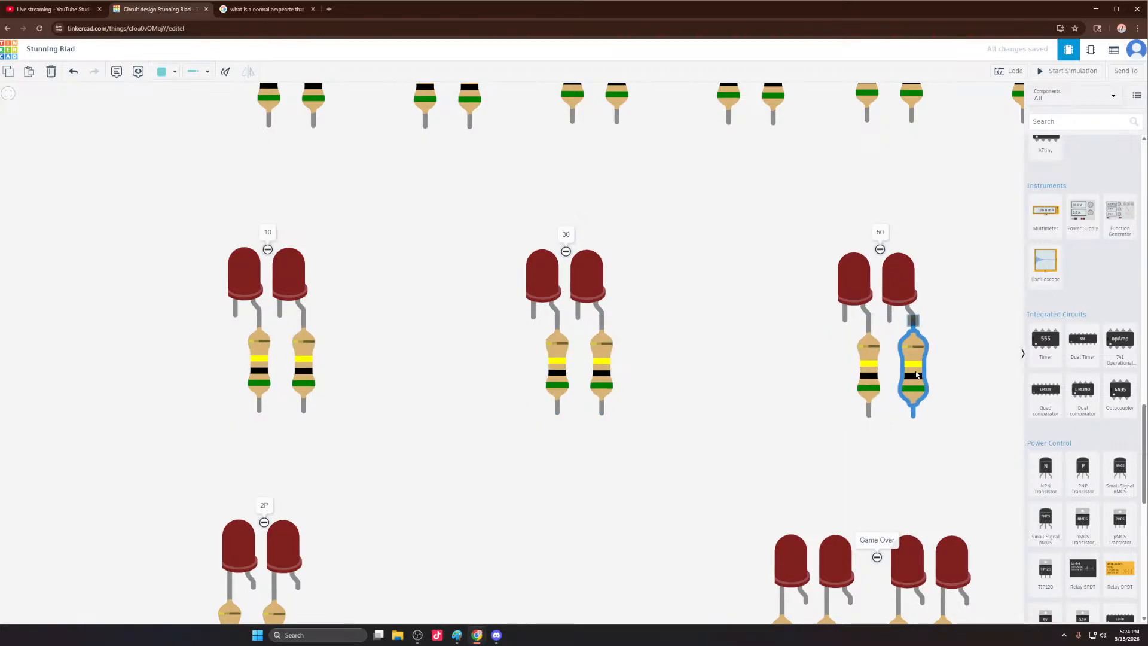
Step: Move the resistors of pairs 40 and 20 onto the LEDs' bent anode legs
scroll(728, 390, "down", 3)
scroll(729, 390, "up", 3)
mouse_move(598, 371)
left_mouse_down()
mouse_move(623, 371)
mouse_move(590, 370)
left_mouse_up()
left_click_drag(879, 360, 953, 374)
left_click(920, 374)
Step: Move the resistors of the 2P pair and the four Game Over LEDs onto the bent legs
scroll(753, 328, "down", 3)
scroll(210, 461, "up", 4)
mouse_move(226, 453)
left_mouse_down()
mouse_move(251, 453)
mouse_move(209, 453)
left_mouse_up()
scroll(205, 423, "down", 3)
scroll(717, 460, "up", 3)
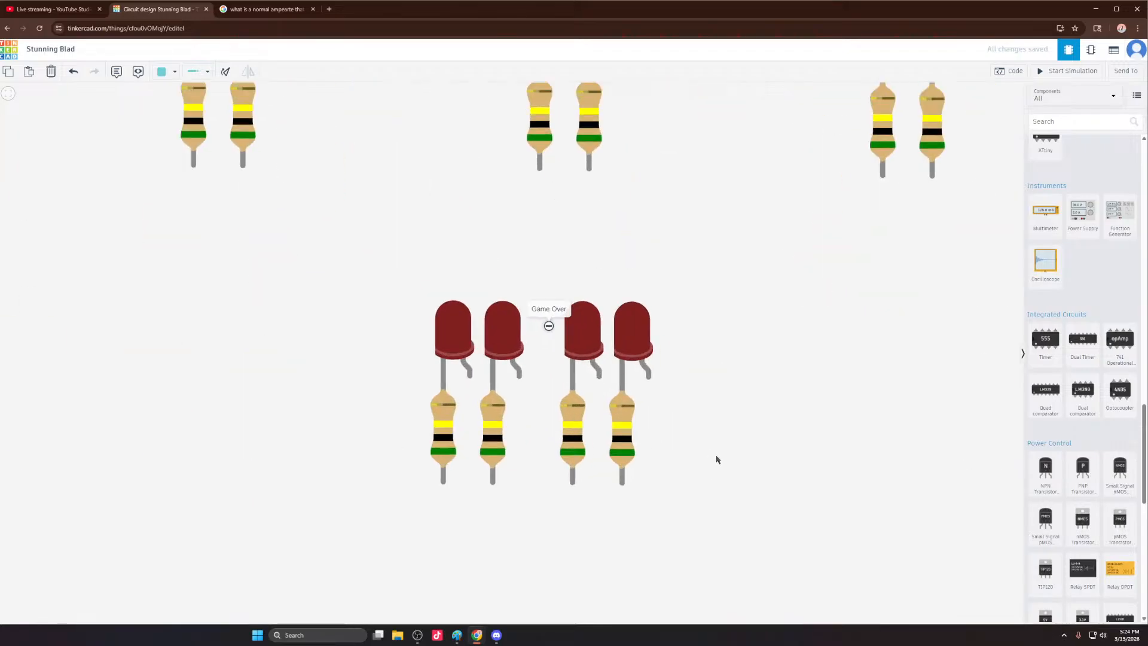
scroll(717, 459, "up", 1)
left_click_drag(470, 424, 496, 424)
left_click_drag(412, 424, 438, 424)
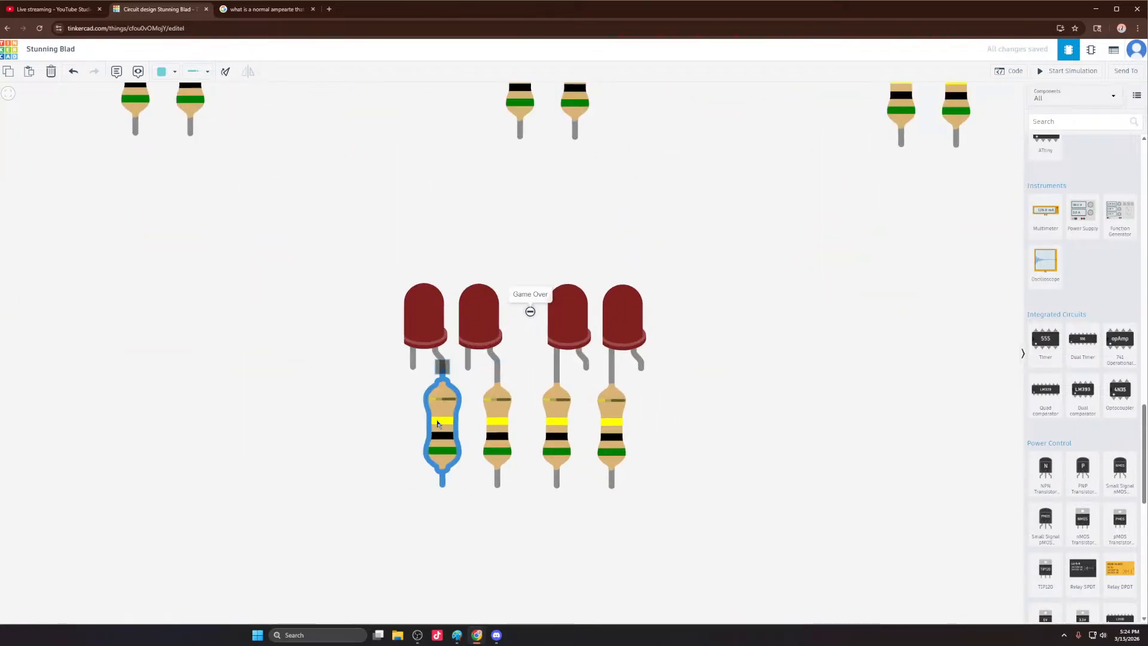
left_click_drag(540, 422, 629, 423)
Step: Move both resistors of the 4P pair onto the LEDs' bent legs
scroll(797, 425, "down", 3)
scroll(797, 425, "up", 3)
left_click(556, 431)
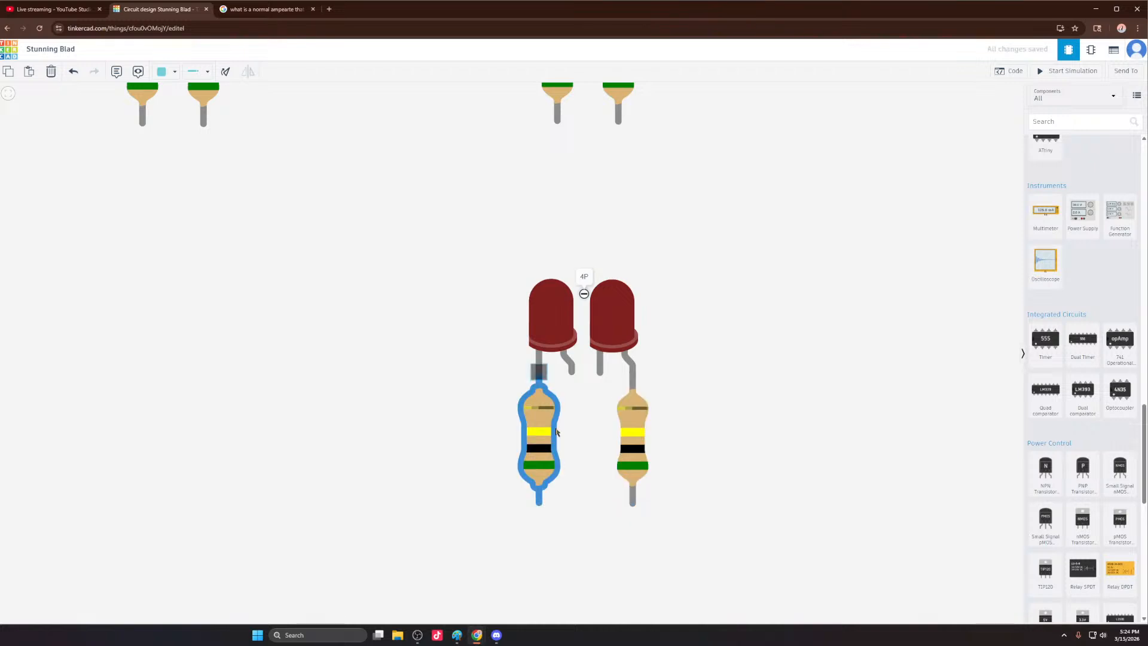
left_click_drag(556, 432, 589, 432)
scroll(480, 435, "down", 5)
scroll(661, 289, "down", 3)
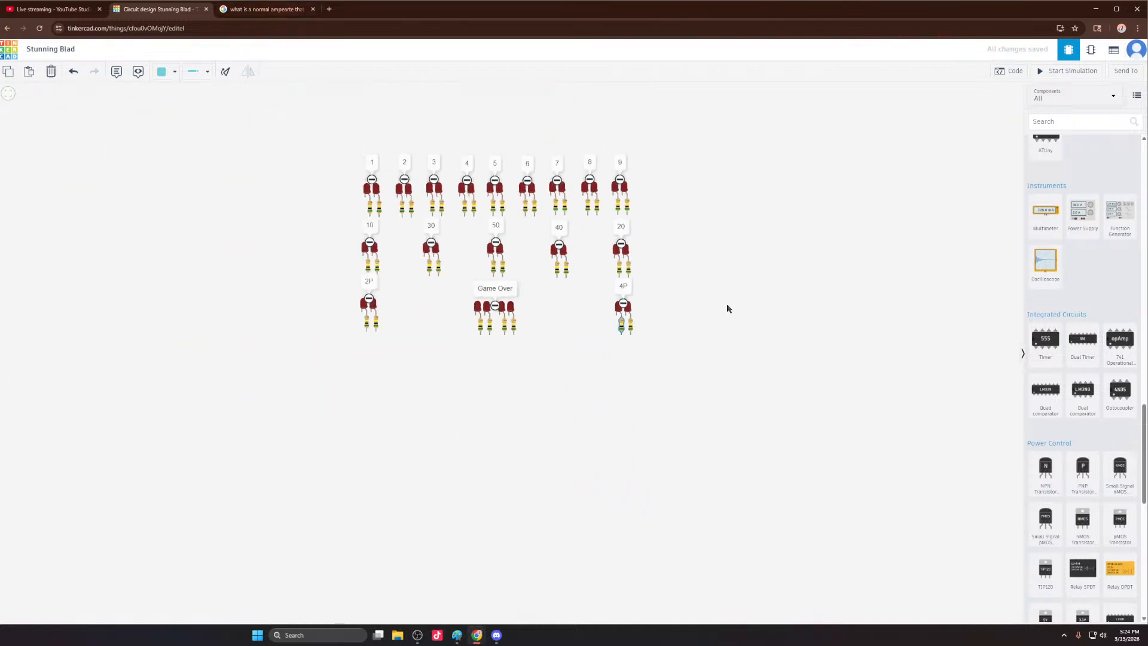
Step: Set the wire colour to black and wire the two LED cathodes of pair 1 together
scroll(412, 185, "up", 6)
left_click(396, 198)
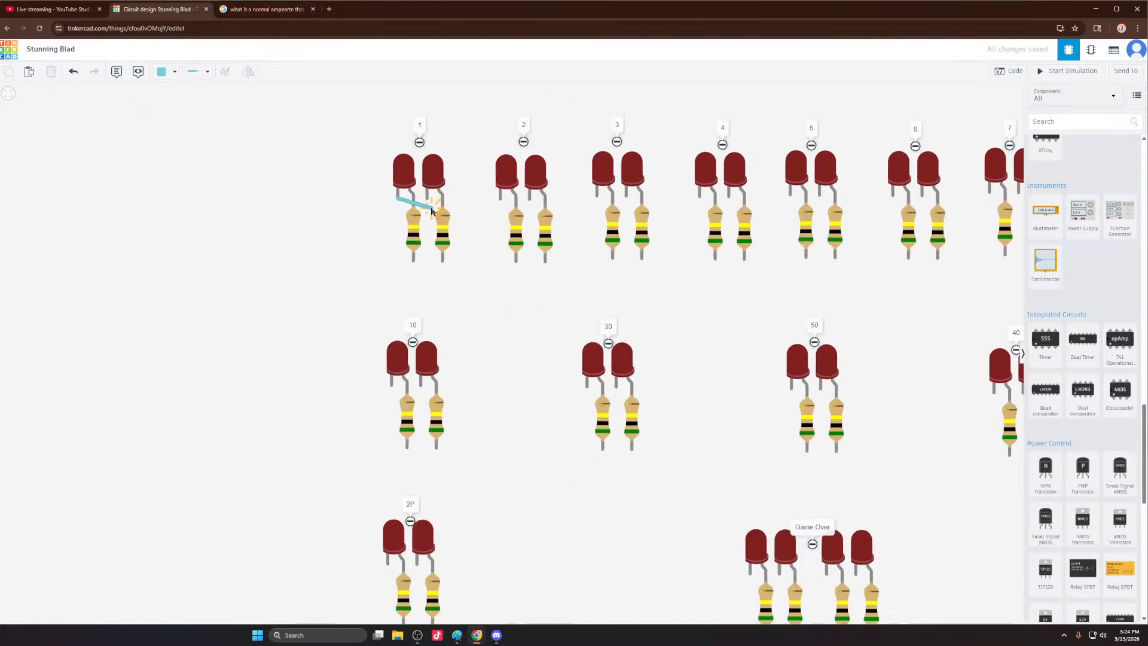
key("Escape")
left_click(160, 72)
left_click(170, 98)
left_click(397, 198)
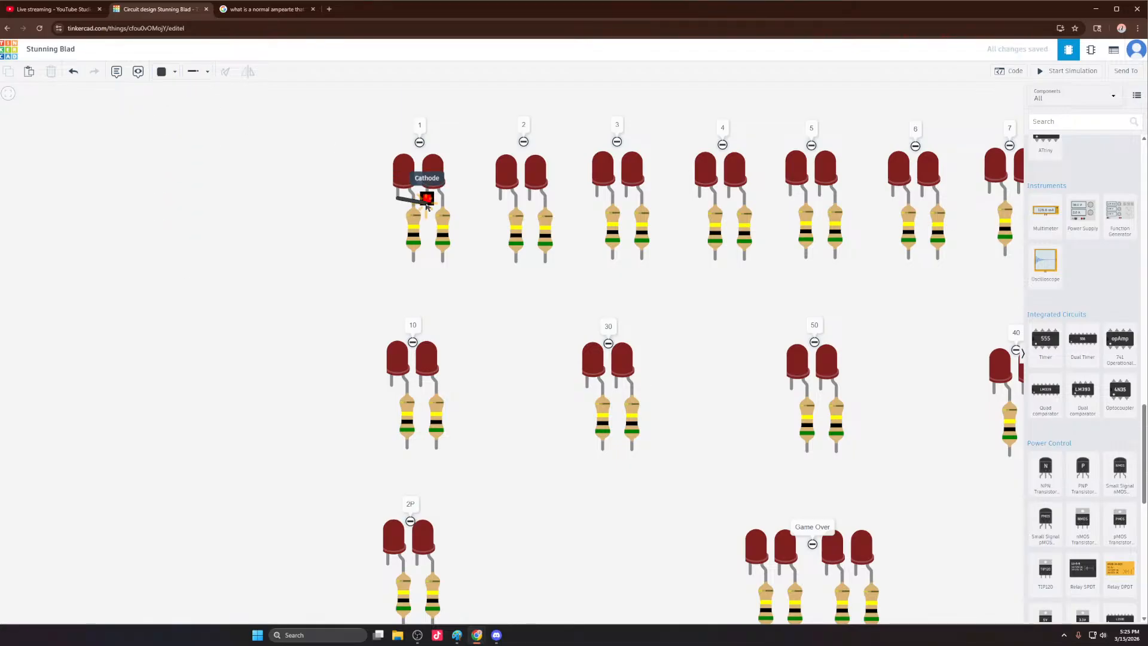
left_click(427, 198)
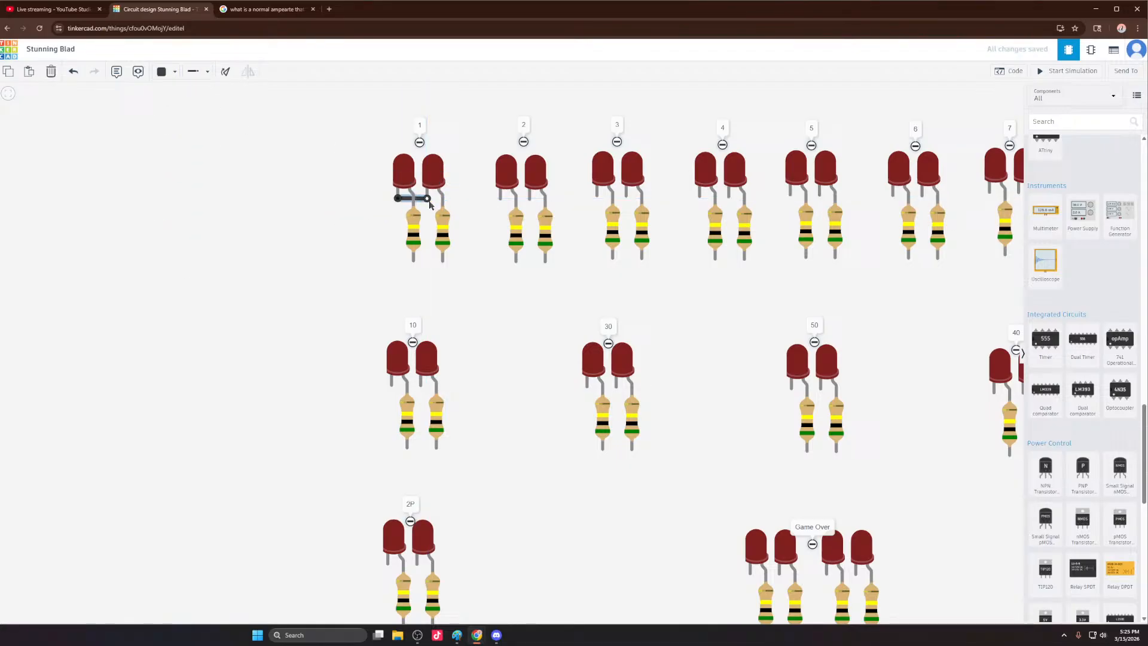
Step: Wire the two LED cathodes together within each of pairs 2, 3, 4 and 5
left_click(499, 198)
left_click(529, 198)
left_click(597, 195)
left_click(626, 195)
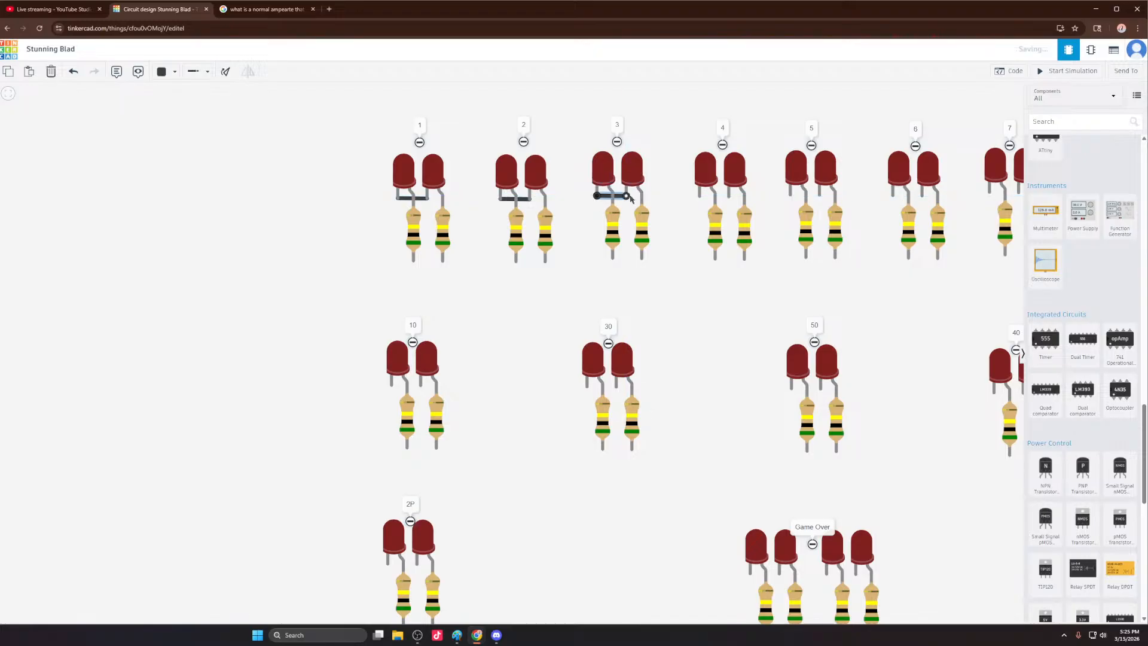
left_click(699, 195)
left_click(729, 196)
left_click(789, 195)
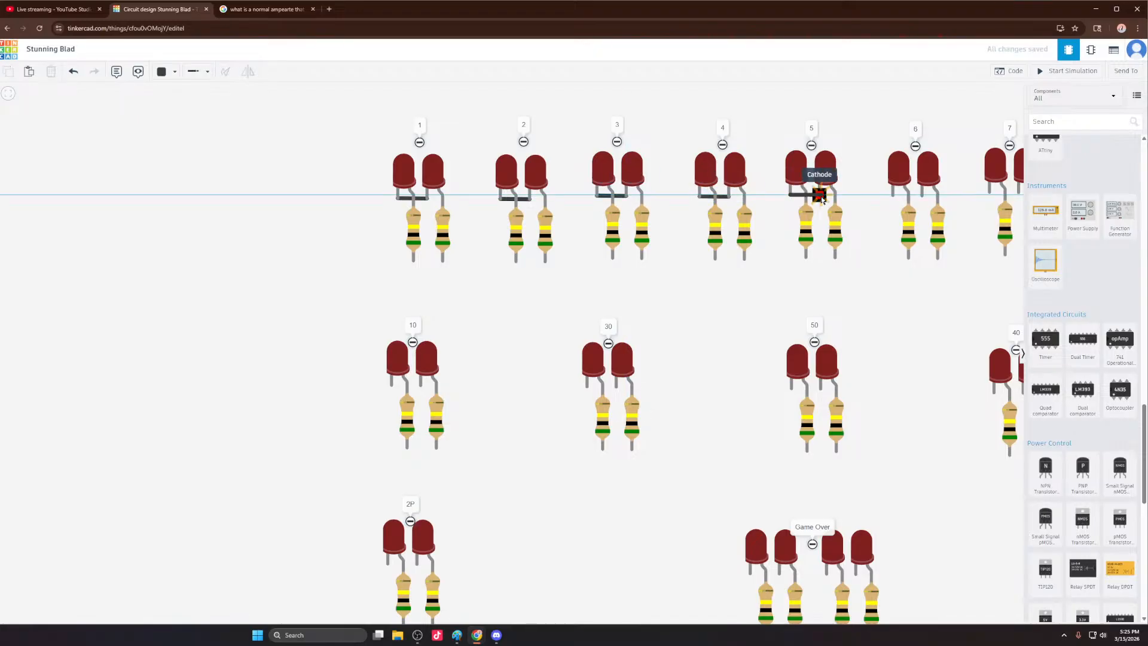
left_click(820, 195)
Step: Wire the two LED cathodes together within each of pairs 6, 7, 8 and 9
scroll(602, 226, "down", 3)
left_click(633, 196)
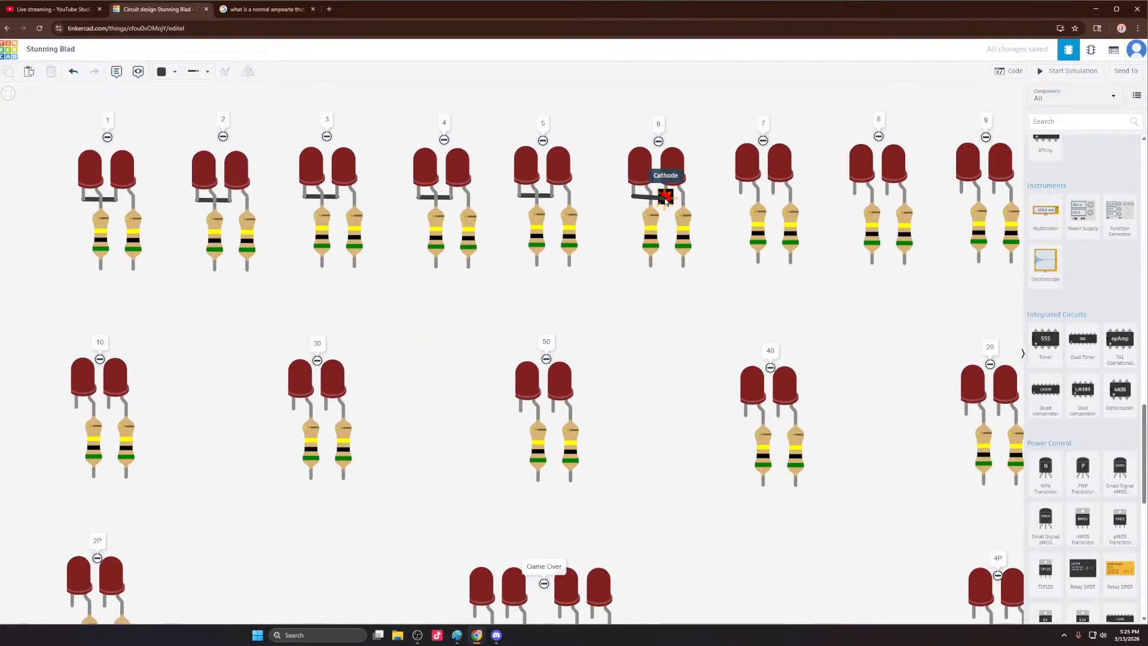
left_click(665, 195)
left_click(740, 192)
left_click(772, 194)
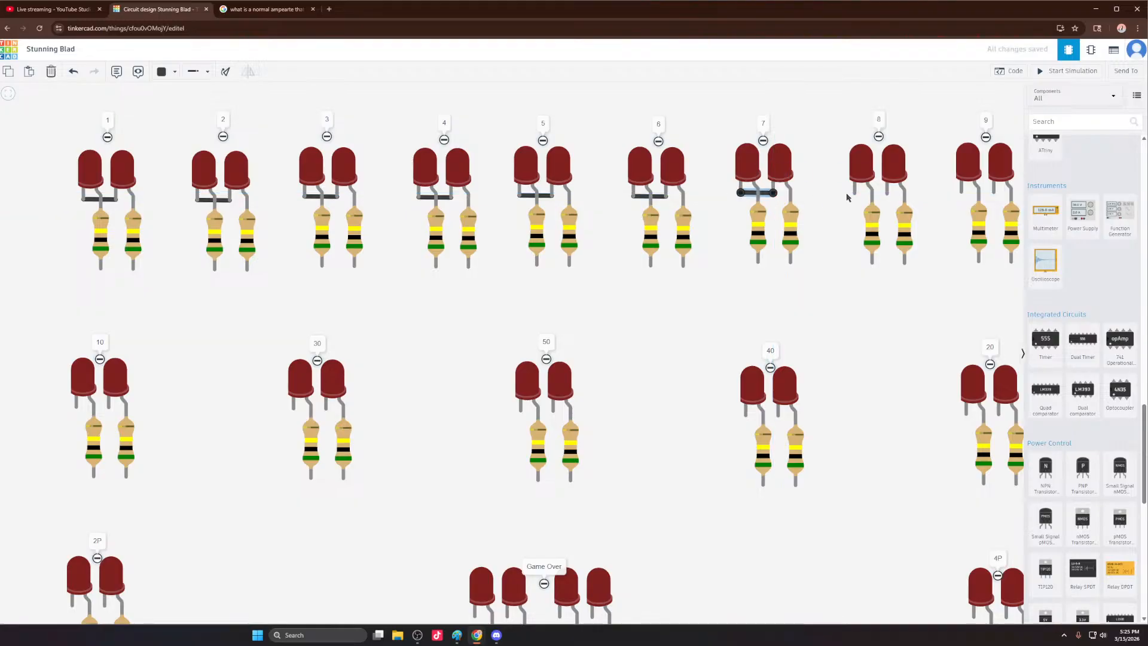
left_click(854, 193)
left_click(888, 193)
left_click(961, 193)
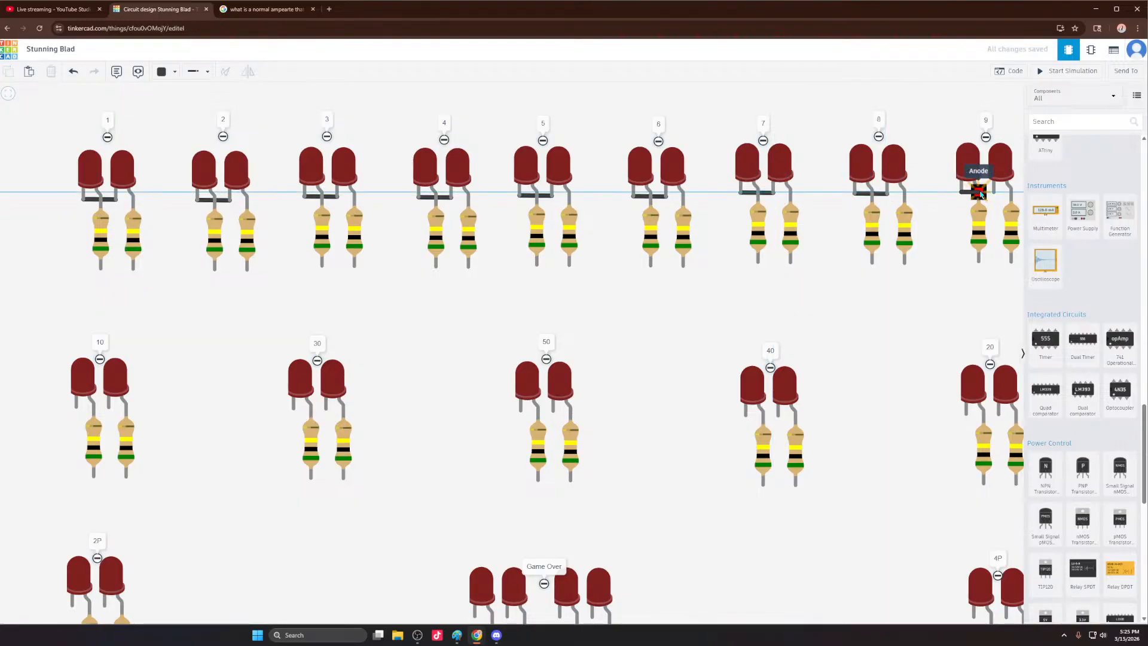
left_click(994, 193)
Step: Wire the two LED cathodes together within each of pairs 10, 30 and 50
scroll(831, 183, "down", 3)
scroll(436, 323, "up", 3)
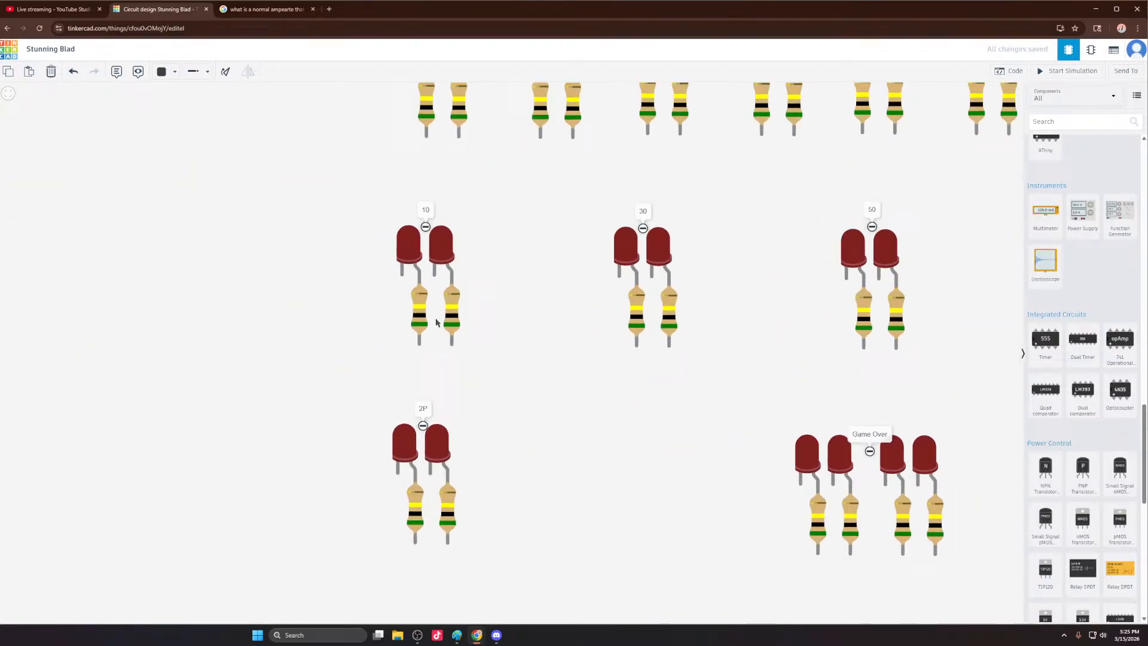
left_click(401, 274)
left_click(434, 274)
left_click(620, 276)
left_click(652, 276)
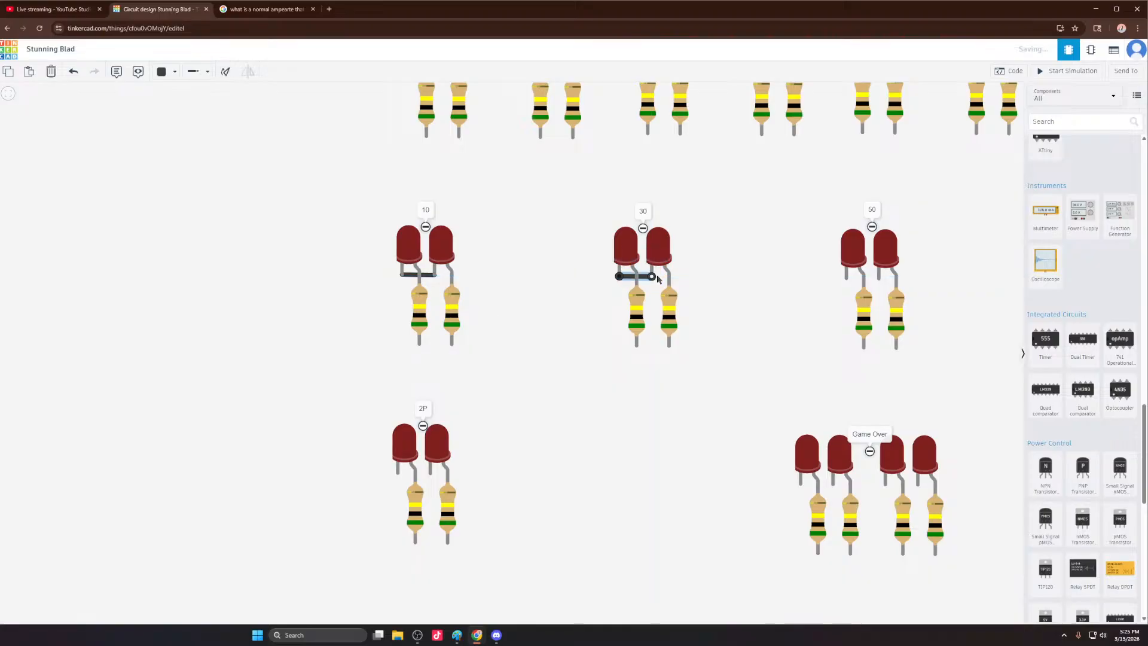
left_click(846, 276)
left_click(879, 276)
Step: Wire the two LED cathodes together within each of pairs 40, 20 and 4P
scroll(403, 282, "down", 3)
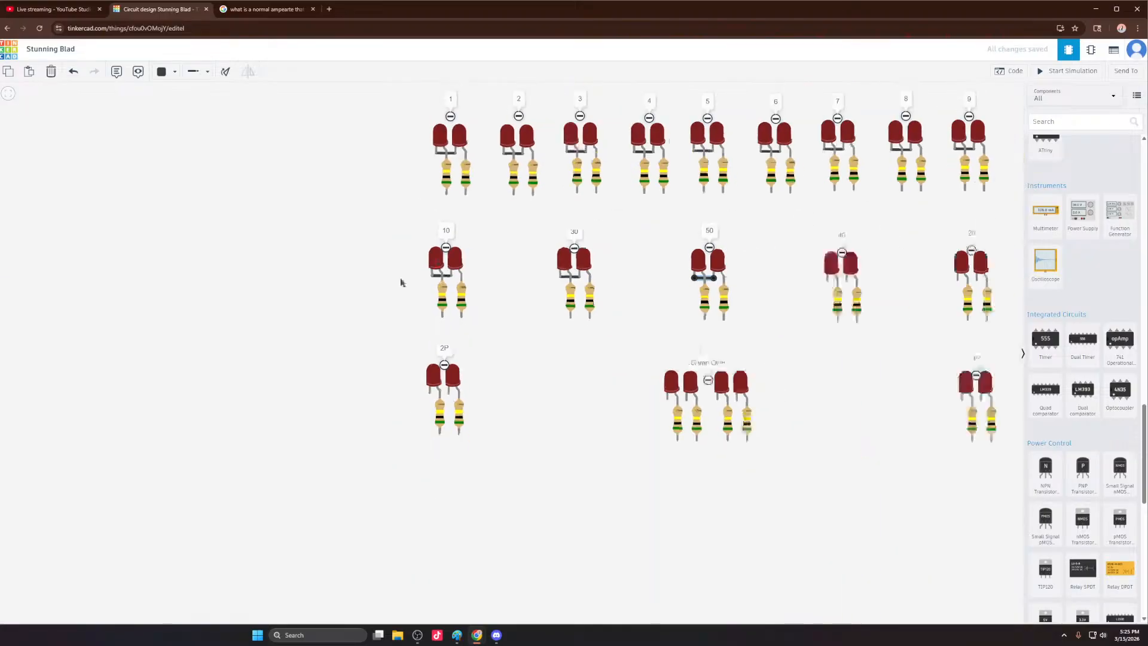
scroll(827, 290, "up", 3)
left_click(752, 275)
left_click(784, 275)
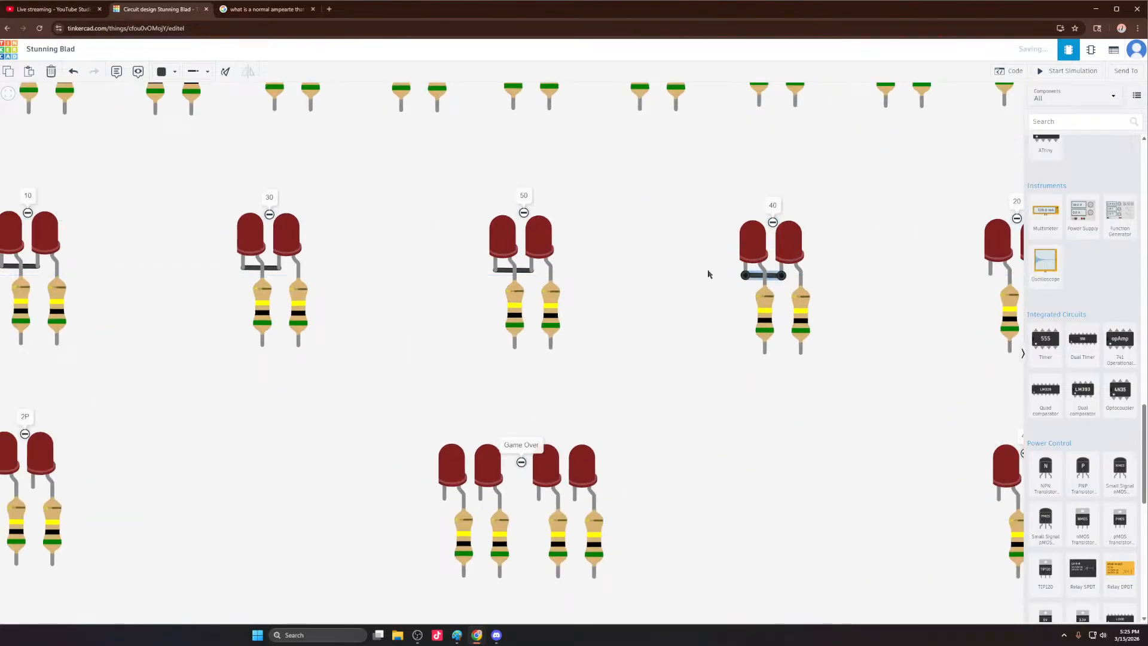
scroll(451, 286, "down", 3)
scroll(617, 258, "up", 3)
left_click(555, 278)
left_click(587, 278)
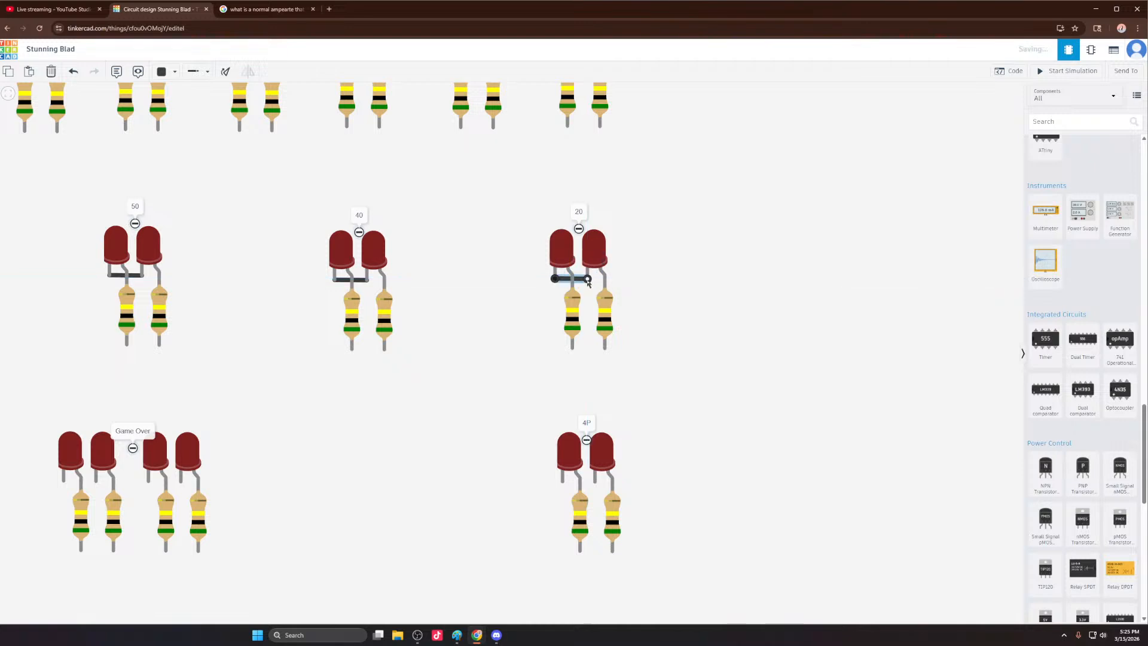
left_click(562, 480)
left_click(595, 480)
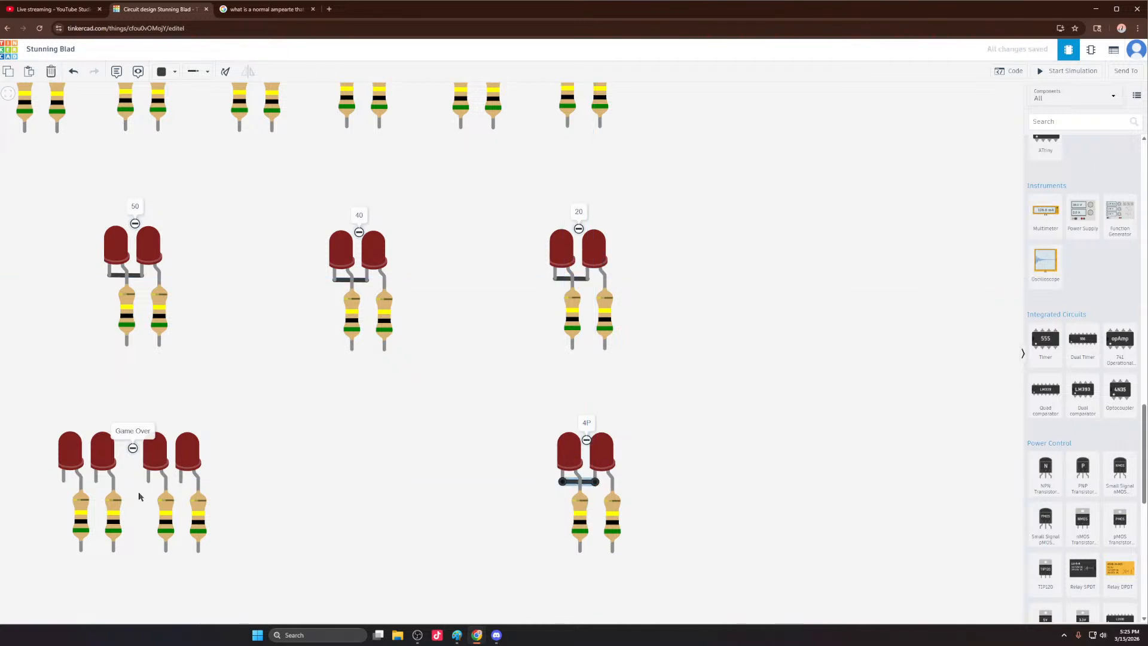
Step: Wire the cathodes of all four Game Over LEDs together in one line
left_click(147, 482)
left_click(181, 481)
left_click(63, 480)
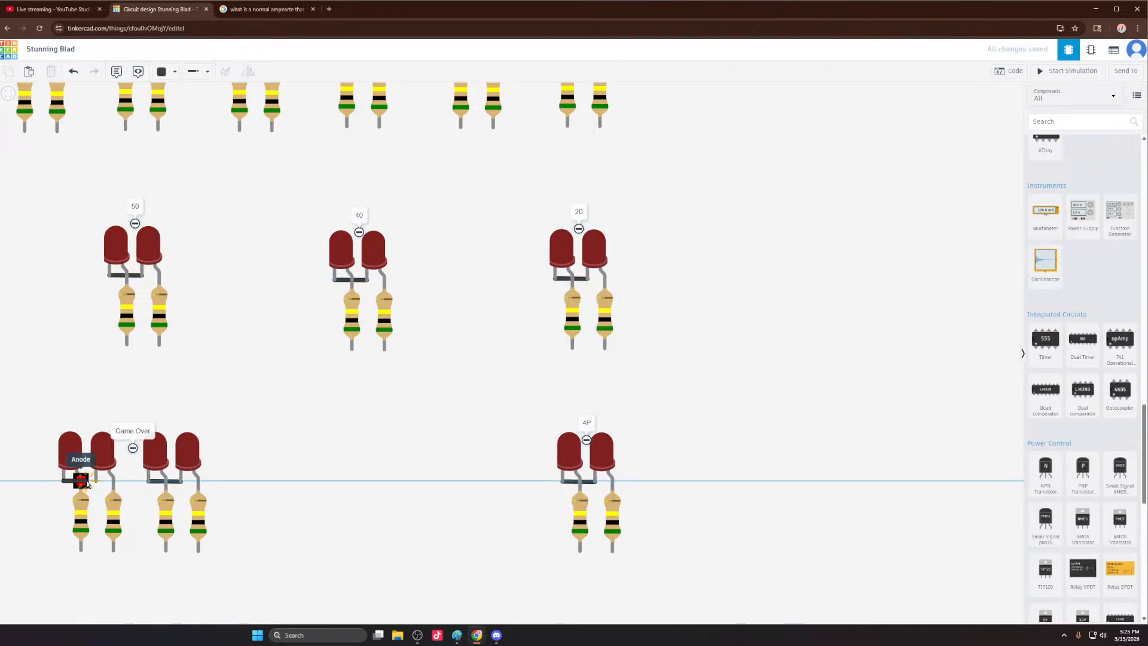
left_click(96, 480)
left_click(147, 480)
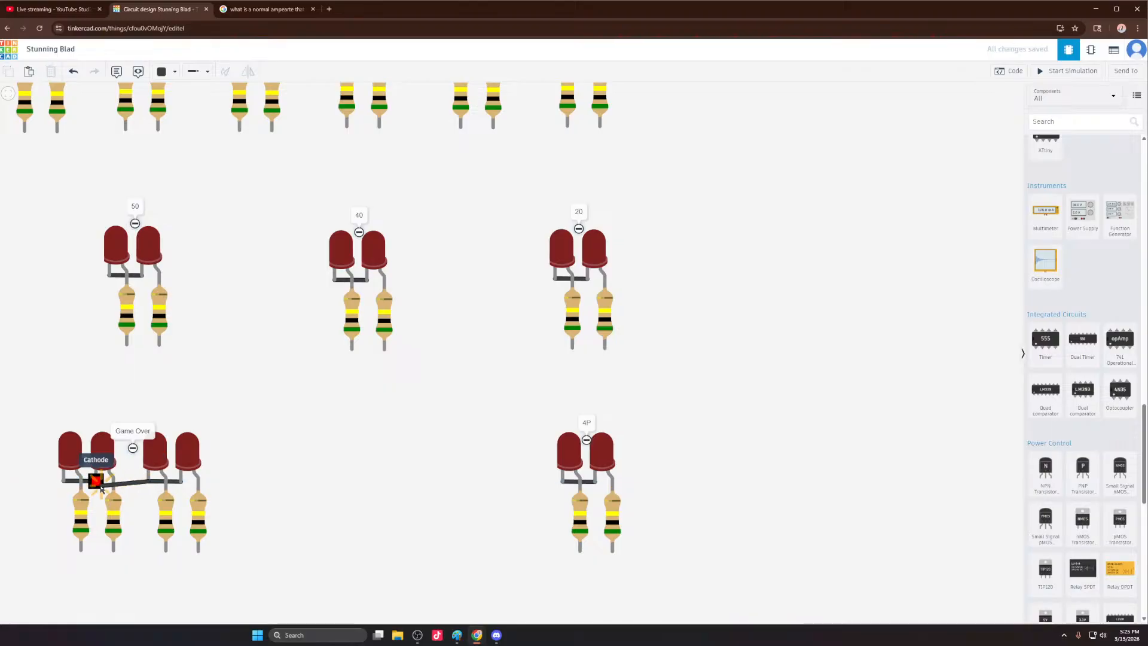
left_click(95, 480)
Step: Wire the two LED cathodes of the 2P pair together
scroll(390, 436, "down", 3)
scroll(390, 436, "down", 3)
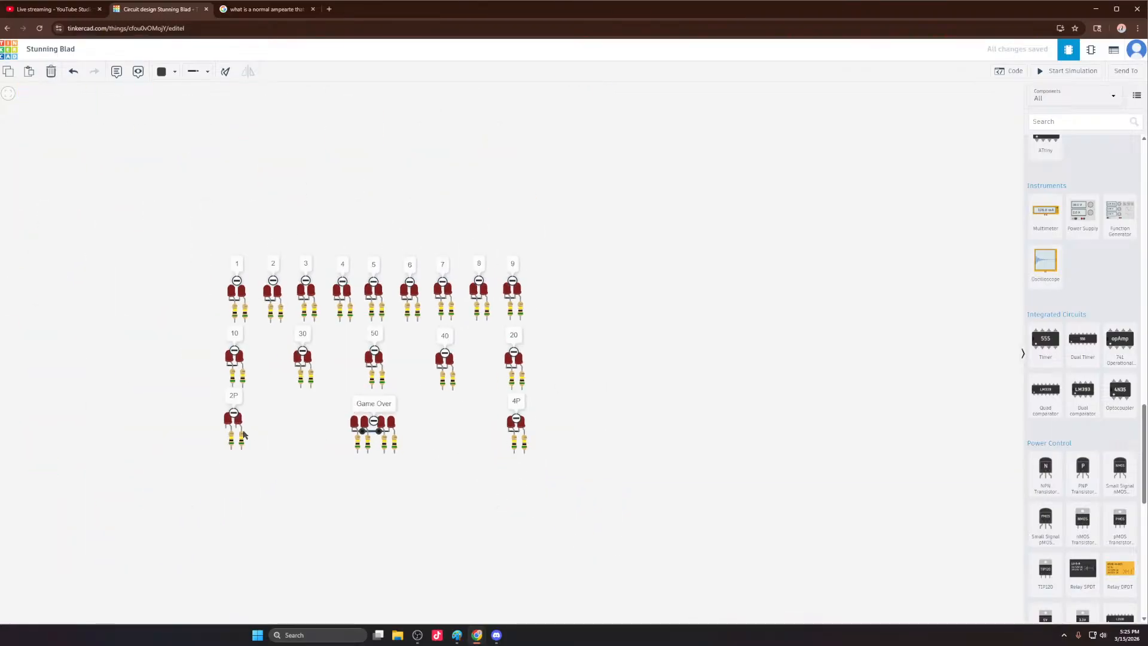
scroll(208, 426, "up", 6)
left_click(207, 424)
left_click(252, 421)
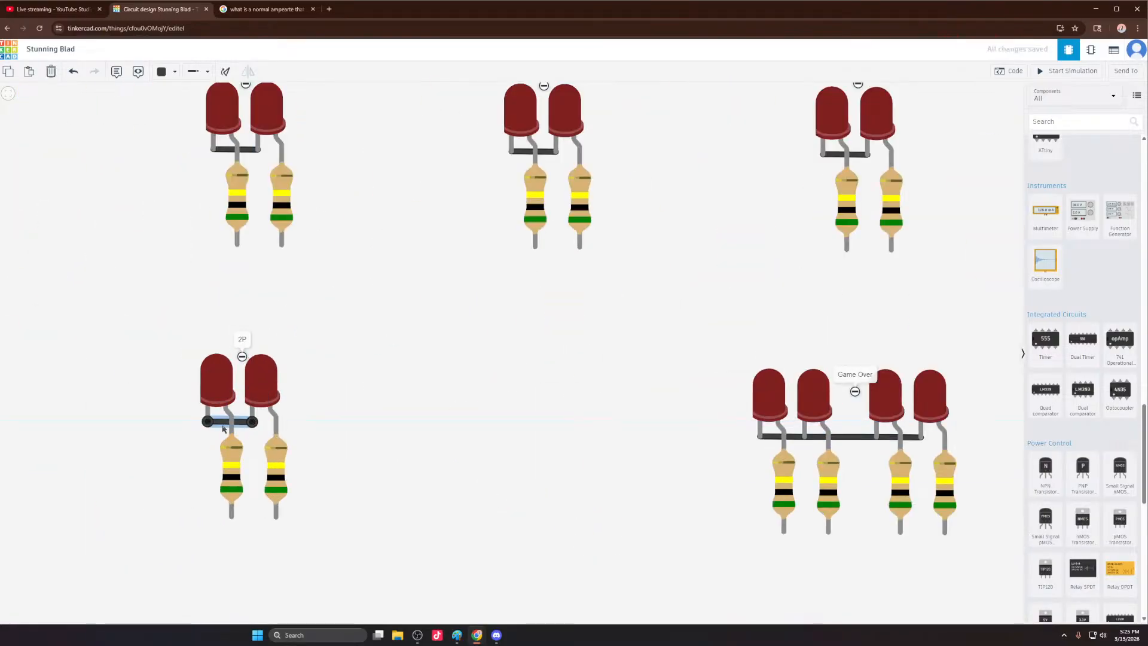
Step: Wire the first Game Over cathode to the 2P pair and shift the 2P group slightly down to level the wire
left_click(759, 436)
left_click(252, 422)
scroll(86, 427, "down", 3)
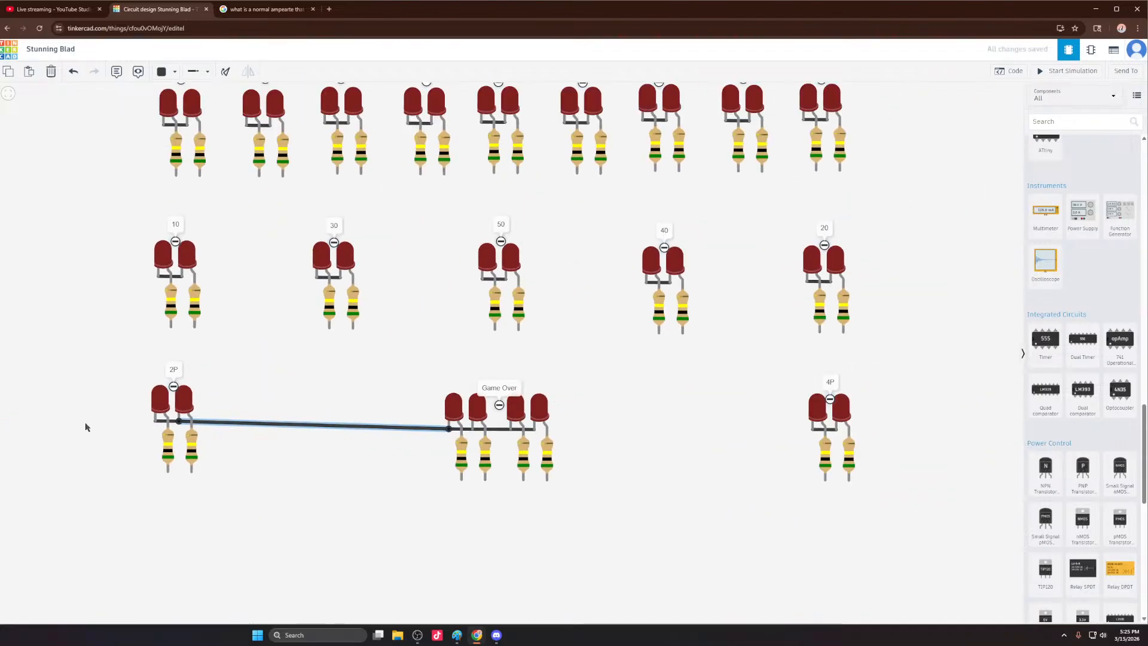
left_click_drag(103, 367, 233, 489)
left_click_drag(195, 430, 196, 437)
Step: Wire the last Game Over LED's cathode to the first cathode of the 4P pair
scroll(167, 424, "down", 3)
scroll(381, 433, "up", 3)
left_click_drag(380, 434, 277, 418)
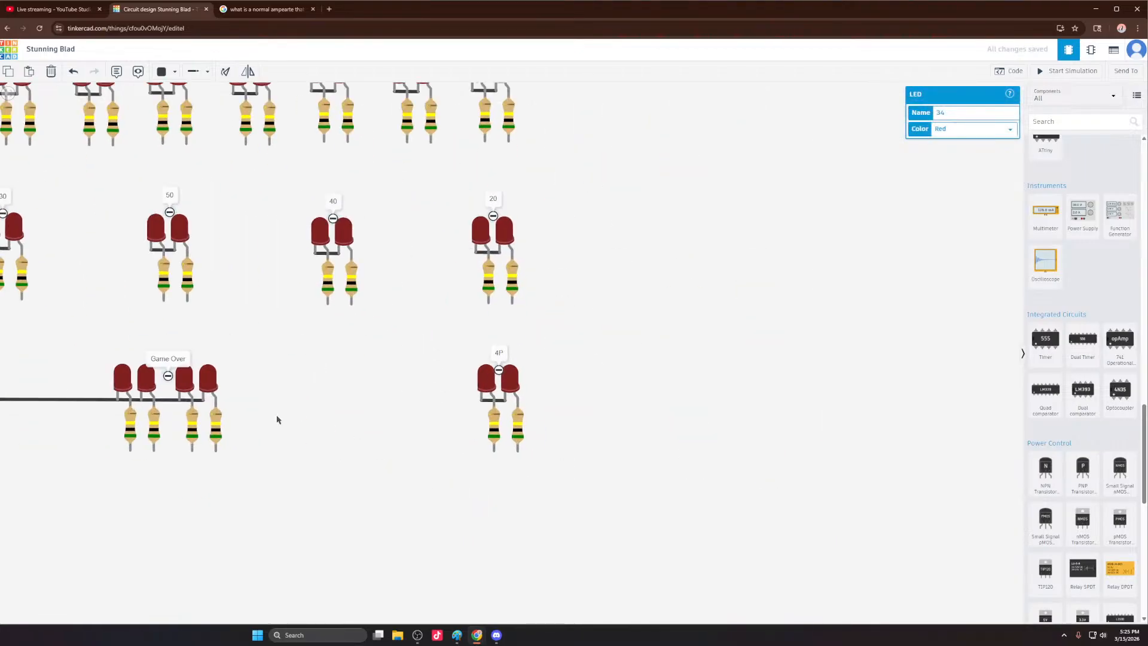
left_click(287, 408)
left_click(205, 402)
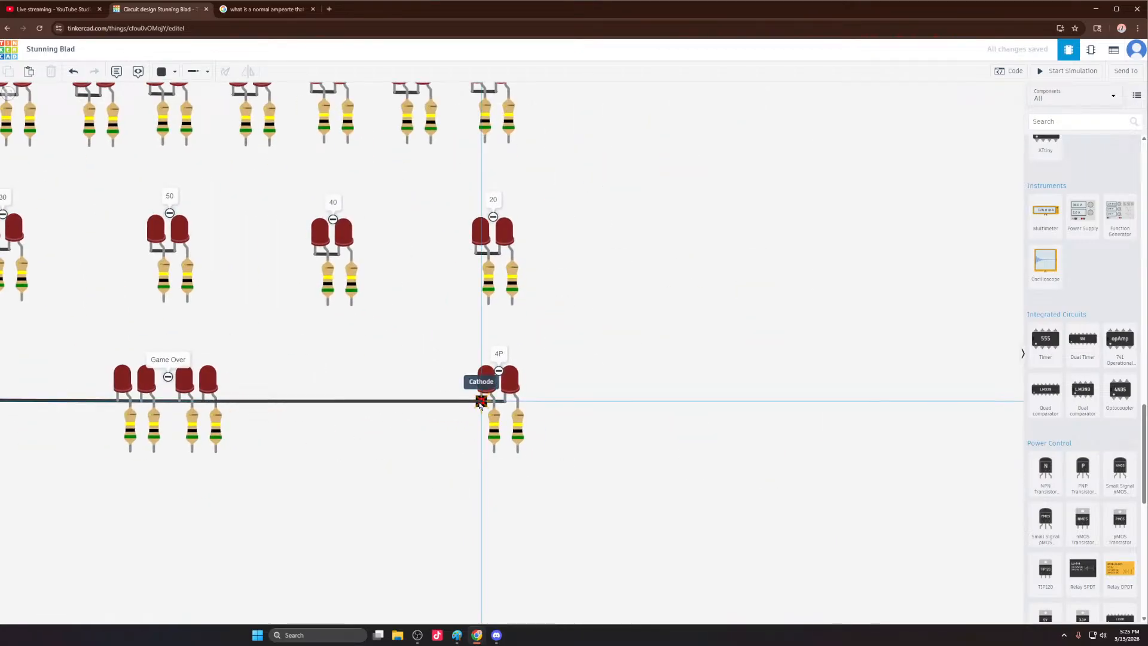
left_click(481, 400)
scroll(472, 398, "down", 3)
scroll(438, 392, "down", 2)
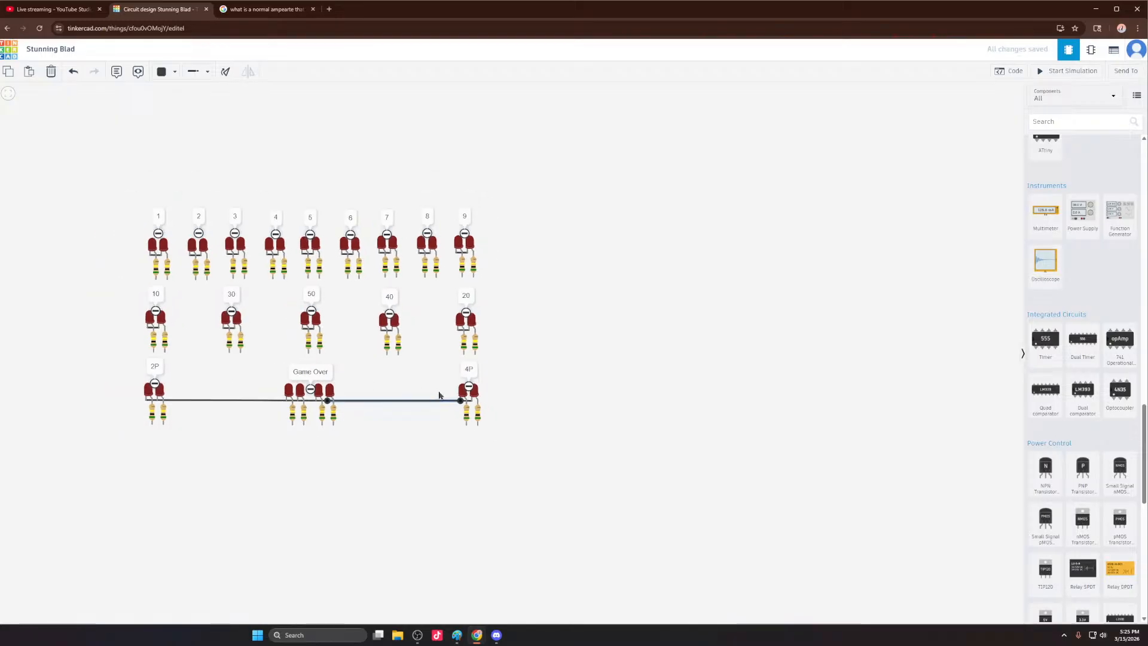
Step: Wire the cathodes of pair 10 to pair 30 and of pair 30 to pair 50
scroll(203, 353, "up", 5)
left_click(308, 350)
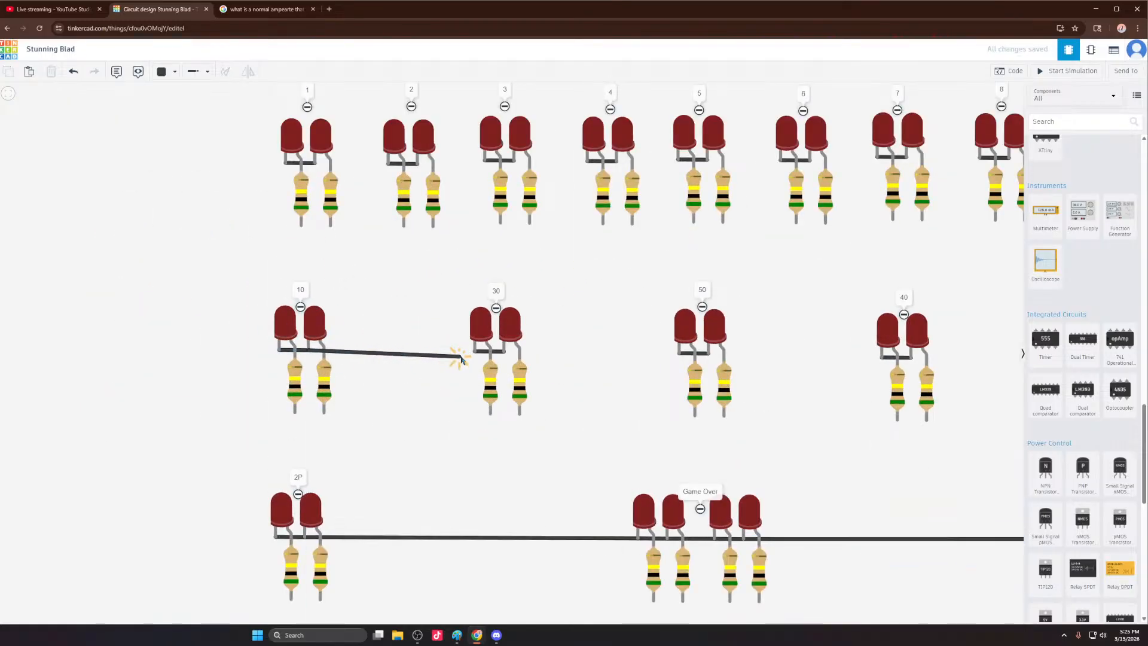
left_click(474, 351)
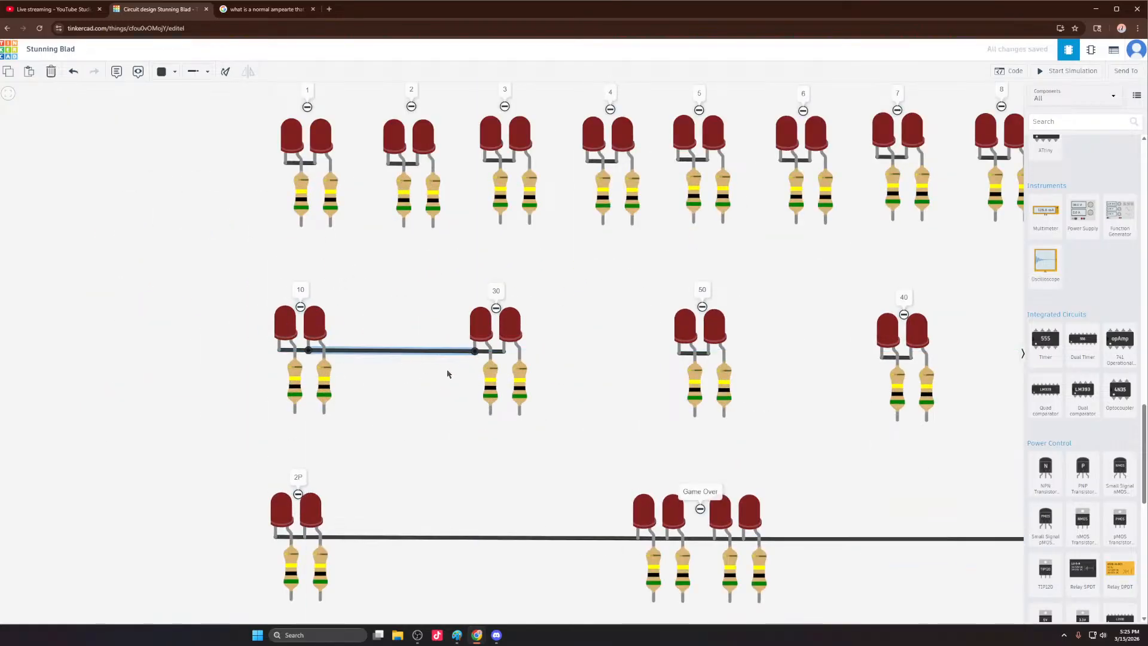
left_click(504, 351)
left_click(680, 353)
Step: Select the whole pair 50 group and nudge it slightly up to level its cathode wire with pair 30
left_click_drag(782, 446, 657, 281)
left_click_drag(715, 333, 717, 333)
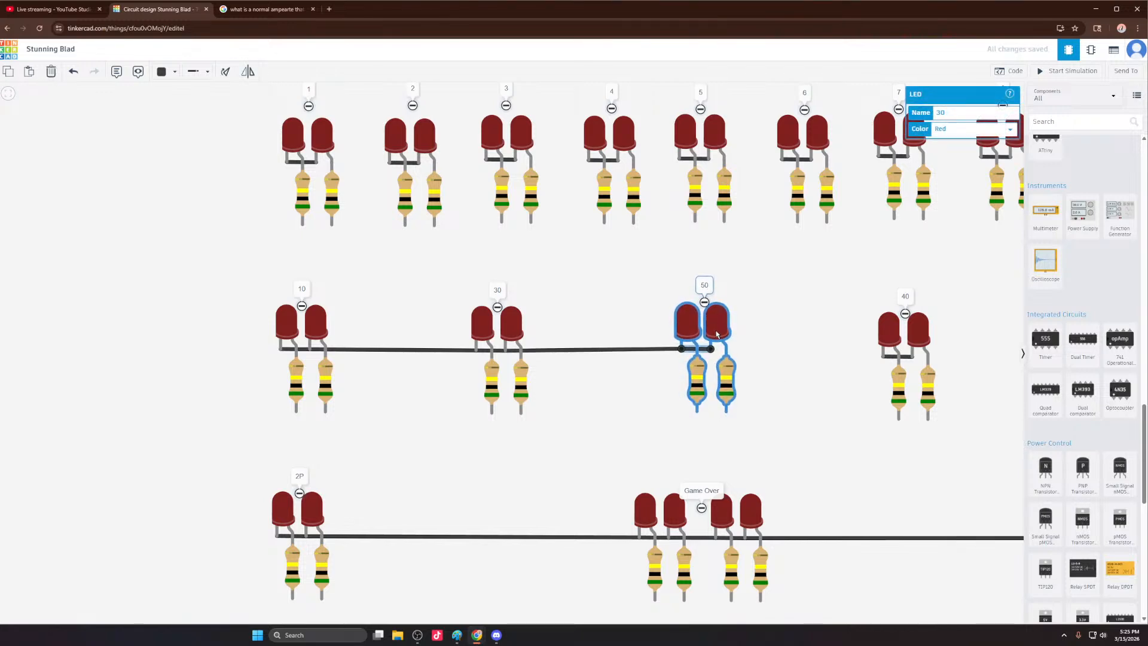
scroll(341, 378, "down", 3)
scroll(351, 375, "up", 4)
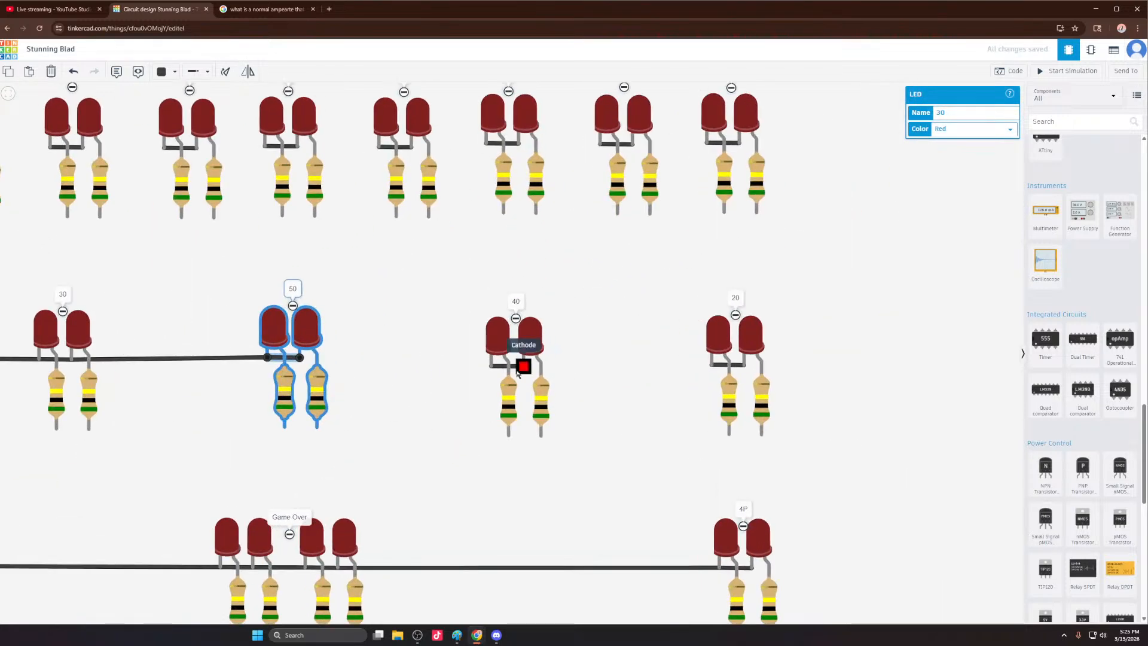
Step: Wire the last cathode of pair 50 to the first cathode of pair 40 and raise pair 40 slightly to level the wire
left_click(379, 371)
left_click(299, 362)
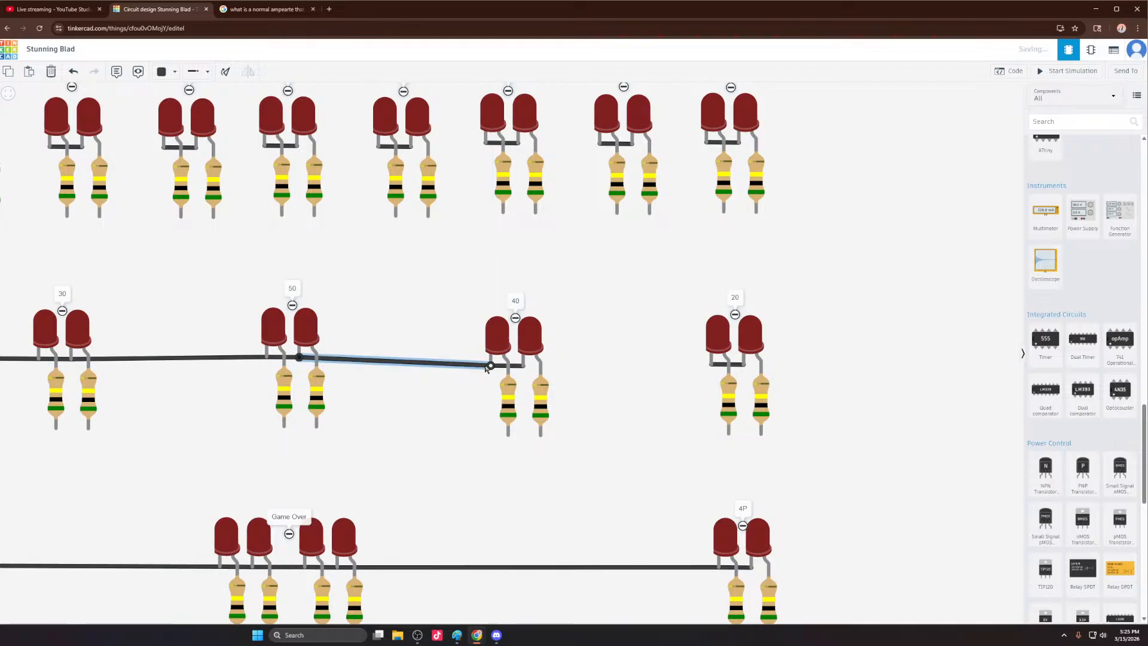
left_click(489, 364)
left_click_drag(554, 454, 461, 313)
left_click_drag(523, 340, 527, 333)
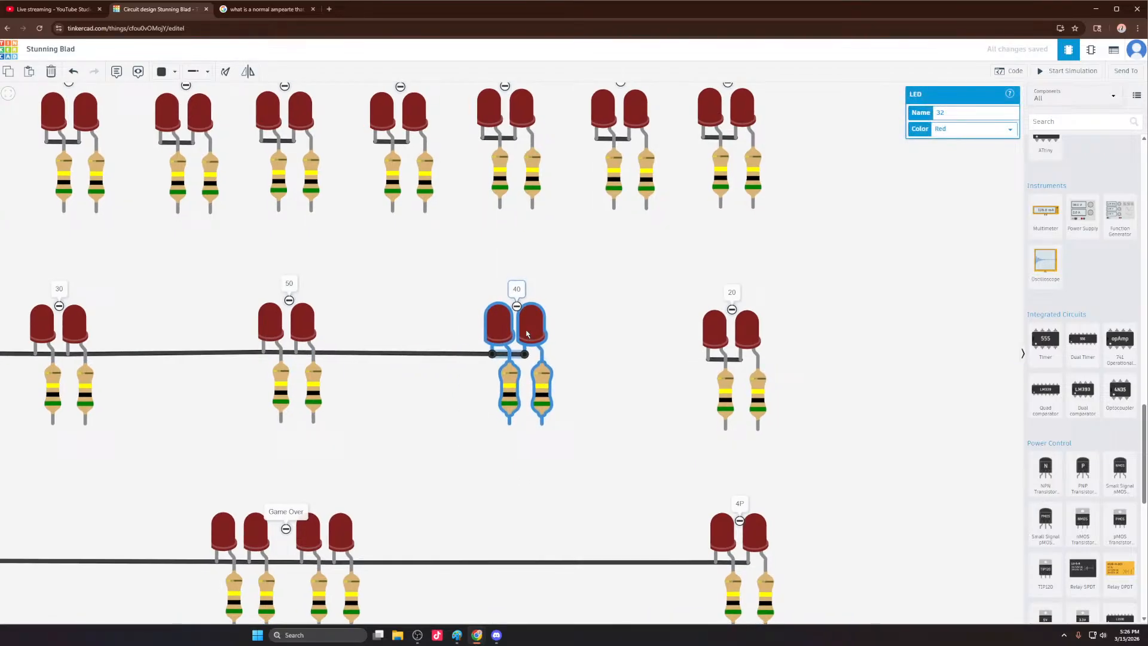
Step: Wire the cathodes of pair 40 to pair 20 and shift the whole pair 20 group slightly up to level the wire
left_click(643, 332)
left_click(709, 360)
left_click(525, 354)
left_click(643, 390)
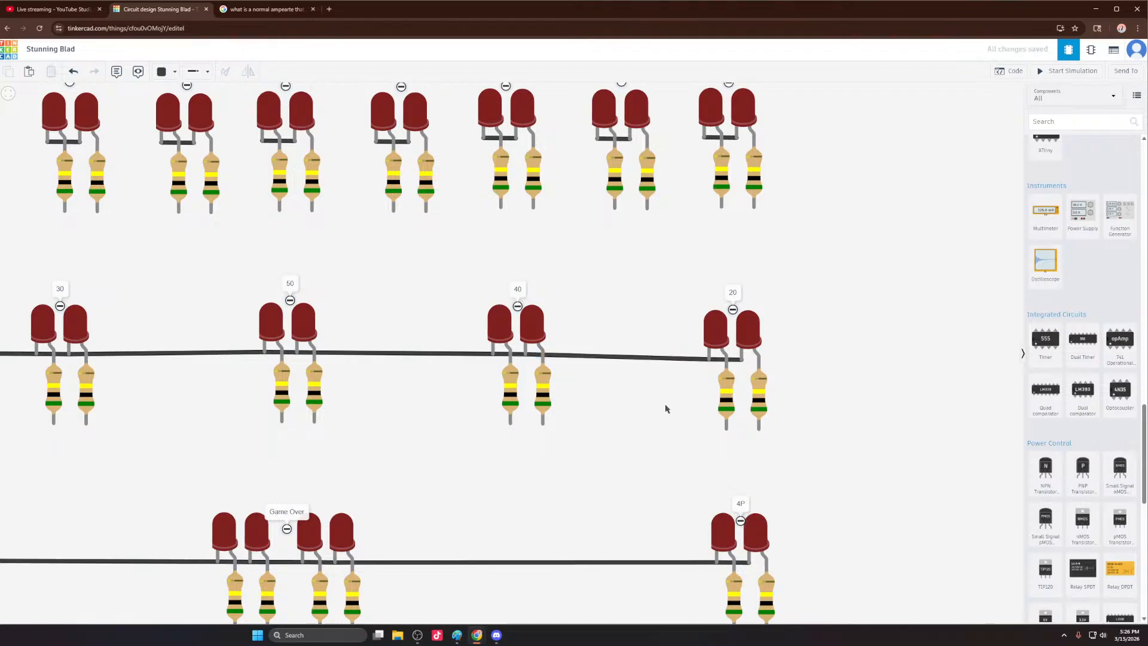
left_click_drag(665, 306, 756, 405)
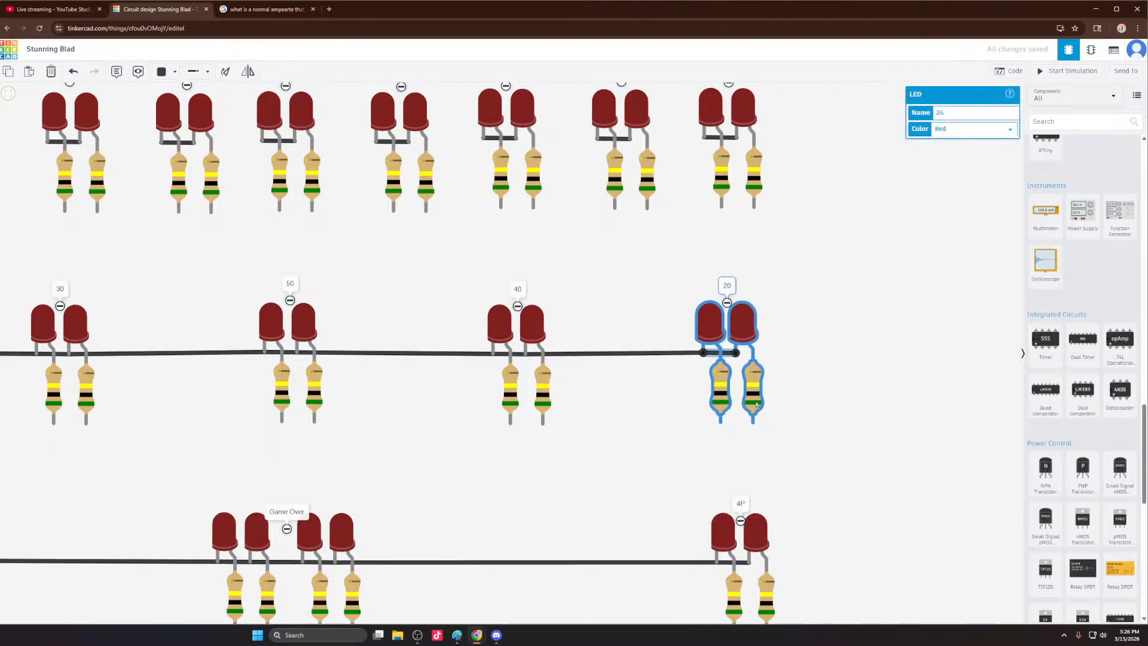
scroll(513, 350, "up", 3)
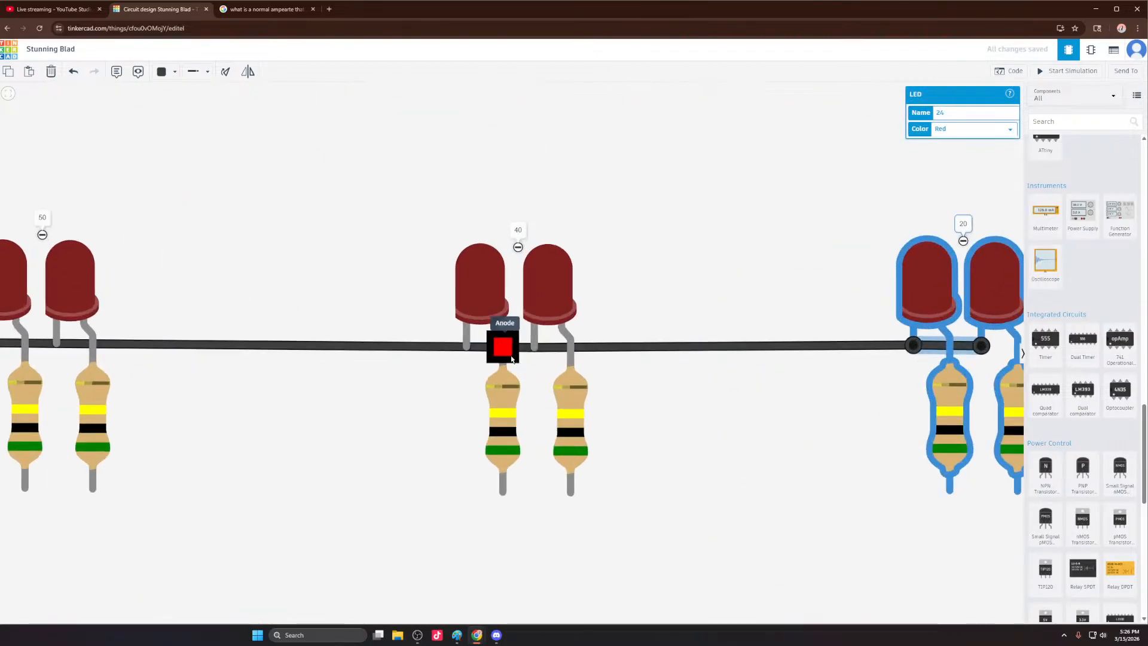
scroll(601, 376, "down", 5)
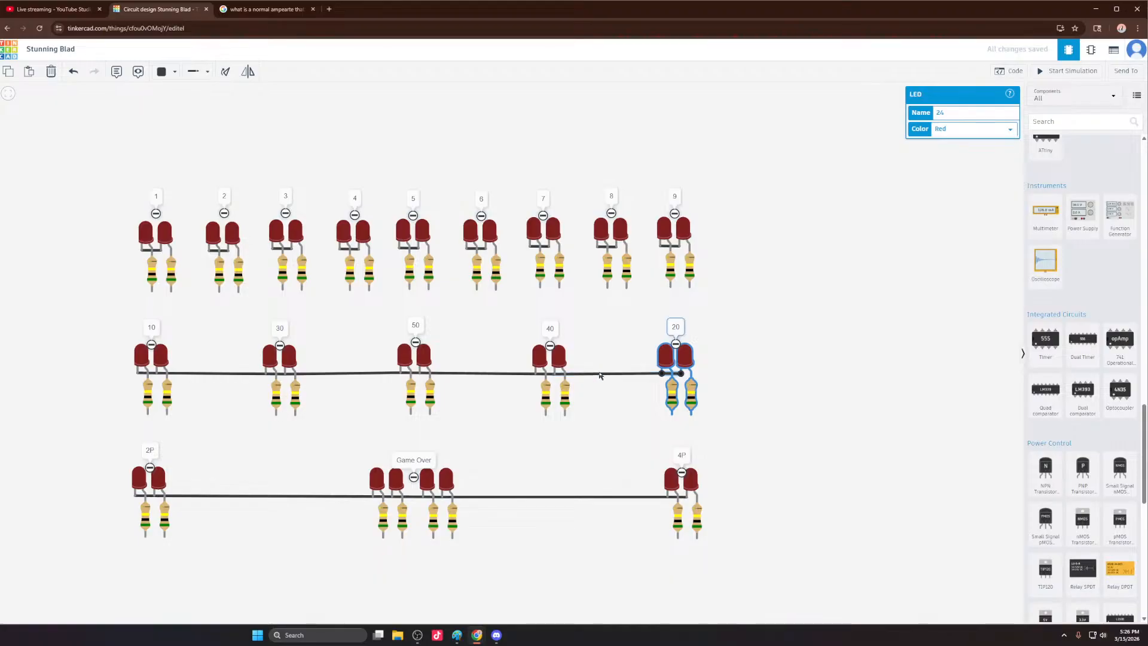
Step: Wire the cathodes of pair 1 to pair 2 and of pair 2 to pair 3
scroll(174, 257, "up", 6)
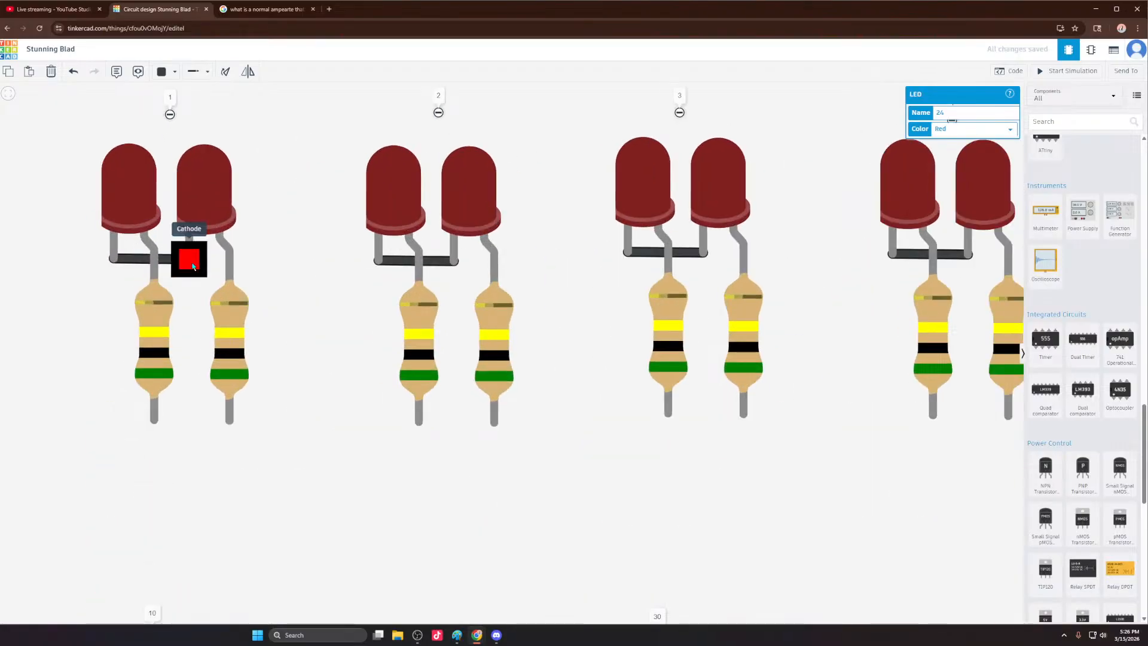
left_click(189, 258)
left_click(377, 258)
scroll(377, 258, "down", 3)
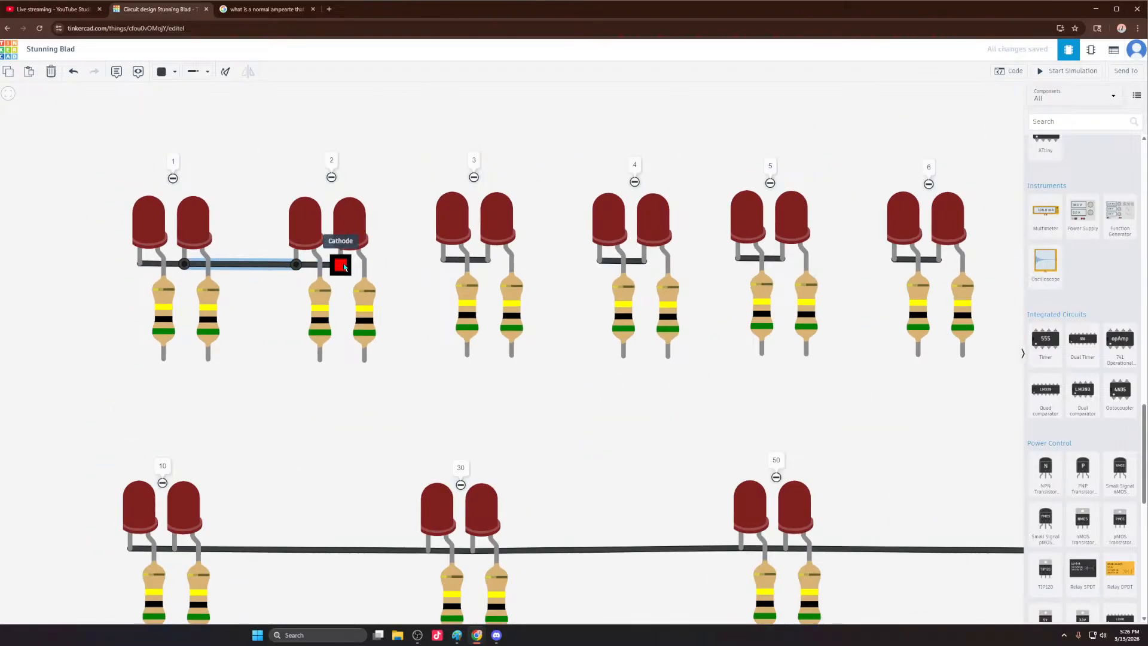
left_click(338, 261)
key("Escape")
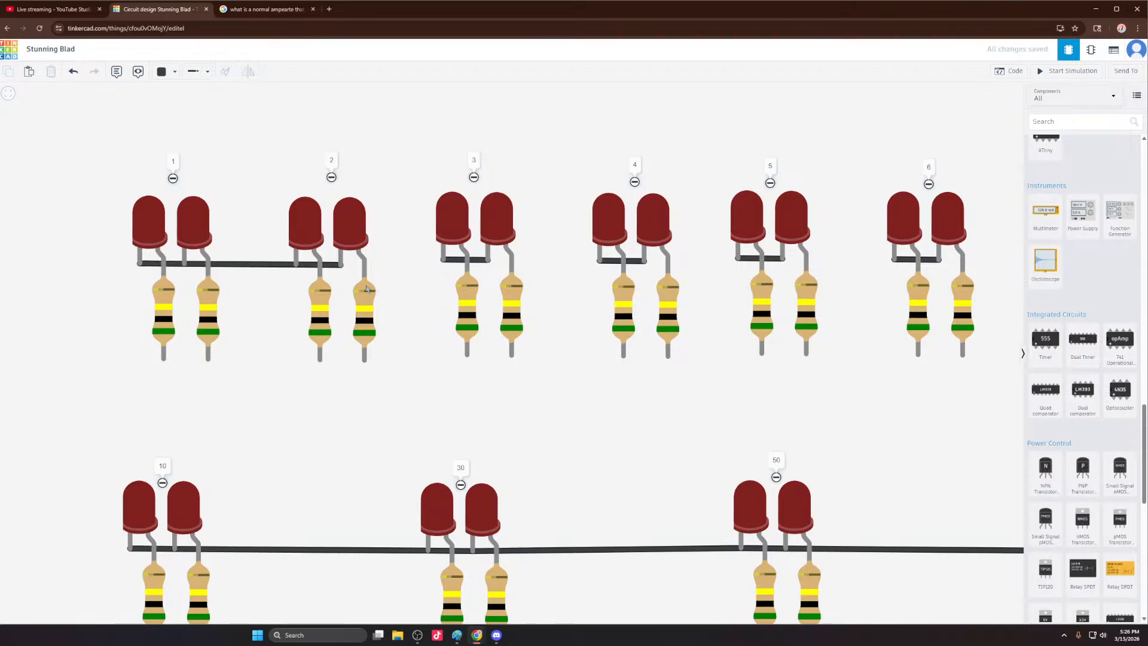
left_click(340, 264)
left_click(443, 260)
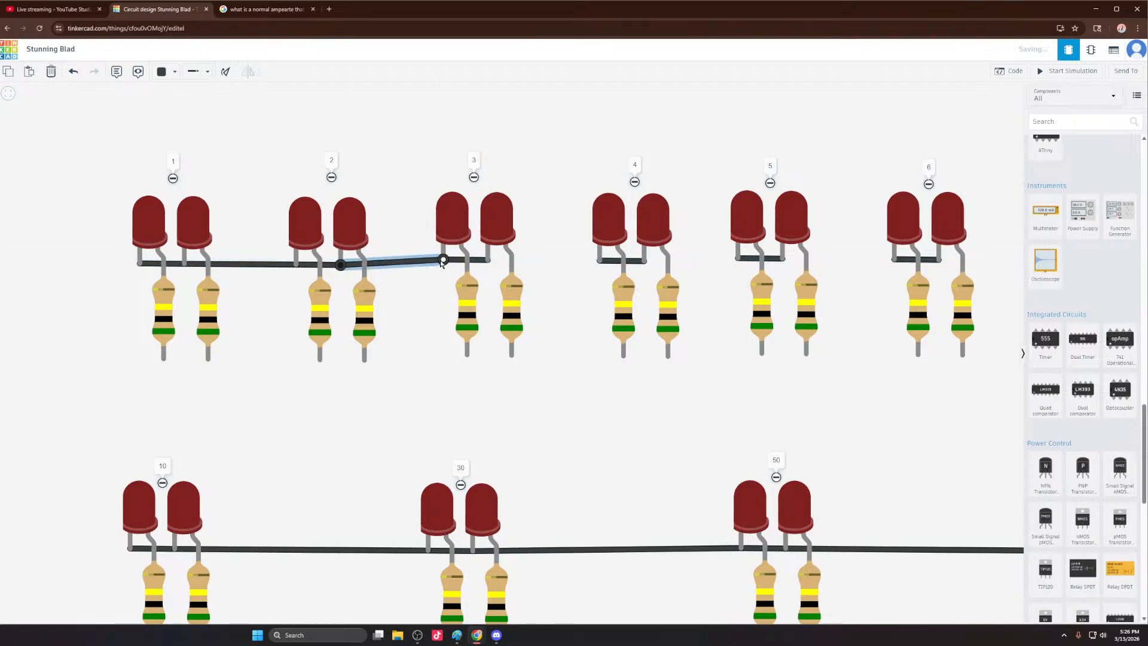
Step: Continue the common cathode wire from pair 3 through pairs 4 and 5 to the first cathode of pair 6
left_click(599, 261)
left_click(488, 260)
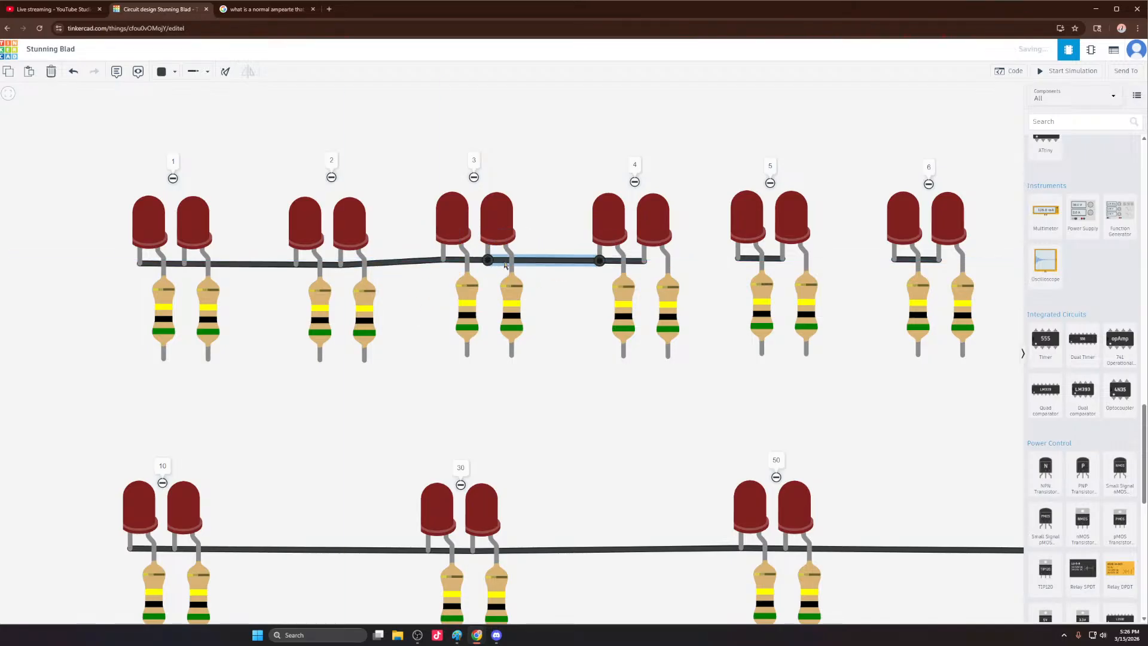
left_click(644, 261)
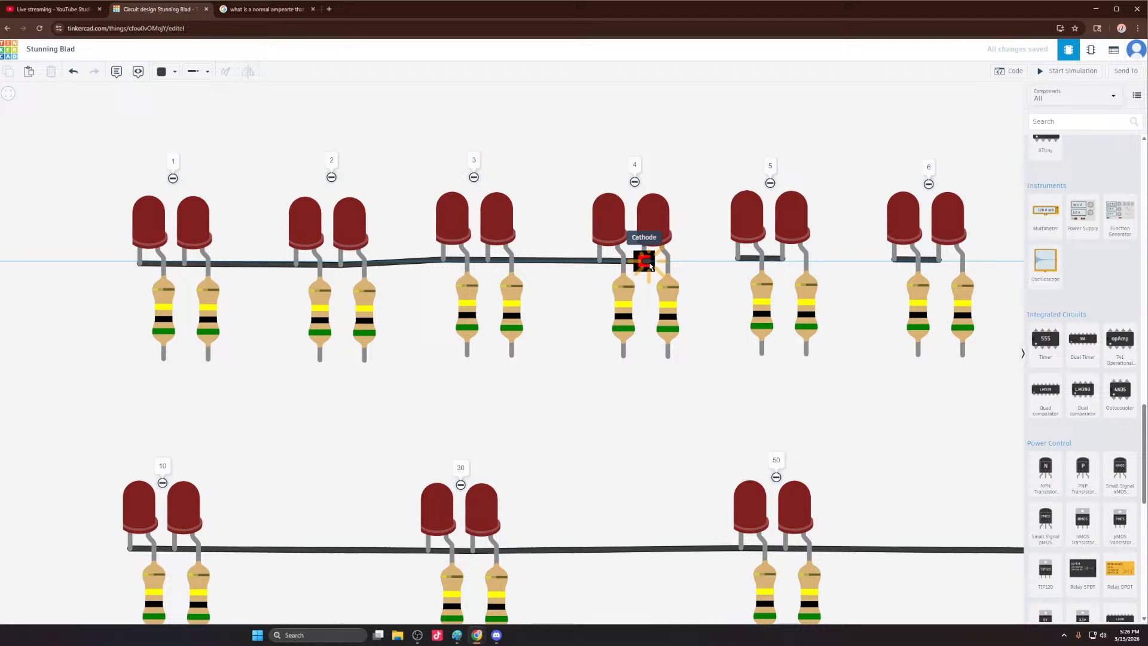
left_click(735, 262)
left_click(783, 259)
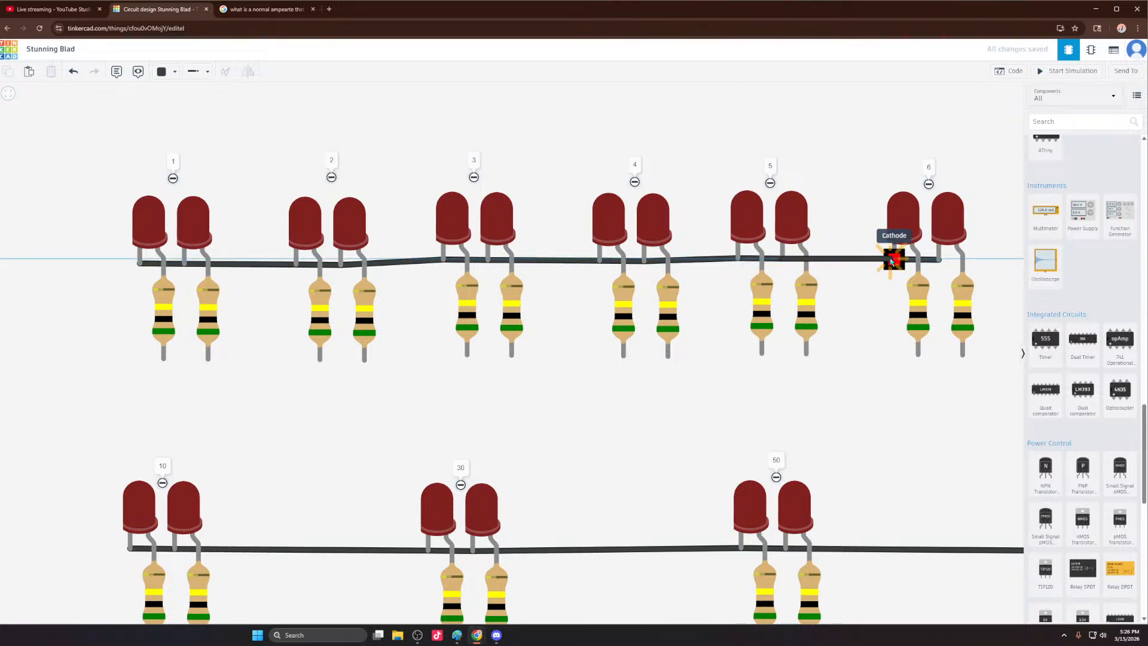
left_click(894, 259)
Step: Extend the common cathode wire from pair 6 through pairs 7 and 8 to the first cathode of pair 9
scroll(646, 225, "down", 3)
scroll(564, 259, "up", 4)
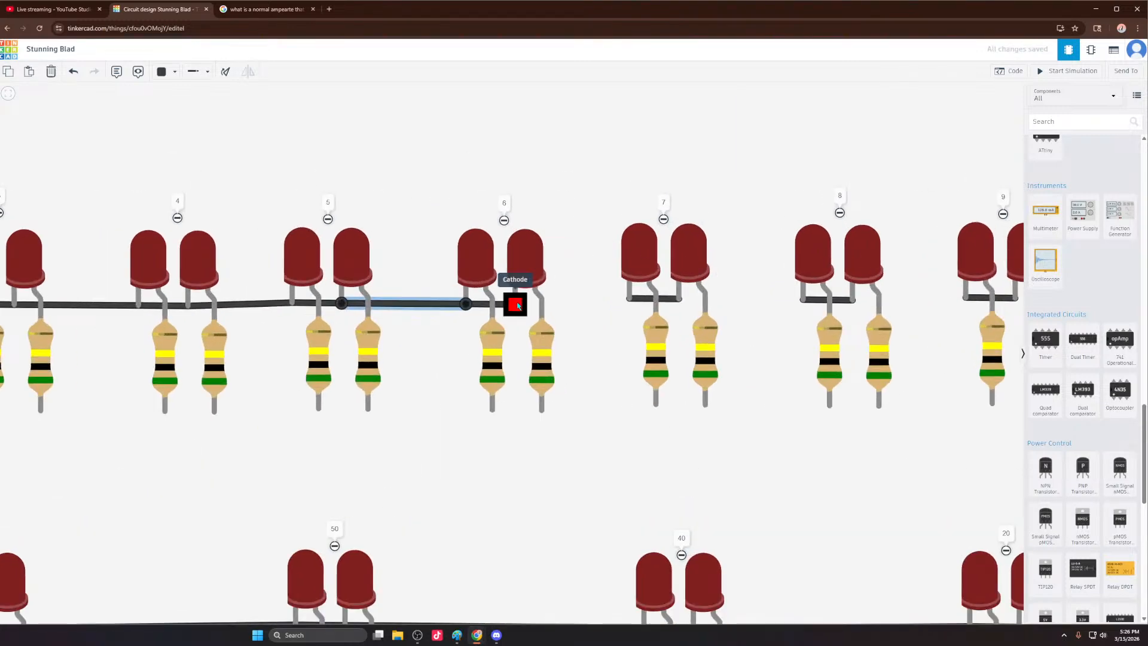
left_click(512, 303)
left_click(624, 302)
left_click(679, 298)
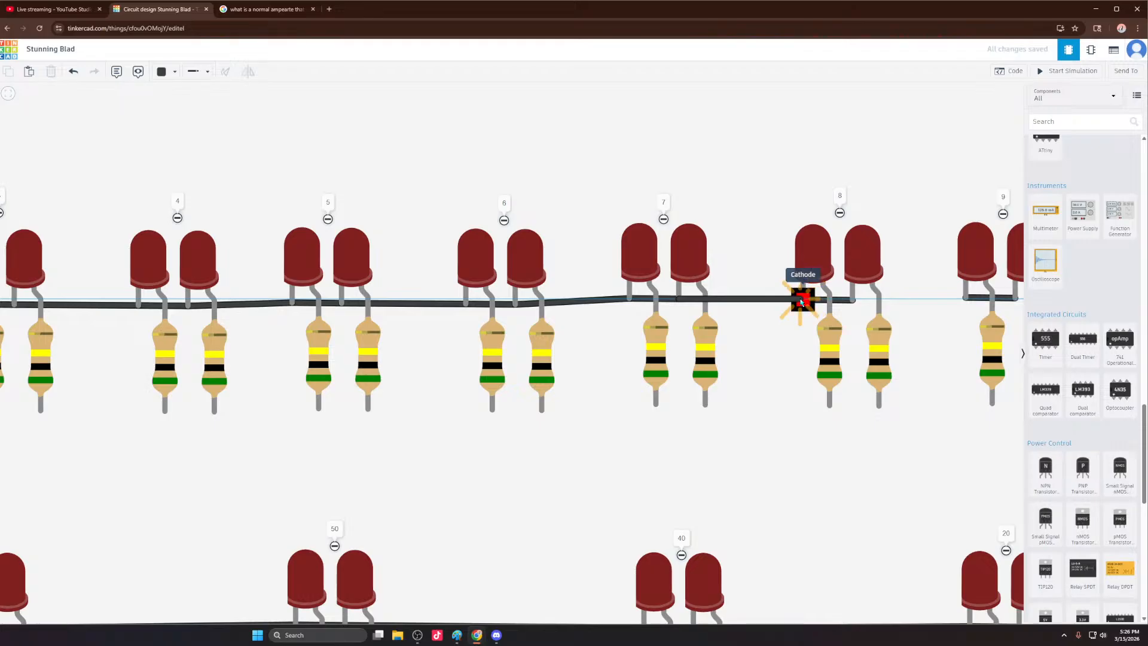
left_click(803, 299)
left_click(852, 303)
scroll(257, 308, "down", 3)
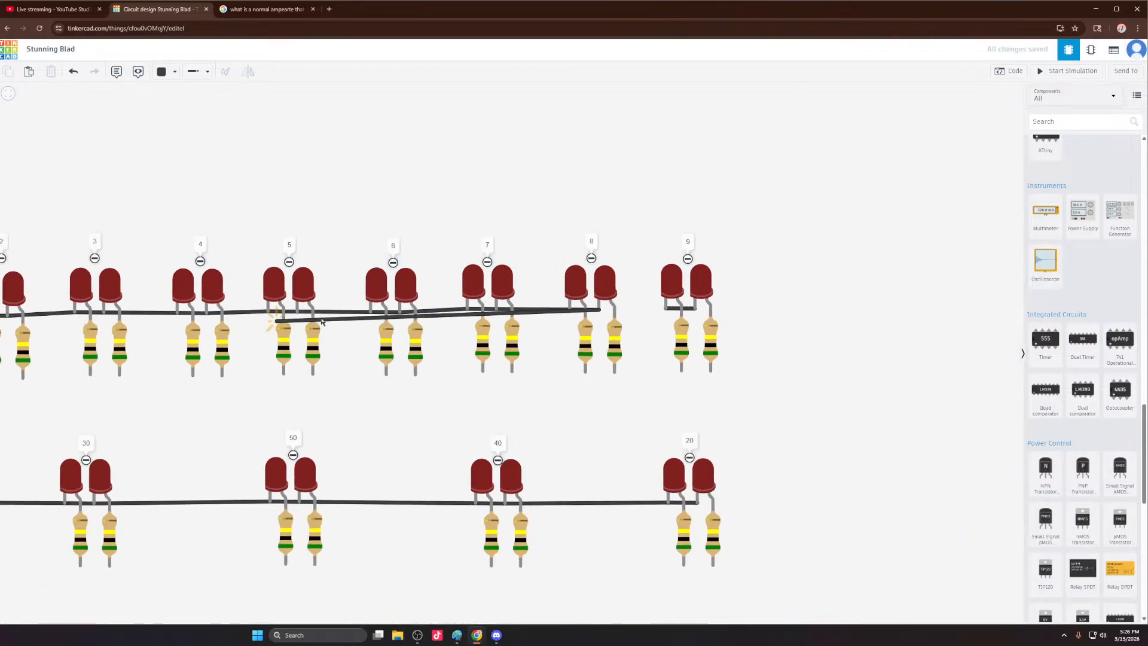
scroll(639, 299, "up", 4)
left_click(688, 299)
scroll(612, 308, "down", 2)
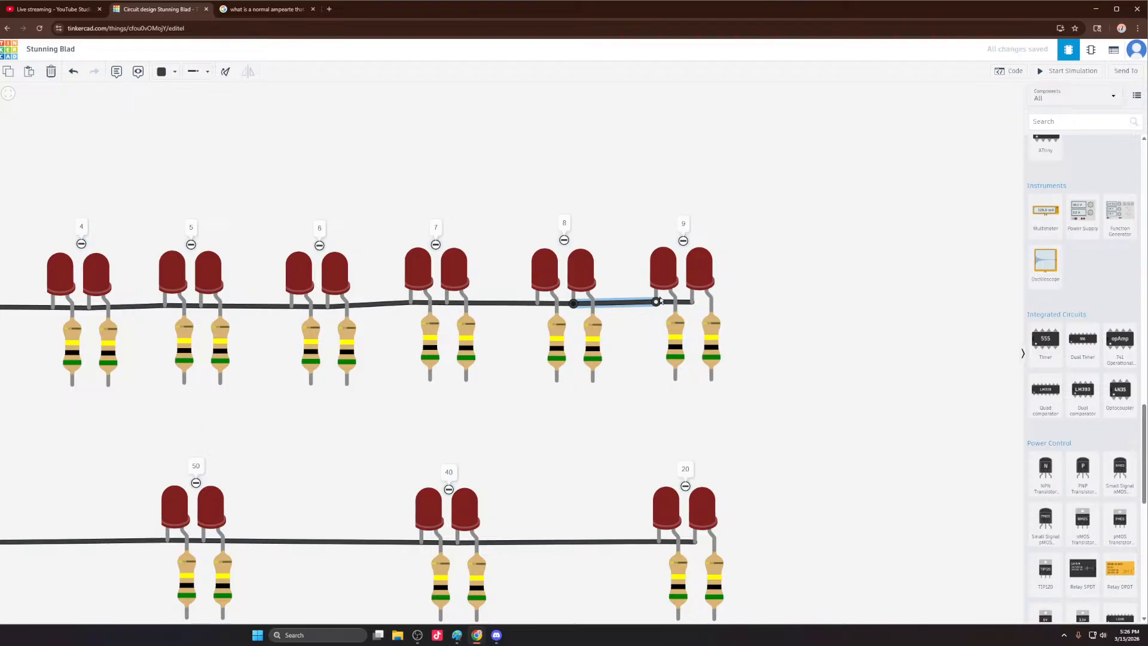
Step: Join the three rows by wiring the first cathode of pair 10 to pair 1 and that of pair 2P to pair 10
scroll(784, 251, "down", 5)
scroll(384, 371, "up", 5)
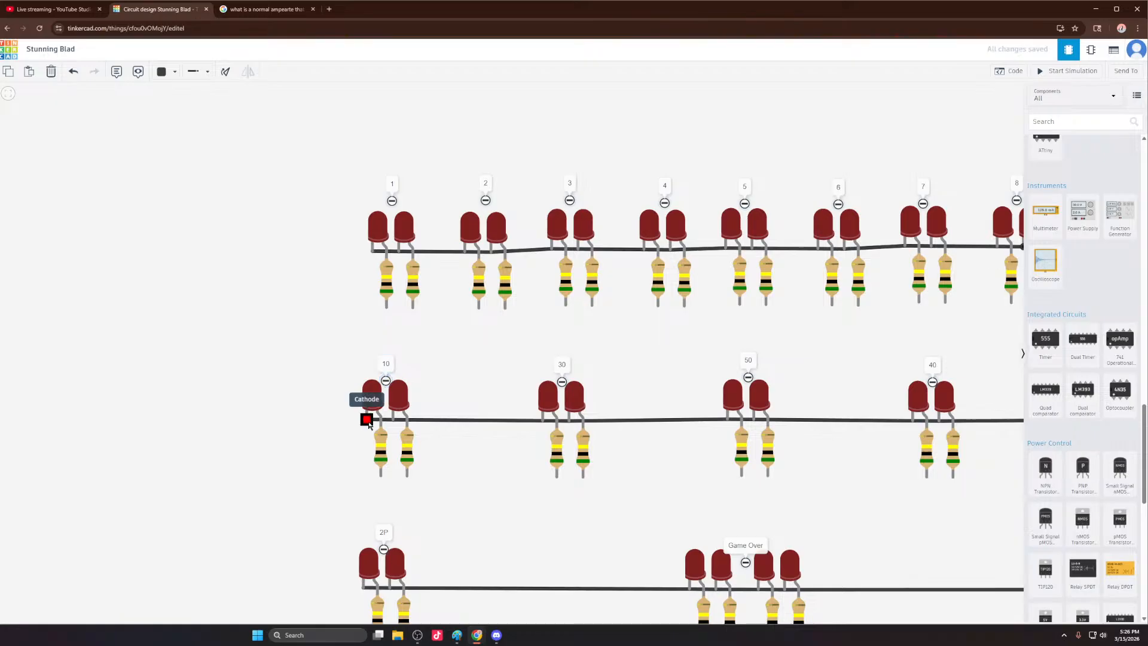
left_click(367, 419)
left_click(372, 251)
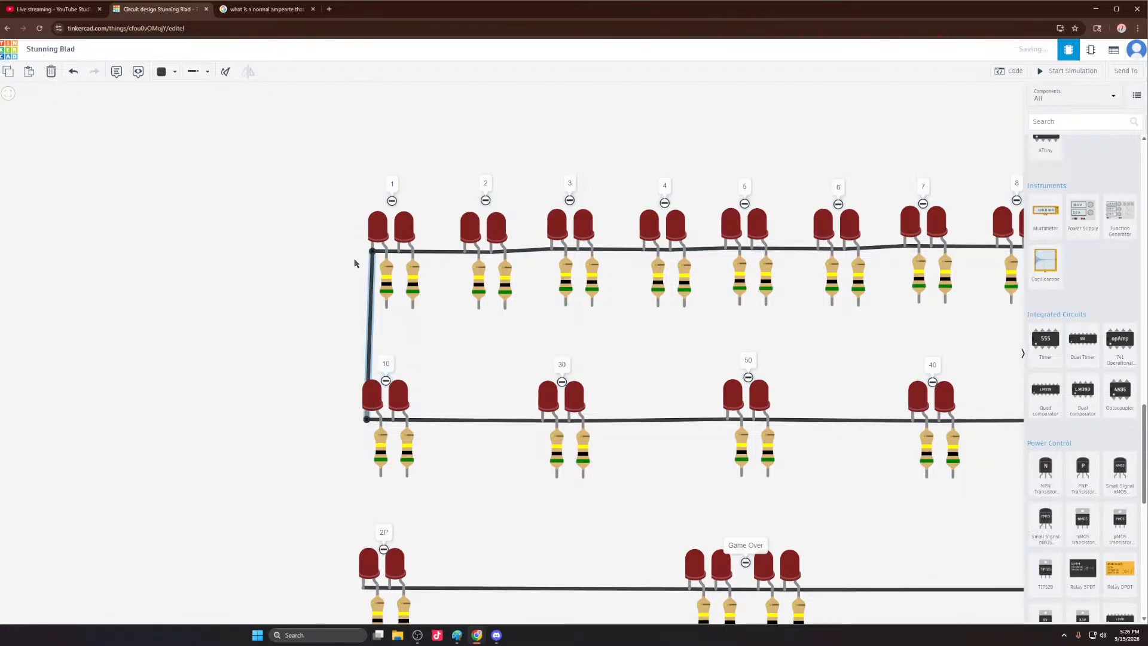
scroll(355, 263, "down", 5)
scroll(358, 423, "up", 5)
left_click(352, 409)
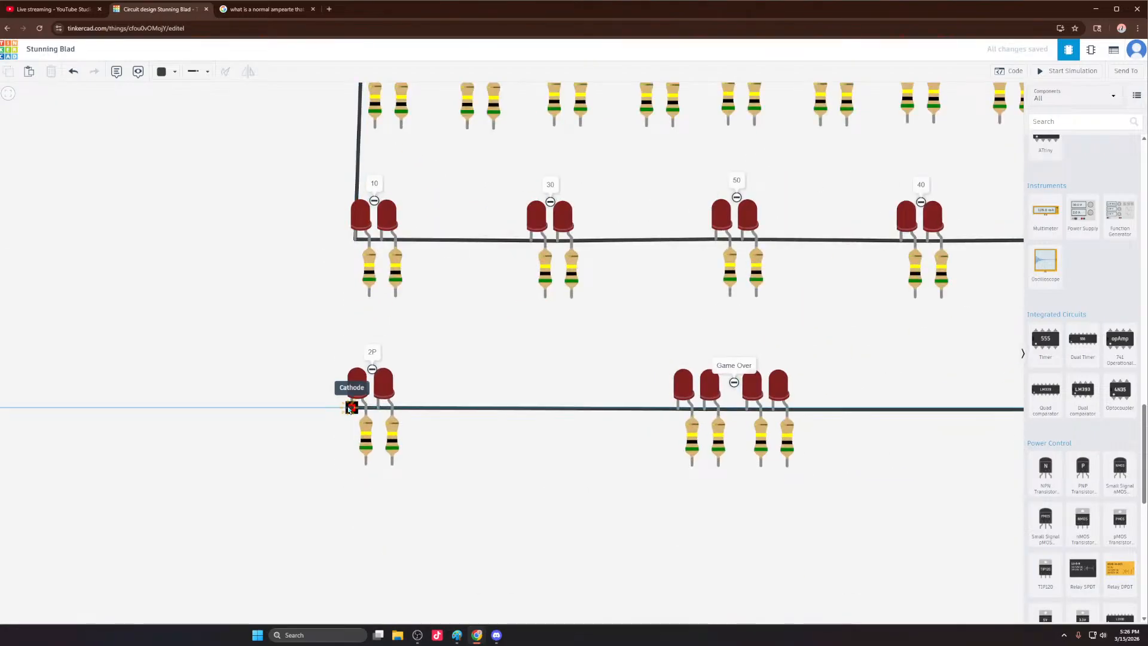
left_click(356, 240)
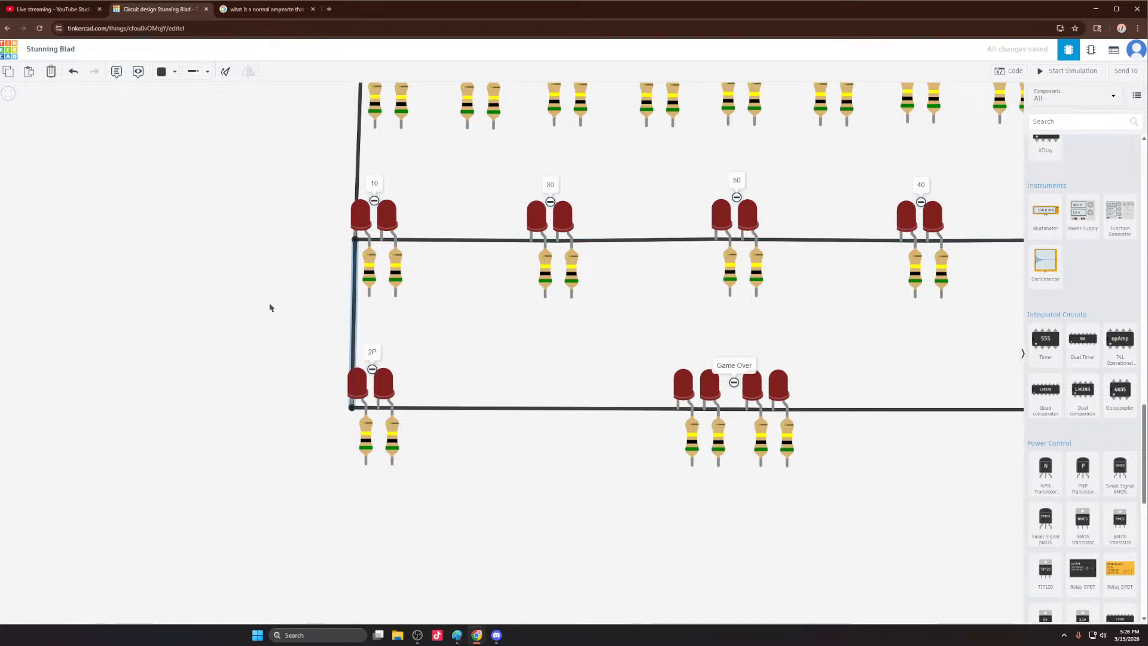
Step: Select the whole 2P group and nudge it slightly right to straighten the vertical wire up to pair 10
scroll(264, 320, "down", 3)
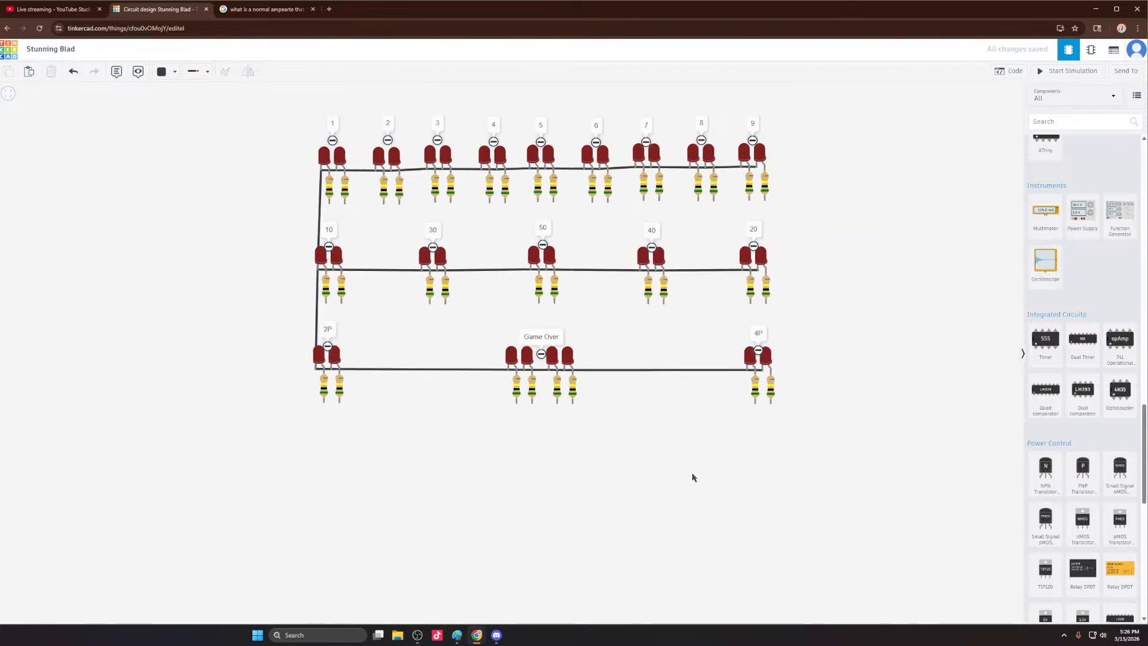
left_click_drag(362, 450, 277, 336)
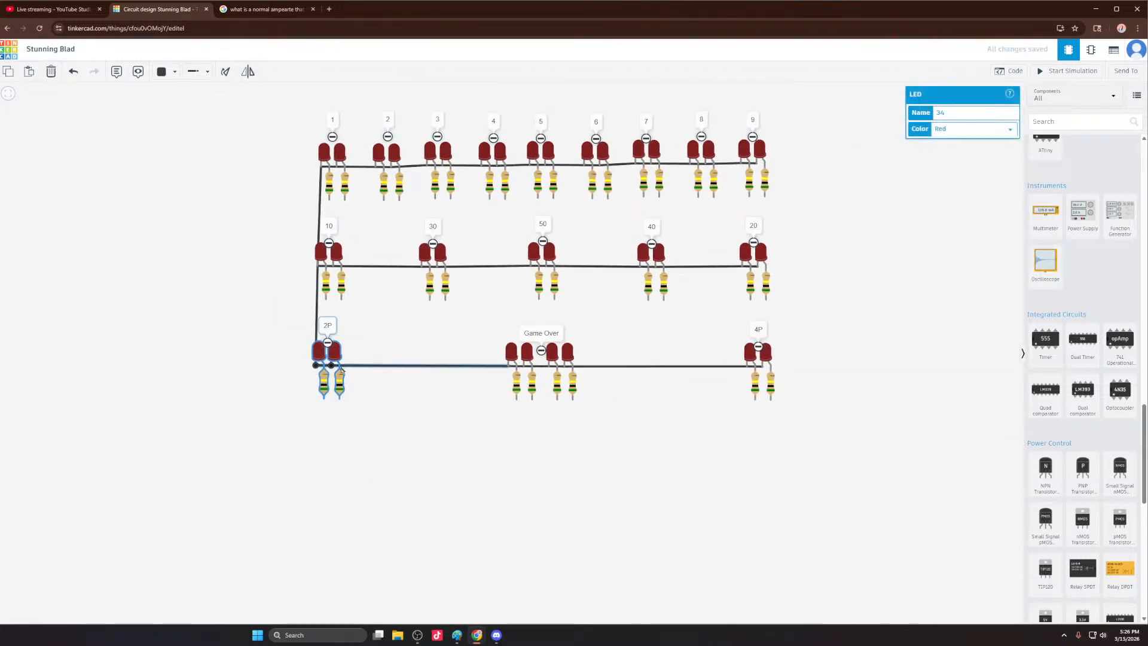
left_click_drag(340, 381, 343, 383)
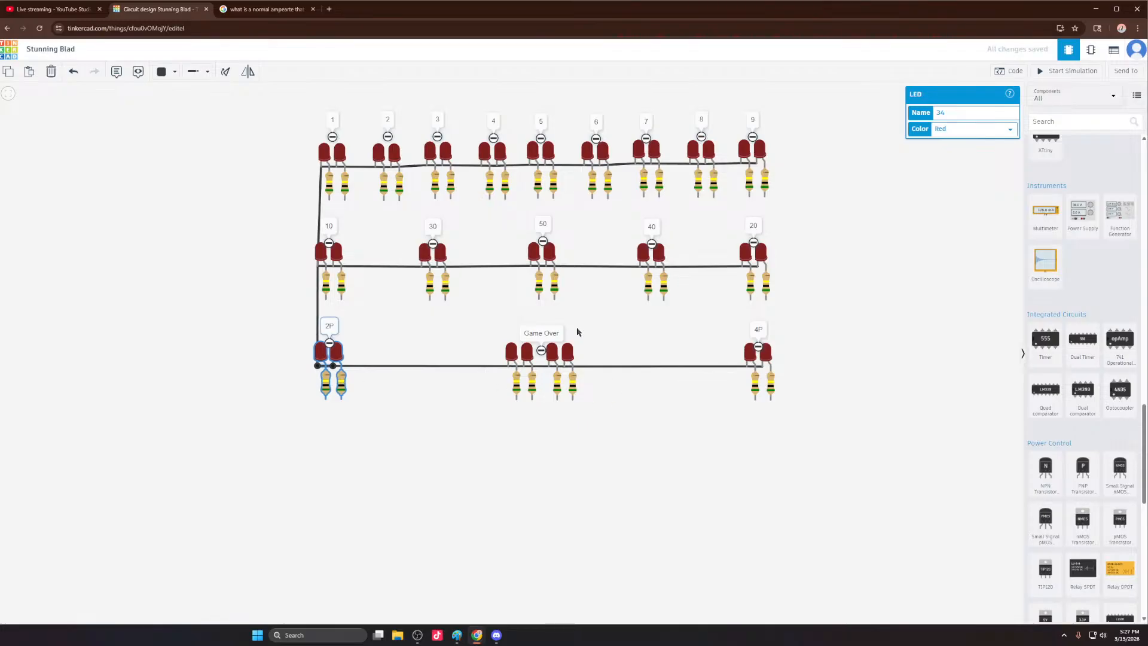
Step: Add a 12 V power supply in the empty area to the right of the LED rows
scroll(401, 331, "down", 5)
scroll(770, 316, "up", 5)
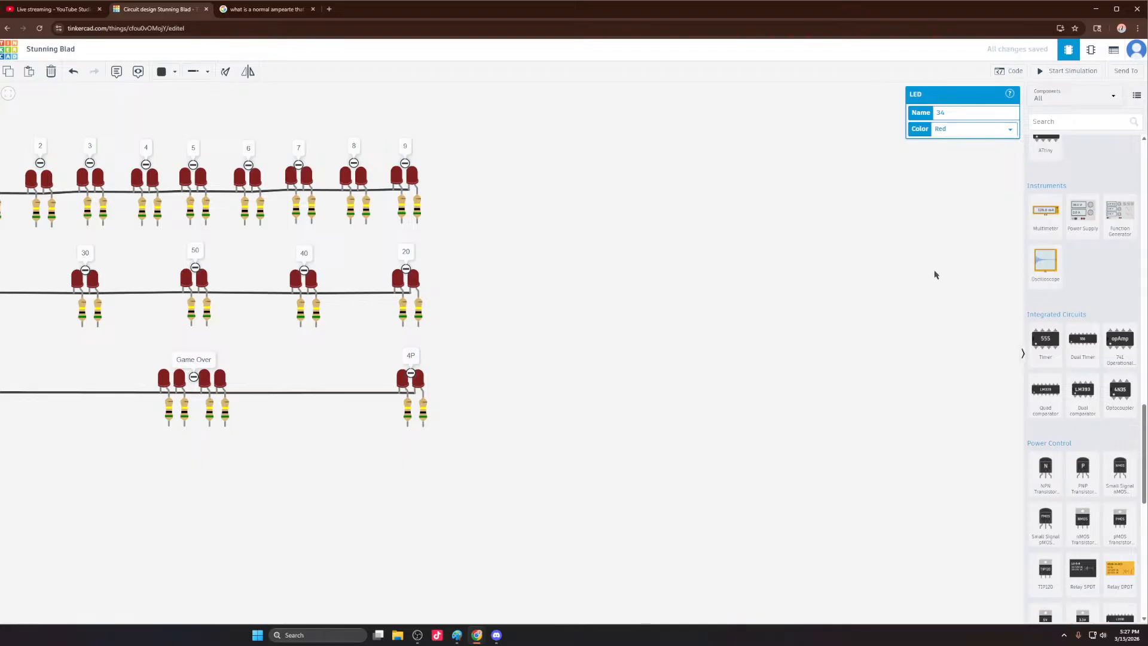
left_click_drag(1082, 214, 757, 194)
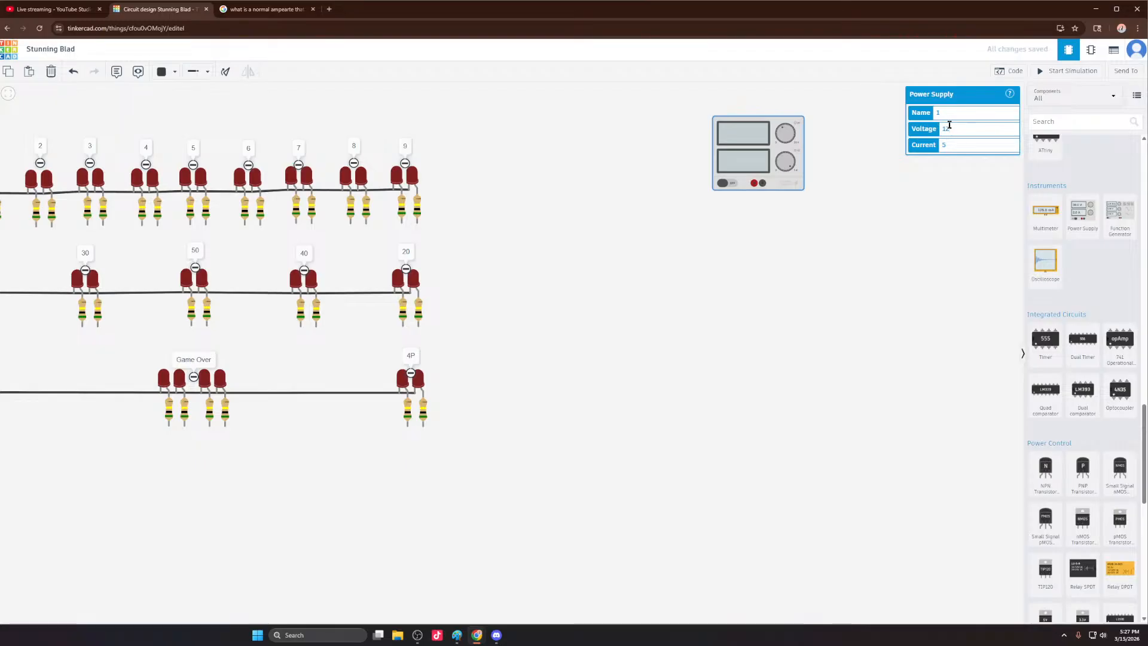
left_click(784, 247)
scroll(784, 248, "down", 3)
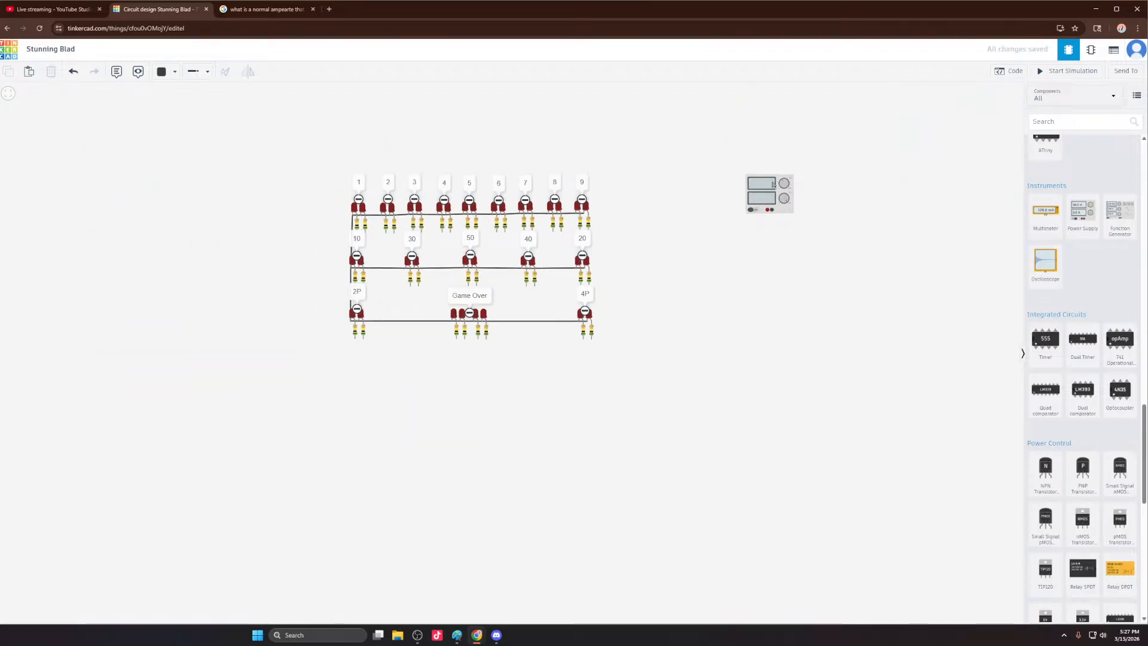
Step: Move the power supply closer to the LED rows, just above and to the right of pair 9
mouse_move(784, 183)
left_mouse_down()
mouse_move(298, 186)
mouse_move(789, 184)
mouse_move(775, 179)
left_mouse_up()
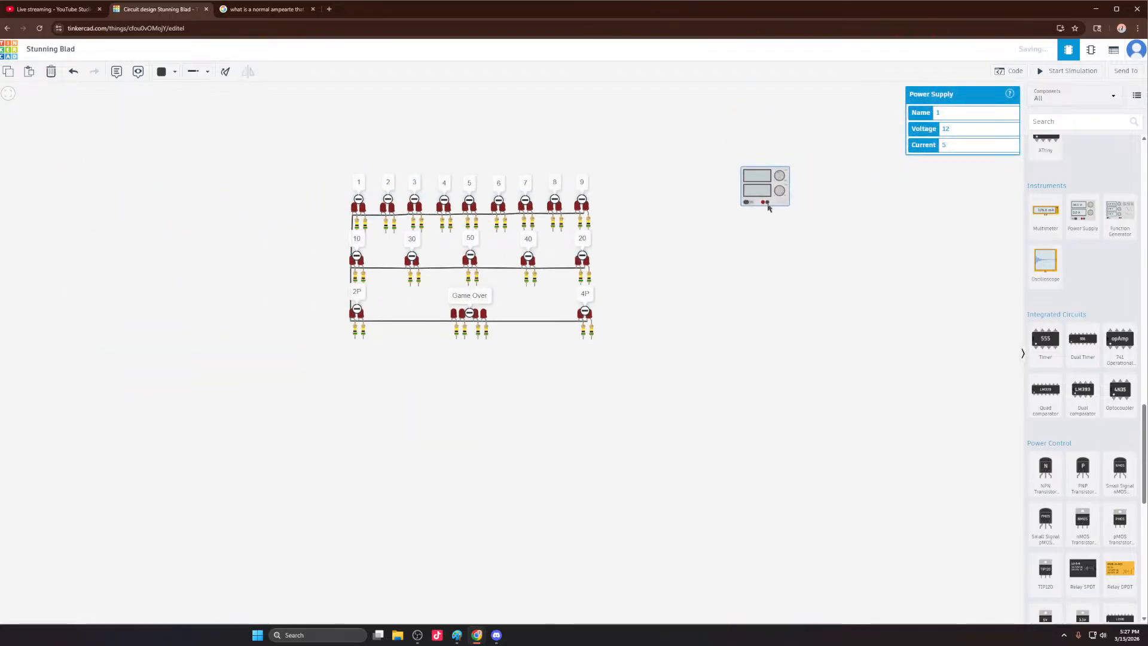
scroll(767, 201, "up", 3)
left_click(598, 207)
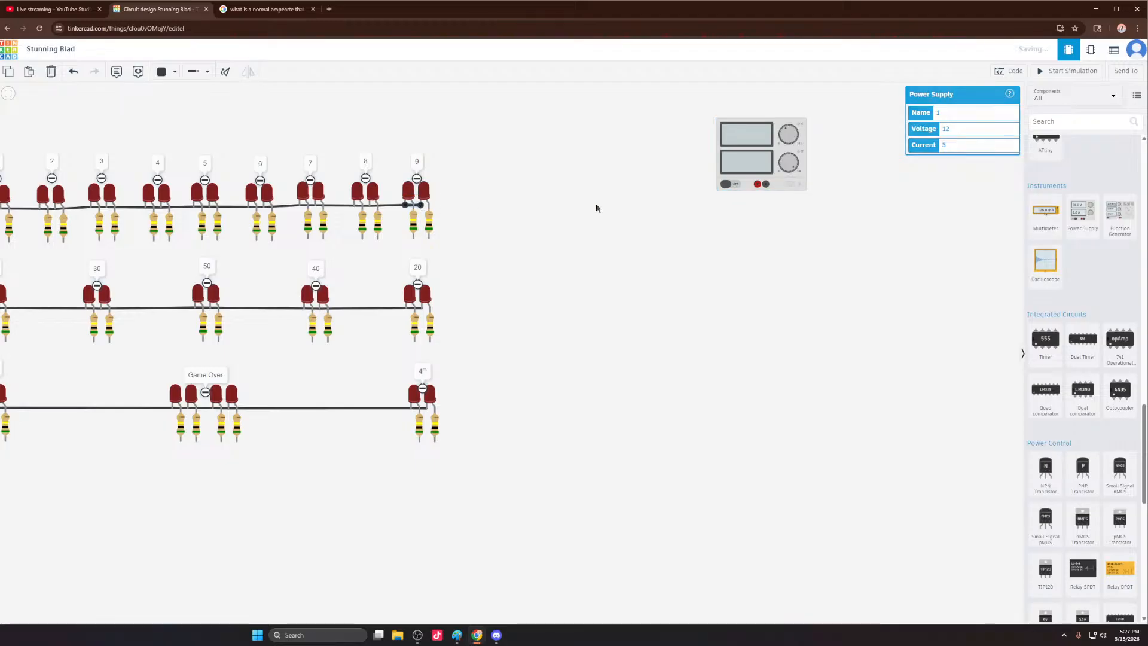
left_click_drag(769, 131, 703, 104)
scroll(687, 249, "down", 3)
left_click_drag(706, 146, 609, 151)
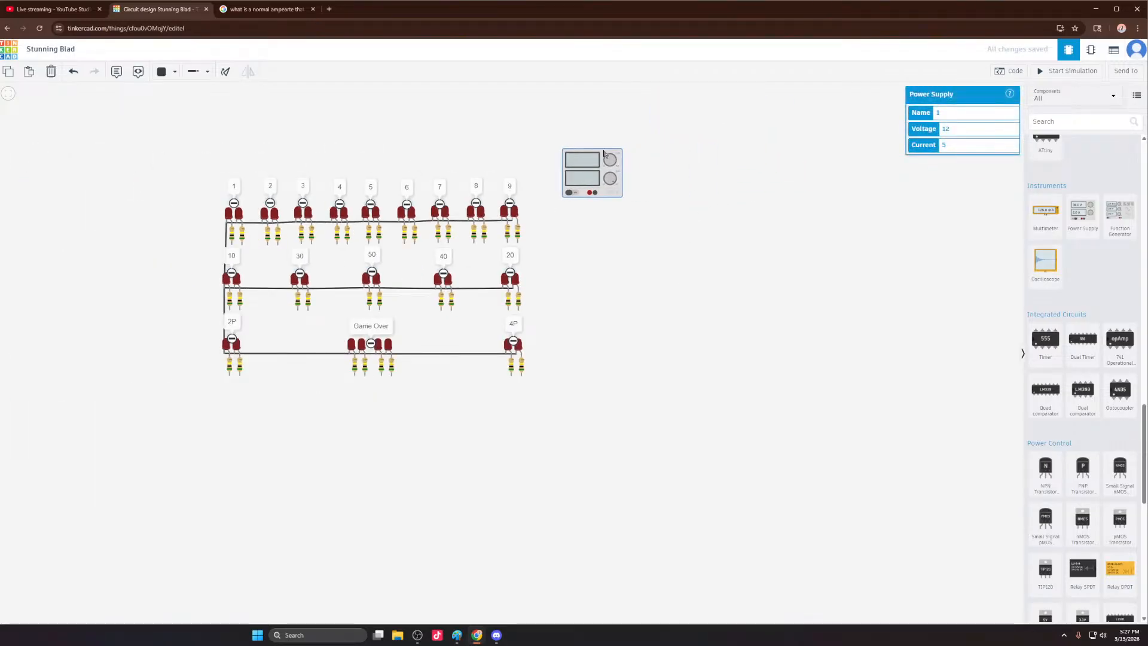
Step: Wire the last cathode of pair 9 to the power supply's negative terminal with a right-angle bend below the terminal
scroll(592, 223, "up", 5)
left_click(412, 250)
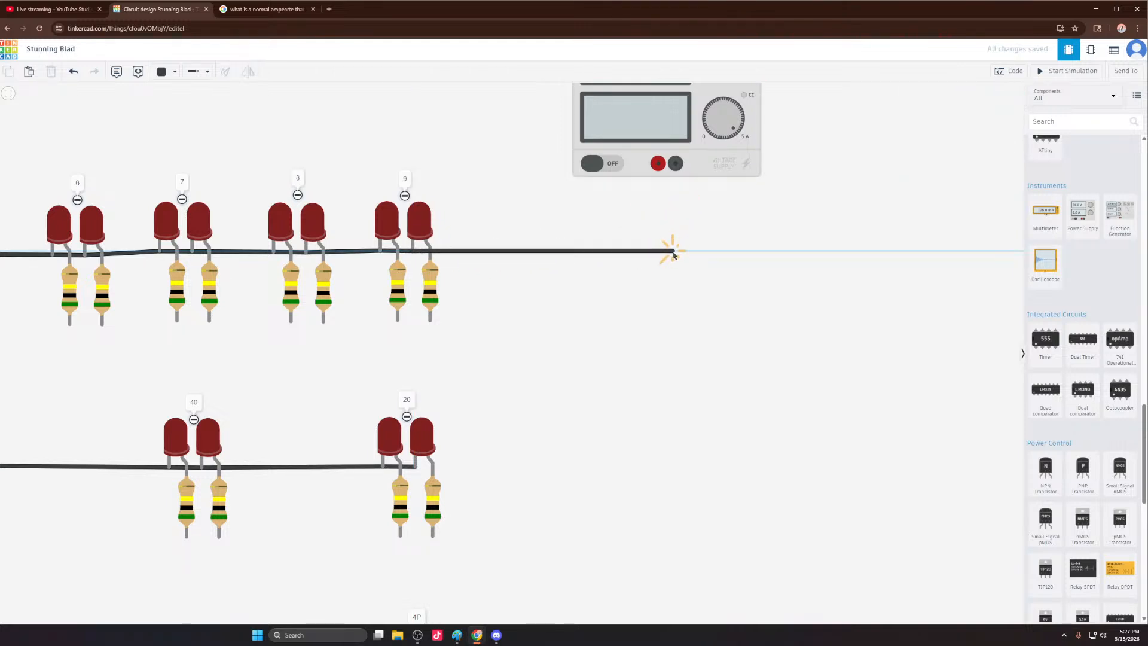
left_click(677, 252)
left_click(675, 163)
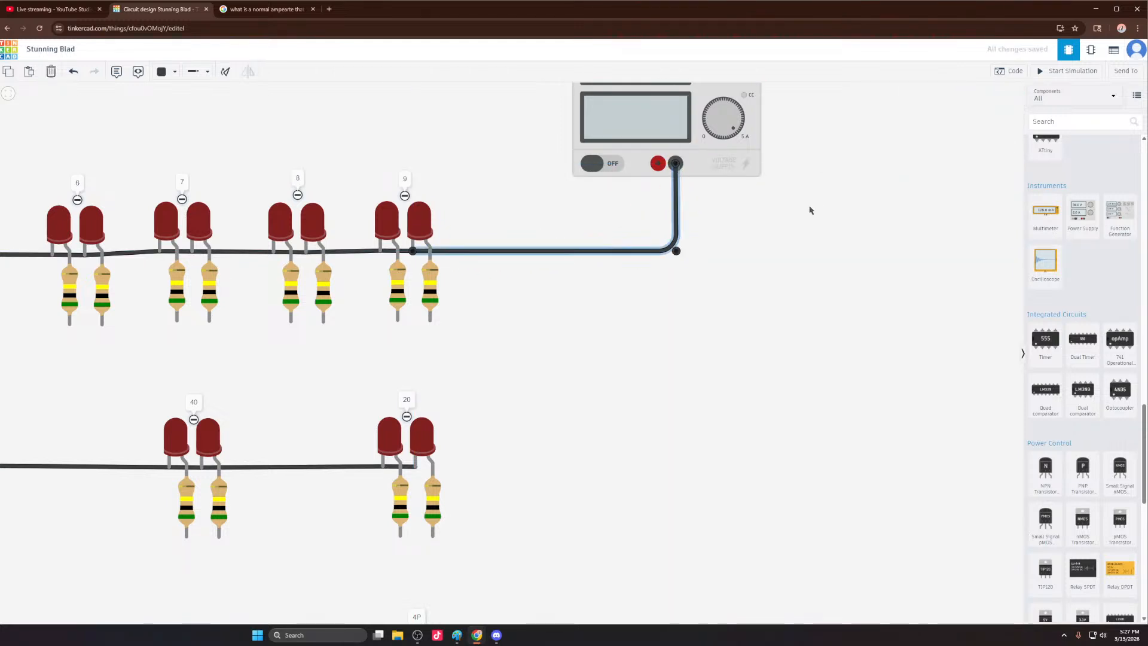
scroll(822, 300, "down", 3)
left_click(843, 276)
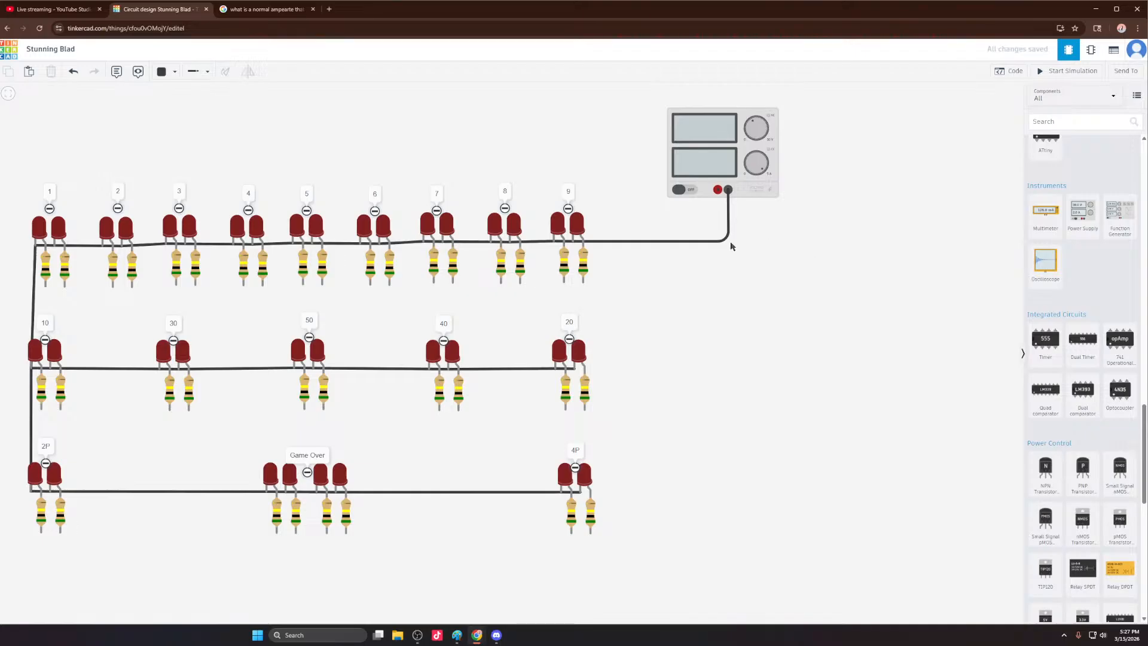
scroll(730, 242, "down", 3)
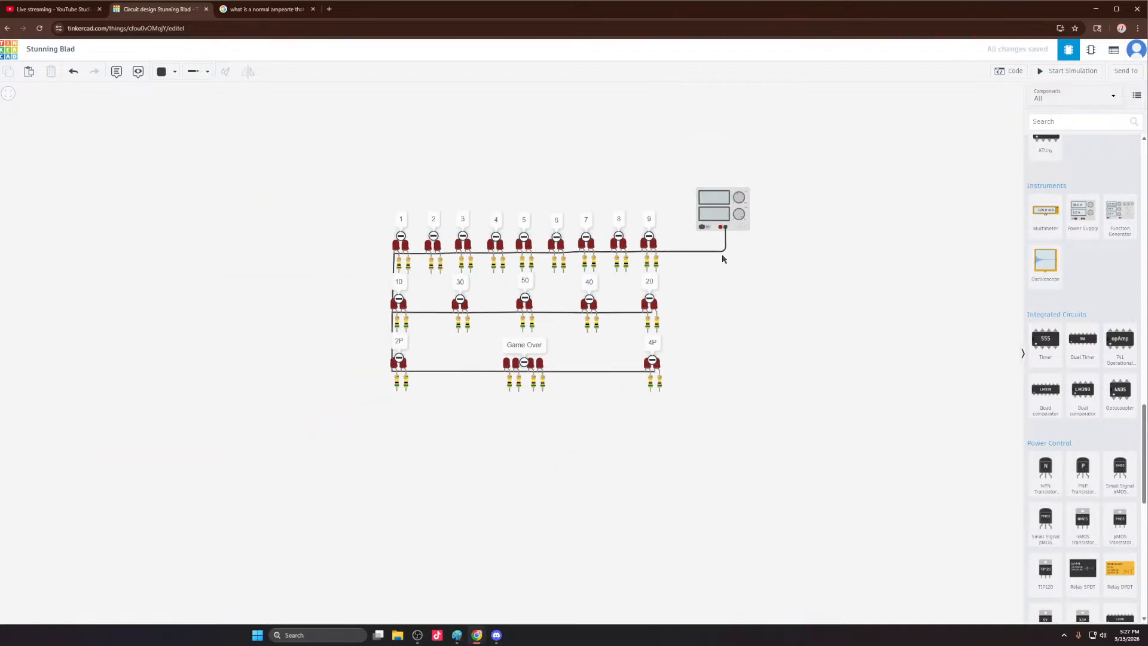
scroll(753, 263, "up", 5)
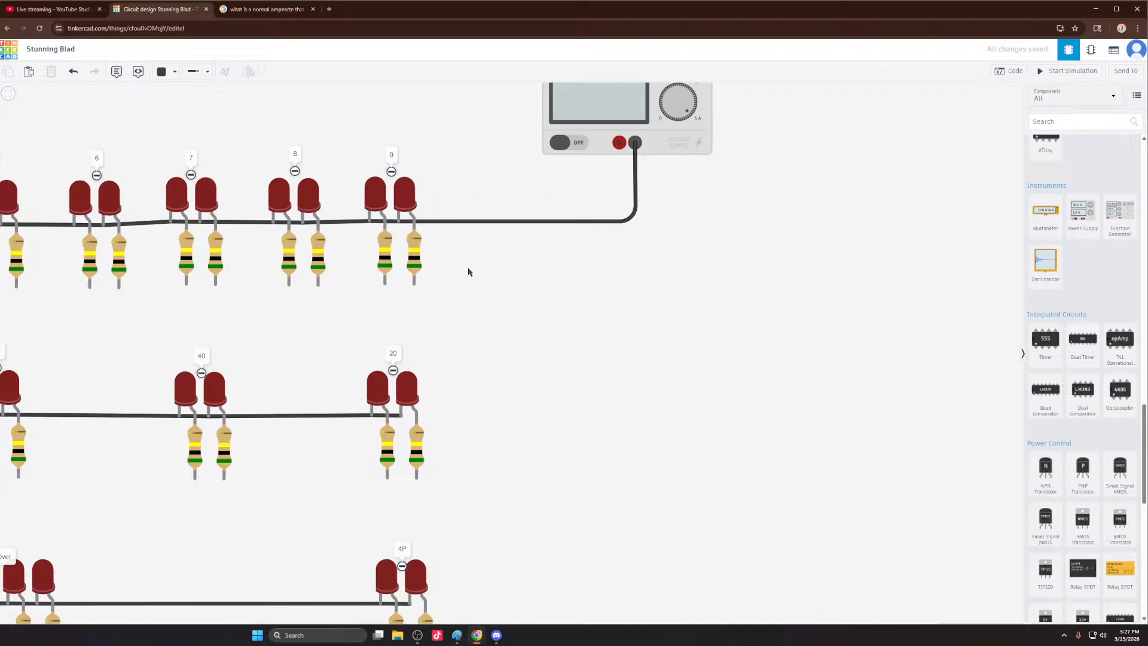
Step: Wire the power supply's positive terminal to the free end of pair 9's second resistor in red, with a right-angle bend
left_click(619, 142)
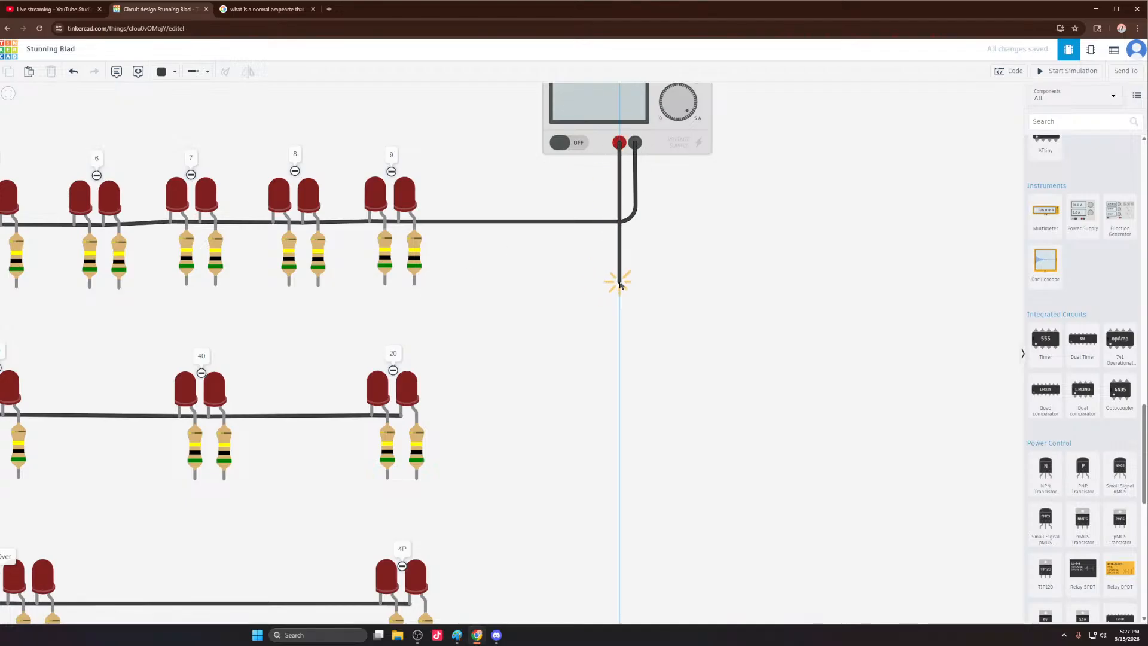
left_click(161, 71)
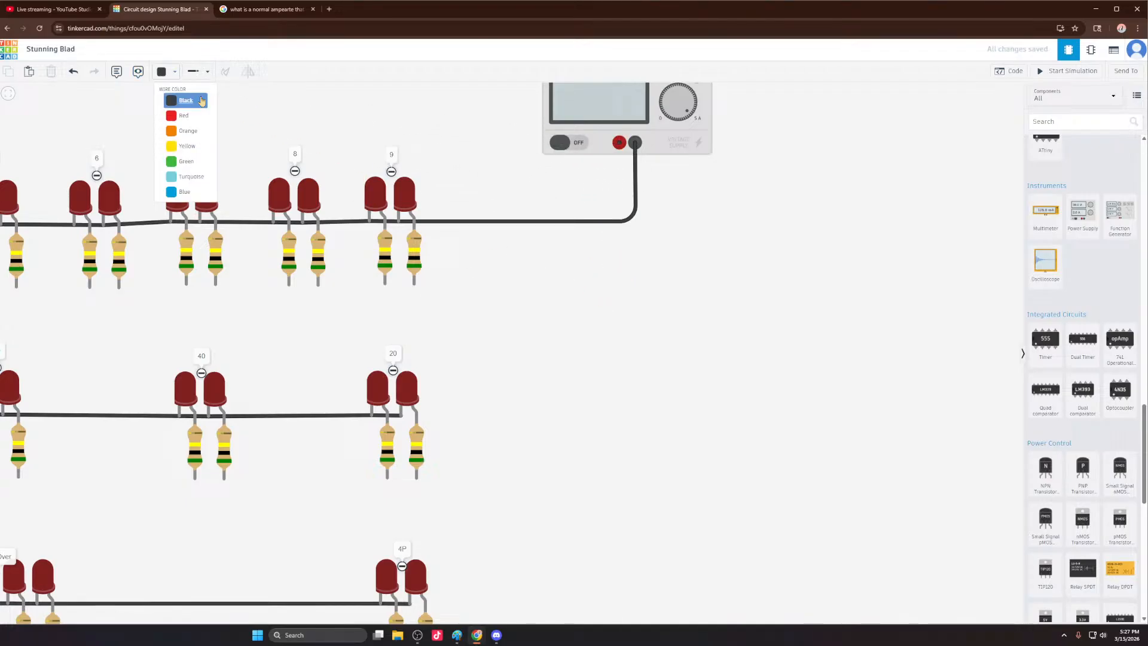
left_click(178, 120)
left_click(619, 143)
left_click(620, 268)
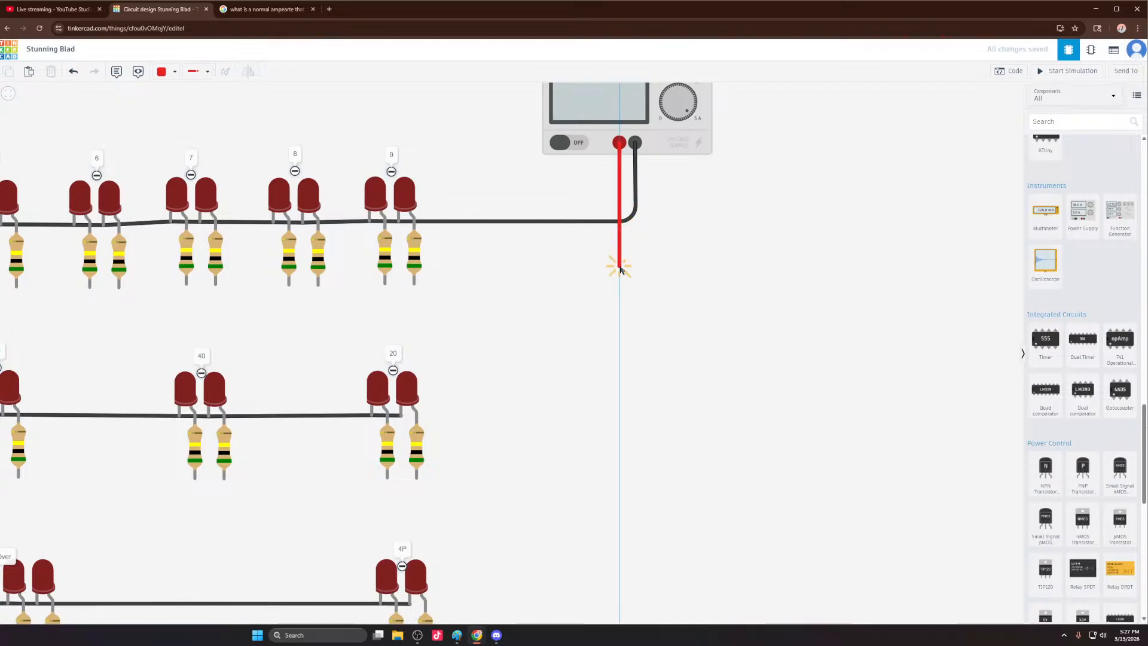
left_click(414, 284)
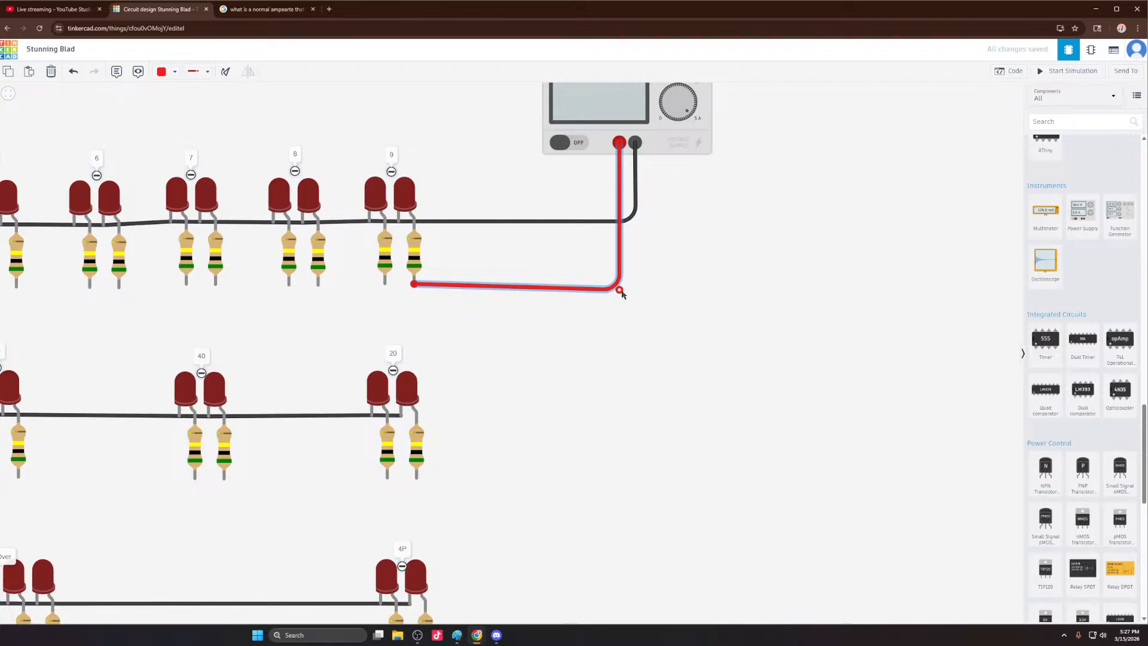
left_click_drag(620, 291, 625, 285)
left_click(696, 298)
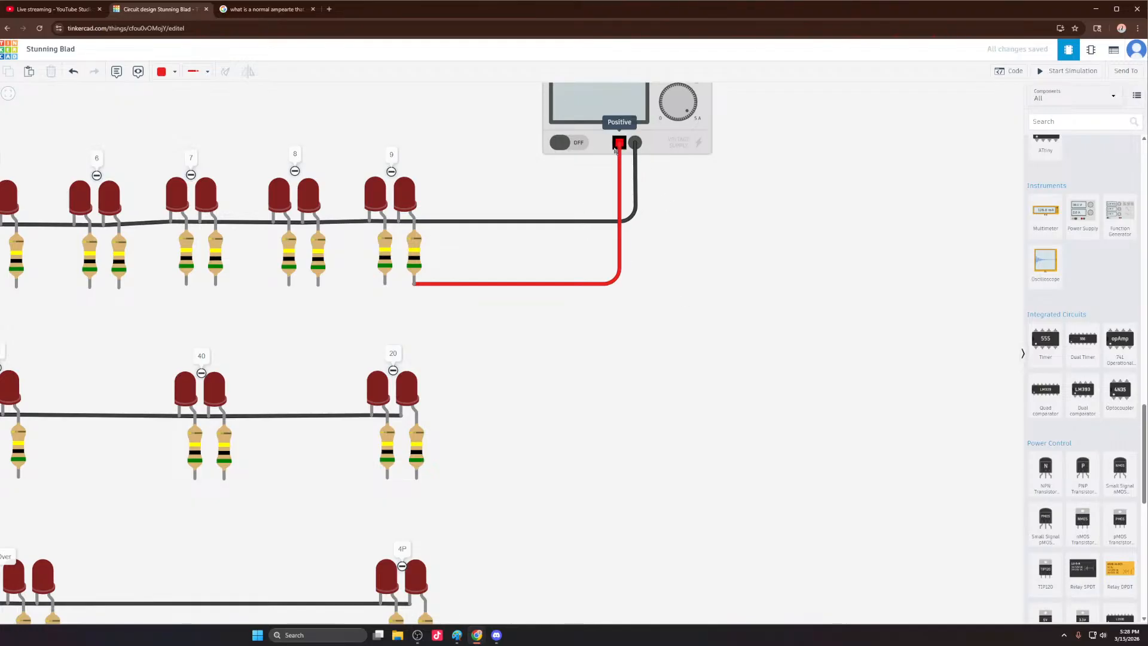
Step: Run the simulation and examine the brightness of pair 9's second LED while raising the power supply to 30 V
left_click(1073, 70)
left_click(404, 190)
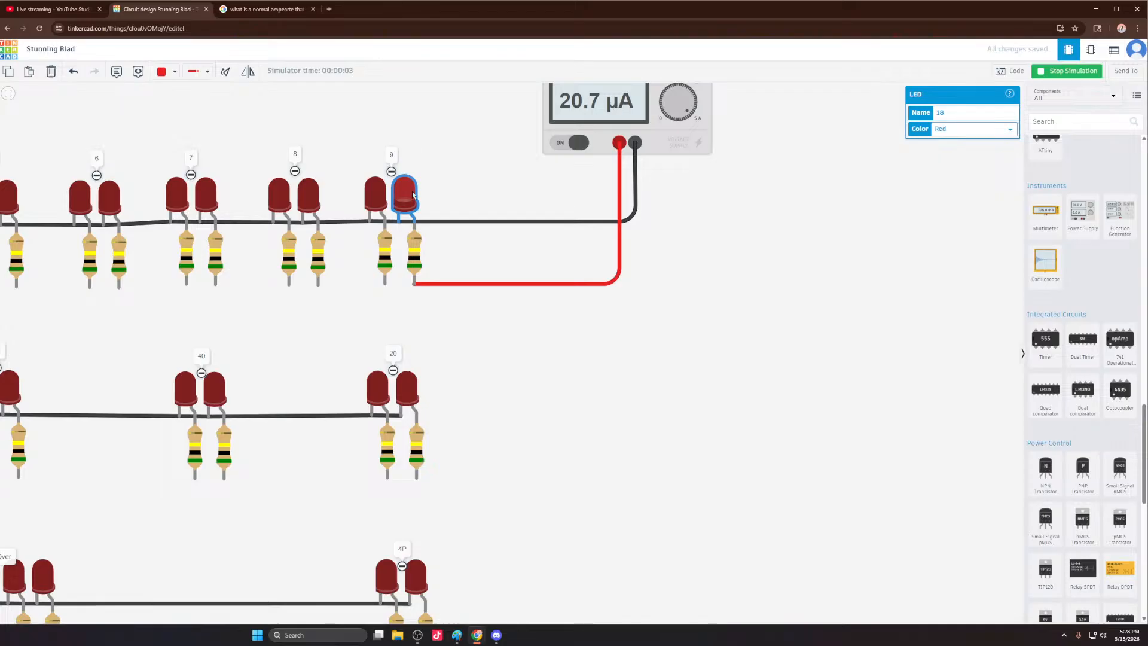
scroll(412, 194, "down", 3)
scroll(410, 196, "up", 5)
scroll(436, 203, "down", 1)
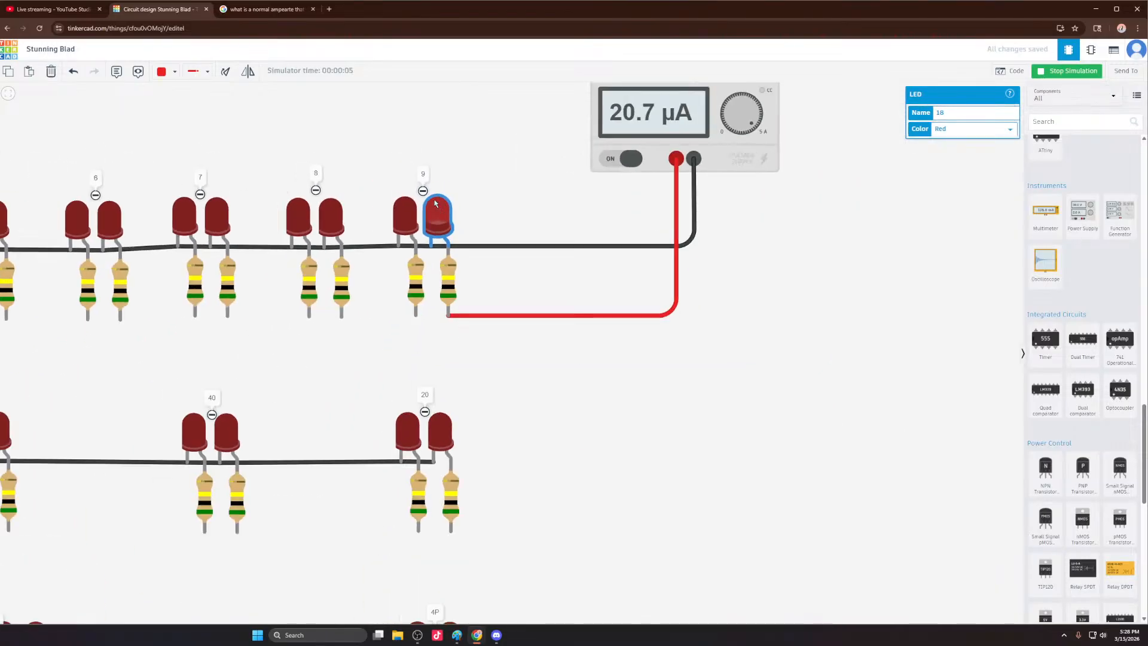
scroll(435, 203, "down", 2)
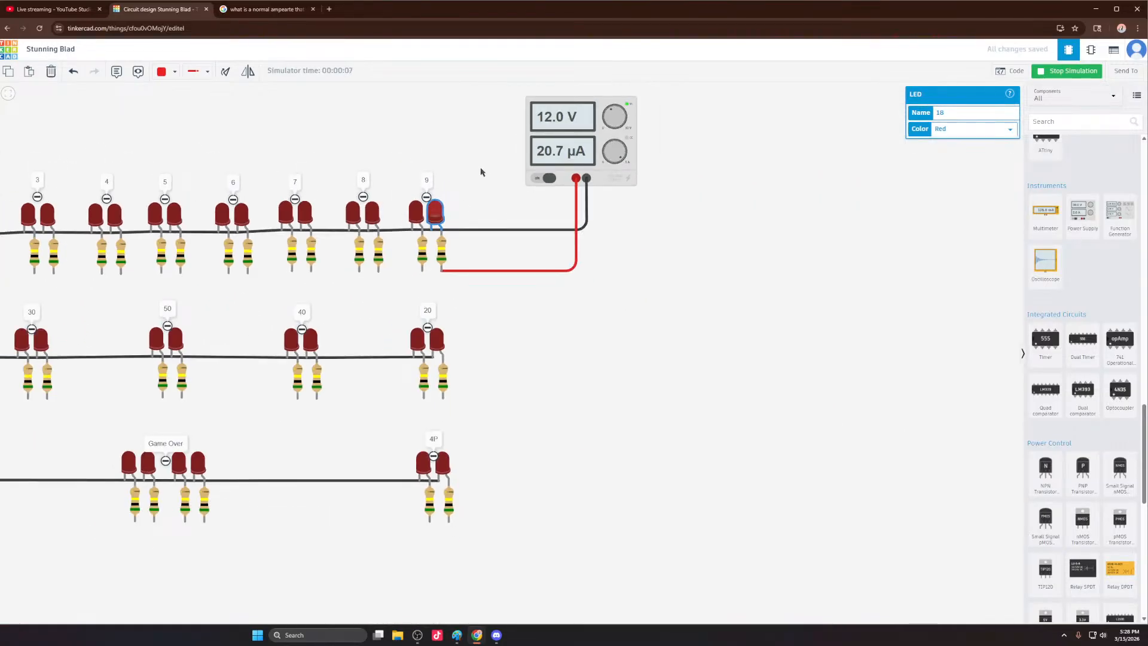
left_click(481, 172)
scroll(445, 238, "up", 3)
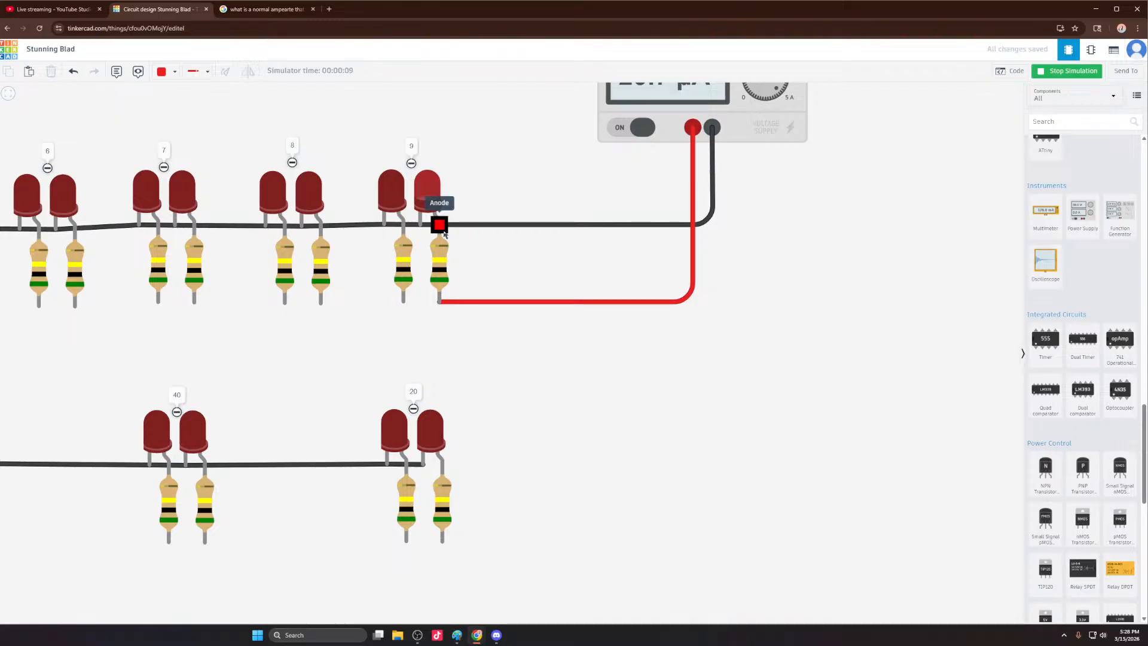
scroll(445, 236, "down", 5)
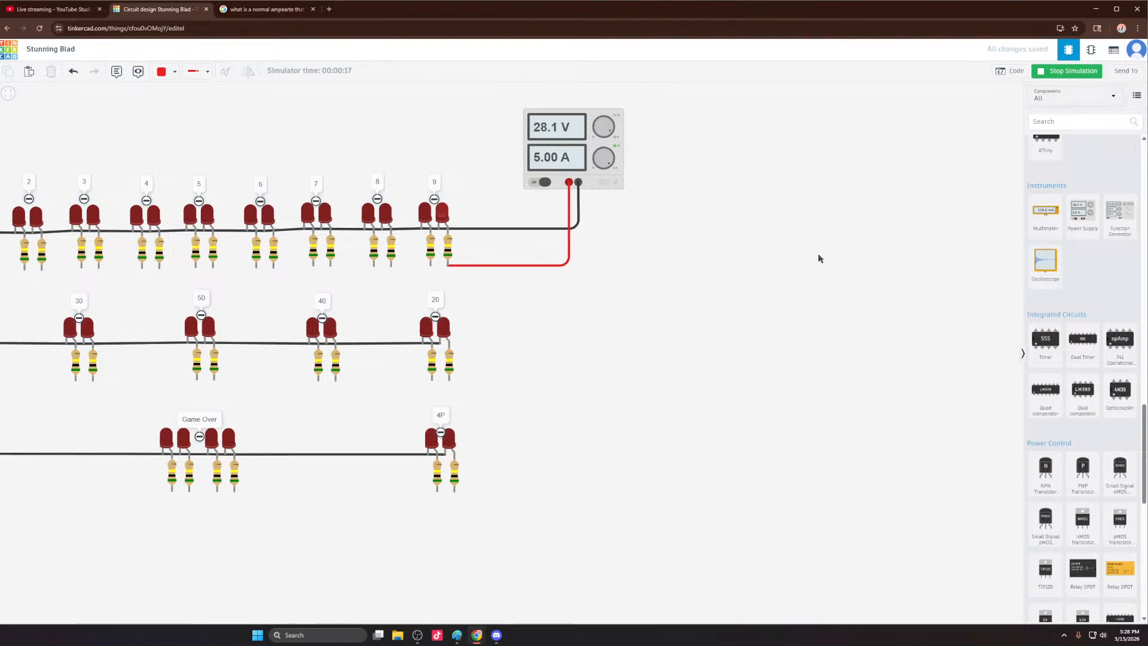
scroll(534, 211, "up", 3)
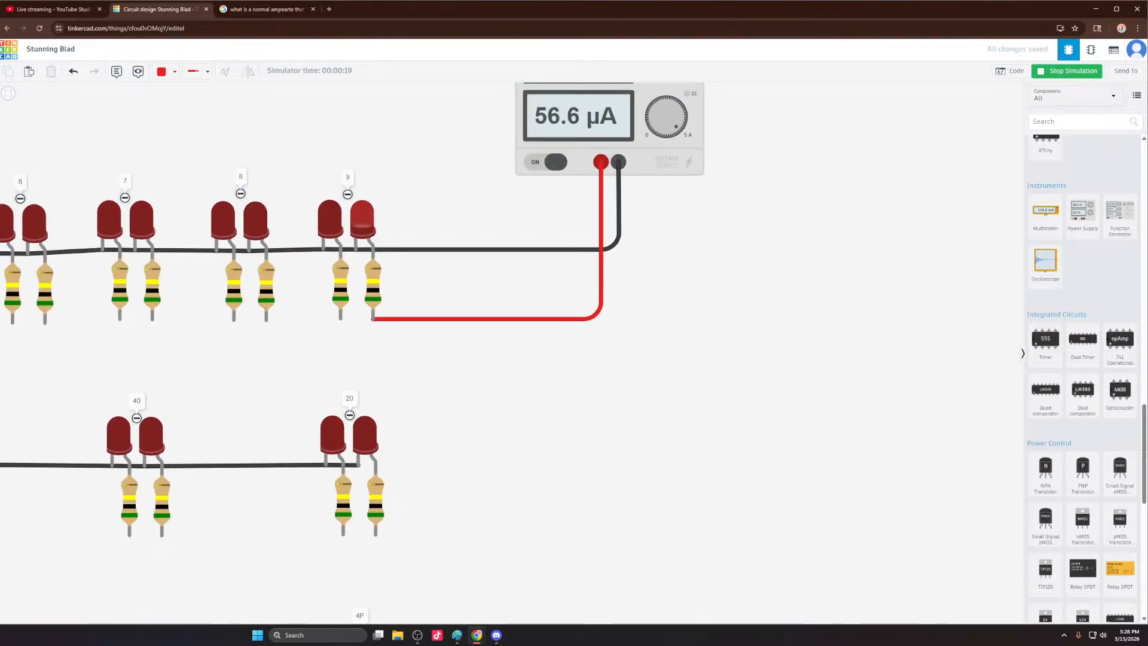
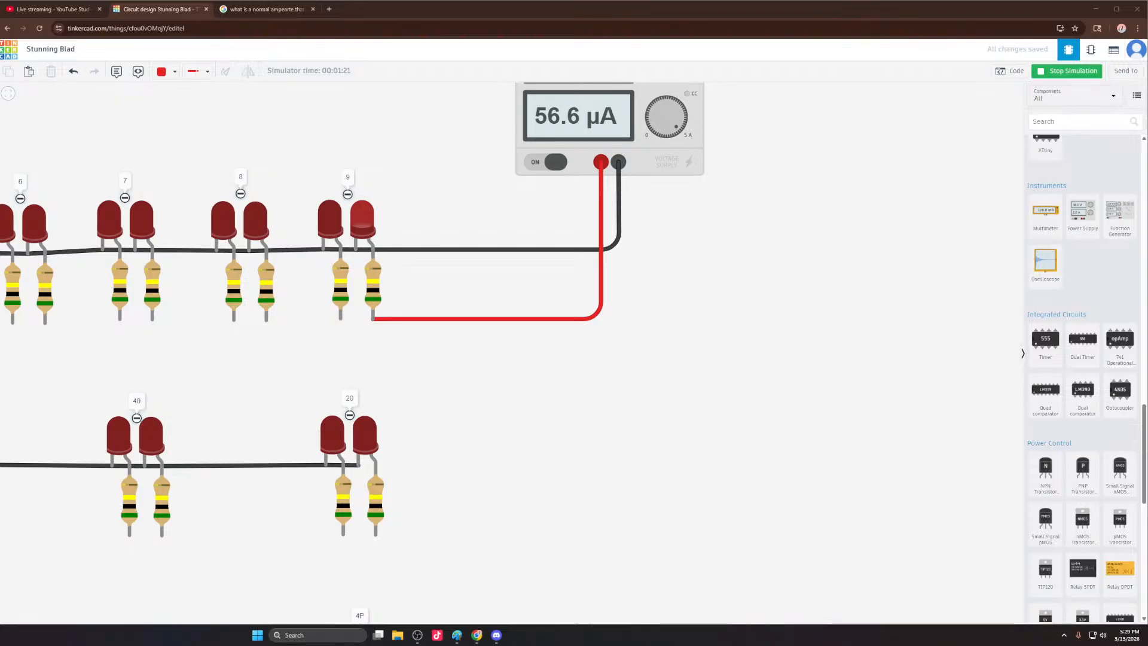
Step: Set the resistance of pair 9's second resistor to 500 Ω
scroll(415, 312, "up", 3)
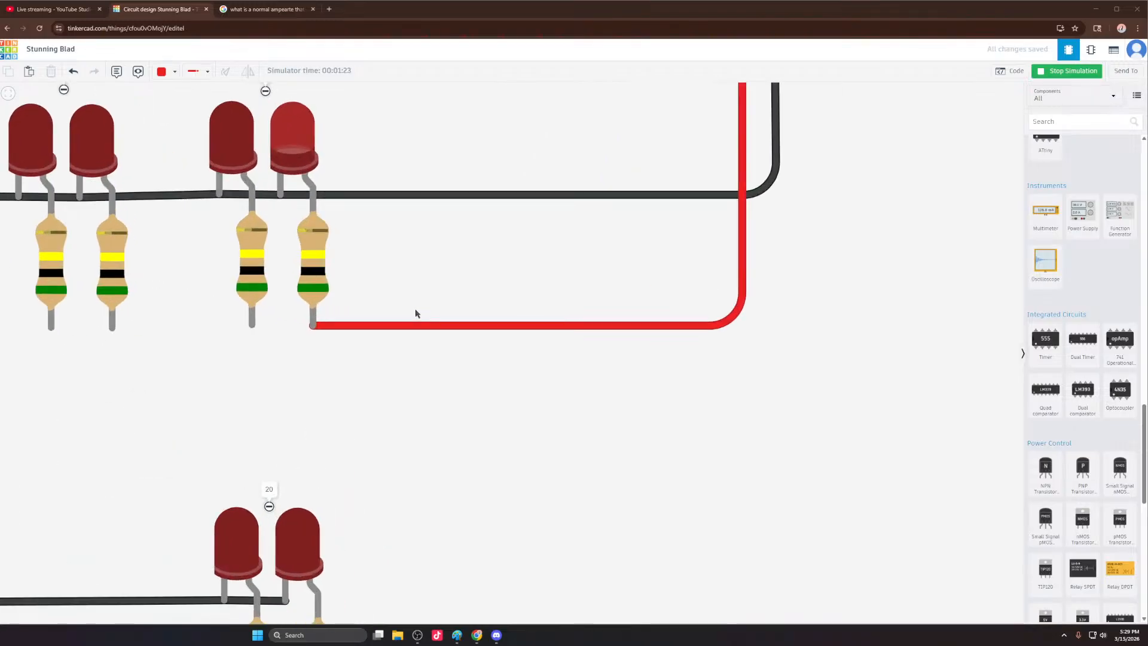
scroll(313, 323, "down", 3)
scroll(317, 317, "down", 2)
left_click(317, 293)
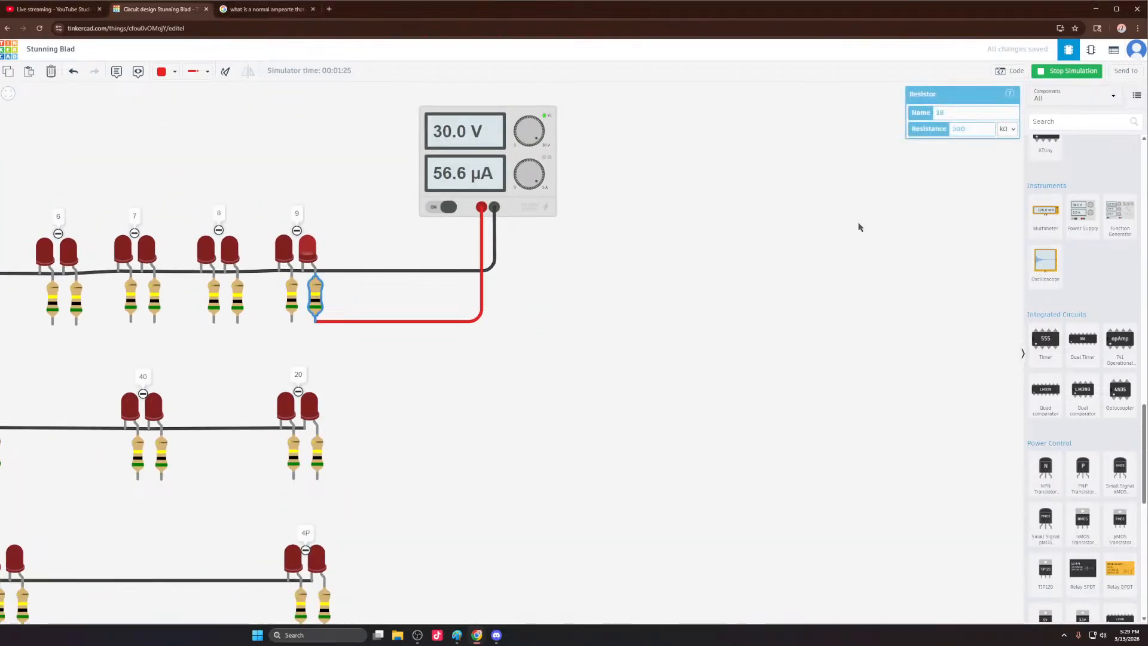
double_click(981, 128)
key("BackSpace")
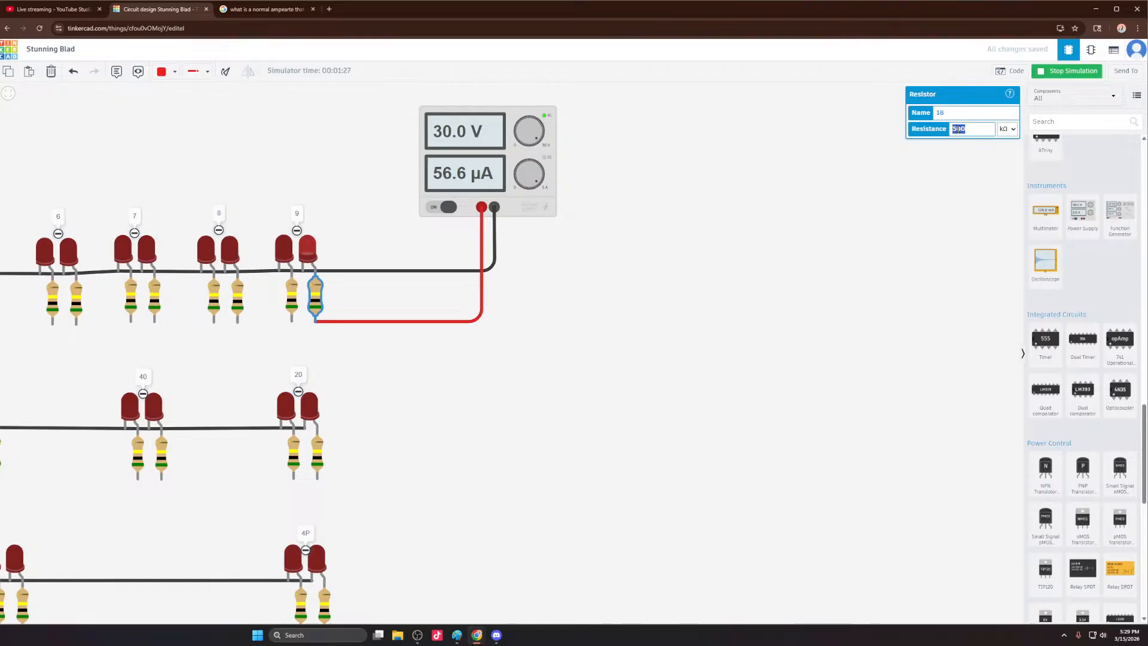
type(".5")
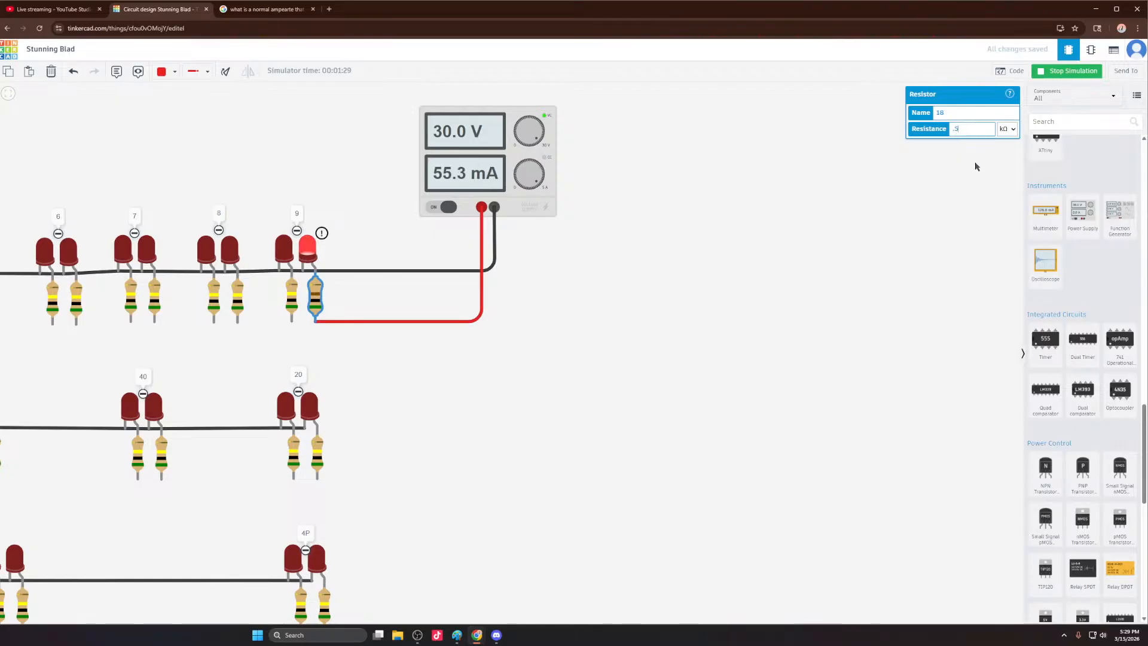
left_click(1012, 129)
left_click(1003, 192)
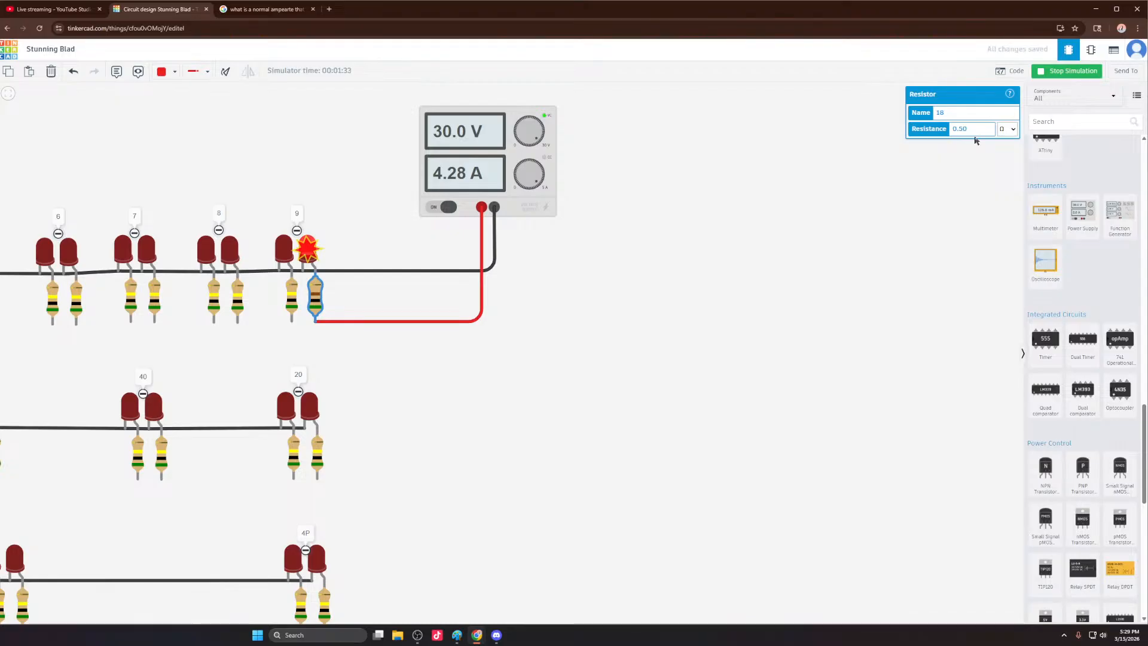
left_click_drag(977, 131, 936, 138)
type("500")
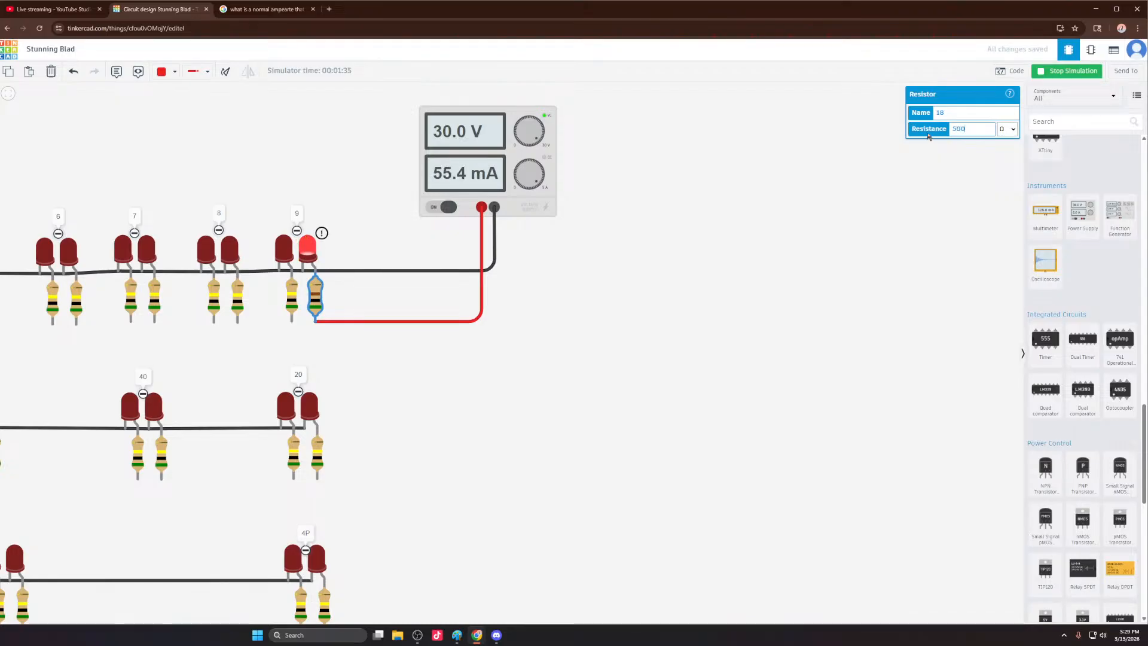
left_click_drag(609, 306, 599, 312)
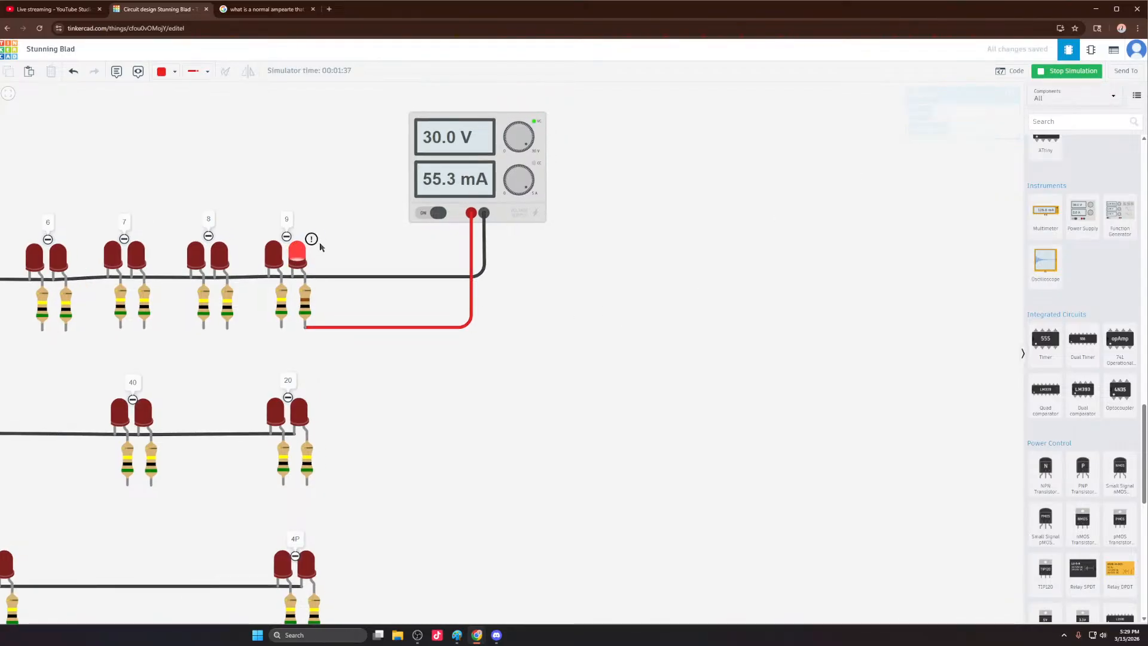
Step: Stop the simulation and join the free ends of pair 9's two resistors with a short red wire
left_click(305, 258)
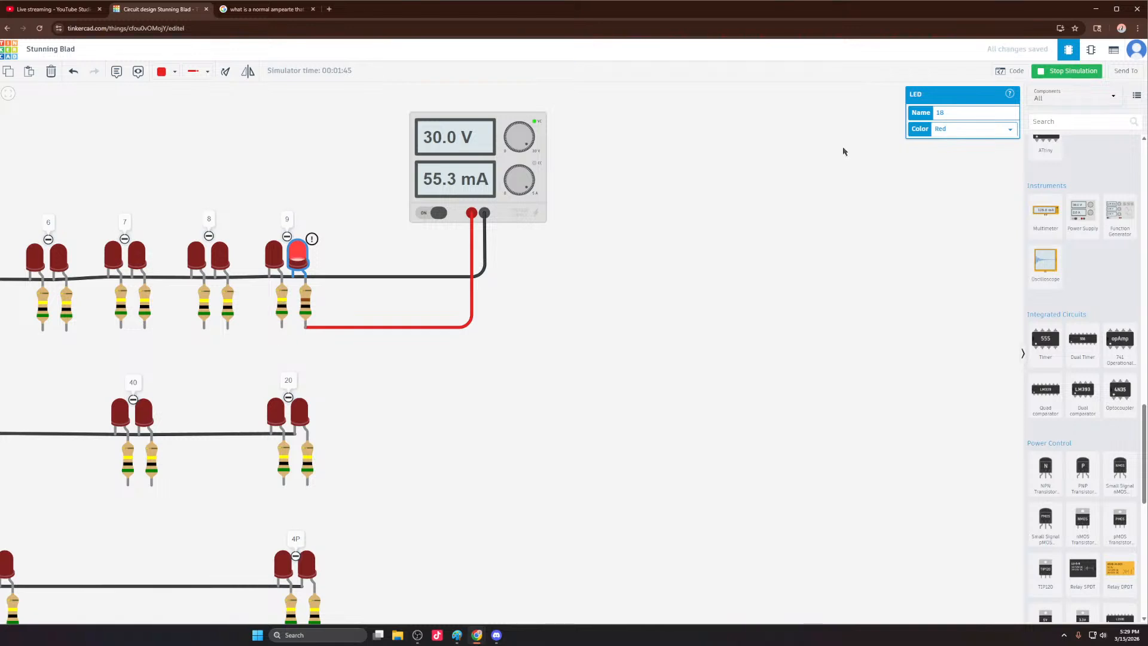
left_click(1071, 71)
left_click(281, 327)
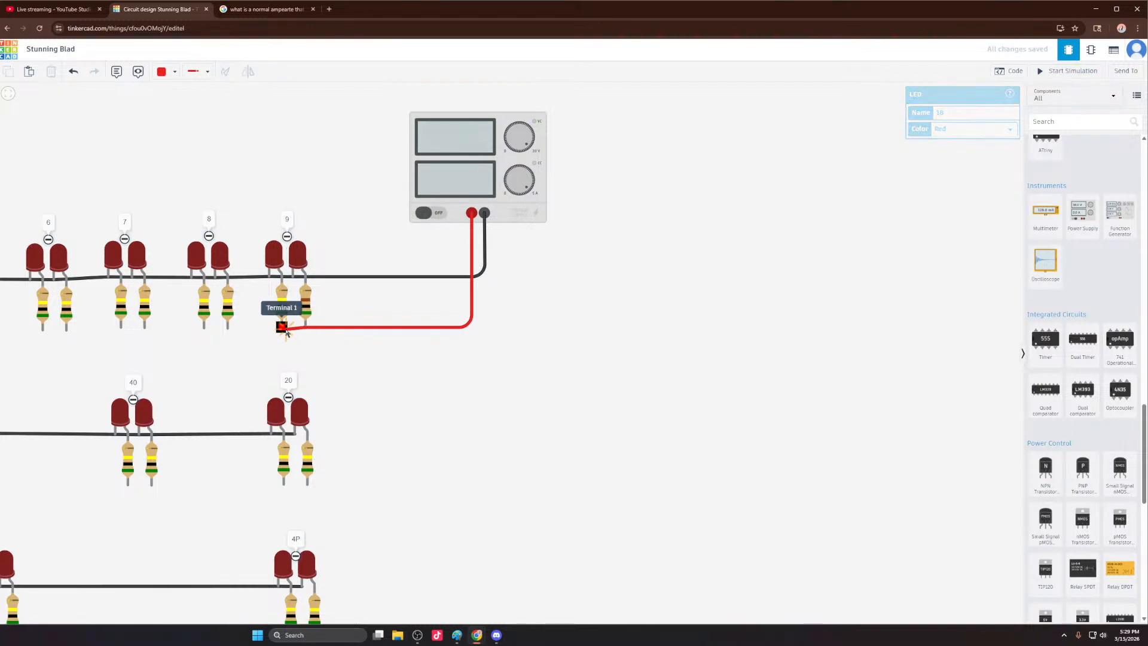
left_click(305, 327)
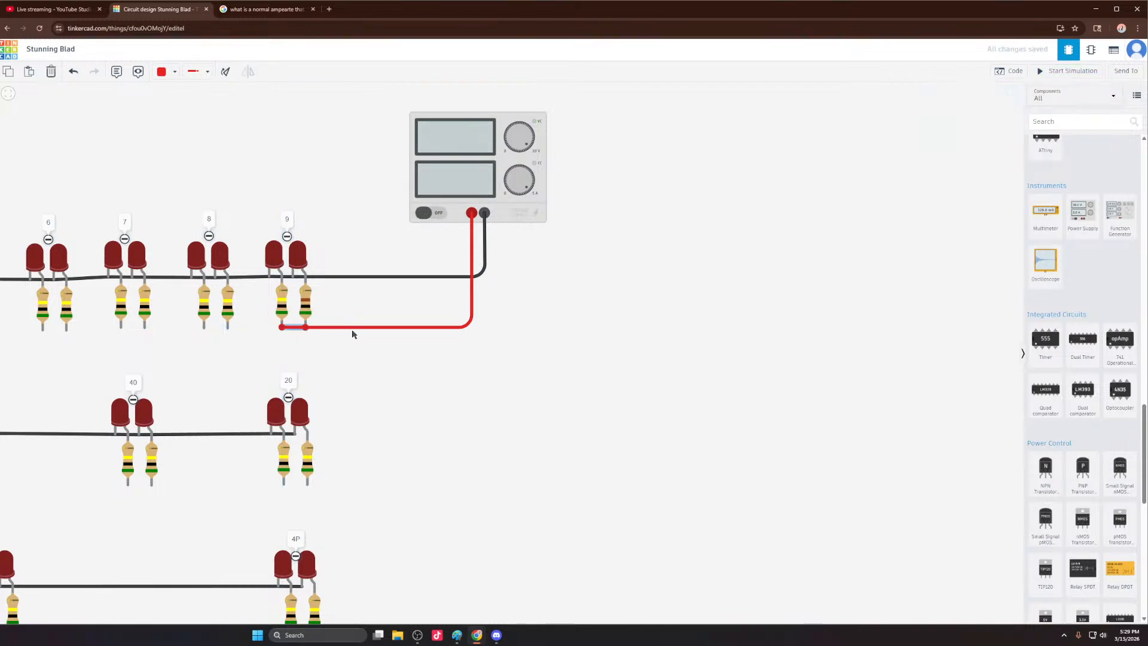
Step: Run the simulation again and compare the two LEDs of pair 9, including the current warning on the second one
left_click(1069, 71)
left_click(275, 258)
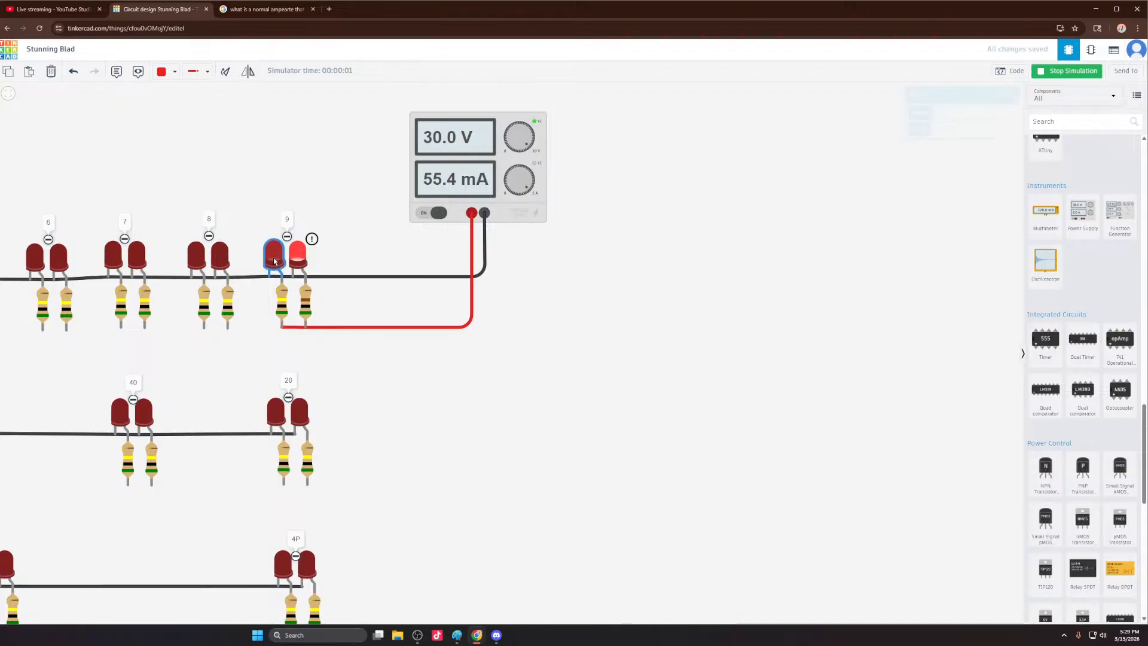
left_click(287, 237)
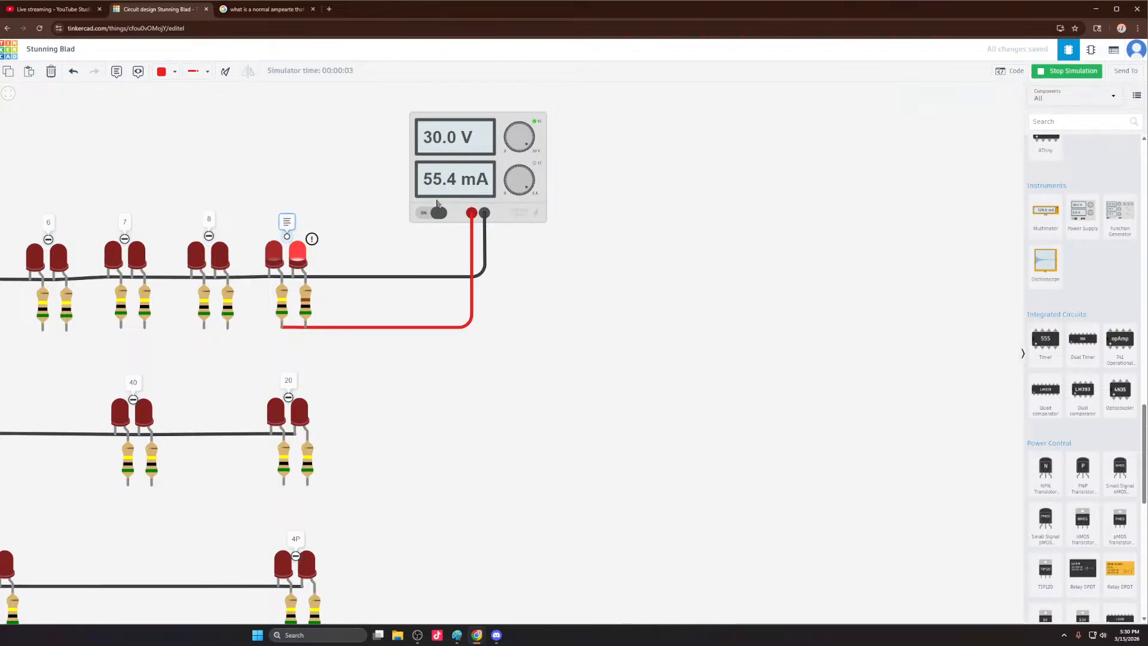
mouse_move(302, 256)
left_click(287, 237)
left_click(327, 199)
left_click(275, 256)
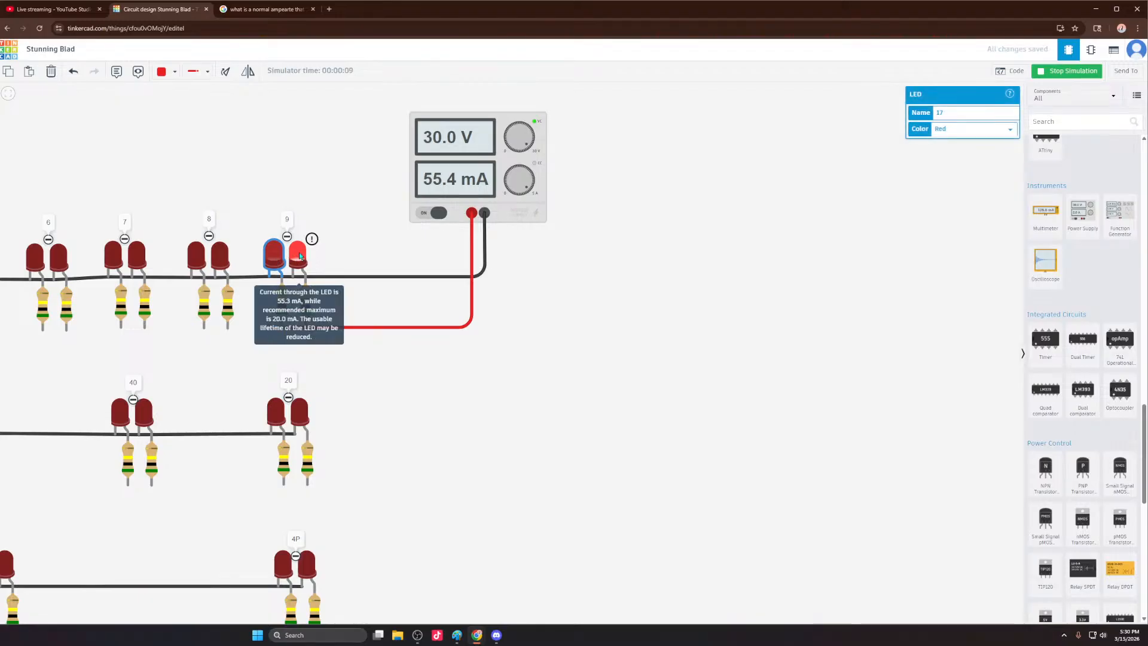
Step: Change the resistance unit of pair 9's first resistor to Ω, making it 500 Ω
left_click(282, 307)
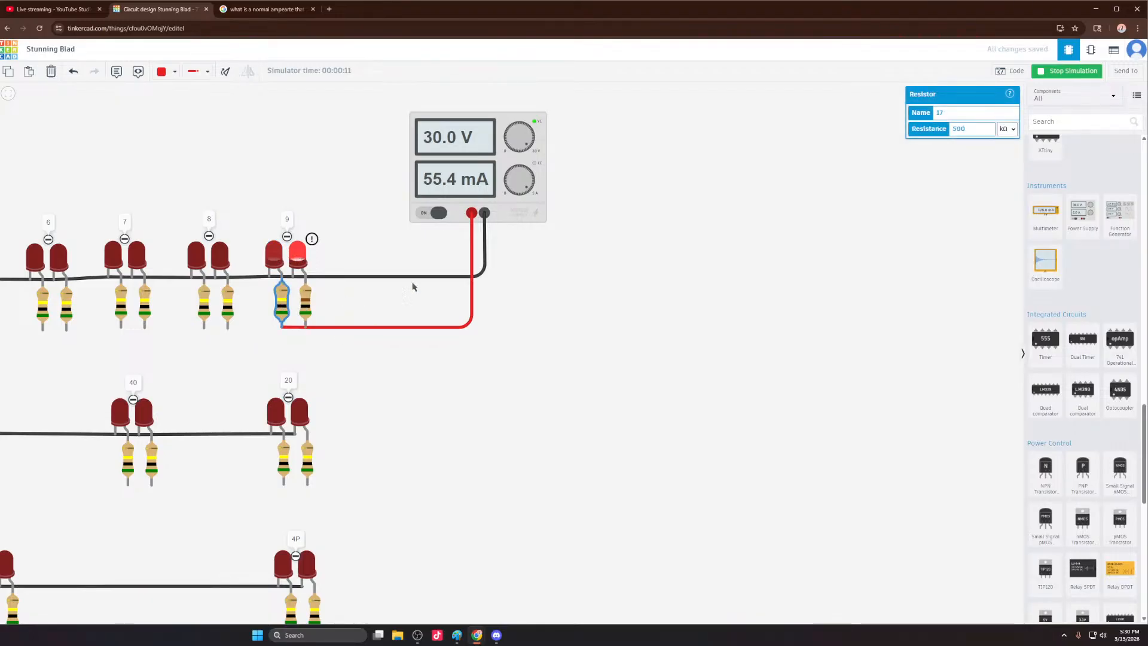
double_click(957, 130)
left_click(1007, 129)
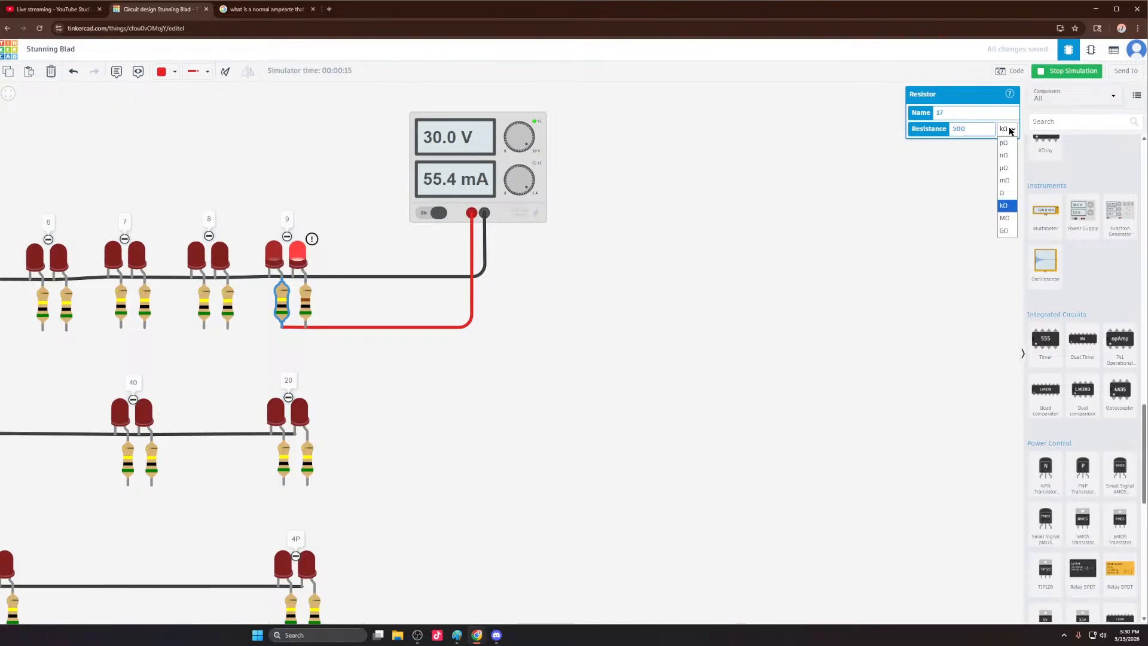
left_click(1011, 195)
left_click(567, 296)
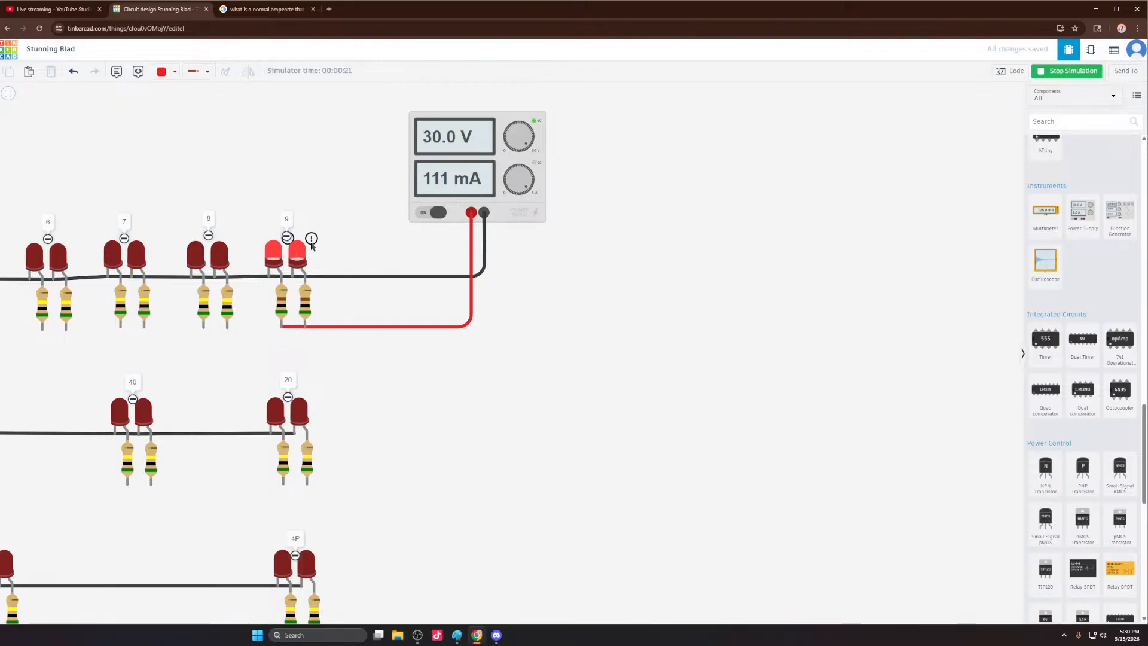
Step: Check the second LED's current warning and the resistance values of both resistors in pair 9
mouse_move(298, 267)
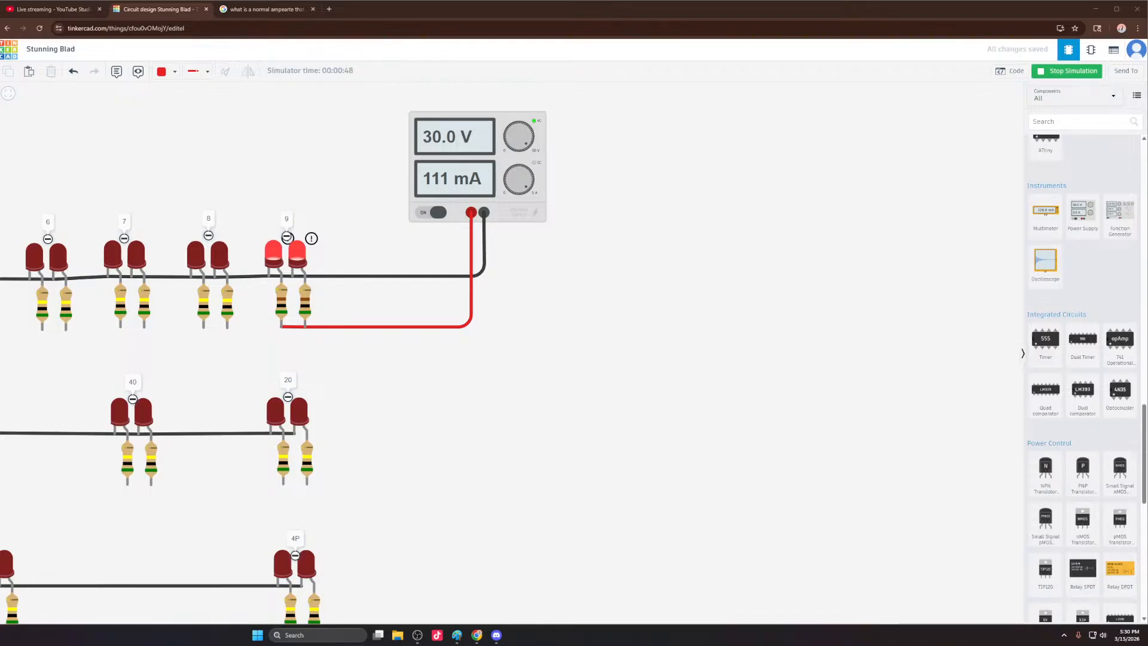
left_click(306, 299)
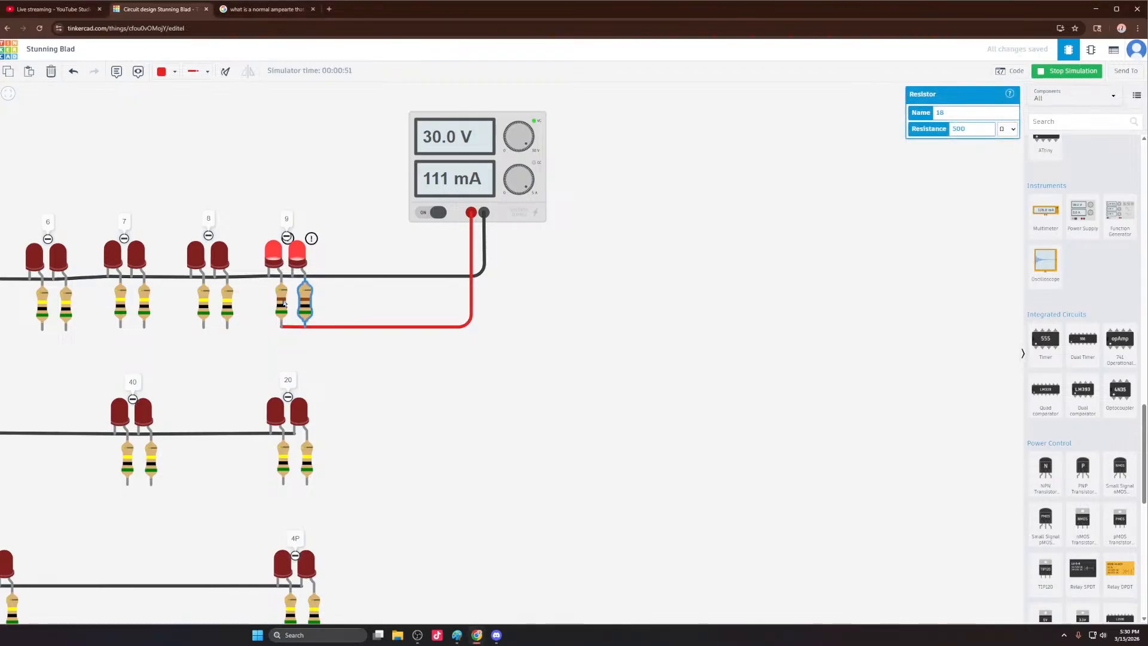
left_click(282, 302)
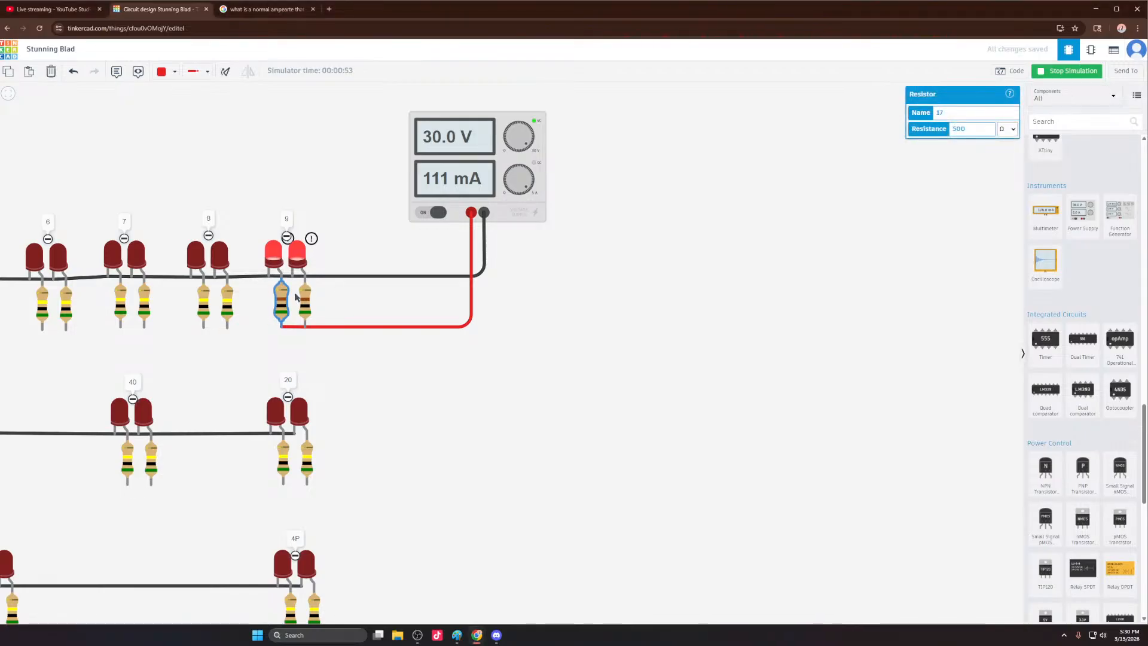
Step: Stop the simulation, set the power supply's voltage to 12 V and run the simulation again
left_click_drag(536, 143, 559, 135)
left_click(460, 151)
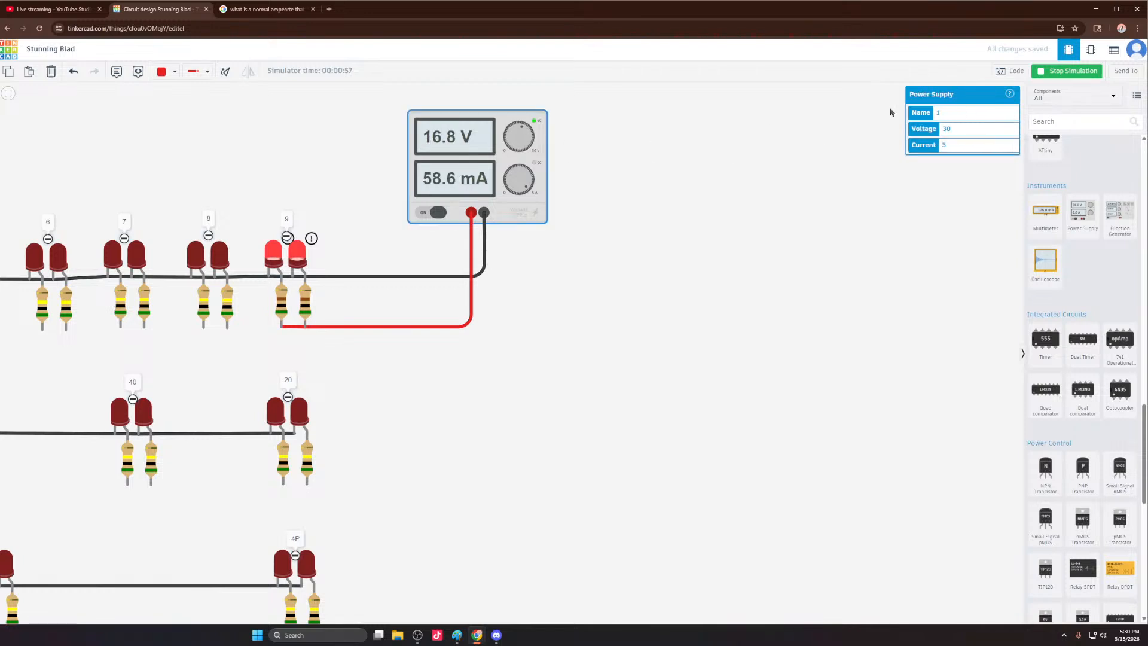
left_click(1076, 71)
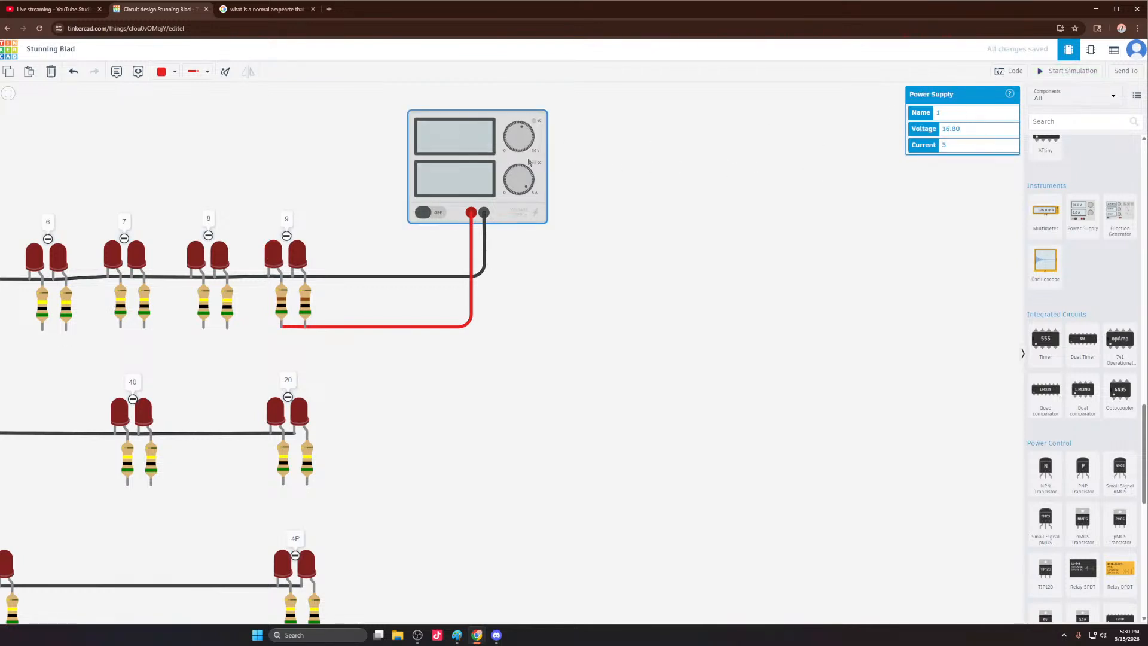
left_click(936, 134)
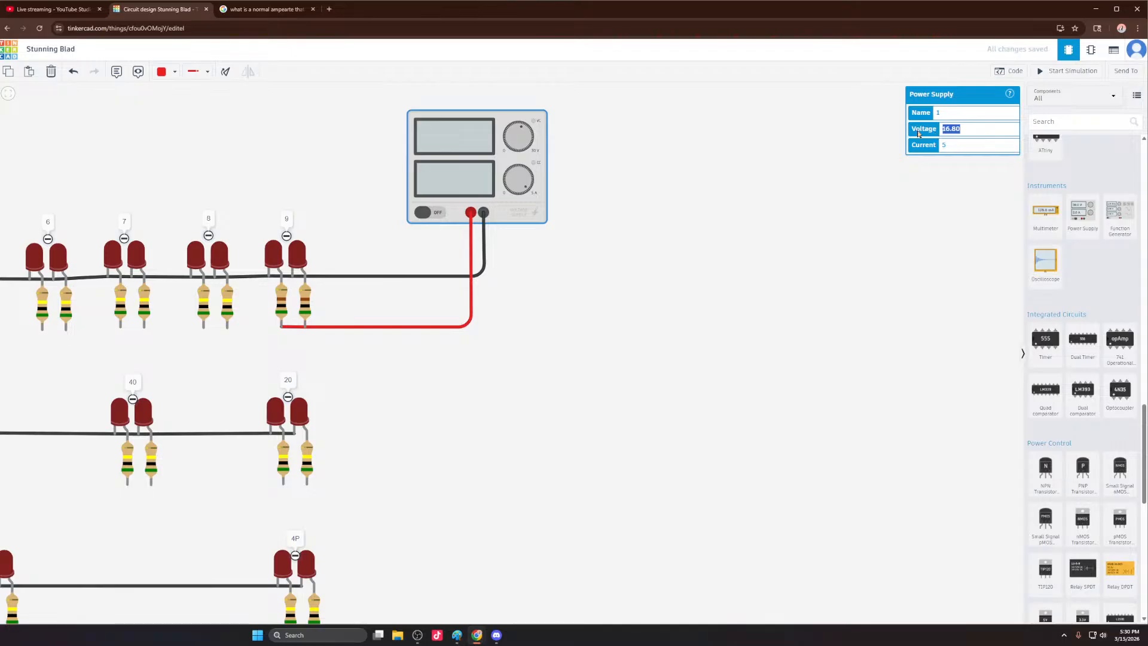
type("12")
left_click(1065, 72)
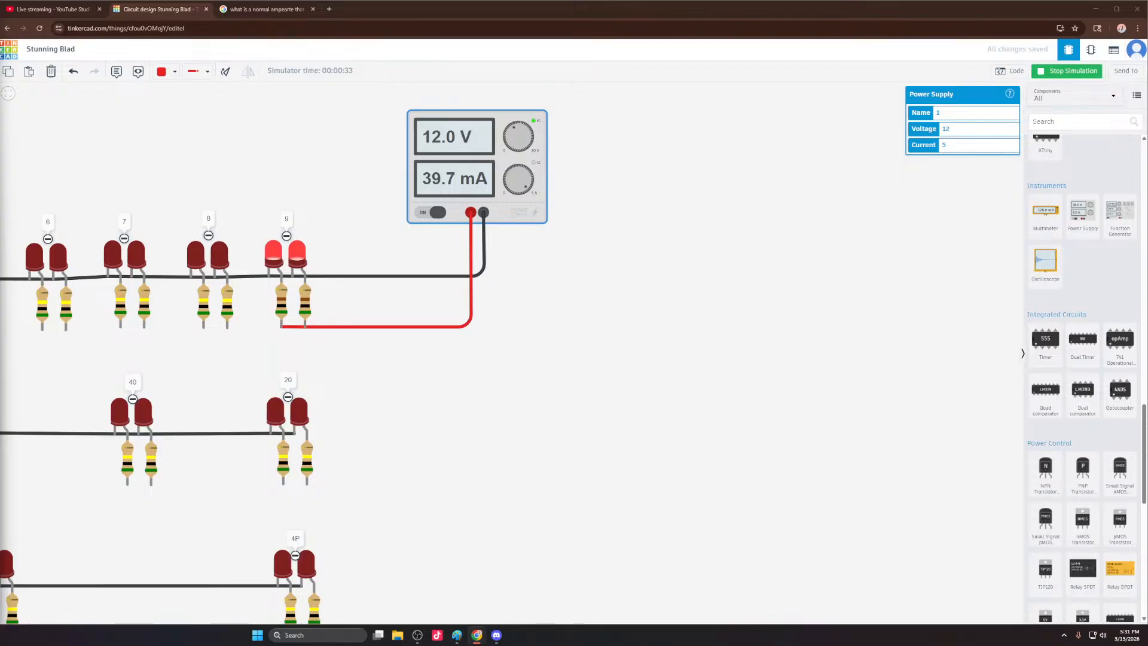
Step: Check the resistance values of both resistors in pair 8 and stop the simulation
left_click_drag(591, 443, 592, 449)
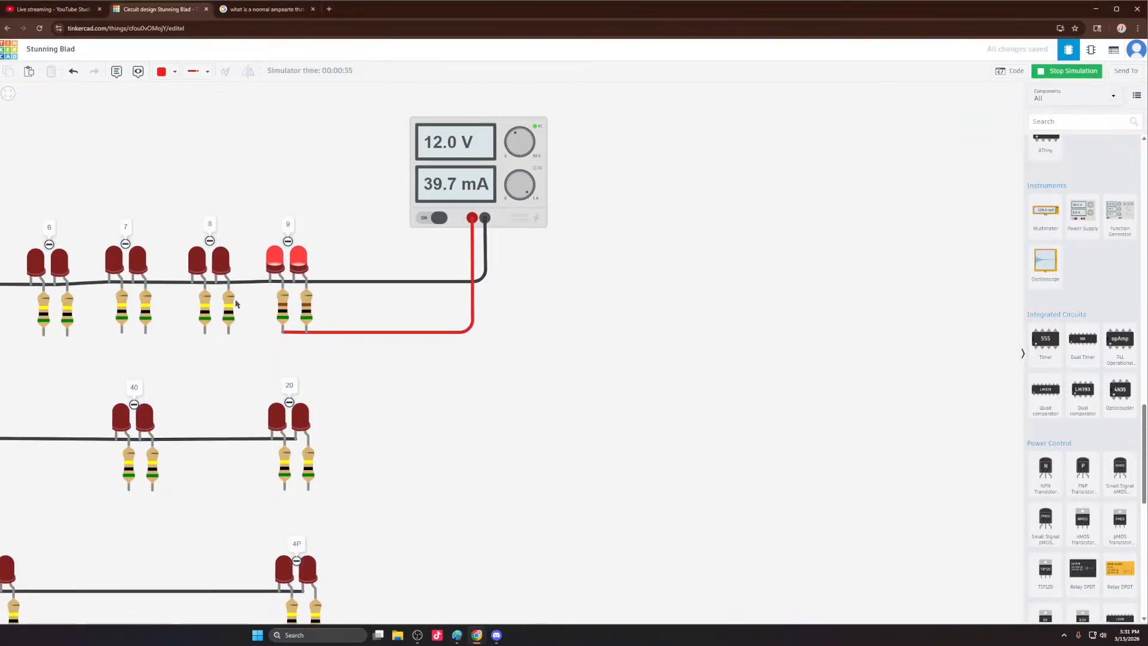
left_click(204, 308)
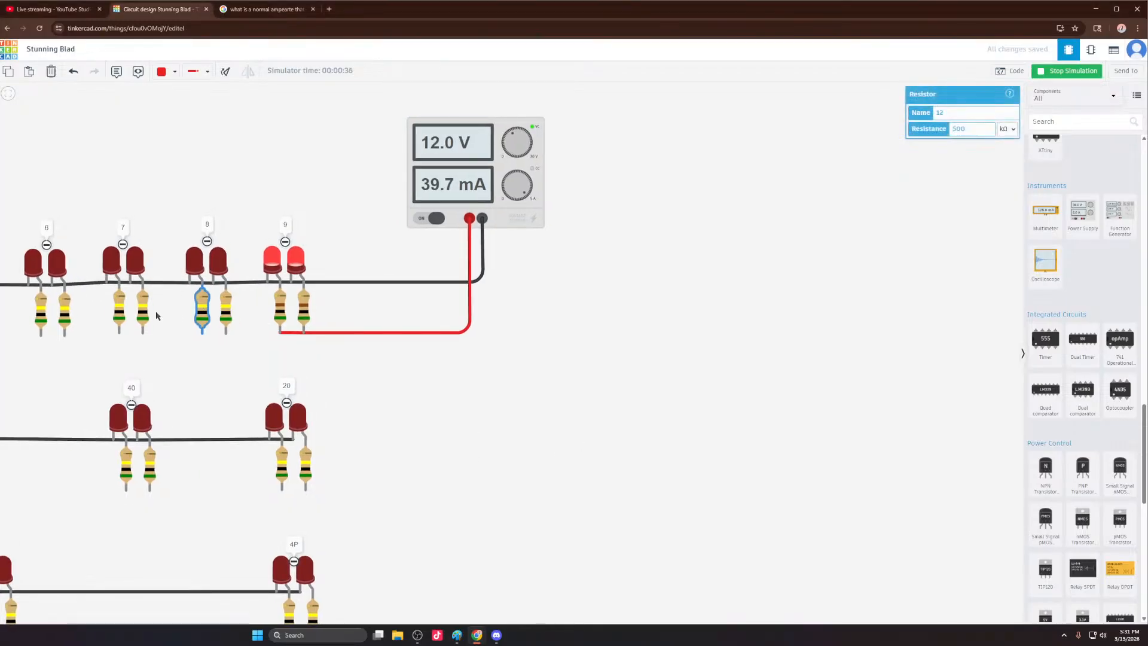
left_click(228, 313)
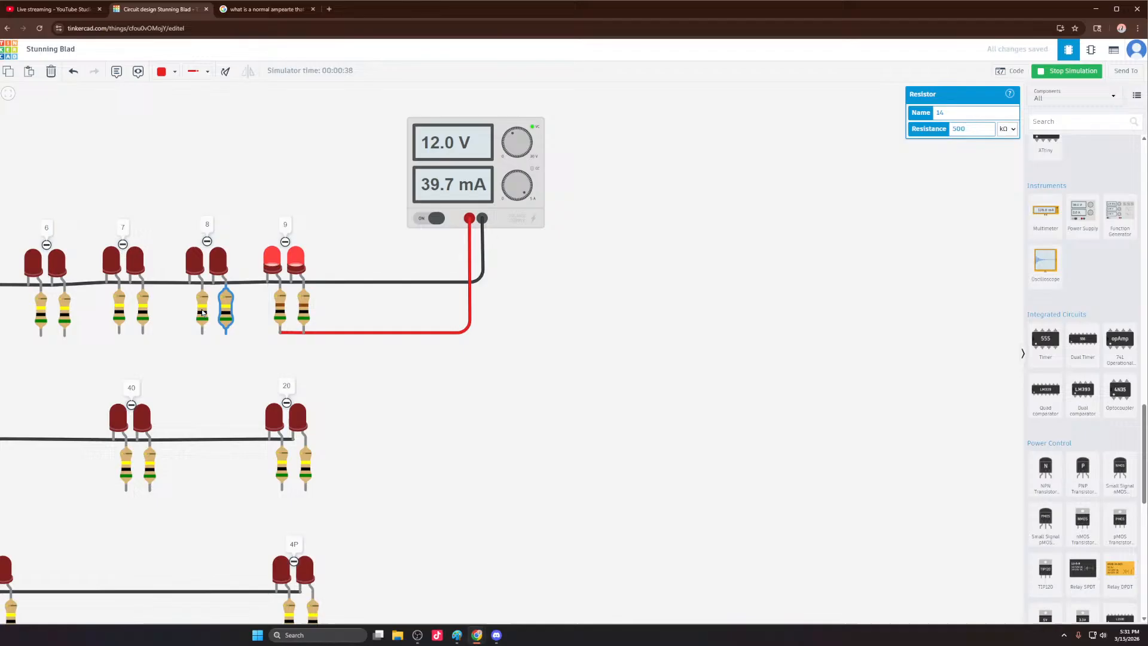
left_click(1040, 71)
Step: Select all resistors of pairs 1 to 8 together and try to change their resistance unit to Ω at once
left_click(200, 308, "shift")
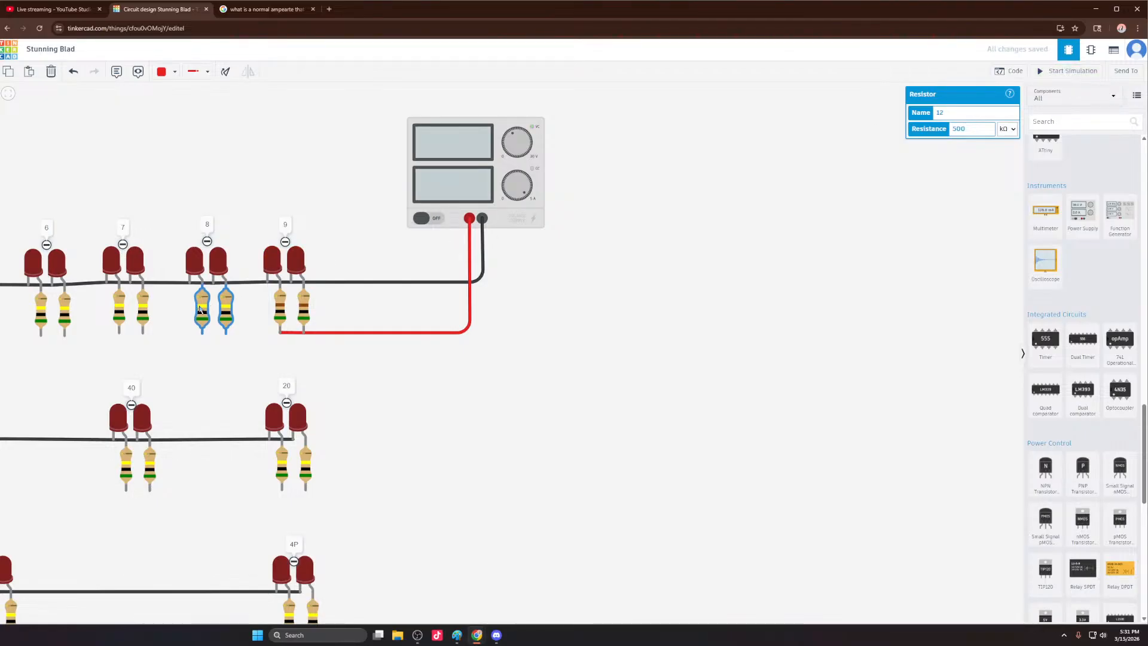
scroll(651, 260, "down", 3)
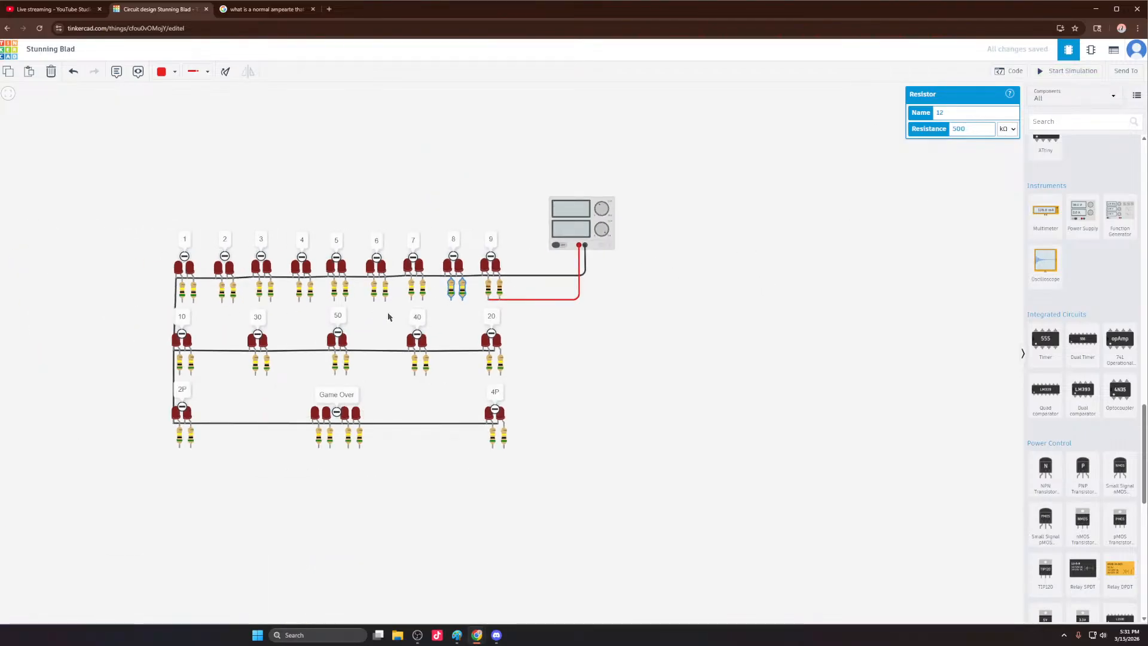
left_click_drag(436, 308, 180, 293)
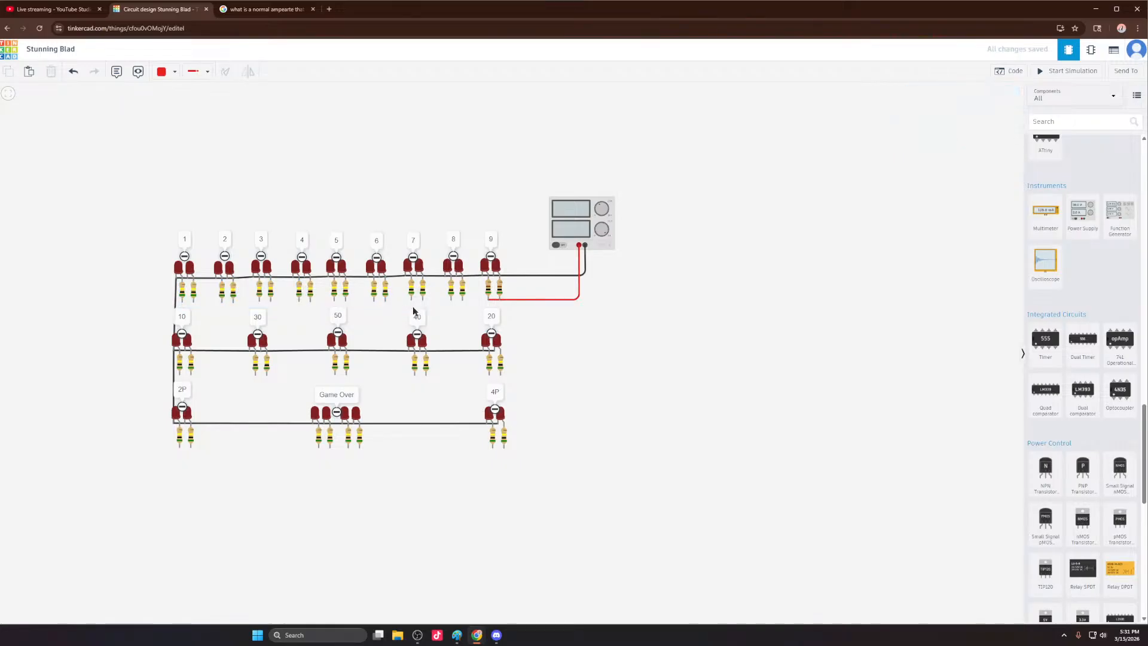
left_click_drag(474, 304, 436, 306)
left_click_drag(434, 304, 143, 291)
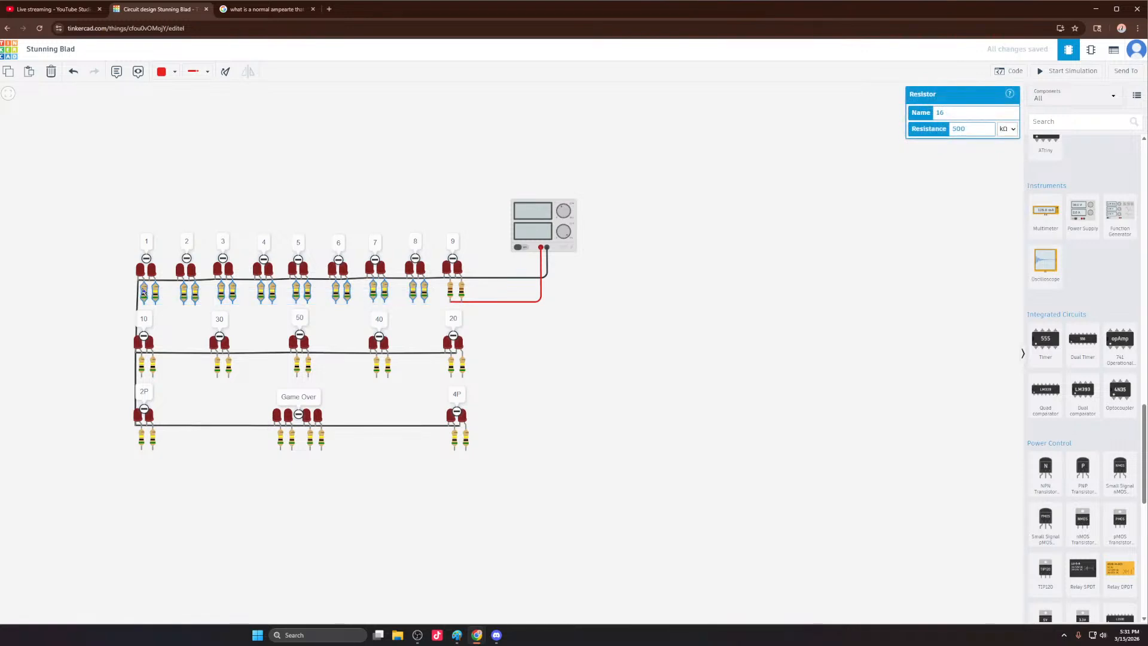
left_click(1008, 129)
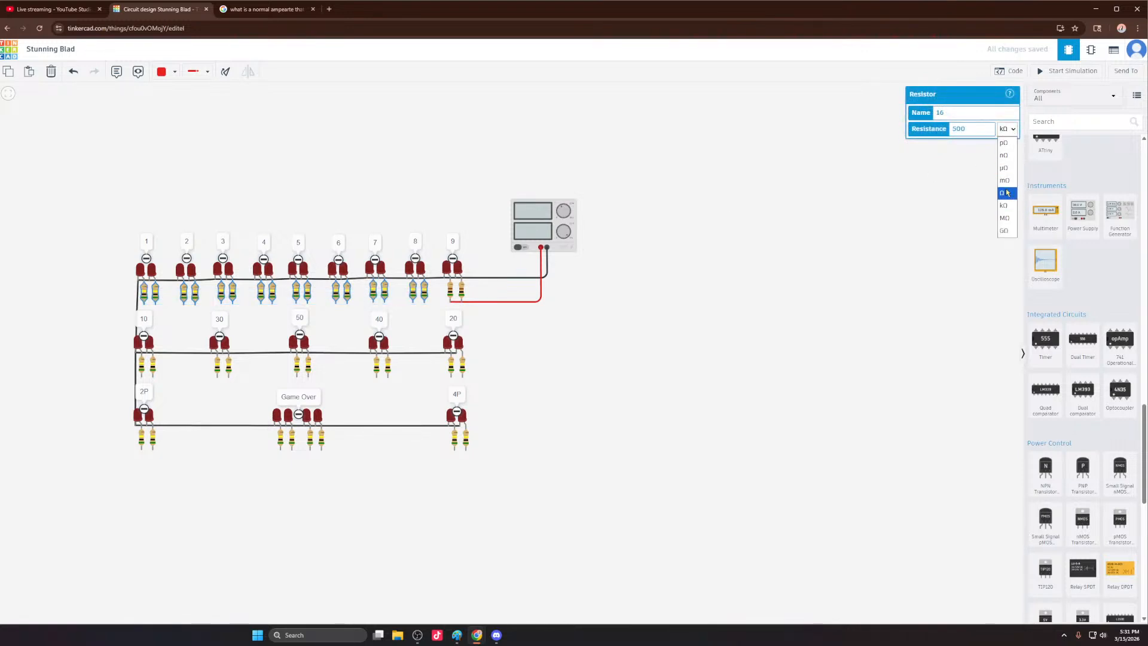
left_click(1007, 186)
left_click(510, 374)
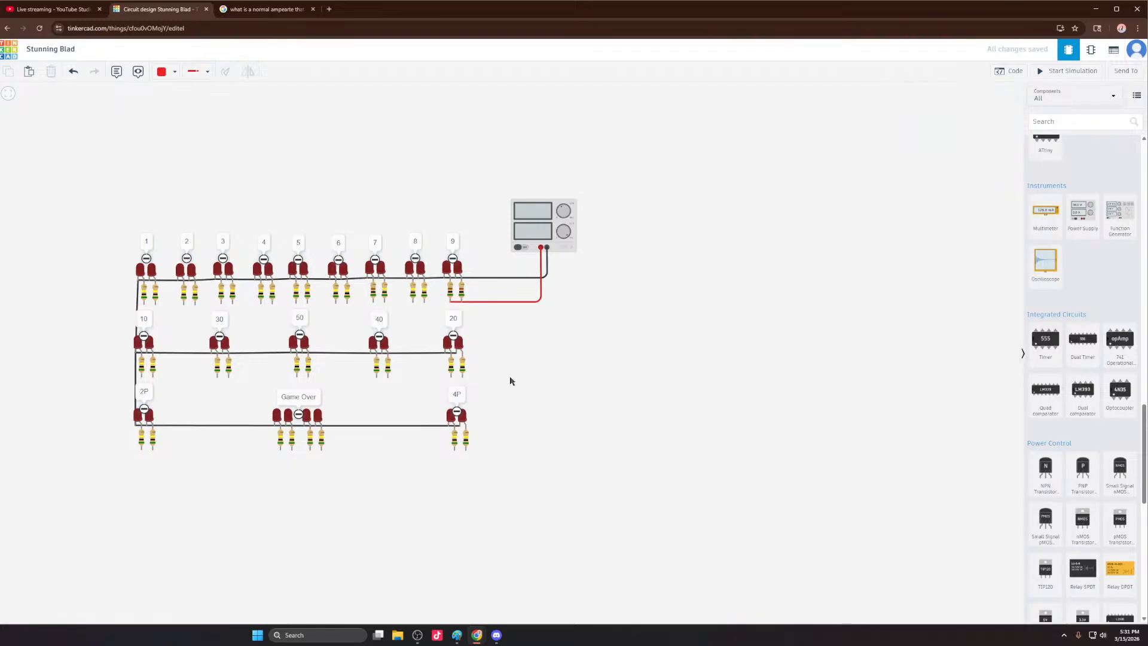
Step: Change the resistance unit of both resistors in pair 8 to Ω, making each 500 Ω
left_click(424, 292)
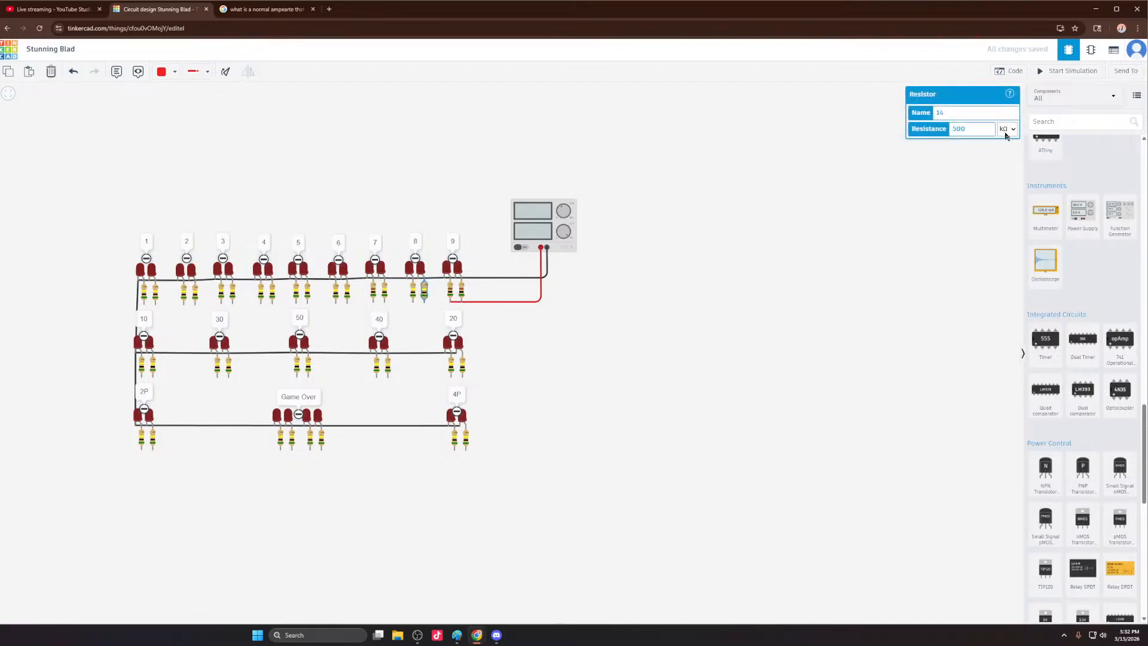
left_click(1006, 129)
left_click(412, 291)
left_click(1007, 129)
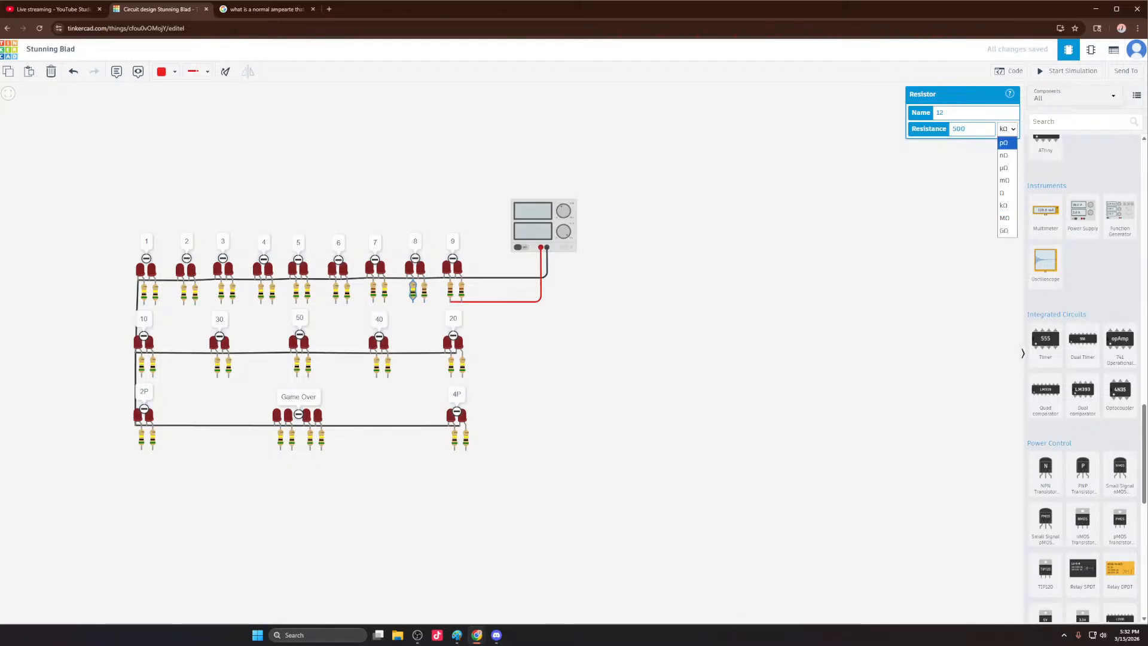
left_click(1010, 180)
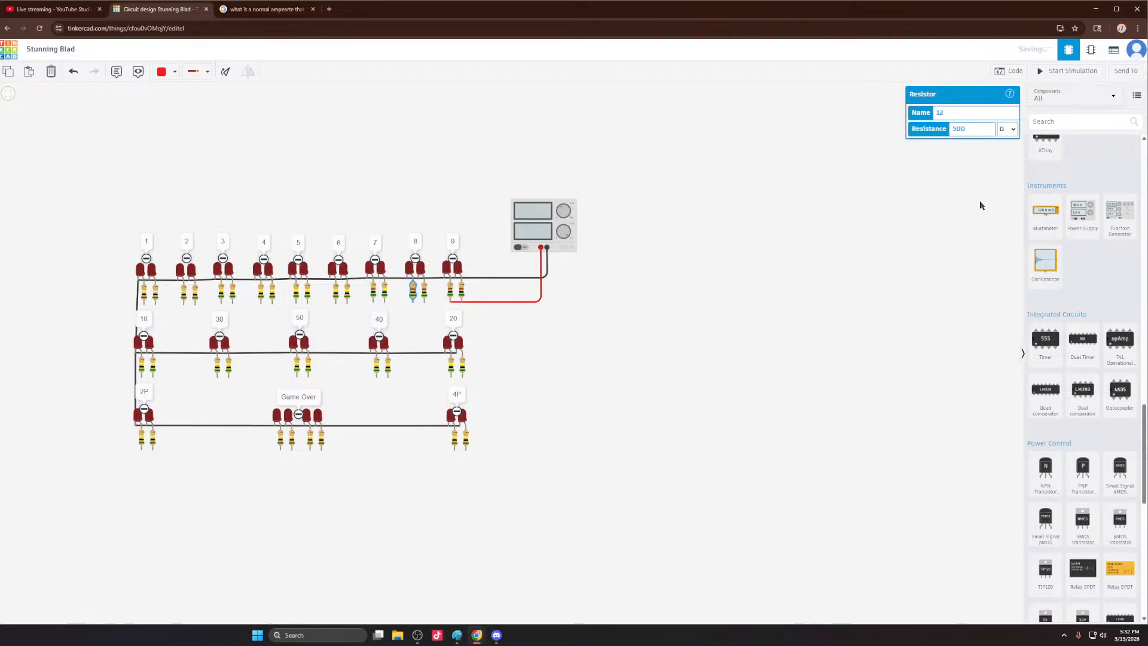
Step: Change the resistance unit of pair 7's second resistor to Ω, making it 500 Ω
left_click(384, 291)
left_click(990, 140)
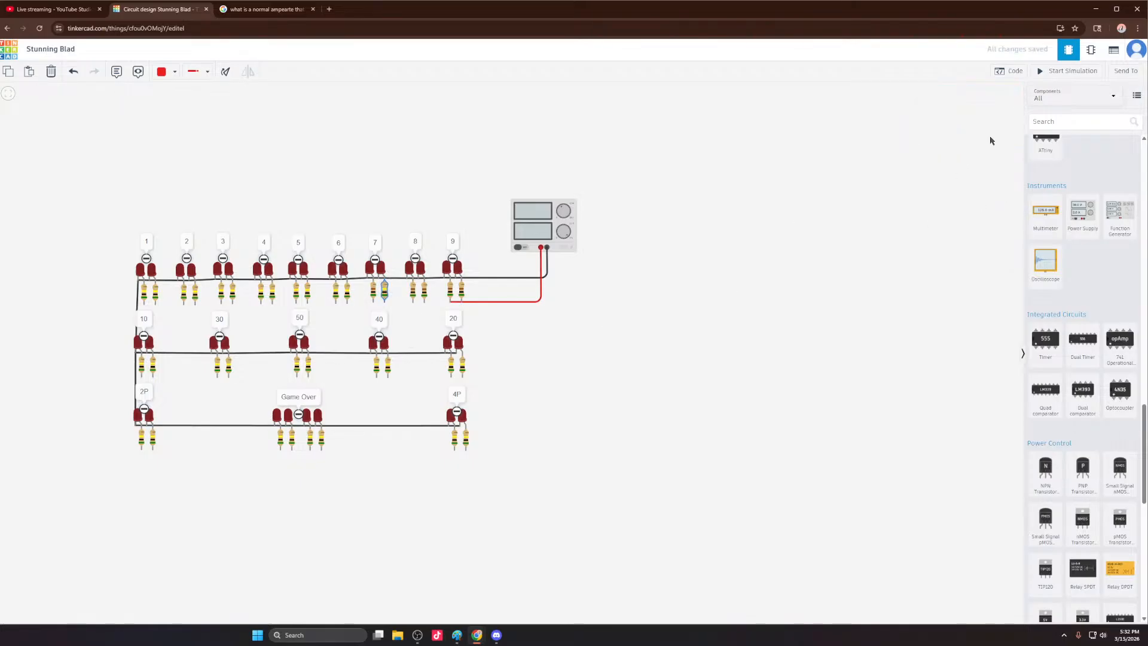
left_click(411, 313)
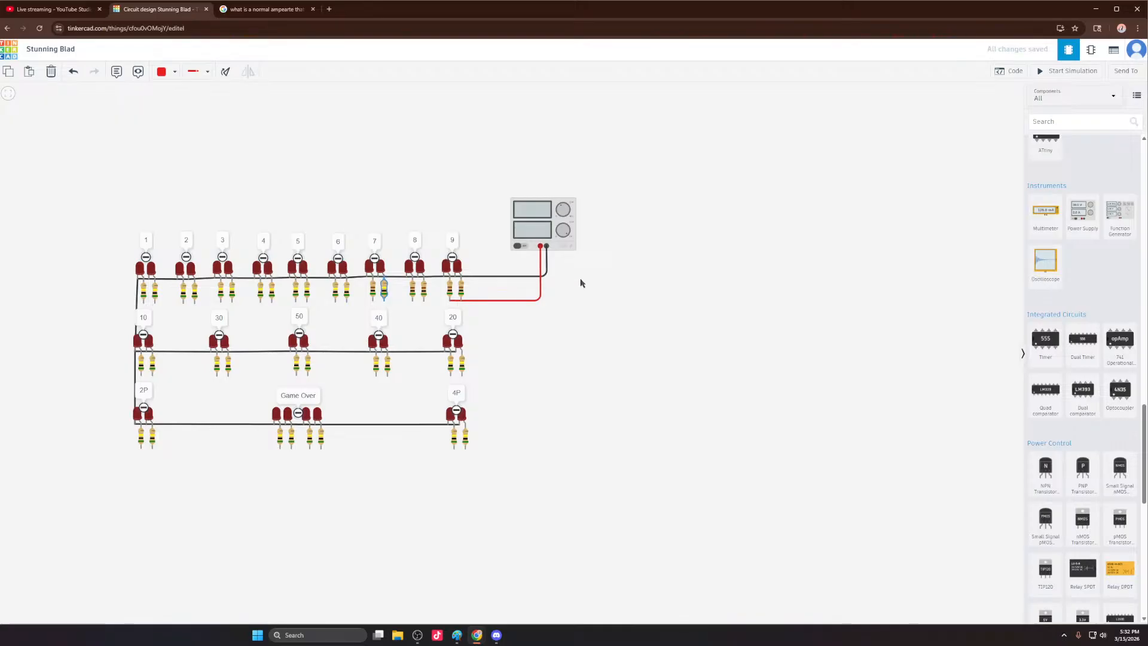
scroll(431, 296, "up", 3)
left_click(353, 285)
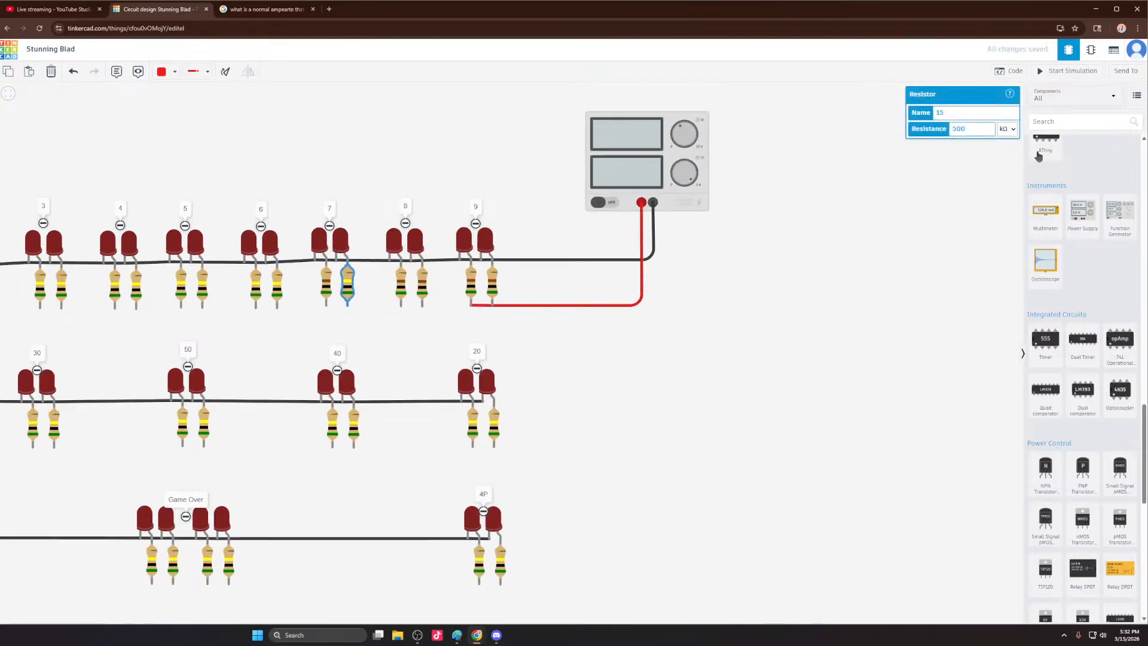
left_click(1008, 128)
left_click(1007, 194)
Step: Change the resistance unit of both resistors in pair 6 to Ω, making each 500 Ω
left_click(277, 286)
left_click(1013, 131)
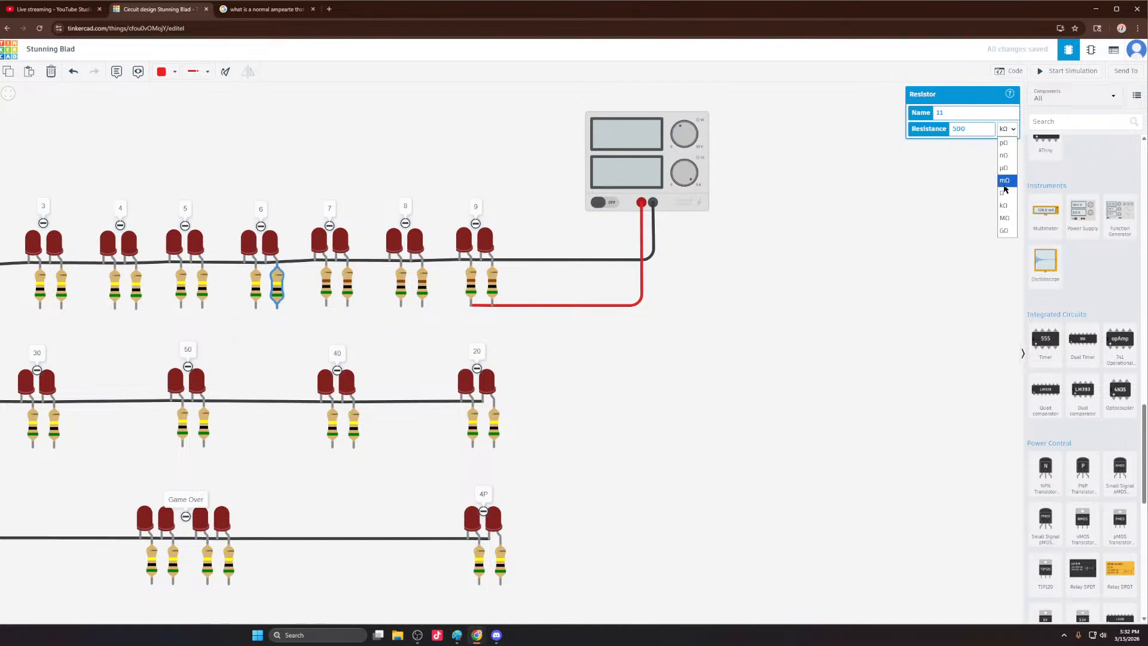
left_click(1004, 192)
left_click(256, 286)
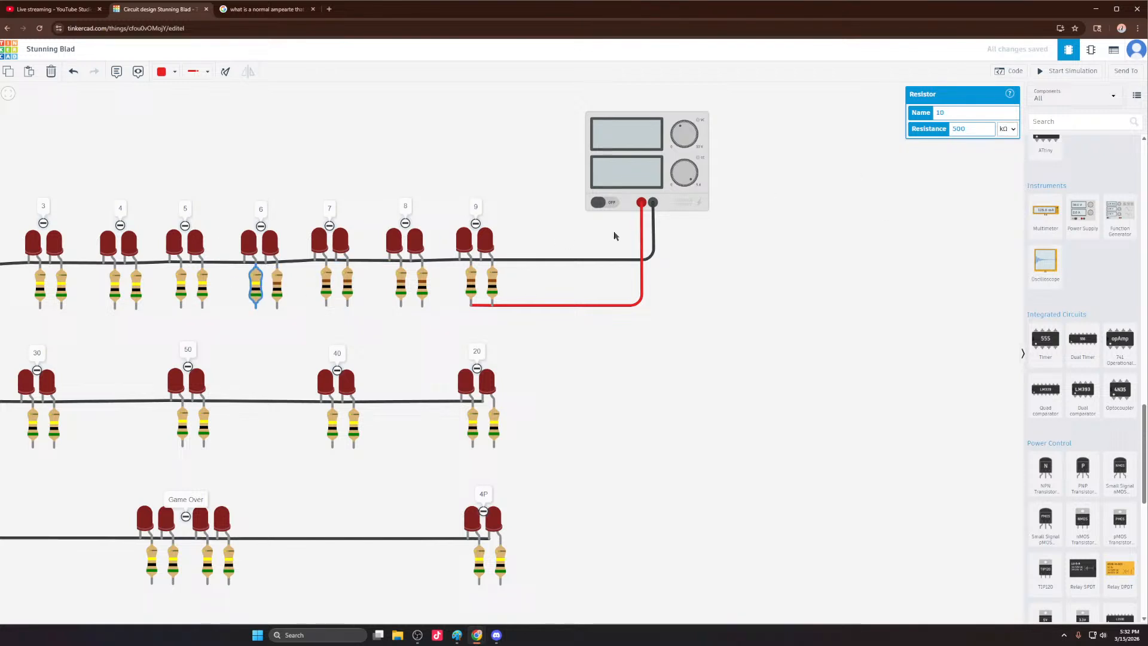
left_click(1010, 129)
left_click(1007, 192)
Step: Change the resistance unit of both resistors in pair 5 to Ω, making each 500 Ω
left_click(203, 293)
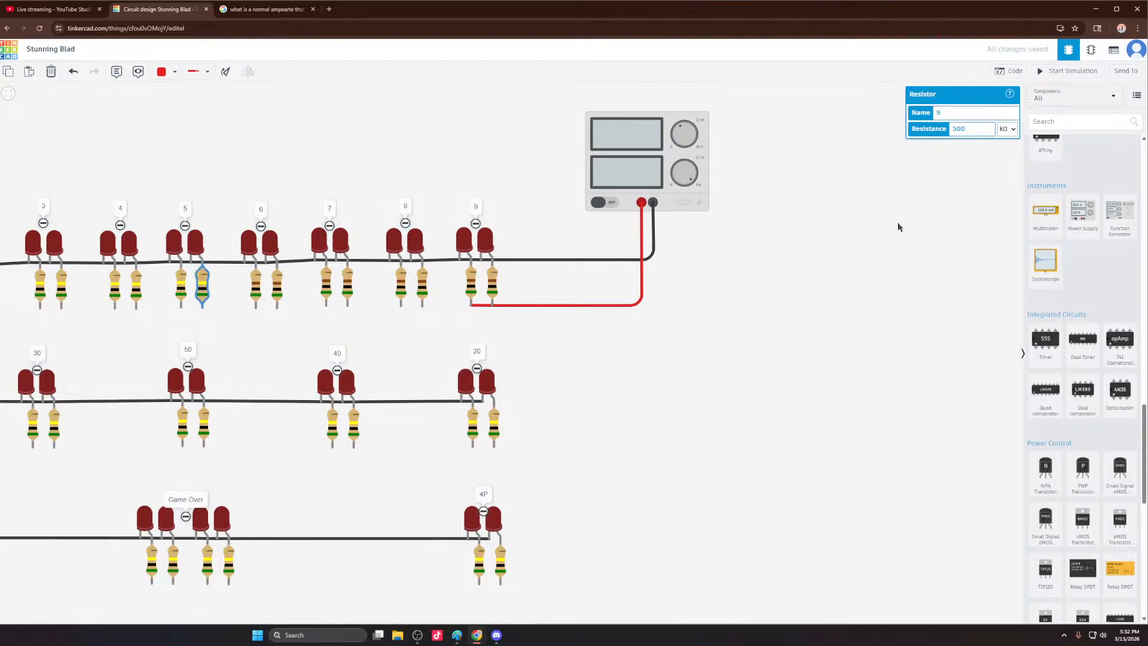
left_click(1008, 129)
left_click(1007, 192)
scroll(600, 476, "down", 5)
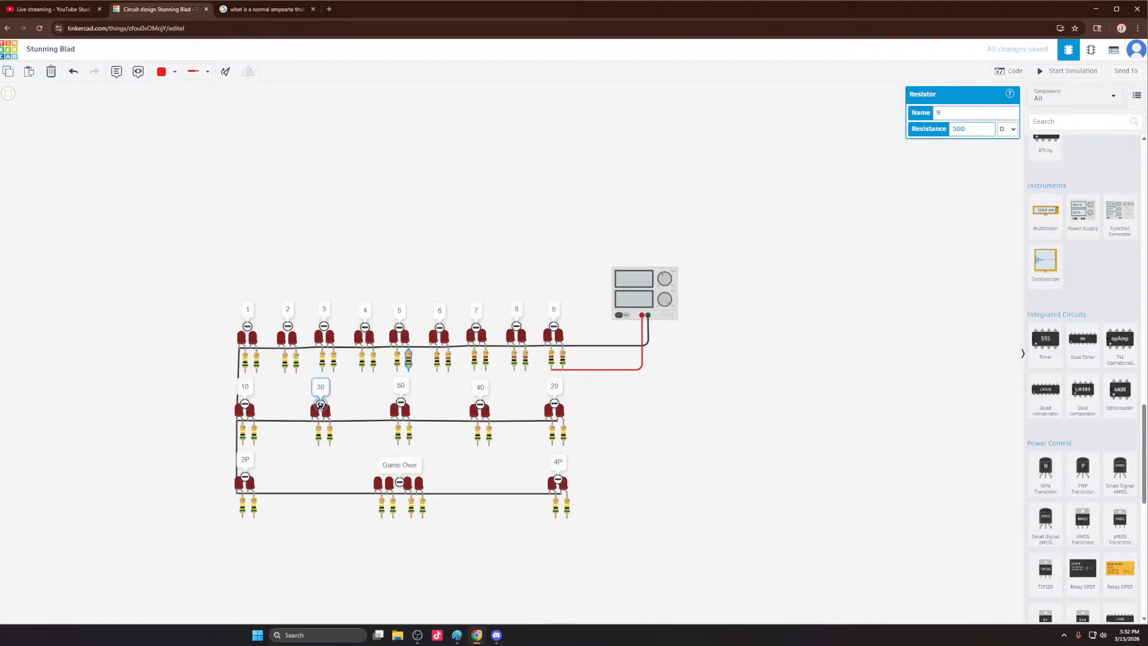
scroll(320, 405, "up", 3)
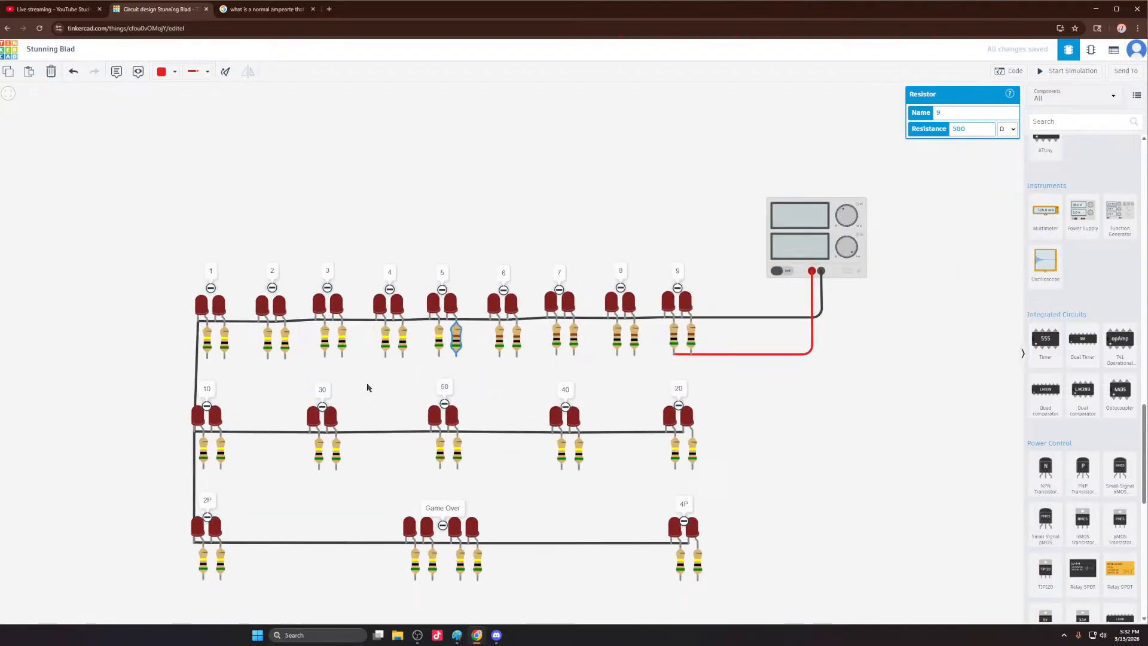
left_click(438, 338)
left_click(1008, 129)
left_click(1015, 197)
Step: Change the resistance unit of both resistors in pair 4 to Ω, making each 500 Ω
left_click(403, 338)
left_click(1009, 130)
left_click(1011, 200)
left_click(386, 340)
left_click(1007, 128)
left_click(1008, 193)
Step: Change the resistance unit of both resistors in pair 3 to Ω, making each 500 Ω
scroll(575, 336, "down", 1)
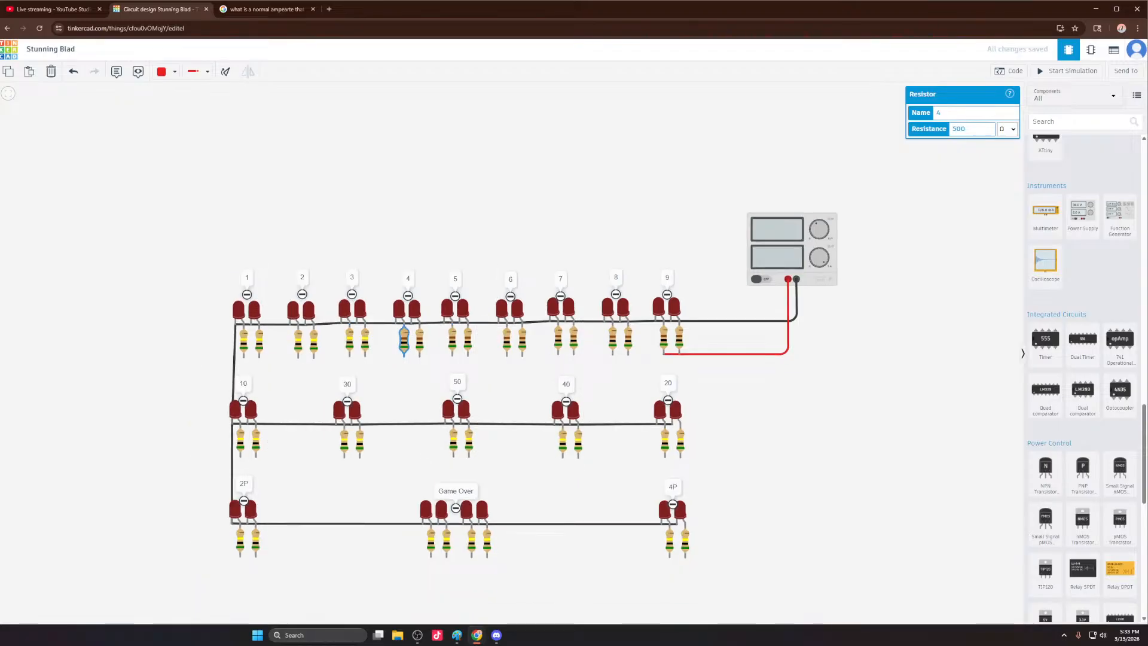
scroll(575, 338, "up", 1)
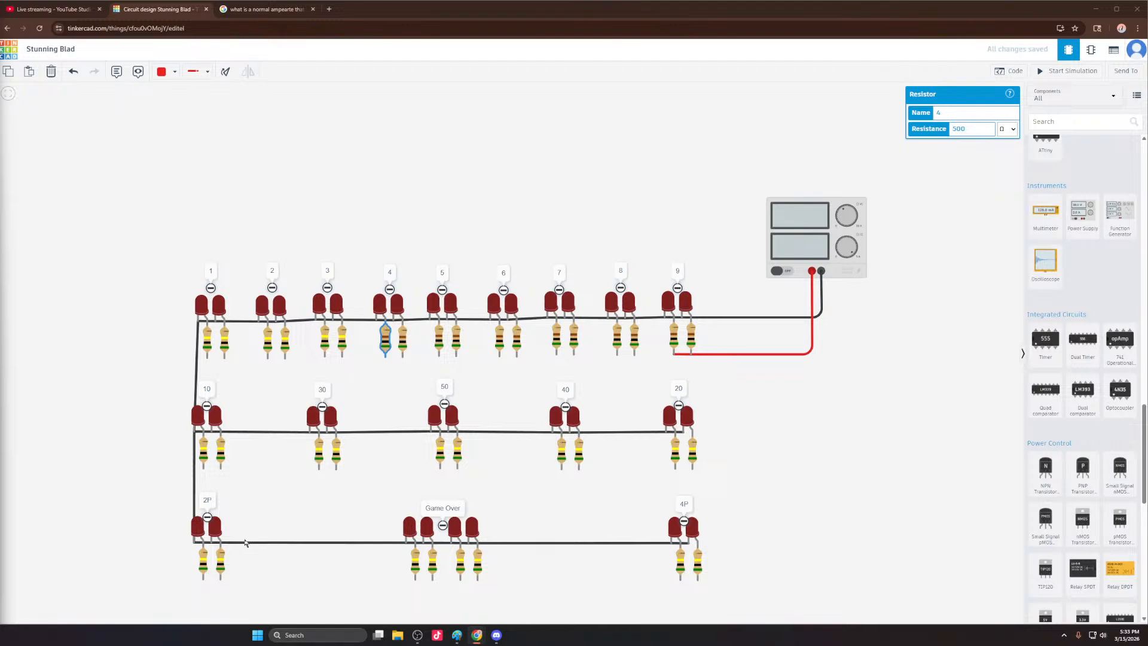
scroll(658, 352, "up", 3)
scroll(335, 356, "down", 3)
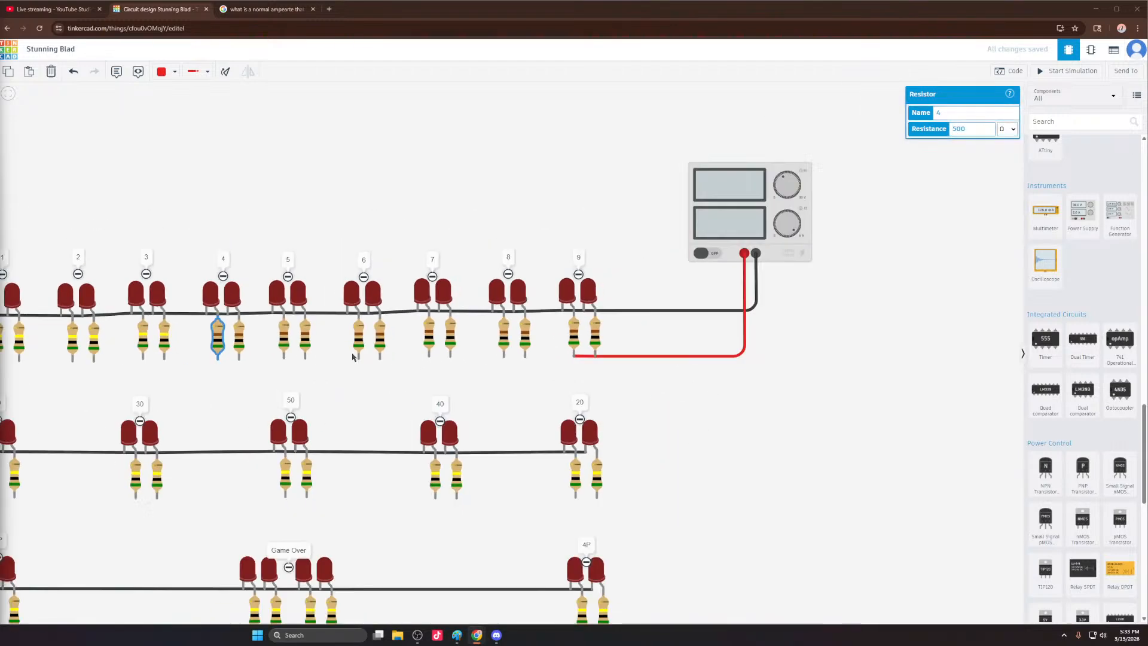
left_click(205, 343)
left_click(201, 340)
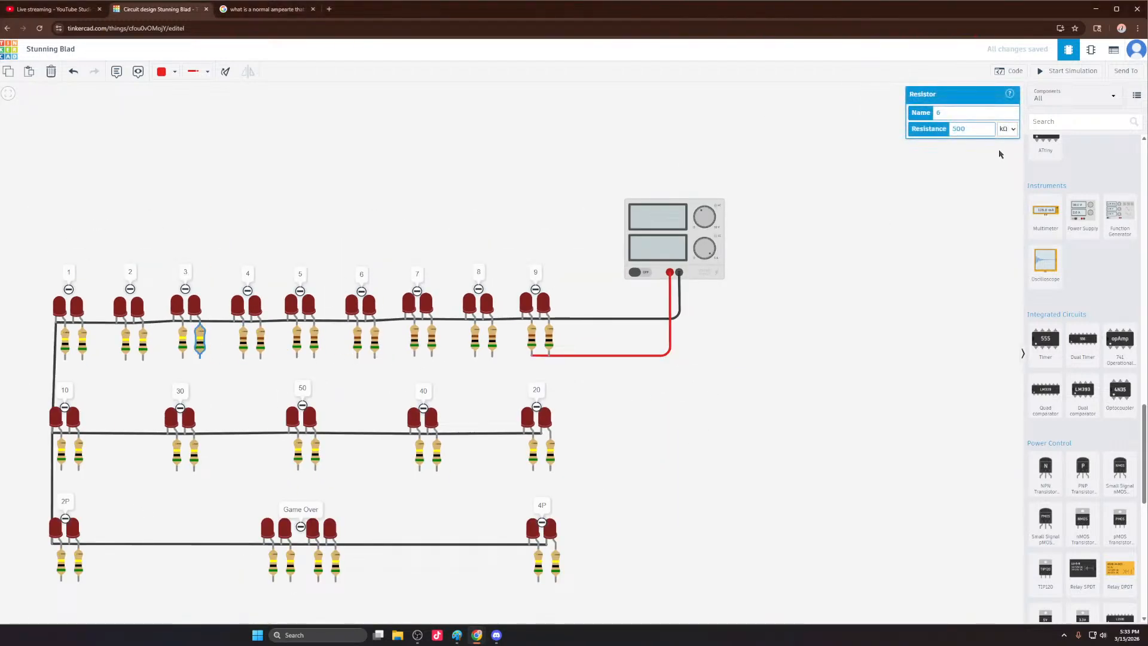
left_click(1007, 128)
left_click(1006, 192)
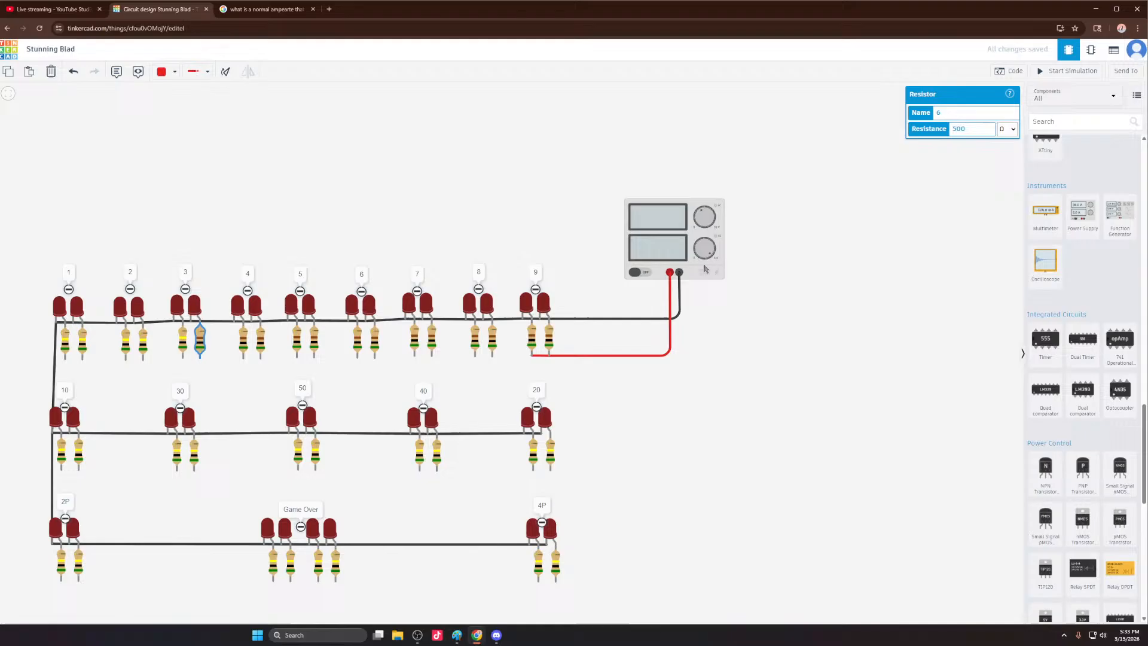
left_click(183, 338)
left_click(1007, 129)
Step: Change the resistance unit of pair 2's second resistor to Ω, making it 500 Ω
left_click(143, 341)
left_click(1007, 129)
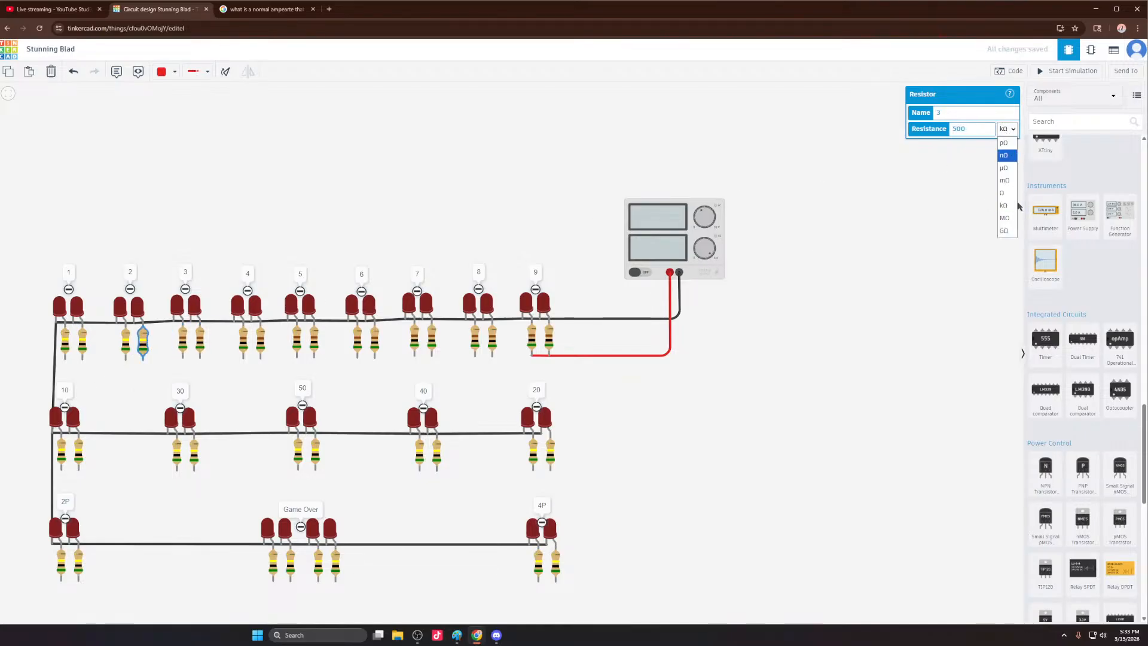
left_click(1007, 193)
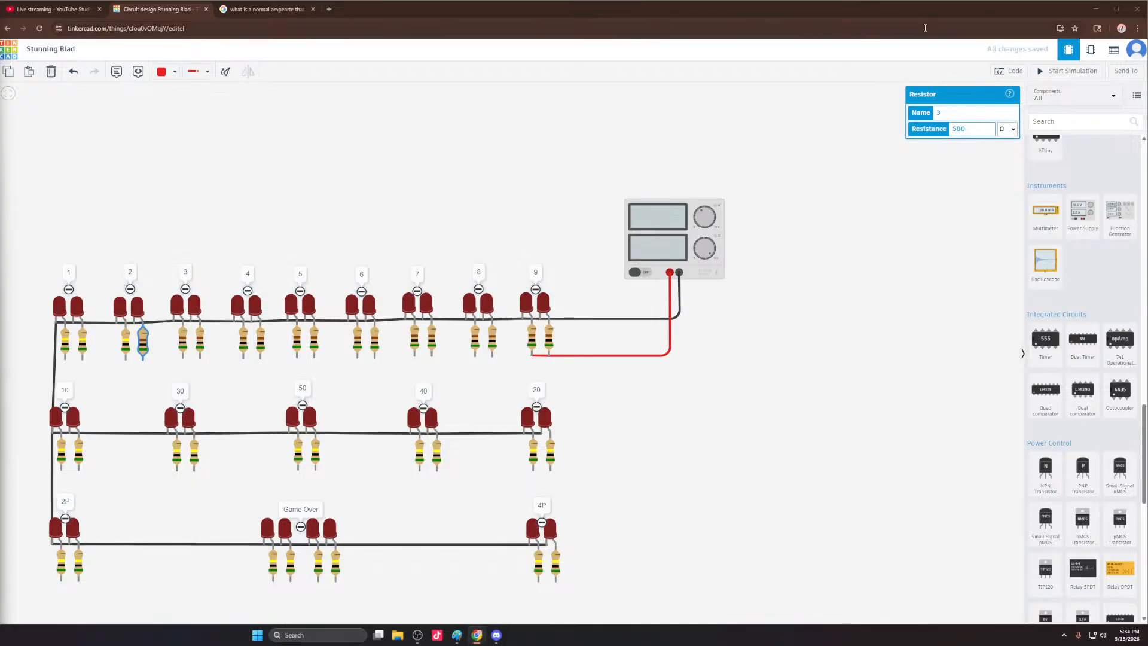
Step: Change the resistance unit of pair 1's second resistor to Ω, making it 500 Ω
left_click(127, 339)
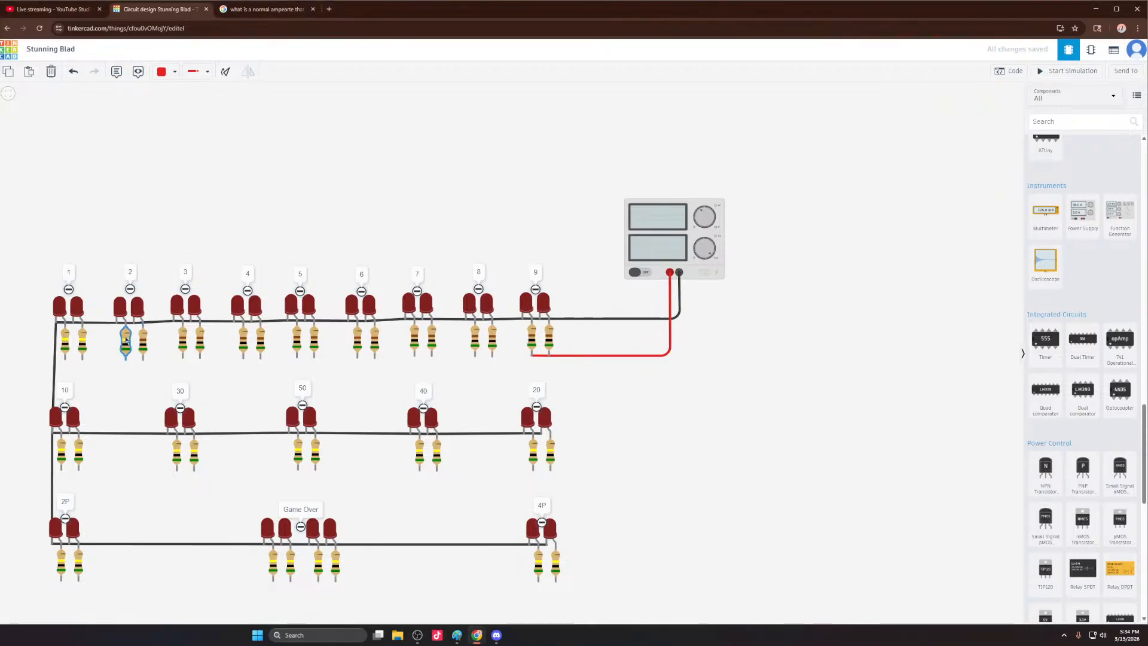
left_click(82, 340)
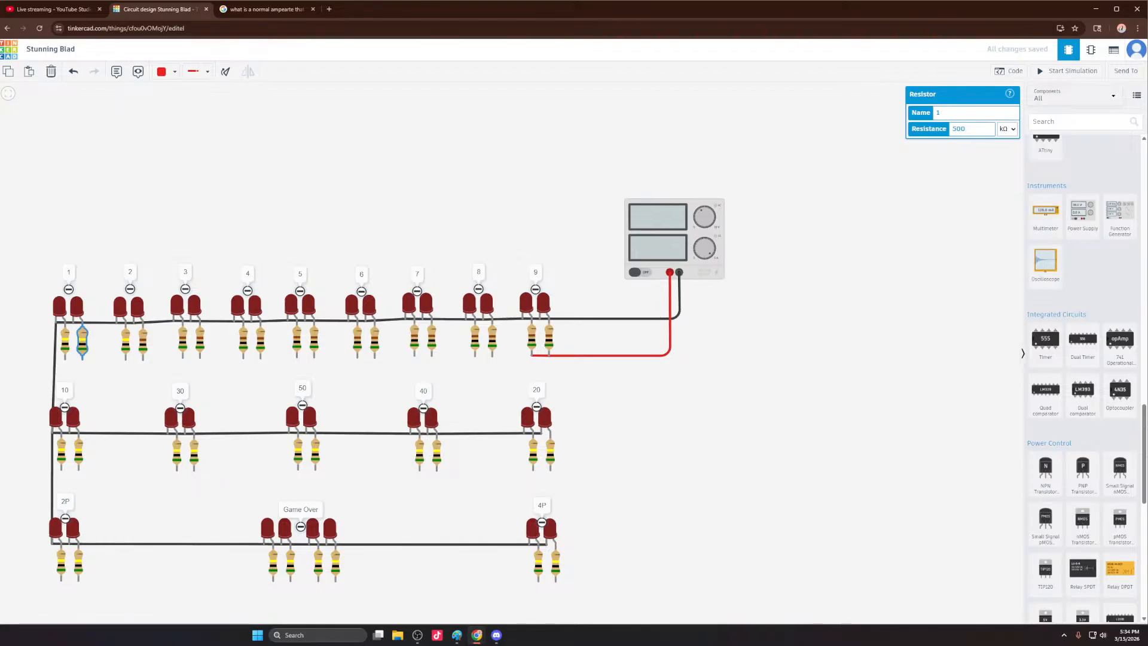
left_click(1008, 130)
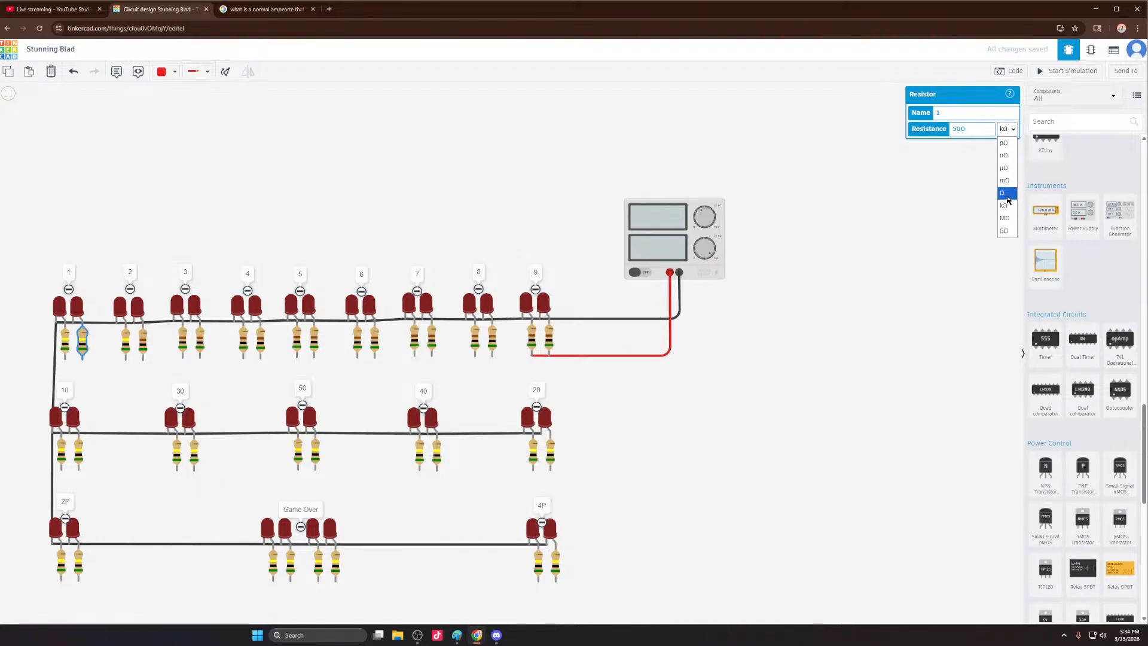
left_click(1007, 196)
Step: Change the resistance unit of pair 2's first resistor to Ω, making it 500 Ω
left_click(127, 344)
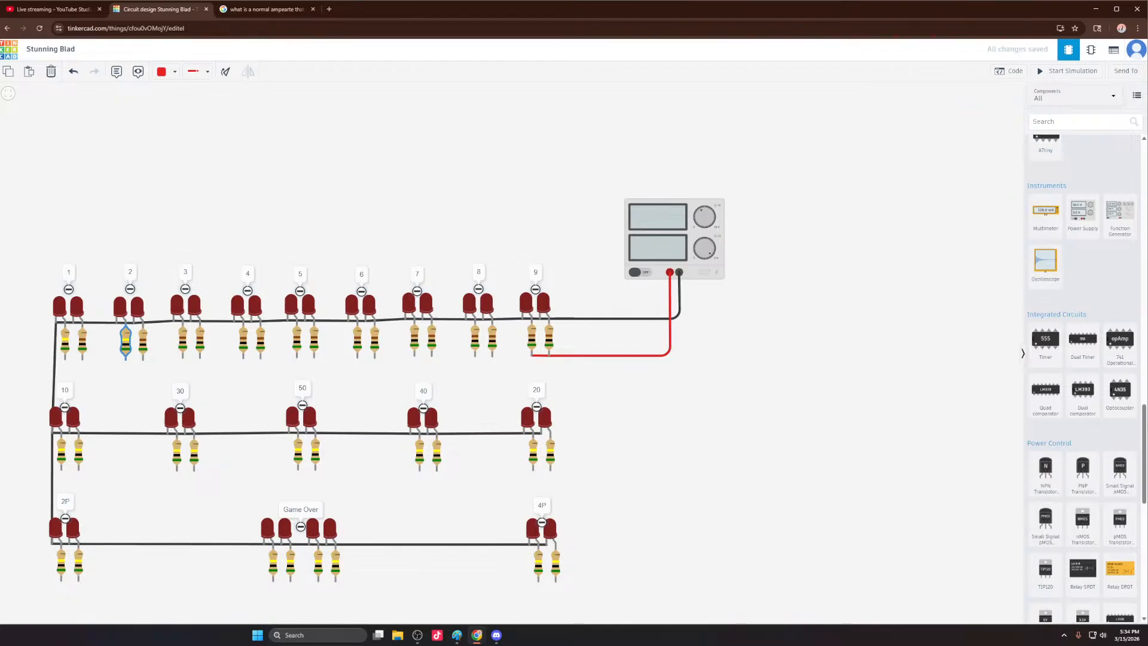
left_click(65, 342)
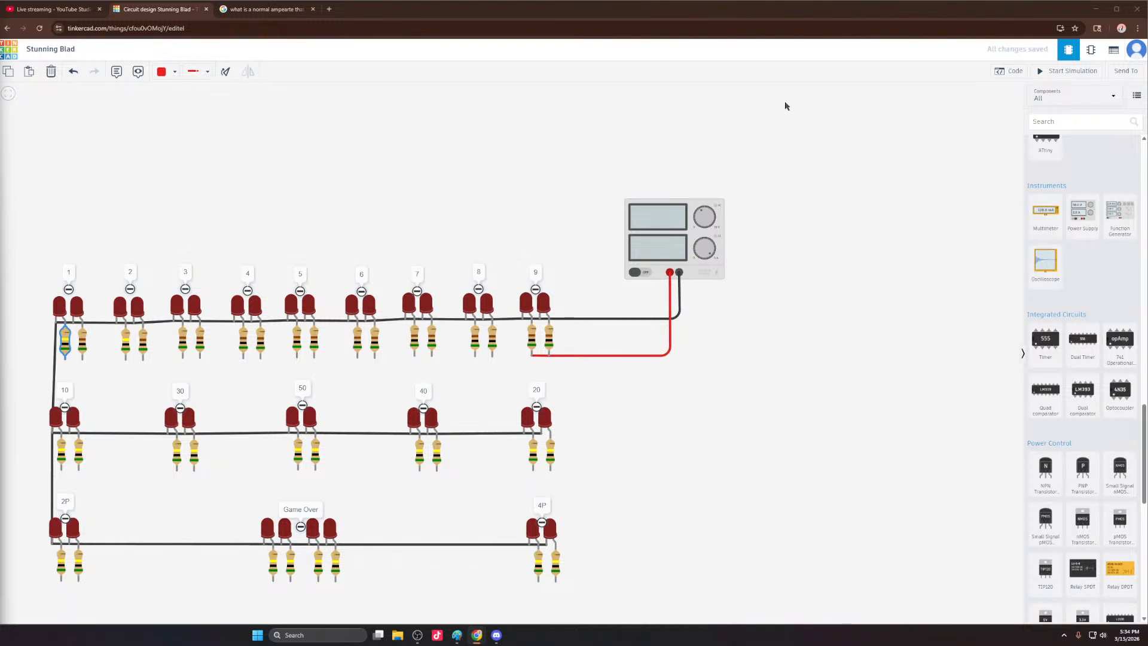
left_click(478, 188)
left_click(124, 342)
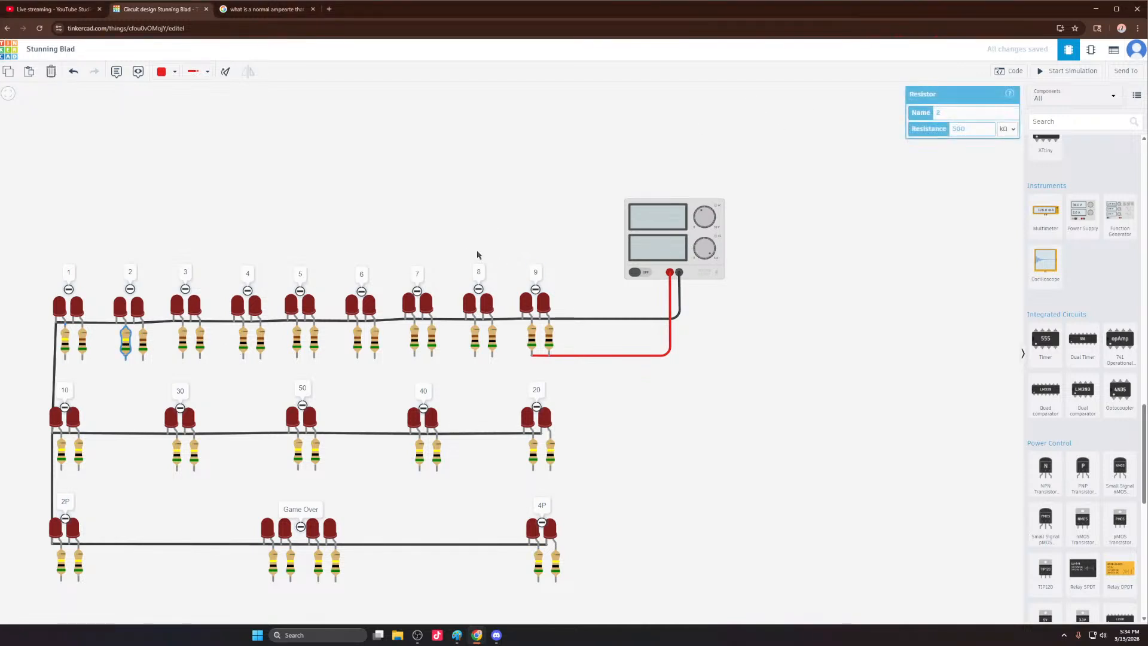
left_click(1010, 131)
left_click(1008, 192)
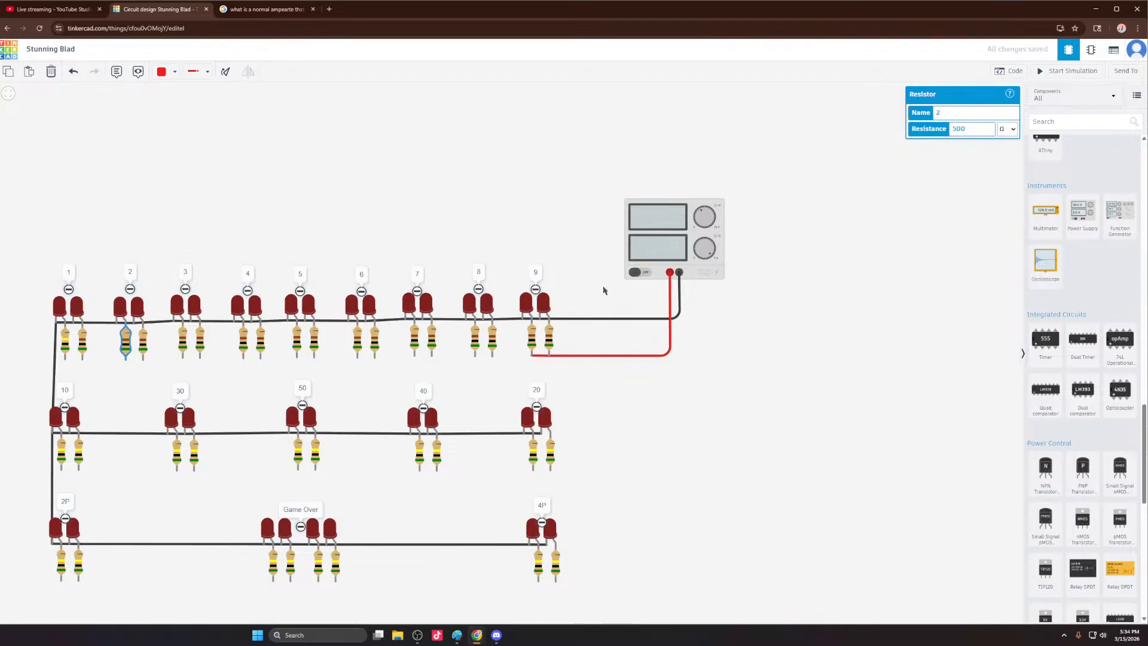
Step: Change the resistance unit of pair 1's first resistor to Ω, making it 500 Ω
left_click(66, 342)
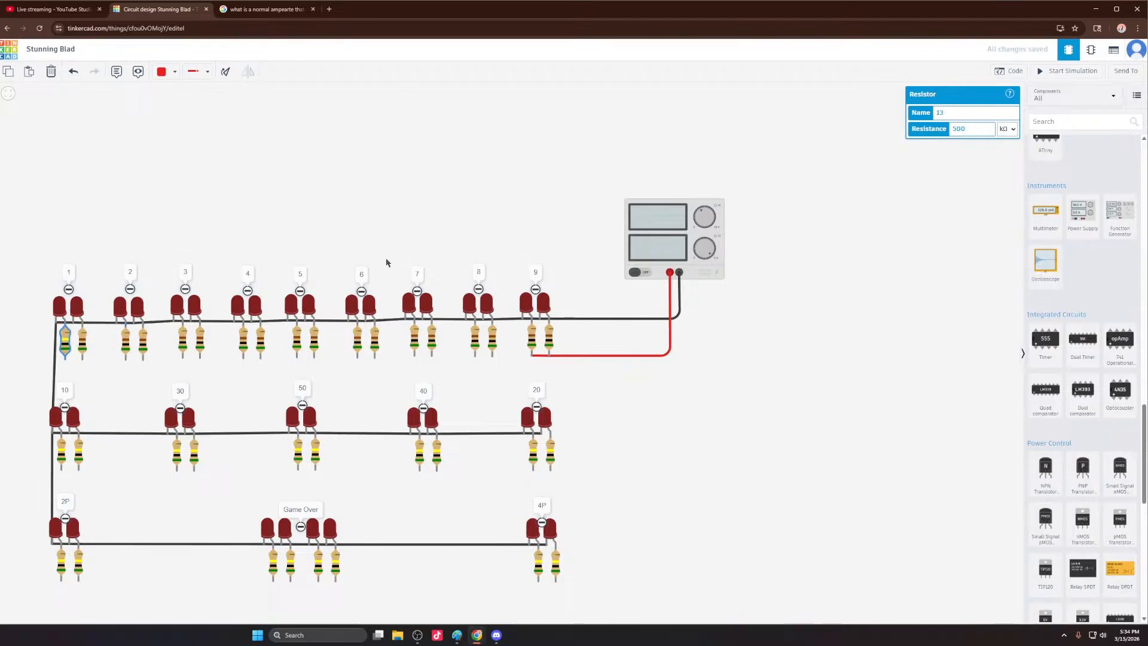
left_click(1009, 130)
left_click(1008, 193)
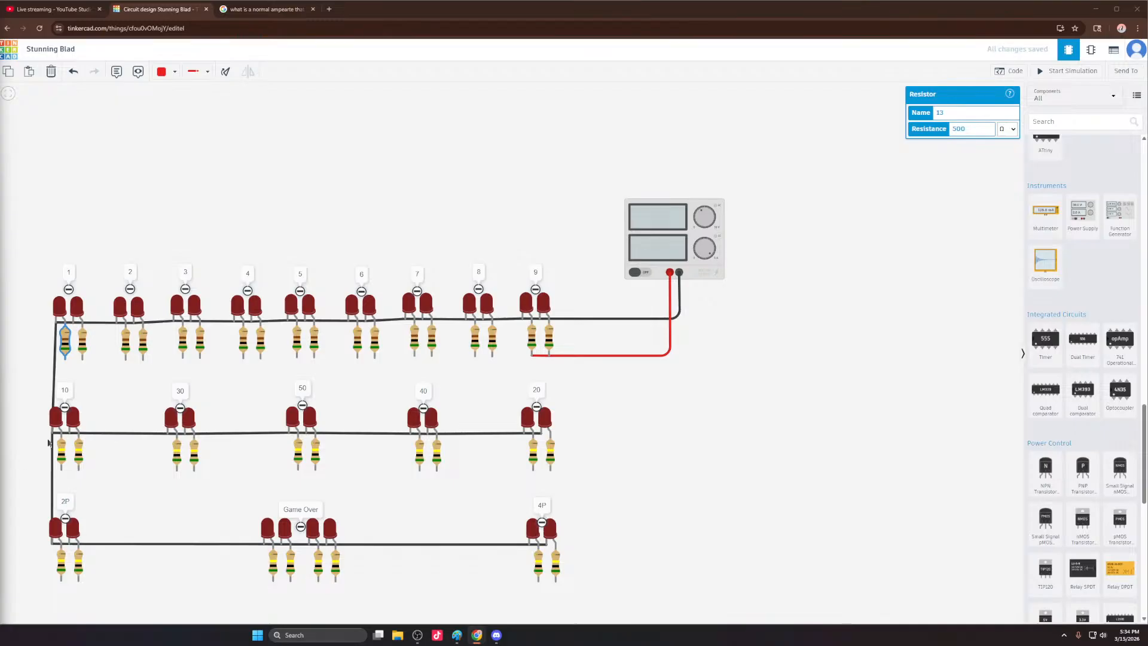
Step: Change the resistance unit of pair 10's second resistor to Ω, making it 500 Ω
left_click(79, 454)
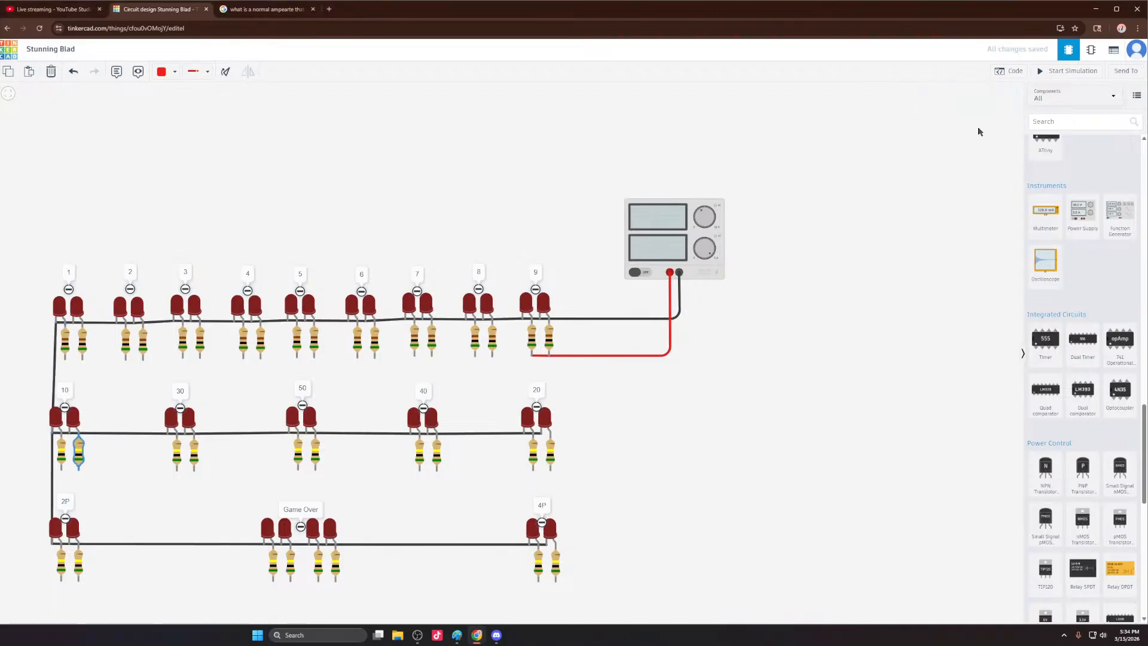
left_click(62, 450)
scroll(62, 451, "up", 4)
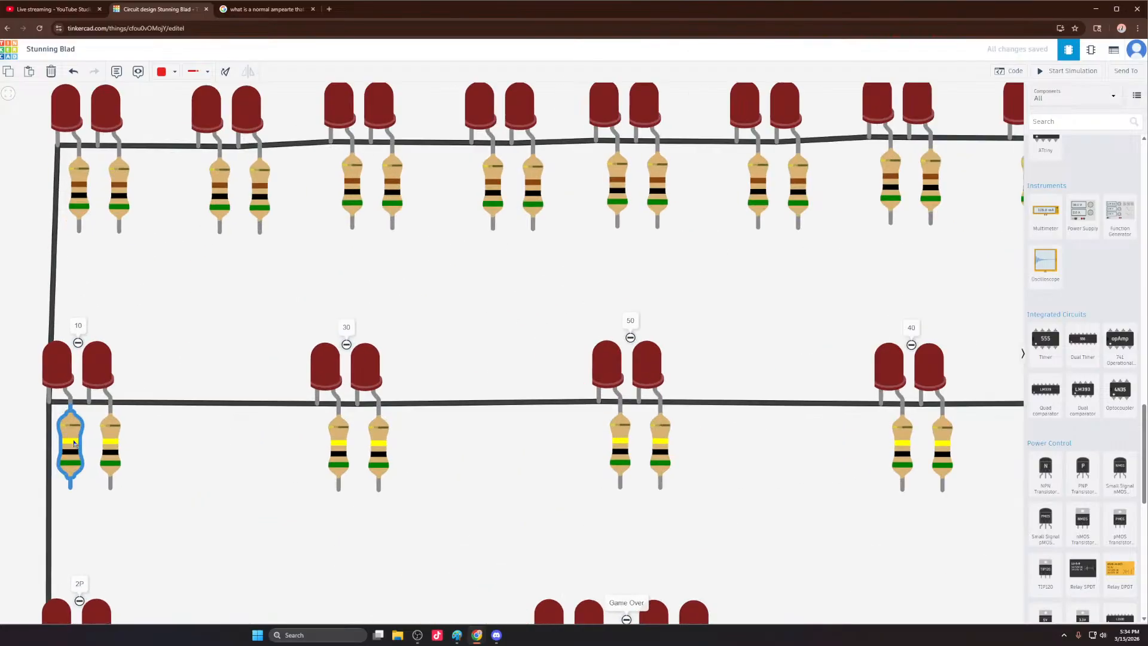
scroll(73, 443, "up", 4)
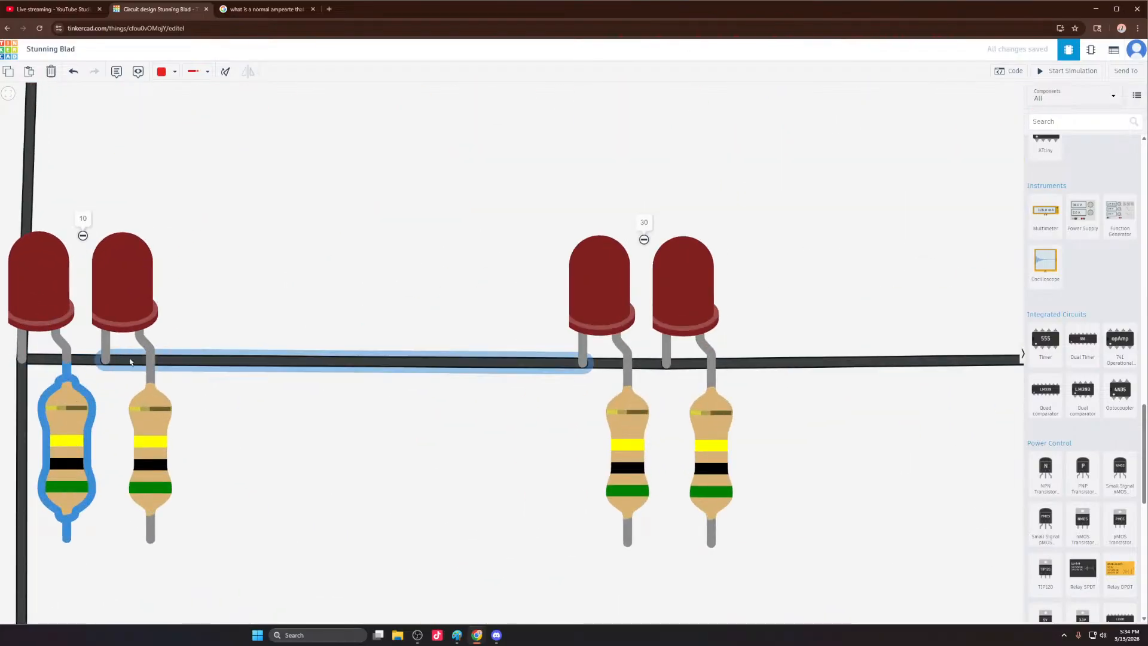
scroll(130, 361, "down", 5)
left_click(139, 413)
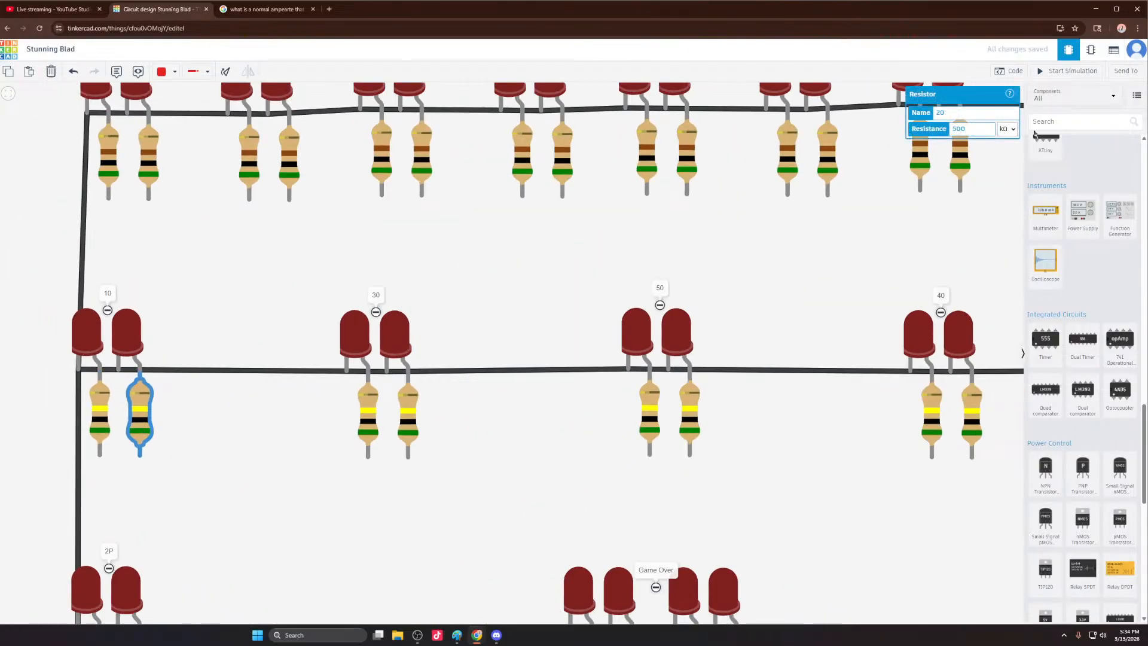
left_click(1007, 128)
left_click(1008, 194)
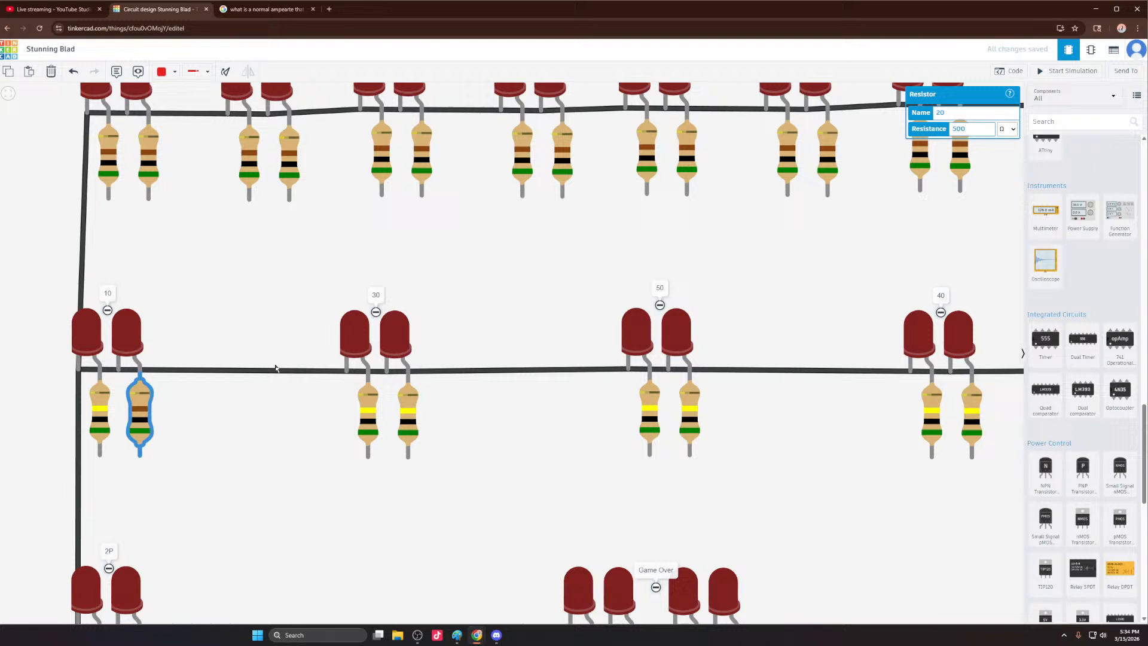
Step: Change the resistance unit of pair 2P's second resistor to Ω, making it 500 Ω
left_click(101, 406)
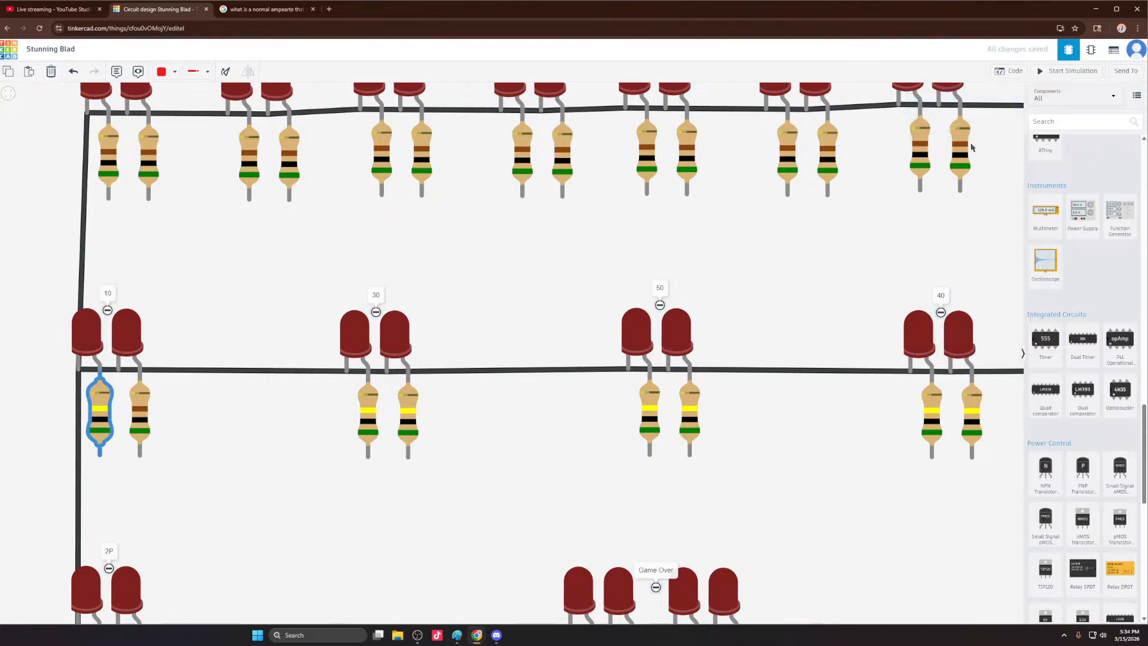
scroll(672, 316, "down", 3)
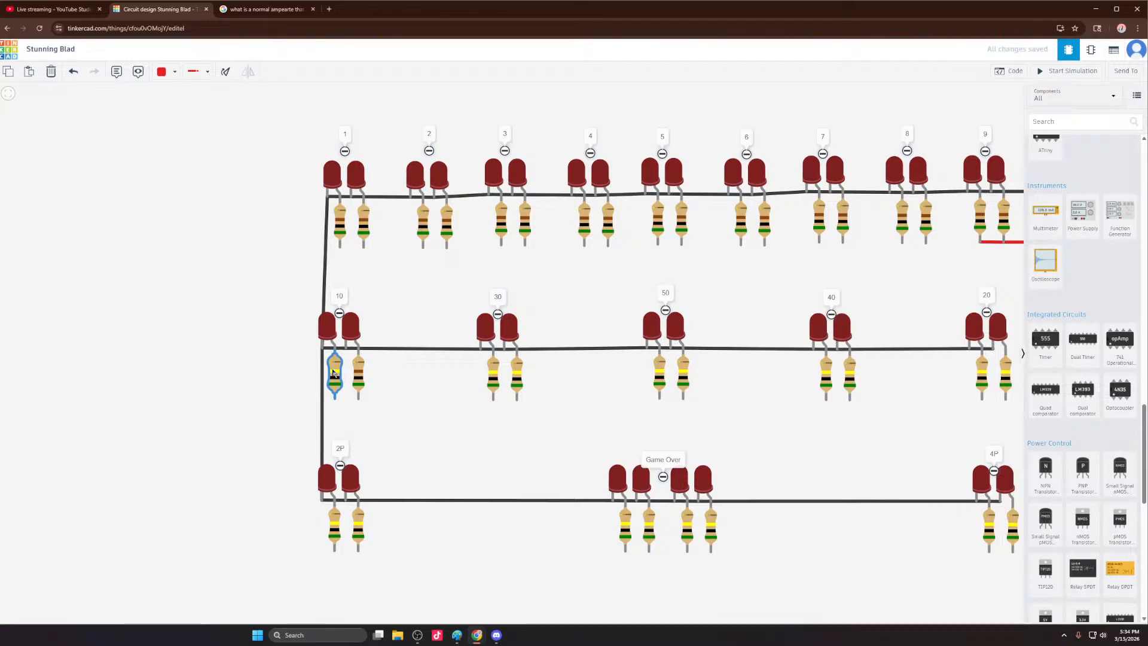
left_click(356, 532)
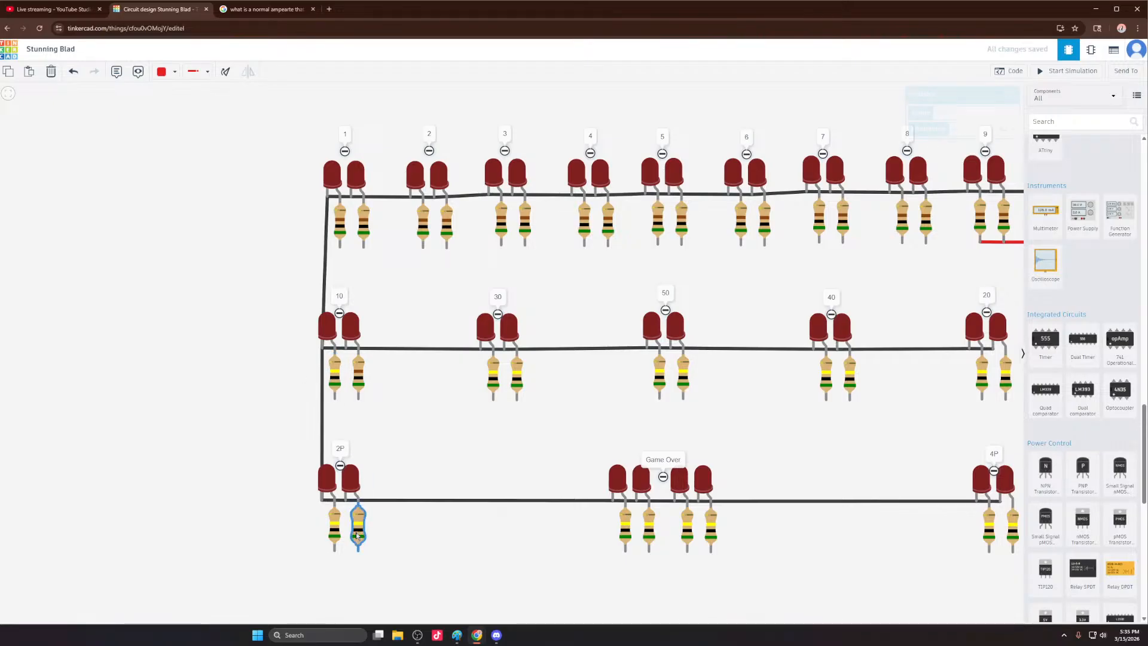
left_click(1010, 129)
left_click(1009, 193)
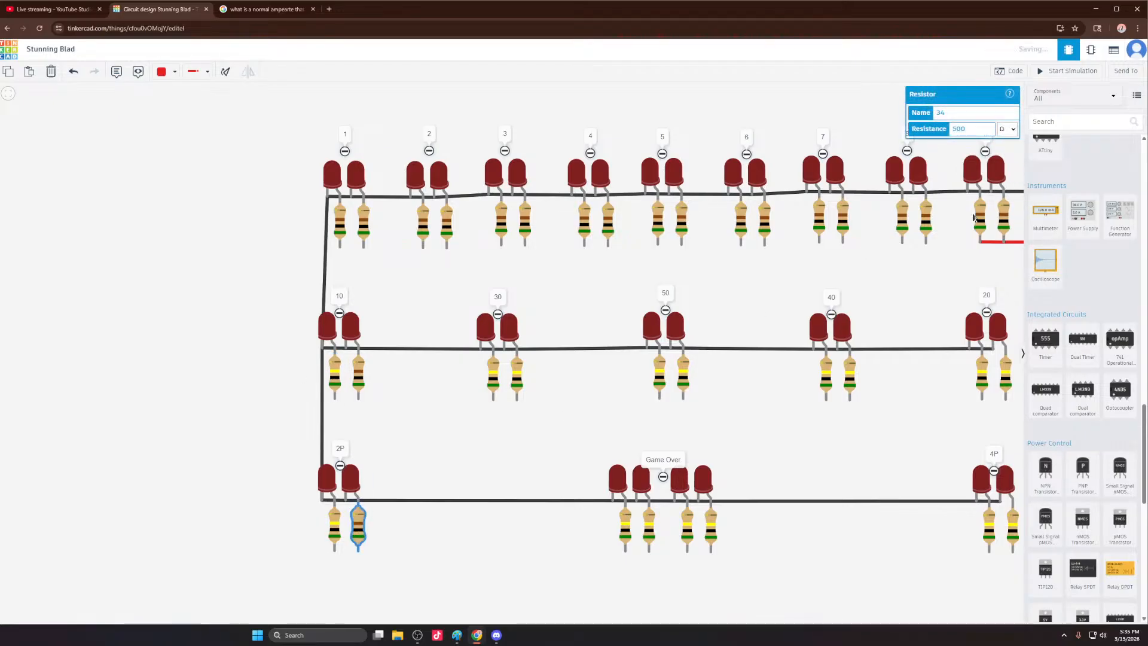
Step: Change the resistance unit of pair 10's first resistor to Ω, making it 500 Ω
left_click(335, 361)
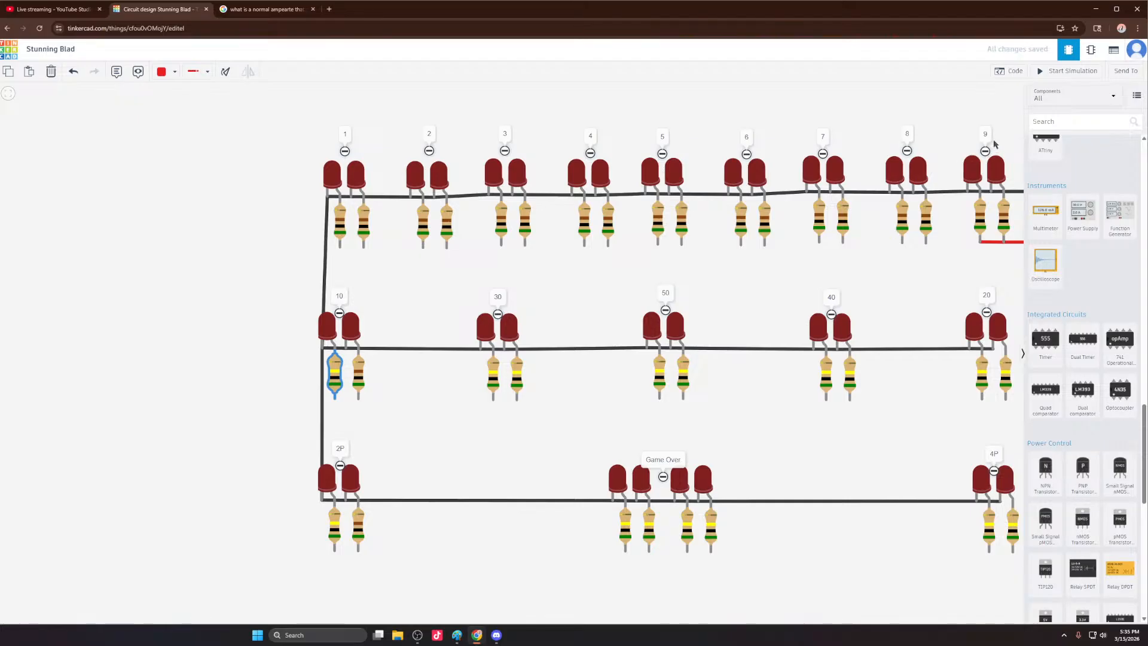
left_click_drag(429, 418, 432, 417)
left_click(335, 375)
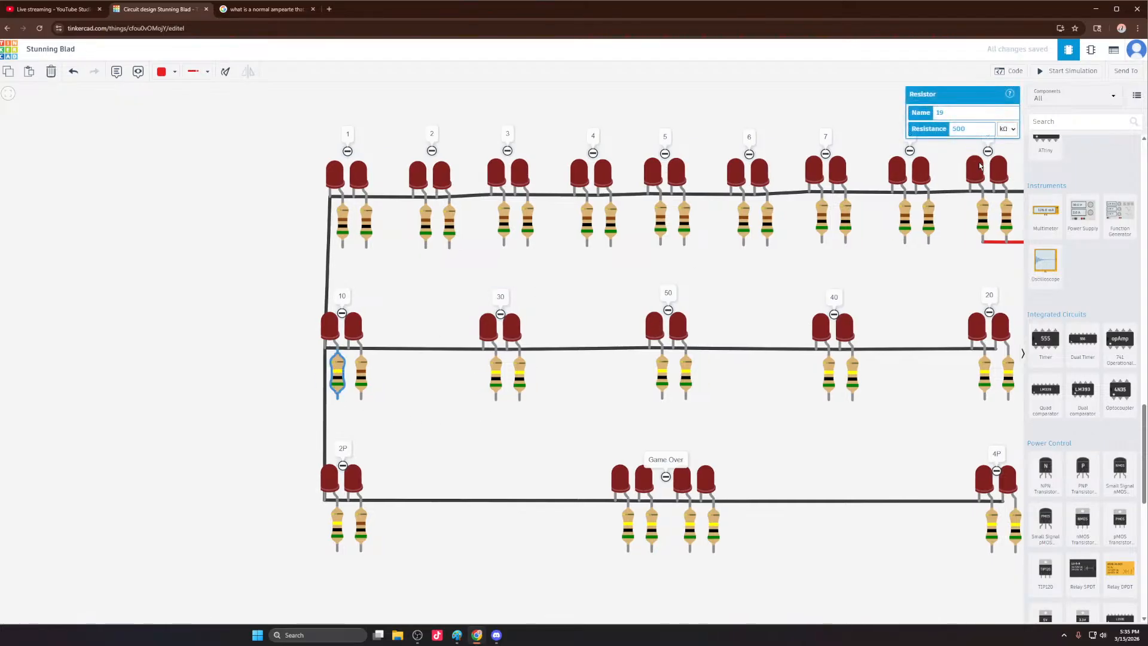
left_click(1009, 129)
left_click(495, 388)
left_click(519, 441)
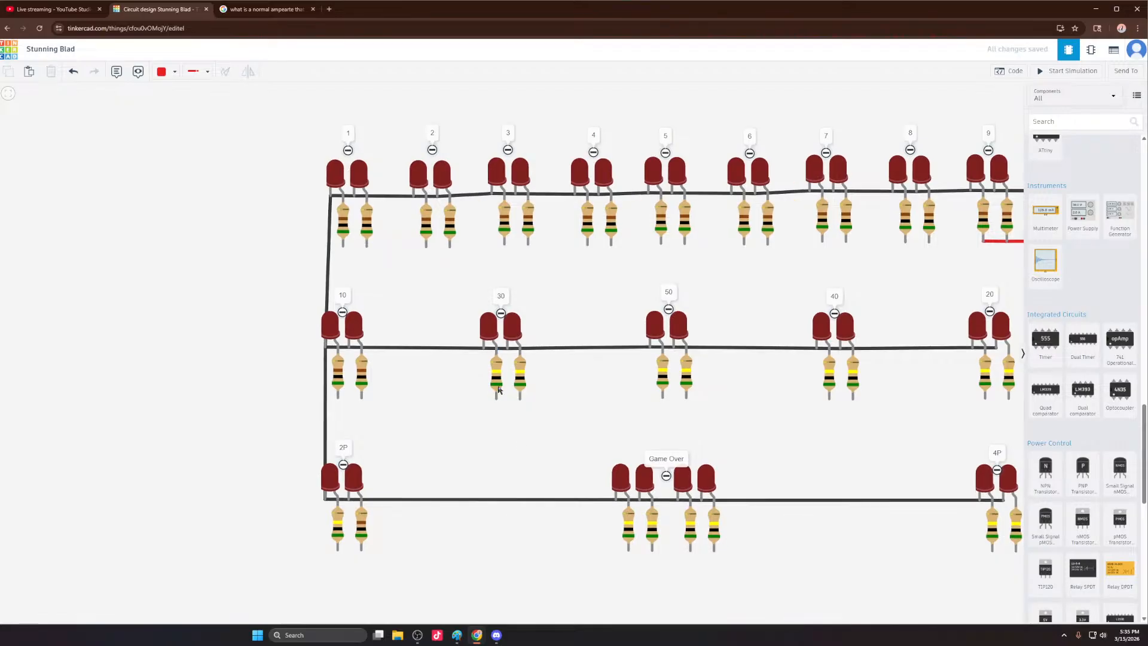
Step: Change the resistance unit of both resistors in pair 30 to Ω, making each 500 Ω
left_click(500, 369)
left_click(566, 415)
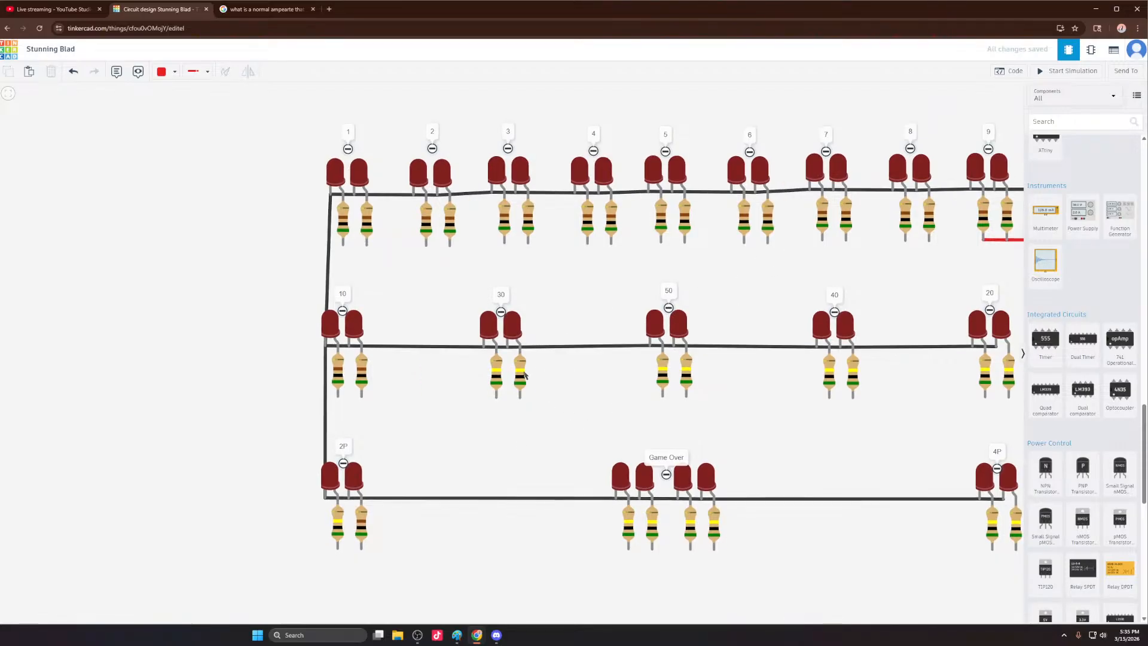
left_click(520, 374)
left_click(1008, 128)
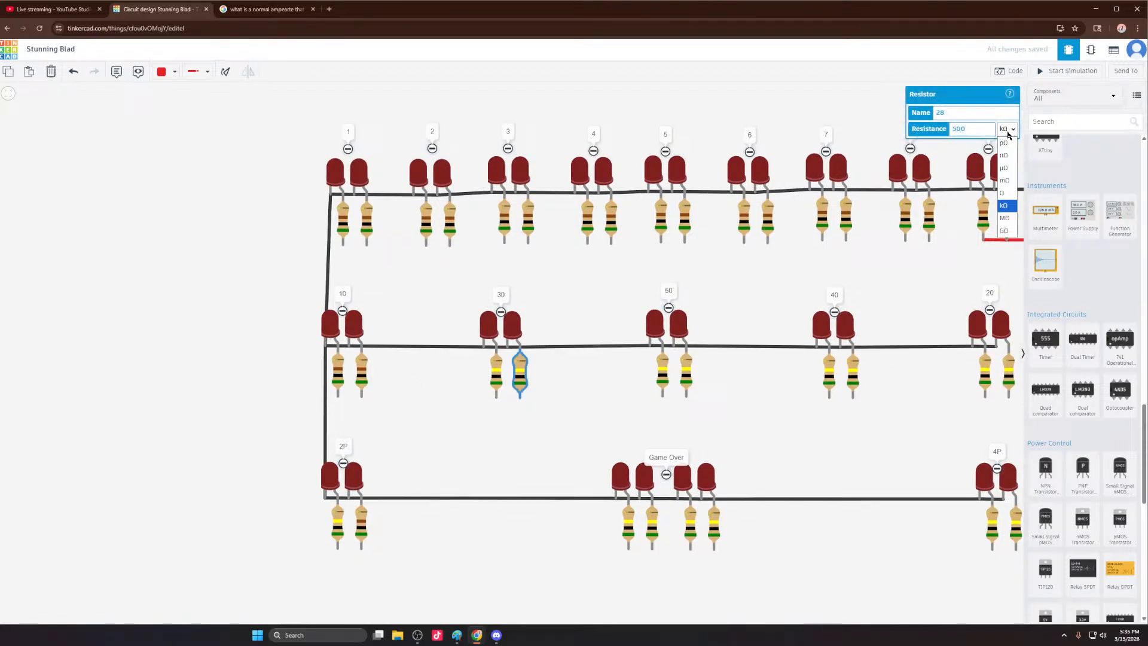
left_click(1008, 187)
left_click(565, 407)
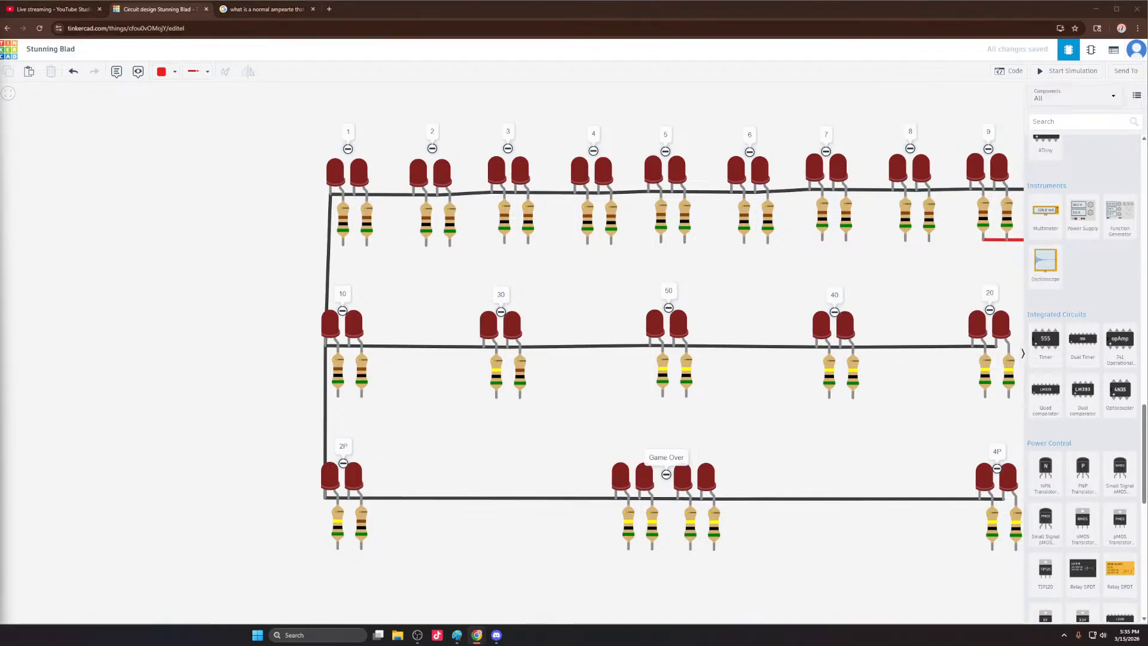
left_click(502, 376)
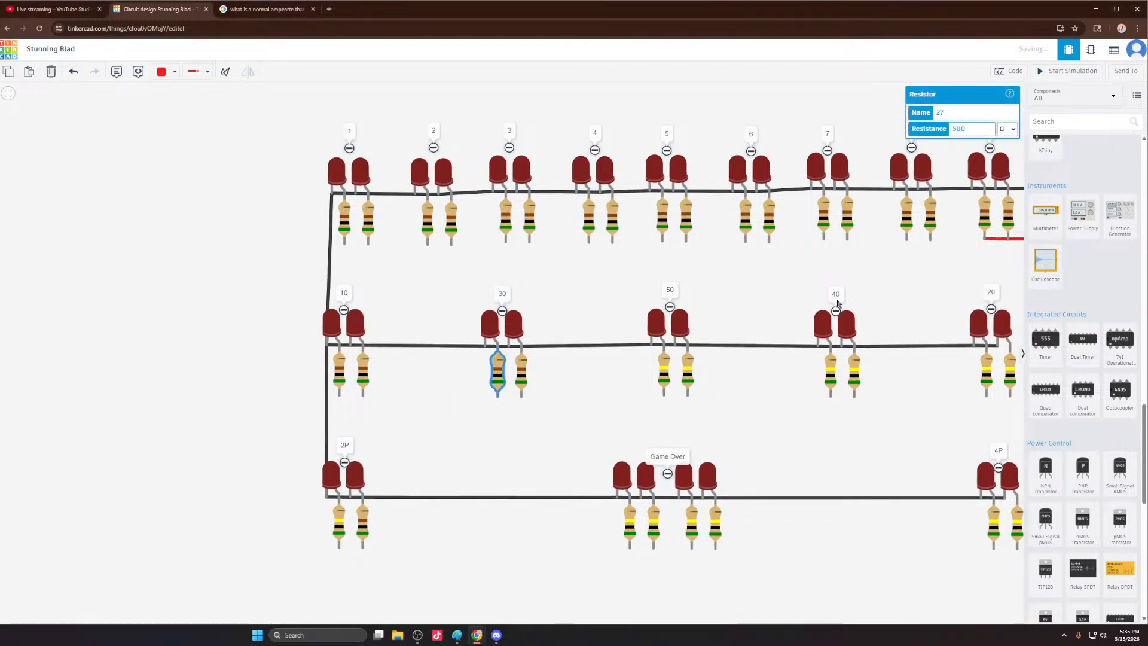
left_click(572, 405)
Step: Change the resistance unit of both resistors in pair 50 to Ω, making each 500 Ω
left_click(665, 372)
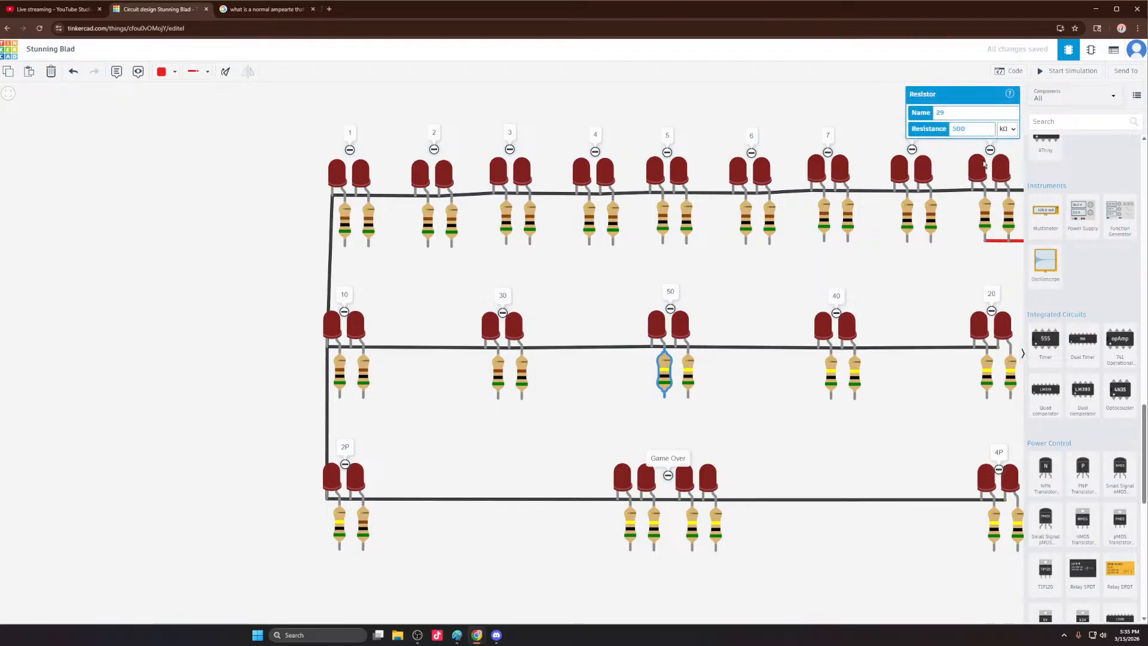
left_click(1007, 128)
key("Escape")
left_click(688, 372)
left_click(1007, 128)
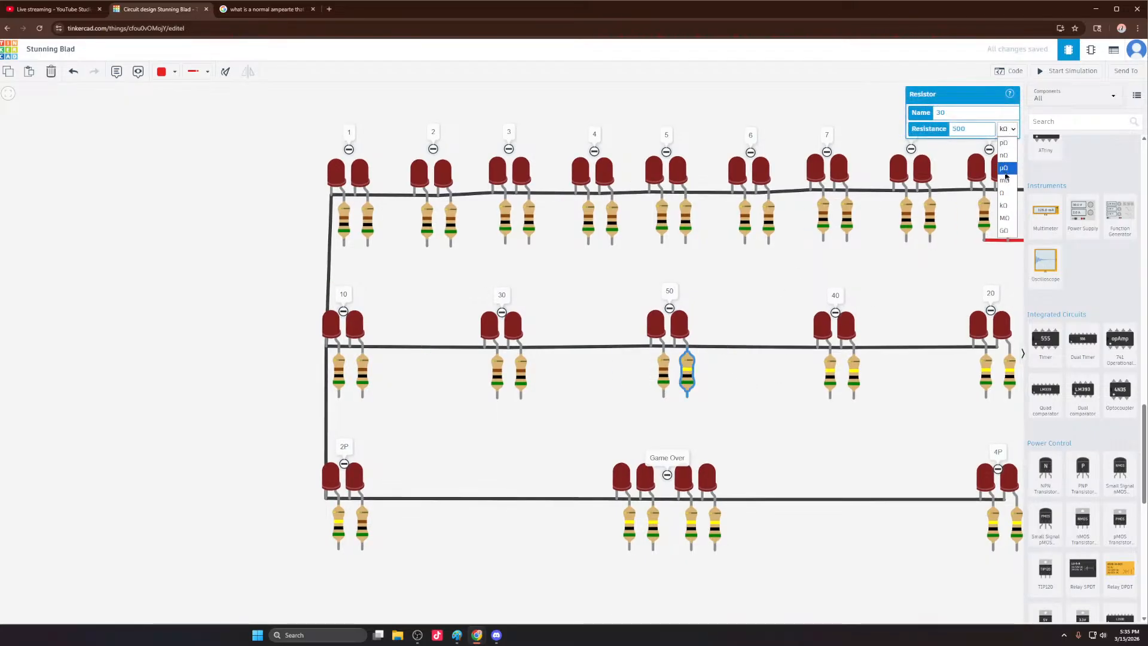
left_click(1007, 194)
left_click(789, 399)
Step: Change the resistance unit of both resistors in pair 40 to Ω, making each 500 Ω
left_click(830, 372)
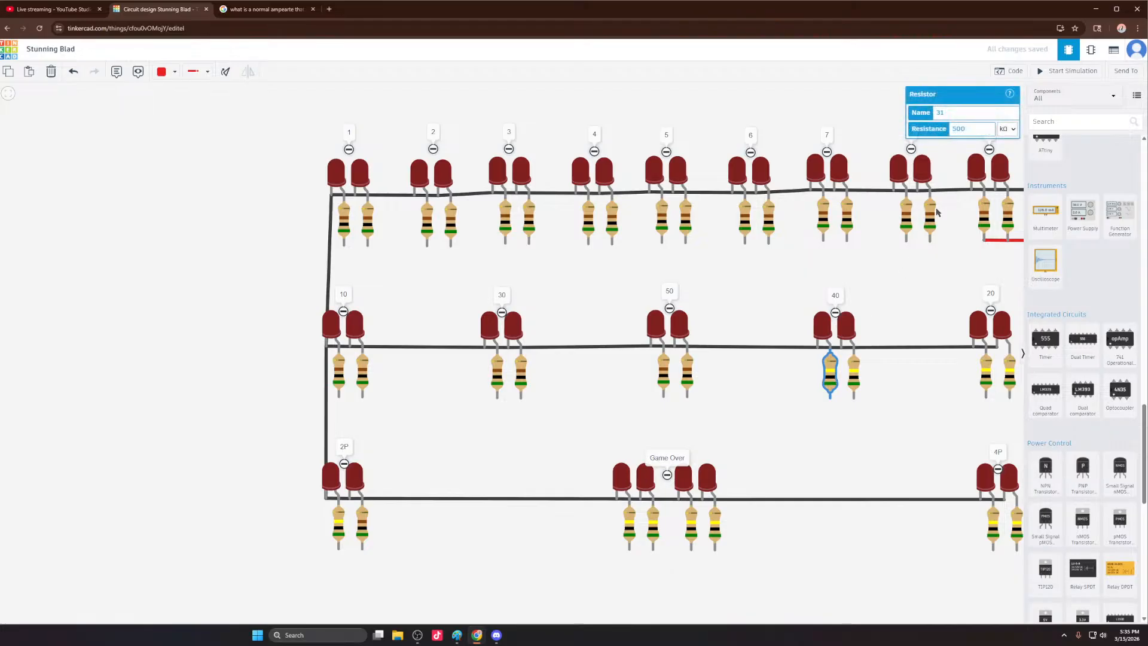
left_click(1007, 129)
key("Escape")
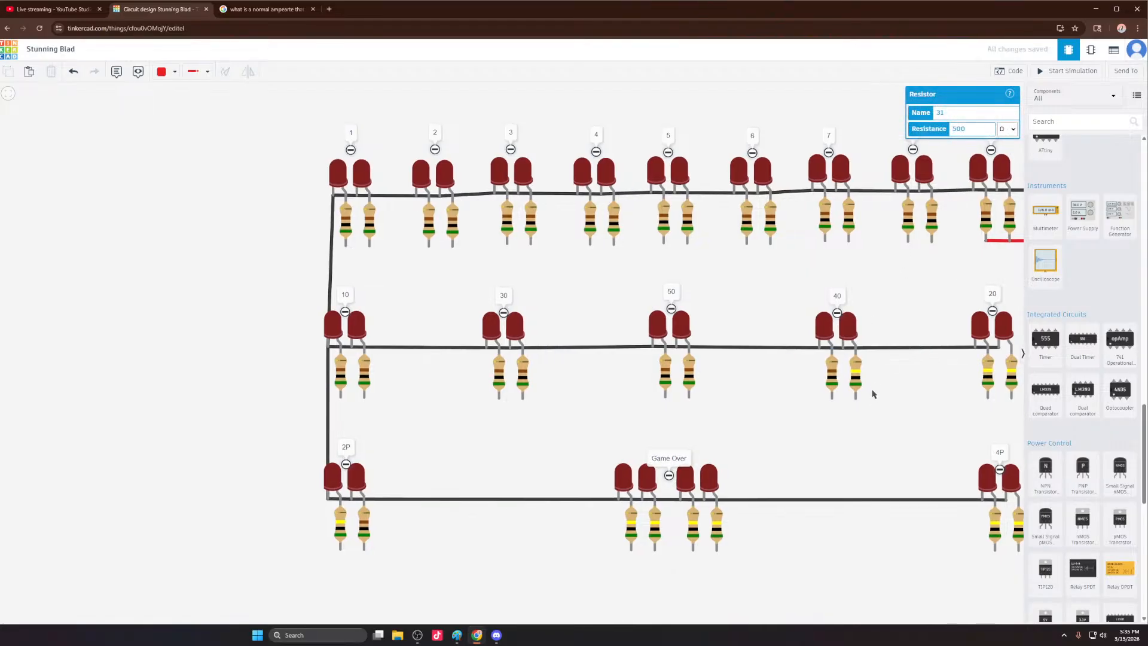
left_click(854, 372)
left_click(1007, 129)
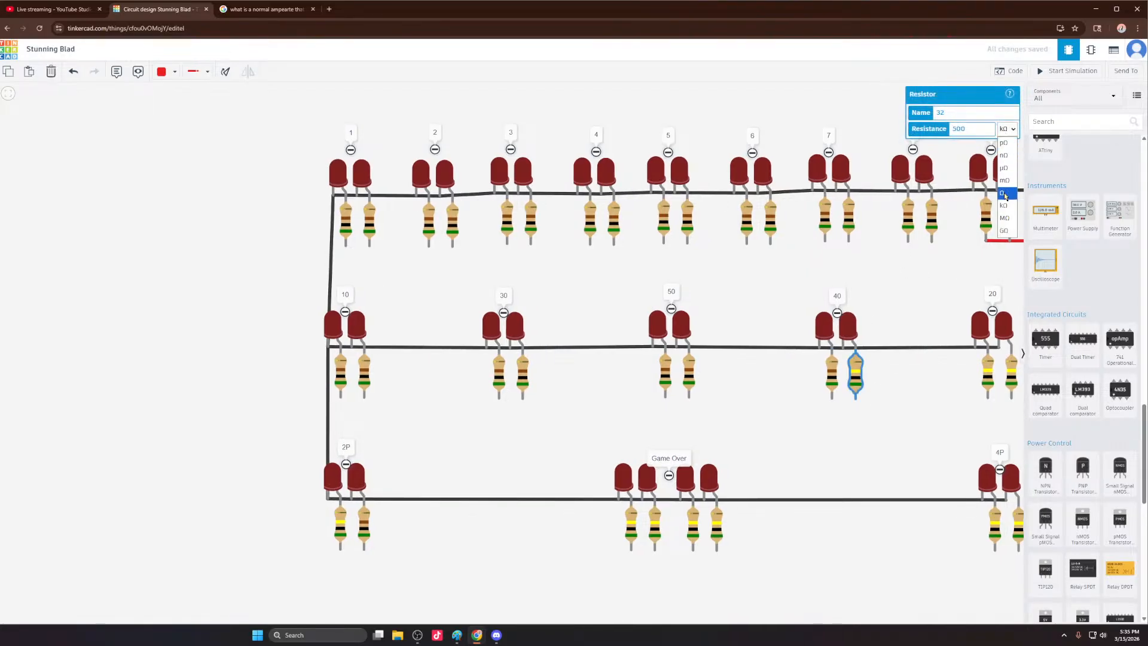
left_click(1007, 194)
Step: Change the resistance unit of both resistors in pair 20 to Ω, making each 500 Ω
scroll(160, 315, "down", 3)
scroll(514, 339, "up", 3)
left_click(677, 353)
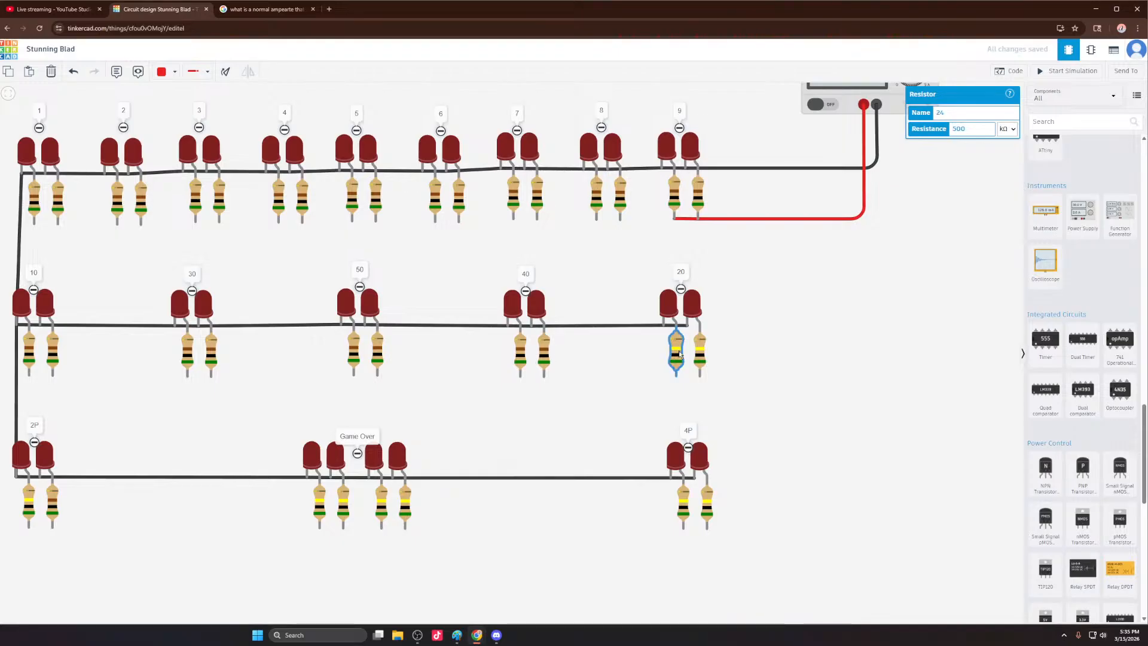
left_click(1007, 129)
left_click(1007, 195)
left_click(757, 358)
left_click(698, 354)
left_click(1007, 129)
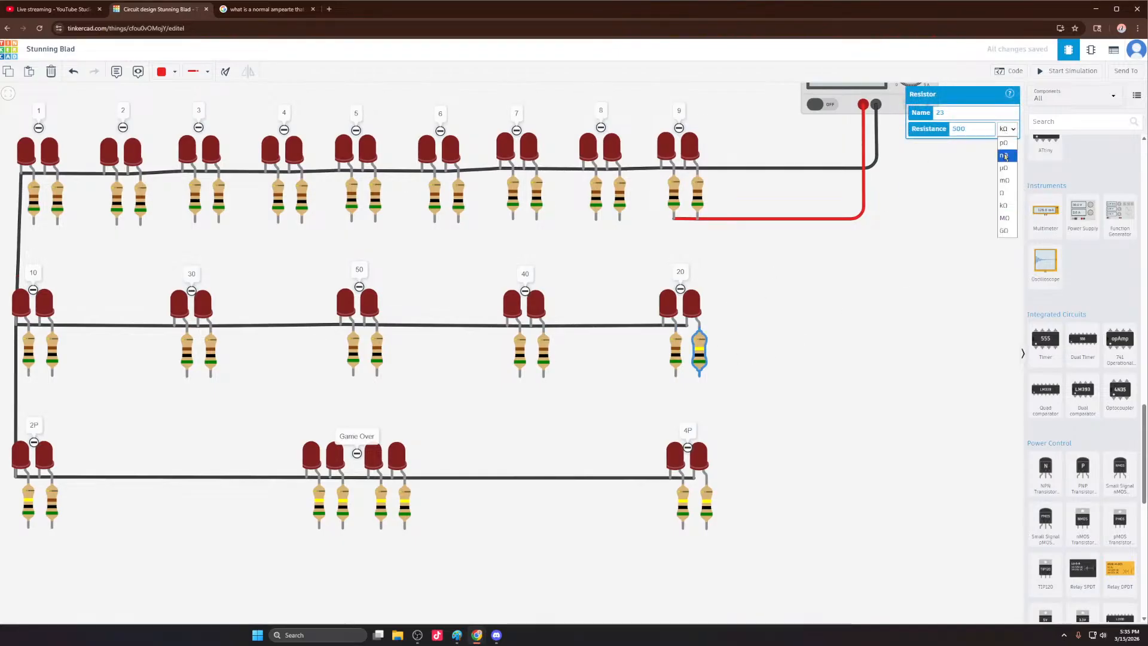
left_click(1010, 194)
Step: Inspect the properties of pair 2P's first resistor and the power supply's voltage and current settings
scroll(827, 259, "down", 5)
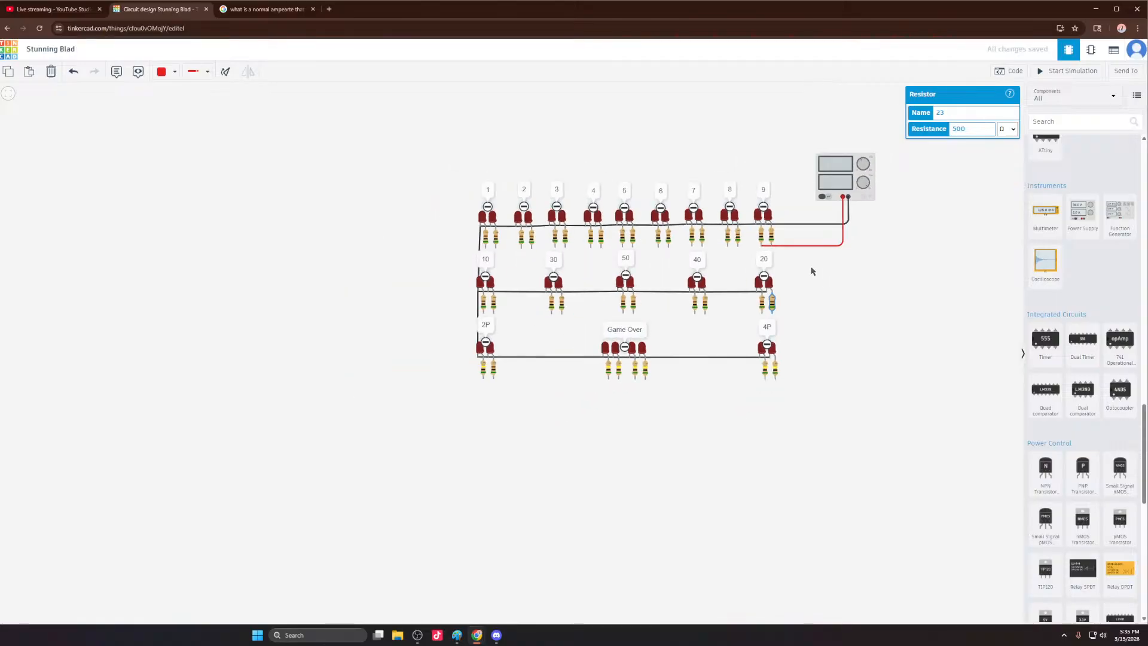
scroll(495, 406, "up", 5)
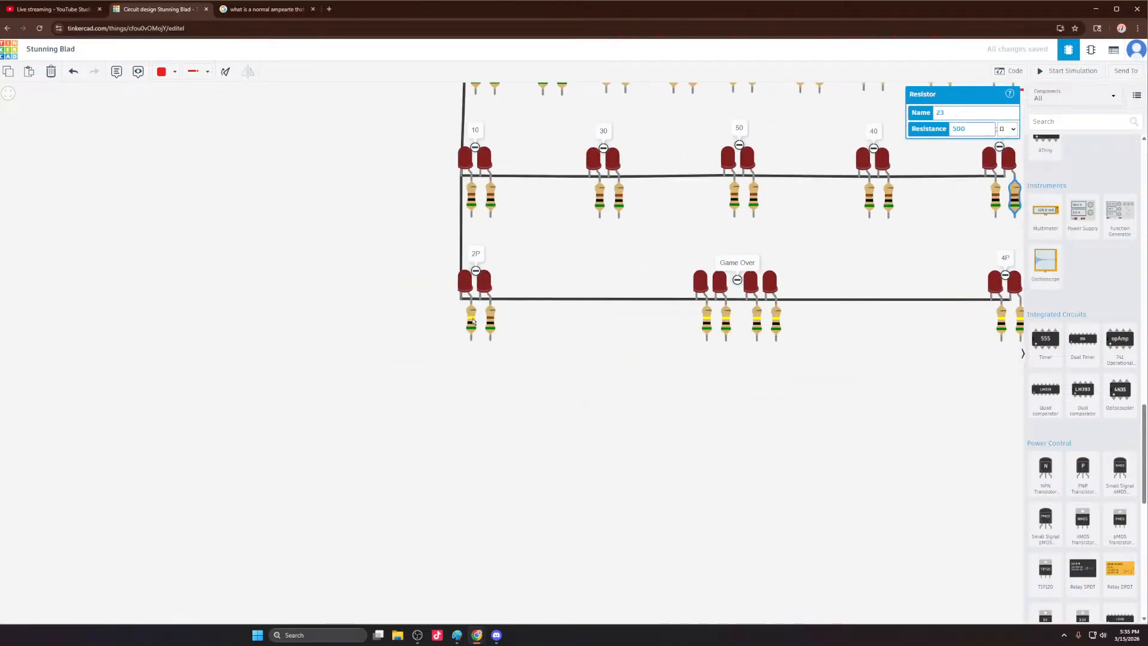
left_click(471, 322)
scroll(677, 249, "down", 5)
scroll(830, 213, "up", 5)
scroll(837, 179, "down", 5)
scroll(845, 125, "up", 2)
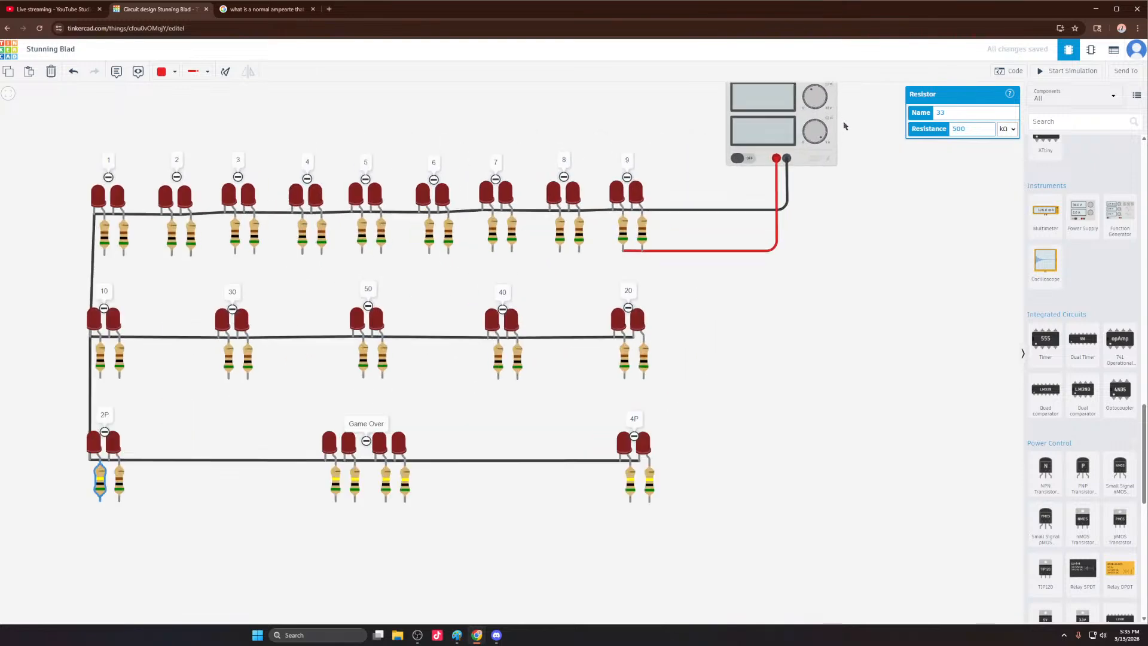
left_click(808, 122)
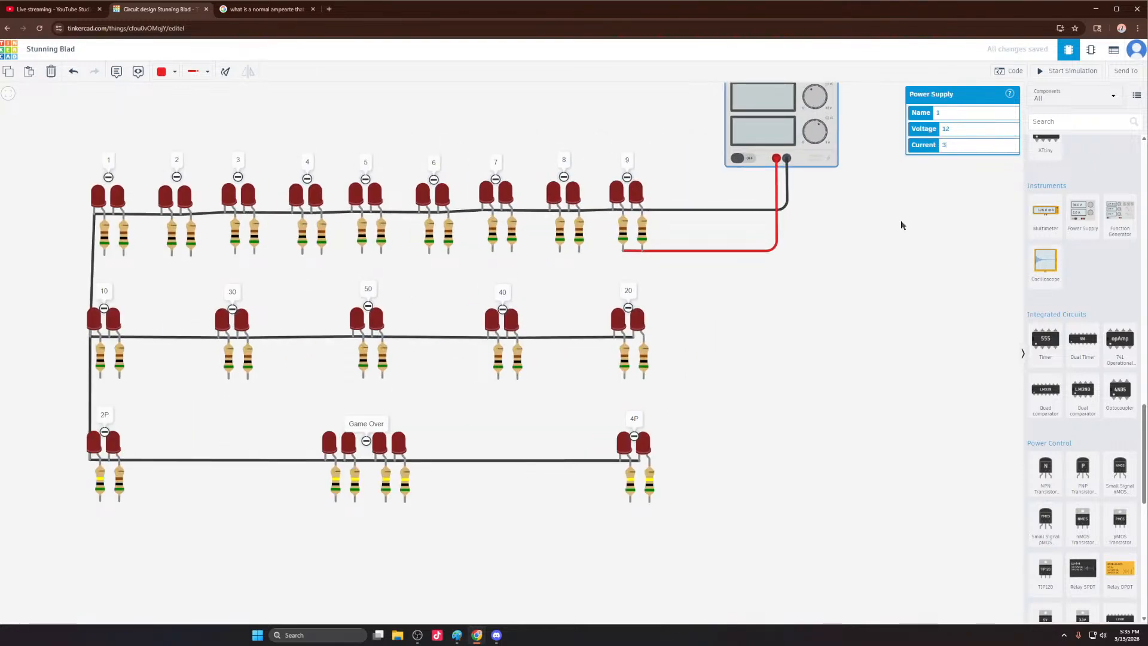
left_click(753, 219)
Step: Change the resistance unit of pair 2P's first resistor to Ω, making it 500 Ω
scroll(755, 220, "up", 1)
scroll(755, 223, "down", 3)
scroll(318, 432, "up", 4)
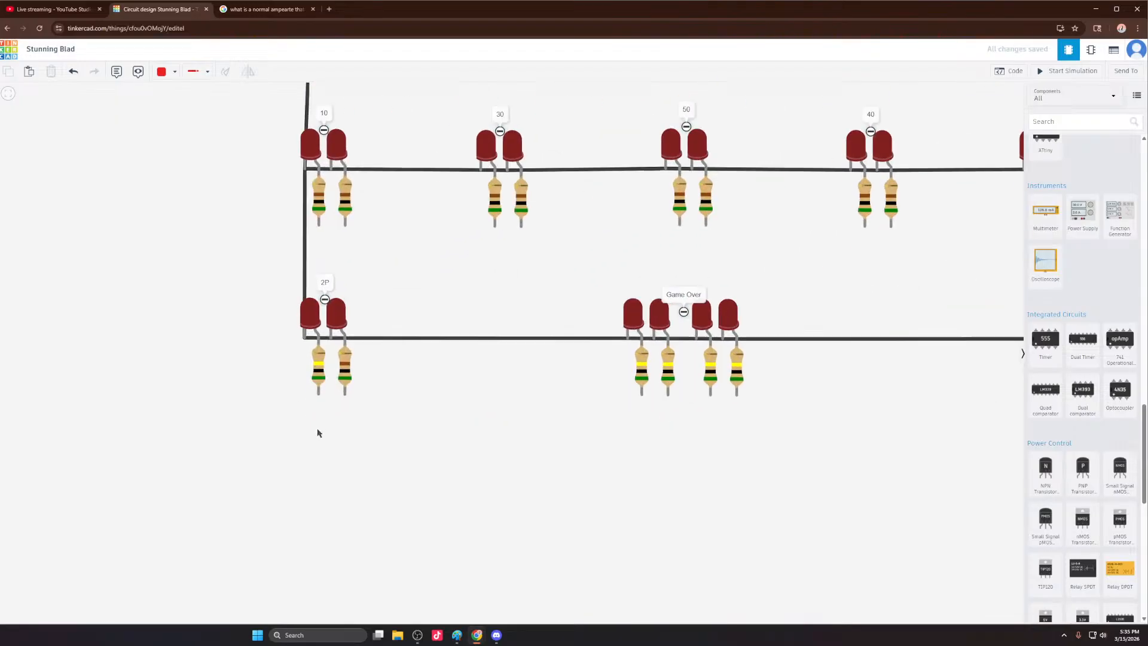
left_click(320, 371)
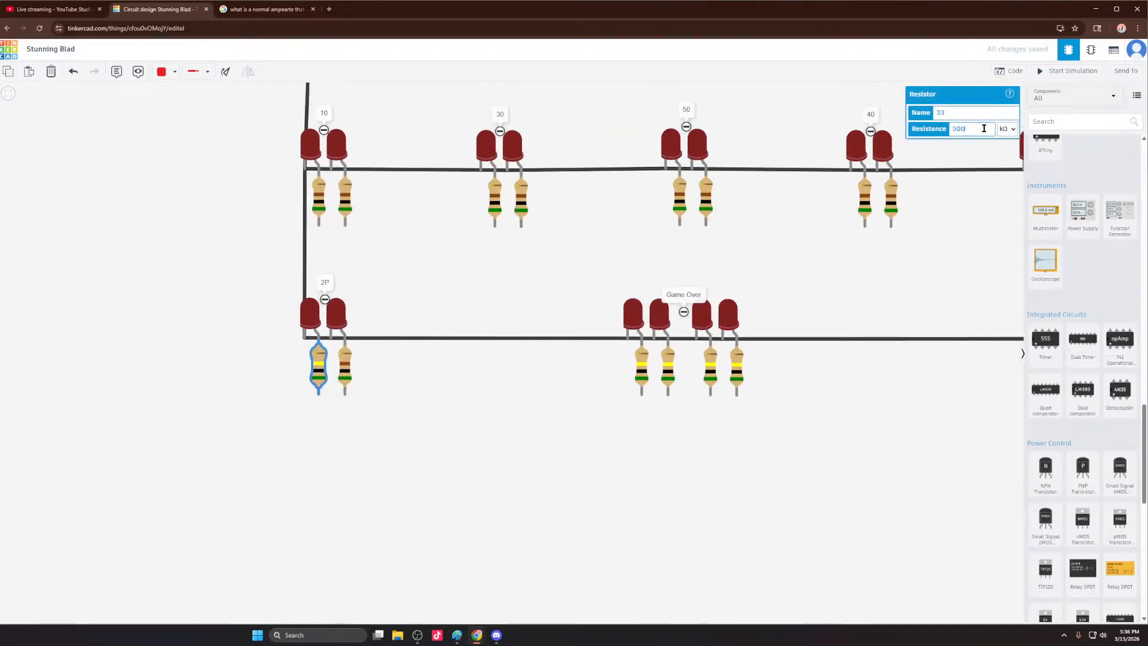
left_click(1007, 131)
left_click(999, 196)
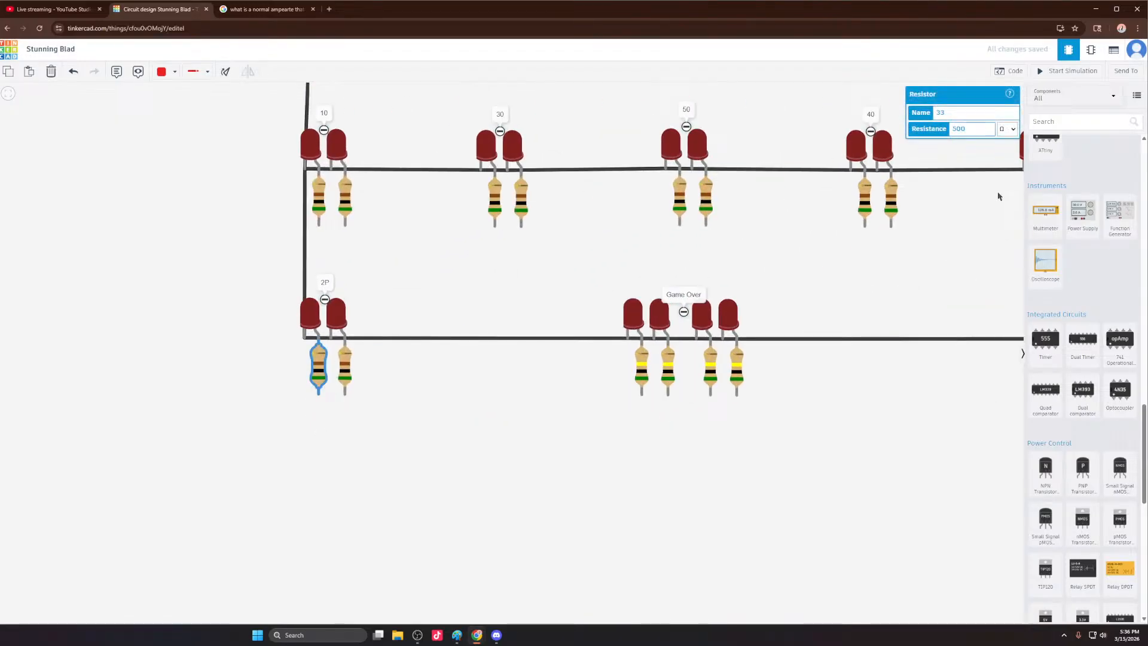
Step: Change the resistance unit of the Game Over group's first and third resistors to Ω, making each 500 Ω
left_click(649, 365)
left_click(1007, 131)
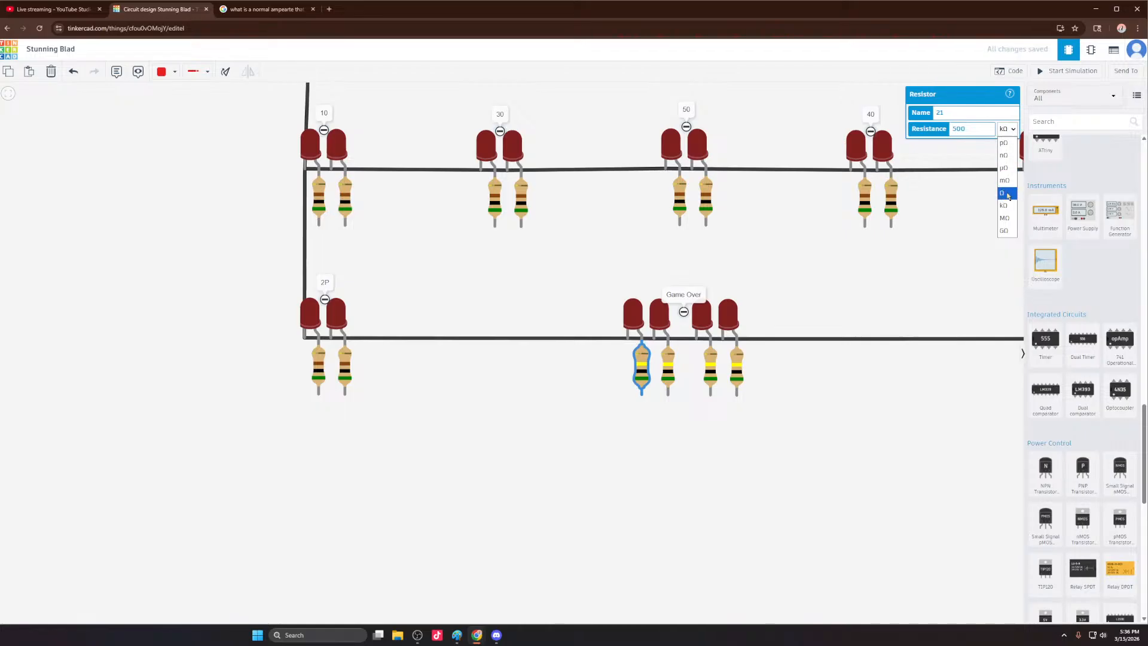
left_click(1003, 196)
left_click(711, 366)
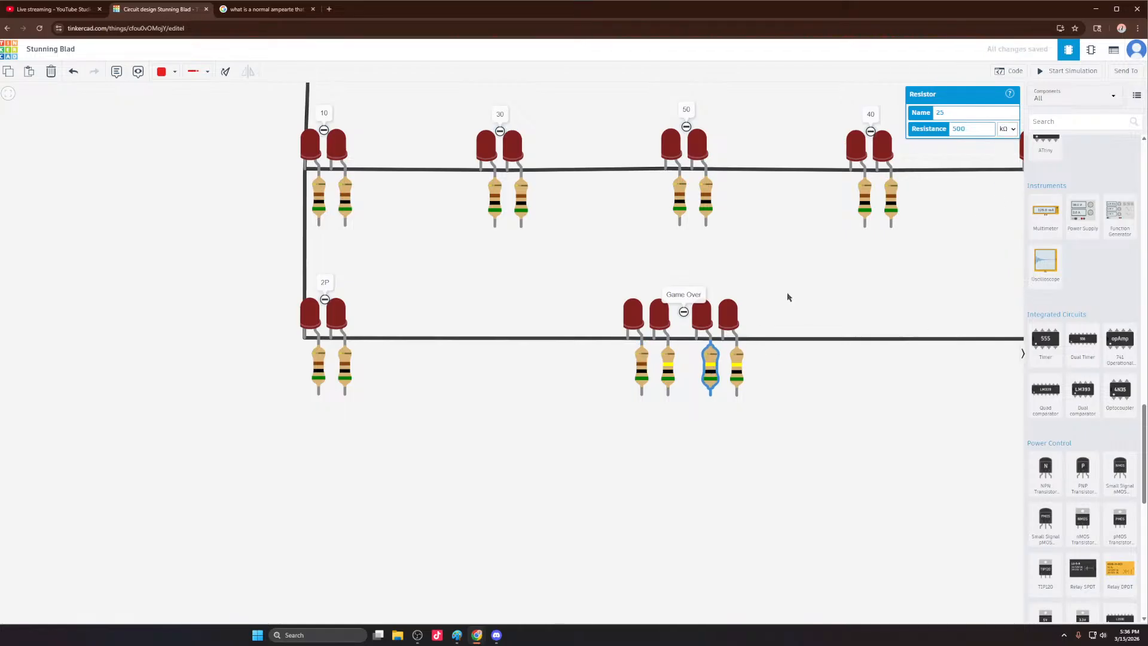
left_click(1007, 131)
left_click(1004, 195)
Step: Change the resistance unit of the Game Over group's fourth and second resistors to Ω, making each 500 Ω
left_click(738, 366)
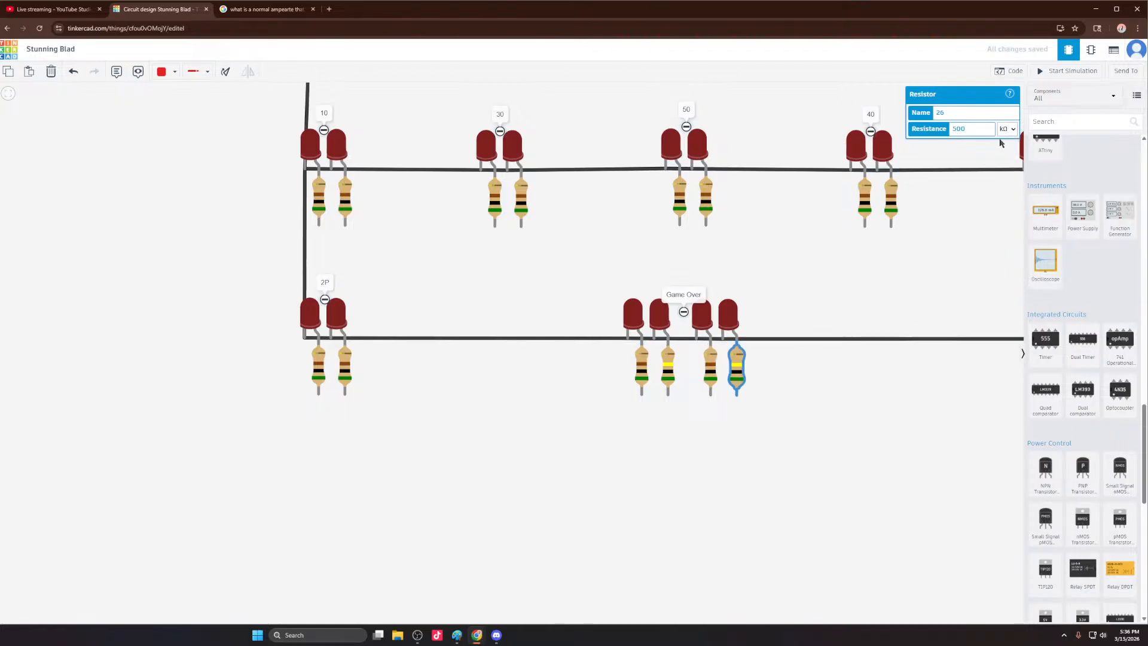
left_click(1007, 130)
left_click(1004, 195)
left_click(669, 372)
left_click(1008, 130)
left_click(1004, 195)
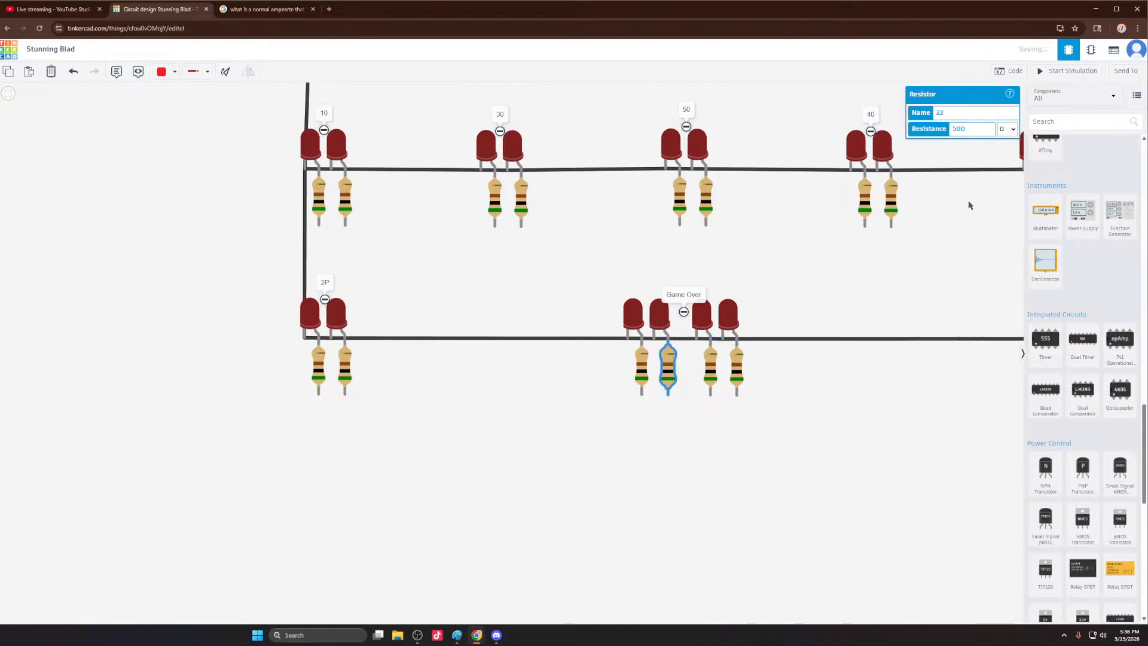
Step: Change the resistance unit of pair 4P's first resistor to Ω, making it 500 Ω
scroll(221, 253, "down", 3)
scroll(677, 315, "up", 3)
left_click(658, 350)
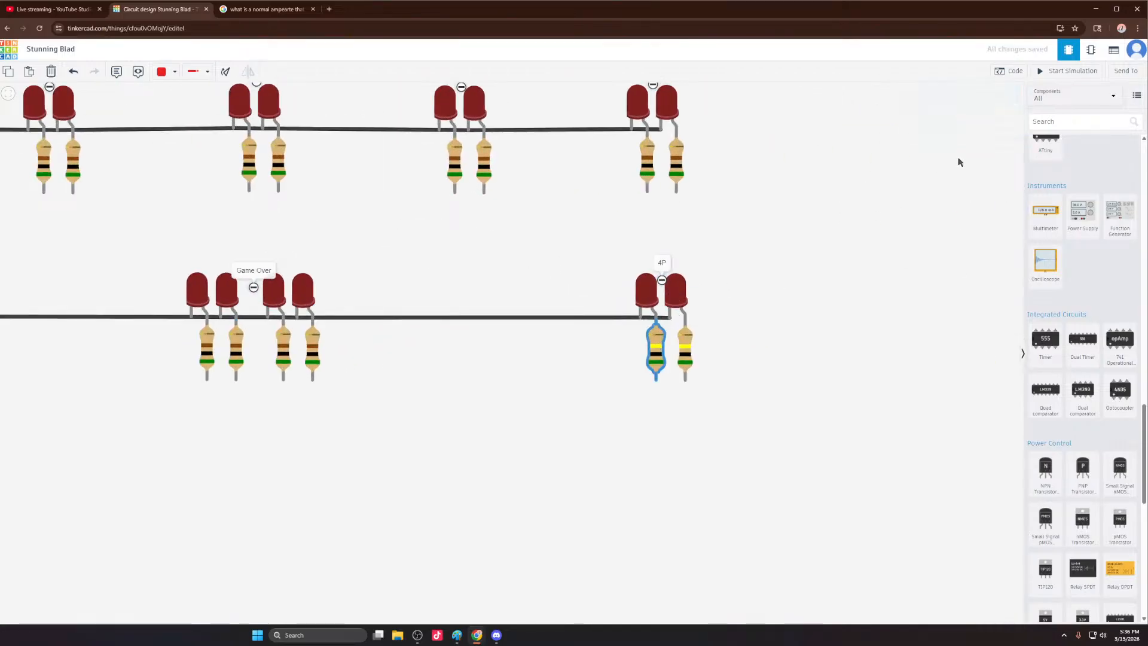
left_click(695, 349)
left_click(688, 348)
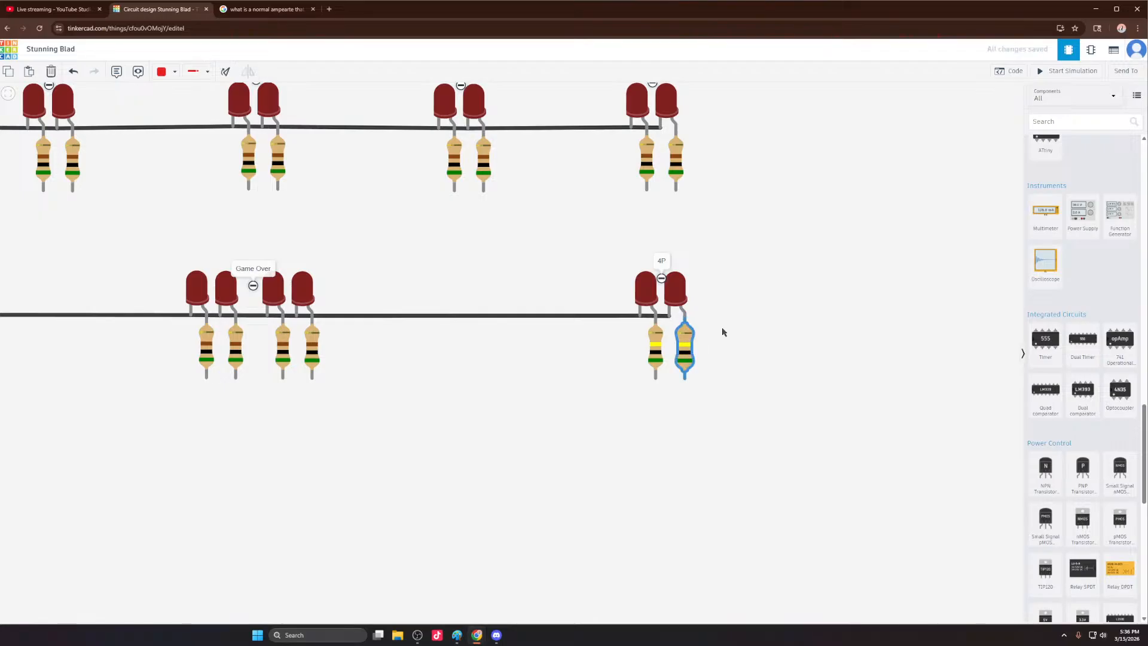
left_click(656, 342)
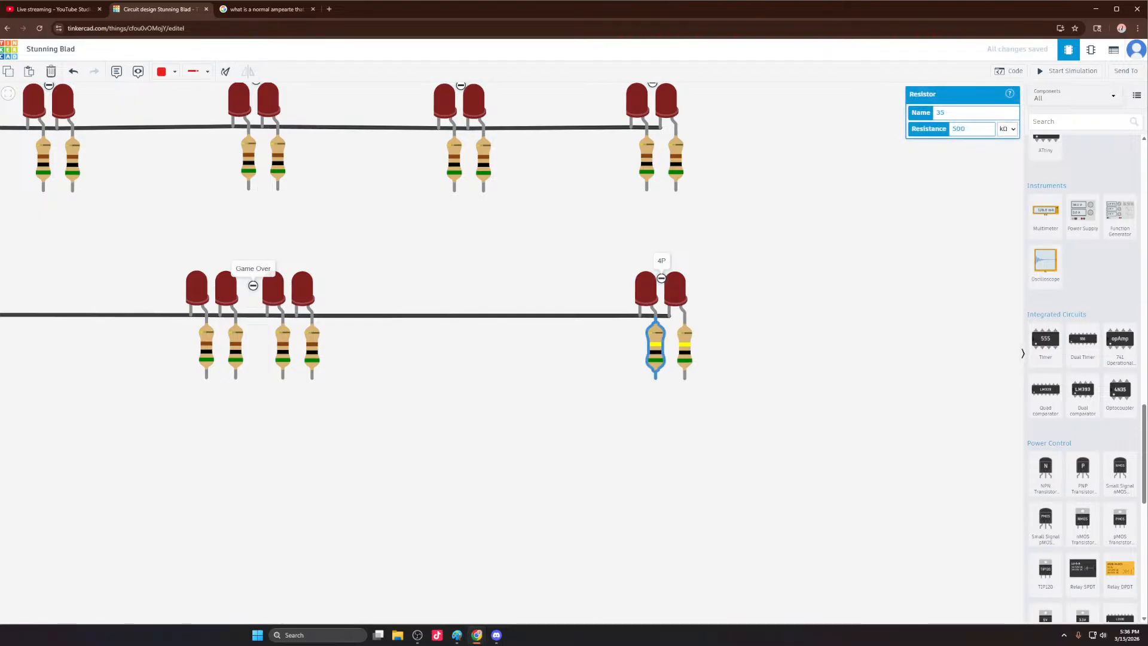
left_click(1006, 130)
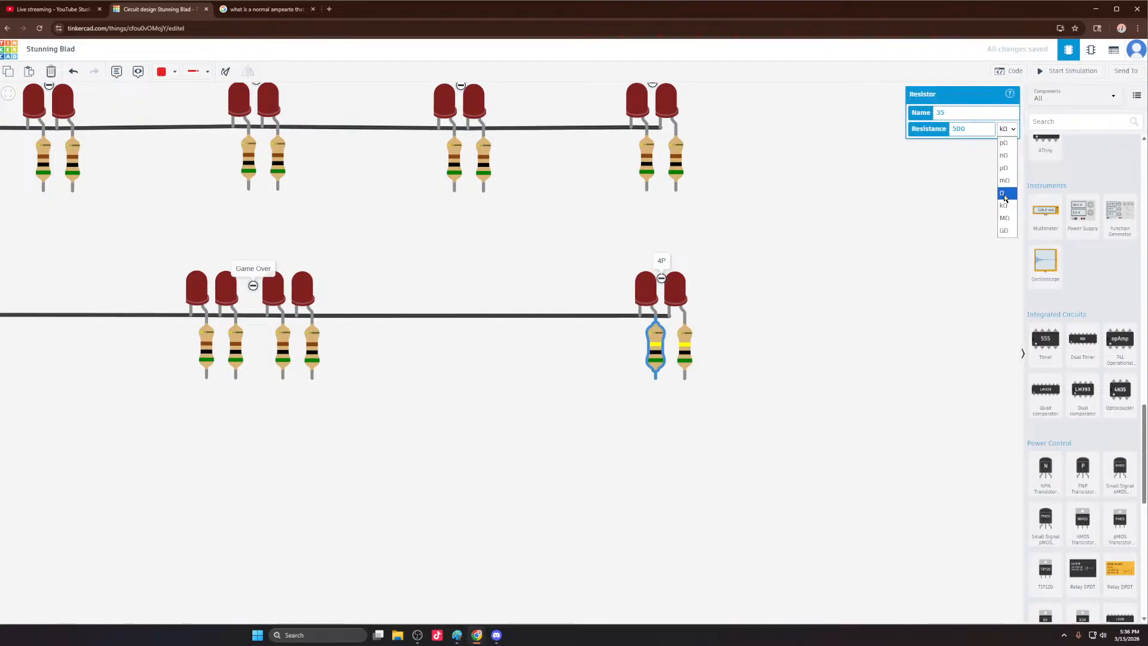
left_click(1004, 197)
Step: Change the resistance unit of pair 4P's second resistor to Ω, making it 500 Ω
left_click(693, 350)
left_click(818, 235)
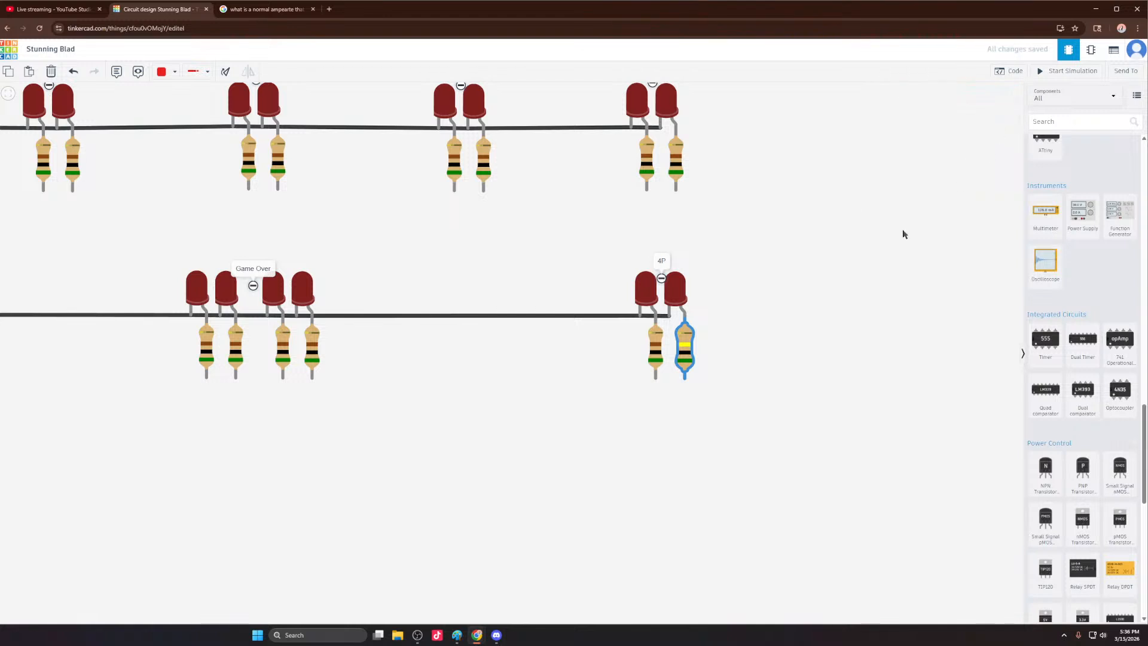
left_click(719, 355)
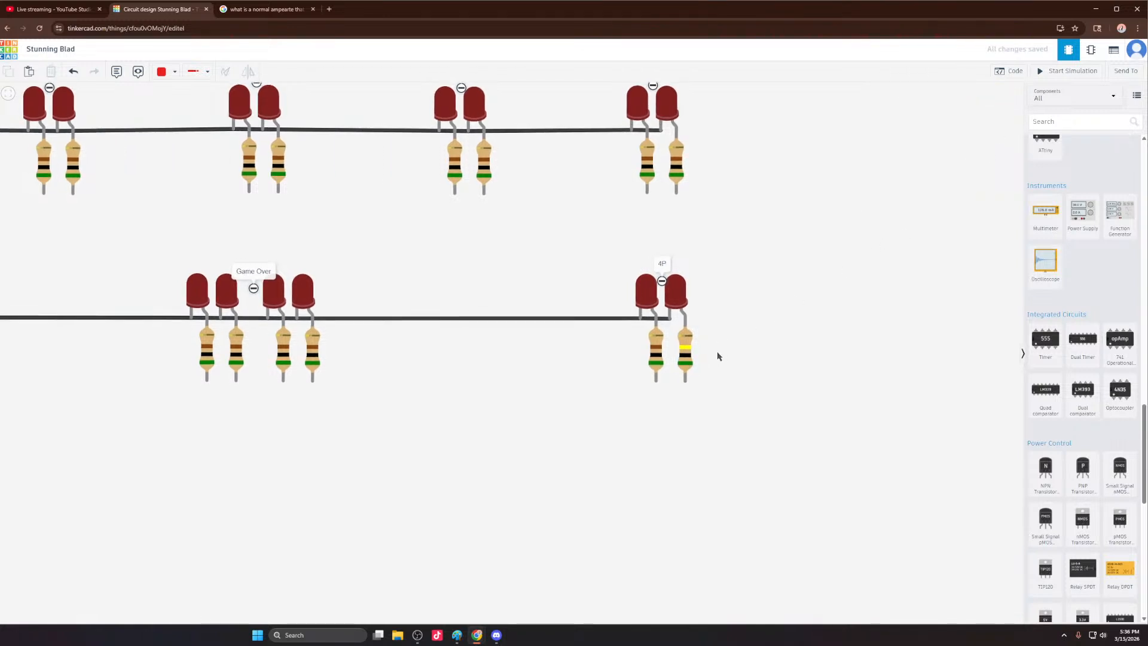
left_click(688, 354)
left_click(731, 337)
left_click(686, 353)
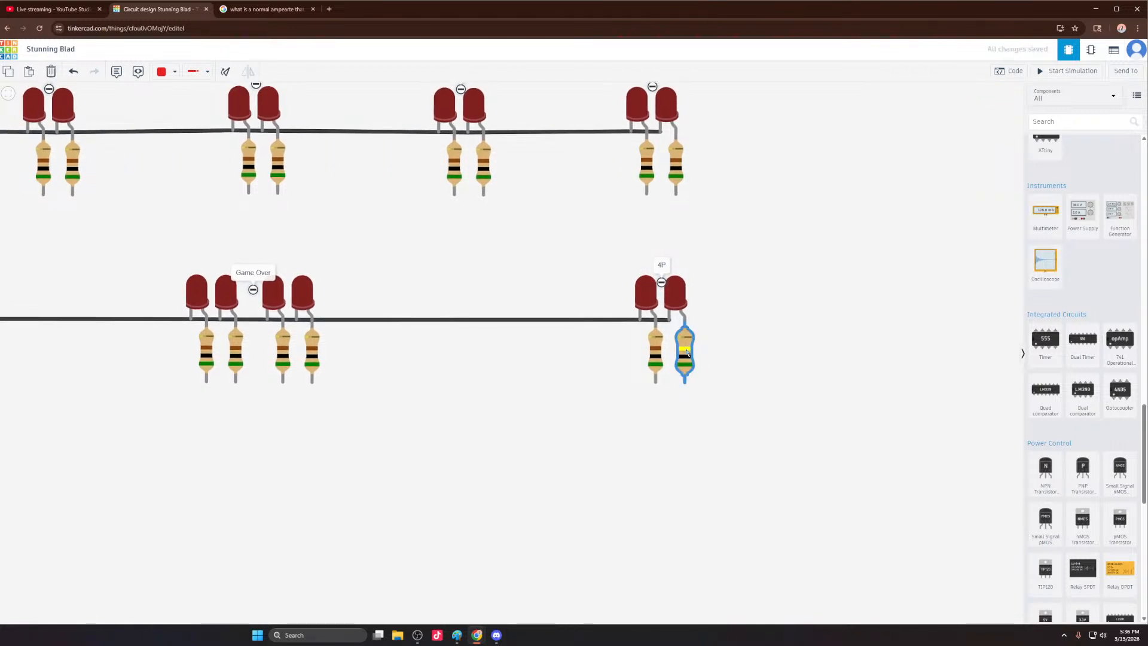
left_click(709, 351)
left_click(686, 355)
left_click(723, 350)
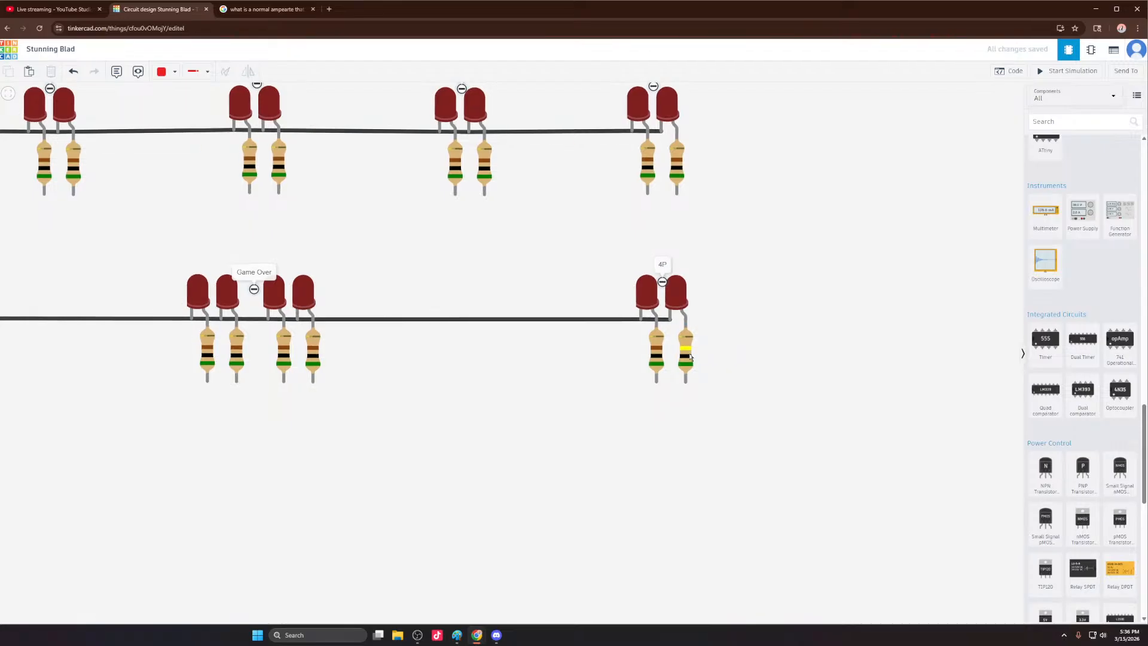
left_click(686, 353)
left_click(1006, 129)
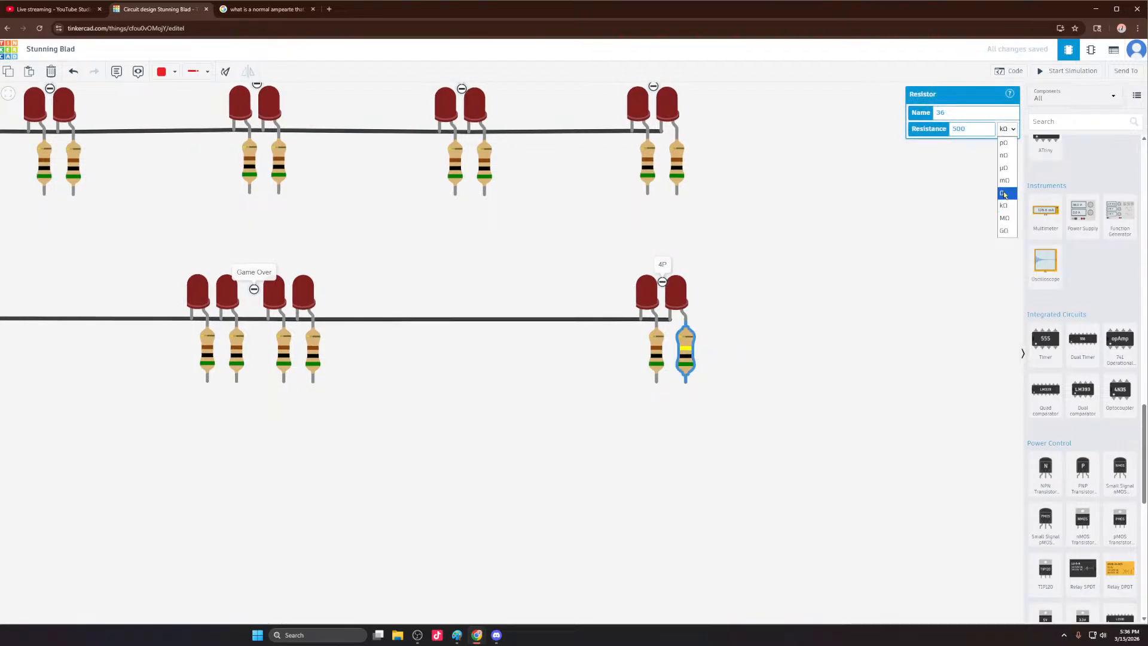
left_click(1002, 192)
Step: Run the simulation and examine pair 9's LEDs and the power supply's voltage and current readings
scroll(718, 257, "down", 5)
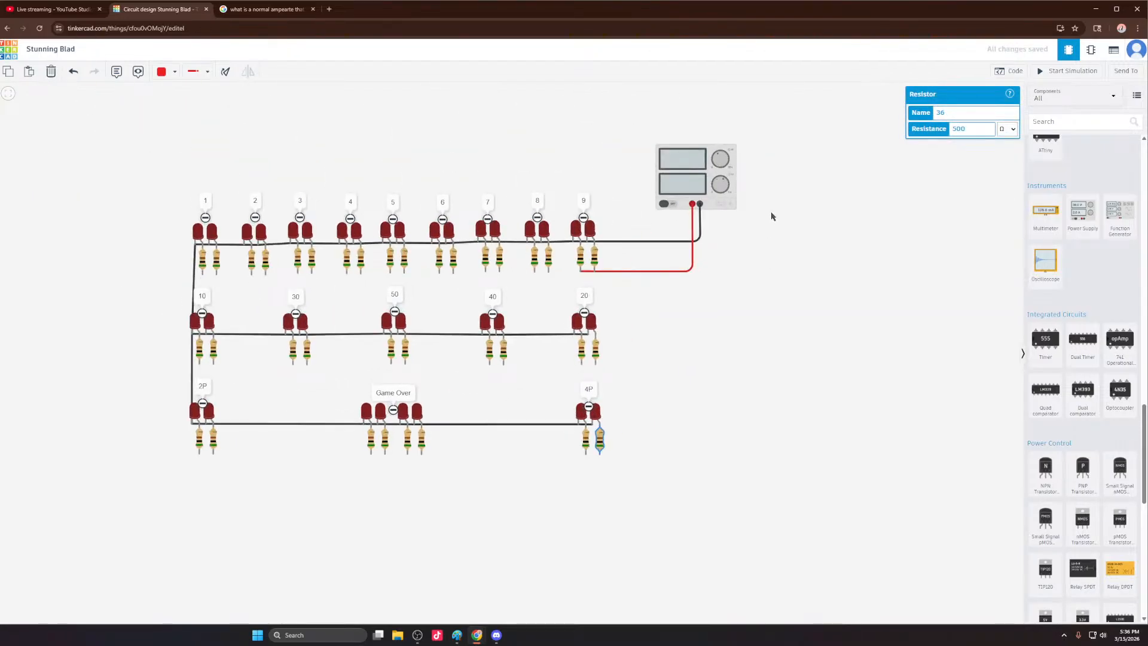
left_click(1053, 72)
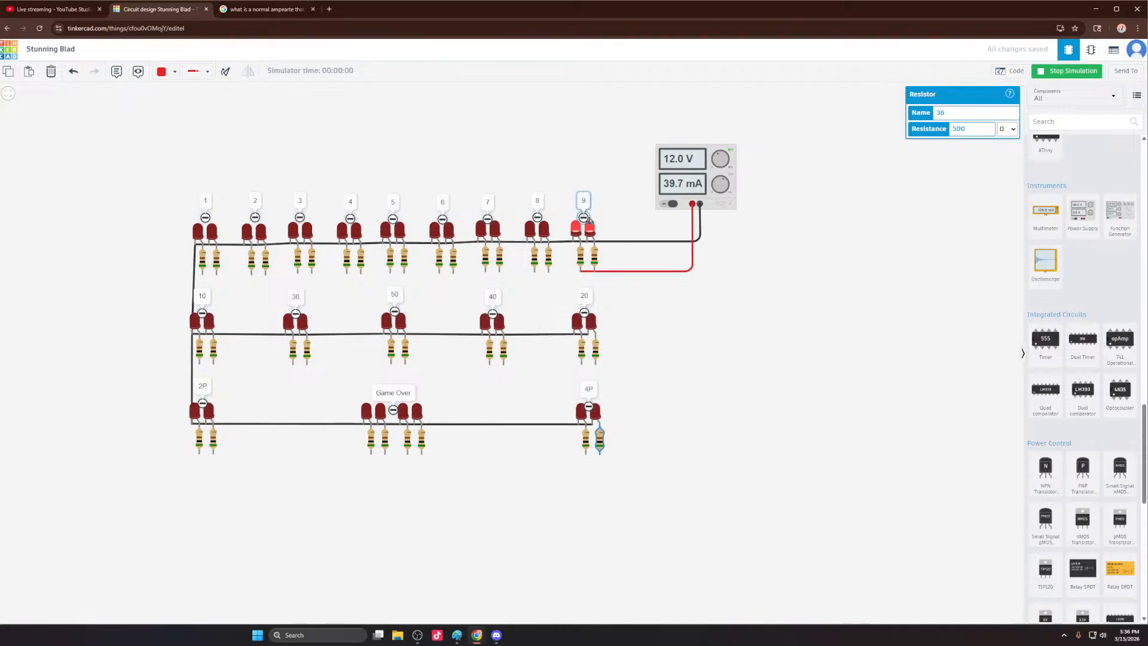
scroll(561, 227, "up", 3)
scroll(561, 227, "up", 2)
scroll(594, 225, "down", 5)
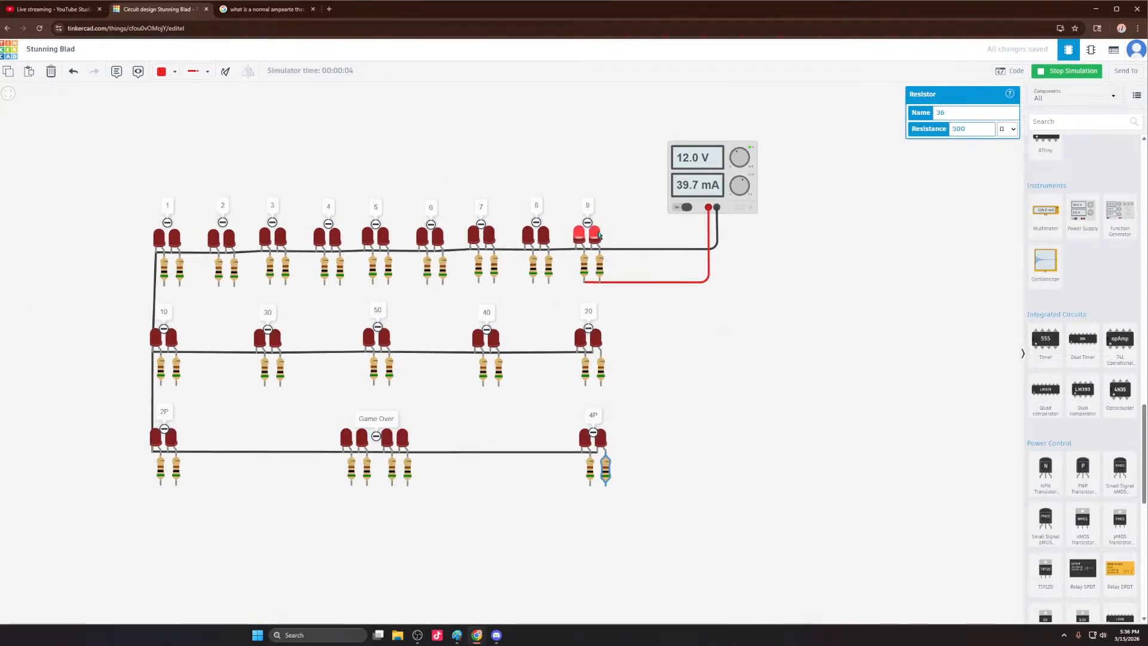
left_click(596, 234)
Step: Place a multimeter in voltage mode above the top row of LED pairs
left_click_drag(1045, 210, 505, 110)
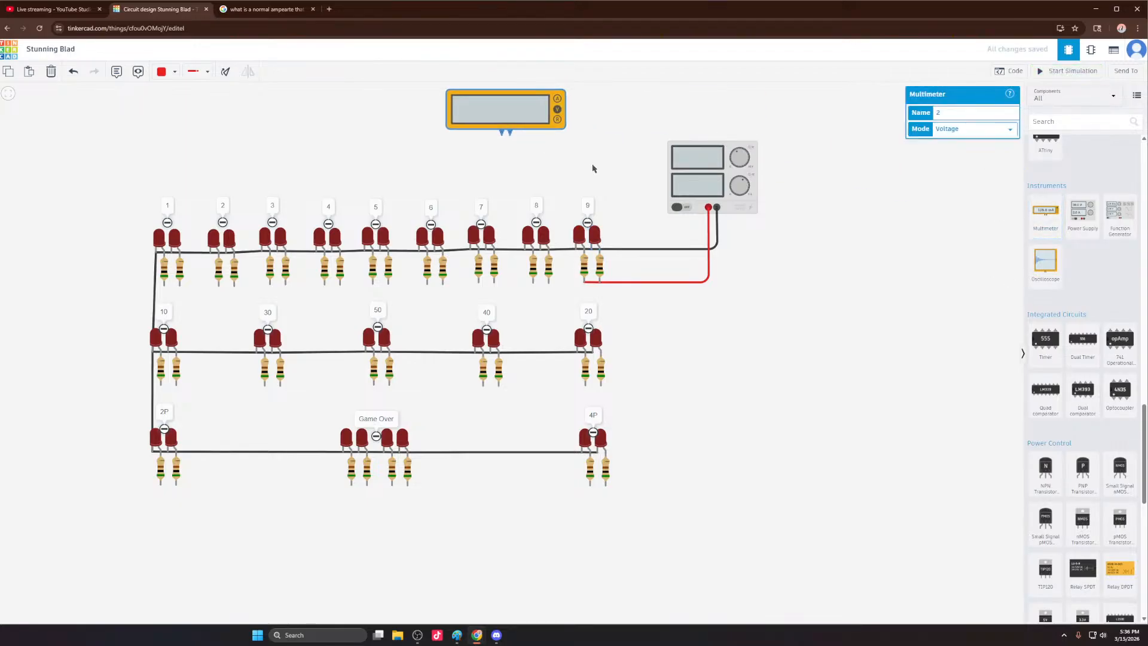
left_click(510, 131)
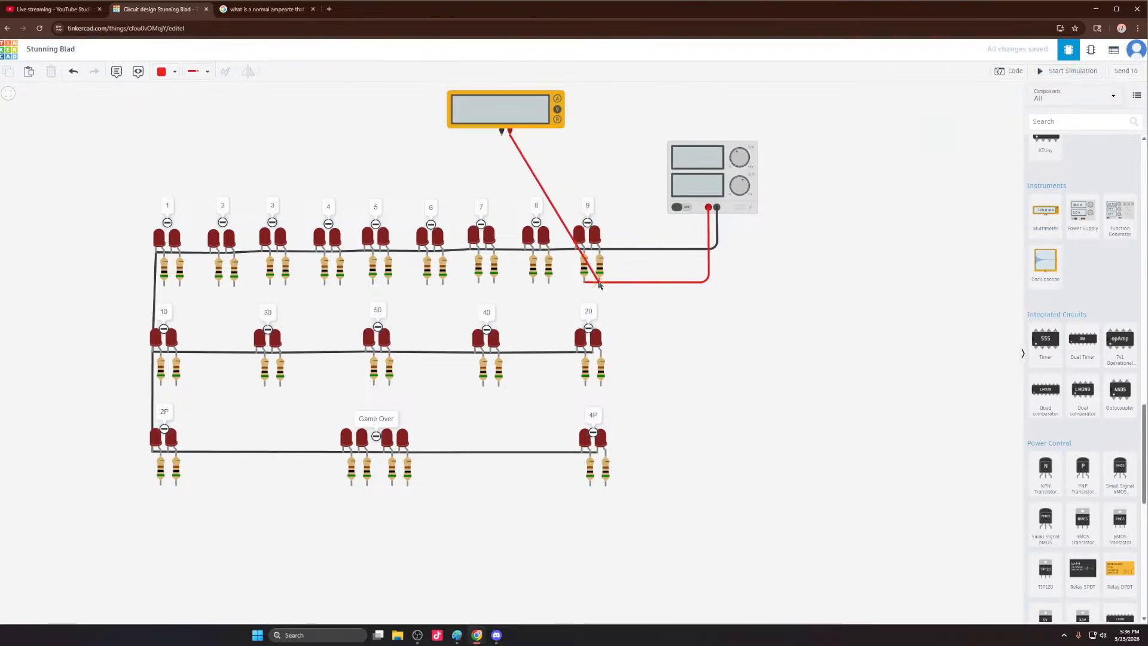
scroll(597, 172, "up", 2)
scroll(597, 172, "up", 2)
left_click(590, 183)
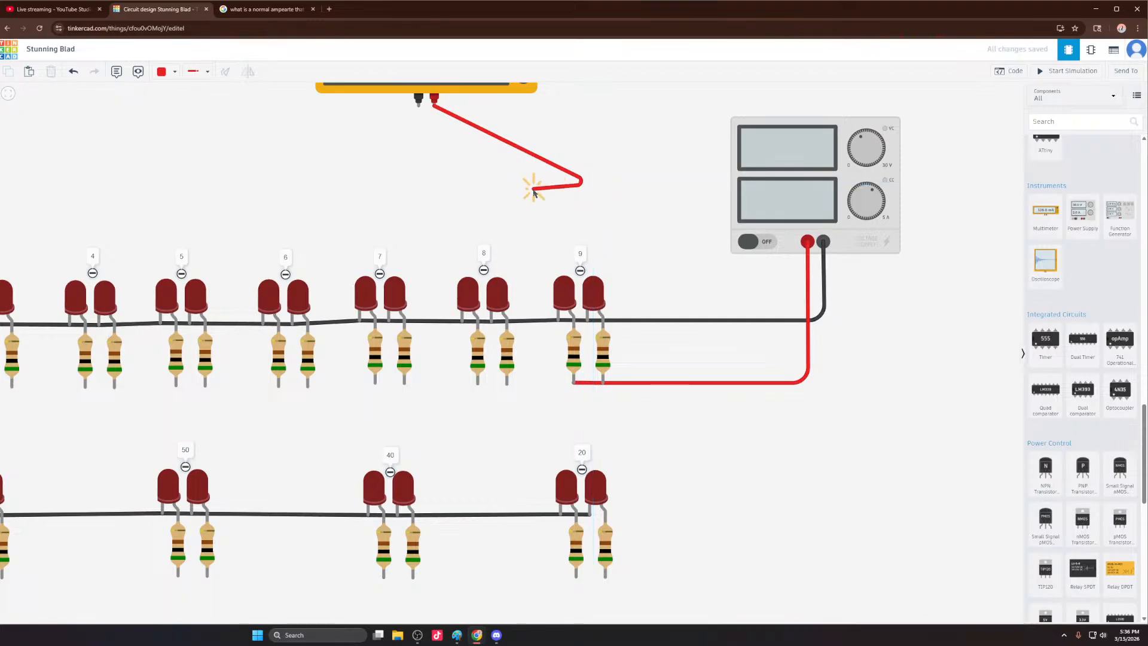
key("Escape")
Step: Move the multimeter closer to pair 9, just above its LEDs
scroll(499, 144, "down", 4)
left_click_drag(496, 110, 573, 148)
scroll(571, 197, "up", 3)
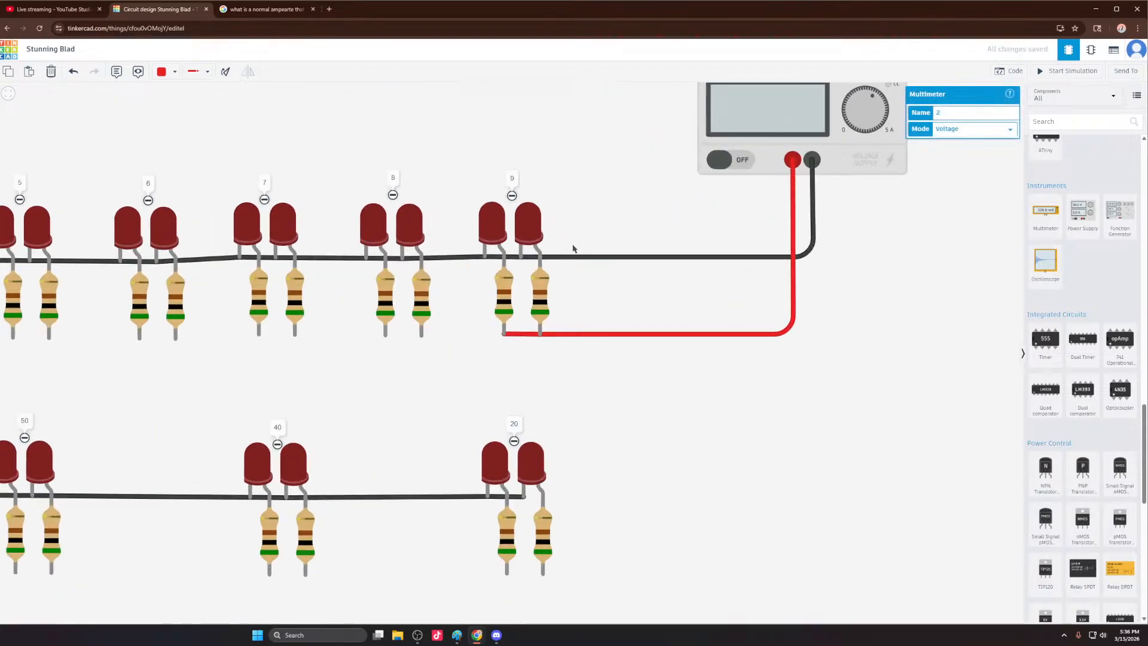
scroll(520, 144, "down", 2)
Step: Wire the multimeter's negative terminal to the cathode of pair 9's first LED and its positive terminal to that LED's anode
left_click(507, 141)
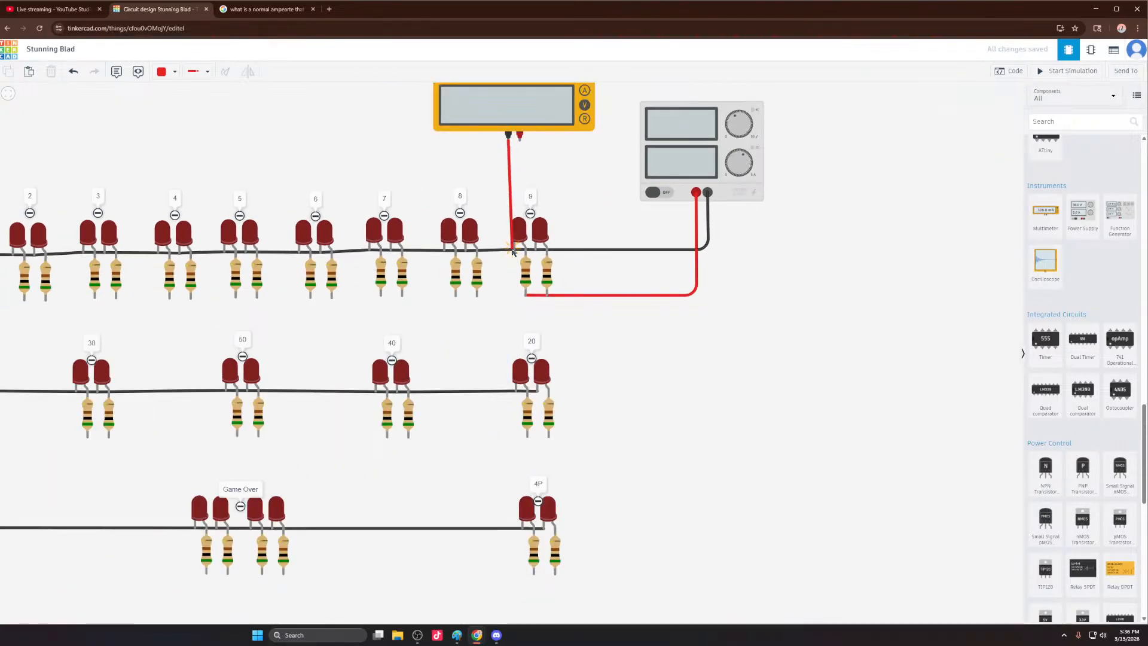
left_click(513, 239)
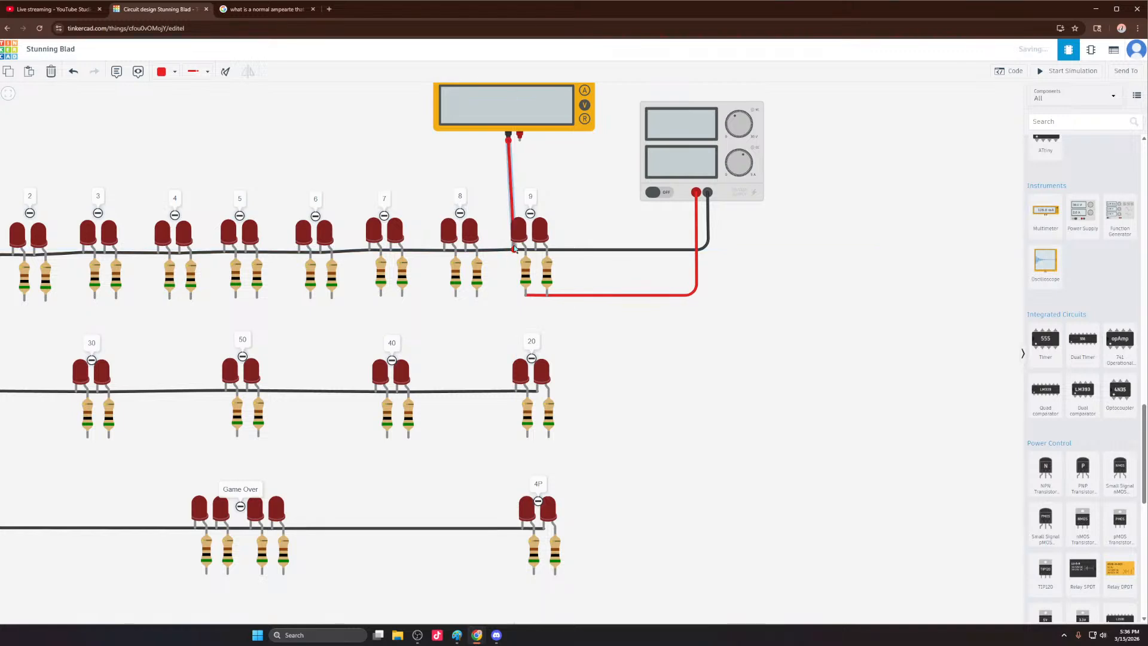
left_click(520, 140)
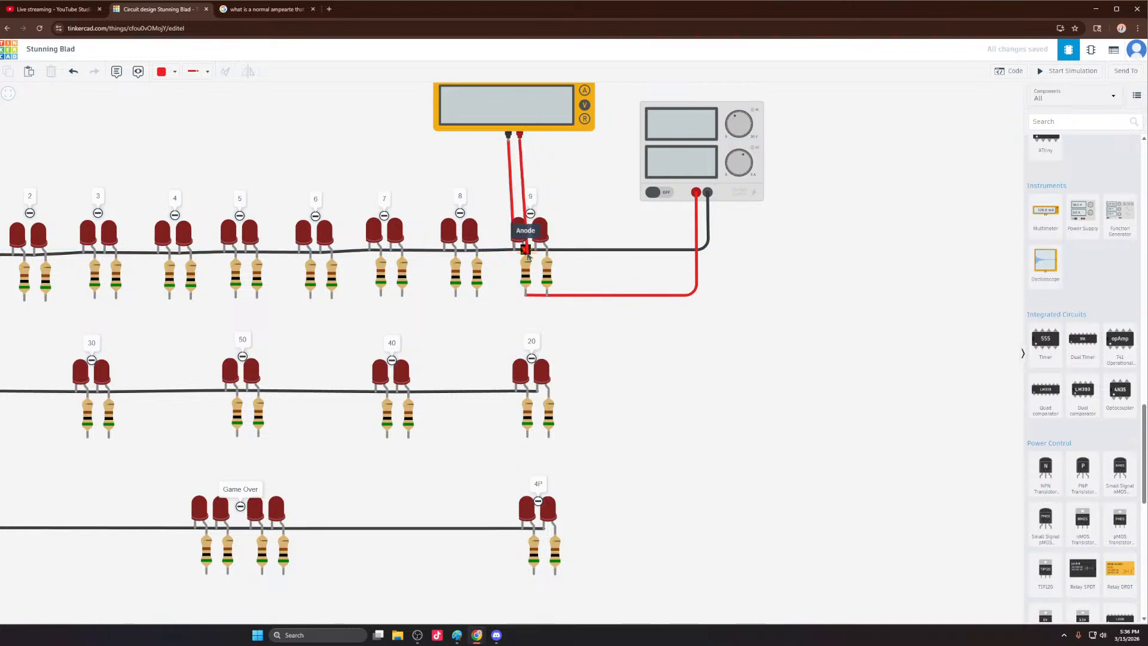
left_click(526, 249)
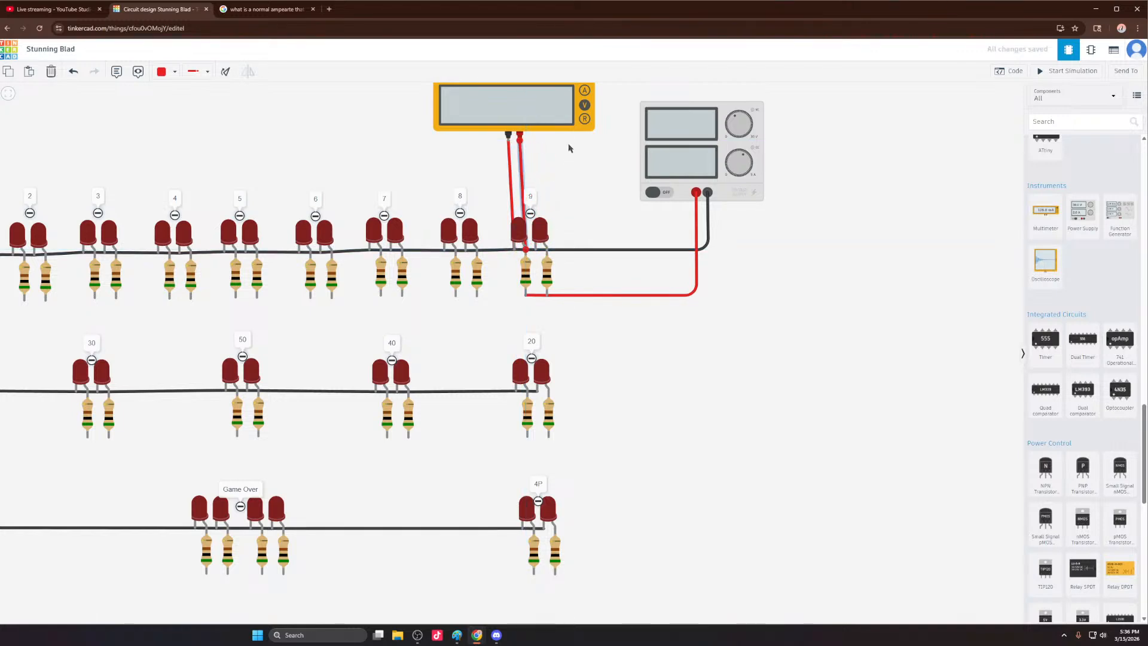
Step: Simulate the circuit, measure the voltage across pair 9's first LED, and switch the multimeter to amperage mode to read current
left_click(1070, 71)
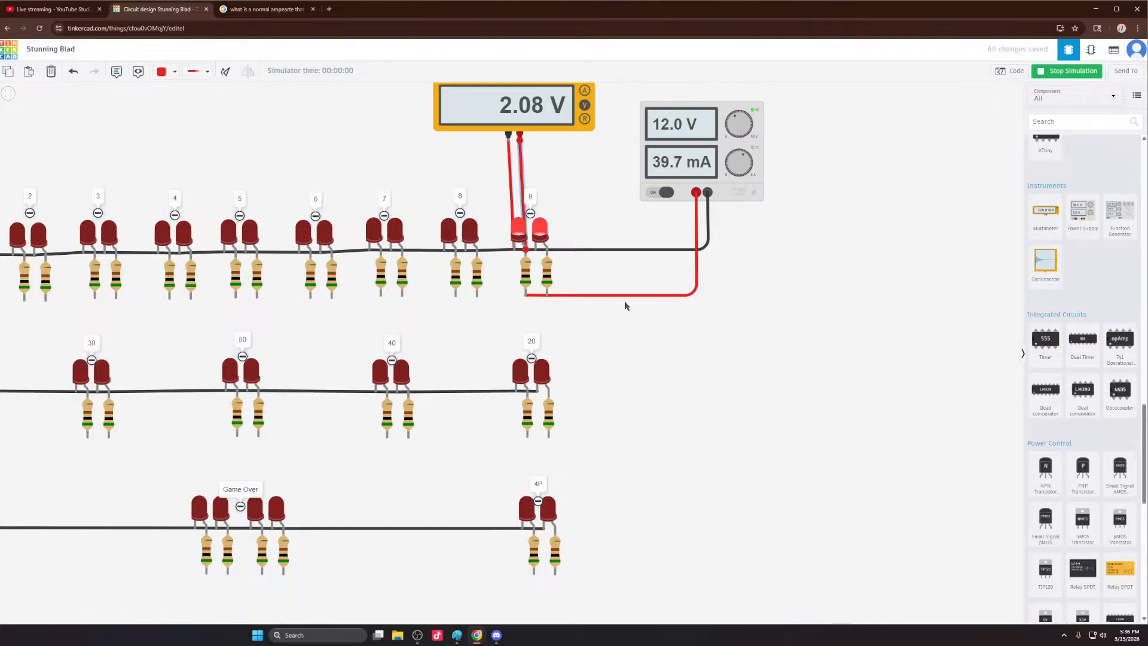
left_click(587, 91)
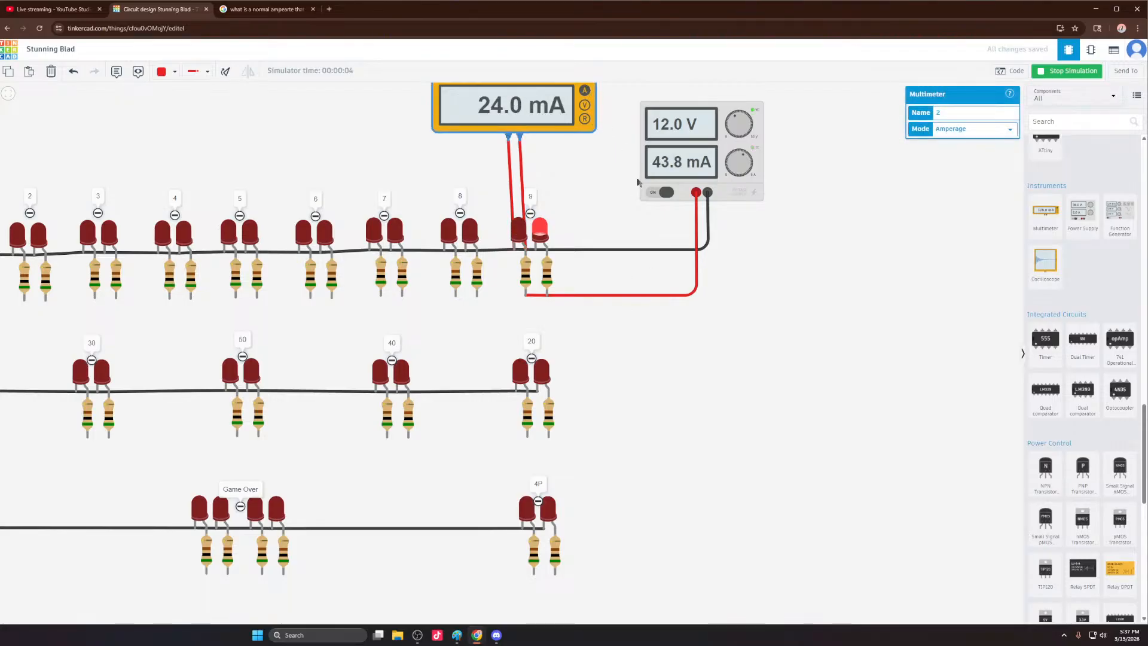
scroll(598, 281, "up", 2)
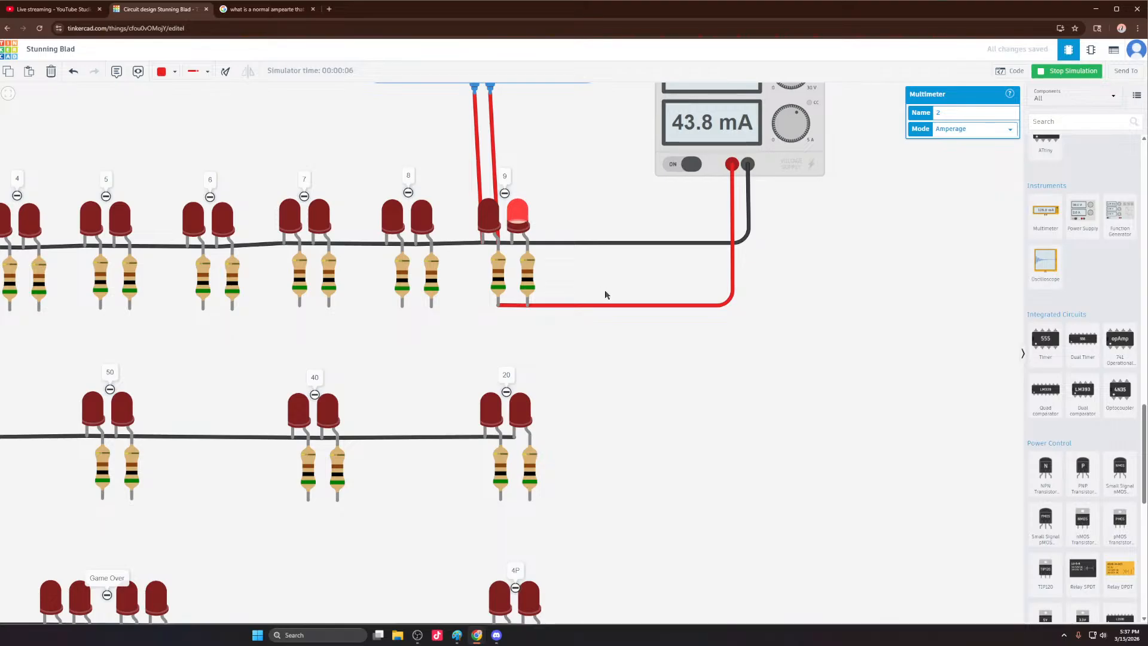
scroll(605, 294, "down", 3)
scroll(550, 174, "up", 3)
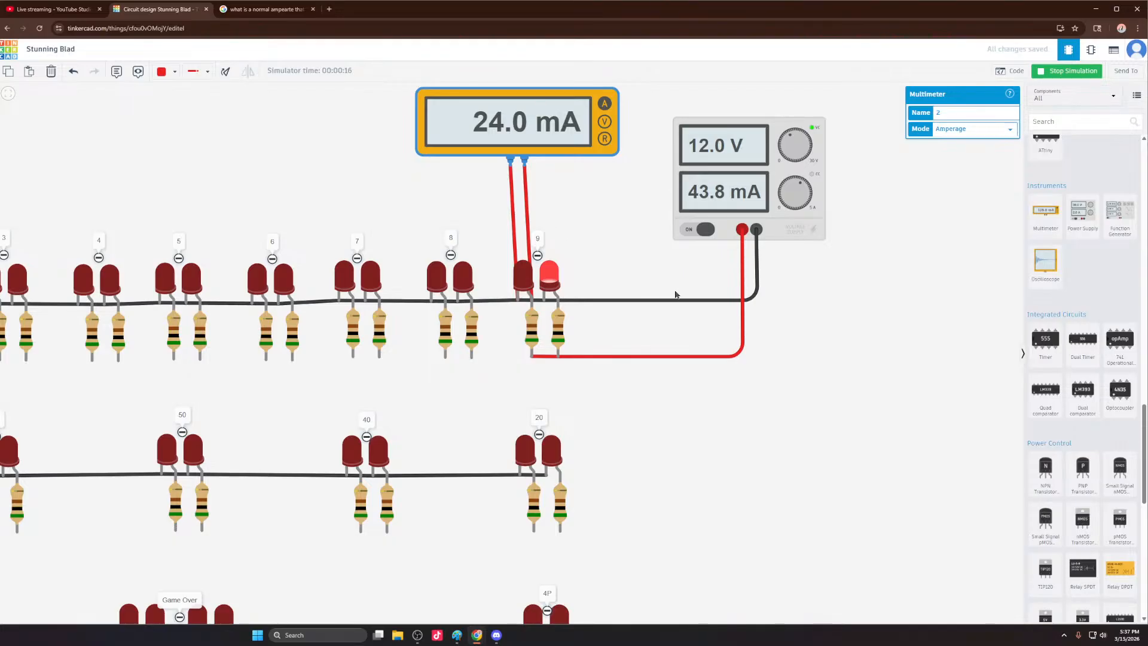
Step: Delete the red wire between the power supply's positive terminal and pair 9's second resistor
left_click(588, 287)
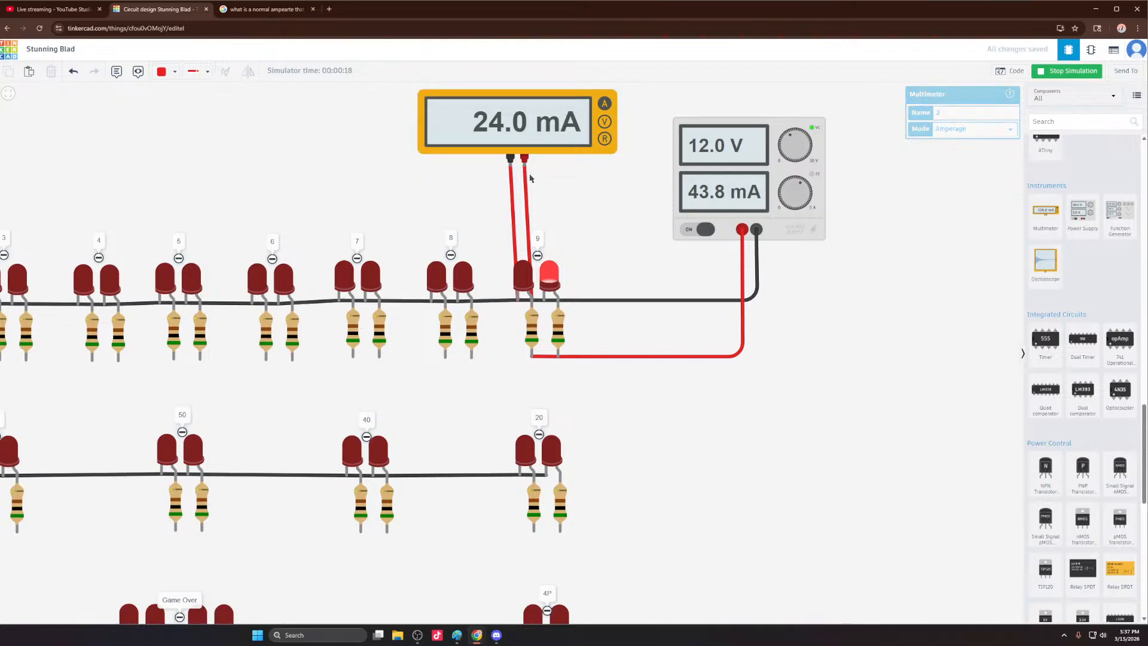
left_click(743, 261)
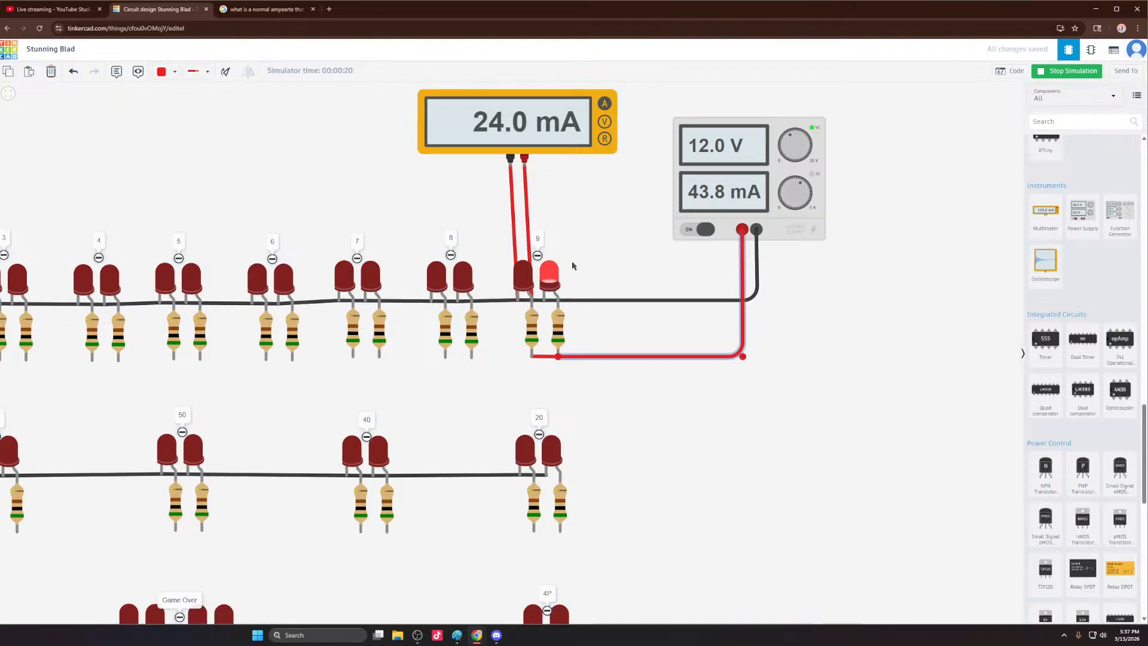
key("Delete")
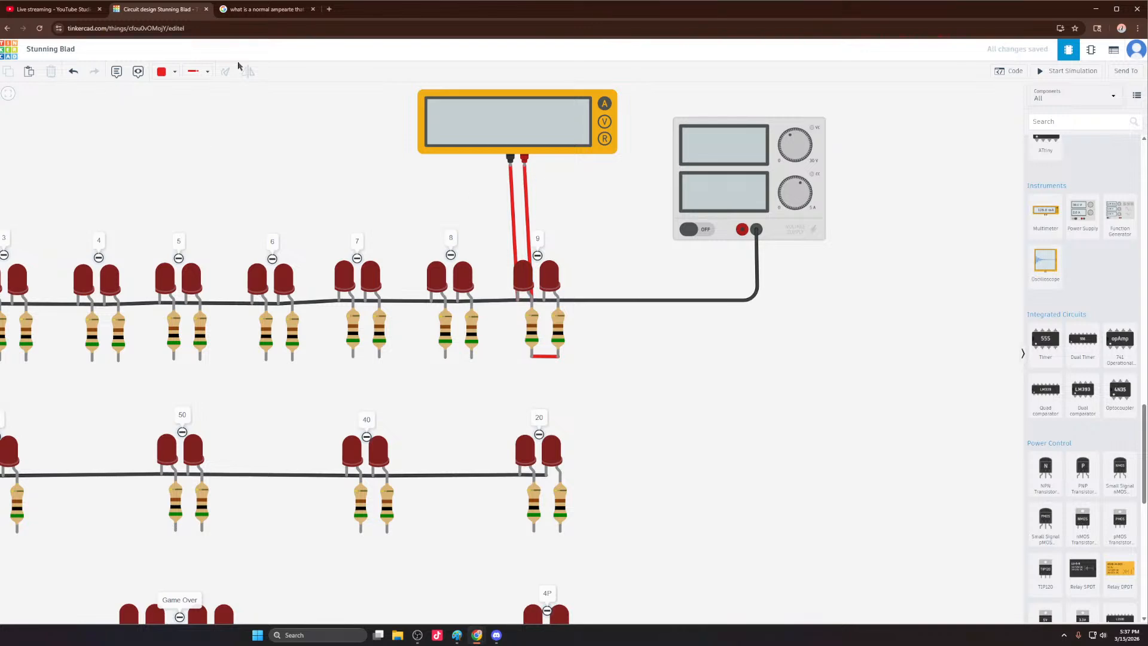
Step: Add a resistor at the power supply's positive terminal and set its resistance to 250 Ω
scroll(1063, 198, "up", 15)
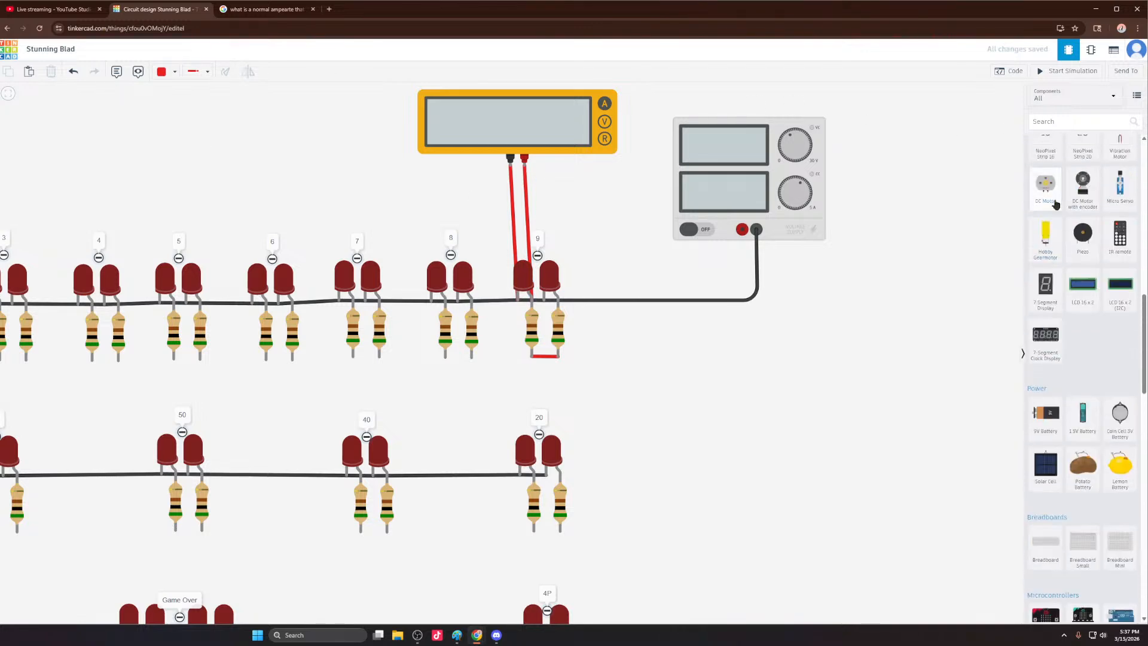
scroll(1063, 199, "up", 5)
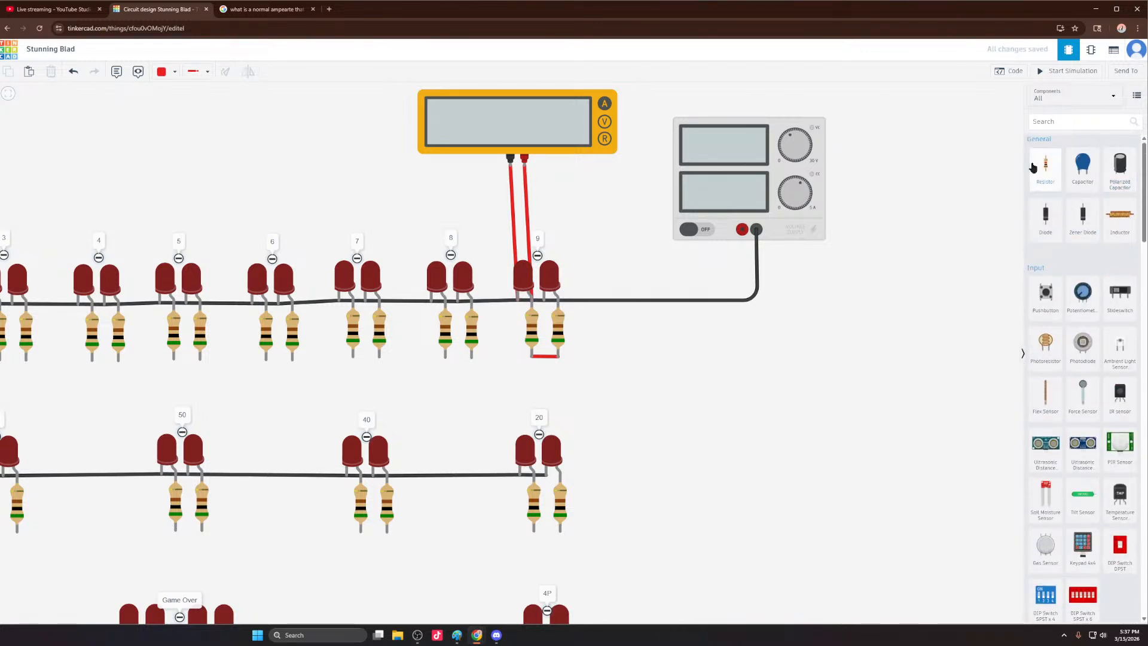
left_click_drag(1046, 168, 744, 267)
left_click(1007, 130)
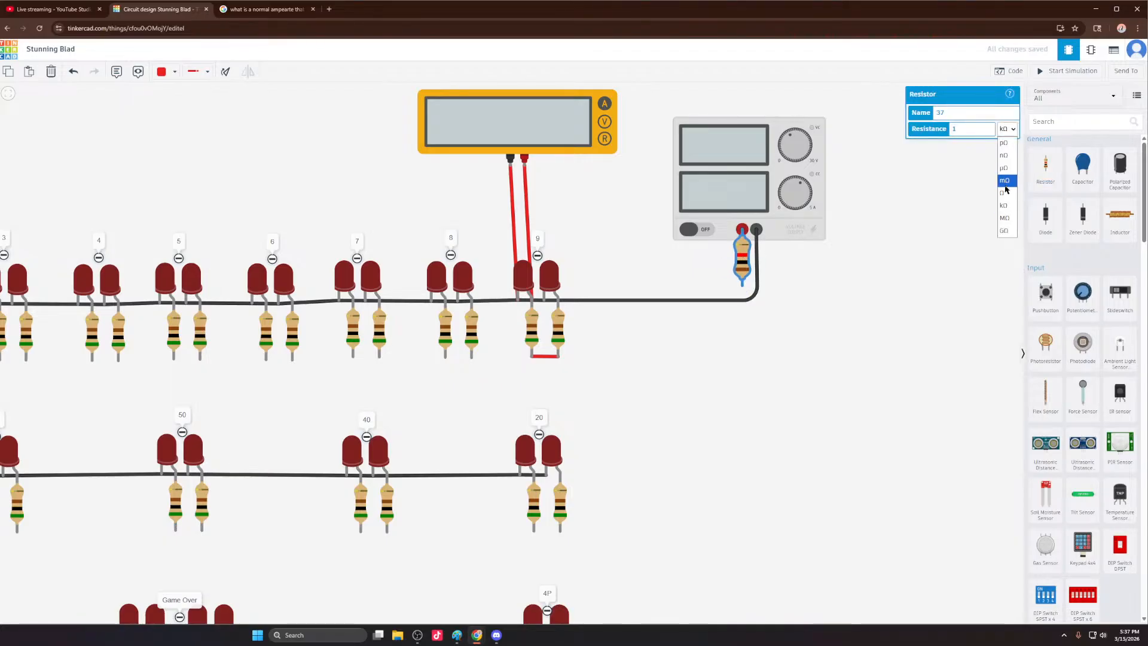
left_click(1006, 194)
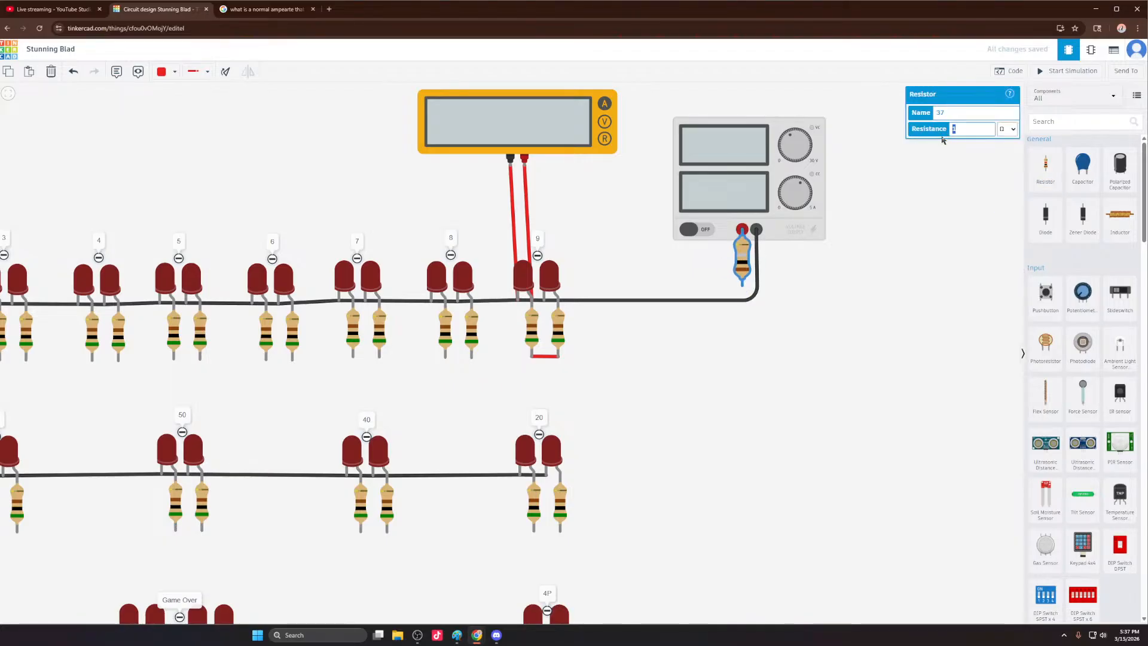
type("250")
left_click(853, 333)
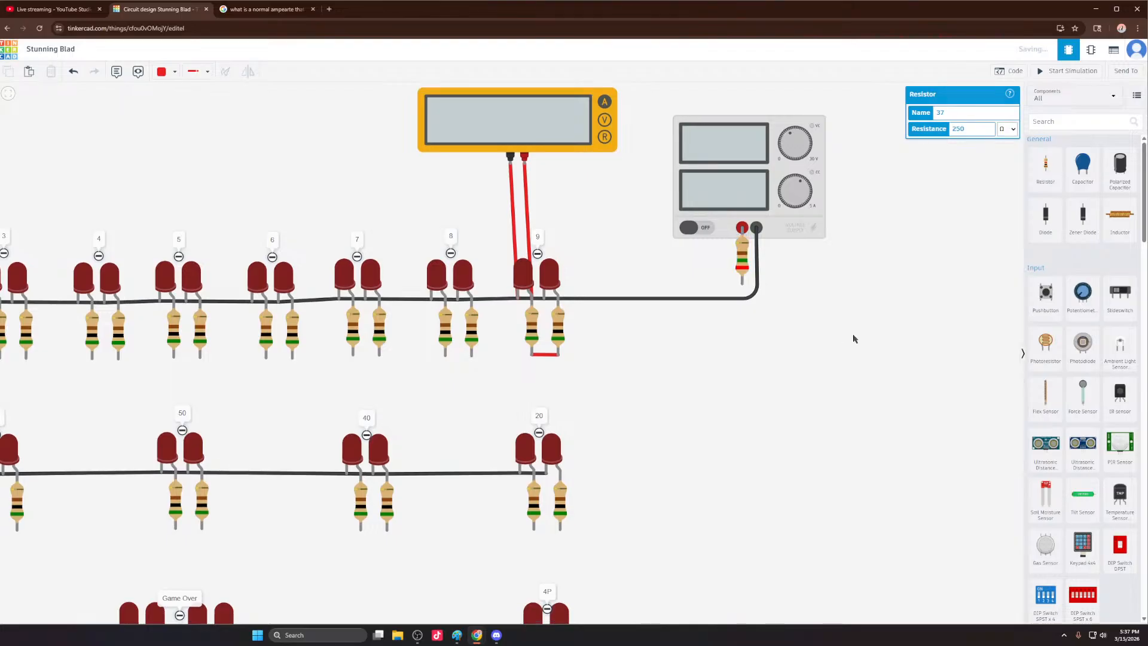
Step: Run a red wire from the free end of the 250 Ω supply resistor to the lower end of pair 9's second resistor
left_click(166, 77)
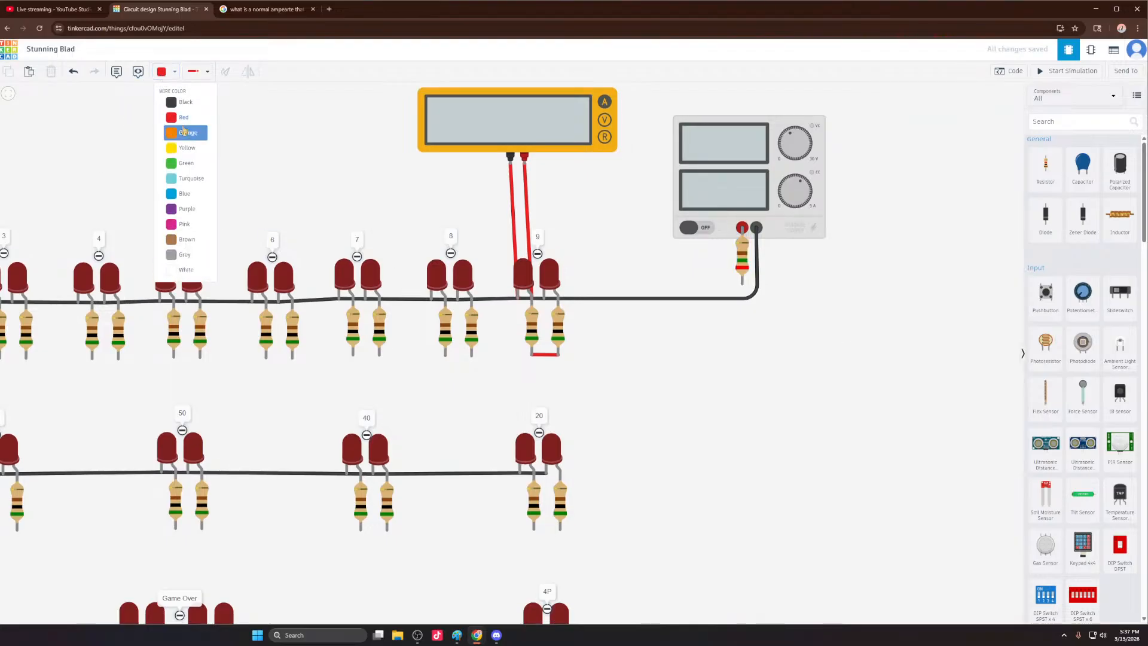
left_click(180, 114)
left_click(742, 277)
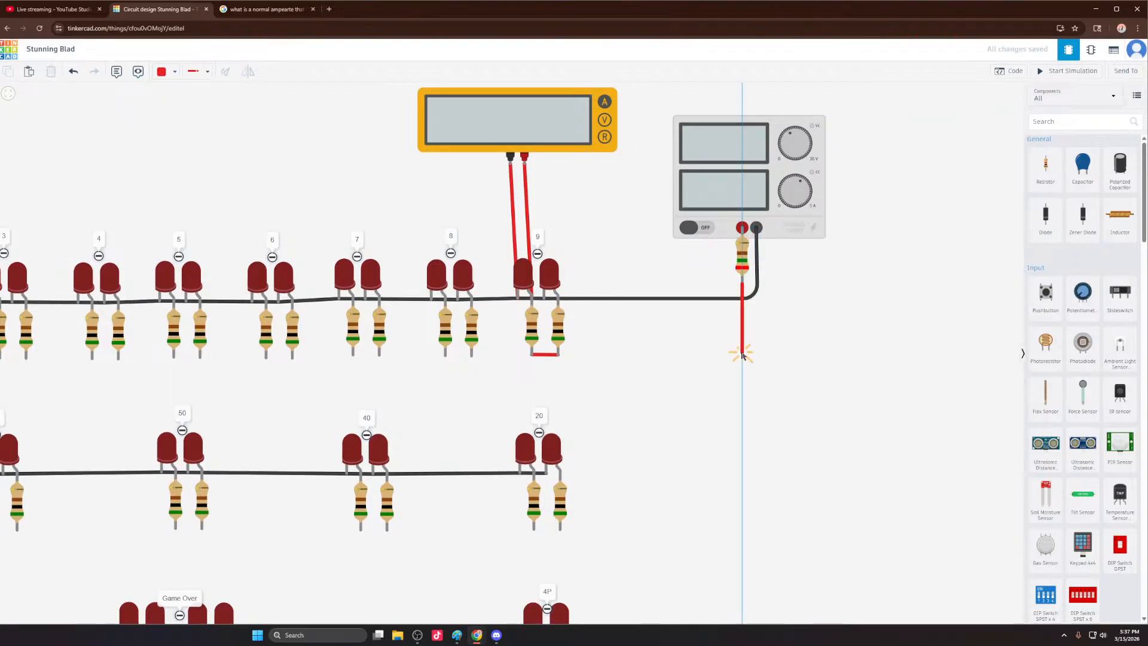
left_click(740, 353)
left_click(558, 354)
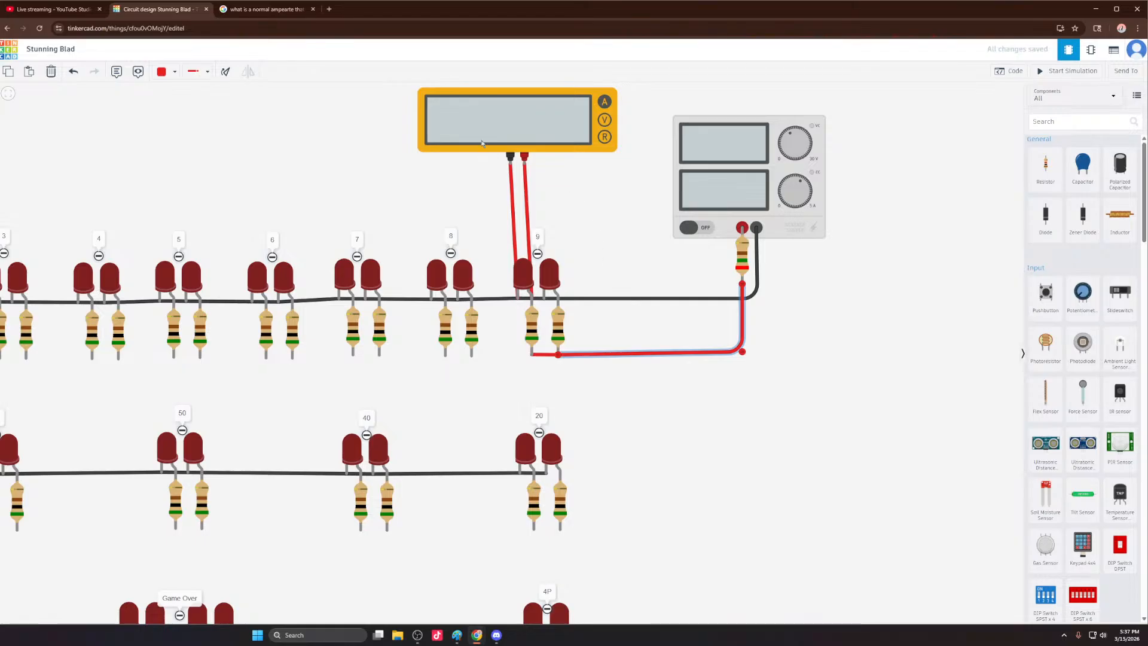
Step: Simulate the circuit and set the supply resistor's resistance to 150 Ω
left_click(1068, 71)
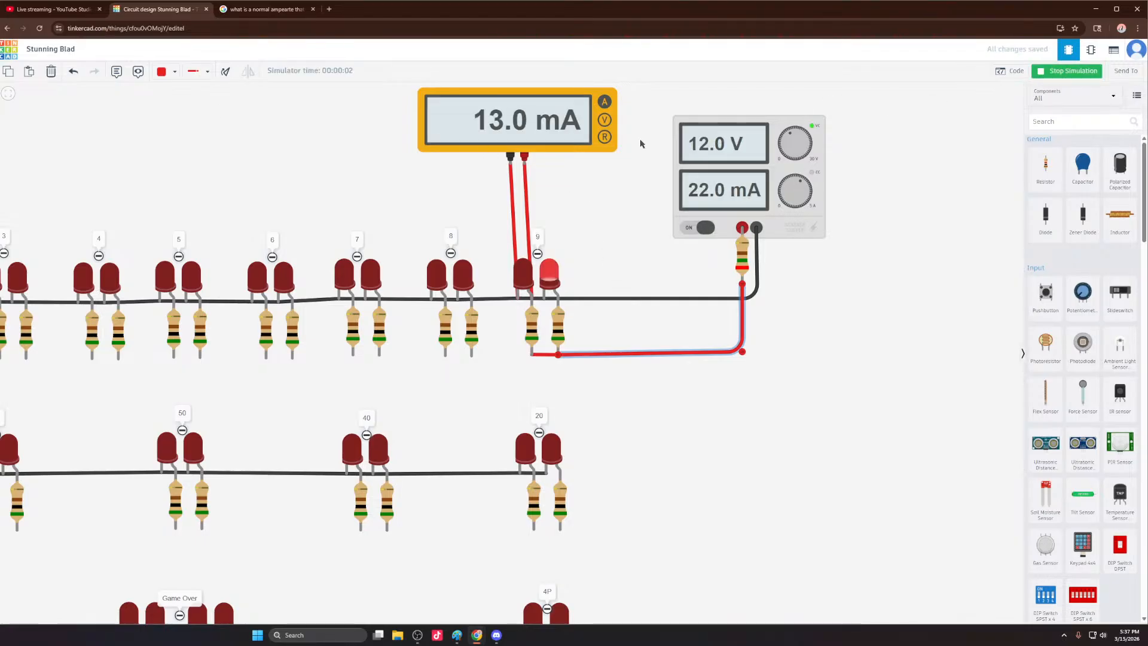
left_click(741, 257)
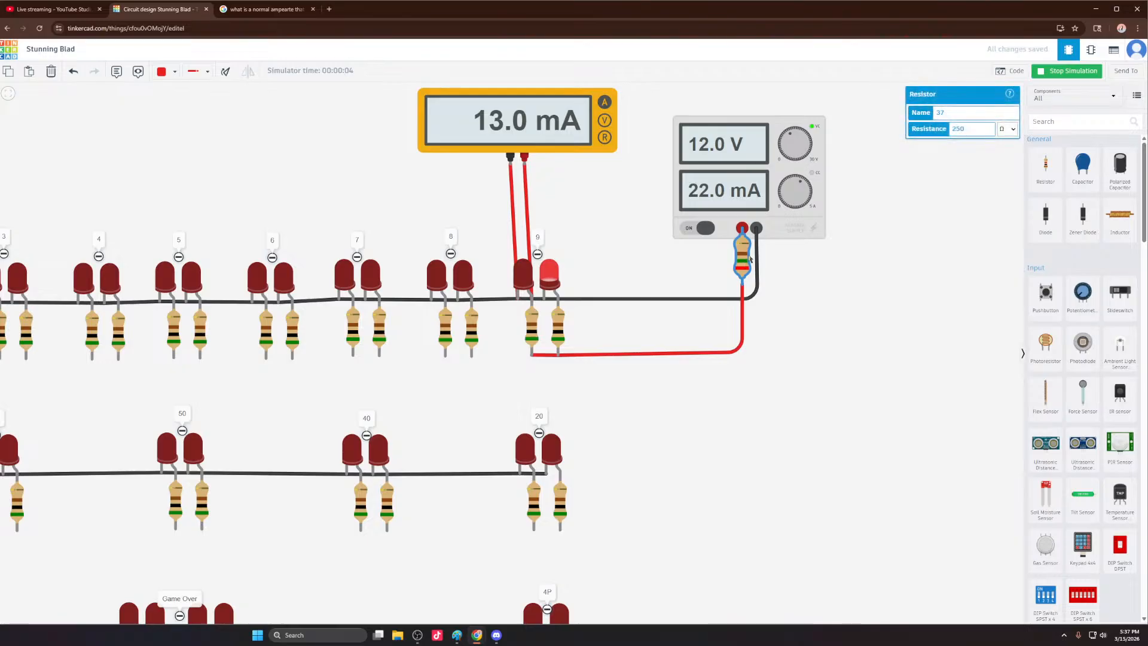
left_click_drag(978, 127, 950, 131)
type("150")
left_click(961, 233)
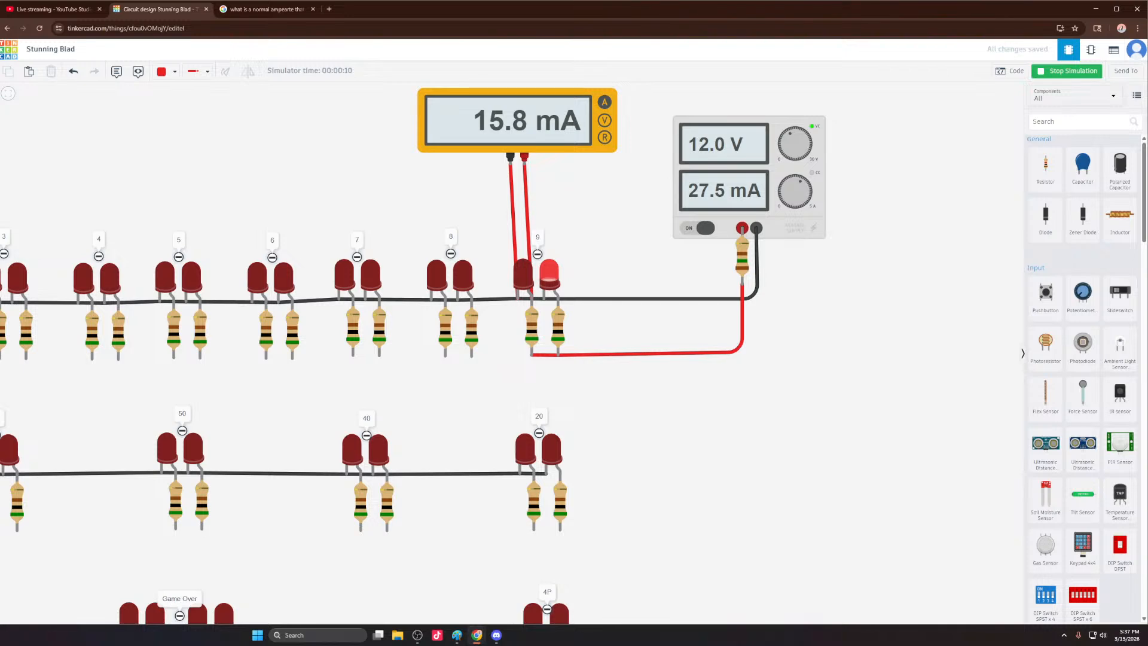
left_click(742, 263)
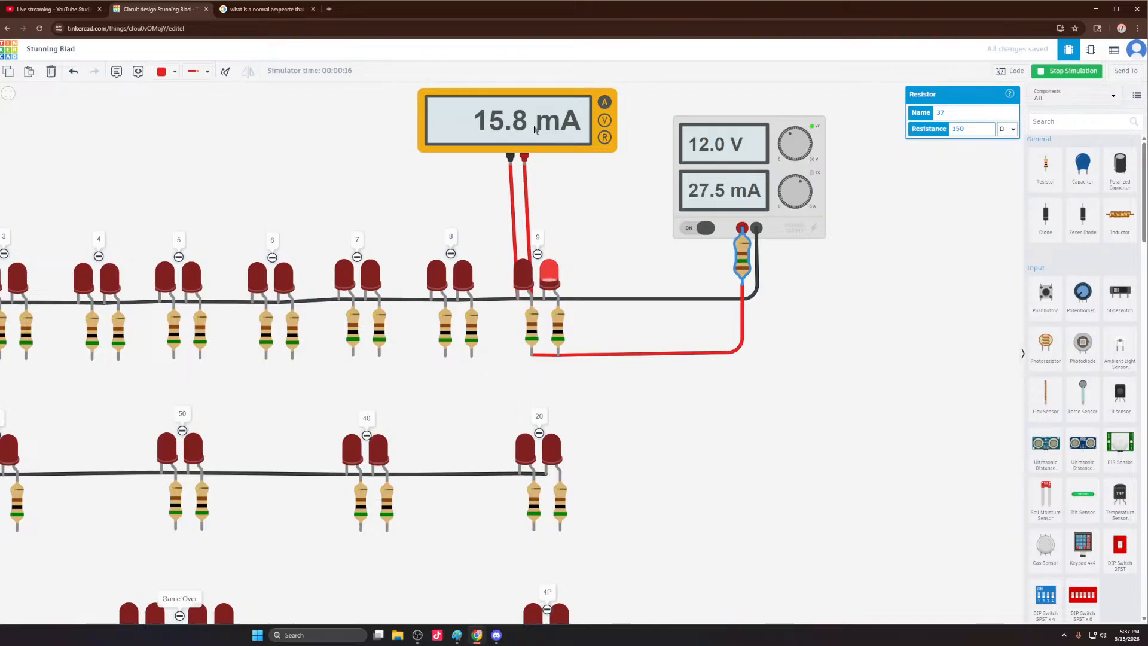
scroll(552, 153, "down", 3)
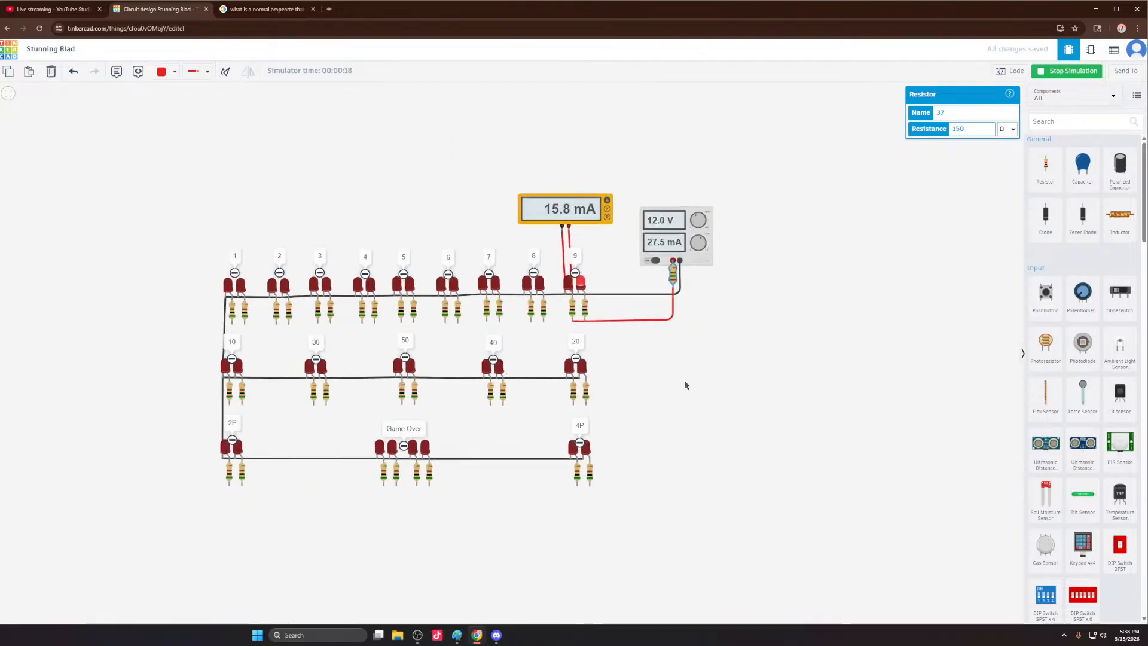
scroll(684, 384, "up", 3)
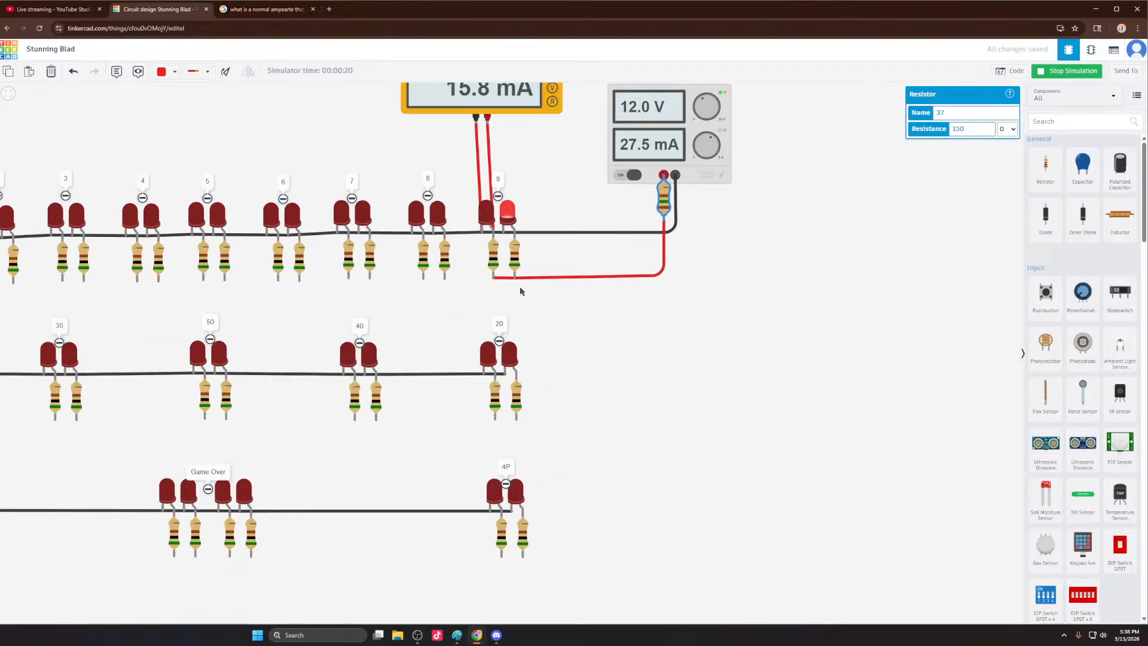
scroll(526, 302, "down", 2)
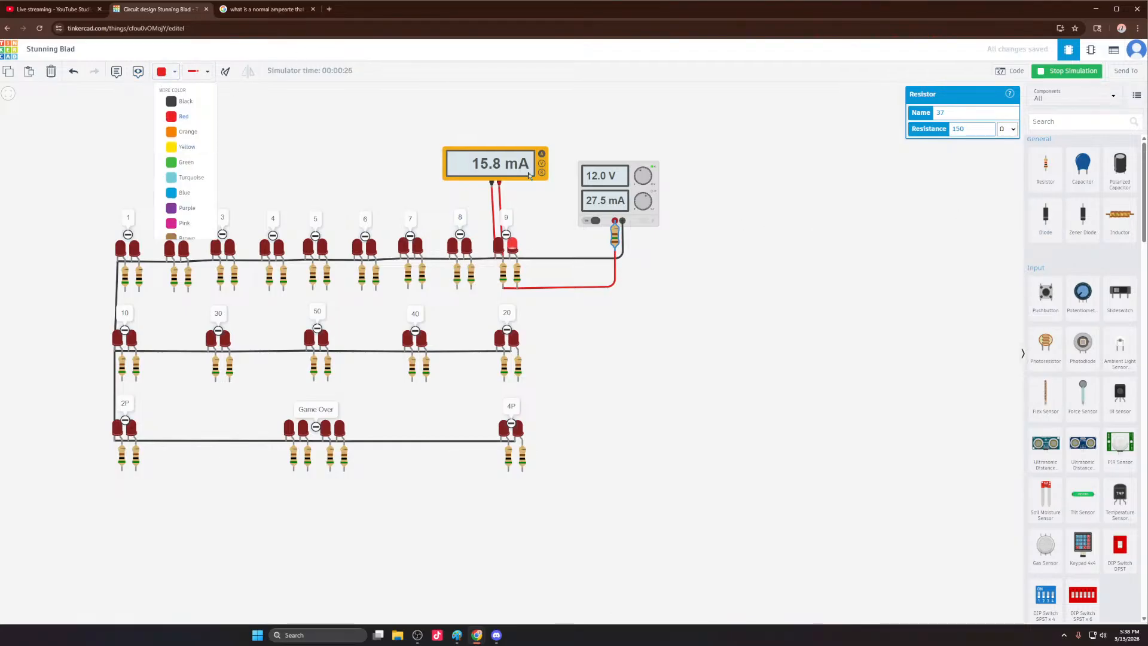
Step: Stop the simulation and route a red wire from the supply resistor's free end to the lower end of the Game Over group's fourth resistor
left_click(168, 71)
left_click(1039, 74)
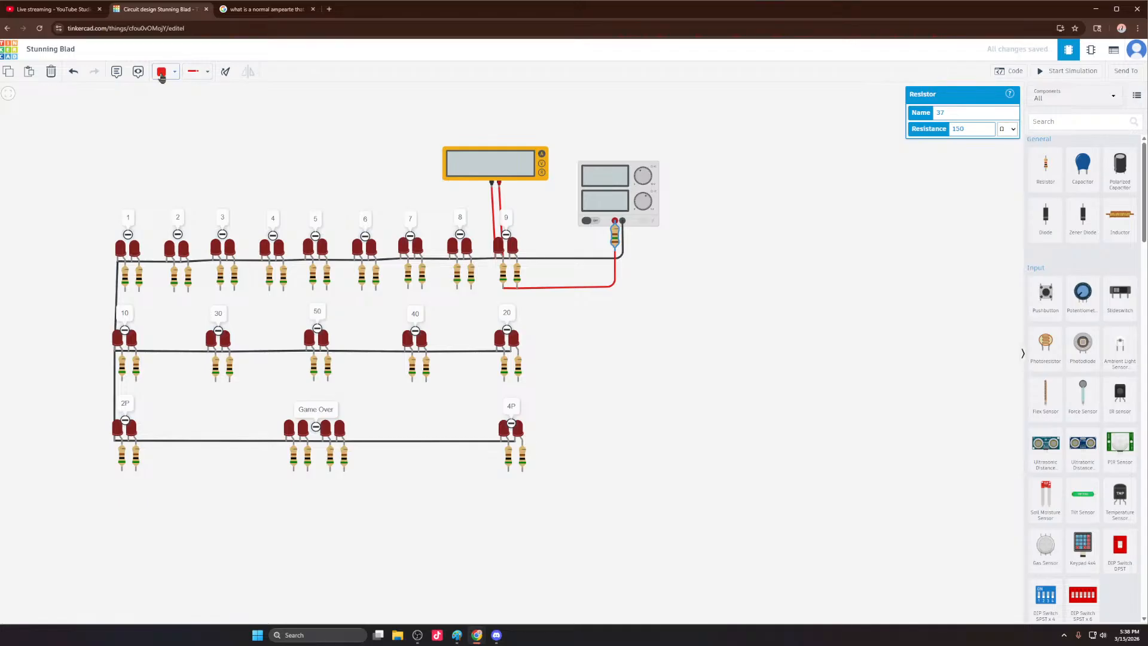
left_click(162, 74)
left_click(616, 251)
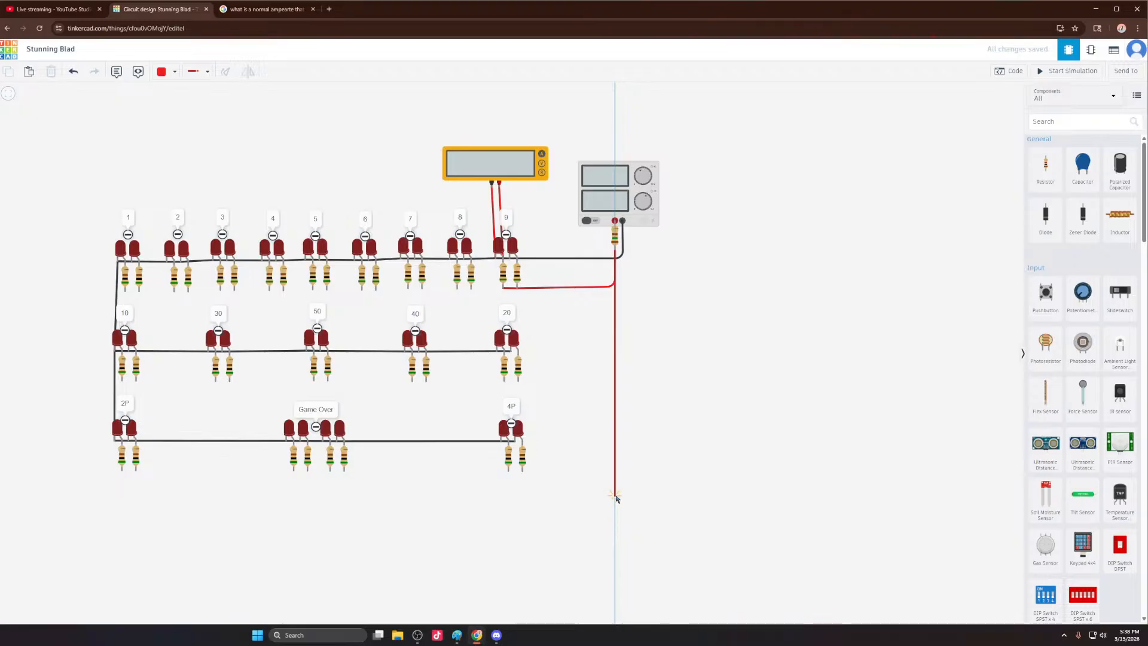
left_click(616, 494)
left_click(346, 496)
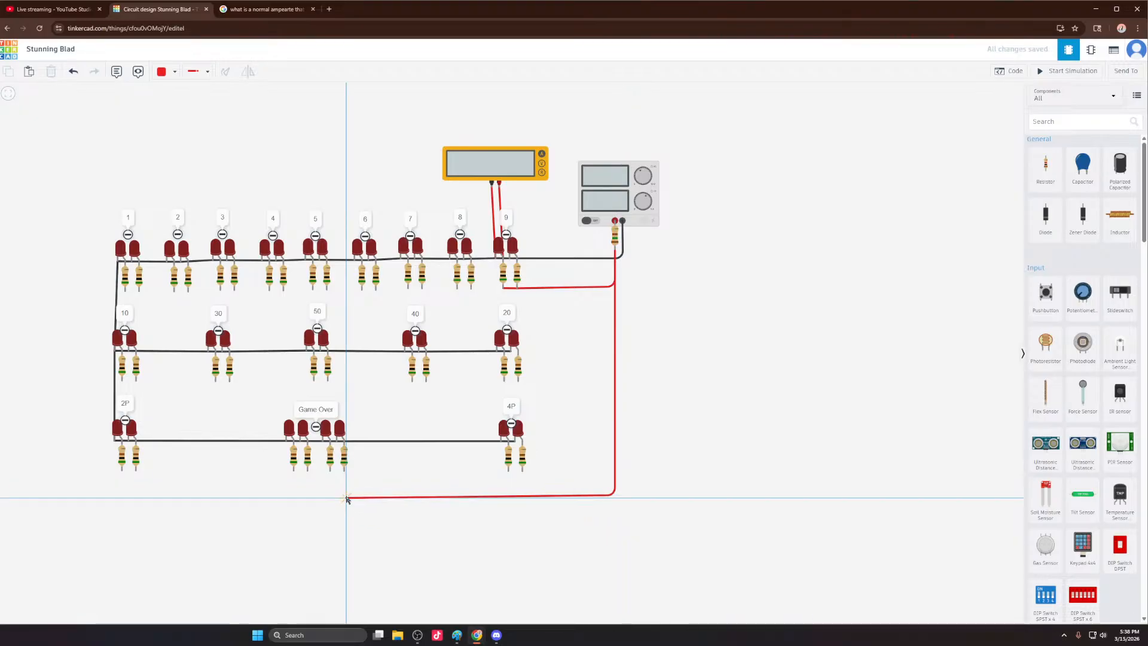
left_click(344, 471)
Step: Link the lower ends of the four Game Over resistors together with red wires
left_click(330, 470)
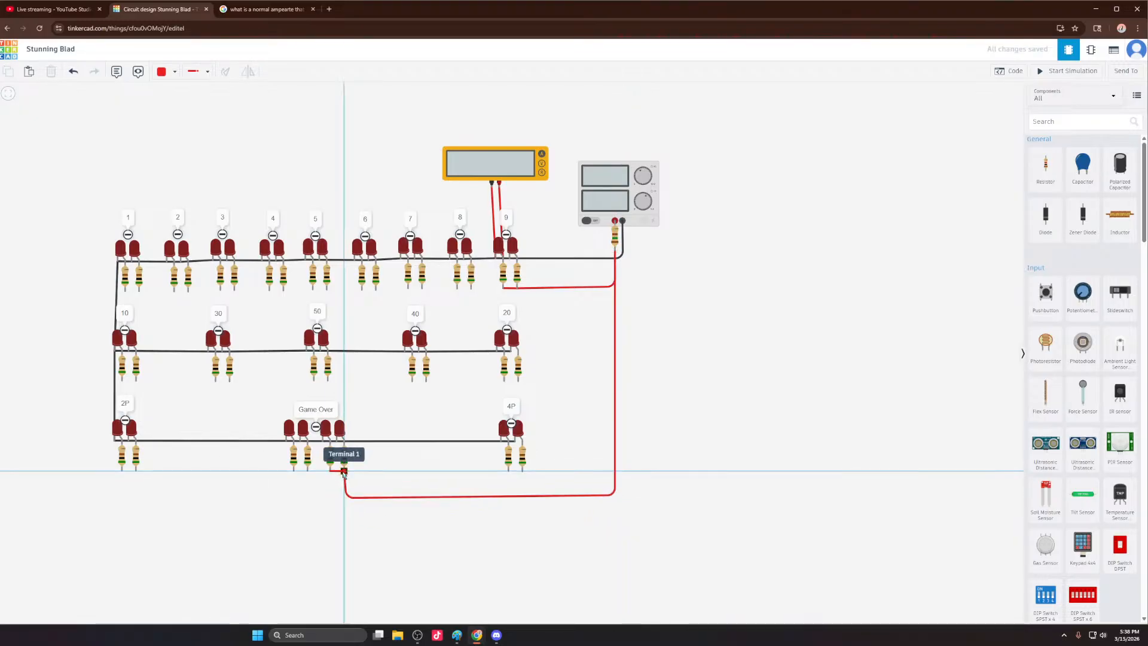
left_click(344, 470)
left_click(308, 471)
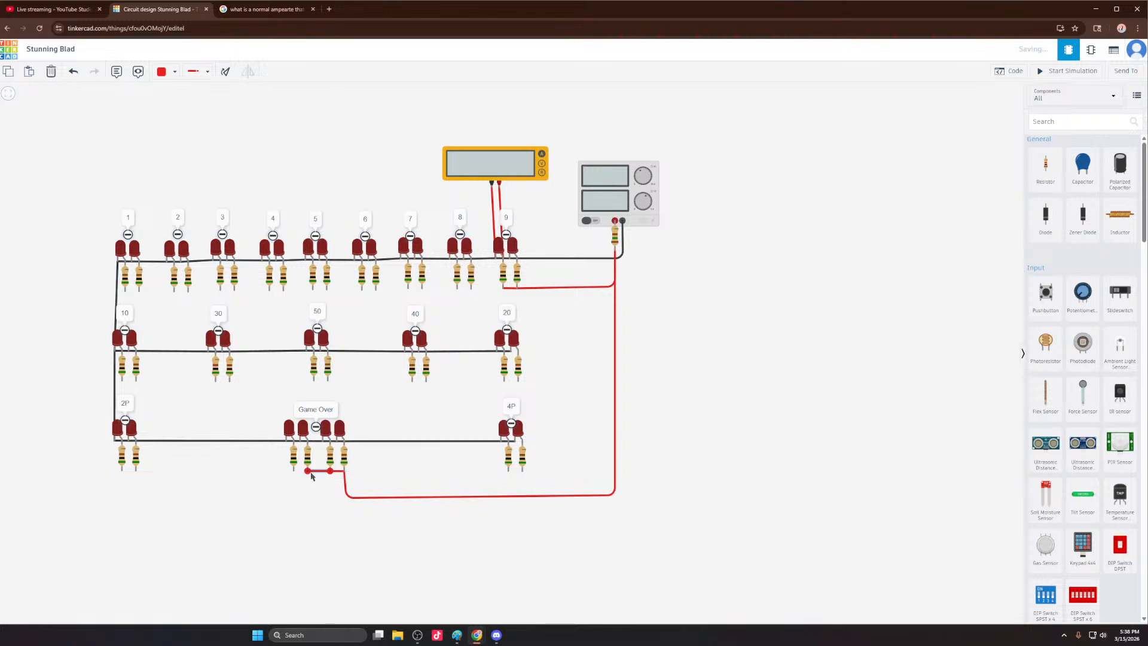
left_click(307, 471)
Step: Wire the supply resistor's free end to pair 20's first resistor in red and link the lower ends of that pair's two resistors
left_click(616, 254)
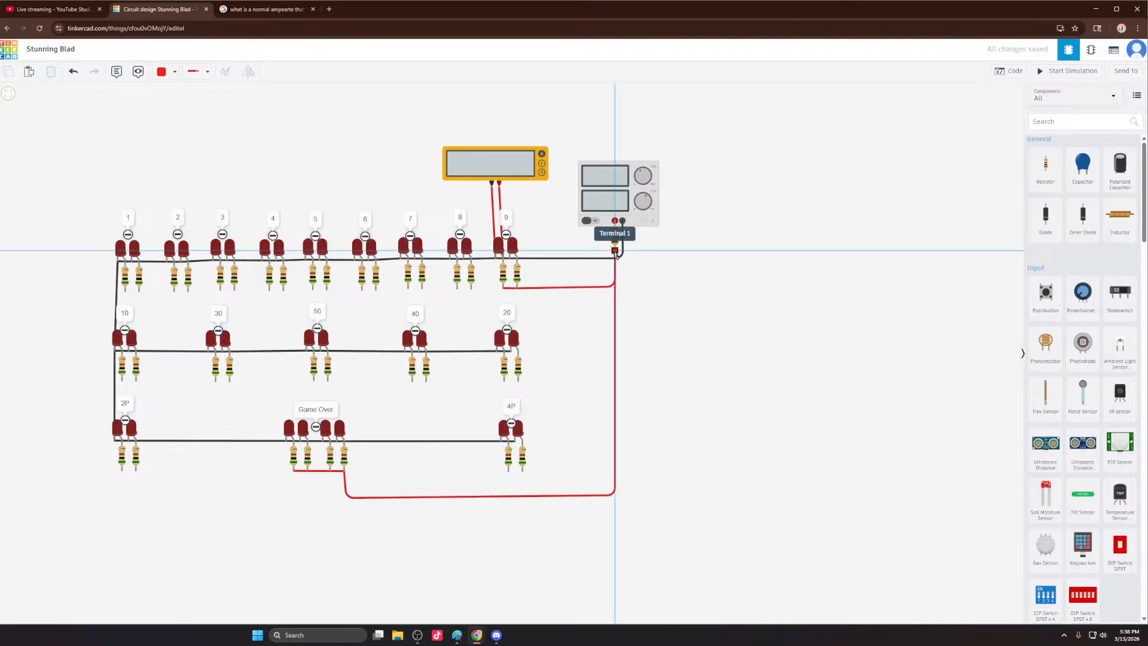
left_click(615, 389)
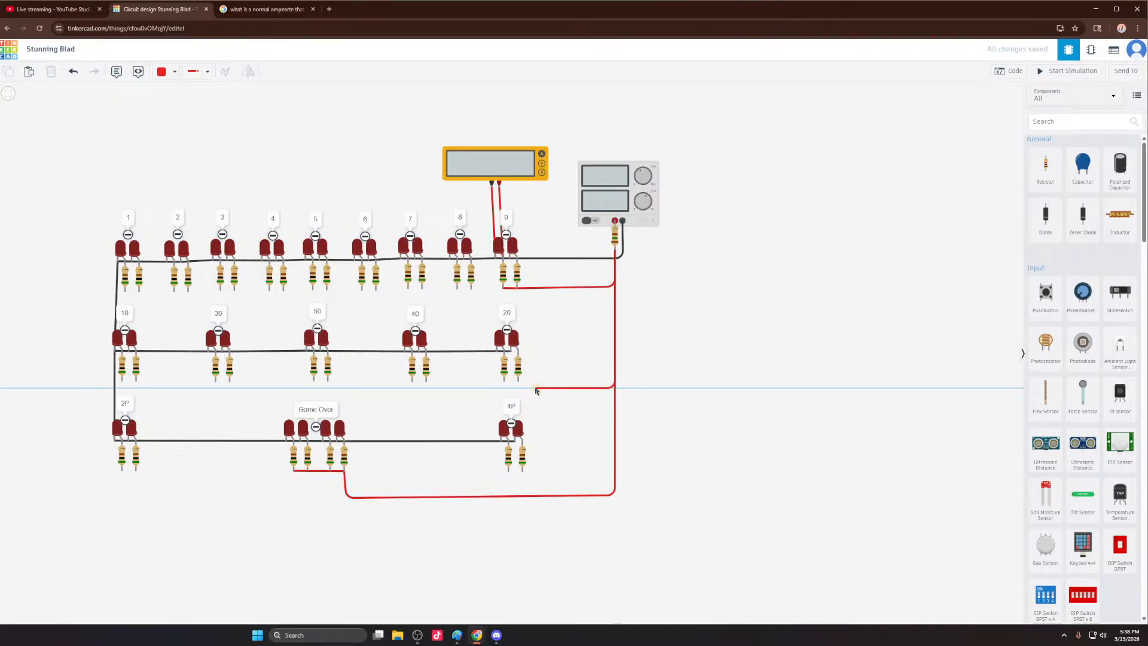
left_click(505, 381)
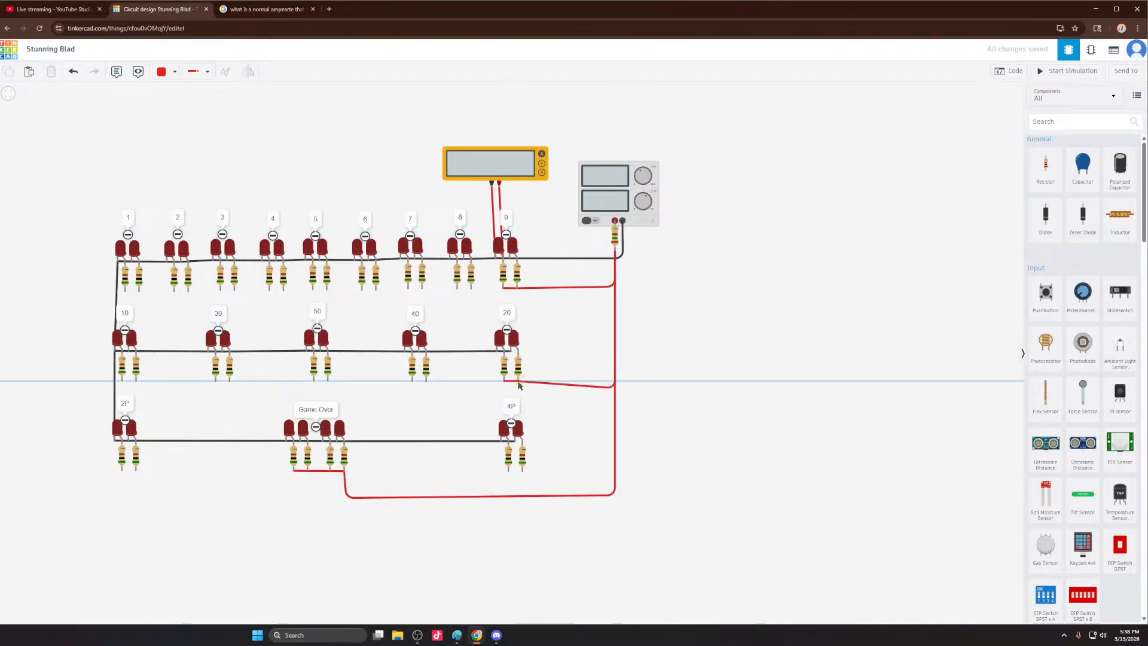
left_click(518, 381)
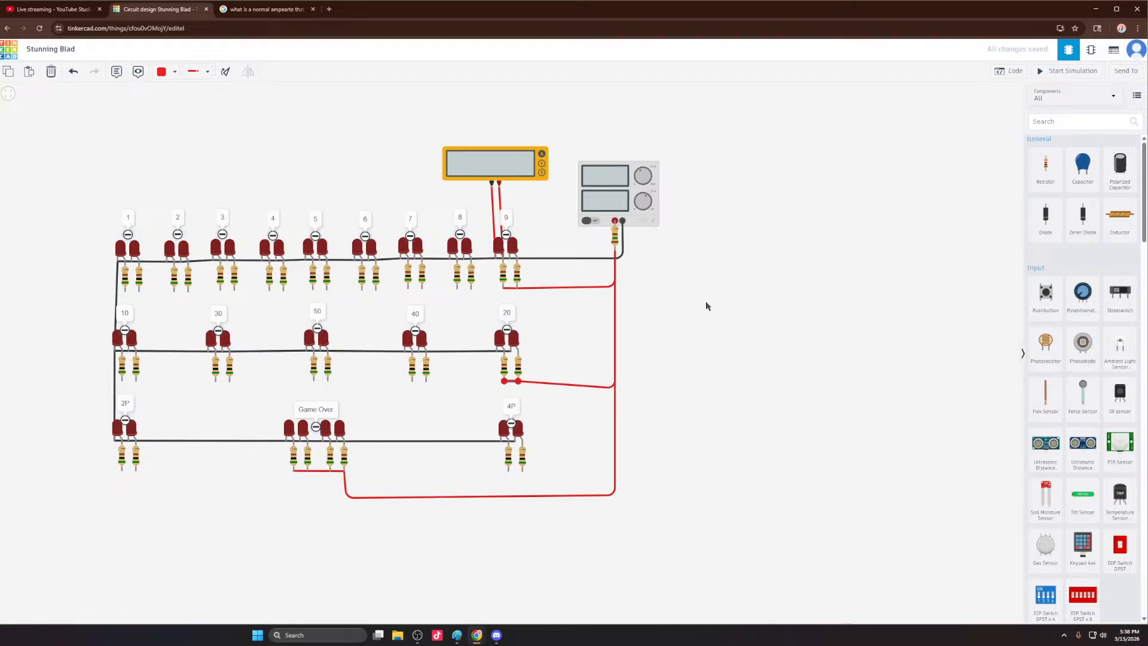
Step: Simulate the circuit and check the LED and supply currents with pair 9, pair 20 and the Game Over group connected
left_click(1070, 72)
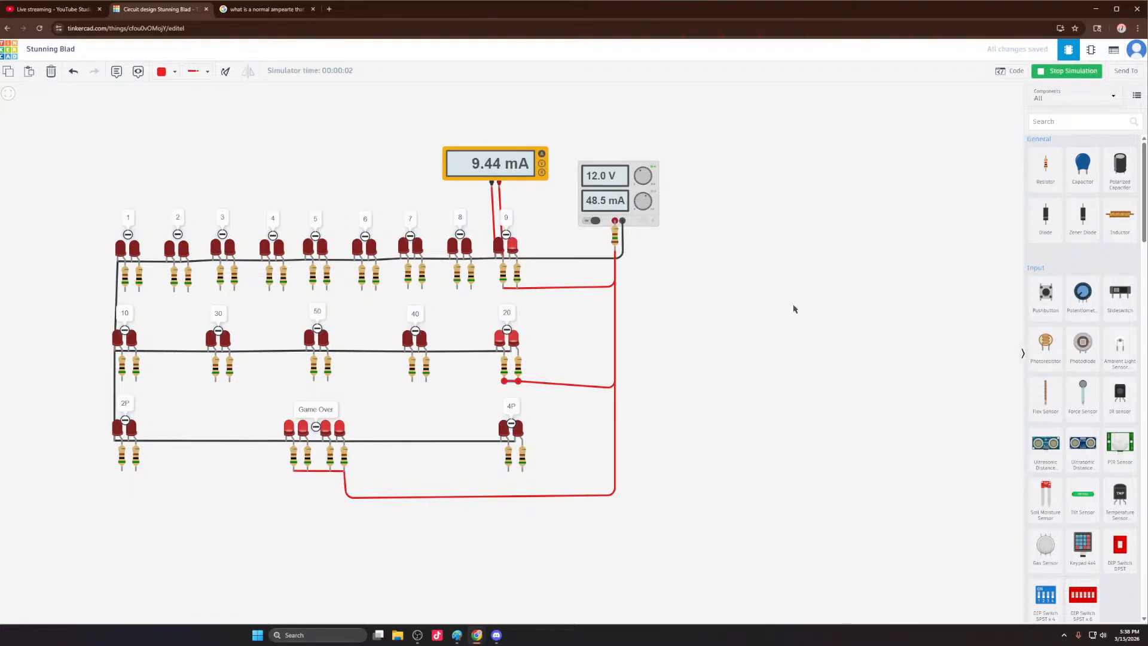
scroll(675, 296, "down", 2)
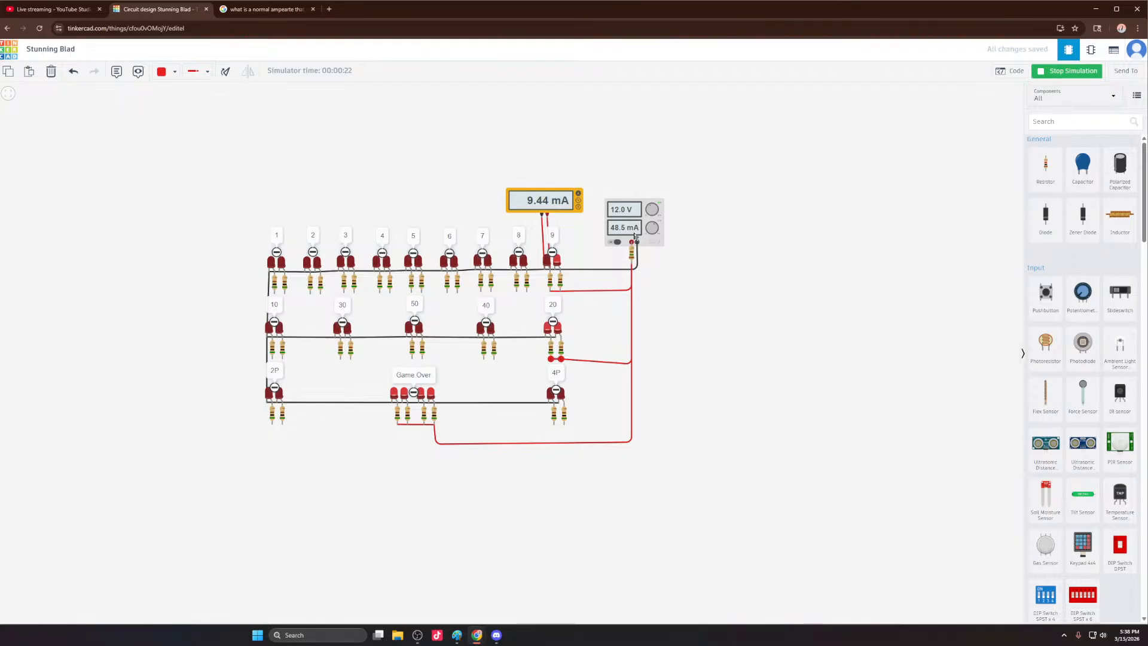
scroll(571, 225, "up", 3)
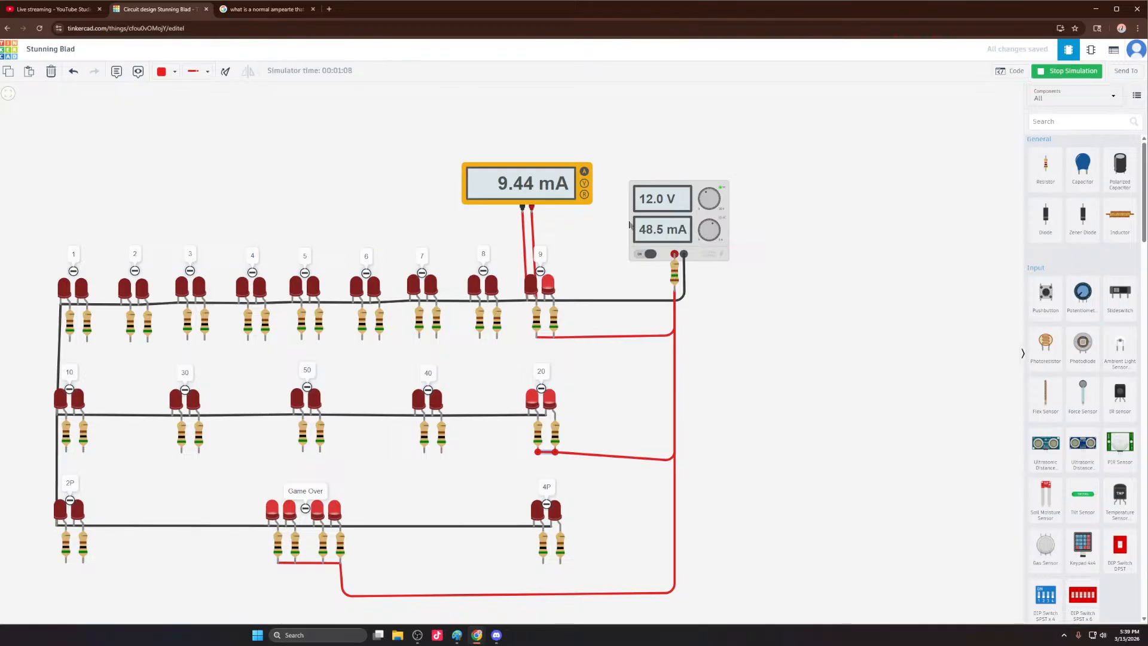
Step: Stop the simulation and delete the red wire between the supply resistor and the Game Over group
left_click(1067, 71)
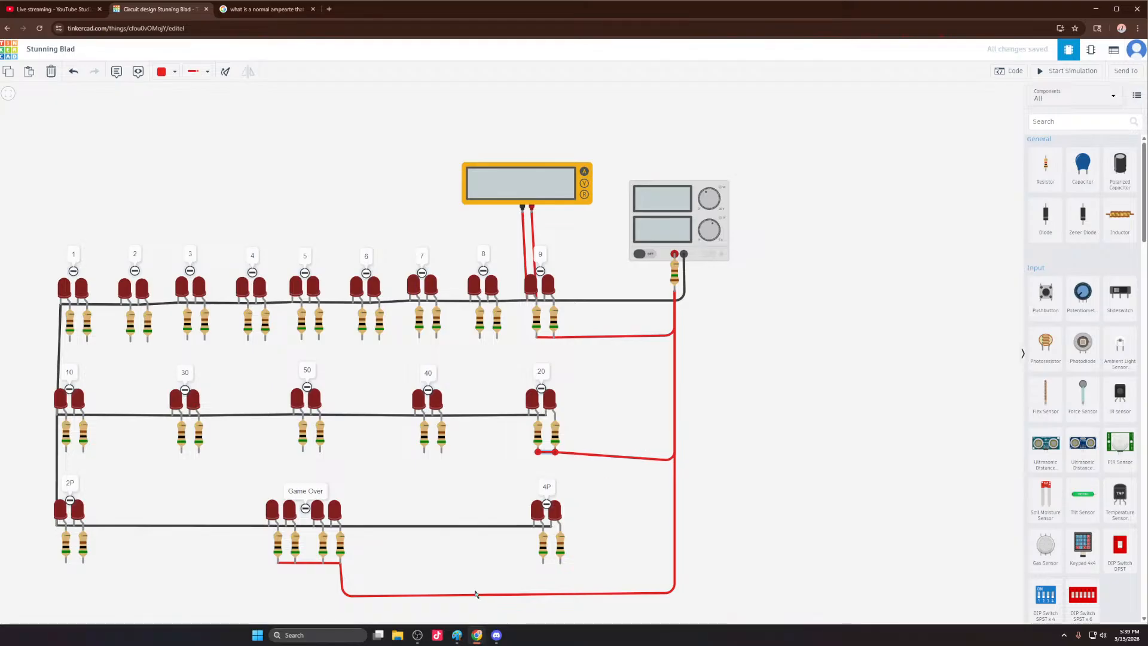
left_click(477, 594)
key("Delete")
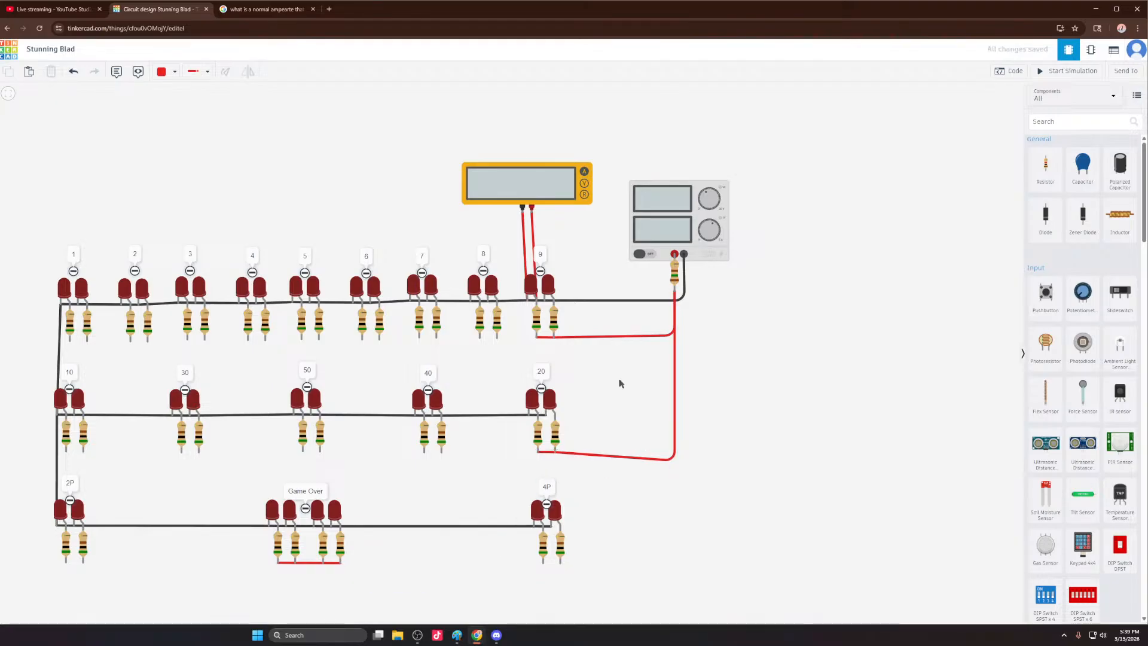
Step: Simulate the circuit and raise the power supply voltage to about 17.6 V
left_click(1074, 72)
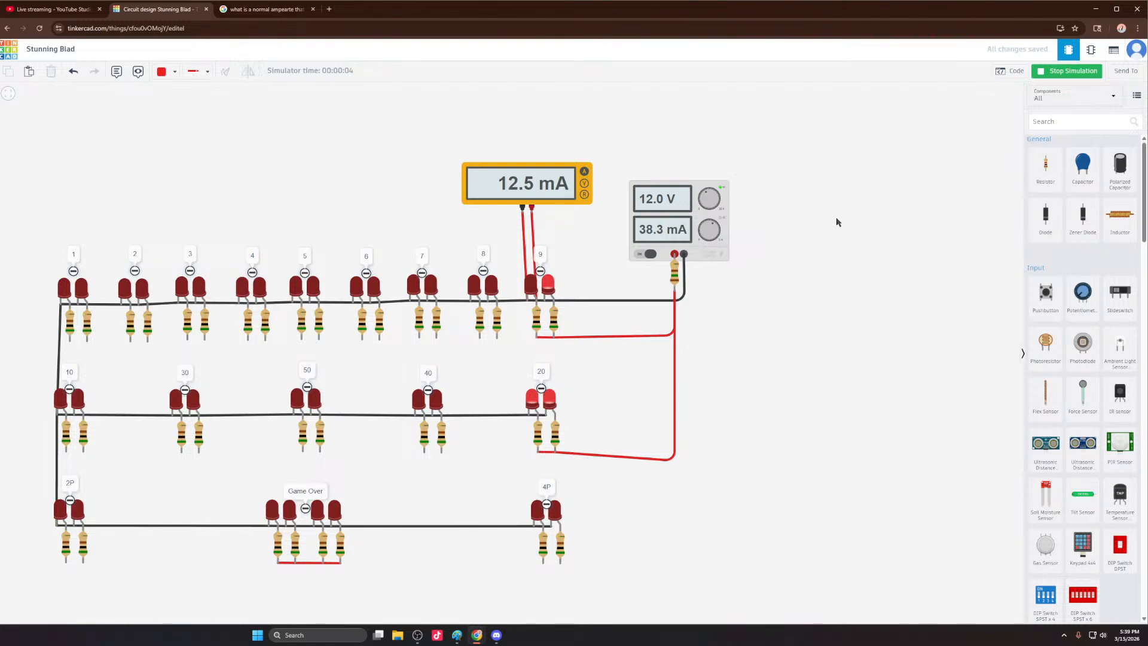
scroll(674, 270, "up", 3)
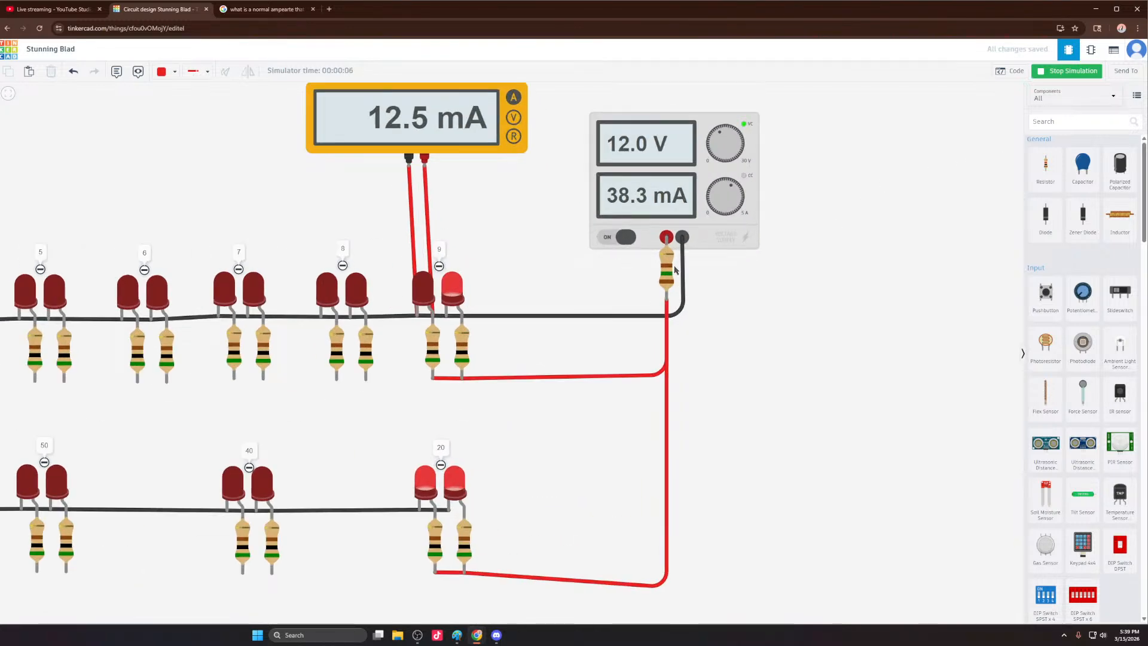
scroll(675, 272, "down", 3)
scroll(684, 284, "up", 3)
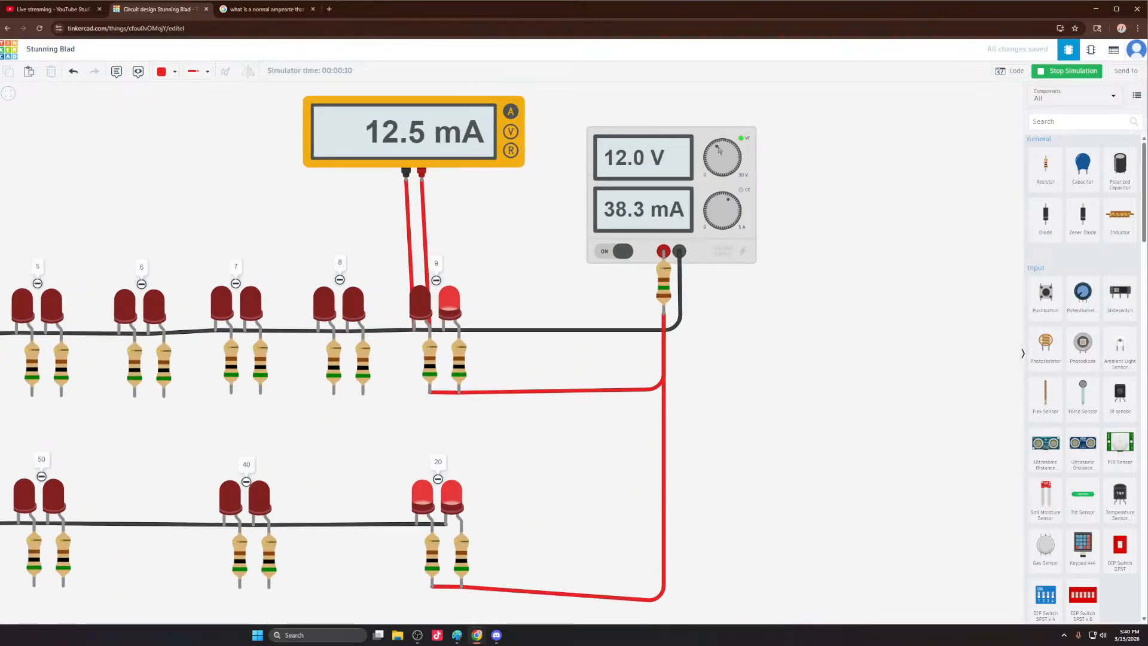
left_click_drag(719, 150, 727, 145)
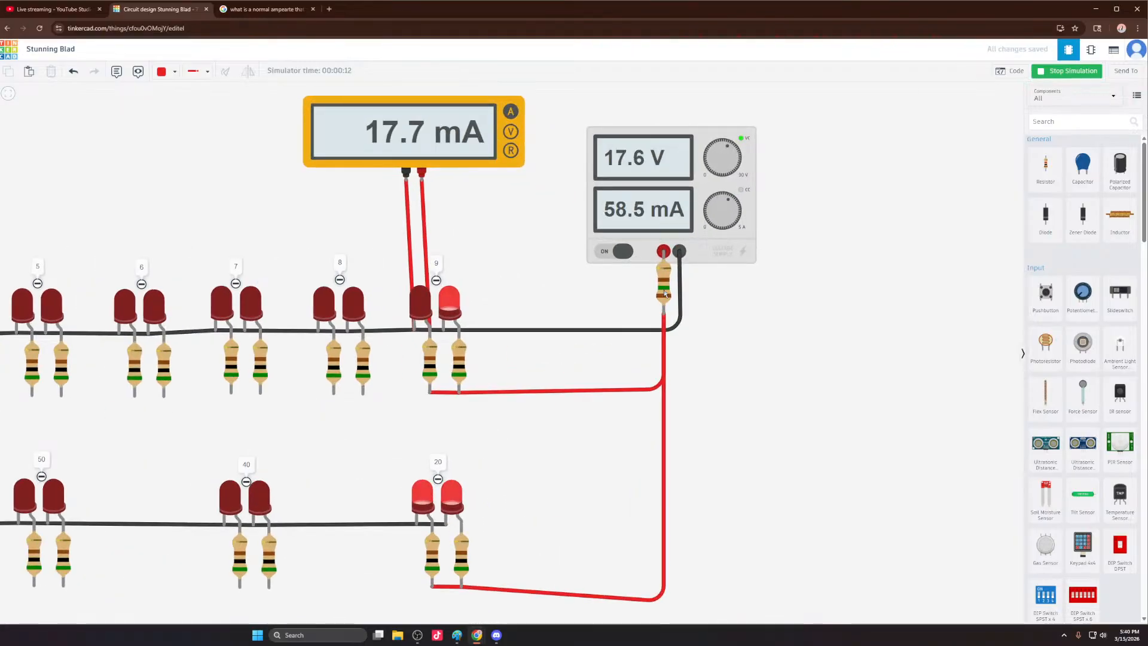
Step: Set the supply resistor's resistance to 1 kΩ
left_click(664, 291)
left_click(1006, 129)
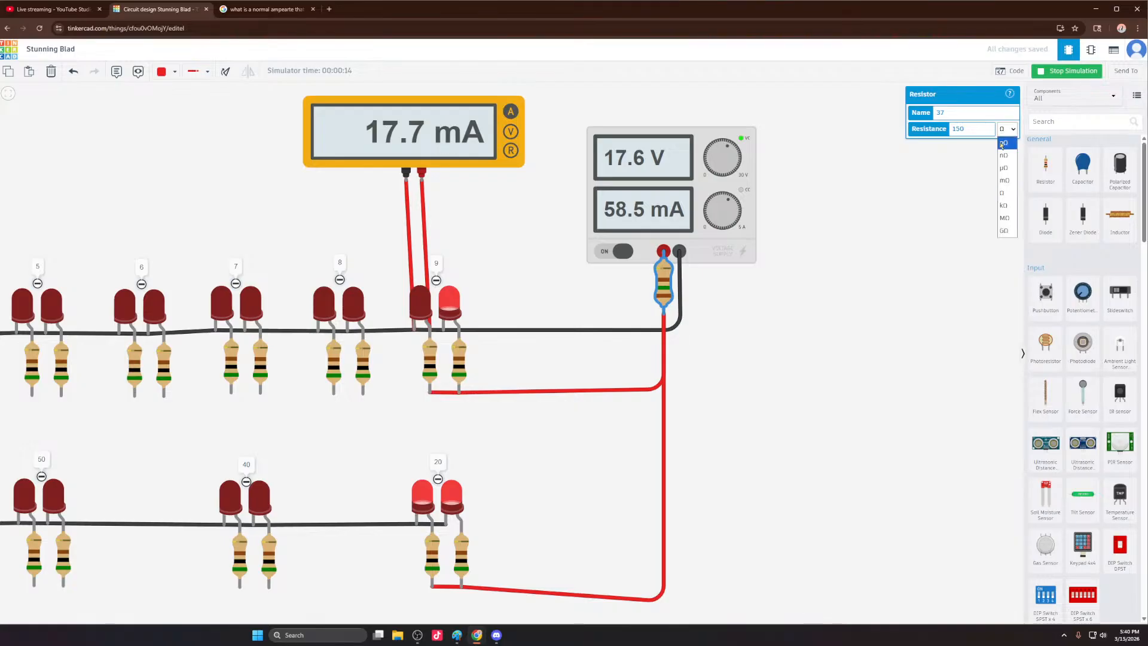
left_click(1004, 205)
double_click(947, 134)
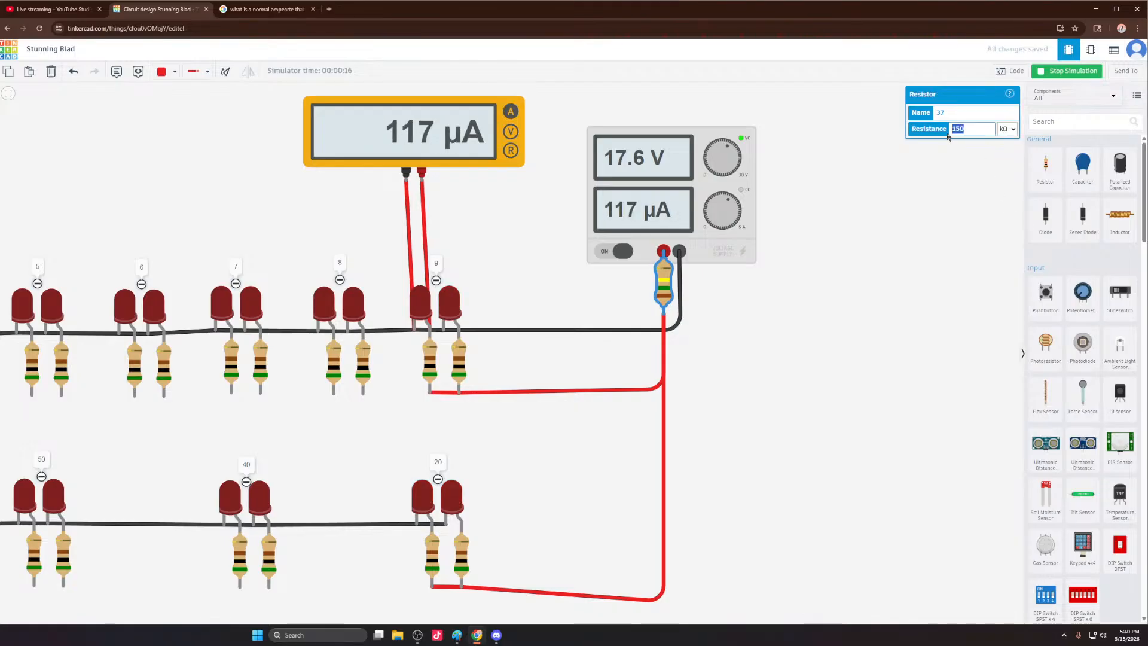
type("1")
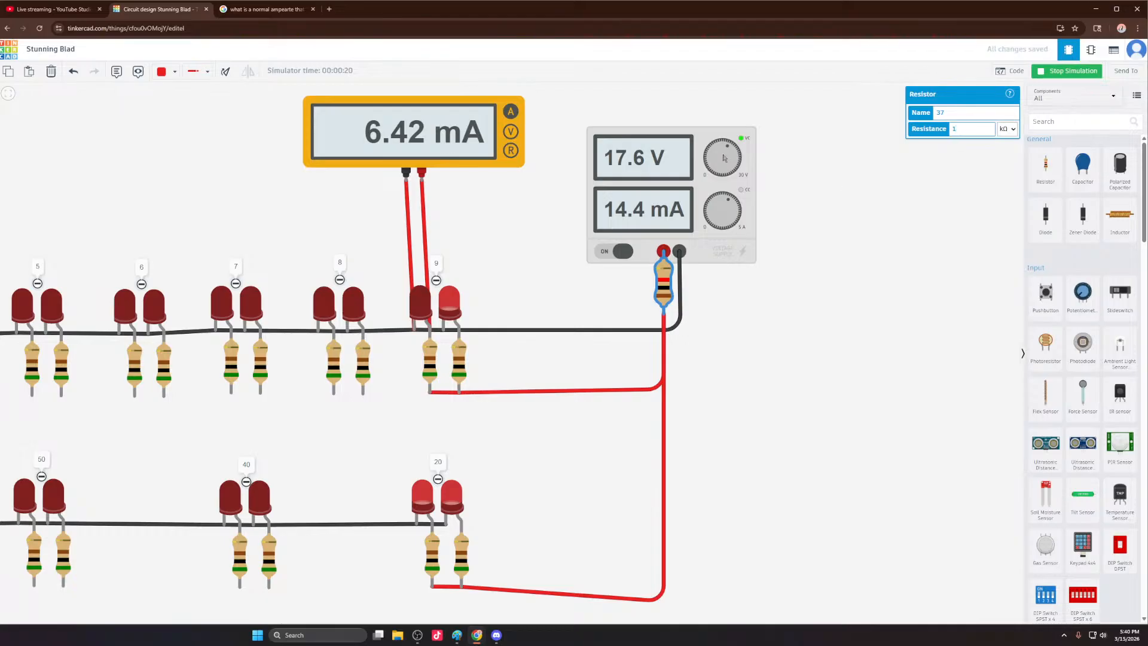
Step: Raise the power supply voltage to 30.0 V and check the currents and lit LEDs
left_click_drag(724, 155, 763, 267)
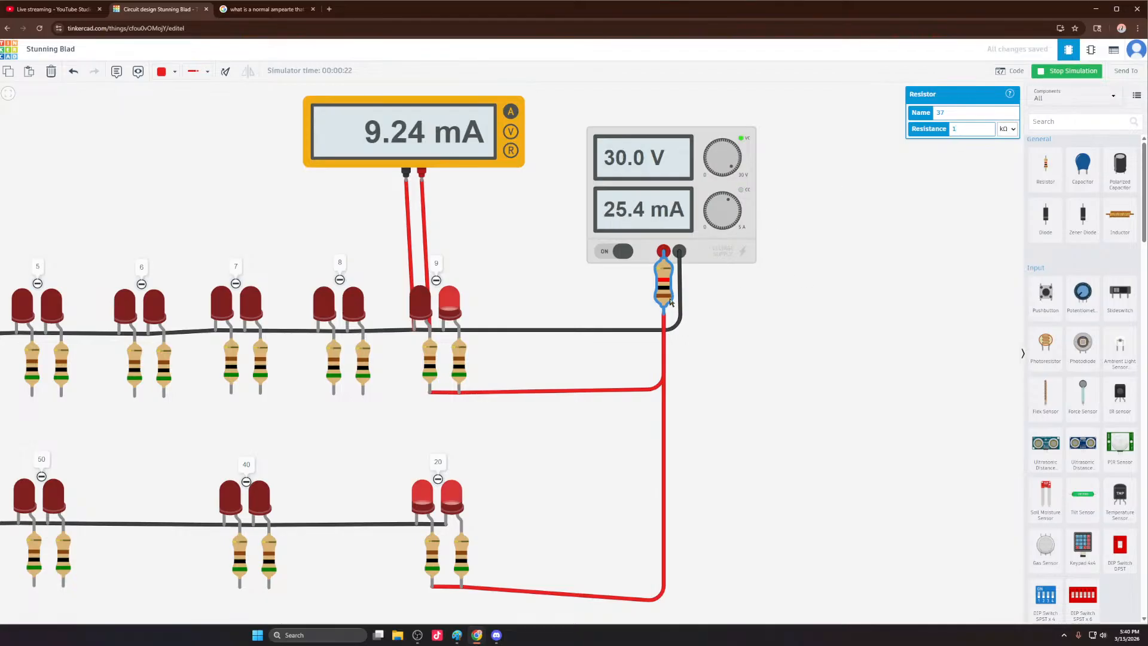
scroll(670, 305, "down", 5)
scroll(672, 423, "up", 4)
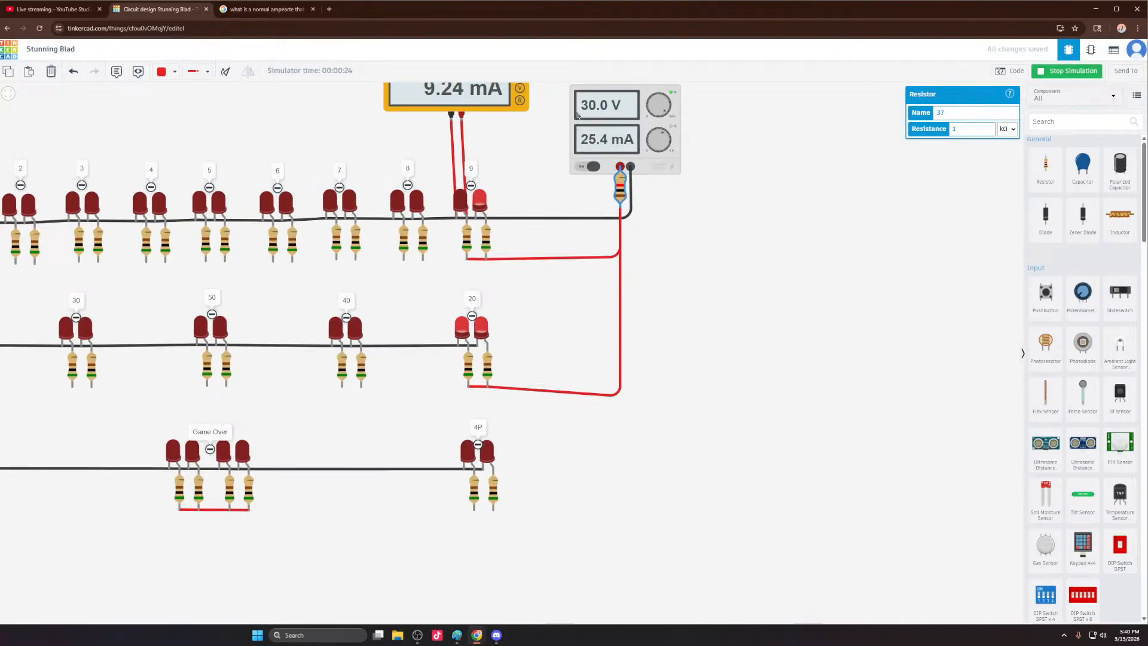
Step: Stop the simulation, run a red wire from the supply resistor to the Game Over group's resistors, and simulate the circuit
left_click(1073, 71)
scroll(655, 193, "down", 2)
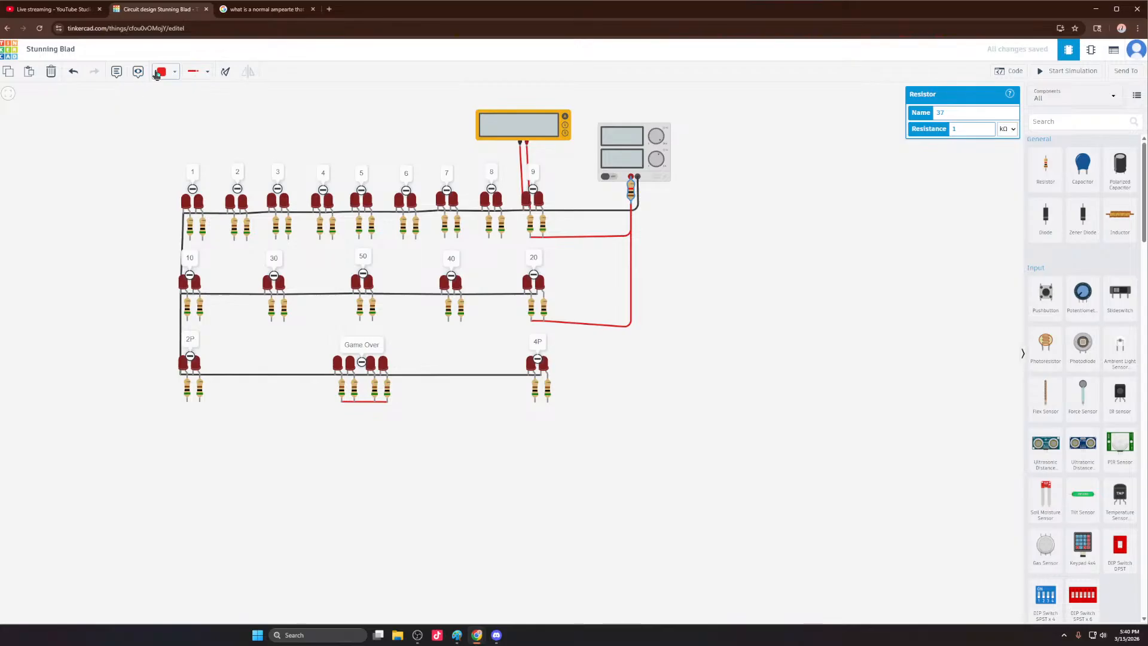
left_click(174, 71)
left_click(632, 205)
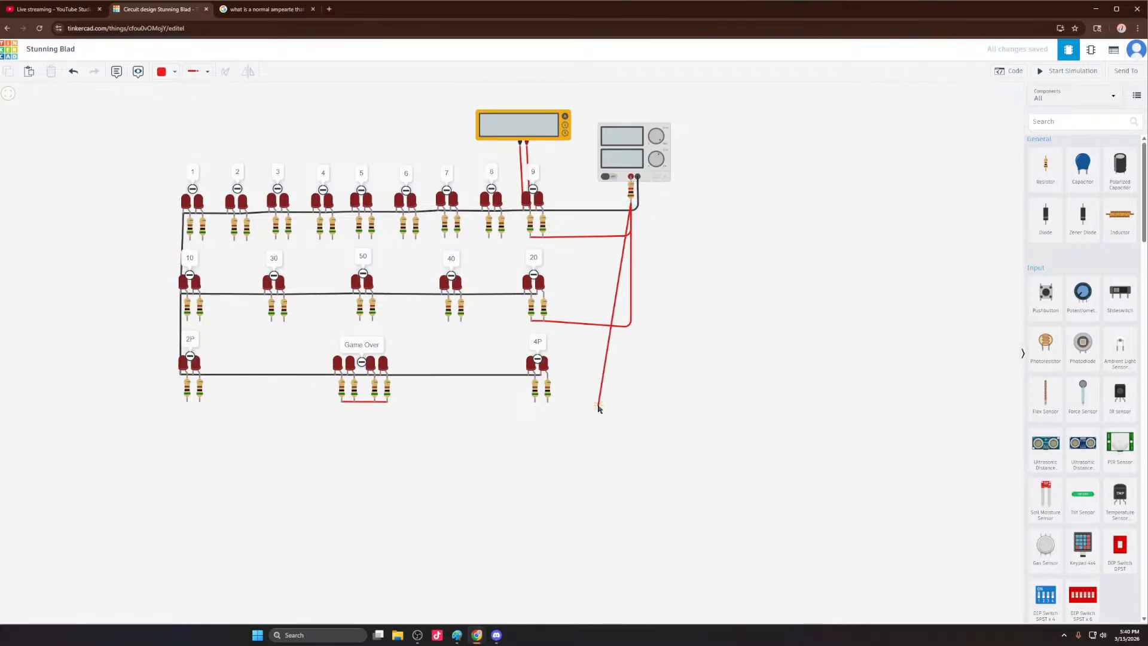
left_click(630, 428)
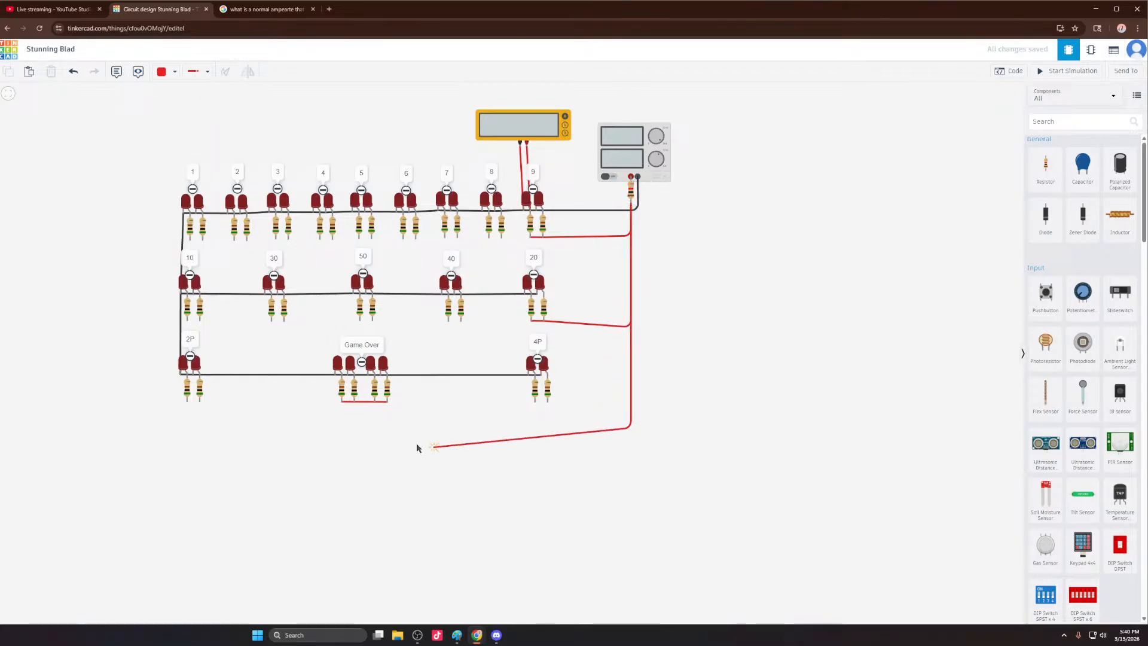
left_click(387, 401)
left_click(1053, 71)
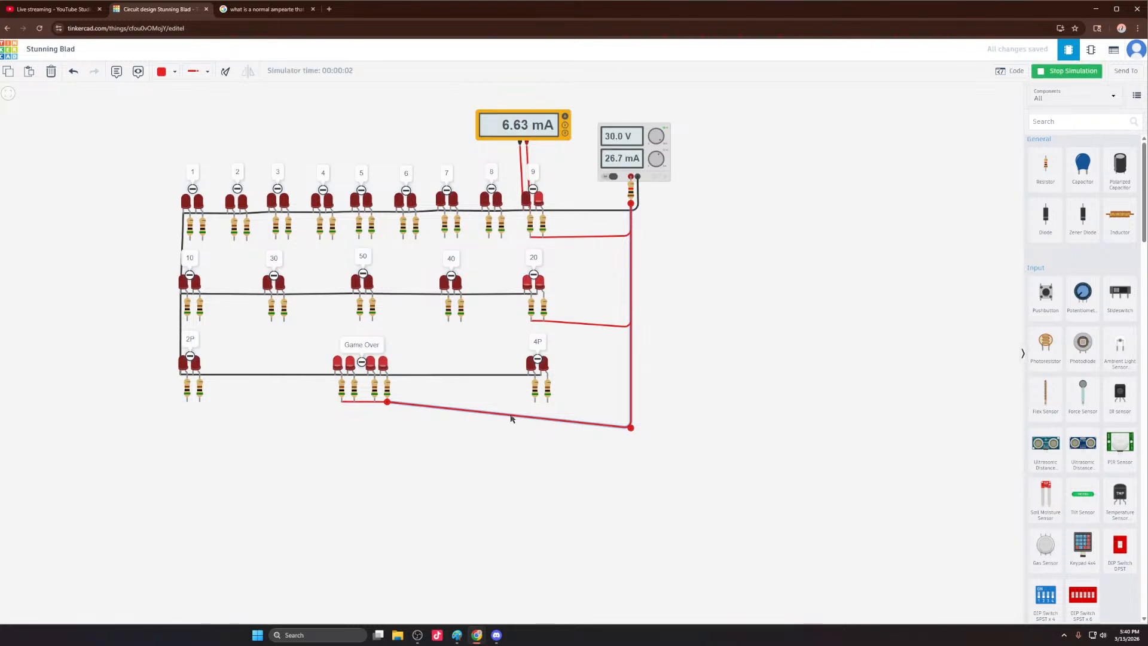
Step: Delete the red wire to the Game Over group and set the supply resistor's resistance to 100 Ω
key("Delete")
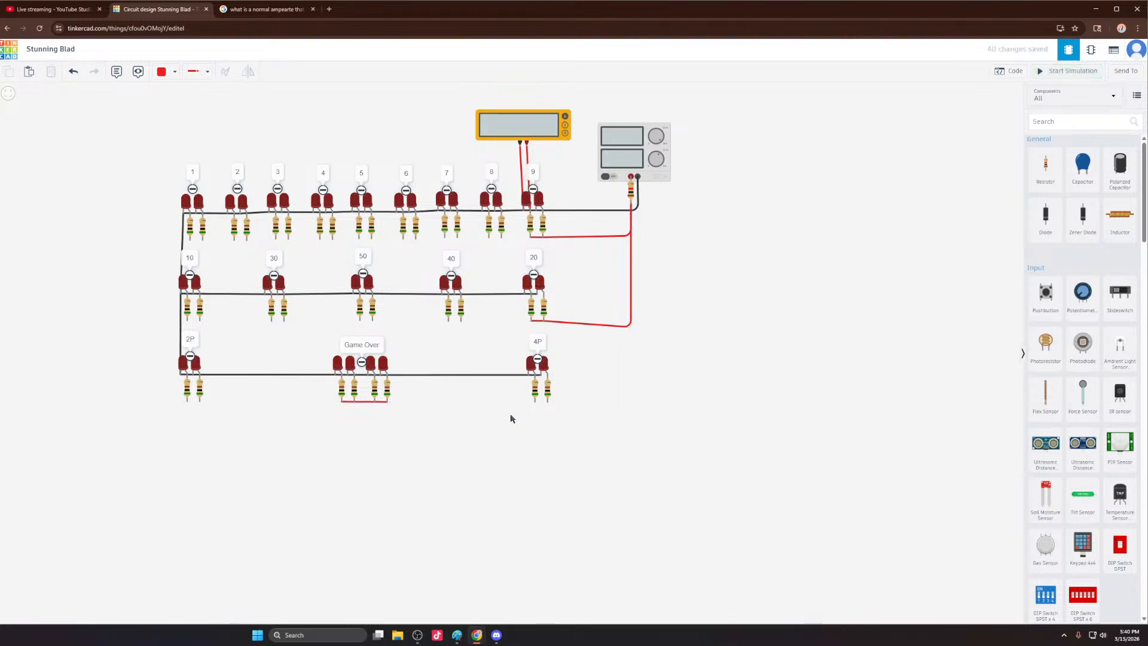
left_click(632, 191)
left_click(1006, 129)
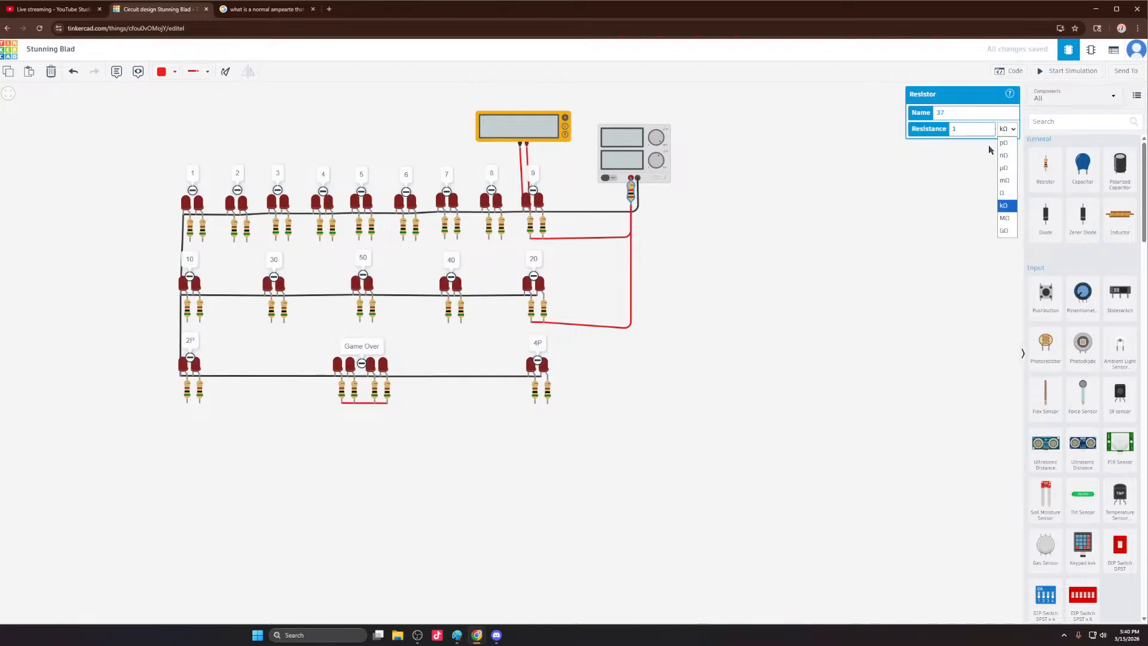
left_click(1006, 194)
left_click(969, 131)
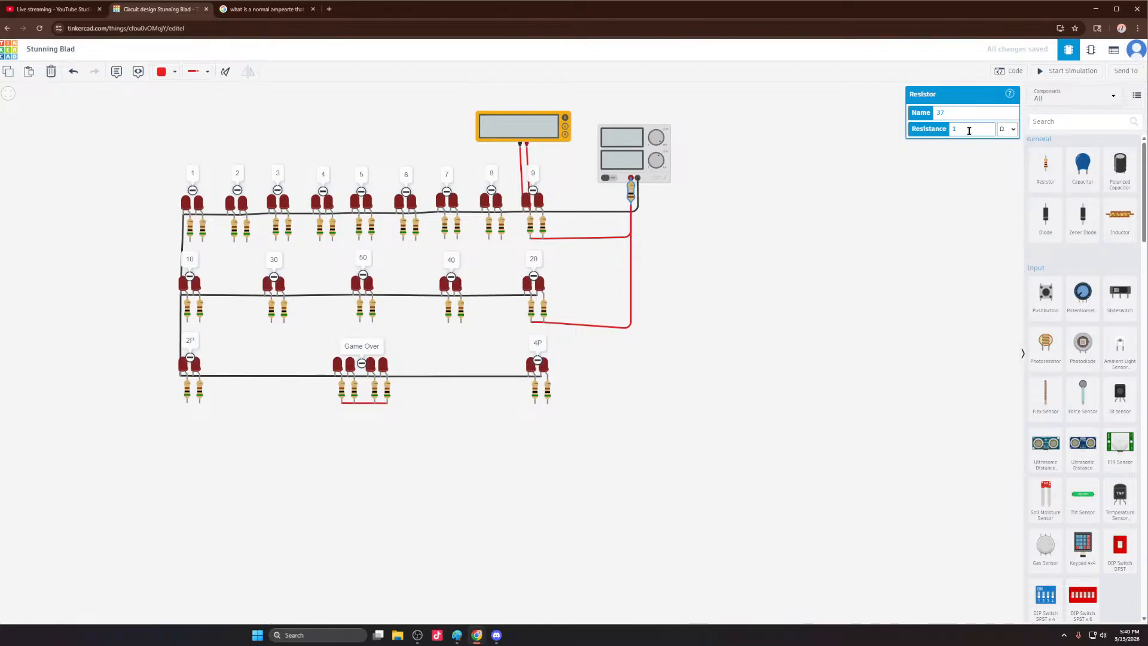
type("00")
left_click_drag(726, 294, 727, 304)
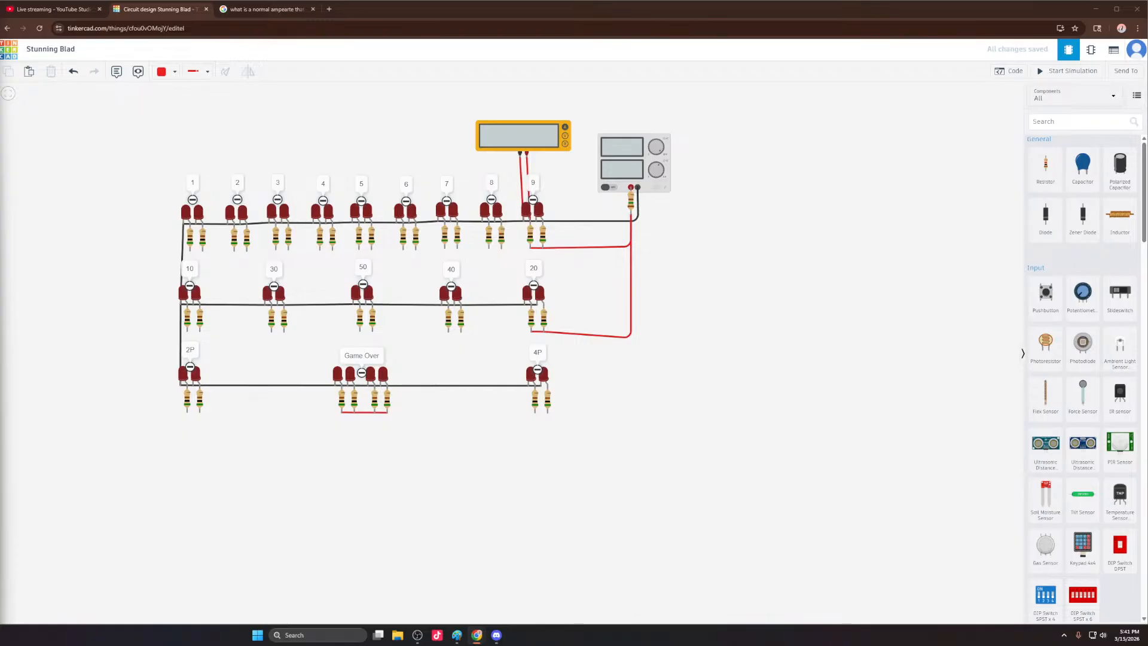
left_click_drag(82, 474, 83, 477)
scroll(646, 233, "down", 2)
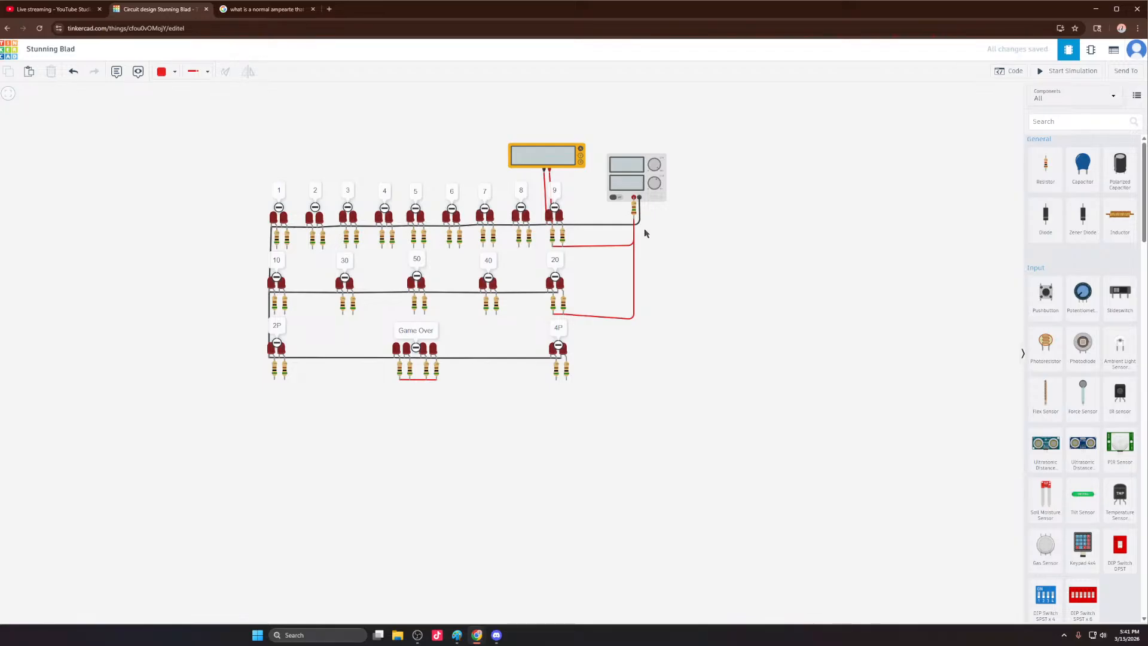
scroll(645, 233, "down", 1)
scroll(625, 234, "up", 2)
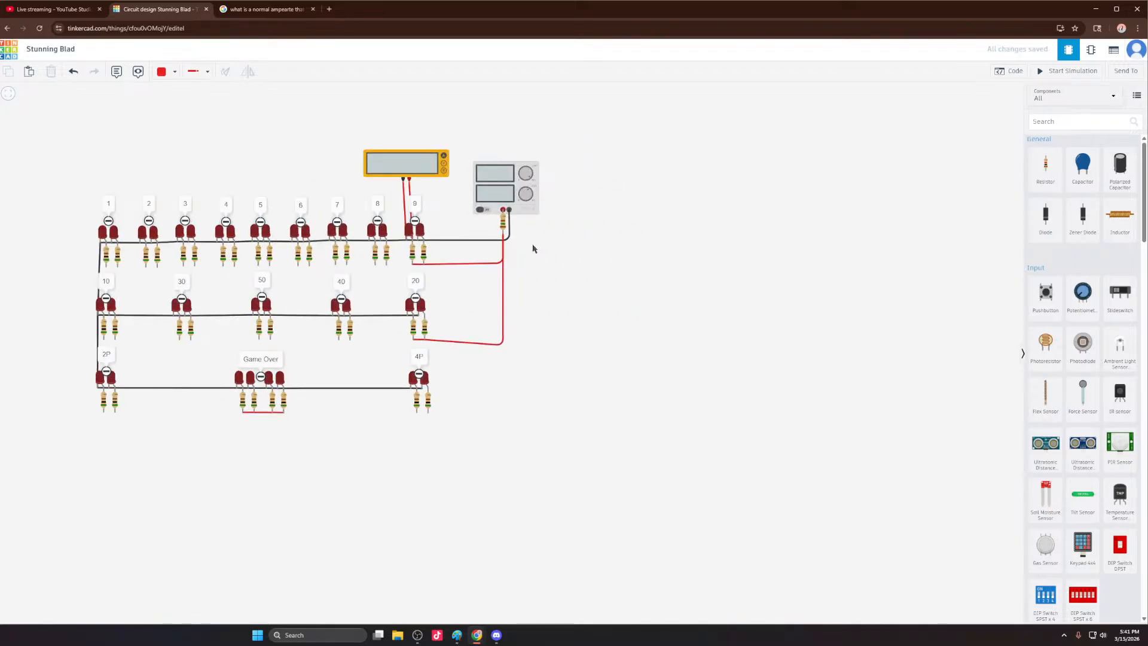
scroll(534, 249, "up", 1)
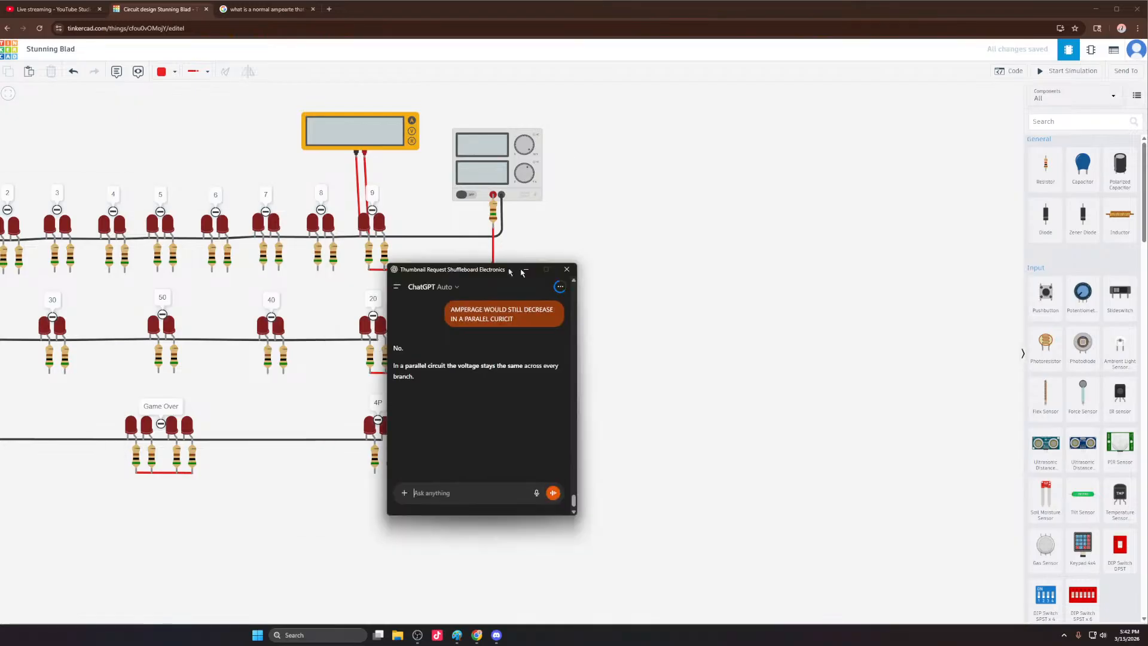
Step: Move the ChatGPT window clear of the circuit and read its answer about current and voltage in parallel branches
left_click_drag(513, 270, 700, 234)
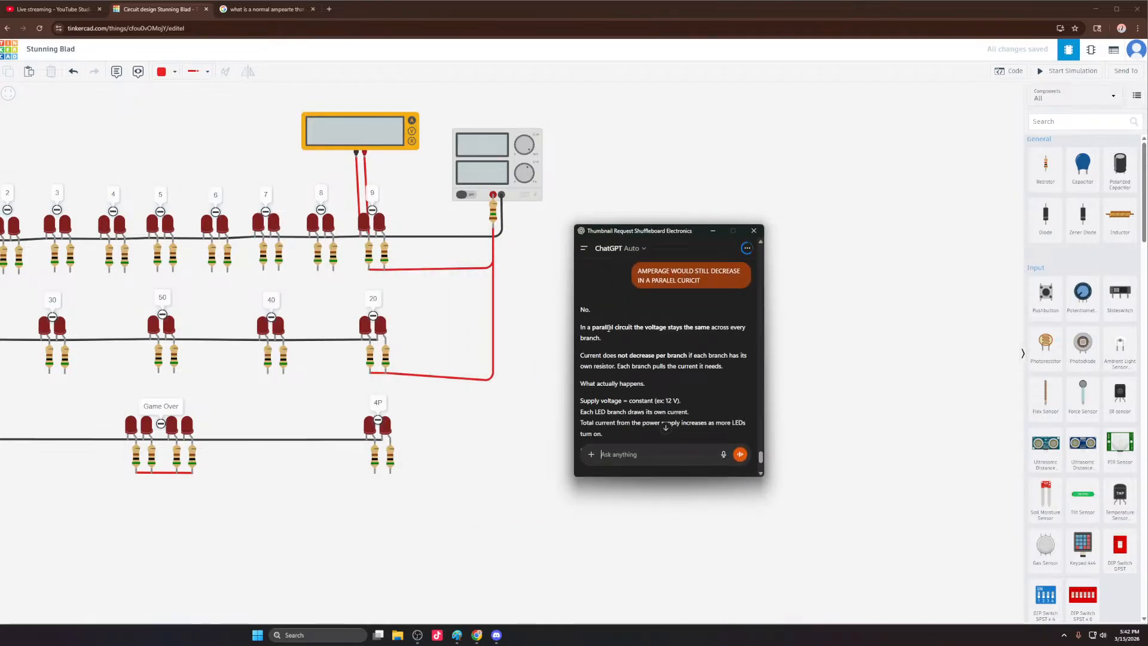
left_click_drag(667, 327, 727, 327)
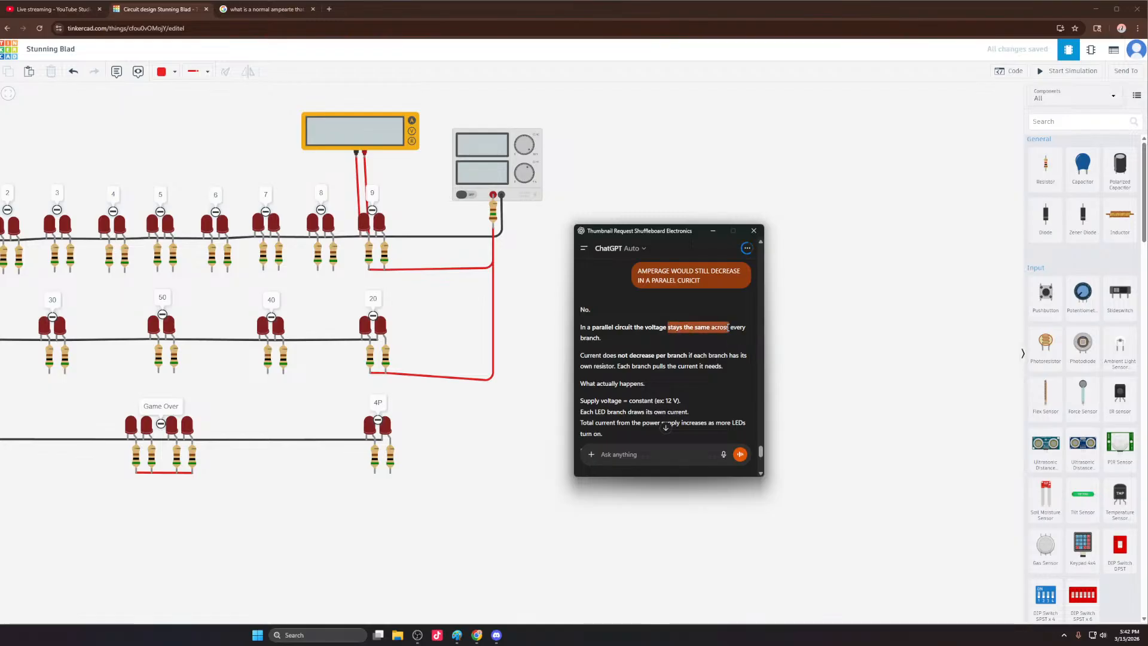
left_click_drag(651, 270, 698, 271)
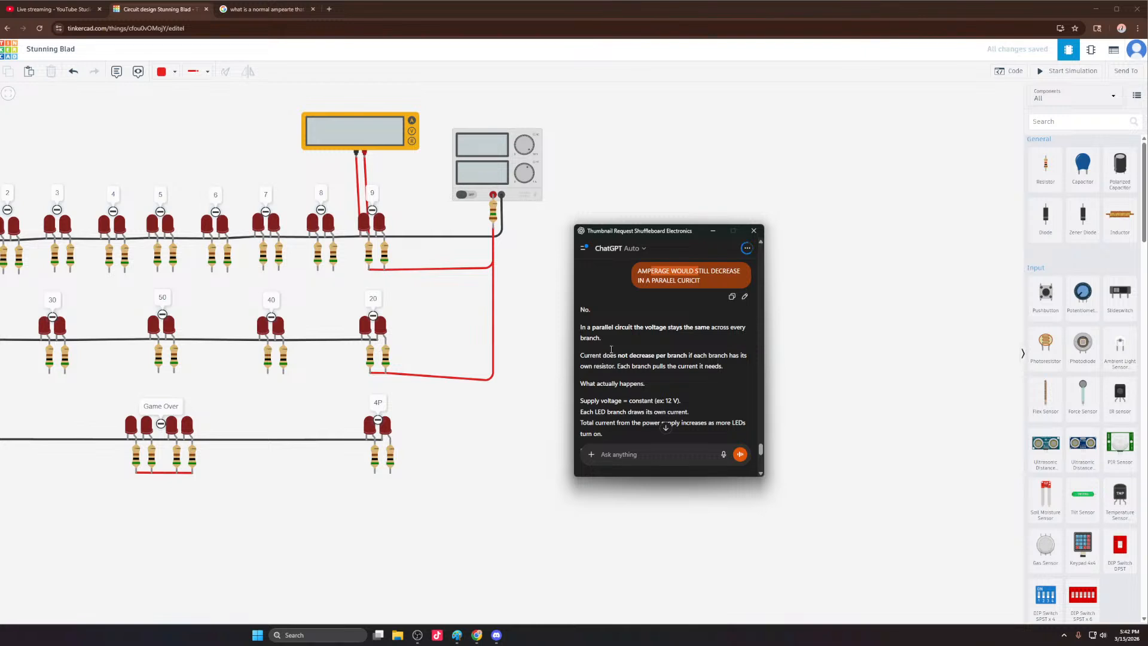
left_click_drag(644, 355, 725, 354)
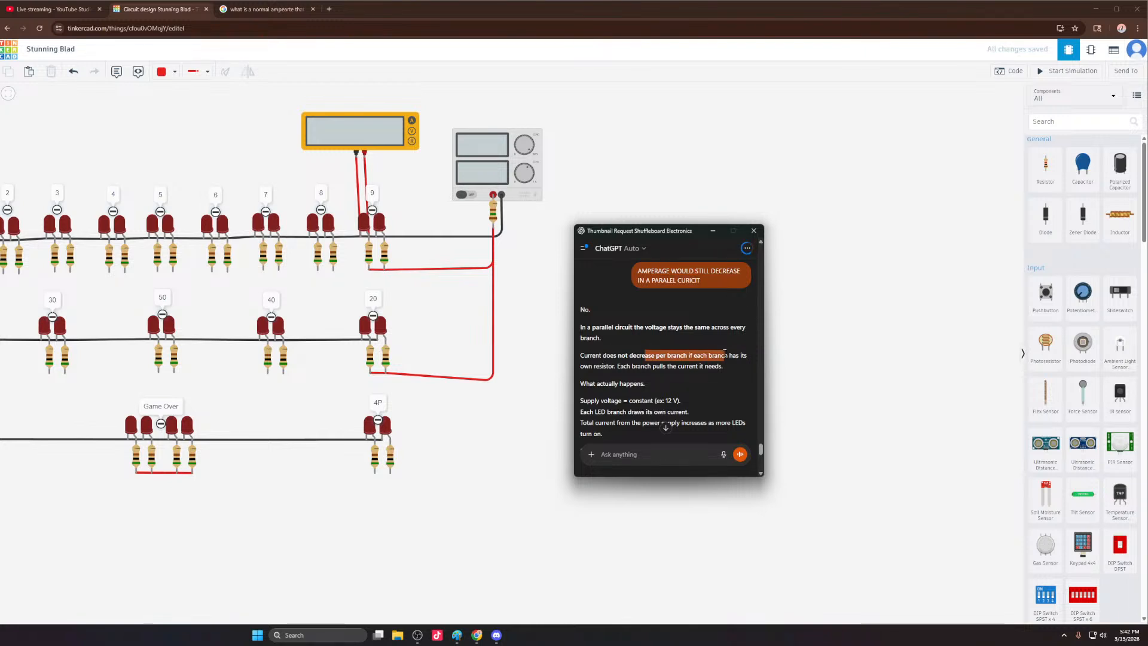
left_click(694, 361)
left_click_drag(585, 365, 715, 366)
left_click(657, 365)
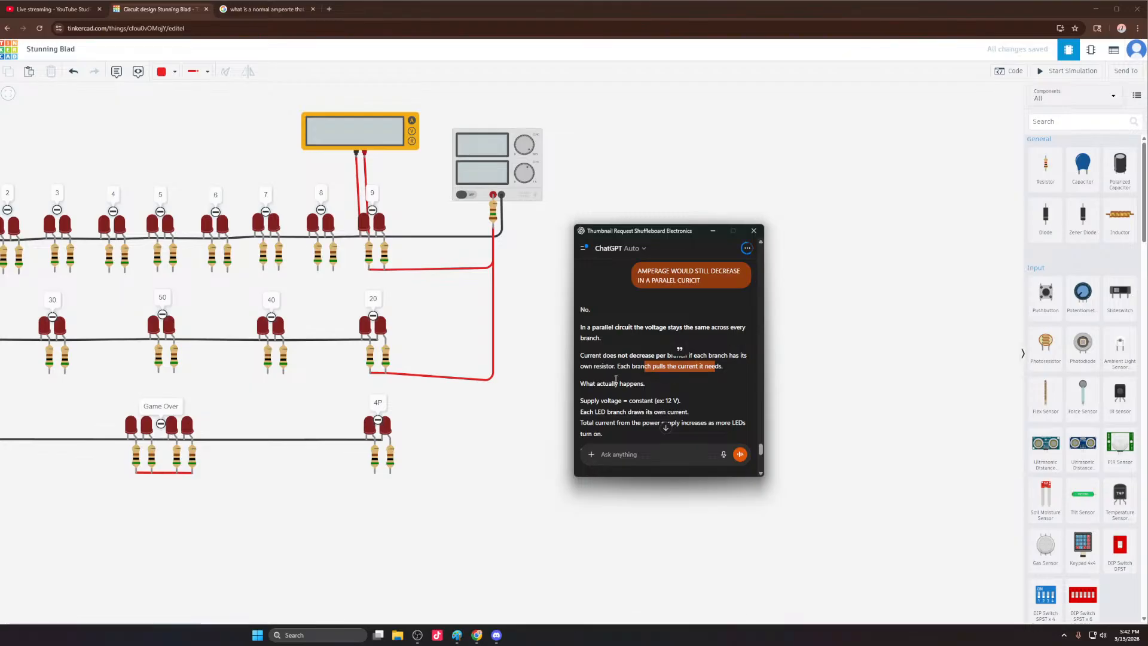
left_click_drag(596, 384, 647, 387)
left_click_drag(597, 402, 682, 403)
left_click(615, 413)
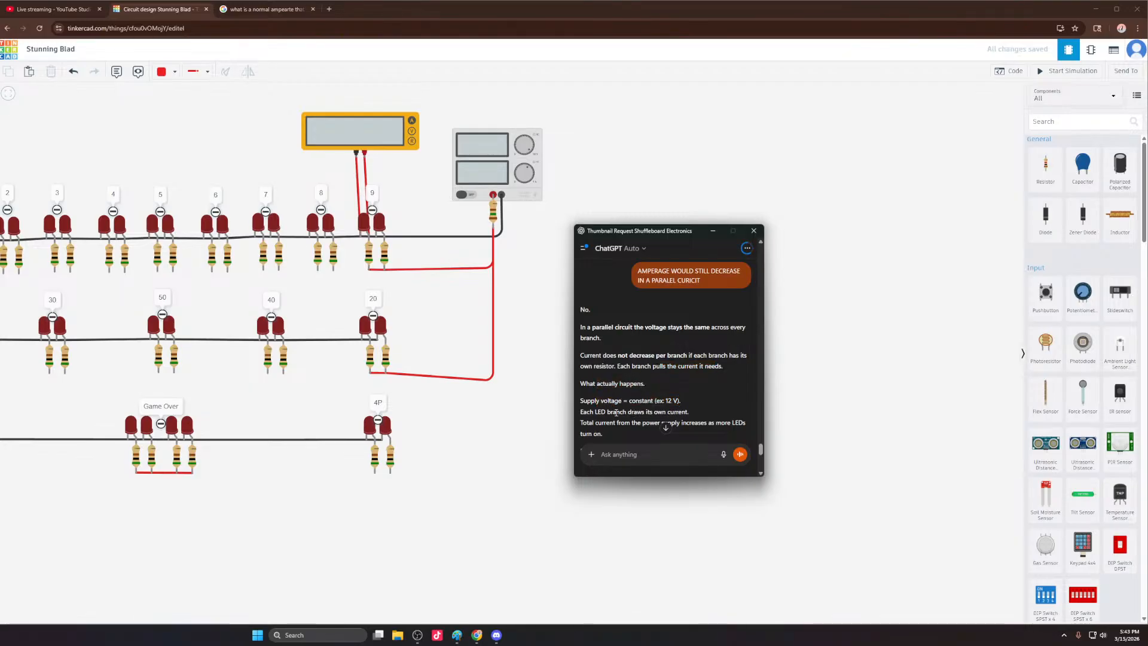
left_click_drag(590, 412, 689, 413)
Step: Delete the supply resistor together with the red wires linking it to groups 9 and 20
left_click(526, 219)
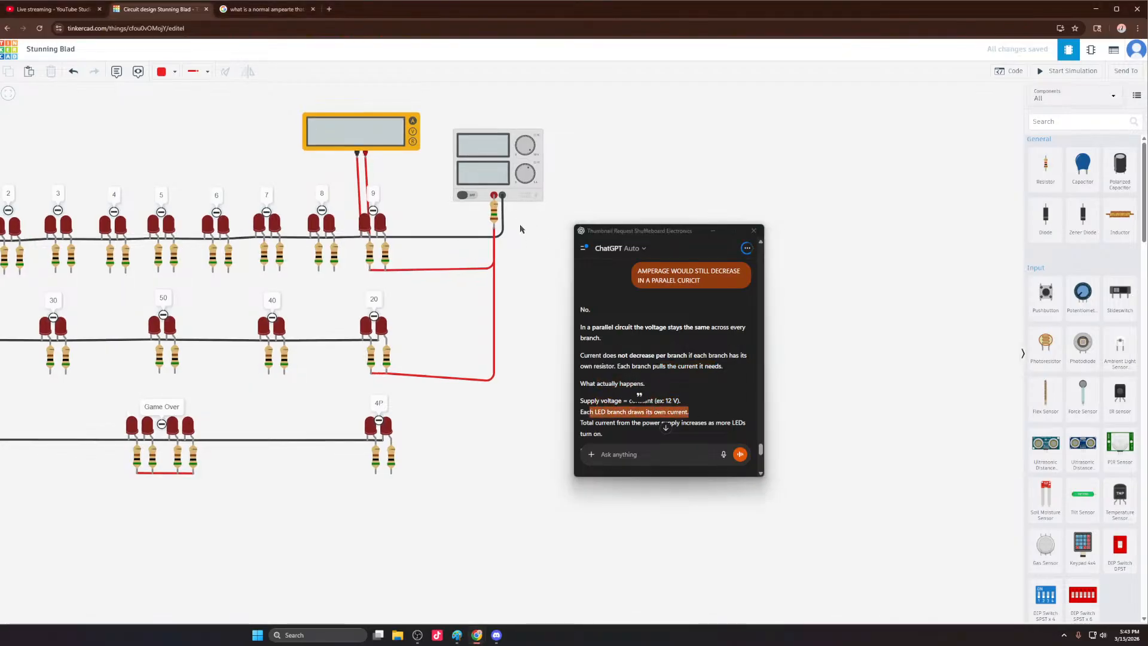
scroll(521, 228, "up", 4)
left_click(467, 200)
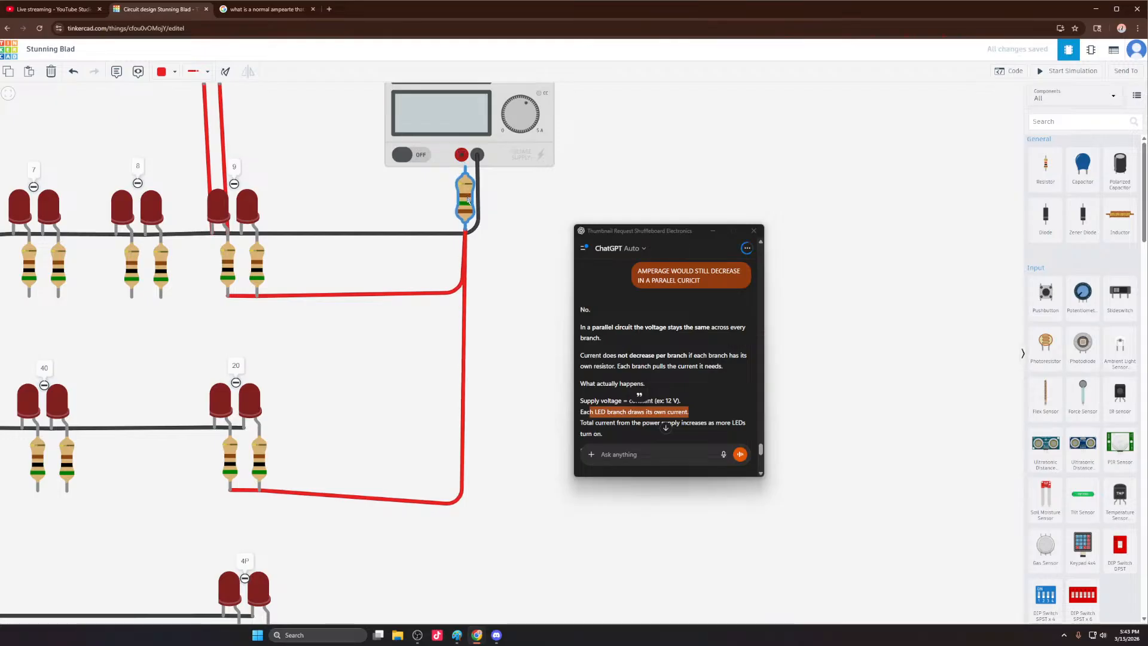
left_click_drag(467, 200, 526, 321)
scroll(474, 325, "down", 3)
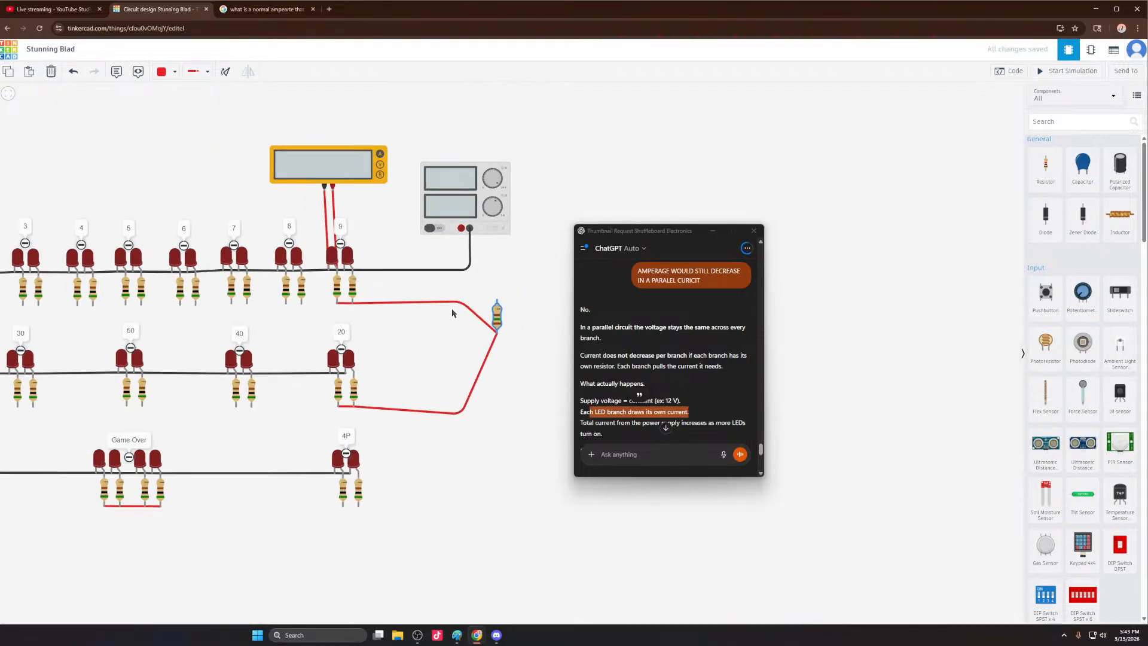
left_click(501, 320)
left_click_drag(494, 323, 494, 321)
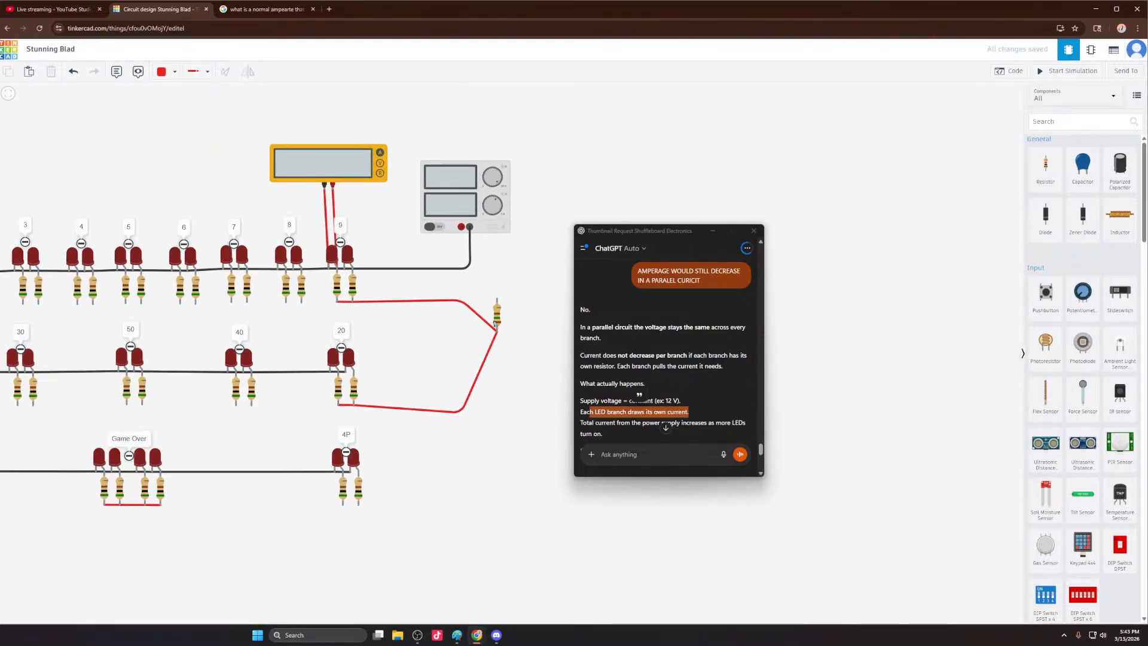
key("Delete")
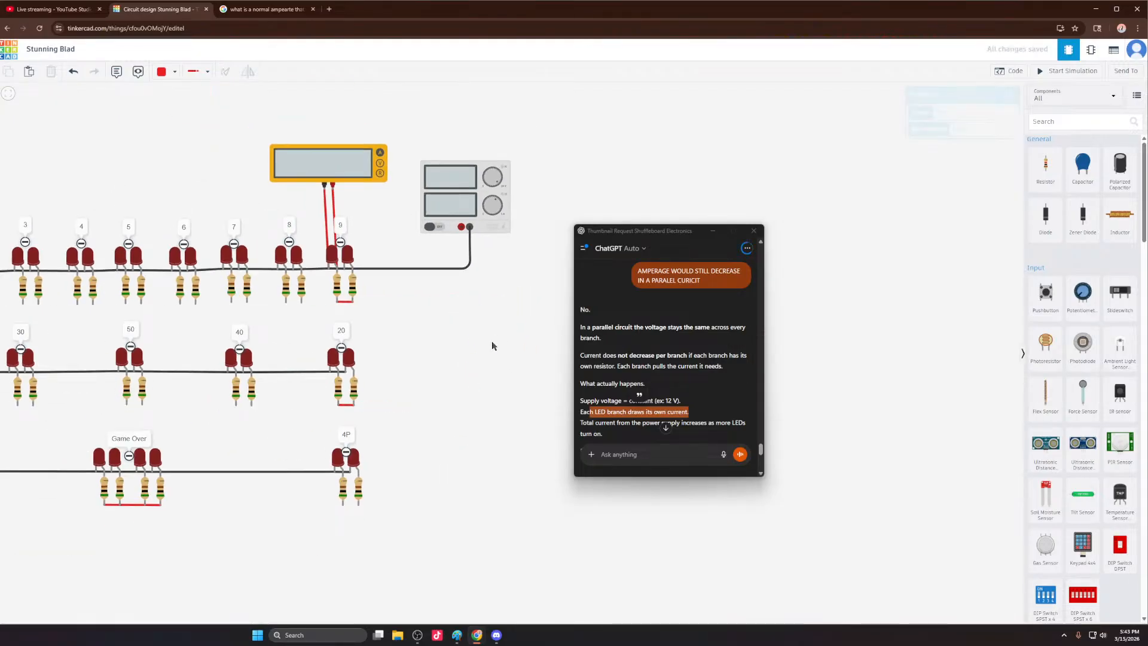
Step: Wire the resistors of groups 9 and 20 directly to the power supply's positive terminal with red wires
left_click(352, 302)
left_click(462, 301)
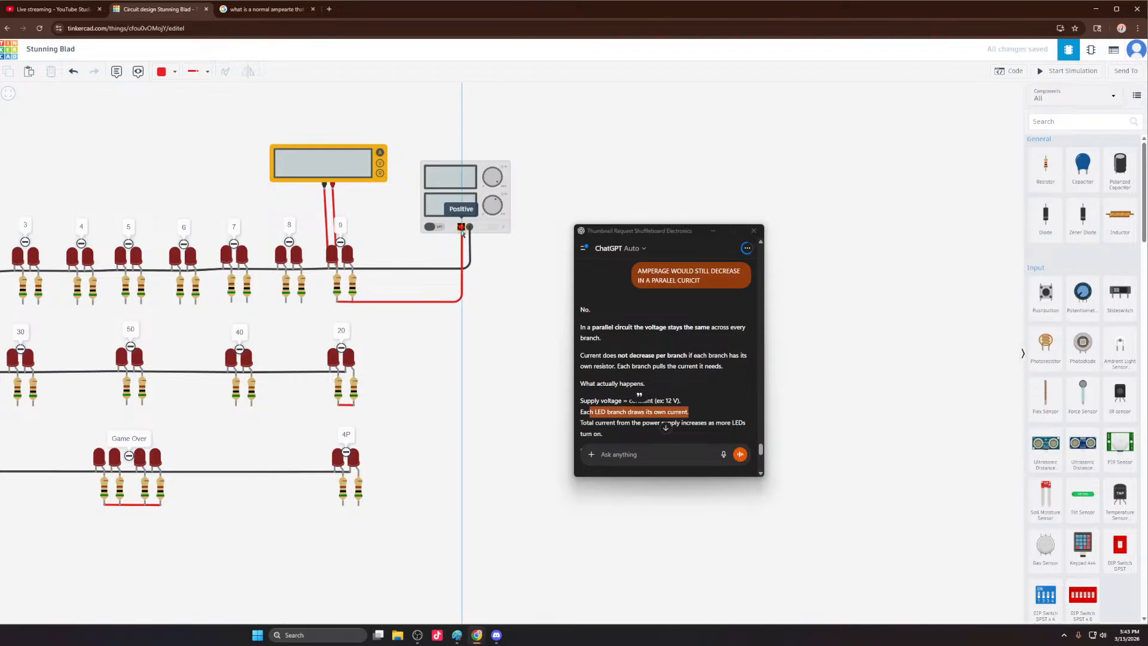
left_click(462, 228)
left_click(354, 404)
left_click(427, 345)
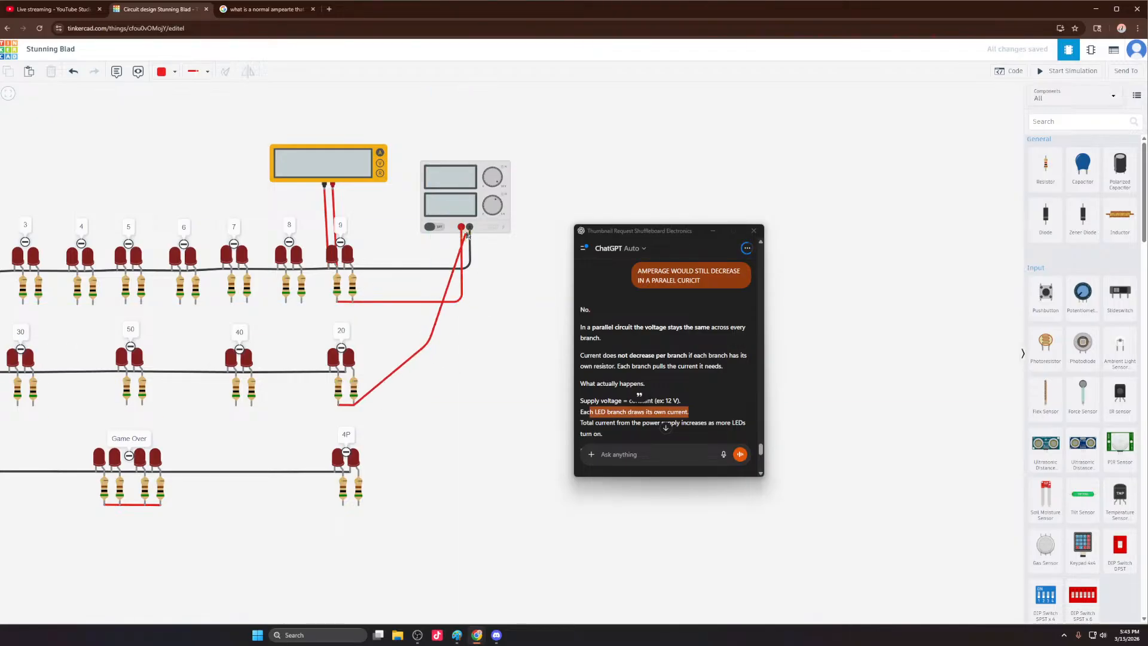
left_click(461, 227)
Step: Simulate the rewired circuit, set the power supply voltage to 12 V, and run the simulation again
left_click(1071, 71)
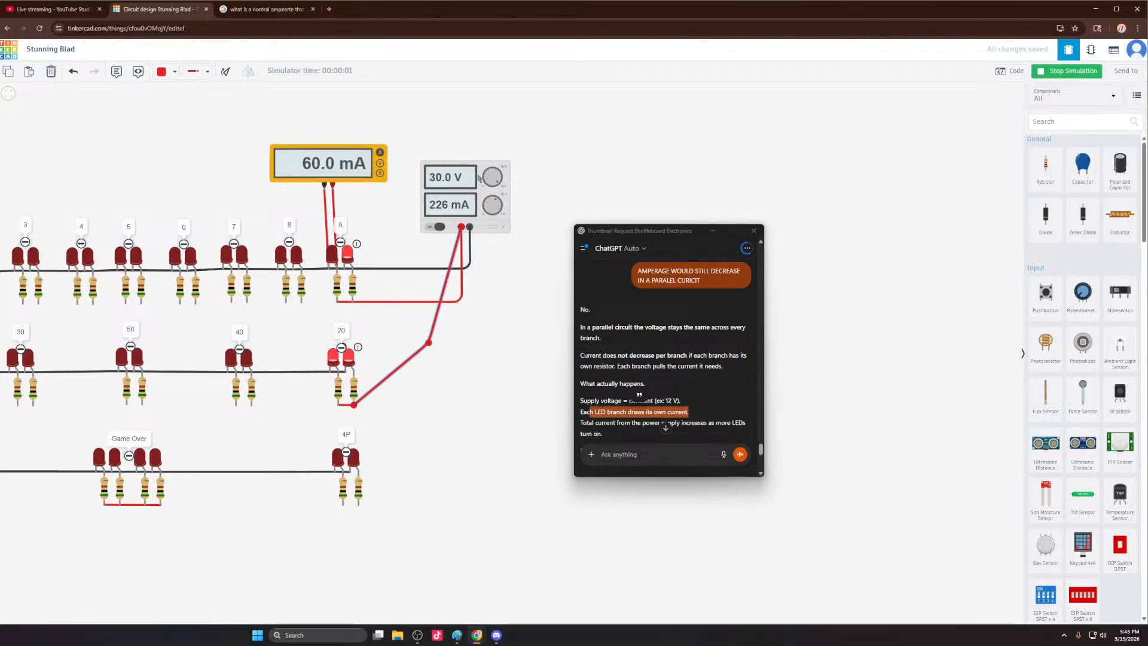
left_click(1075, 72)
left_click(501, 191)
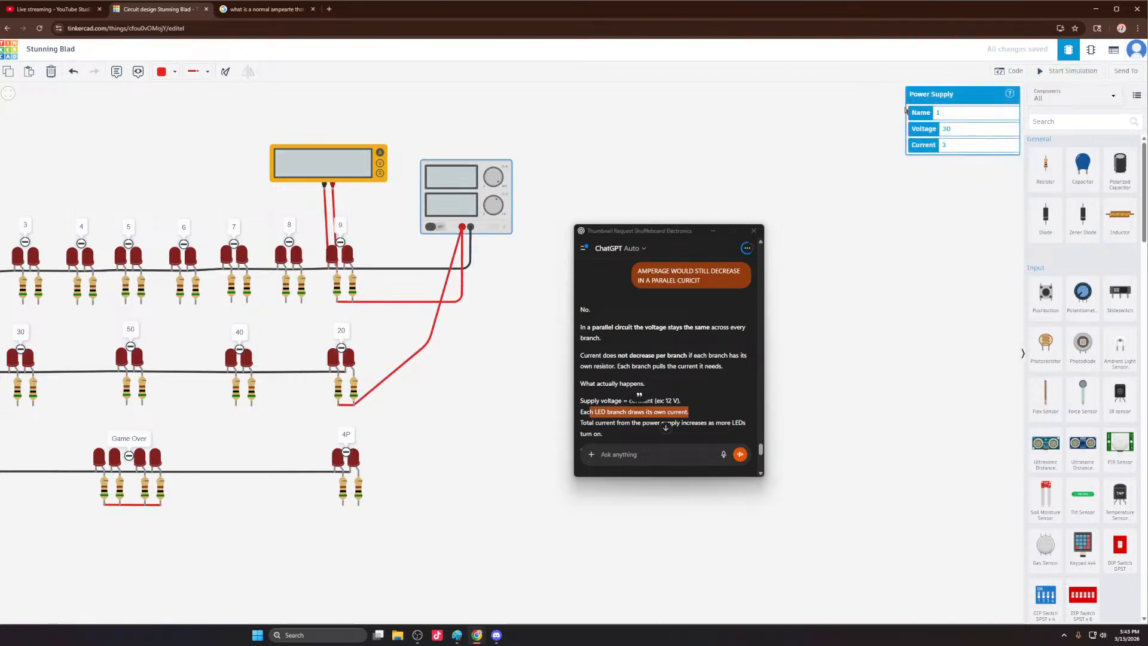
double_click(944, 129)
type("12")
left_click(1067, 71)
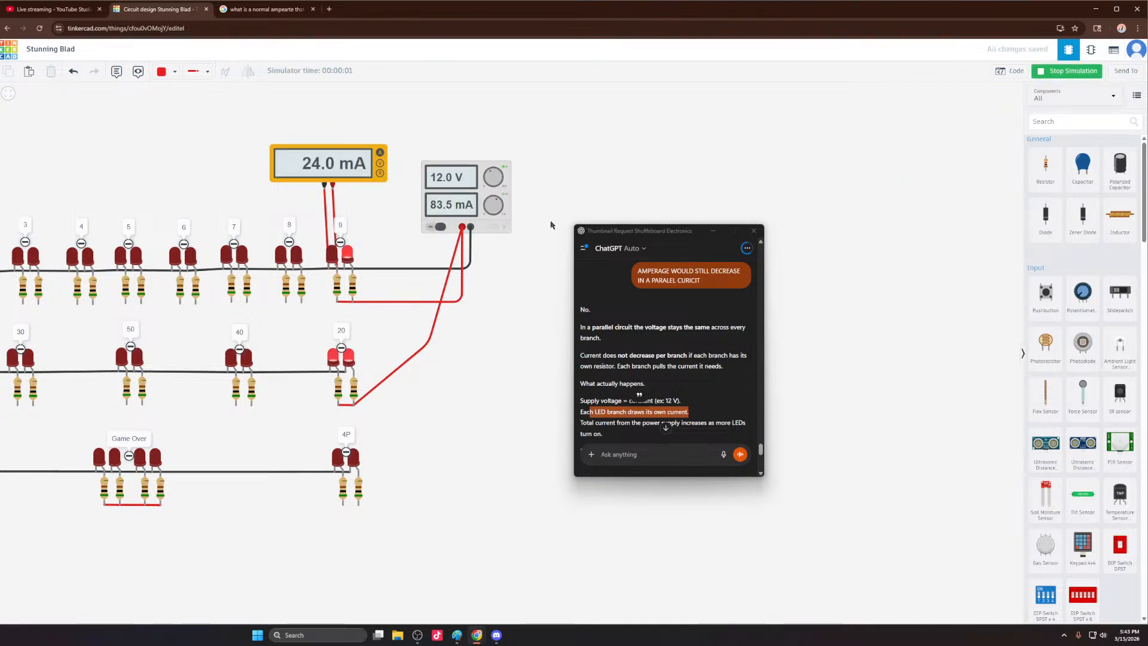
Step: Stop the simulation and delete the red wire between group 20 and the power supply's positive terminal
left_click(1050, 73)
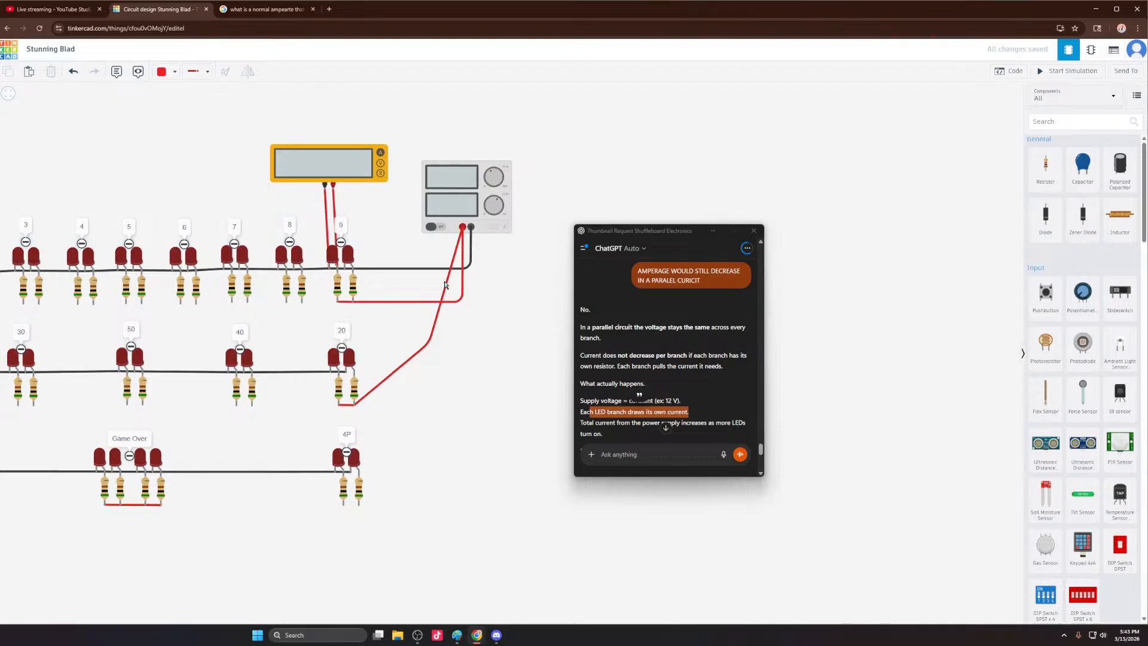
left_click(445, 285)
key("Delete")
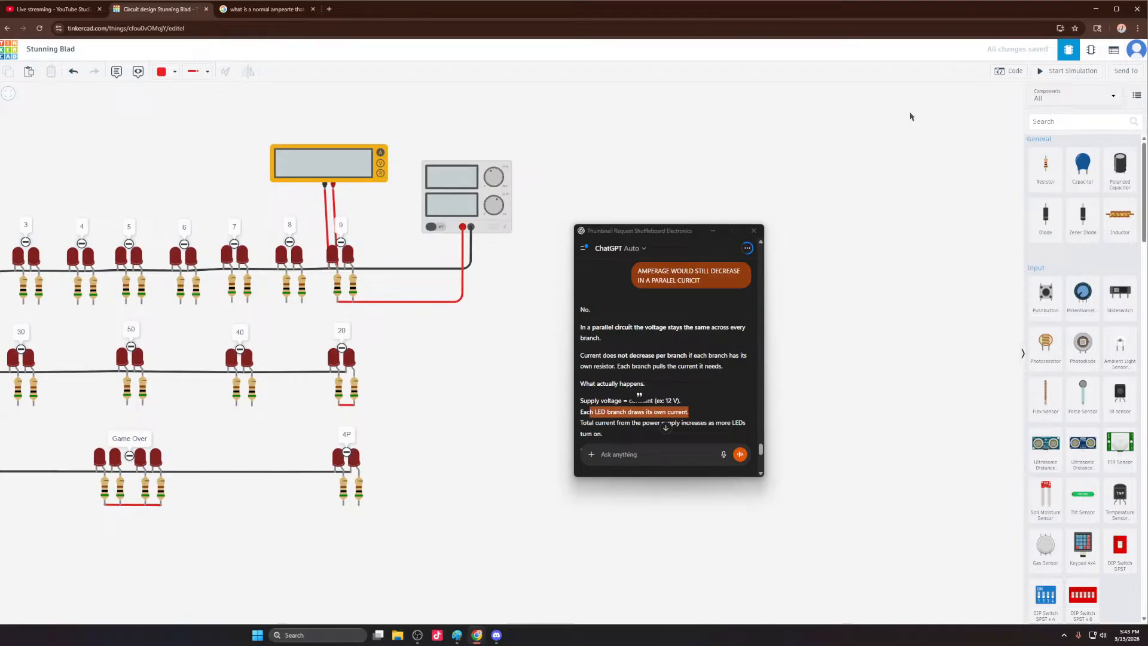
Step: Simulate the circuit and delete the red wire between the power supply's positive terminal and the 9 LED group
left_click(1055, 76)
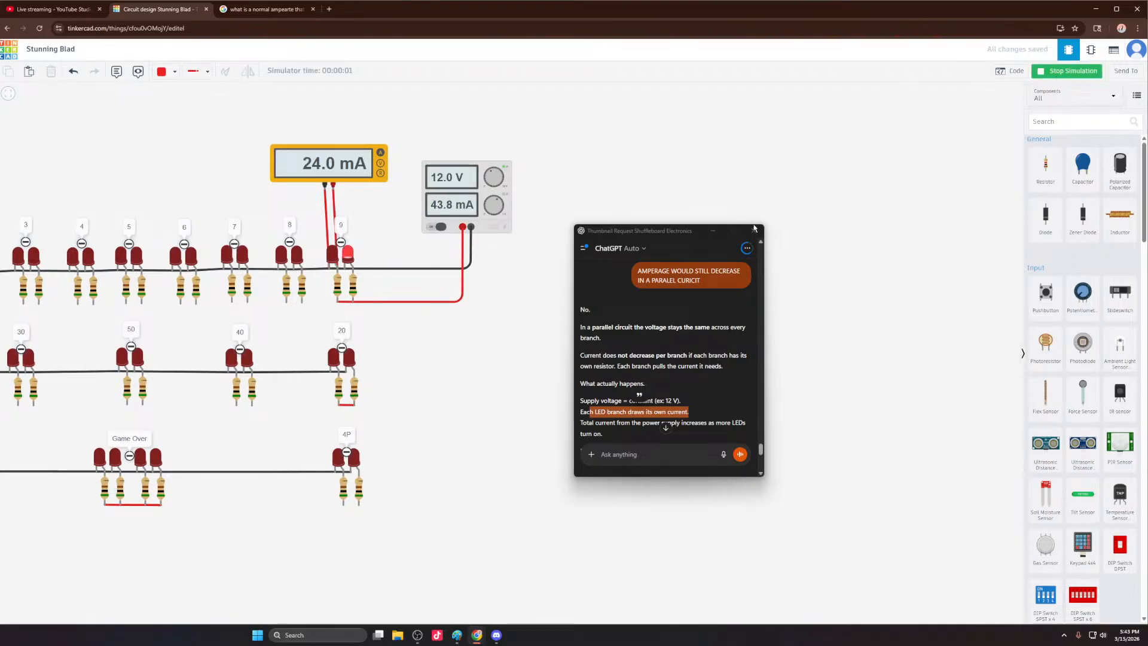
left_click(462, 242)
key("Delete")
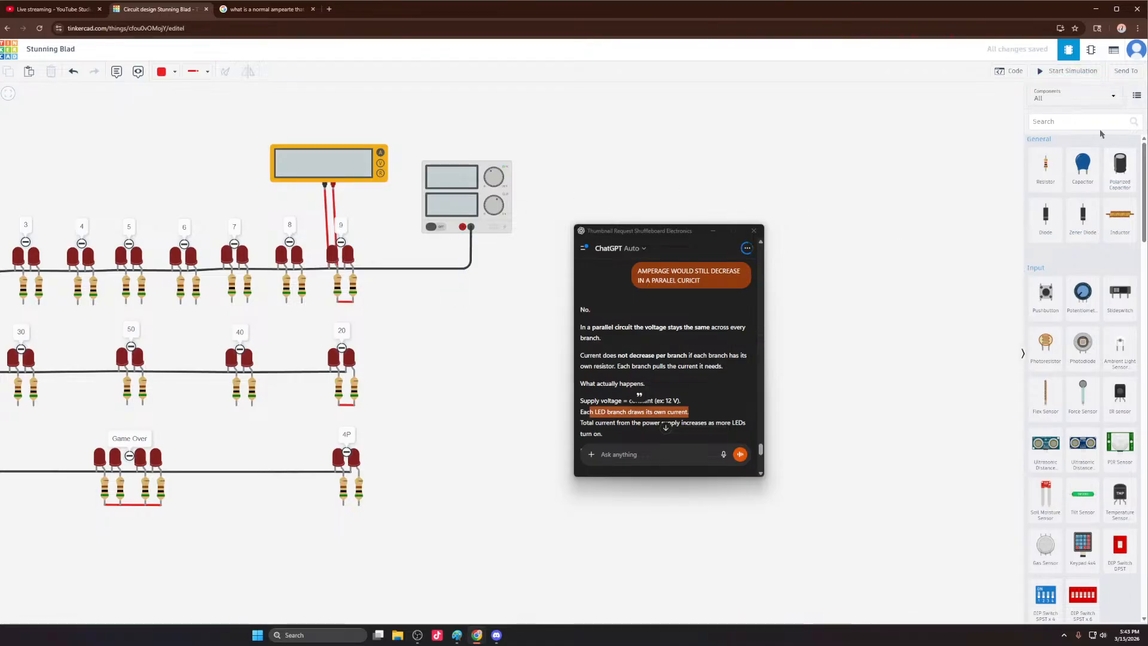
Step: Place a resistor on the power supply's positive terminal and set its resistance to 150 Ω
left_click_drag(1045, 167, 463, 242)
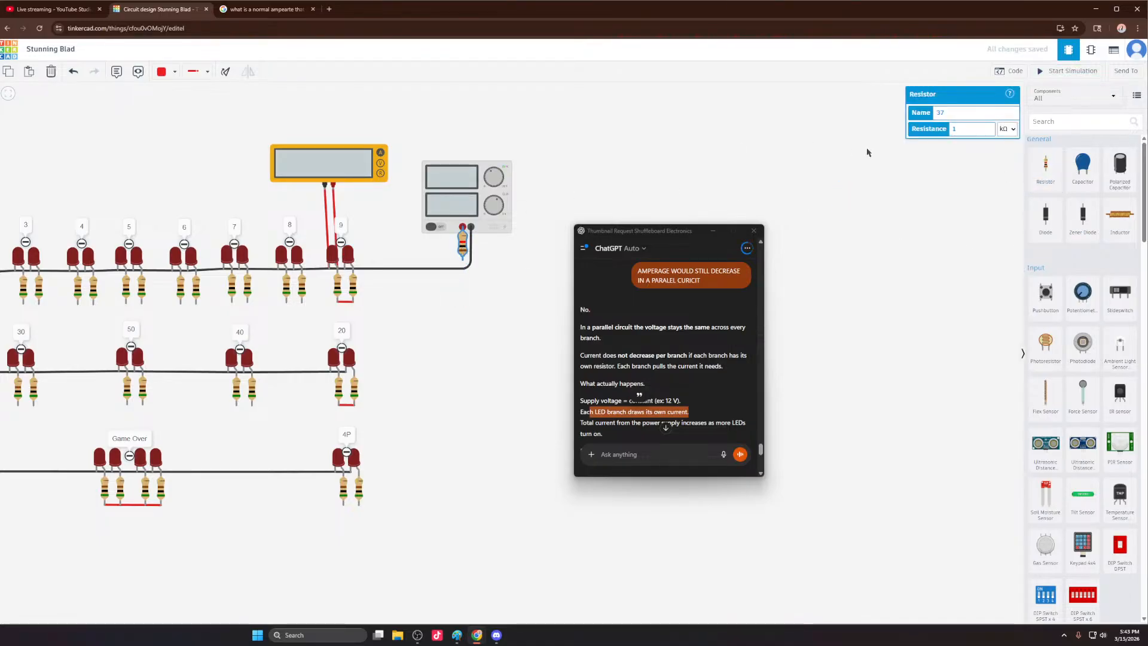
left_click(1007, 132)
left_click(998, 185)
type("150")
Step: Wire the free end of the power supply's resistor to the resistors of the 9 and 20 LED groups
left_click(463, 254)
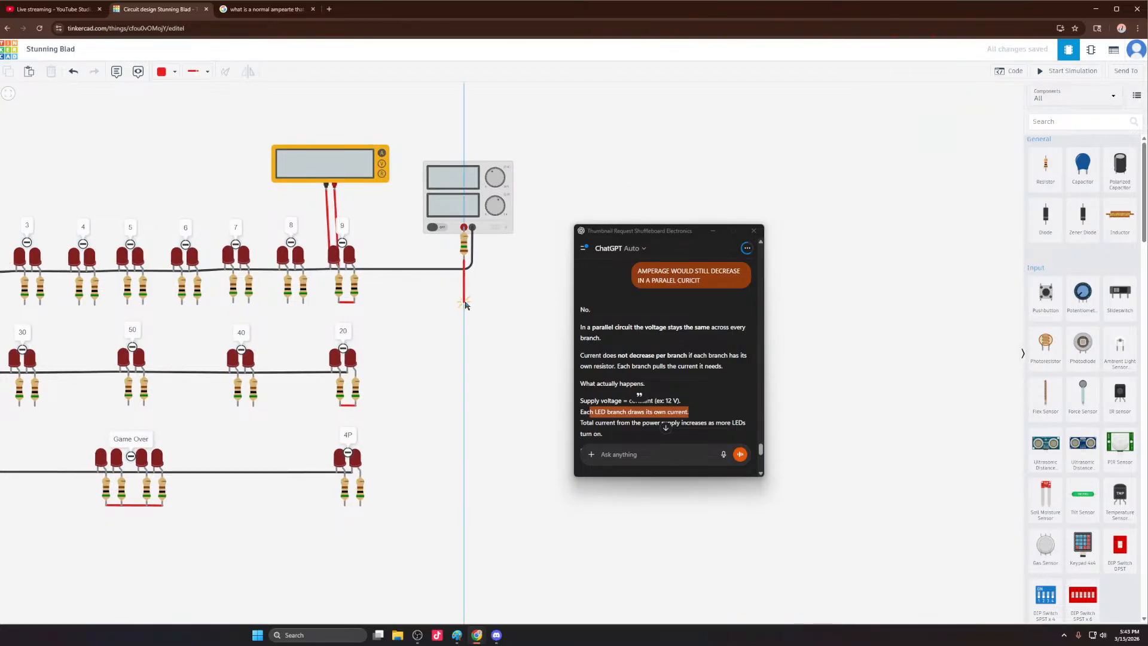
left_click(464, 302)
left_click(354, 301)
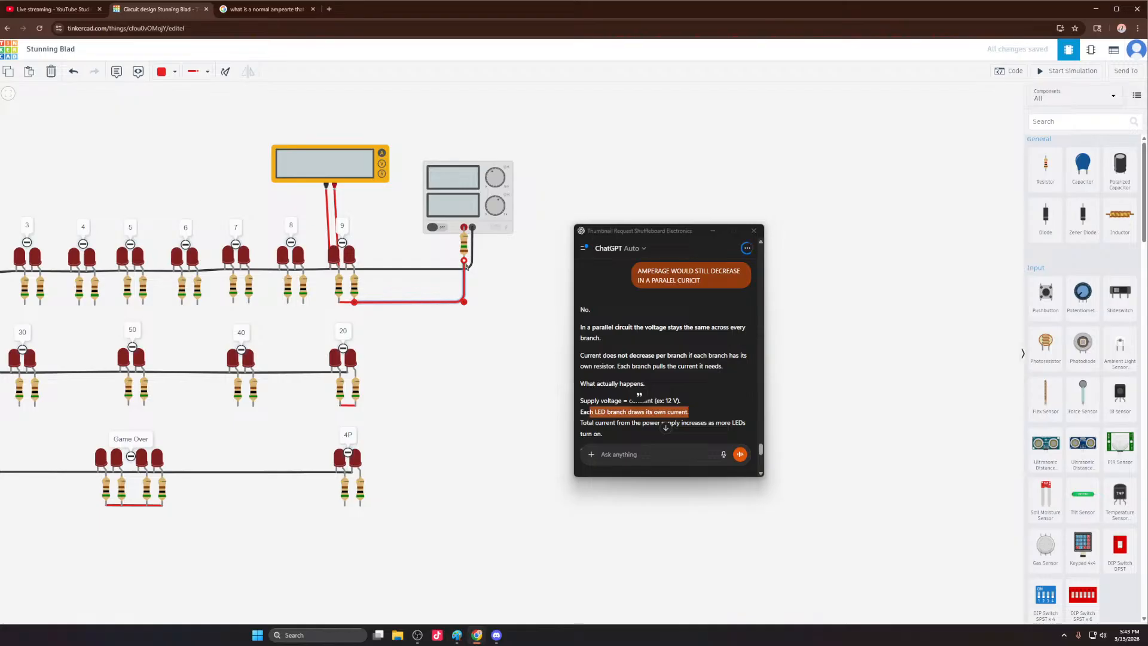
left_click(465, 258)
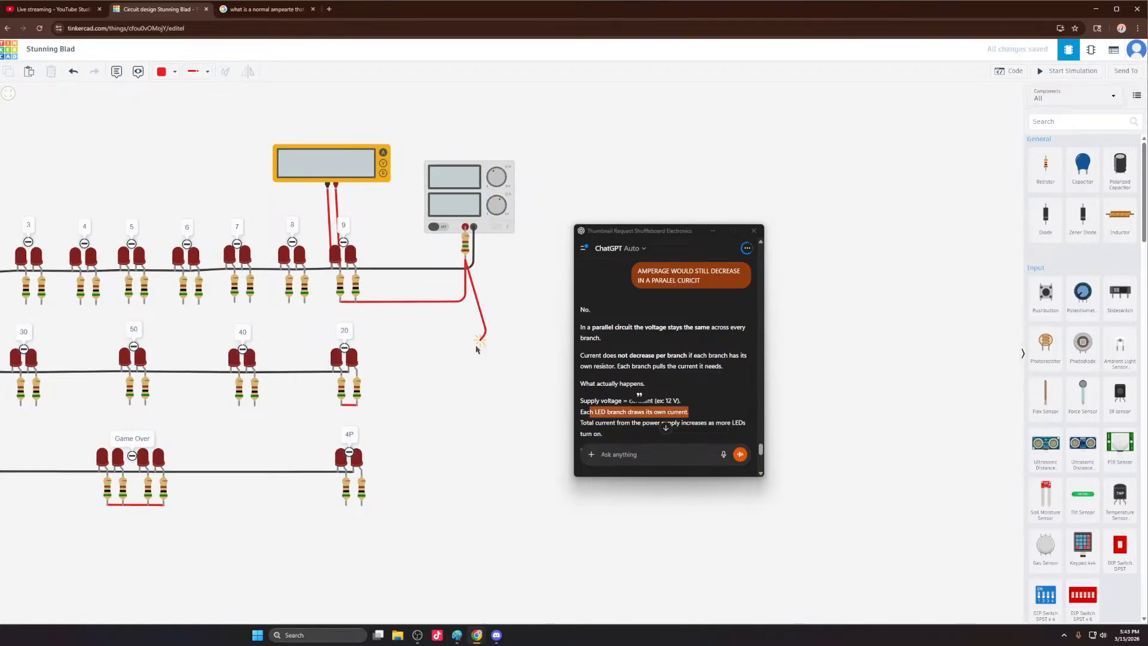
left_click(486, 333)
left_click(357, 404)
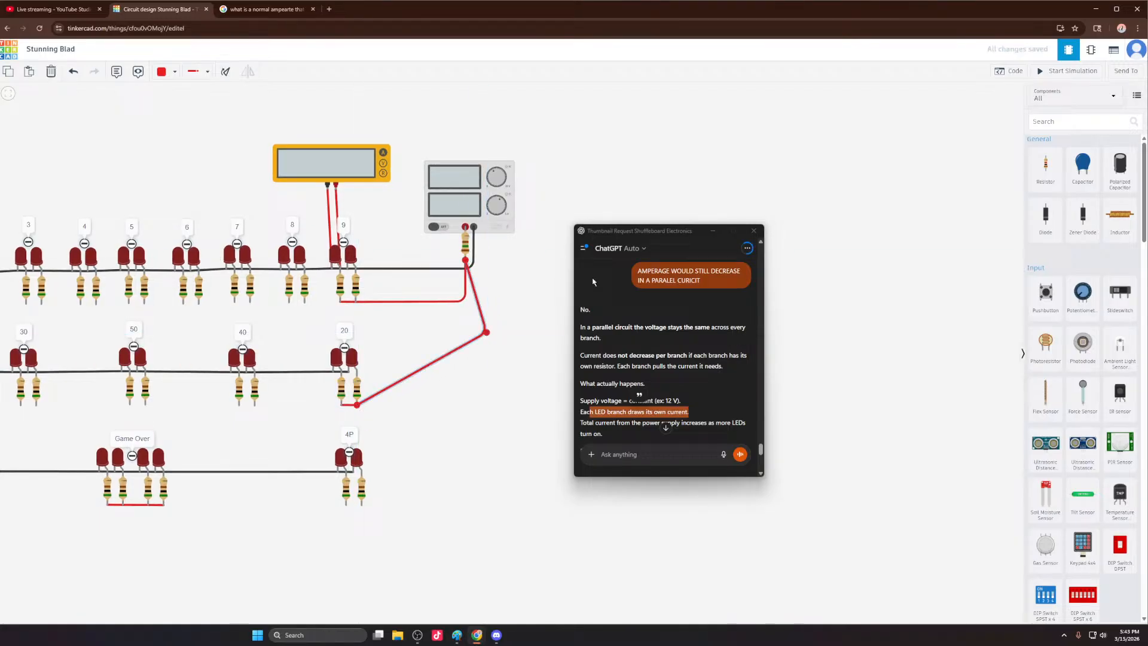
Step: Simulate the circuit with the 9 and 20 groups powered and read the ChatGPT explanation, clearing its window off the workspace
left_click(1038, 75)
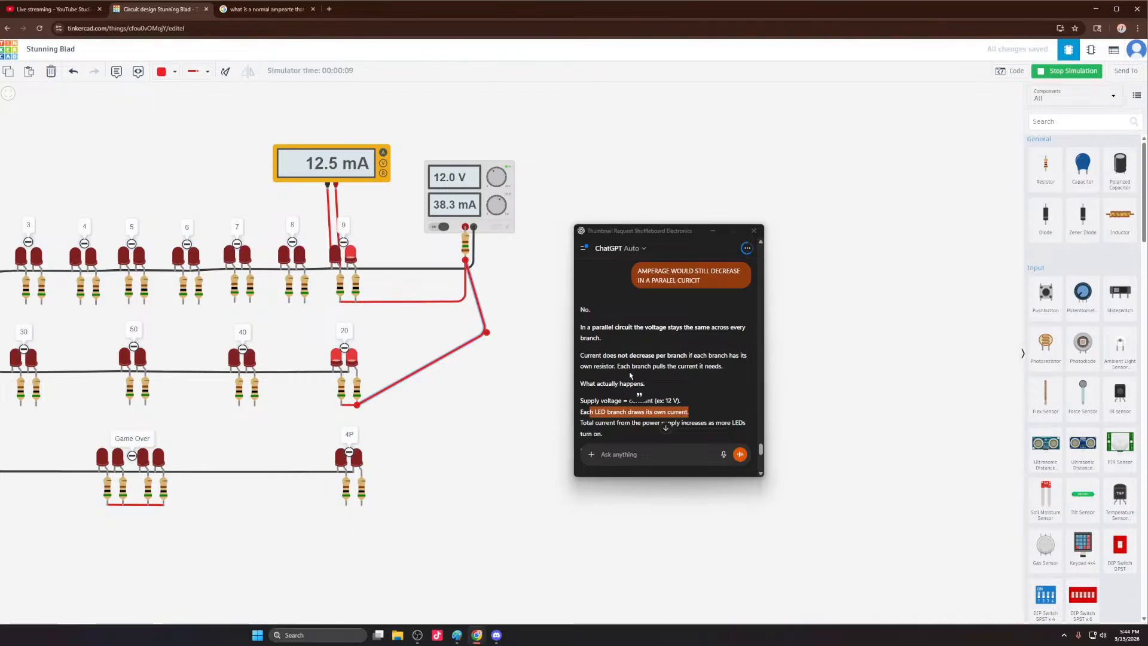
scroll(644, 369, "down", 3)
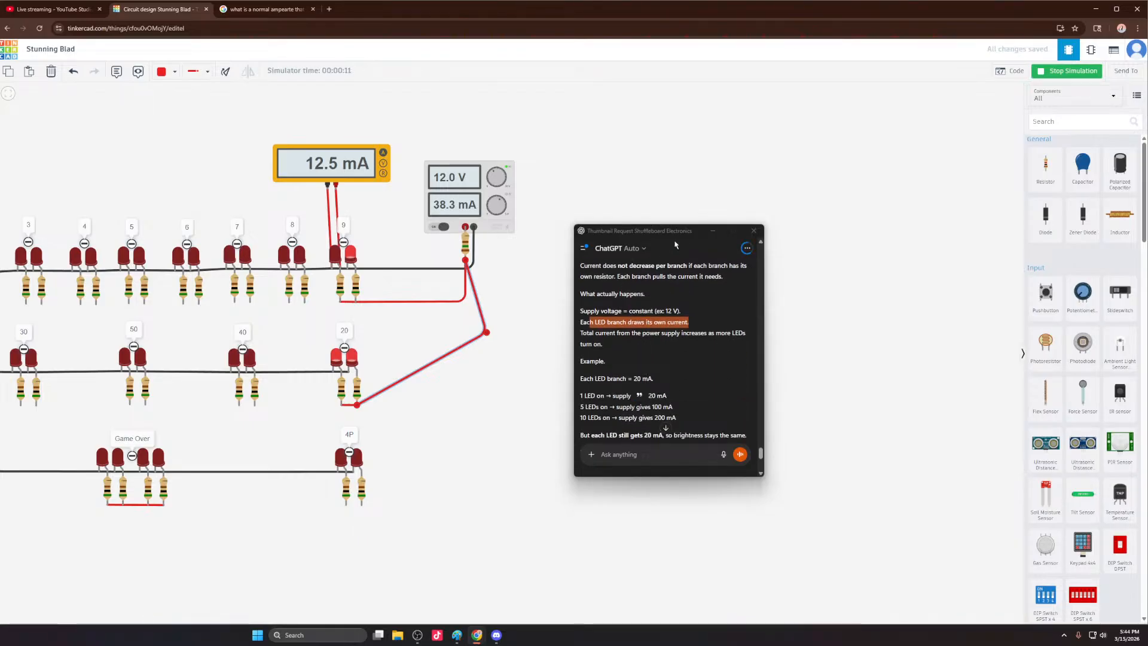
left_click_drag(678, 231, 801, 191)
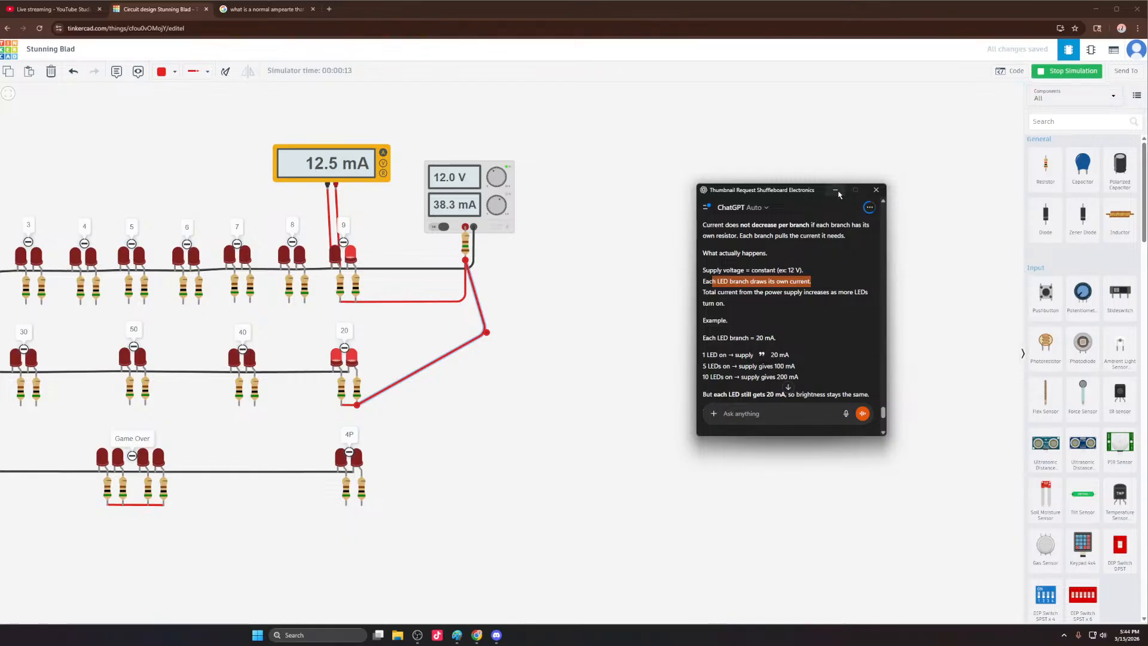
left_click_drag(771, 190, 0, 274)
left_click(495, 287)
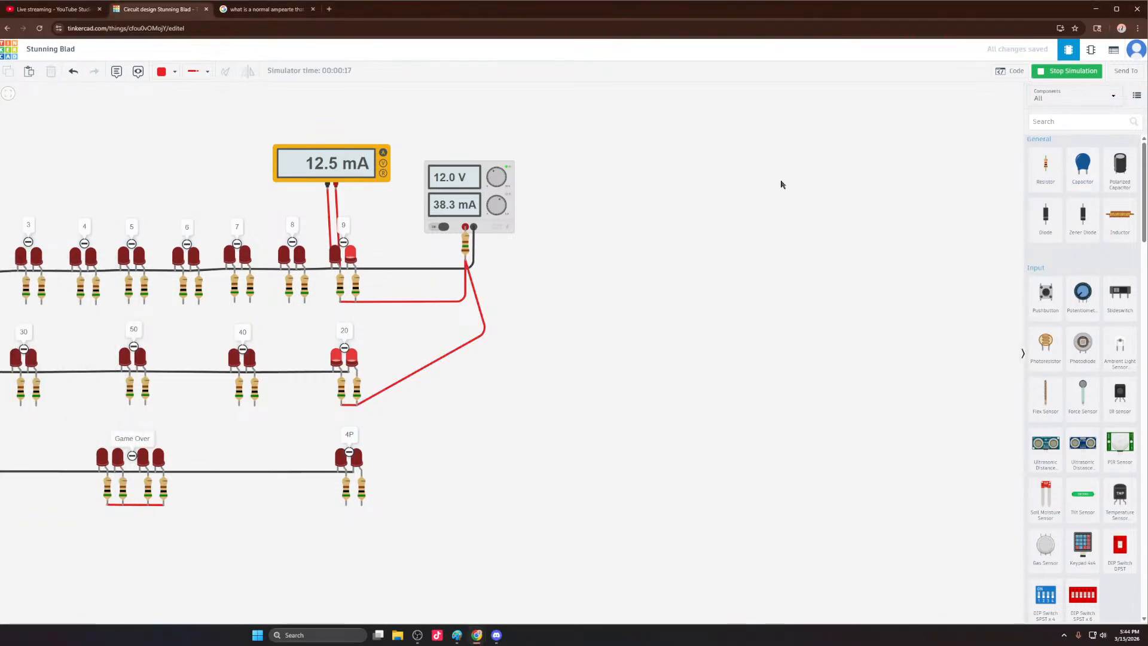
Step: Delete the wire to the 20 group and, after rerunning the simulation, the resistor at the power supply
left_click(1054, 72)
left_click(480, 308)
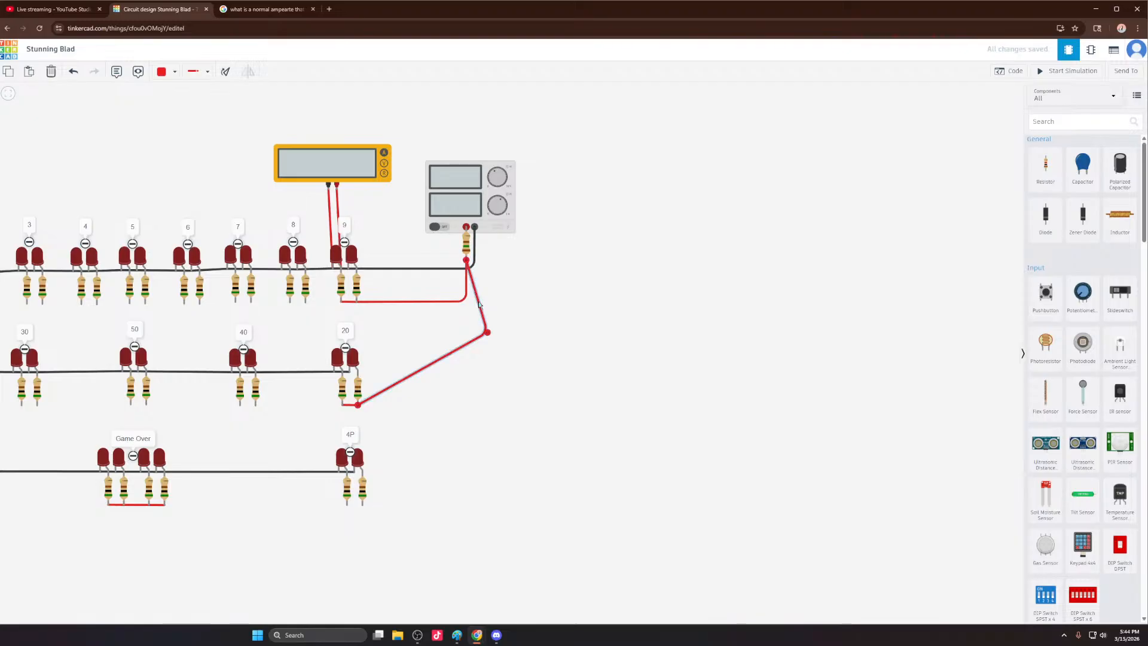
key("Delete")
left_click(1073, 71)
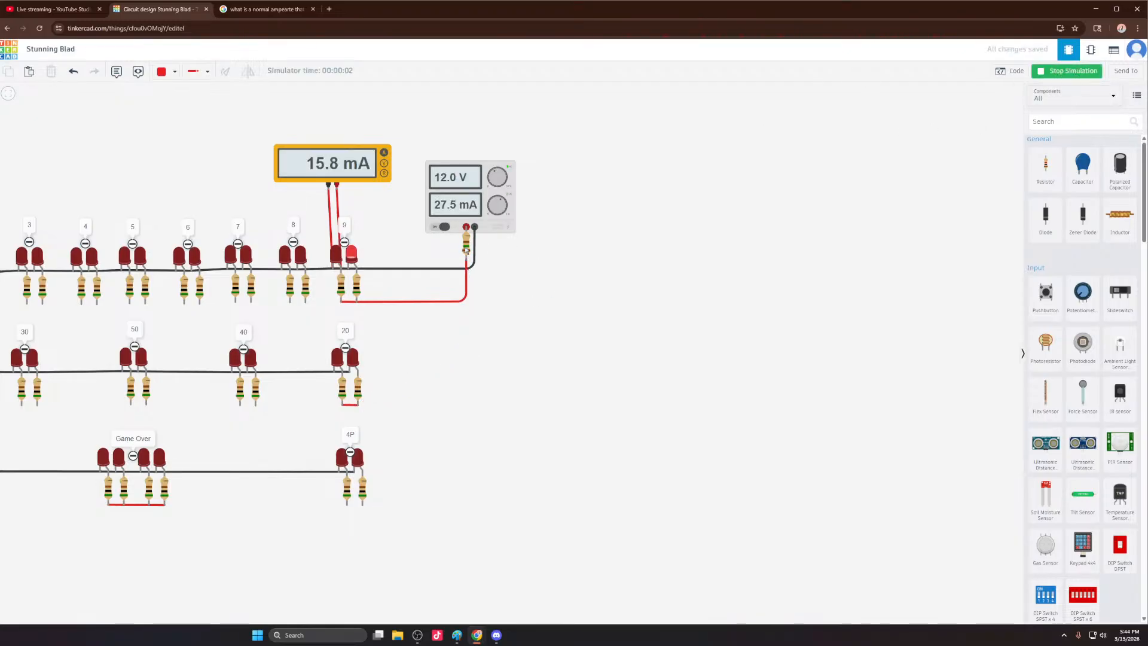
left_click(467, 244)
key("Delete")
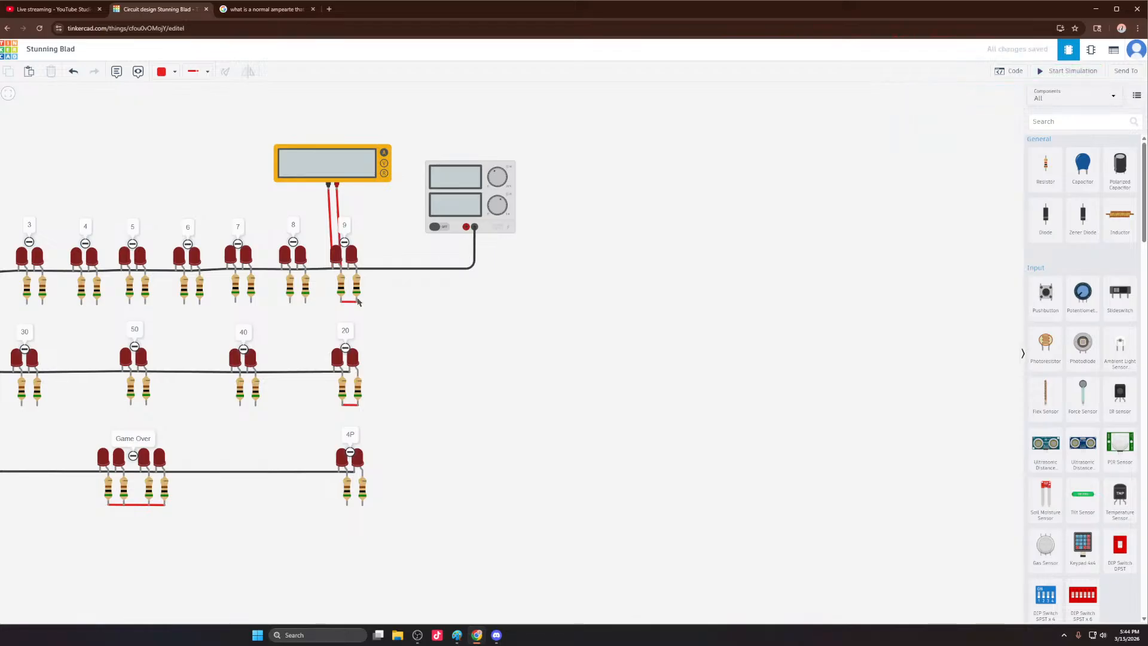
Step: Add a 150 Ω resistor and attach it below the right-hand resistor of the 9 LED group
left_click_drag(1046, 168, 401, 326)
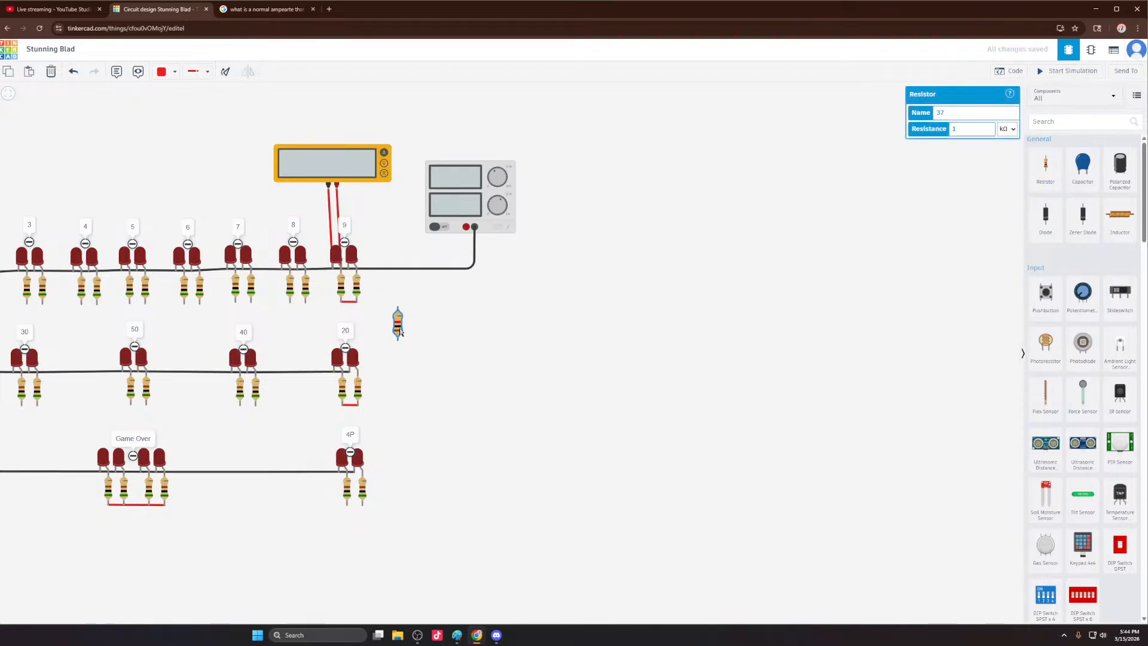
left_click(1006, 129)
left_click(1007, 193)
left_click(978, 127)
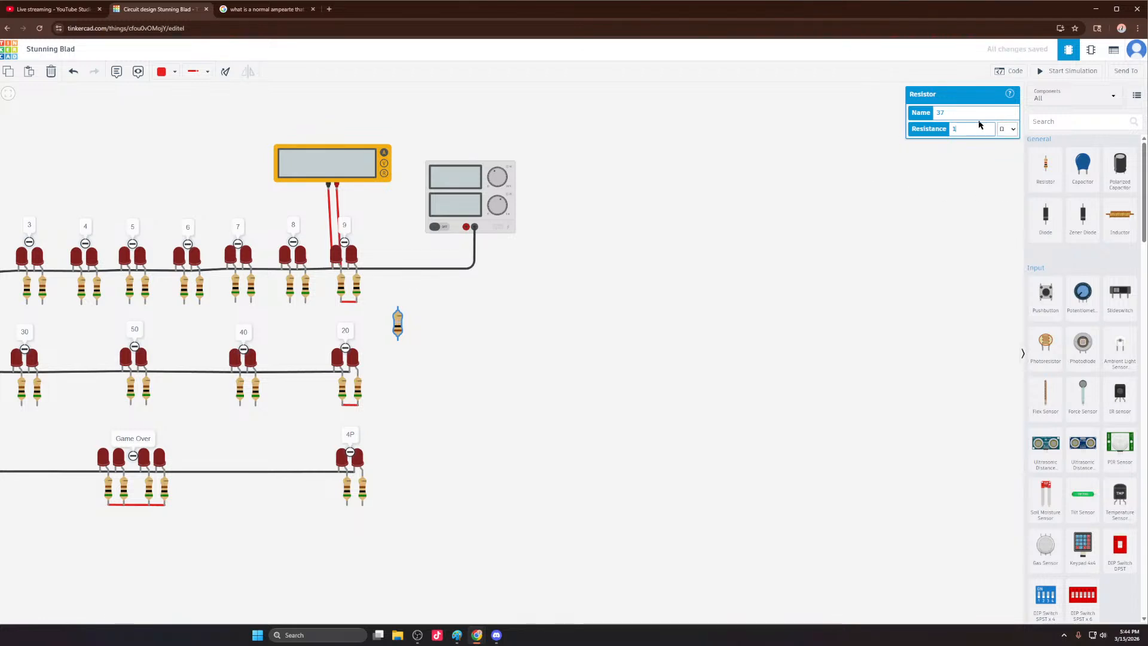
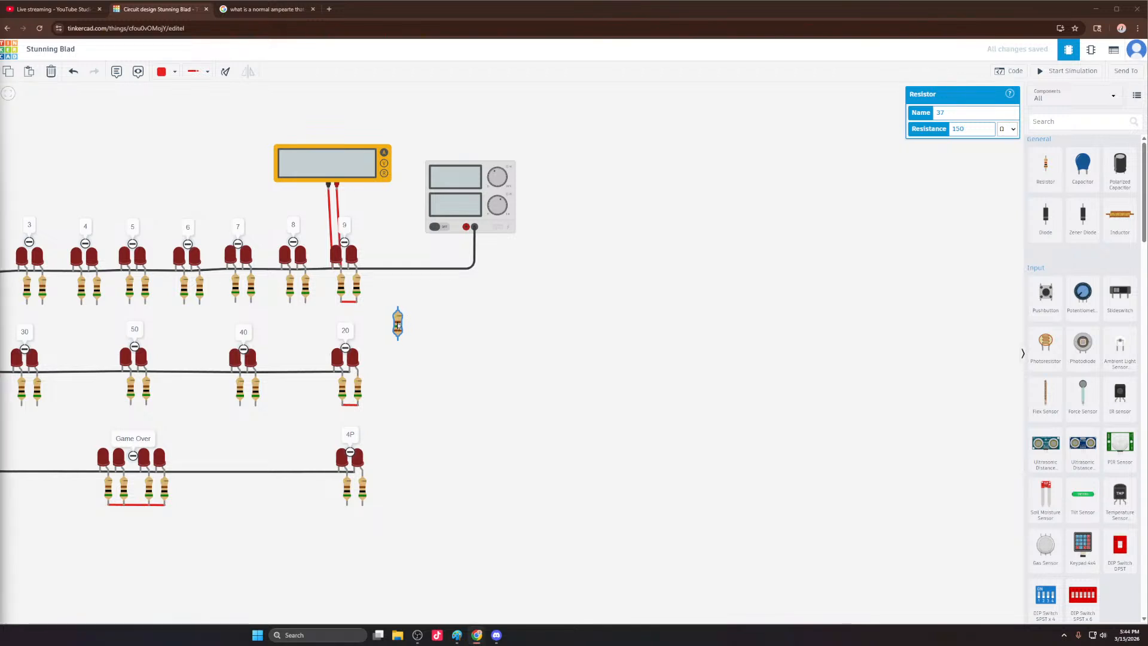
left_click_drag(403, 326, 354, 328)
left_click(367, 343)
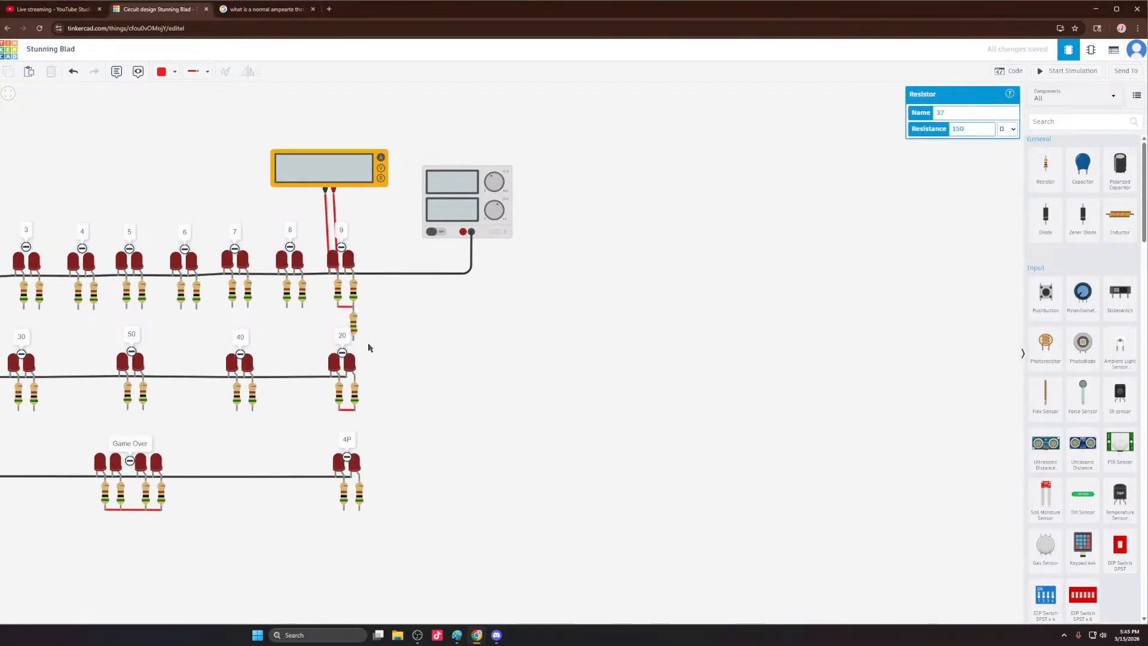
Step: Wire the 150 Ω resistor under the 9 group to the power supply's positive terminal
left_click(354, 339)
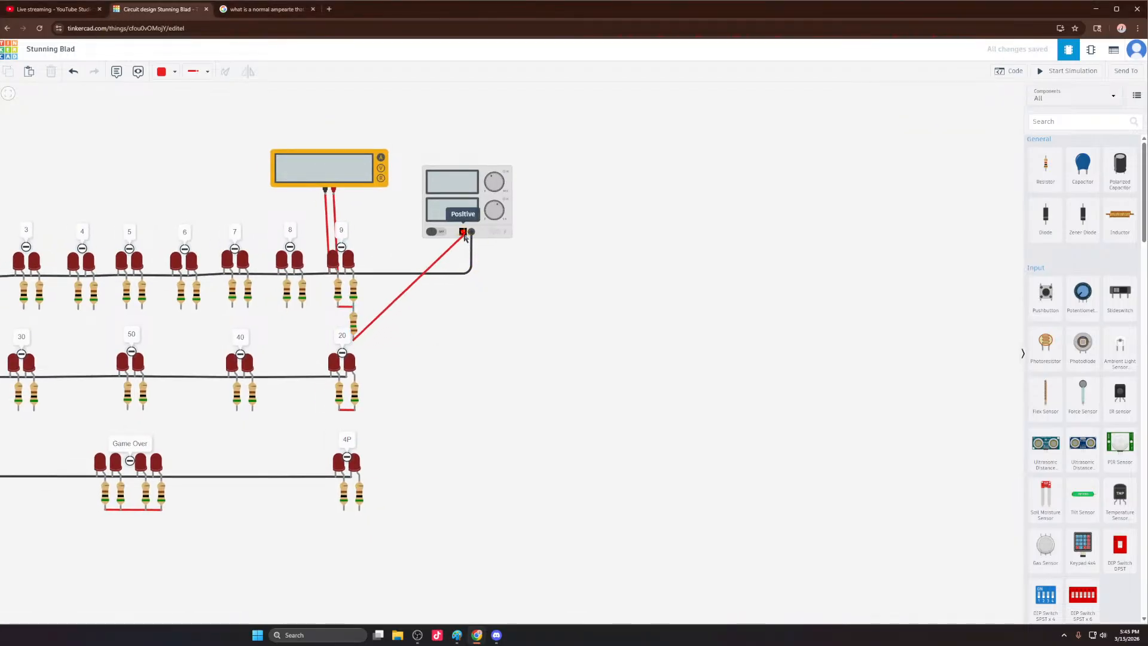
left_click(463, 232)
left_click_drag(471, 357, 446, 350)
Step: Duplicate the 150 Ω resistor and attach the copy below the right-hand resistor of the 20 LED group
left_click(344, 324)
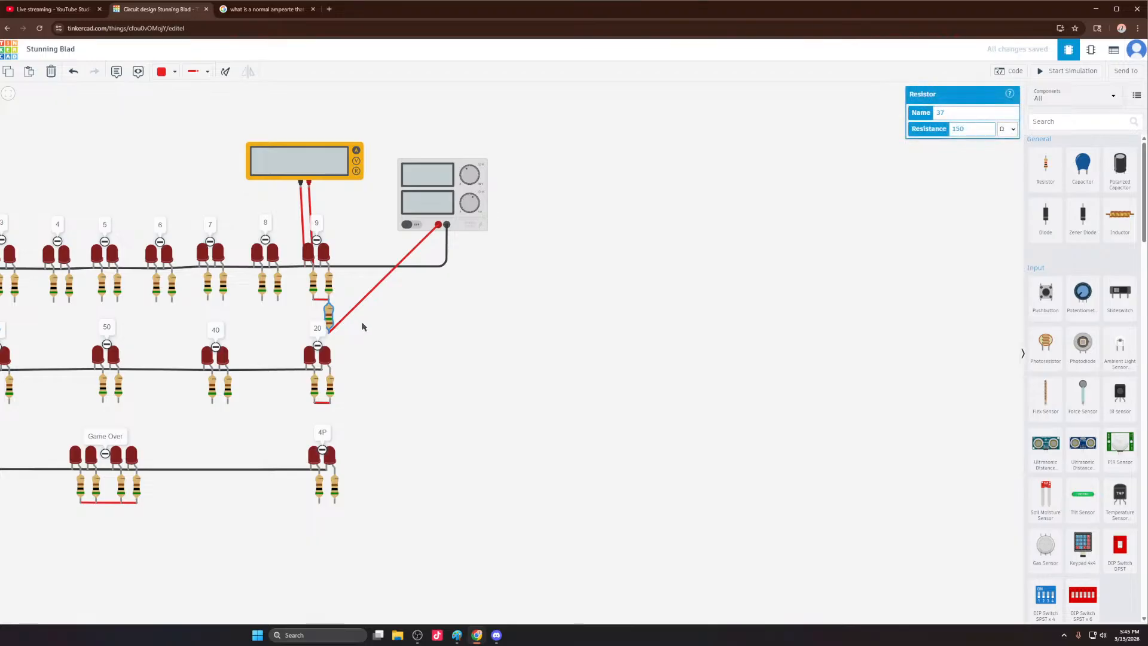
key("ctrl+v")
left_click(332, 418)
left_click_drag(360, 419, 356, 419)
Step: Wire the 20 group's 150 Ω resistor to the power supply's positive terminal and run the simulation
left_click(328, 440)
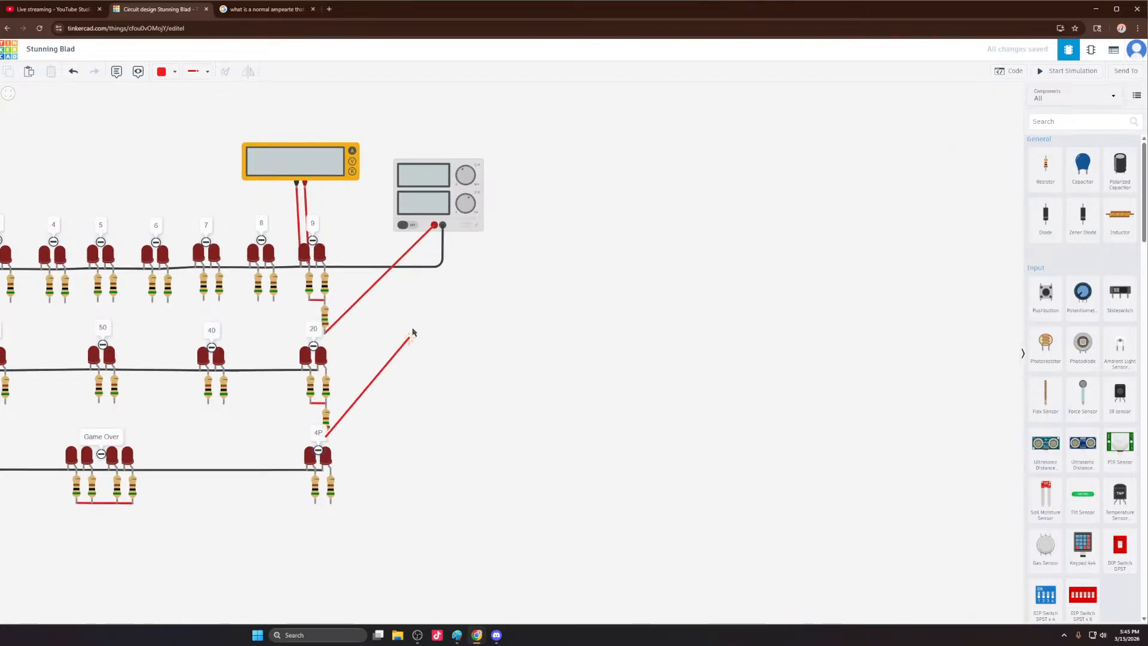
left_click(435, 225)
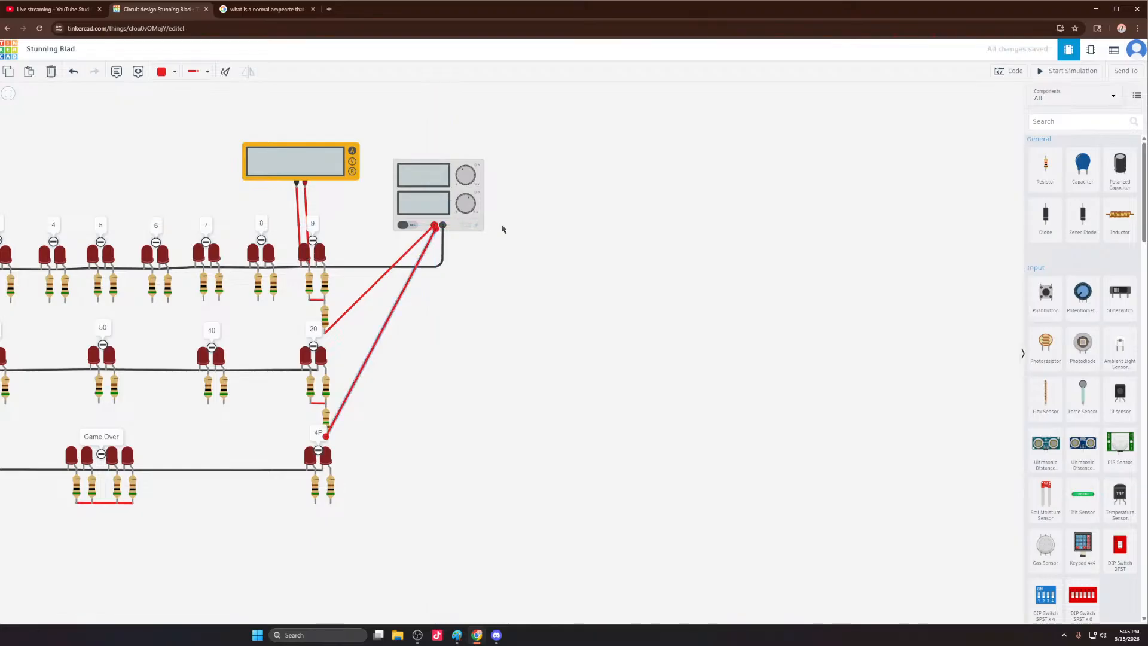
left_click(1052, 72)
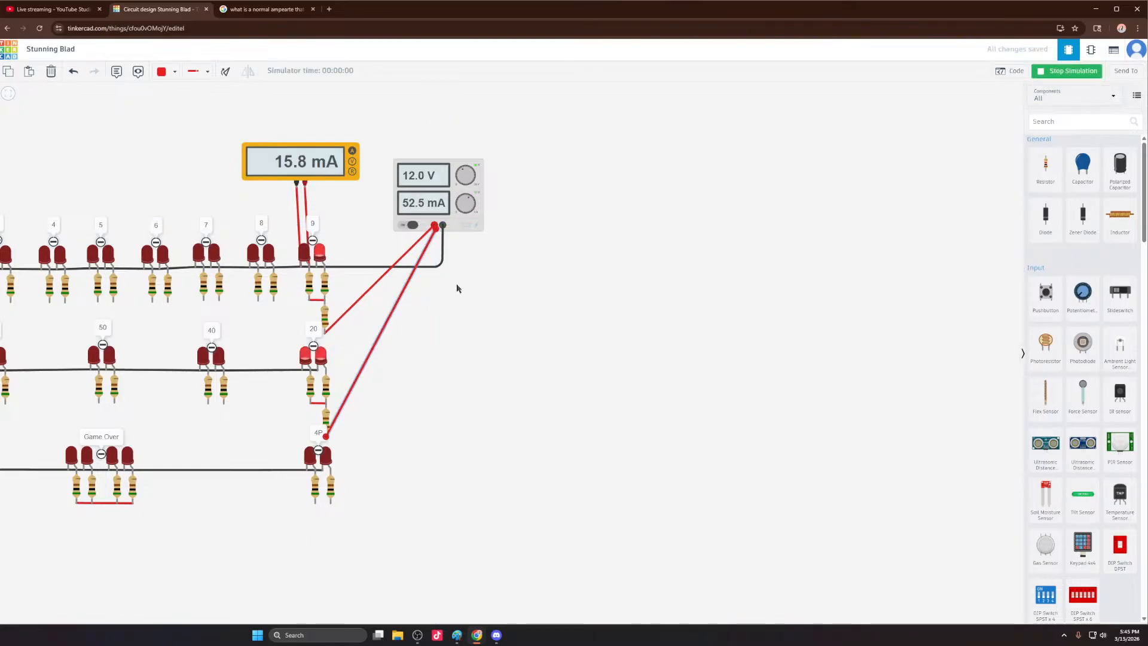
Step: Delete both red wires running from the power supply's positive terminal to the 20 and 9 groups
key("Delete")
left_click(418, 245)
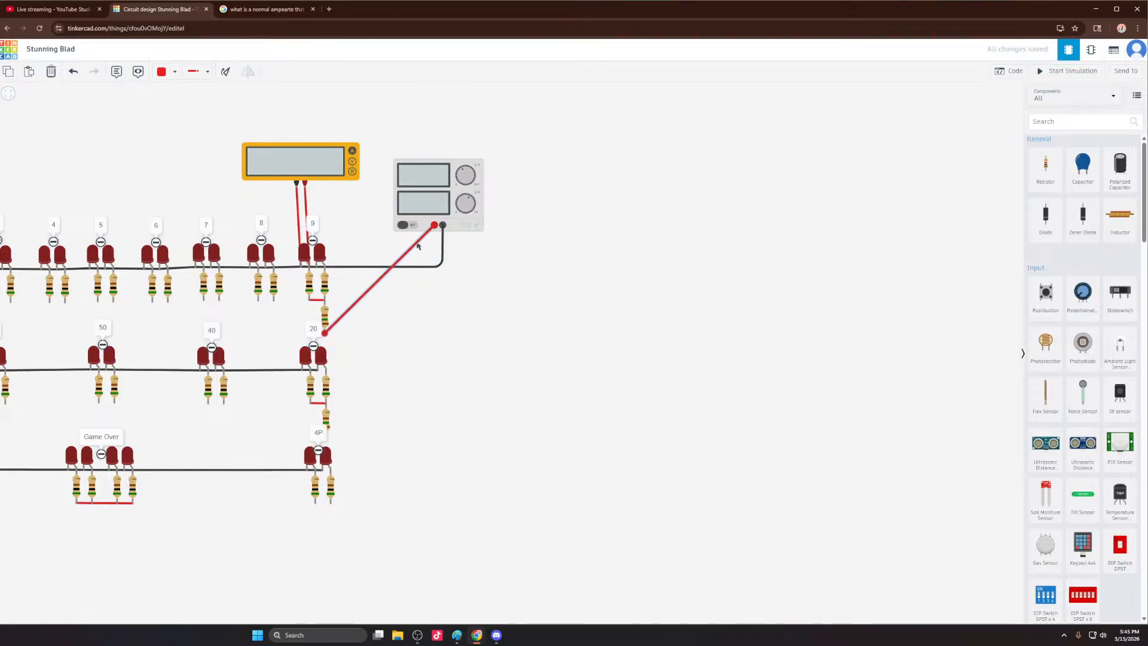
key("Delete")
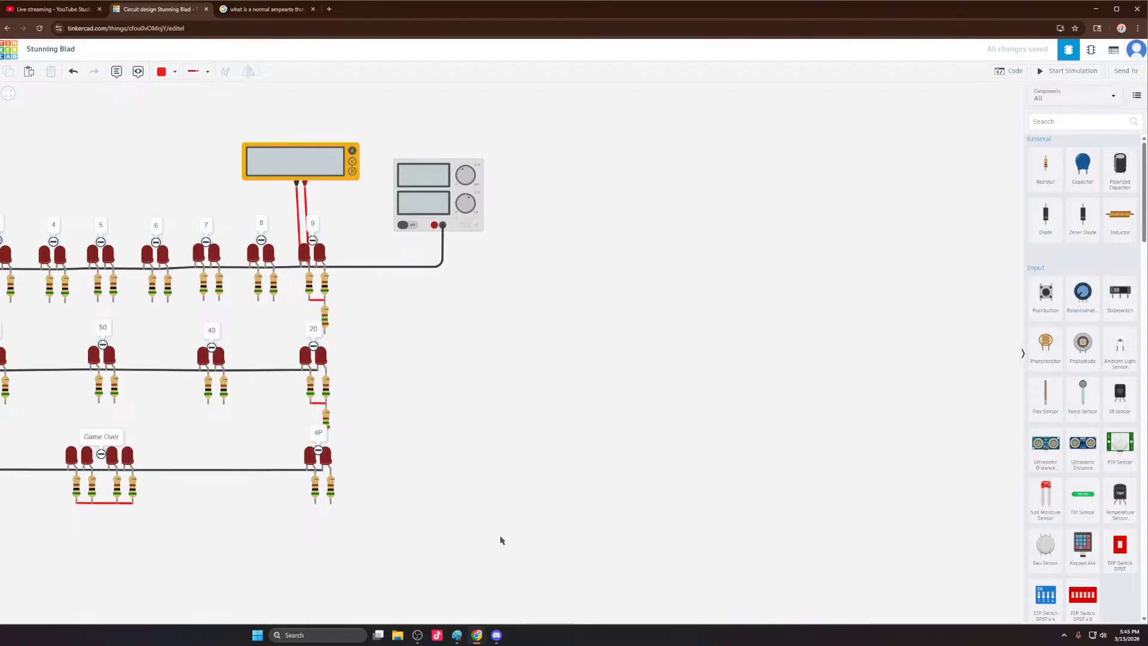
Step: Delete the multimeter and the power supply from the circuit
scroll(326, 317, "up", 3)
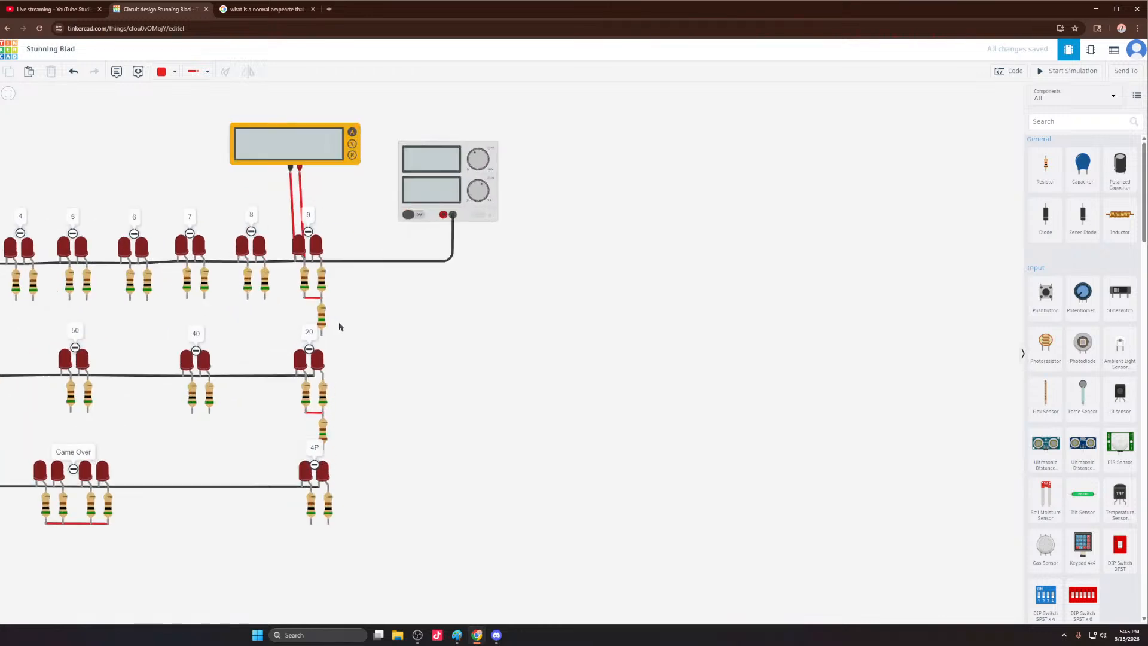
left_click(321, 321)
scroll(400, 320, "down", 5)
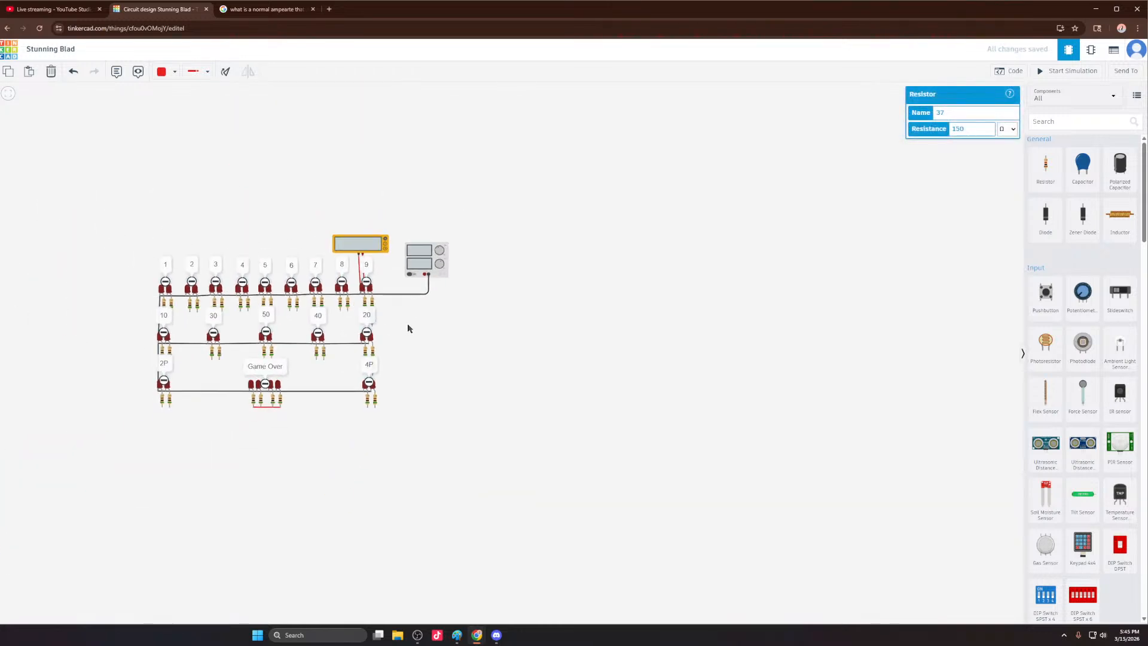
scroll(367, 320, "down", 3)
scroll(308, 379, "up", 2)
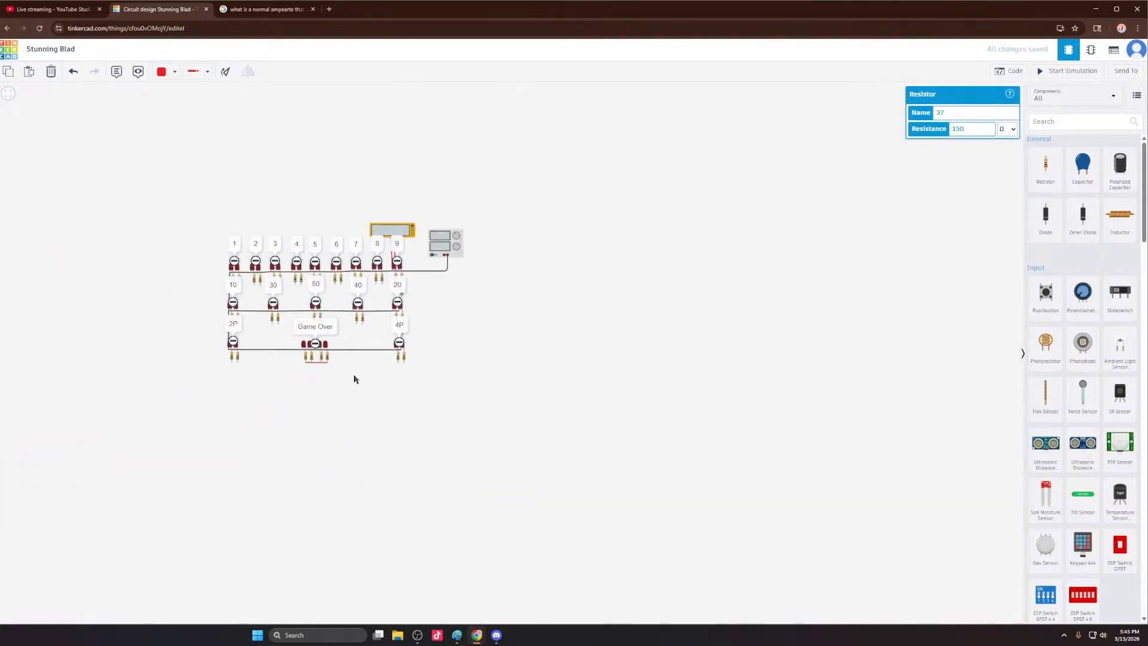
scroll(460, 333, "down", 2)
scroll(459, 333, "up", 2)
scroll(429, 368, "up", 2)
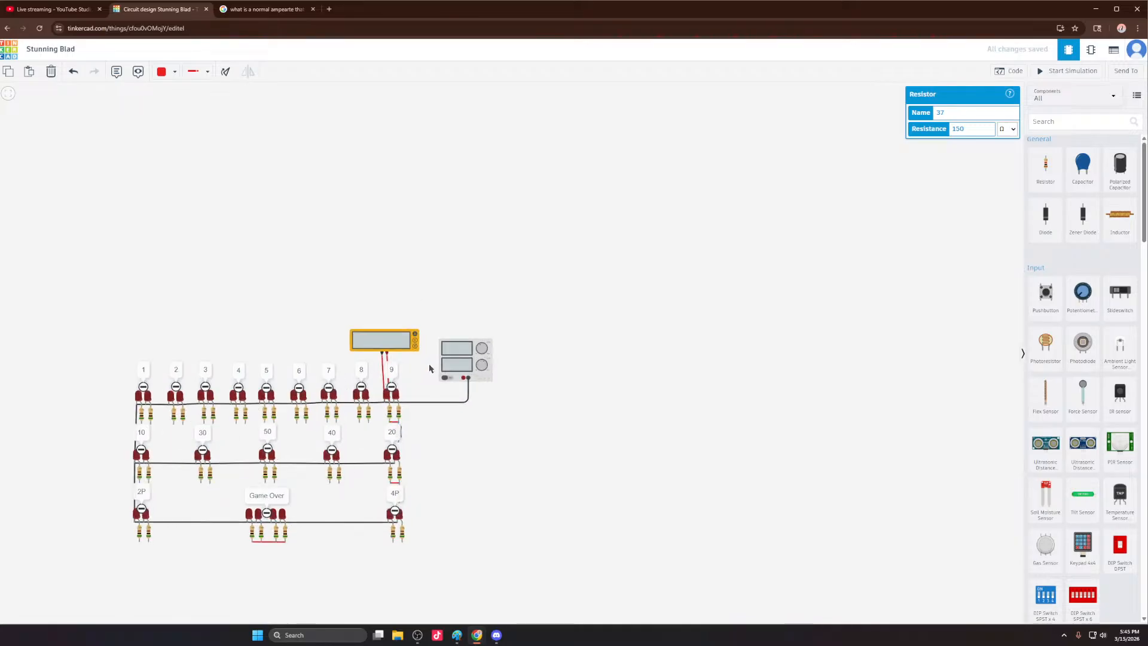
left_click(391, 339)
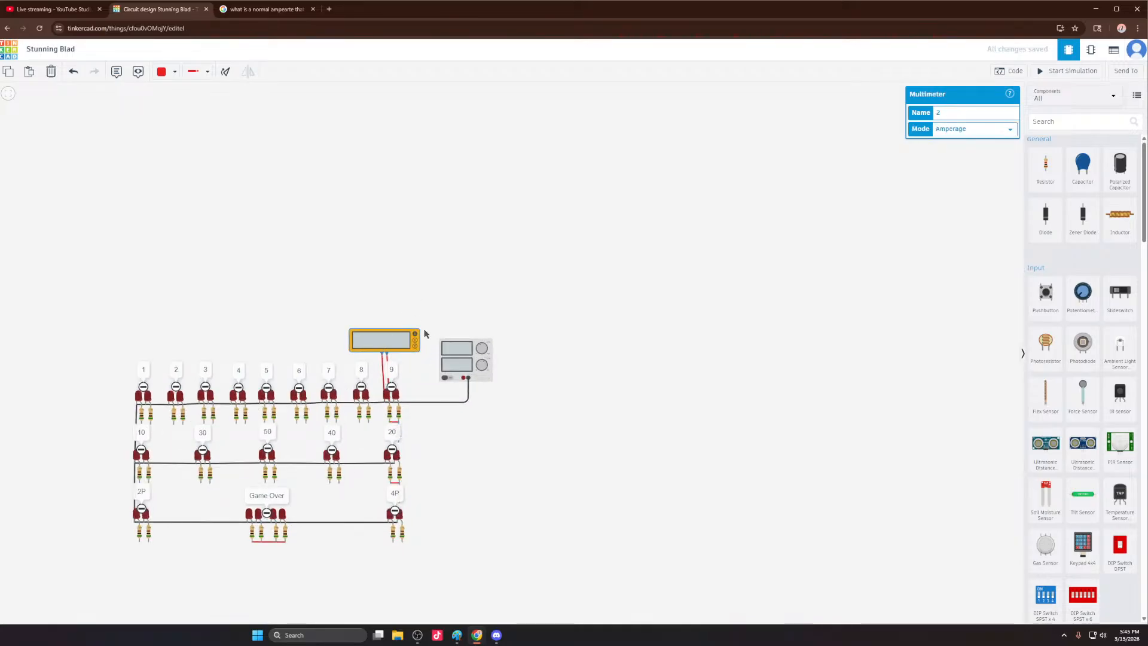
key("Delete")
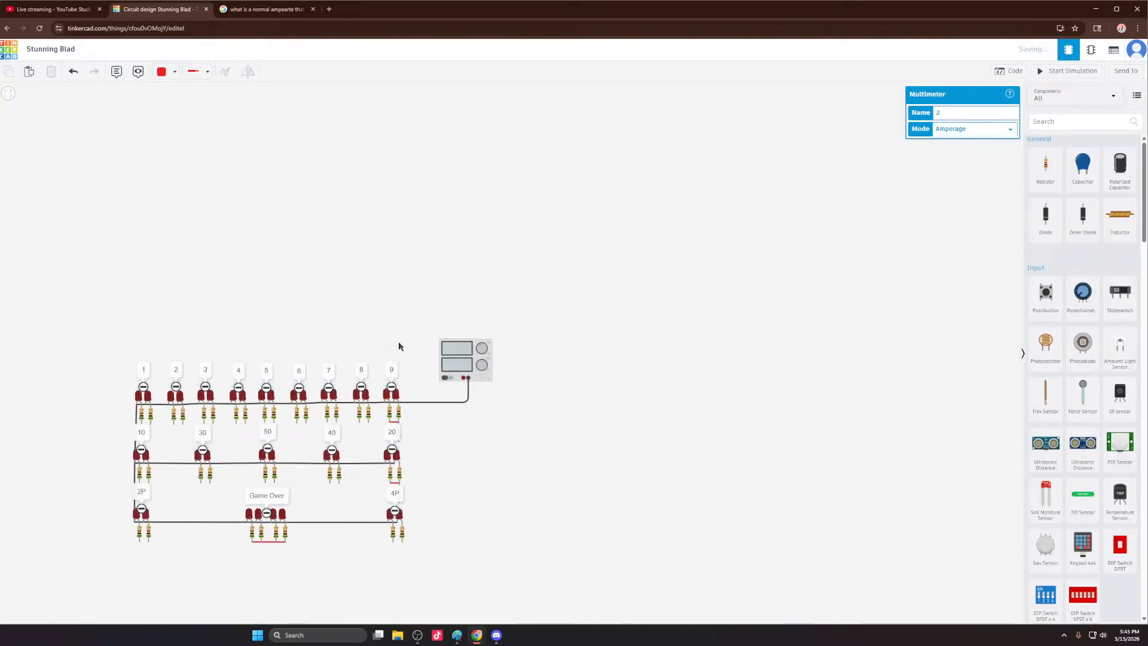
left_click(515, 387)
left_click(477, 366)
key("Delete")
Step: Select the whole scoreboard circuit and change the color of all its wires to blue
scroll(424, 408, "down", 3)
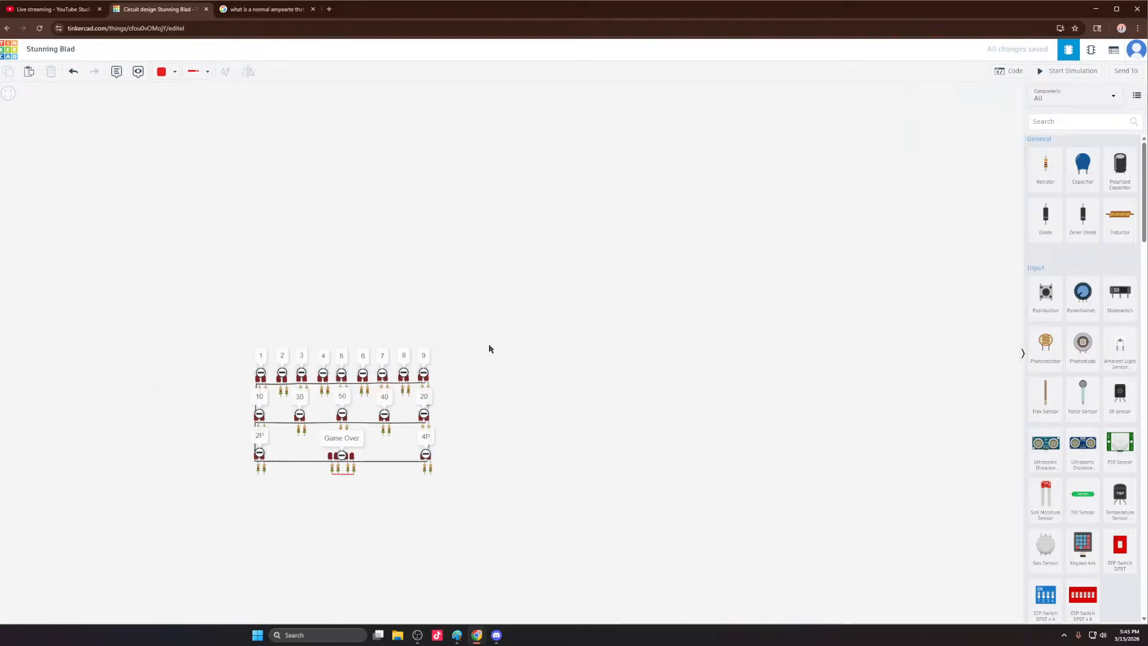
scroll(418, 418, "up", 1)
left_click_drag(187, 294, 200, 268)
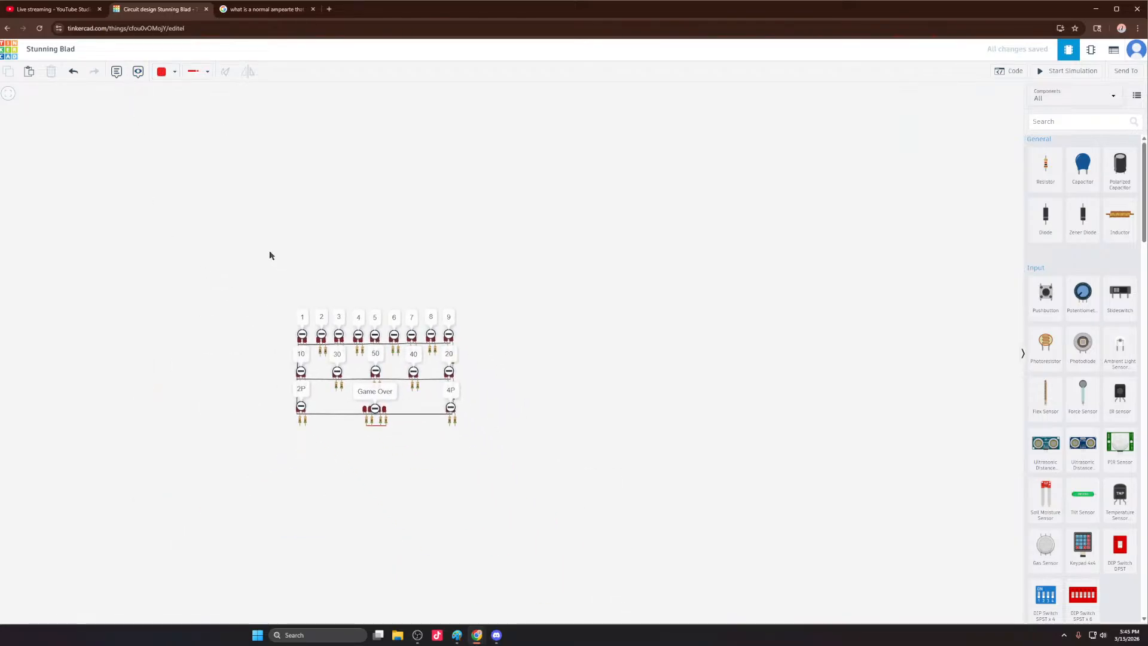
left_click_drag(239, 277, 574, 526)
left_click(163, 71)
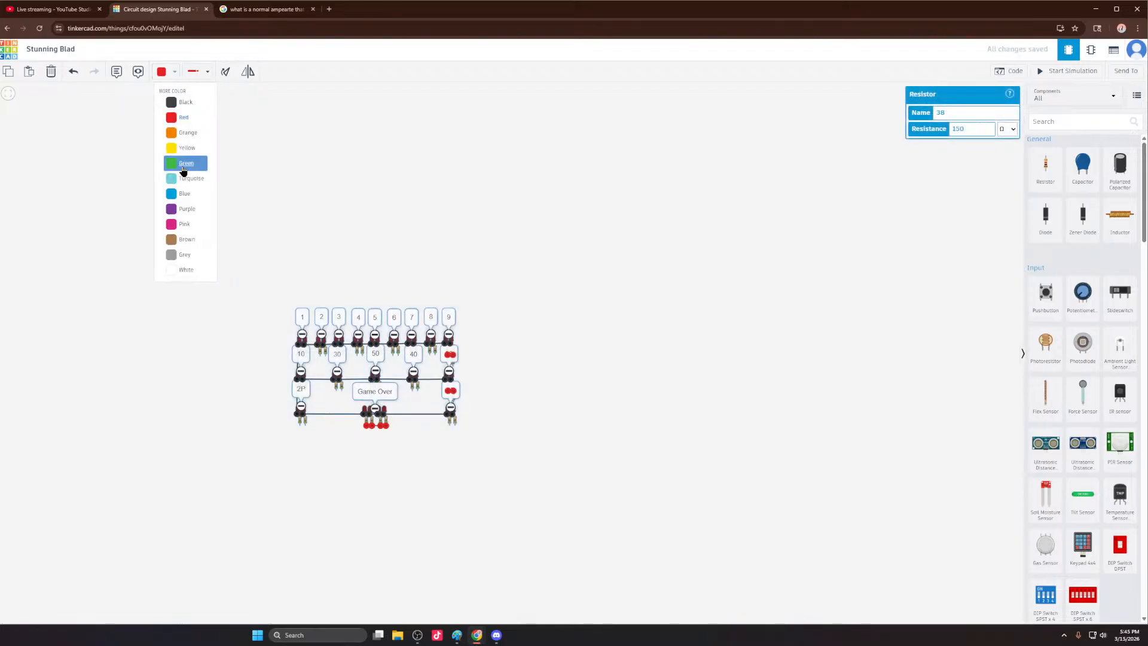
left_click(180, 193)
left_click(383, 231)
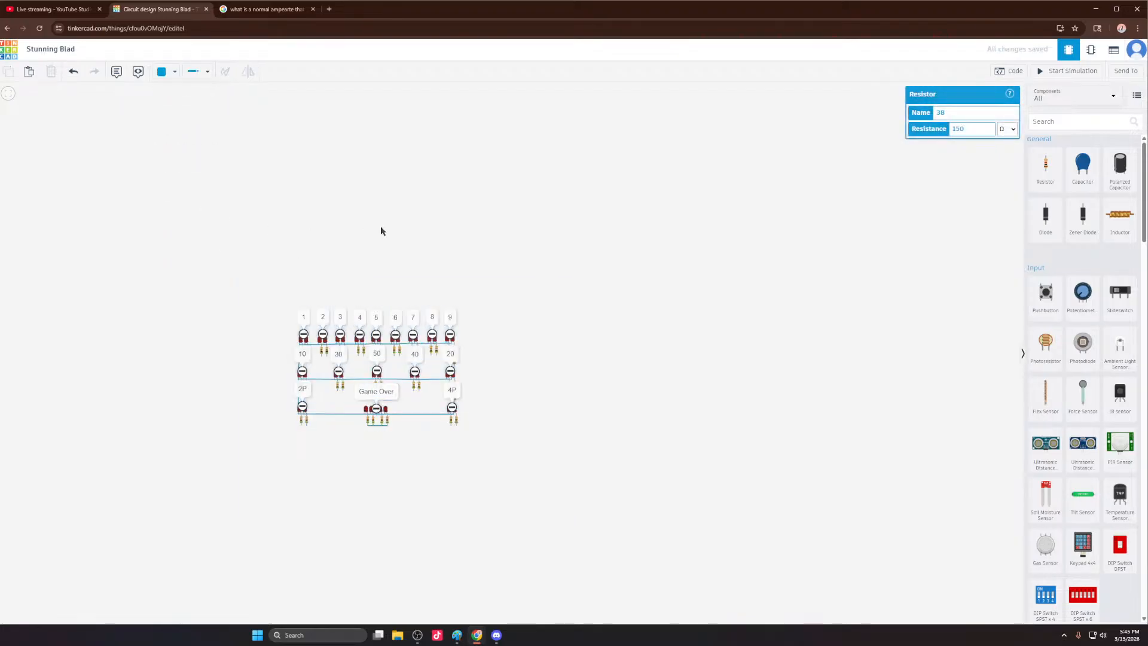
Step: Duplicate the whole scoreboard circuit and place the copy directly above the original
left_click_drag(206, 241, 510, 471)
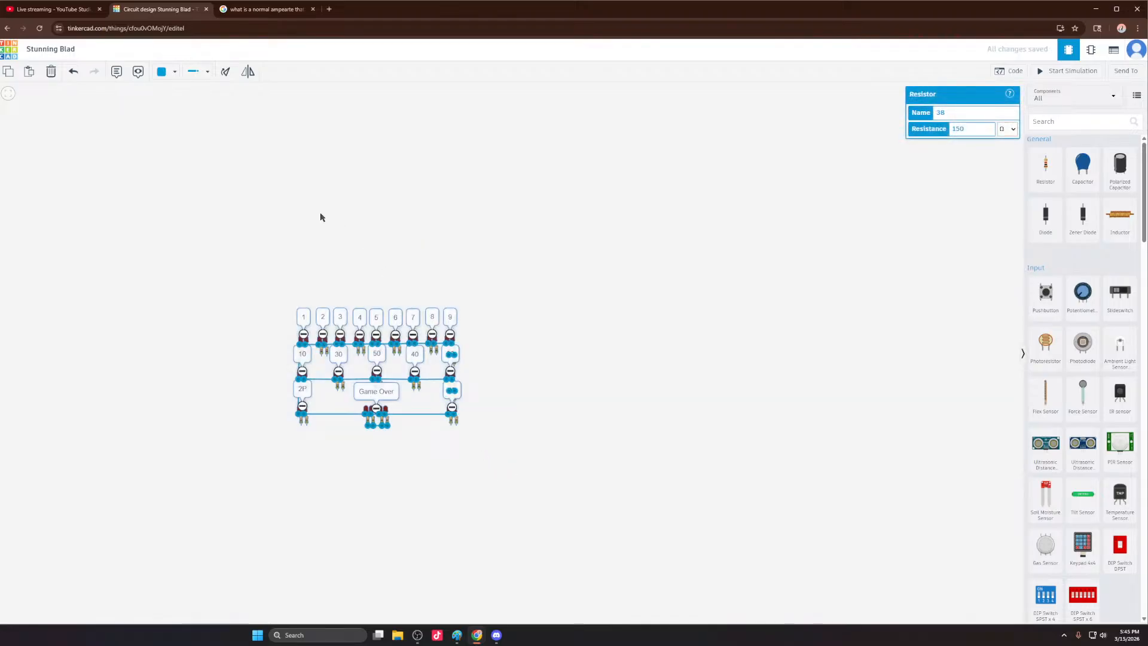
key("ctrl+v")
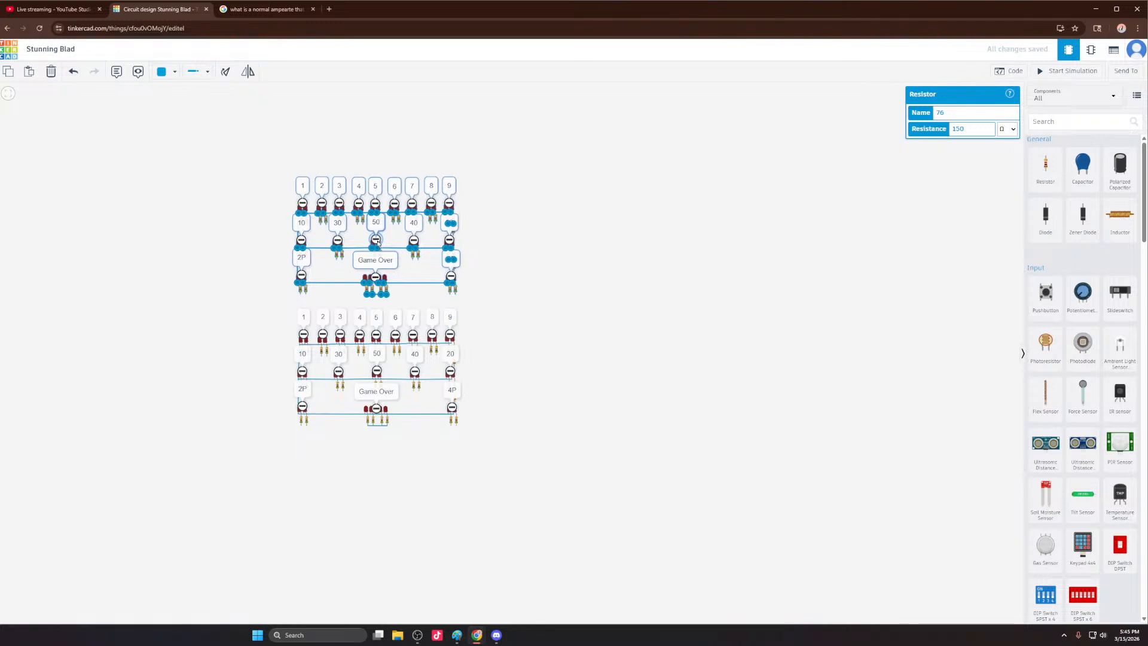
left_click(378, 246)
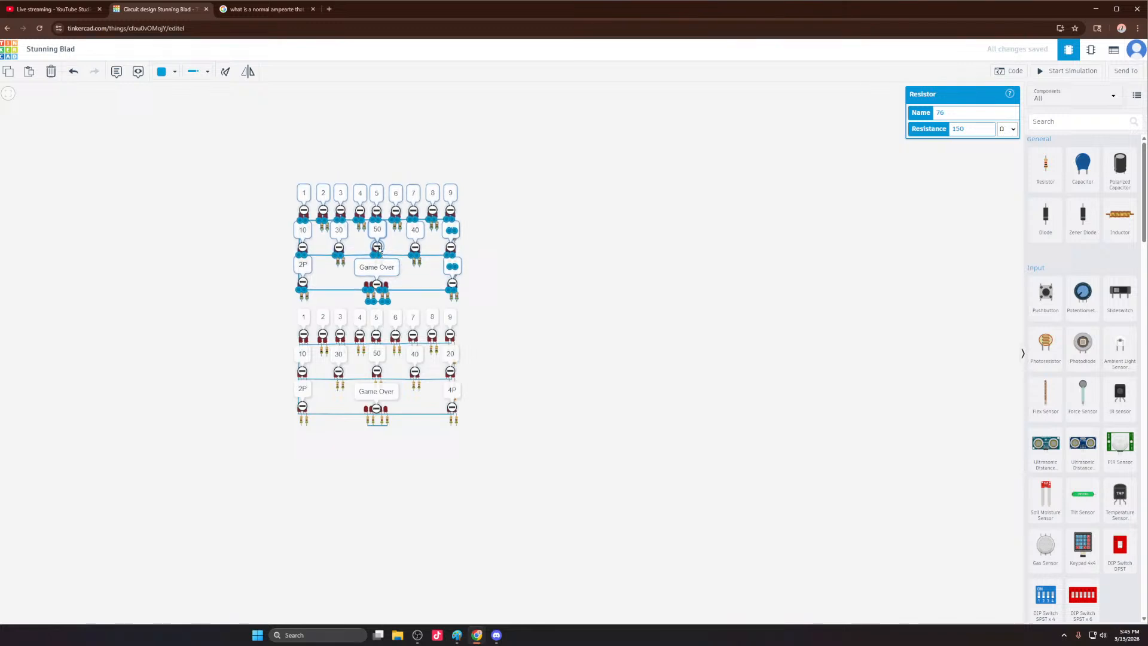
Step: Delete the 2P, Game Over and 4P row from the upper copy of the scoreboard
left_click(495, 284)
left_click_drag(508, 315, 233, 269)
key("Delete")
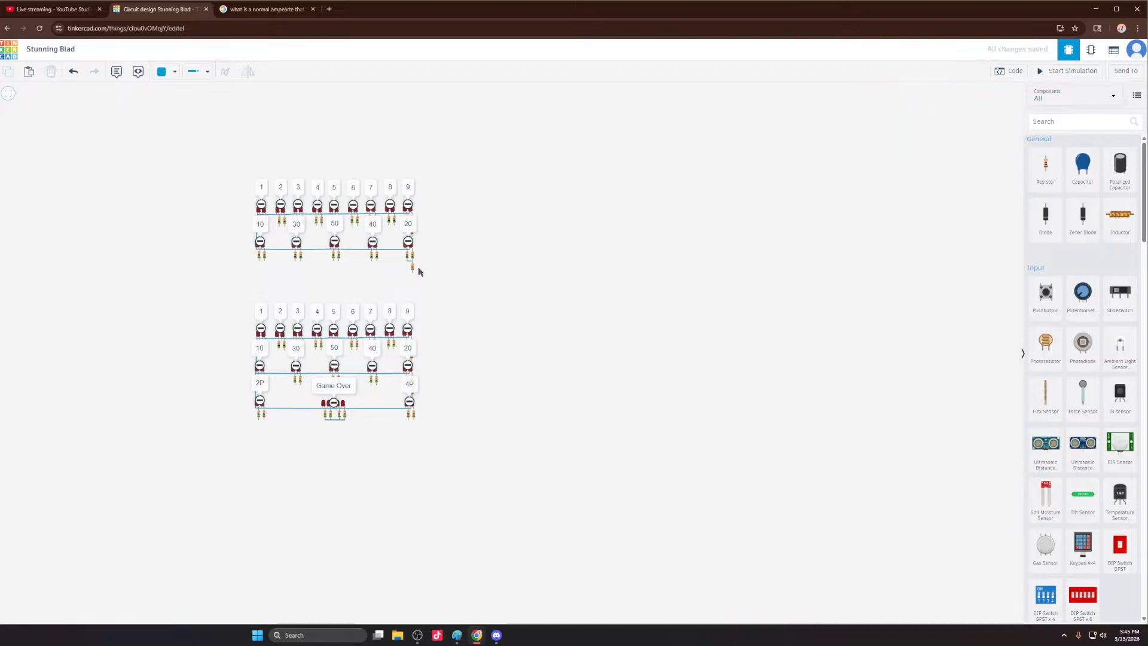
Step: Delete the extra 150 Ω resistors hanging below the upper copy's 20 group and the original's 9 and 20 groups
left_click(412, 270)
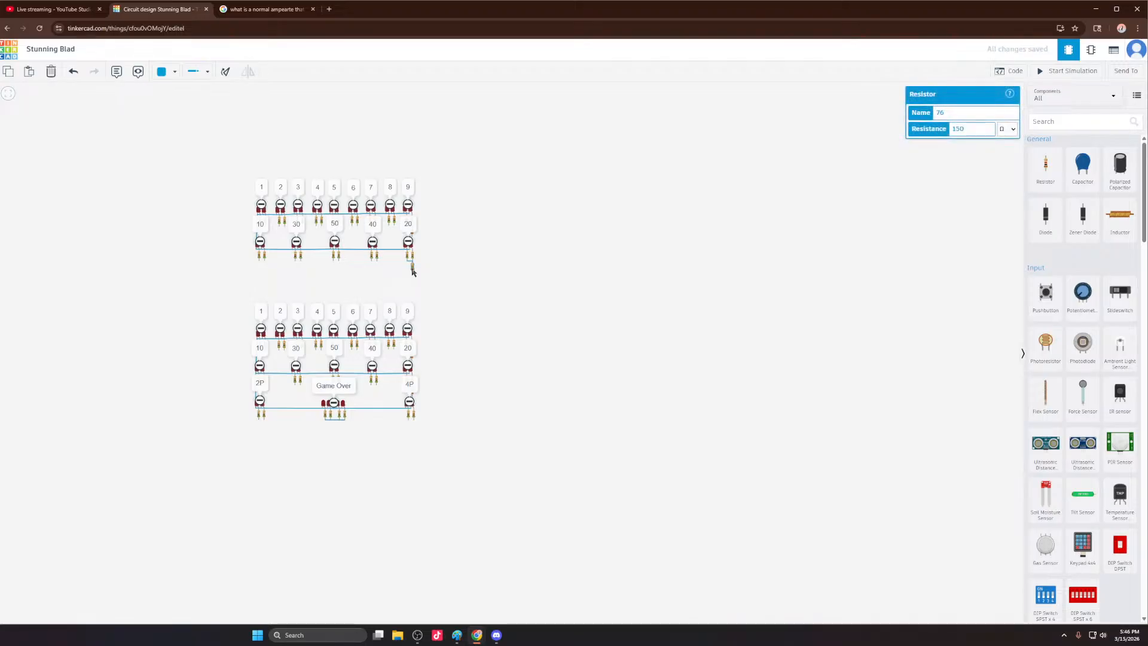
scroll(413, 347, "up", 8)
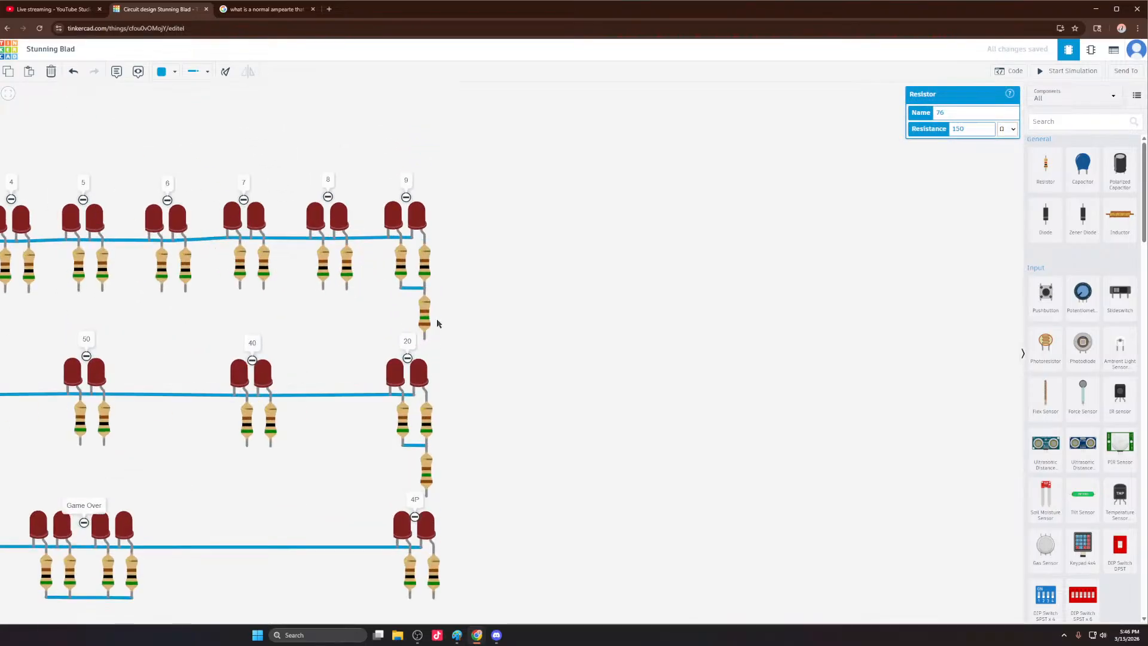
left_click(432, 361)
scroll(518, 428, "down", 10)
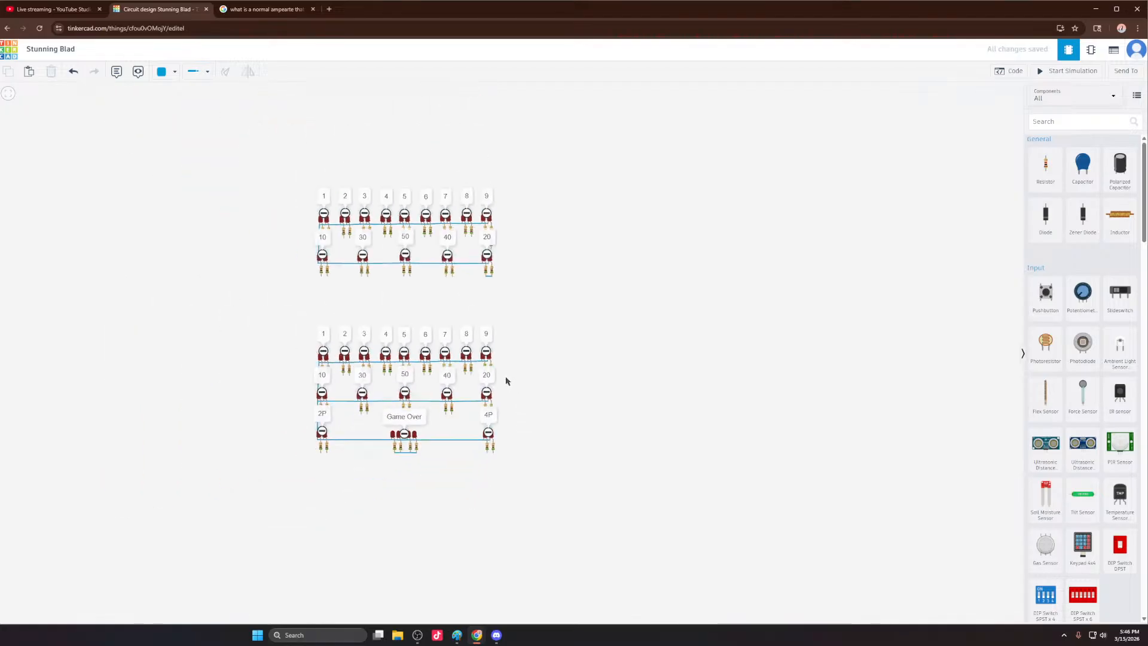
Step: Recolor all wires of the upper scoreboard copy red and move the copy down close above the blue-wired circuit
scroll(472, 290, "up", 2)
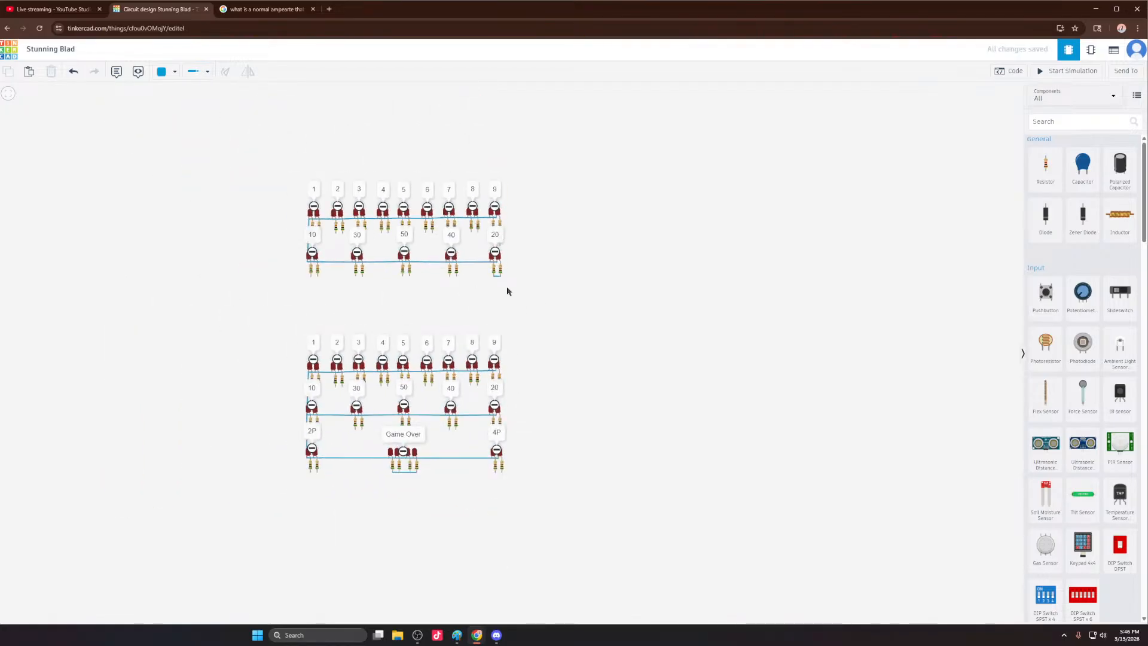
left_click_drag(532, 290, 196, 144)
left_click(162, 72)
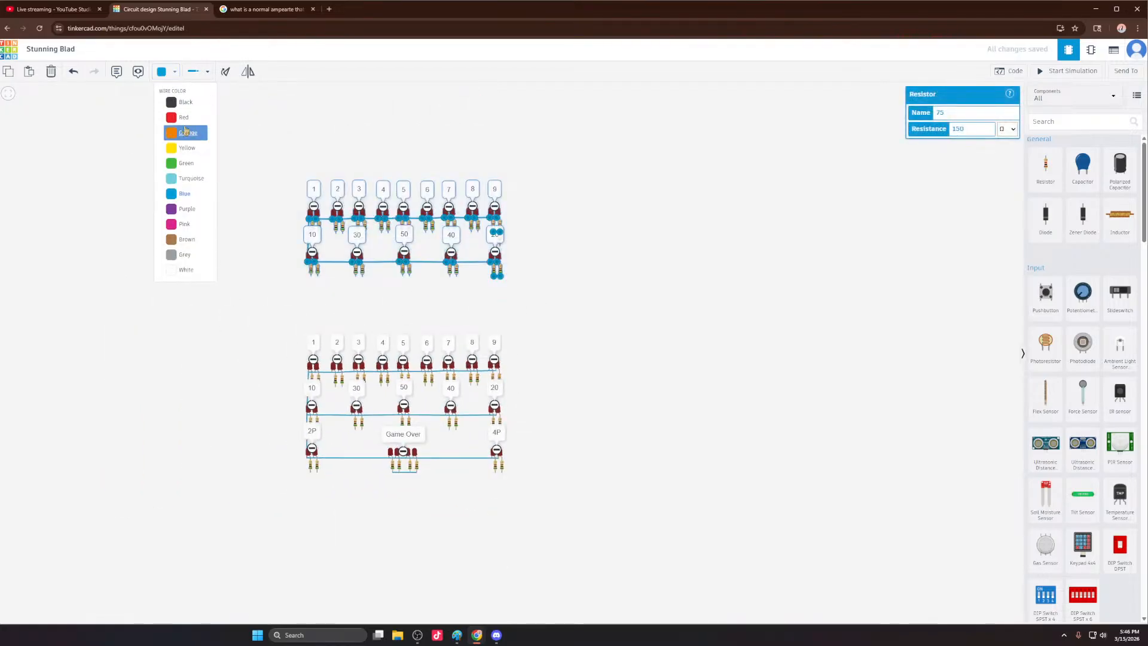
left_click(183, 118)
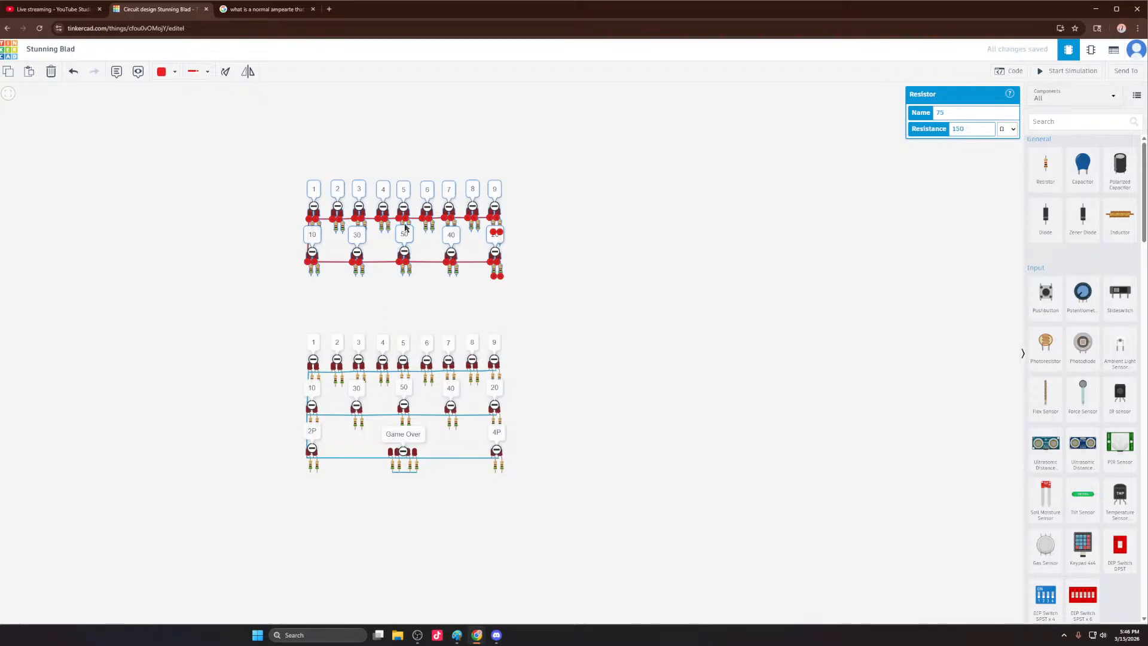
left_click_drag(423, 216, 426, 269)
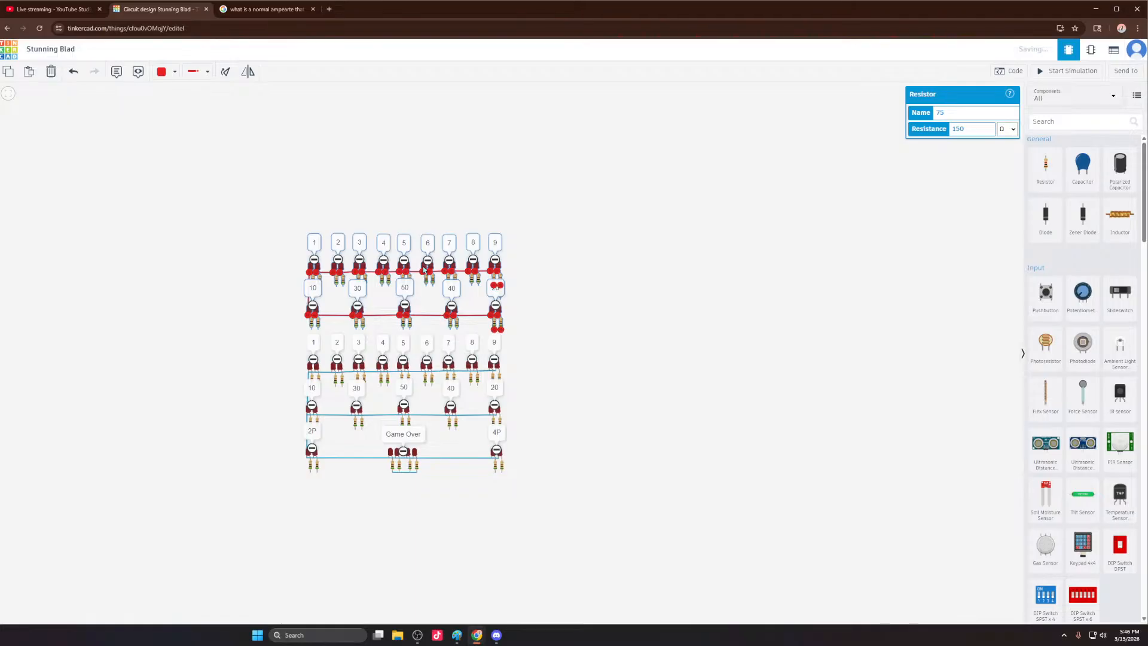
left_click(597, 261)
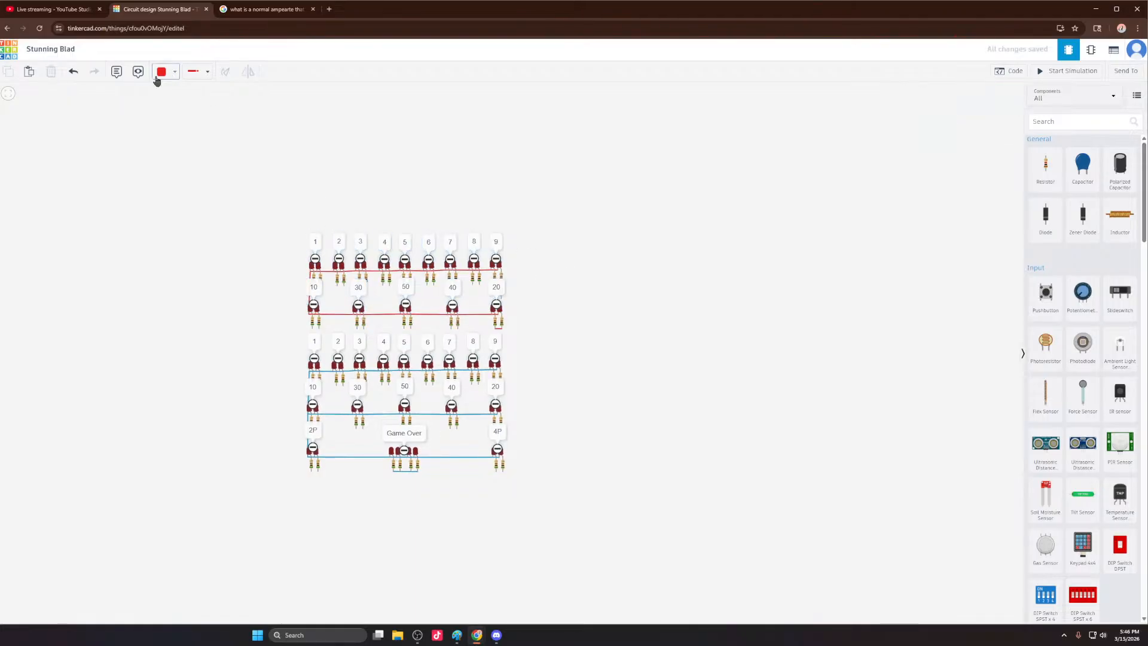
Step: Duplicate the red and blue scoreboard circuits together and place the copy beside the originals, on their left
left_click_drag(227, 184, 558, 465)
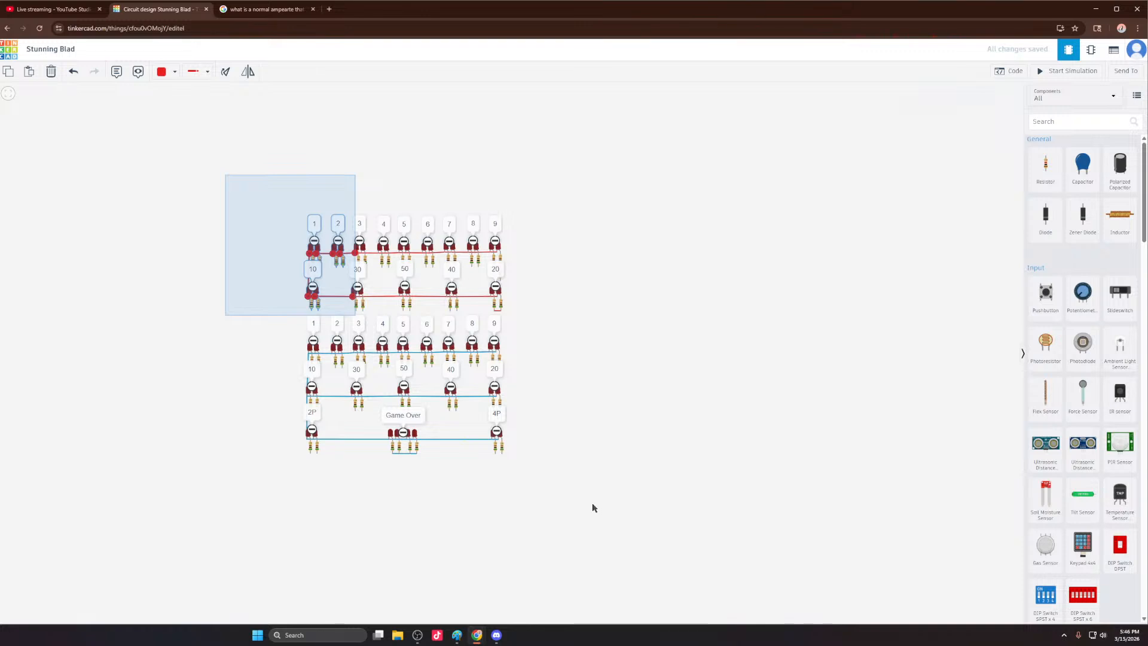
left_click_drag(594, 507, 549, 468)
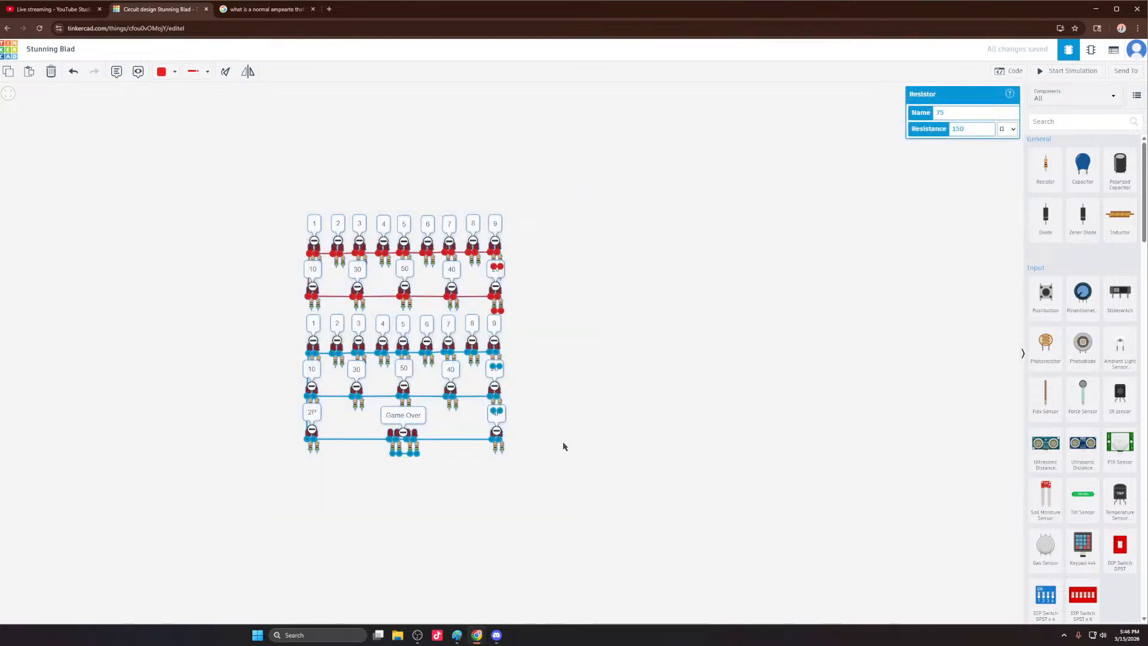
scroll(592, 430, "down", 3)
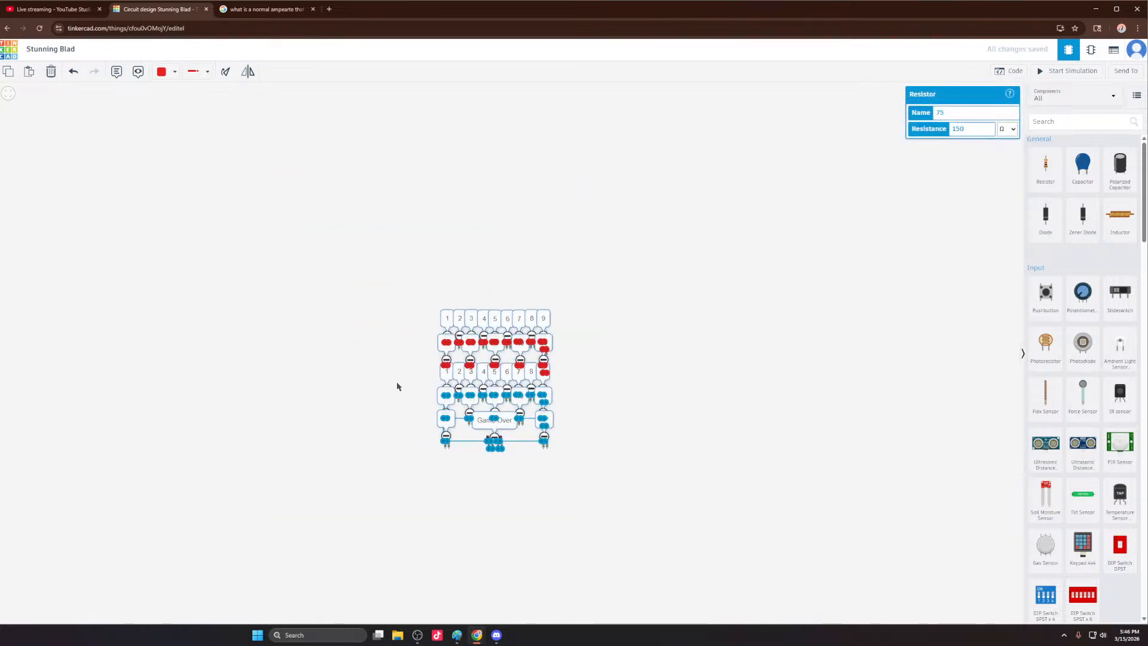
left_click_drag(506, 379, 342, 388)
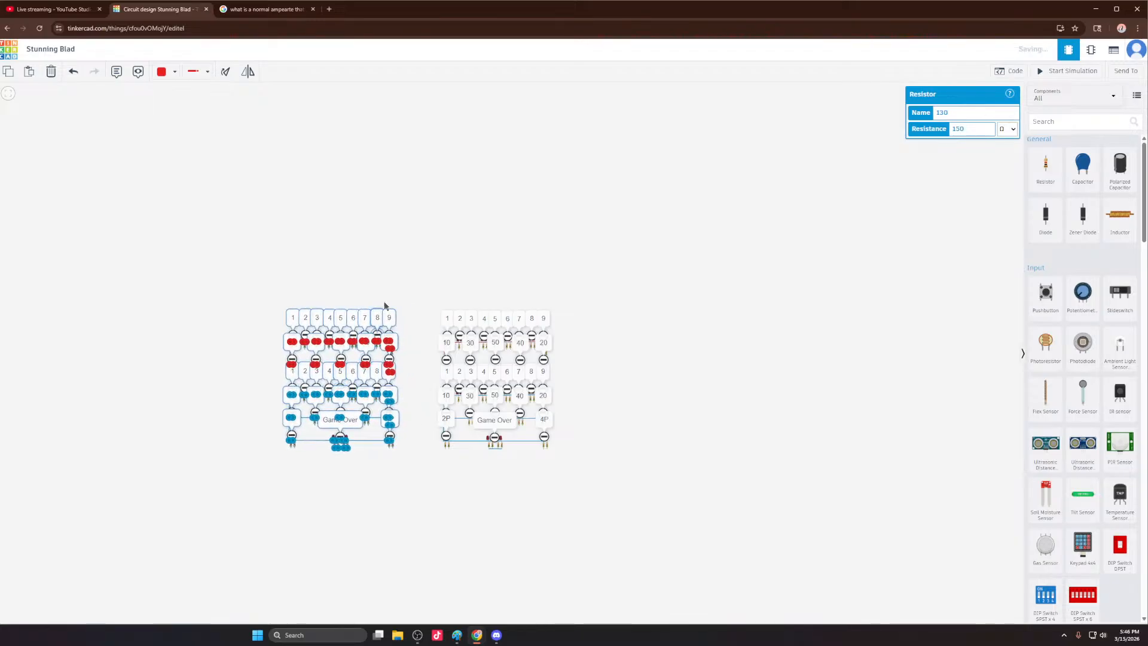
Step: Add a note reading BACK above the left pair of scoreboard circuits
left_click(120, 80)
left_click(337, 288)
left_click(338, 272)
type("b")
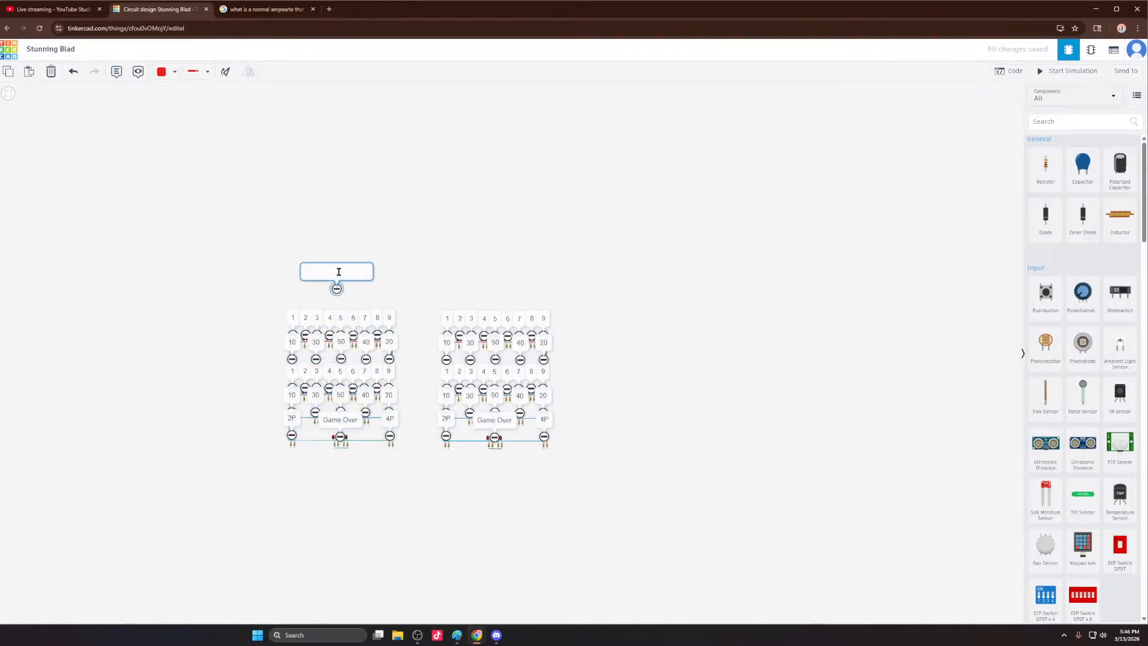
type("ACK")
left_click(269, 205)
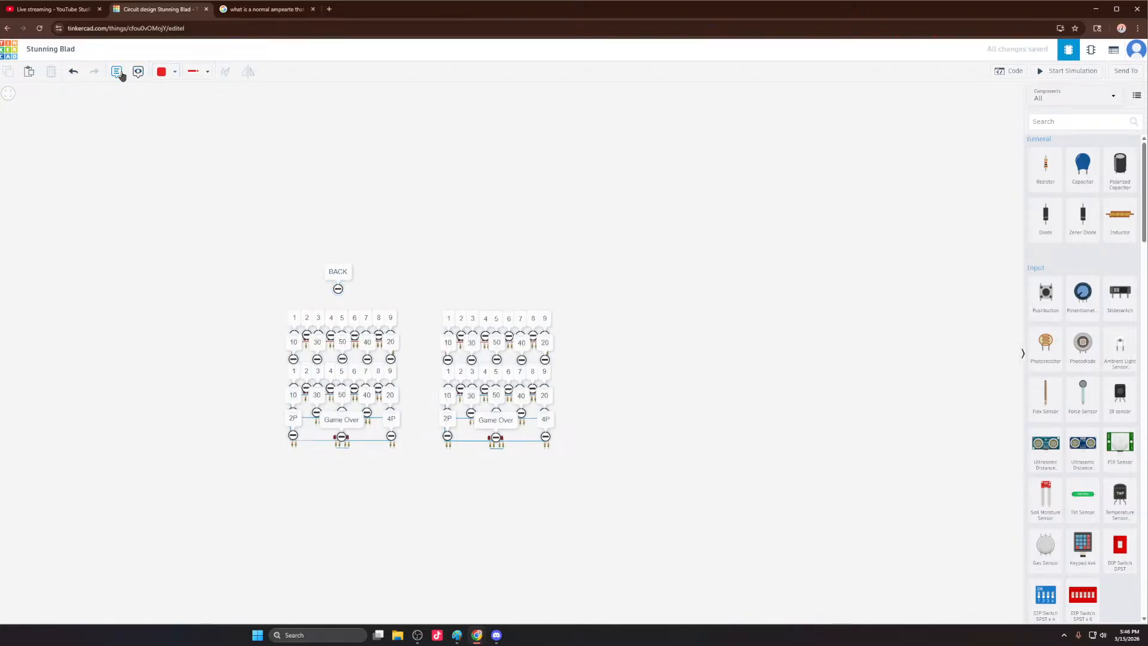
Step: Add a note reading FRONT above the right pair of scoreboard circuits
left_click(121, 74)
left_click(498, 276)
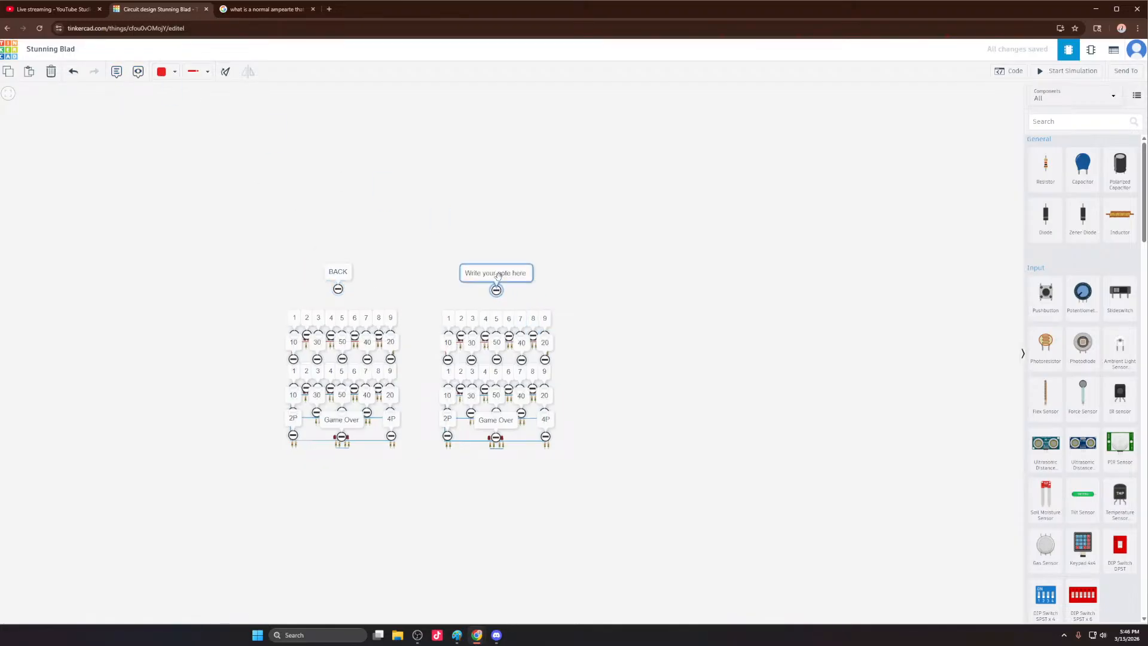
double_click(498, 273)
type("FRONT")
left_click(580, 264)
Step: Examine the LED groups, resistors and wiring of the BACK and FRONT scoreboard circuits
scroll(541, 228, "down", 3)
scroll(562, 359, "up", 6)
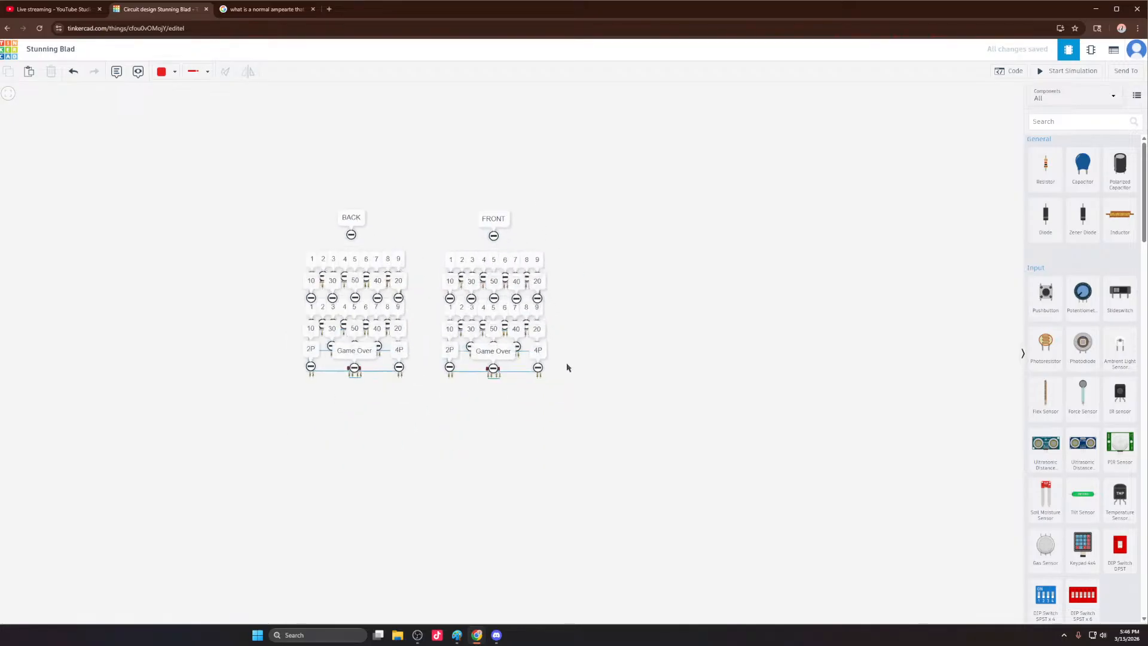
scroll(518, 250, "up", 3)
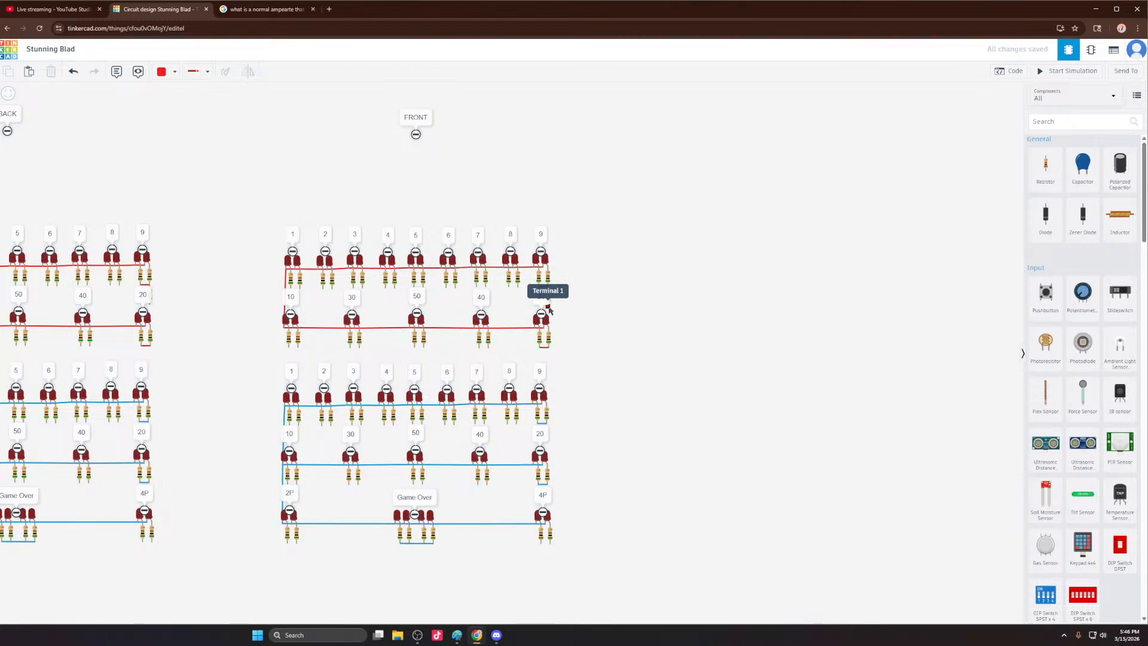
scroll(520, 200, "down", 3)
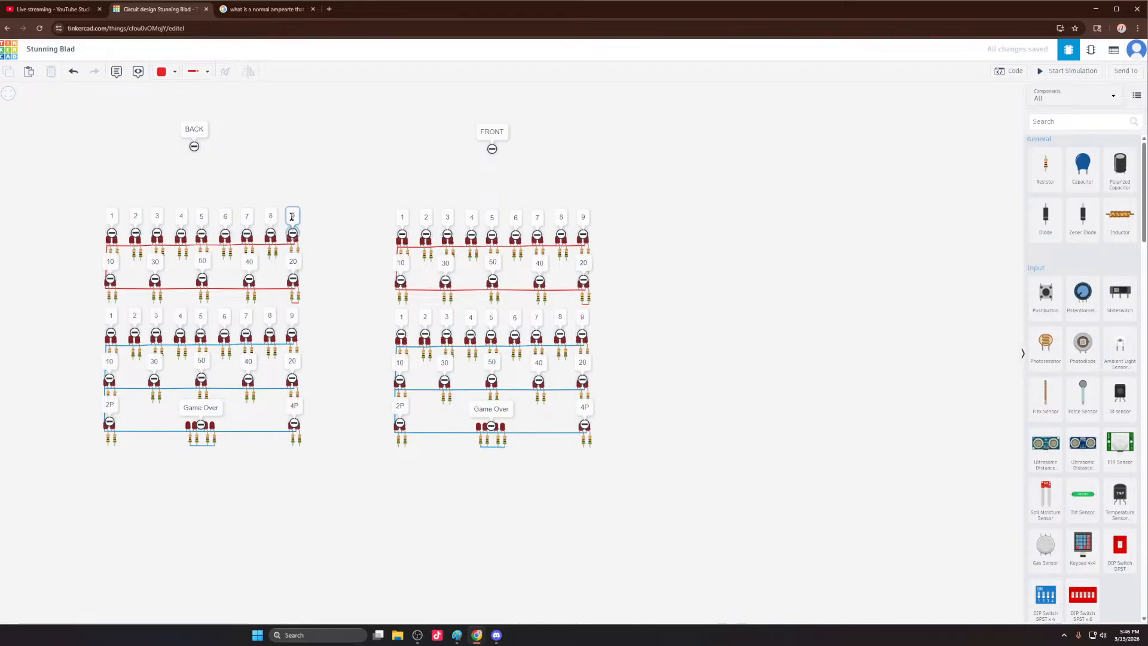
scroll(337, 221, "down", 2)
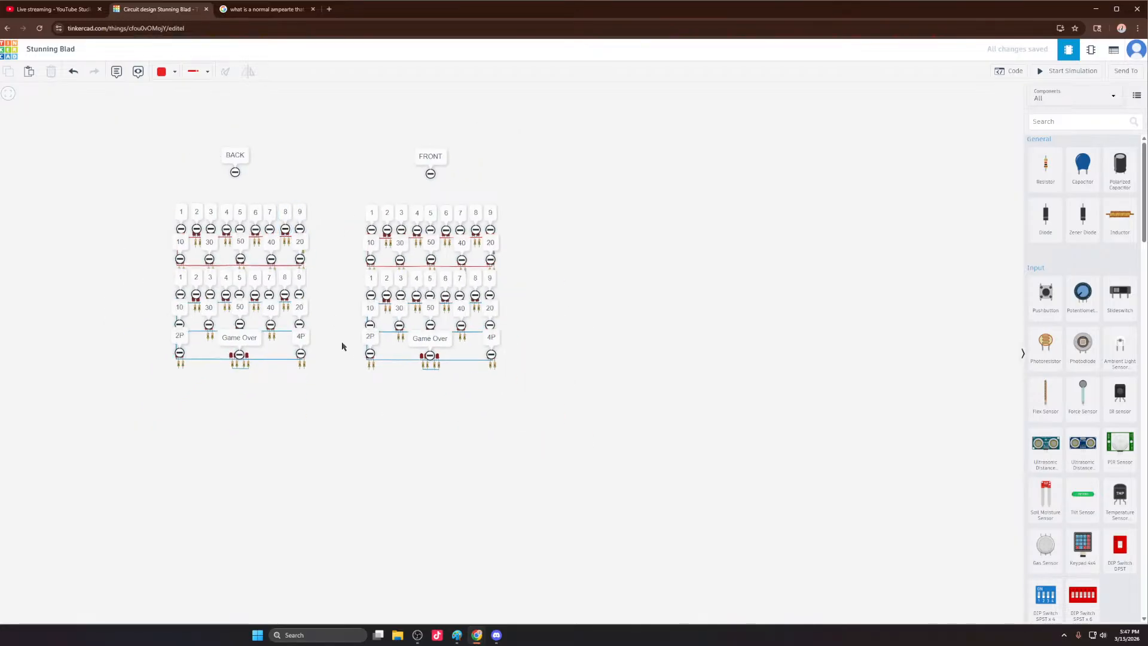
scroll(338, 317, "up", 3)
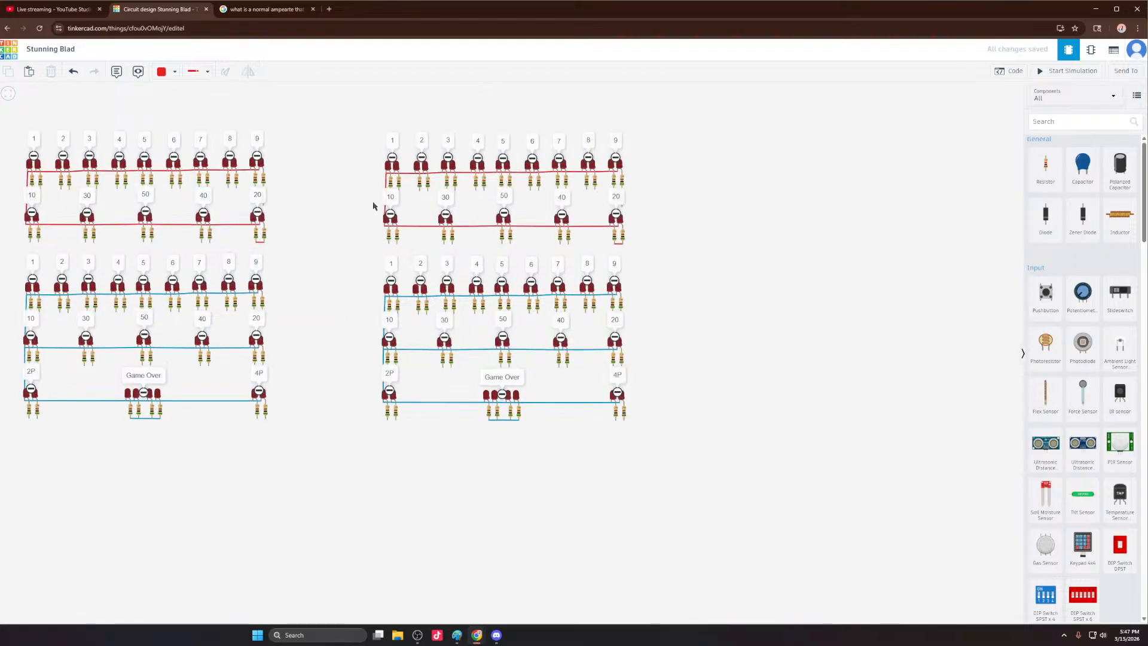
scroll(358, 215, "down", 3)
scroll(325, 155, "up", 1)
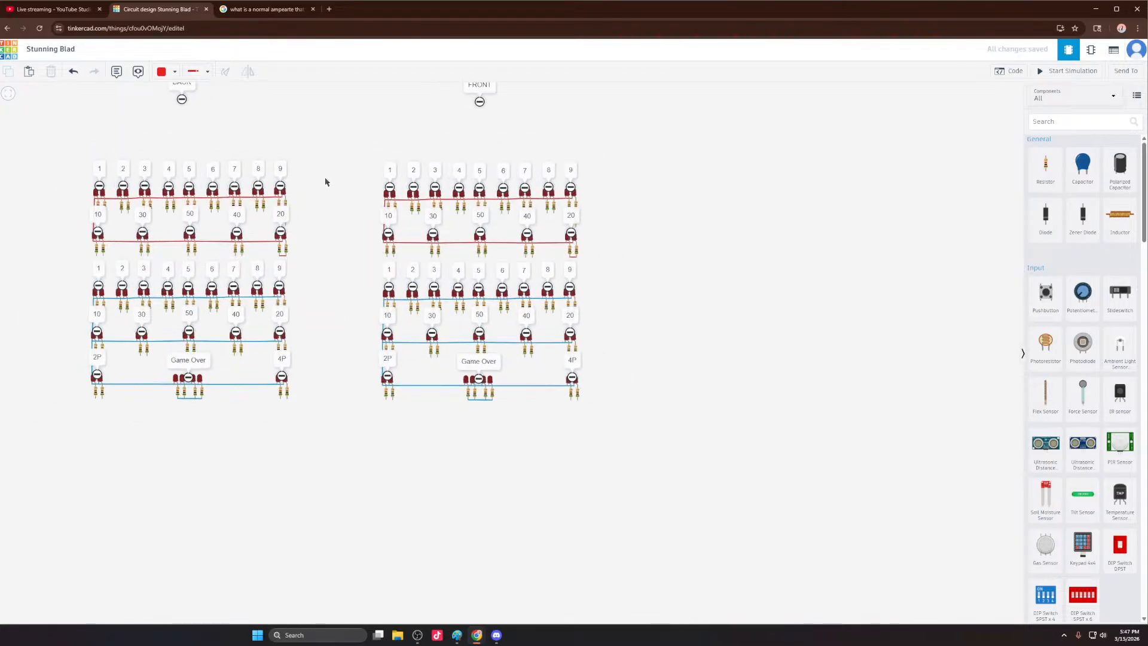
scroll(329, 192, "down", 2)
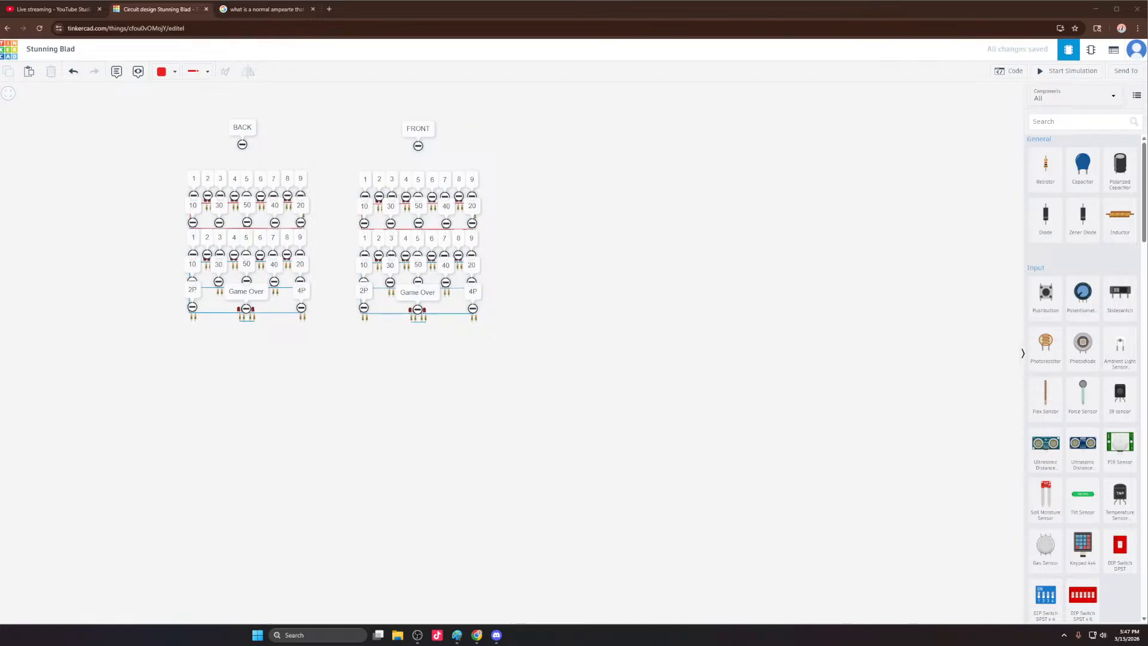
Step: Ask ChatGPT "why can i not put the resitor on the power supply", read through its answer and close the chat window
left_click_drag(439, 645, 641, 343)
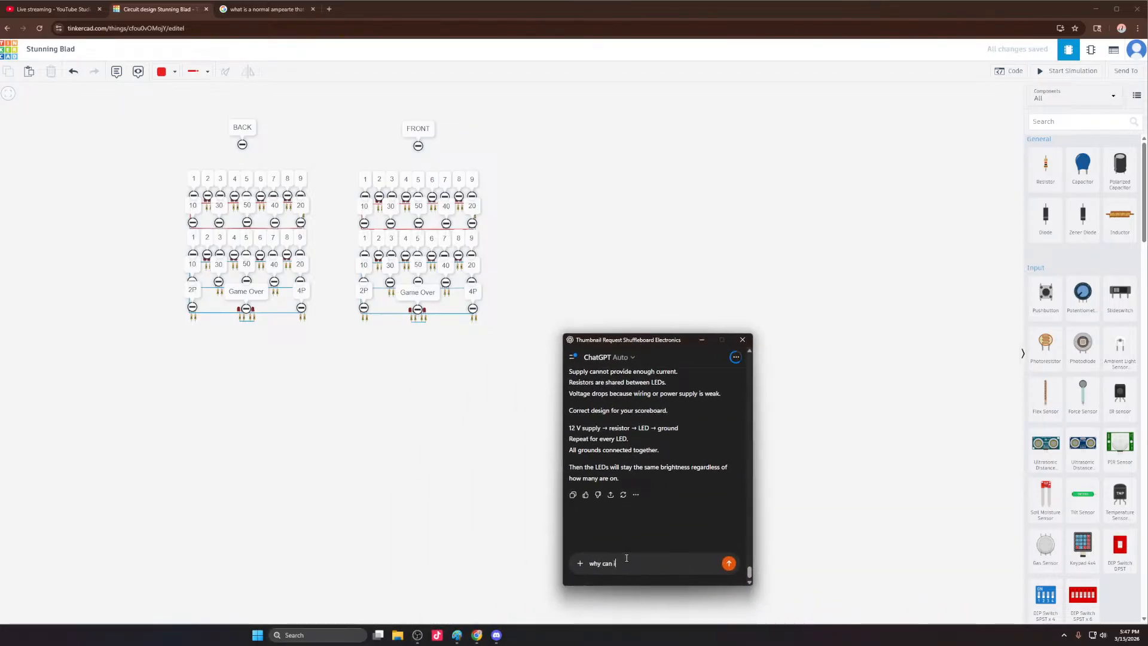
type("ut the resitor on the power supply")
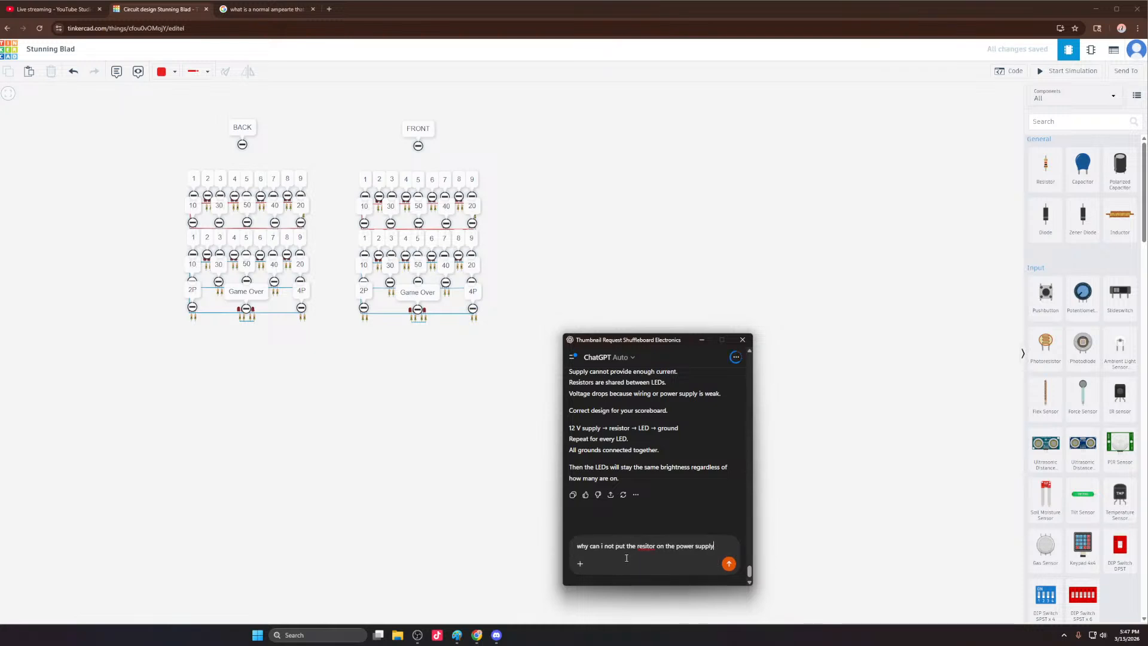
key("Return")
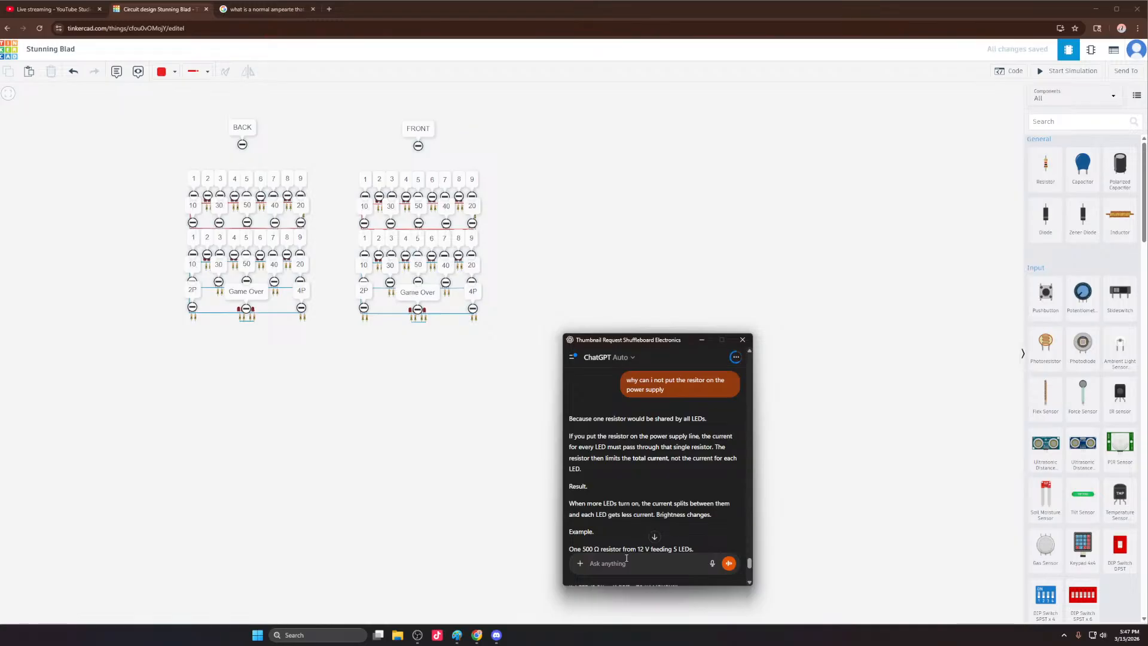
scroll(657, 480, "down", 3)
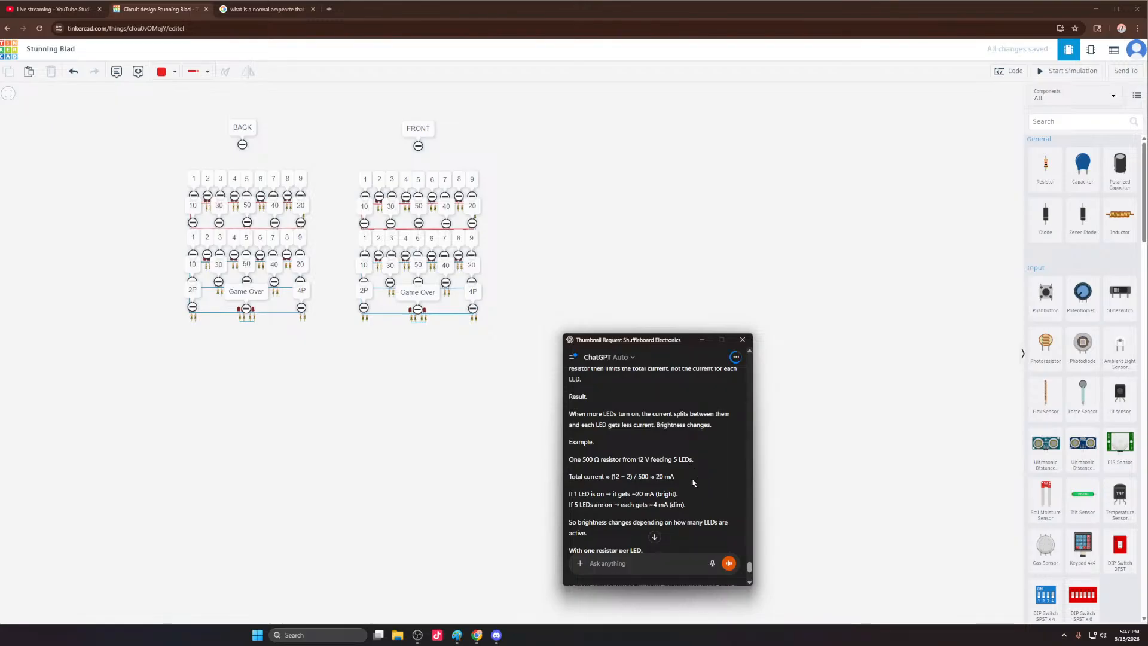
scroll(694, 478, "down", 2)
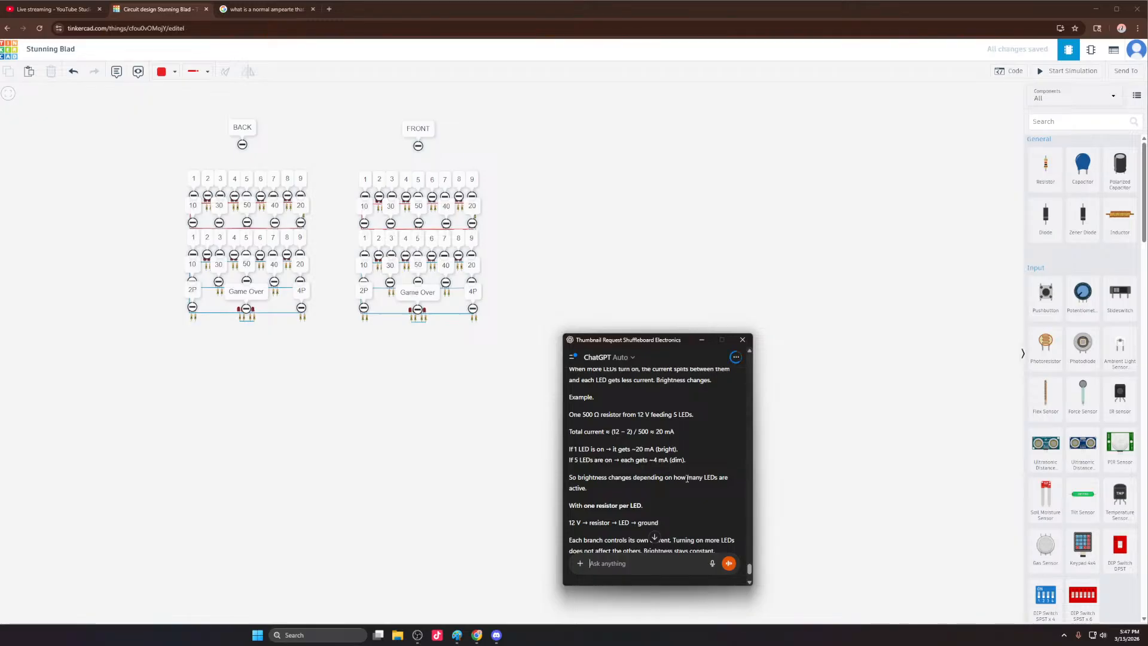
scroll(687, 496, "down", 2)
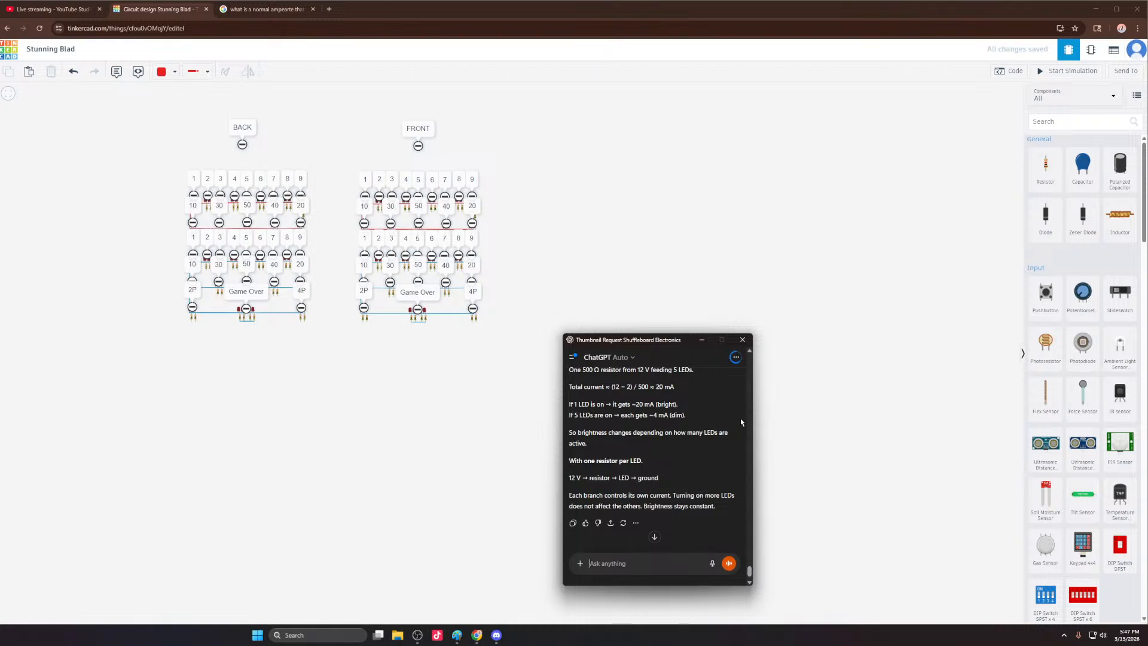
left_click(744, 340)
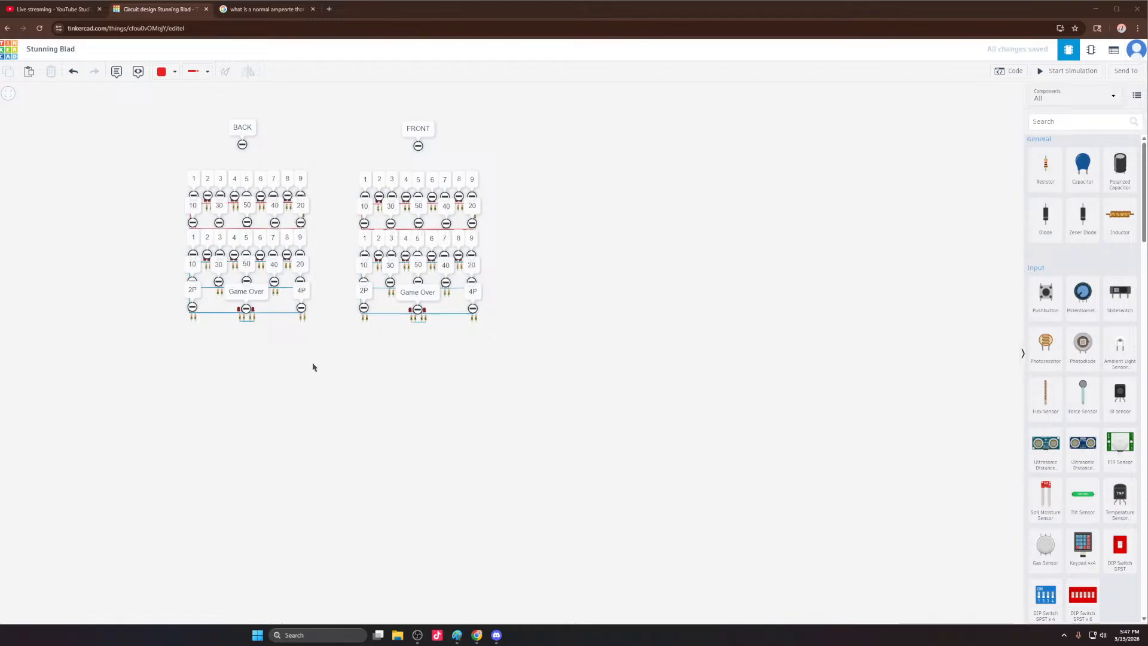
Step: Delete the left pair of scoreboard circuits together with its BACK note
left_click_drag(312, 366, 296, 450)
left_click_drag(147, 187, 360, 425)
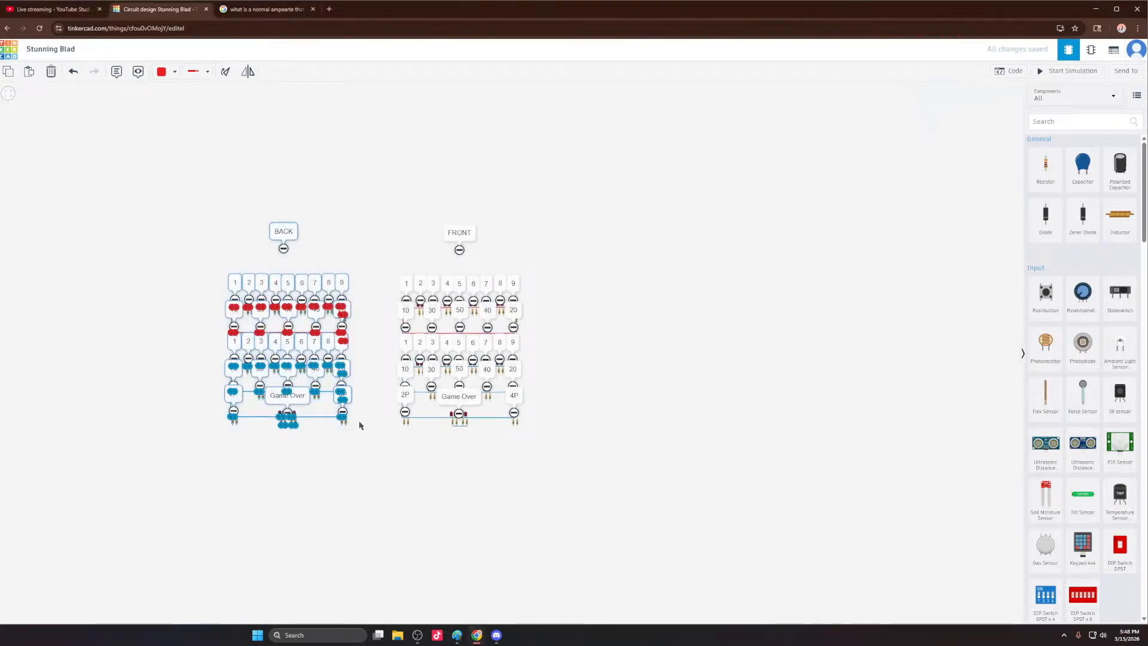
key("Delete")
scroll(482, 349, "up", 5)
scroll(482, 350, "down", 3)
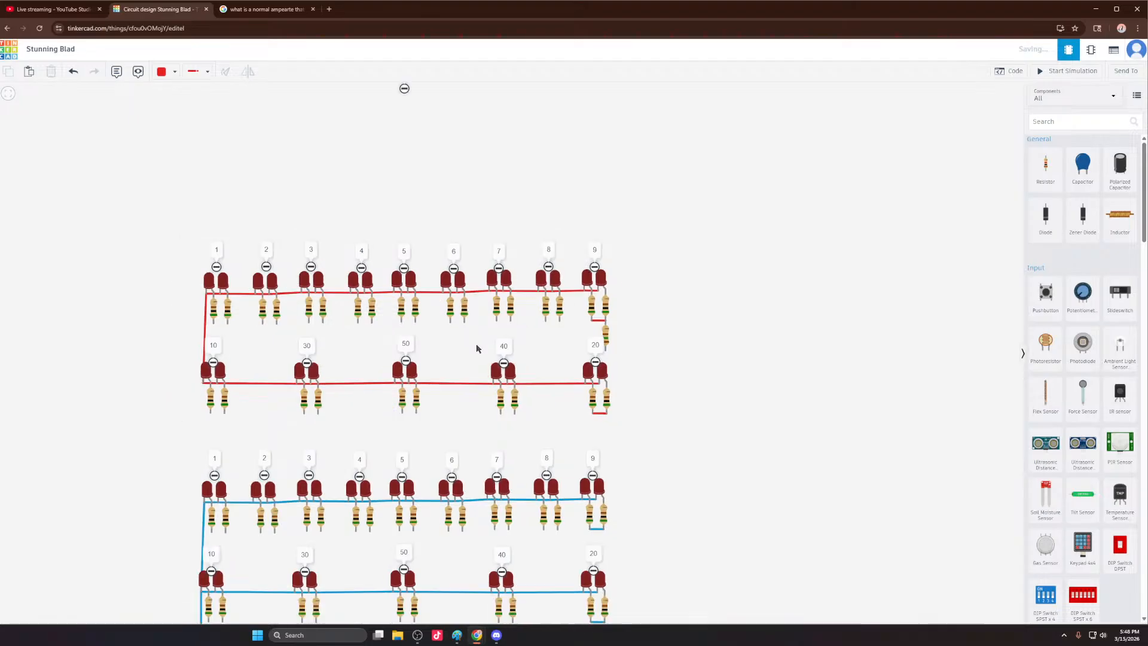
Step: Move the lower red LED row and the entire blue section down, clearing space beneath the red 1–9 row
scroll(568, 320, "up", 4)
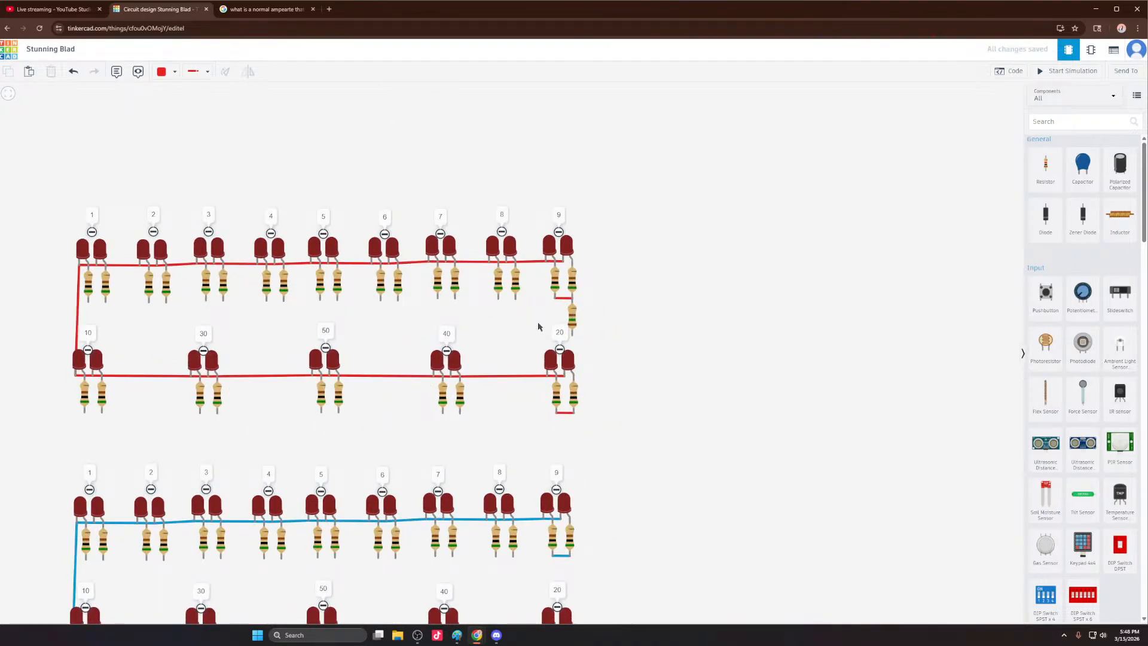
scroll(538, 324, "down", 3)
left_click_drag(599, 379, 254, 321)
scroll(357, 324, "down", 3)
left_click_drag(555, 510, 289, 338)
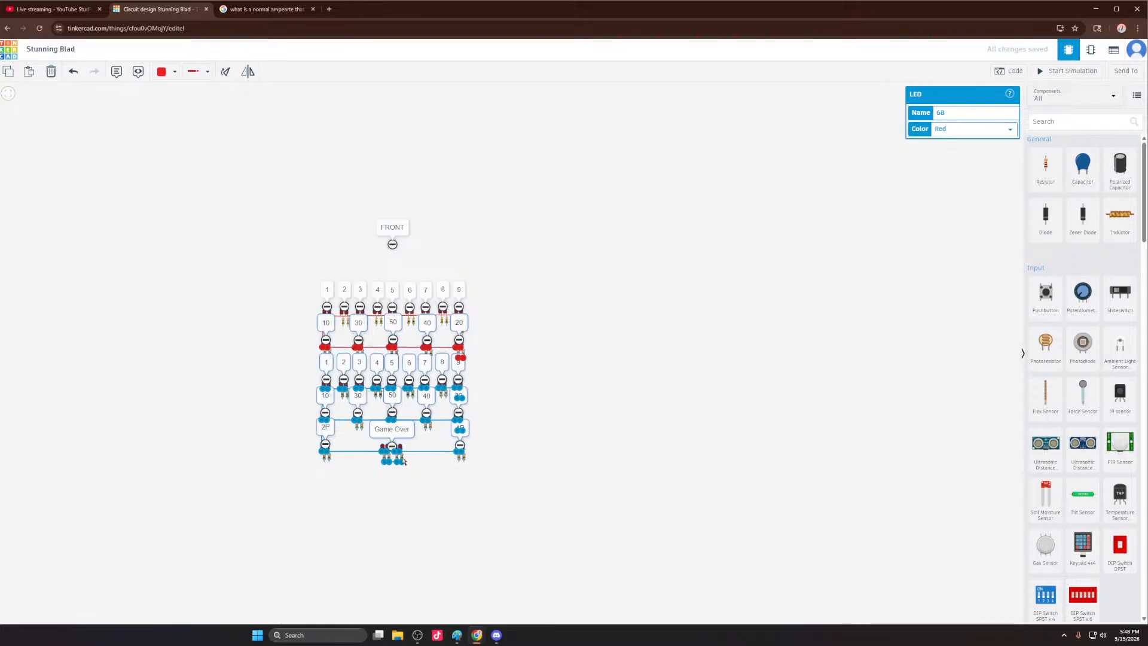
left_click_drag(403, 465, 403, 524)
left_click(495, 347)
Step: Wire together the lower ends of the resistor pairs under red LED groups 8, 7, 6, 5 and 4
scroll(441, 333, "up", 5)
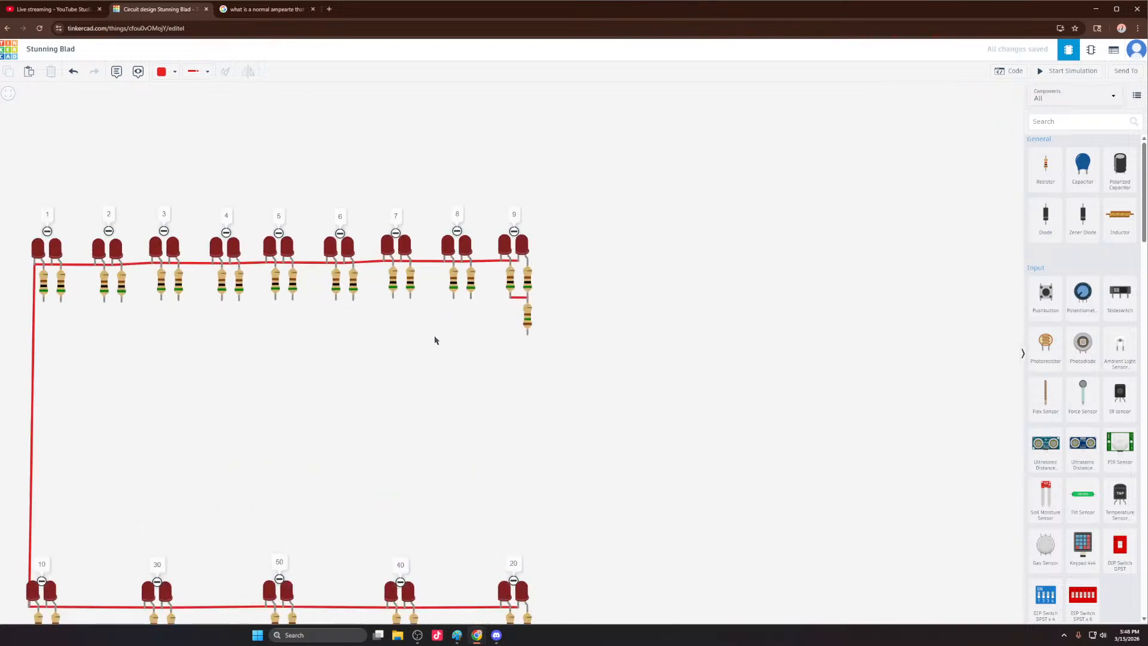
left_click(470, 297)
left_click(454, 298)
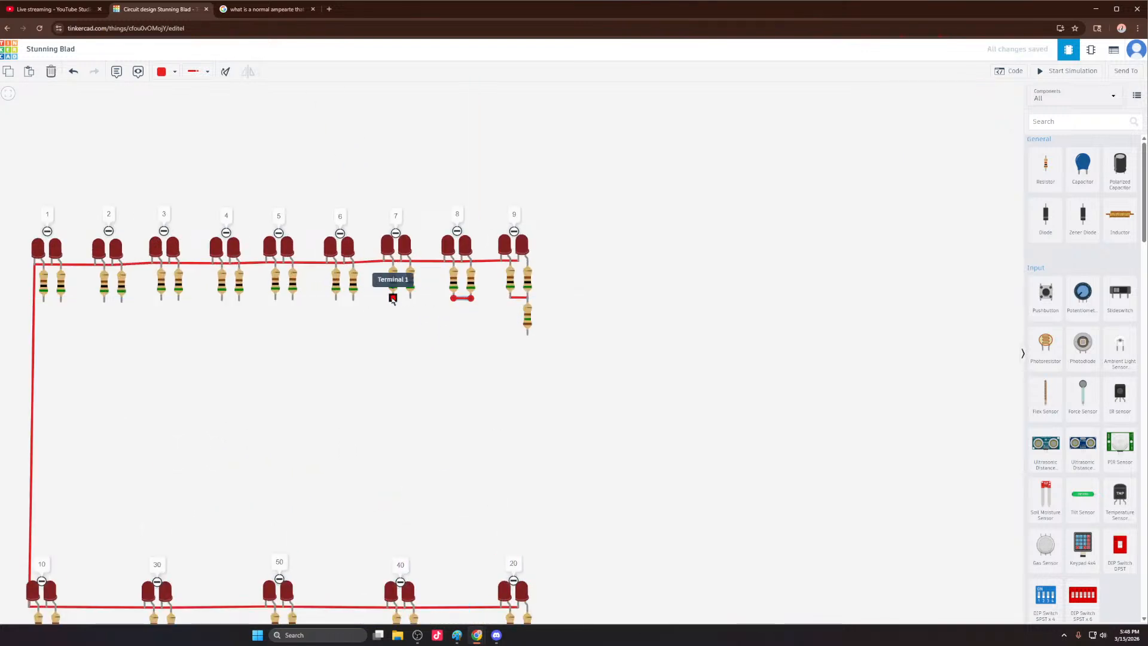
left_click(392, 298)
left_click(410, 298)
left_click(353, 299)
left_click(336, 300)
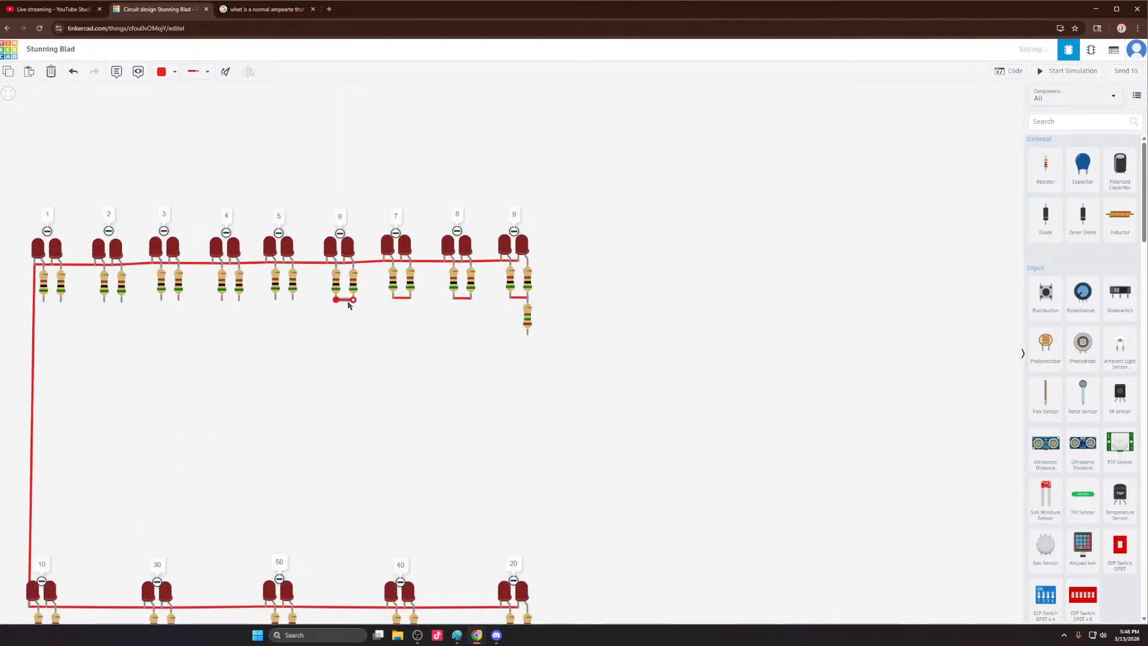
left_click(275, 298)
left_click(221, 299)
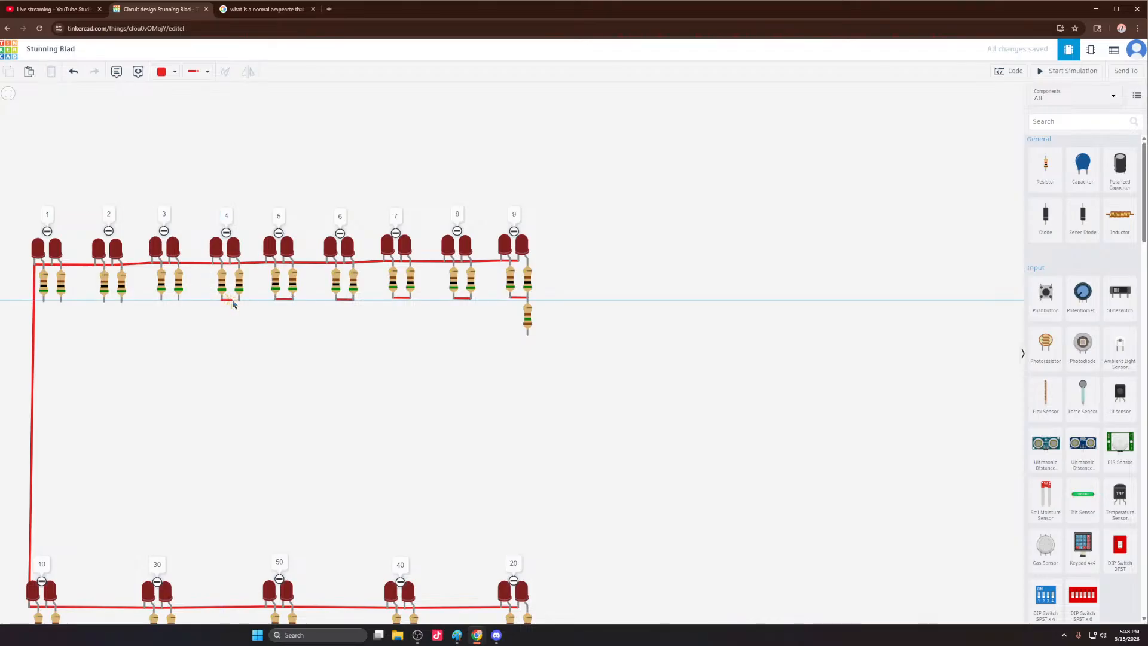
left_click(239, 299)
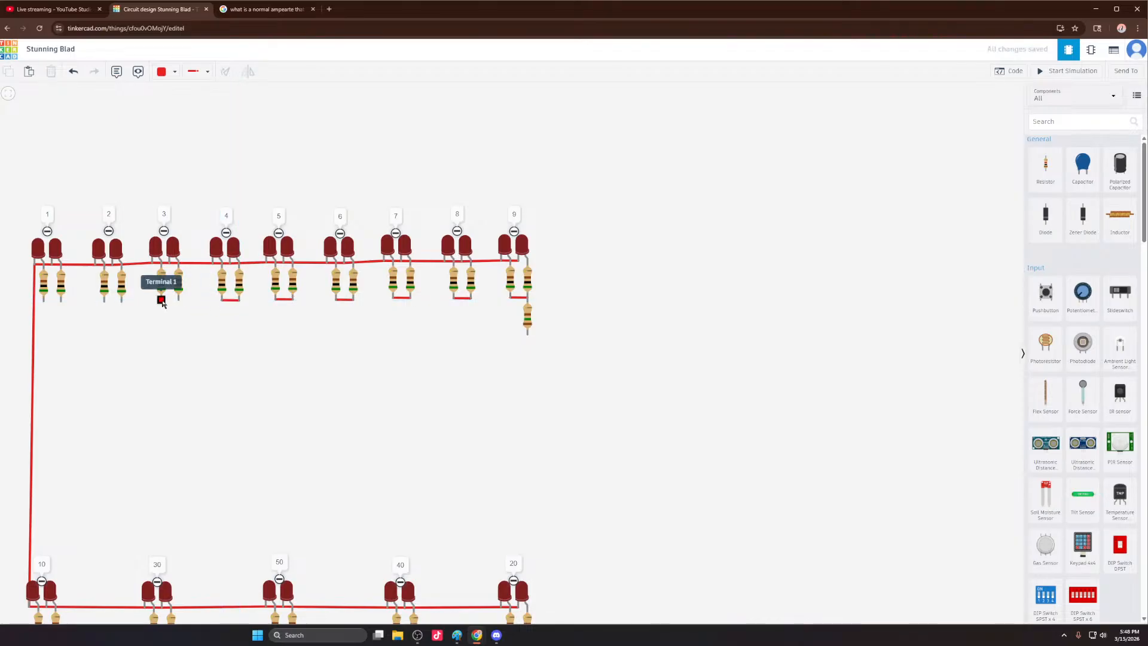
Step: Join the lower ends of the resistor pairs under red LED groups 3, 2 and 1 with red wires
left_click(161, 300)
left_click(179, 299)
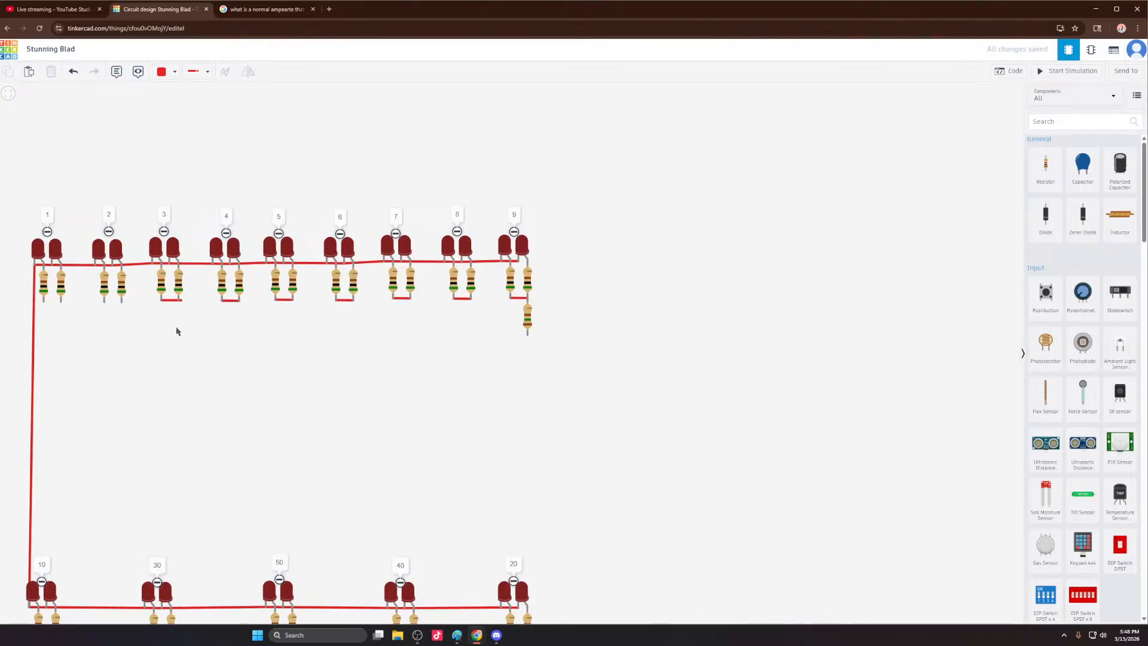
key("ctrl+z")
left_click(161, 299)
left_click(178, 300)
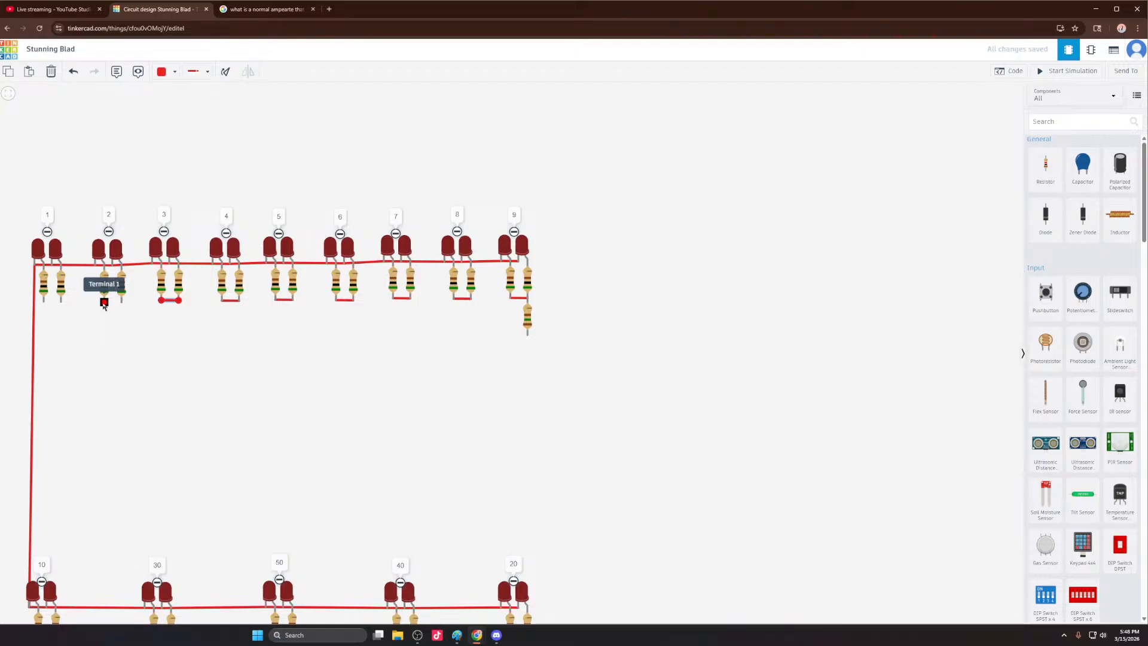
left_click(104, 301)
left_click(121, 300)
left_click(43, 301)
left_click(61, 301)
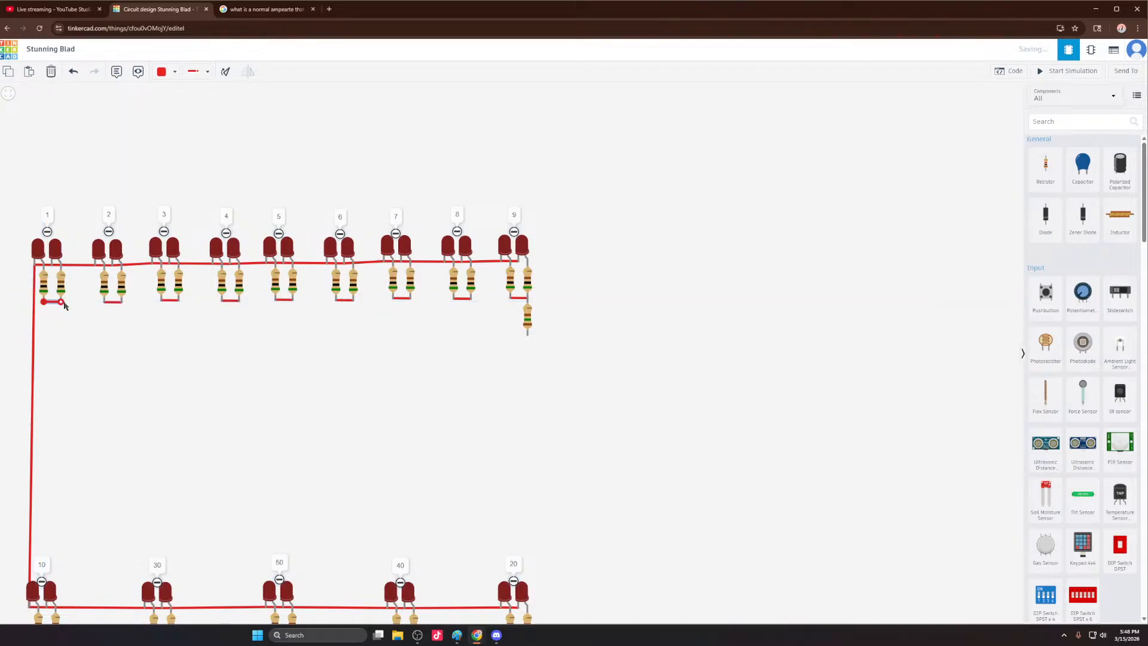
Step: Copy the 150 Ω resistor under group 9 and attach copies below the joined pairs of groups 8, 7, 6 and 5
scroll(355, 317, "down", 3)
scroll(502, 323, "up", 5)
left_click(502, 327)
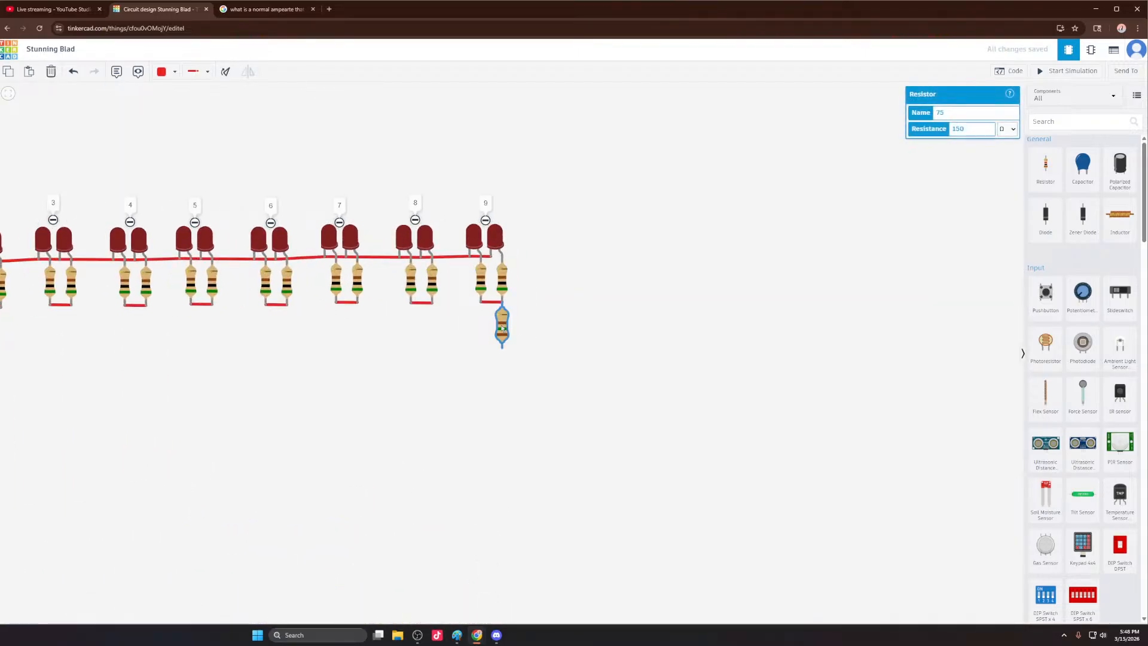
key("ctrl+c")
key("ctrl+v")
key("ctrl+v")
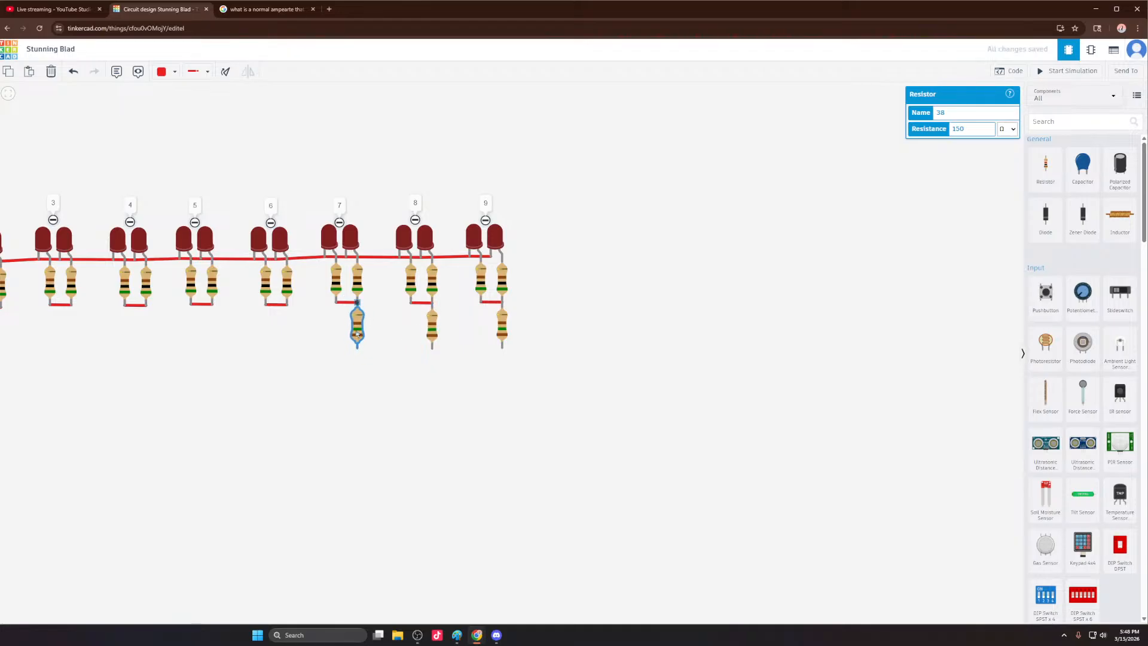
left_click(358, 332)
key("ctrl+v")
left_click(288, 332)
key("ctrl+v")
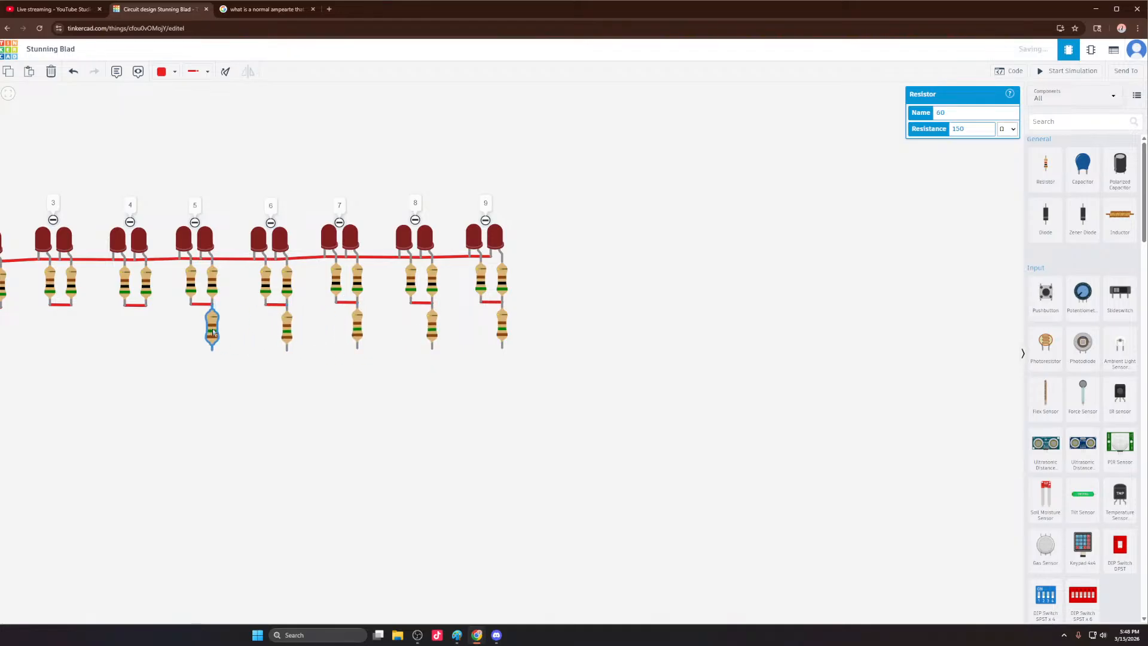
left_click(212, 333)
Step: Attach copies of the 150 Ω resistor below the joined pairs of red groups 1, 2, 3 and 4
scroll(518, 321, "down", 5)
scroll(174, 343, "up", 3)
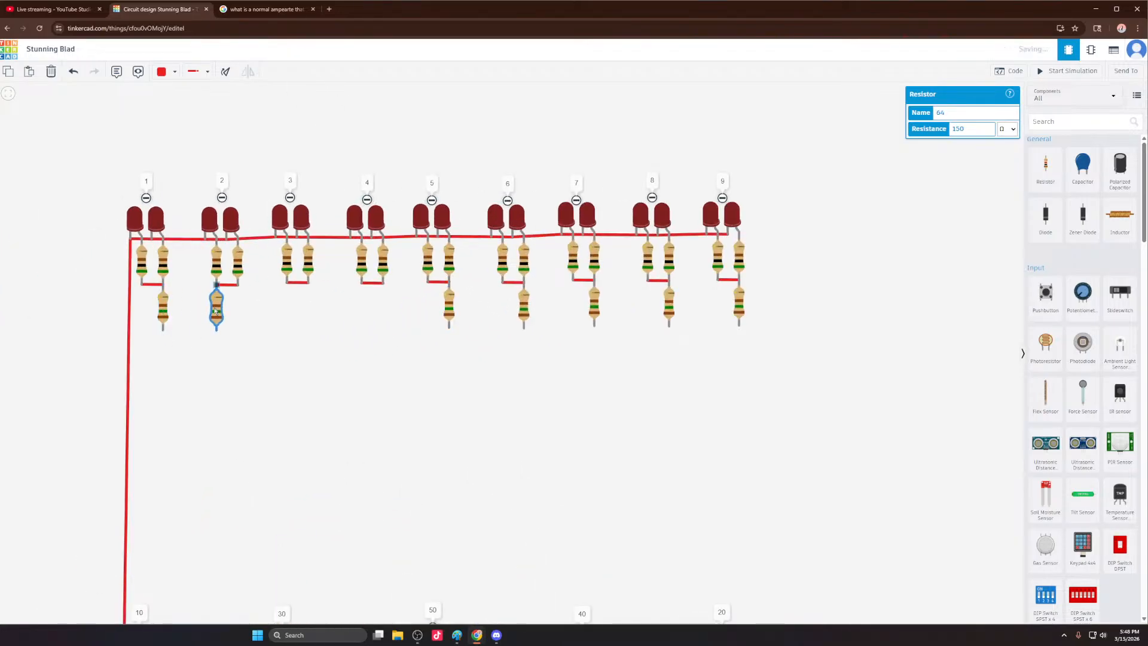
left_click(383, 309)
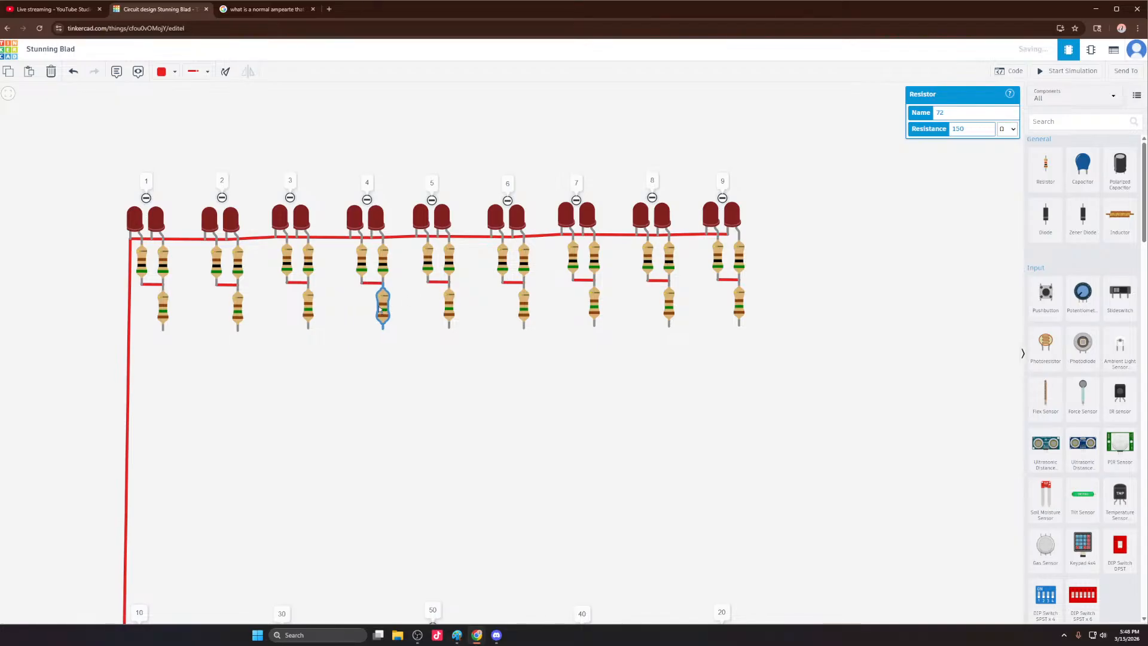
Step: Move the red 10, 30, 50, 40 and 20 row back up close beneath the red 1–9 row
scroll(568, 269, "down", 3)
scroll(378, 406, "down", 3)
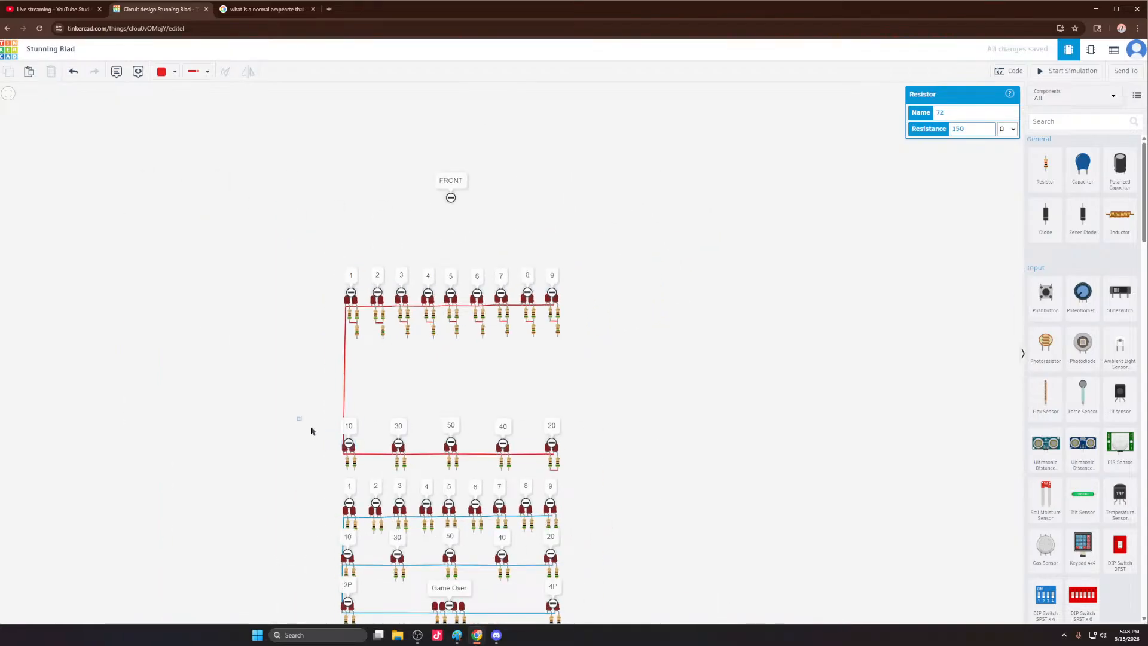
left_click_drag(310, 425, 564, 386)
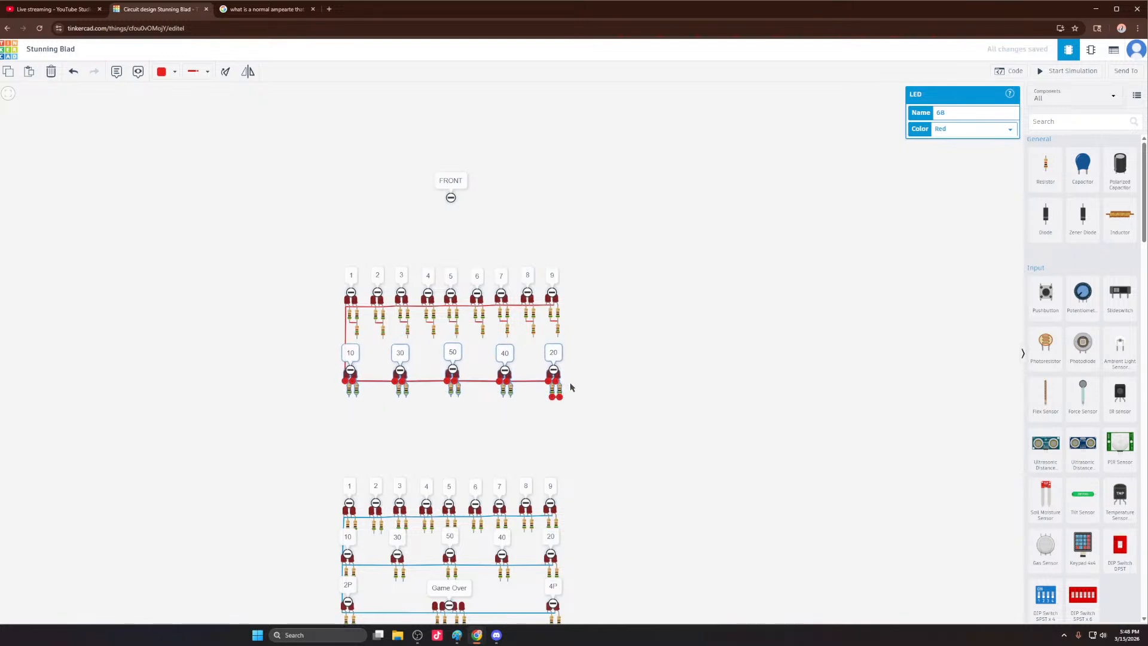
Step: Attach copies of the 150 Ω resistor below the second resistor of red groups 20, 40, 50, 30 and 10
scroll(571, 388, "up", 3)
left_click(567, 424)
left_click(541, 258)
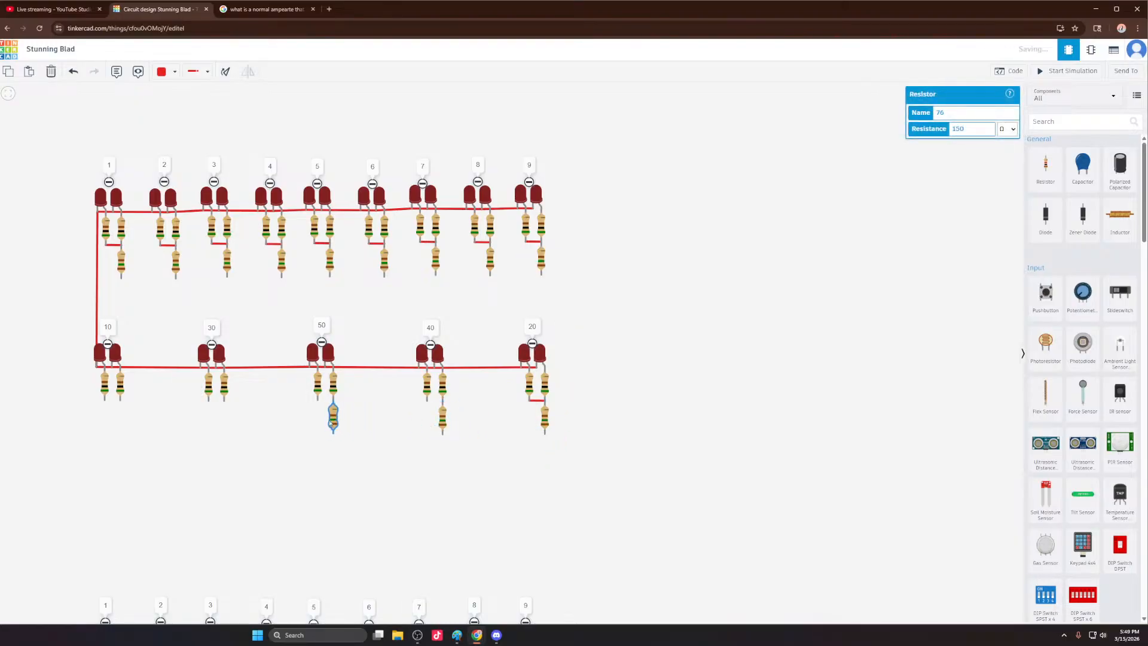
left_click_drag(126, 428, 120, 422)
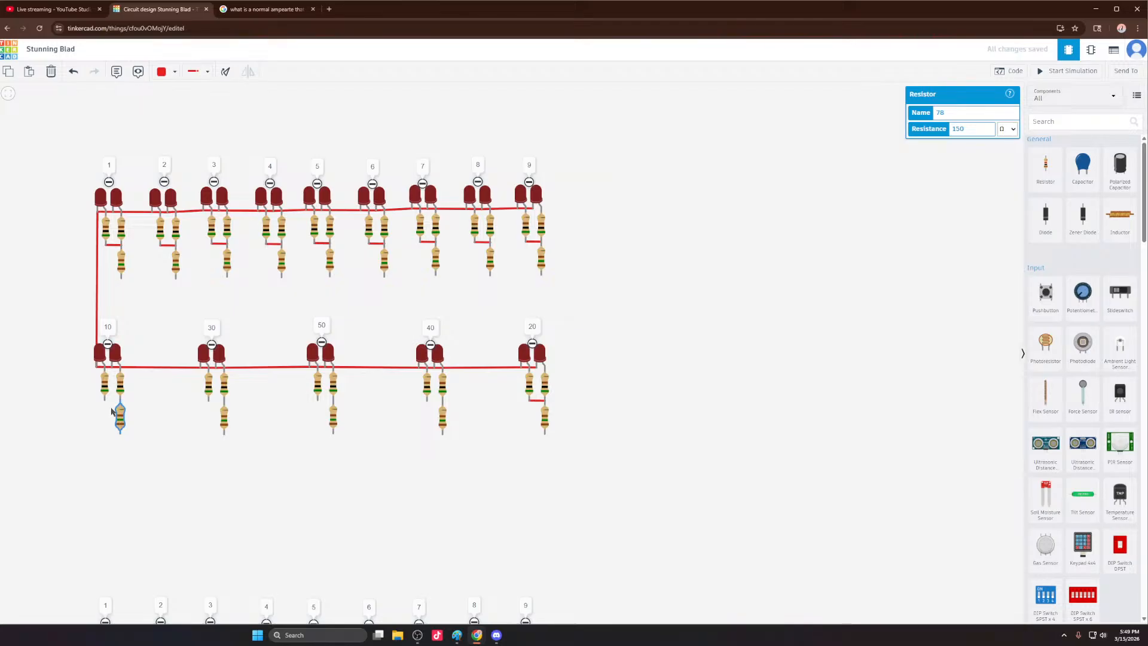
Step: Wire together the lower ends of the resistor pairs under red groups 10, 30, 50 and 40
left_click(104, 401)
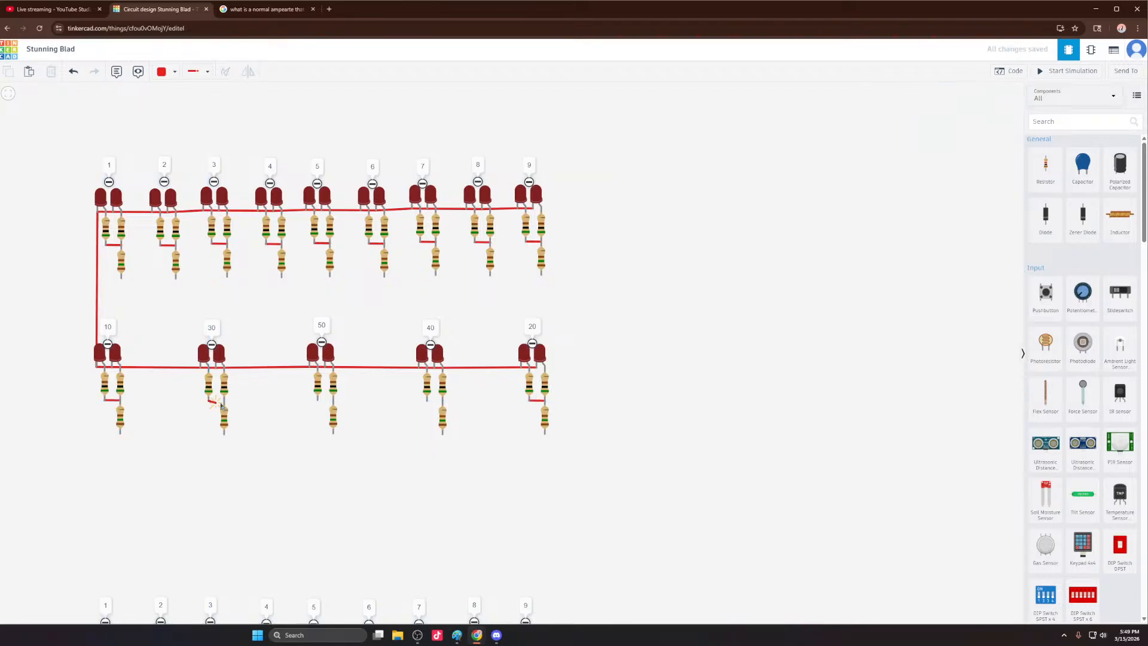
left_click(225, 400)
left_click(318, 399)
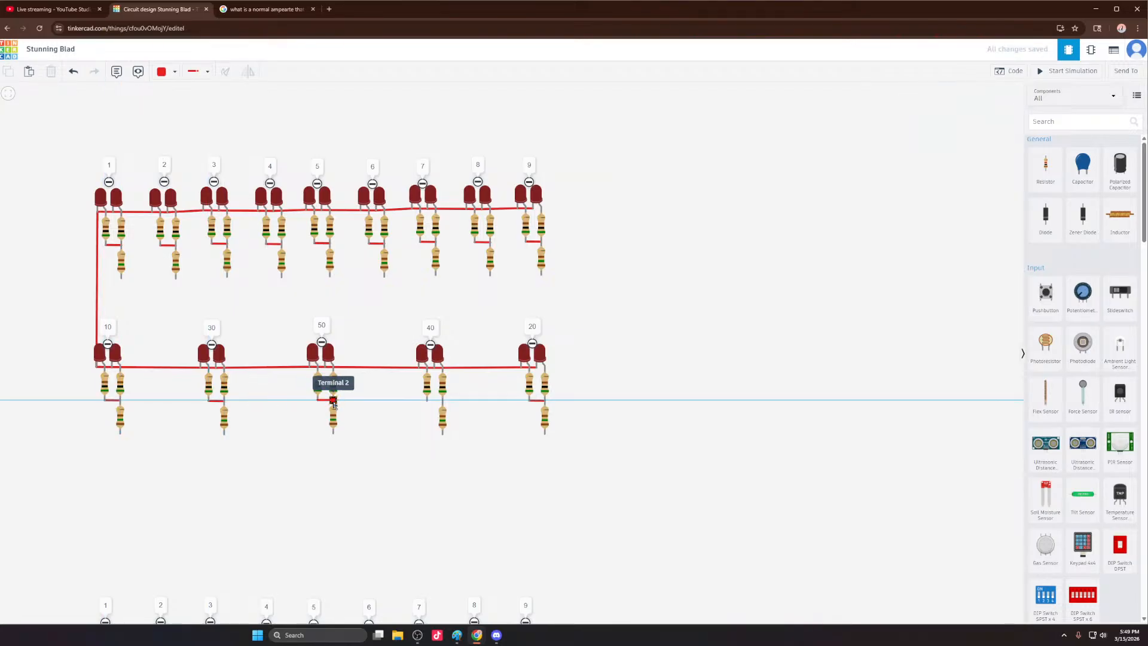
left_click(333, 401)
left_click(427, 400)
left_click(443, 401)
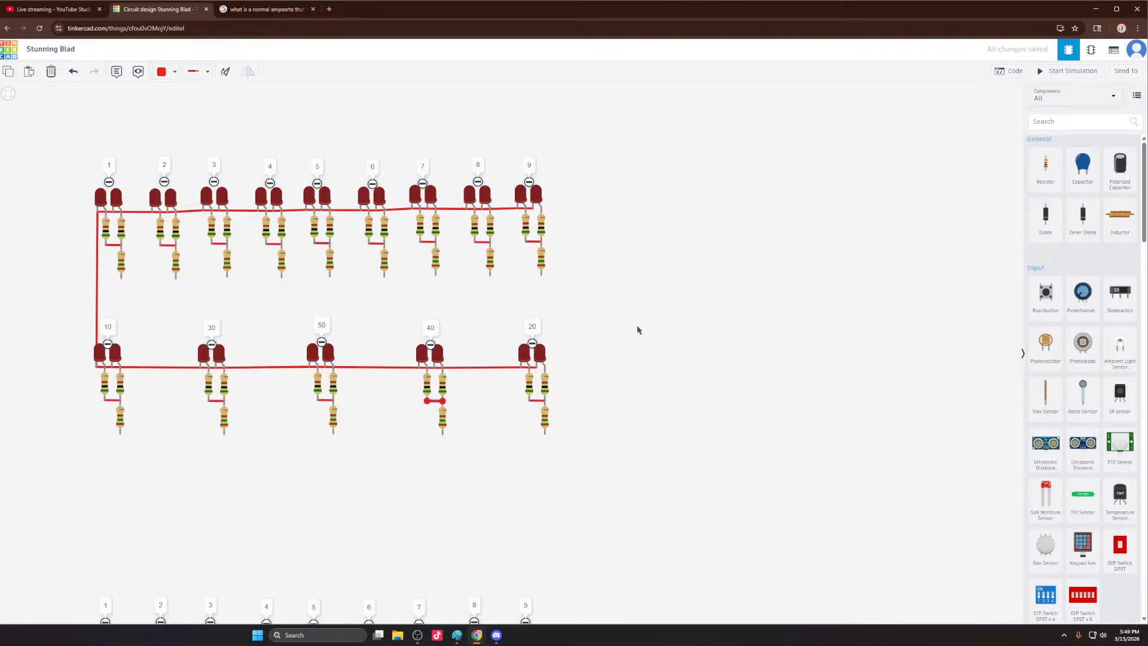
Step: Duplicate the whole red section and place the copy to the left of the original at about the same height
scroll(640, 308, "down", 5)
scroll(566, 301, "down", 4)
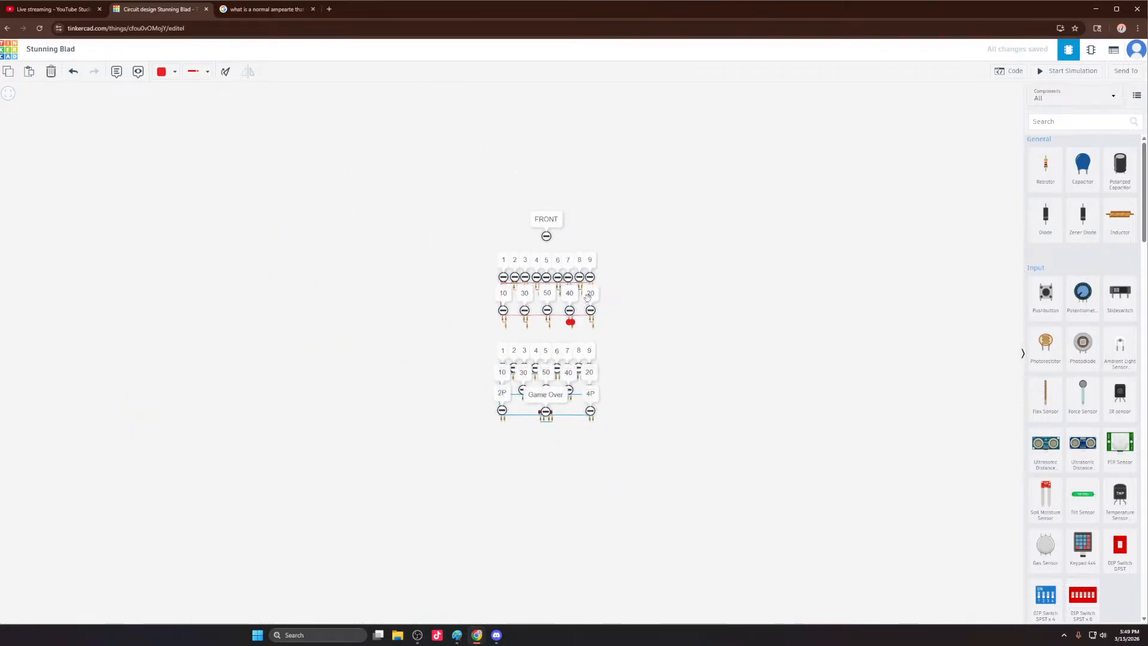
scroll(490, 303, "up", 5)
left_click_drag(451, 221, 686, 362)
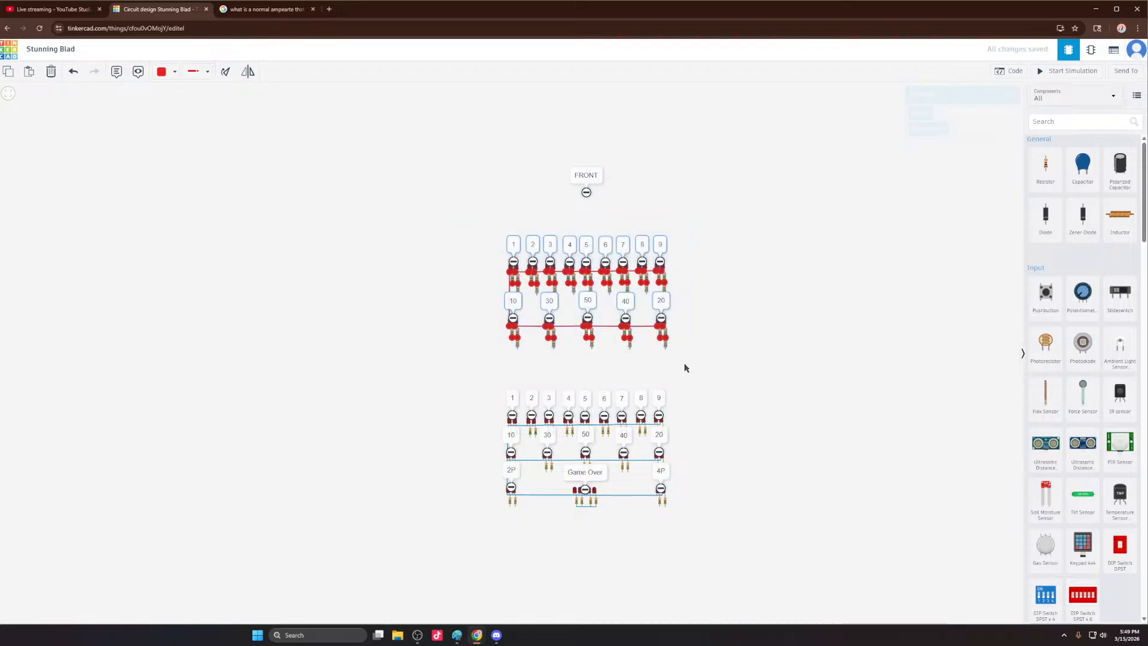
key("ctrl+c")
key("ctrl+v")
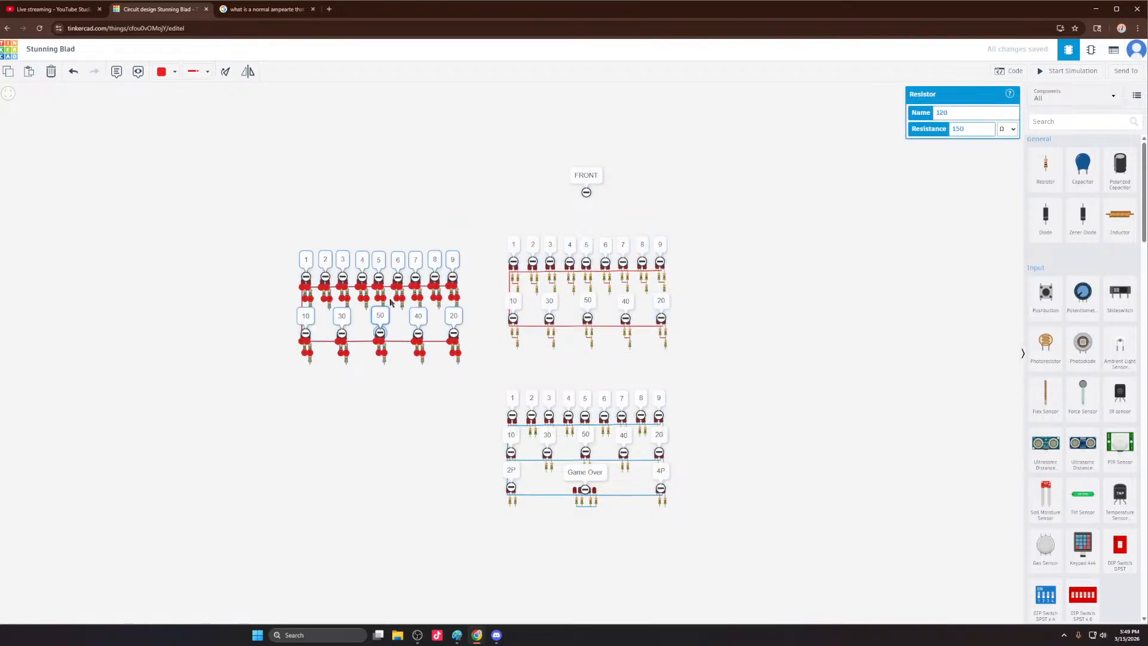
left_click_drag(401, 291, 352, 292)
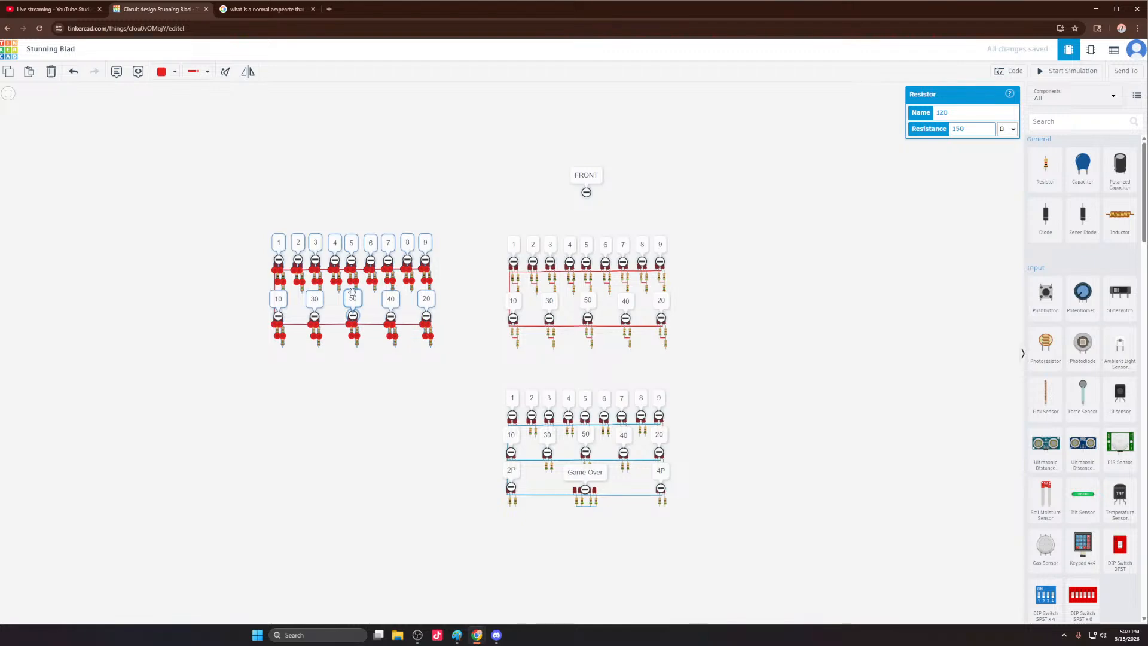
left_click(456, 268)
Step: Run a red wire from group 9 of the copied section to group 1 of the original red section
scroll(454, 268, "up", 5)
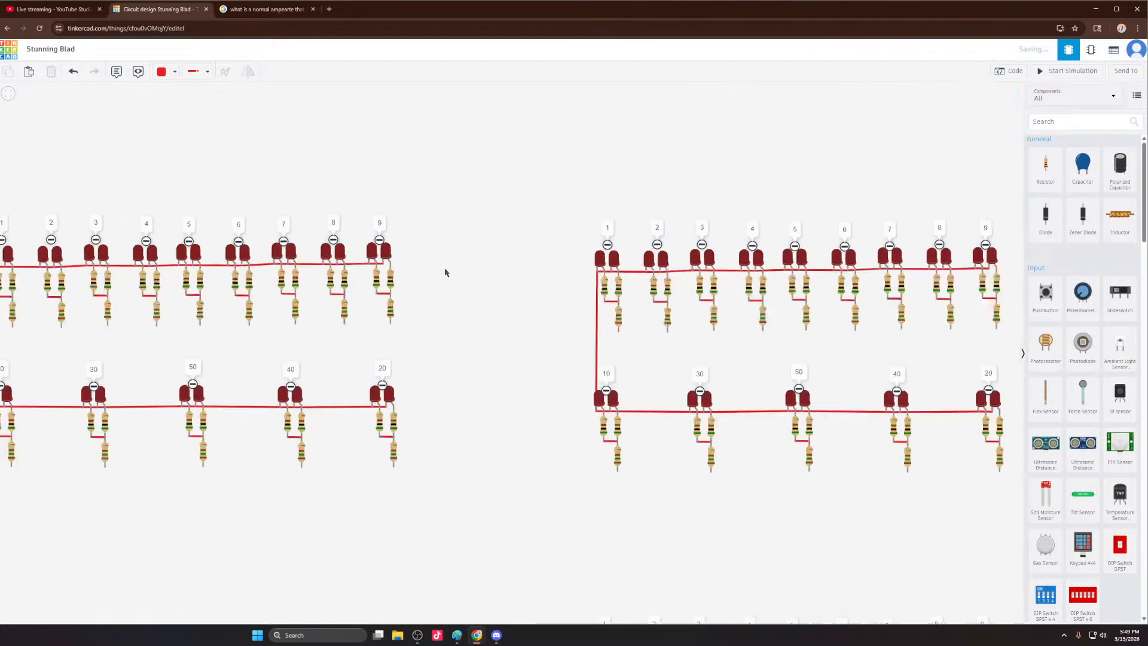
left_click(360, 262)
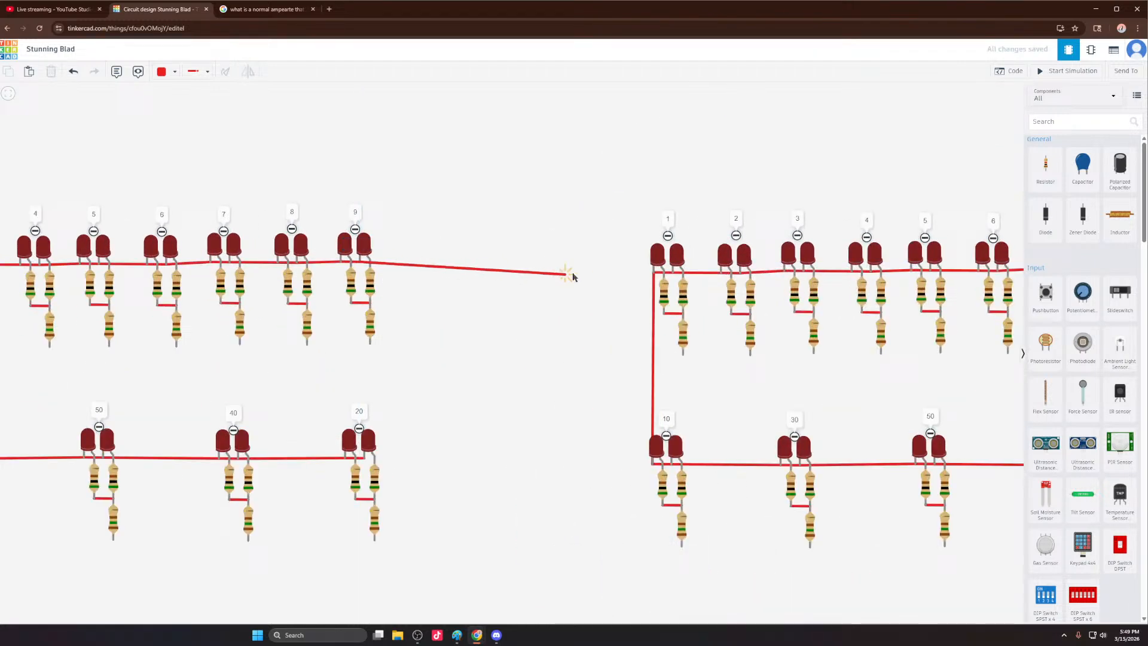
left_click(653, 272)
scroll(538, 234, "down", 6)
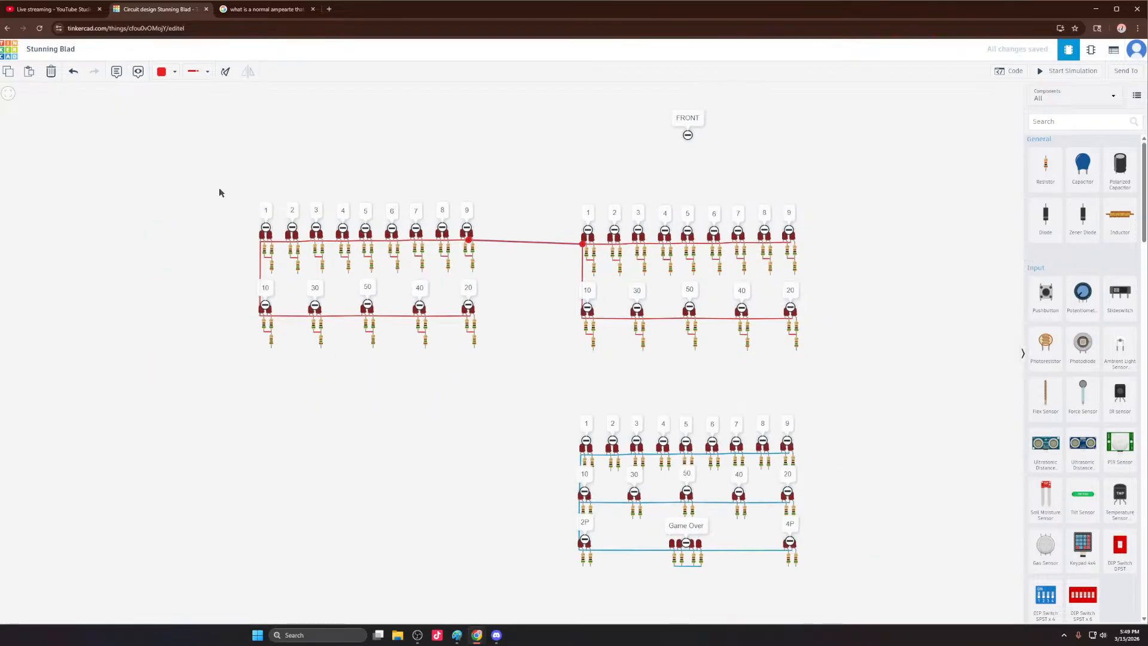
Step: Shift the copied red section slightly down so that it lines up with the original, and review the layout
left_click_drag(185, 184, 476, 346)
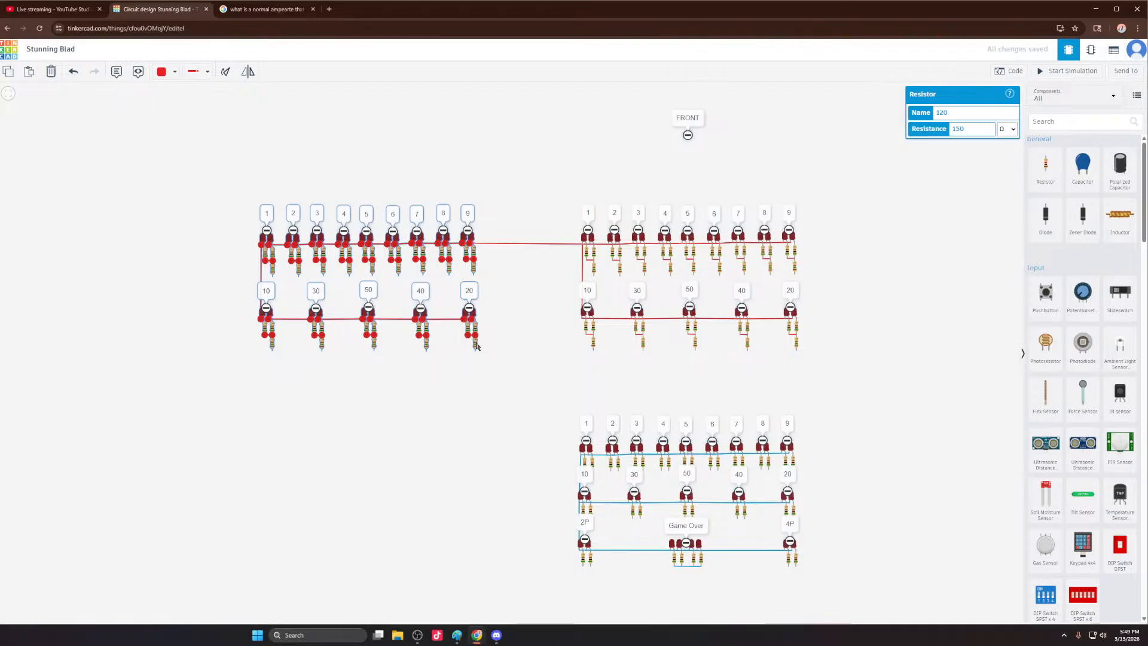
scroll(200, 292, "down", 3)
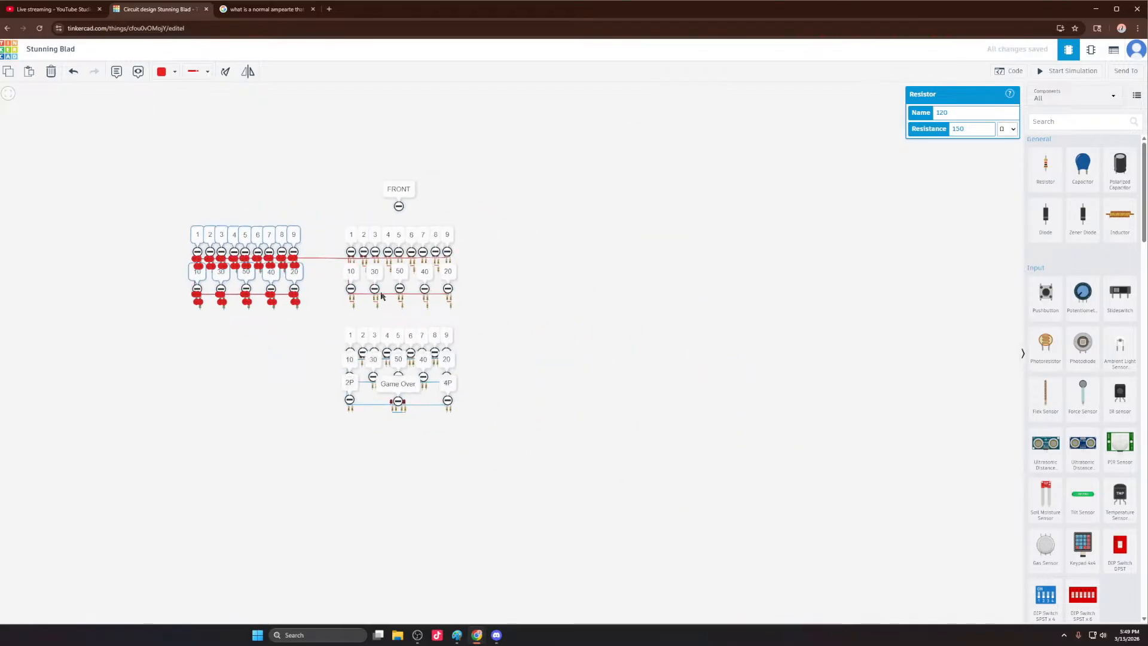
scroll(383, 299, "up", 3)
scroll(388, 315, "down", 3)
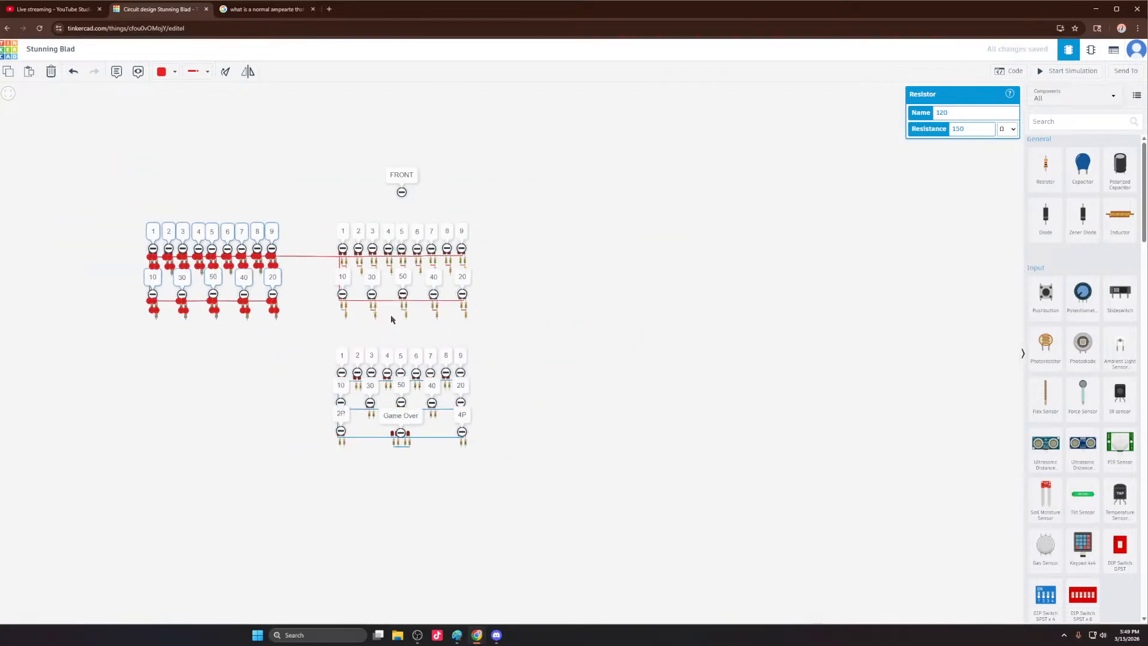
scroll(392, 319, "down", 1)
scroll(269, 324, "up", 5)
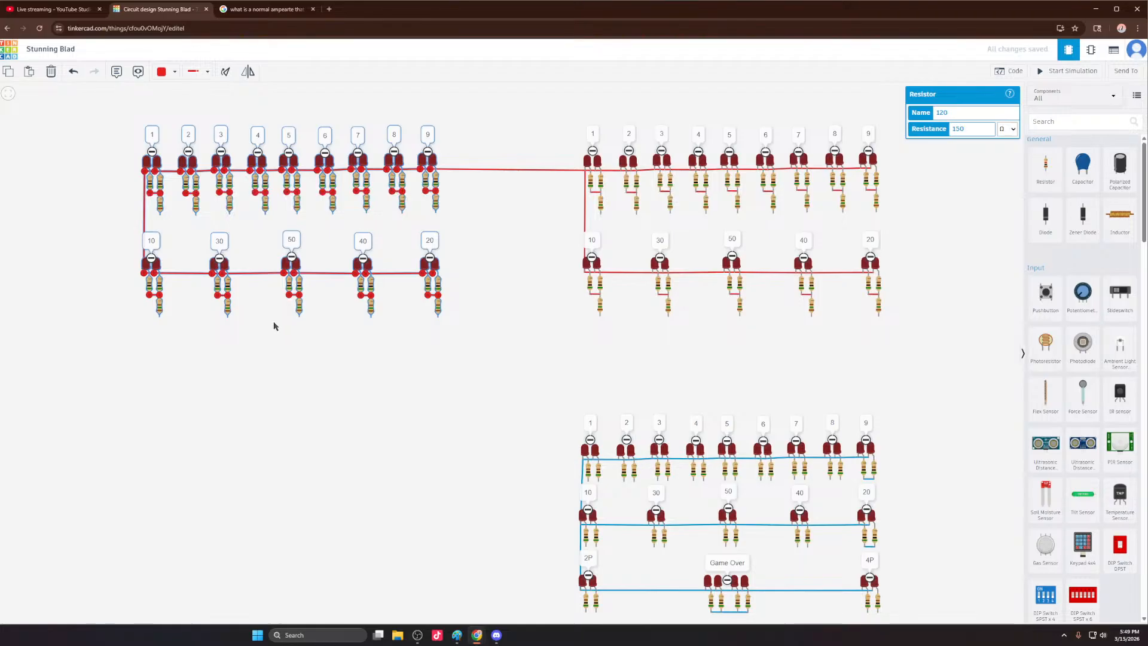
Step: Undo the latest changes to remove the copied red section and its connecting wire
key("ctrl+z")
key("ctrl+z")
Step: Widen the spacing before groups 2 and 3 of the red section, shifting the following groups and the 30, 50, 40 and 20 groups along
scroll(246, 338, "down", 3)
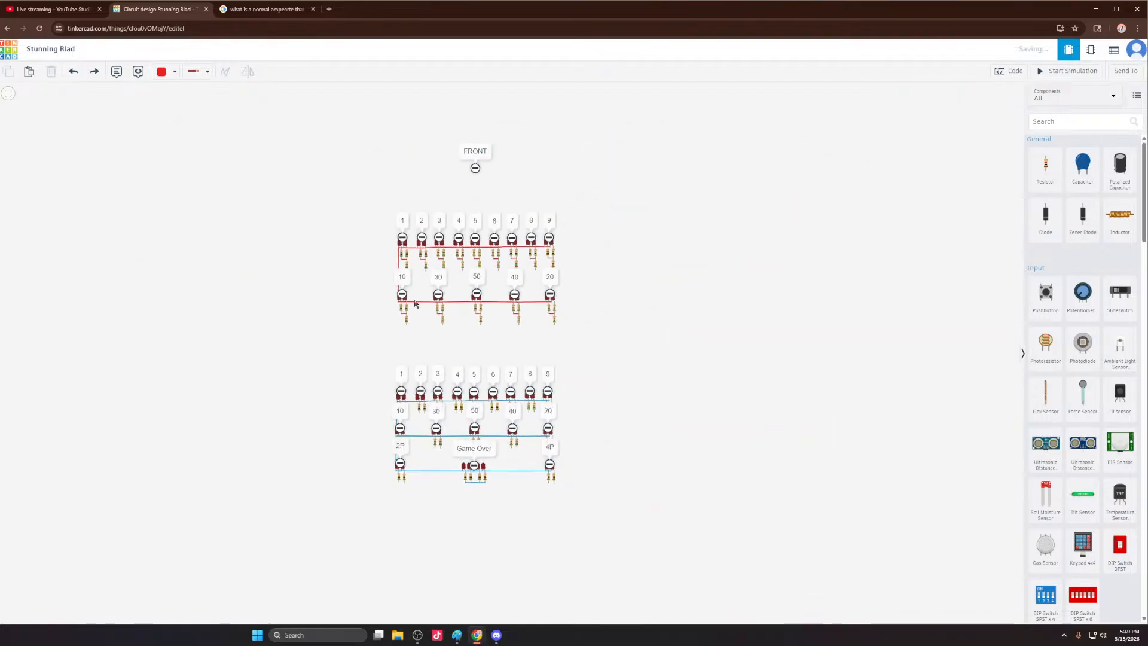
scroll(419, 305, "up", 3)
left_click_drag(705, 400, 304, 178)
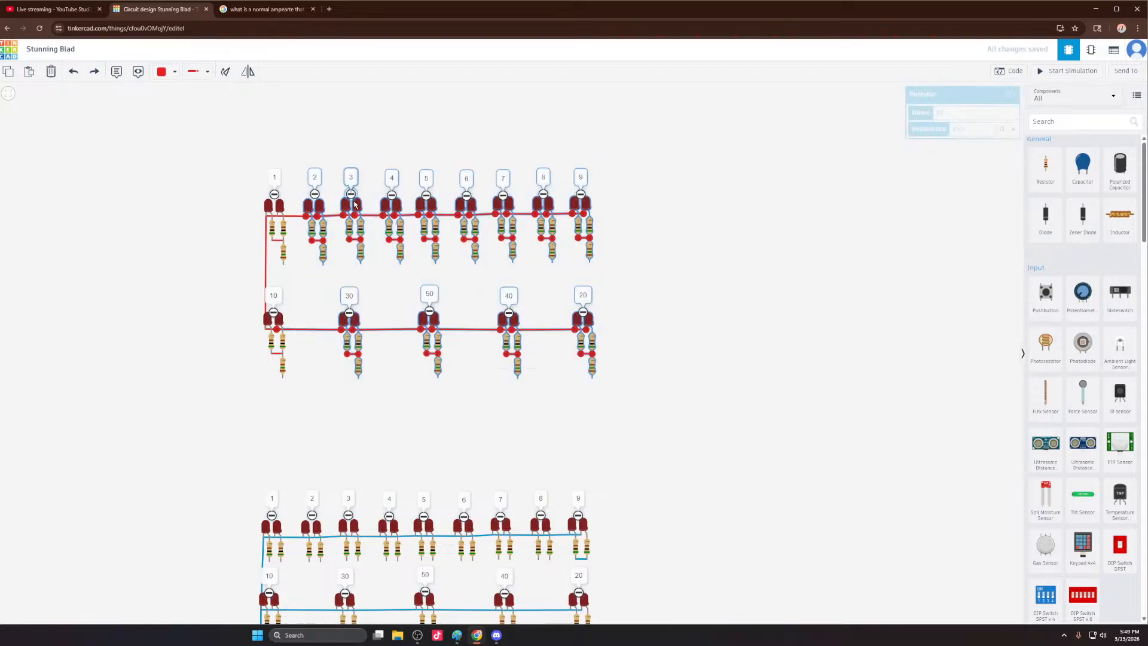
left_click_drag(359, 206, 373, 206)
left_click_drag(733, 415, 391, 207)
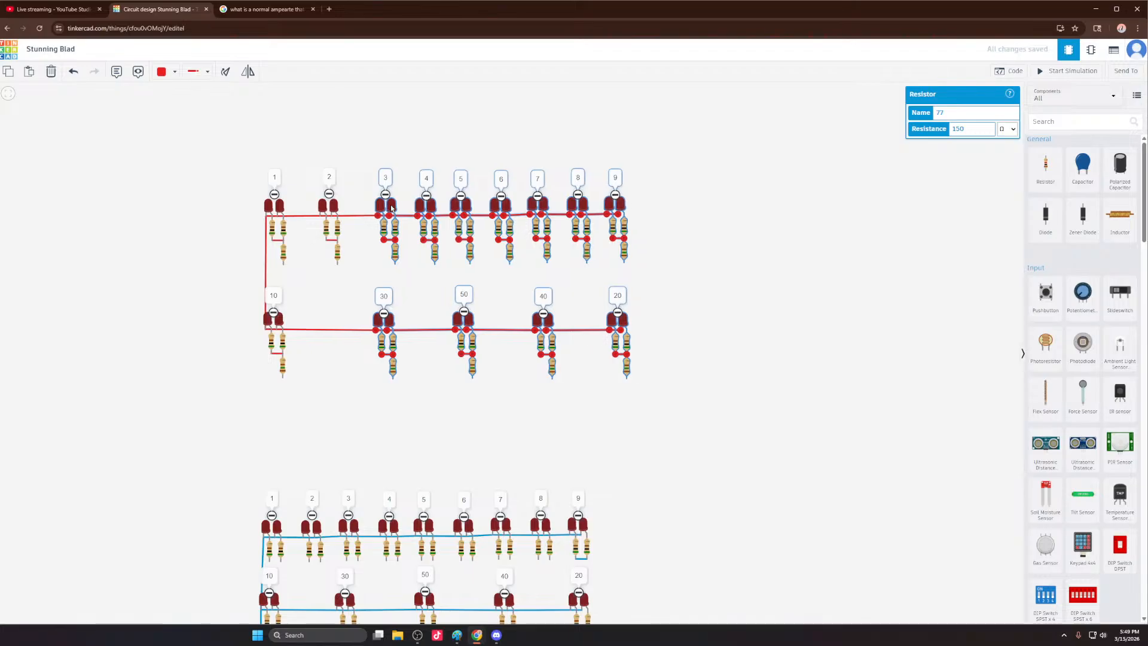
left_click(711, 355)
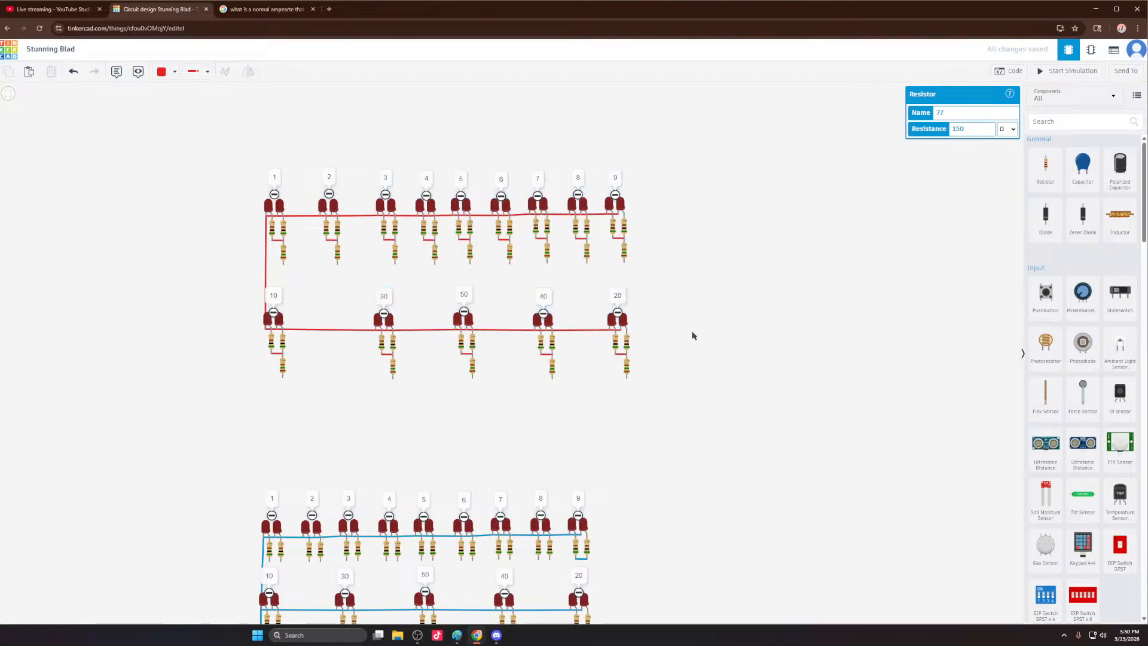
Step: Space out red groups 4, 5 and 6 to the right, moving the following groups and the lower row's 50, 40 and 20 groups along
left_click_drag(781, 421, 416, 194)
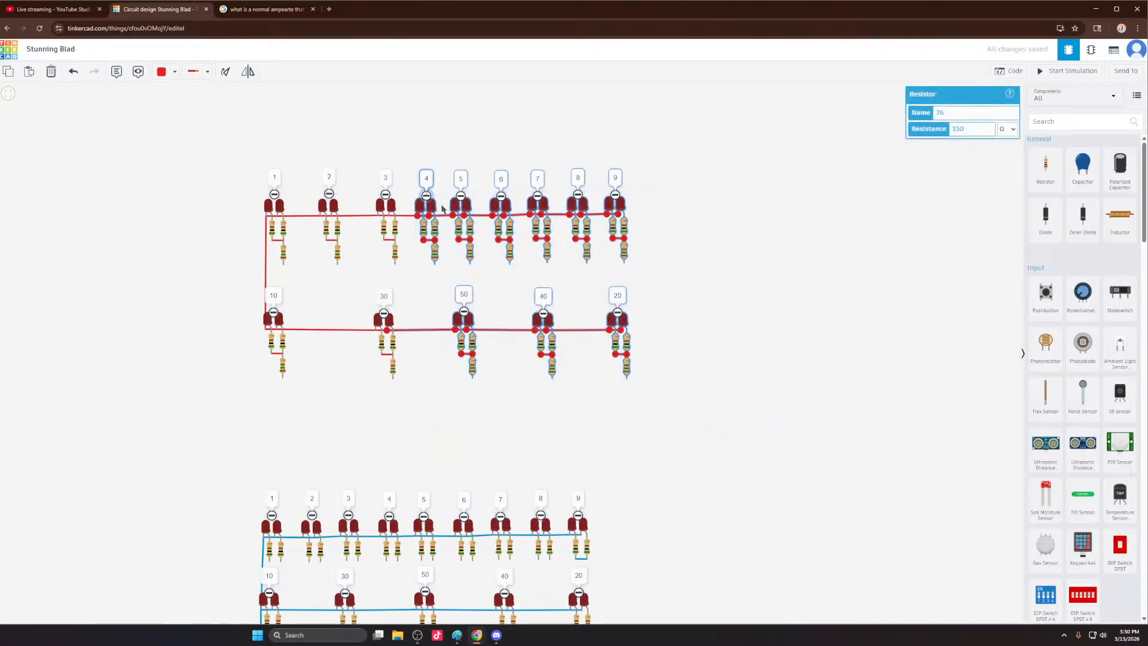
left_click_drag(472, 324, 494, 326)
left_click(781, 362)
left_click_drag(786, 422, 476, 178)
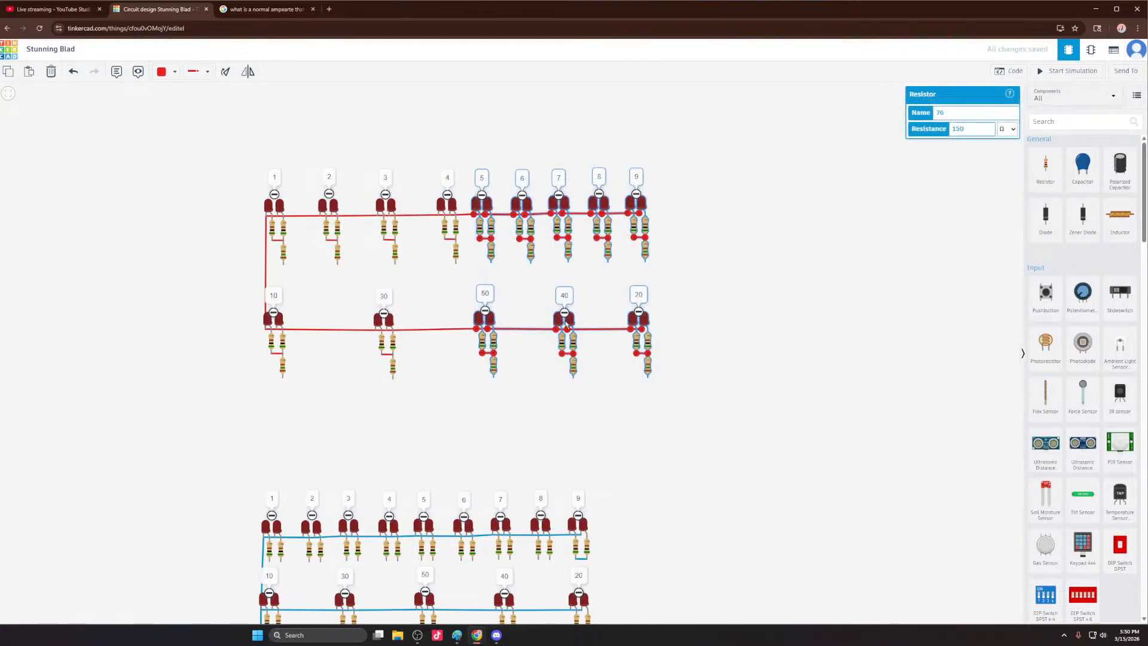
left_click_drag(572, 323, 599, 323)
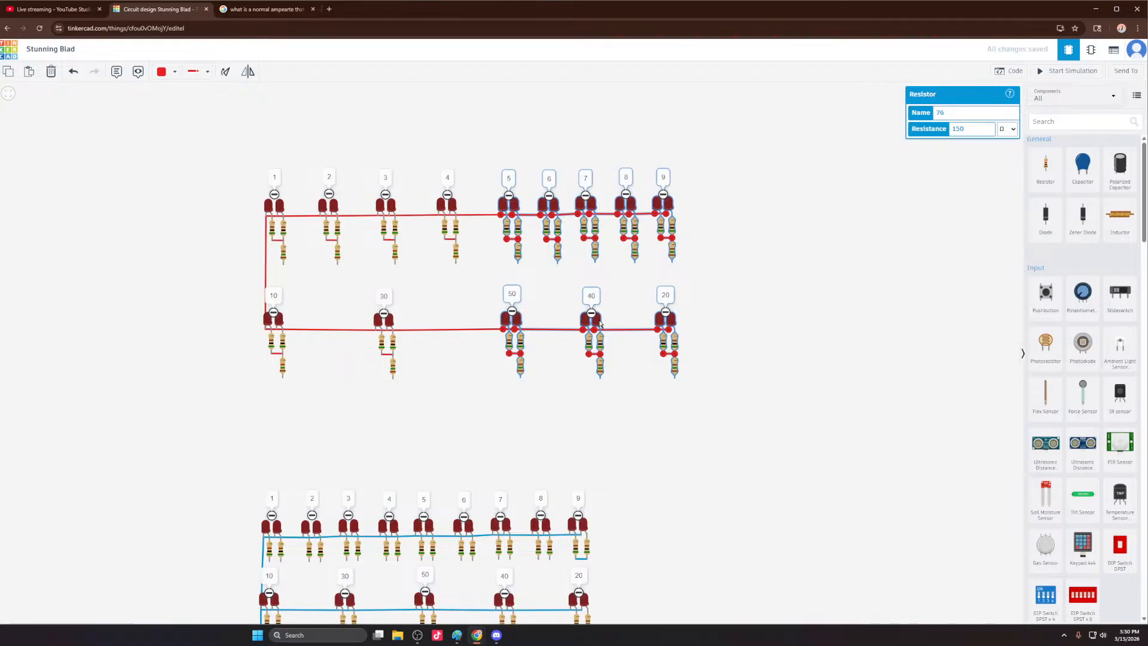
left_click(779, 405)
left_click_drag(784, 424, 526, 168)
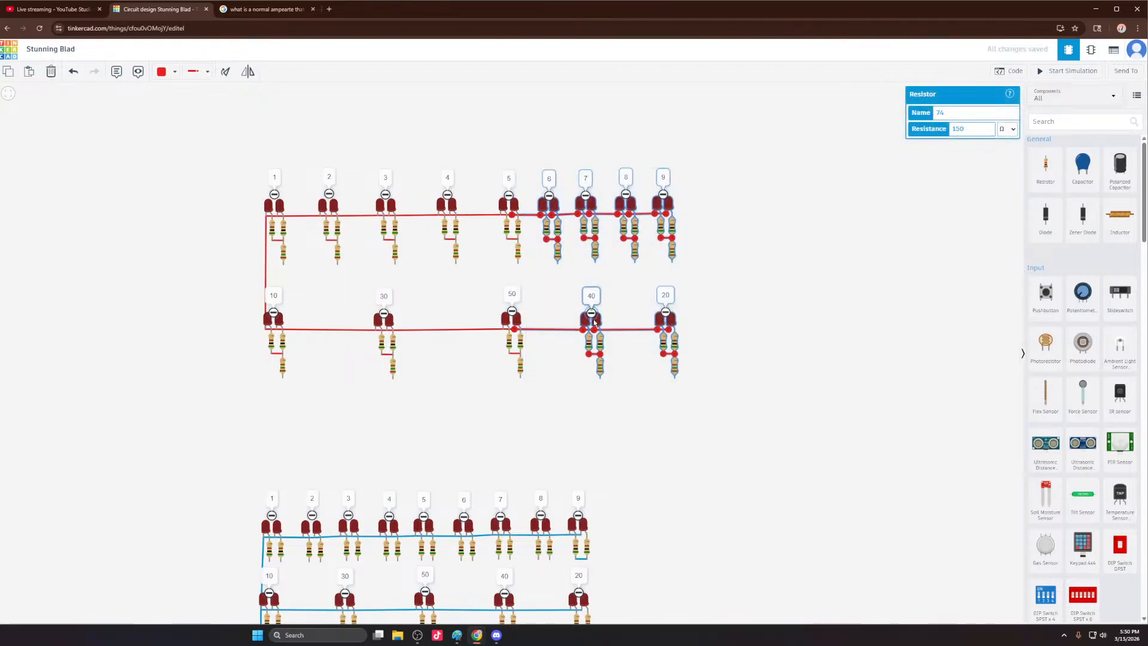
left_click_drag(604, 322, 626, 324)
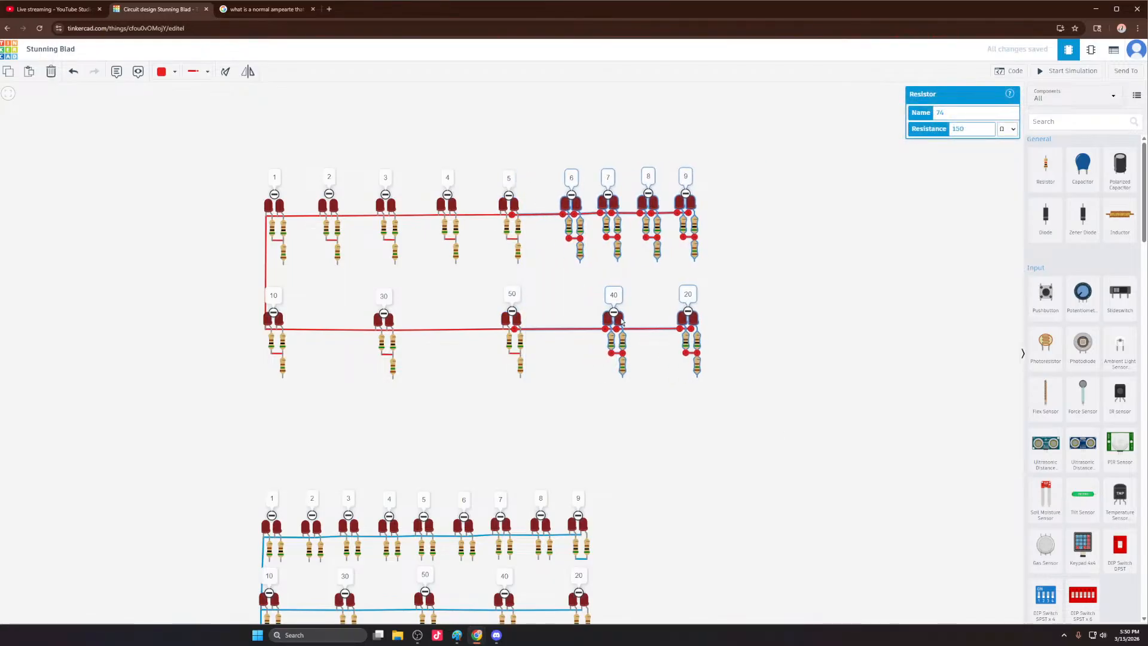
Step: Space out red groups 7, 8 and 9 to the right, along with the 40 and 20 groups below them
left_click_drag(840, 410, 596, 171)
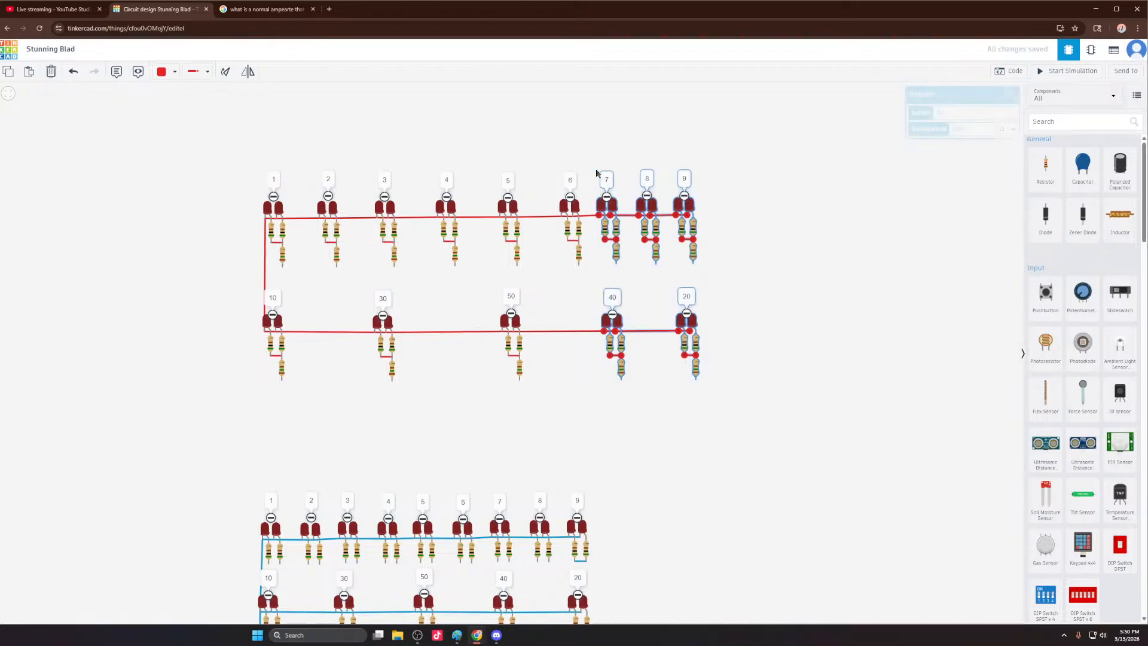
left_click_drag(697, 328, 722, 329)
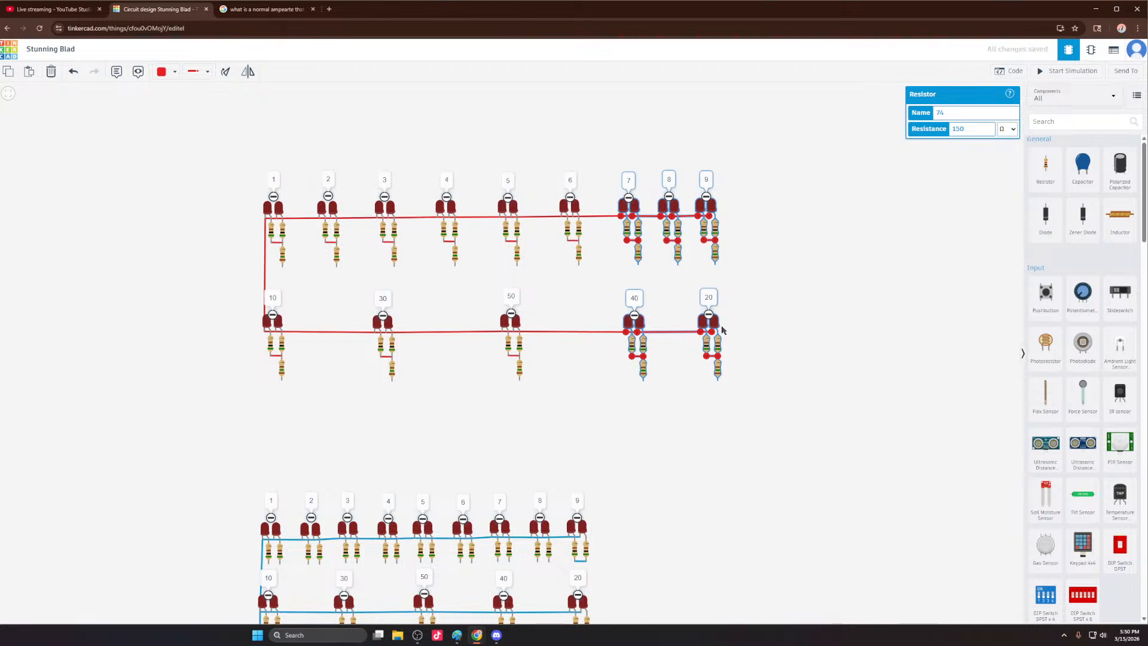
left_click_drag(788, 422, 648, 163)
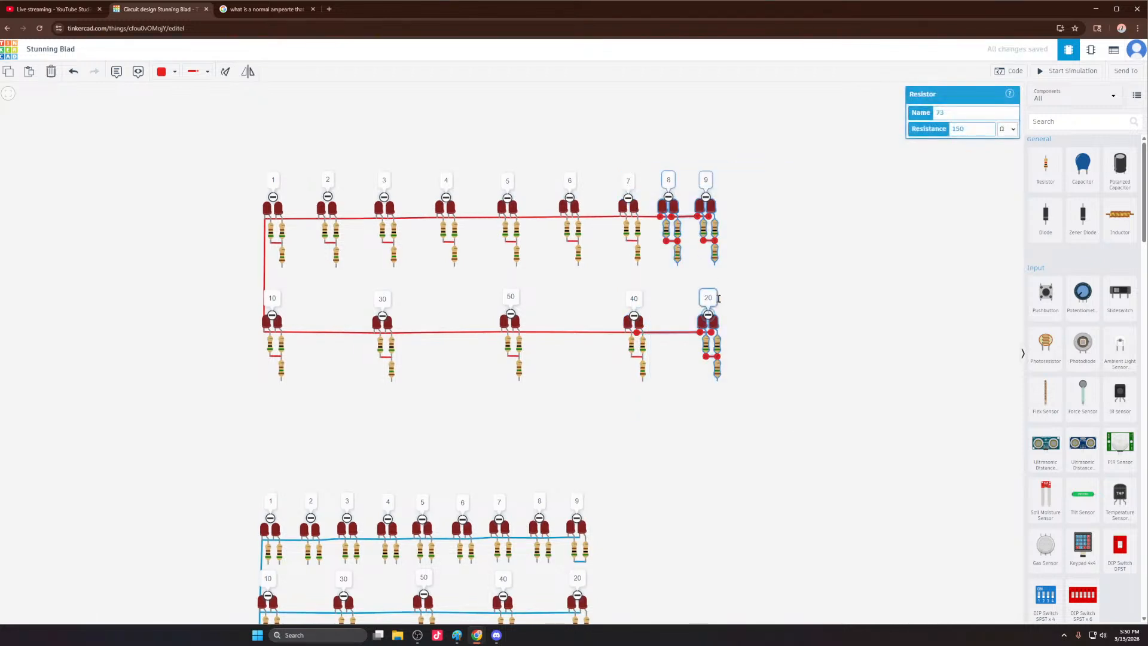
left_click_drag(716, 329, 733, 328)
left_click_drag(831, 405, 712, 169)
left_click_drag(740, 332, 755, 328)
left_click(840, 264)
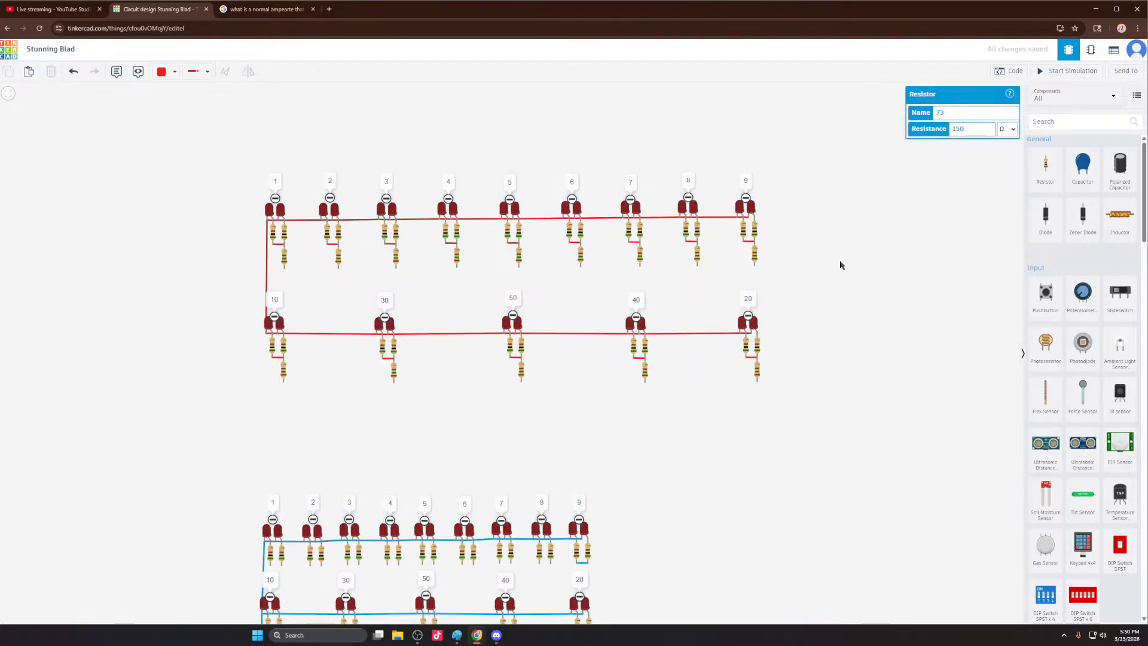
Step: Delete the blue section's 1–9 and 10–50 rows, keeping the 2P, Game Over and 4P row
scroll(534, 270, "down", 4)
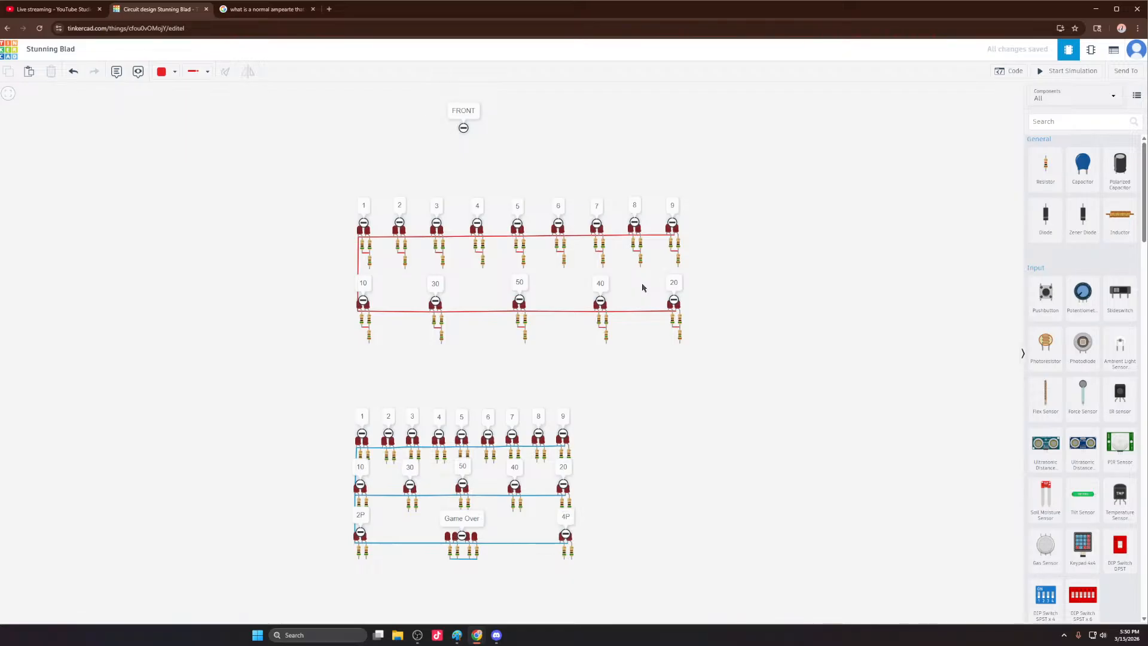
scroll(642, 288, "down", 5)
scroll(569, 343, "up", 4)
left_click_drag(371, 303, 638, 436)
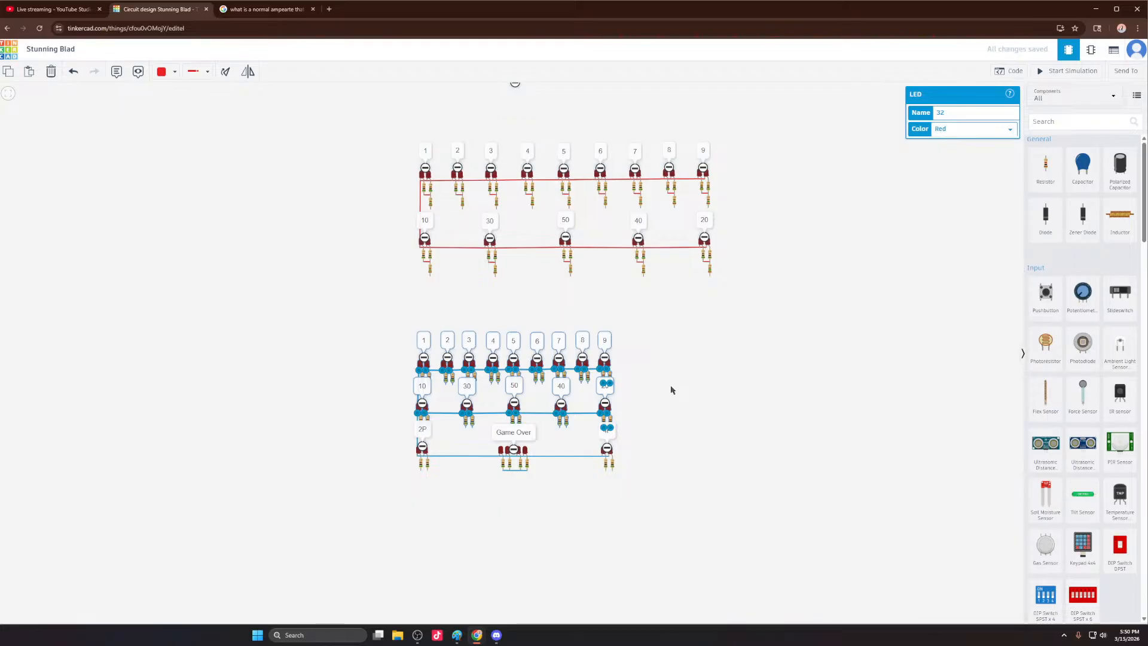
key("Delete")
Step: Duplicate the whole respaced red section and place the copy directly below it, above the 2P, Game Over and 4P row
left_click_drag(802, 339, 648, 387)
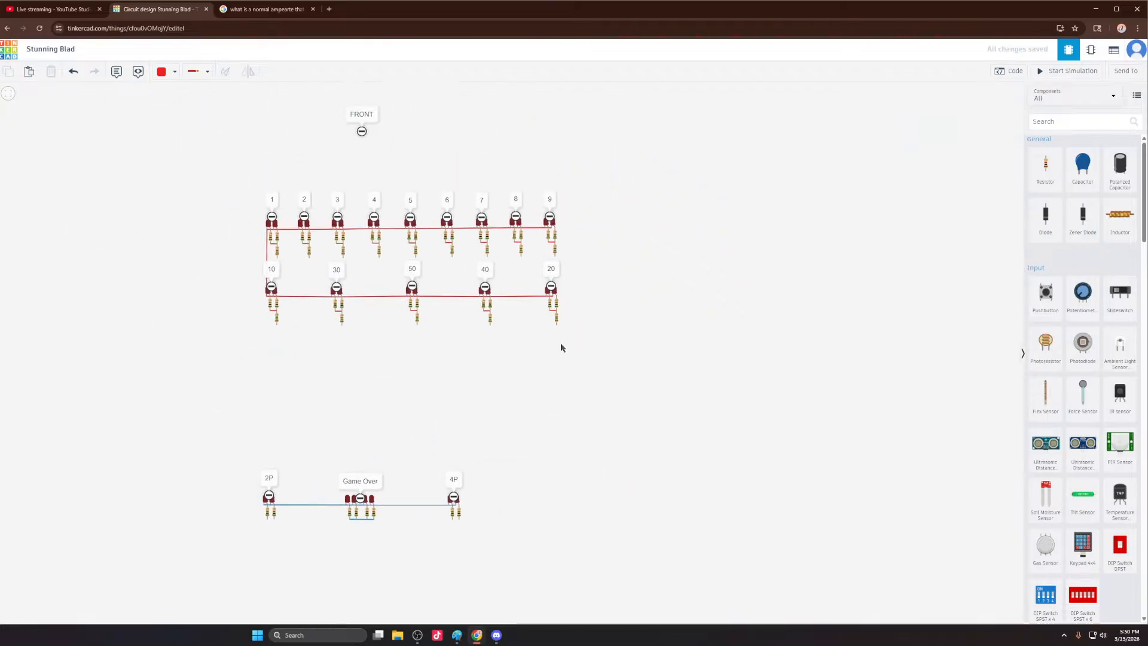
left_click_drag(230, 163, 618, 395)
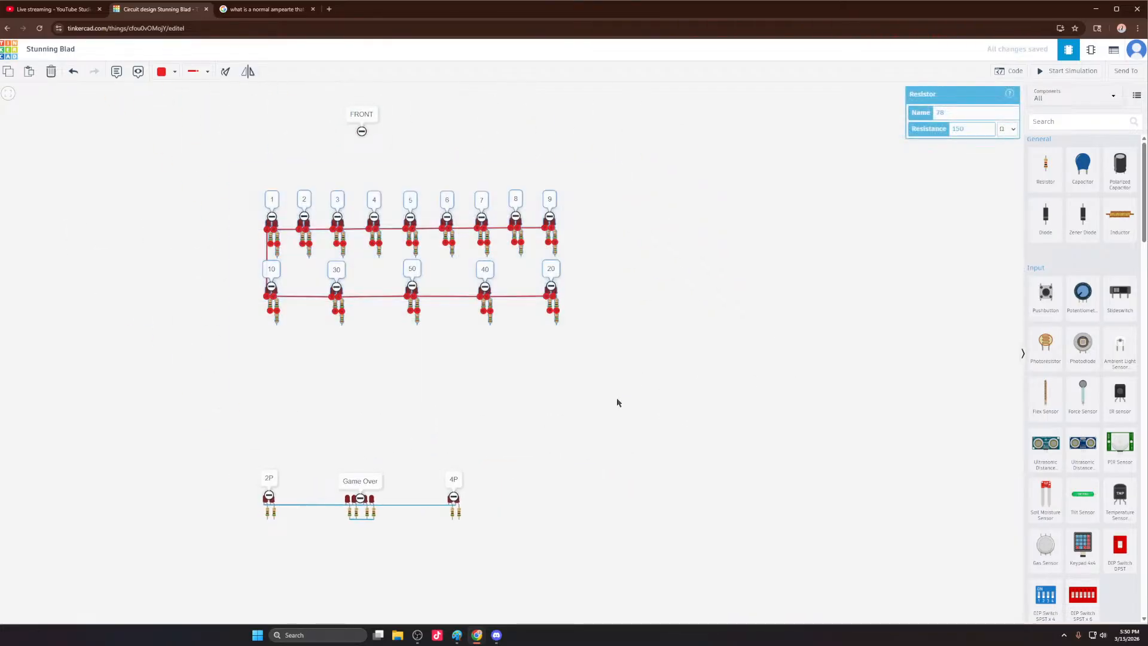
key("ctrl+v")
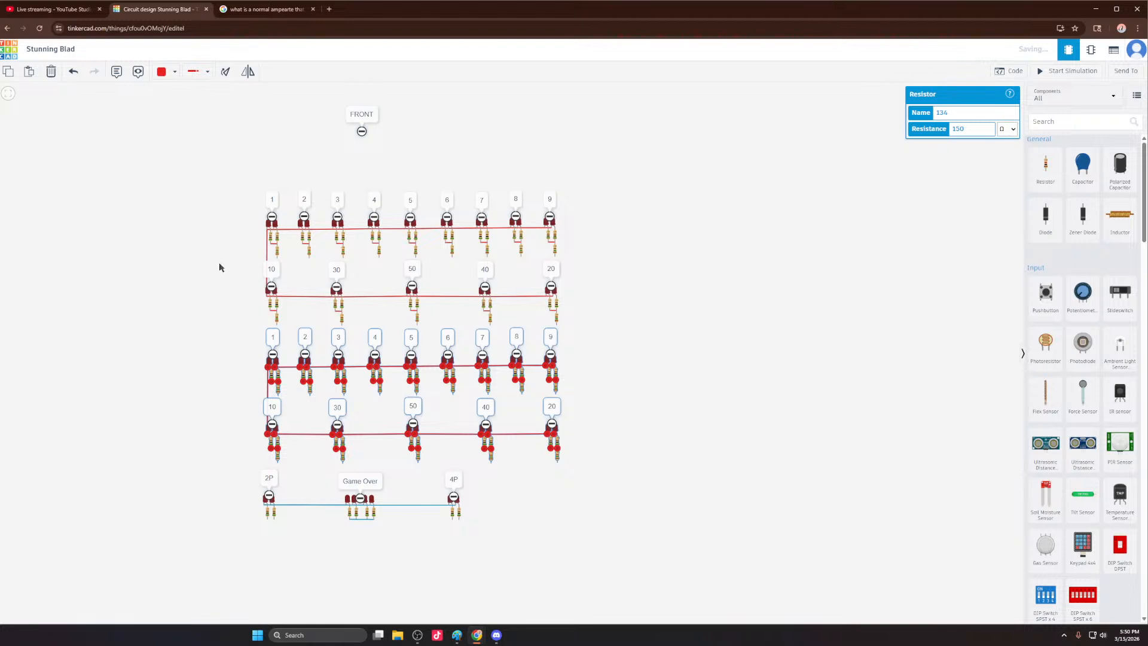
Step: Change all wires of the copied lower section to blue
left_click(160, 73)
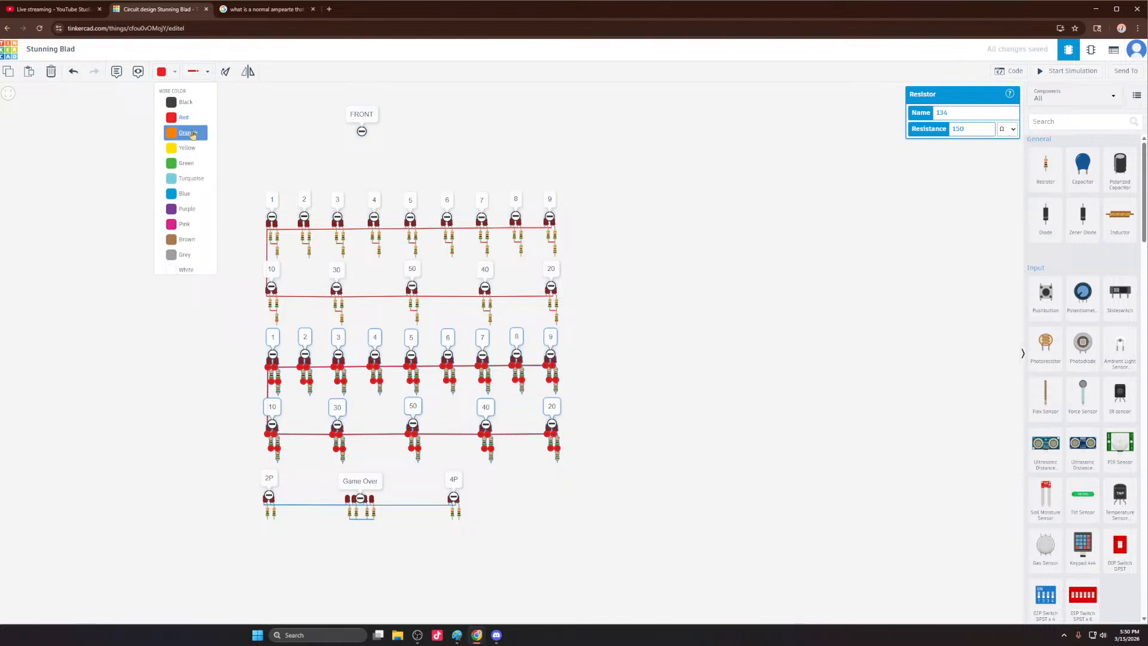
left_click(179, 193)
scroll(571, 281, "down", 3)
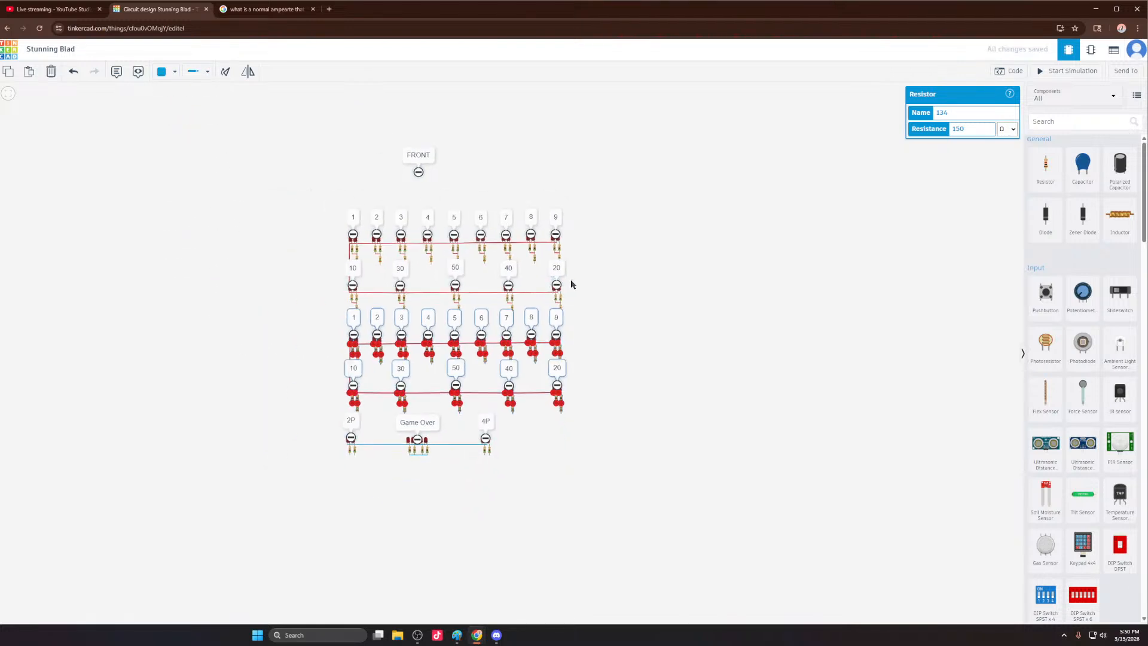
scroll(438, 428, "up", 5)
left_click(271, 289)
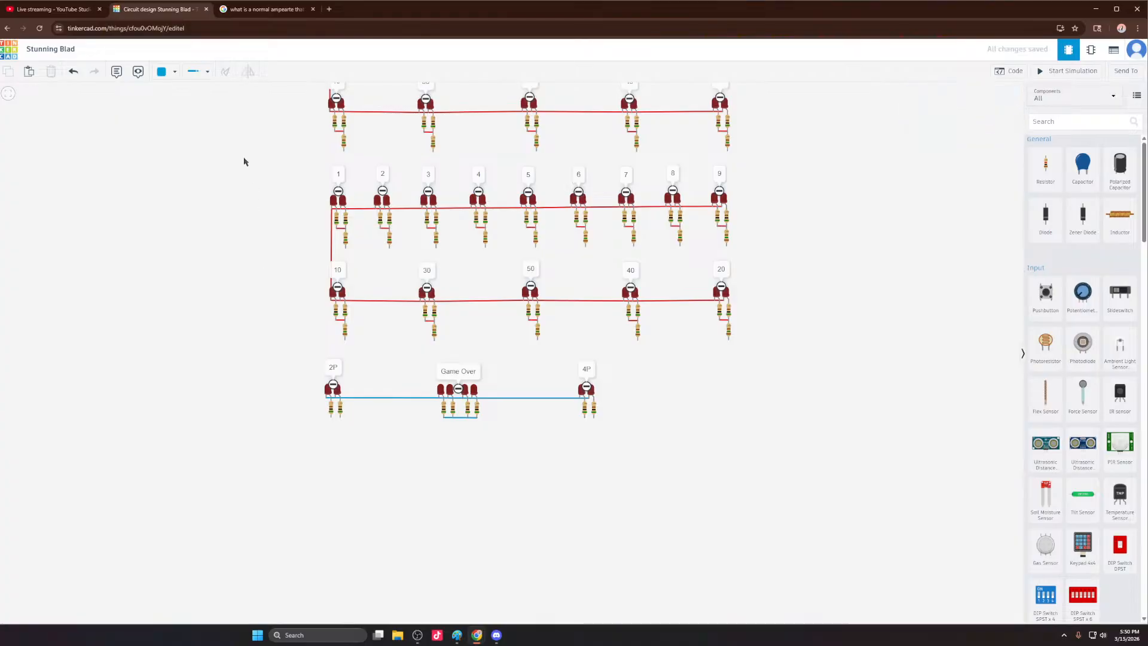
left_click_drag(244, 156, 797, 375)
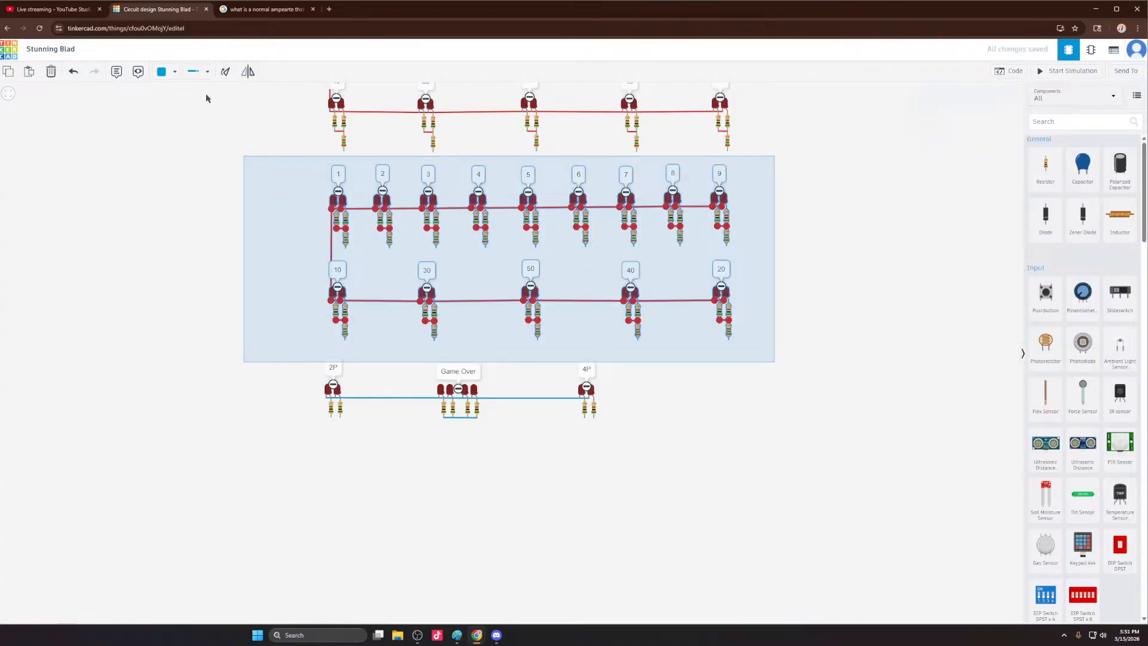
left_click(160, 72)
left_click(179, 192)
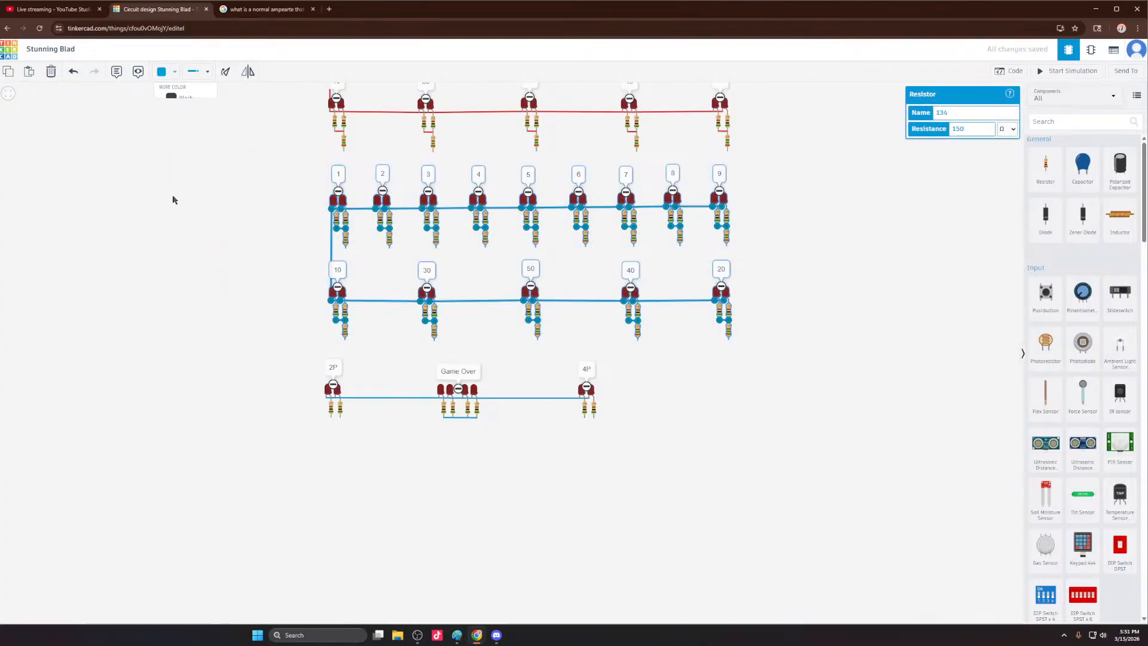
Step: Run a blue wire from 2P to group 10 of the blue section and nudge the 2P row right to line up
left_click(195, 281)
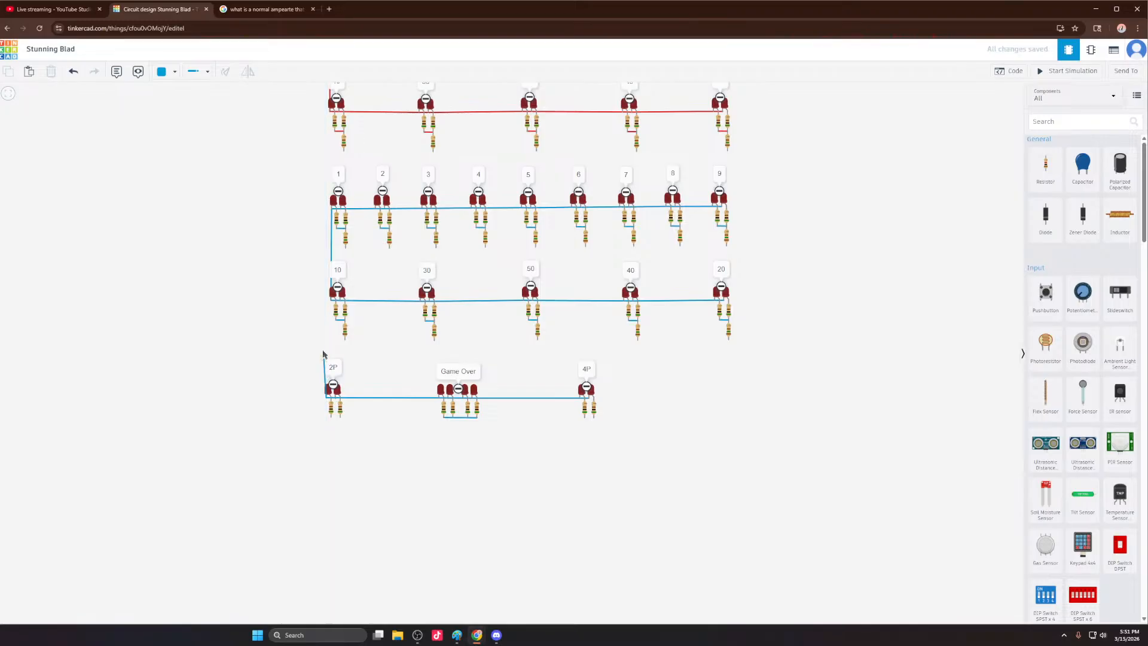
left_click(331, 300)
left_click_drag(608, 475, 245, 351)
left_click_drag(476, 393, 481, 392)
left_click(531, 446)
Step: Move the 4P group below group 20 and center the Game Over group below group 50
left_click_drag(662, 456, 562, 360)
left_click_drag(602, 396, 730, 396)
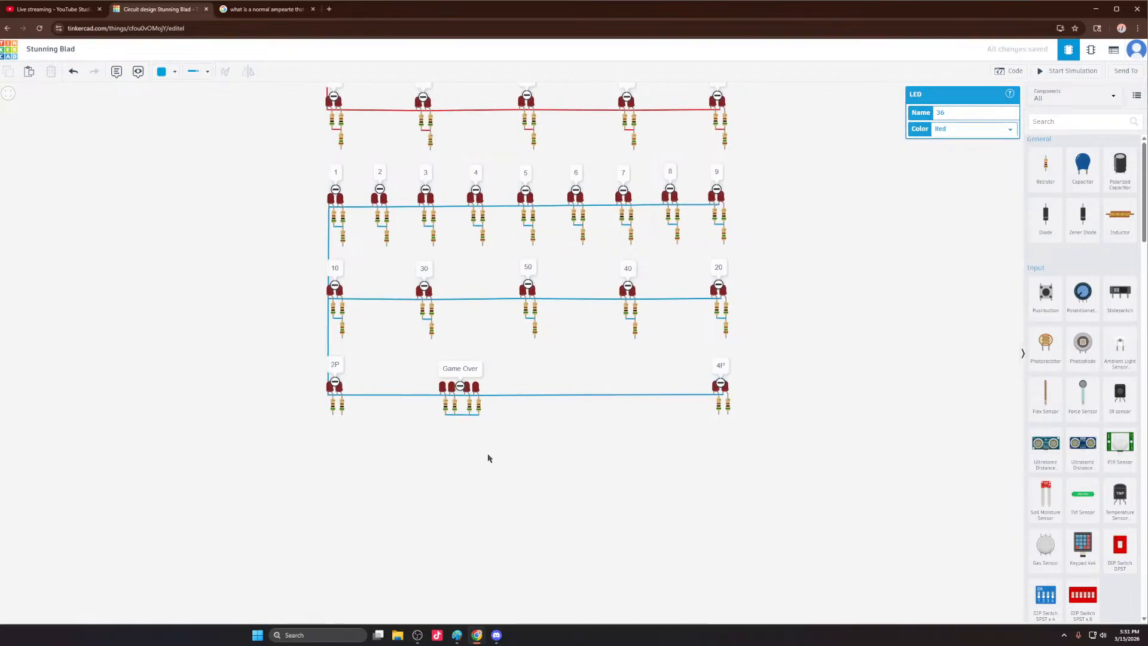
left_click_drag(489, 458, 435, 361)
left_click_drag(479, 392, 545, 390)
scroll(589, 391, "down", 5)
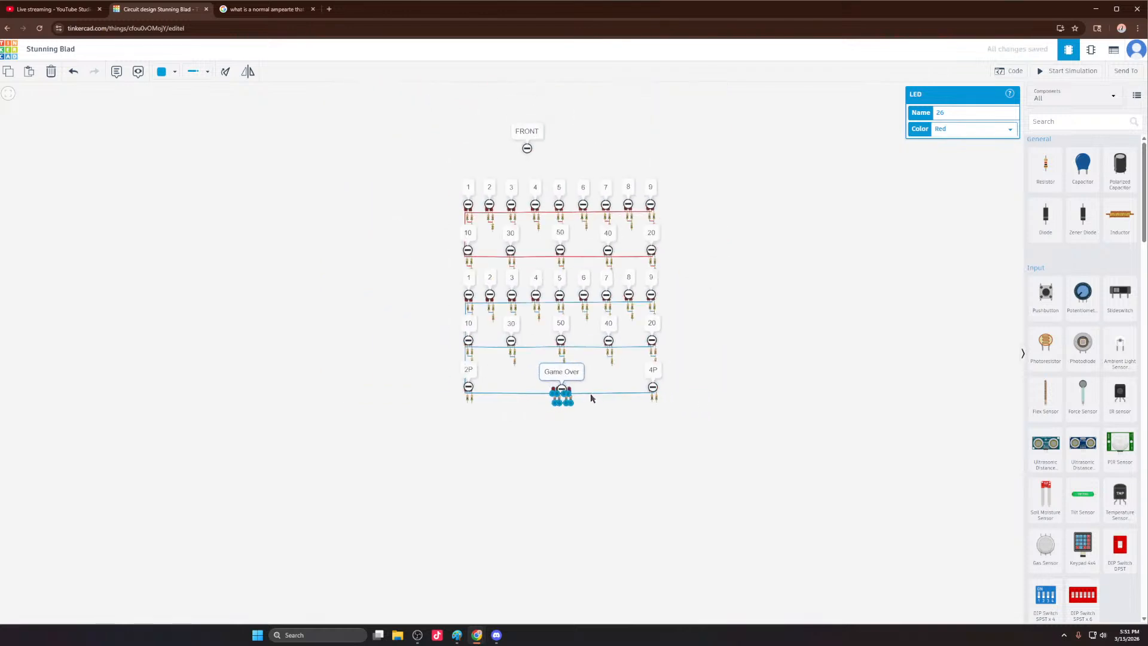
scroll(363, 291, "up", 3)
scroll(485, 287, "up", 2)
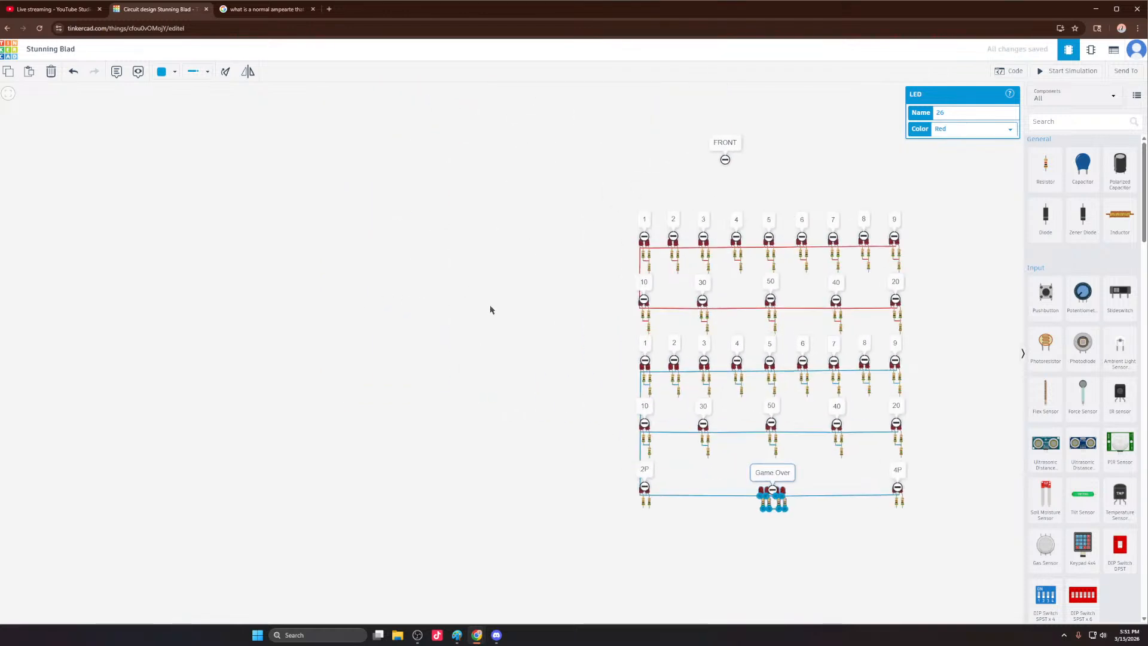
Step: Duplicate the upper red section and place the copy to the left of the original at about the same height
left_click_drag(556, 197, 931, 339)
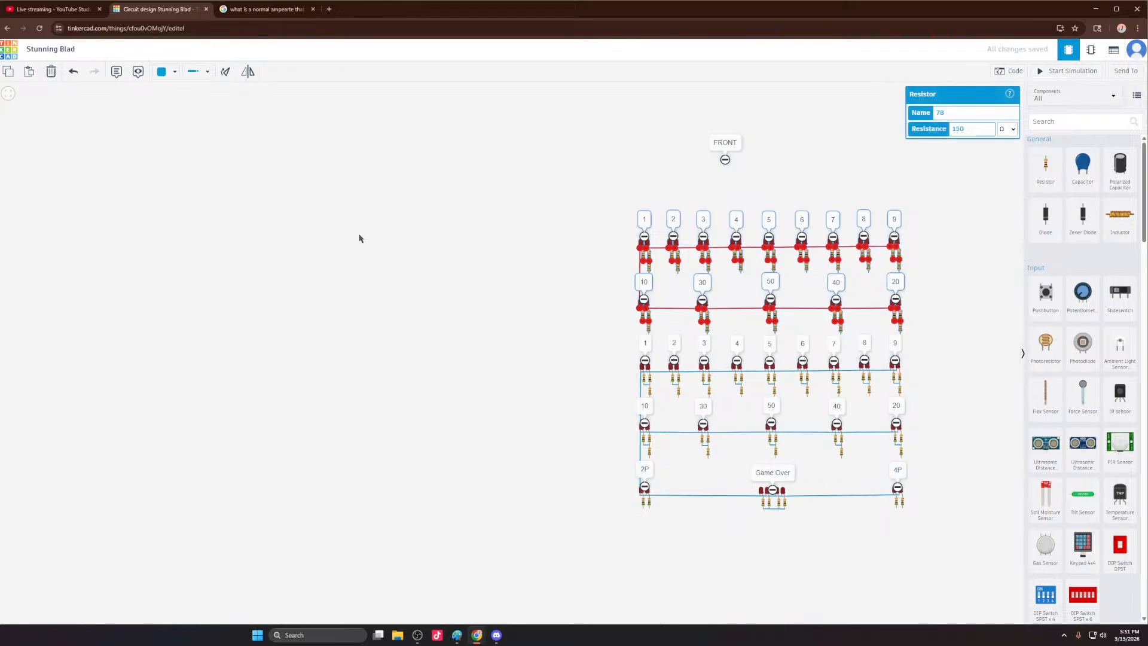
key("ctrl+c")
key("ctrl+v")
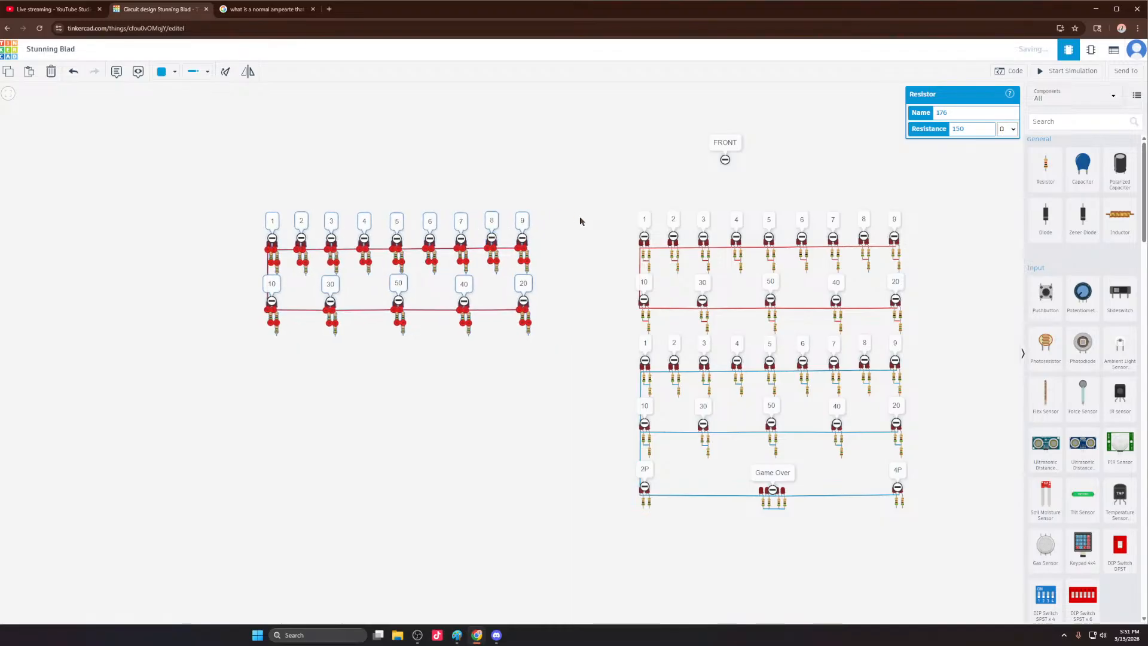
Step: Run a green wire from group 9 of the copied red section to group 1 of the original red section
scroll(598, 227, "up", 6)
left_click(374, 301)
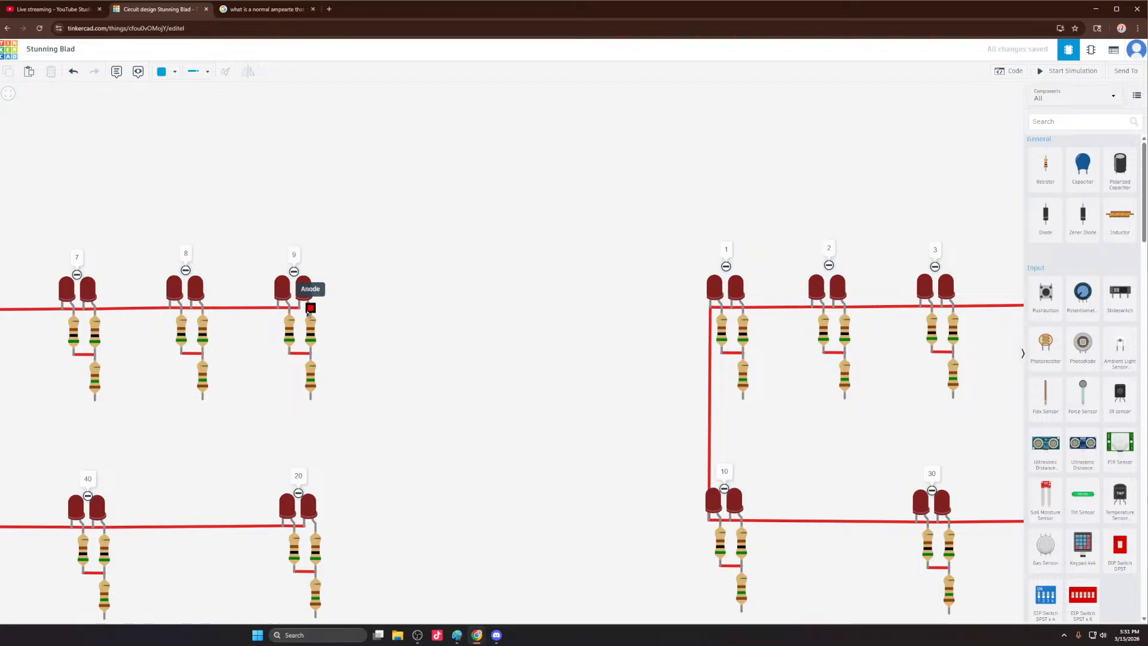
left_click(307, 310)
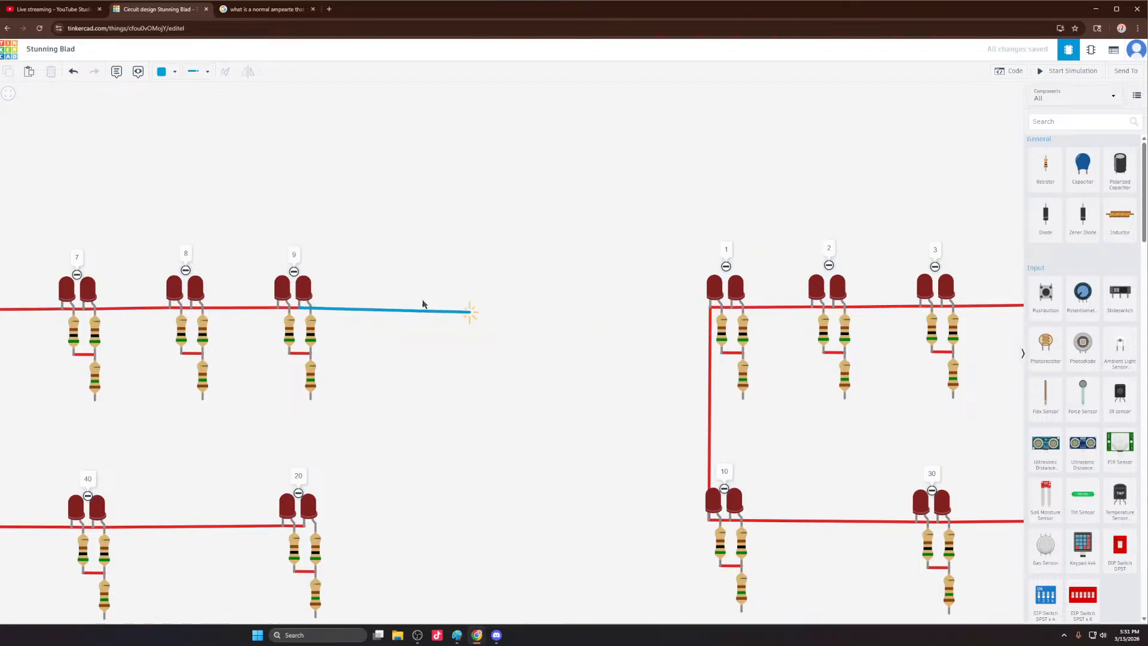
key("Escape")
left_click(173, 72)
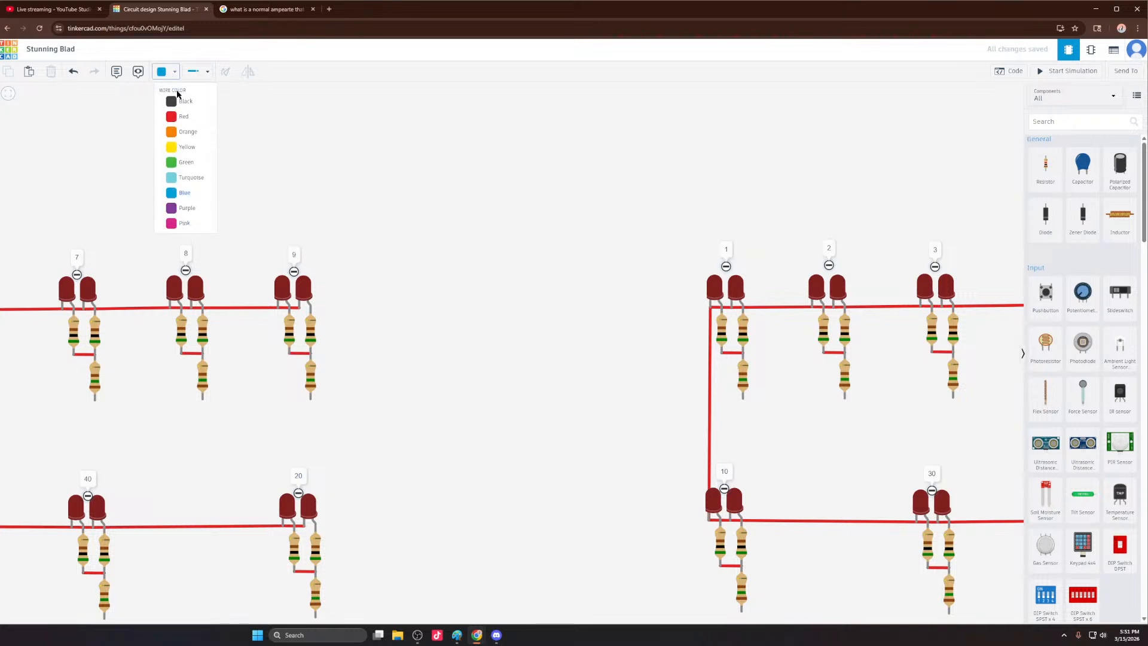
left_click(183, 156)
left_click(299, 308)
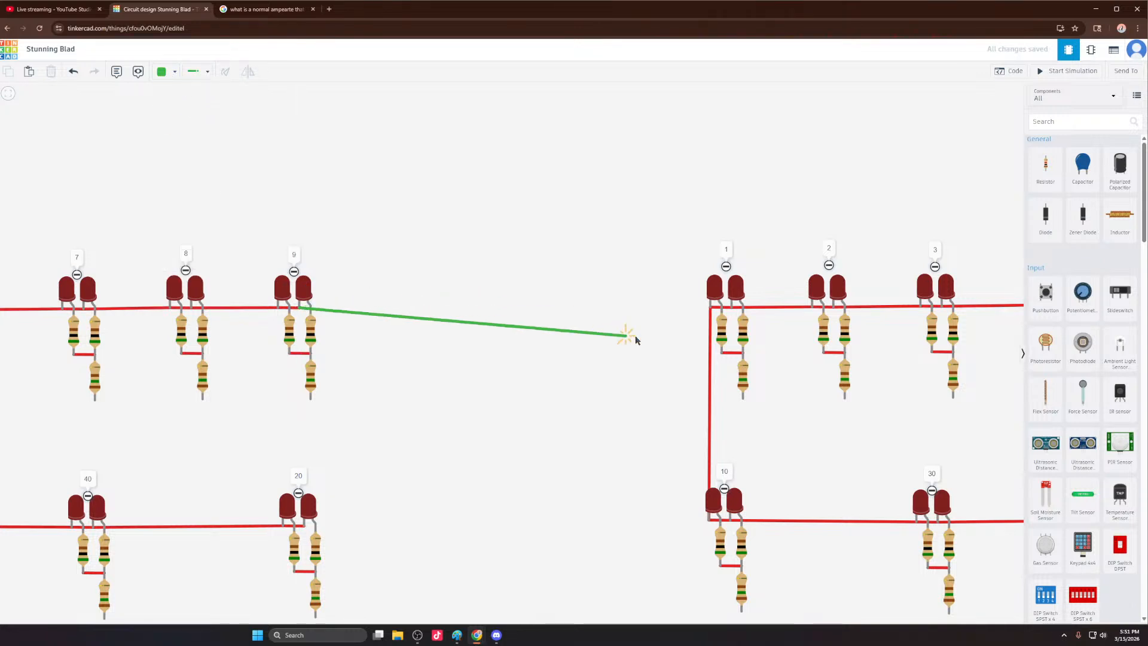
left_click(710, 308)
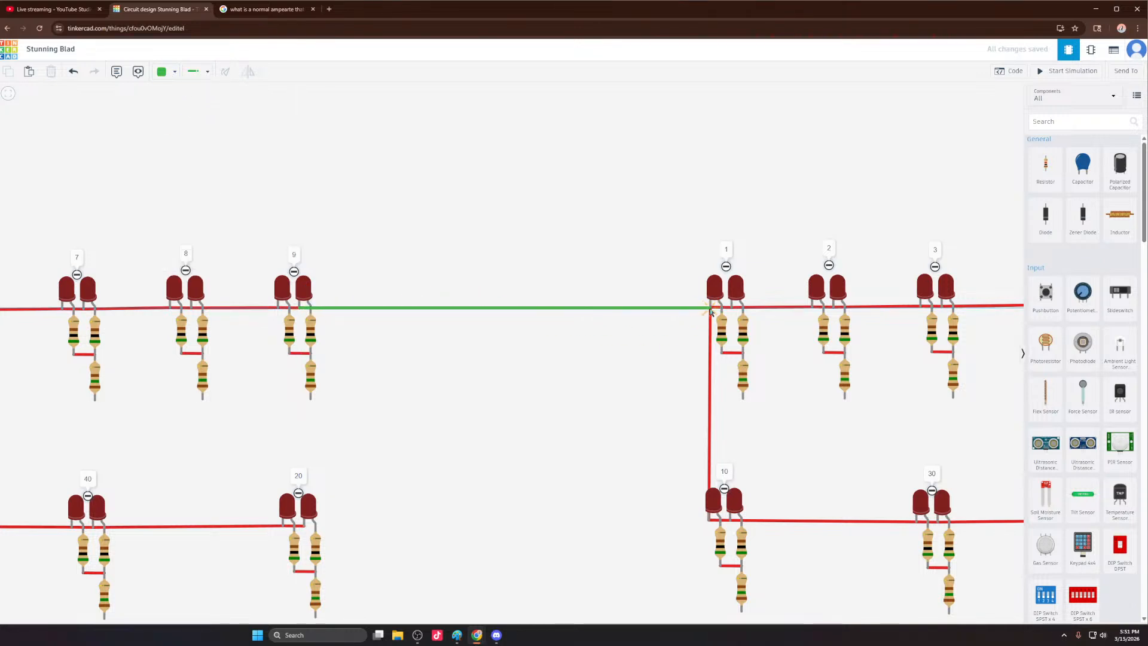
scroll(598, 215, "down", 3)
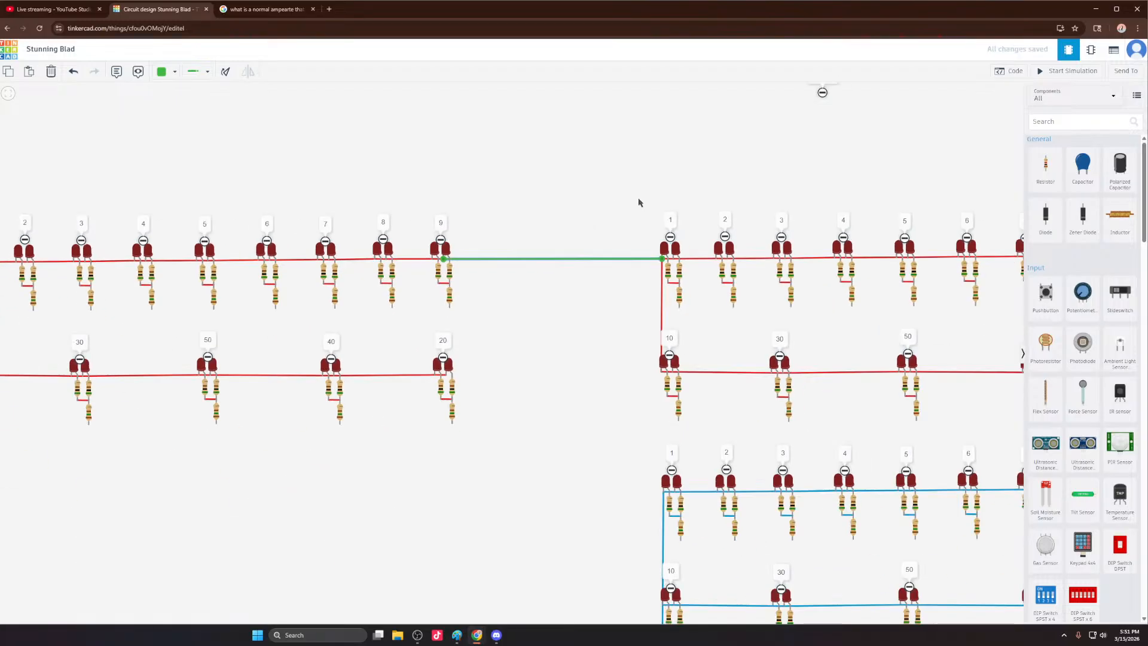
Step: Run green wires from the lower resistor ends of groups 1, 2 and 3 in the copied red section to their counterparts in the original
scroll(639, 202, "down", 3)
scroll(254, 275, "up", 1)
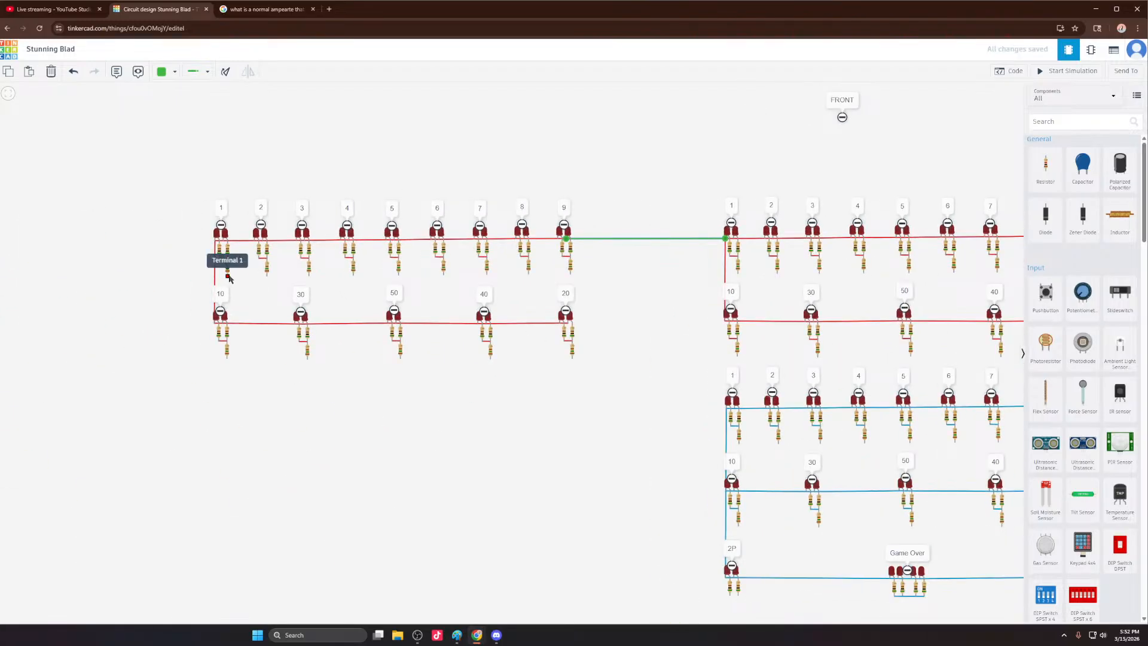
left_click(228, 276)
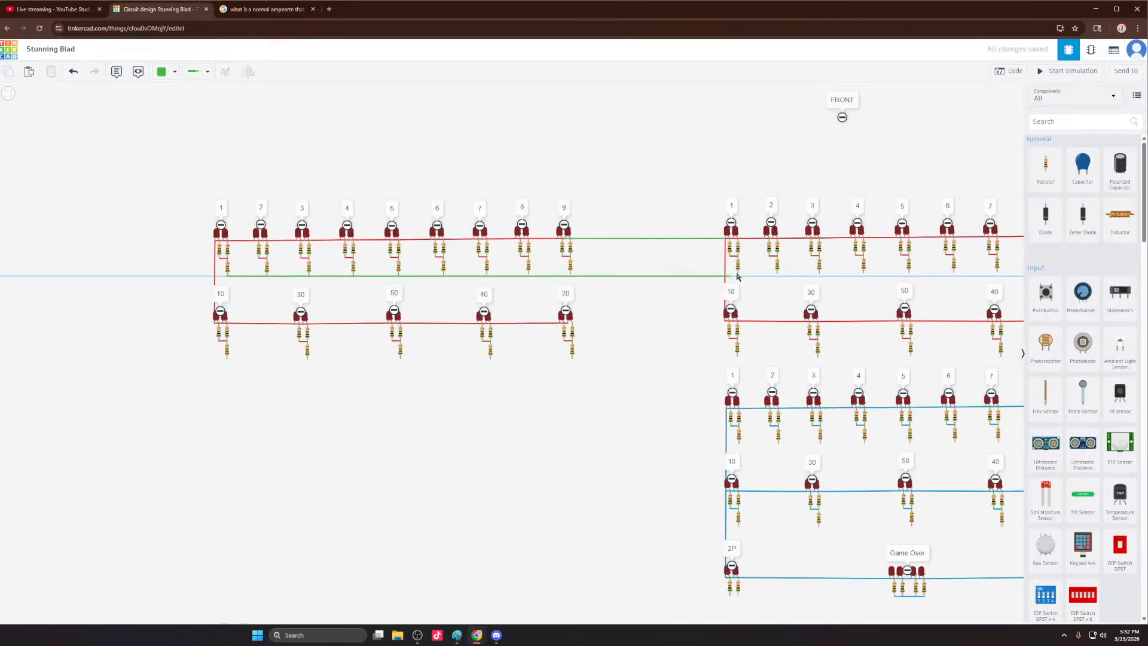
left_click(738, 273)
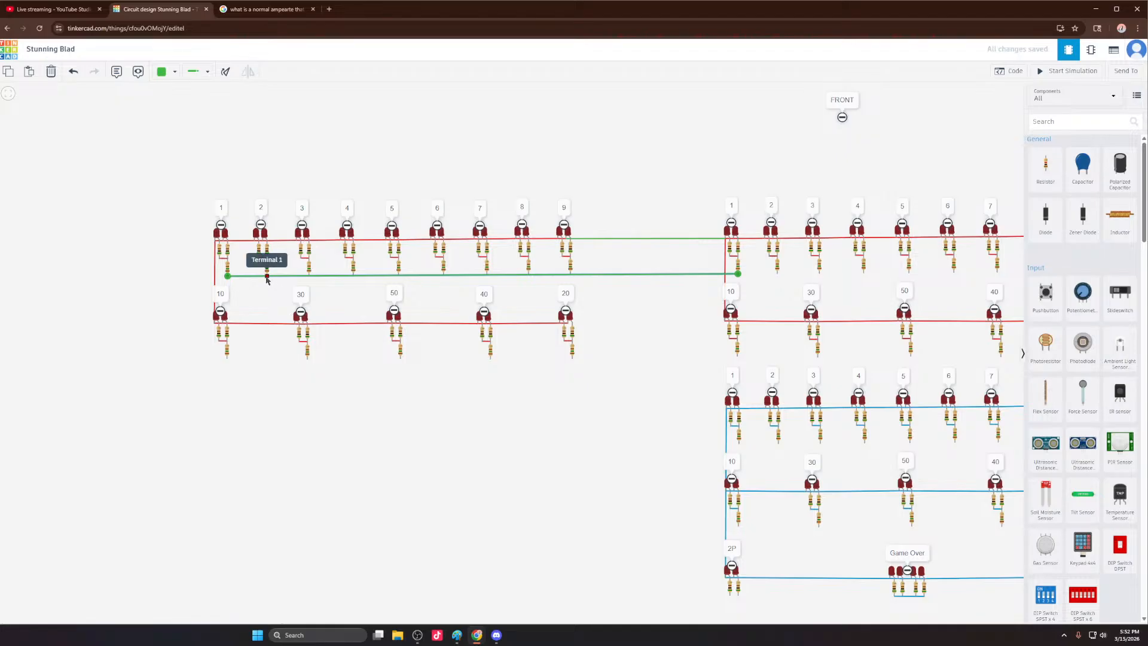
left_click(267, 274)
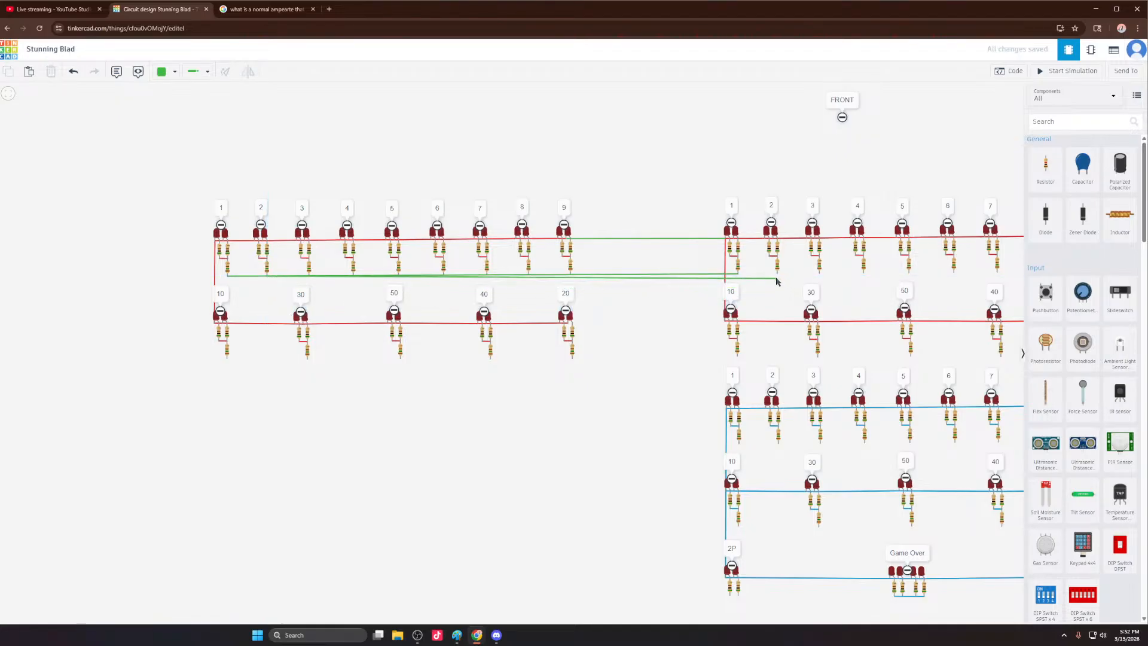
left_click(777, 273)
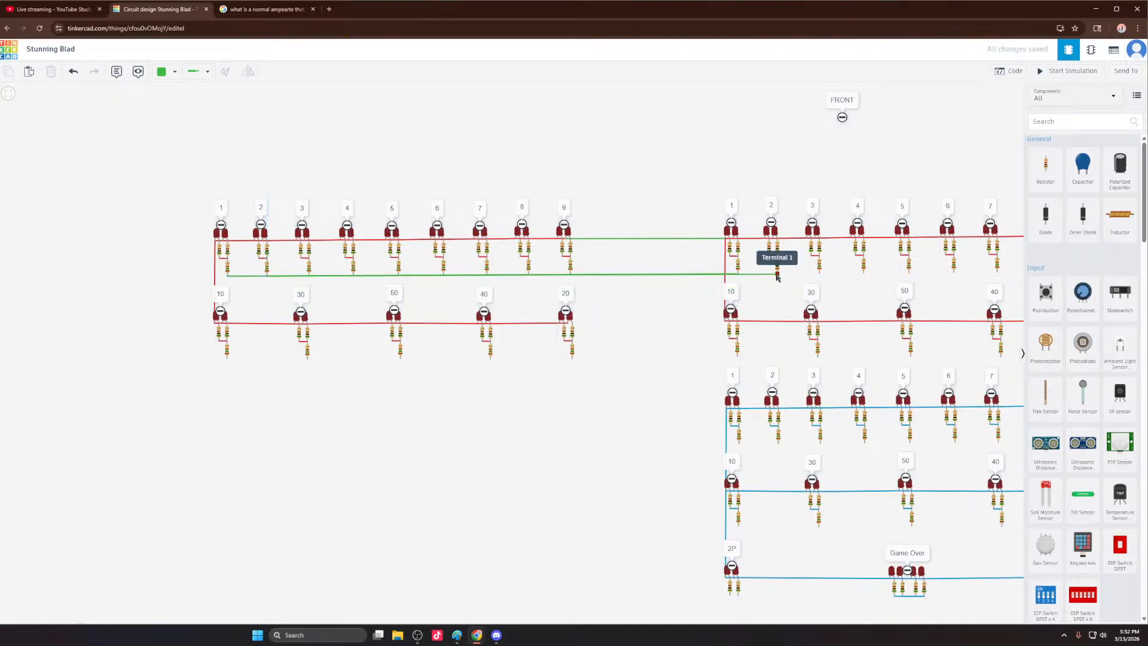
left_click(308, 270)
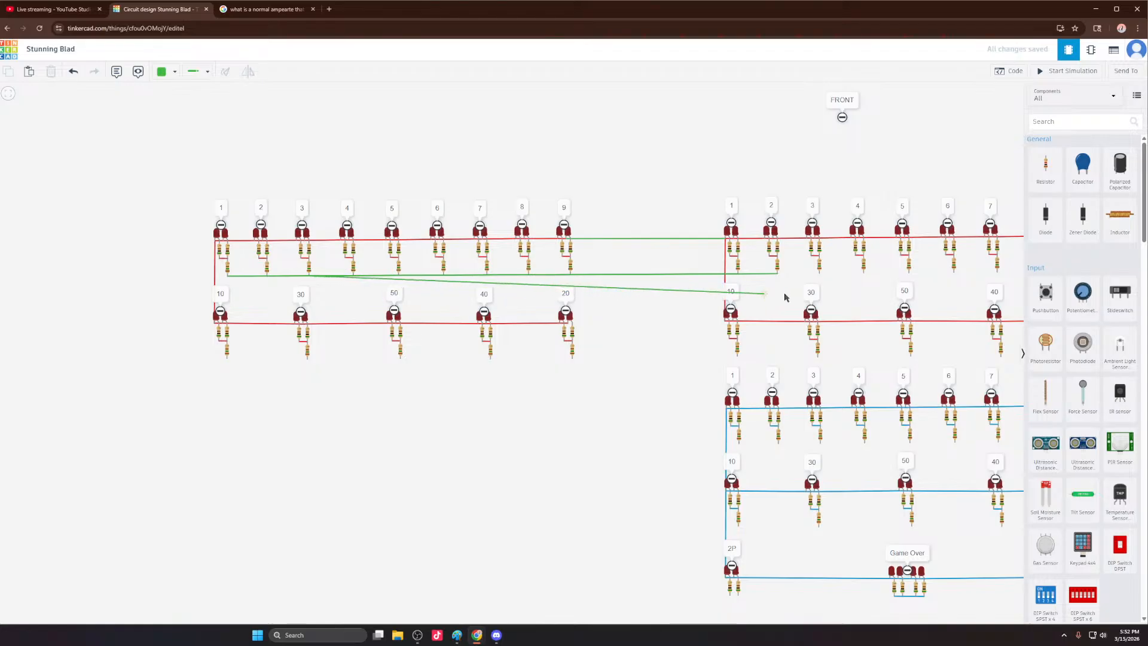
left_click(819, 273)
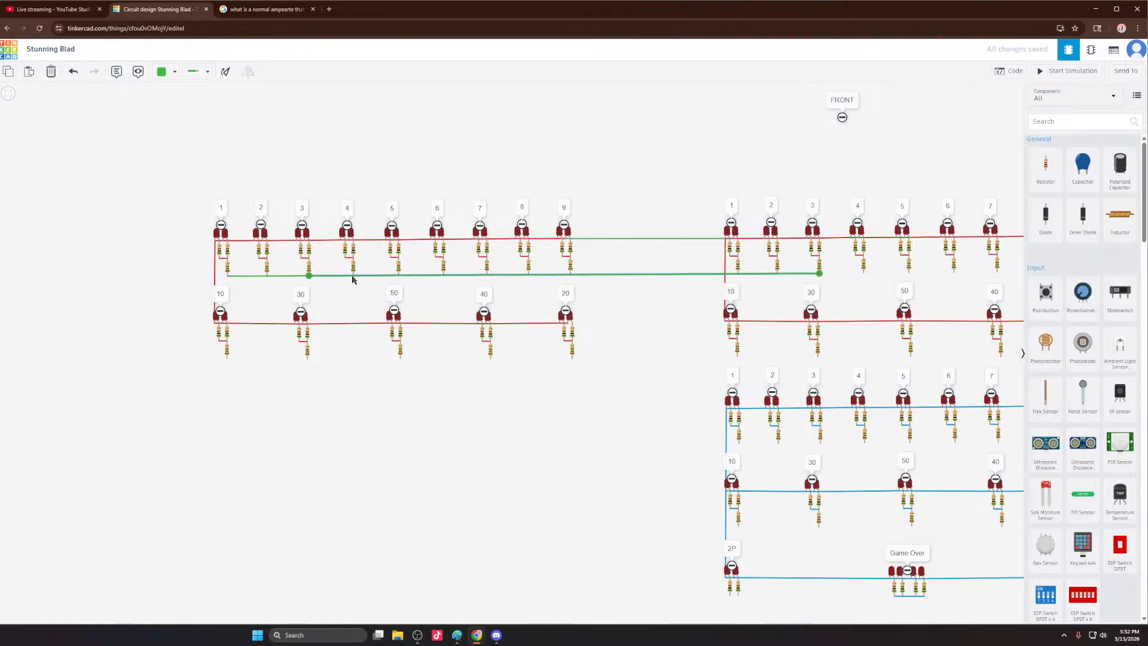
Step: Link the lower resistor ends of groups 4 and 5 in the copied red section to groups 4 and 5 of the original with green wires
left_click(353, 272)
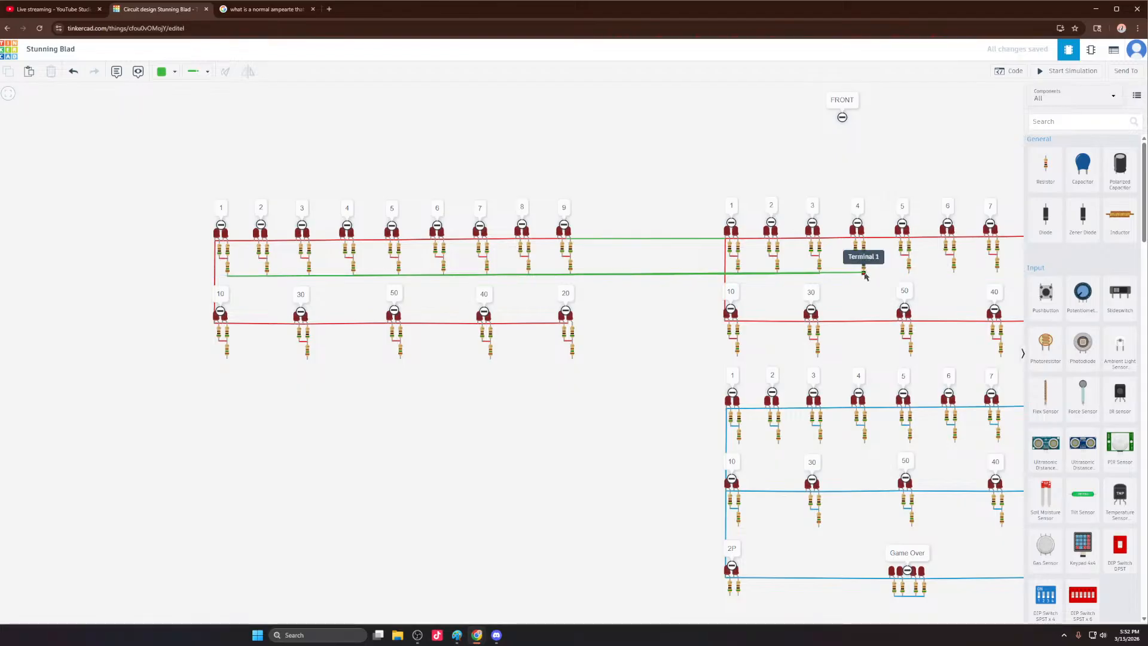
left_click(863, 273)
left_click(863, 274)
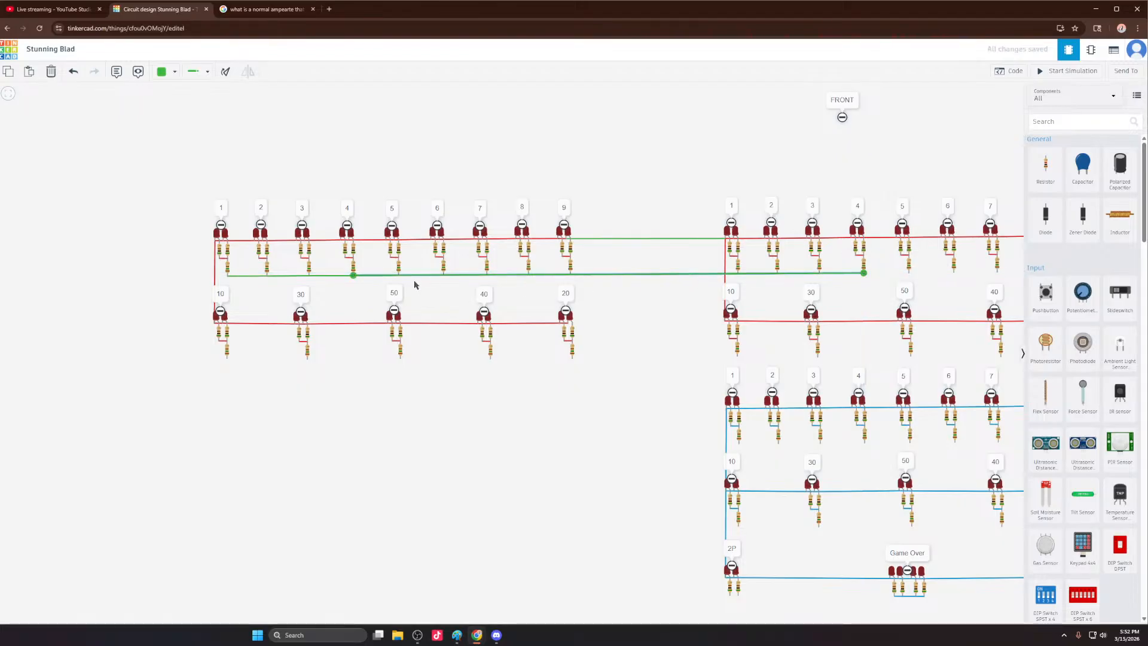
left_click(398, 275)
scroll(120, 278, "down", 3)
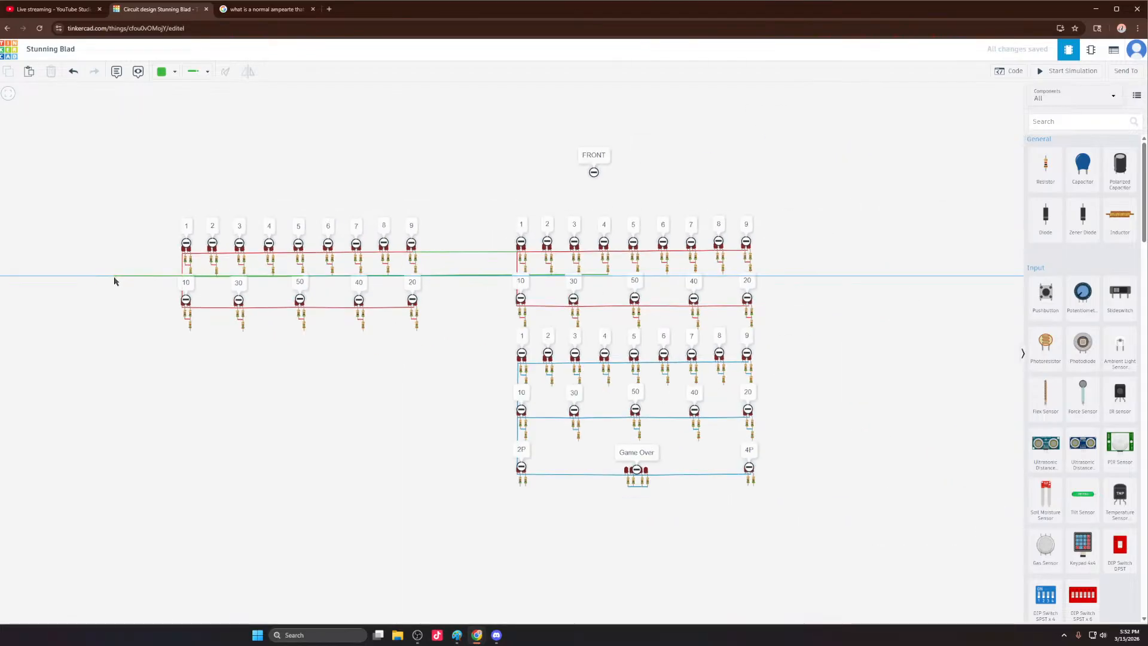
scroll(652, 278, "up", 2)
left_click(628, 273)
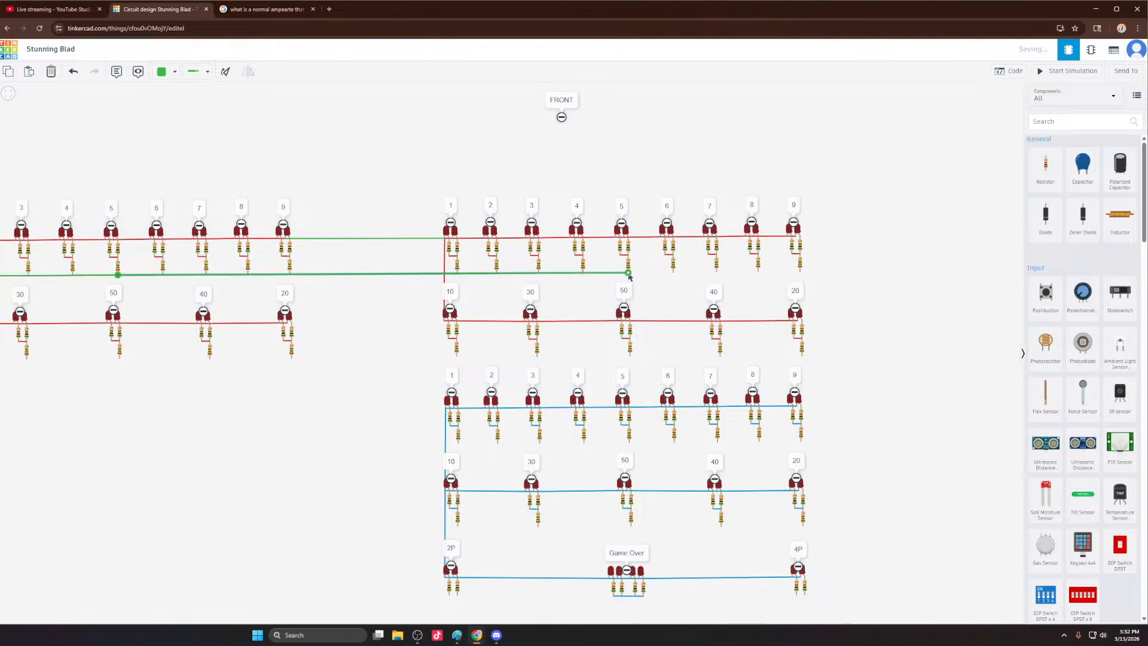
Step: Connect the lower resistor ends of groups 6 and 7 between the original and copied red sections with green wires
left_click(673, 270)
scroll(825, 225, "down", 1)
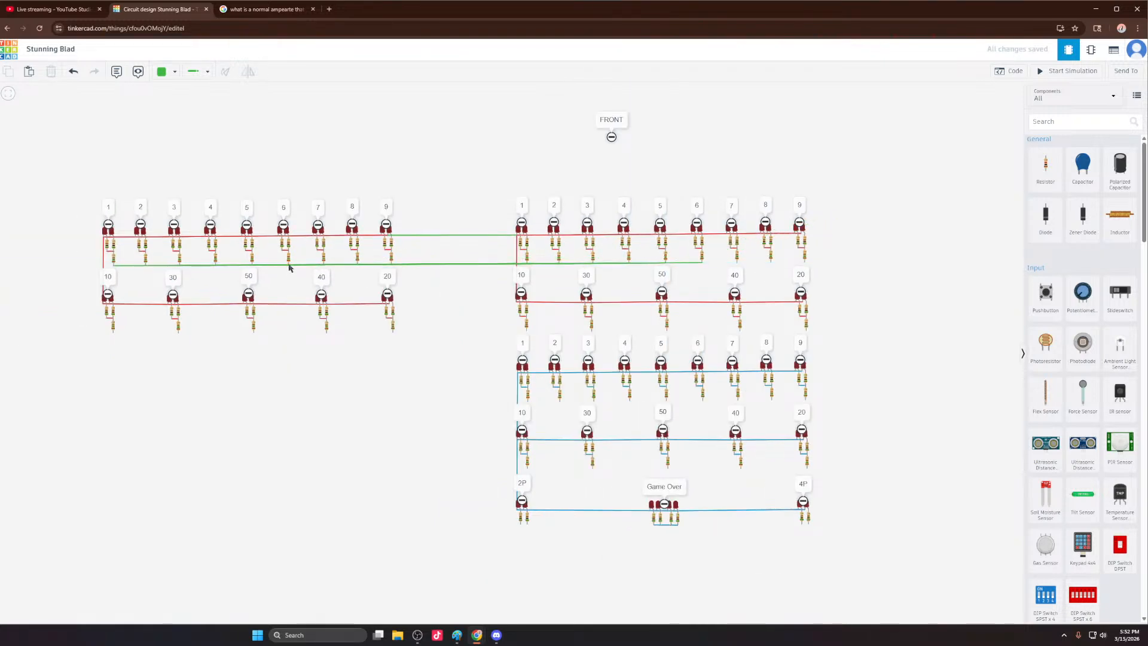
scroll(289, 267, "up", 3)
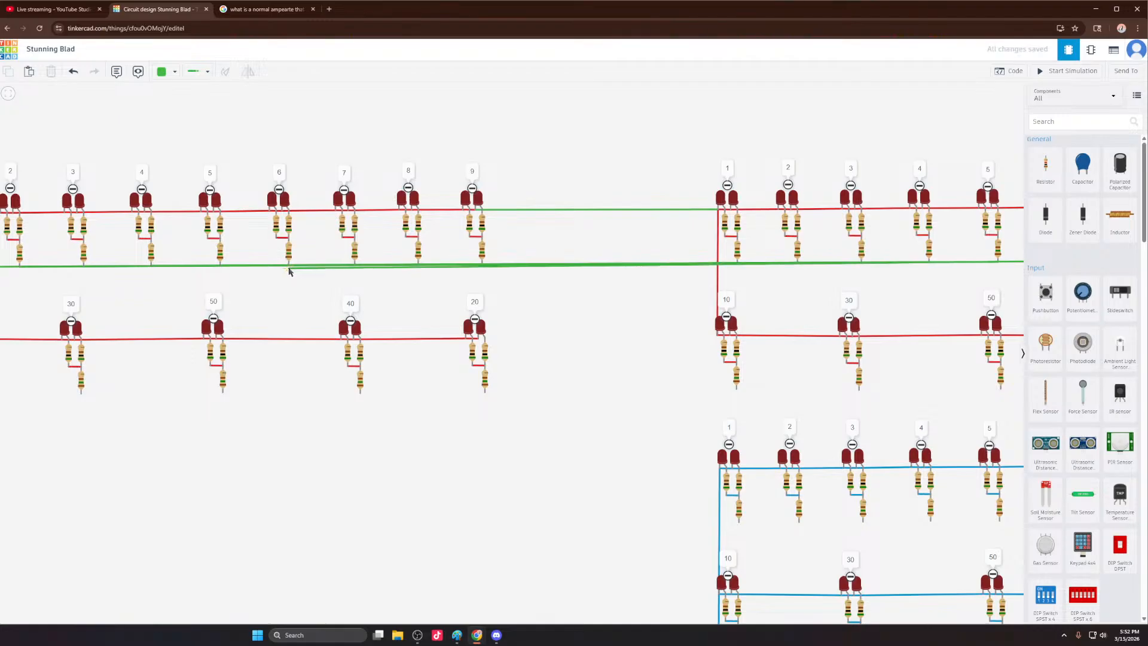
left_click(290, 267)
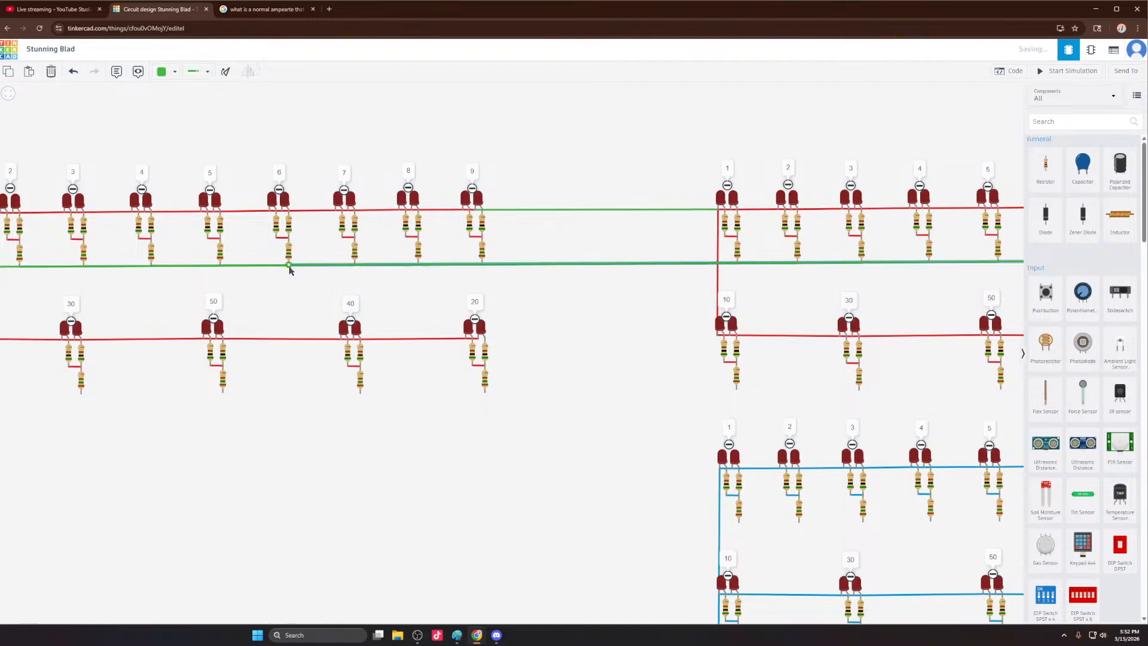
left_click(353, 273)
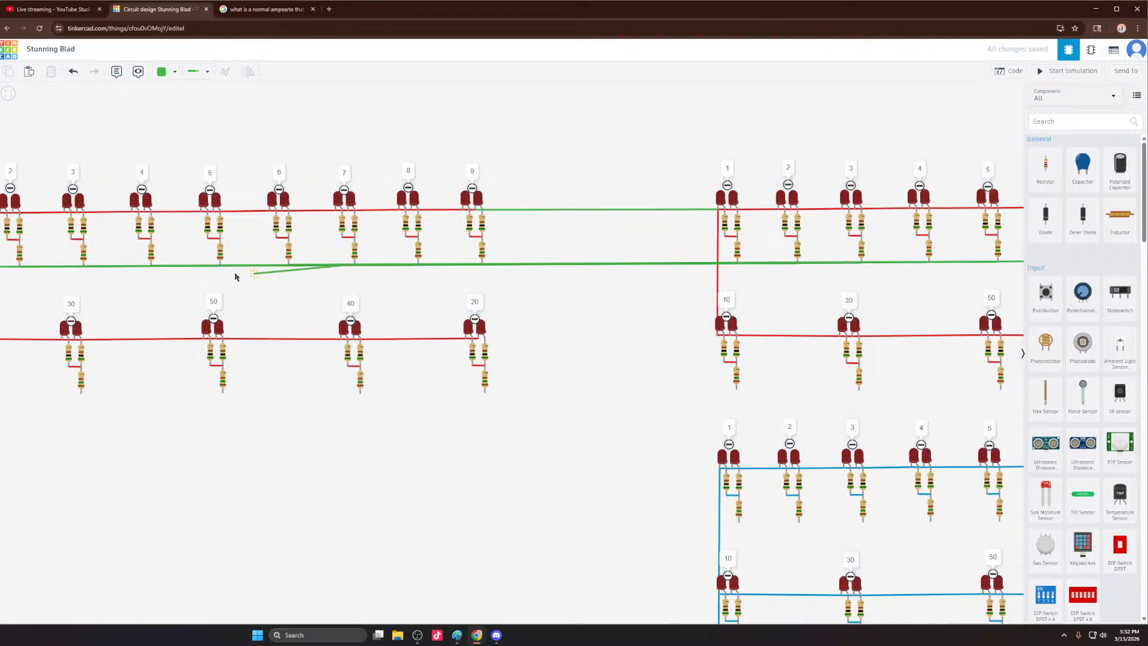
scroll(177, 274, "down", 2)
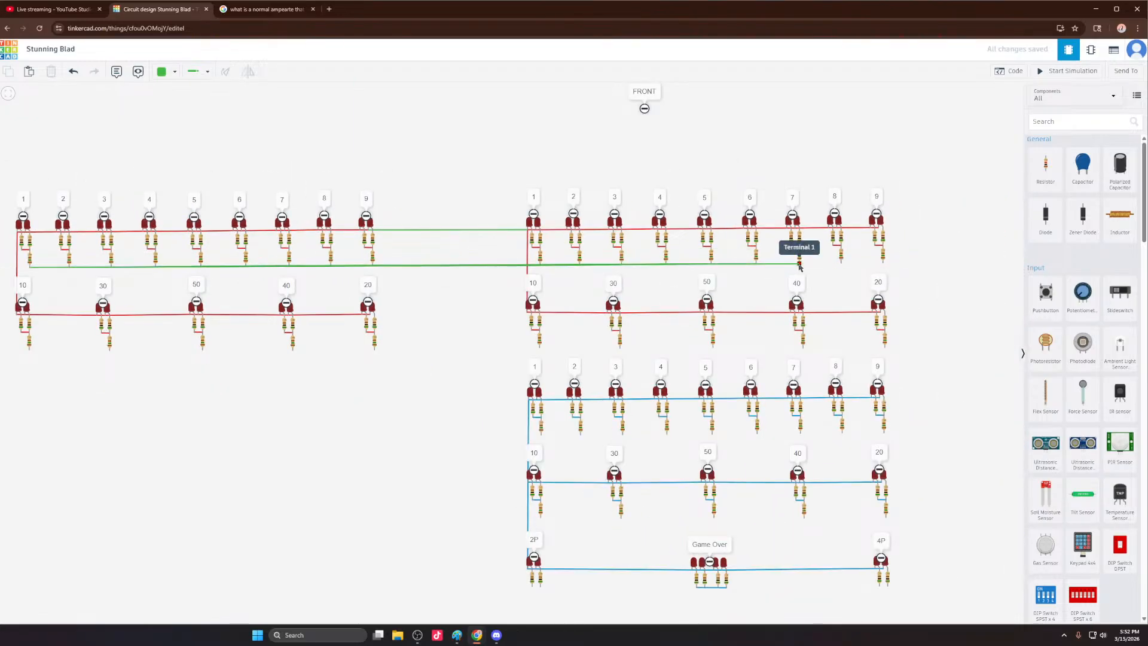
left_click(798, 264)
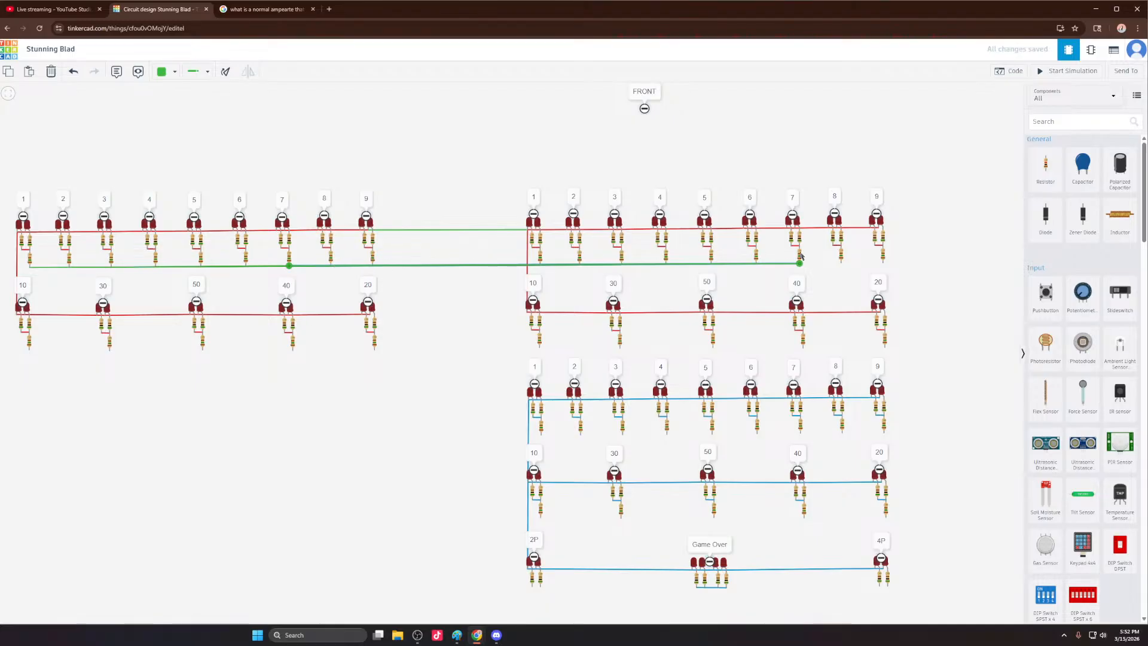
Step: Wire the lower resistor ends of groups 8 and 9 between the two red sections in green
left_click(840, 261)
scroll(359, 269, "up", 7)
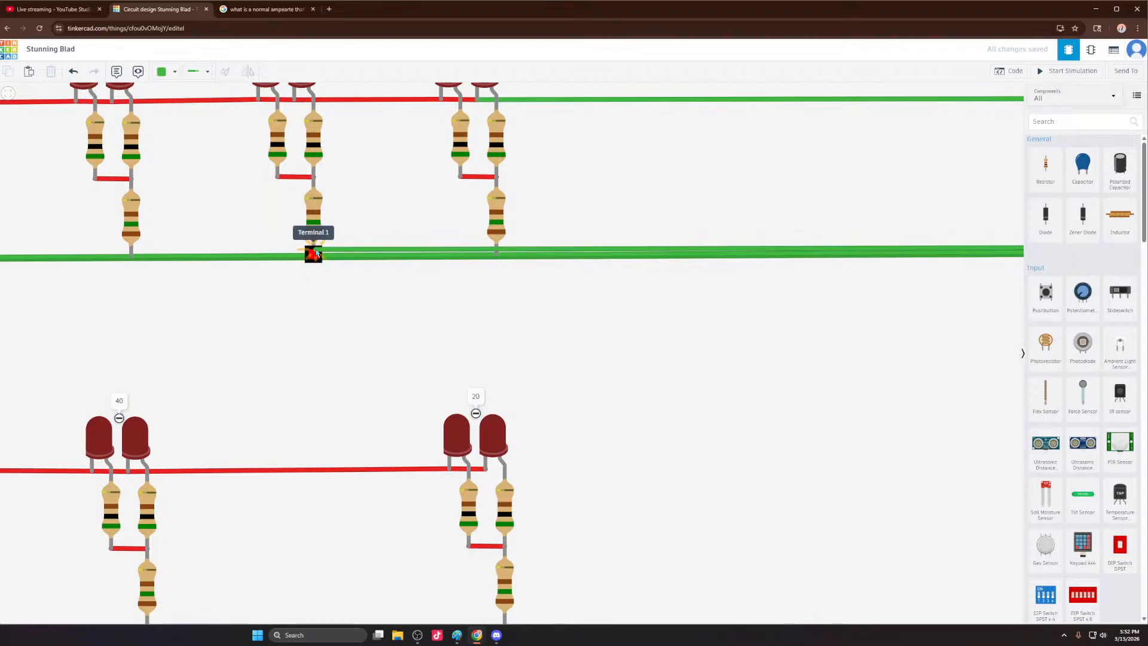
left_click(315, 252)
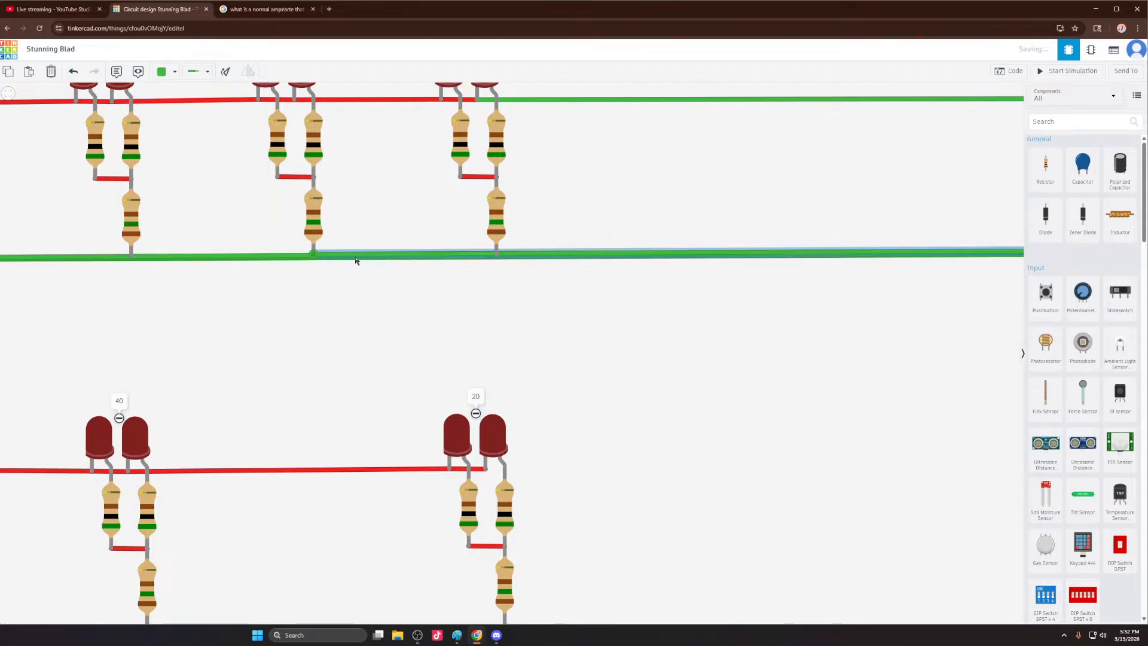
left_click(498, 252)
scroll(240, 311, "down", 10)
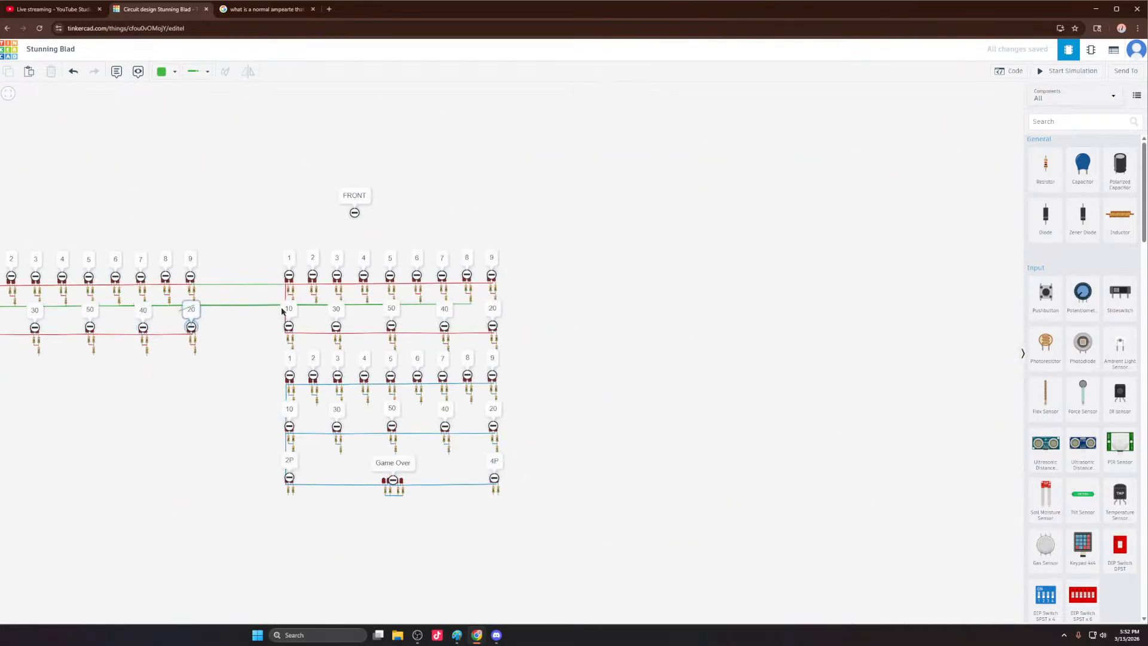
scroll(499, 308, "up", 8)
left_click(395, 304)
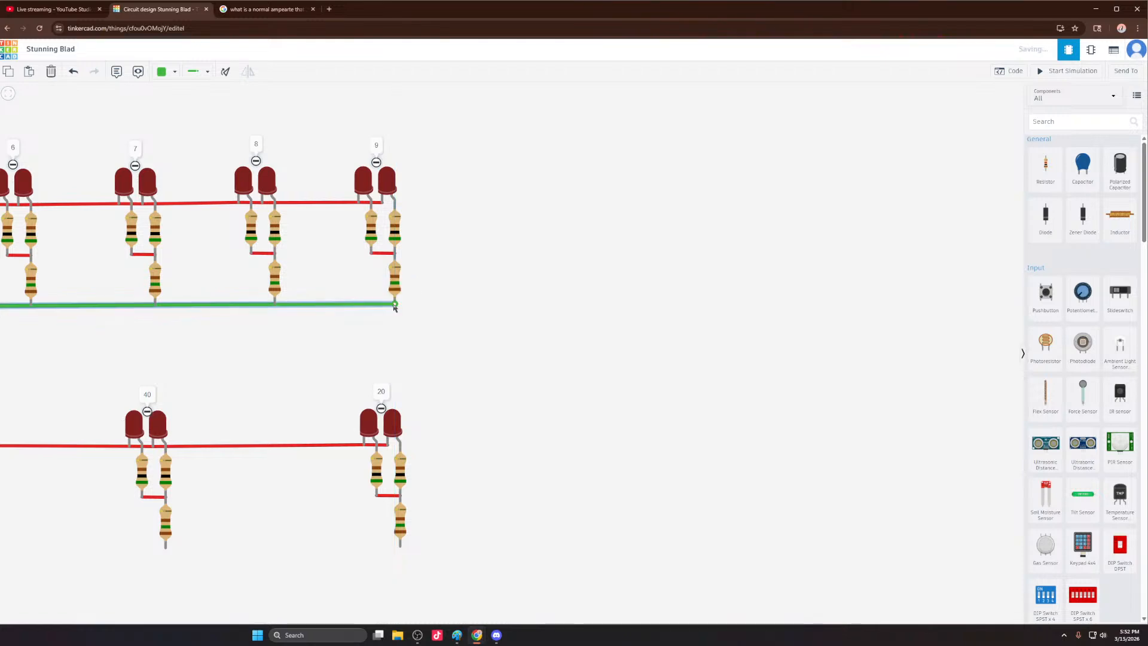
scroll(538, 282, "down", 8)
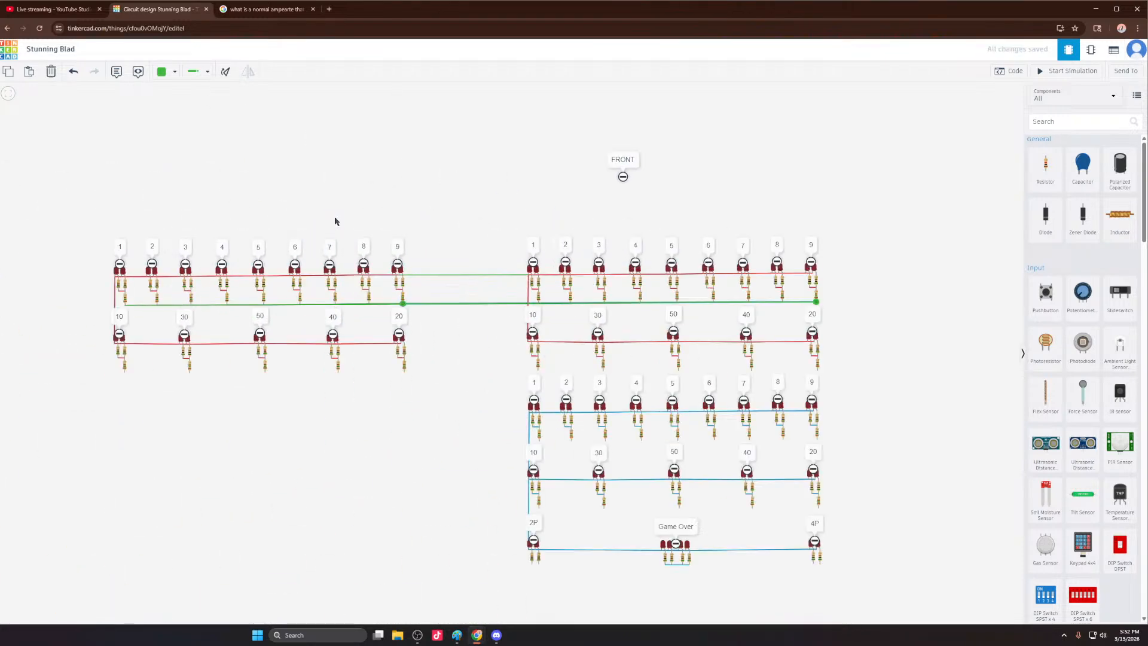
Step: Find the power supply component and place one to the right of group 9 of the original red section
scroll(186, 387, "up", 3)
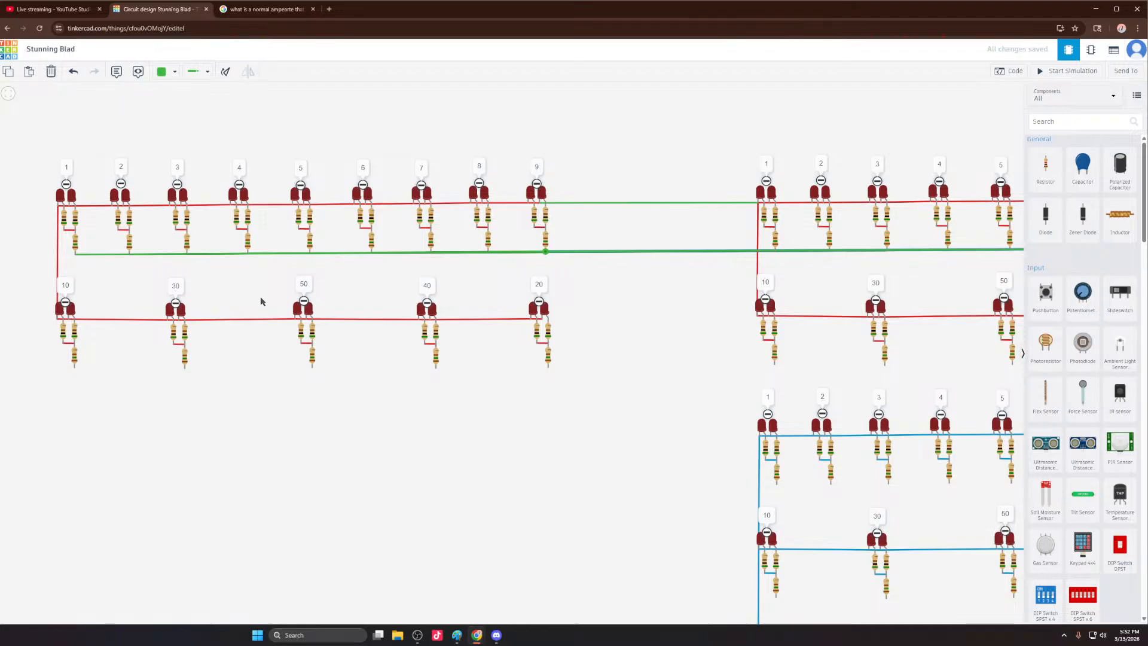
scroll(179, 323, "down", 3)
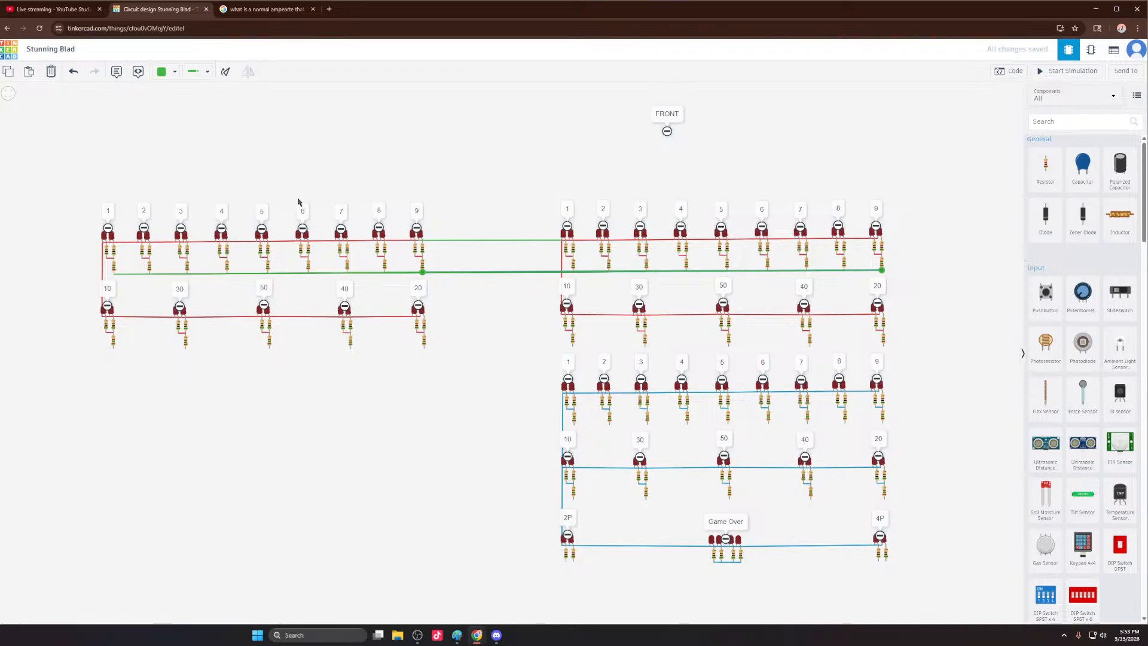
scroll(298, 201, "down", 3)
scroll(784, 181, "up", 6)
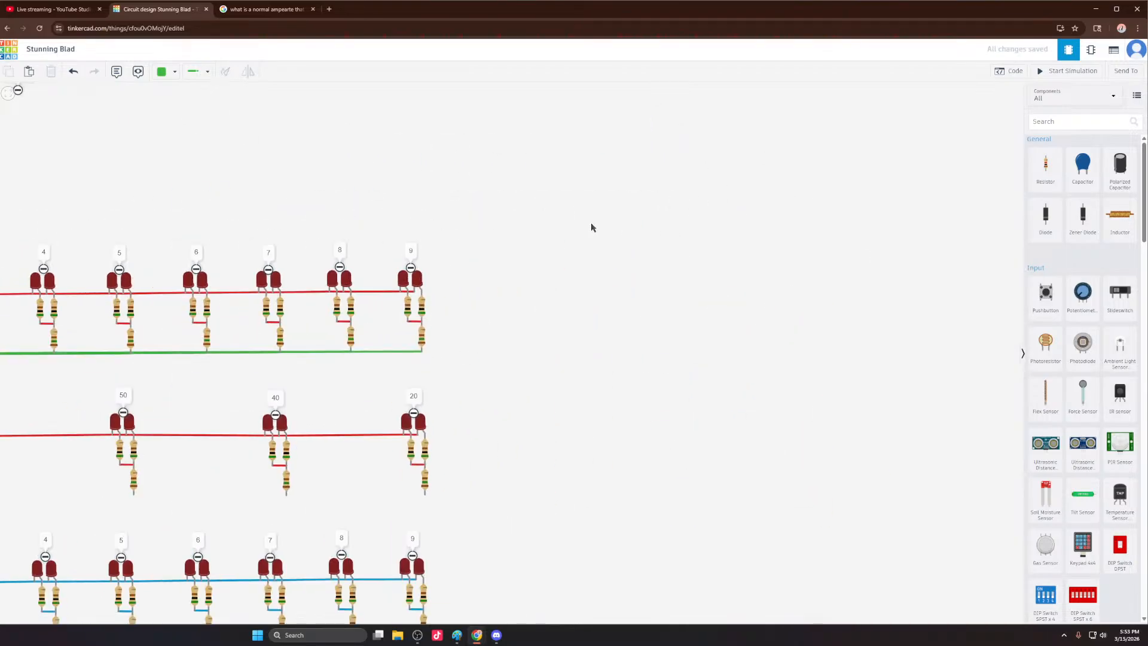
left_click(1083, 122)
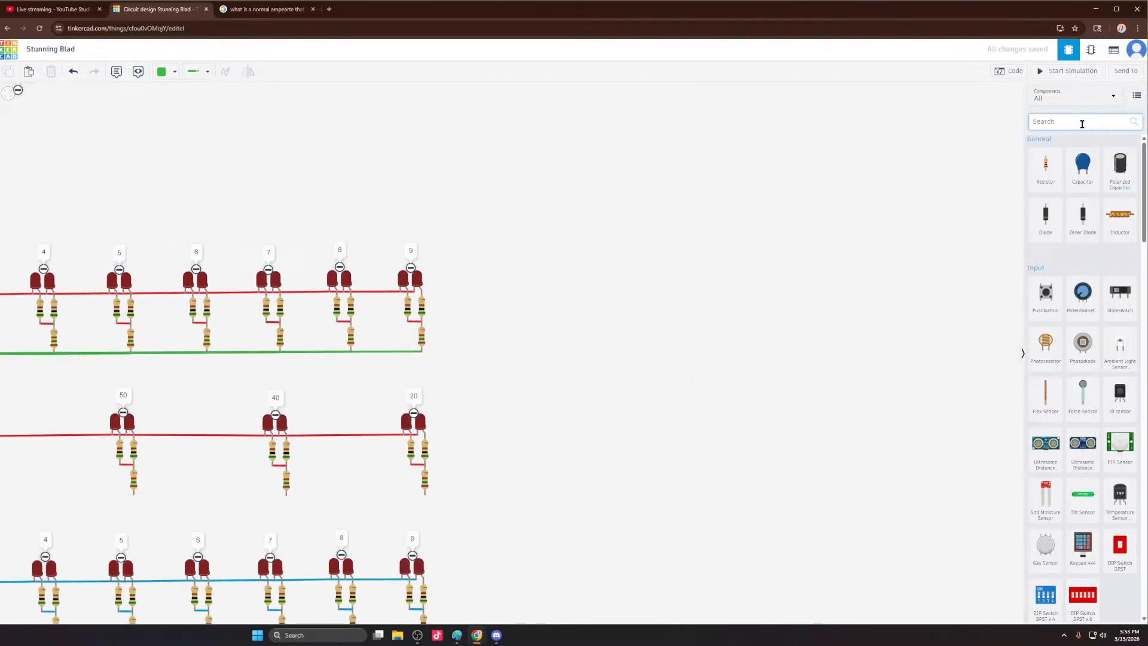
type("power")
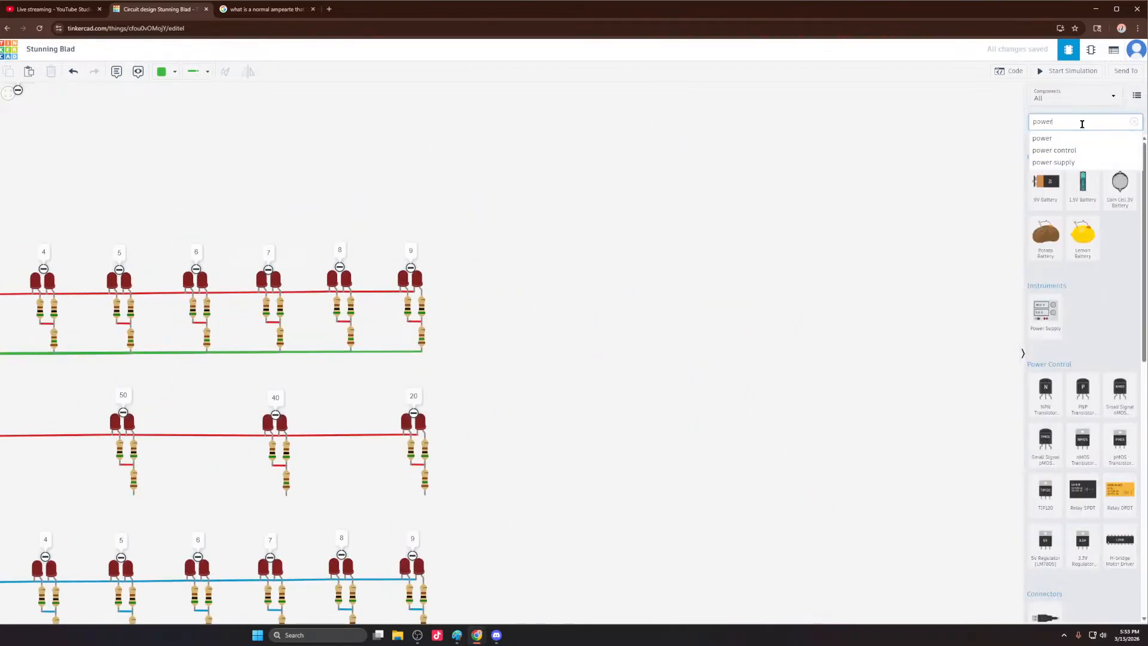
left_click(1070, 156)
left_click_drag(1045, 184, 672, 269)
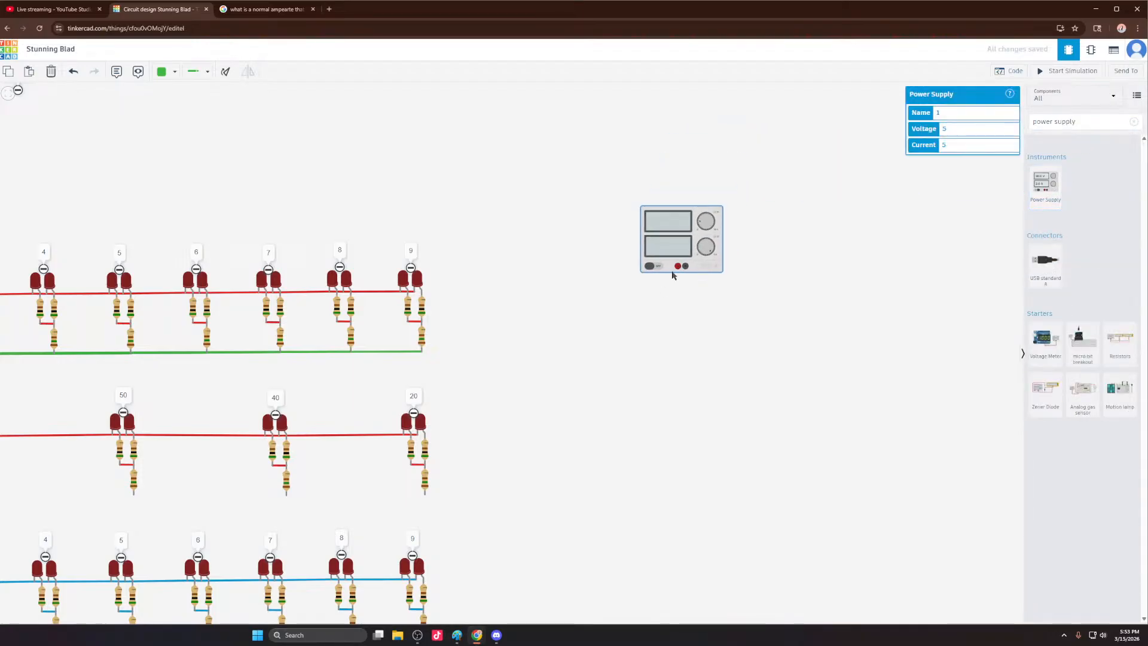
left_click(671, 271)
key("Escape")
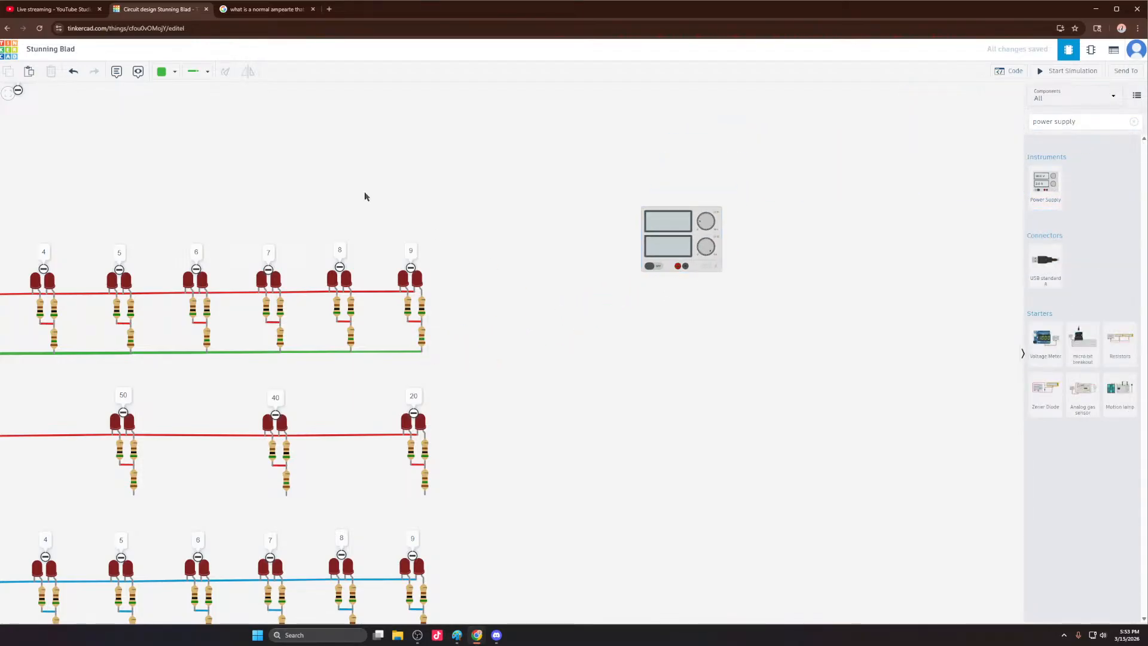
Step: Run orange wires from the power supply's positive terminal to group 9's lower resistor end and from its negative terminal to group 9's red LED line
left_click(155, 72)
left_click(182, 131)
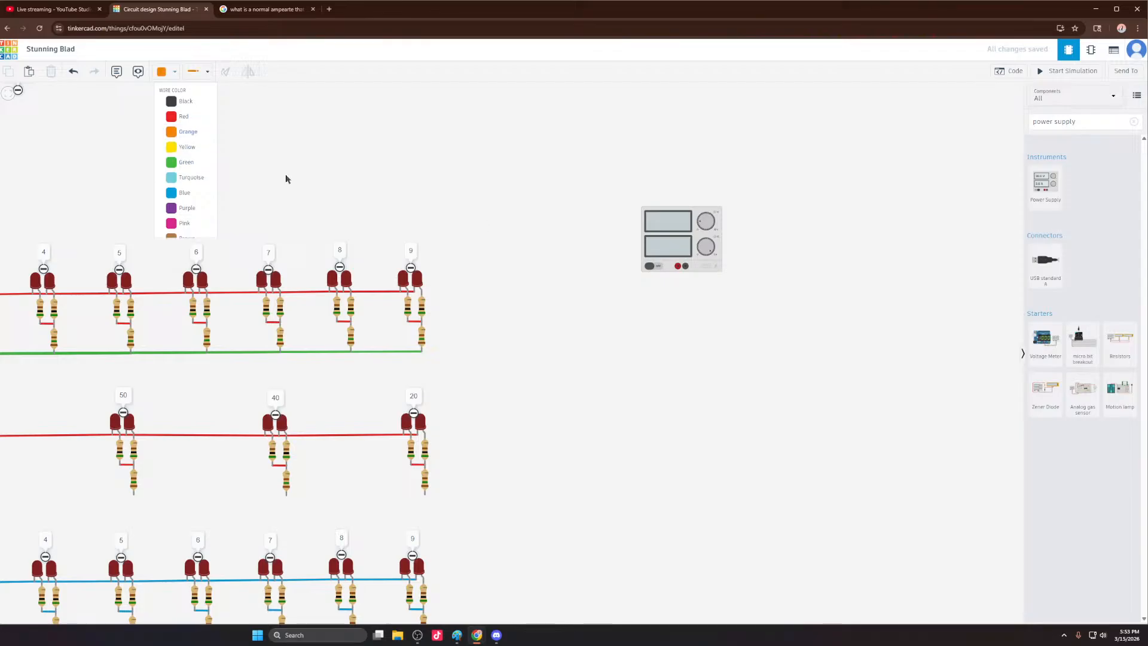
left_click(677, 266)
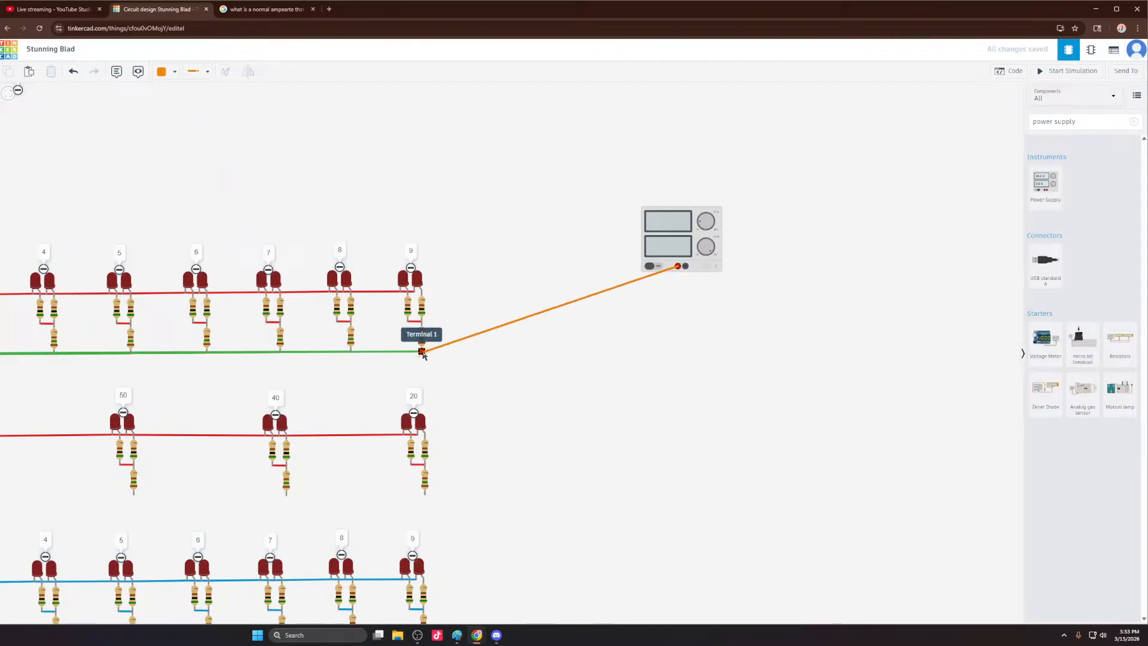
left_click(422, 351)
left_click(685, 265)
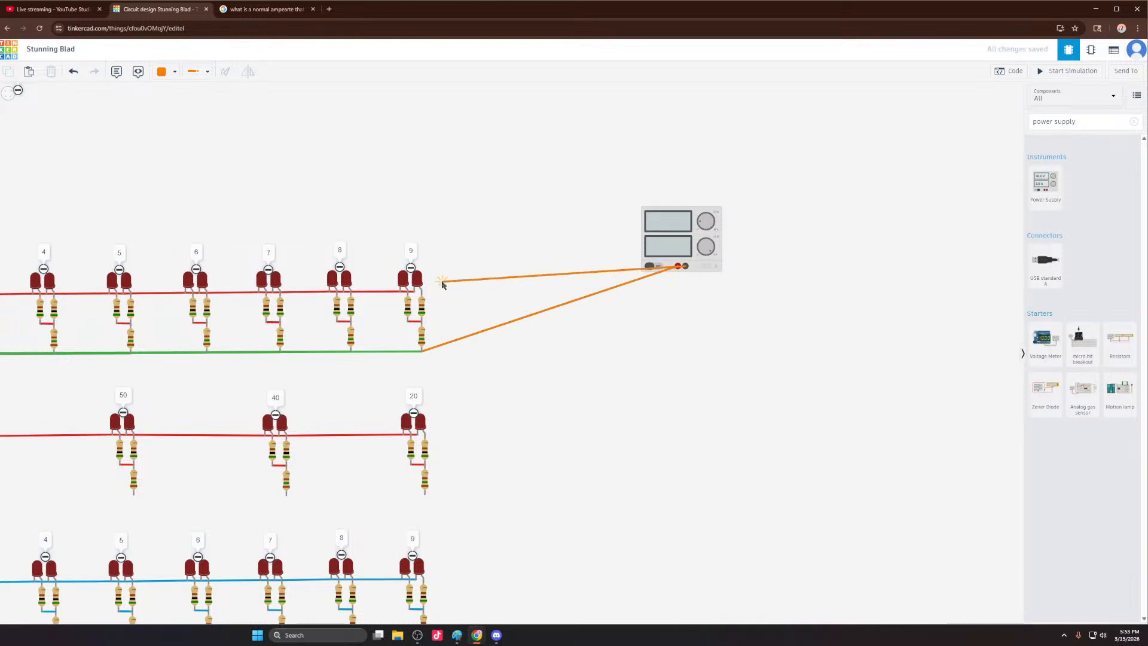
left_click(415, 291)
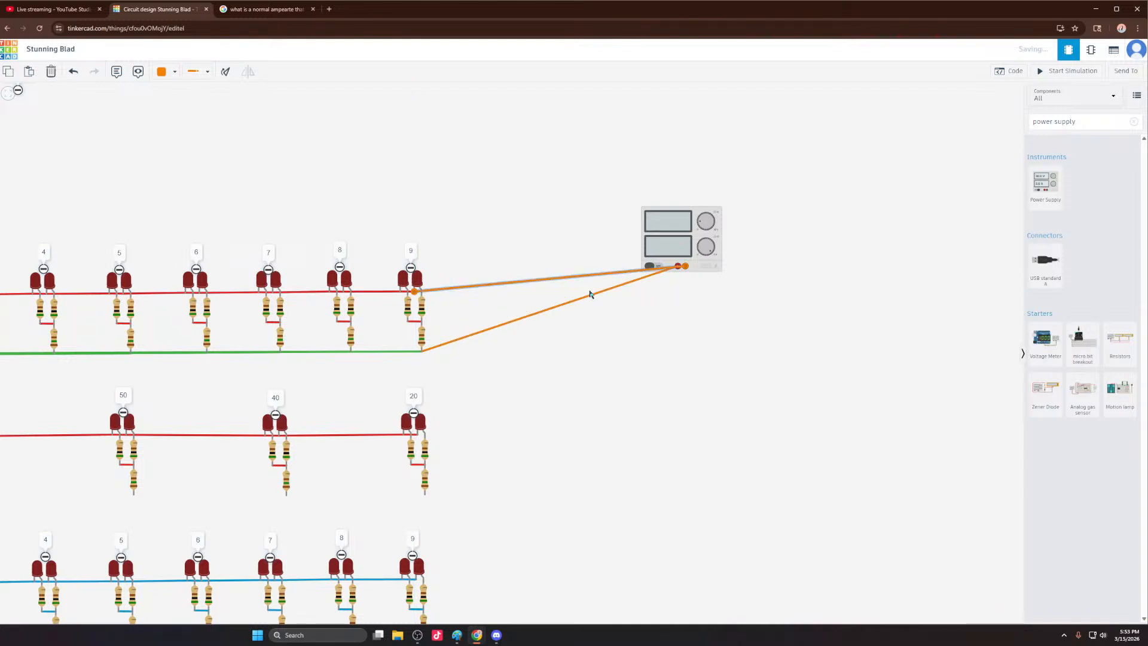
Step: Set the power supply's voltage to 12 and start the simulation
left_click(700, 223)
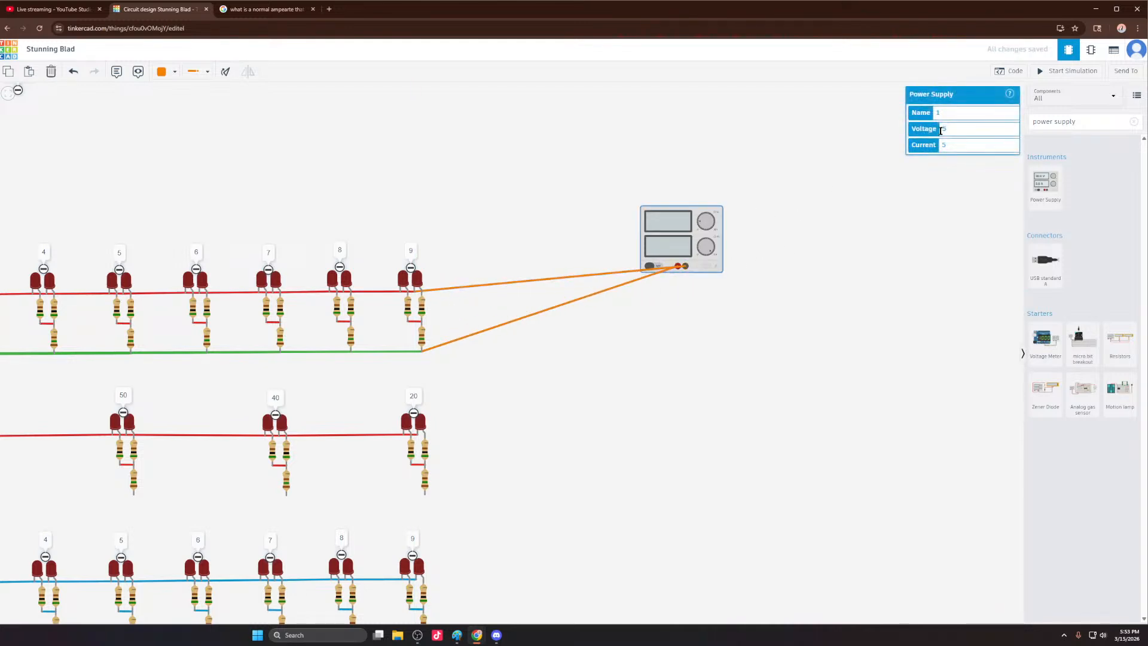
type("12")
left_click(1064, 70)
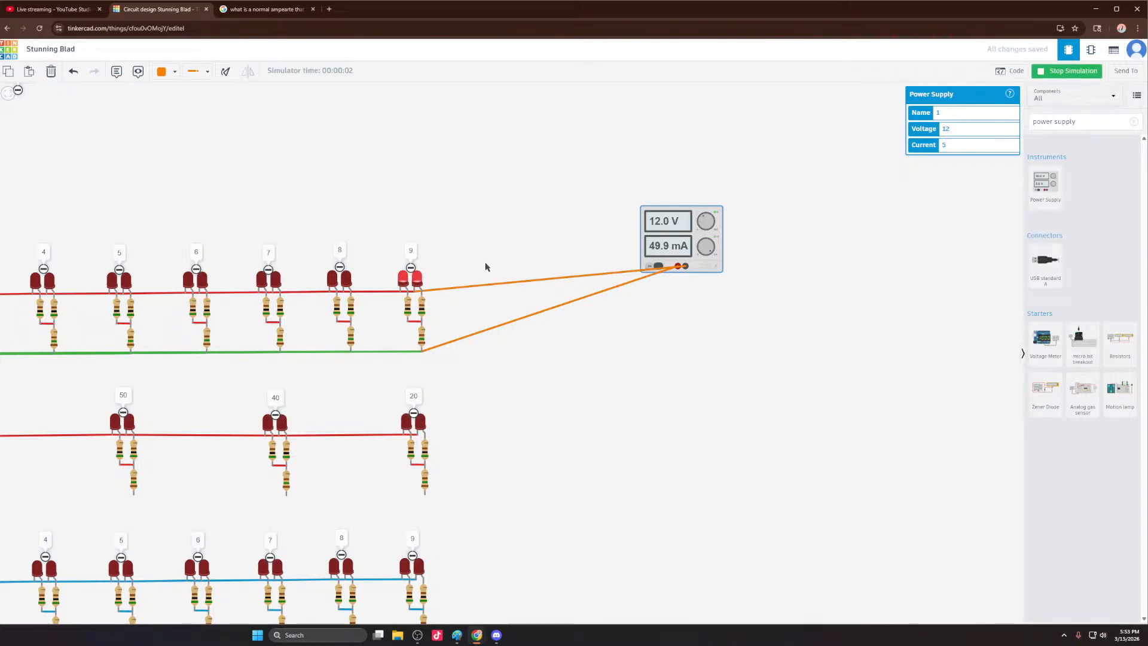
Step: Stop the simulation, find the multimeter component and place one above group 9 of the original red section
scroll(568, 270, "down", 5)
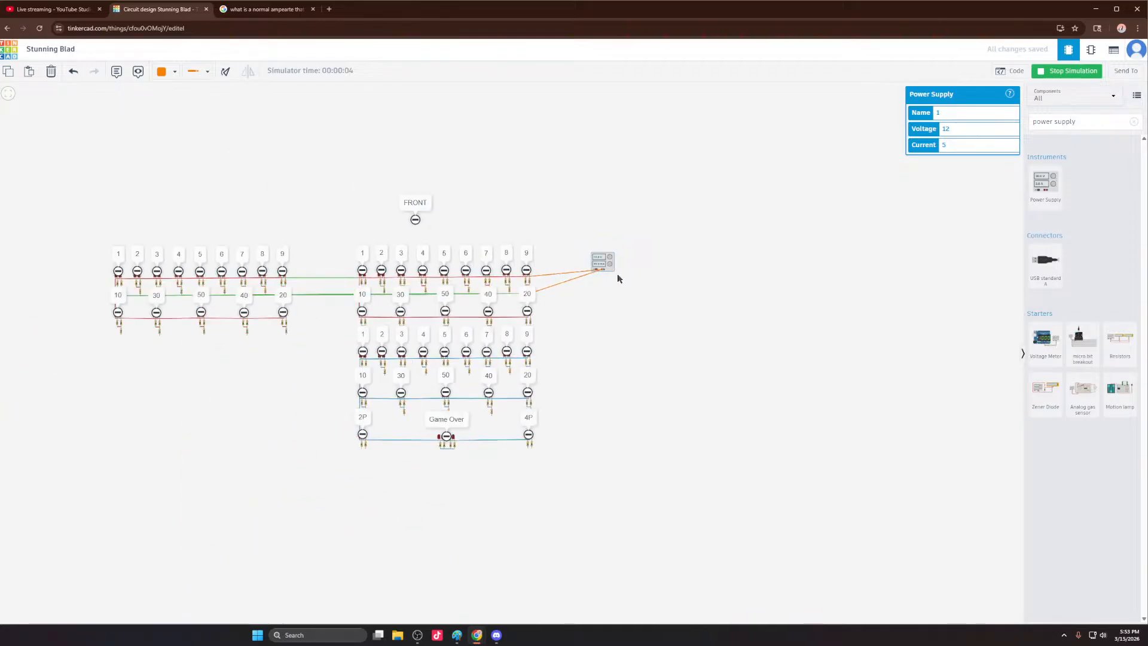
scroll(160, 281, "up", 5)
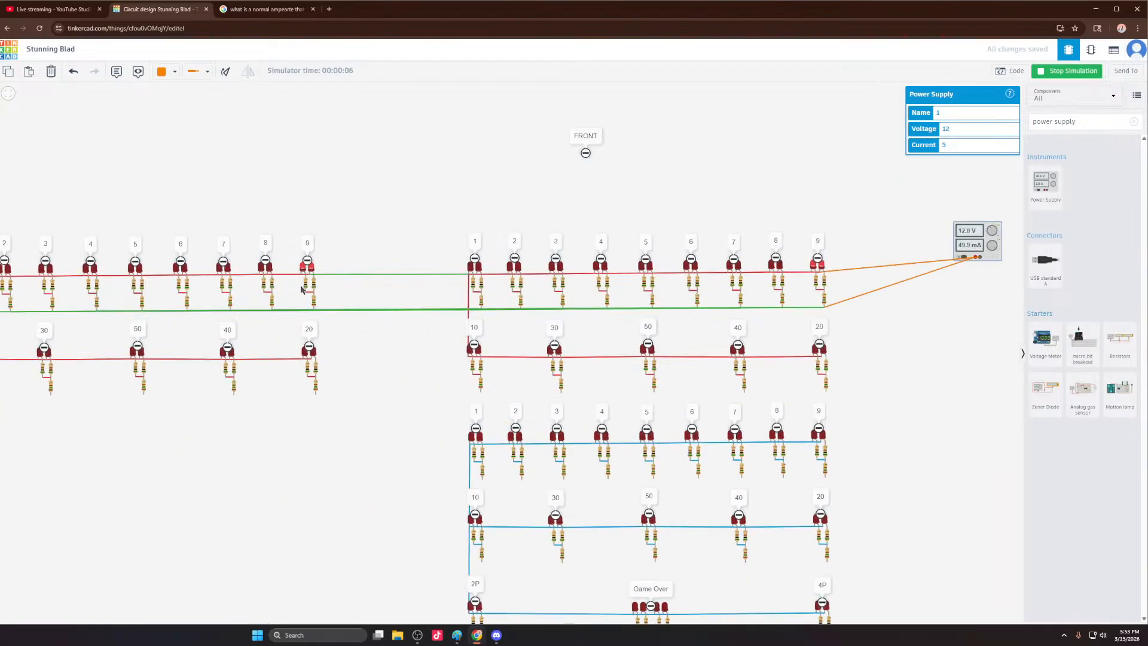
scroll(815, 269, "up", 5)
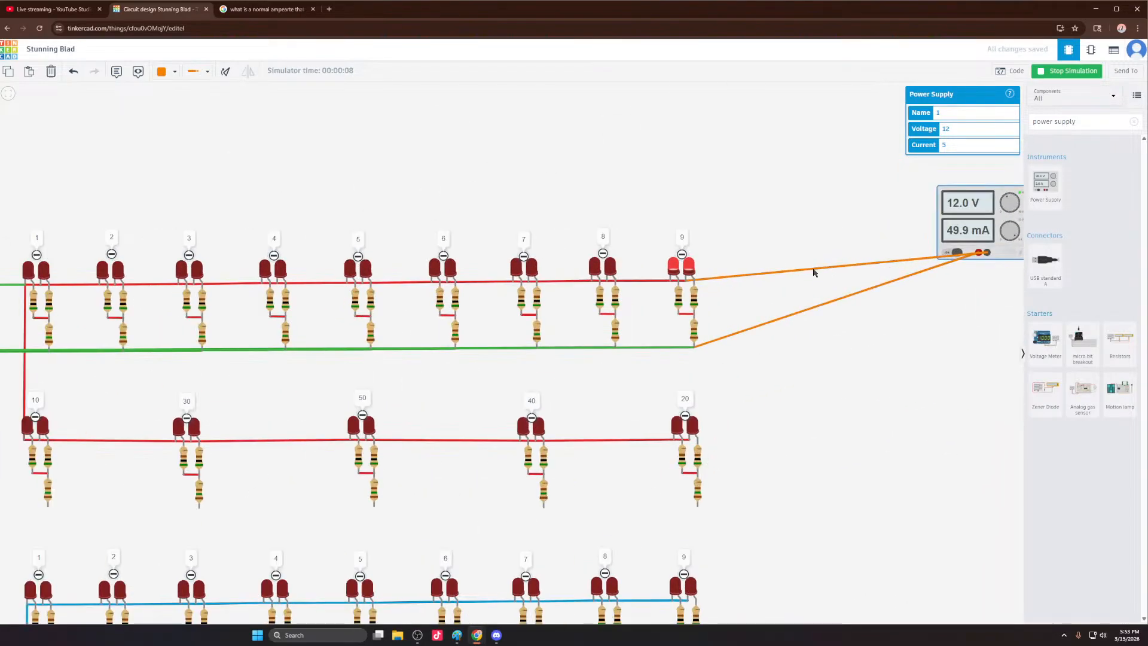
left_click_drag(1072, 125, 1016, 119)
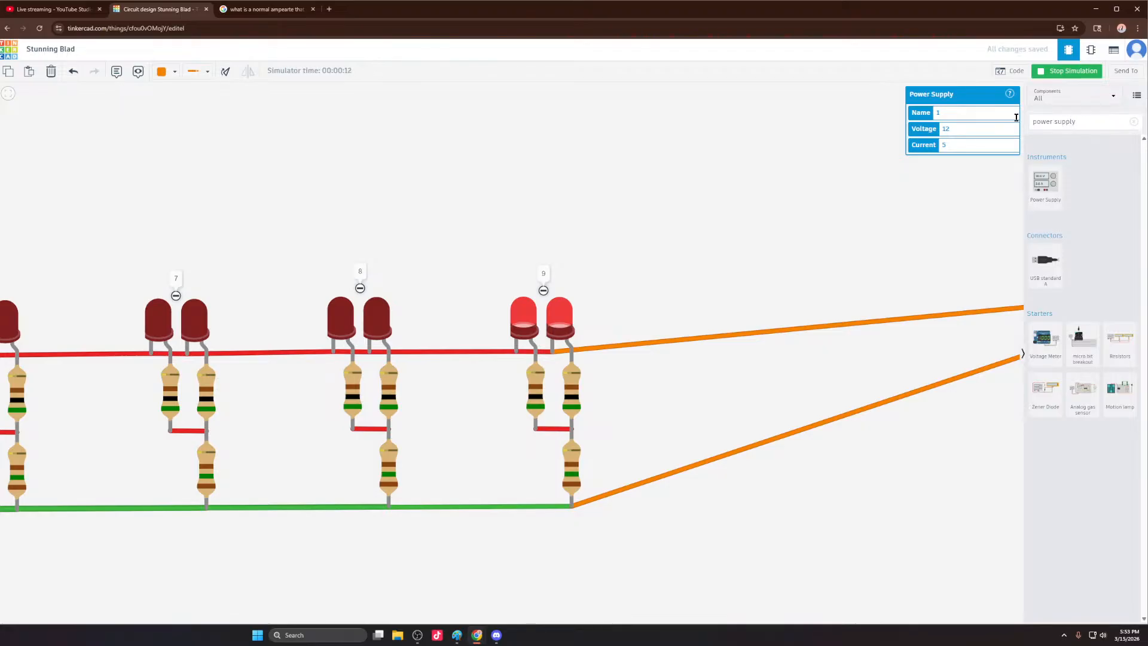
left_click(1075, 71)
left_click(1082, 122)
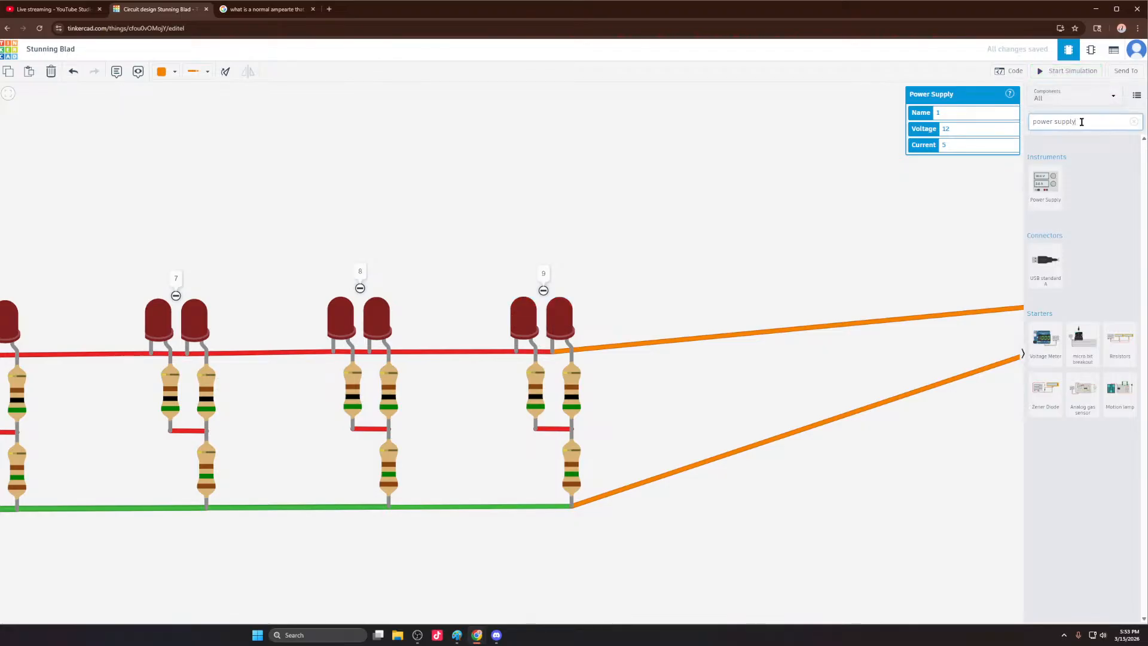
key("BackSpace")
key("BackSpace")
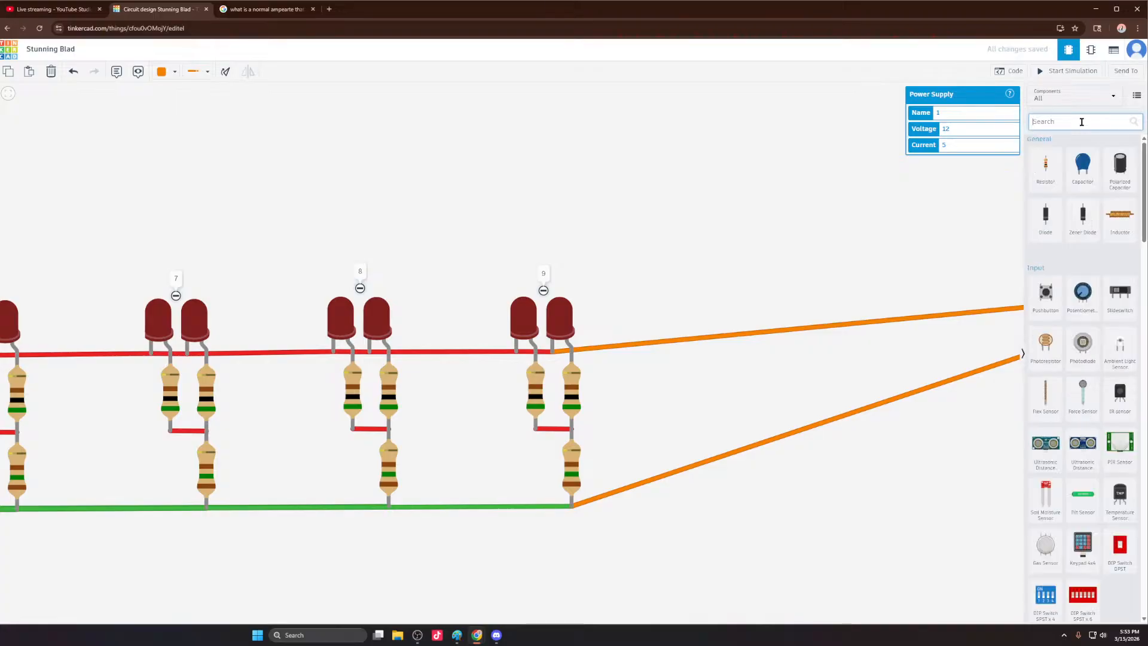
type("mult")
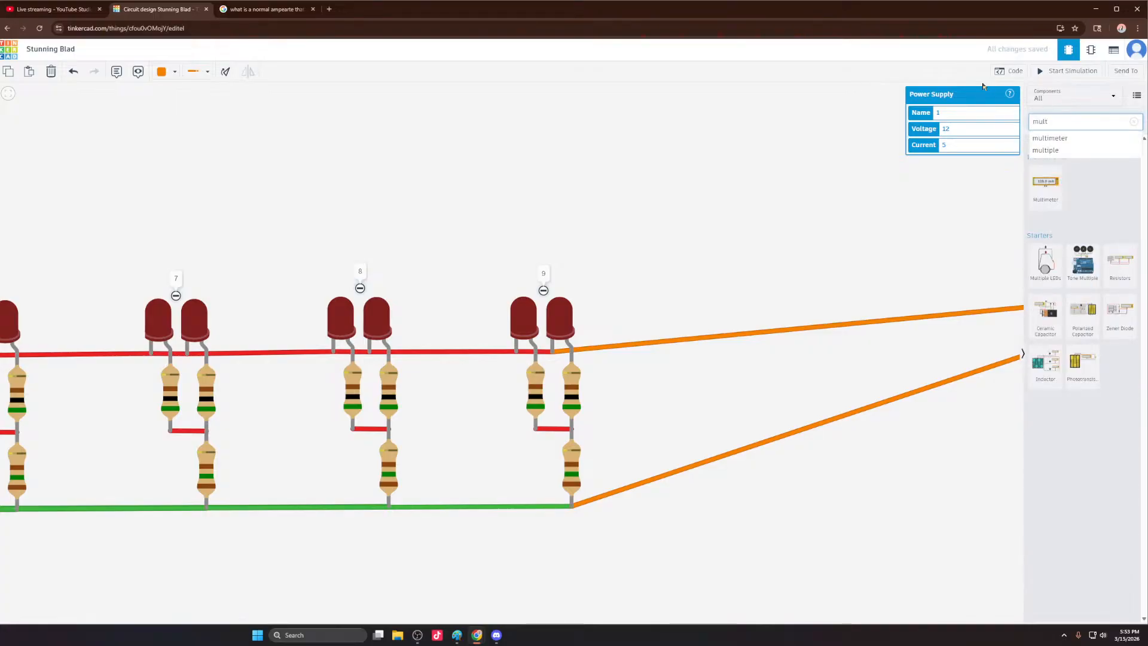
left_click_drag(1048, 185, 556, 184)
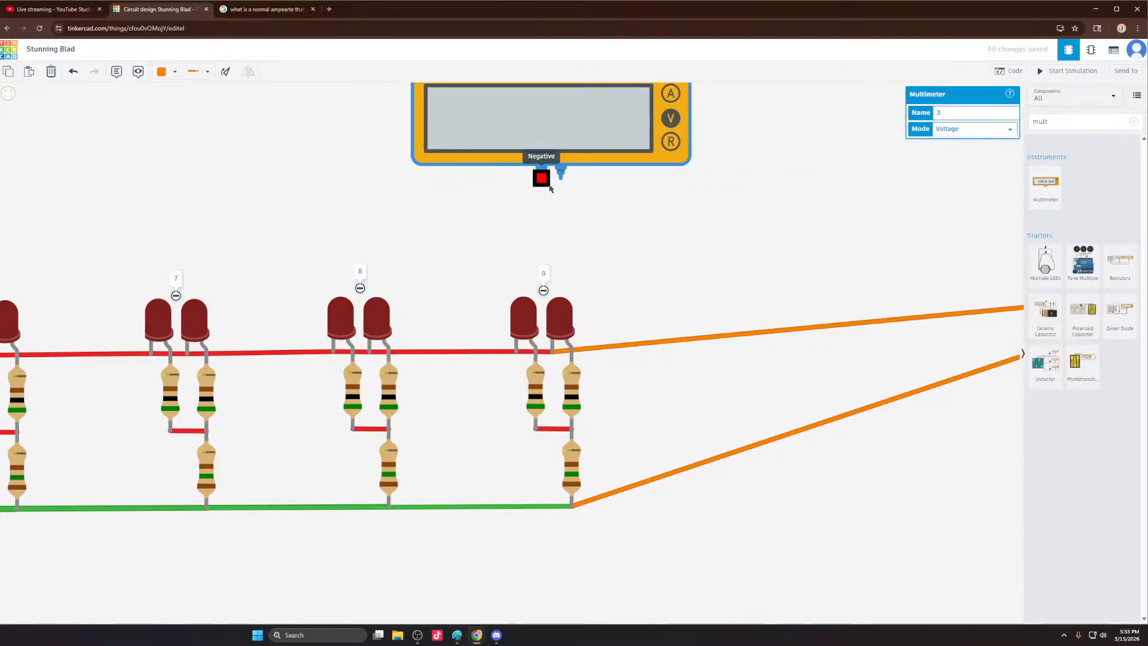
scroll(632, 274, "up", 3)
scroll(630, 272, "down", 5)
scroll(595, 156, "up", 2)
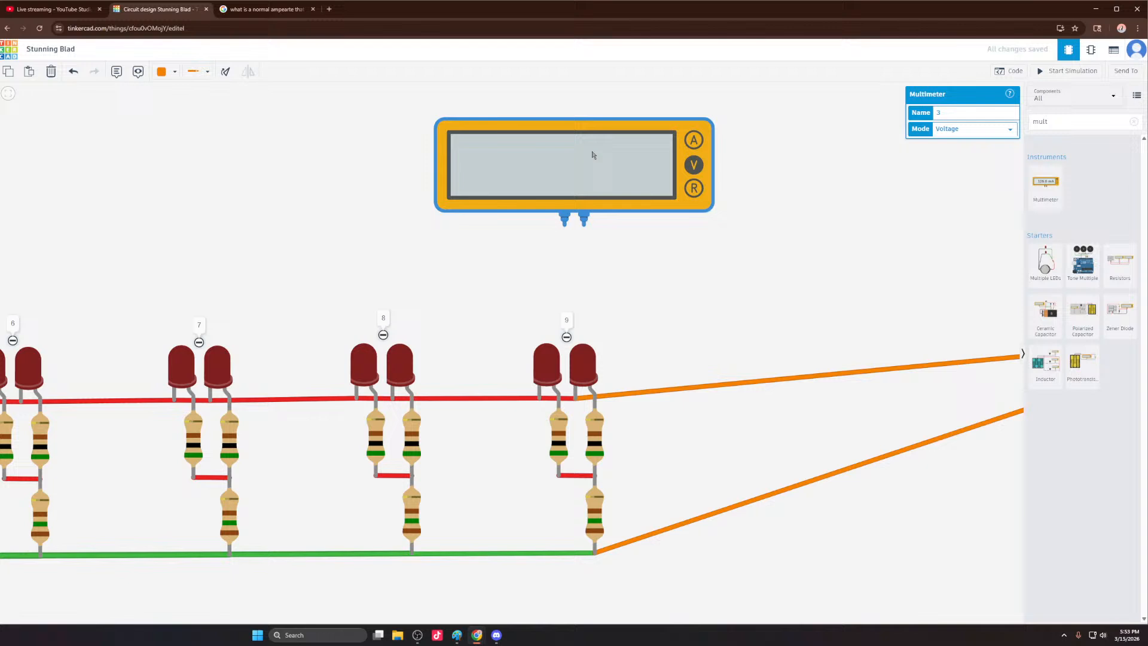
left_click(562, 219)
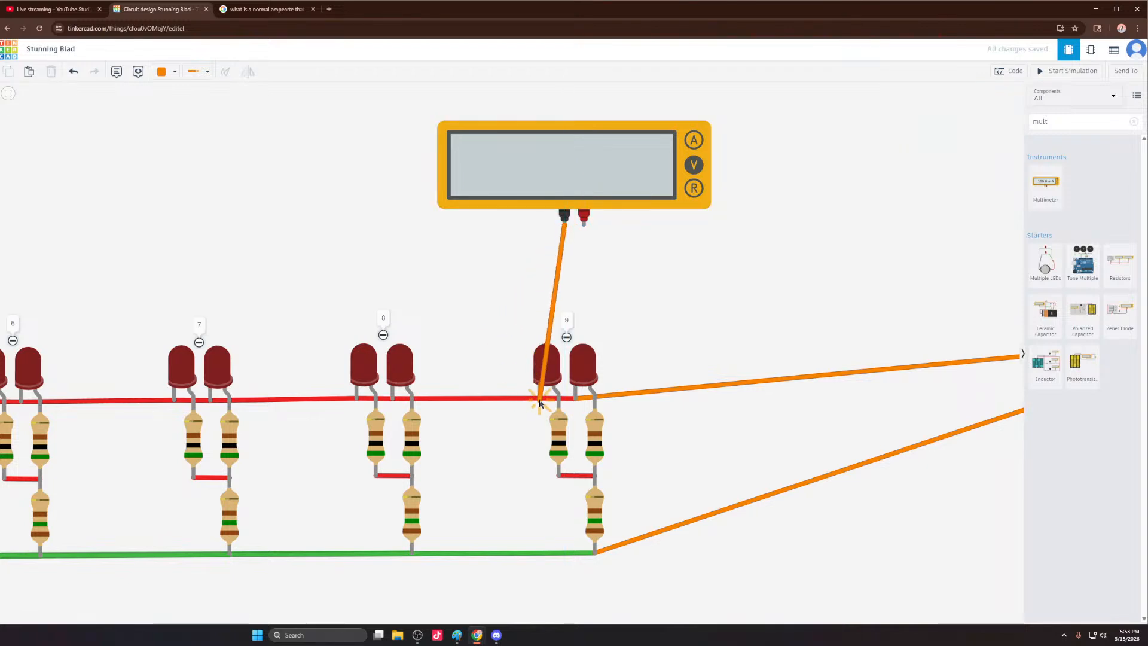
left_click(637, 246)
key("Escape")
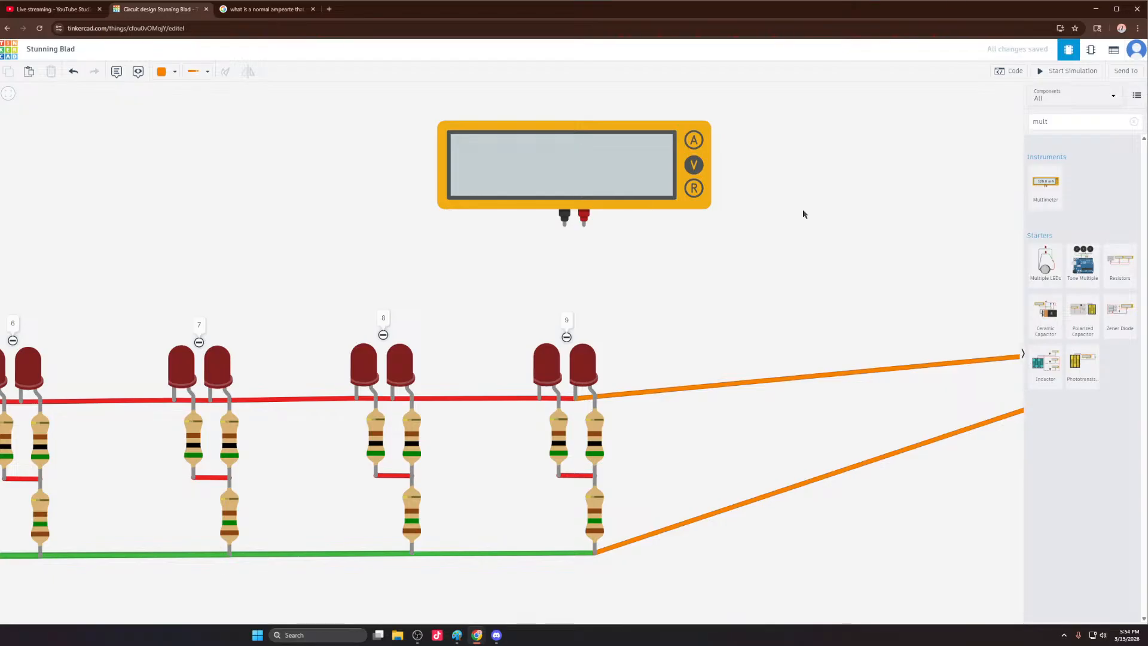
right_click(797, 106)
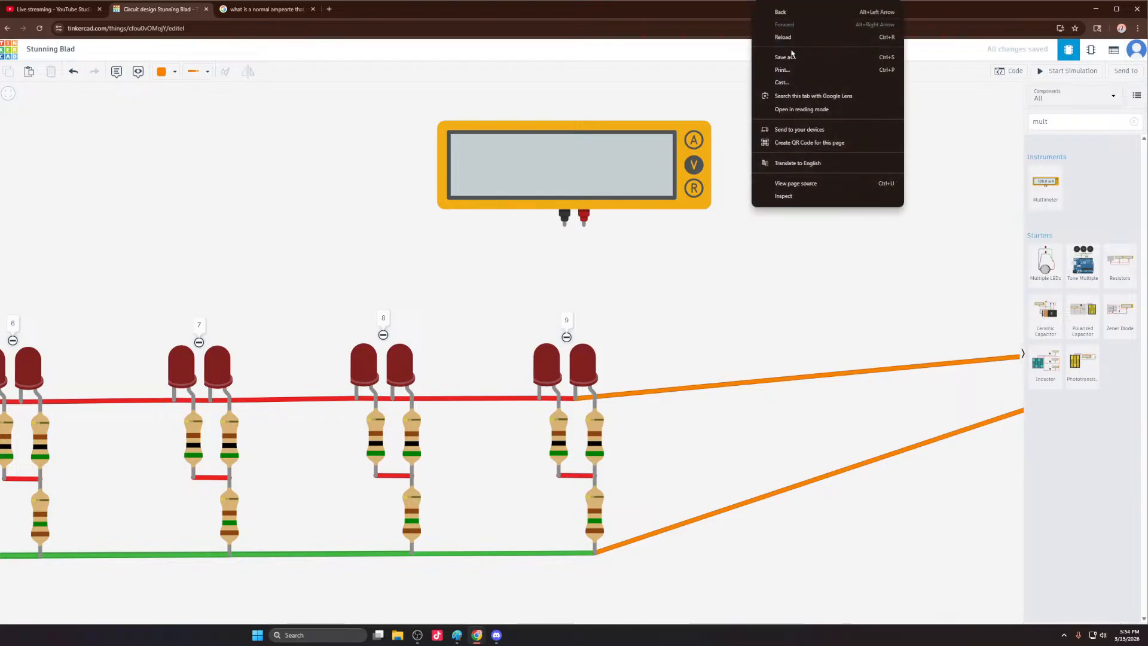
left_click_drag(797, 104, 735, 211)
Step: Run orange wires from the multimeter's negative terminal to the cathode of group 9's first LED and from its positive terminal to that LED's resistor end
scroll(598, 239, "down", 4)
scroll(592, 353, "up", 3)
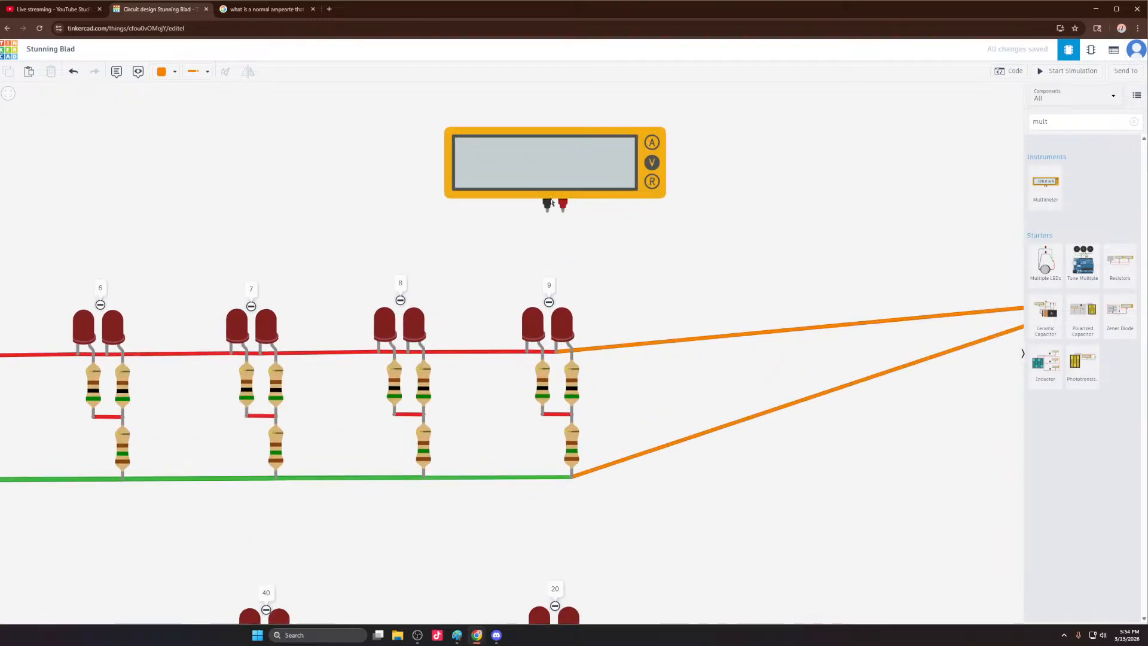
left_click(546, 211)
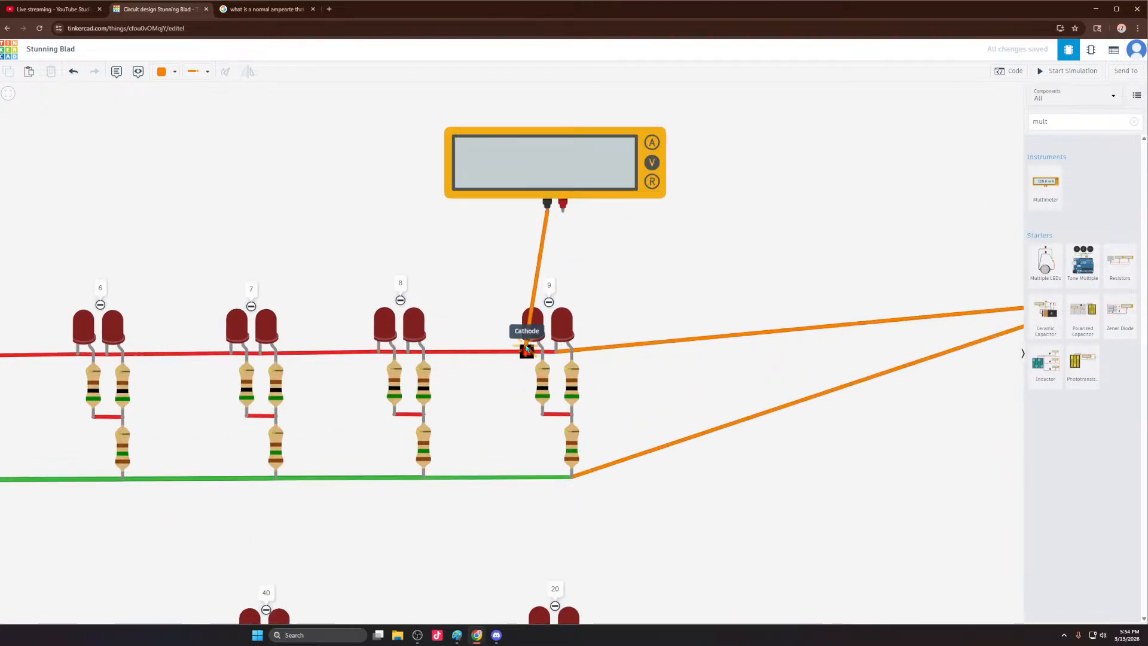
left_click(527, 352)
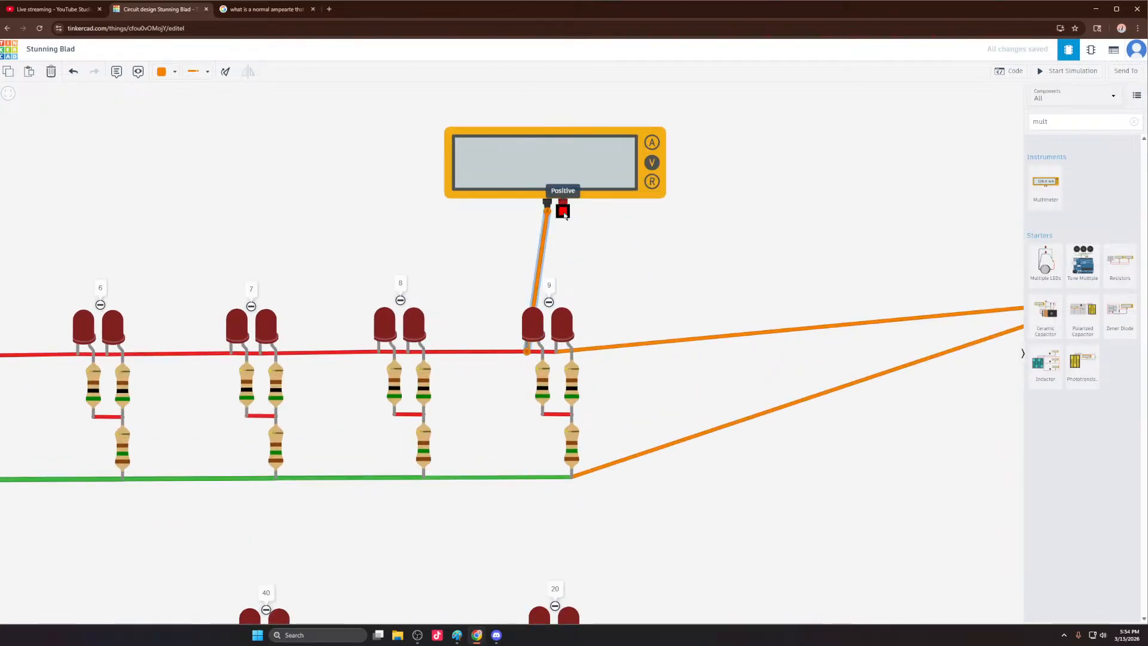
left_click(563, 211)
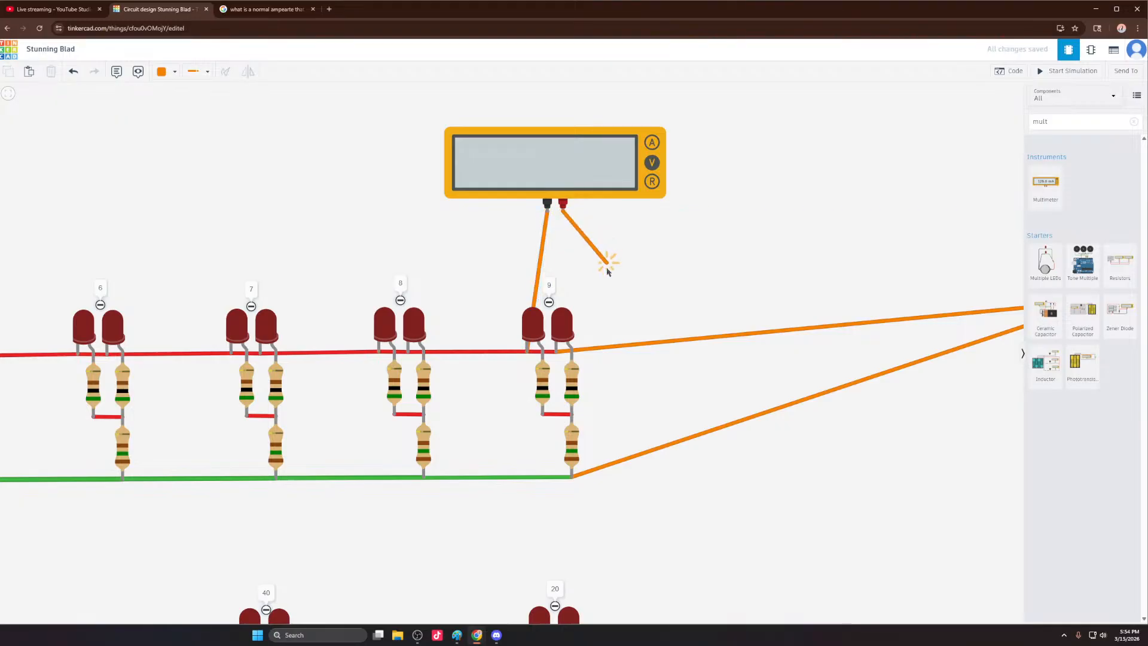
left_click(546, 349)
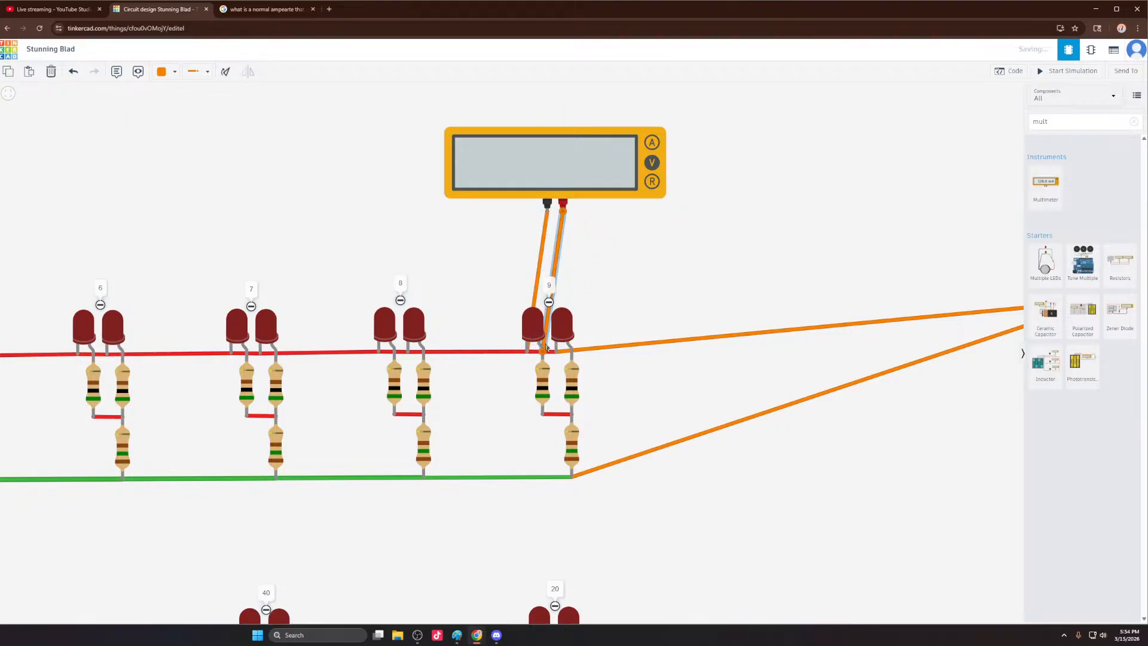
Step: Start the simulation and set the multimeter's mode to Amperage
scroll(614, 183, "down", 2)
left_click(628, 167)
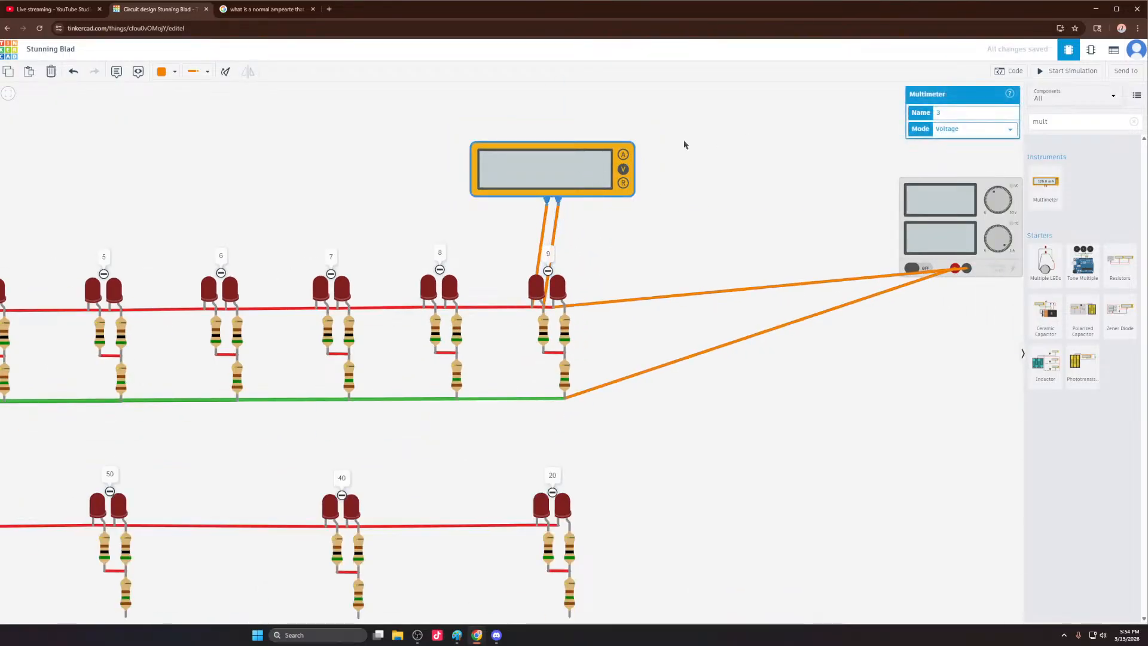
left_click(1074, 71)
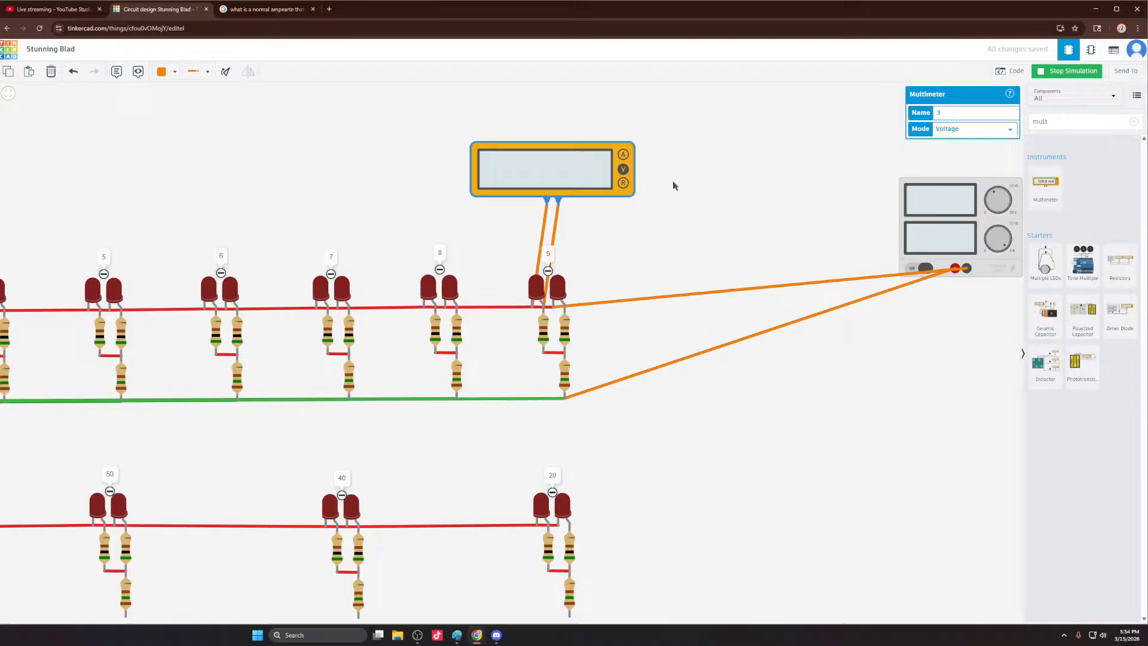
left_click(622, 154)
Step: Examine the multimeter and power supply readings and the group 9 LEDs in both red sections while the simulation runs
scroll(733, 124, "down", 6)
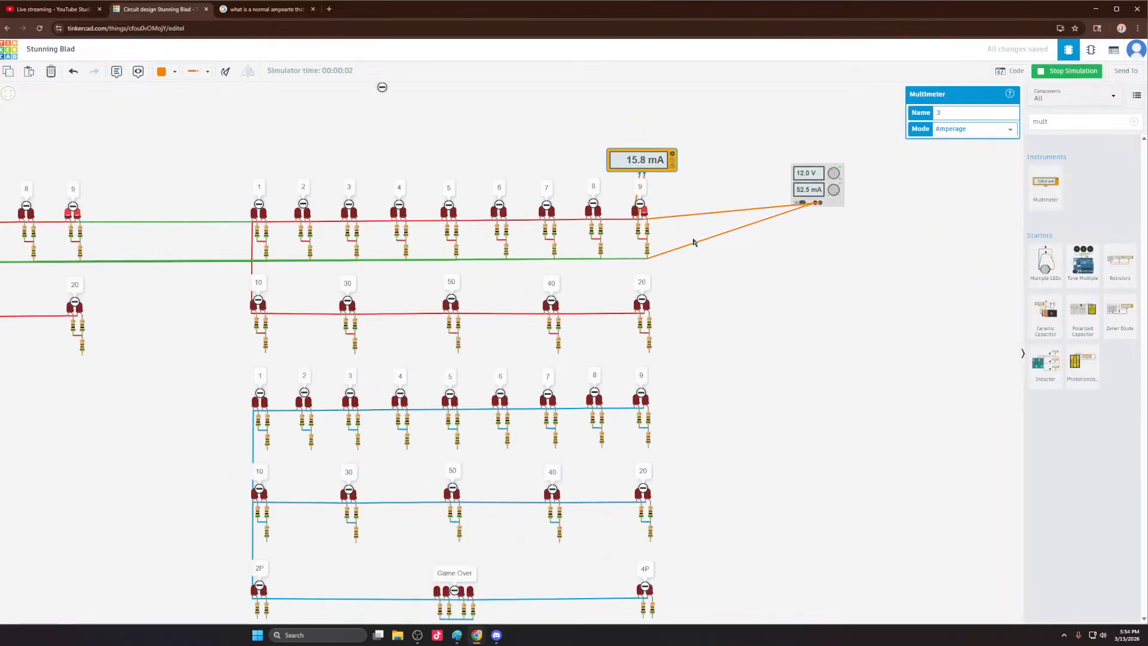
scroll(420, 201, "up", 6)
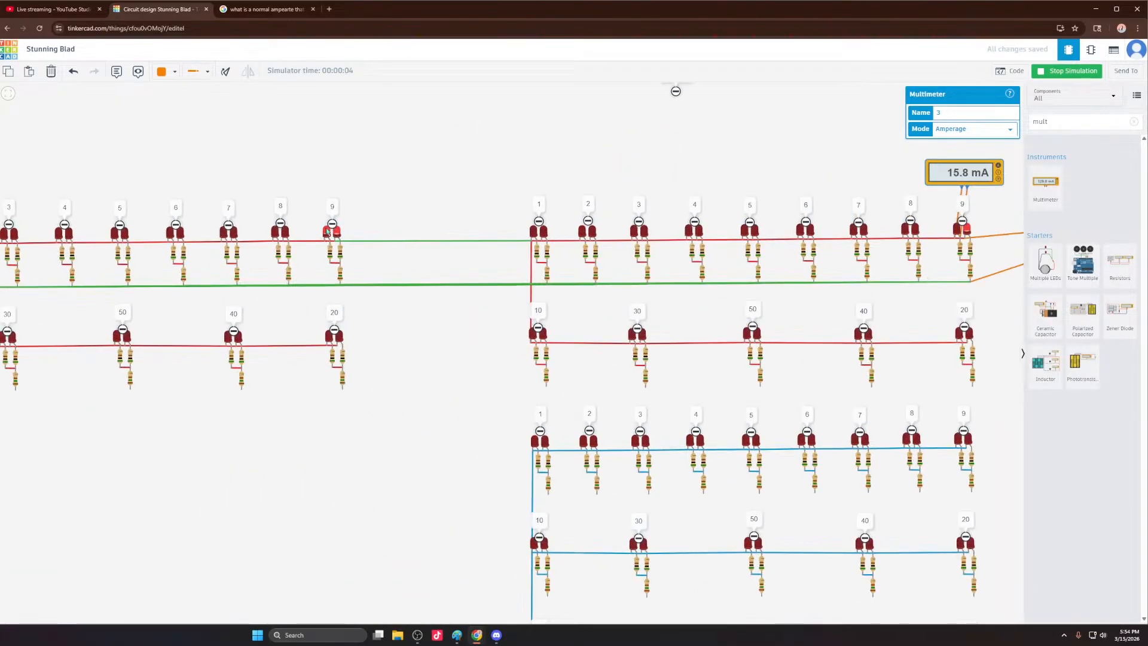
scroll(261, 226, "down", 5)
scroll(670, 225, "up", 4)
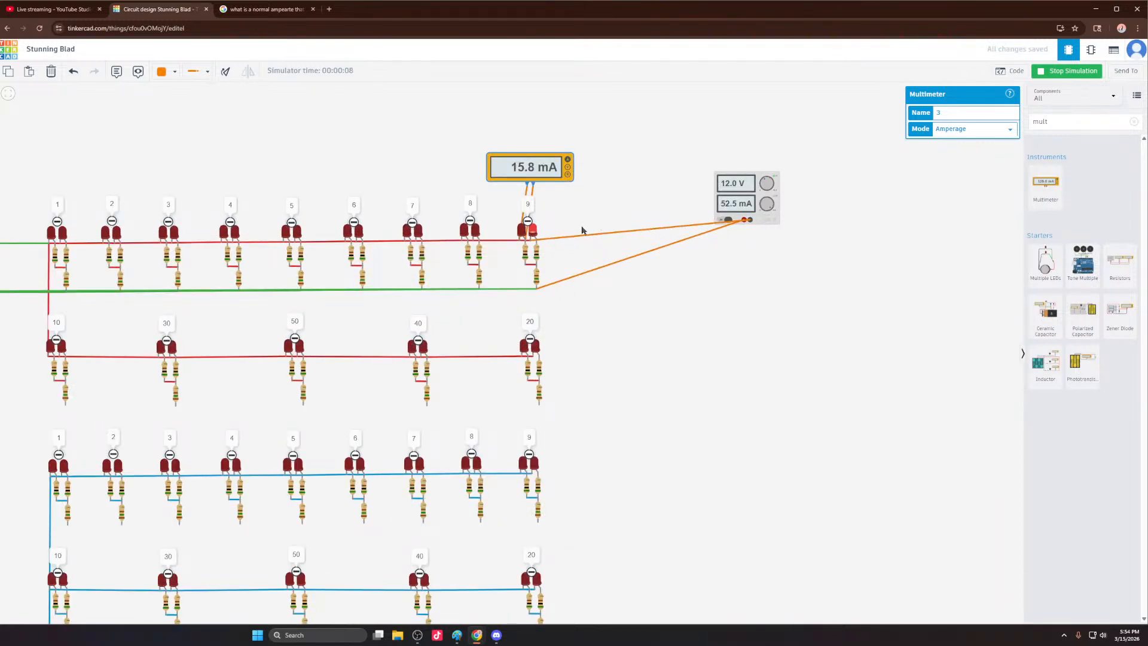
scroll(592, 229, "down", 4)
scroll(461, 228, "up", 6)
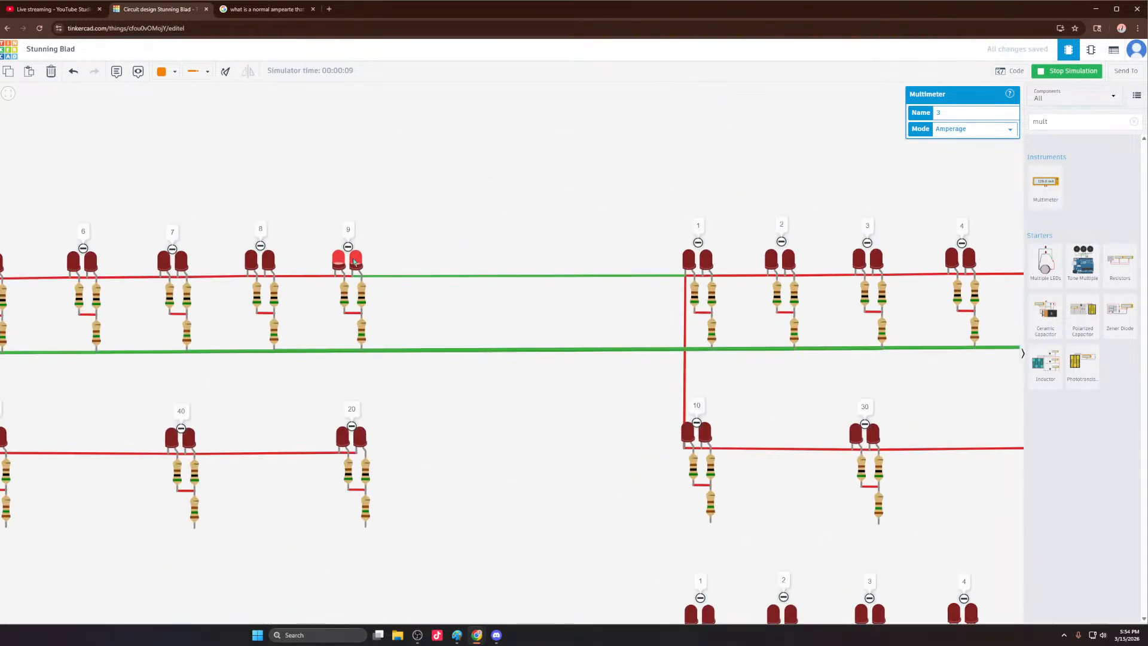
scroll(341, 258, "down", 6)
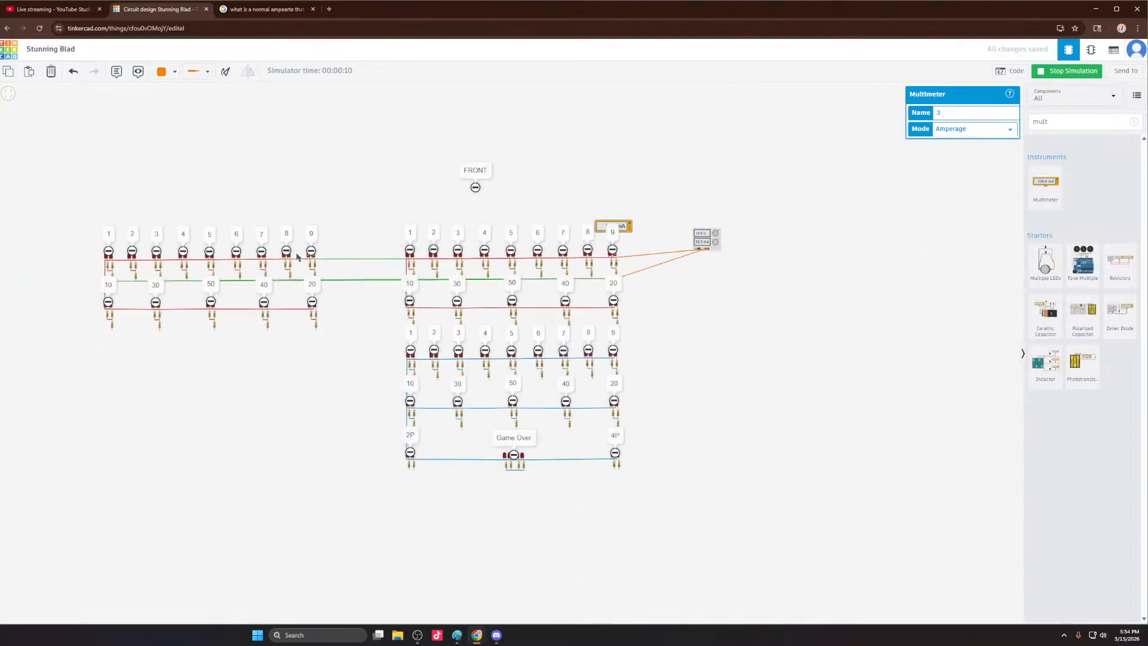
scroll(815, 249, "up", 5)
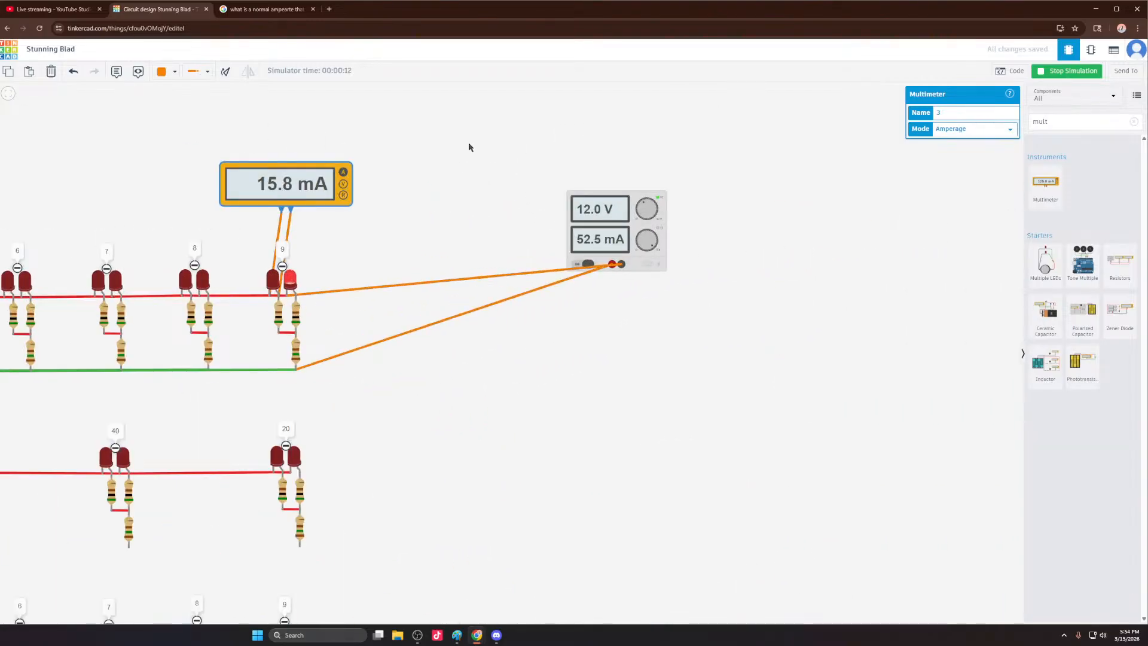
Step: Search Google for a calculator in a new browser tab
left_click_drag(404, 71, 361, 3)
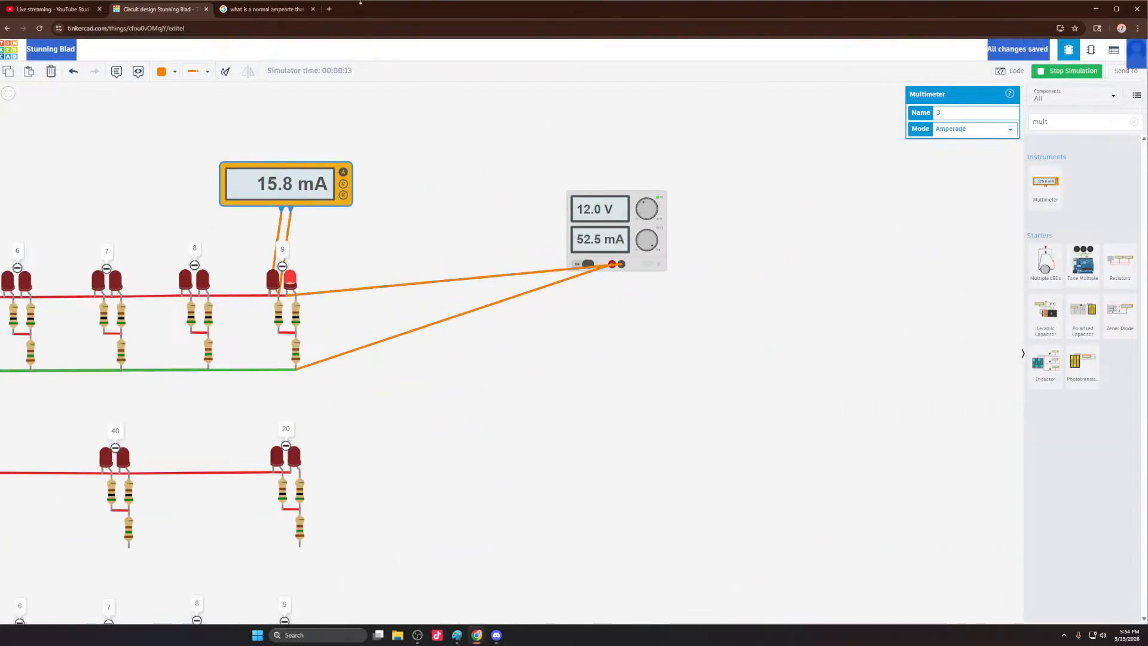
left_click(329, 9)
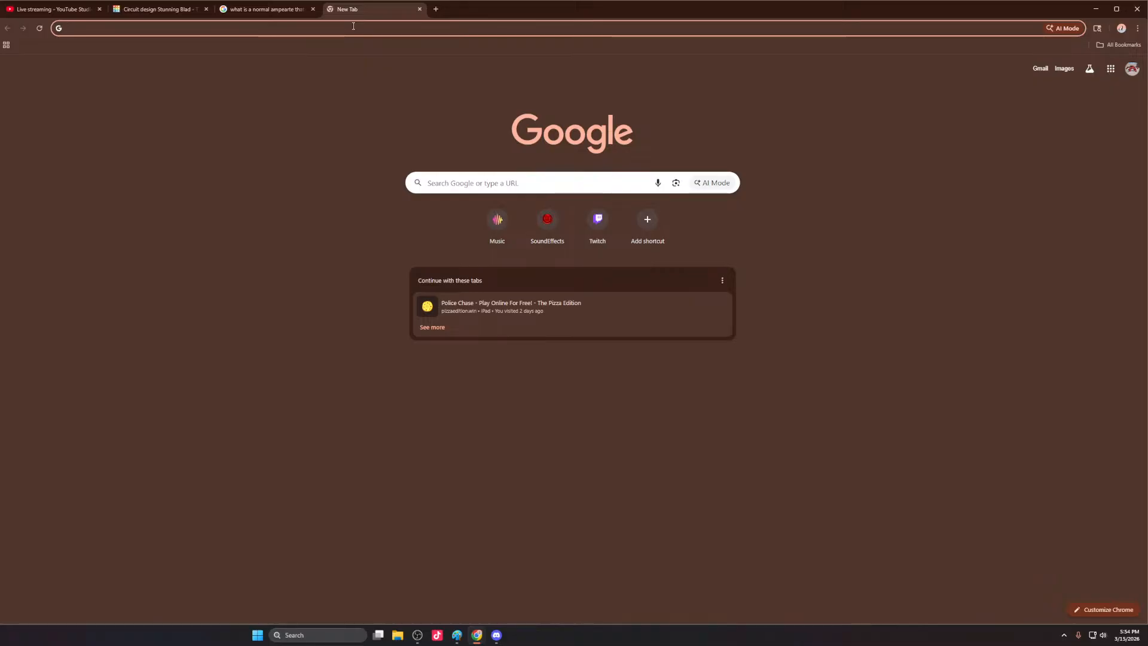
type("clac")
key("Return")
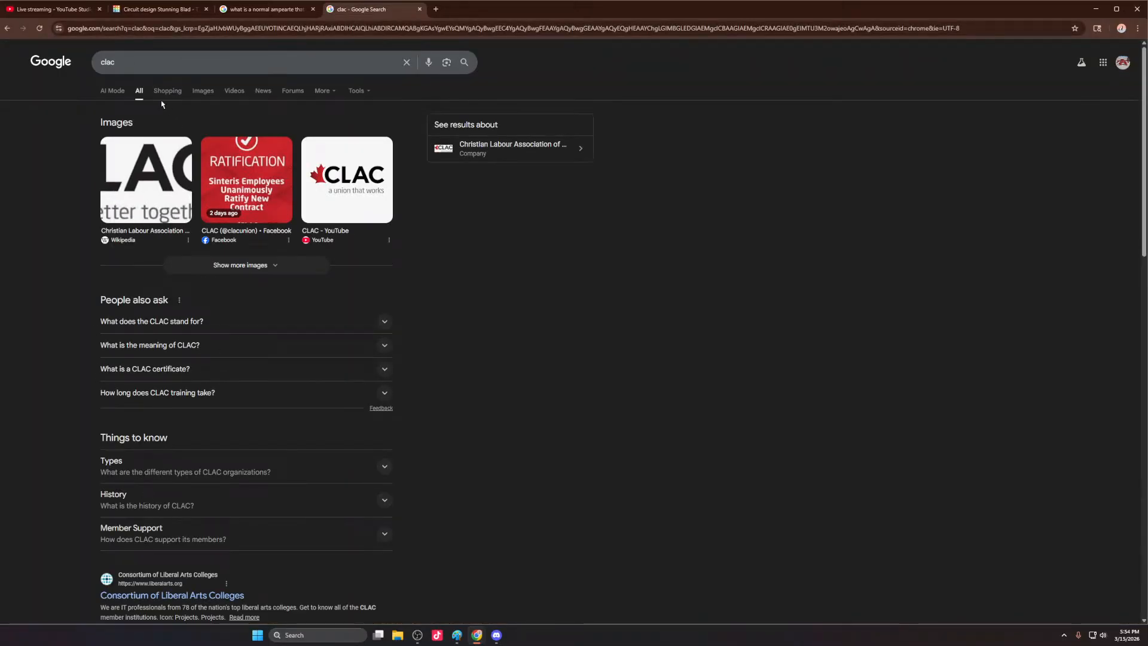
left_click(158, 67)
type("ulator")
key("Return")
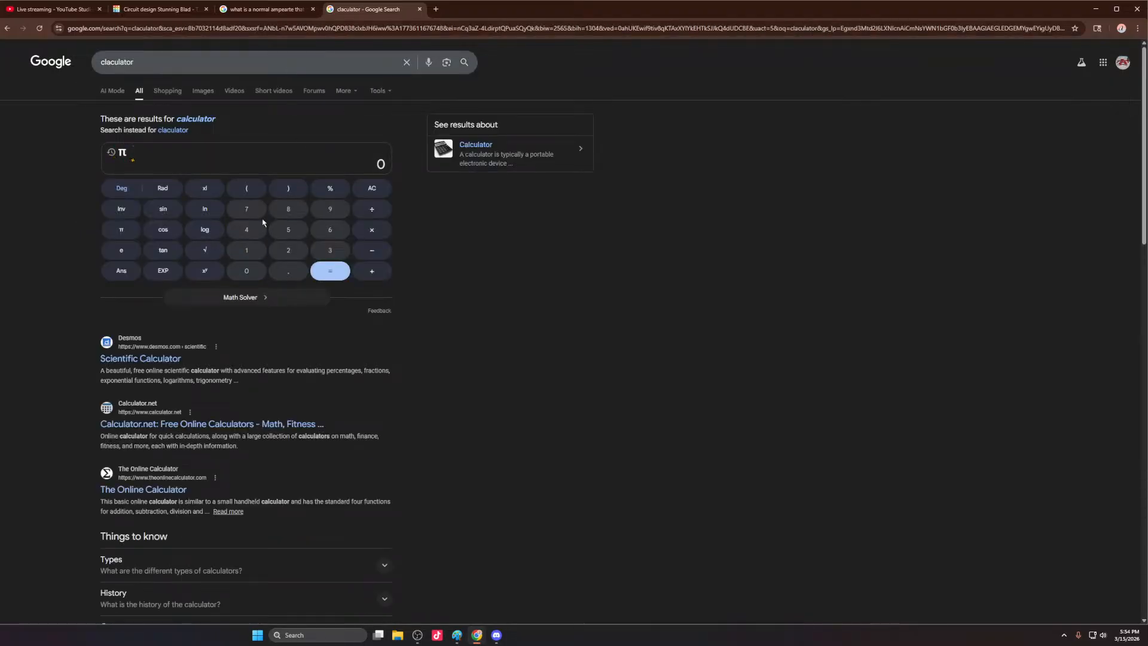
Step: Calculate 15.8 × 4 in the Google calculator
left_click(251, 251)
left_click(288, 230)
left_click(288, 270)
left_click(288, 209)
left_click(372, 229)
left_click(247, 230)
key("Return")
Step: Compare the calculated current with the multimeter and power supply readings in the Tinkercad circuit, and inspect both red sections
left_click(263, 9)
left_click(110, 5)
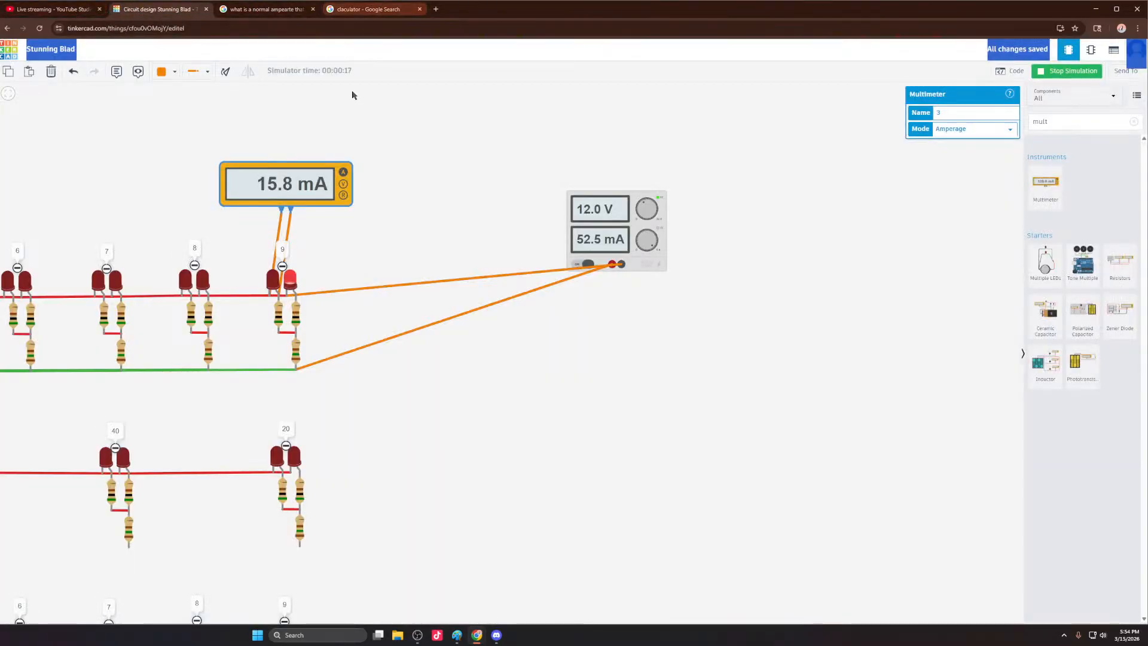
left_click(364, 9)
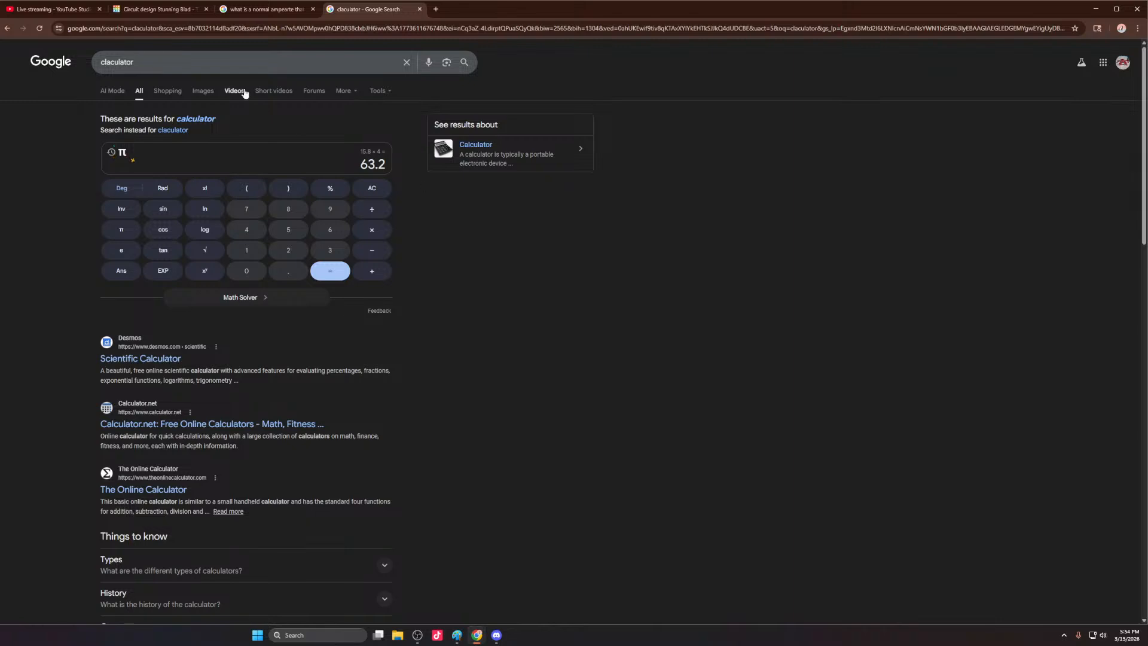
left_click(162, 10)
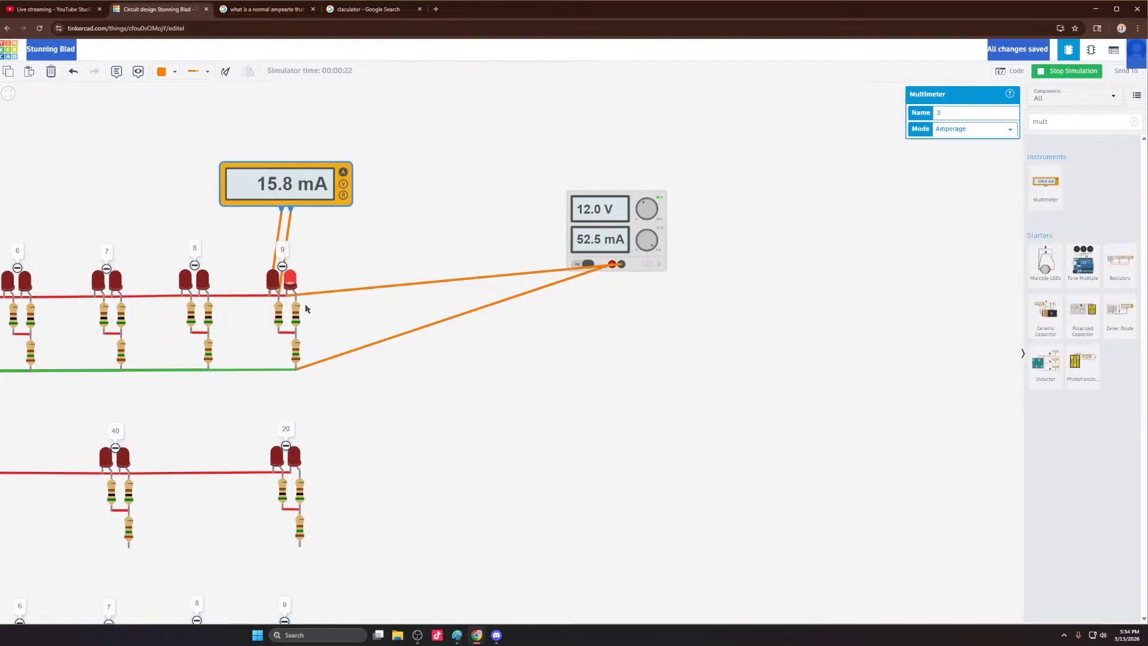
scroll(306, 308, "up", 3)
left_click(282, 192)
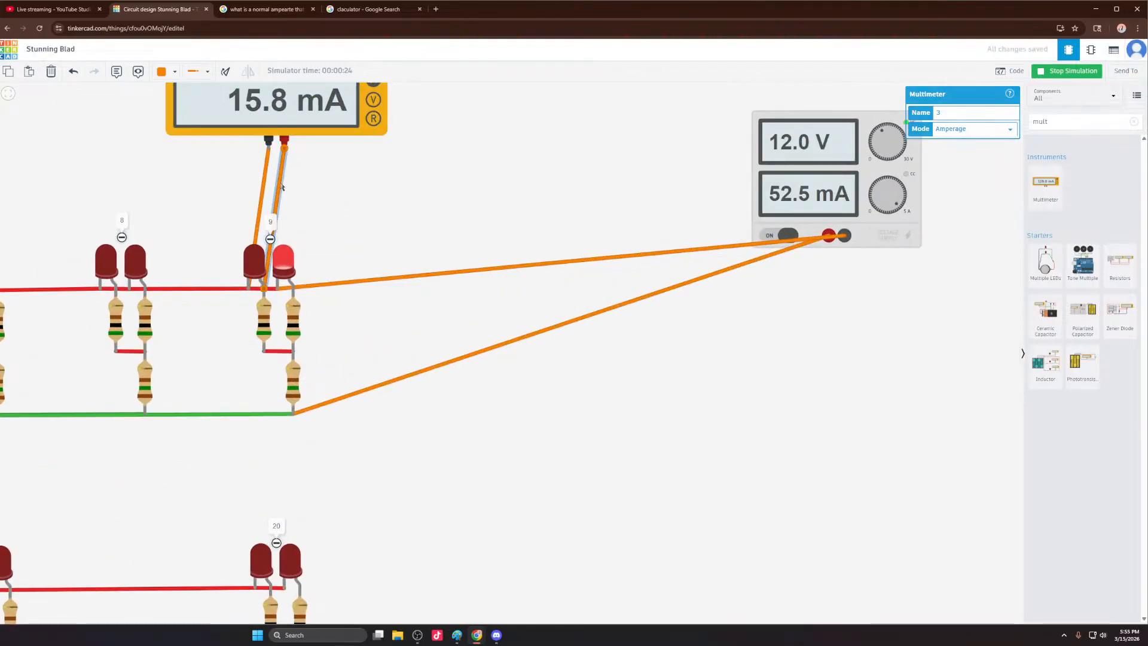
scroll(323, 196, "down", 3)
scroll(421, 232, "down", 4)
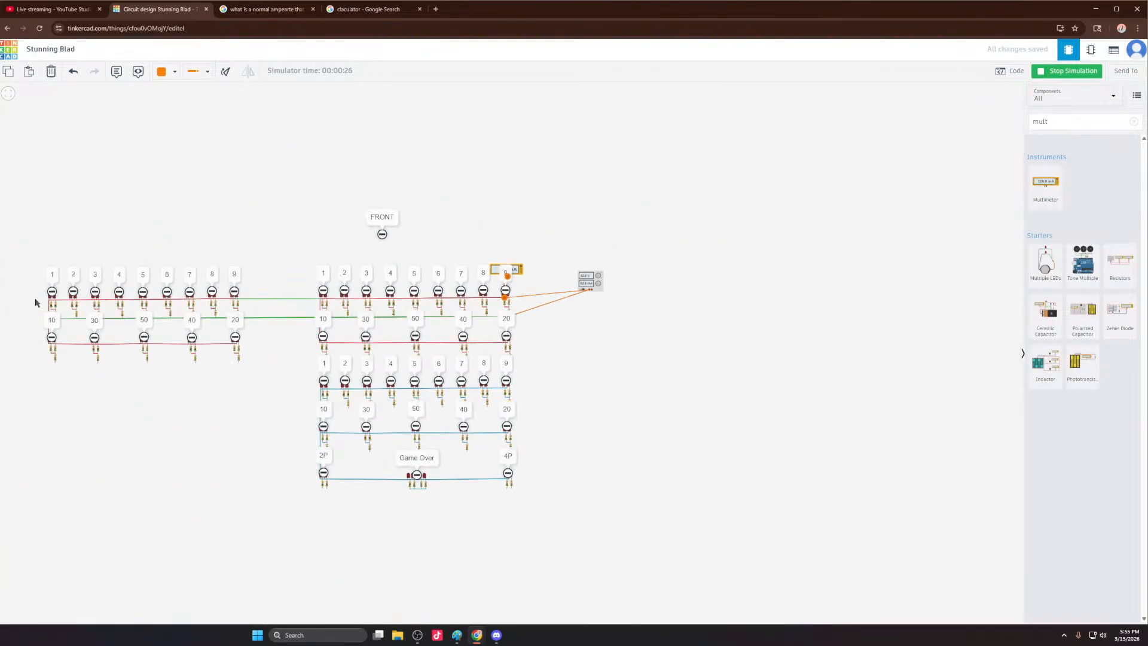
scroll(226, 287, "up", 4)
scroll(250, 328, "down", 4)
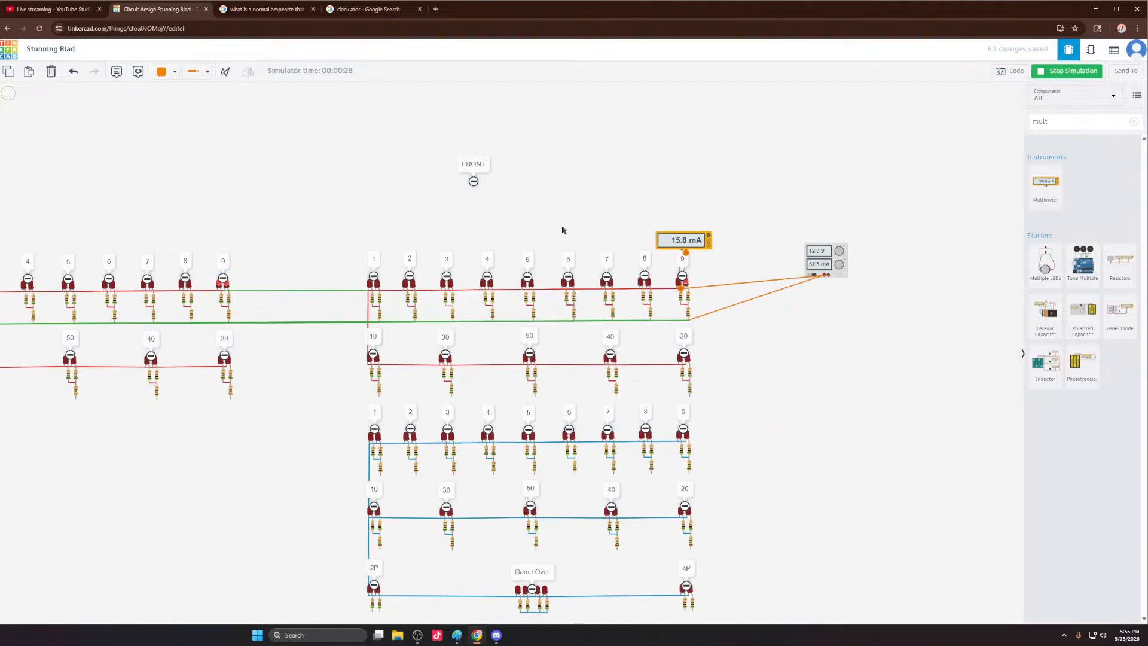
Step: Stop the simulation and remove both multimeter wires from the first group 9 LED in the red section under FRONT
left_click(661, 241)
scroll(706, 281, "up", 5)
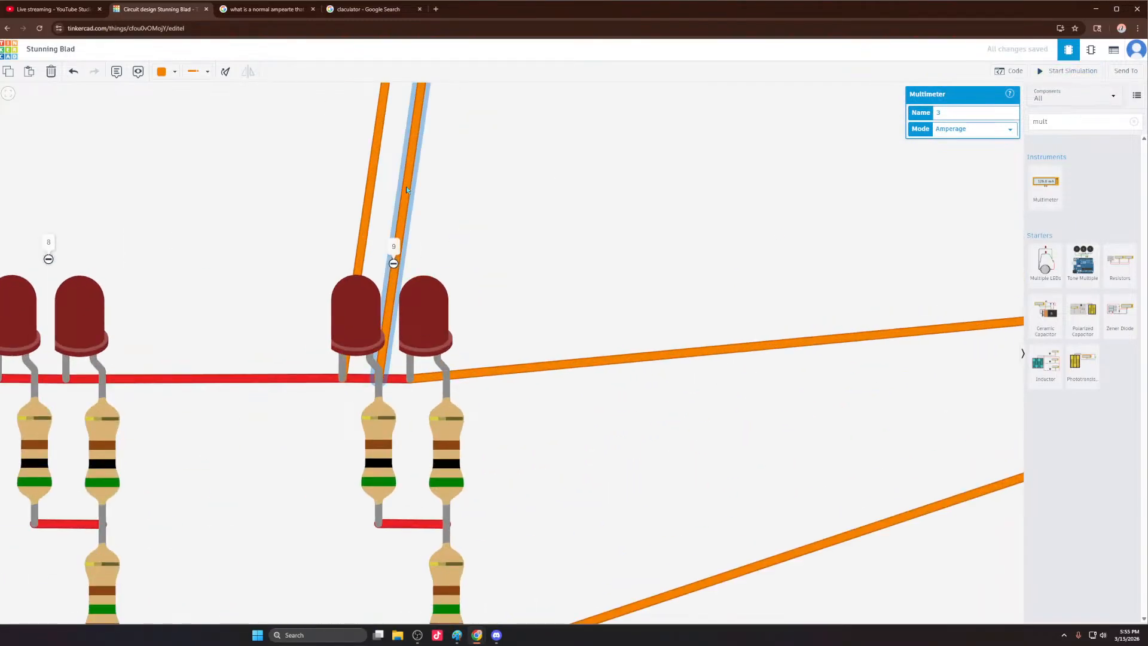
key("Delete")
left_click(379, 171)
key("Delete")
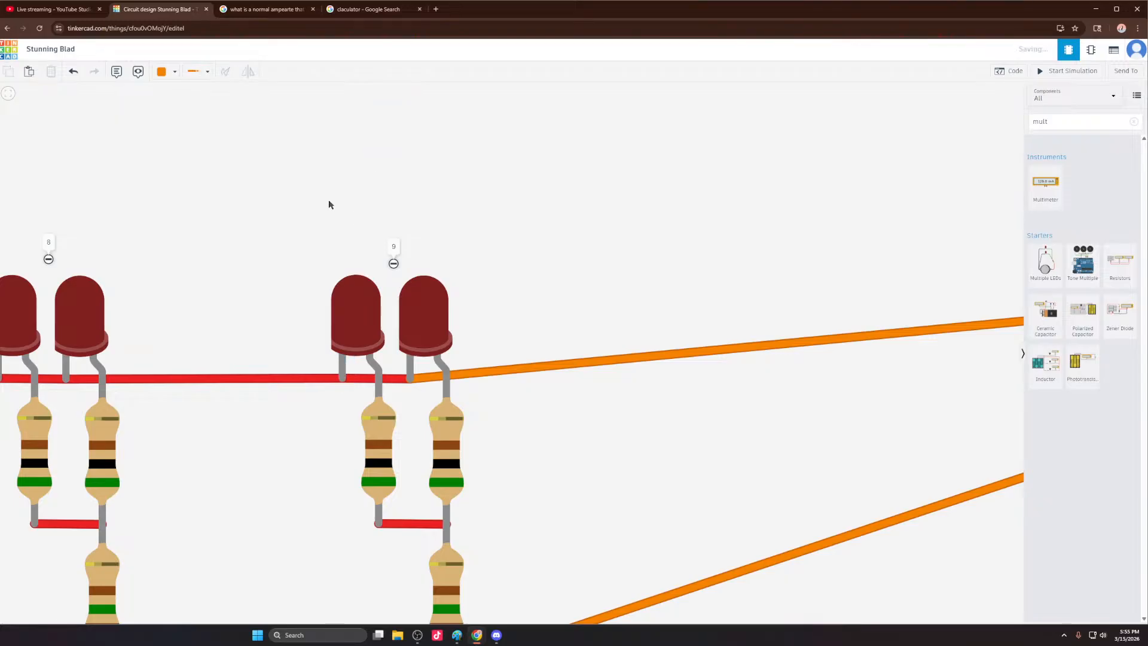
Step: Wire the multimeter's black probe to the cathode and red probe to the anode of FRONT group 9's second LED, and run the simulation
scroll(453, 294, "down", 3)
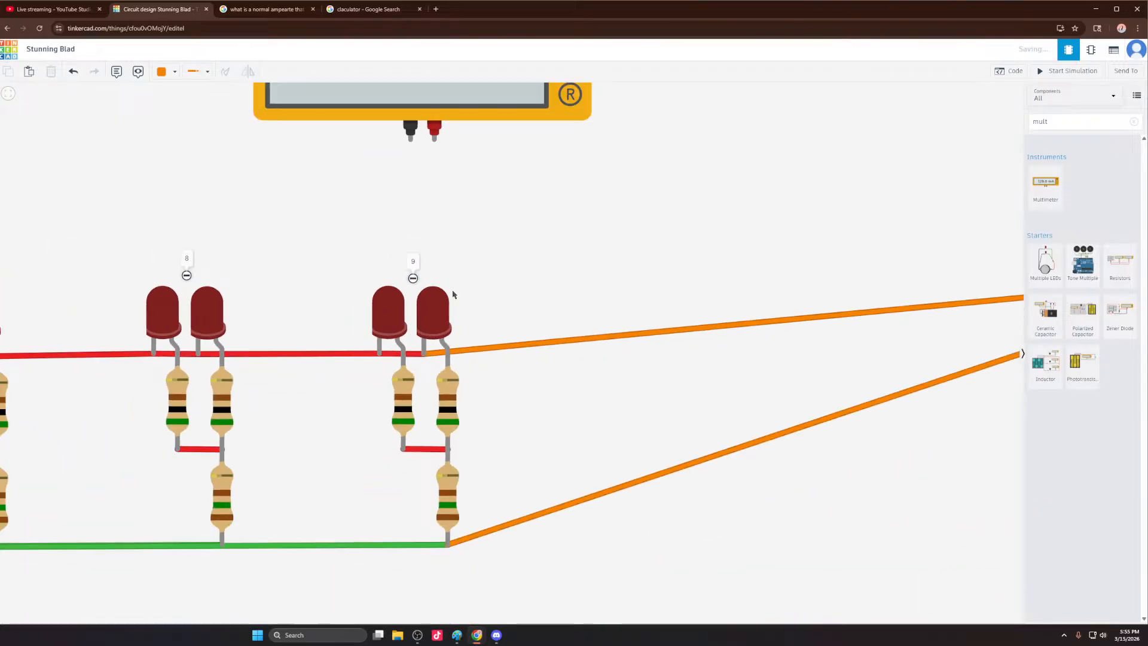
left_click(411, 128)
left_click(424, 352)
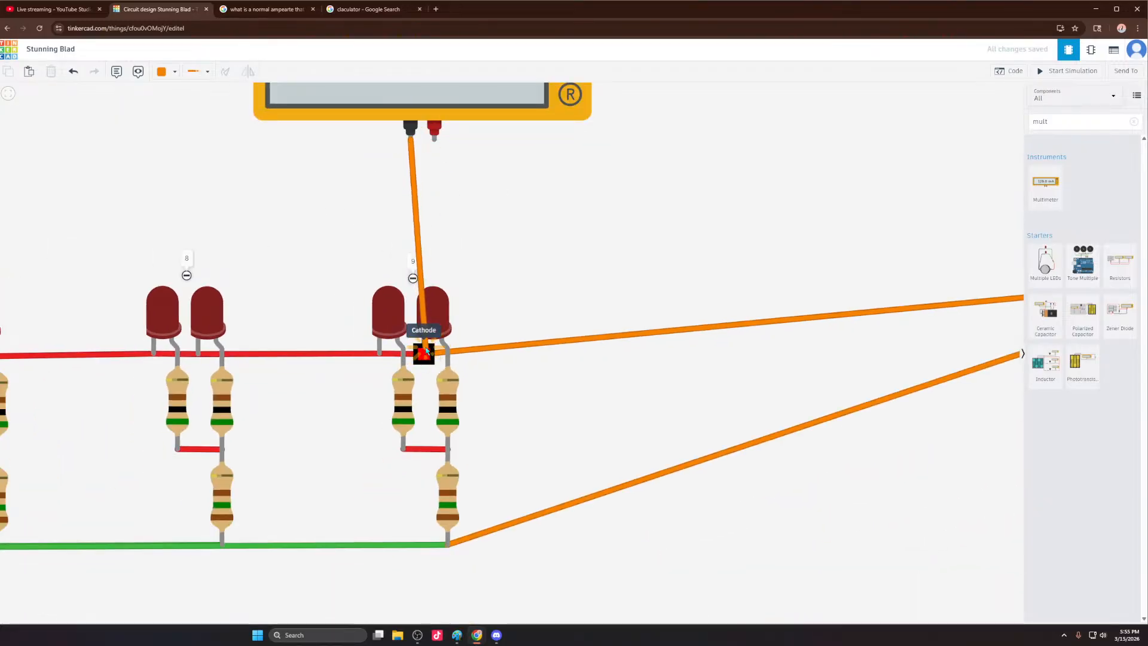
left_click(435, 129)
left_click(447, 356)
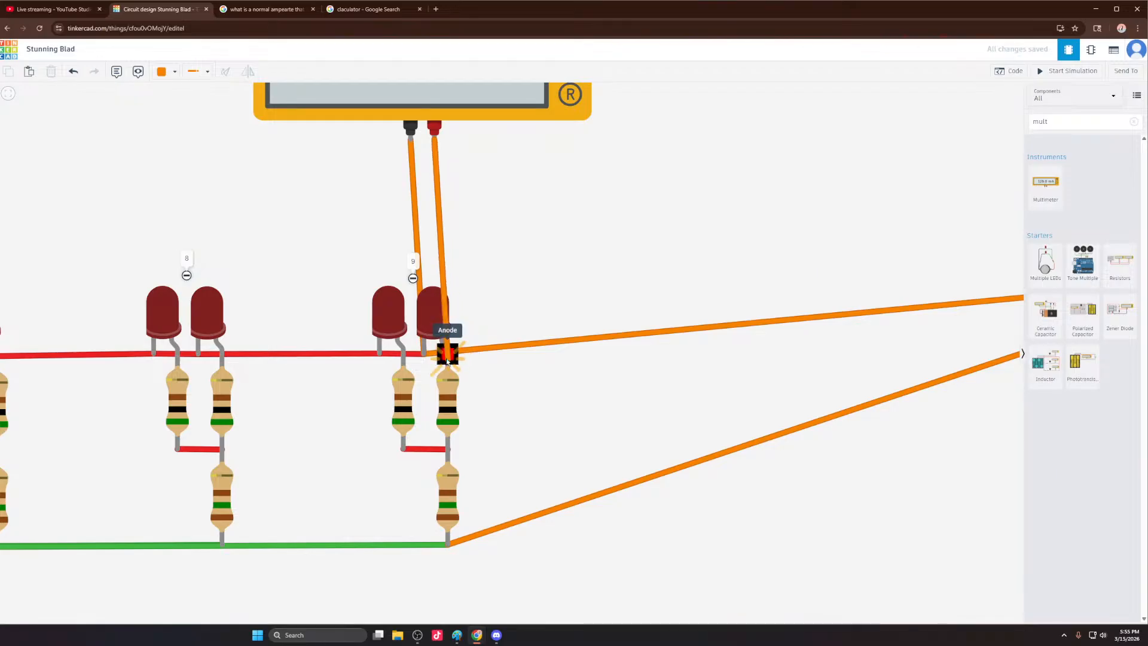
left_click(448, 357)
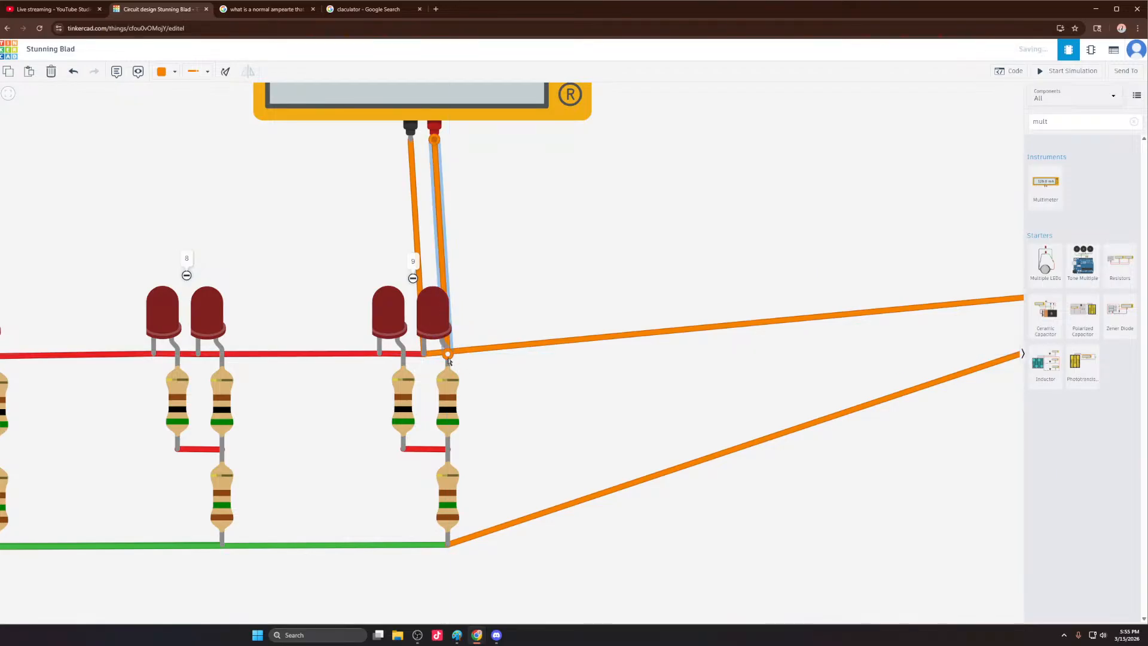
left_click(1053, 72)
scroll(455, 352, "down", 3)
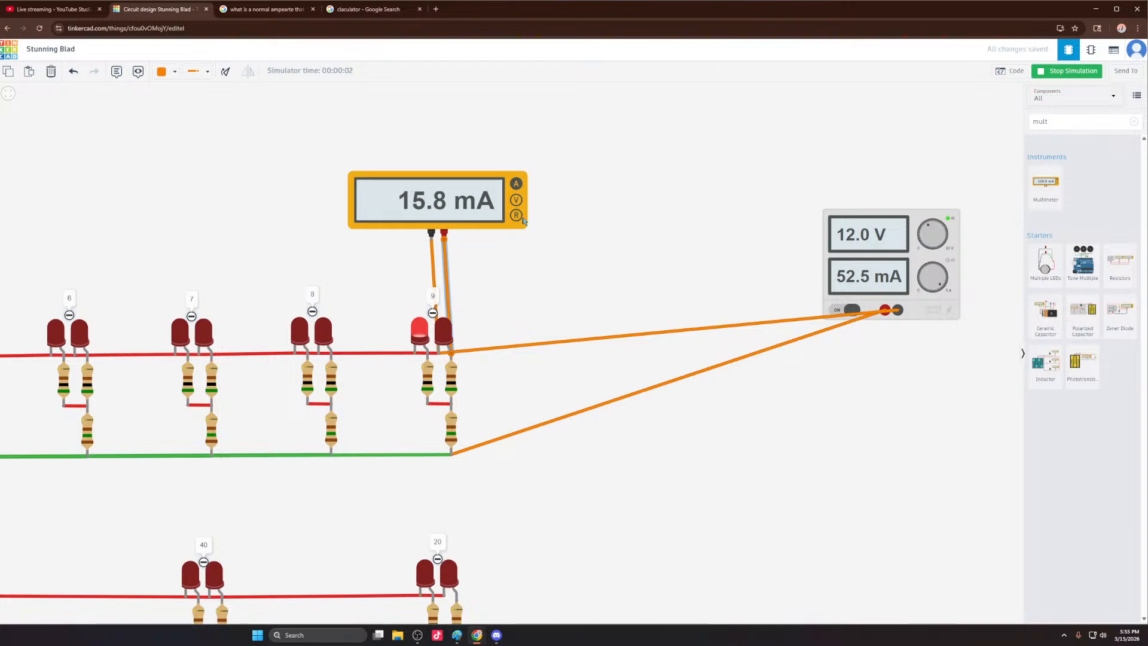
left_click(572, 230)
Step: Stop the simulation, undo the two probe wires, and move the multimeter above group 9 of the left red section
left_click(1088, 74)
key("ctrl+z")
key("ctrl+z")
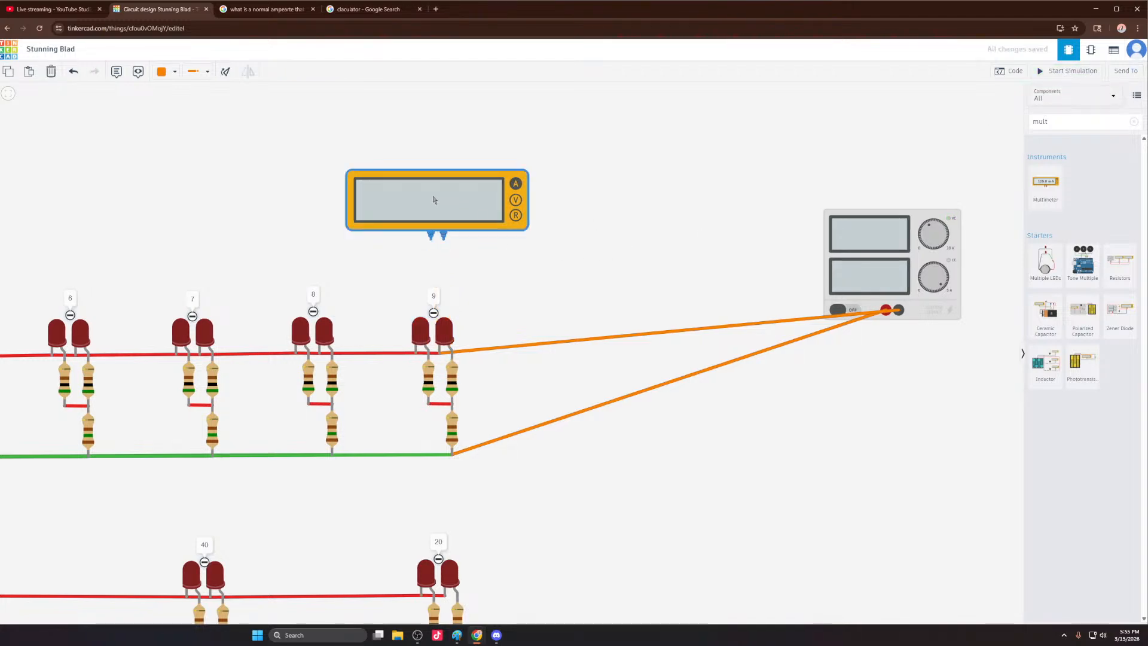
left_click_drag(474, 191, 233, 205)
scroll(525, 254, "down", 4)
scroll(635, 243, "down", 3)
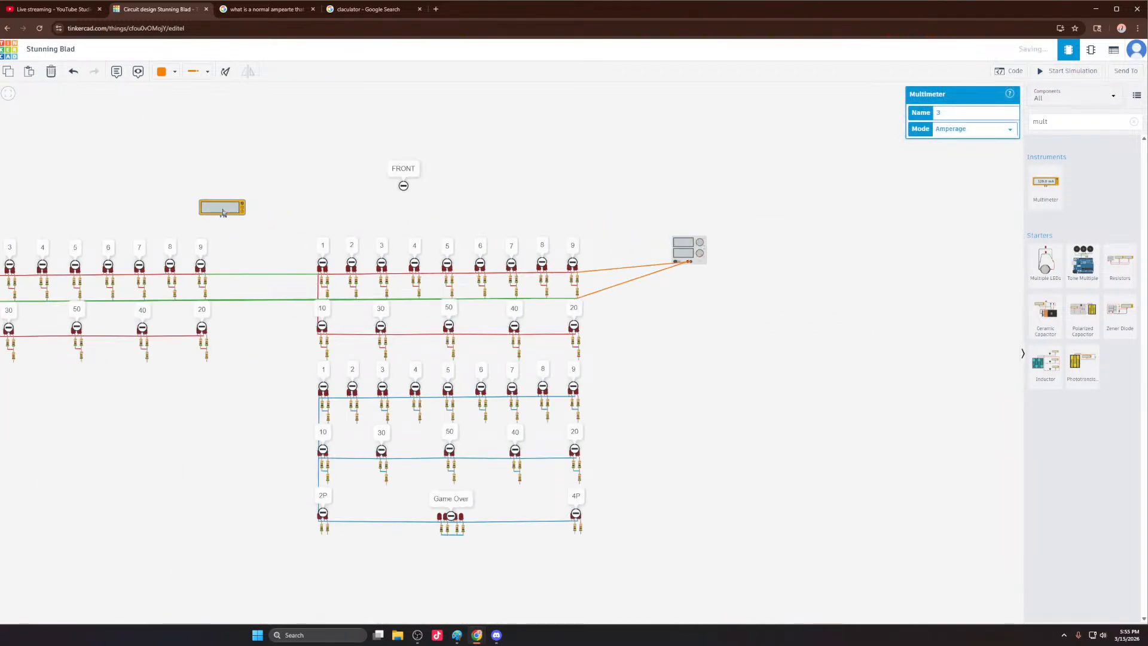
scroll(177, 240, "up", 6)
left_click_drag(325, 106, 276, 216)
Step: Wire the black probe to the cathode and red probe to the anode of the left section's first group 9 LED, and run the simulation
left_click(296, 226)
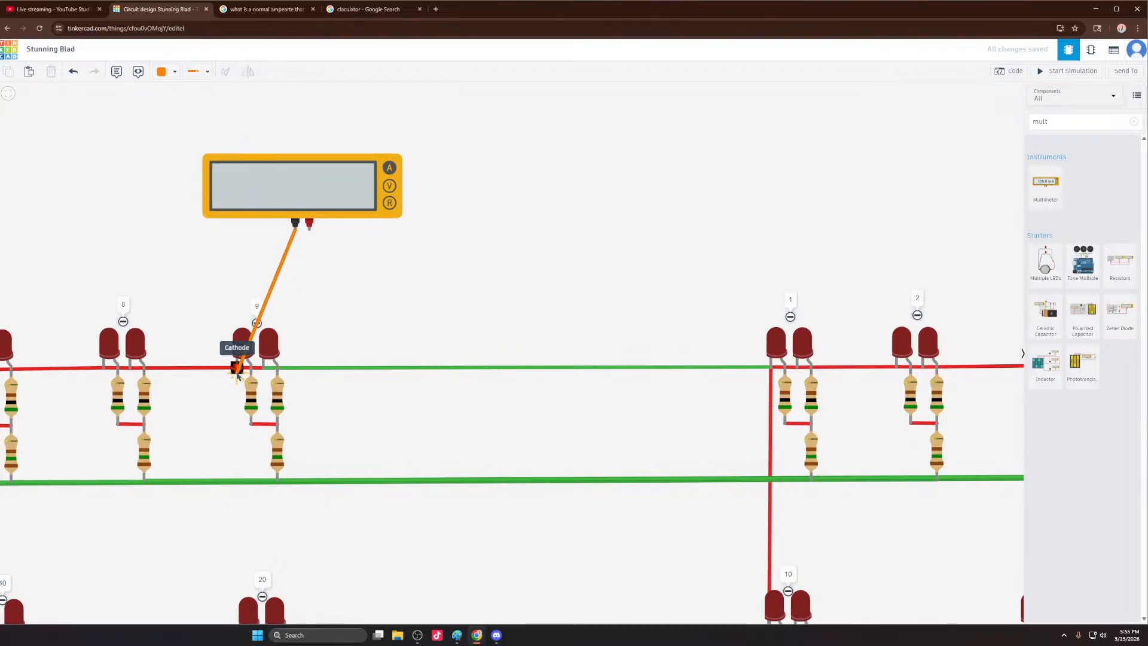
left_click(236, 368)
left_click(309, 233)
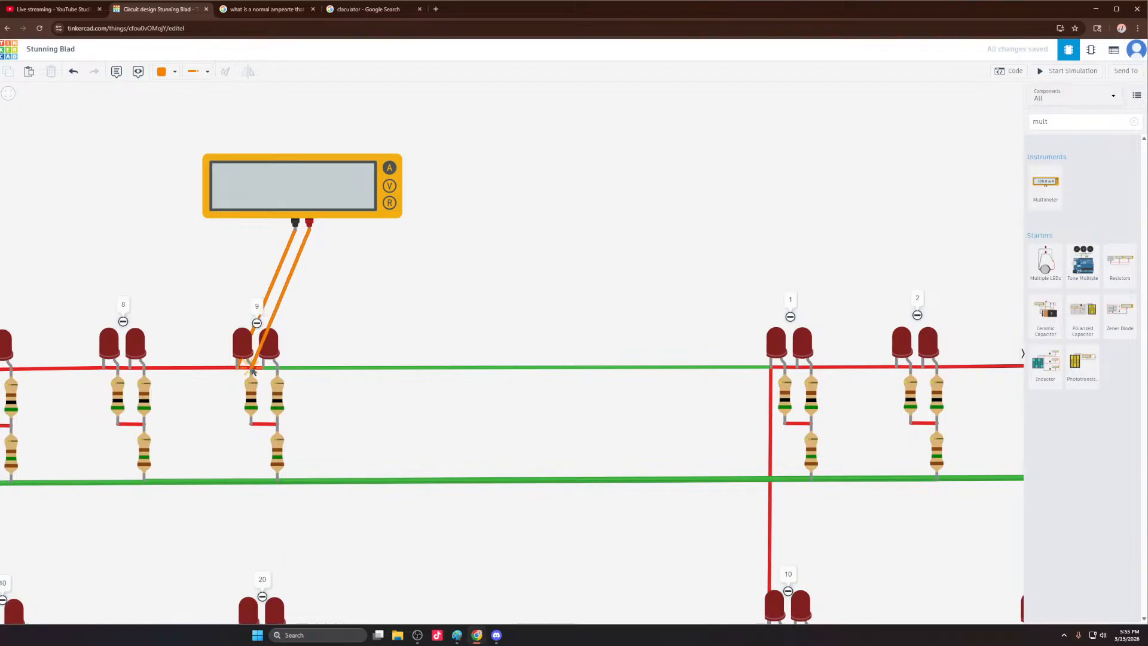
left_click(252, 367)
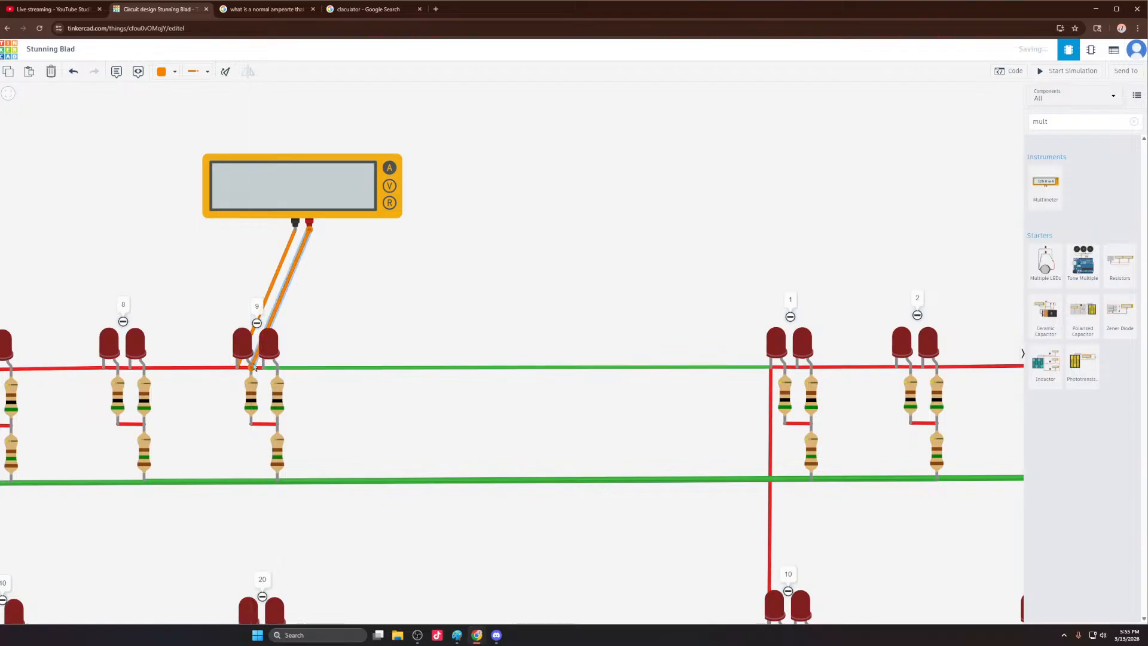
left_click(1041, 74)
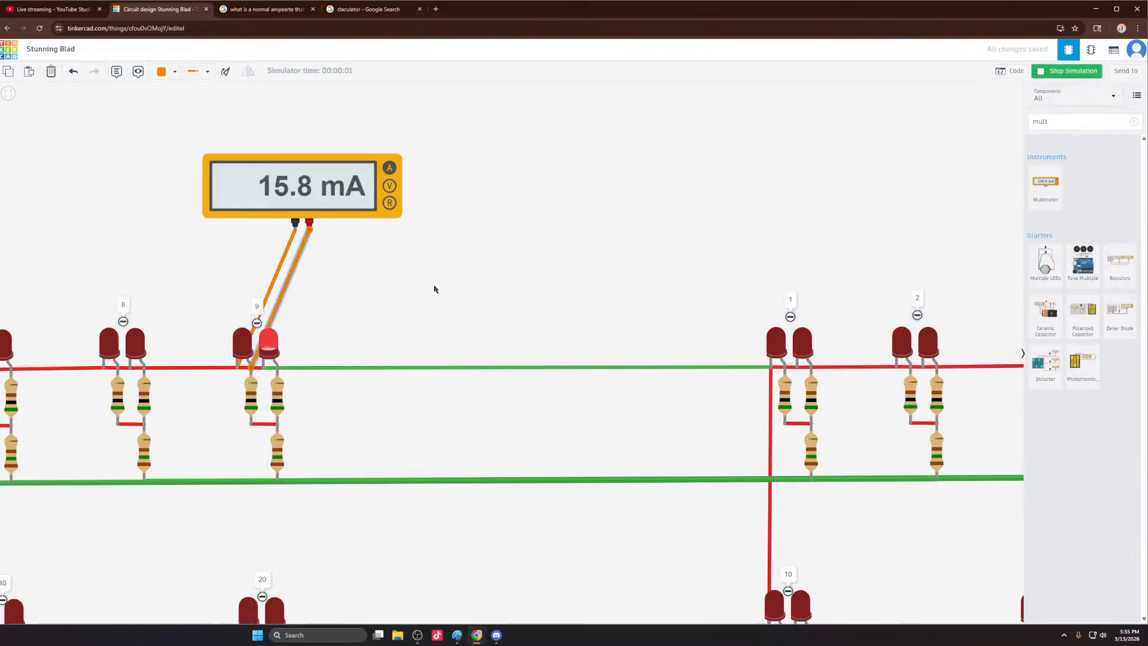
left_click_drag(435, 289, 458, 319)
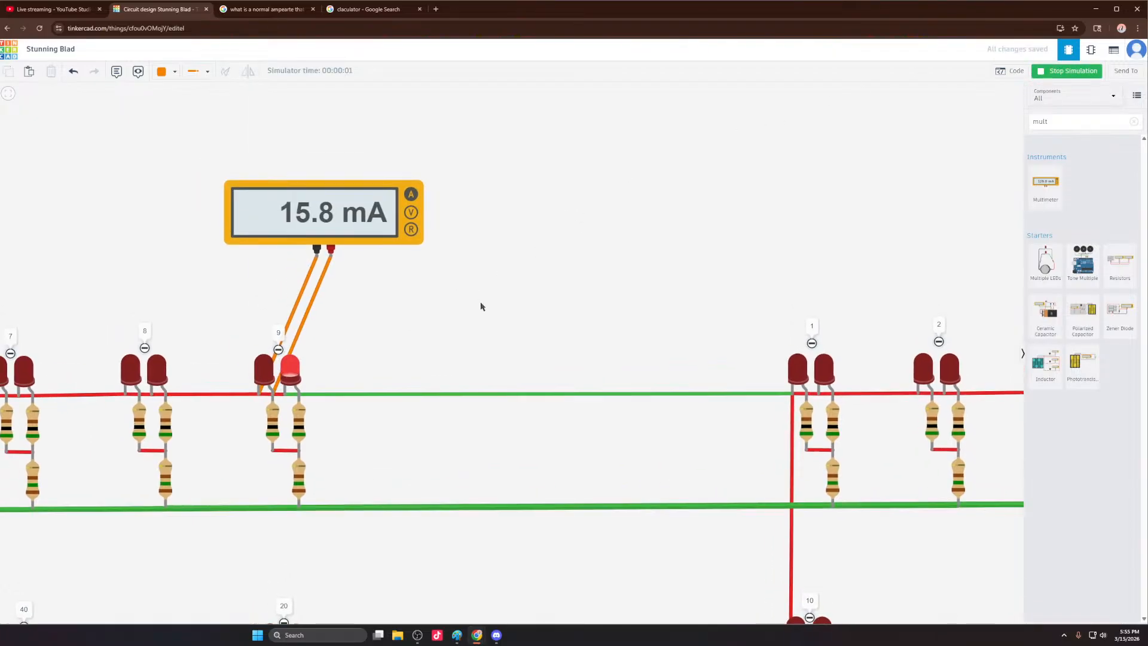
left_click(327, 277)
Step: Replace the probe wires so the black probe meets the cathode and the red probe the anode of the second group 9 LED
left_click(1067, 73)
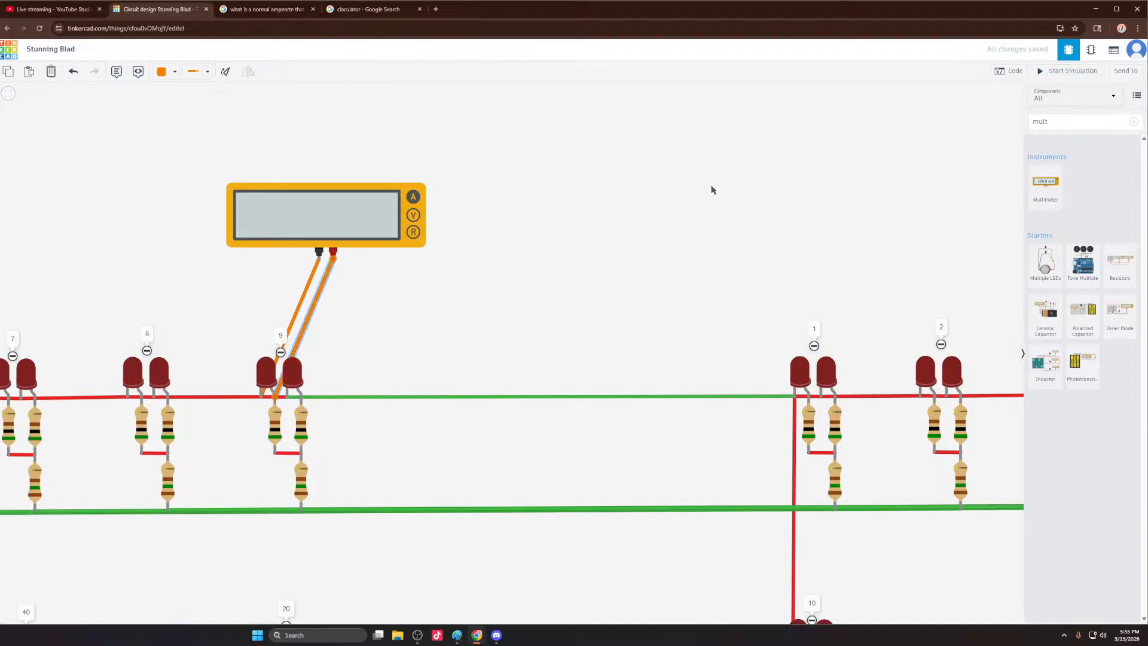
key("ctrl+z")
left_click(319, 253)
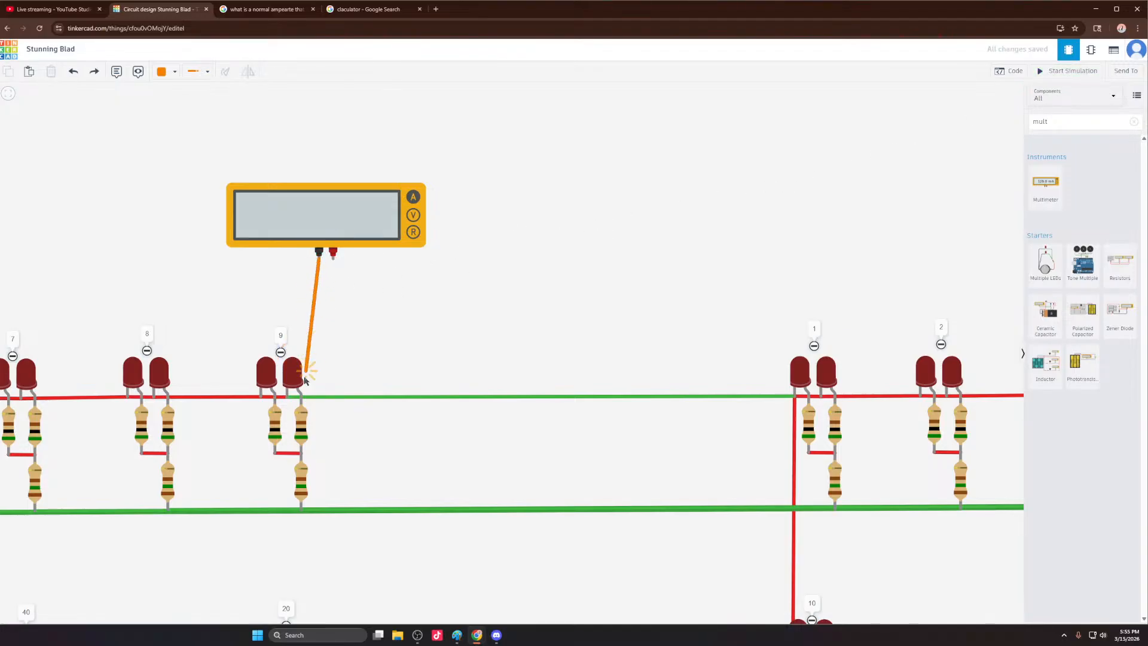
left_click(288, 396)
left_click(333, 254)
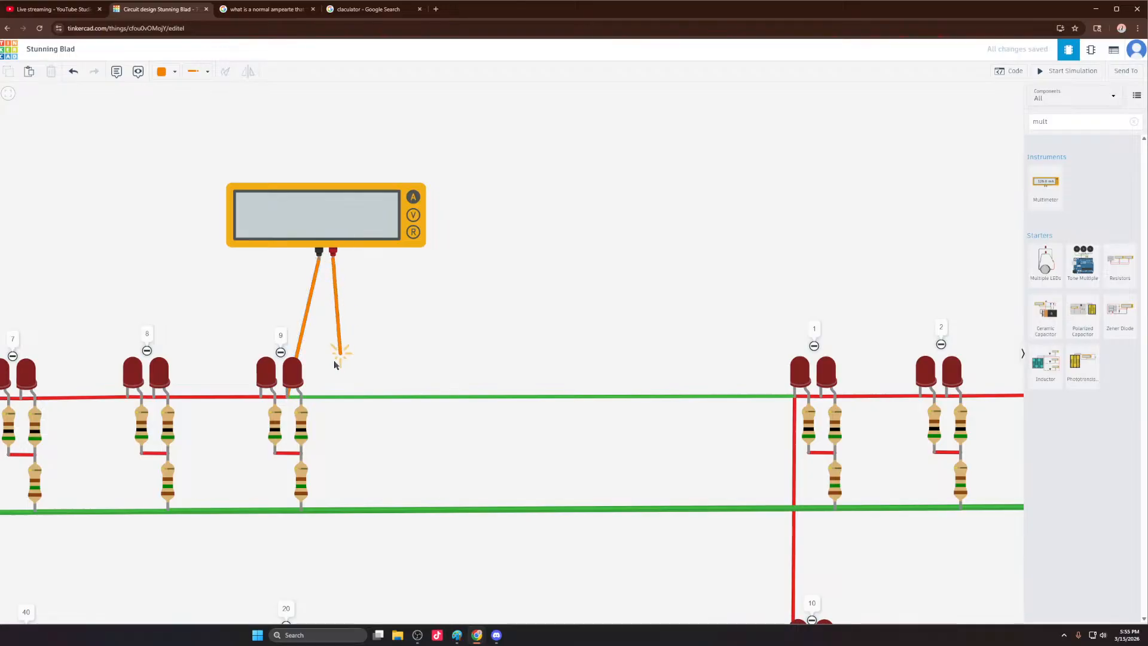
left_click(301, 397)
Step: Run the simulation and compare the multimeter reading with the power supply output and the group 9 LEDs in both red sections
left_click(1073, 71)
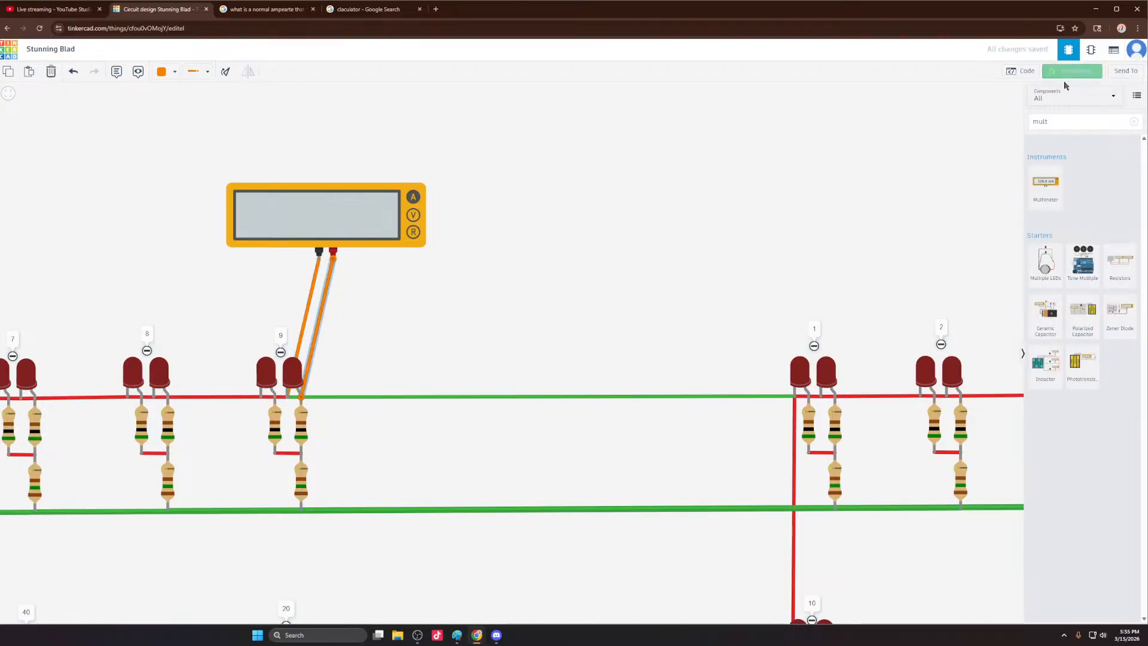
scroll(452, 321, "down", 5)
scroll(236, 313, "down", 3)
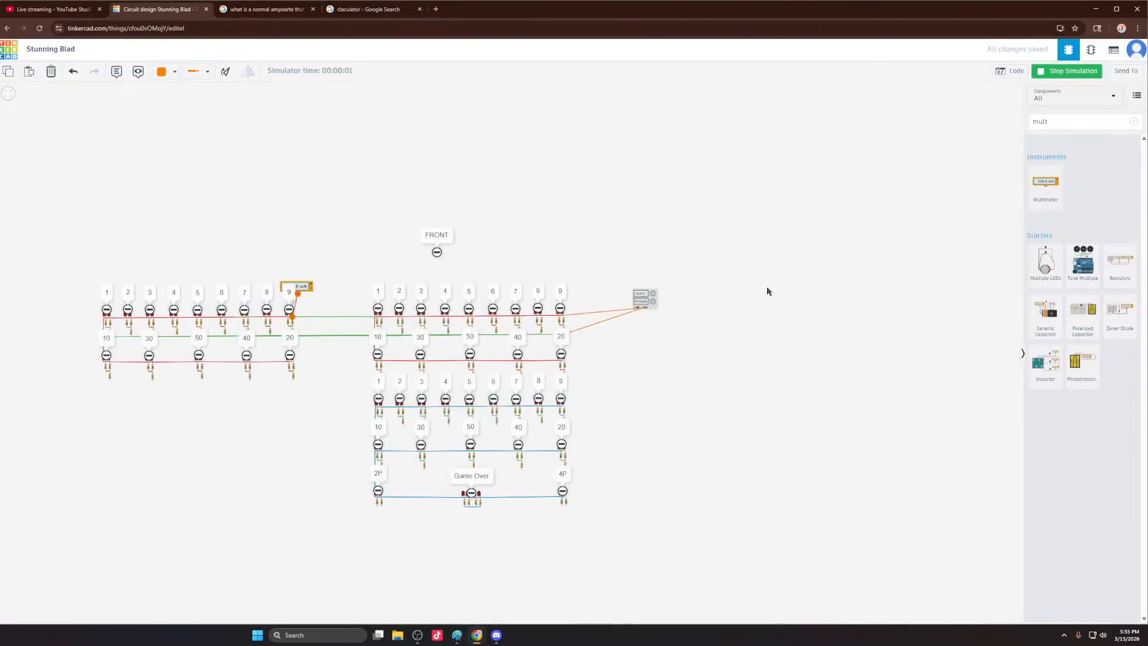
scroll(653, 310, "up", 8)
scroll(648, 294, "down", 5)
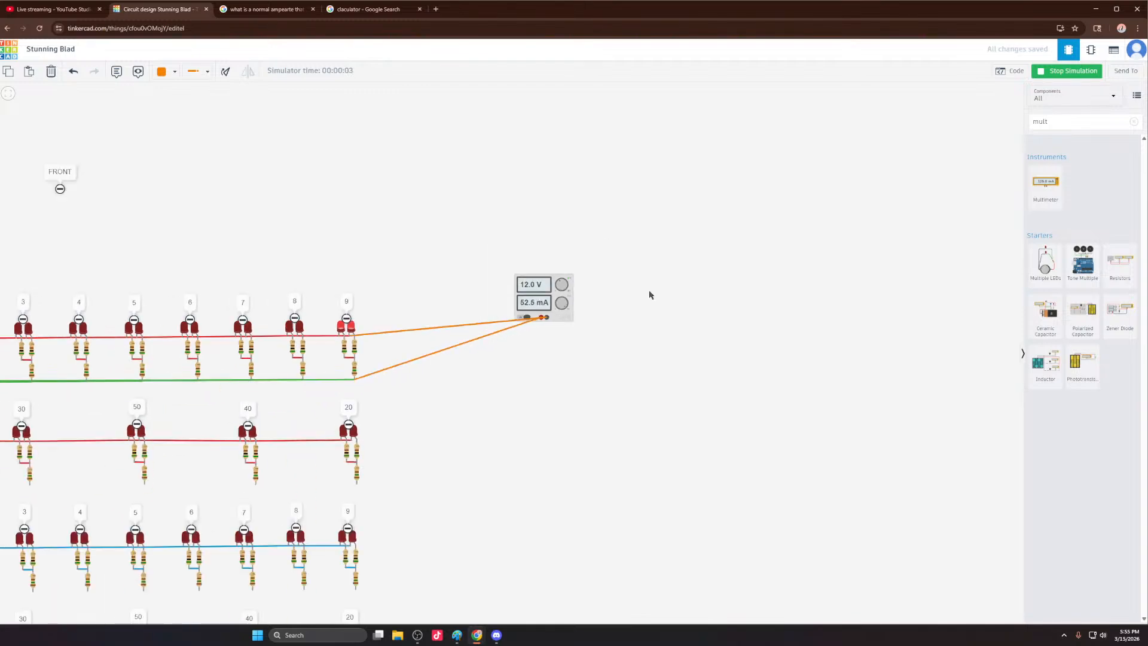
scroll(280, 304, "up", 5)
scroll(280, 304, "up", 2)
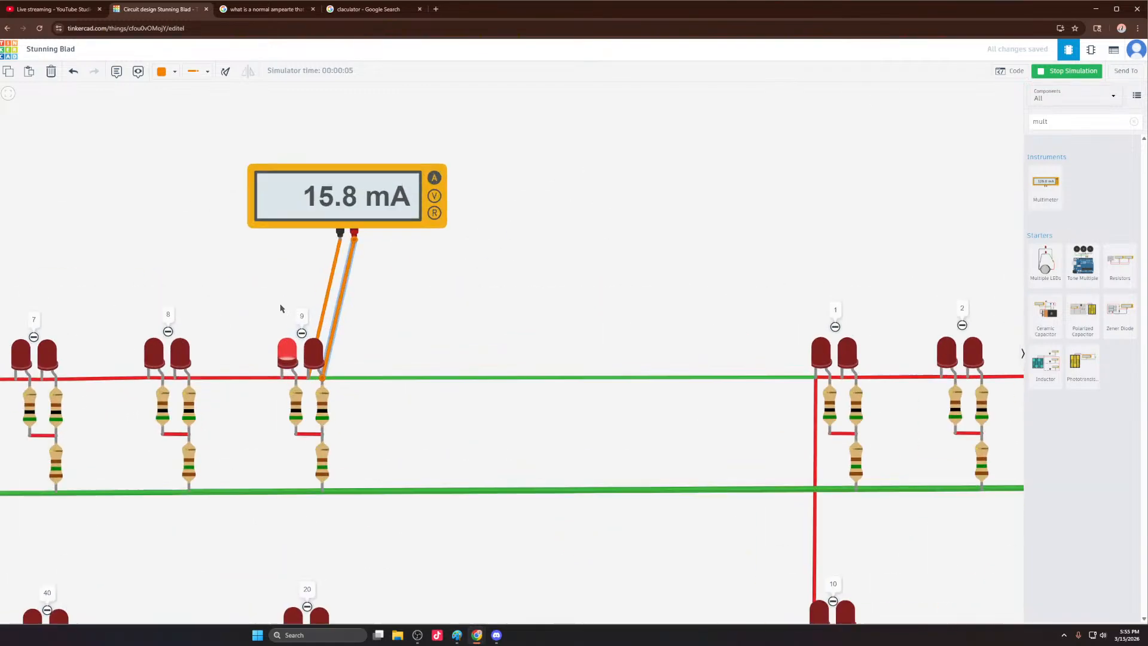
Step: Rewire the red probe to the lower end of group 9's bottom resistor and the black probe to the first LED's cathode
left_click(339, 270)
key("Delete")
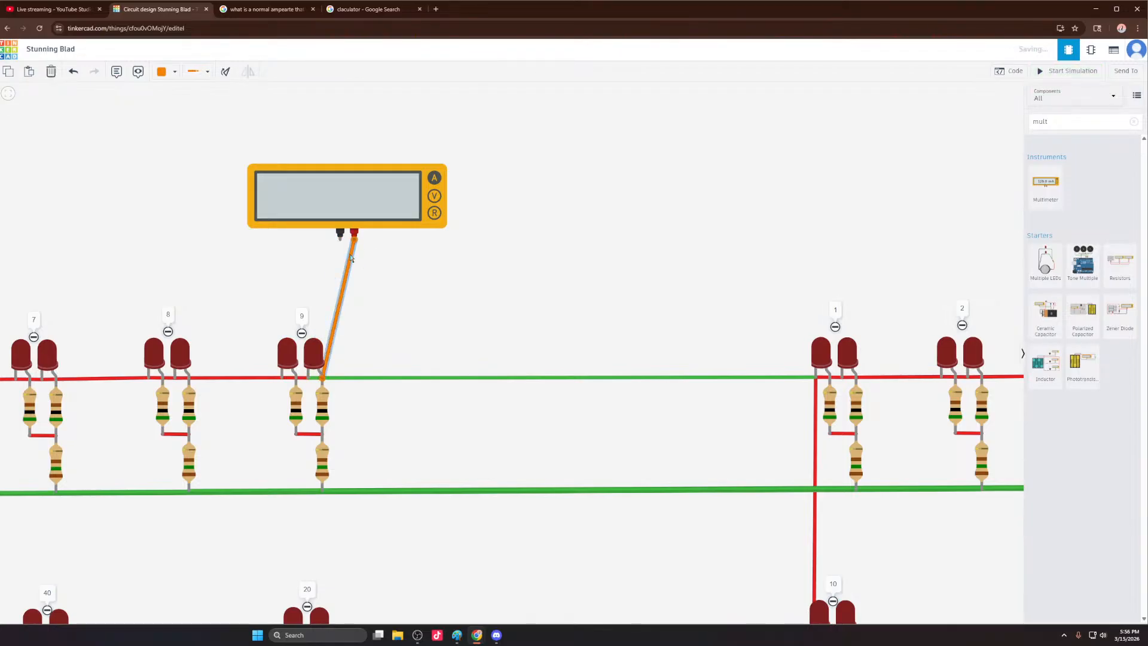
key("Delete")
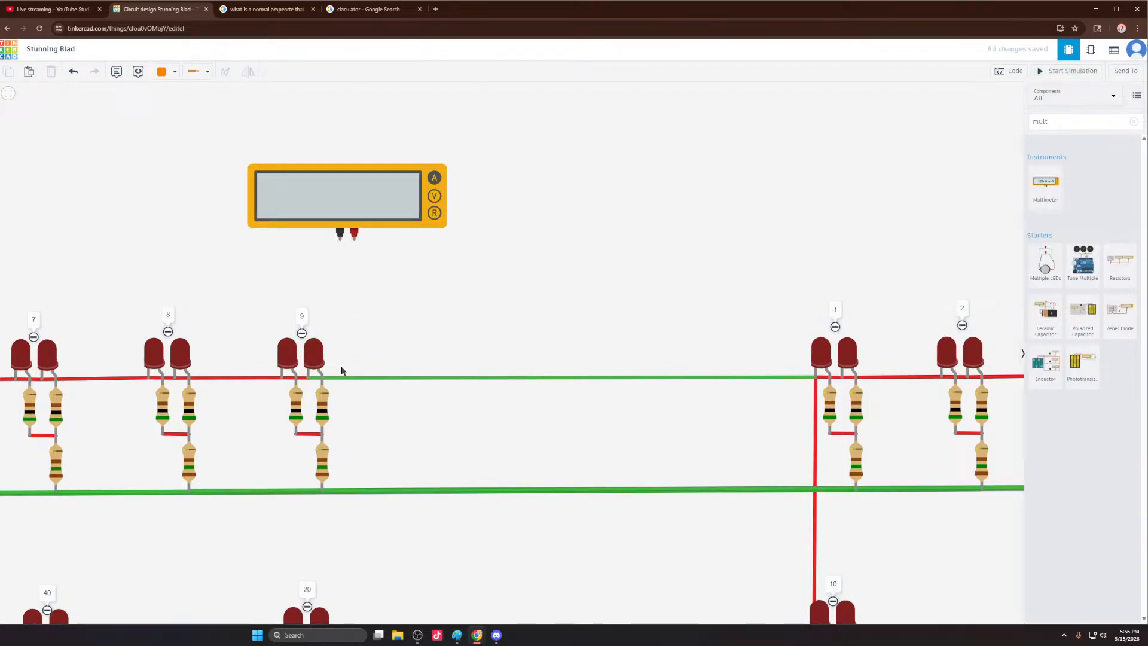
left_click(354, 233)
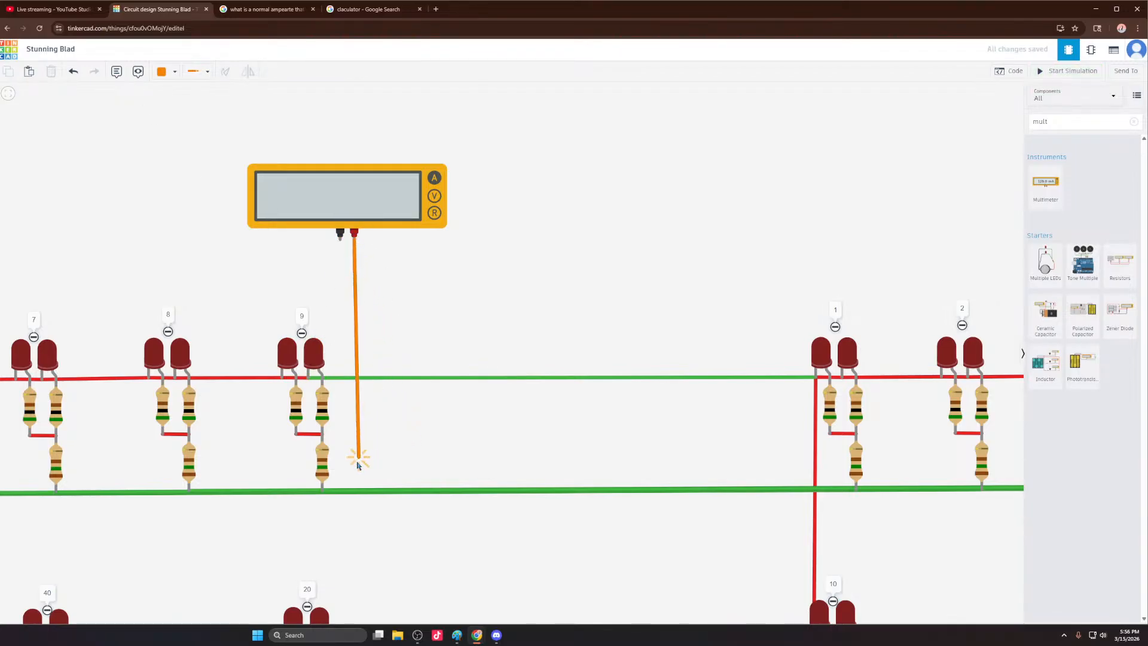
left_click(324, 489)
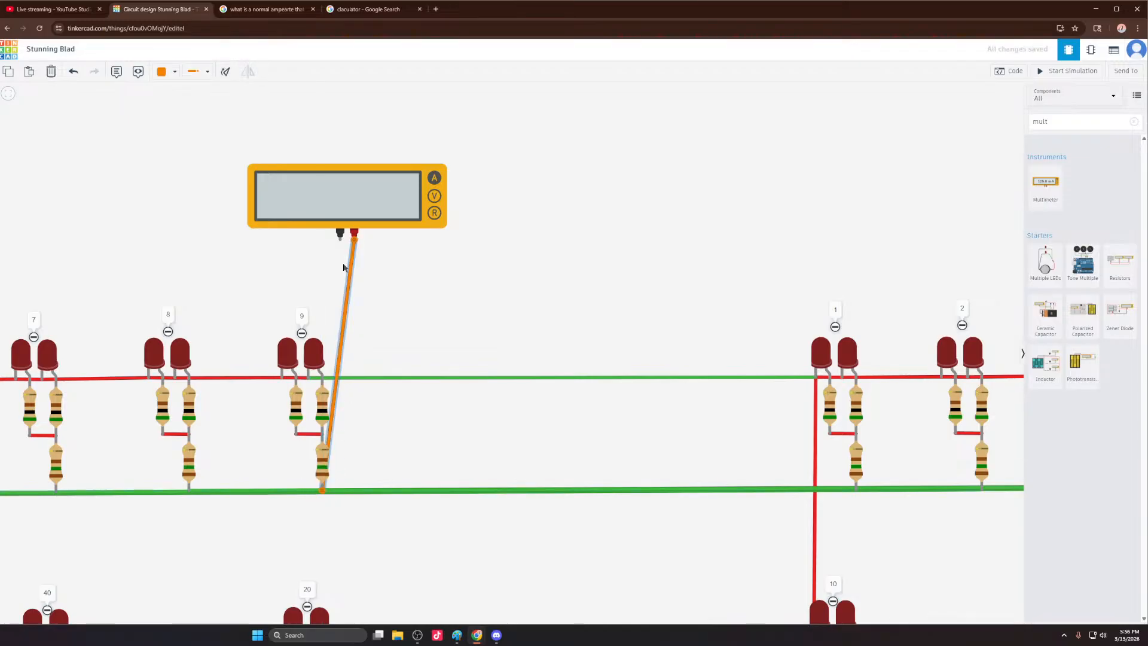
left_click(340, 233)
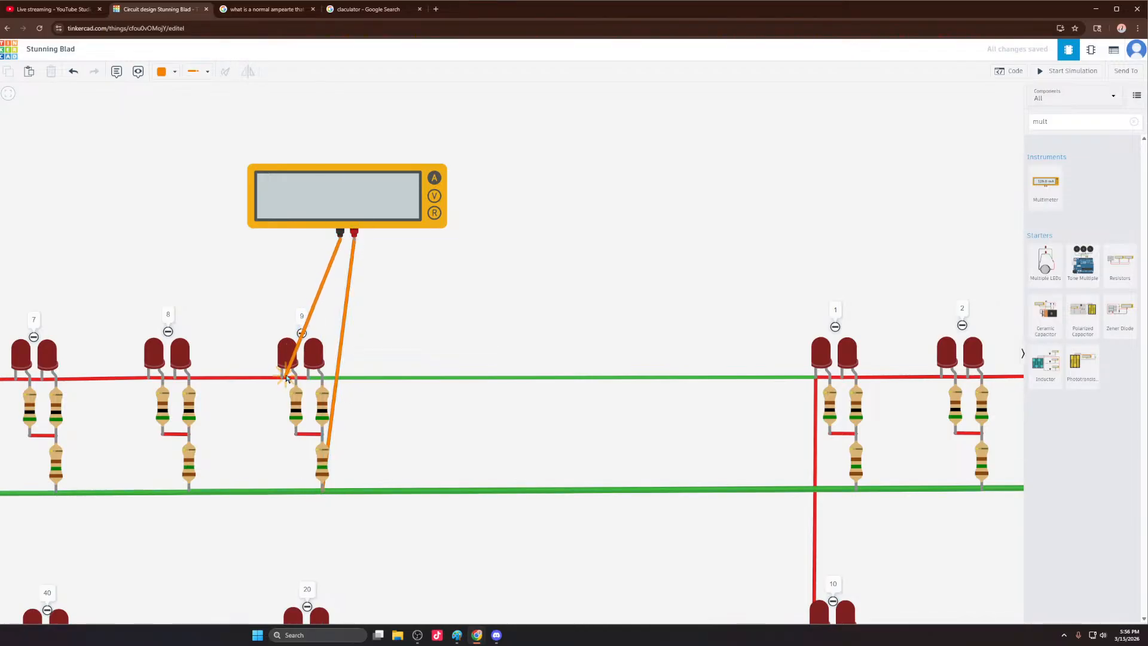
left_click(281, 377)
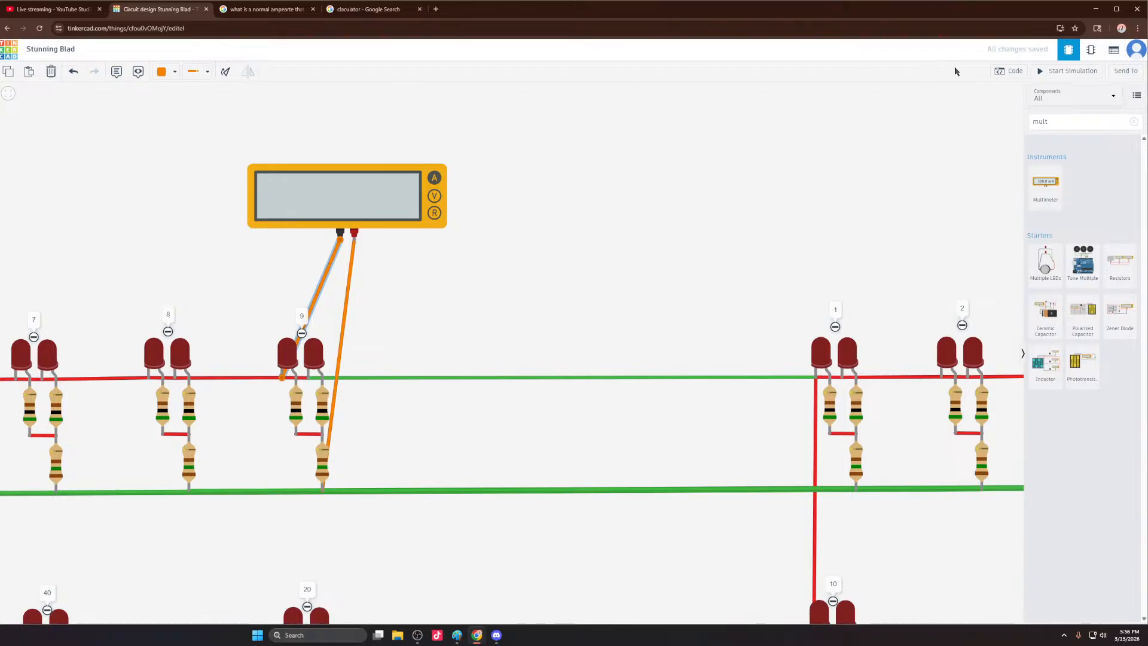
Step: Run the simulation and examine the current shown on the multimeter and the power supply for the whole group 9 connection
left_click(1067, 72)
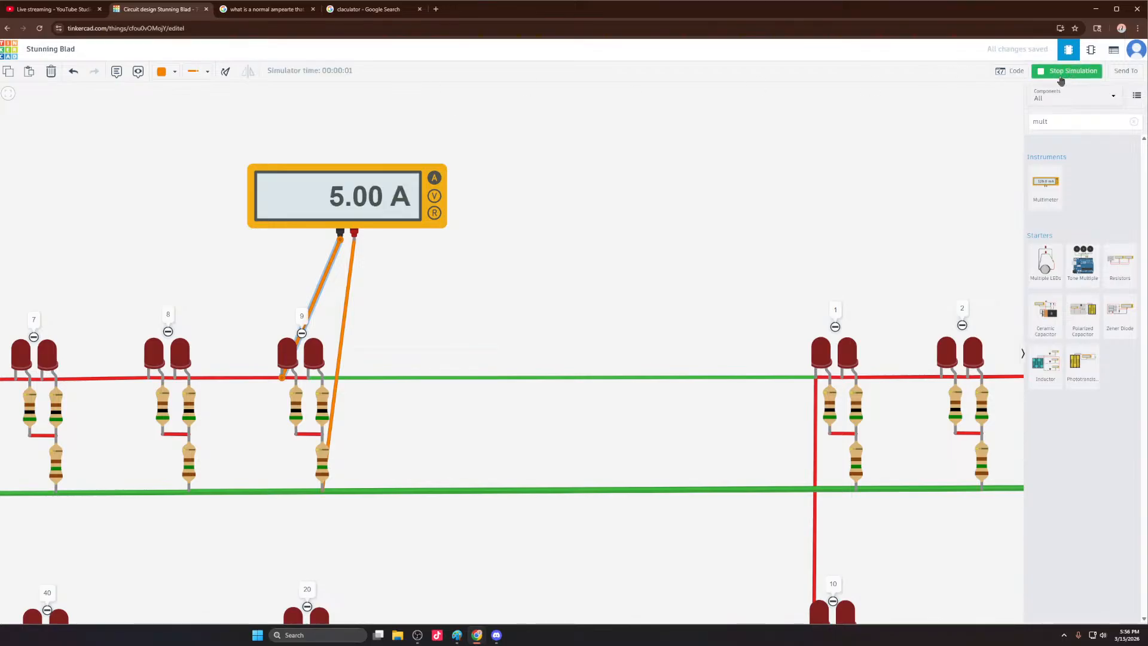
scroll(511, 190, "down", 5)
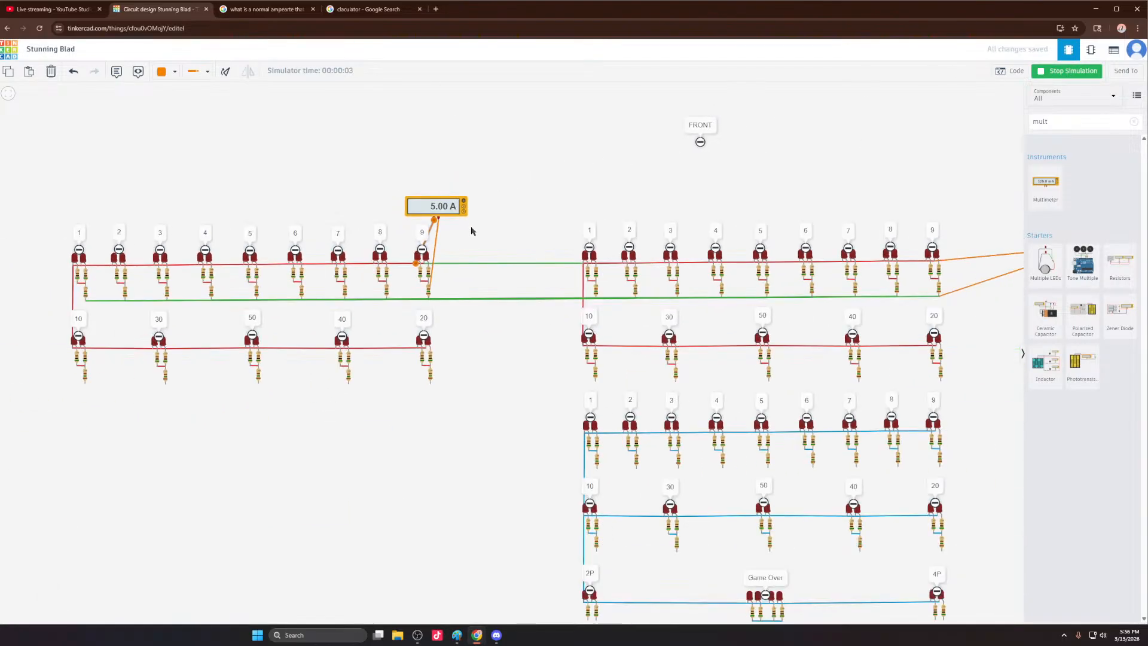
scroll(234, 249, "down", 4)
scroll(634, 253, "up", 5)
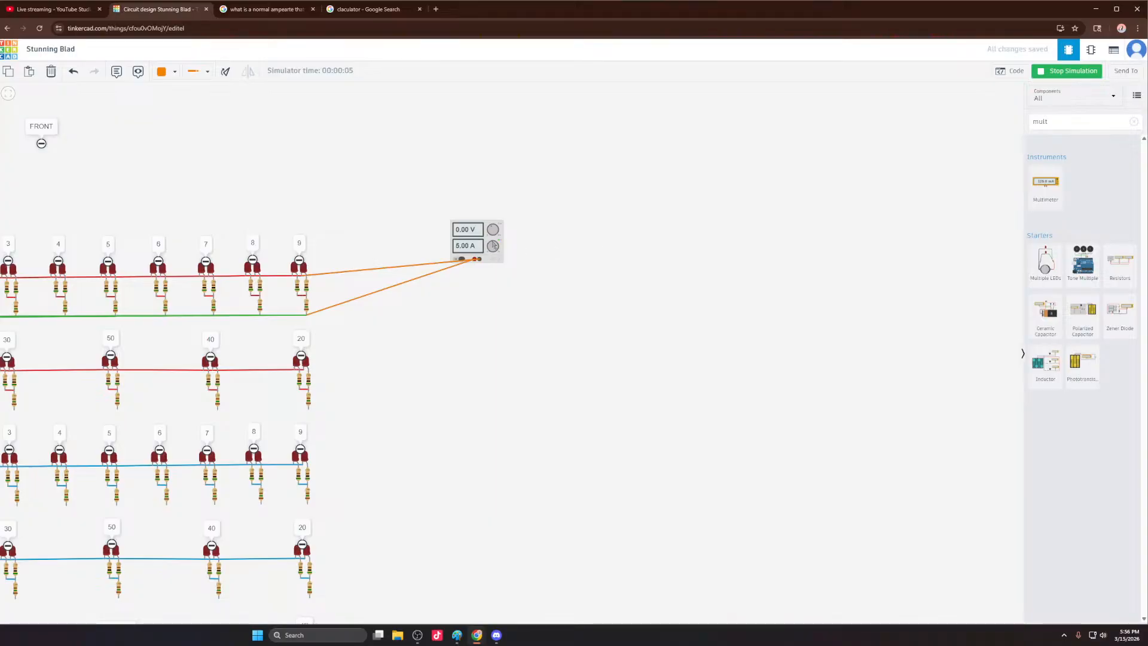
scroll(493, 245, "down", 4)
scroll(141, 223, "up", 6)
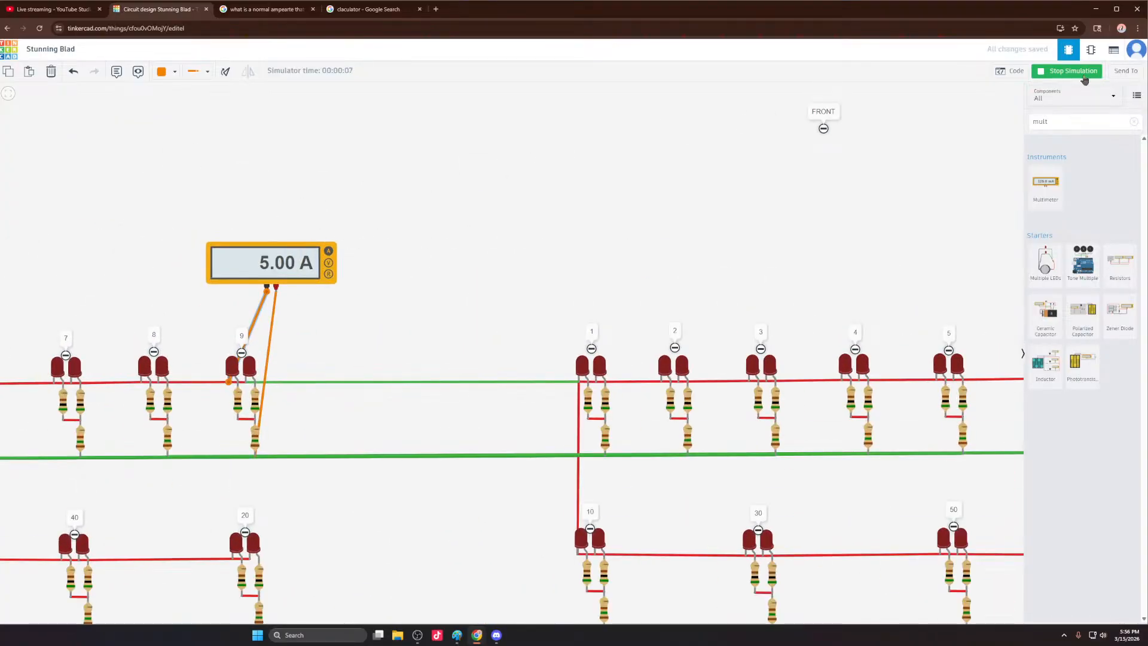
Step: Stop the simulation and delete both multimeter probe wires from the group 9 circuit
left_click(1071, 72)
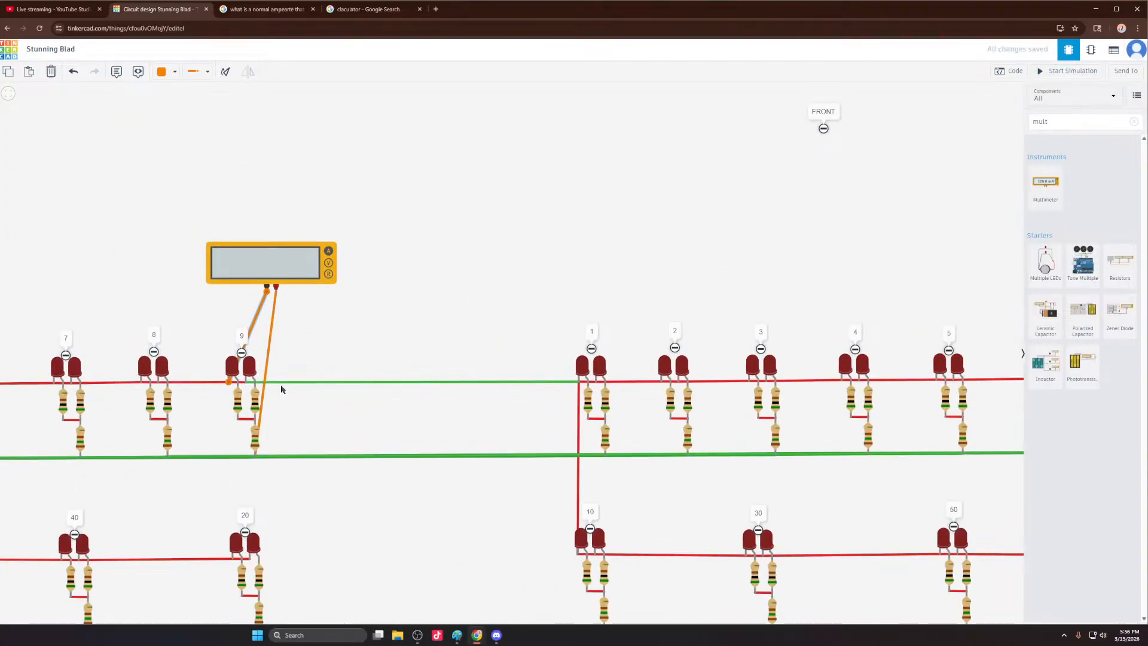
scroll(251, 414, "up", 5)
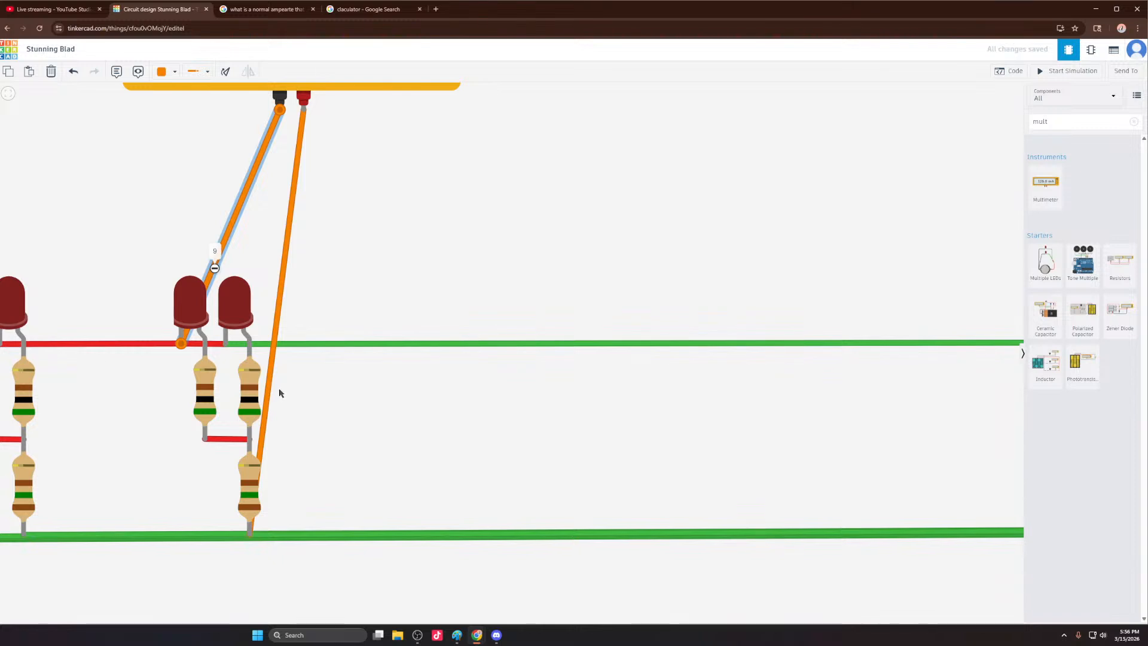
key("Delete")
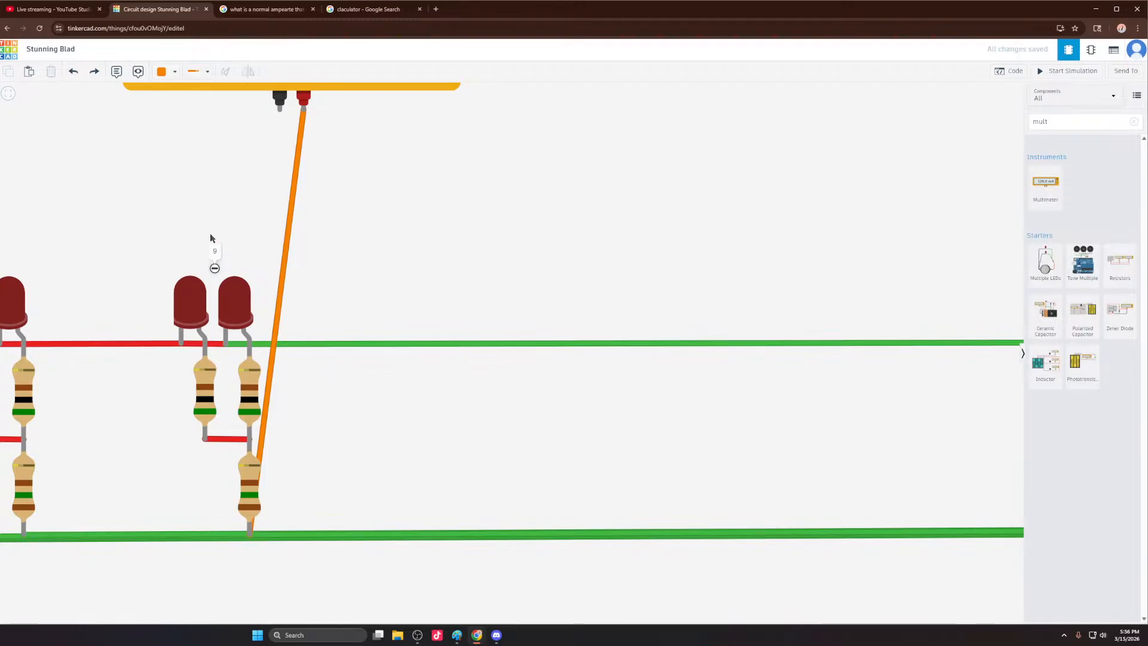
key("ctrl+z")
Step: Wire the multimeter's red probe to both group 9 LED anodes and its black probe to the first LED's cathode
left_click(249, 344)
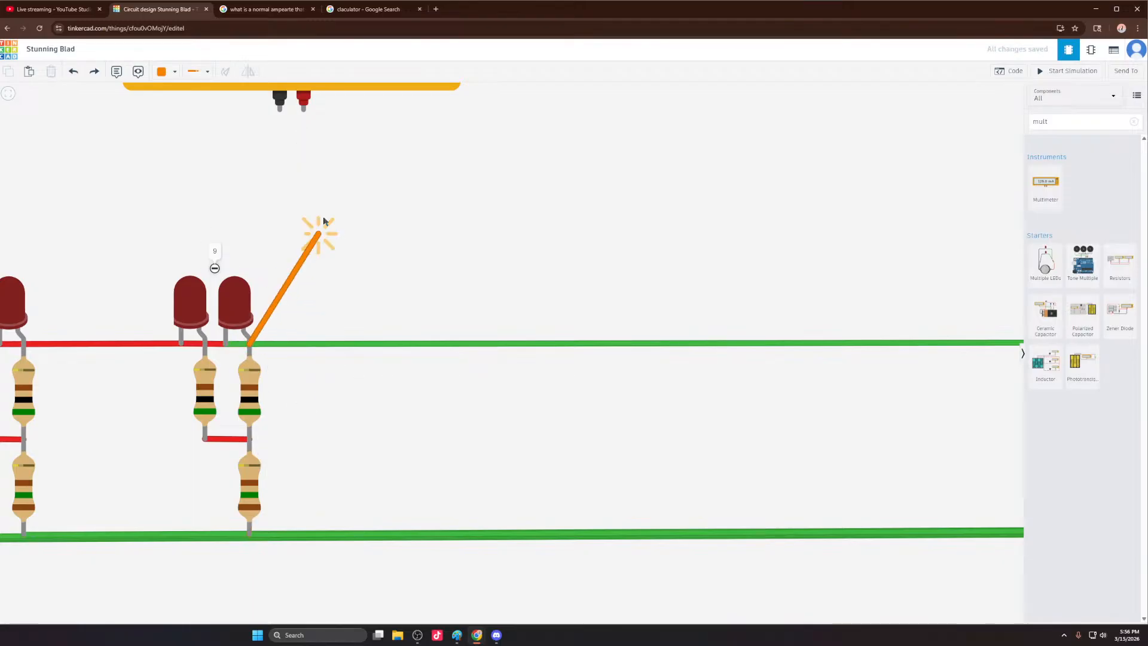
left_click(303, 109)
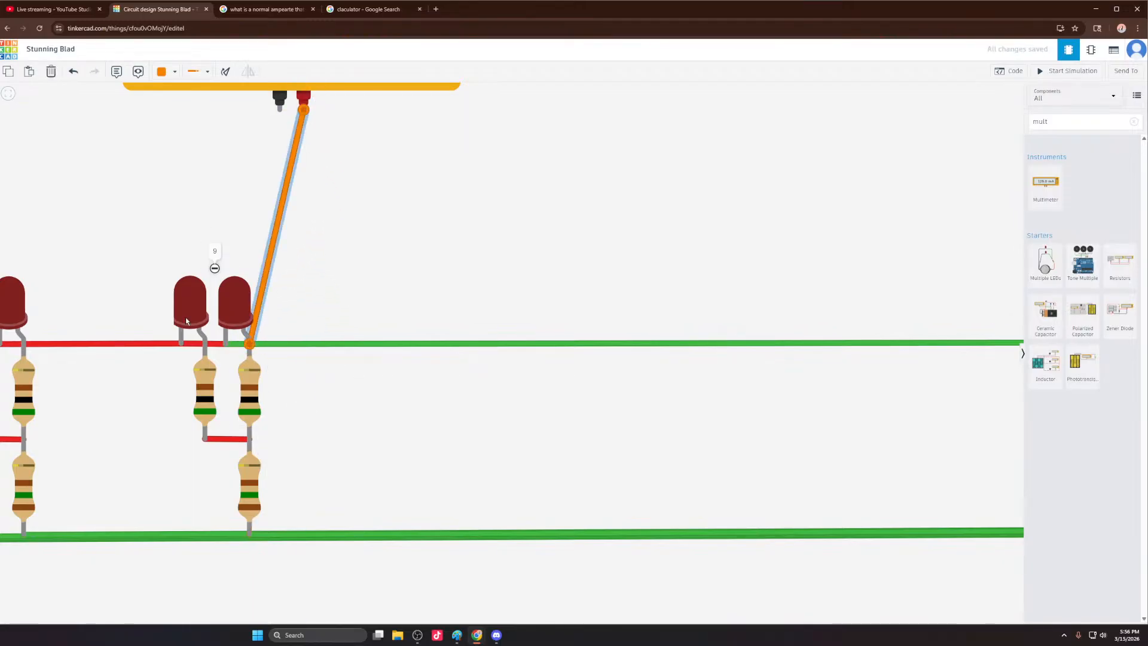
left_click(205, 343)
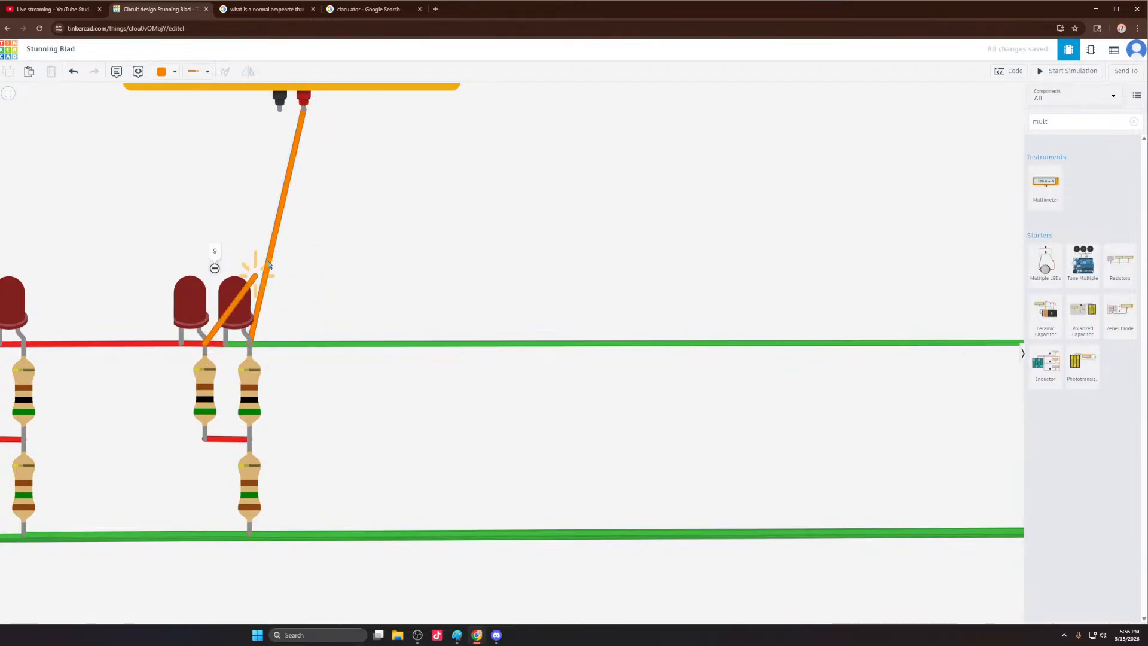
left_click(303, 114)
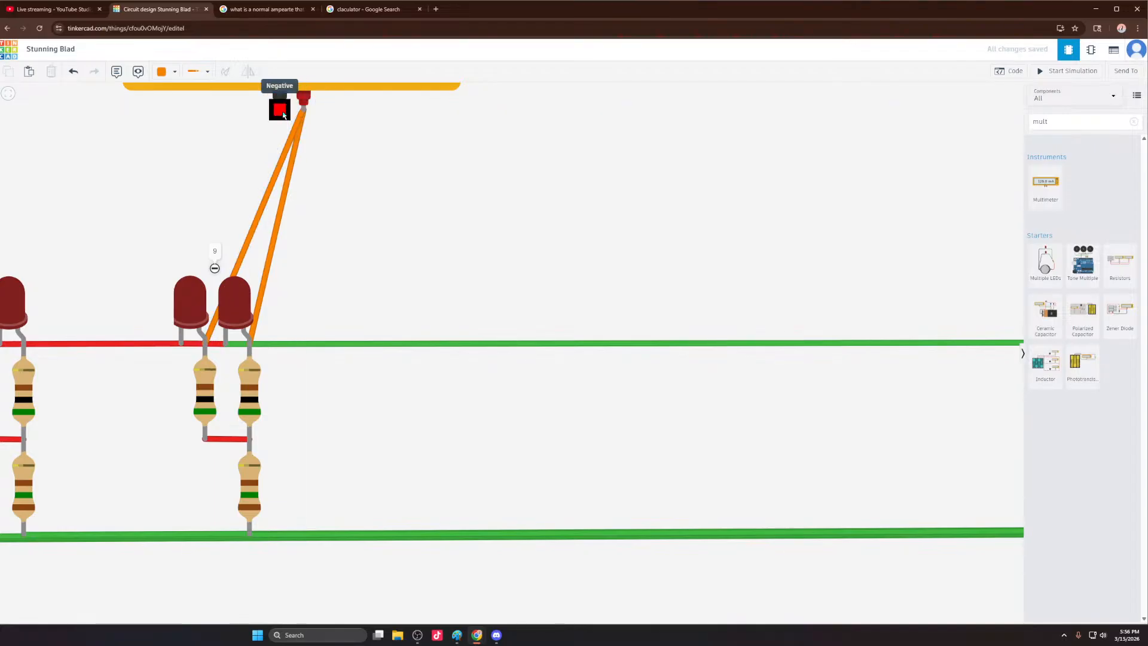
left_click(284, 114)
left_click(181, 343)
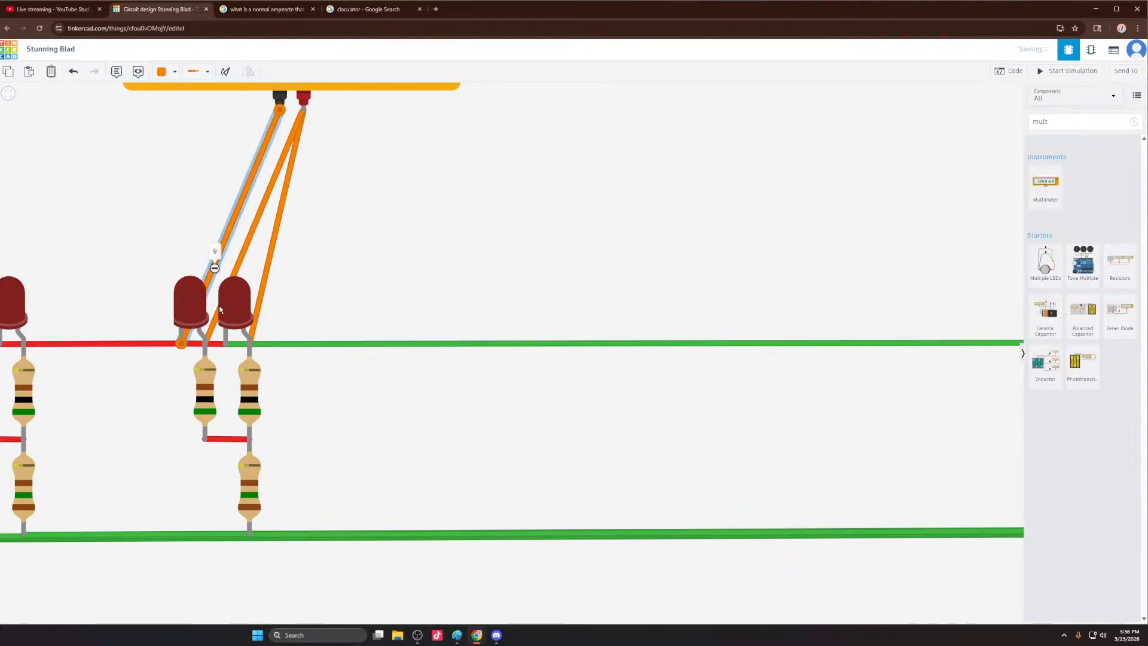
Step: Run the simulation and compare the multimeter current with the power supply current for the two group 9 LEDs wired together
left_click(1067, 71)
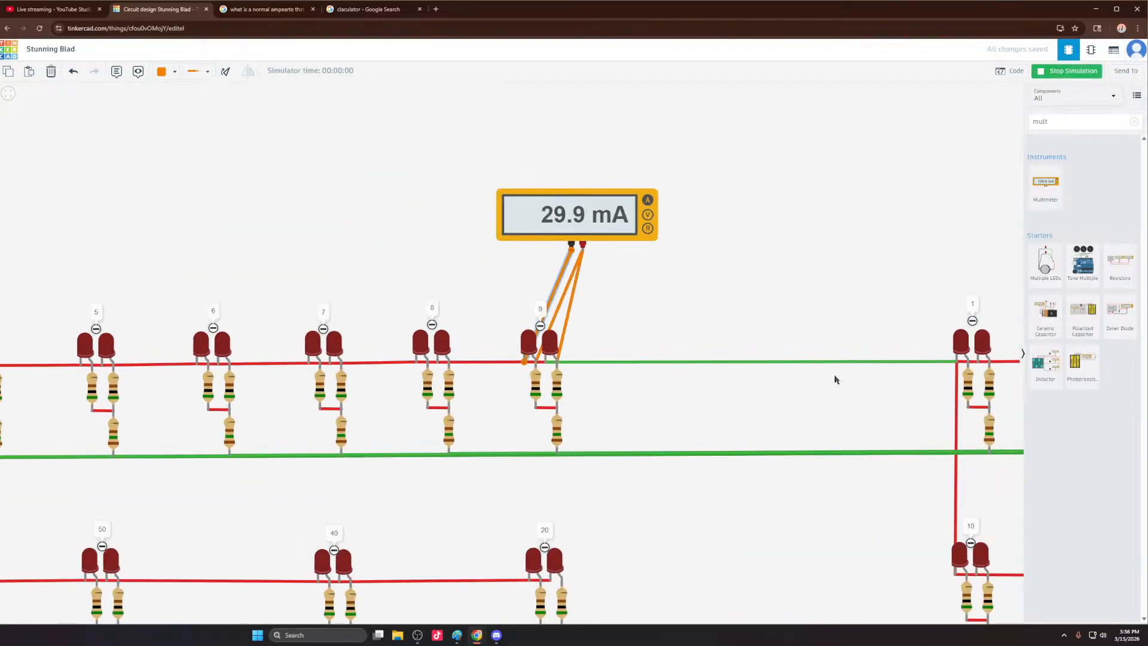
scroll(247, 270, "down", 3)
scroll(310, 281, "down", 3)
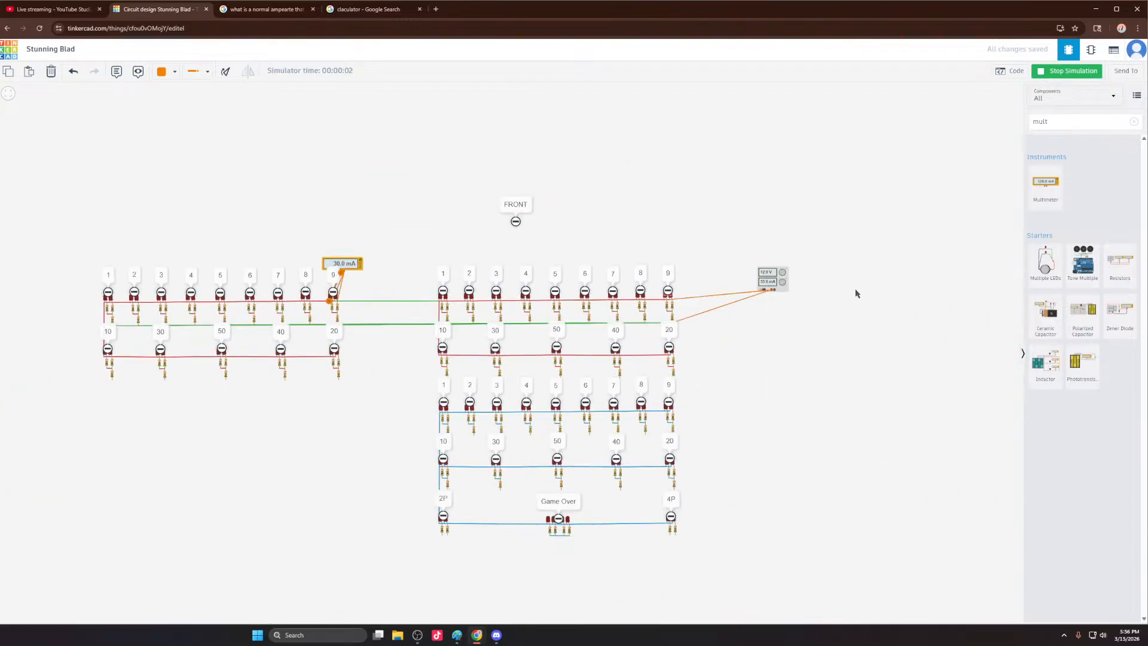
scroll(855, 292, "up", 3)
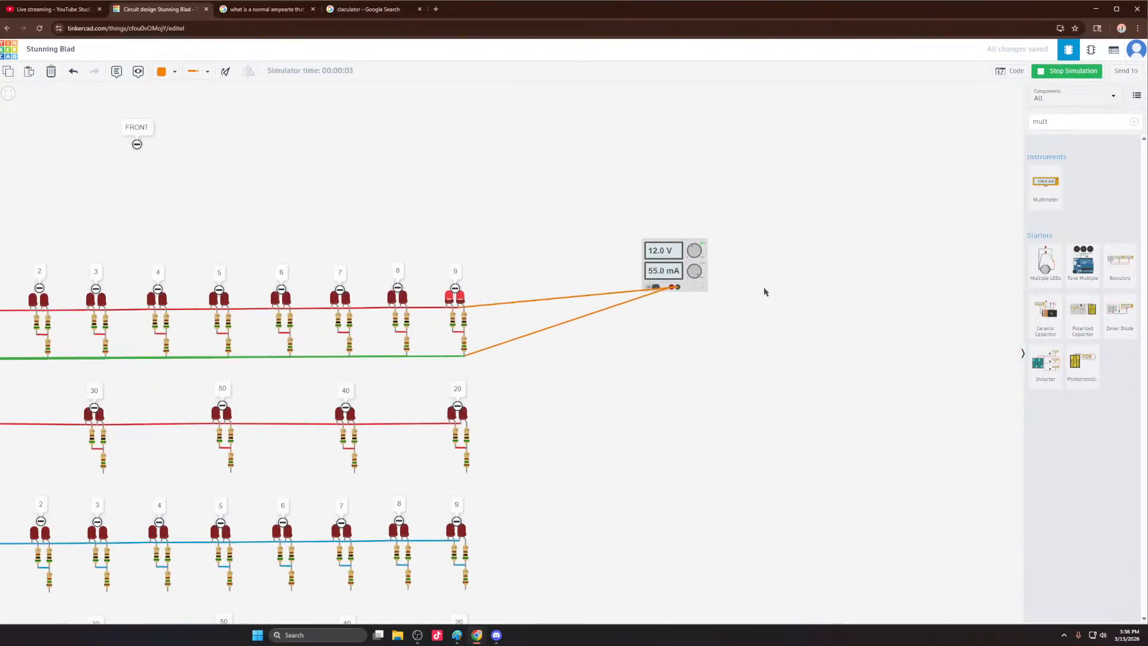
scroll(677, 275, "down", 3)
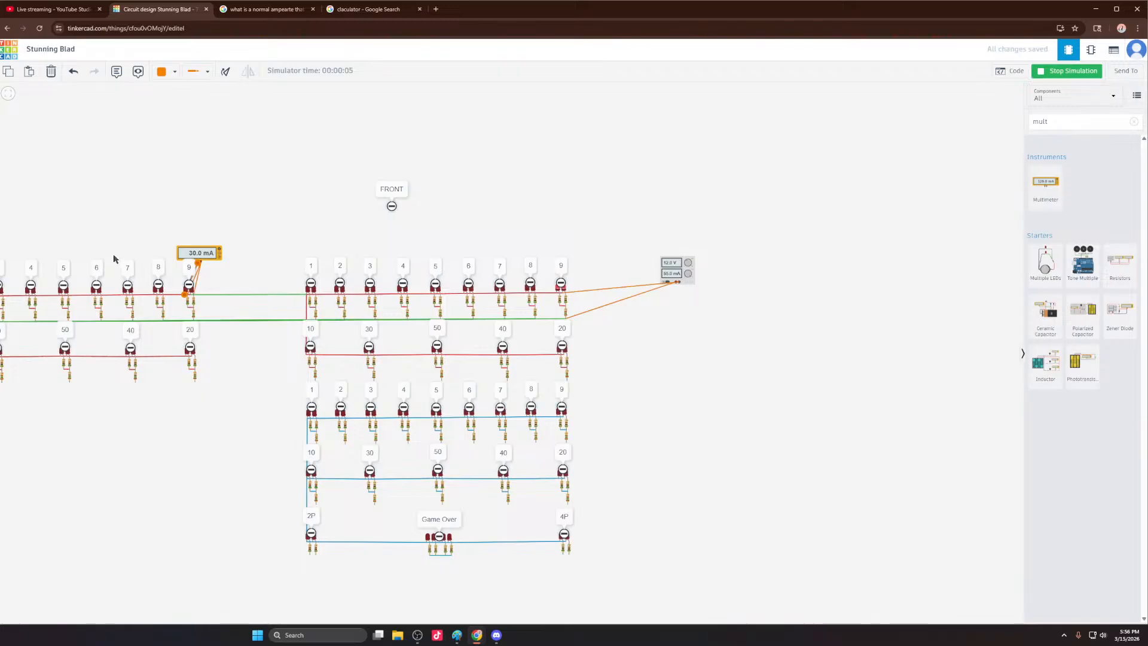
scroll(113, 259, "up", 3)
scroll(276, 283, "up", 2)
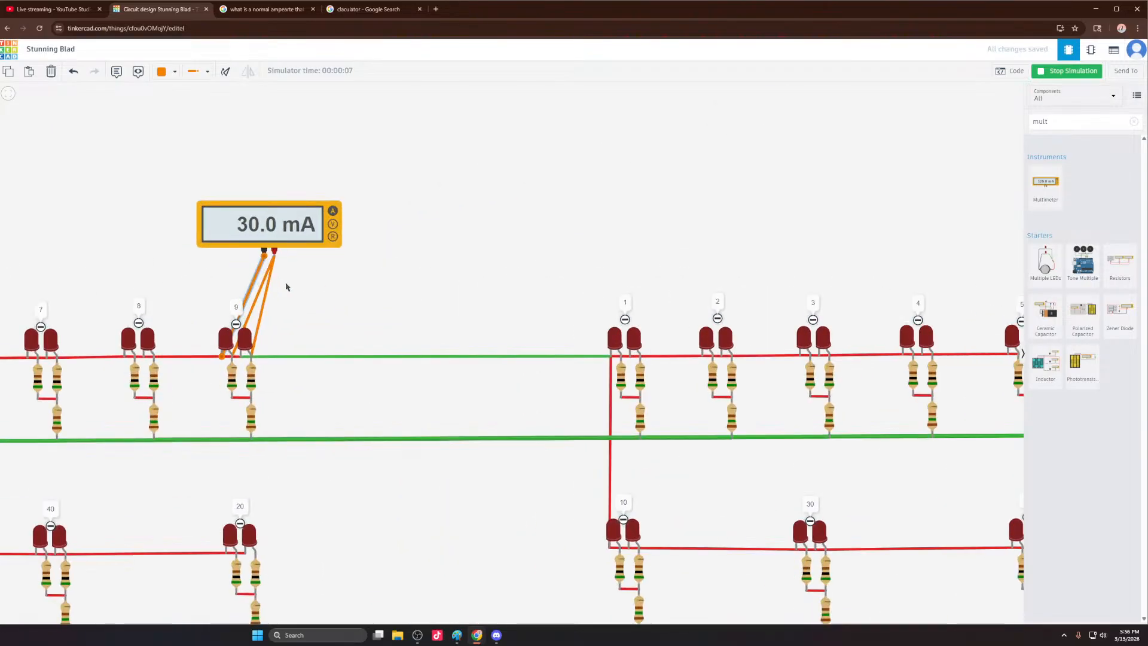
Step: Remove the probe wires from the first group 9 LED and connect the black probe to the second LED's cathode
key("Delete")
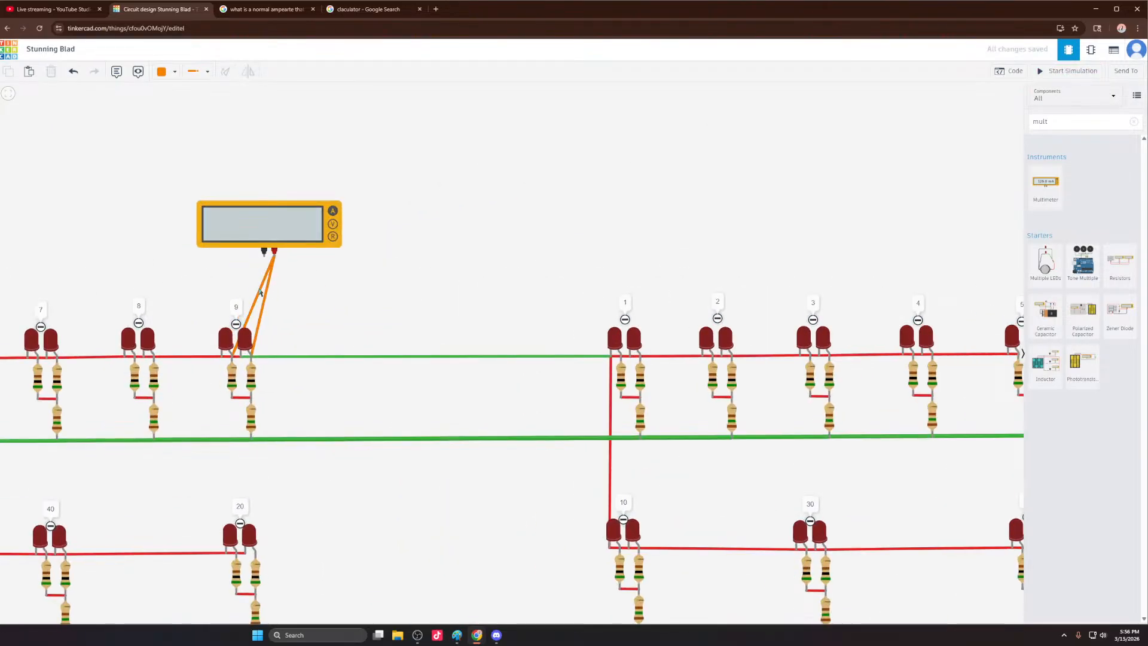
left_click(264, 251)
left_click(241, 365)
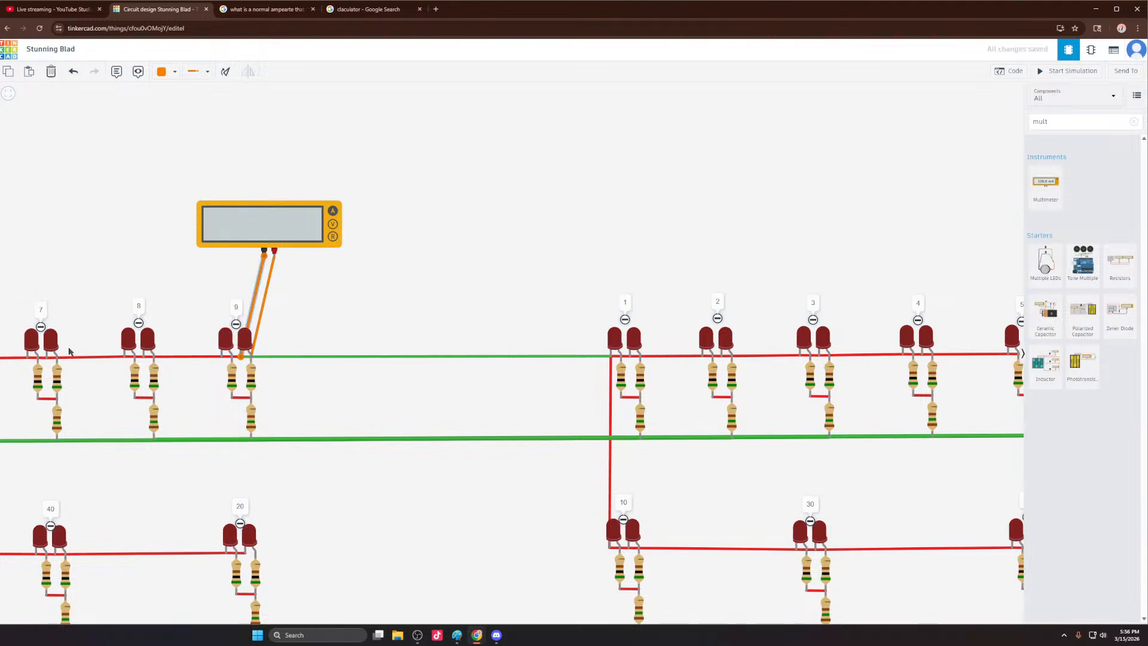
scroll(71, 353, "down", 3)
scroll(419, 311, "down", 2)
Step: Run the simulation and compare the power supply current with the multimeter reading across the second group 9 LED
left_click(1036, 72)
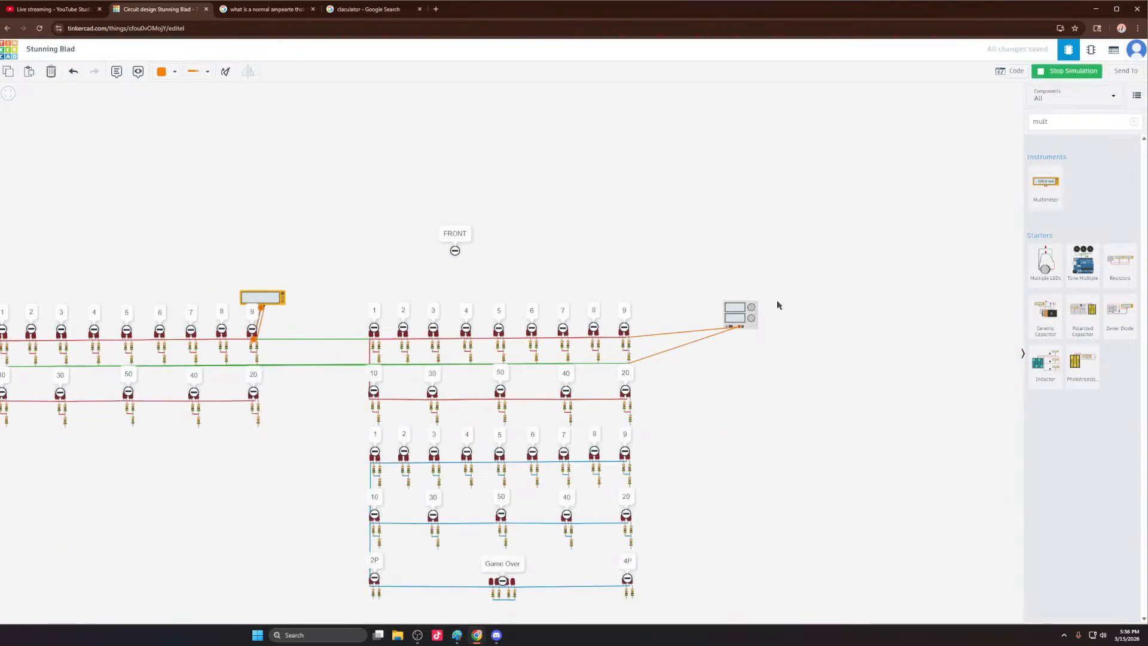
scroll(742, 316, "up", 3)
scroll(708, 345, "down", 5)
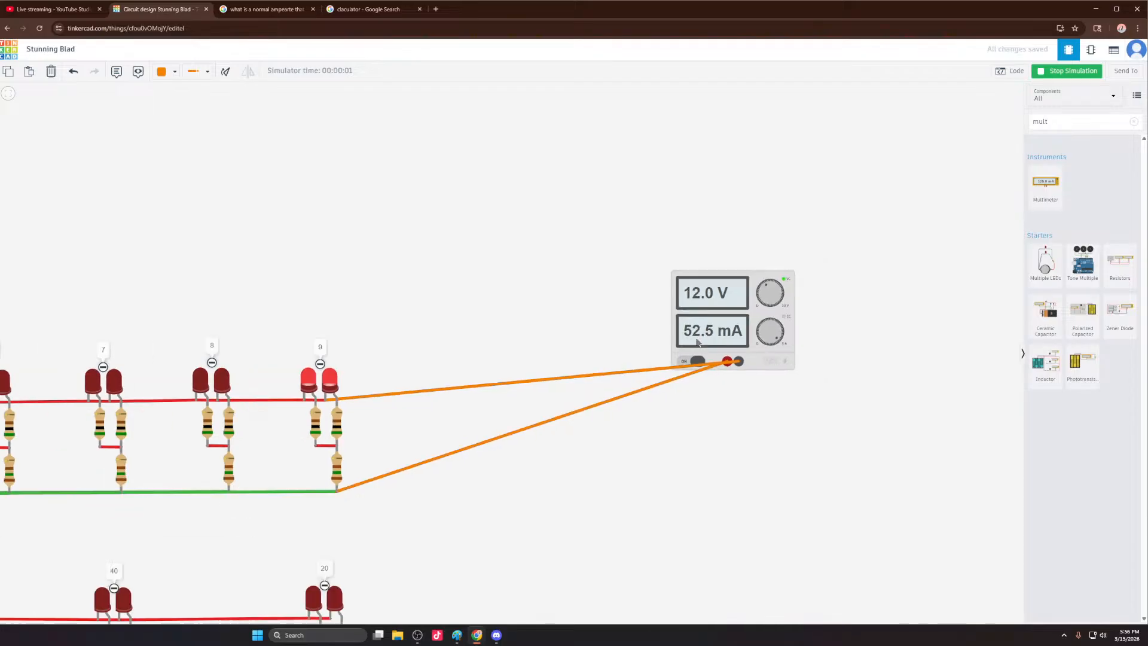
scroll(428, 329, "up", 2)
scroll(428, 329, "up", 2)
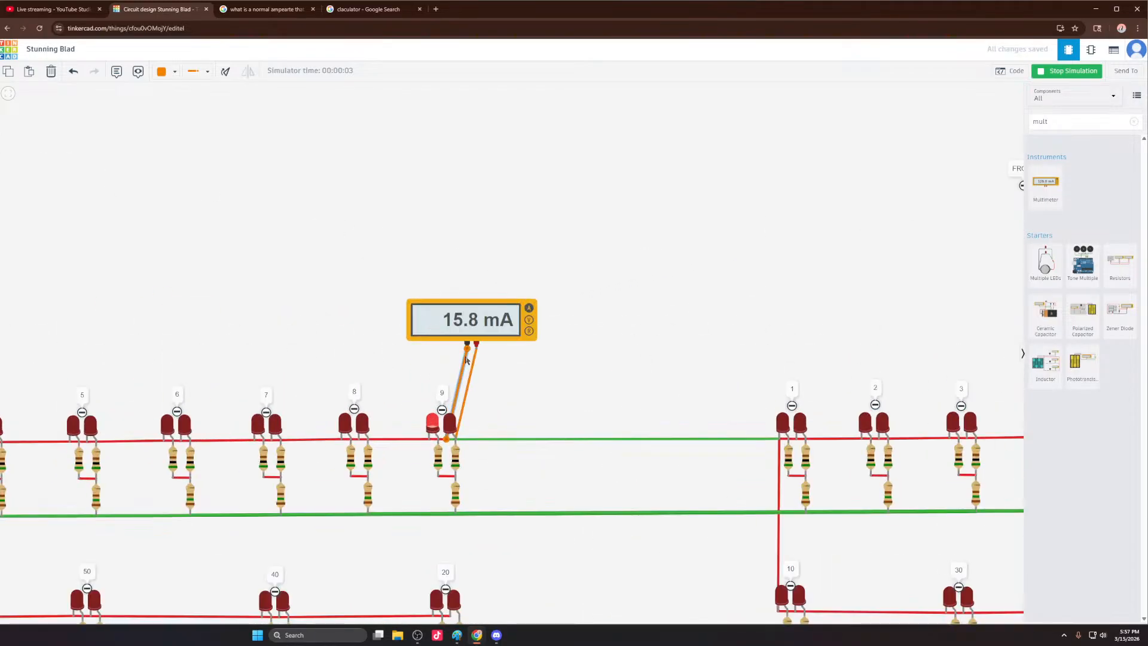
Step: Delete the two remaining multimeter probe wires from group 9
left_click(474, 370)
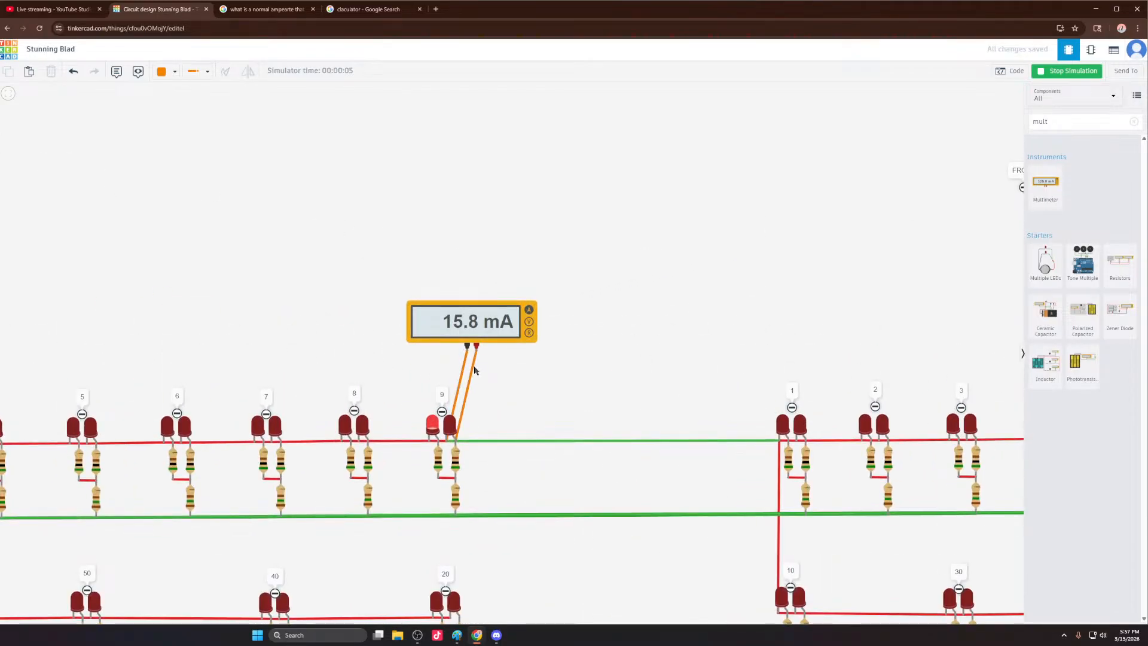
left_click(473, 366)
key("Delete")
left_click(463, 365)
key("Delete")
Step: Run the simulation without the multimeter connected and inspect the power supply current and group 9's bottom resistor value
scroll(343, 366, "down", 3)
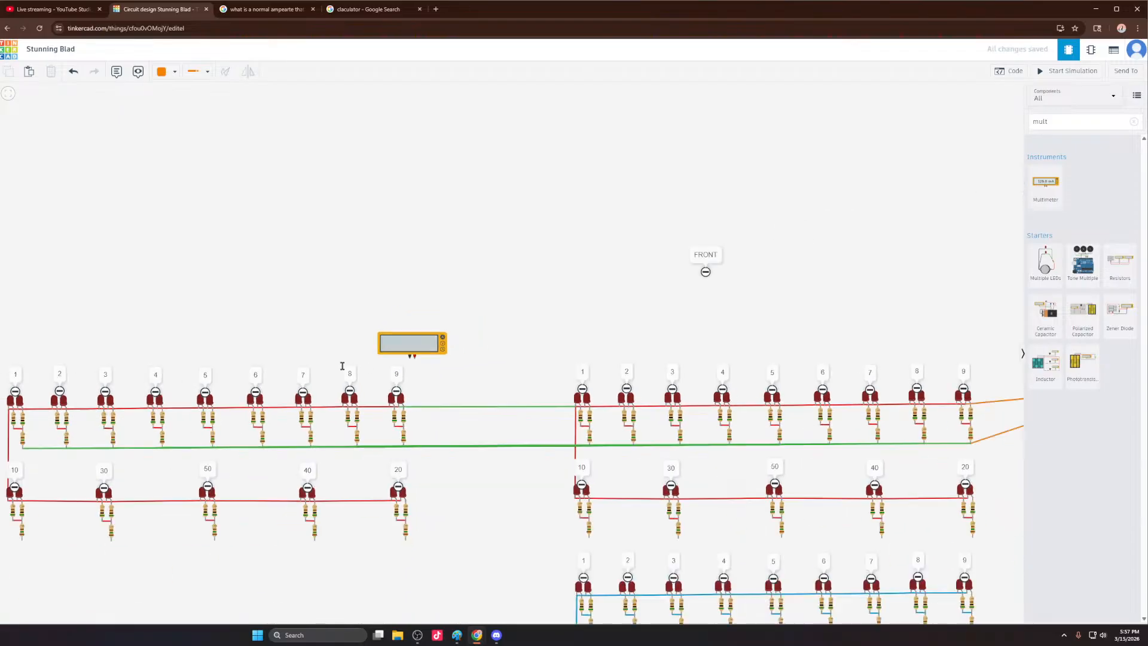
scroll(342, 366, "down", 2)
scroll(802, 369, "up", 3)
left_click(1056, 71)
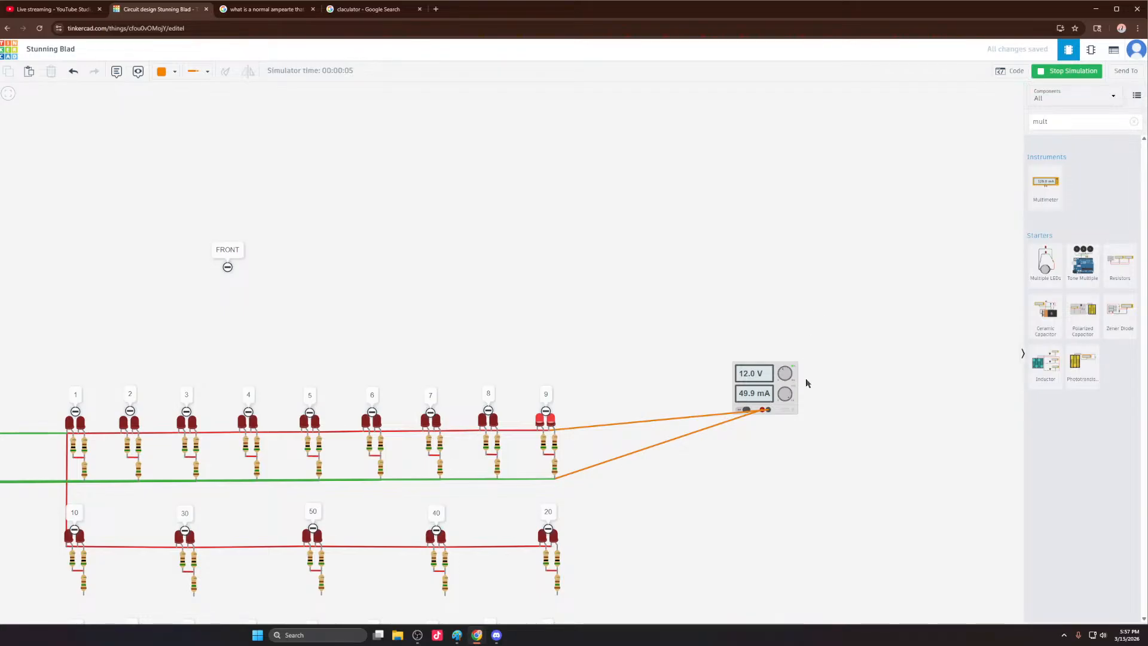
scroll(571, 448, "up", 3)
left_click(533, 469)
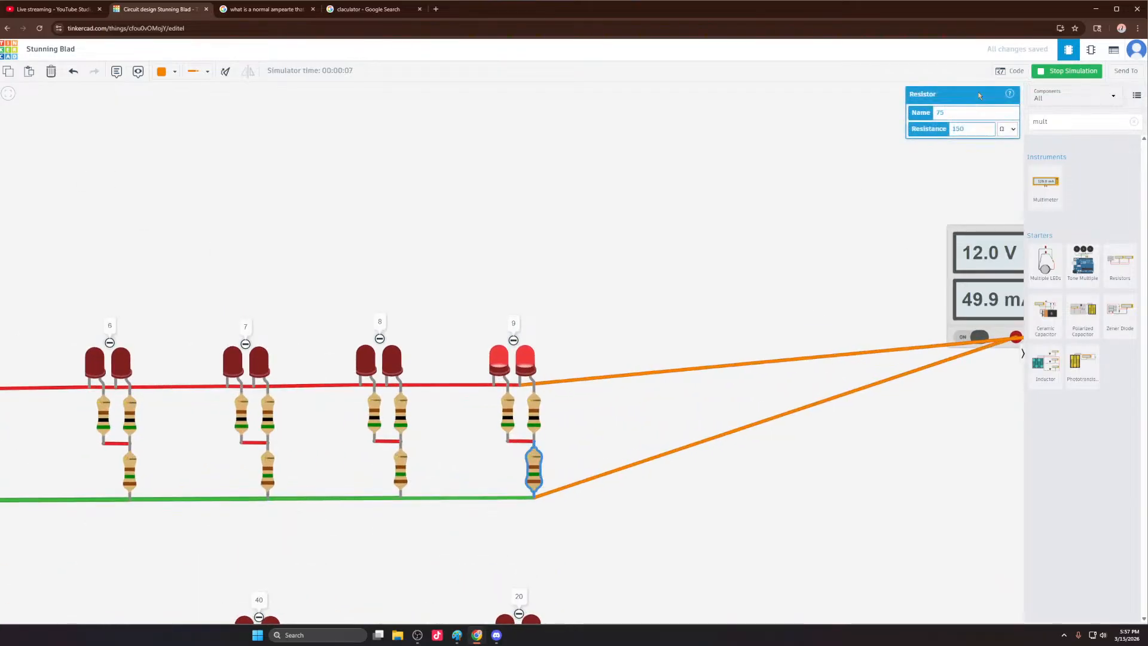
Step: Stop the simulation and delete the bottom 150 Ω resistor from group 9 in both red sections
left_click(1086, 77)
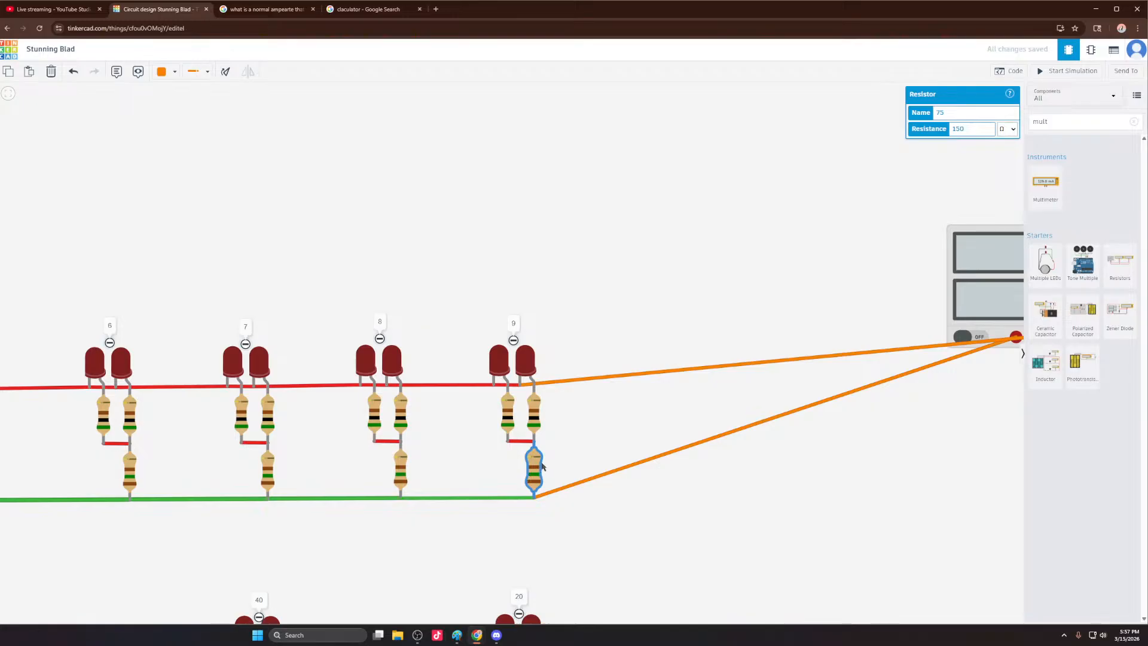
key("Delete")
scroll(559, 449, "down", 5)
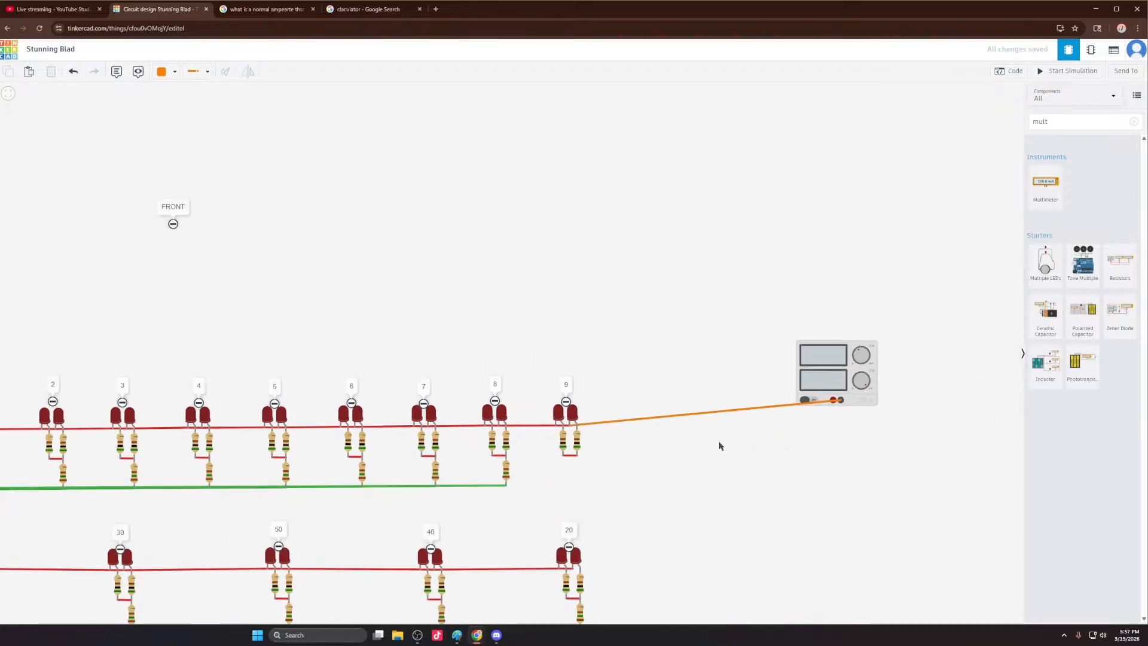
scroll(167, 460, "up", 3)
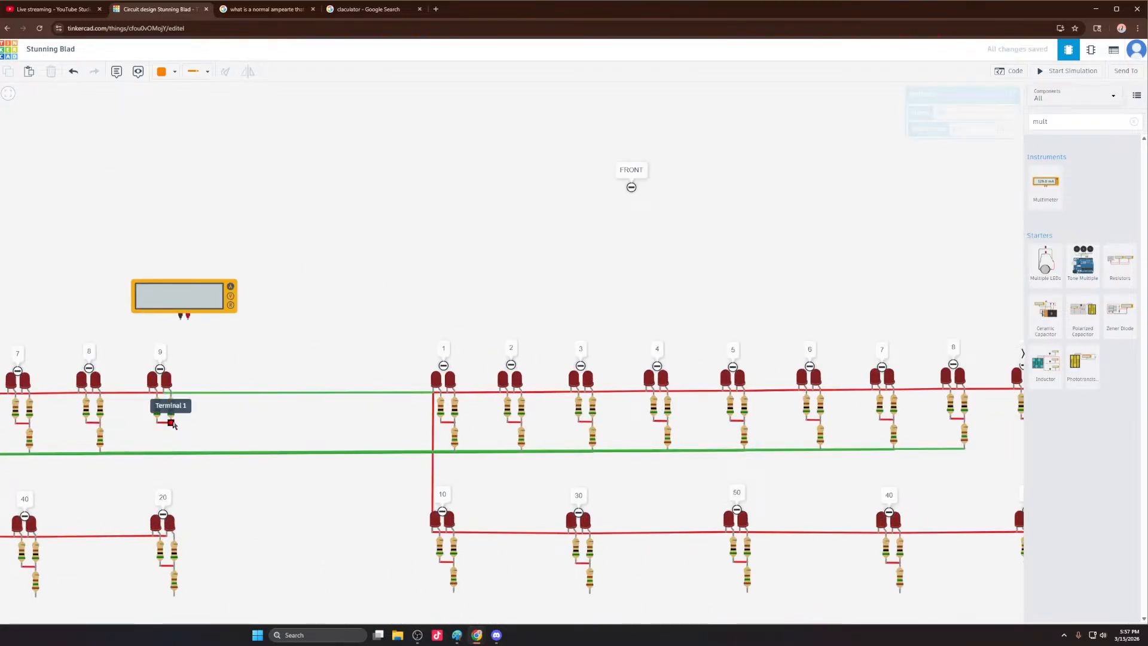
left_click(170, 442)
scroll(235, 441, "down", 3)
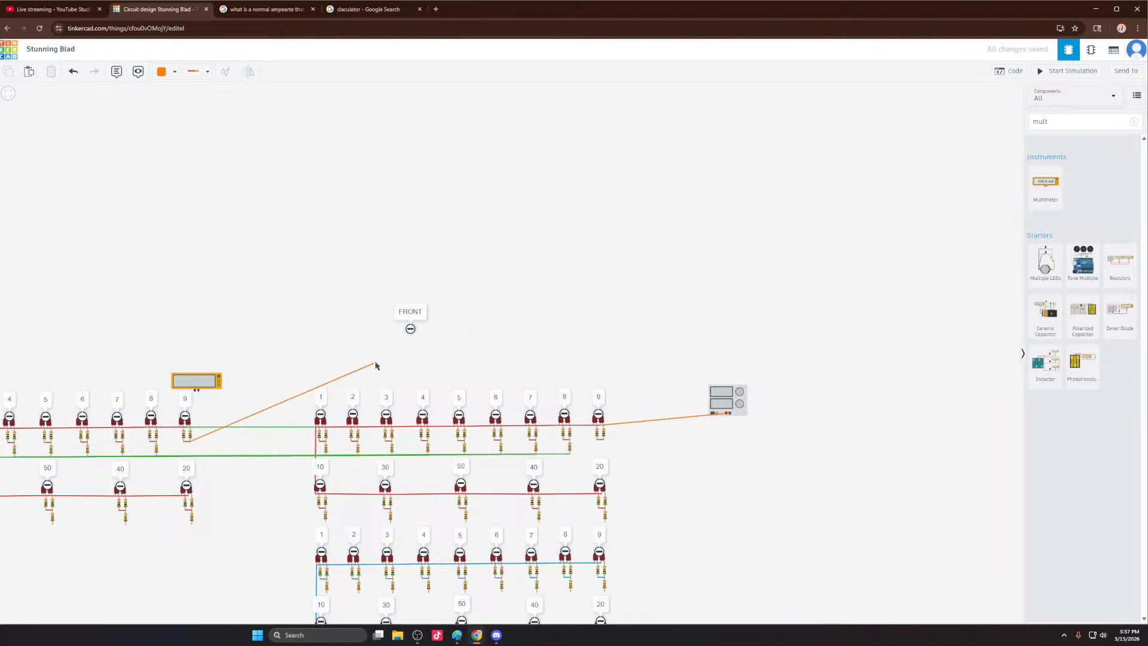
left_click(372, 352)
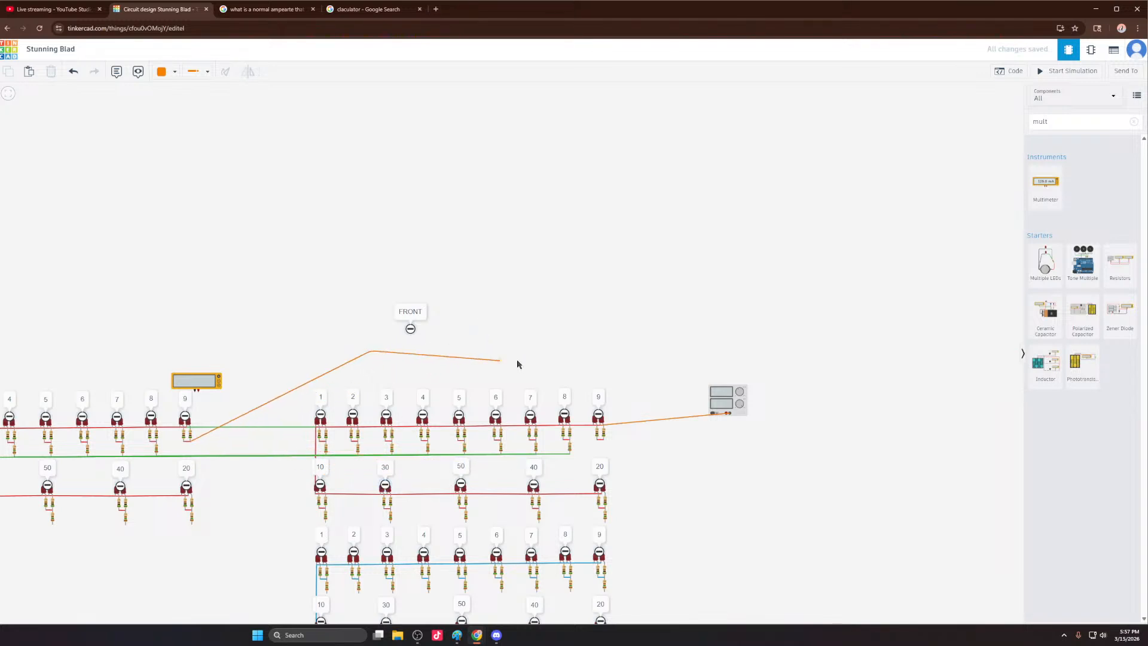
left_click(604, 440)
key("Escape")
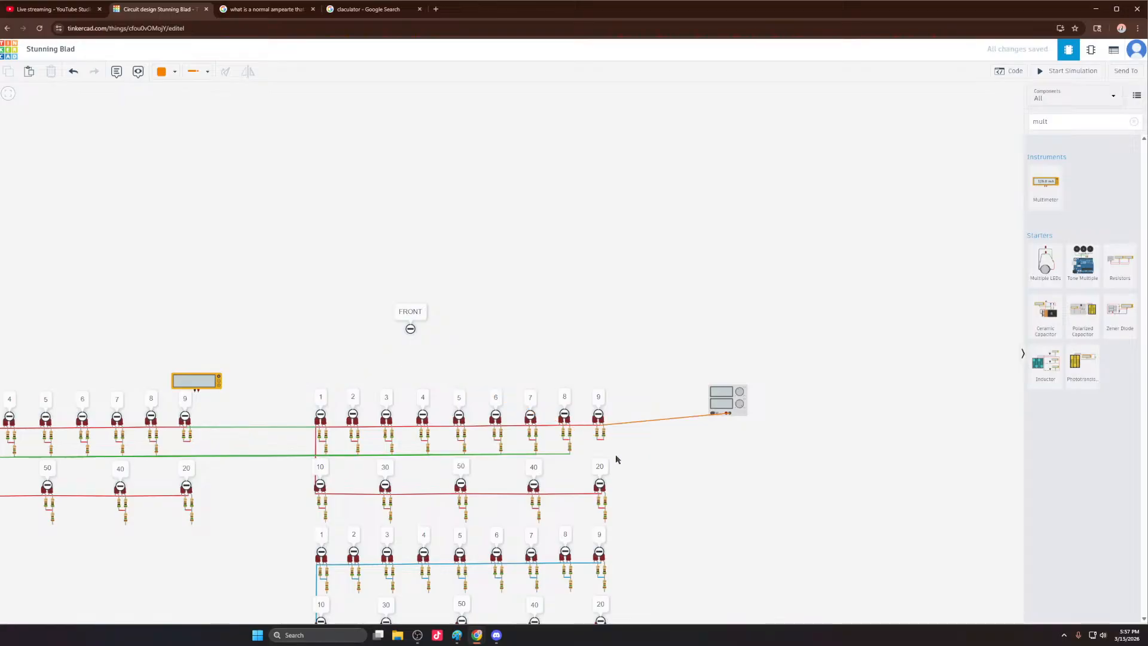
Step: Link the lower resistor junctions of both group 9 sets with an orange wire routed above the LED rows
scroll(613, 437, "up", 4)
left_click(592, 424)
left_click(297, 268)
scroll(800, 316, "down", 4)
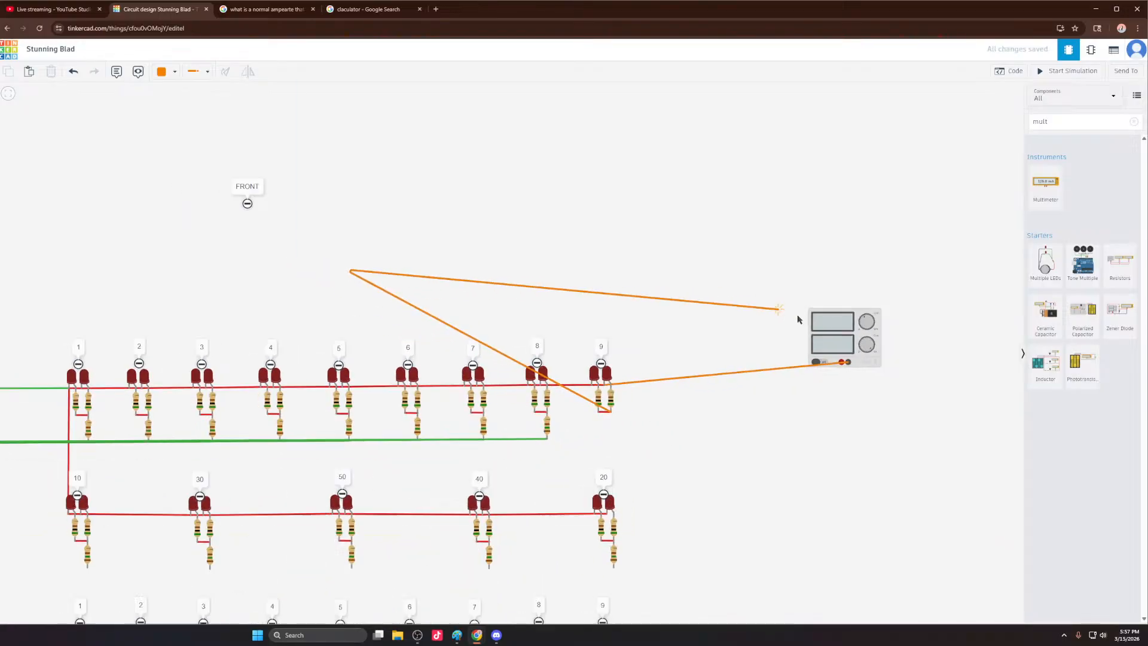
left_click(348, 300)
scroll(258, 368, "up", 5)
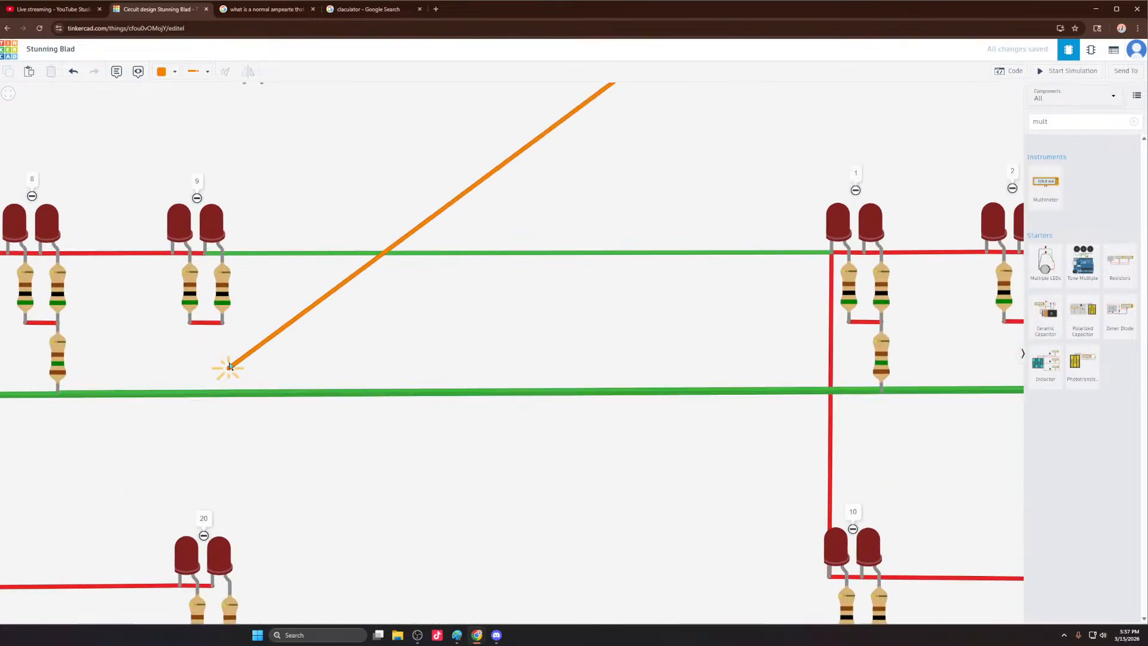
left_click(223, 323)
scroll(108, 347, "down", 6)
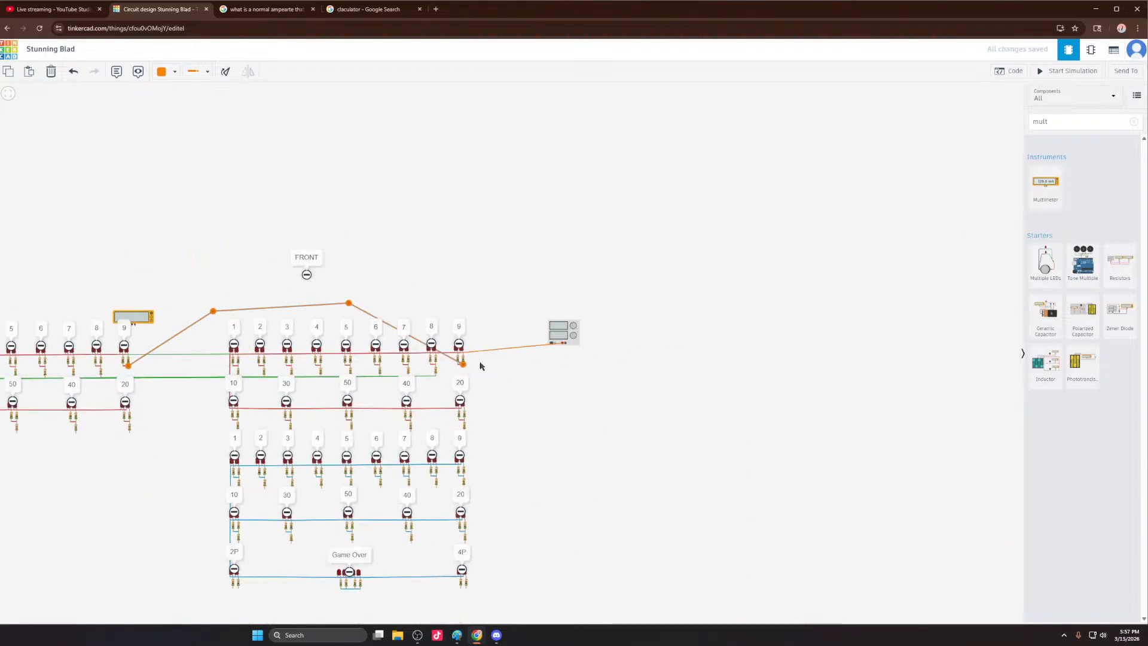
Step: Connect the lower resistor junction of the group 9 set nearest the power supply to the supply's red terminal
scroll(377, 375, "up", 3)
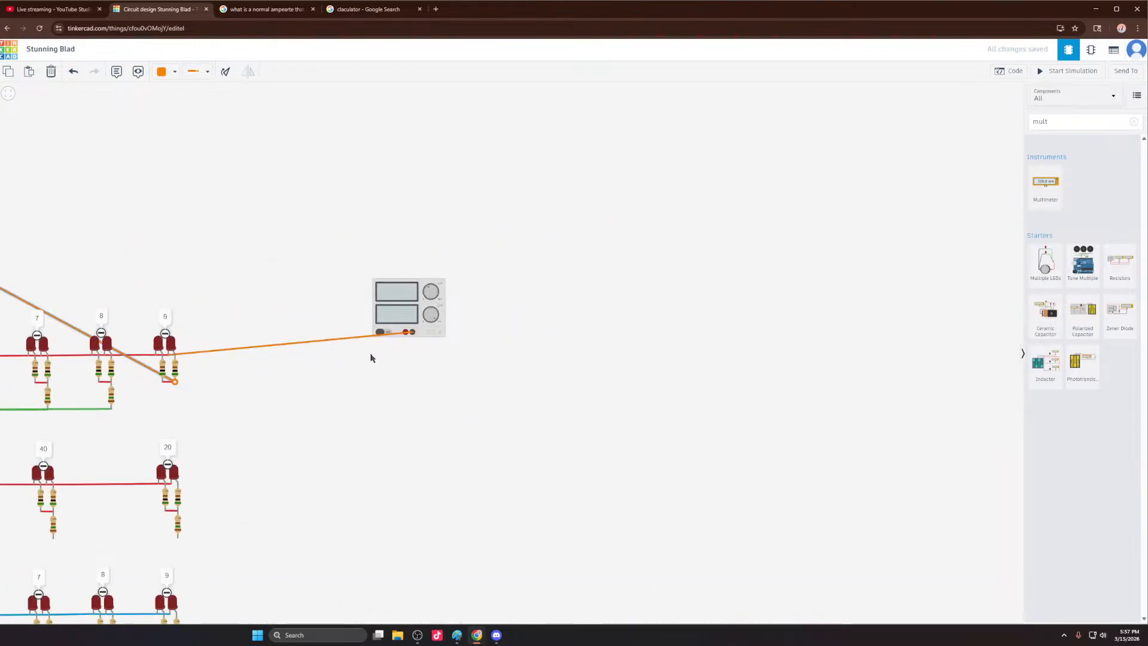
scroll(175, 386, "up", 3)
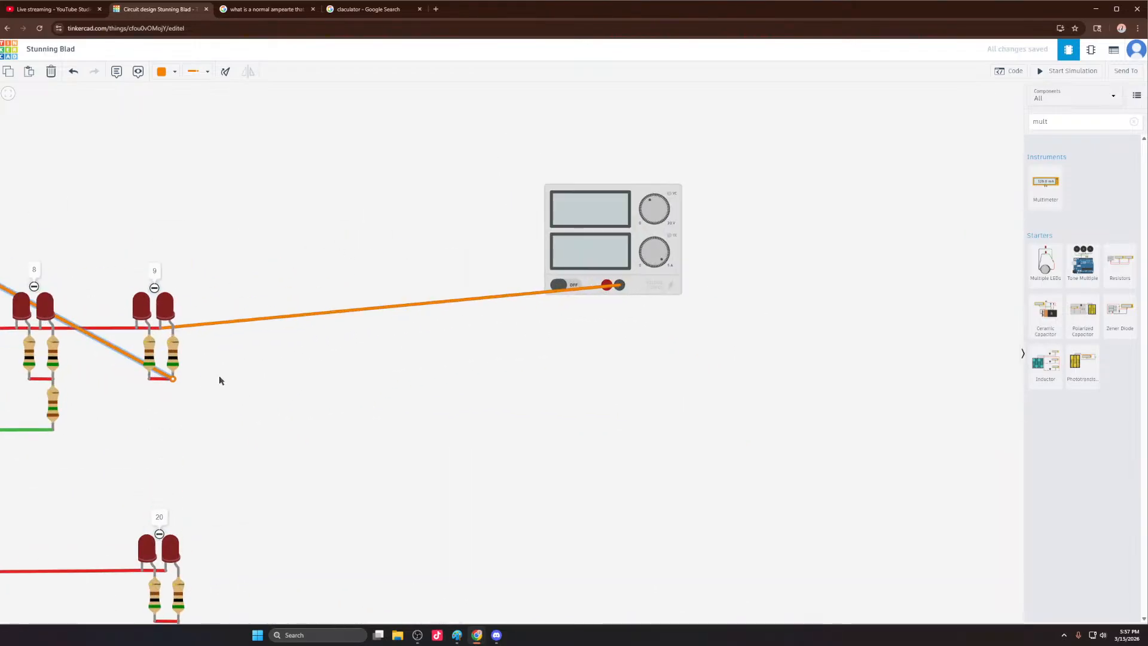
left_click(171, 379)
left_click(604, 286)
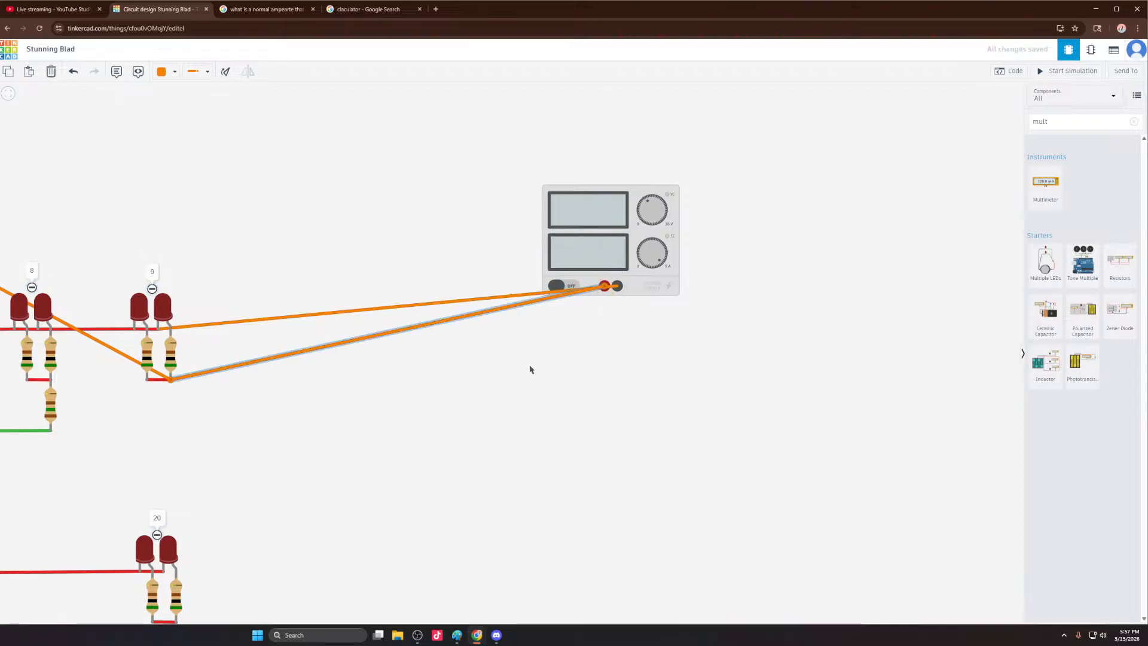
scroll(577, 395, "down", 4)
scroll(590, 396, "down", 3)
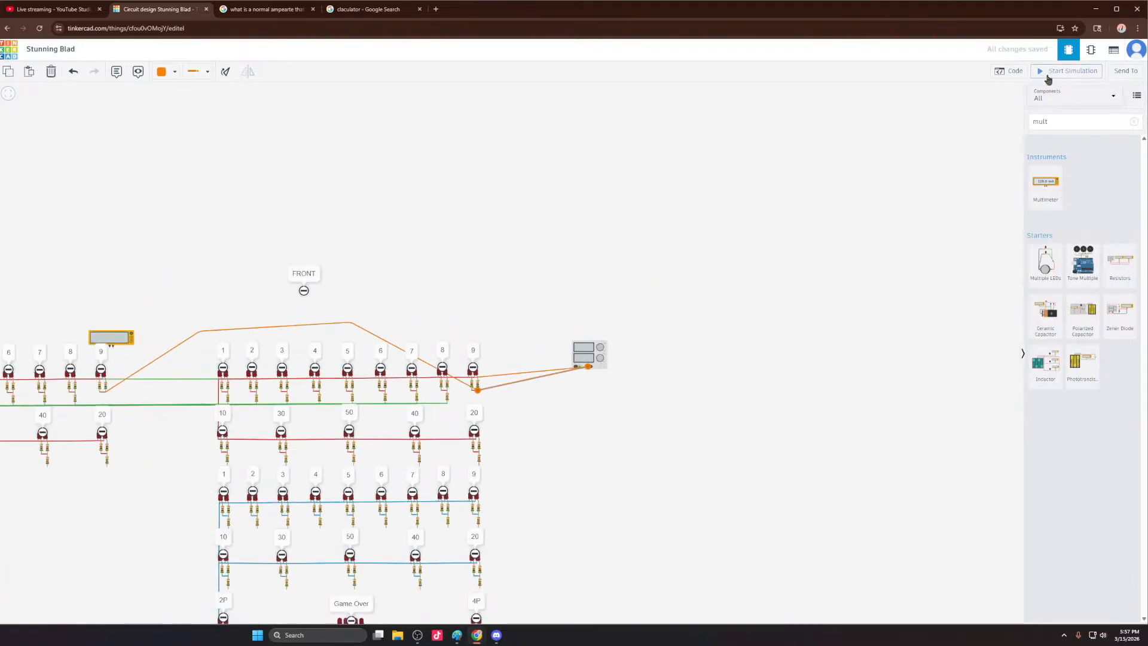
Step: Run the simulation and inspect the power supply's current with both group 9 sets wired to it
left_click(1067, 71)
scroll(625, 356, "up", 4)
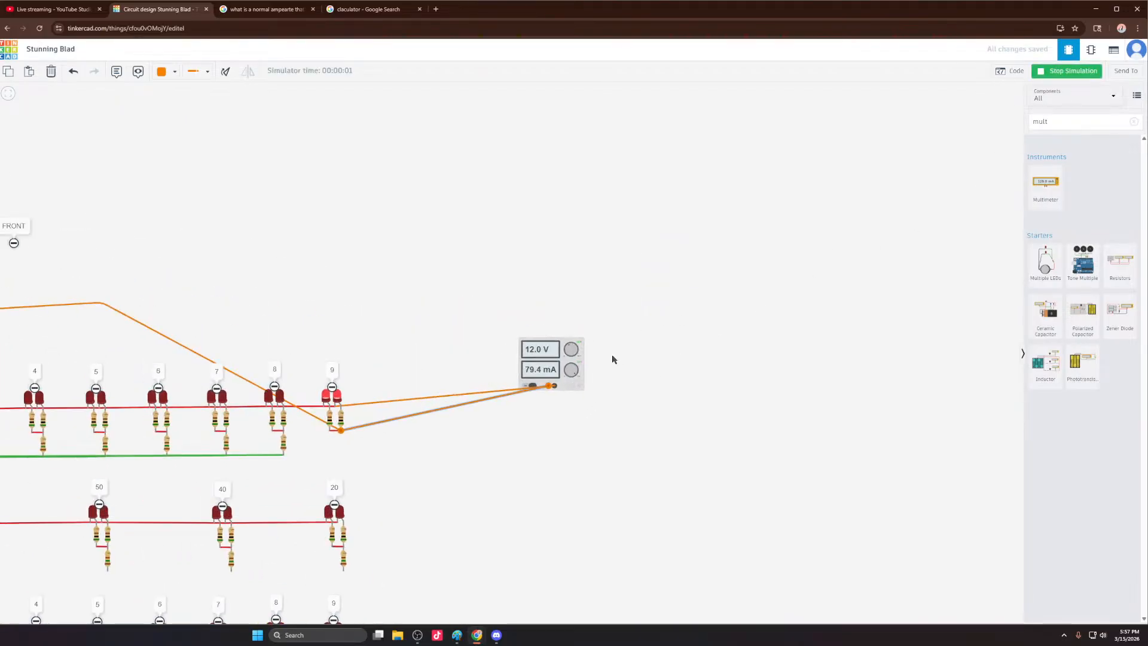
scroll(595, 360, "down", 4)
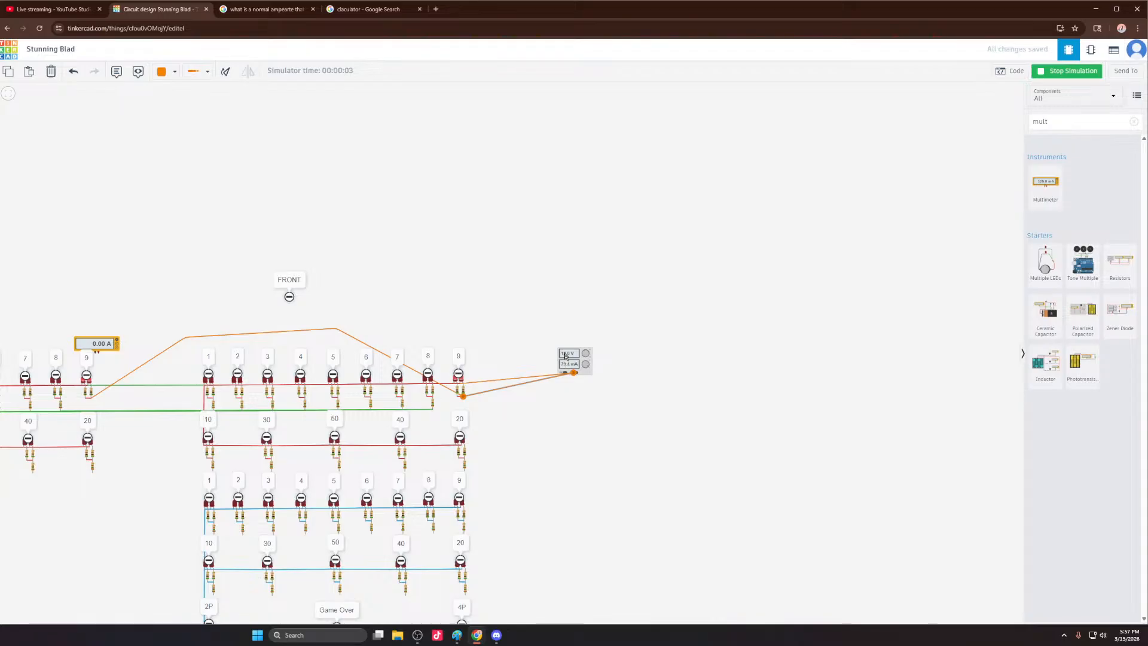
scroll(591, 365, "up", 5)
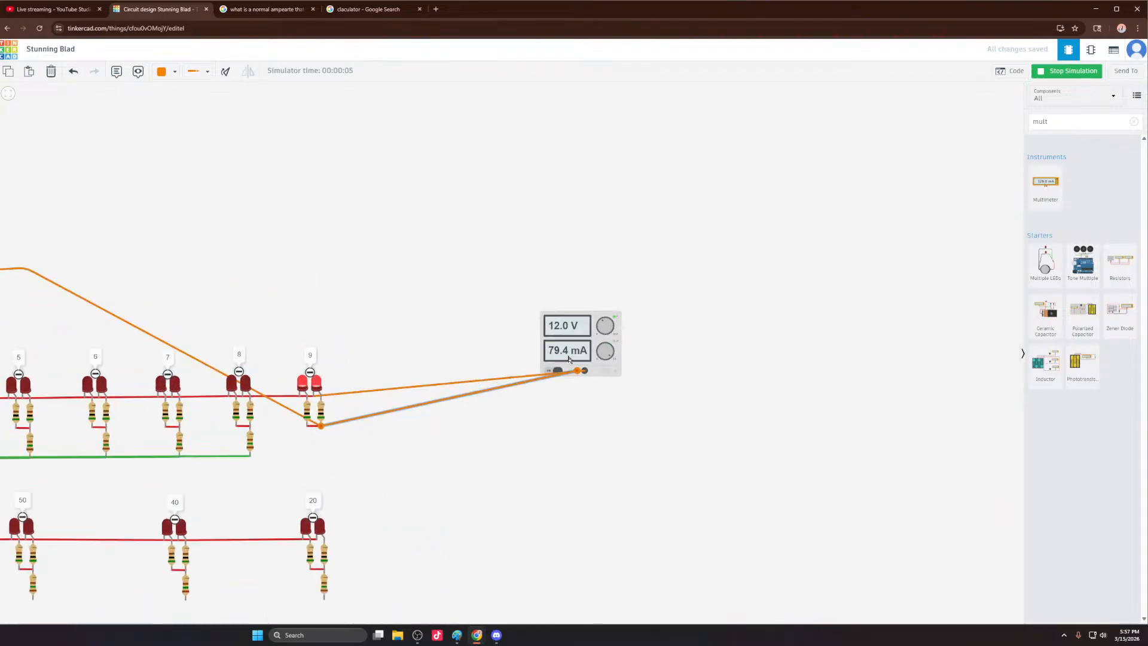
scroll(572, 357, "down", 6)
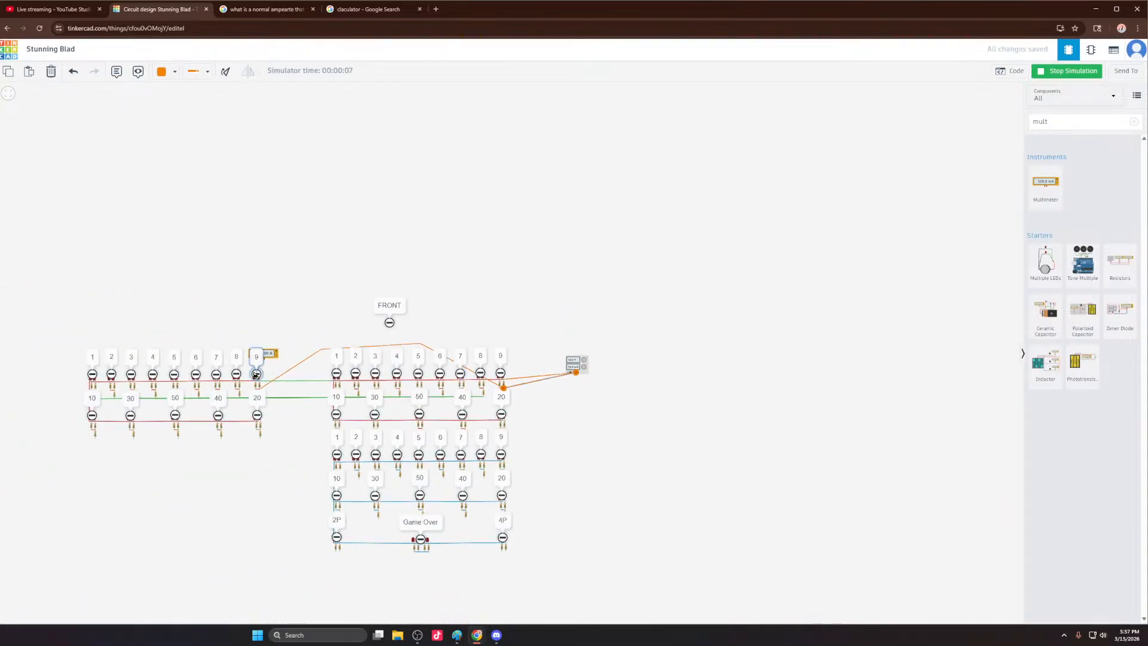
scroll(295, 386, "up", 4)
scroll(295, 387, "up", 2)
scroll(293, 389, "down", 5)
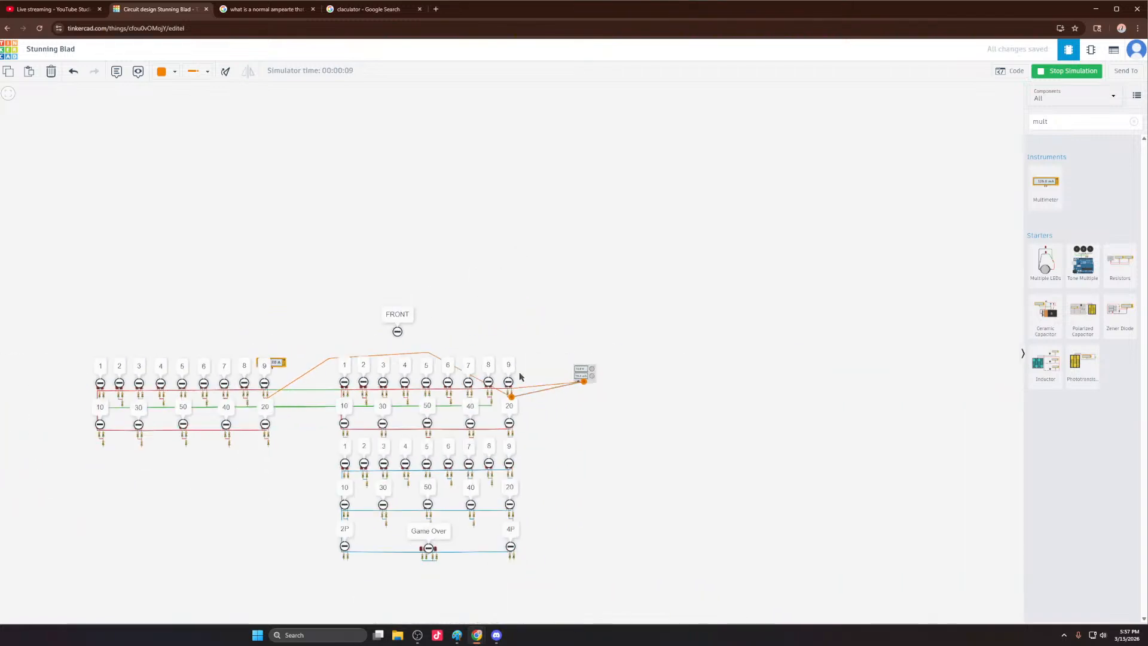
scroll(573, 380, "up", 5)
scroll(523, 384, "up", 4)
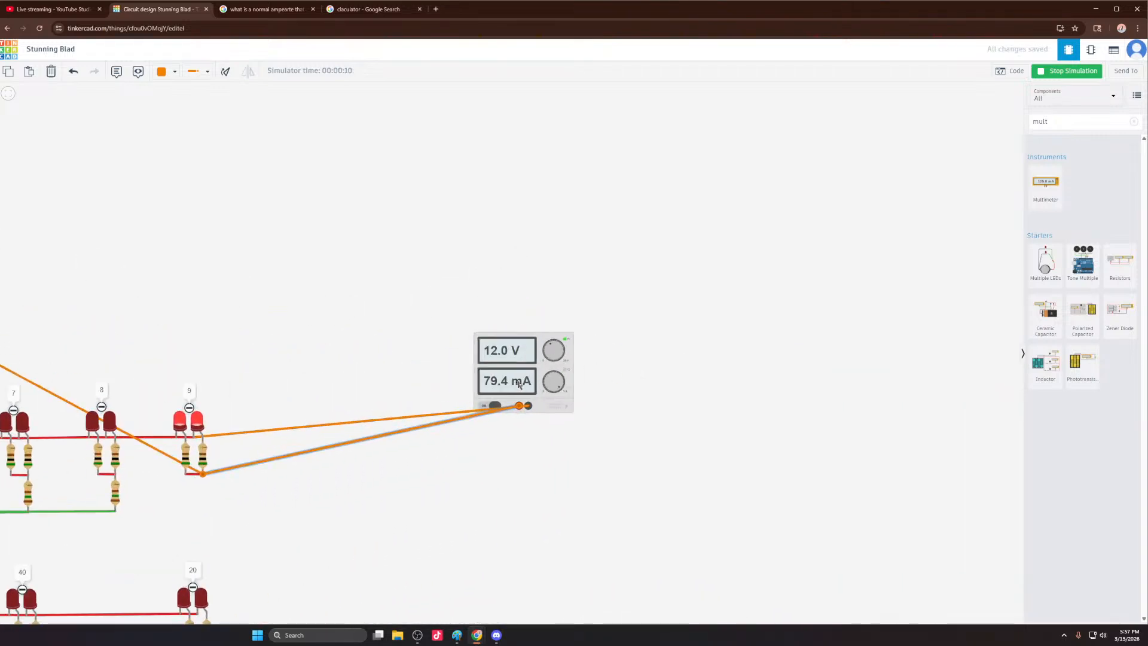
left_click(522, 384)
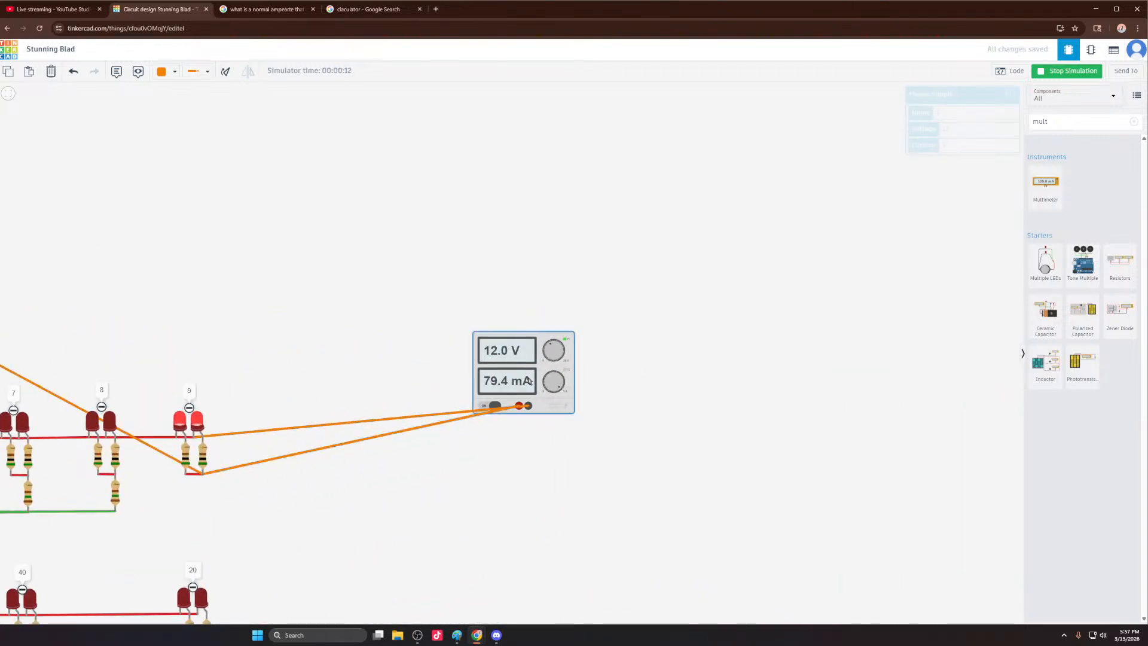
left_click(400, 358)
Step: Compare the two group 9 LED sets and trace the orange wires to the power supply while the simulation runs
scroll(400, 355, "down", 3)
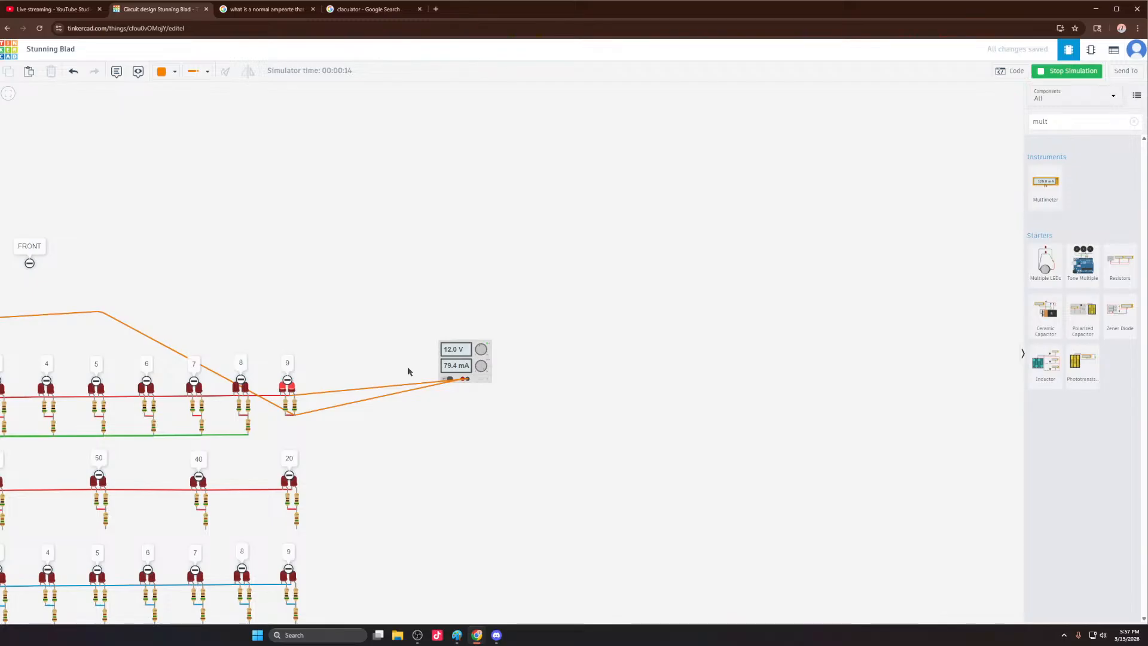
scroll(409, 372, "down", 3)
scroll(329, 386, "up", 4)
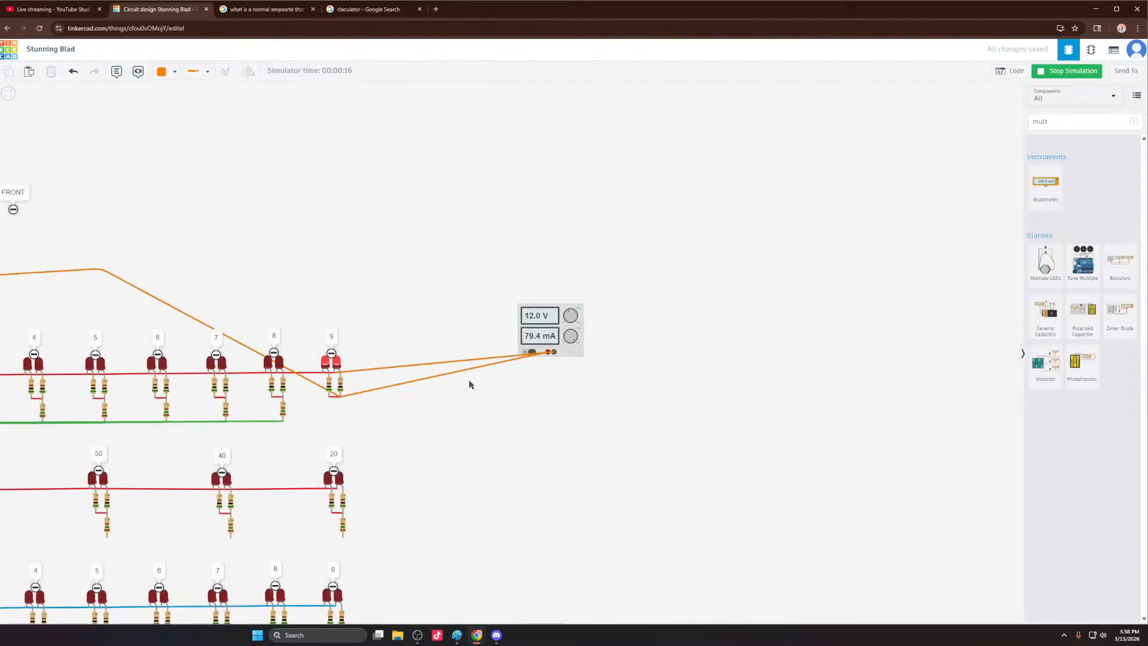
scroll(470, 384, "down", 4)
scroll(231, 379, "up", 4)
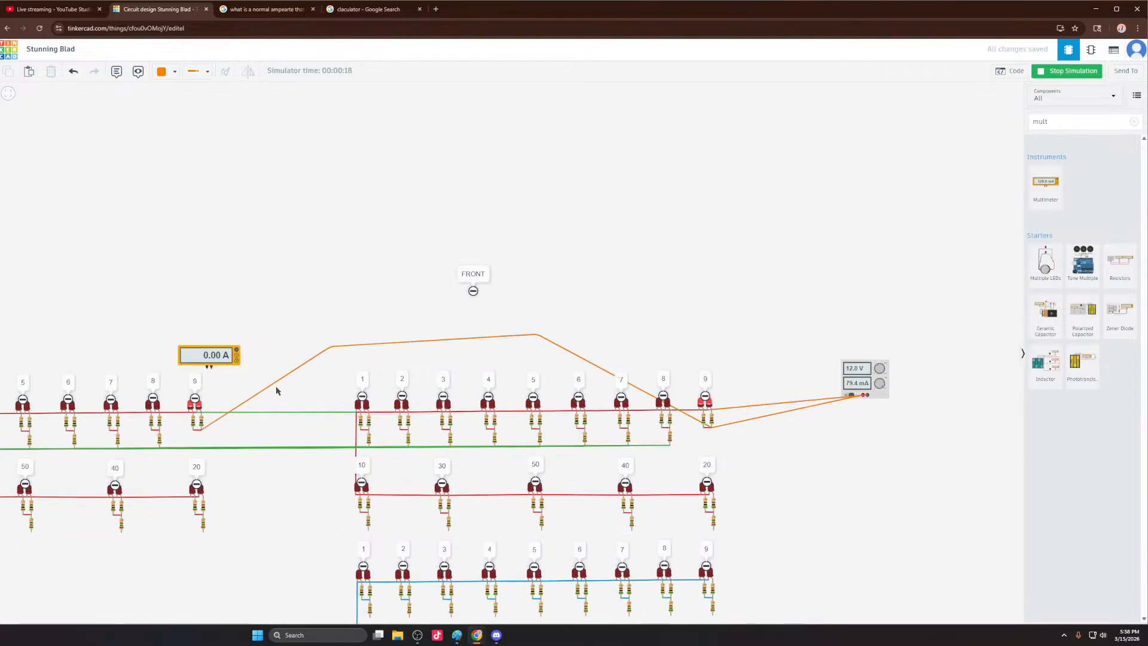
scroll(274, 393, "down", 3)
scroll(261, 395, "up", 4)
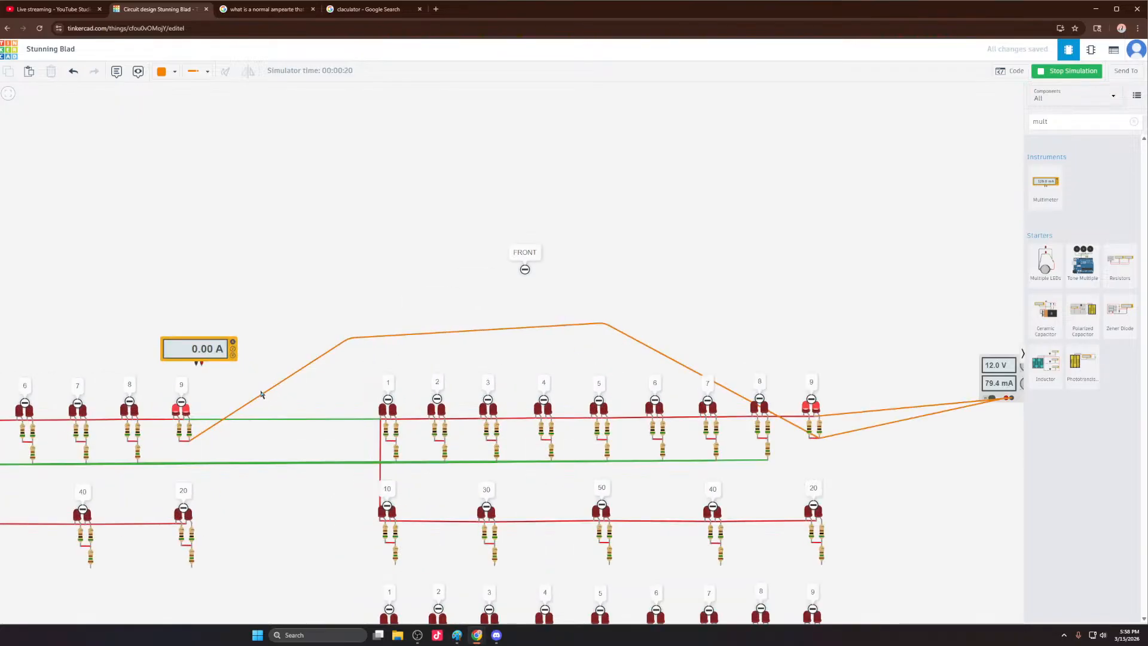
scroll(259, 408, "down", 3)
scroll(649, 400, "up", 4)
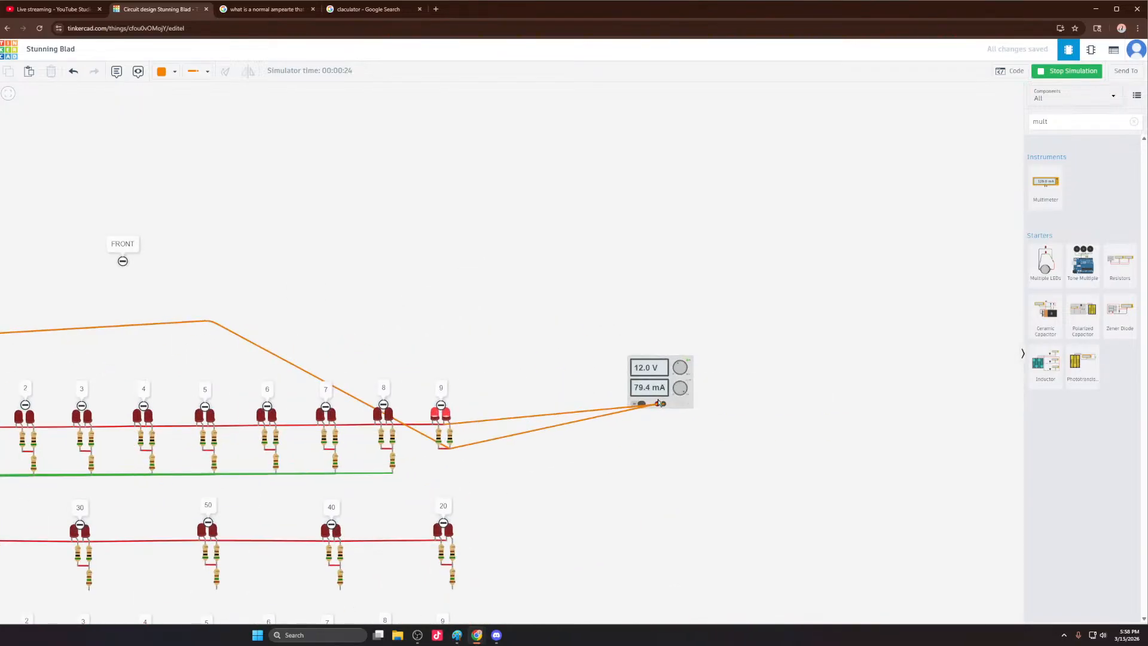
Step: Delete all orange wires joining the two group 9 sets and connecting them to the power supply
scroll(659, 405, "down", 2)
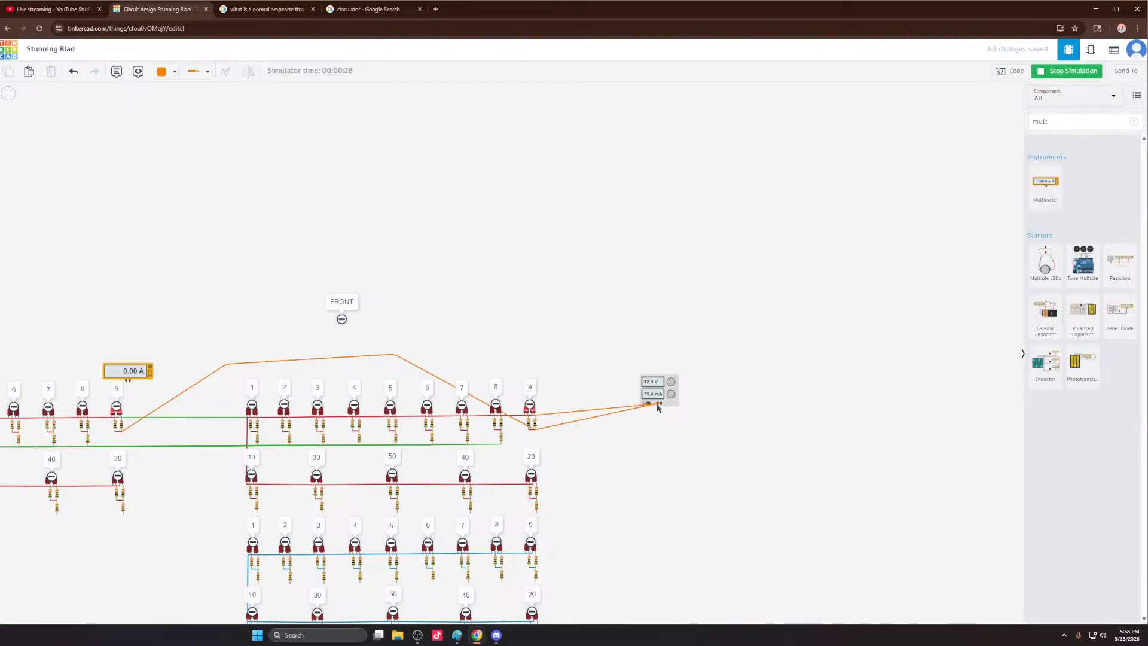
left_click(619, 412)
key("Delete")
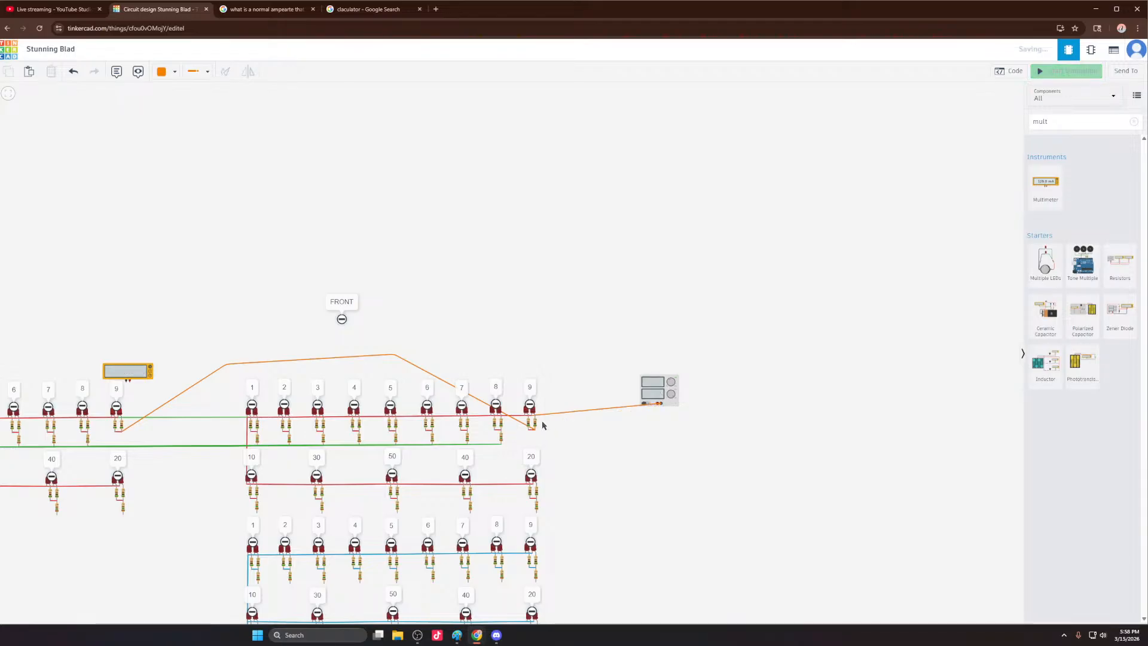
scroll(541, 426, "up", 5)
left_click(531, 415)
key("Delete")
left_click(638, 353)
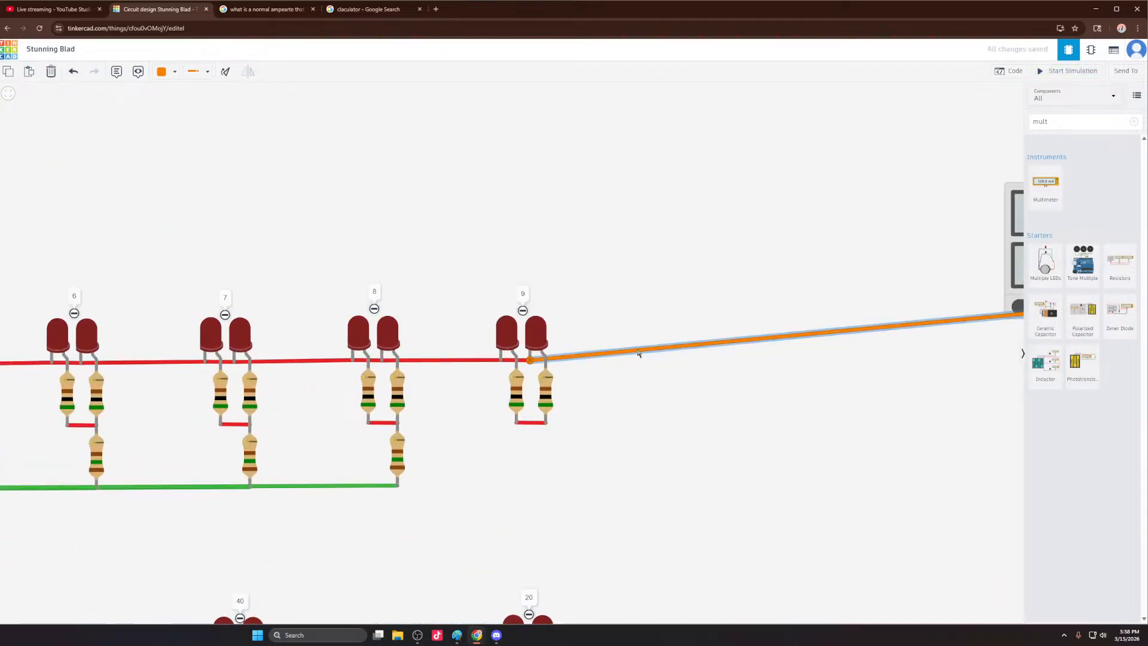
key("Delete")
Step: Delete the bottom resistors and green rail wires below the remaining single-digit groups in both red sections
scroll(600, 380, "down", 5)
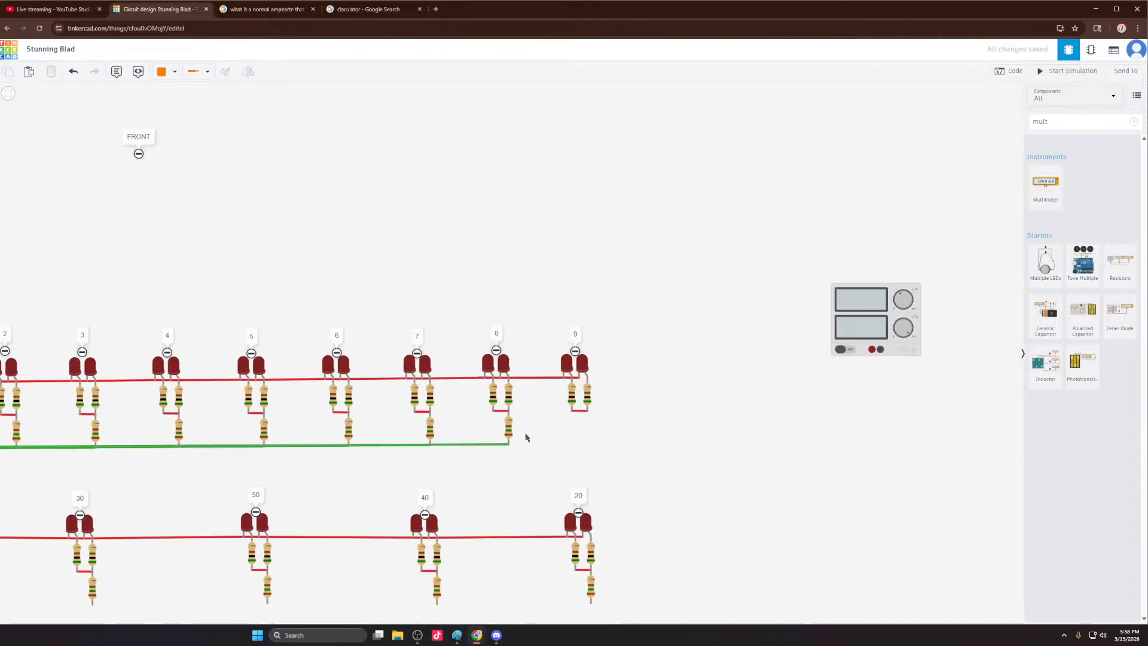
left_click(430, 429)
key("Delete")
left_click(350, 428)
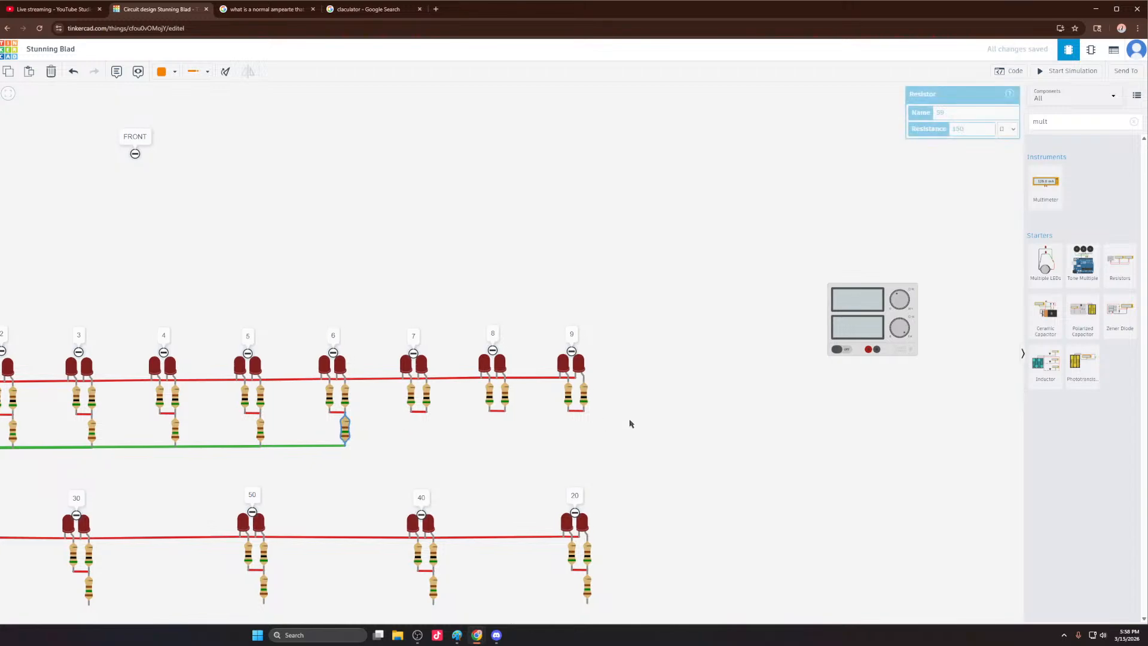
scroll(627, 422, "down", 3)
scroll(562, 411, "down", 2)
left_click_drag(540, 429, 67, 424)
key("Delete")
Step: Delete the bottom resistors from groups 10, 30, 50, 40 and 20 in the left-hand red section
scroll(281, 422, "down", 3)
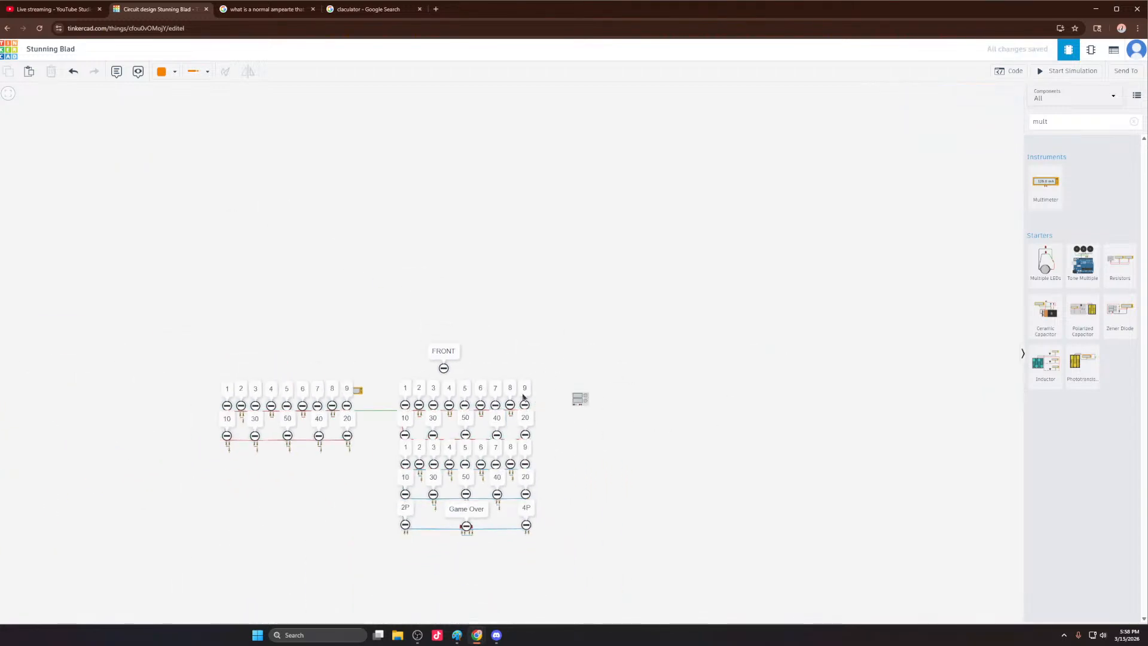
scroll(220, 425, "up", 3)
left_click_drag(220, 437, 215, 430)
key("Delete")
left_click_drag(558, 526, 152, 486)
key("Delete")
scroll(9, 478, "down", 3)
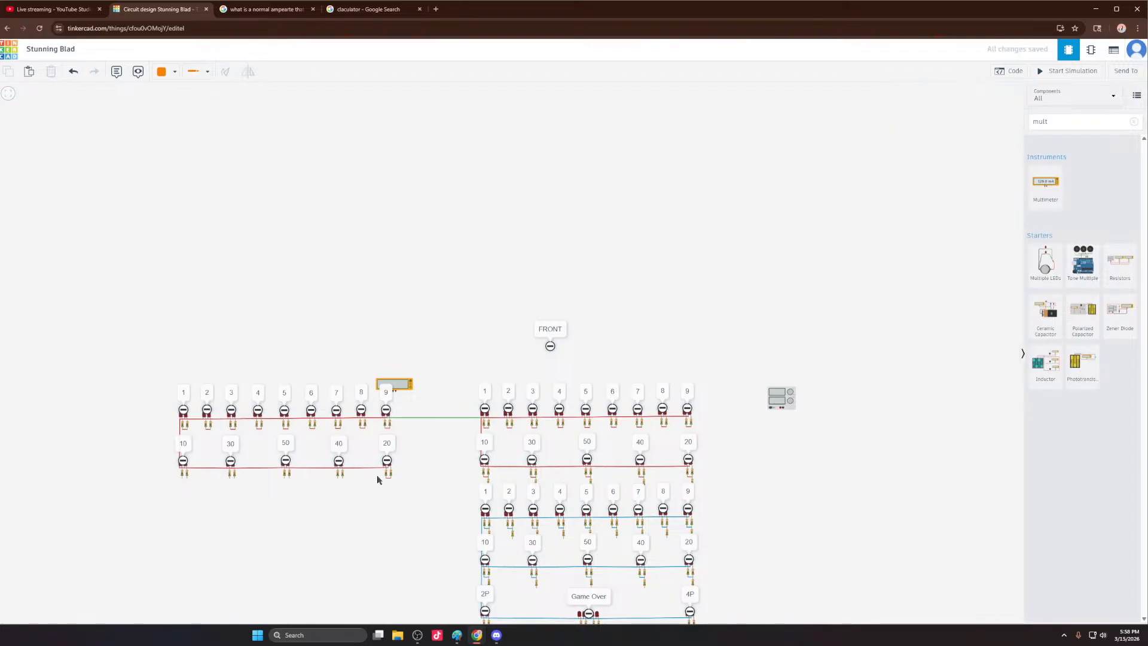
Step: Delete the bottom resistors from groups 10, 30, 50, 40 and 20 in the red section above the blue rows
scroll(113, 452, "down", 4)
scroll(434, 498, "up", 5)
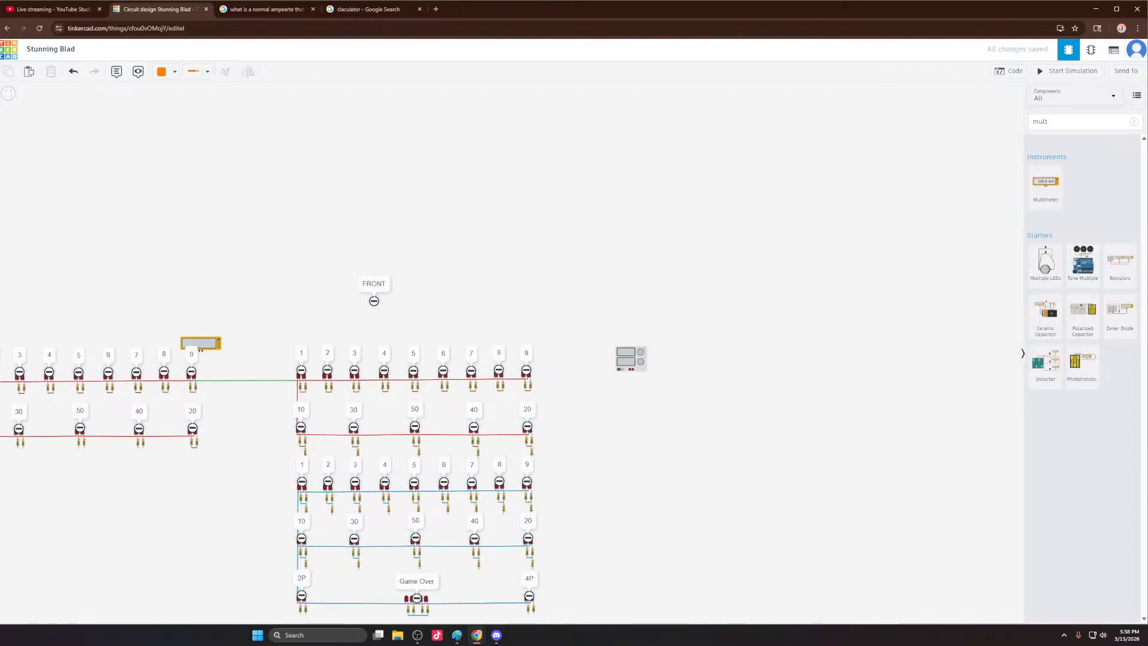
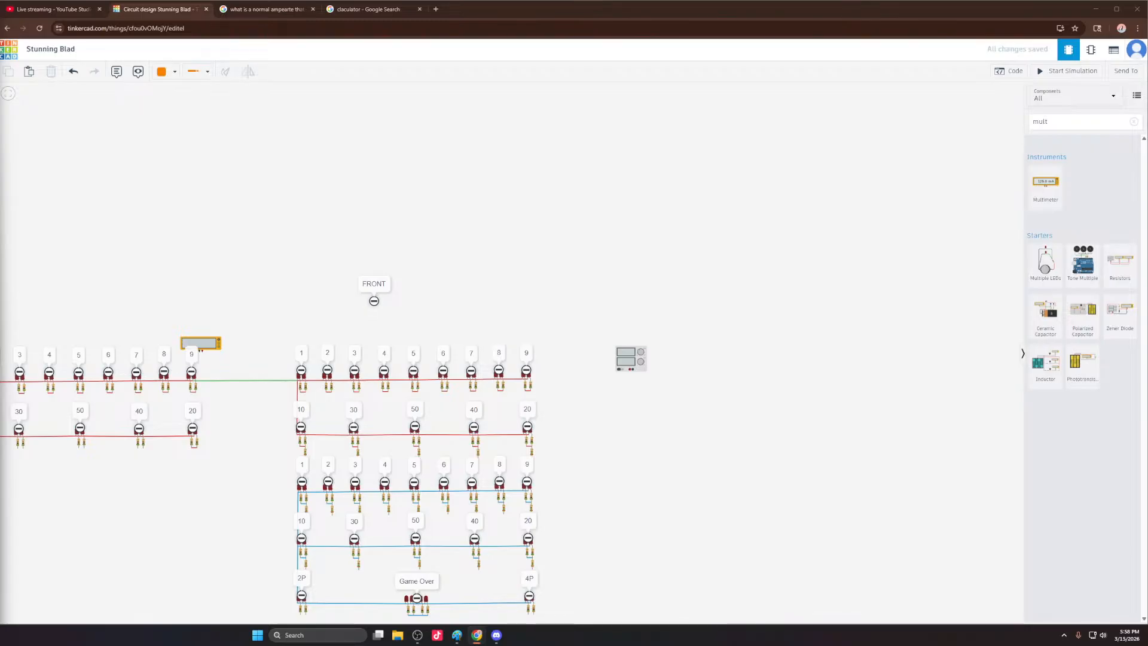
scroll(320, 300, "down", 2)
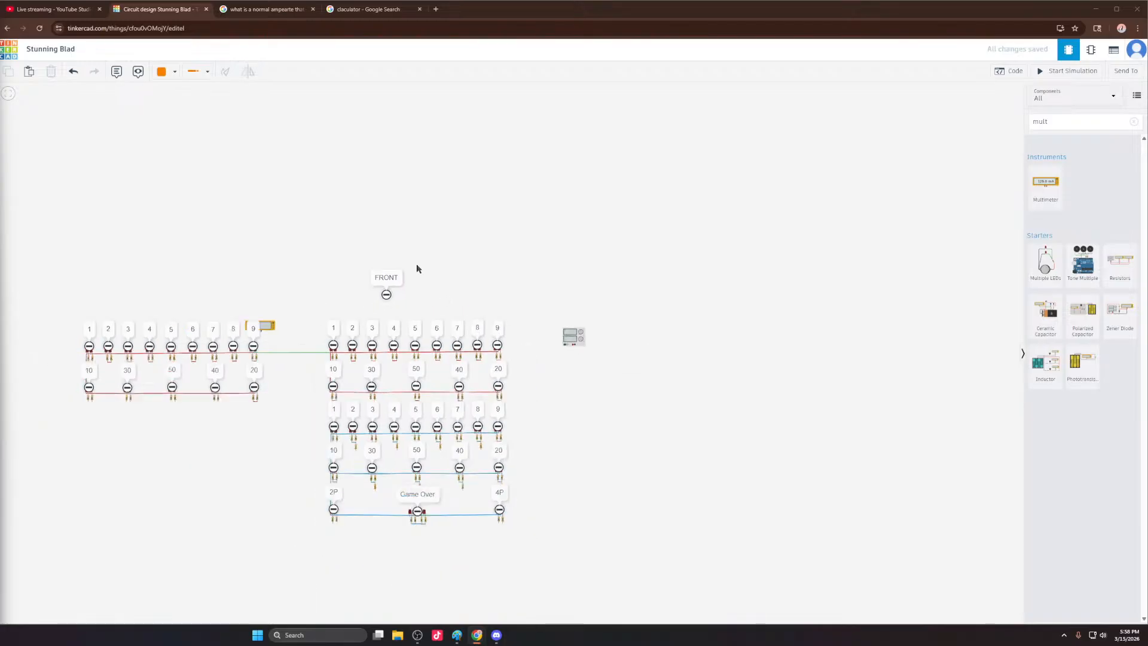
scroll(371, 526, "up", 3)
scroll(315, 314, "up", 2)
scroll(316, 302, "up", 3)
scroll(316, 310, "down", 3)
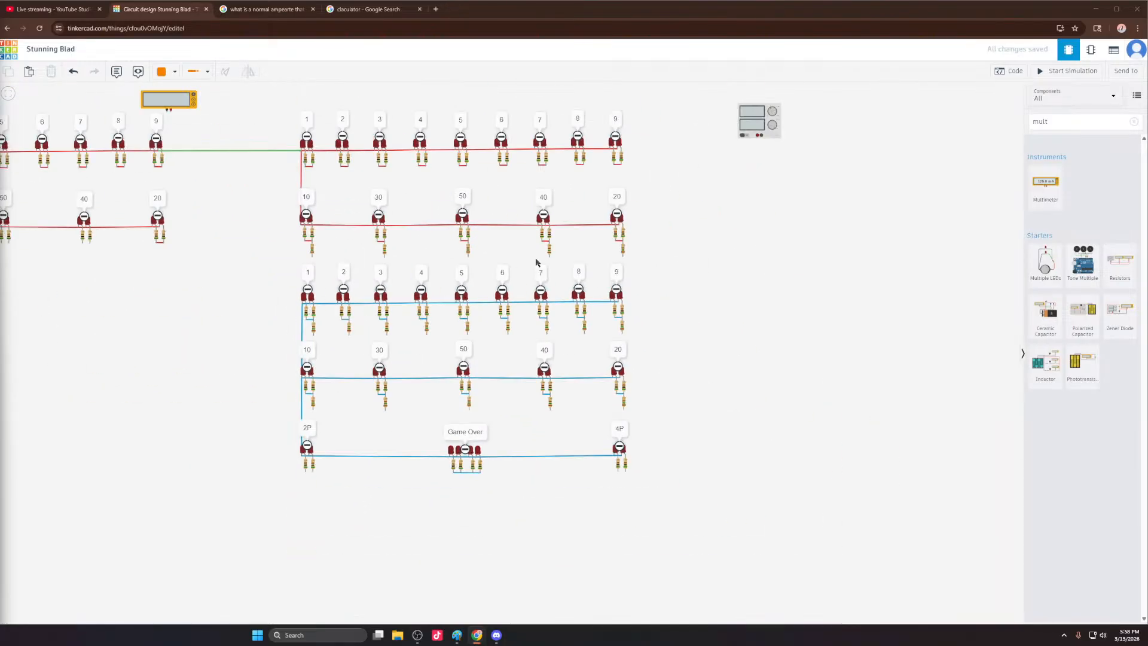
left_click_drag(611, 261, 228, 268)
left_click(659, 274)
scroll(678, 283, "down", 3)
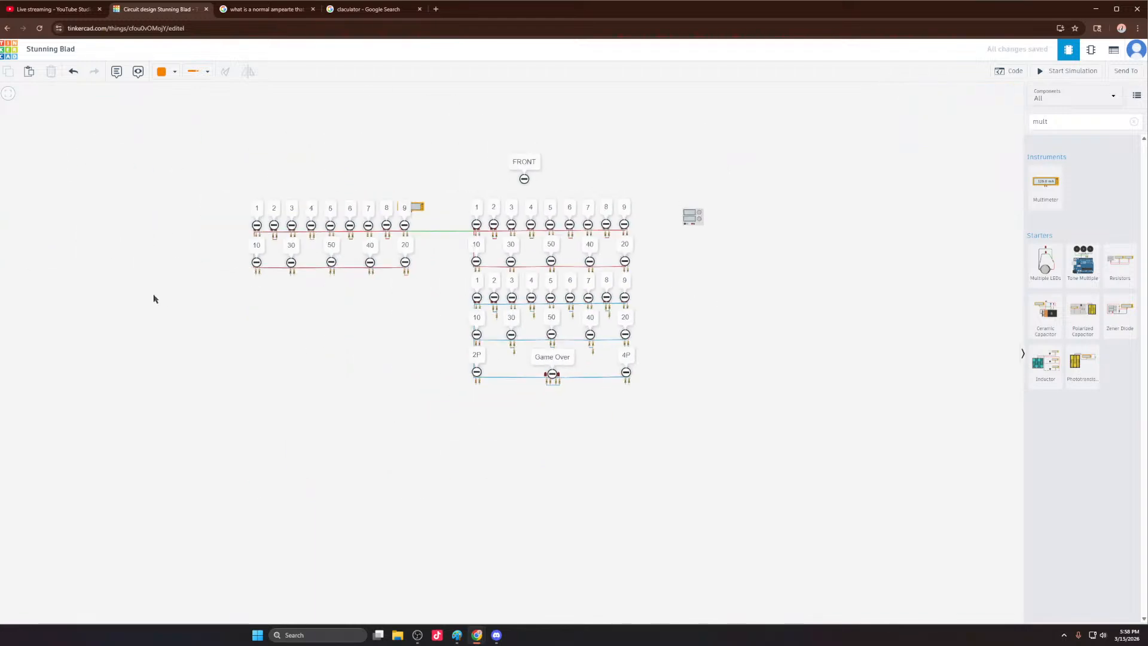
Step: Delete the bottom 150 Ω resistors from groups 1 to 9 and groups 10 to 20 in the blue section
scroll(559, 353, "up", 3)
scroll(688, 293, "up", 2)
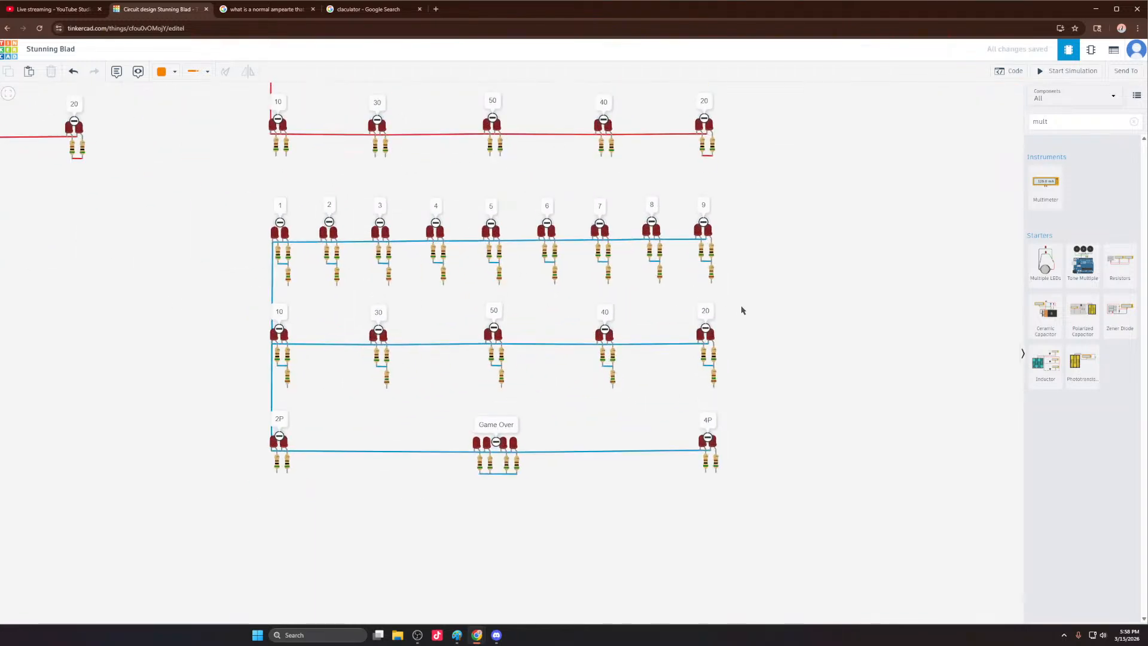
left_click_drag(743, 308, 663, 319)
left_click_drag(667, 314, 162, 286)
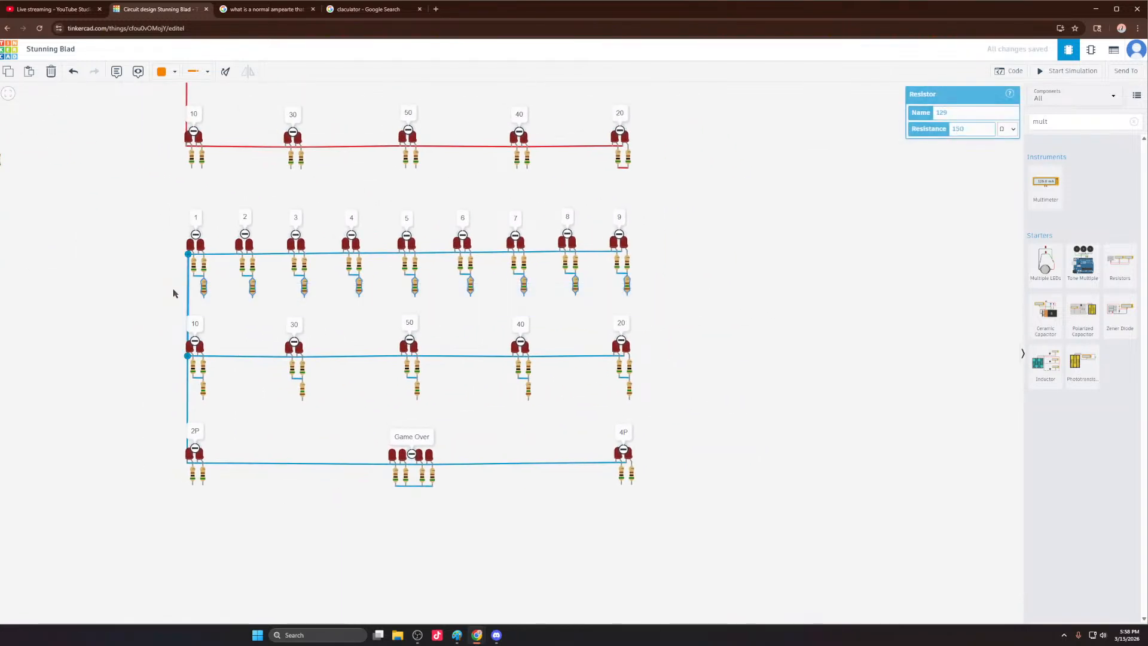
key("Delete")
left_click_drag(659, 430, 117, 390)
key("Delete")
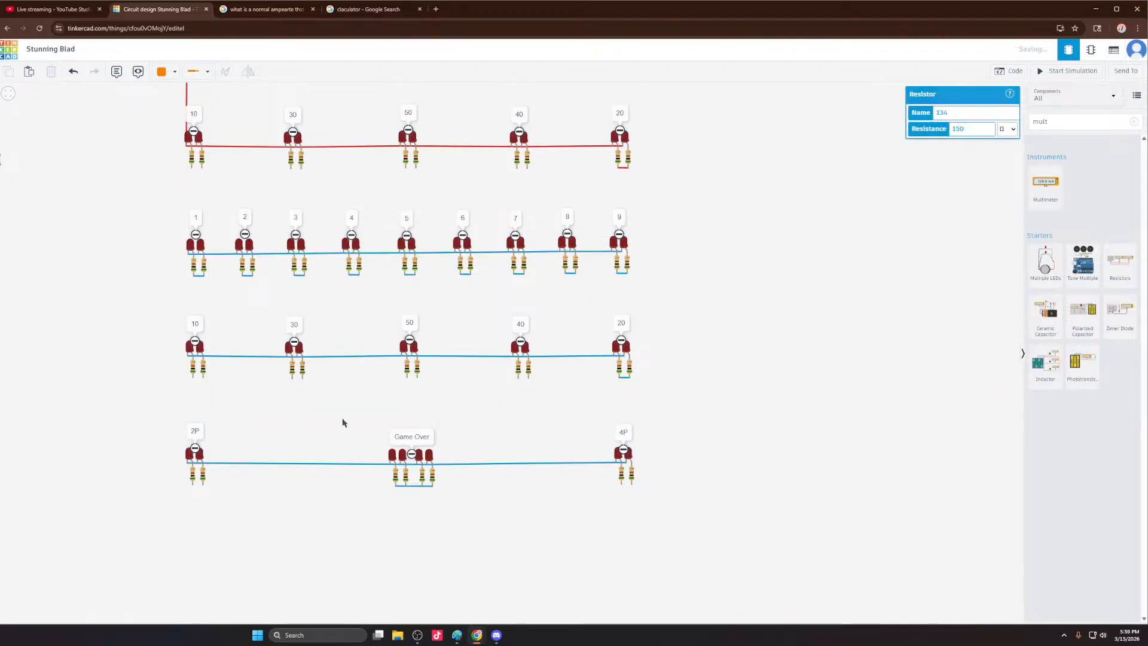
Step: Check all red and blue groups for leftover bottom resistors and examine the green wire linking the red sections
scroll(246, 403, "down", 4)
scroll(538, 389, "down", 3)
scroll(216, 358, "up", 2)
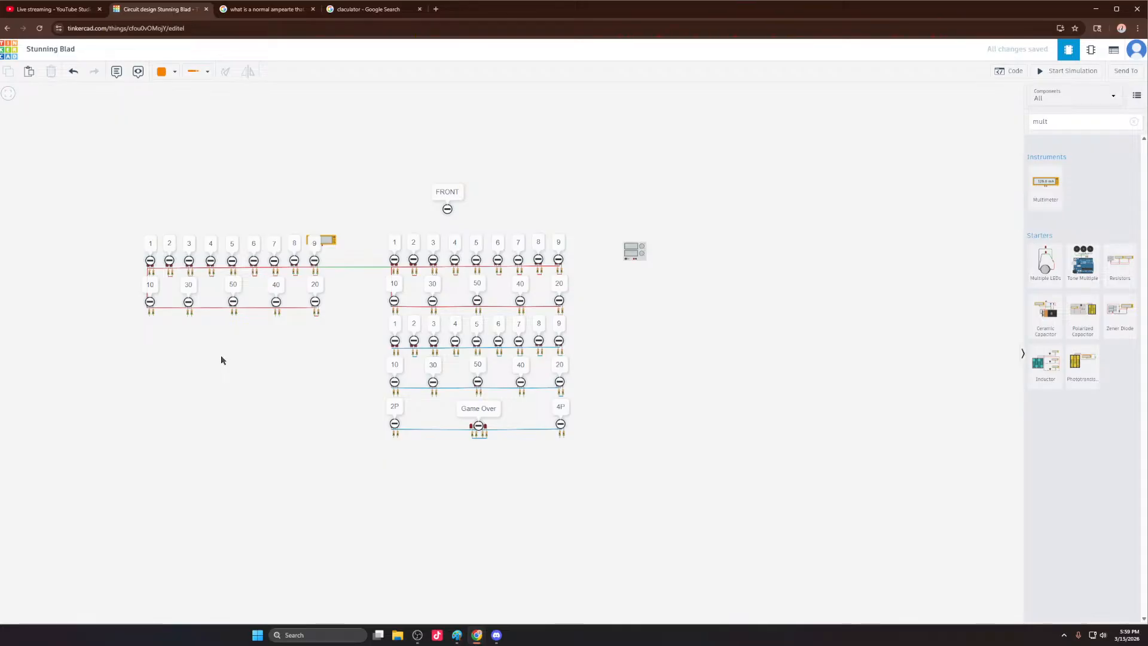
scroll(408, 357, "up", 3)
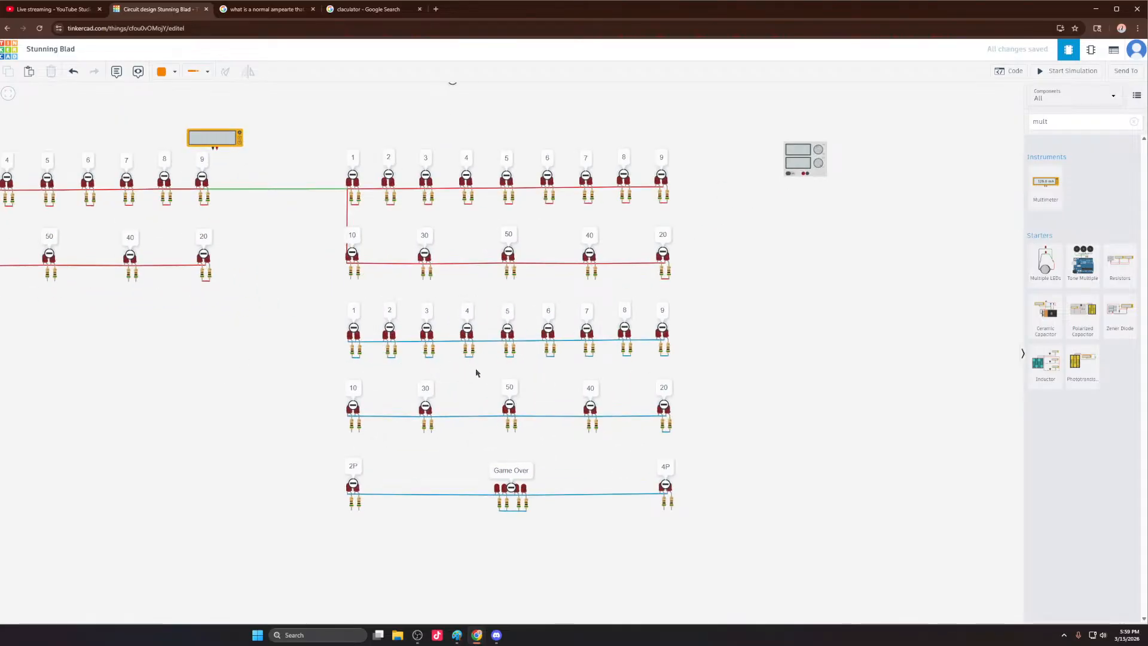
scroll(315, 267, "down", 2)
scroll(359, 248, "up", 2)
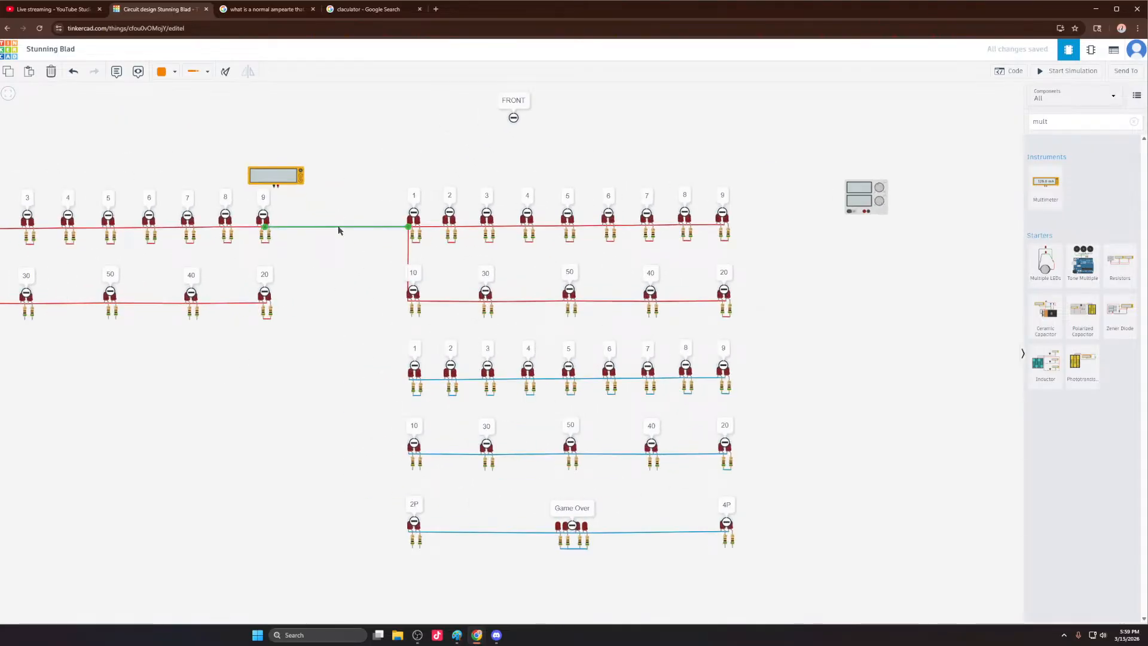
left_click(355, 191)
scroll(414, 197, "down", 3)
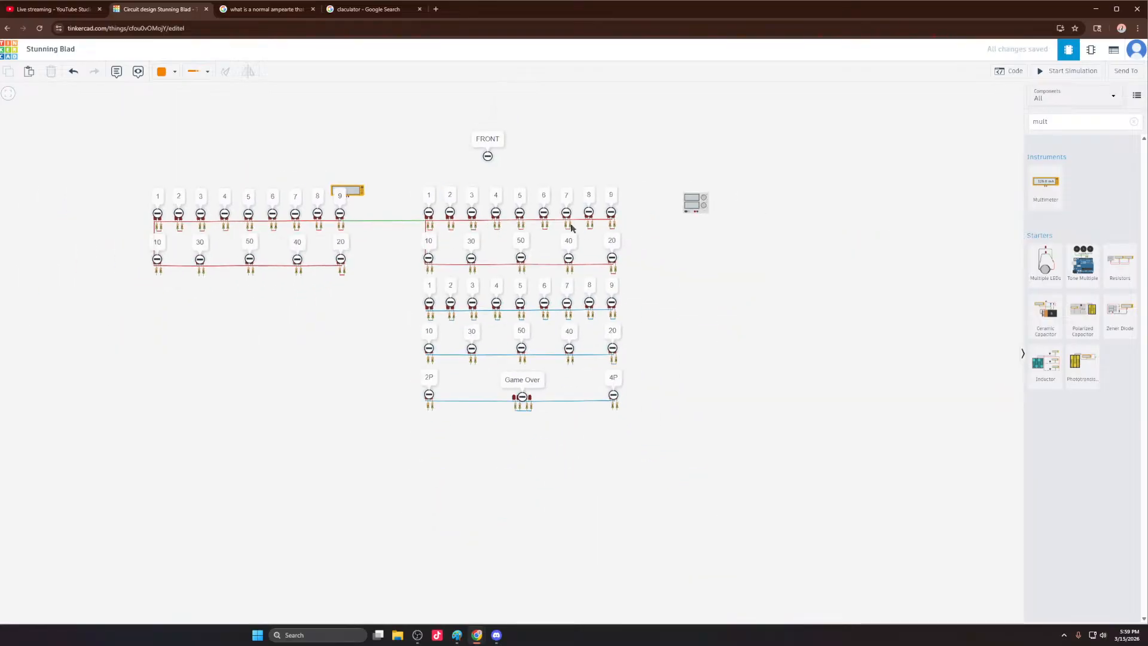
Step: Delete the green wire linking the two red sections and set the wire color to white
scroll(212, 215, "up", 4)
left_click(175, 71)
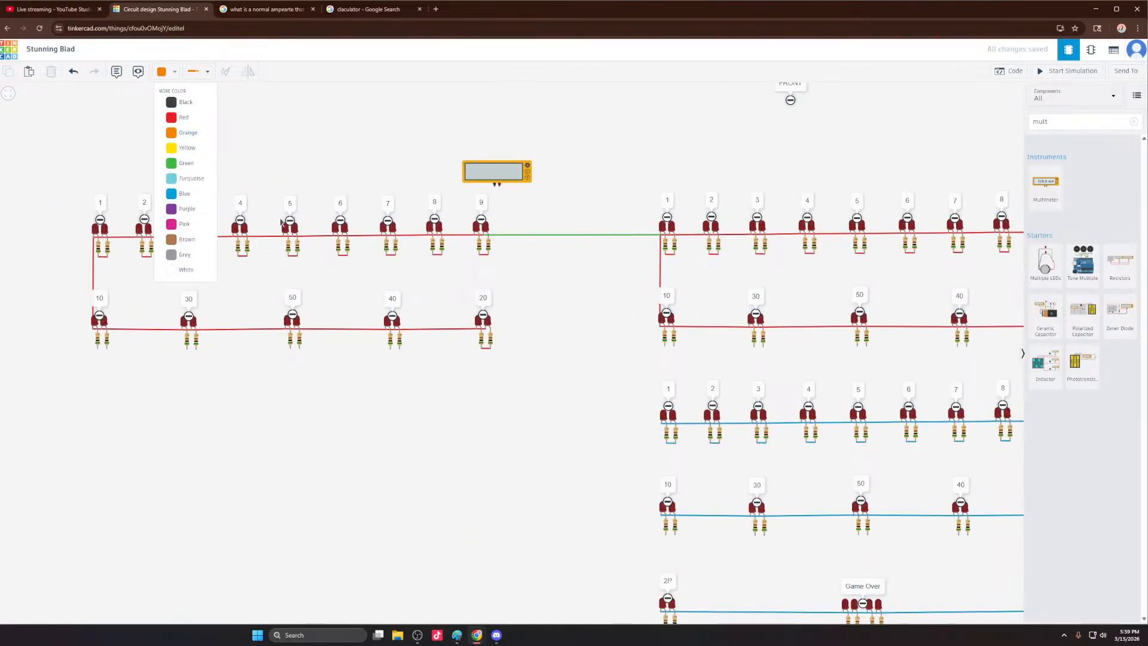
left_click(536, 236)
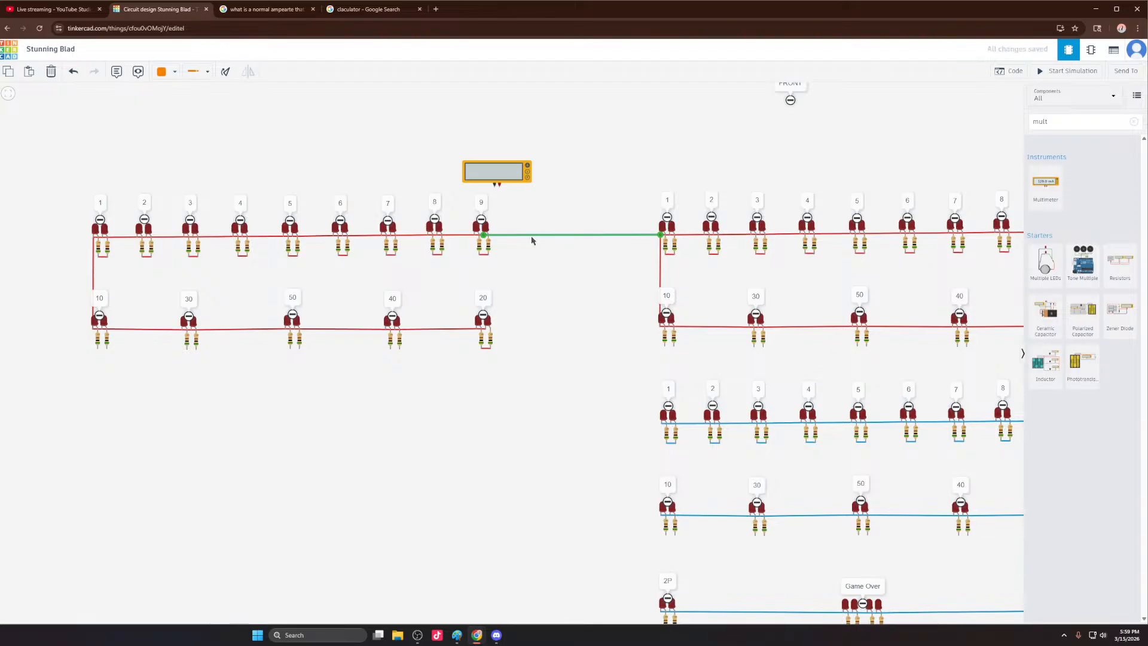
key("Delete")
left_click(165, 75)
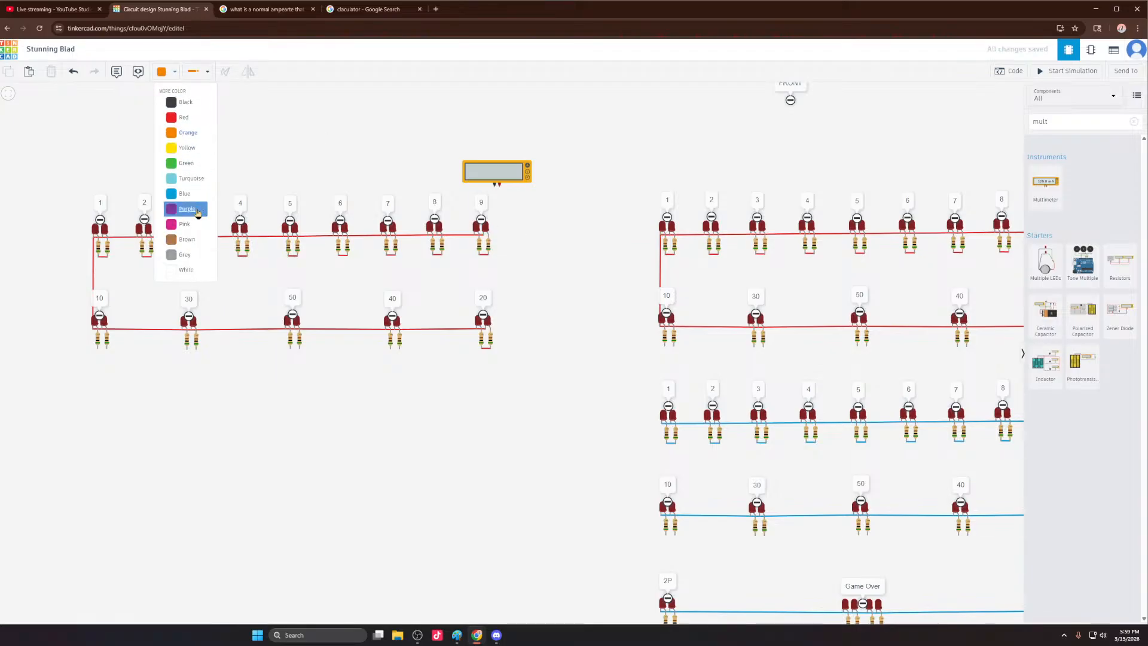
left_click(149, 270)
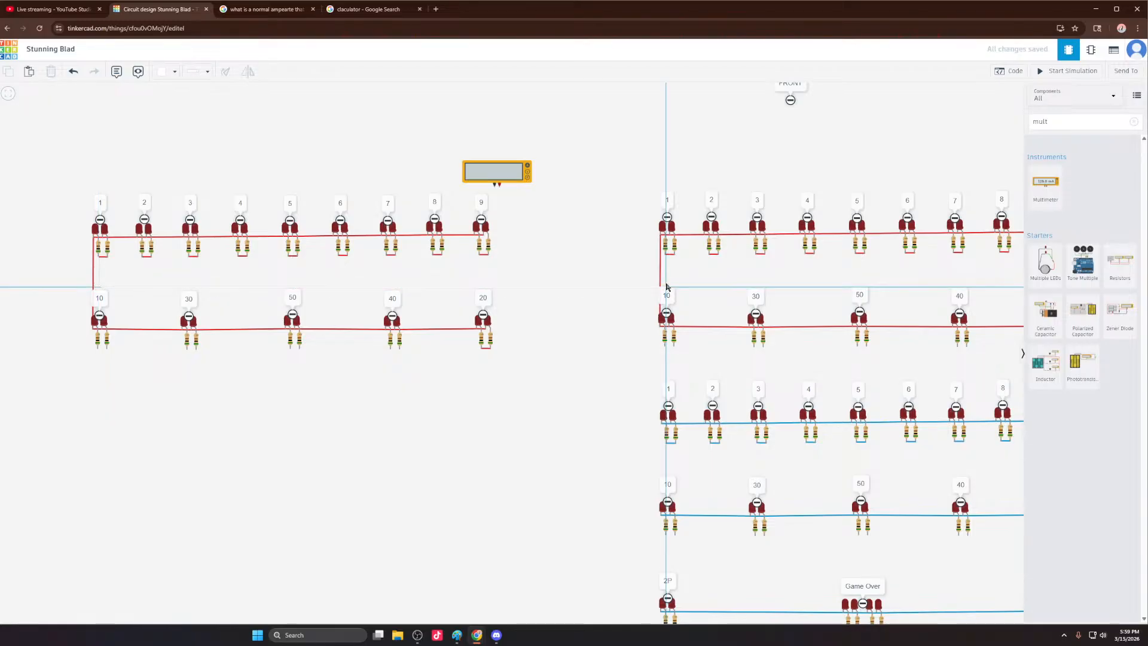
Step: Try to link the group 1 resistors of the two red sections with a white wire
left_click(666, 287)
left_click(666, 254)
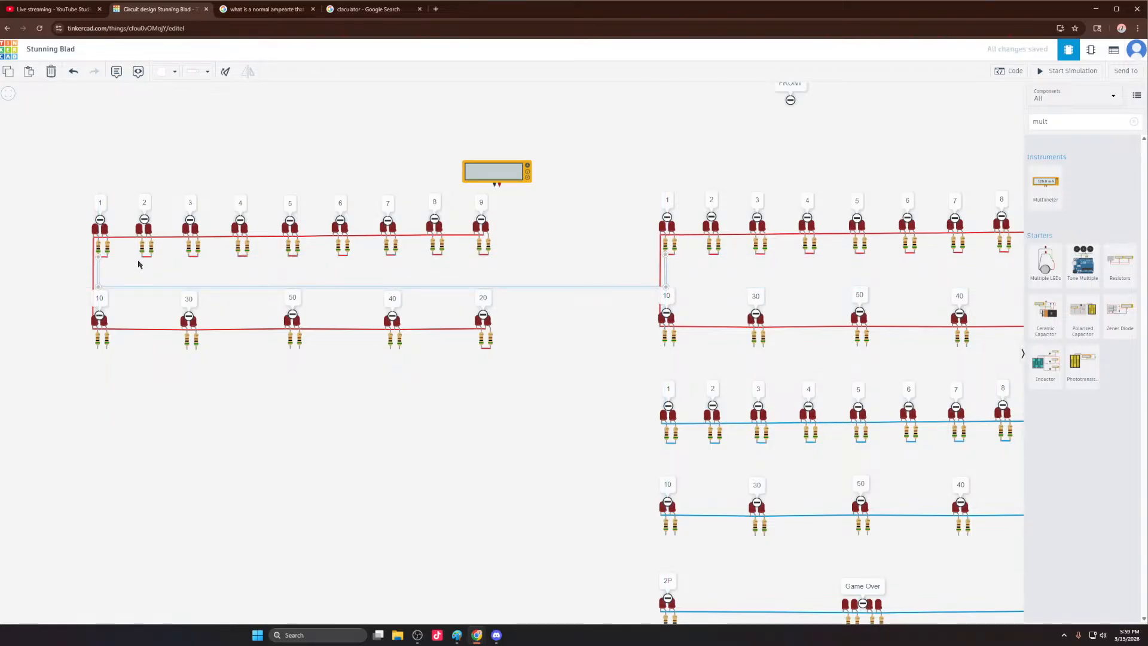
left_click(142, 257)
left_click(142, 283)
key("Delete")
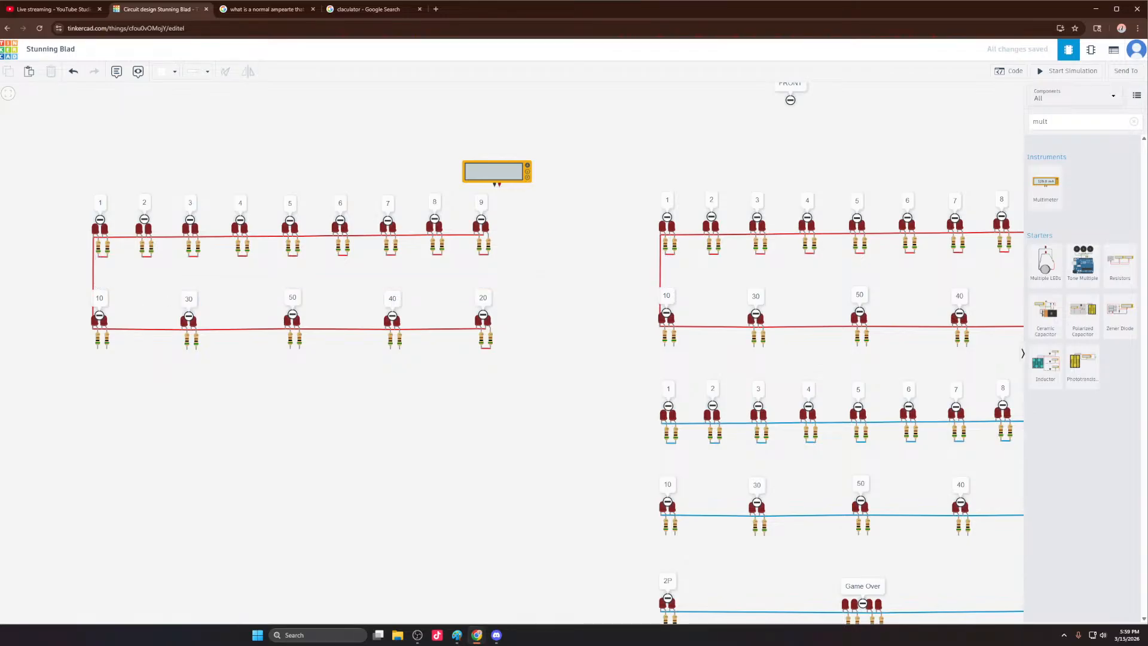
Step: Set the wire color to orange and wire the group 1 resistors of the two red sections together, routing between the rows
left_click(165, 71)
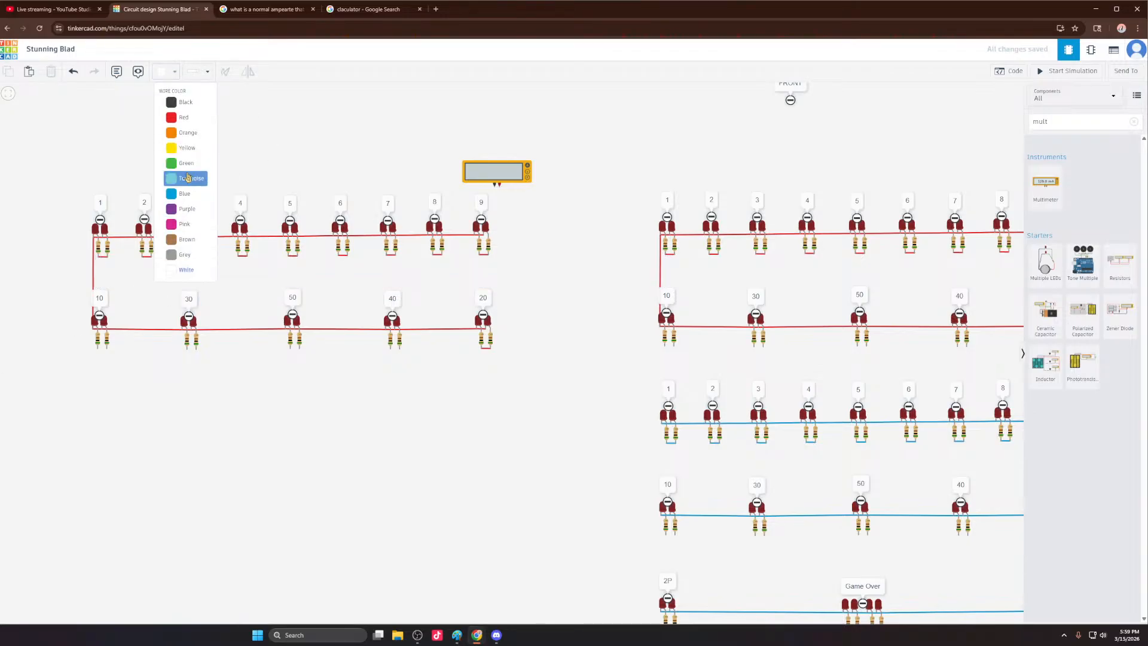
left_click(187, 132)
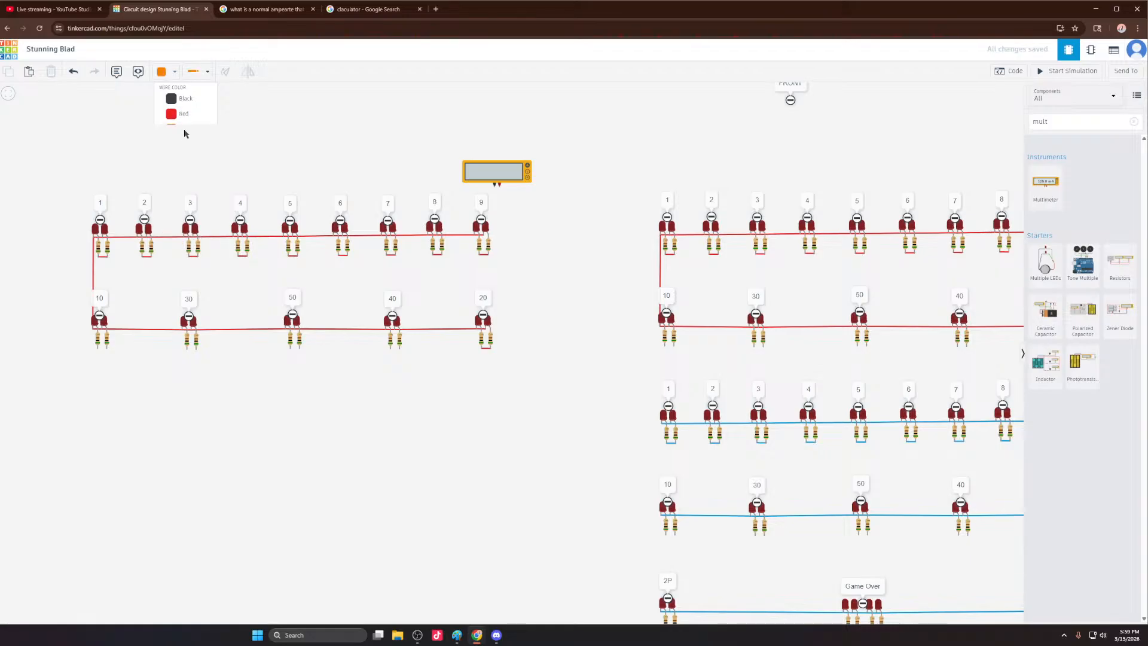
left_click(169, 76)
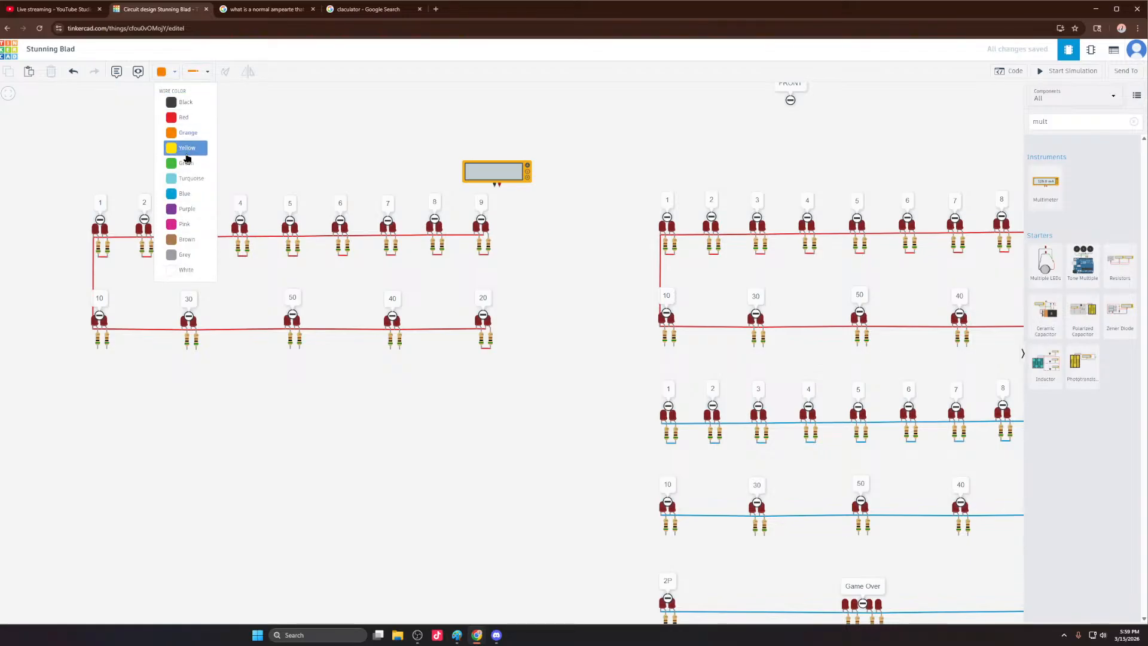
left_click(185, 118)
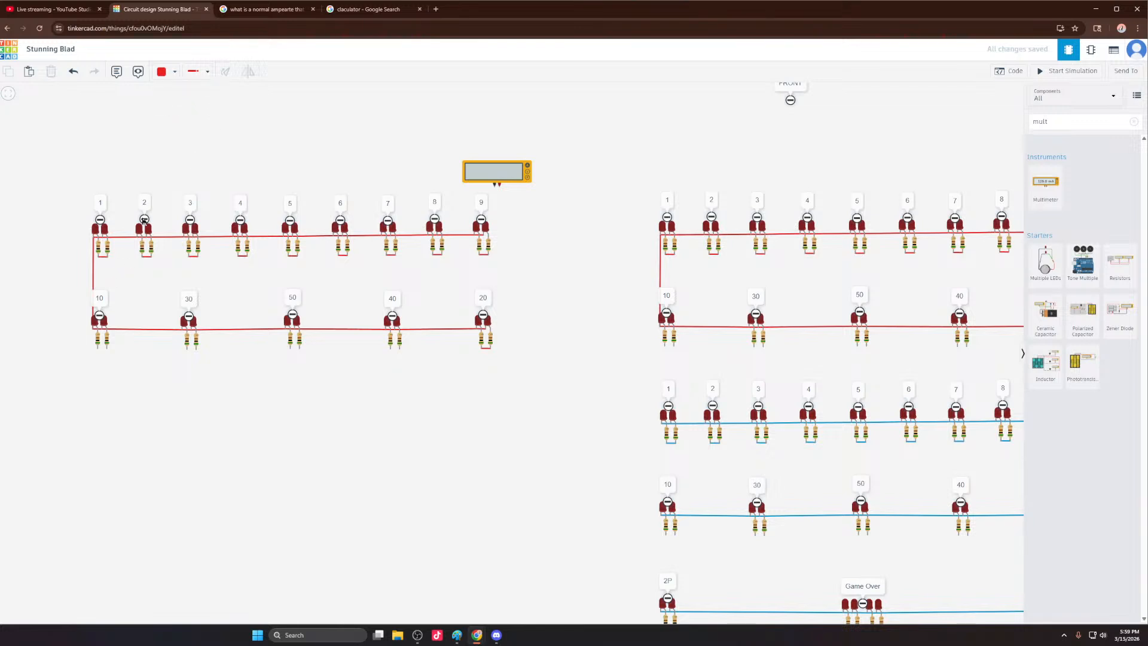
left_click(175, 72)
left_click(186, 130)
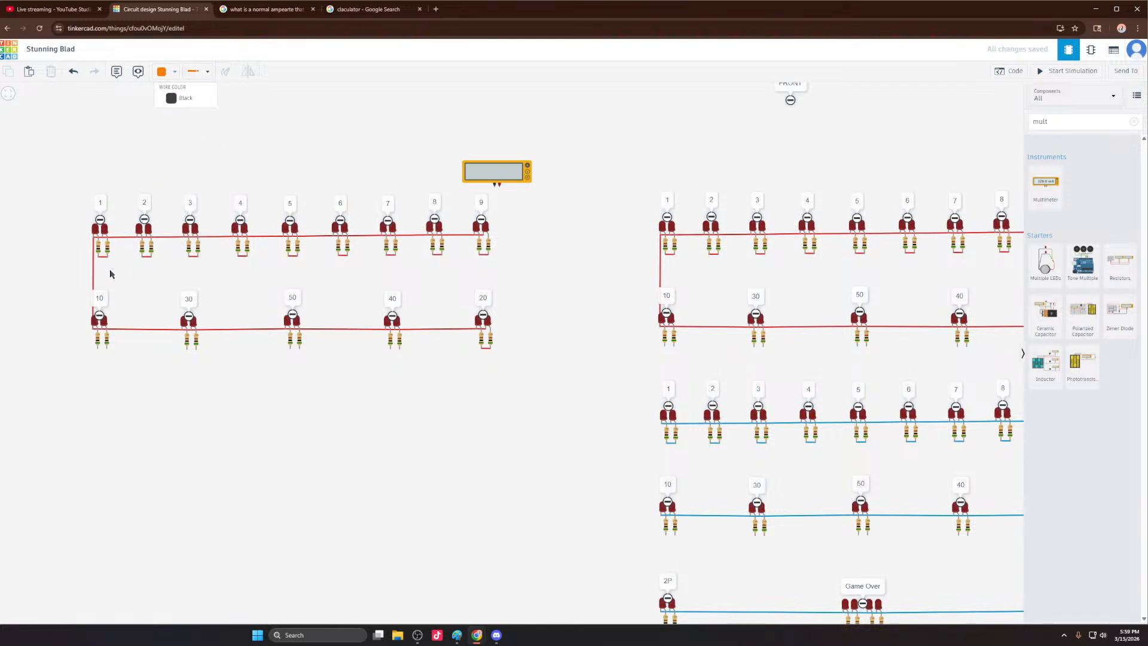
left_click(100, 257)
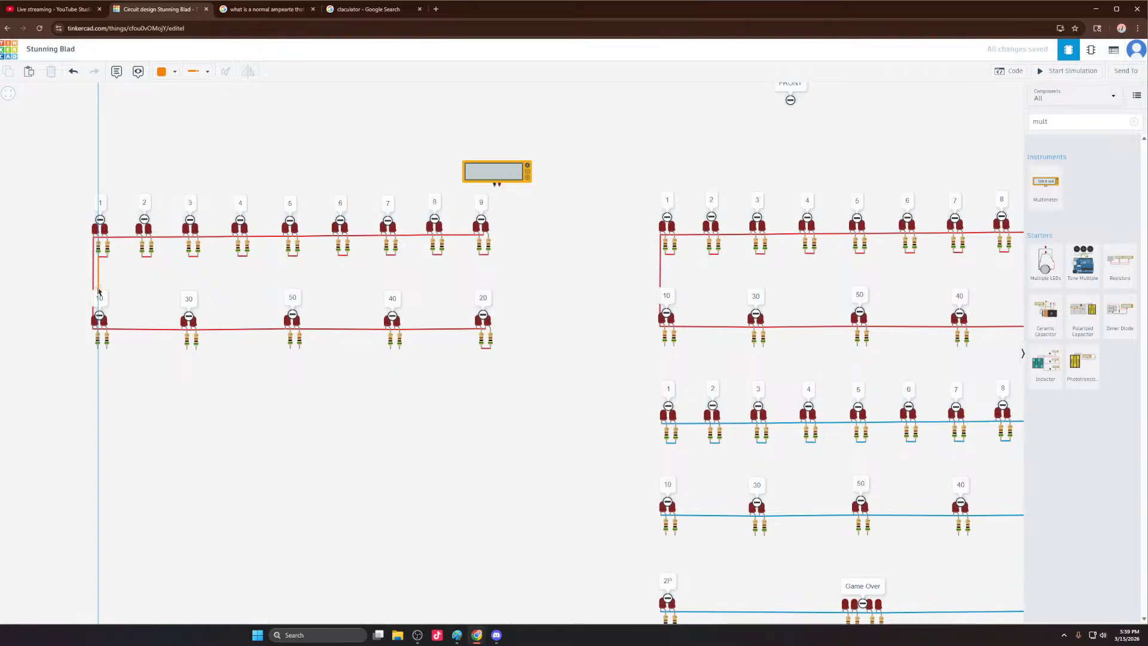
left_click(98, 287)
left_click(661, 284)
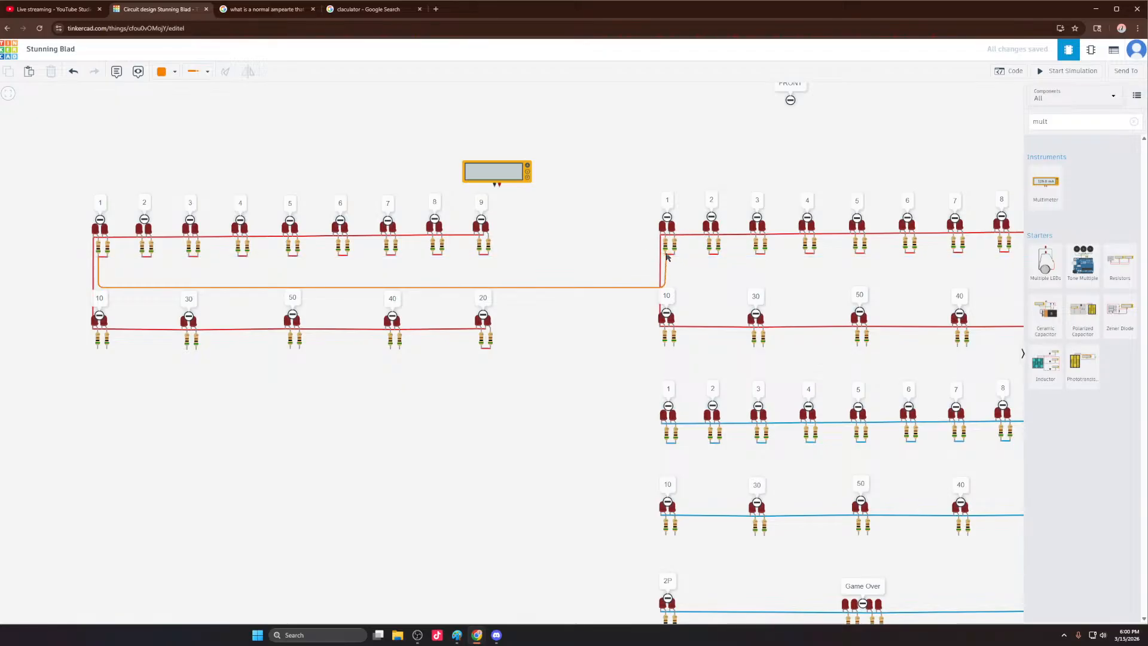
left_click(665, 255)
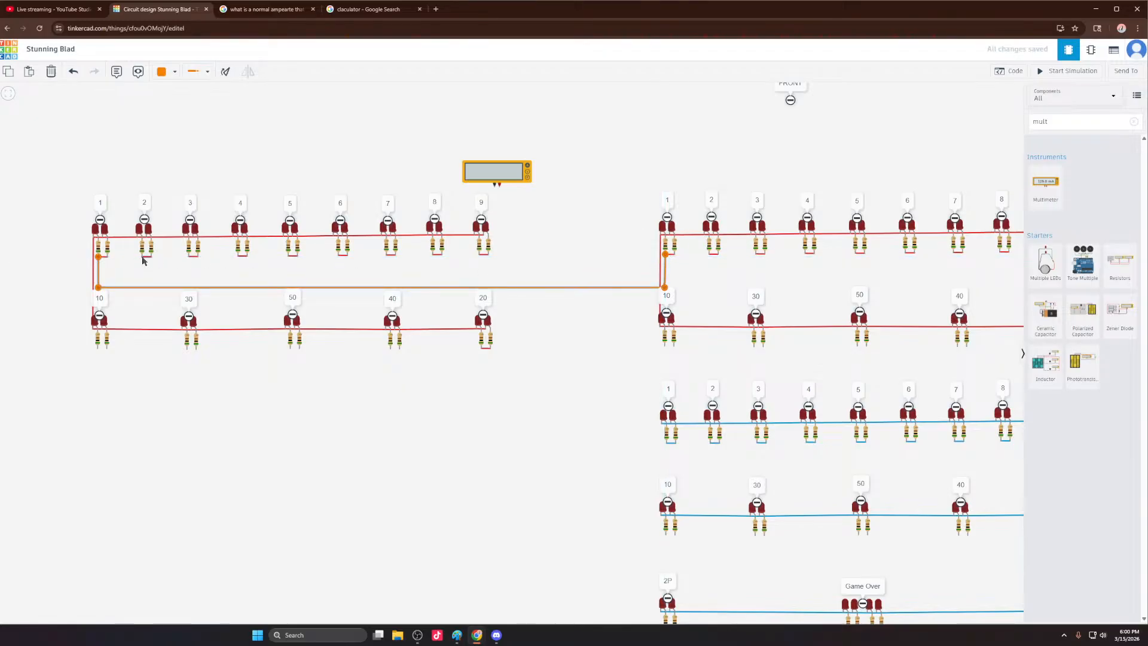
left_click(162, 280)
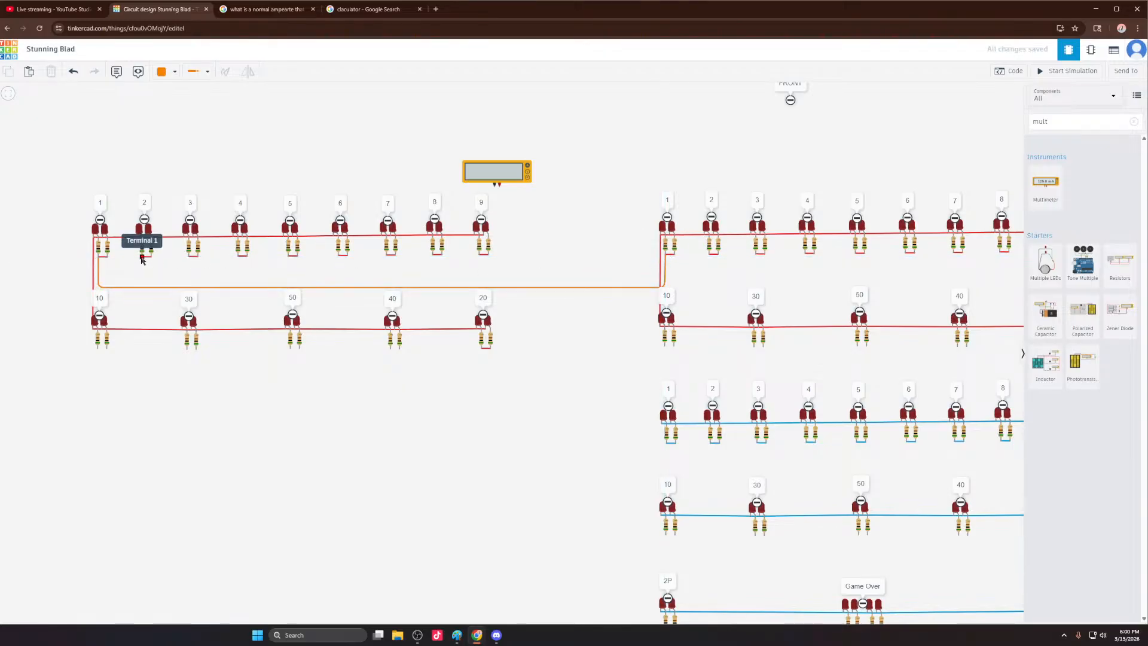
Step: Link the resistors of groups 2 and 3 to their counterparts in the other red section with separate orange wires between the rows
left_click(143, 256)
left_click(143, 282)
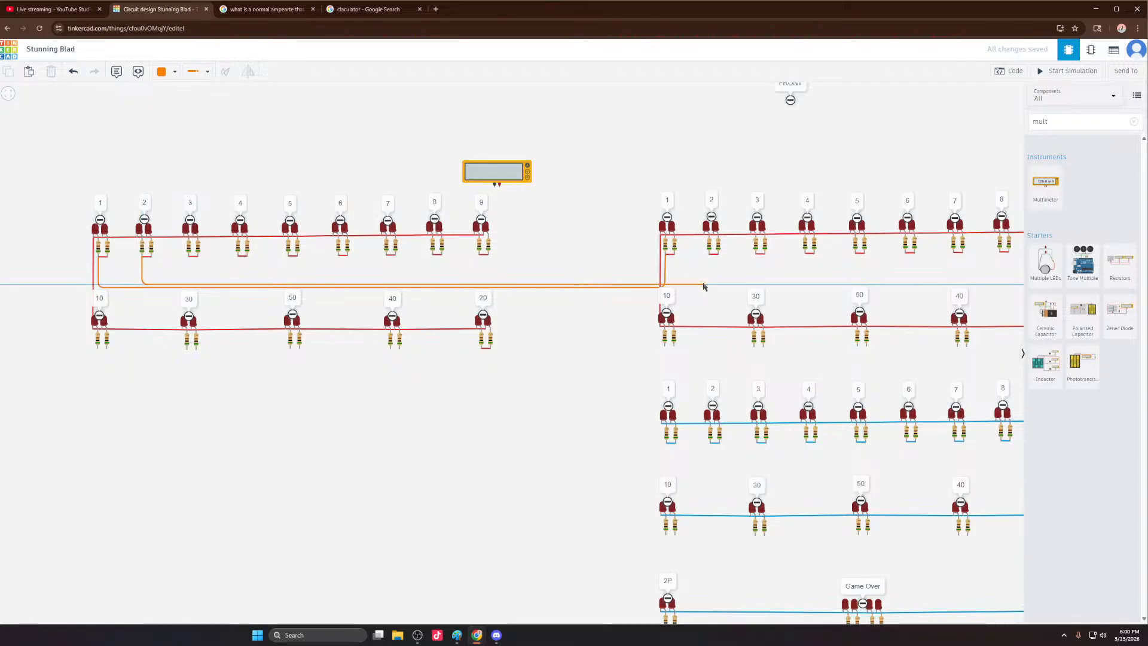
left_click(708, 285)
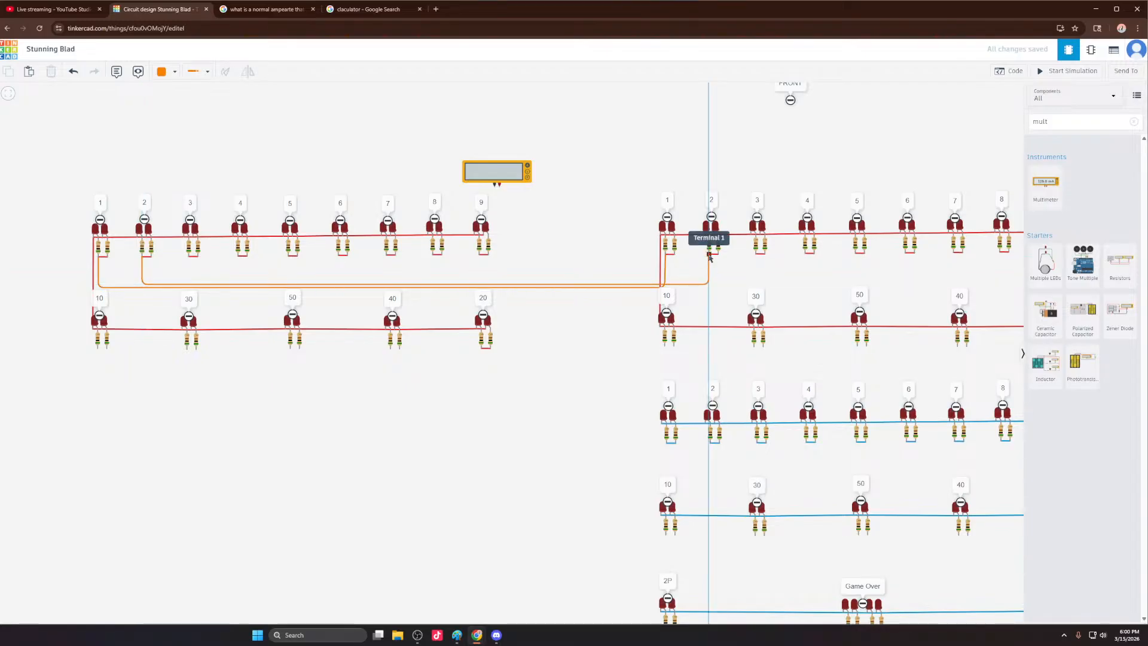
left_click(709, 254)
left_click(189, 254)
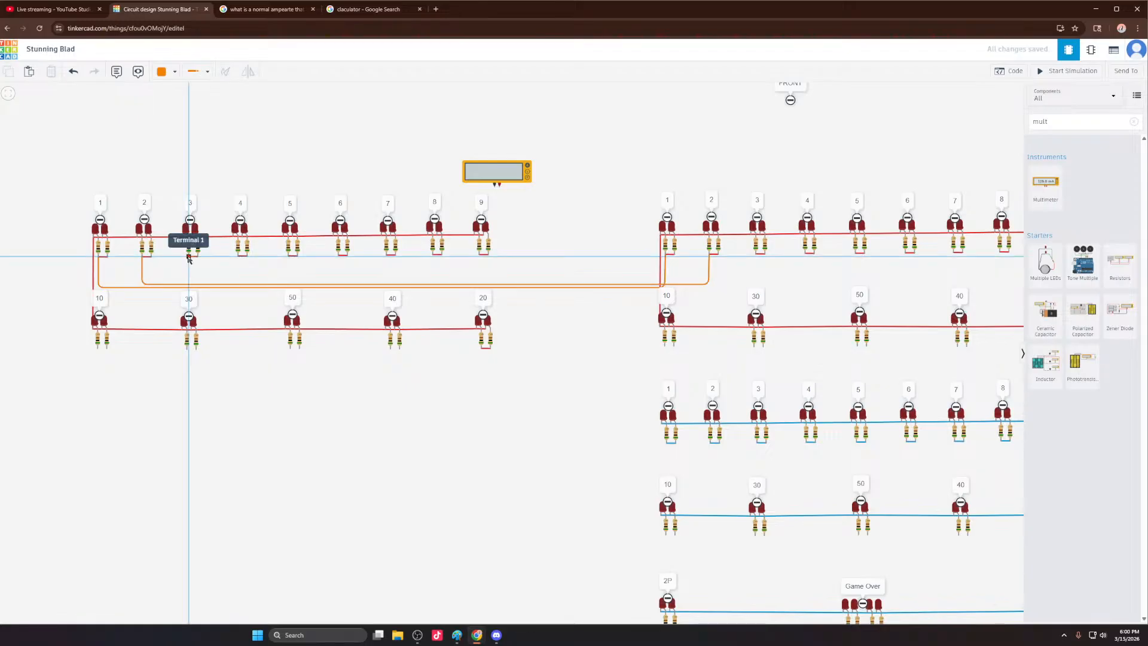
left_click(189, 281)
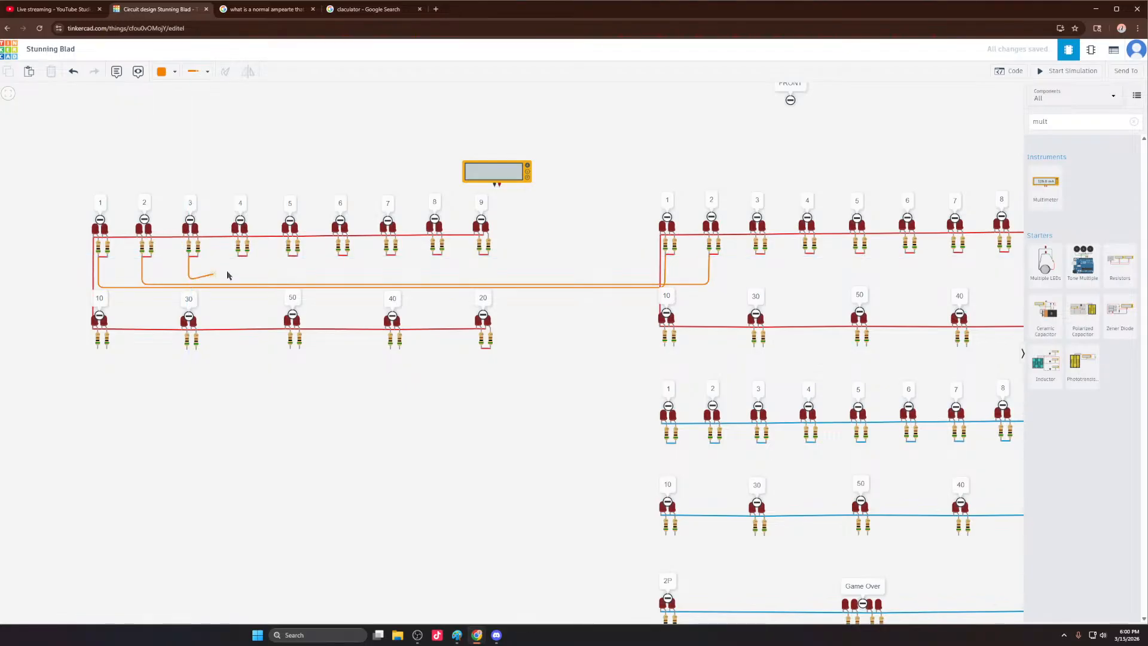
left_click(754, 280)
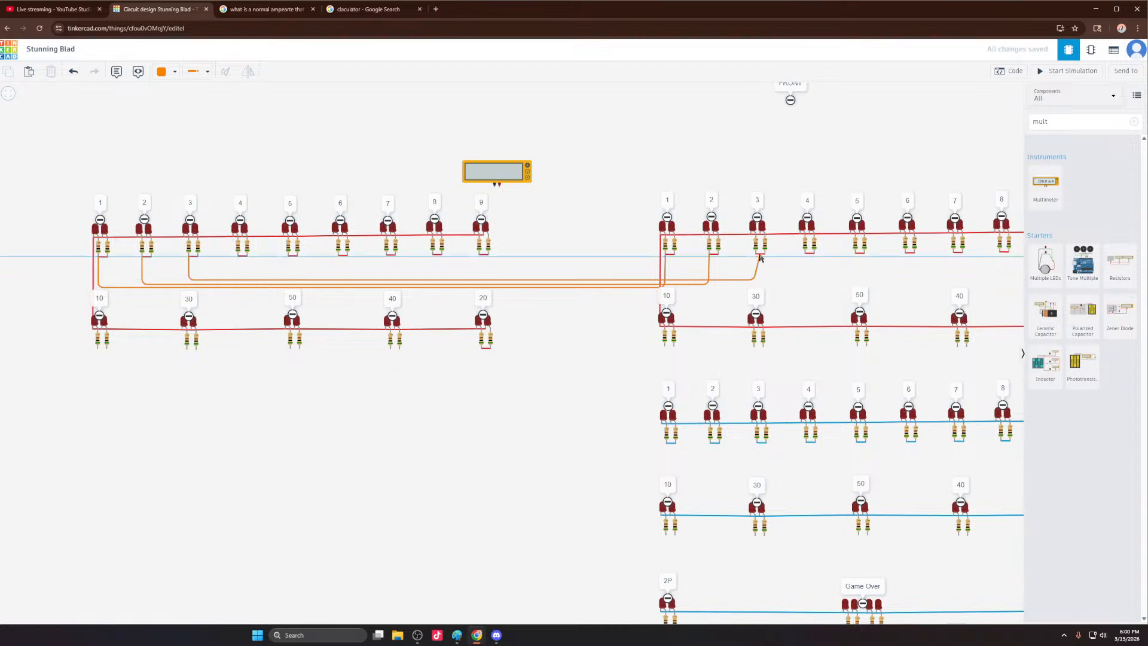
left_click(755, 254)
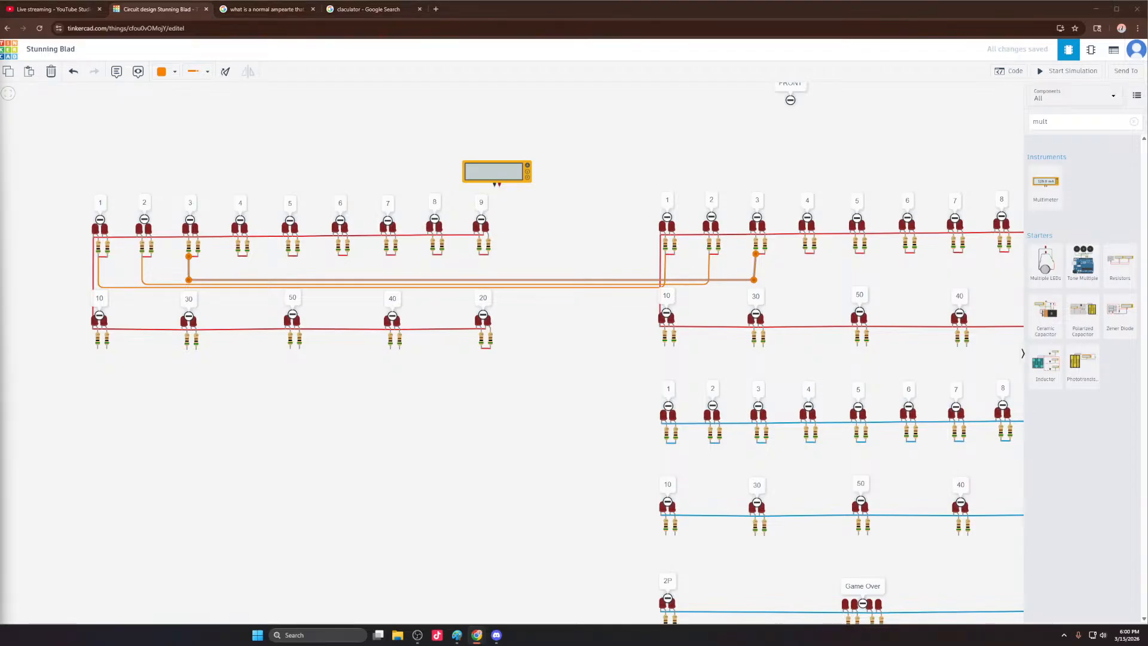
Step: Wire groups 4 and 5 to the matching groups in the other red section with orange wires stacked above the existing ones
left_click(238, 256)
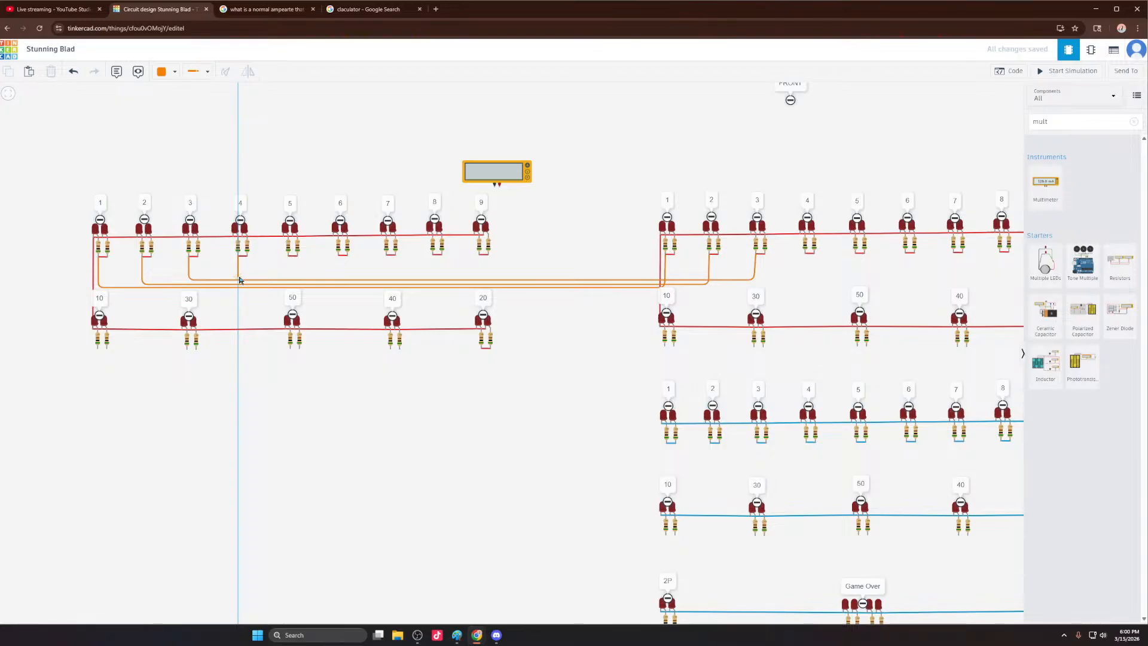
left_click(238, 277)
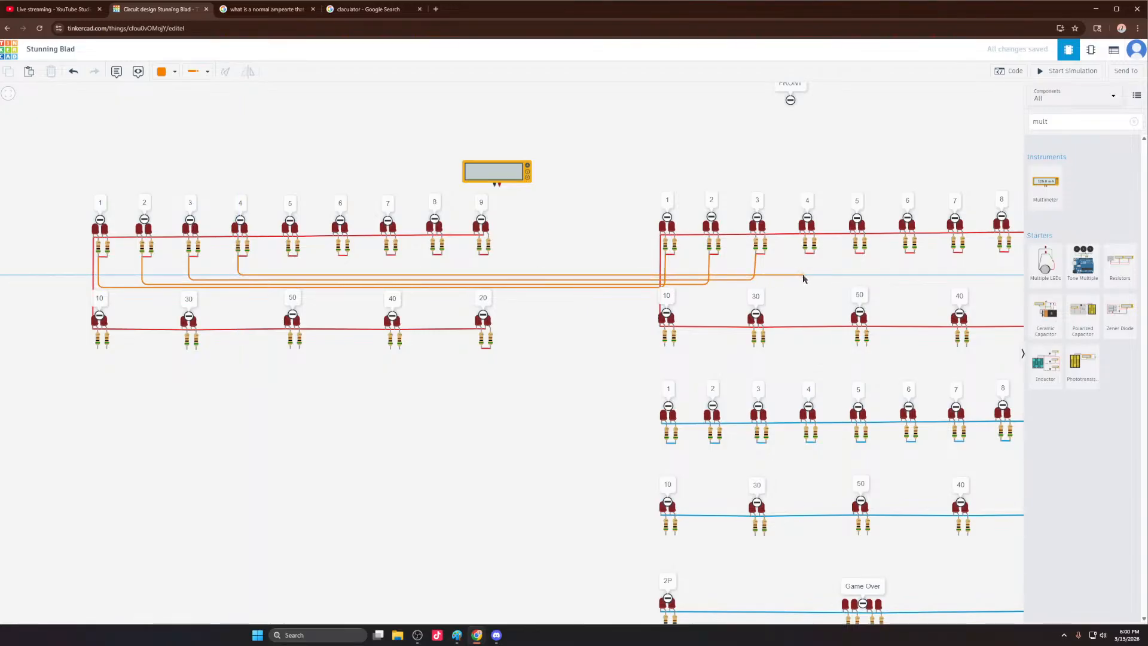
left_click(804, 275)
left_click(805, 253)
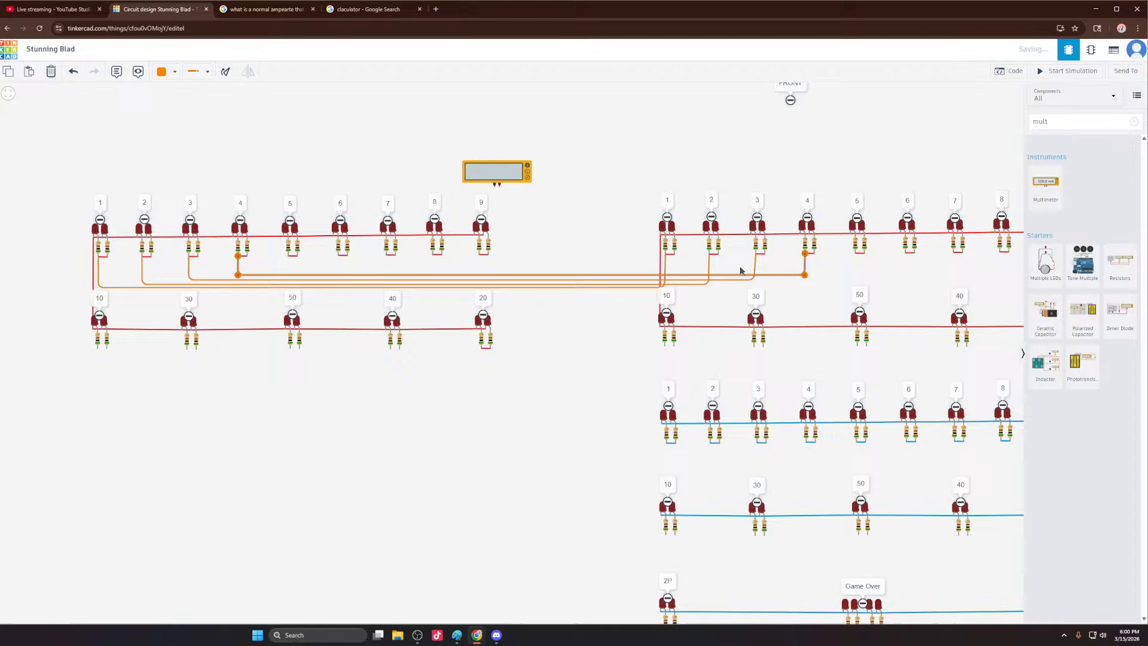
left_click(289, 252)
left_click(289, 269)
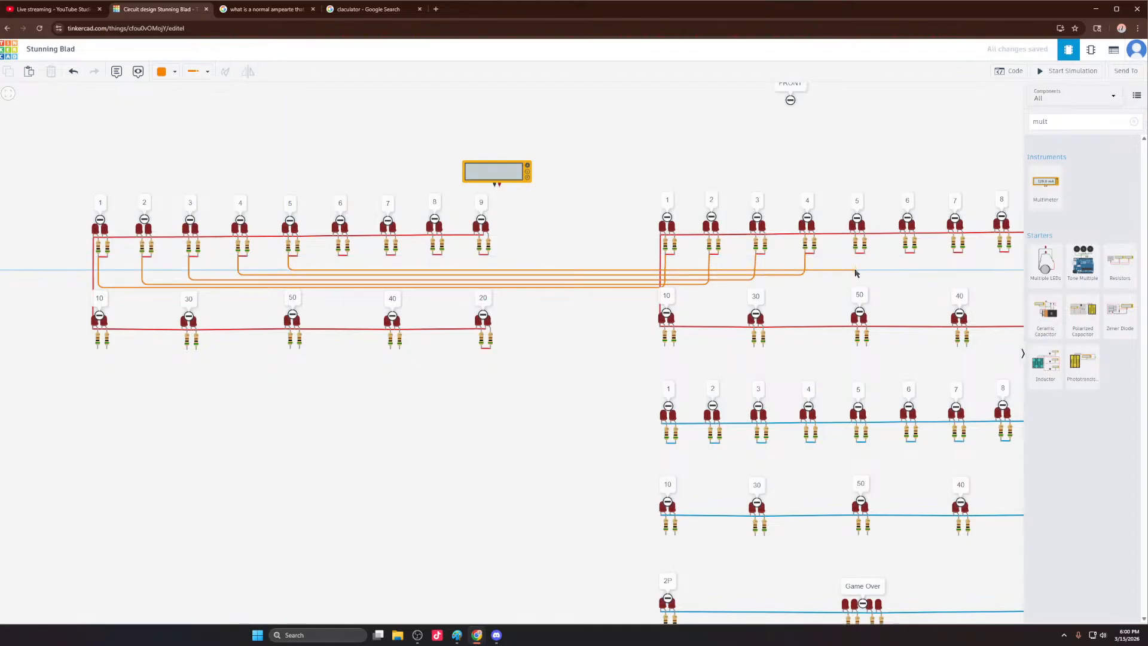
left_click(855, 269)
left_click(855, 253)
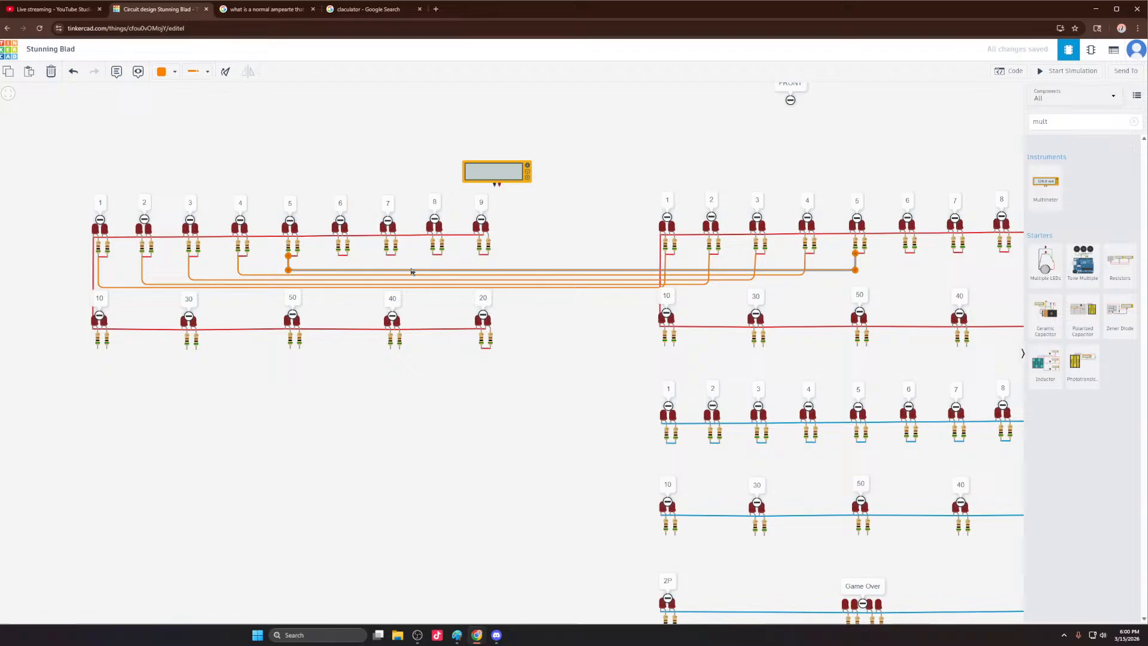
Step: Connect the group 6 resistors of both red sections with an orange wire routed above the group 5 wire
left_click(339, 255)
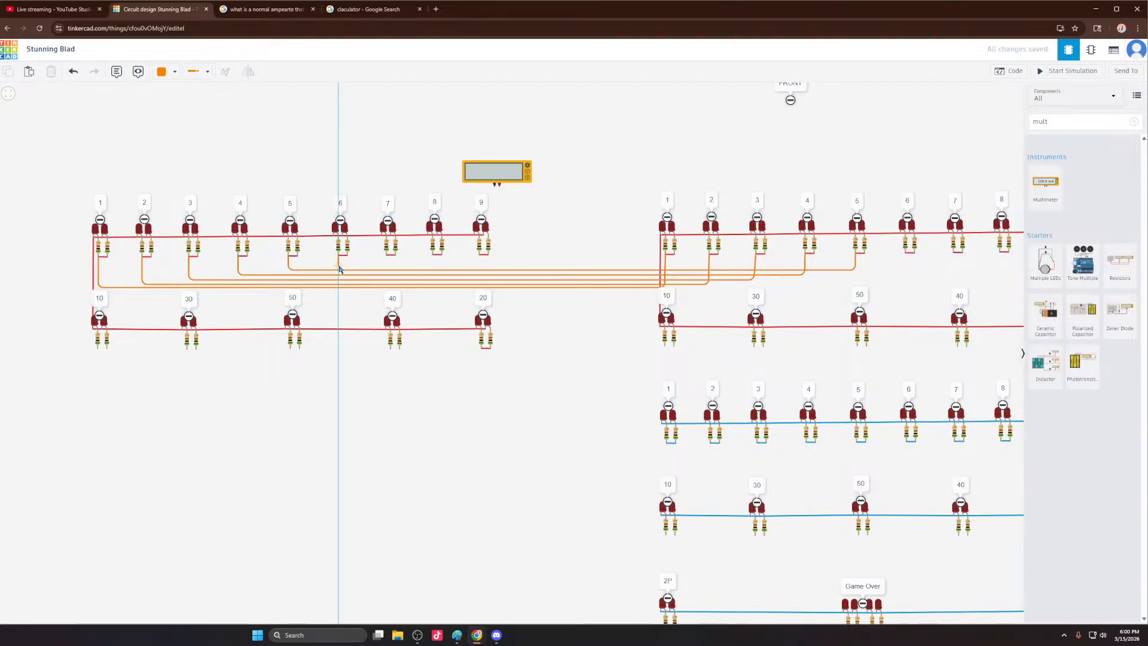
left_click(339, 266)
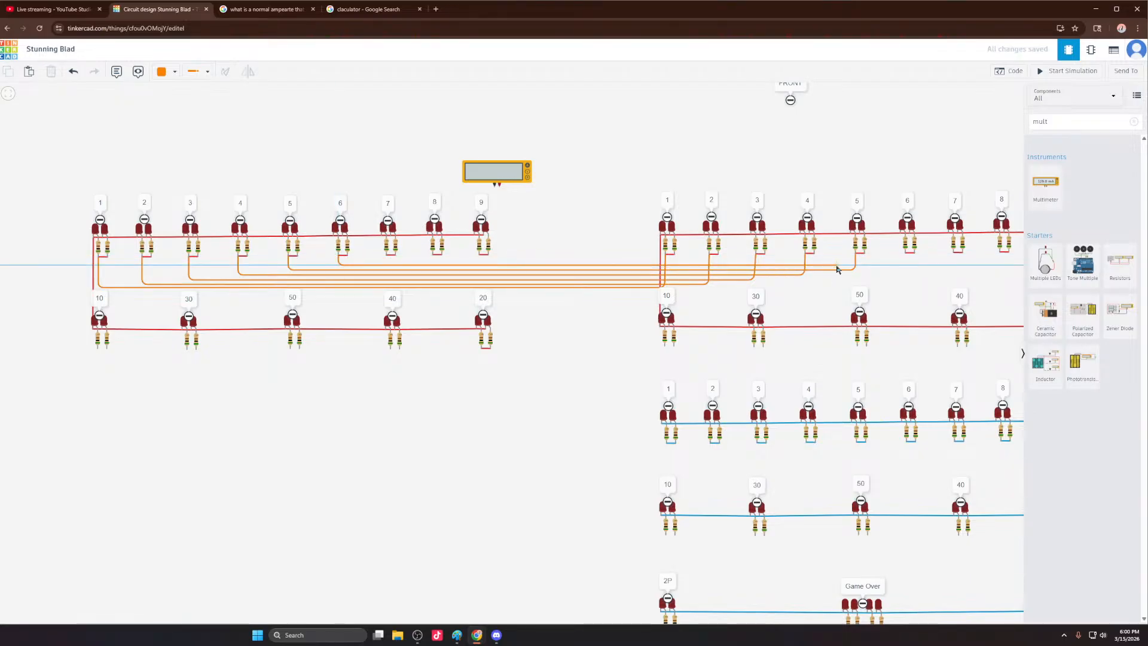
left_click(904, 266)
left_click(905, 255)
scroll(915, 256, "up", 6)
left_click(888, 251)
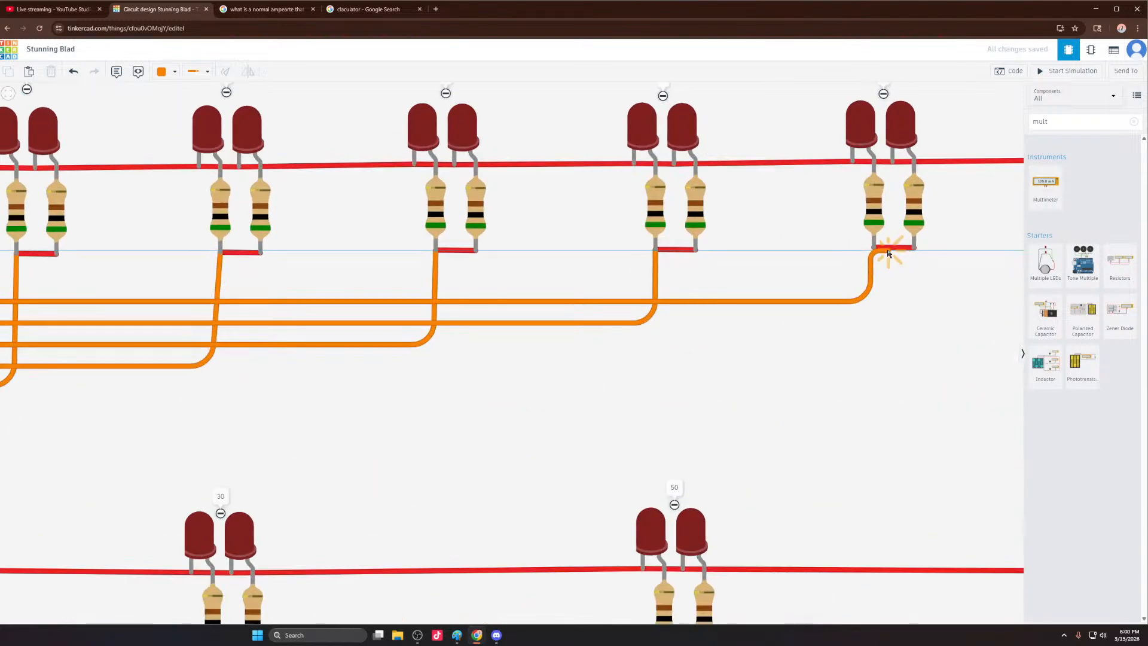
scroll(829, 285, "down", 6)
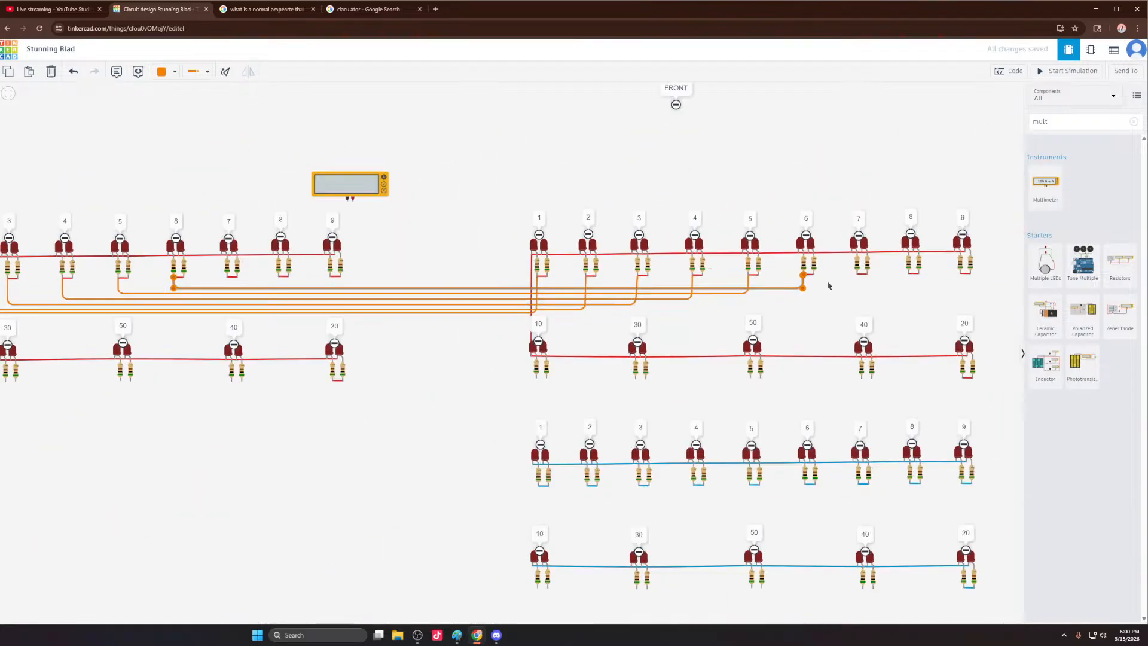
Step: Connect the group 7 resistors of both red sections with an orange wire routed above the group 6 wire
scroll(227, 272, "up", 4)
left_click(249, 278)
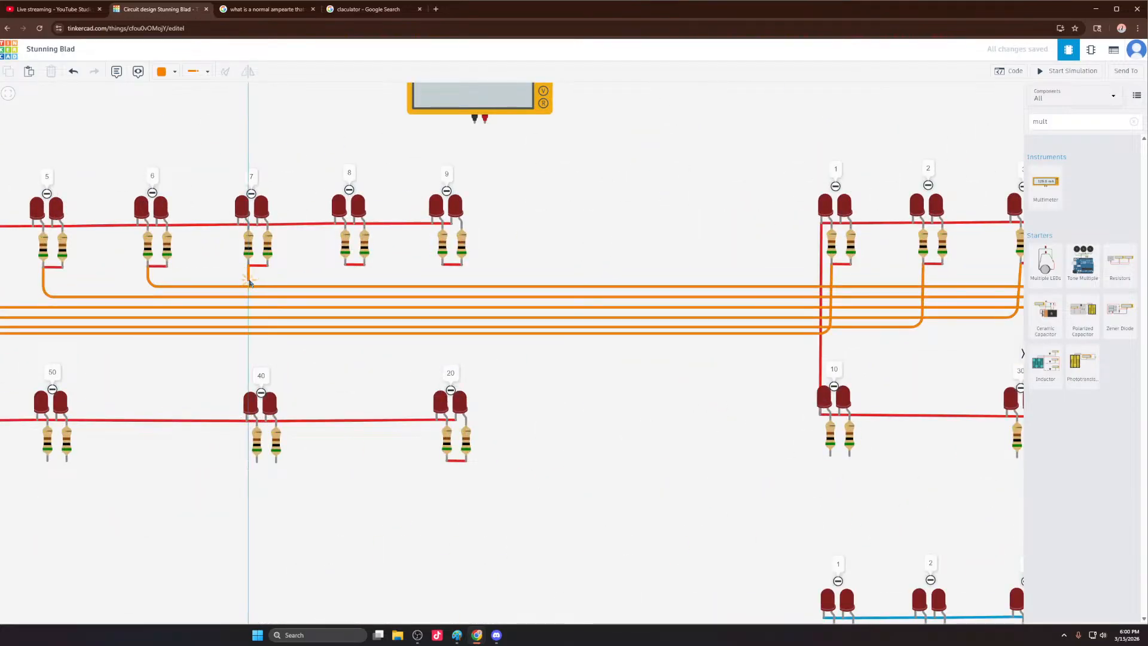
scroll(249, 284, "down", 4)
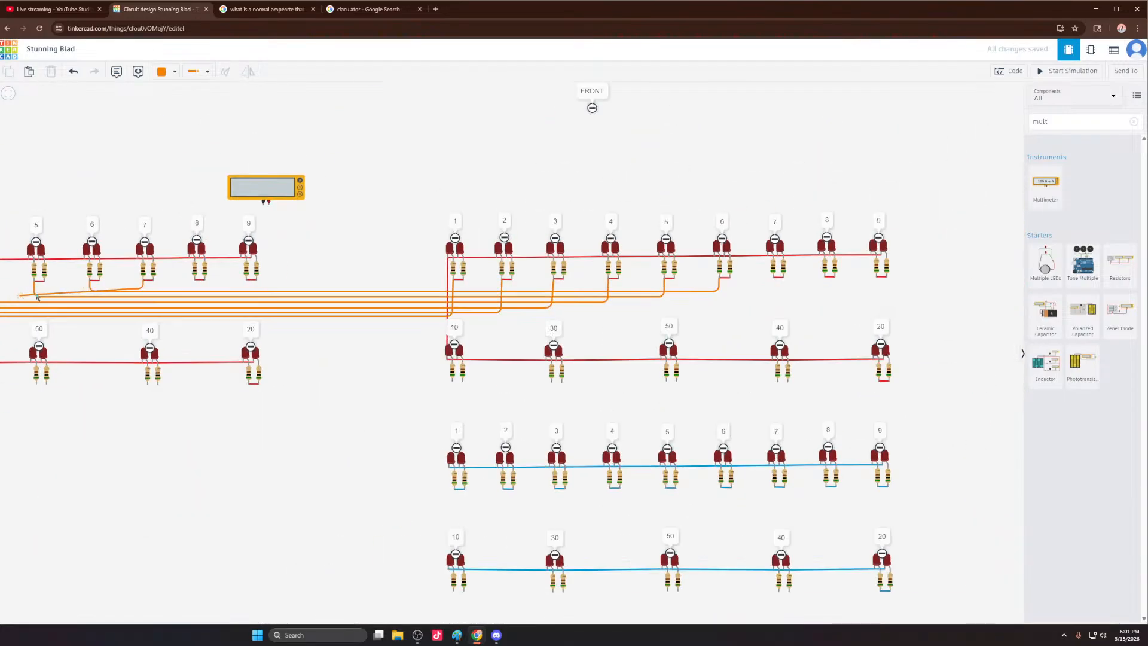
scroll(828, 277, "up", 6)
left_click(757, 305)
left_click(743, 308)
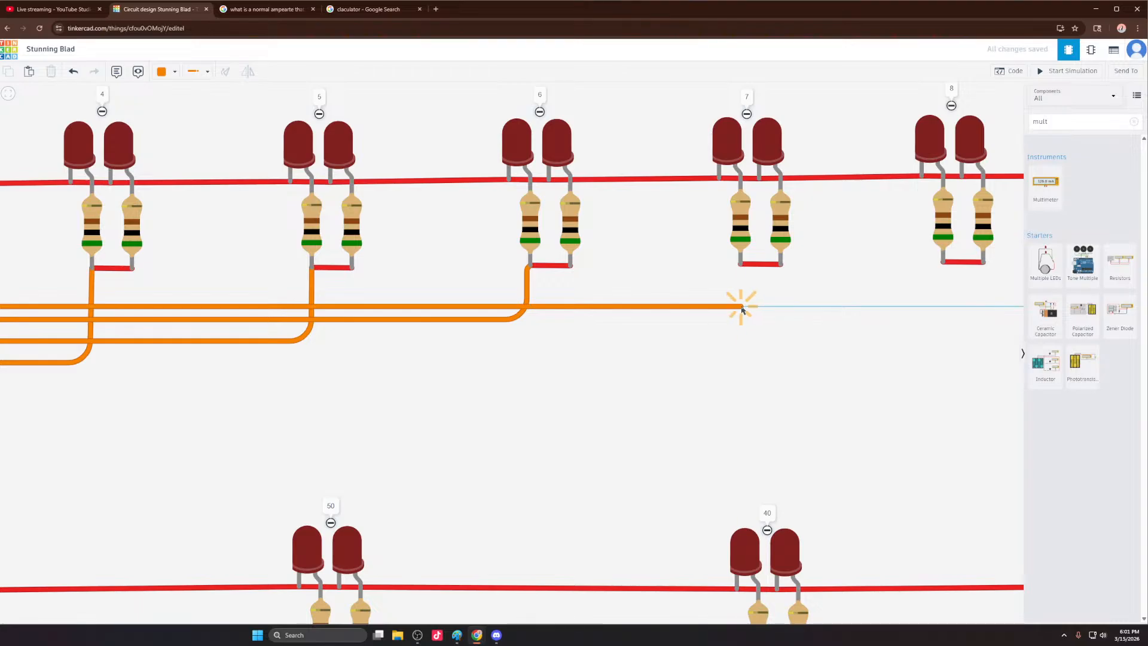
left_click(740, 262)
scroll(658, 290, "down", 4)
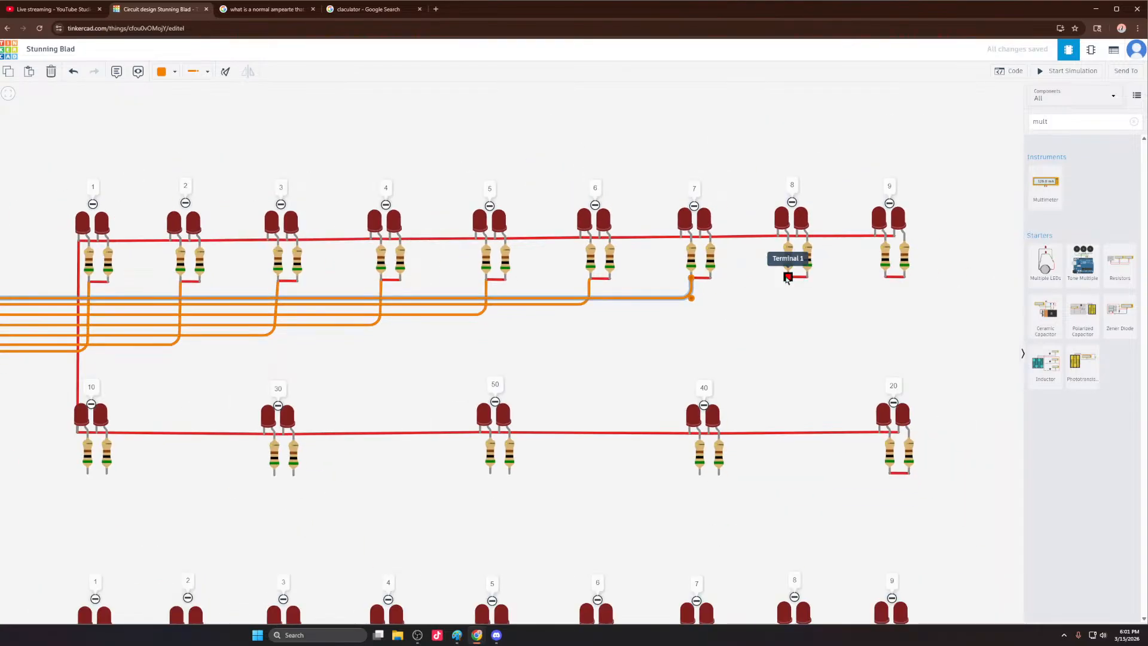
left_click(788, 278)
left_click(789, 290)
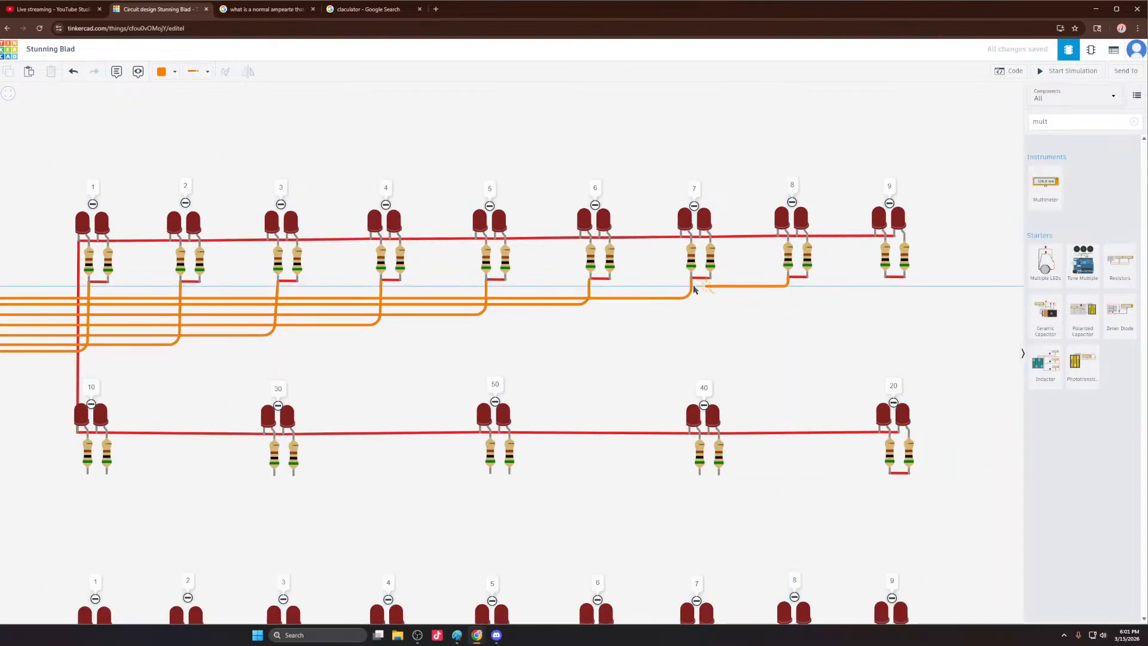
left_click(720, 305)
key("Escape")
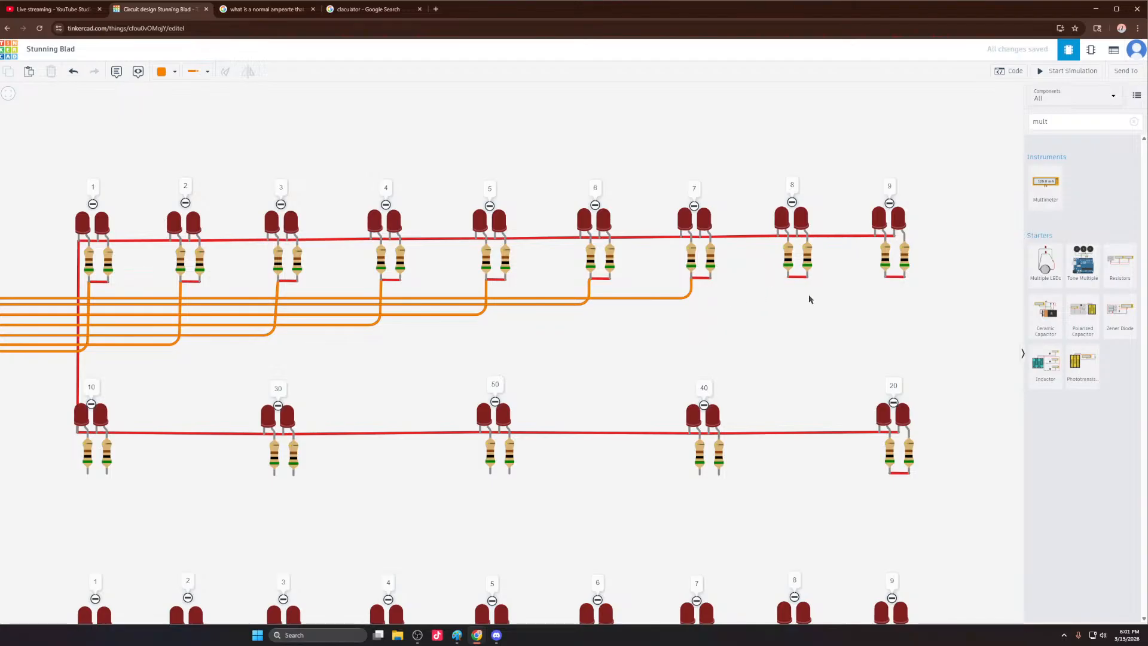
Step: Wire the lower resistor terminal of the left bank's LED pair 8 to the matching pair 8 terminal in the right bank in orange
scroll(810, 297, "down", 3)
scroll(590, 303, "up", 5)
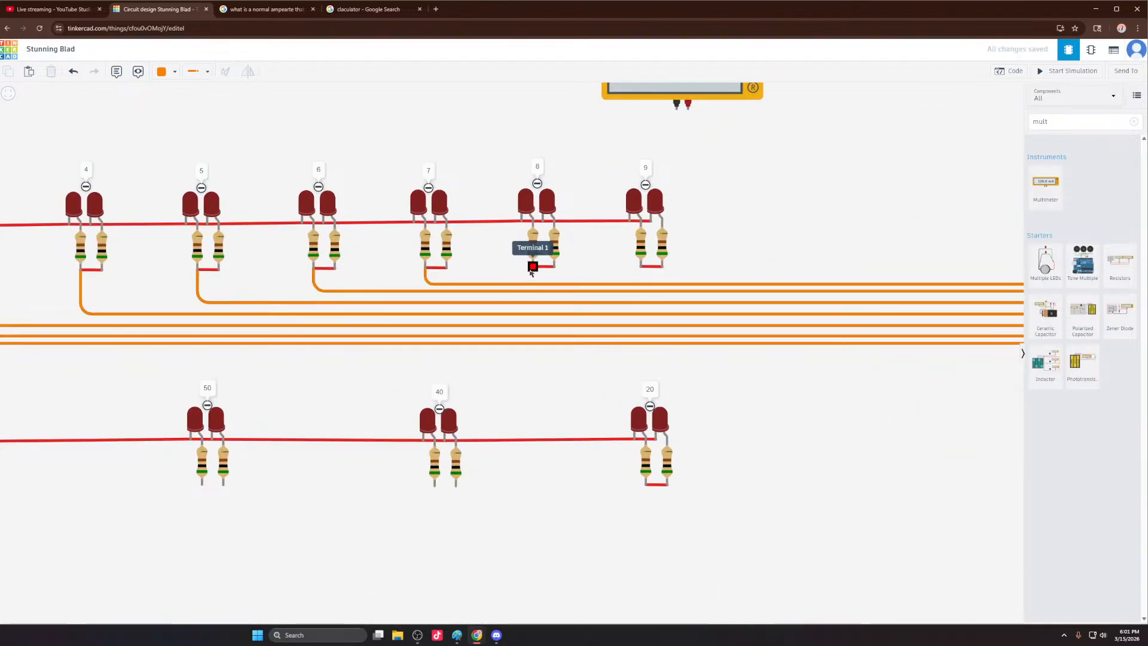
left_click(531, 268)
scroll(532, 270, "up", 4)
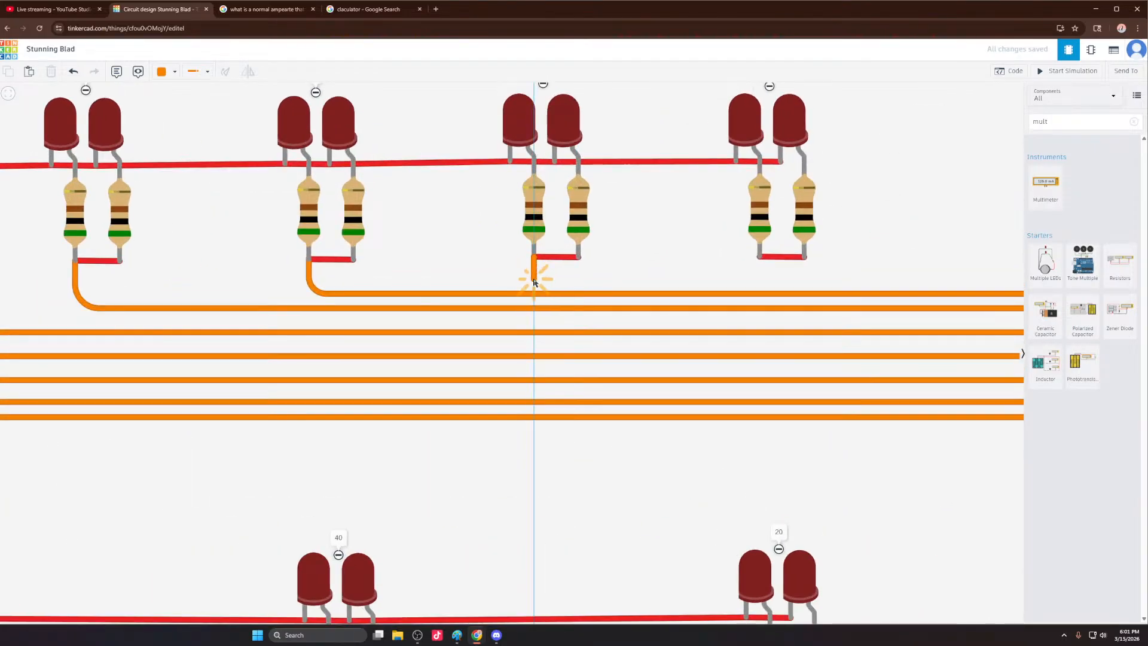
scroll(524, 284, "down", 5)
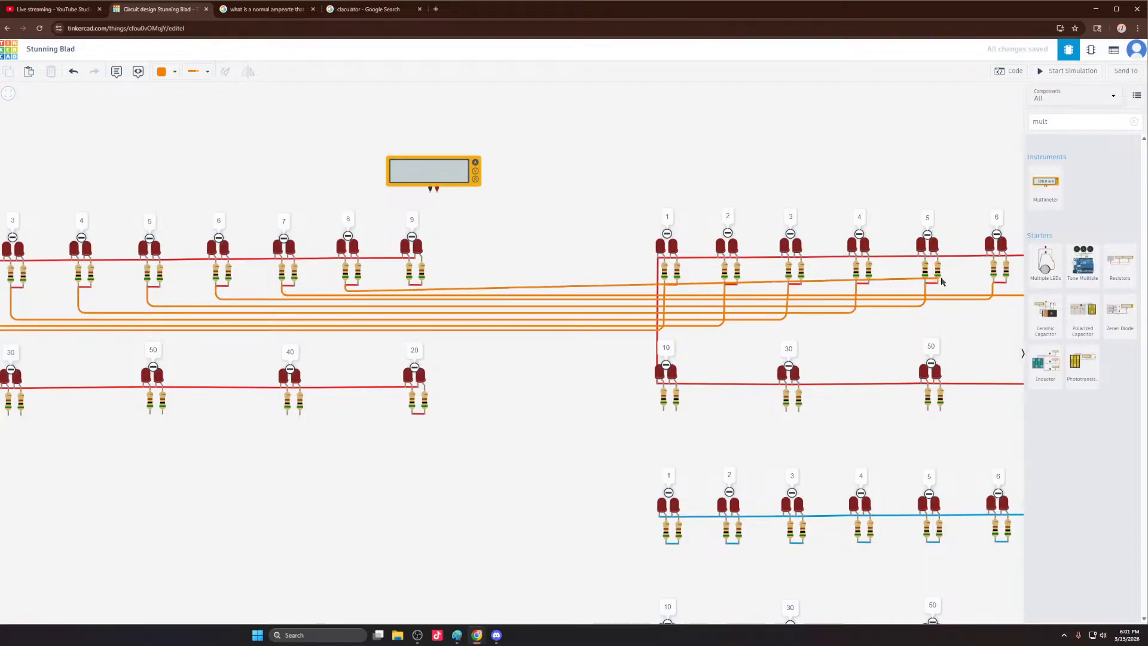
scroll(427, 292, "down", 2)
scroll(712, 299, "up", 4)
left_click(679, 299)
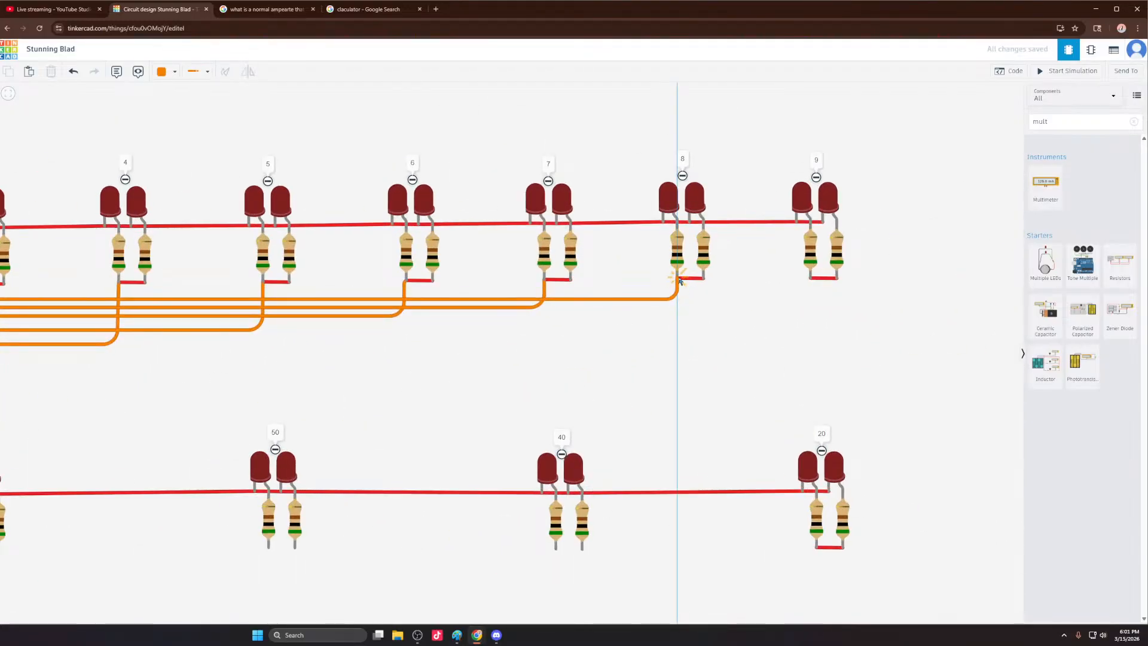
left_click(677, 279)
Step: Connect the lower resistor terminals of LED pair 9 in the left and right banks with an orange wire
scroll(901, 292, "down", 4)
scroll(642, 287, "up", 5)
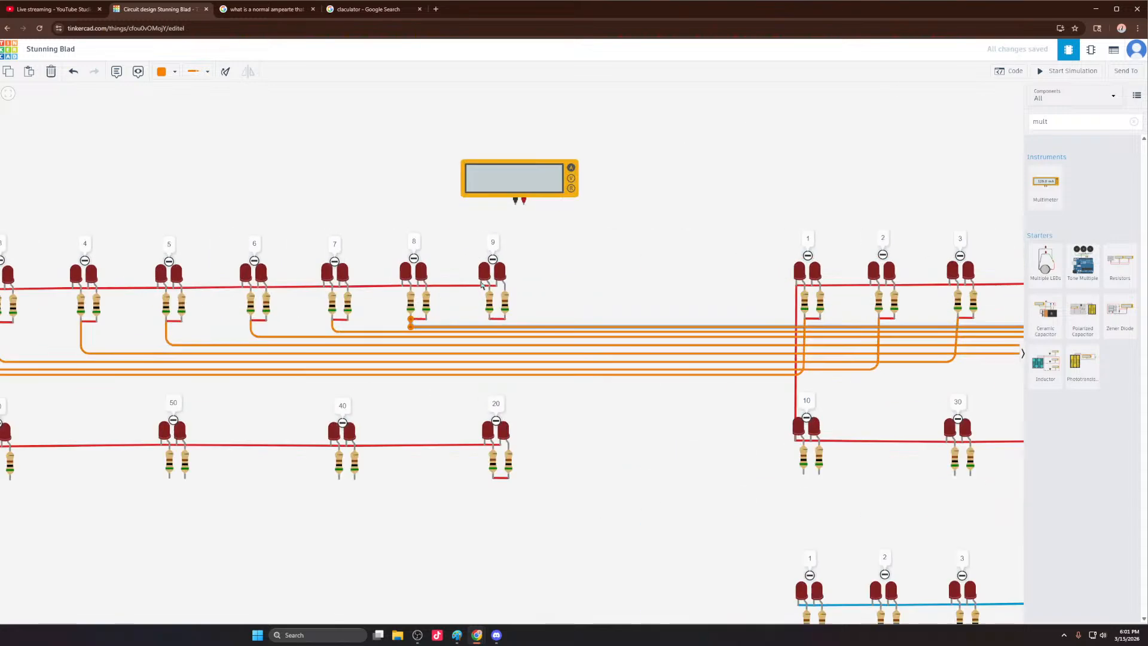
scroll(473, 330, "up", 3)
left_click(462, 324)
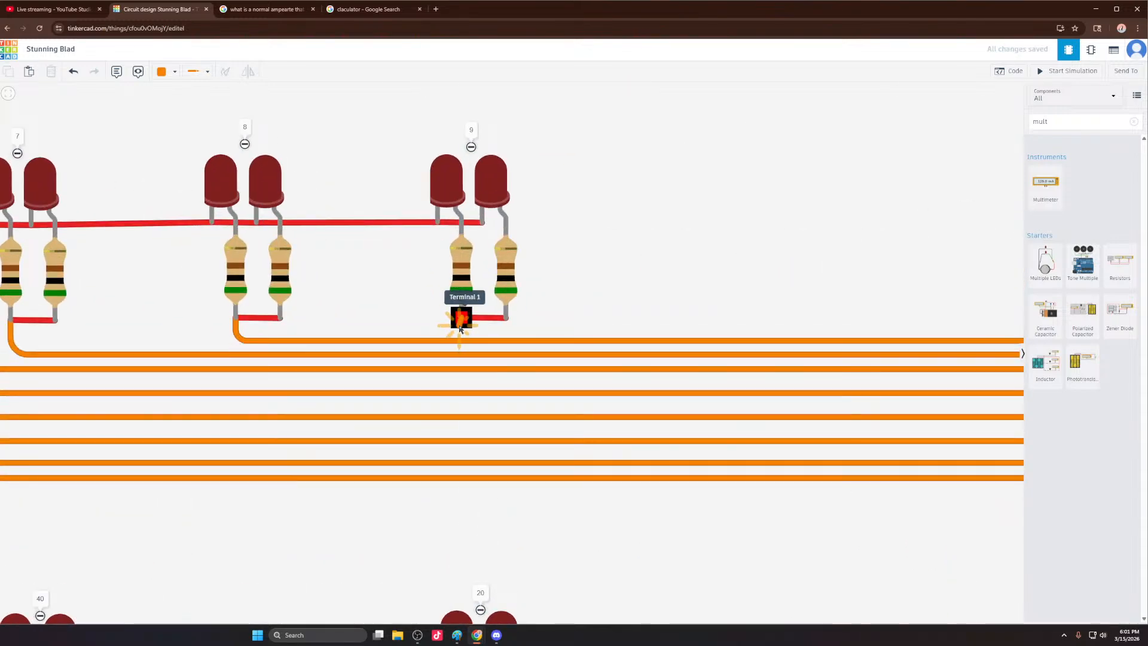
left_click(462, 329)
scroll(253, 337, "down", 6)
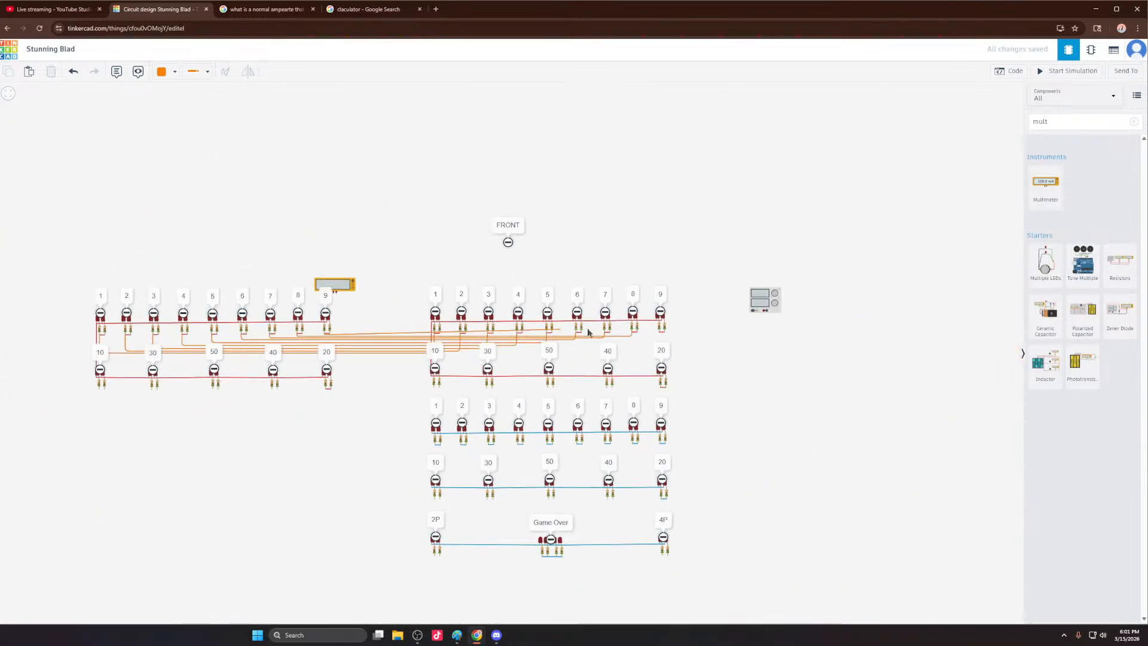
scroll(662, 338, "up", 2)
scroll(648, 355, "up", 3)
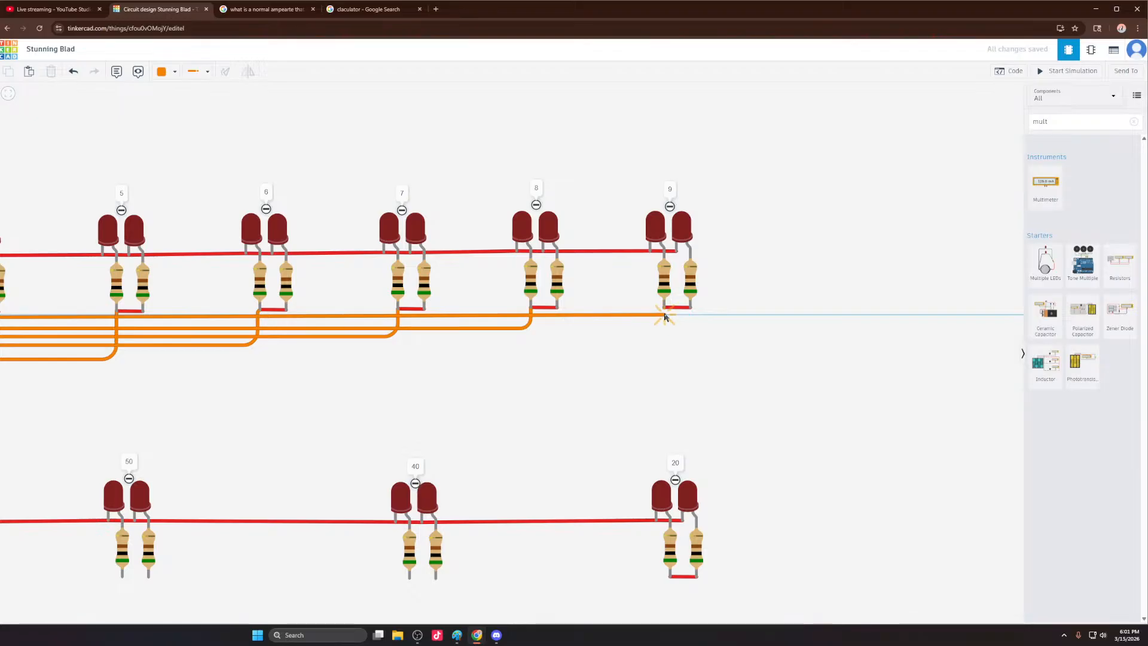
left_click(665, 316)
Step: Lower the horizontal runs of the orange wires from LED pairs 1, 2 and 3 to spread them apart
scroll(776, 308, "down", 5)
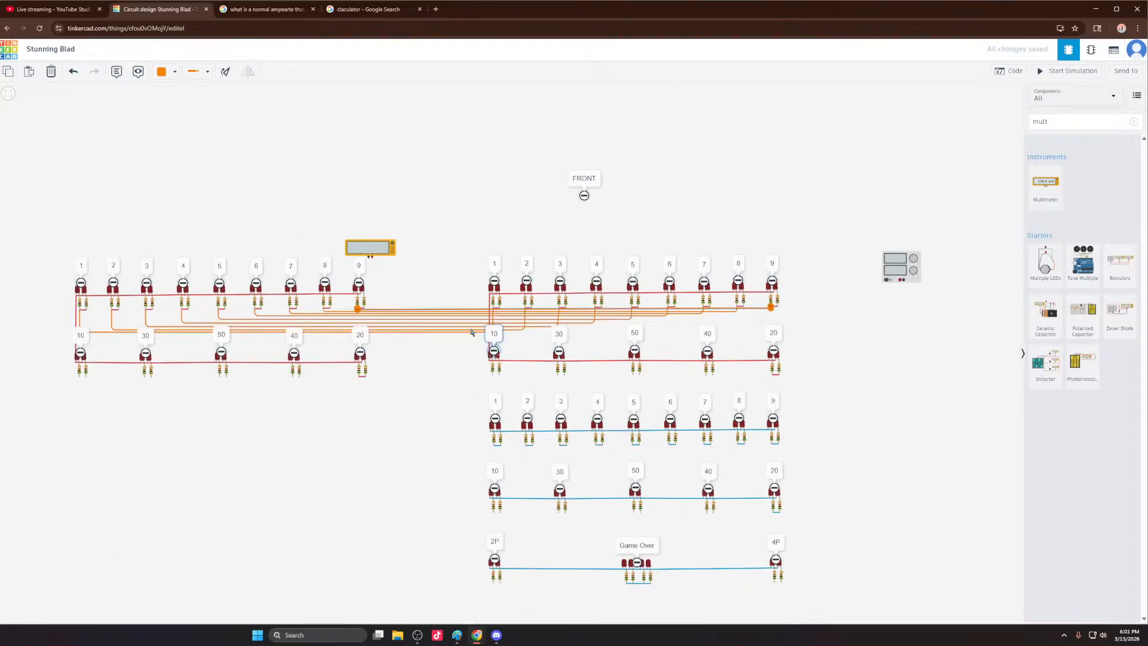
scroll(361, 347, "up", 4)
scroll(362, 347, "down", 4)
scroll(254, 333, "up", 5)
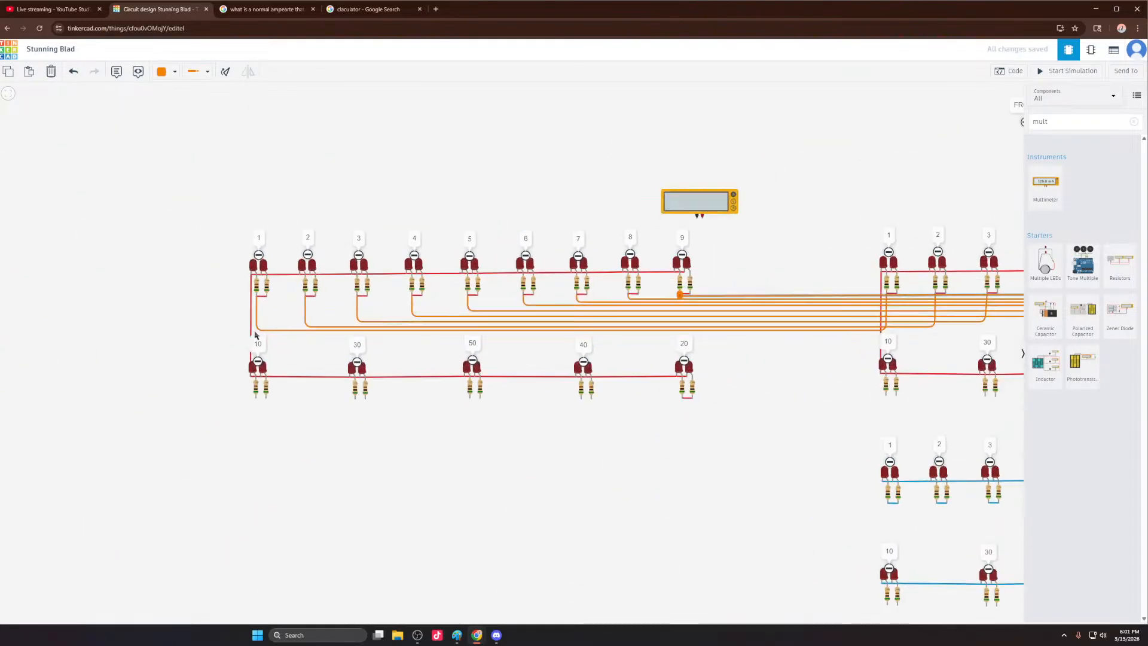
scroll(463, 333, "up", 1)
left_click_drag(426, 333, 428, 367)
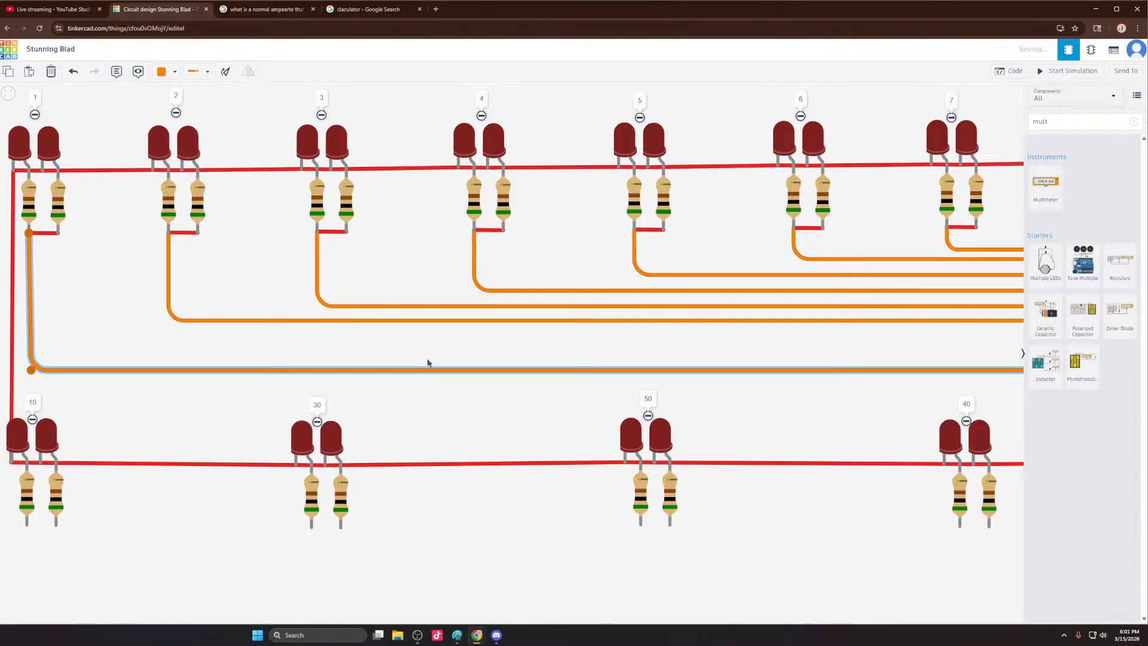
left_click_drag(440, 324, 437, 350)
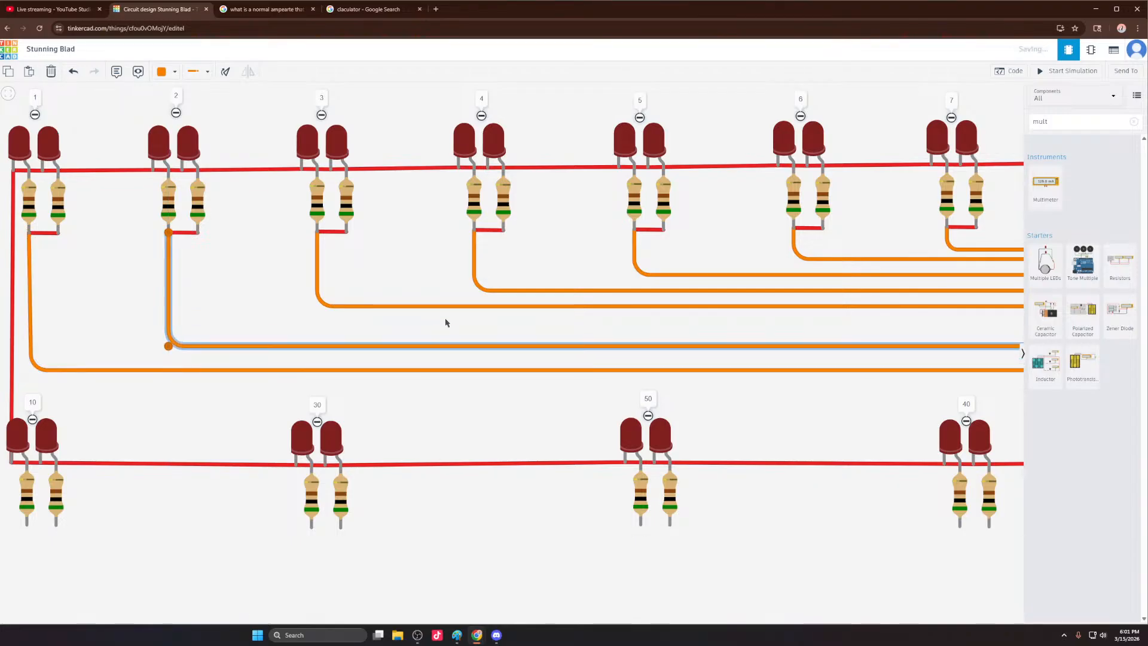
left_click_drag(449, 306, 453, 328)
Step: Adjust the wire run of LED pair 3 and lower those of pairs 4, 5 and 6 for even spacing
scroll(157, 340, "down", 4)
scroll(448, 332, "up", 4)
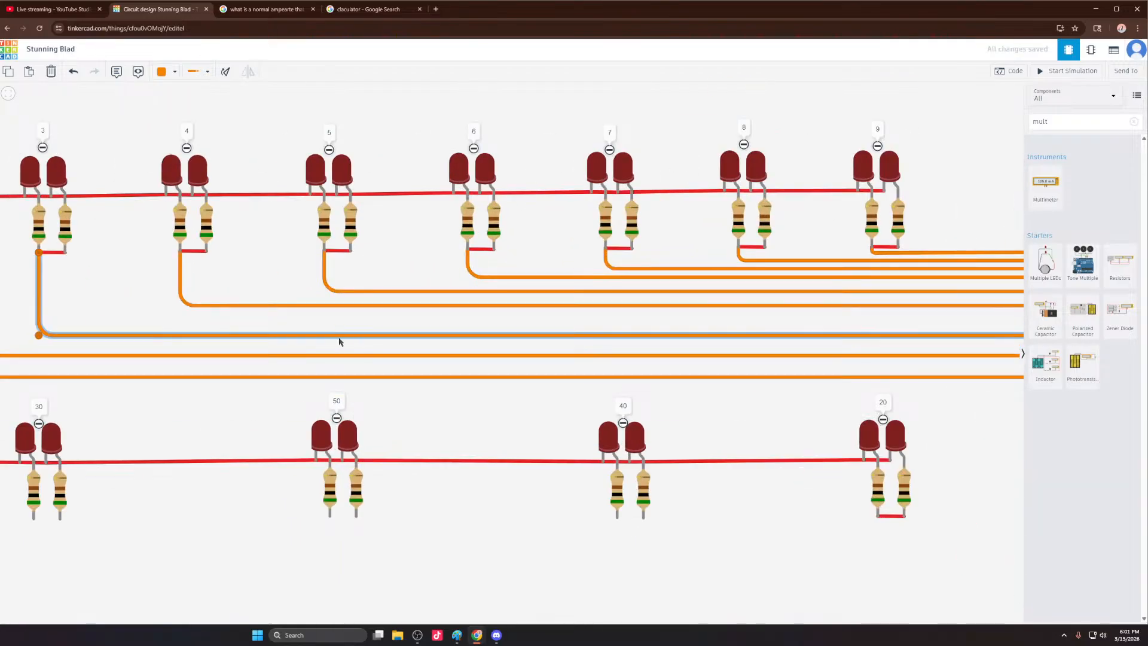
left_click_drag(339, 341, 358, 325)
left_click(360, 308)
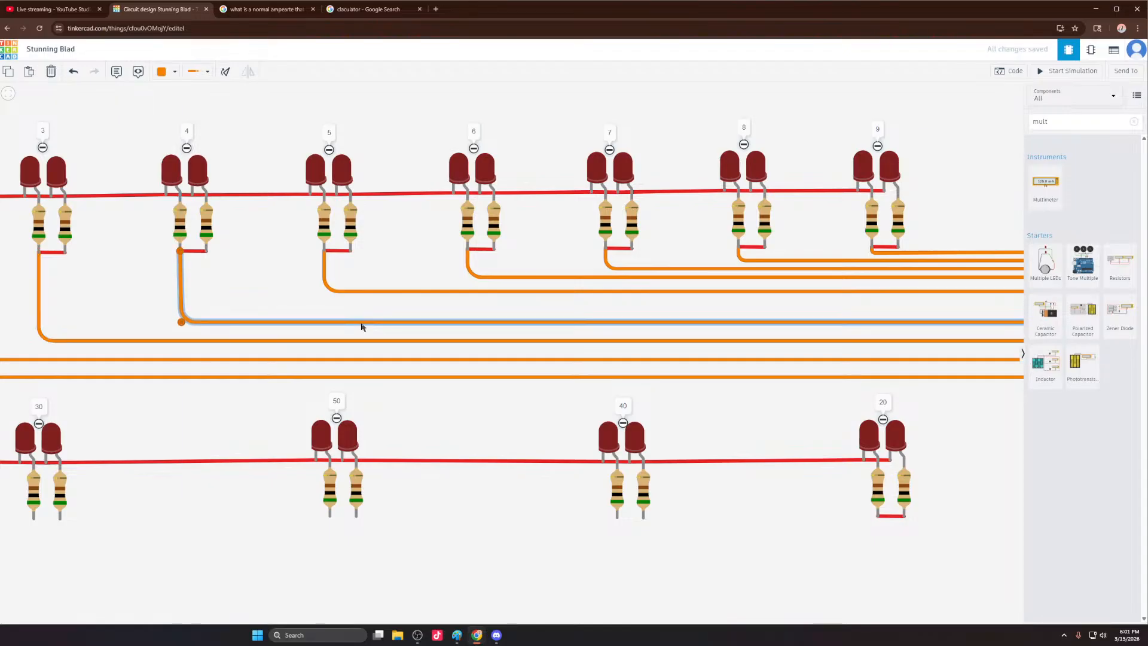
left_click_drag(426, 295, 425, 311)
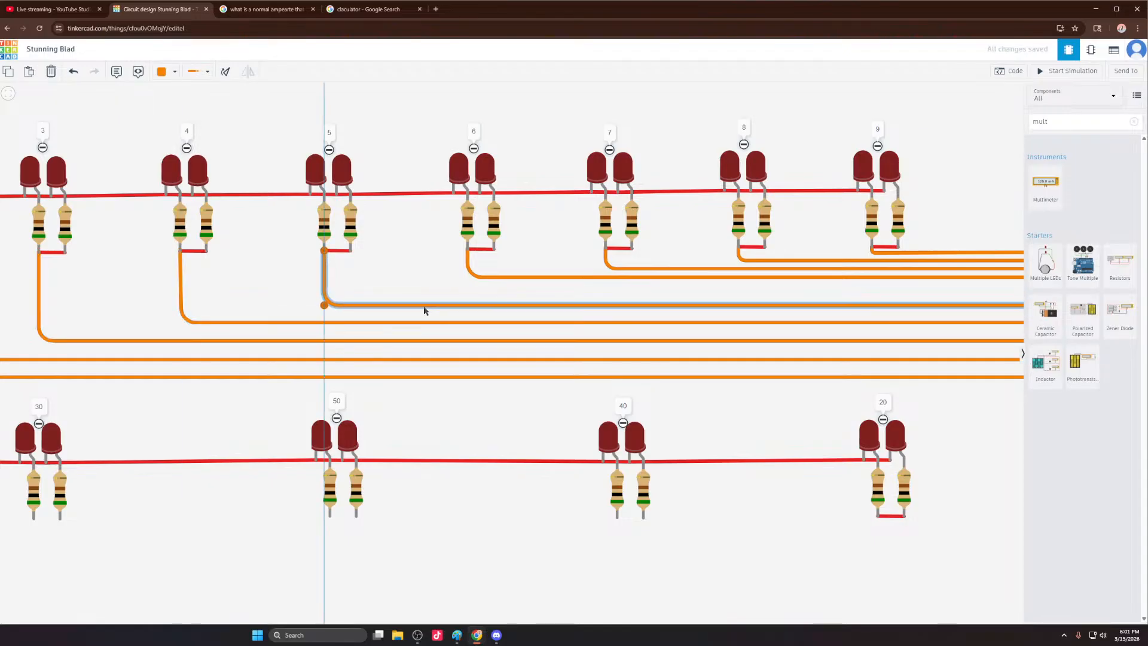
left_click_drag(525, 276, 525, 292)
Step: Even out the spacing of the orange wire runs between the banks, adjusting those of LED pairs 8, 4 and 9
scroll(525, 292, "down", 3)
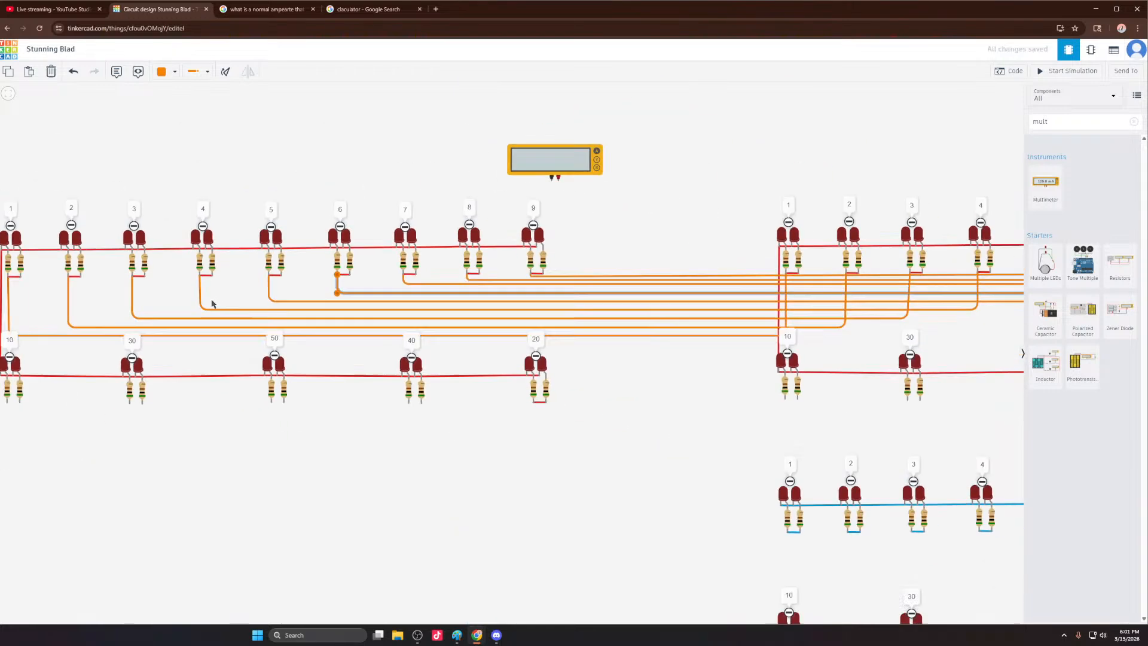
scroll(479, 299, "up", 3)
scroll(452, 297, "up", 2)
mouse_move(425, 271)
left_mouse_down()
mouse_move(440, 256)
mouse_move(427, 258)
left_mouse_up()
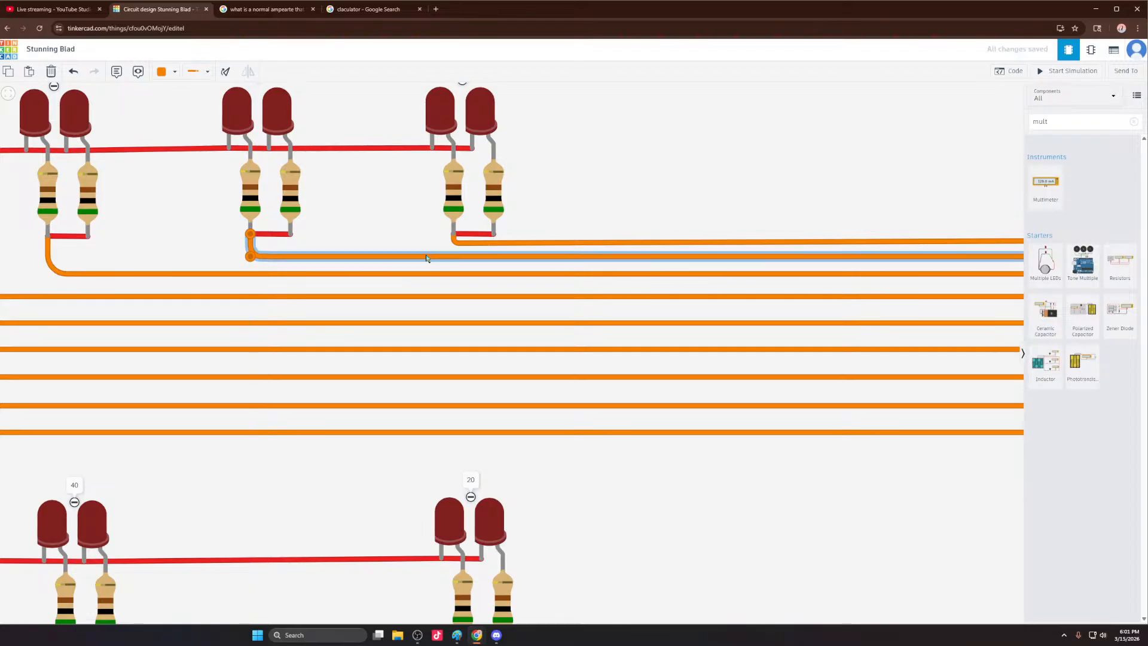
scroll(419, 258, "down", 4)
scroll(482, 273, "up", 4)
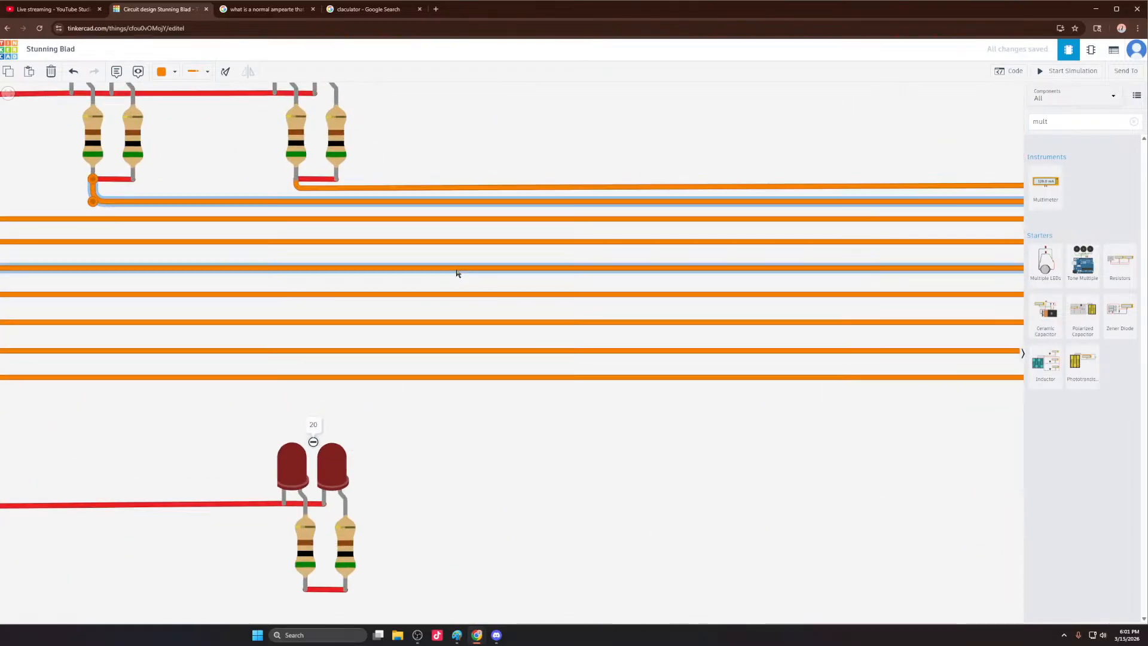
mouse_move(453, 295)
left_mouse_down()
mouse_move(439, 353)
mouse_move(451, 310)
left_mouse_up()
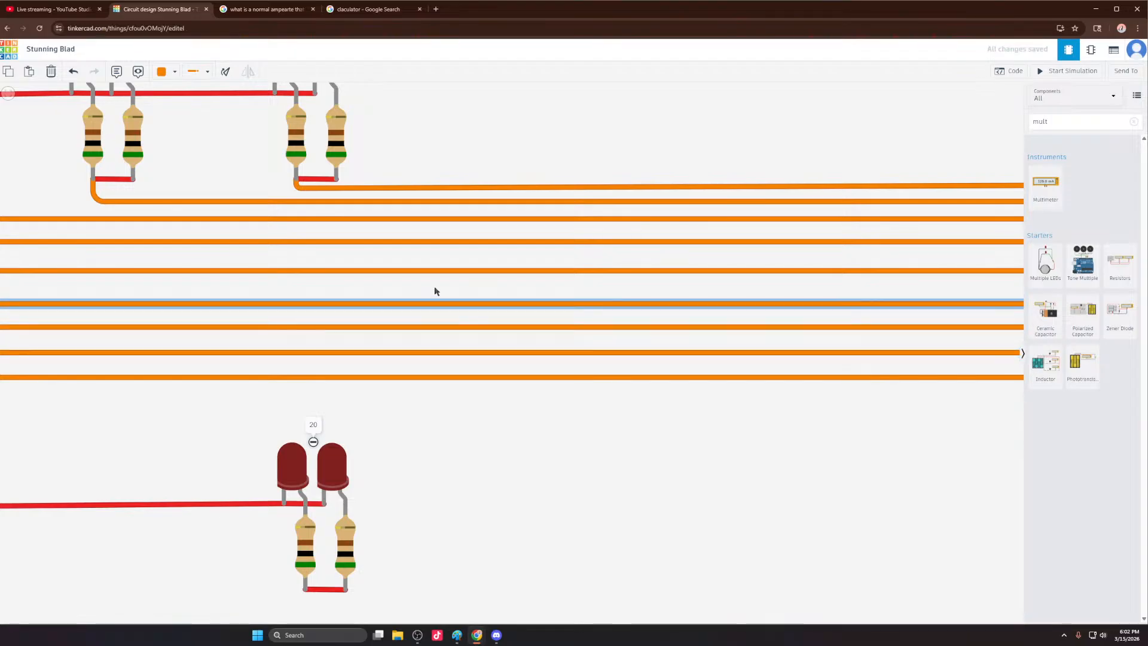
left_click_drag(471, 252, 423, 196)
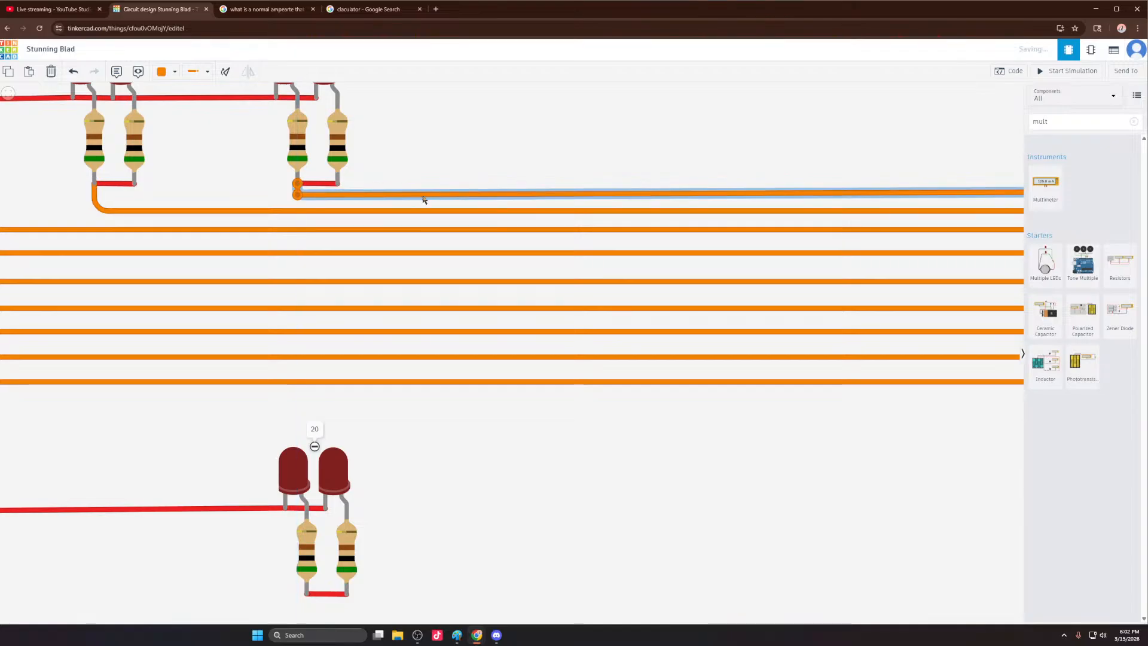
Step: Lower the orange wire of LED pair 1 to just above the left bank's 10 to 20 row and straighten its vertical part
scroll(422, 200, "down", 5)
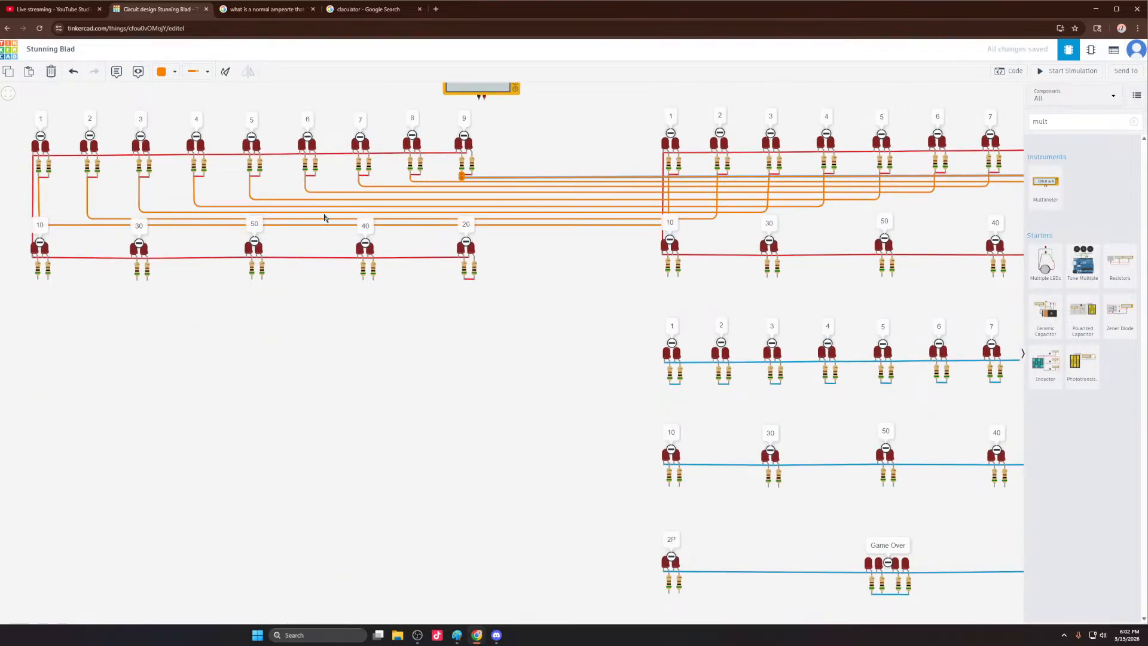
scroll(324, 217, "up", 5)
left_click_drag(318, 189, 335, 232)
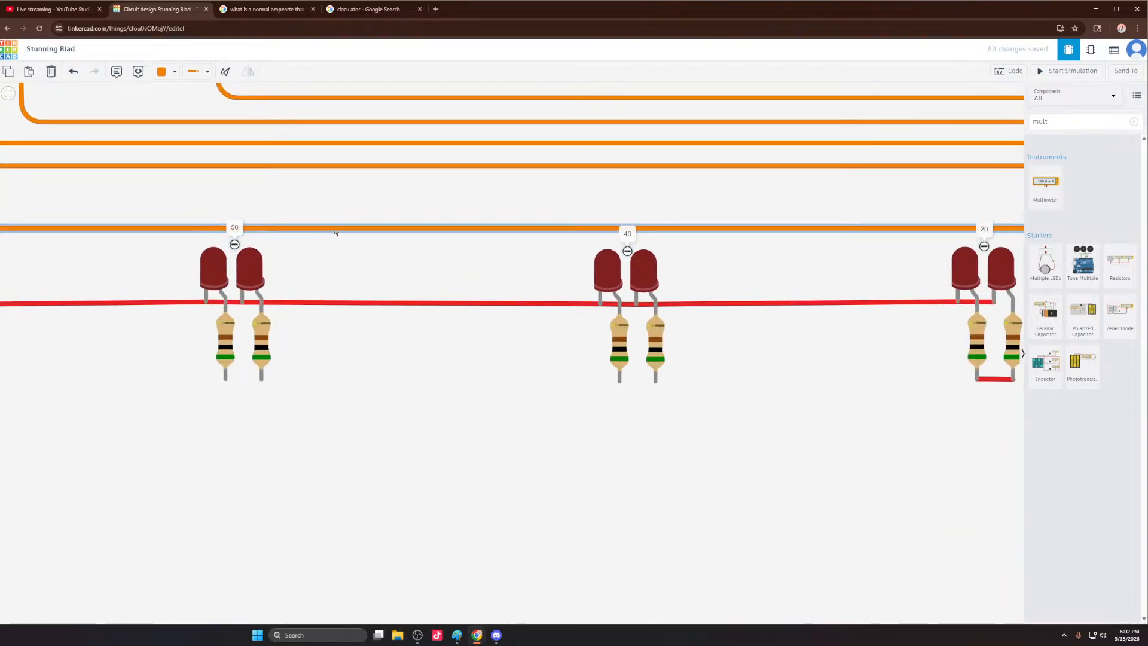
scroll(336, 232, "down", 6)
scroll(142, 244, "up", 3)
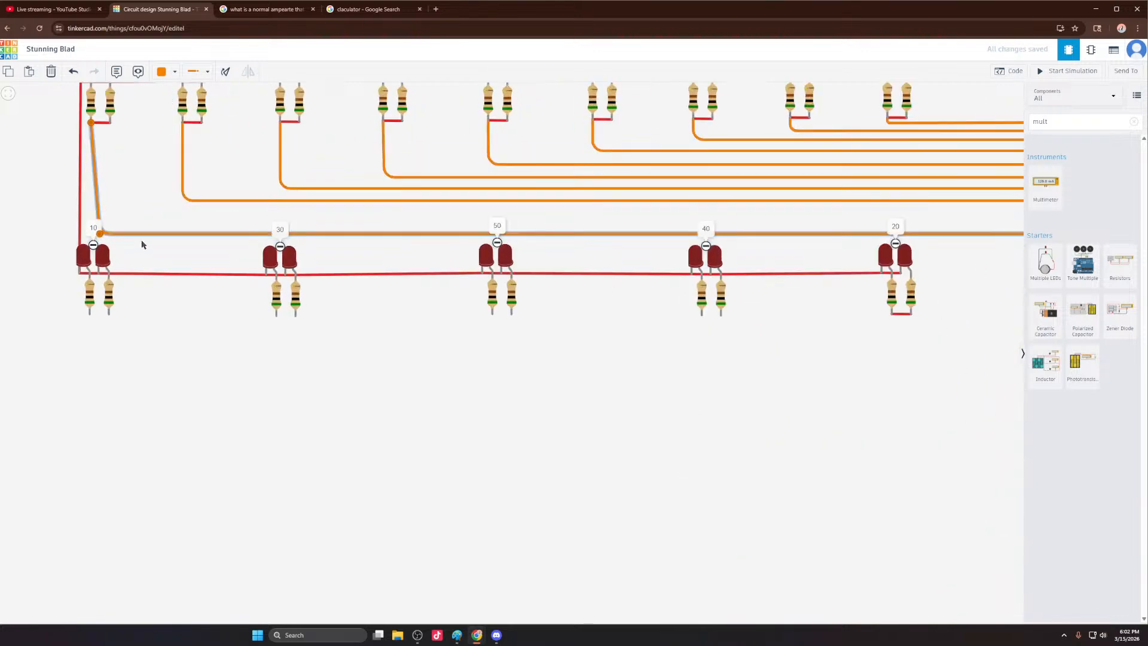
left_click_drag(151, 234, 145, 234)
Step: Shift the orange wire runs of LED pairs 2, 3, 4 and 5 down in evenly spaced lines above wire 1
left_click_drag(277, 200, 273, 221)
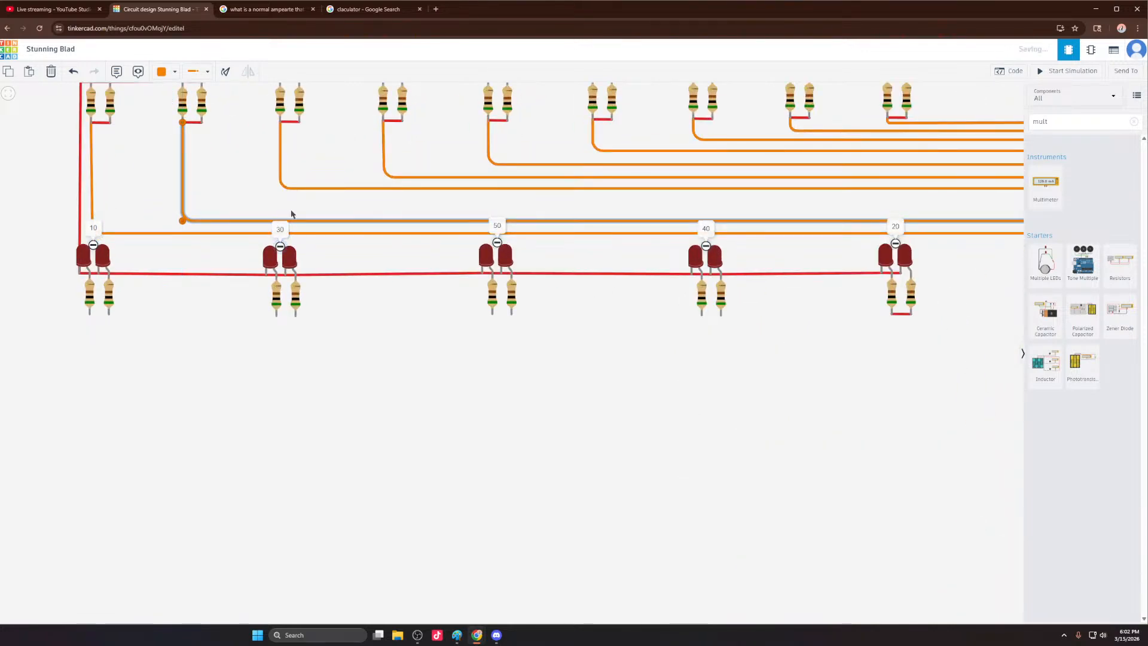
left_click_drag(343, 188, 349, 210)
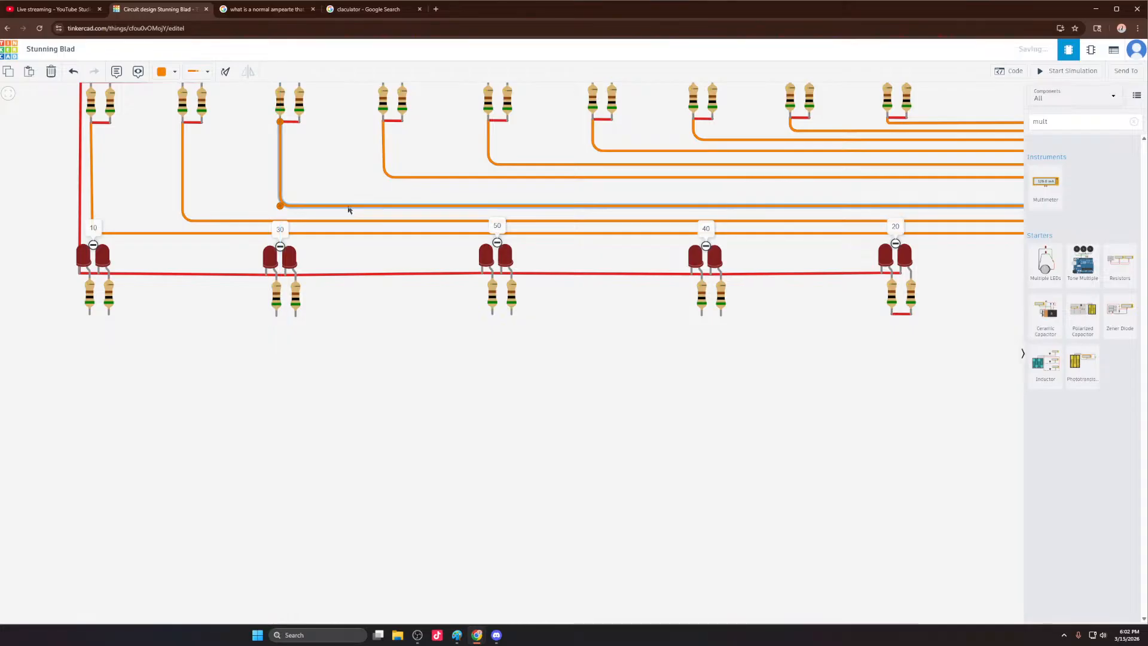
left_click_drag(414, 177, 415, 195)
left_click_drag(508, 165, 510, 185)
Step: Move the orange wire runs of LED pairs 6, 7 and 9 down to finish the even spacing, and clear the selection
scroll(116, 174, "down", 3)
scroll(376, 157, "up", 5)
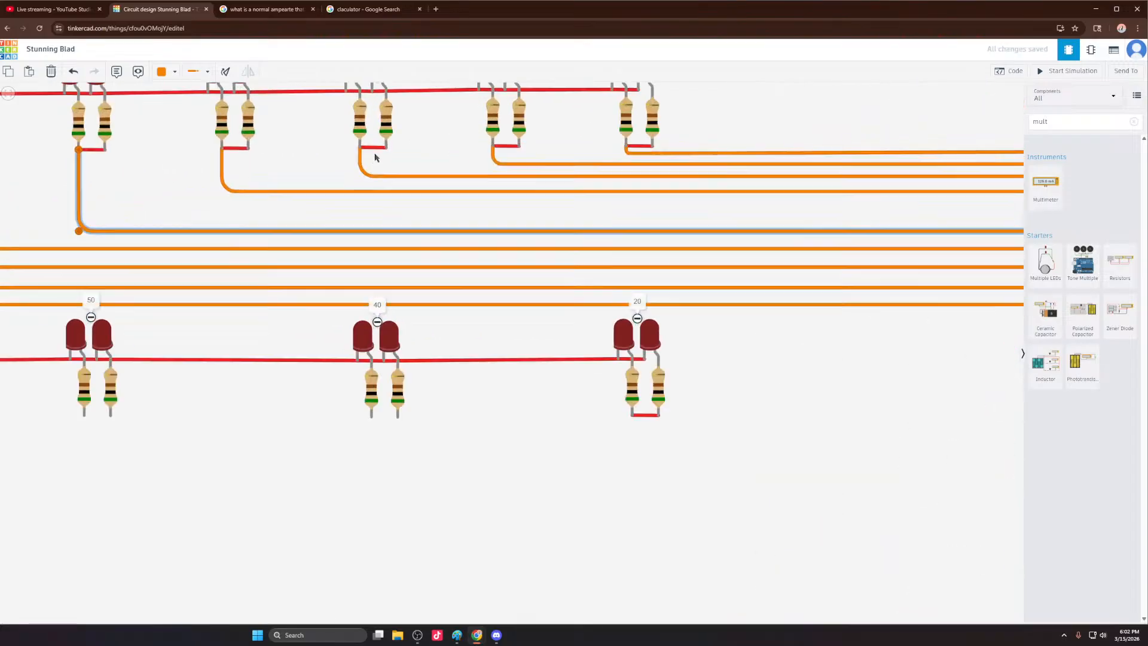
left_click_drag(365, 192, 362, 223)
left_click_drag(436, 179, 411, 198)
scroll(199, 210, "down", 5)
left_click_drag(476, 179, 479, 187)
scroll(479, 187, "down", 5)
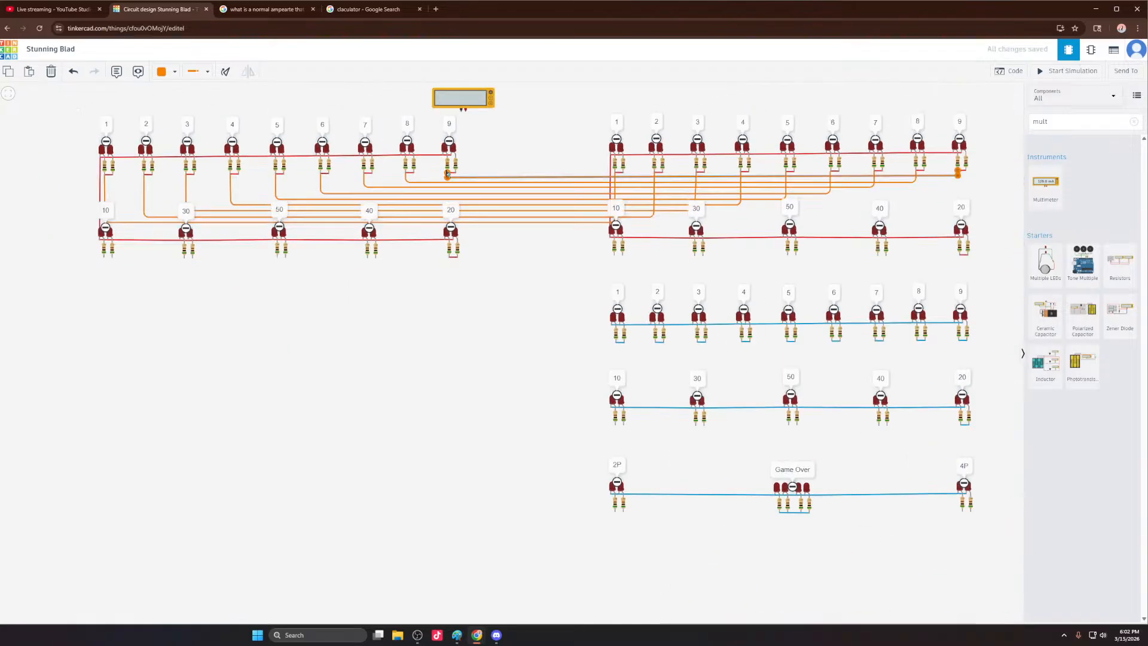
left_click(463, 256)
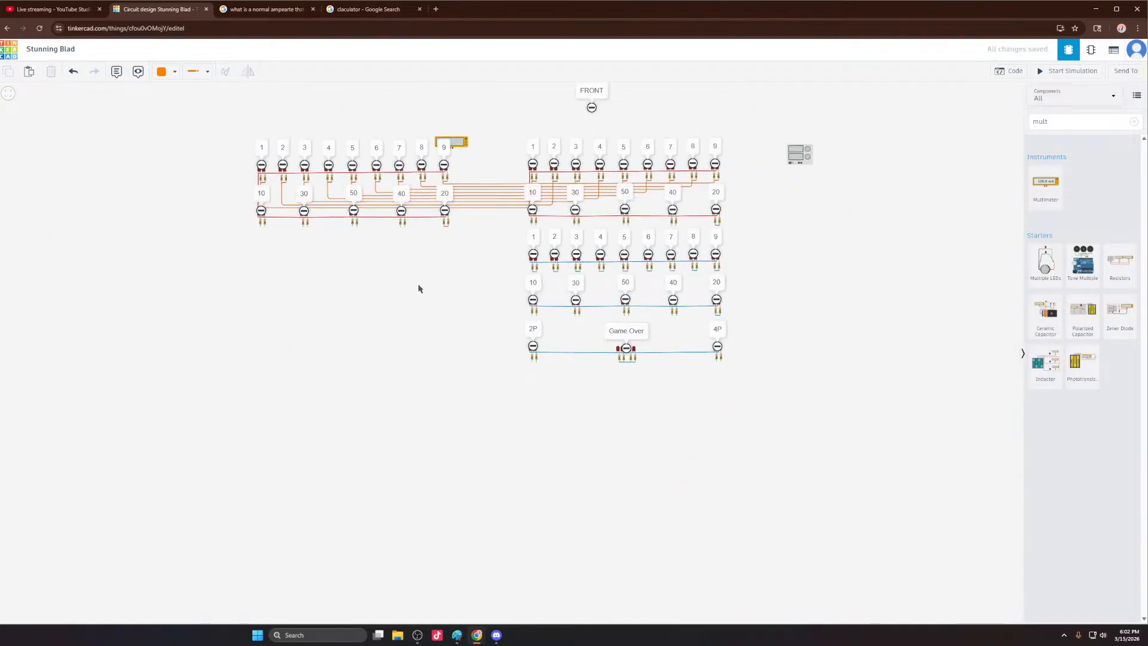
Step: Select both upper LED banks together with their connecting wires and change the wire colour to black
scroll(418, 288, "up", 3)
scroll(455, 278, "down", 3)
scroll(489, 210, "up", 2)
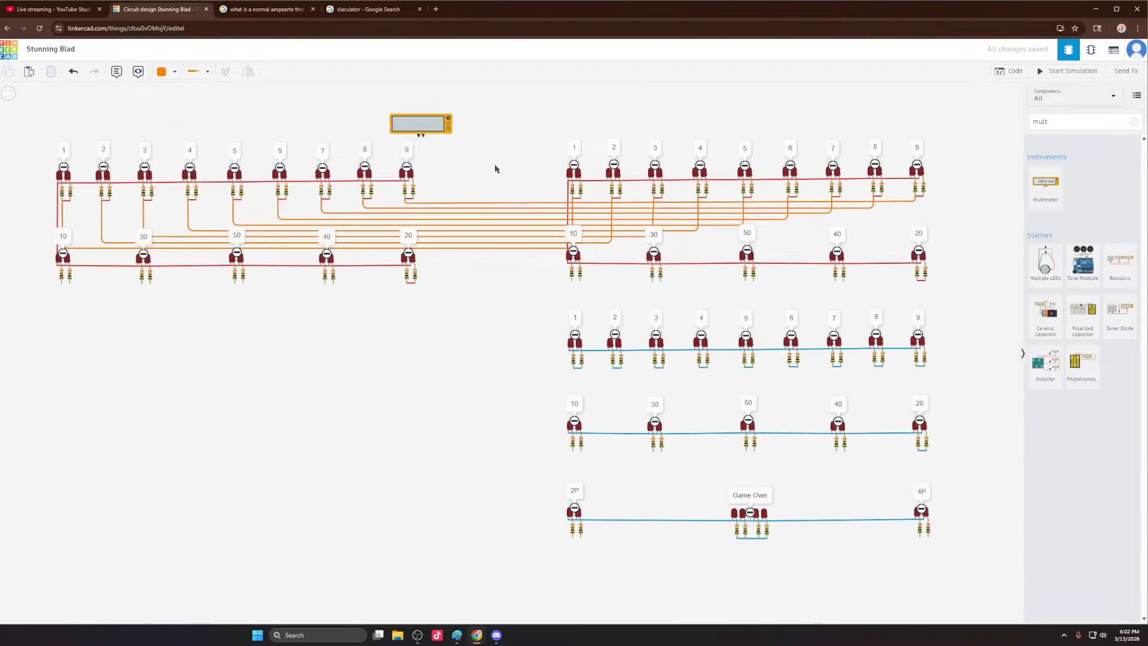
mouse_move(467, 298)
left_mouse_down()
mouse_move(487, 311)
mouse_move(466, 299)
left_mouse_up()
scroll(467, 298, "down", 2)
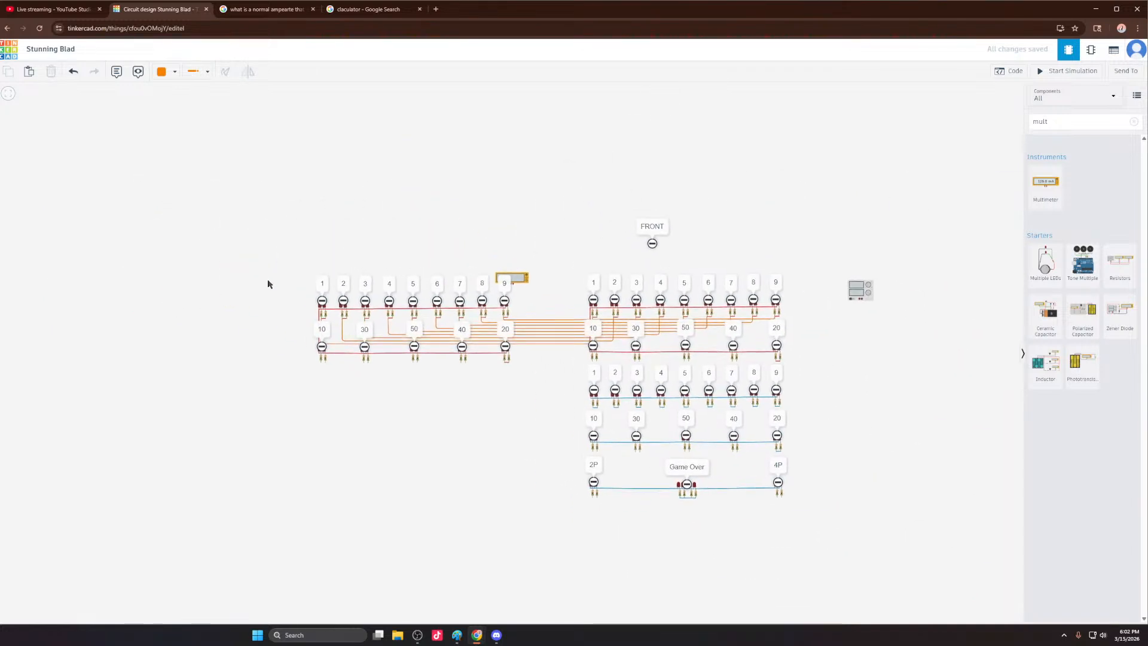
left_click_drag(221, 258, 638, 329)
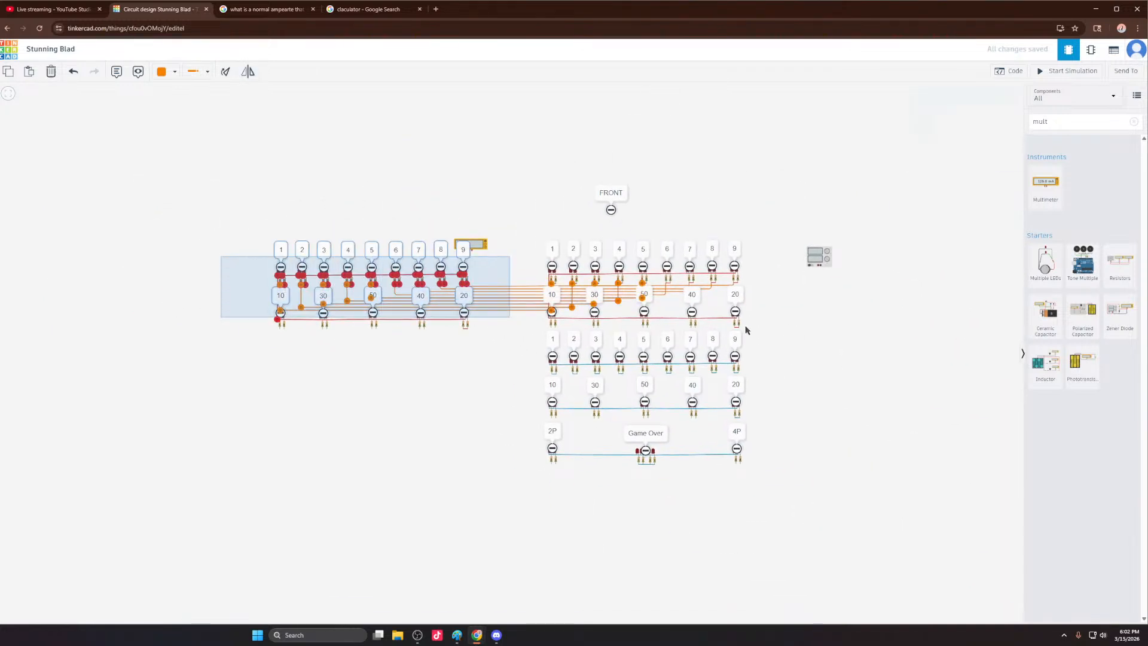
left_click_drag(745, 330, 758, 334)
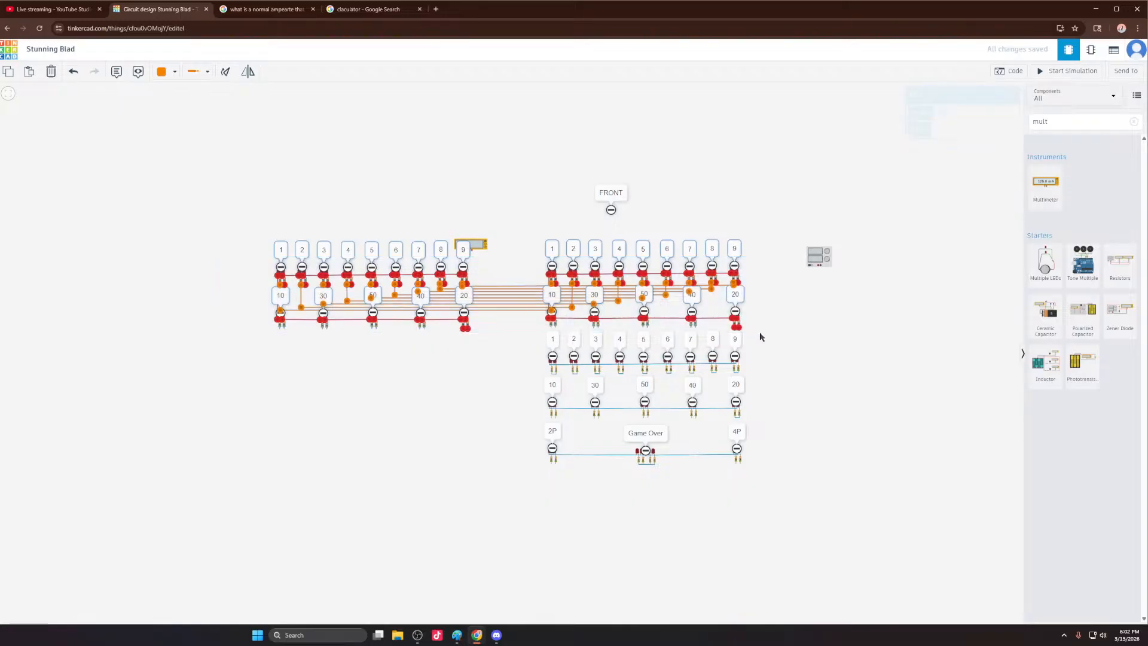
left_click(161, 75)
left_click(177, 103)
scroll(275, 281, "up", 2)
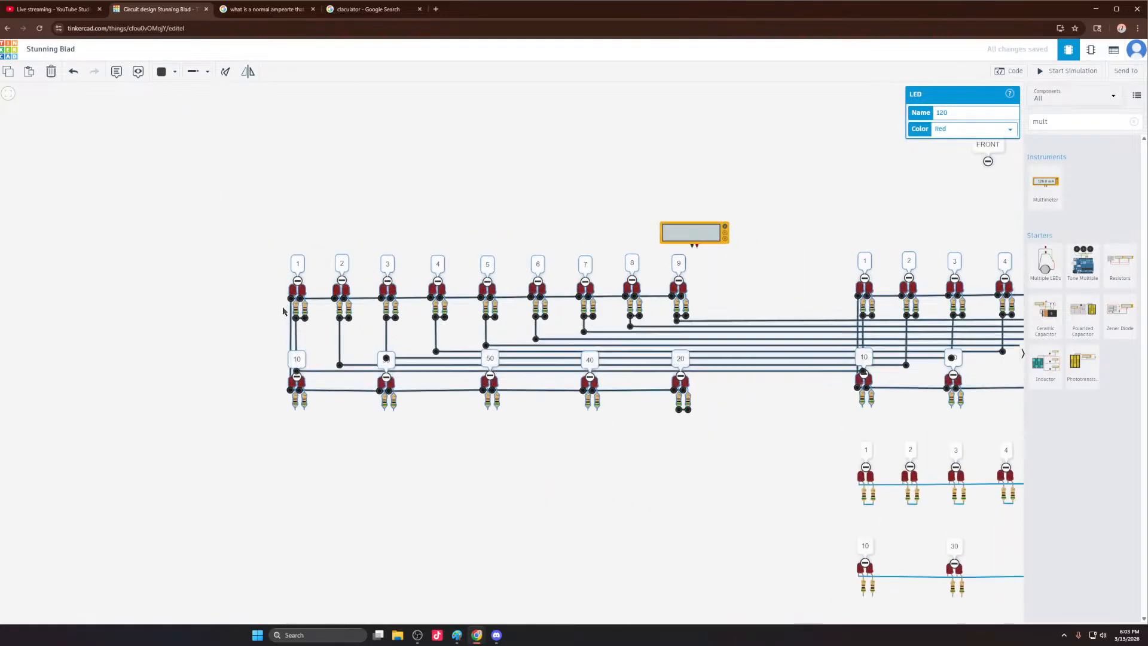
Step: Recolour the short wires joining the resistors under LED pairs 1 to 9 in both the left and right banks red
scroll(263, 312, "up", 5)
left_click(206, 326)
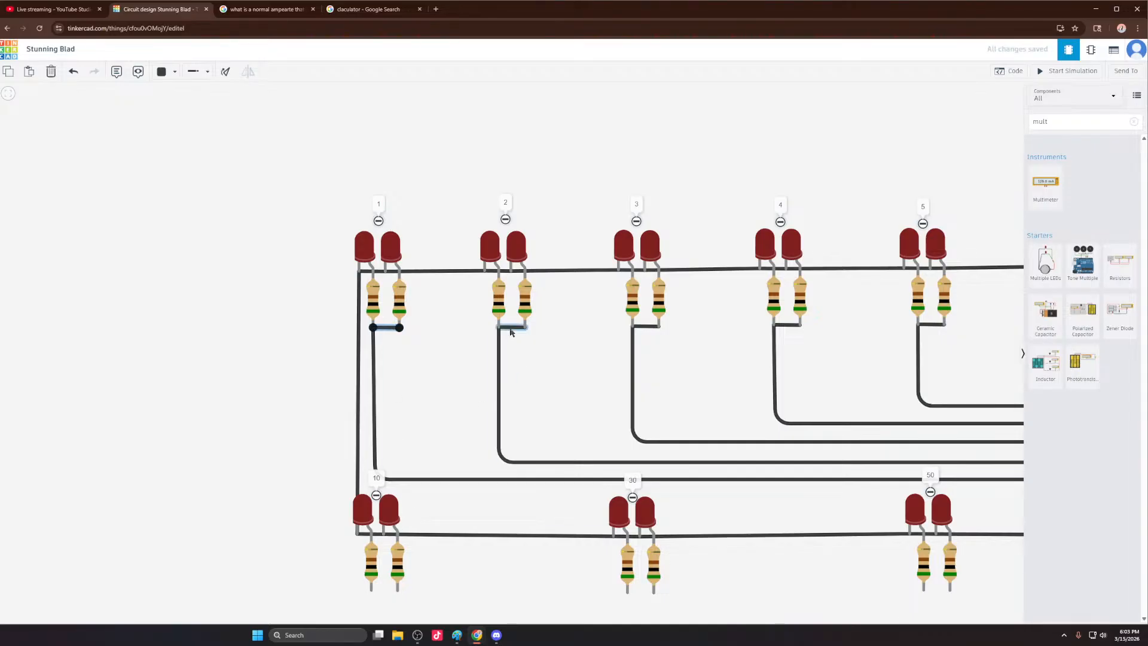
scroll(201, 393, "down", 3)
scroll(421, 375, "up", 3)
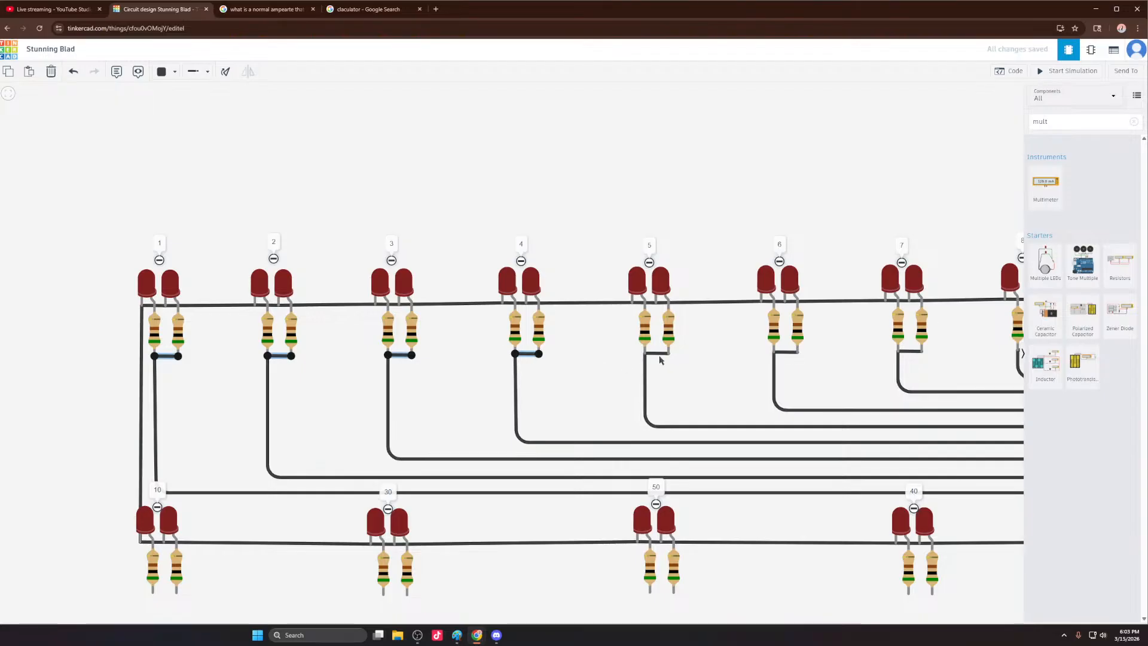
scroll(258, 388, "down", 4)
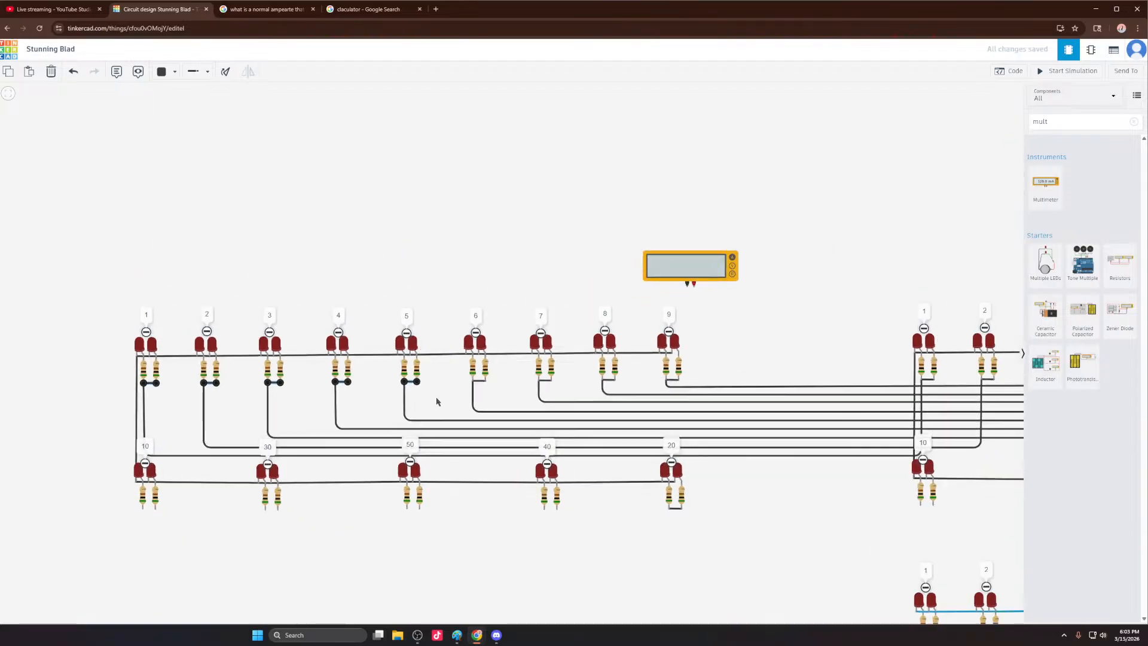
scroll(518, 381, "up", 5)
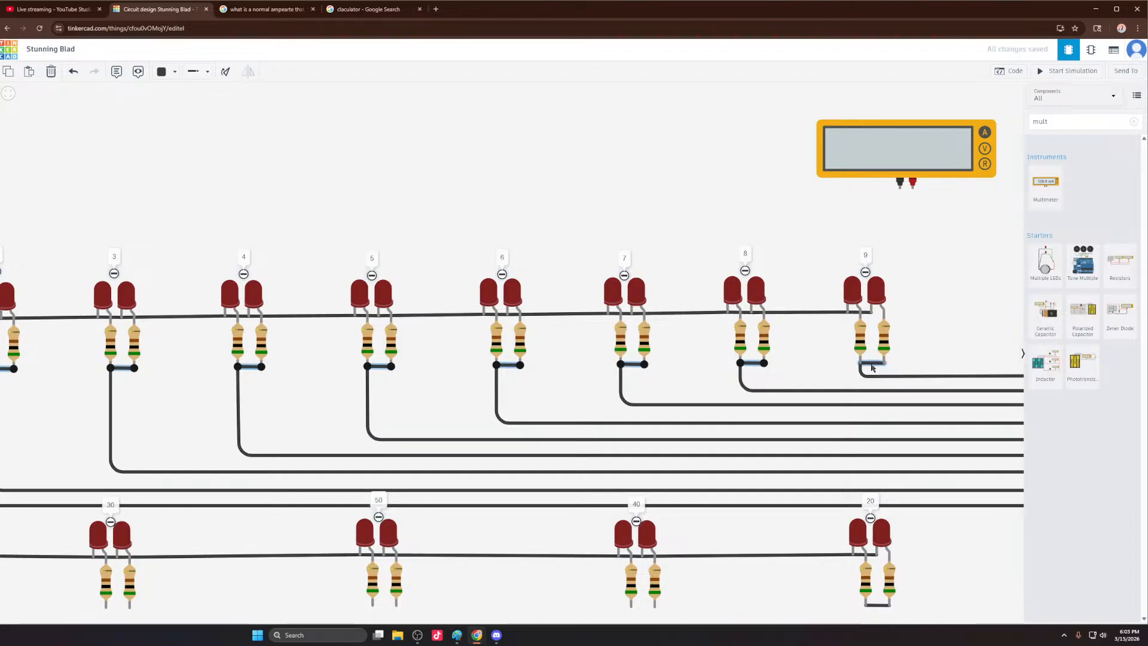
scroll(165, 403, "down", 5)
scroll(477, 402, "up", 4)
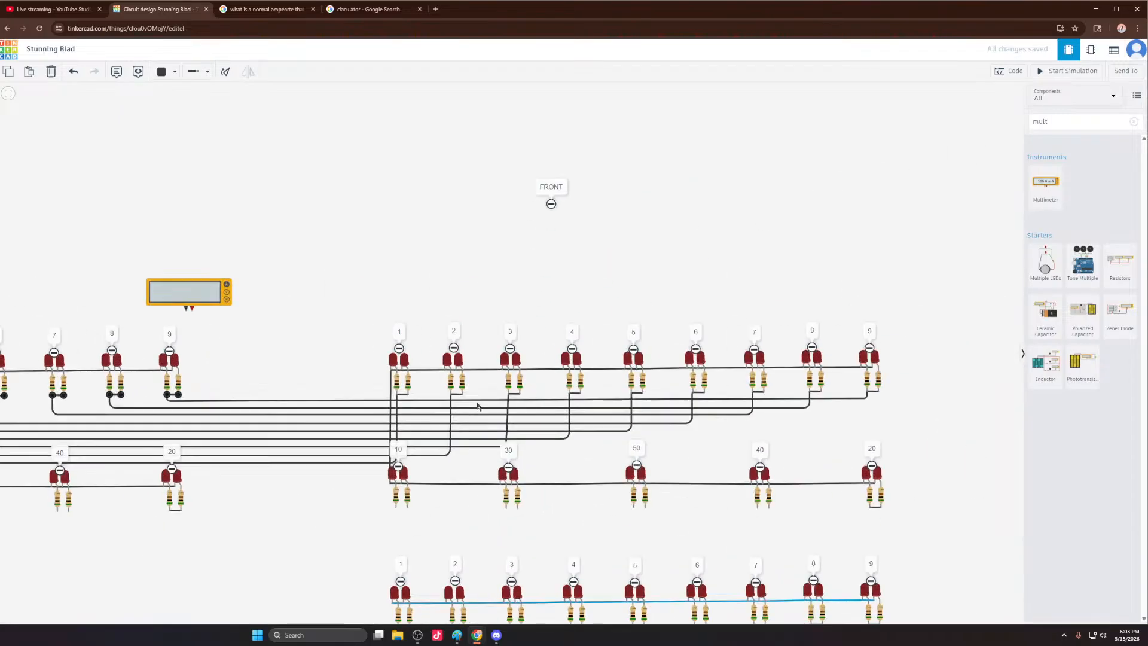
left_click(420, 383)
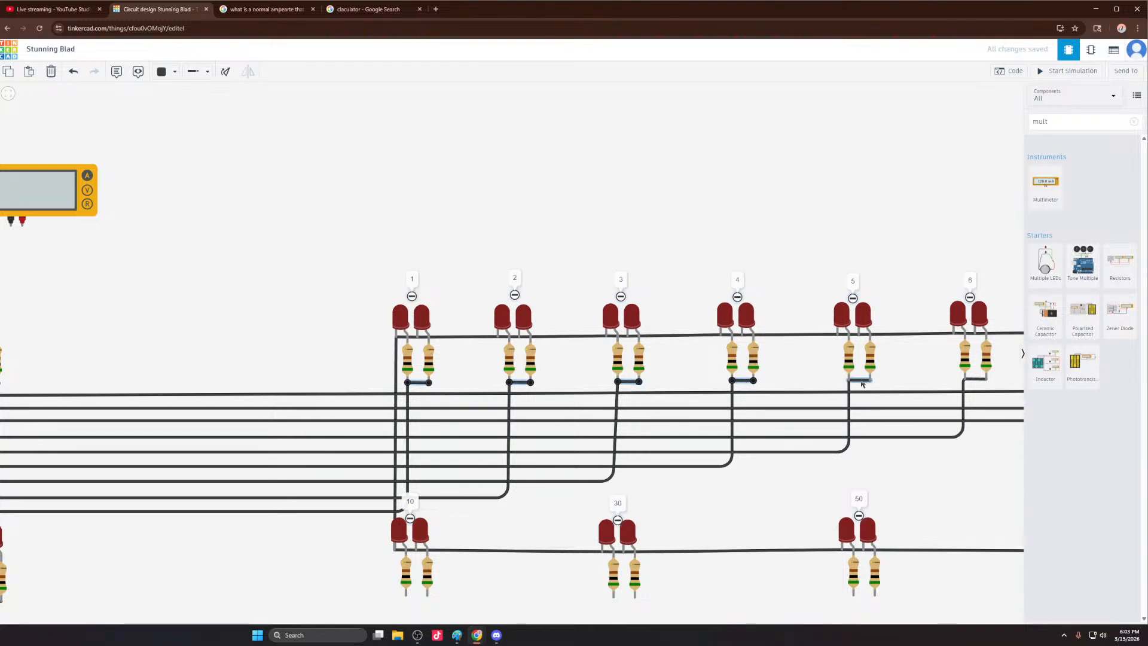
scroll(236, 394, "down", 3)
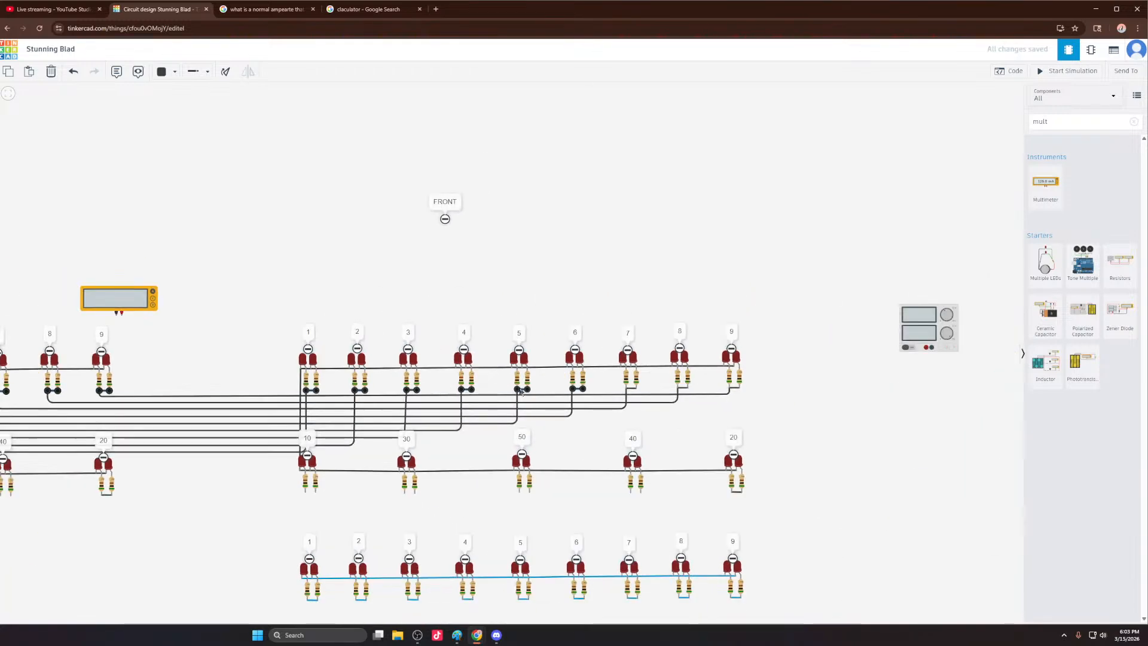
scroll(622, 395, "up", 6)
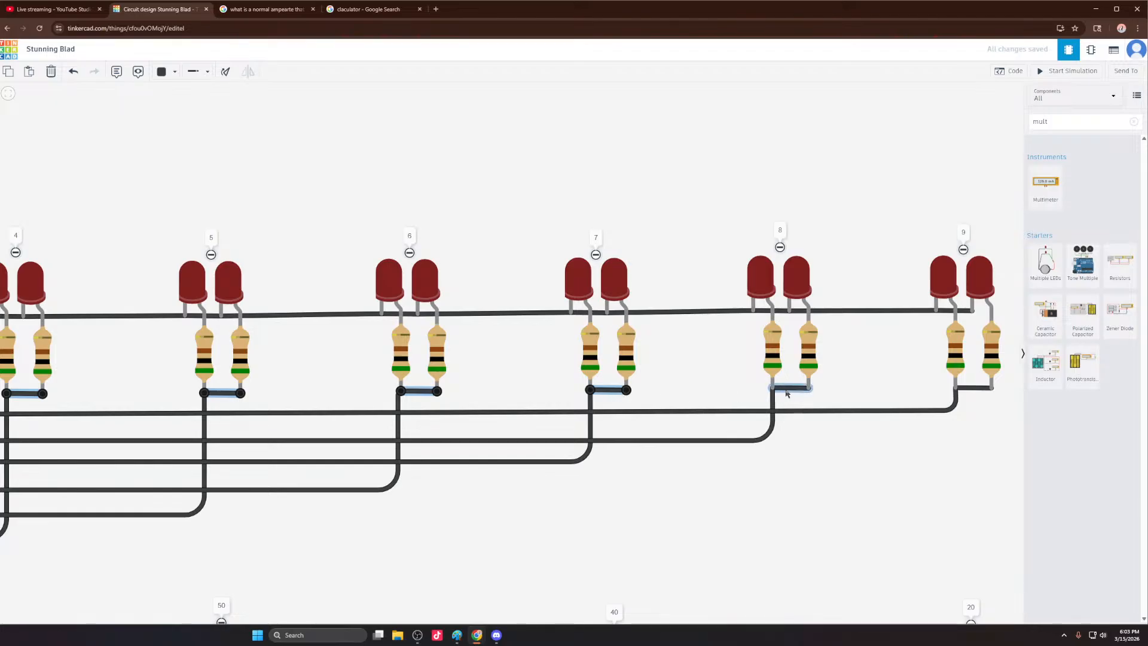
scroll(710, 377, "down", 5)
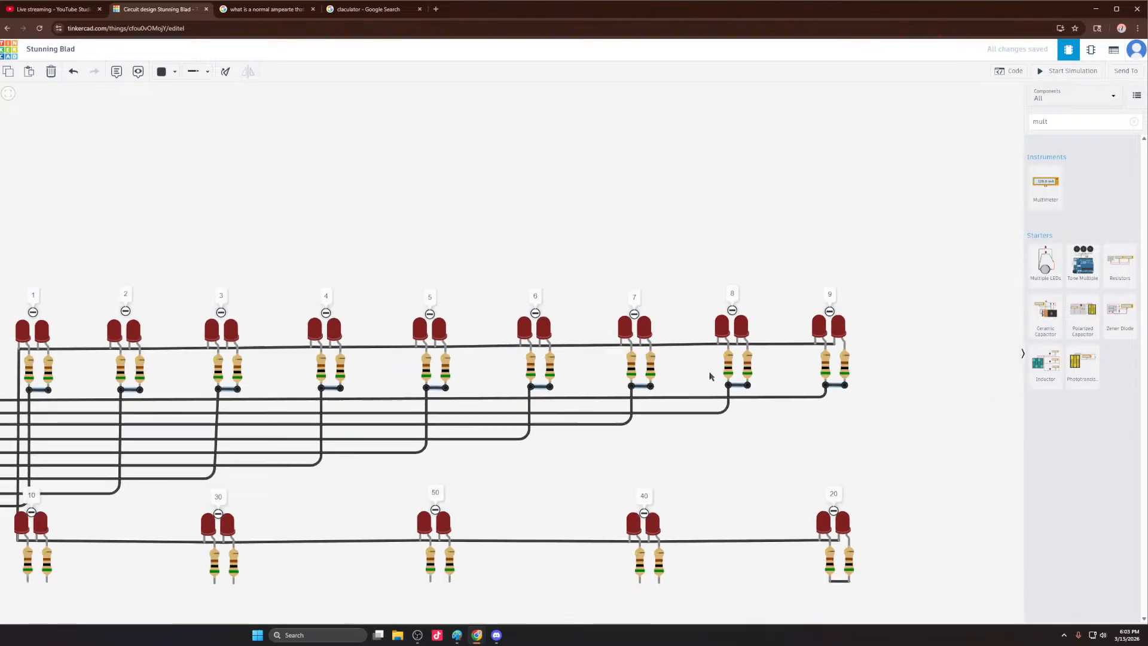
scroll(678, 326, "down", 3)
left_click(163, 72)
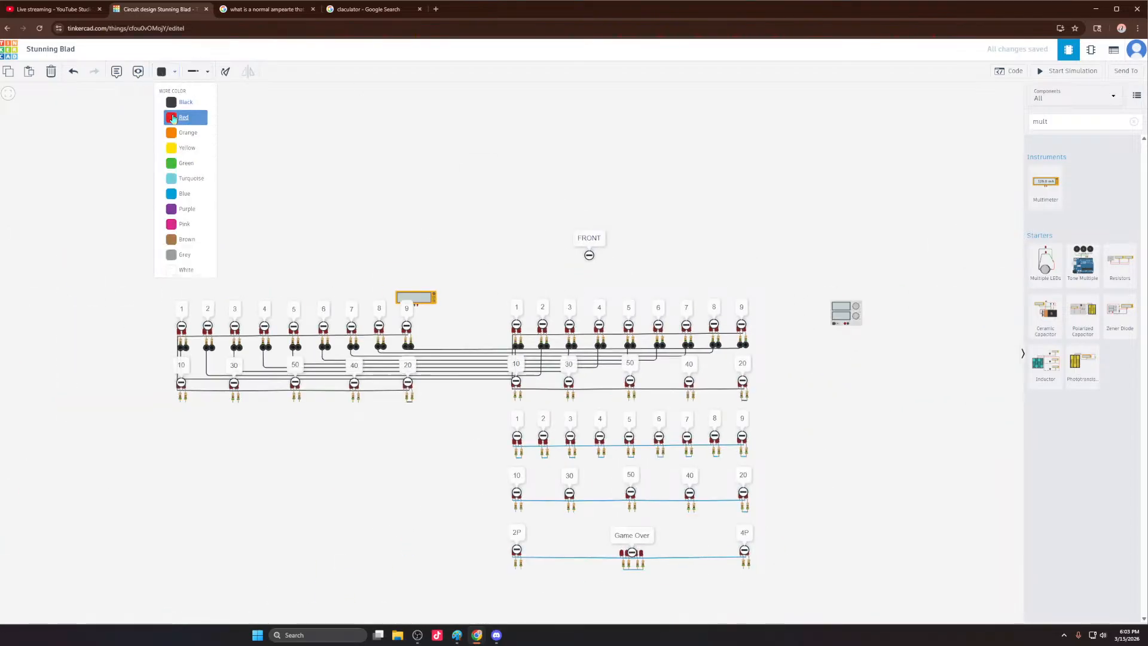
left_click(189, 119)
scroll(247, 409, "up", 1)
scroll(437, 412, "up", 3)
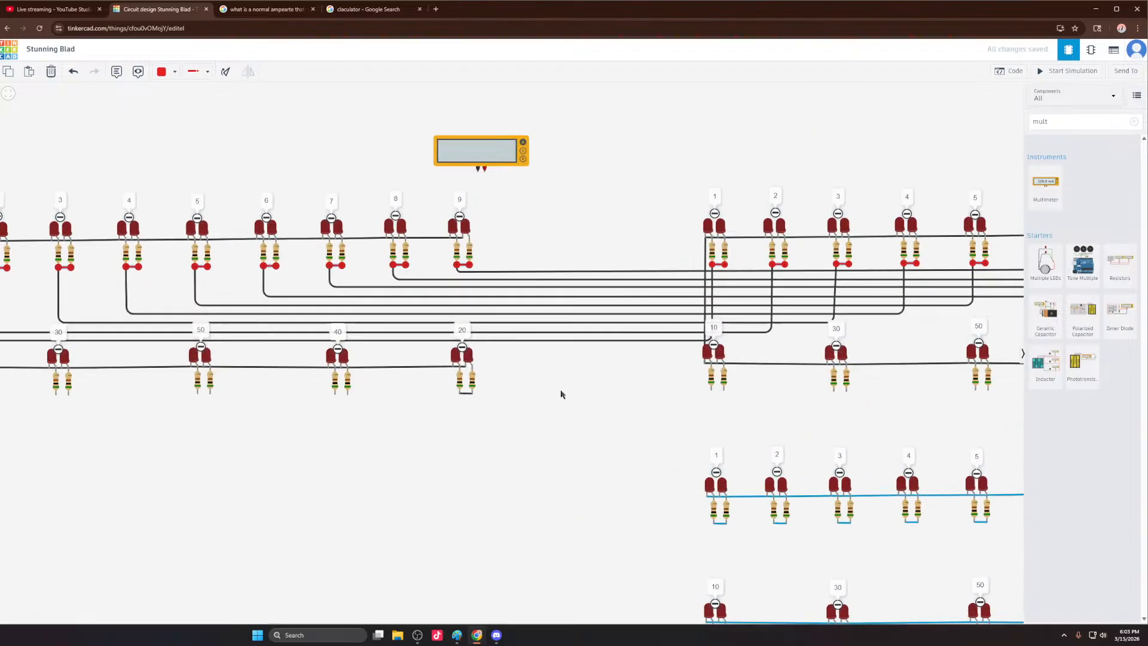
left_click(561, 393)
left_click(559, 332, "shift")
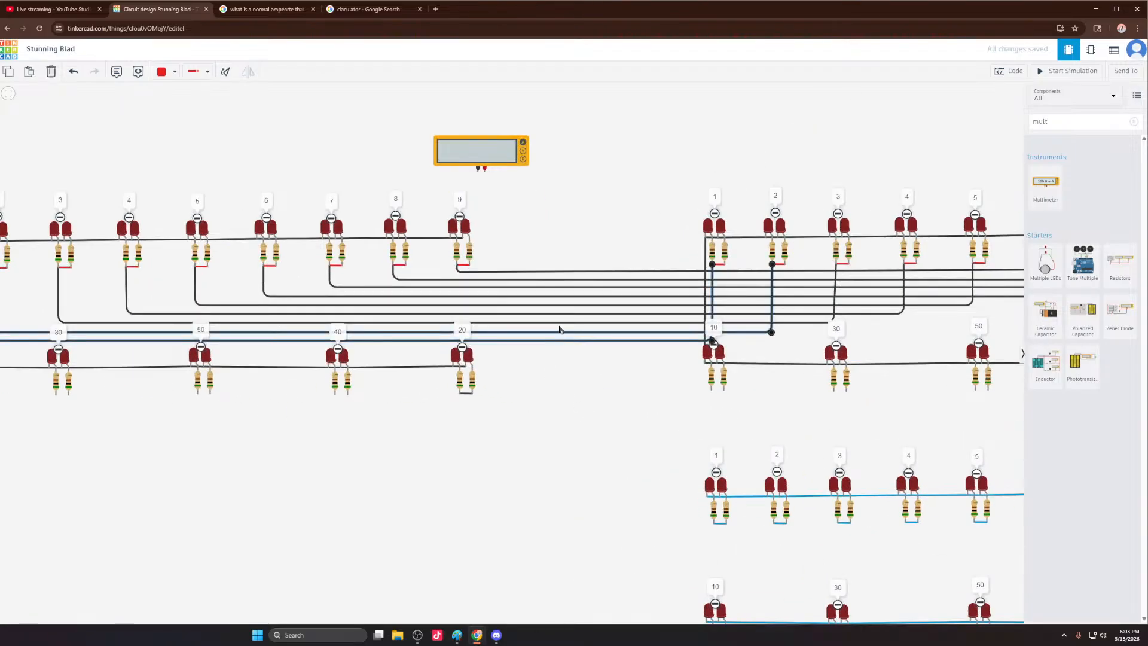
left_click(561, 323, "shift")
left_click(563, 314, "shift")
left_click(566, 306, "shift")
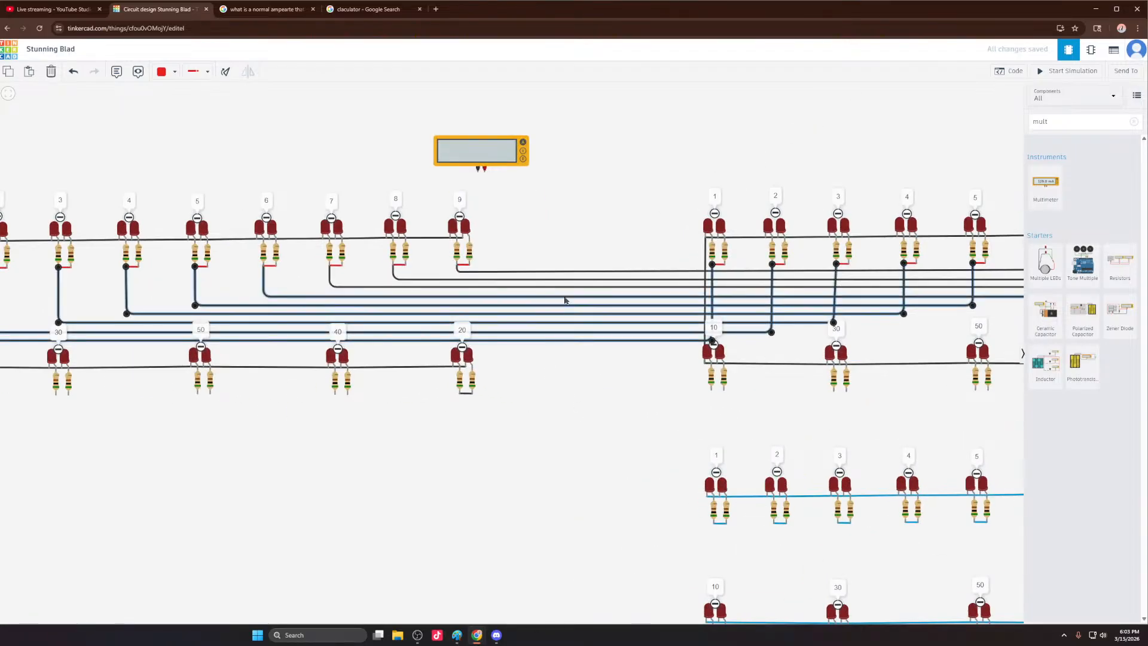
left_click(565, 297, "shift")
left_click(568, 290, "shift")
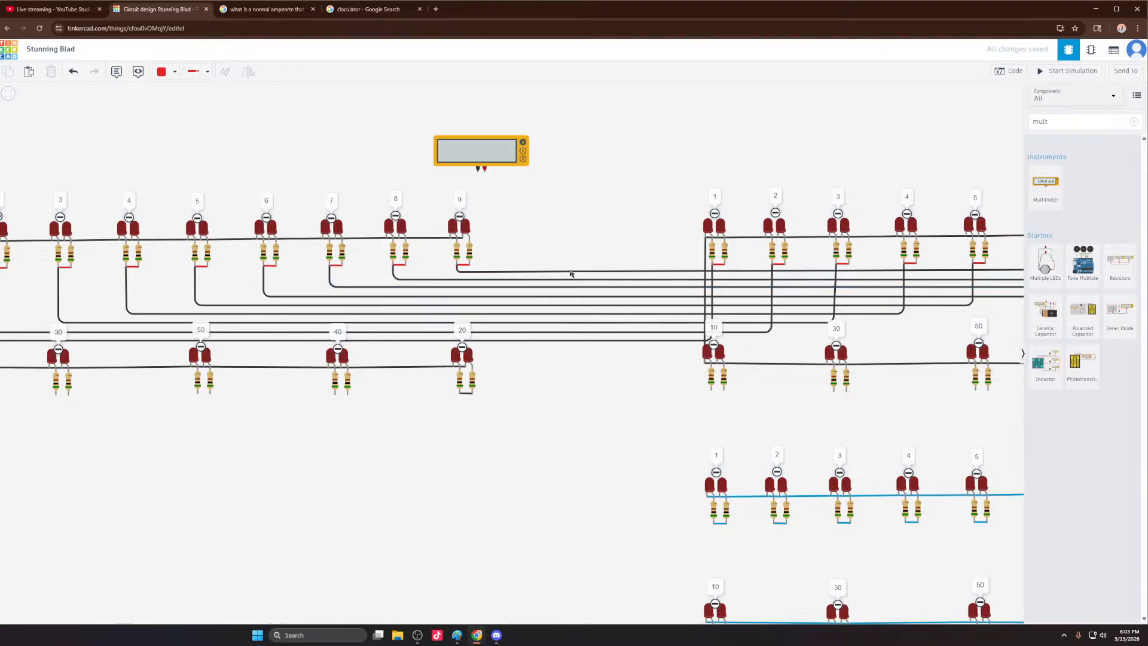
Step: Select all nine long wires linking LED pairs 1 to 9 of the two banks and change their colour to yellow
left_click(572, 271)
left_click(575, 280)
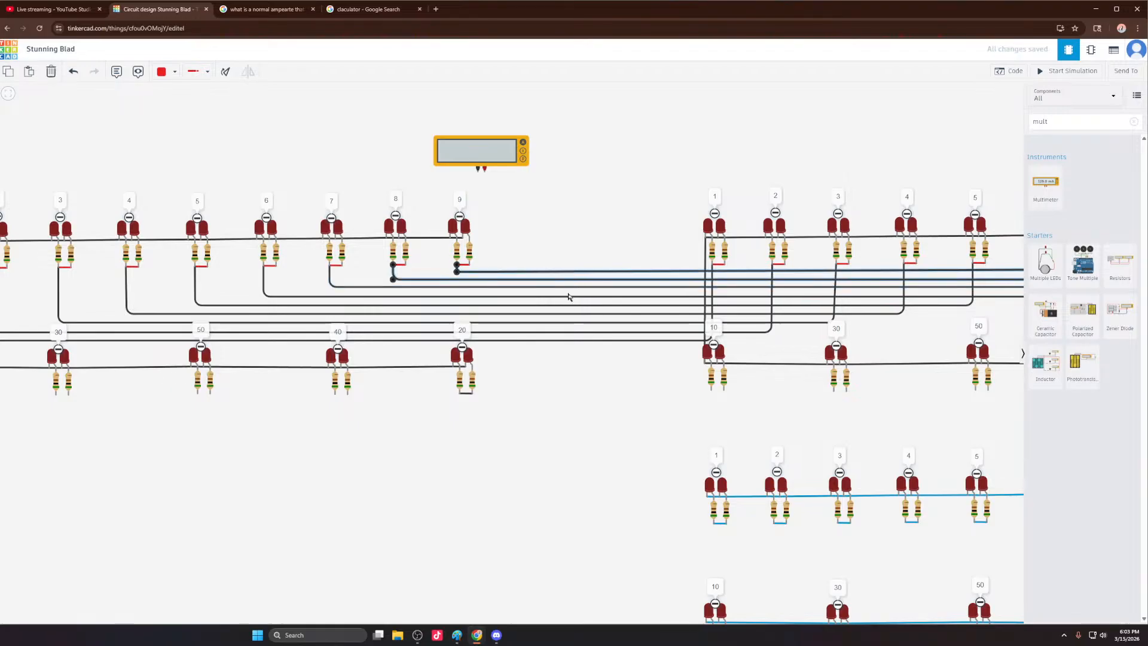
scroll(570, 297, "up", 5)
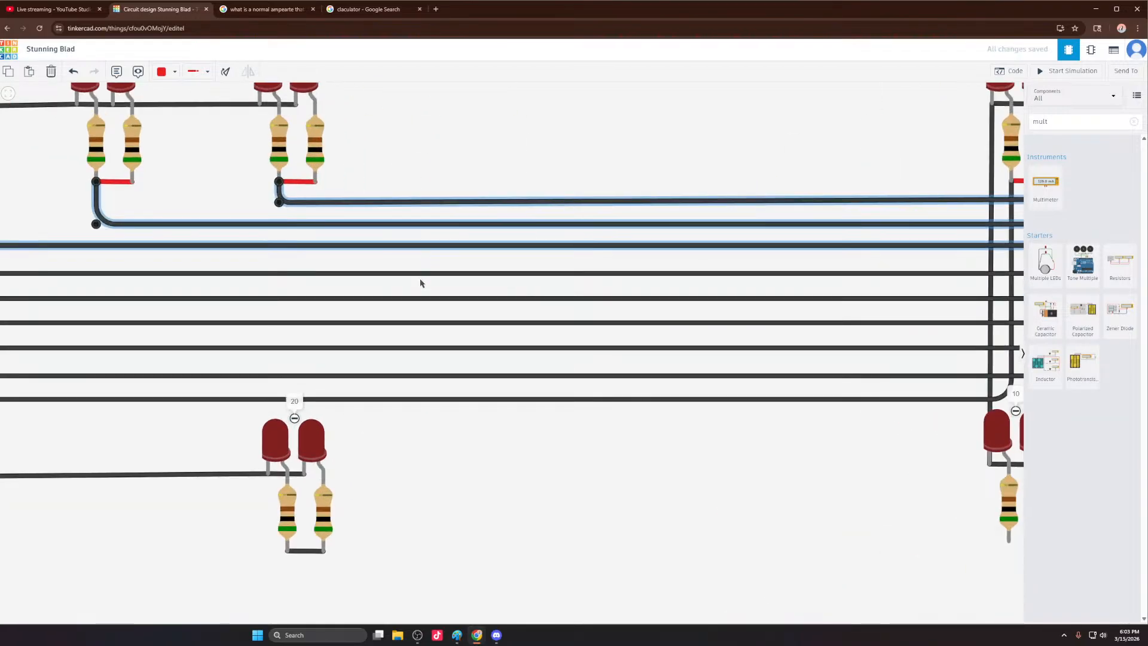
left_click(422, 274, "shift")
left_click(421, 298, "shift")
left_click(425, 322, "shift")
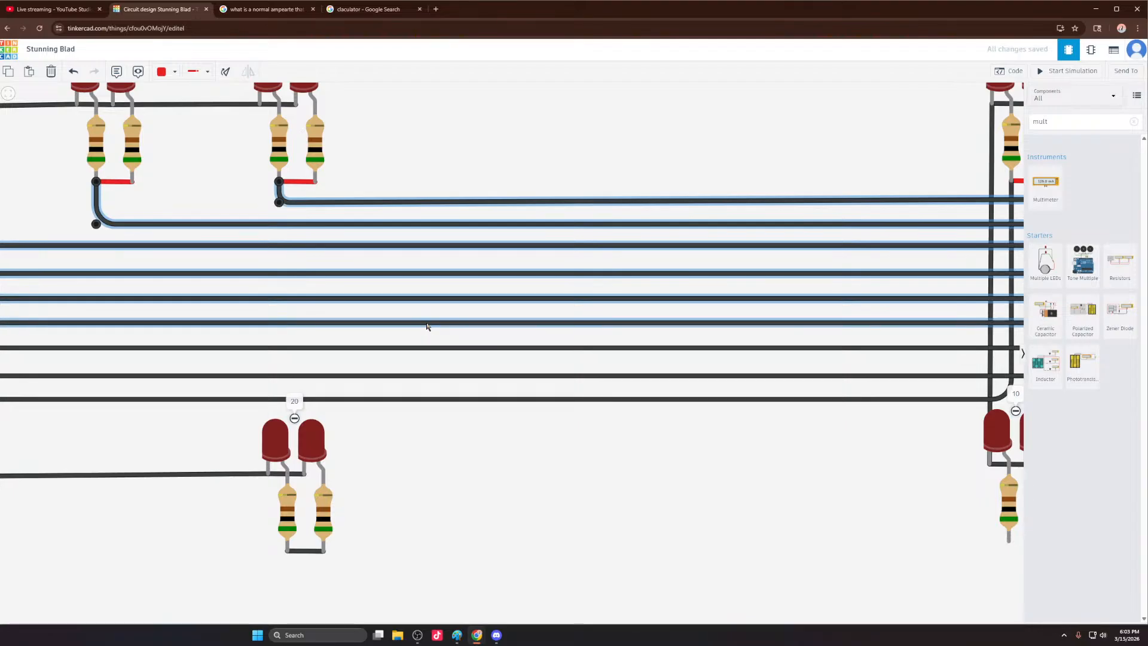
left_click(436, 347, "shift")
left_click(430, 377, "shift")
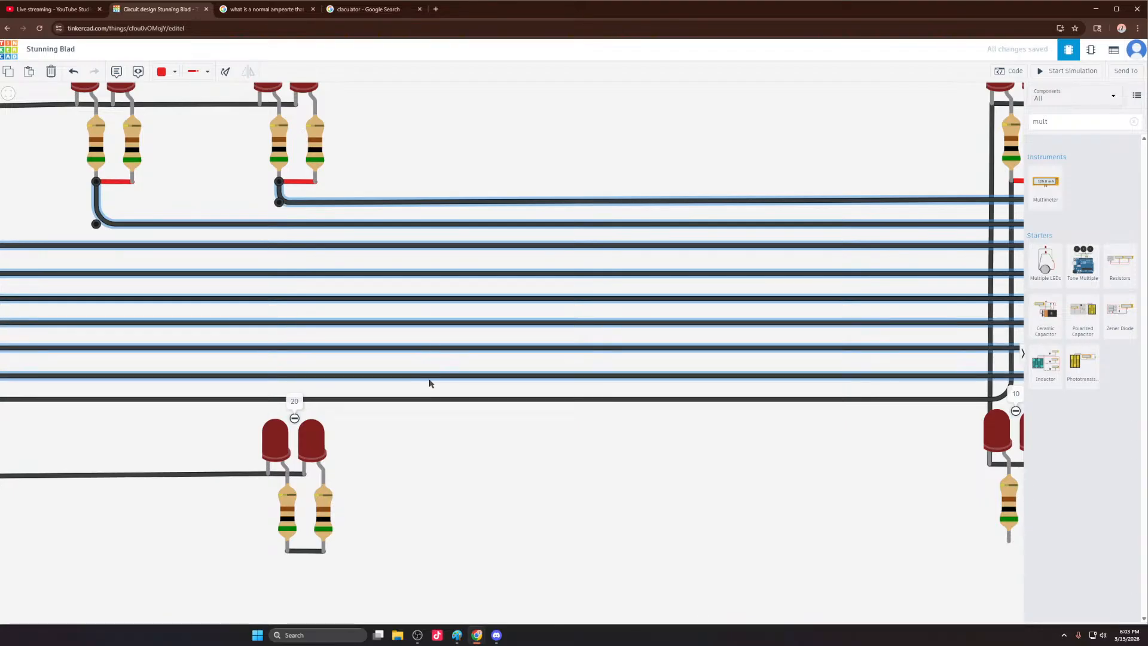
left_click(434, 399, "shift")
scroll(420, 342, "down", 3)
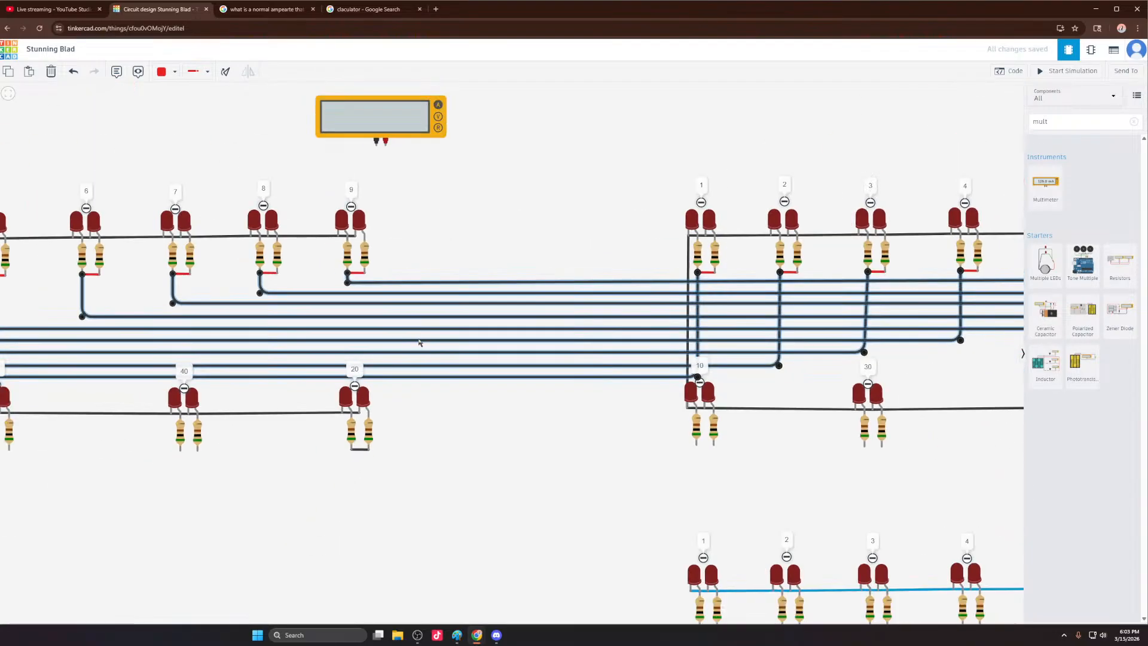
left_click(161, 73)
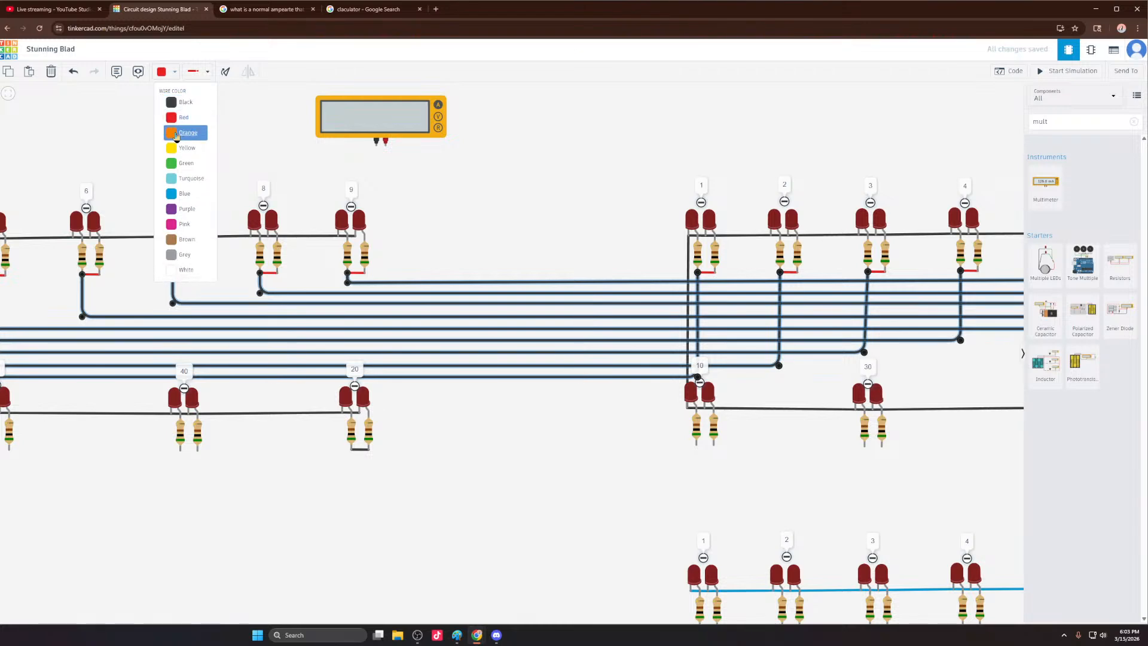
left_click(184, 149)
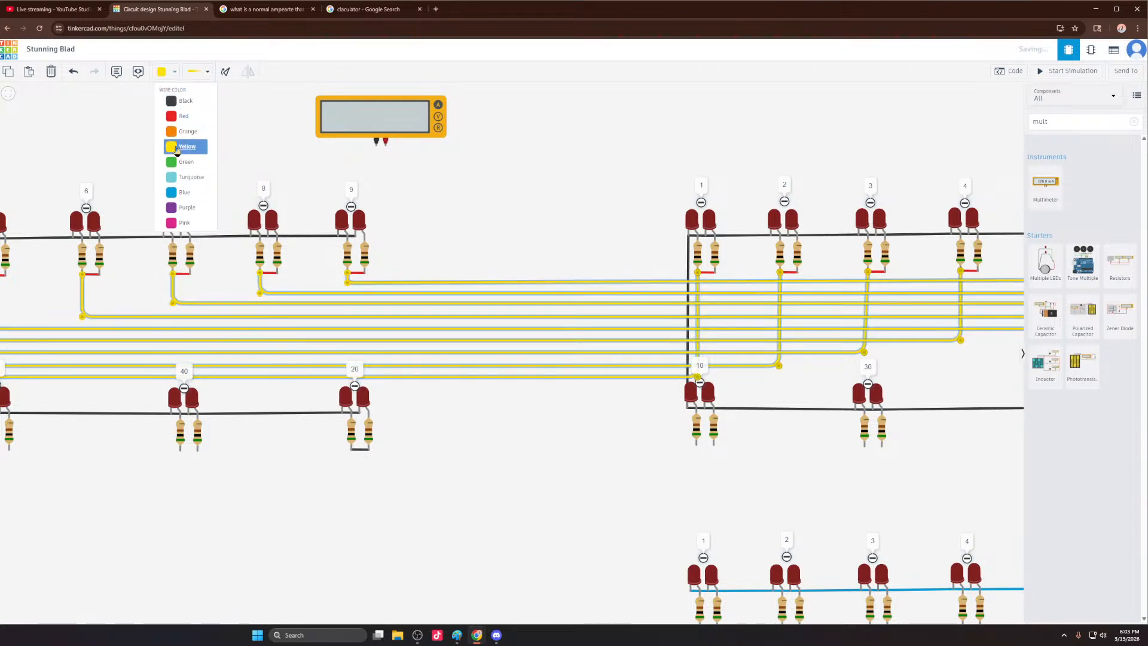
Step: Delete the blue-wired LED rows 1 to 9 and 10 to 20 between the right bank and the Game Over row
scroll(456, 196, "down", 3)
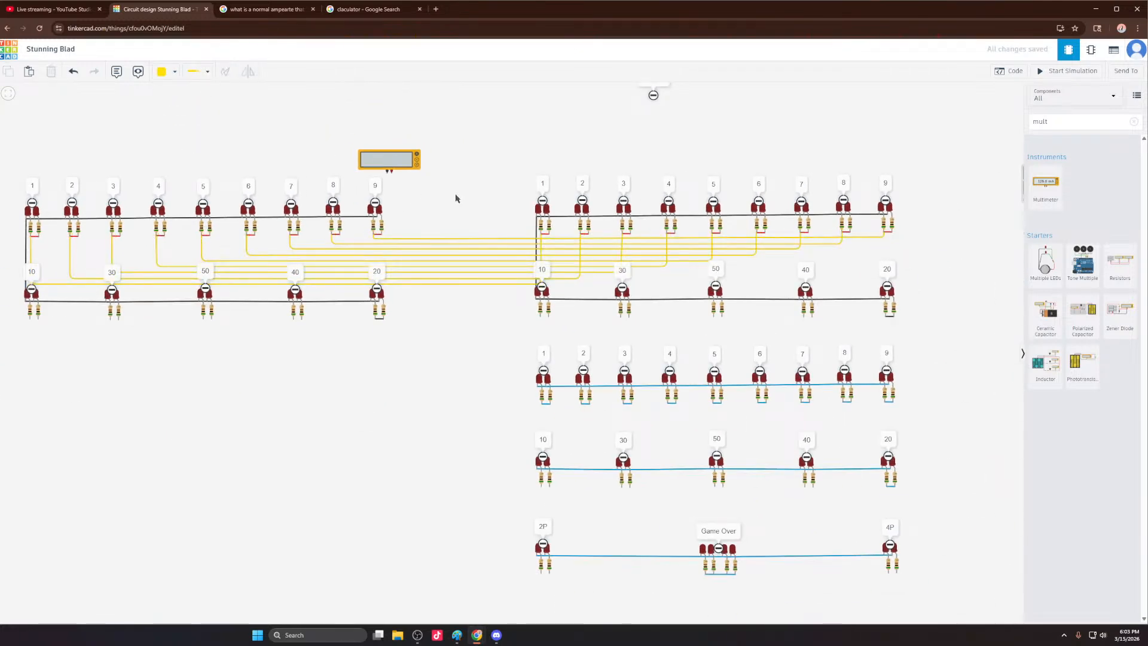
scroll(429, 217, "down", 2)
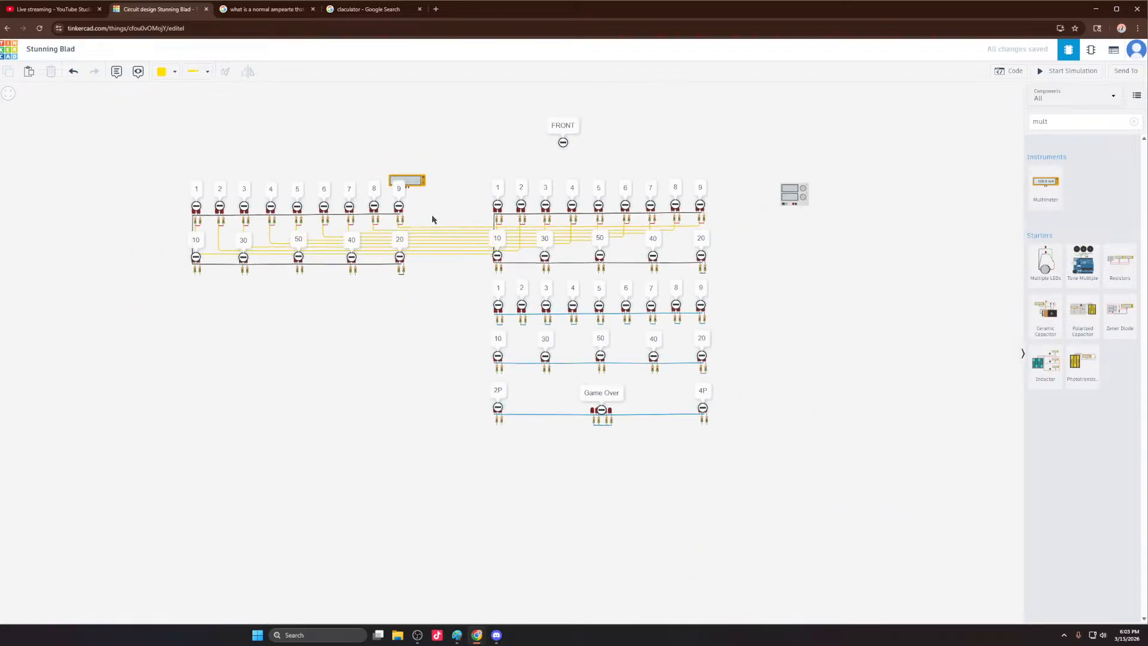
scroll(430, 220, "up", 1)
left_click_drag(490, 311, 788, 417)
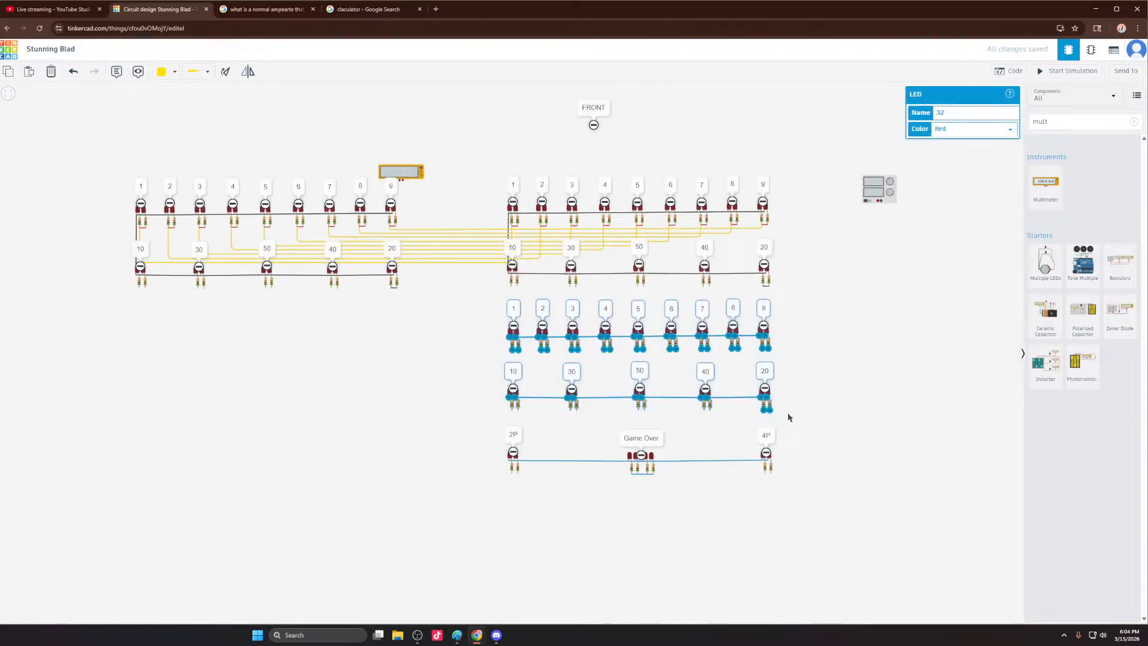
key("Delete")
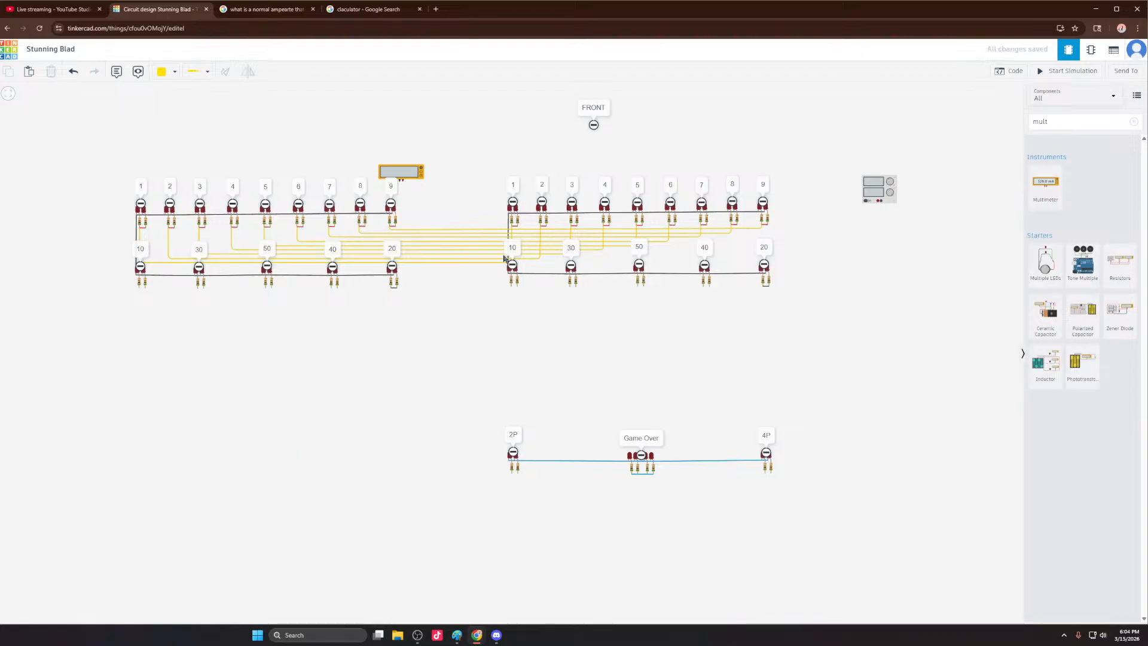
Step: Join the lower resistor ends under the left bank's LED pairs 10, 30 and 50 with short red wires
scroll(514, 273, "up", 4)
scroll(579, 287, "down", 4)
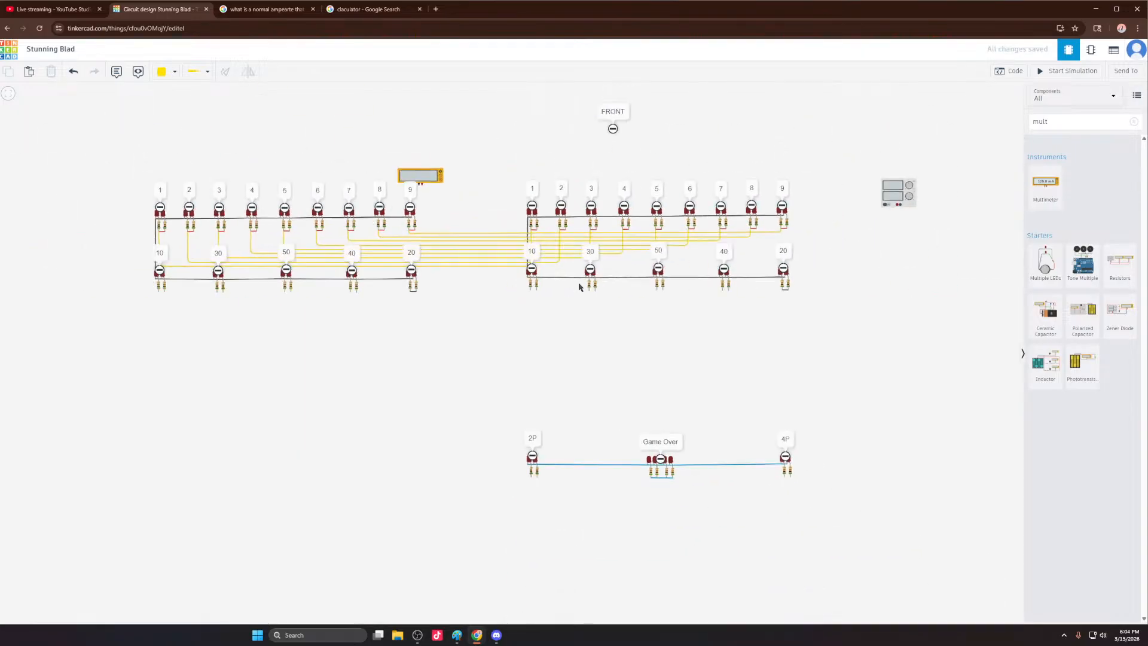
scroll(285, 276, "up", 2)
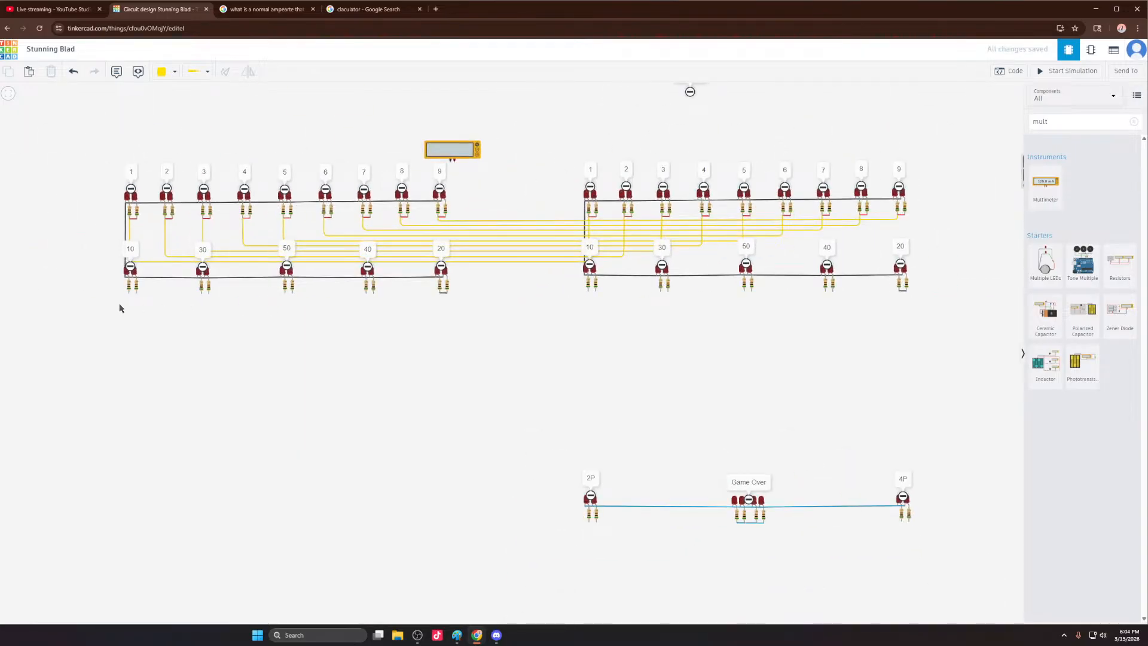
scroll(70, 290, "up", 5)
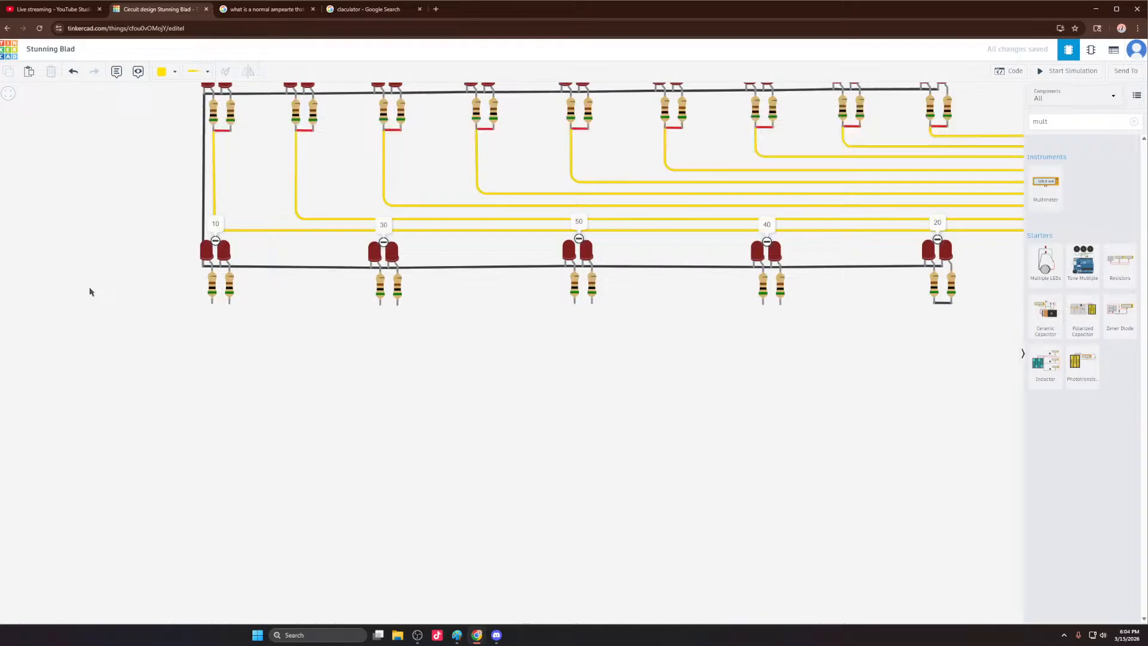
left_click(161, 71)
left_click(176, 116)
left_click(257, 309)
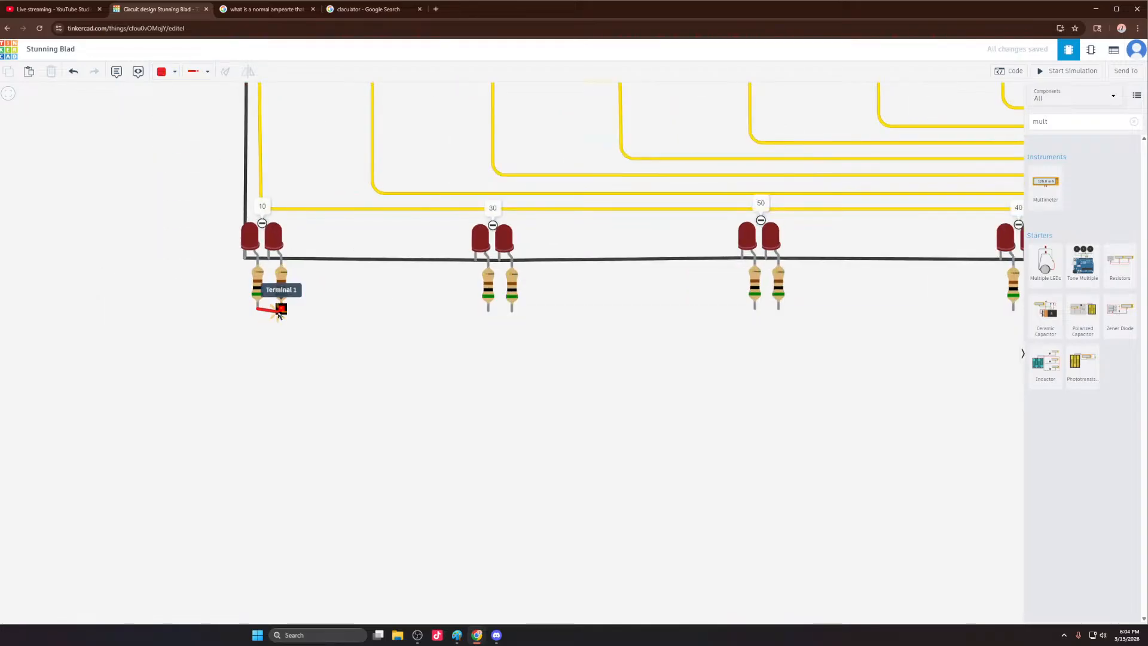
left_click(281, 309)
left_click(489, 311)
left_click(512, 311)
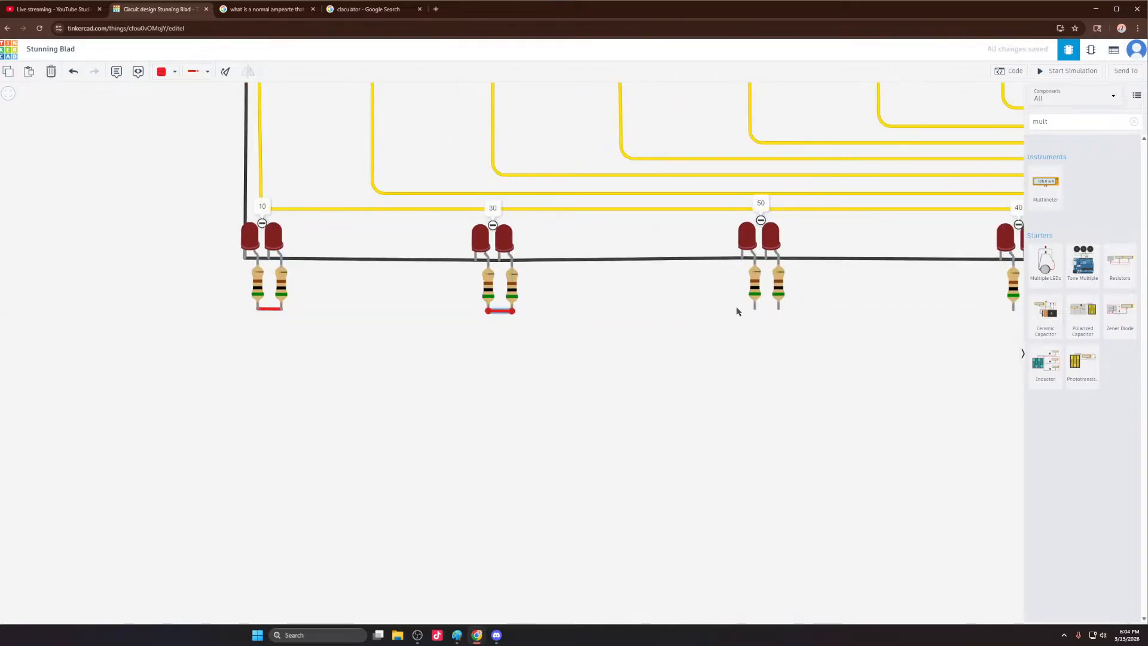
left_click(755, 309)
left_click(778, 309)
Step: Add a red wire joining the resistors under the left bank's pair 40, and recolour the one under pair 20 red
scroll(60, 309, "down", 6)
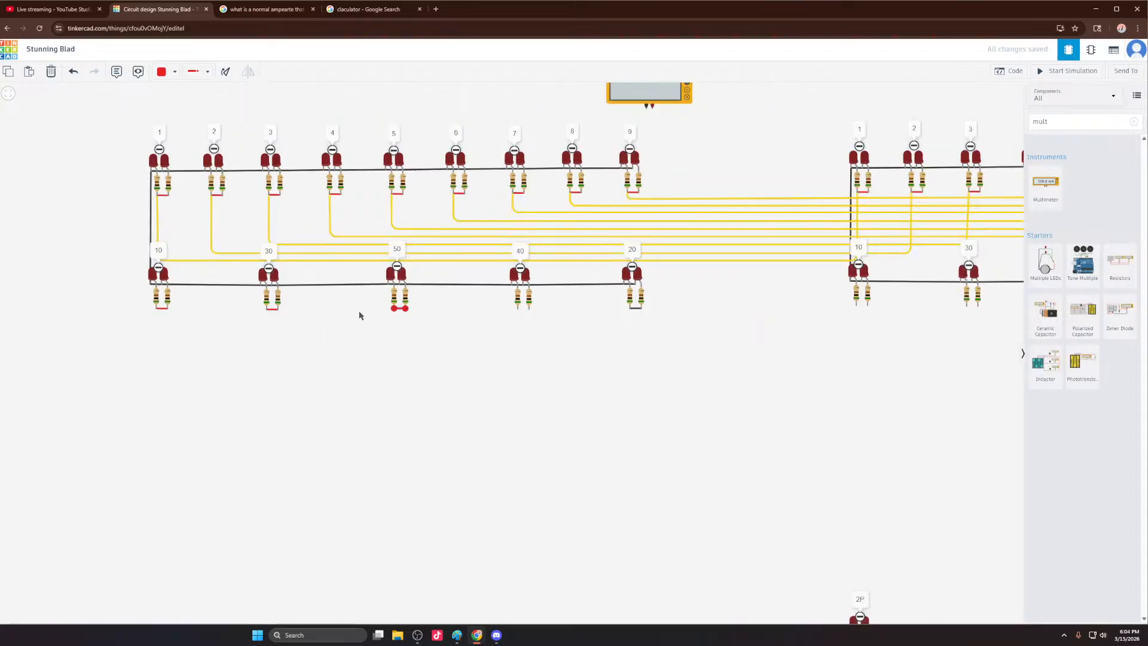
scroll(358, 313, "up", 6)
left_click(634, 315)
left_click(657, 314)
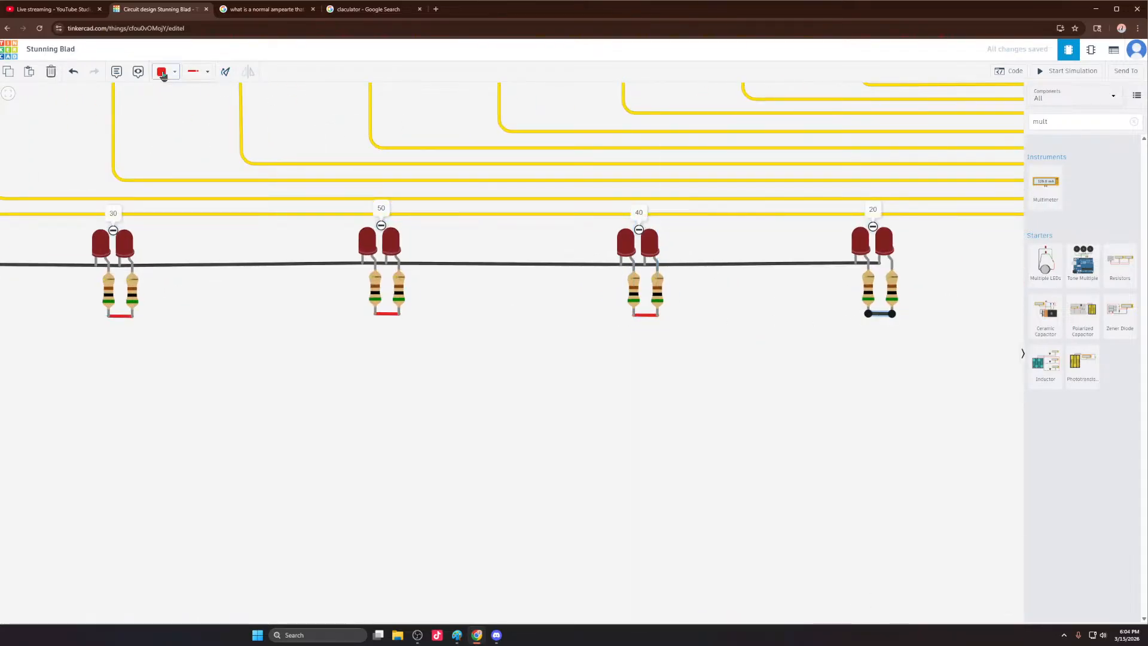
left_click(162, 75)
left_click(174, 113)
Step: Join the lower resistor ends under the right bank's LED pairs 10, 30 and 50 with short red wires
scroll(505, 303, "down", 5)
scroll(505, 304, "up", 2)
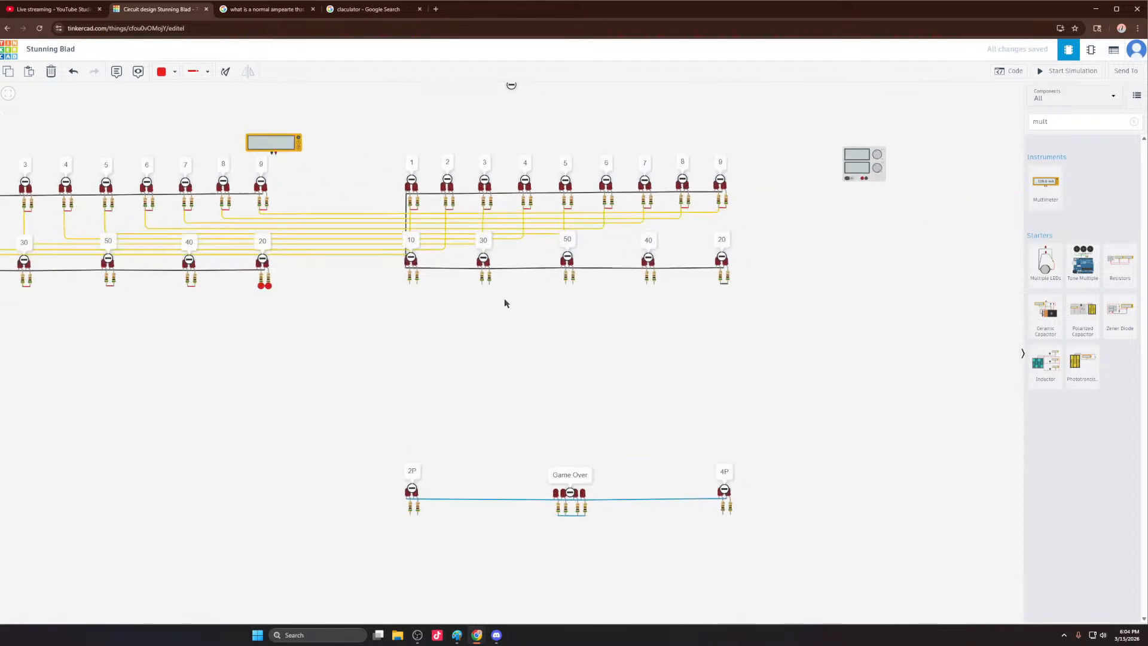
scroll(505, 303, "up", 4)
left_click(365, 275)
left_click(379, 274)
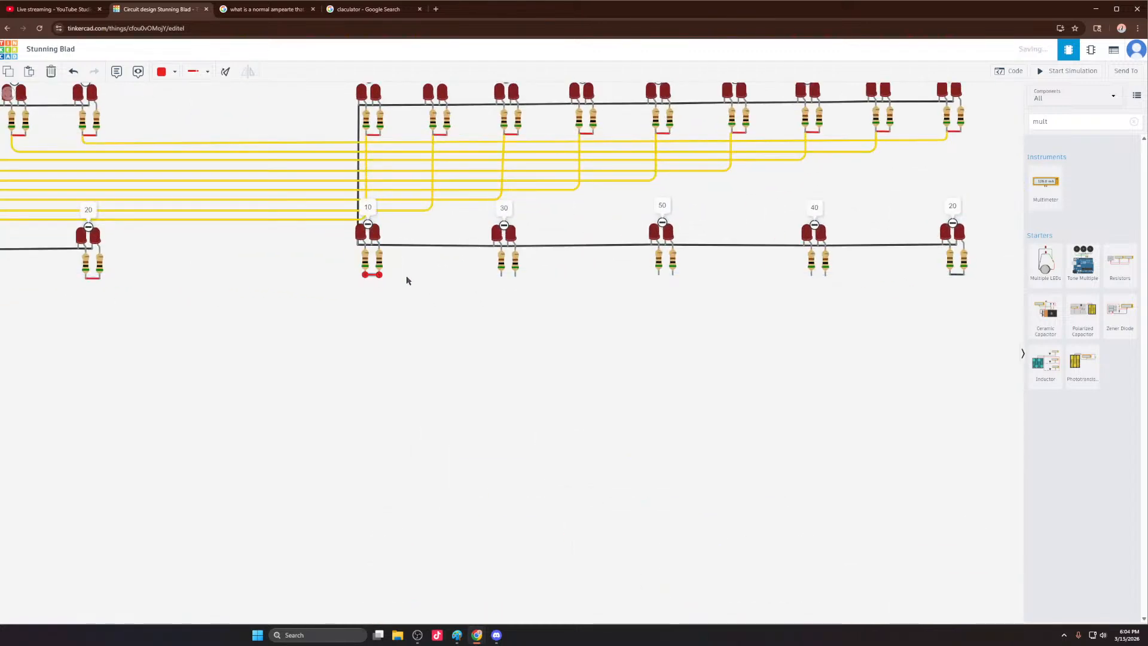
left_click(501, 275)
left_click(515, 275)
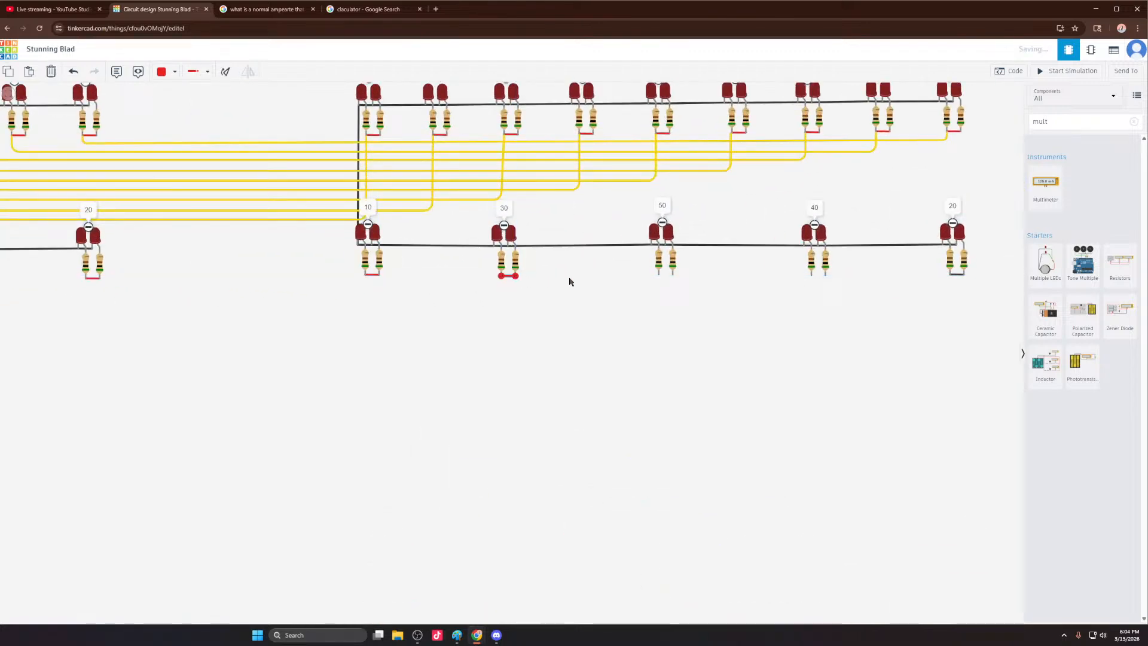
left_click(659, 275)
left_click(673, 275)
Step: Add a red wire joining the resistors under the right bank's pair 40, and recolour the one under pair 20 red
scroll(162, 307, "down", 3)
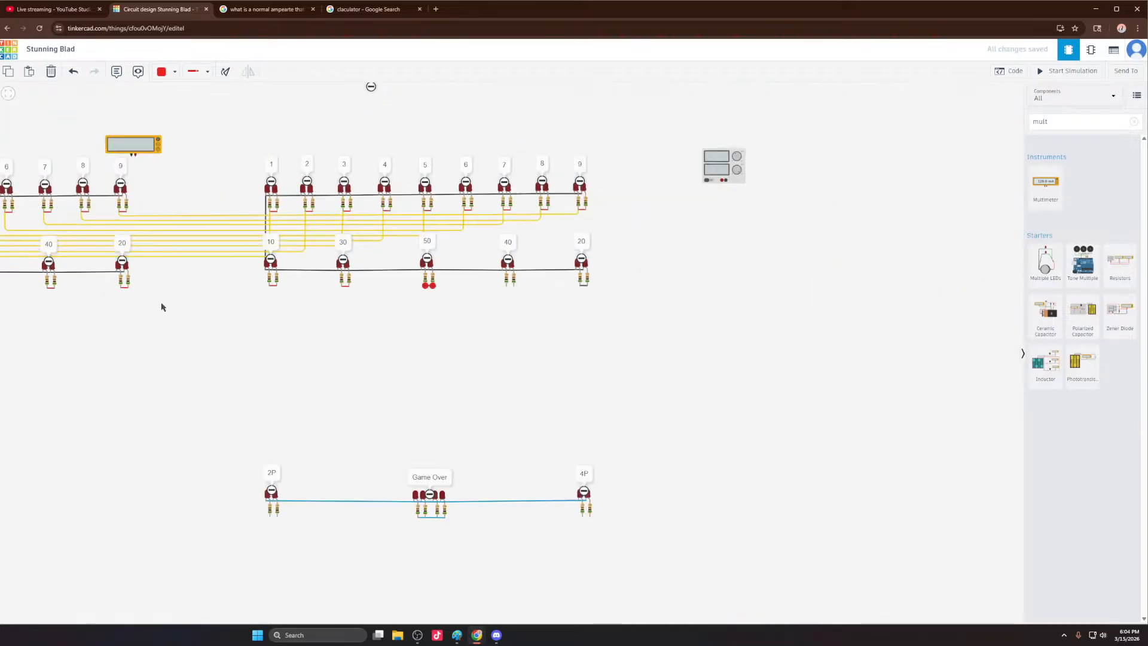
scroll(482, 303, "up", 4)
left_click(274, 271)
left_click(302, 270)
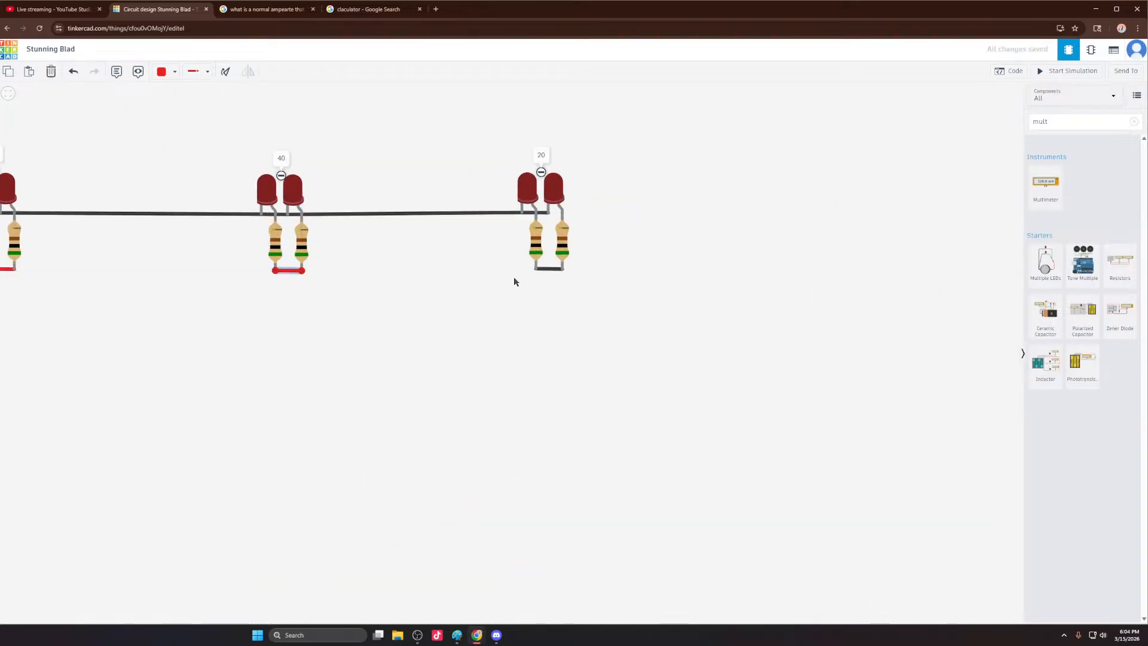
left_click(174, 72)
scroll(701, 255, "down", 3)
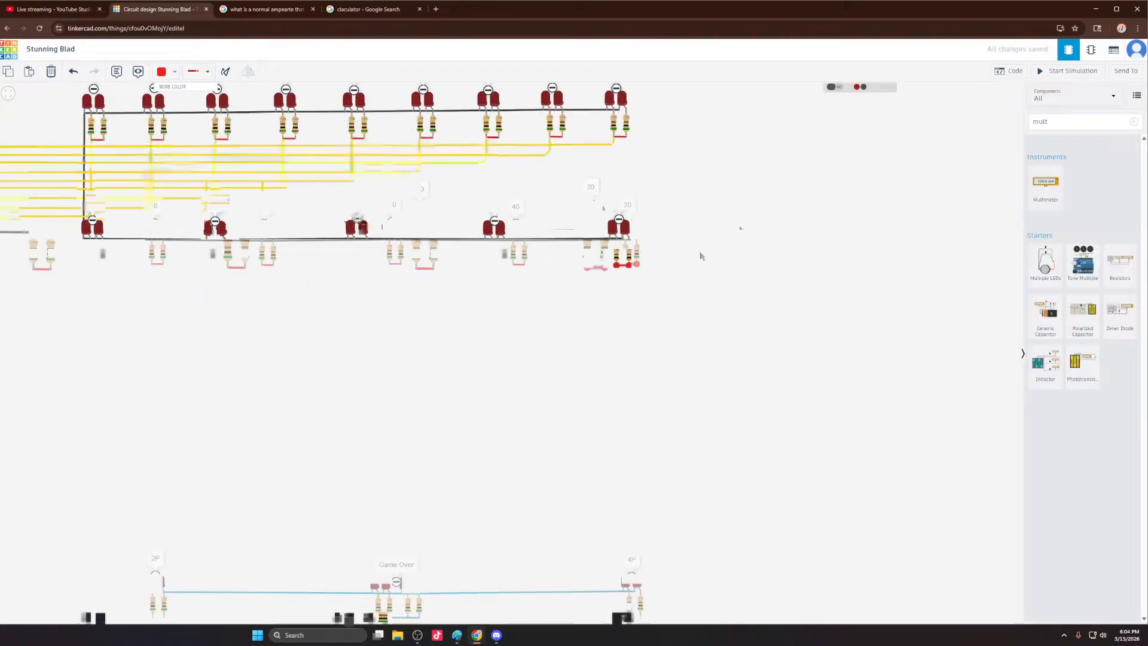
Step: Set the wire colour to yellow and run a wire below the row from the left bank's pair 10 to the right bank's pair 10
scroll(738, 232, "down", 3)
scroll(157, 281, "down", 1)
scroll(82, 256, "up", 7)
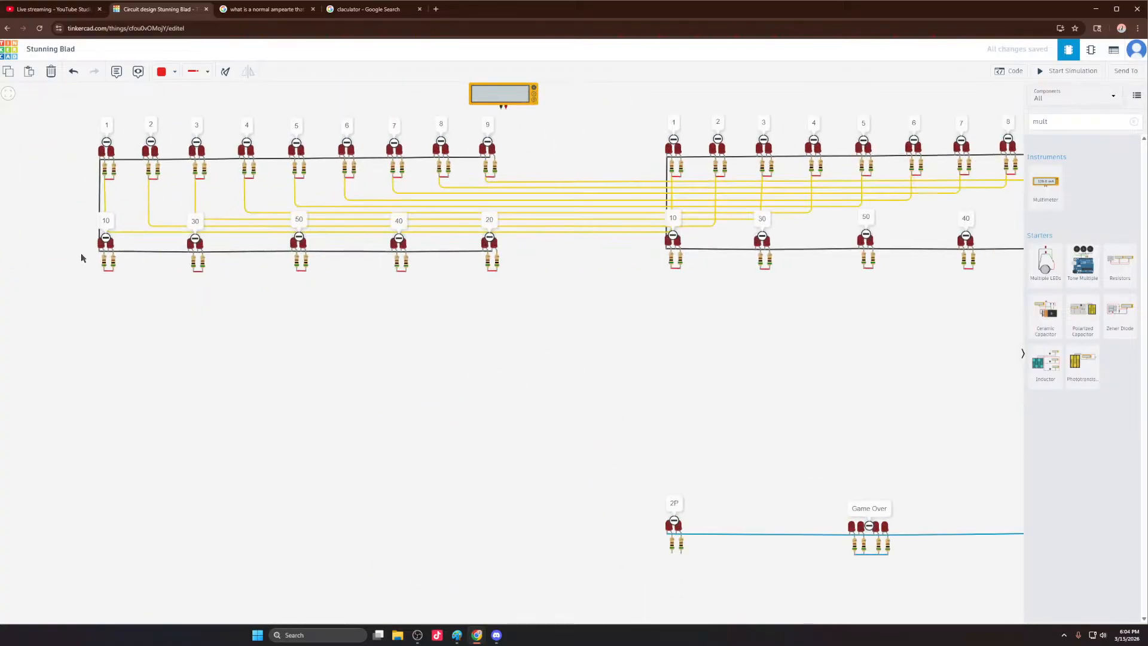
left_click(173, 71)
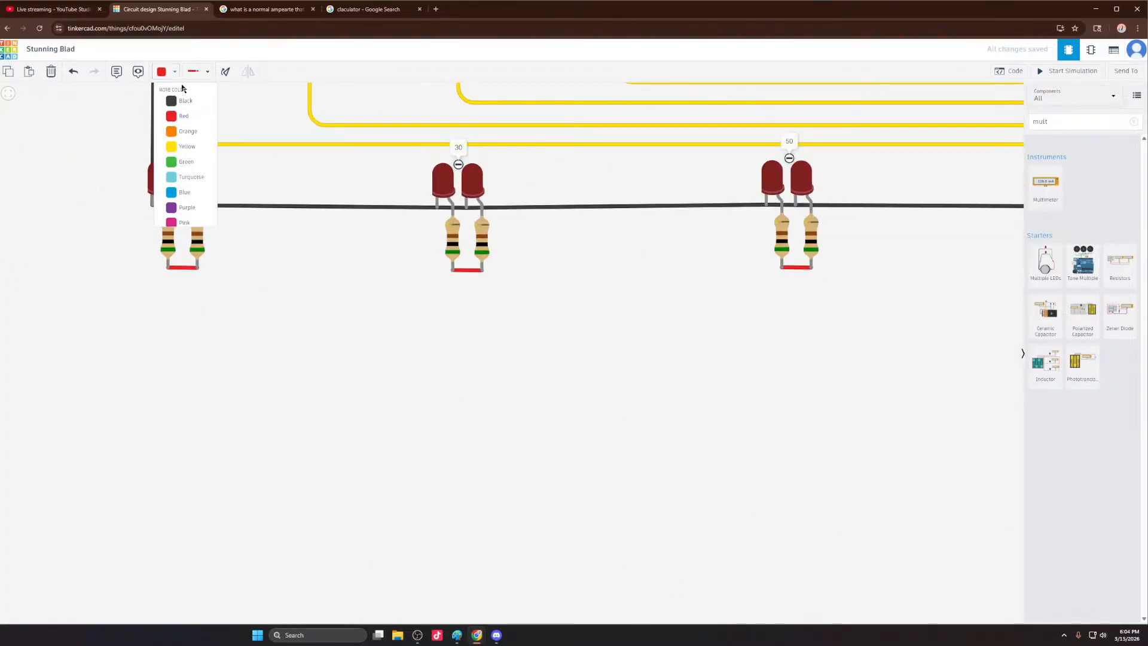
left_click(182, 149)
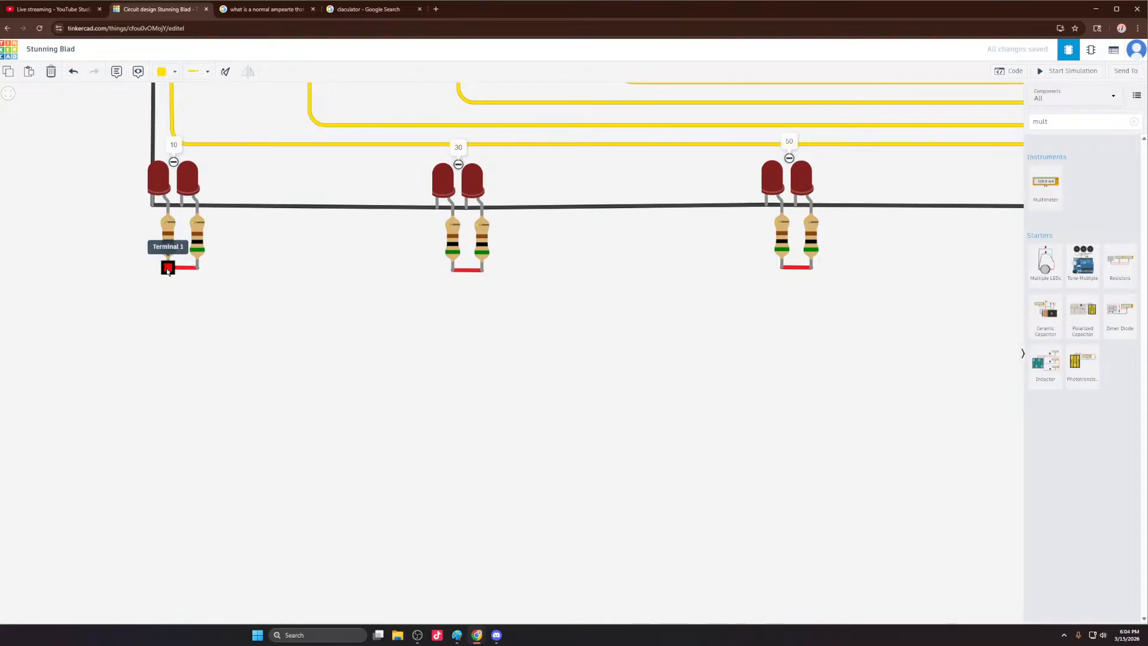
left_click(167, 270)
scroll(358, 179, "down", 5)
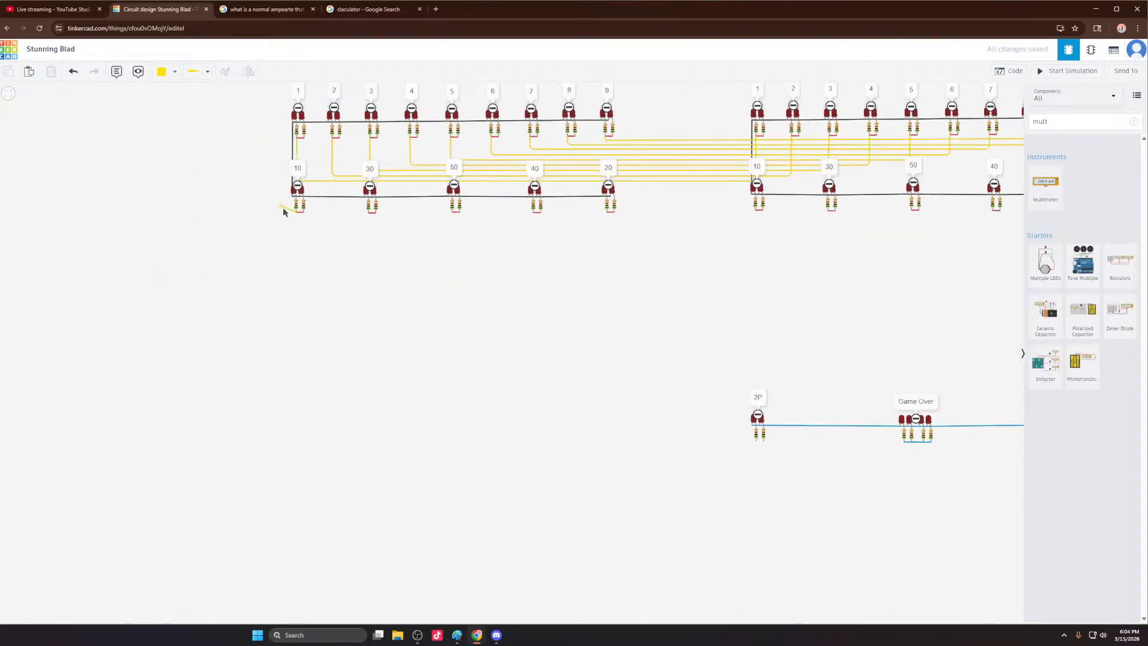
left_click(297, 245)
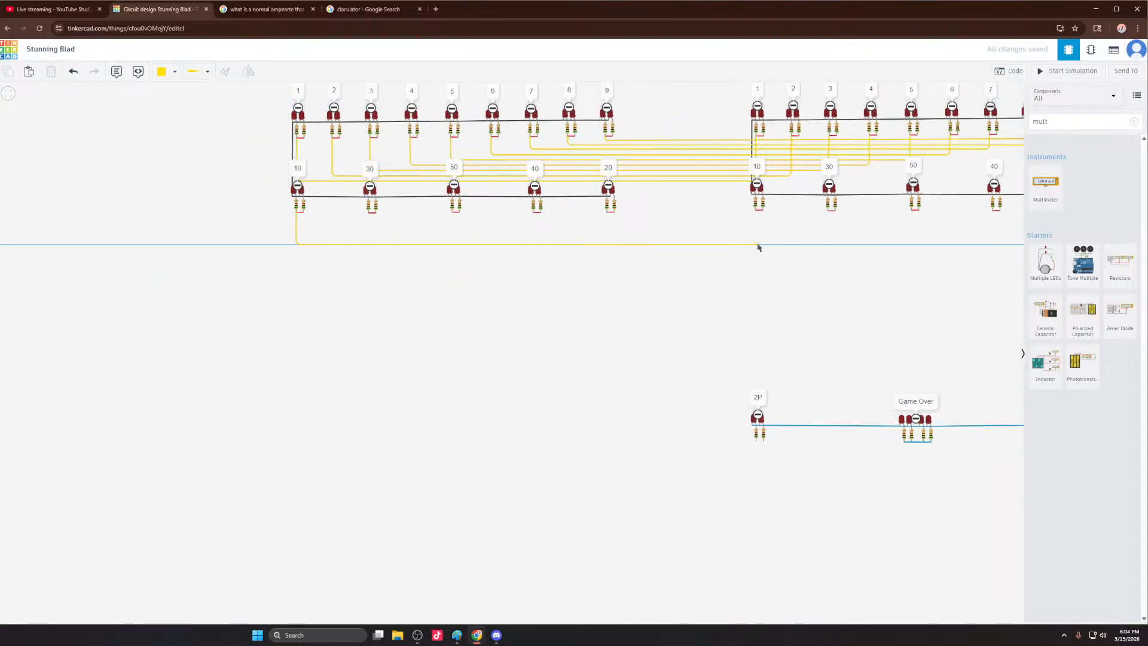
left_click(755, 244)
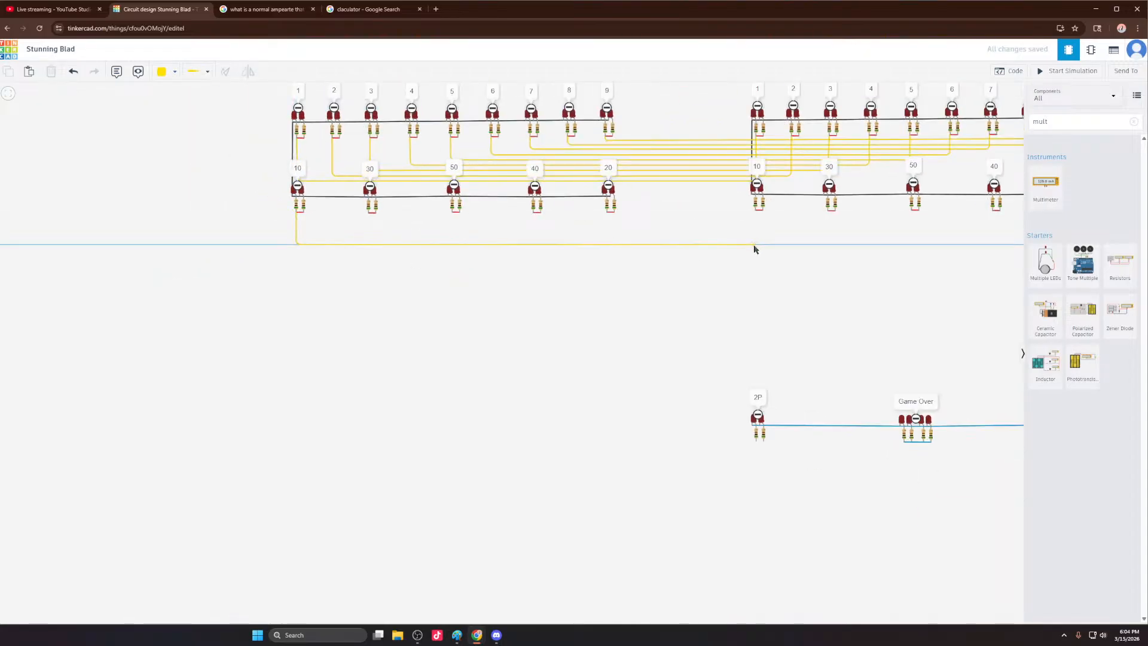
left_click(756, 210)
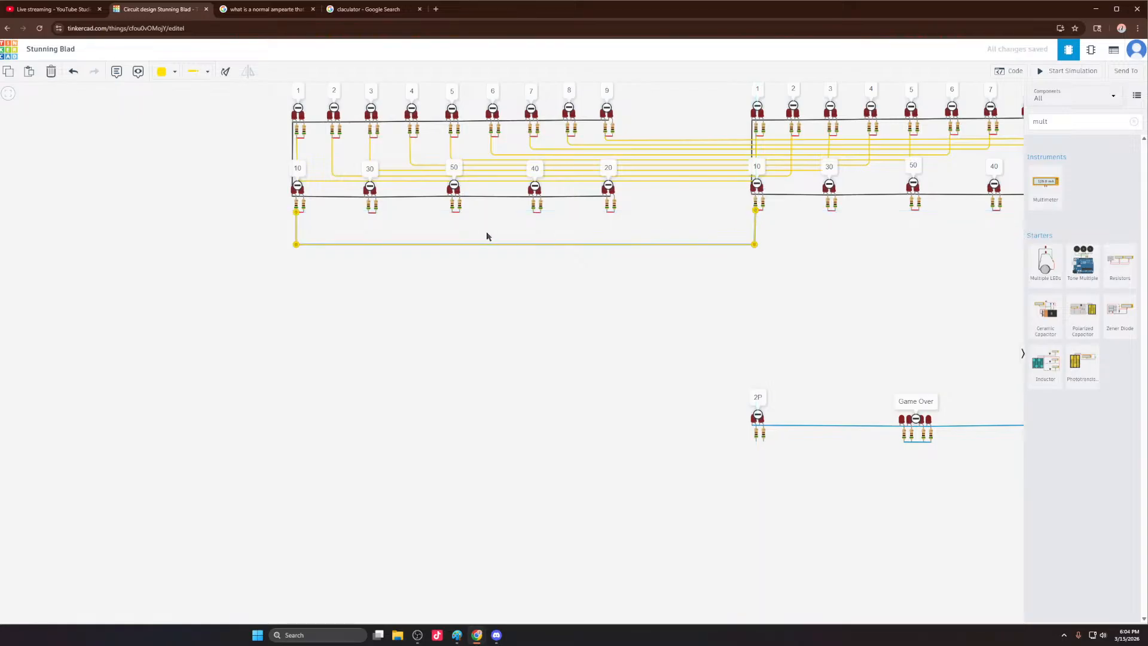
Step: Link pair 30 and pair 50 of the left bank to their right-bank counterparts with yellow wires stacked above the pair 10 wire
left_click(368, 214)
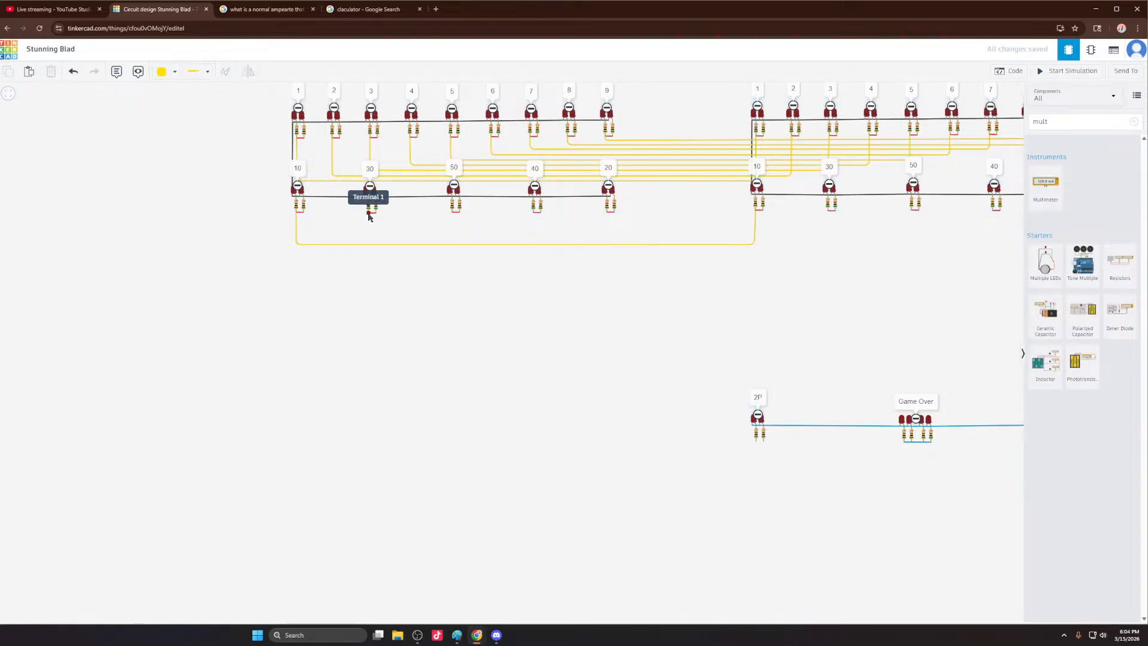
left_click(368, 235)
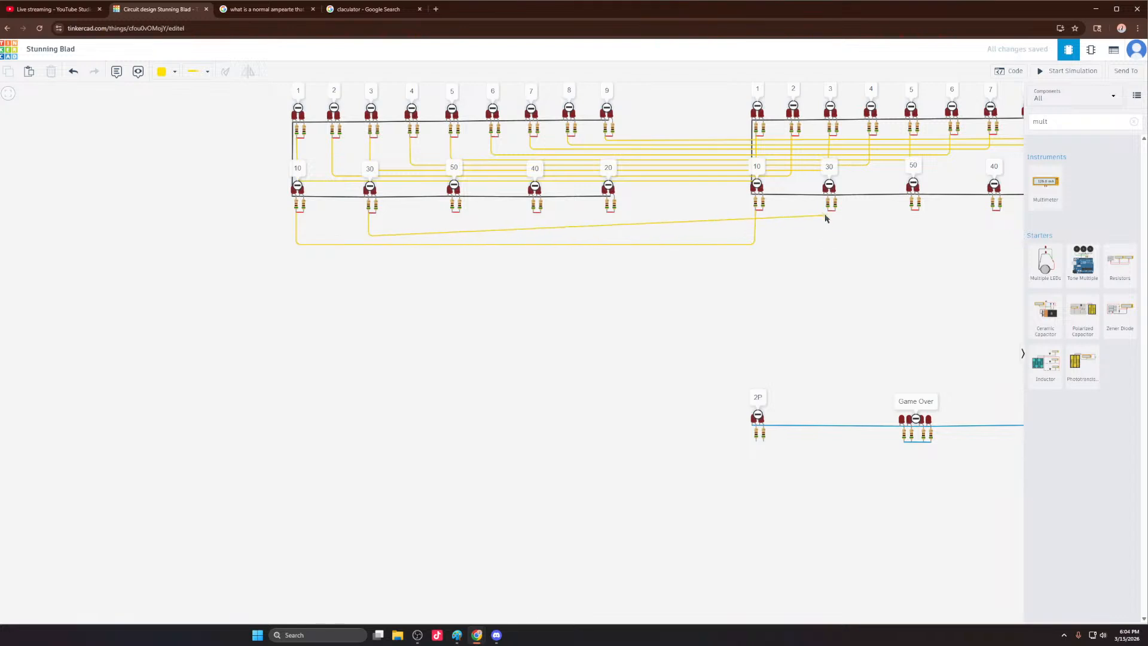
left_click(827, 236)
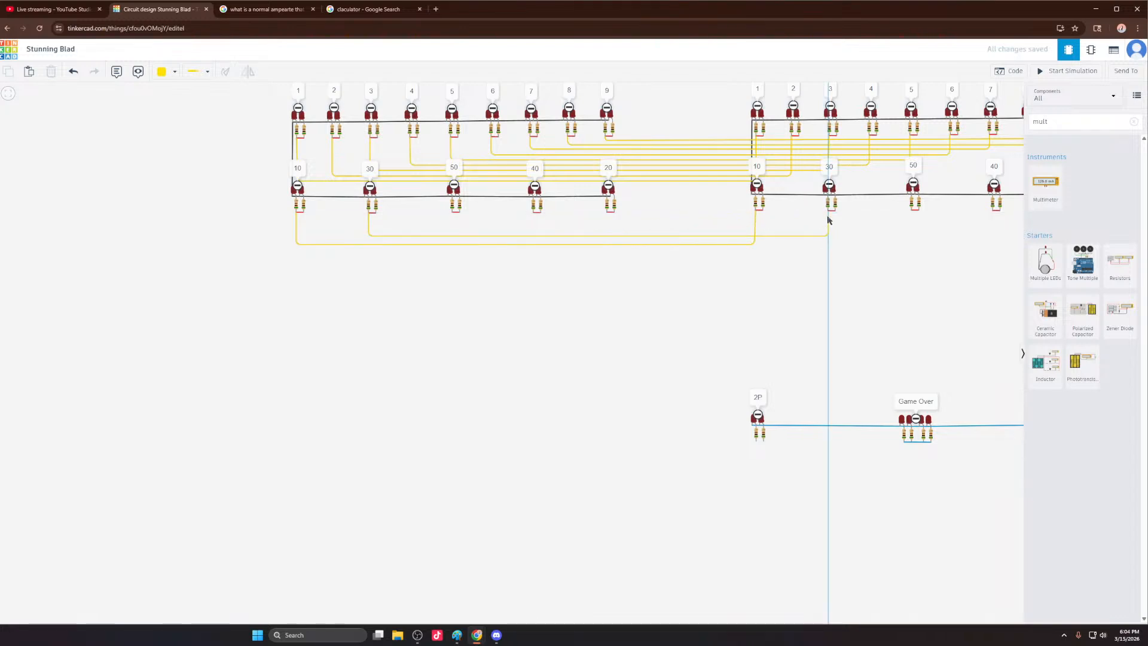
left_click(827, 211)
left_click(452, 212)
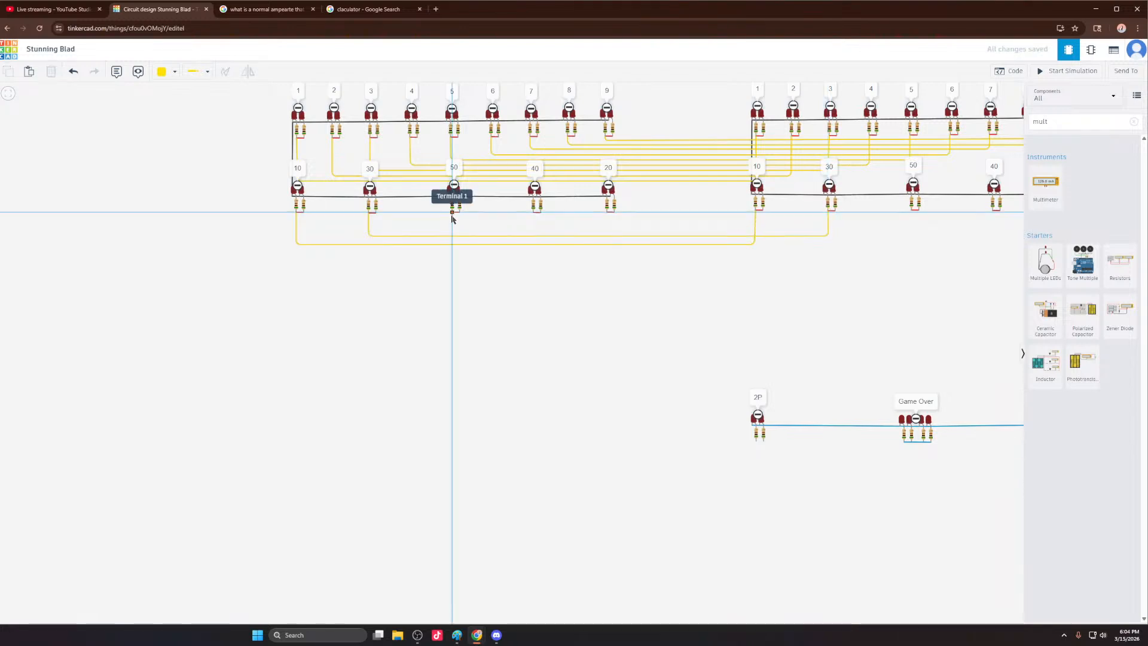
left_click(453, 228)
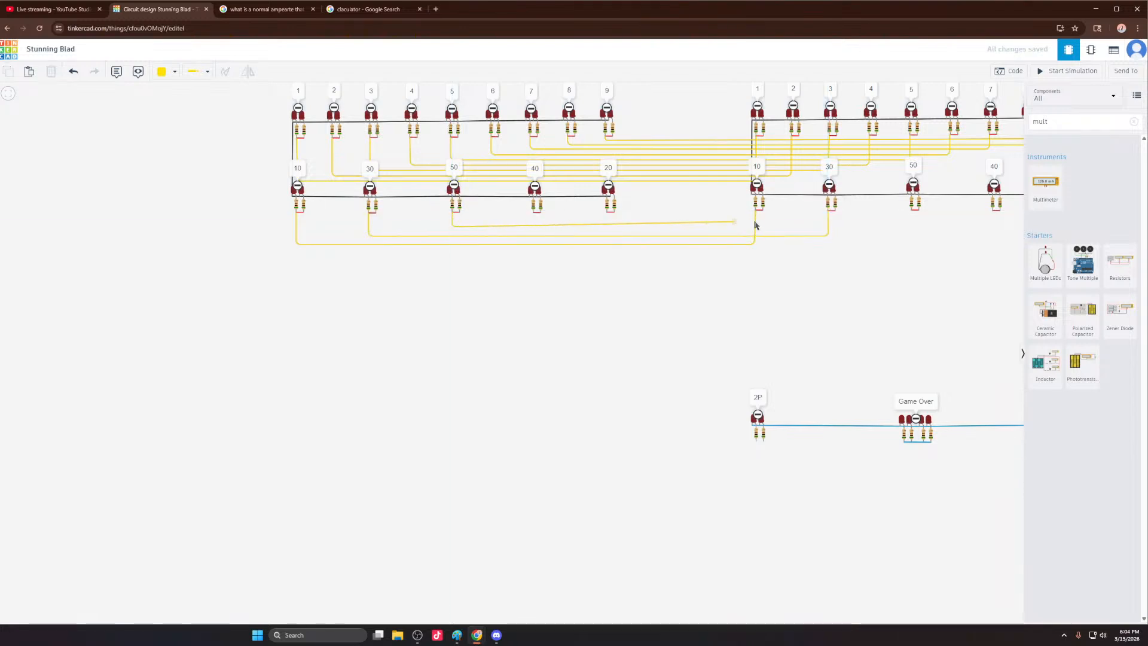
left_click(910, 227)
left_click(912, 210)
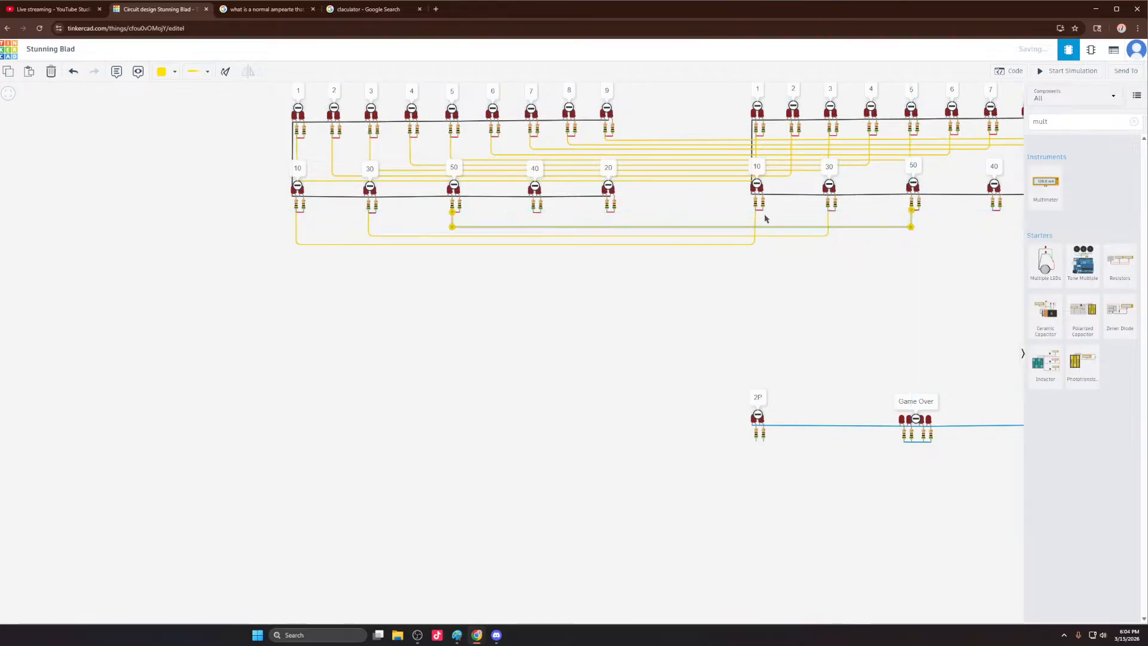
Step: Route a yellow wire from the left bank's pair 40 to the right bank's pair 40, just above the pair 50 wire
scroll(368, 227, "down", 5)
scroll(460, 219, "up", 8)
scroll(501, 221, "up", 3)
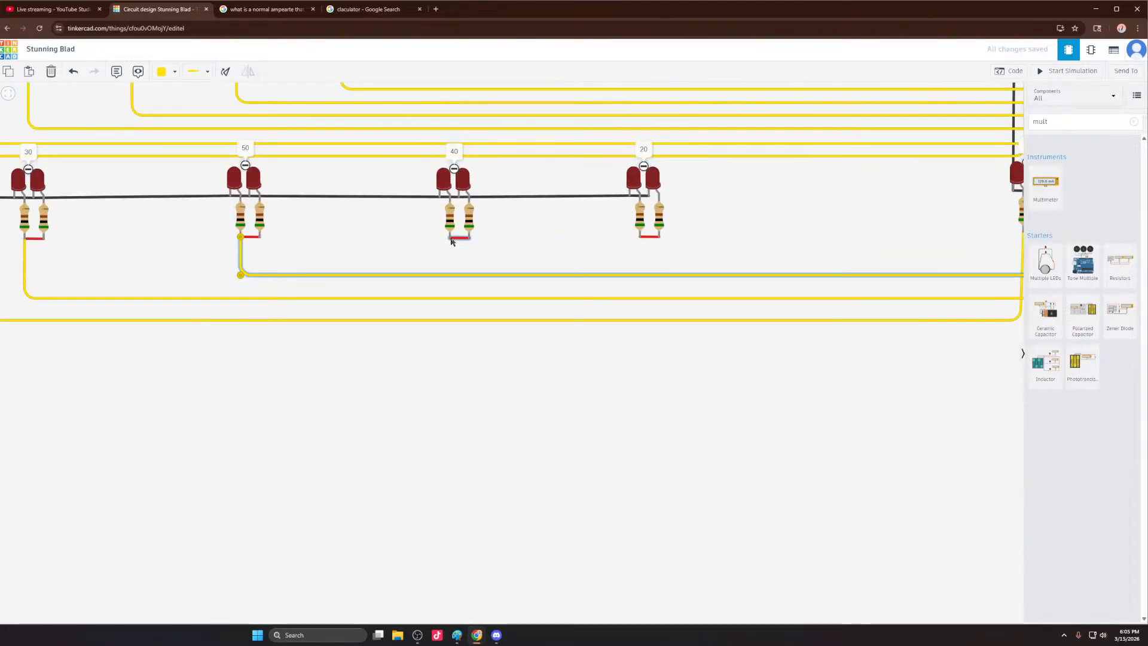
left_click(449, 237)
left_click(451, 258)
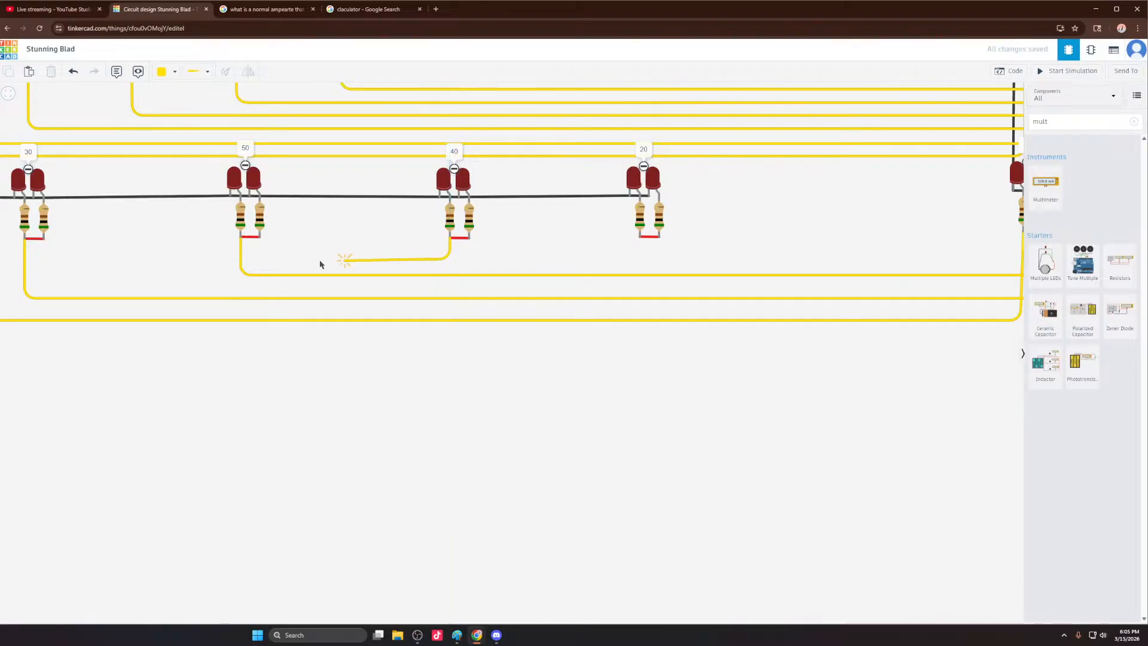
scroll(149, 263, "down", 3)
scroll(149, 263, "down", 2)
scroll(497, 260, "up", 4)
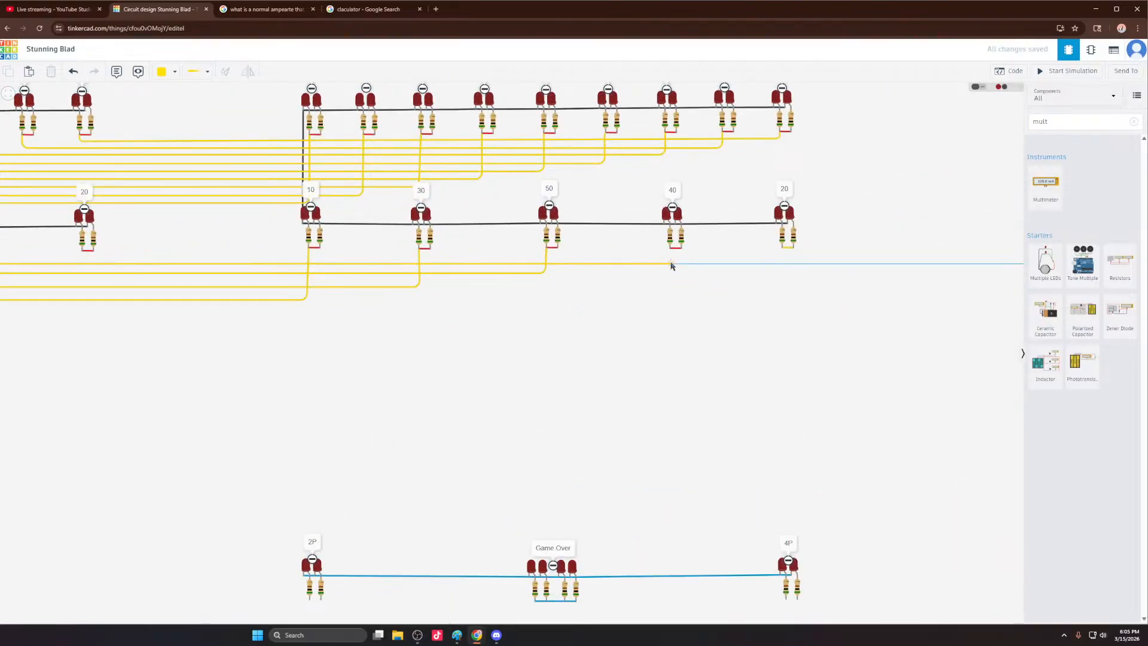
left_click(670, 263)
left_click(671, 251)
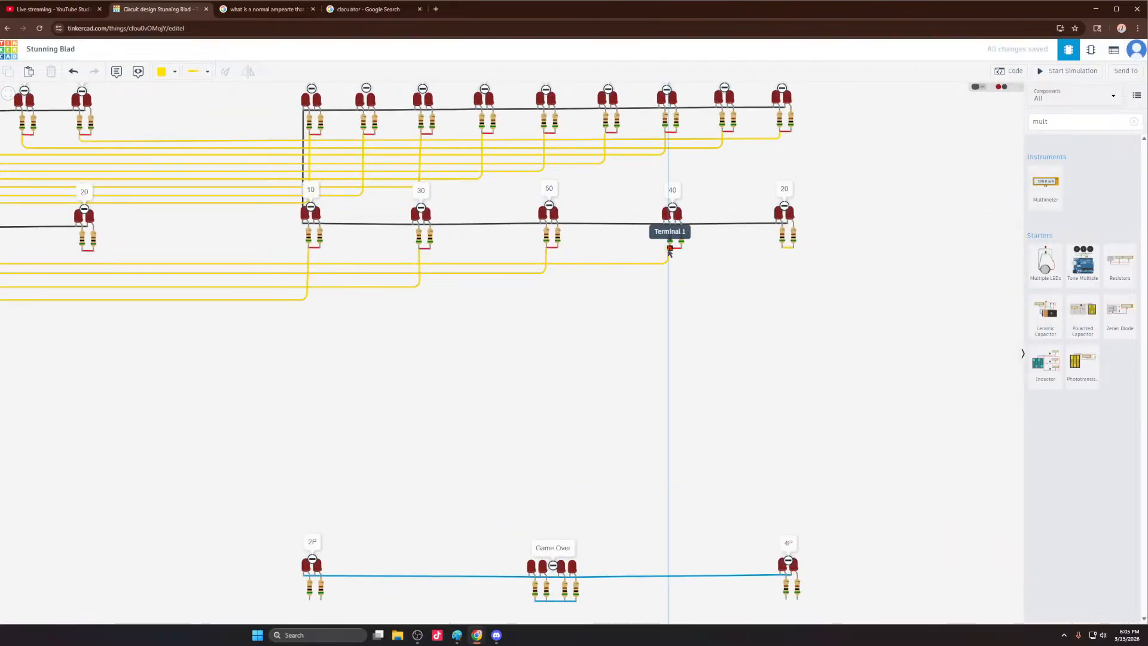
Step: Route a yellow wire from the right bank's pair 20 back to the left bank's pair 20, above the pair 40 wire
left_click(783, 245)
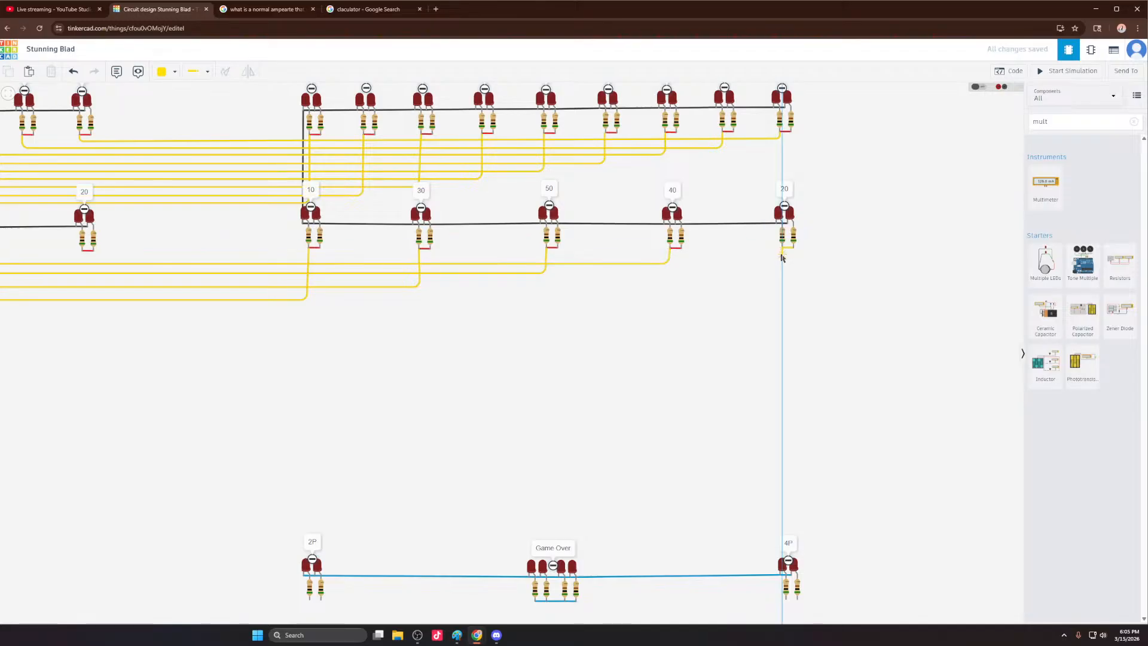
scroll(514, 257, "down", 1)
scroll(538, 254, "down", 2)
scroll(297, 264, "up", 6)
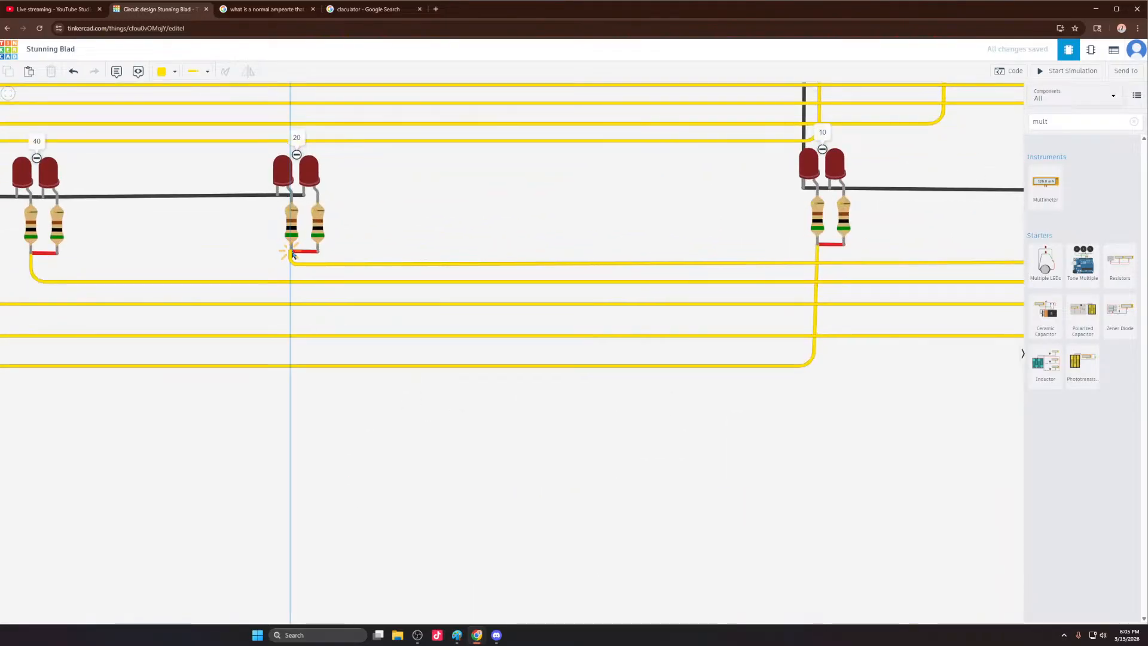
left_click(292, 254)
scroll(477, 244, "down", 4)
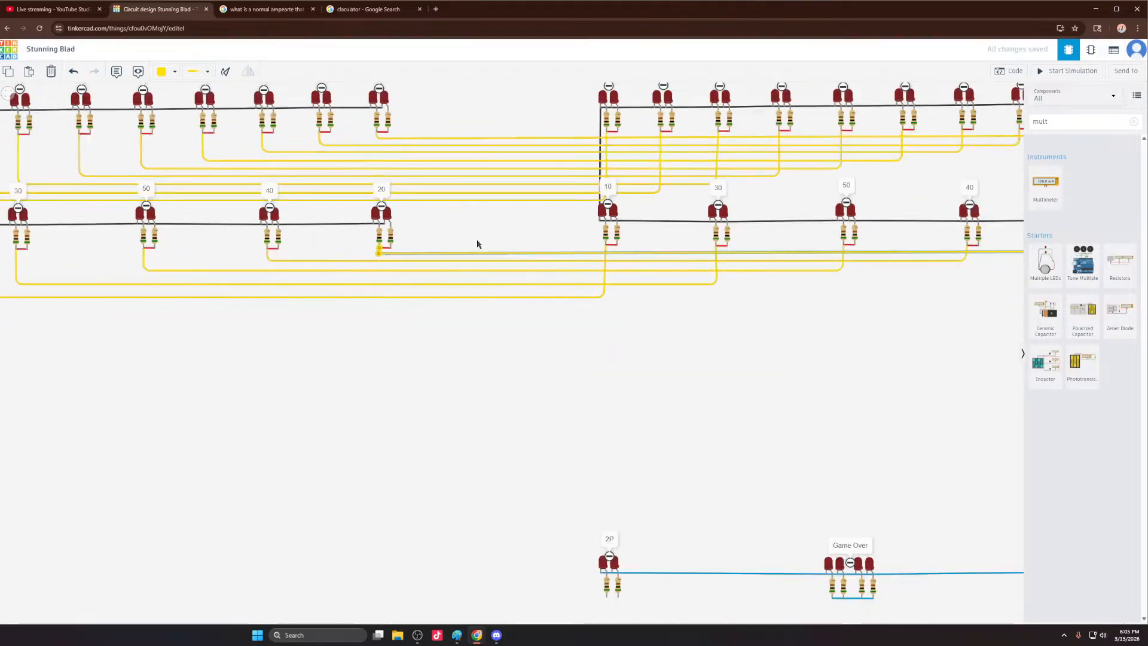
Step: Shift the horizontal runs of the yellow wires for pairs 30, 50 and 40 downward to space them evenly
scroll(477, 244, "down", 3)
scroll(179, 263, "down", 3)
scroll(269, 259, "up", 5)
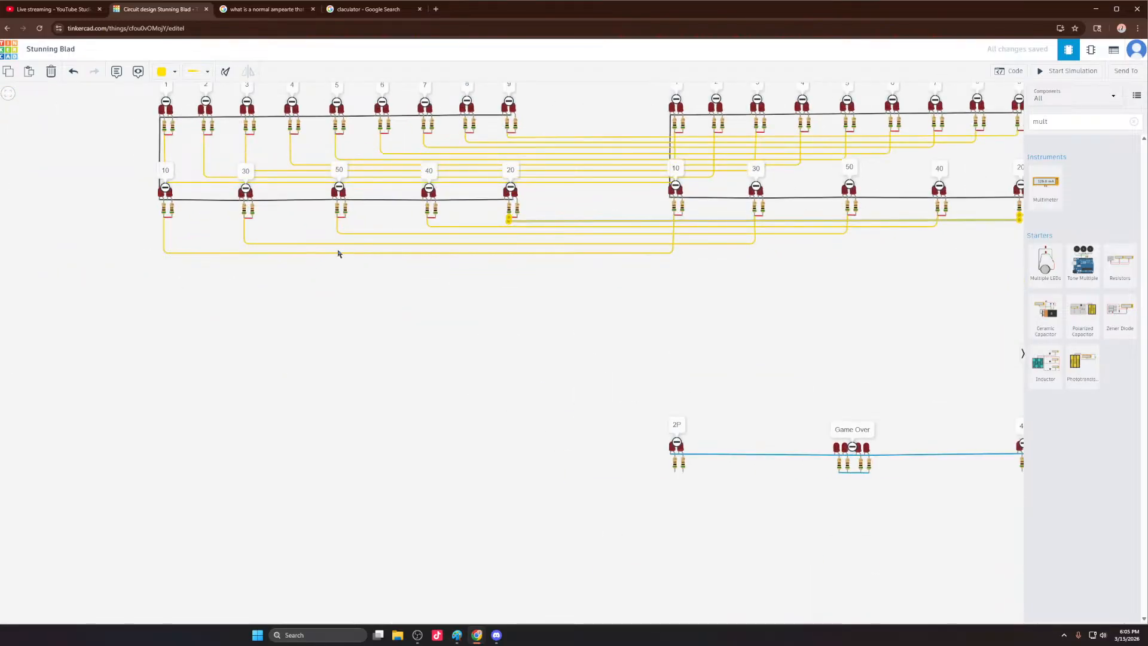
scroll(353, 250, "up", 4)
scroll(371, 260, "down", 4)
scroll(287, 251, "up", 4)
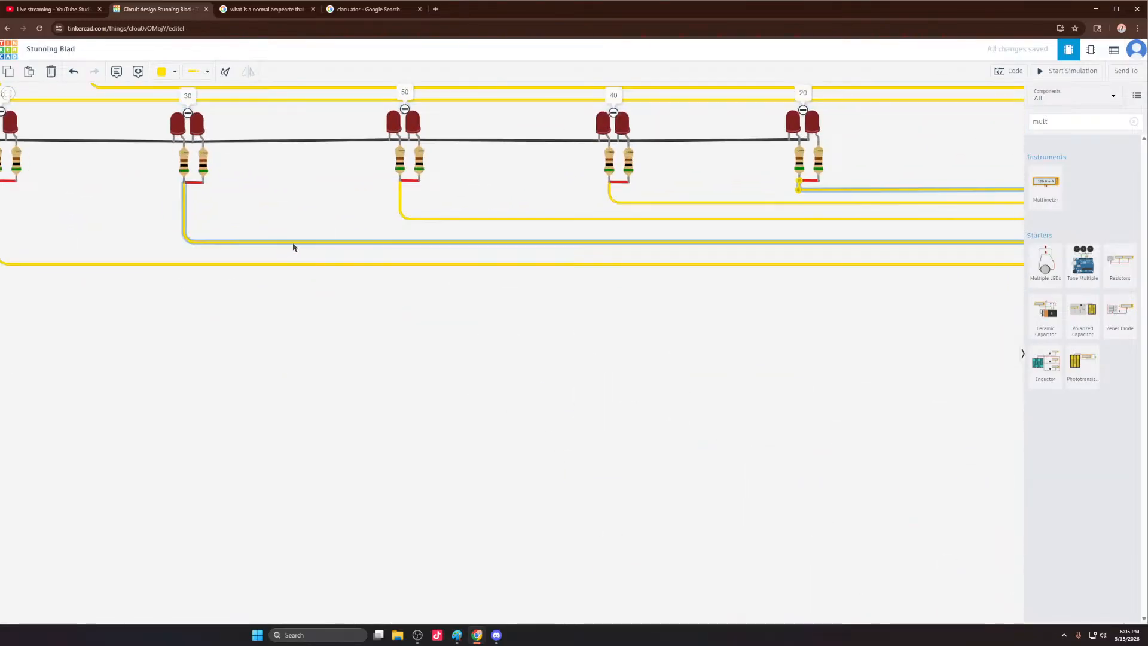
left_click_drag(293, 247, 295, 250)
left_click_drag(439, 219, 443, 228)
left_click_drag(656, 209, 656, 210)
scroll(309, 278, "down", 4)
scroll(540, 241, "up", 3)
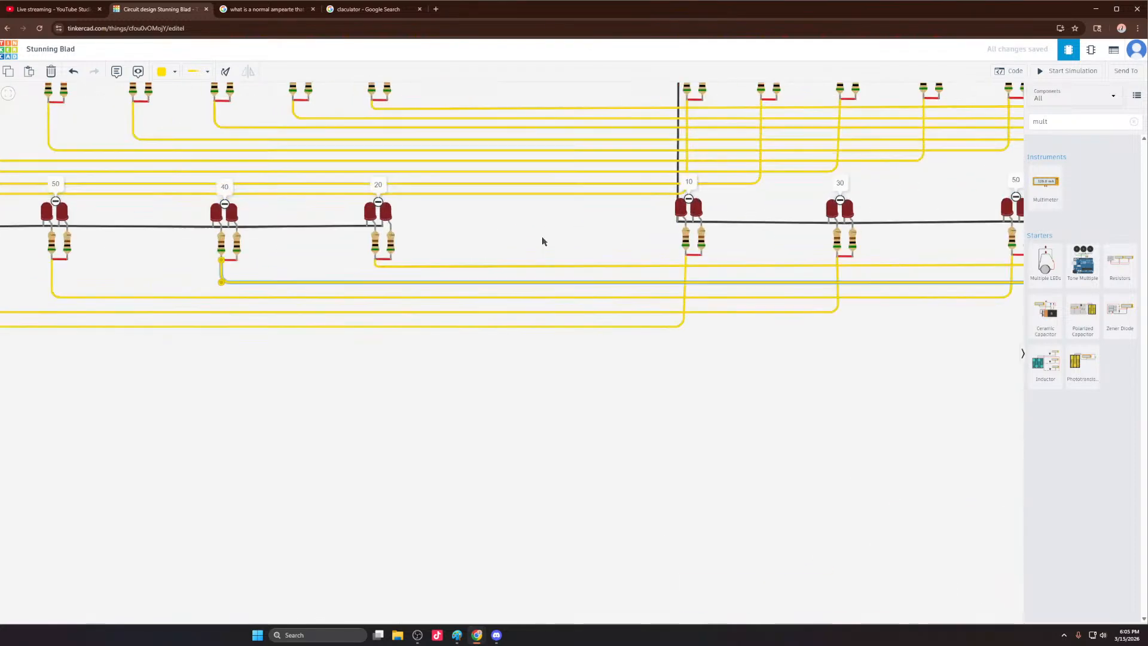
Step: Fine-tune the height of the pair 50 wire's horizontal run between its neighbouring yellow wires
scroll(377, 277, "up", 3)
left_click_drag(353, 289, 412, 314)
scroll(359, 260, "down", 3)
left_click(414, 302)
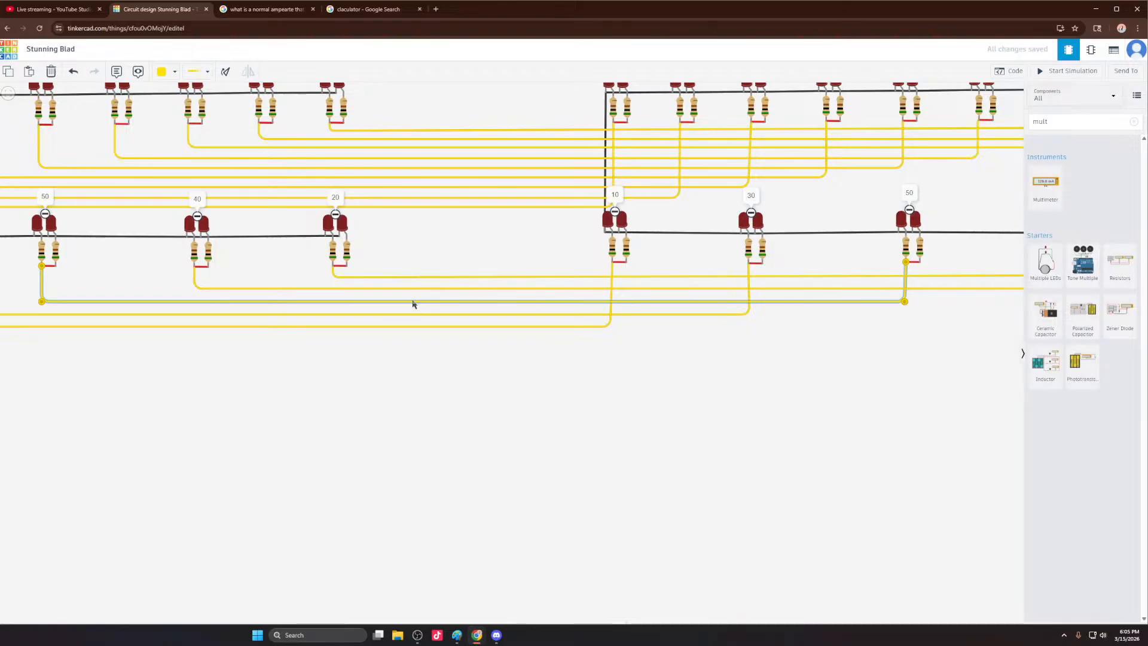
Step: Align the right-bank corners of the yellow wires for pairs 10, 30, 50 and 40 directly below their resistor ends
scroll(413, 304, "down", 3)
scroll(471, 317, "up", 3)
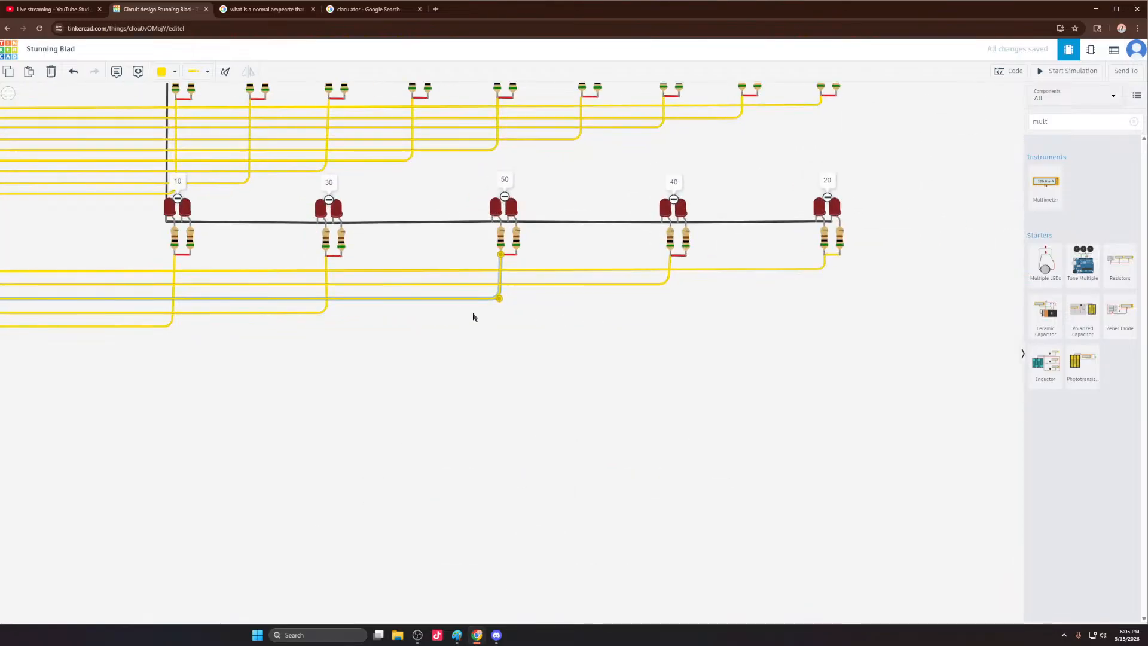
left_click(172, 325)
left_click_drag(172, 325, 174, 326)
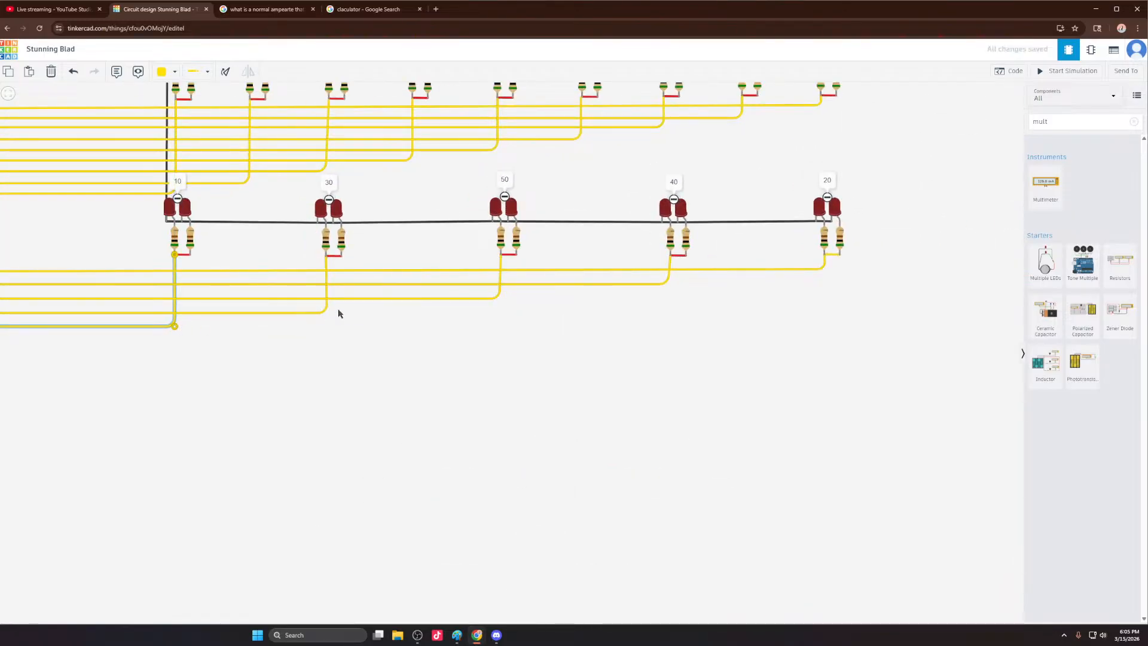
left_click(327, 312)
left_click_drag(326, 312, 326, 312)
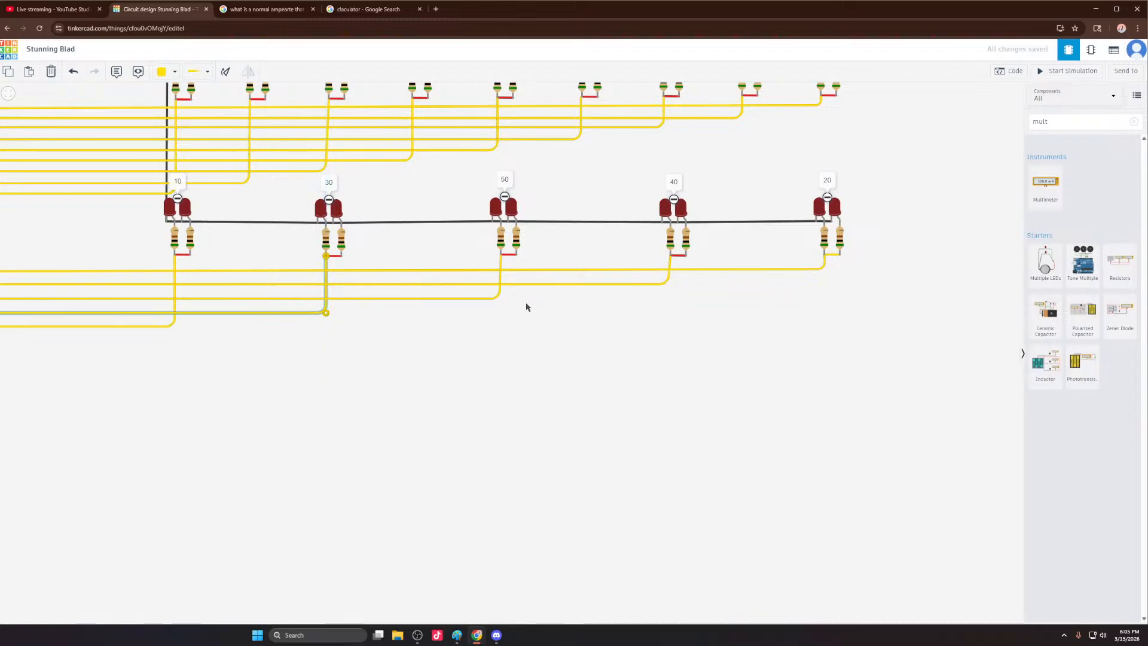
left_click(500, 298)
left_click_drag(500, 299, 500, 298)
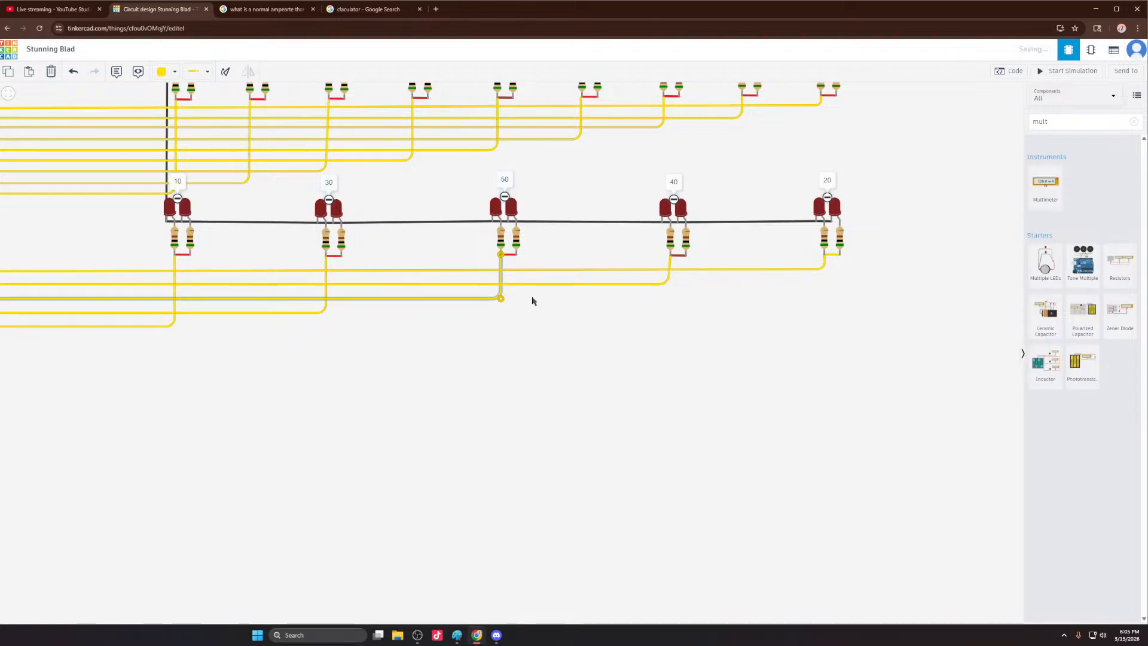
left_click(668, 284)
left_click_drag(669, 283, 670, 284)
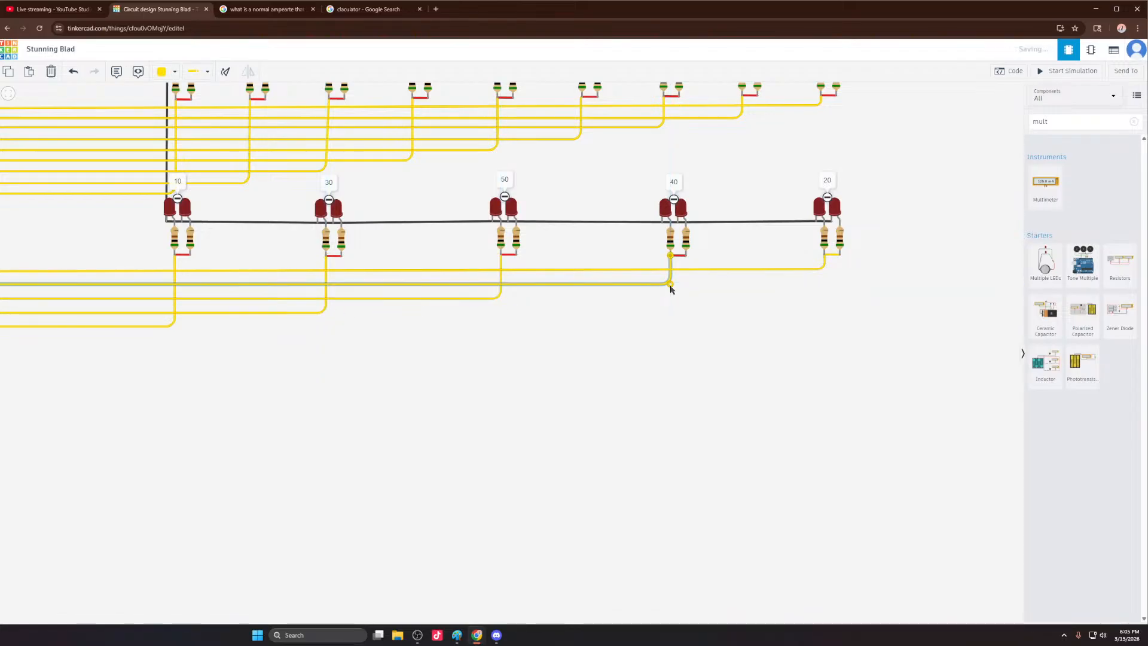
Step: Recolour all the yellow wires linking the left and right banks' LED pairs red
scroll(719, 288, "down", 4)
scroll(754, 284, "down", 3)
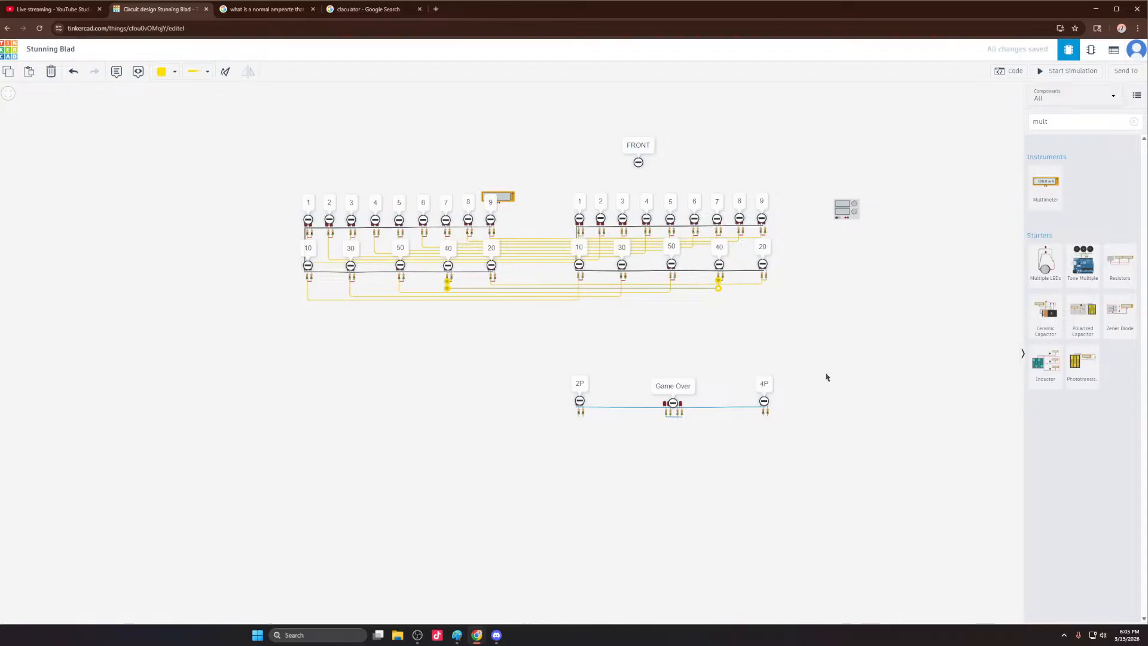
scroll(619, 323, "up", 3)
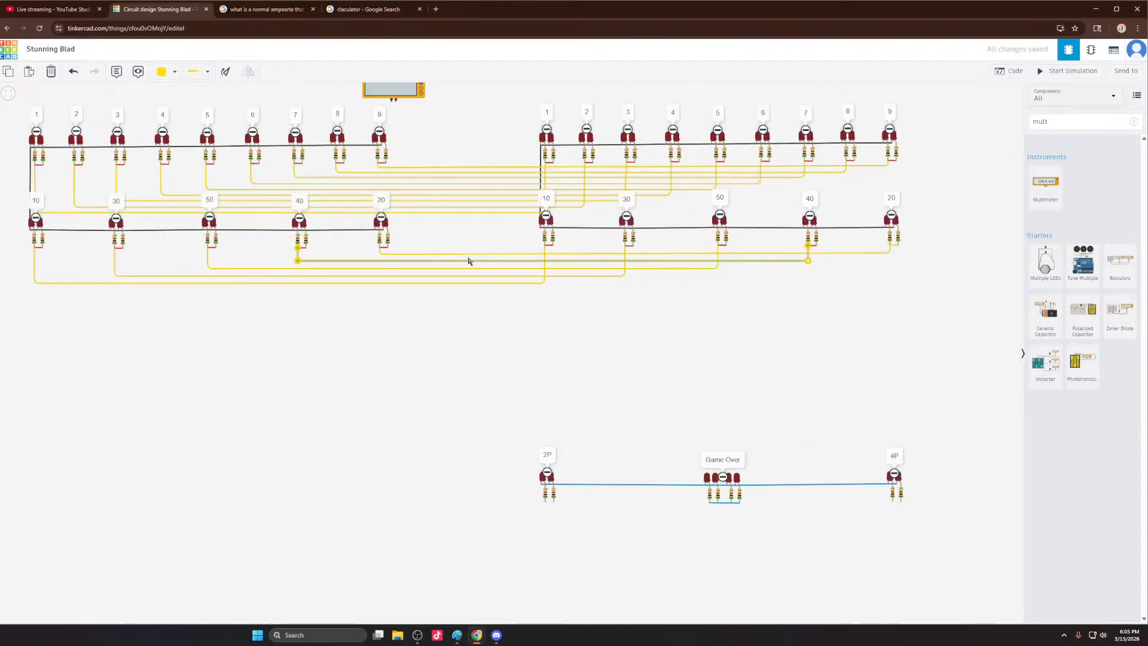
left_click_drag(478, 351, 477, 381)
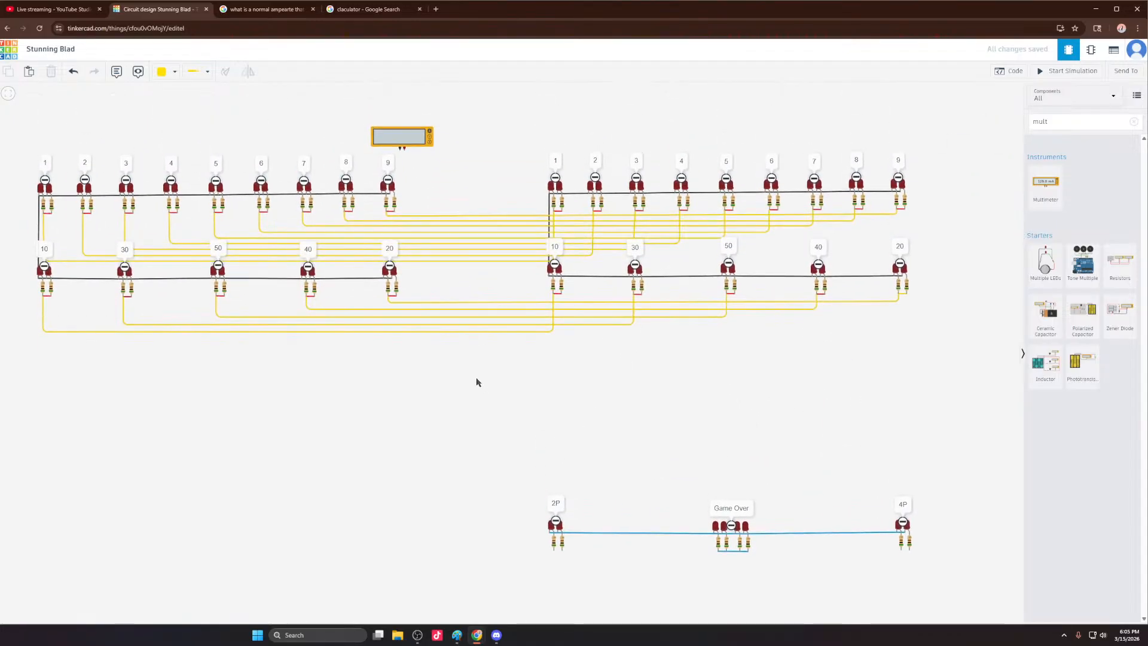
left_click_drag(453, 227, 468, 364)
left_click(480, 311)
scroll(485, 328, "up", 3)
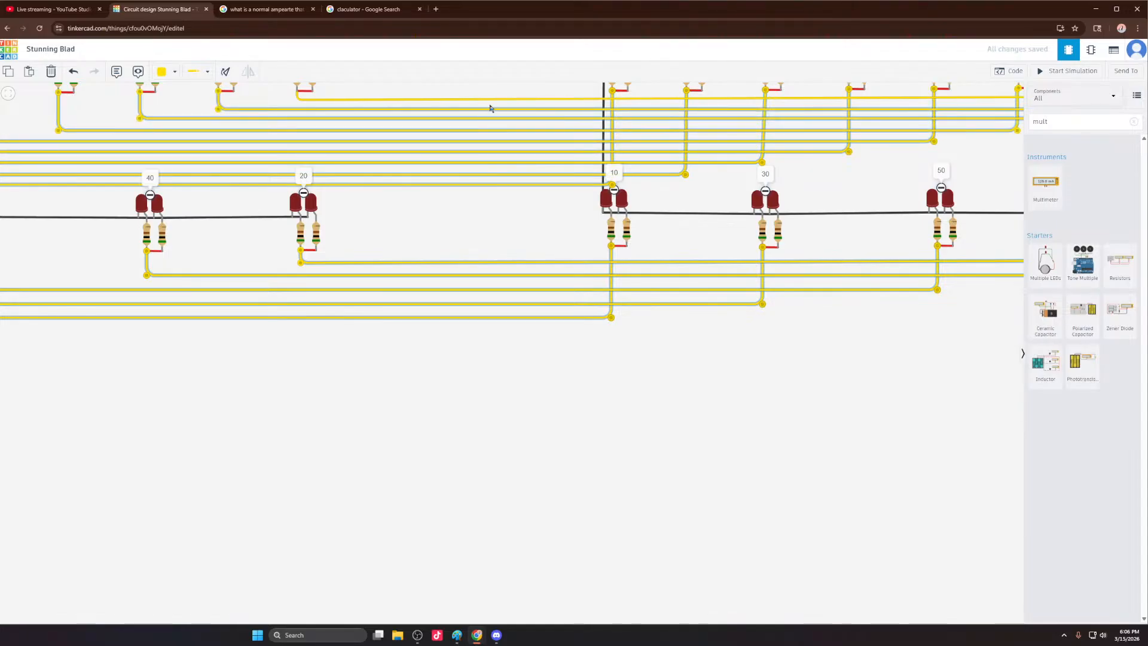
left_click(168, 71)
left_click(177, 117)
scroll(416, 210, "down", 1)
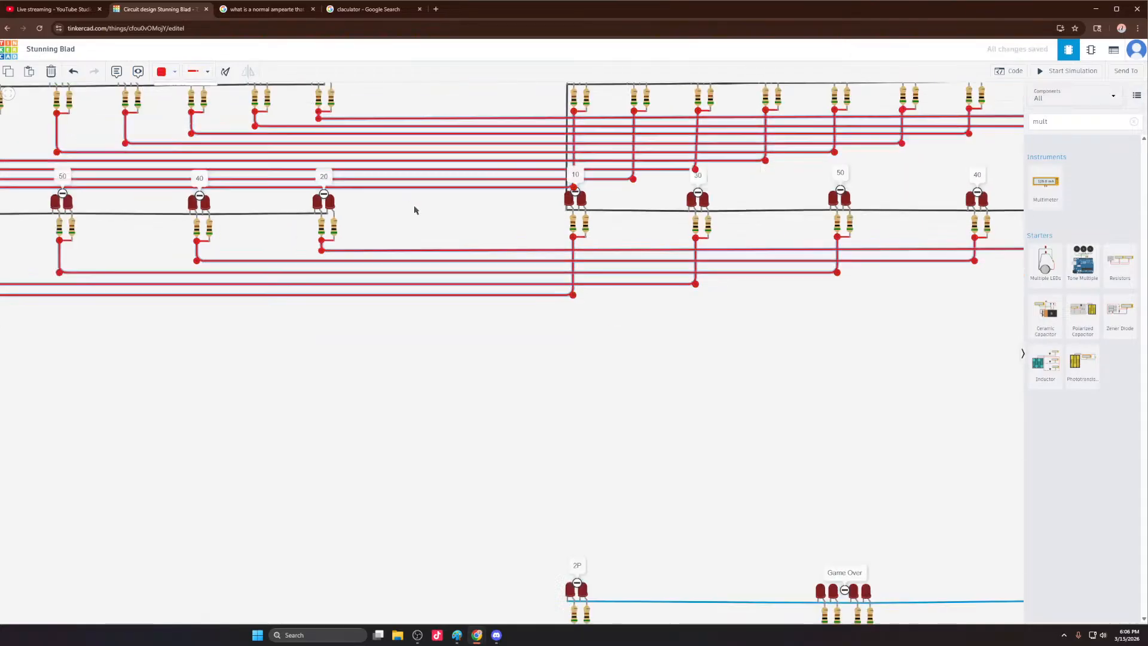
Step: Delete the multimeter above the left bank's pair 9
scroll(428, 211, "down", 4)
scroll(529, 282, "up", 1)
scroll(525, 282, "down", 2)
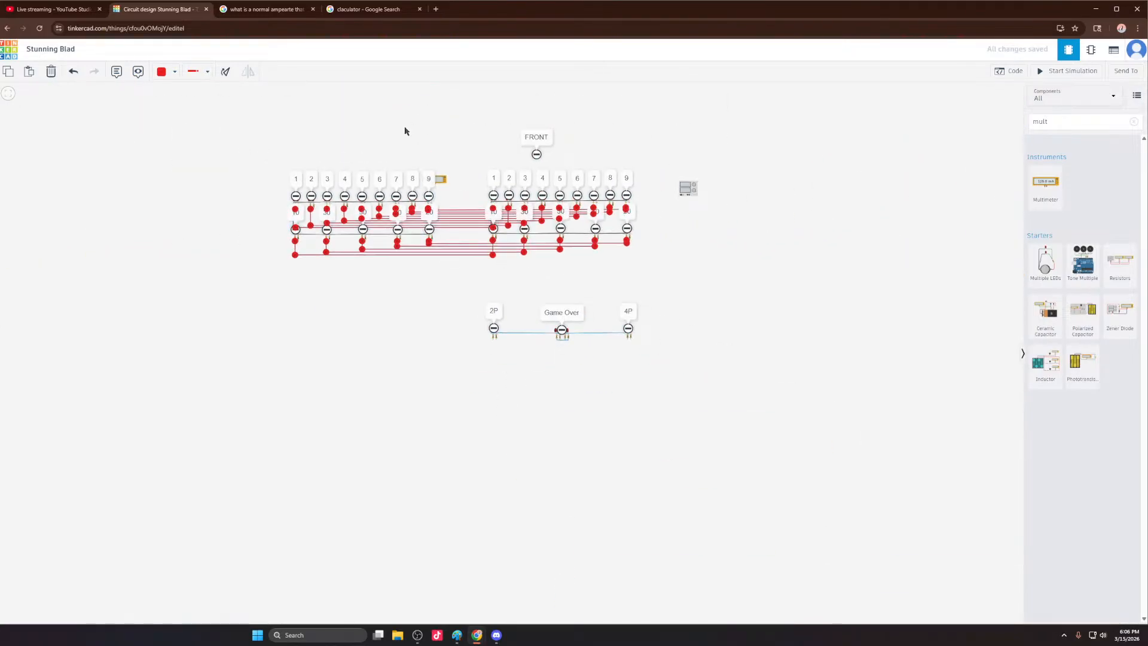
scroll(412, 135, "up", 2)
left_click(443, 143)
left_click(444, 211)
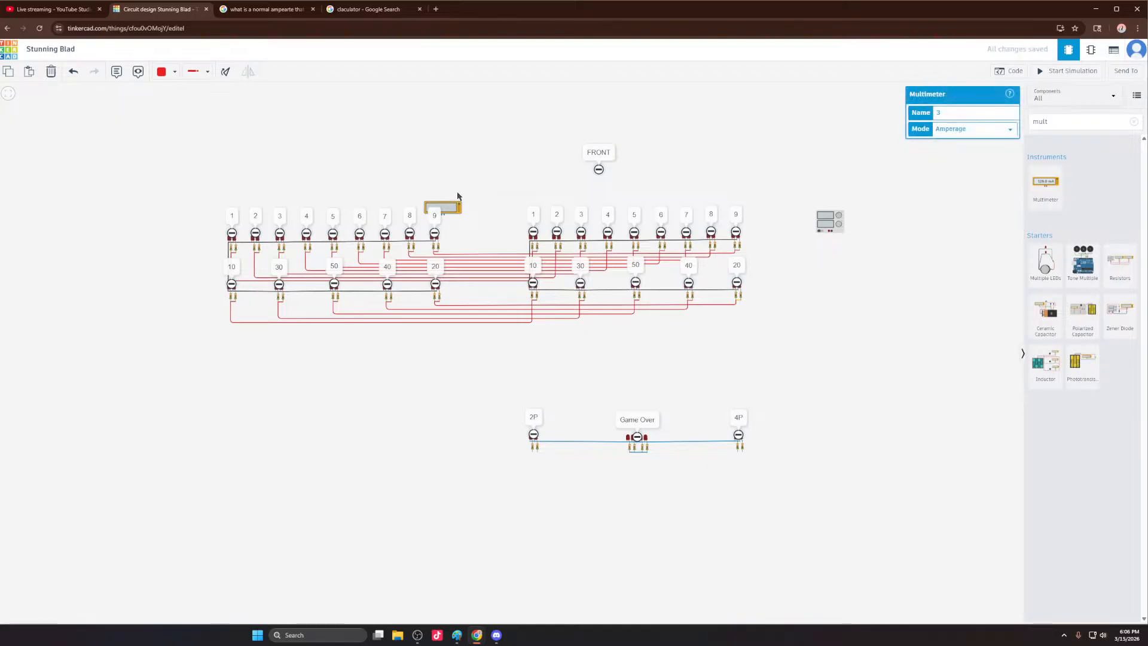
left_click(477, 181)
left_click(457, 207)
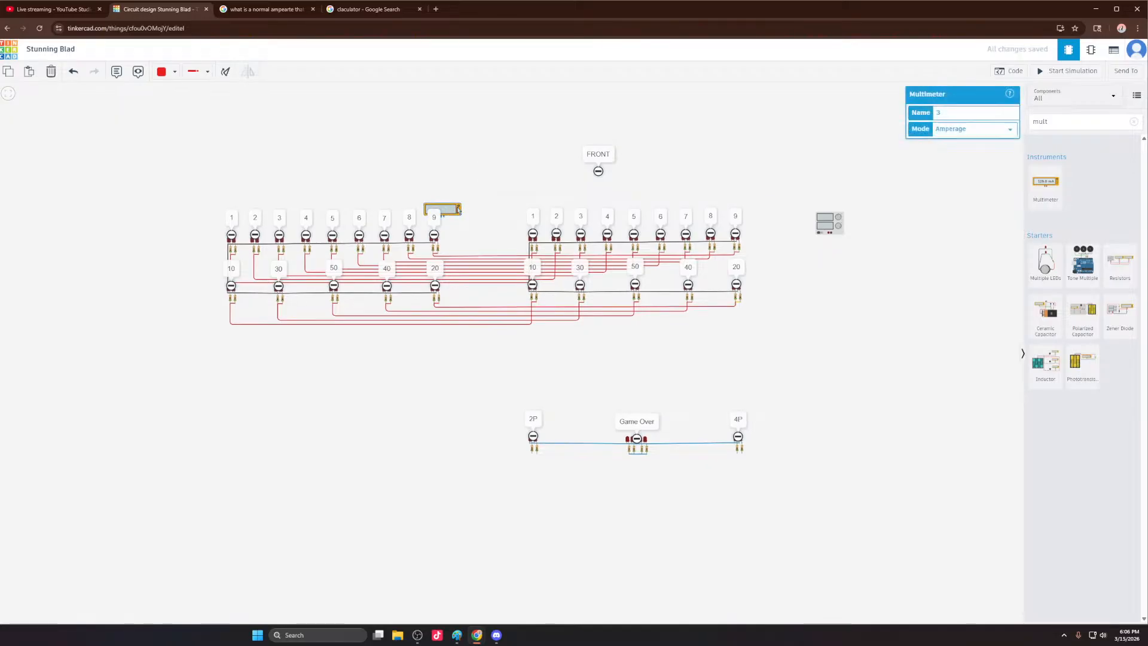
scroll(449, 217, "up", 5)
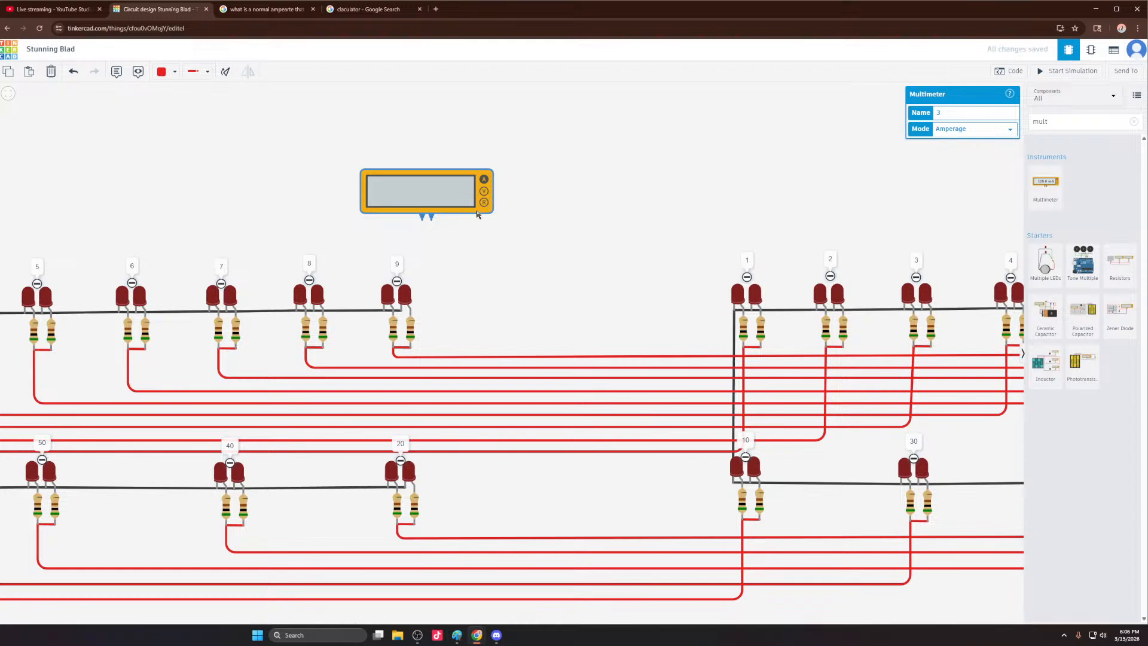
key("Delete")
scroll(477, 210, "down", 6)
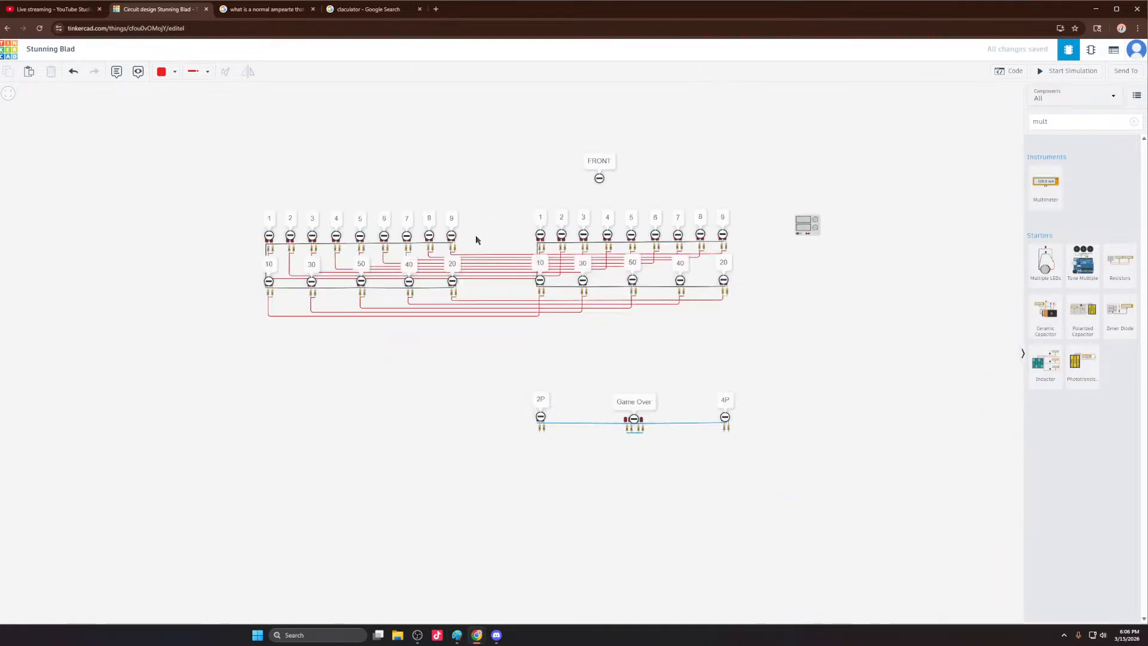
Step: Move the whole 2P, Game Over and 4P row further down and to the right, clear of the LED banks
left_click_drag(238, 198, 742, 333)
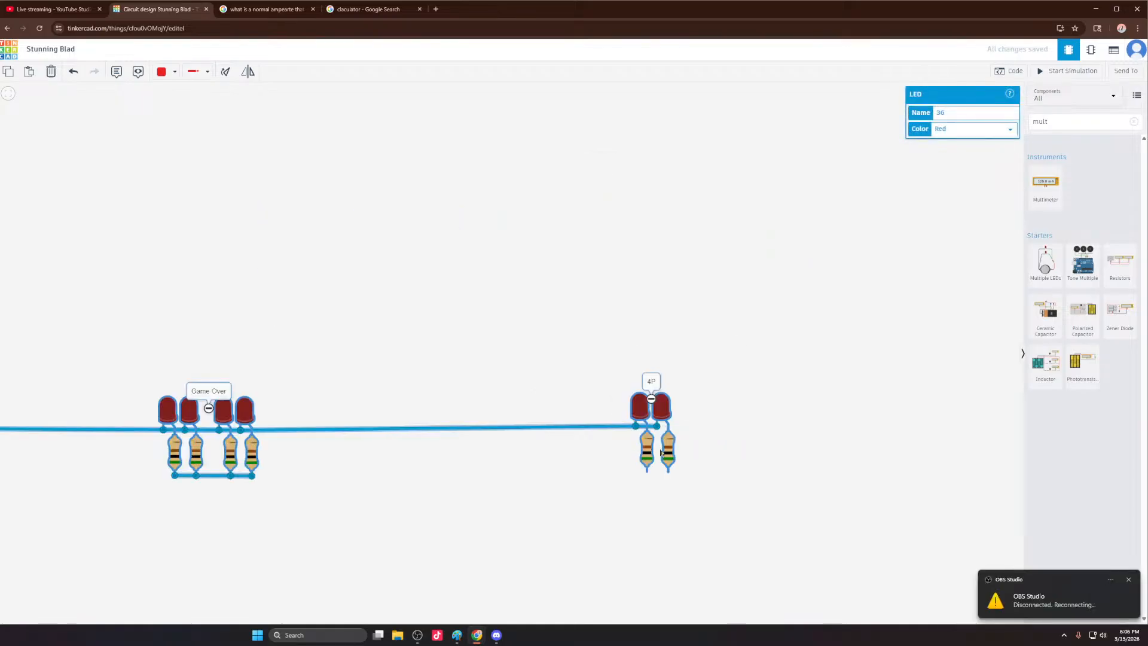
left_click_drag(663, 452, 842, 486)
scroll(841, 486, "down", 7)
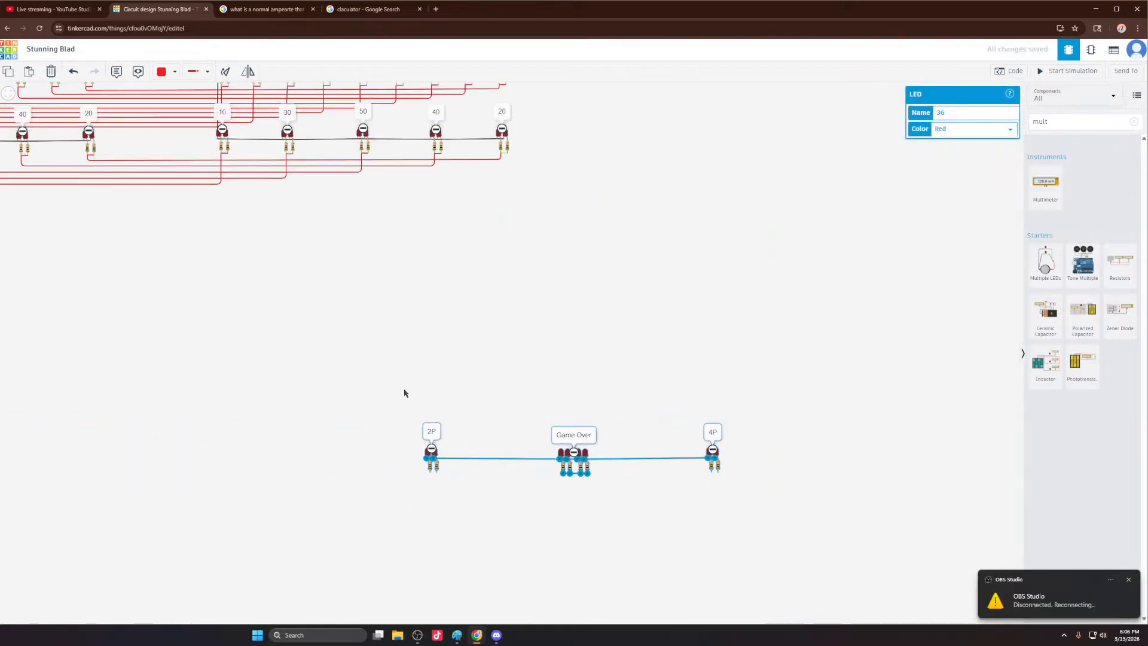
scroll(402, 393, "up", 3)
scroll(388, 437, "down", 3)
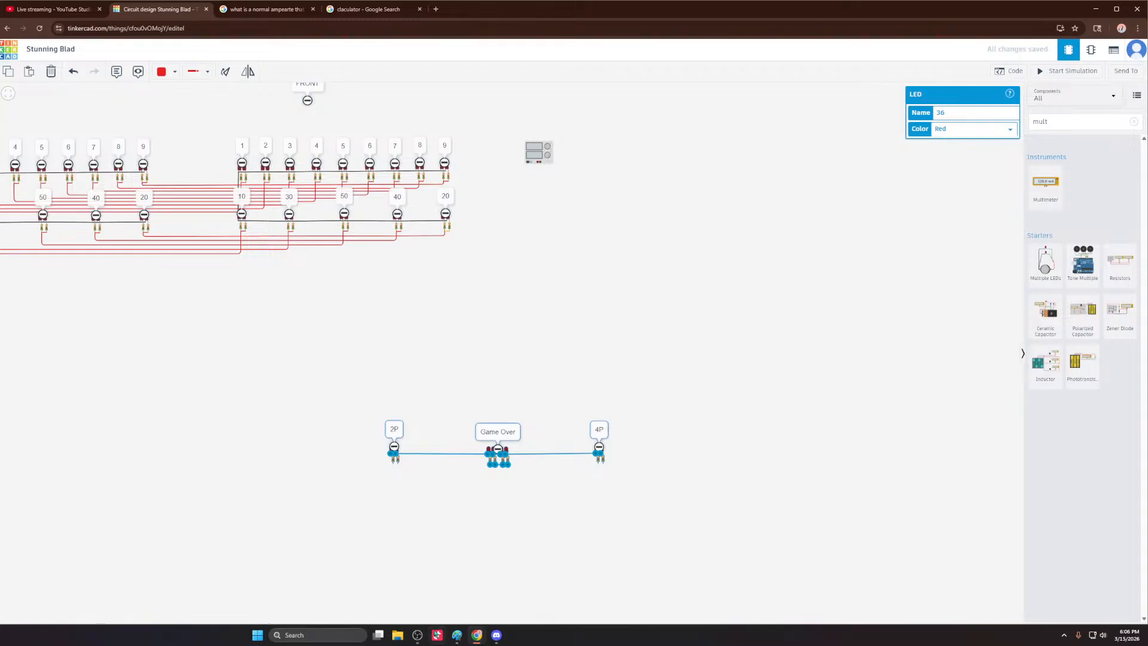
Step: Delete the FRONT note above the LED banks
mouse_move(419, 638)
scroll(676, 399, "down", 3)
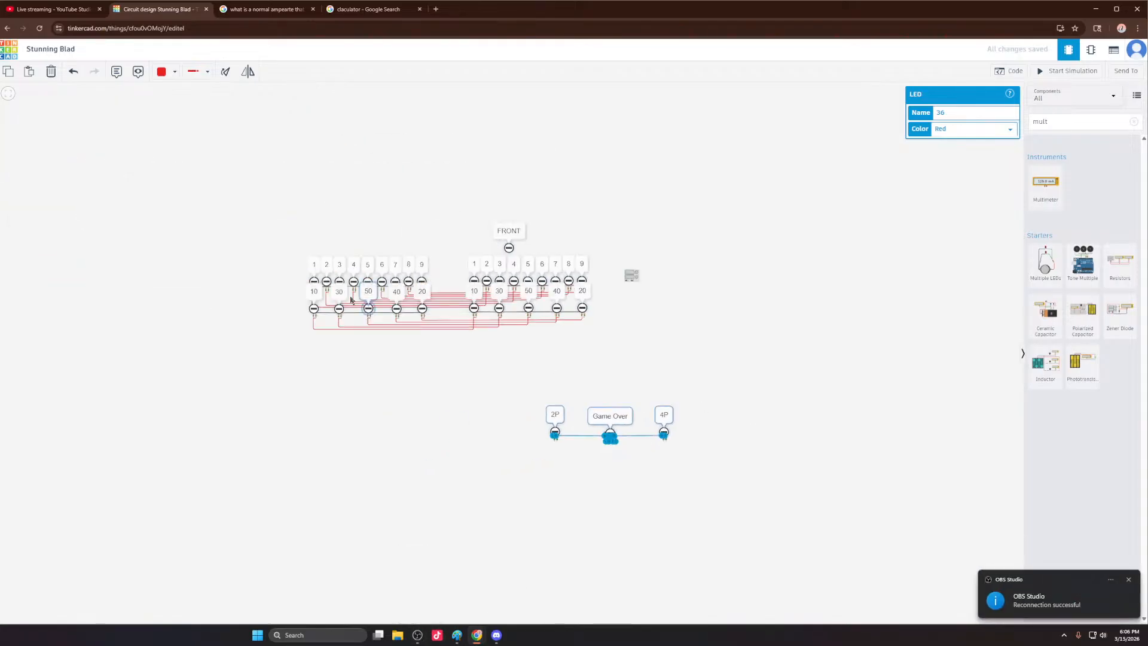
scroll(329, 303, "up", 4)
scroll(620, 500, "up", 1)
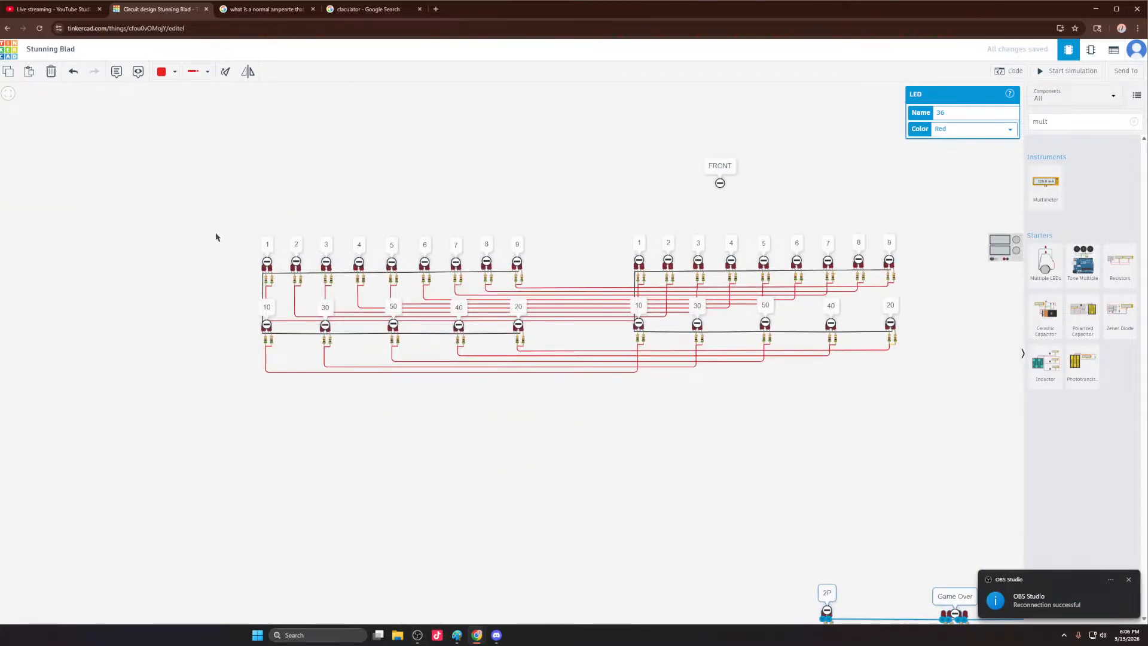
scroll(180, 230, "down", 3)
left_click_drag(177, 198, 621, 352)
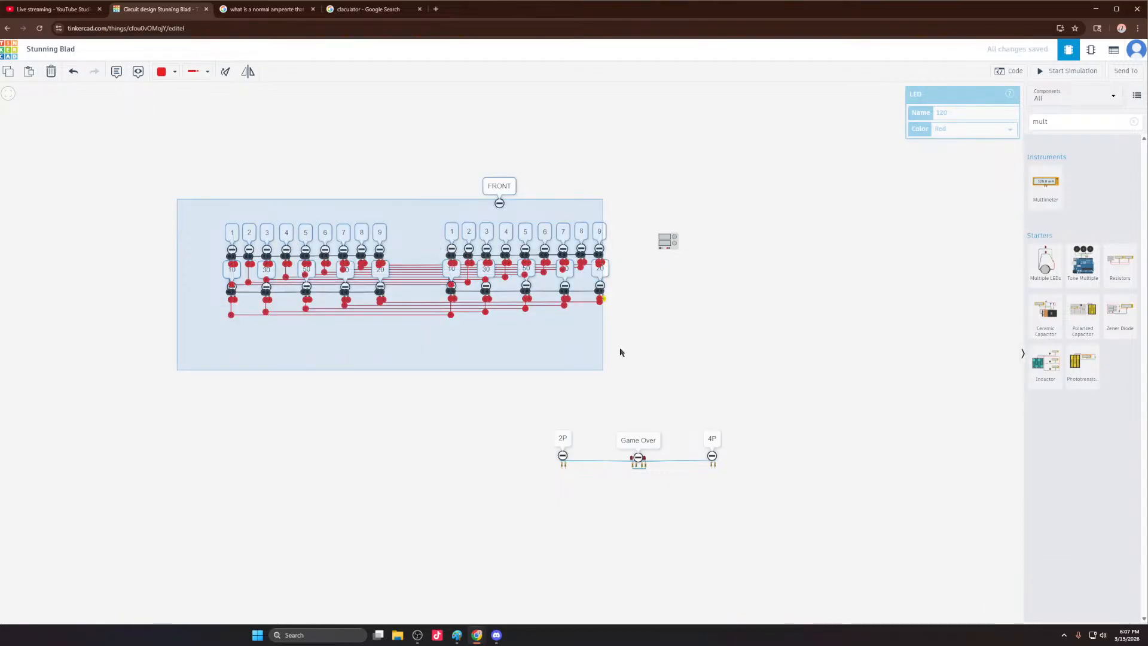
left_click(518, 208)
key("Delete")
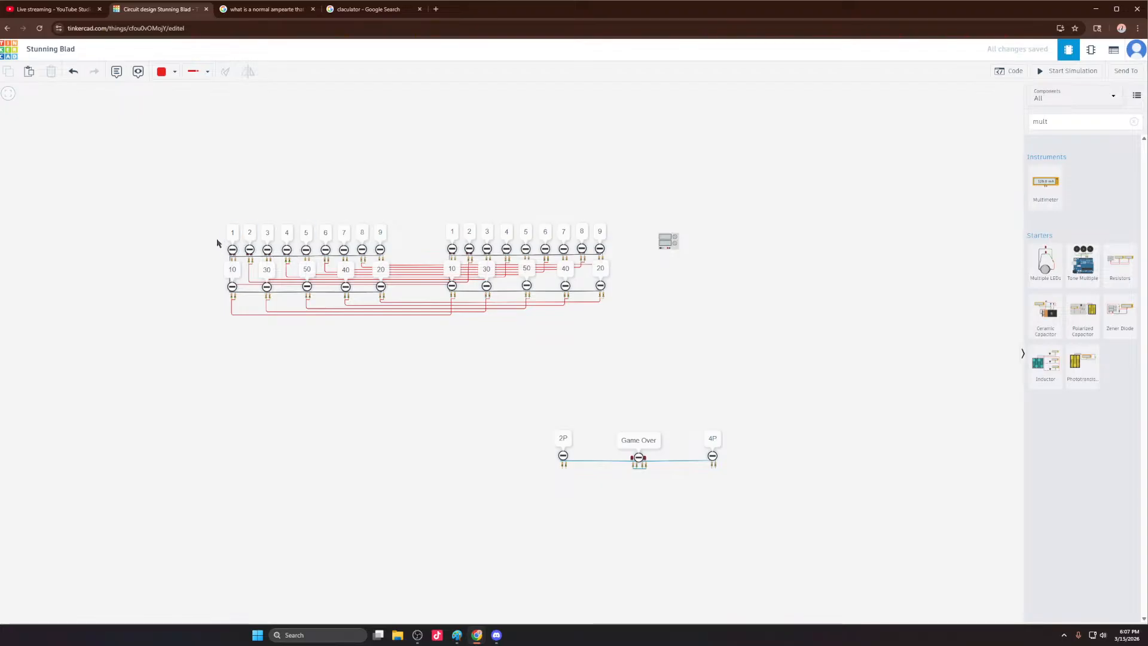
Step: Duplicate both wired LED banks with their labels and place the copy directly below the originals
left_click_drag(187, 214, 630, 354)
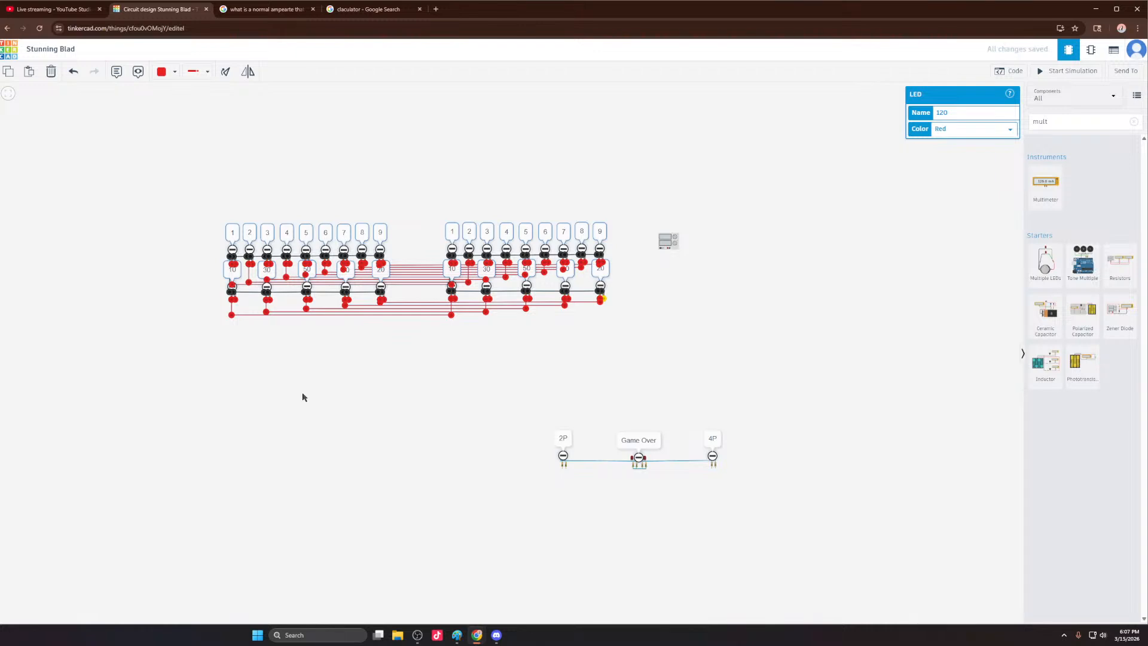
key("ctrl+c")
key("ctrl+v")
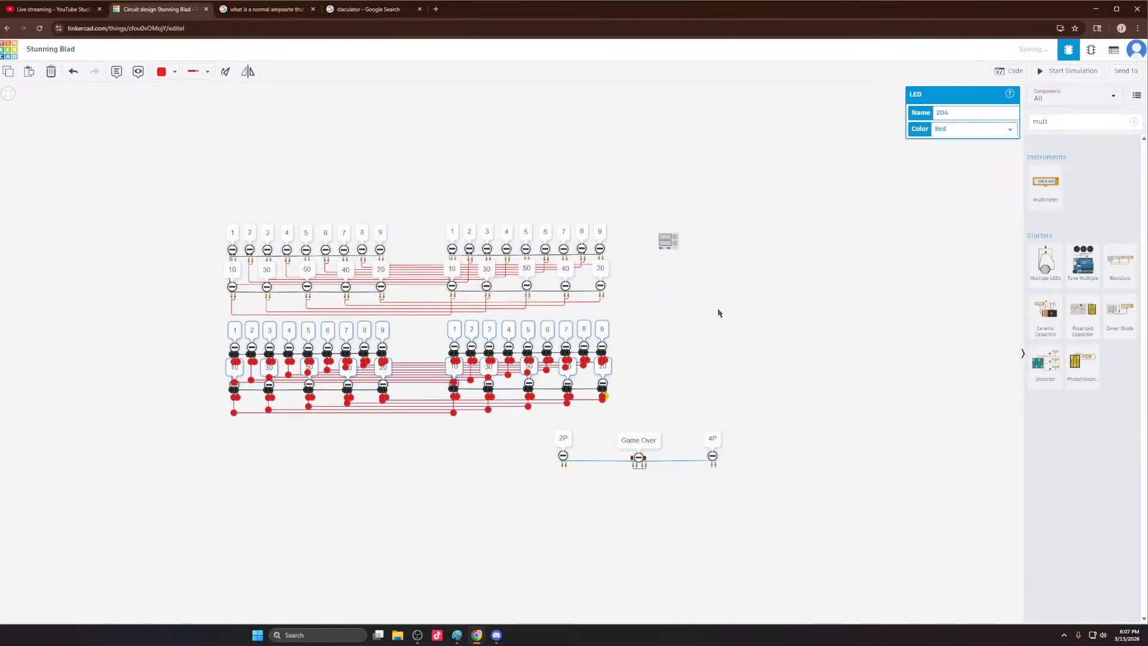
left_click(736, 303)
Step: Move the whole 2P, Game Over and 4P row beneath the lower left bank, with 2P under pair 10
left_click_drag(780, 507, 543, 433)
left_click_drag(691, 465, 635, 468)
left_click_drag(761, 505, 142, 430)
scroll(552, 475, "up", 3)
scroll(550, 473, "up", 2)
scroll(598, 453, "down", 7)
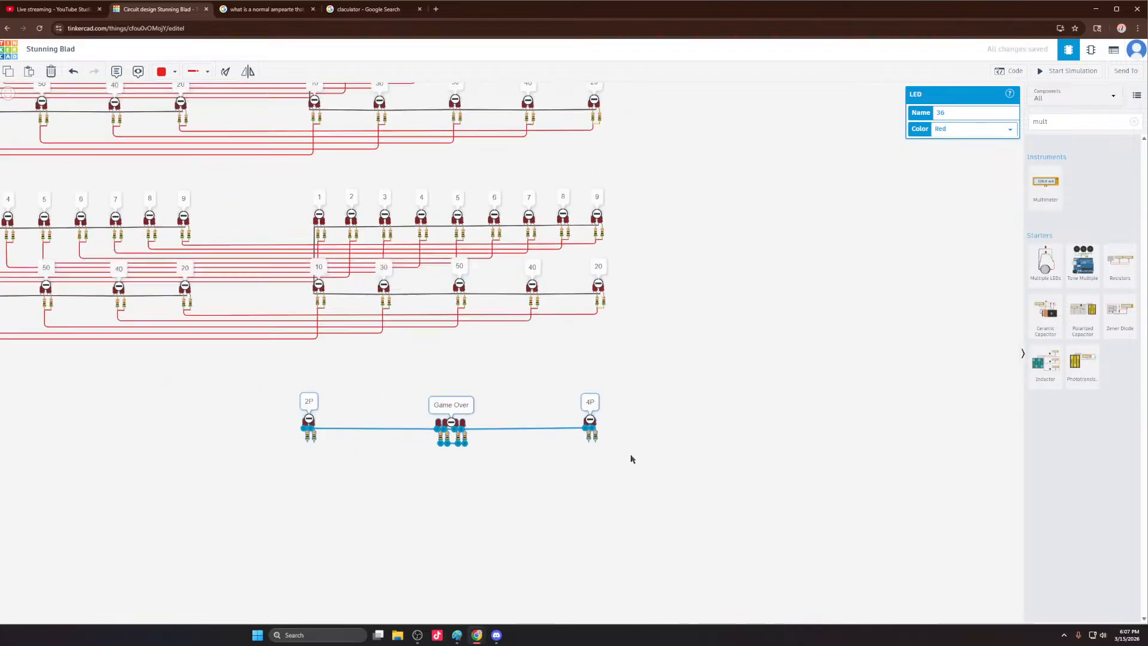
scroll(354, 440, "down", 4)
scroll(239, 438, "up", 5)
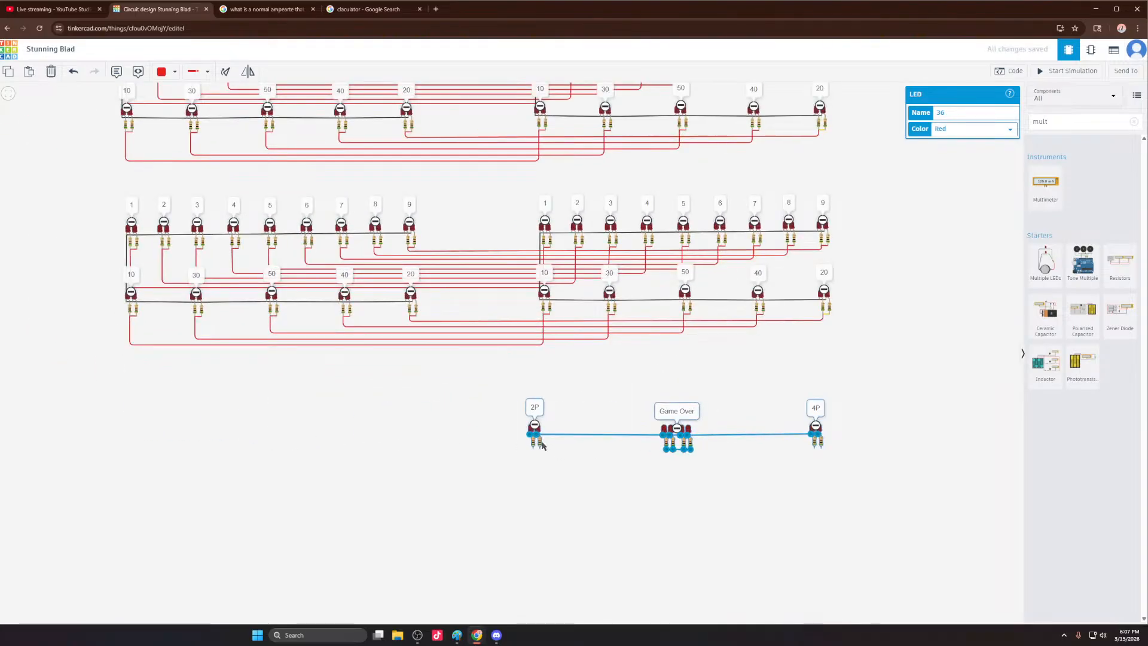
left_click_drag(535, 447, 144, 428)
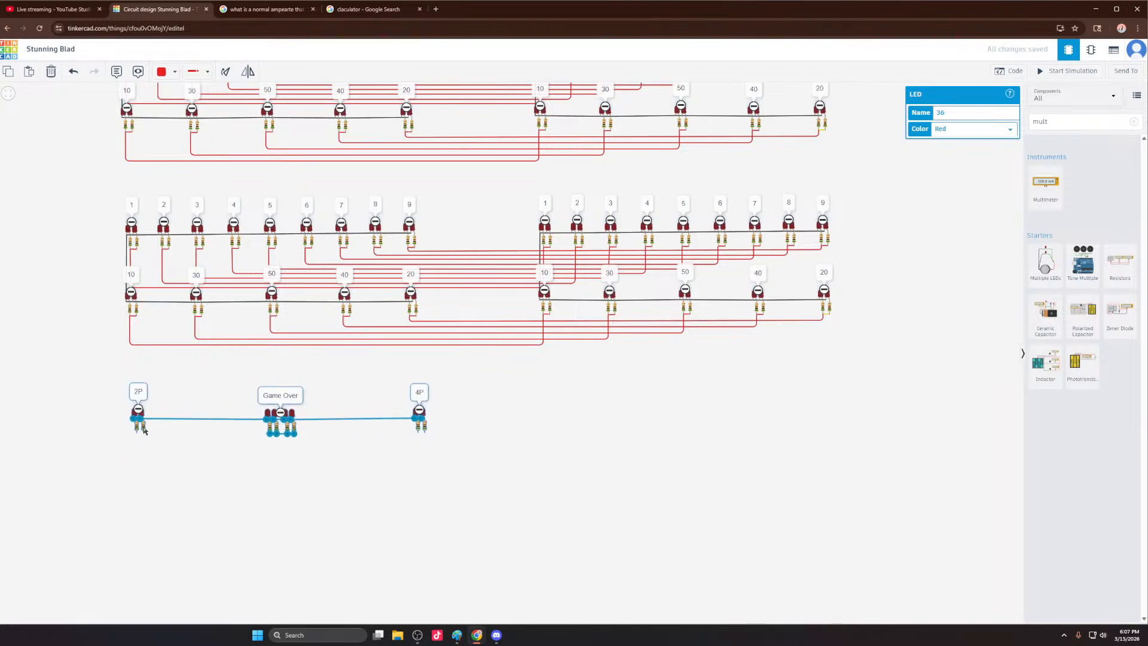
Step: Reposition the Game Over and 4P LED groups so 4P sits below pair 20 and Game Over is centred between 2P and 4P
left_click_drag(470, 461, 258, 385)
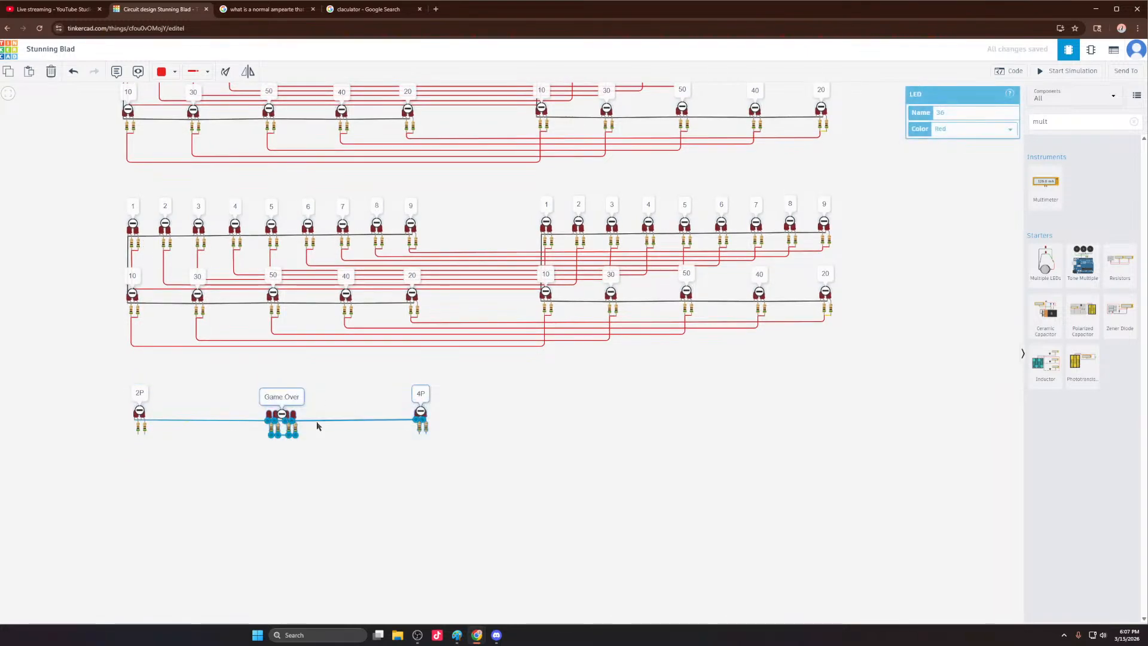
left_click_drag(297, 428, 350, 428)
left_click_drag(548, 462, 300, 399)
left_click_drag(350, 432, 323, 433)
key("Left")
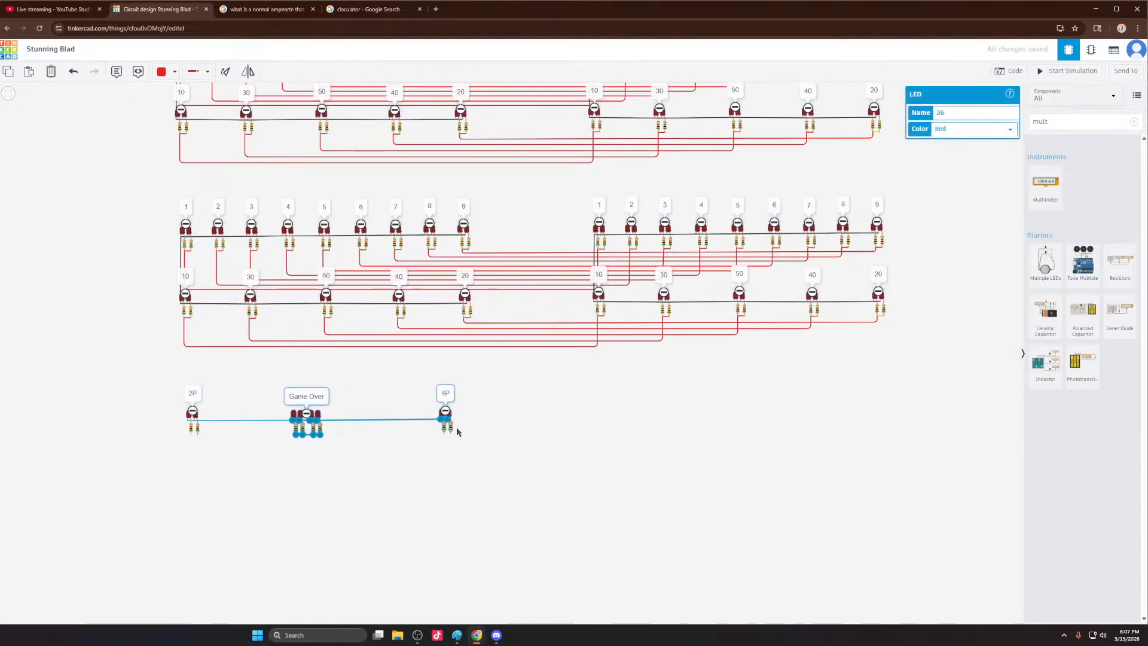
left_click_drag(321, 433, 351, 435)
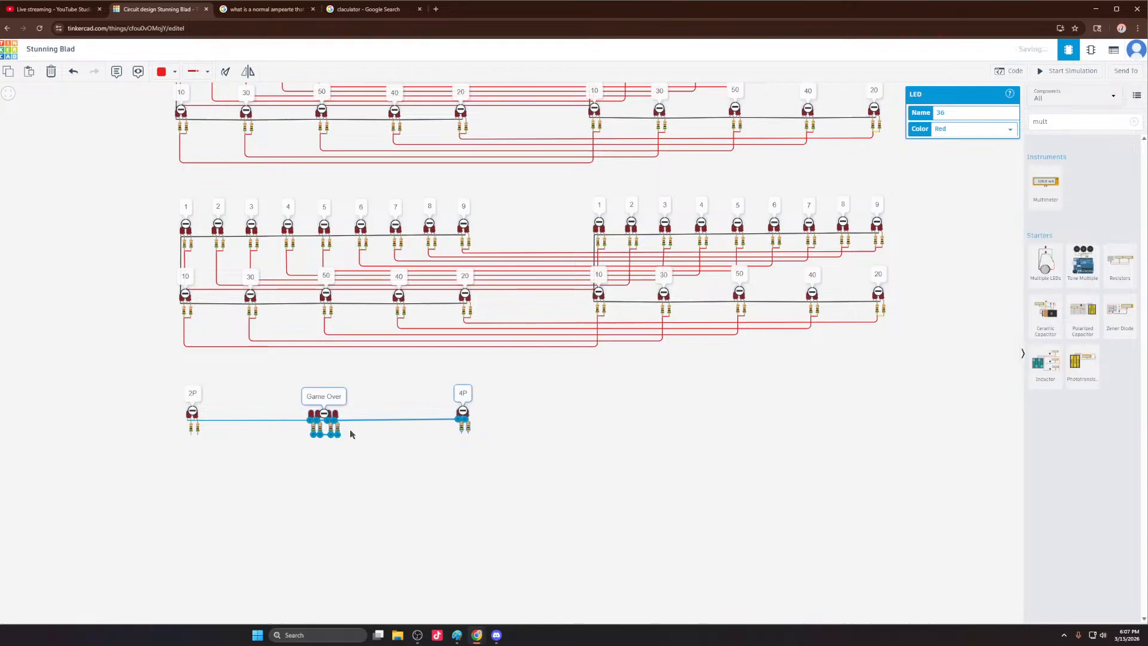
left_click_drag(502, 459, 471, 430)
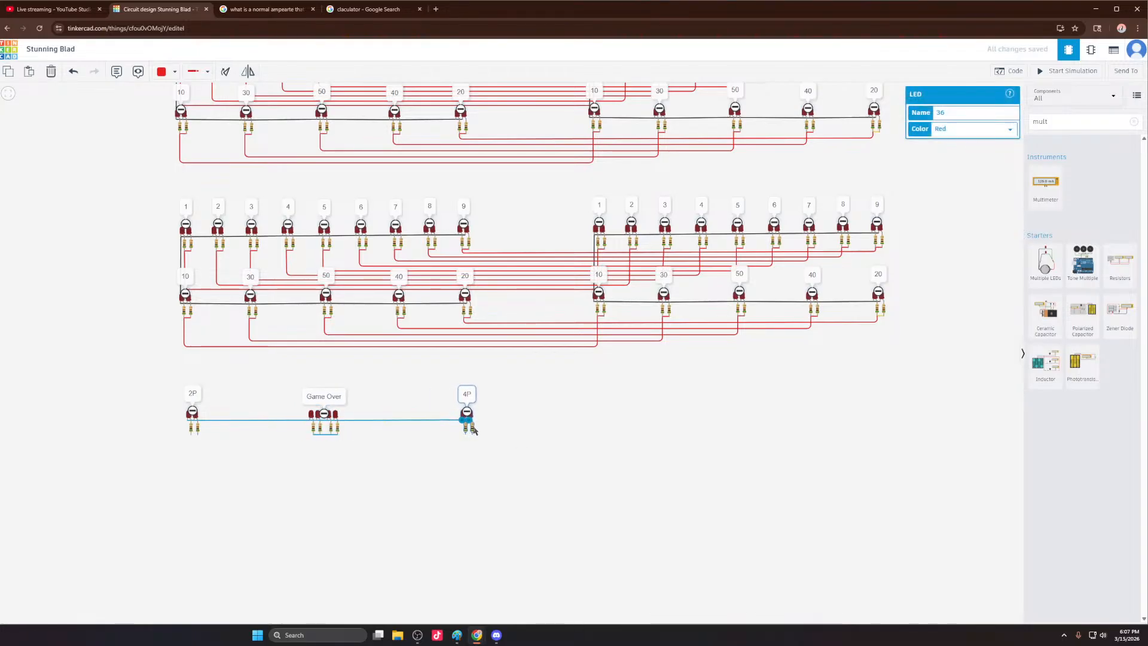
left_click_drag(360, 452, 281, 404)
left_click_drag(338, 432, 342, 432)
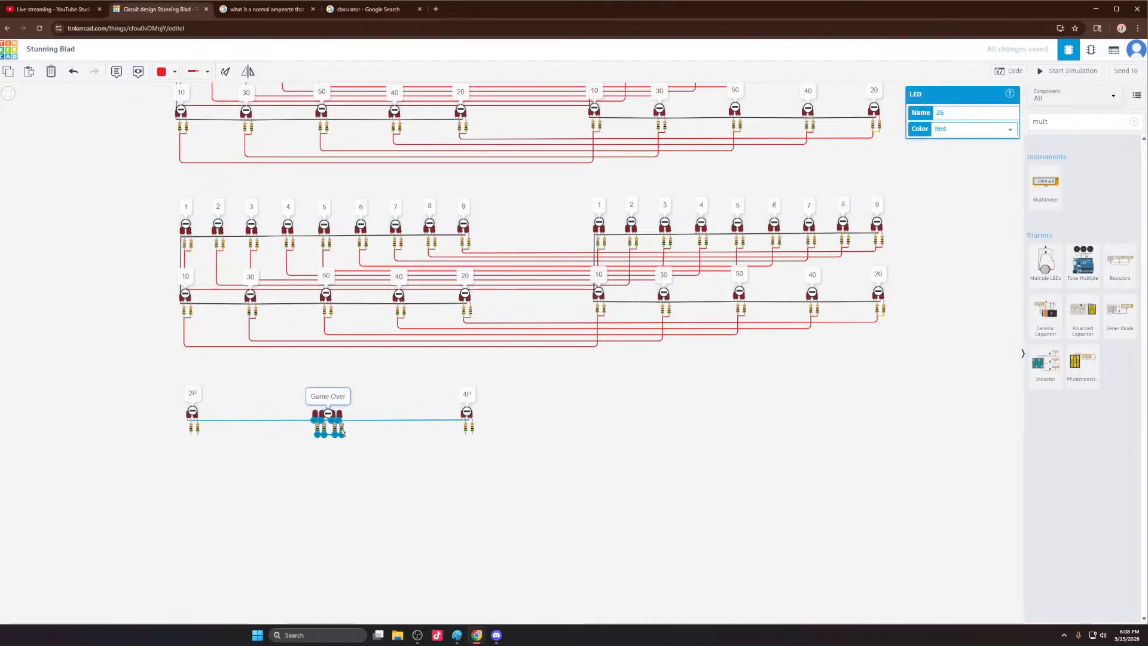
Step: Duplicate the 2P, Game Over and 4P row and place the copy beneath the lower right bank
left_click_drag(526, 476, 167, 386)
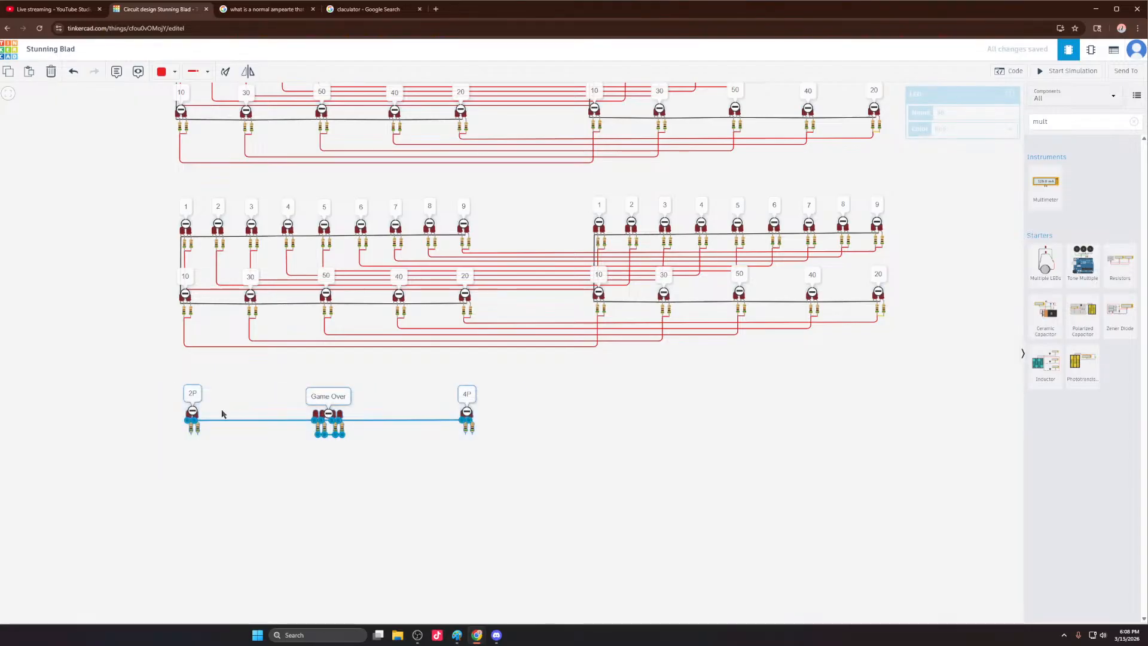
key("ctrl+c")
key("ctrl+v")
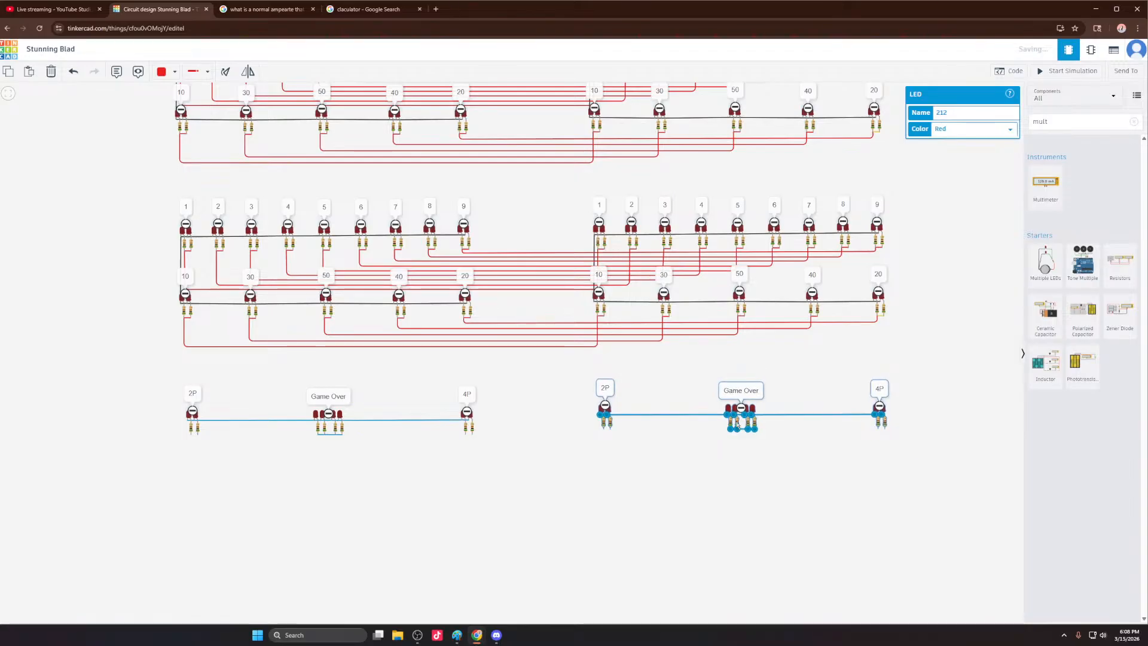
left_click(636, 473)
Step: Recolour the wires of both 2P, Game Over and 4P rows black
left_click_drag(930, 499, 82, 366)
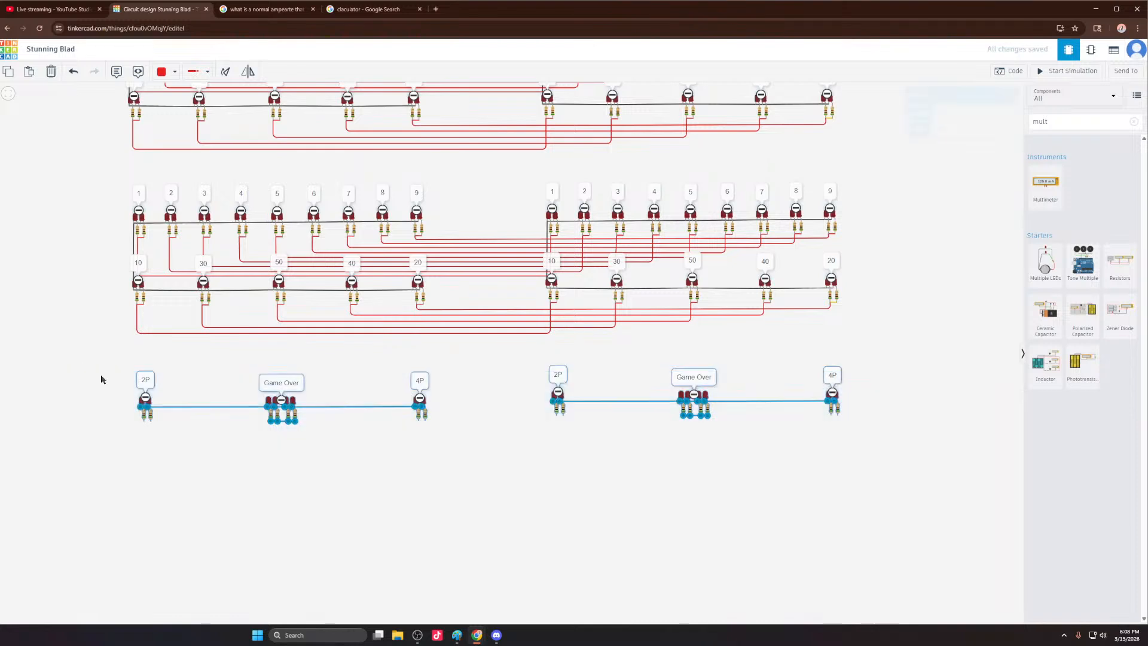
left_click(165, 80)
left_click(179, 102)
left_click(482, 361)
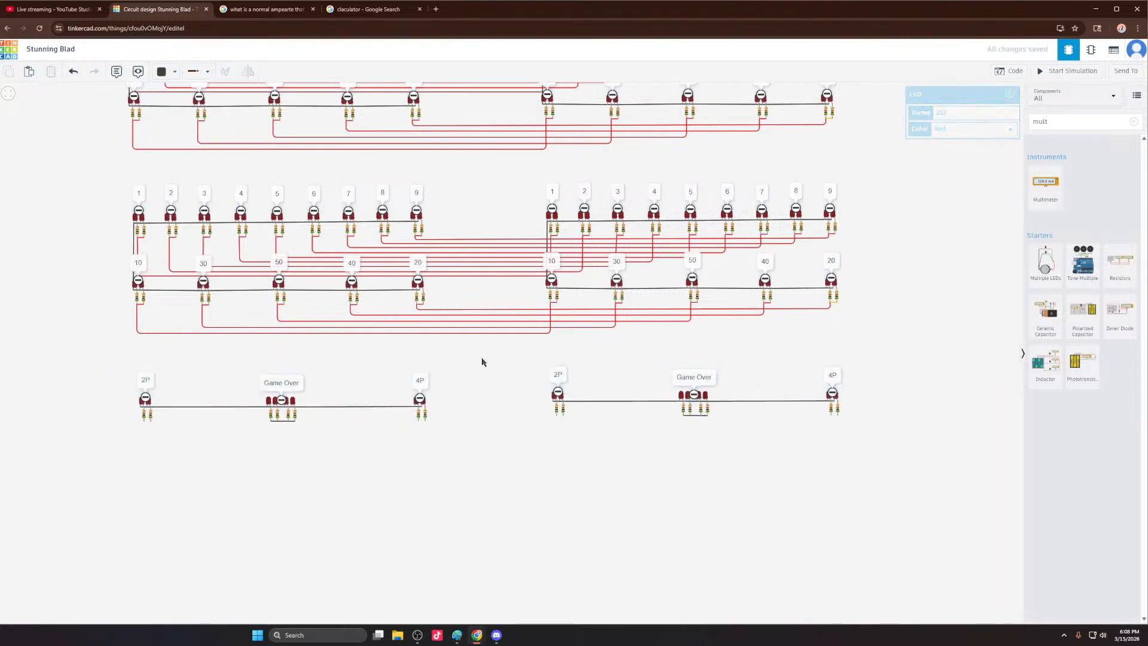
Step: Delete the three wires joining the lower ends of the left Game Over group's four resistors
scroll(255, 436, "up", 3)
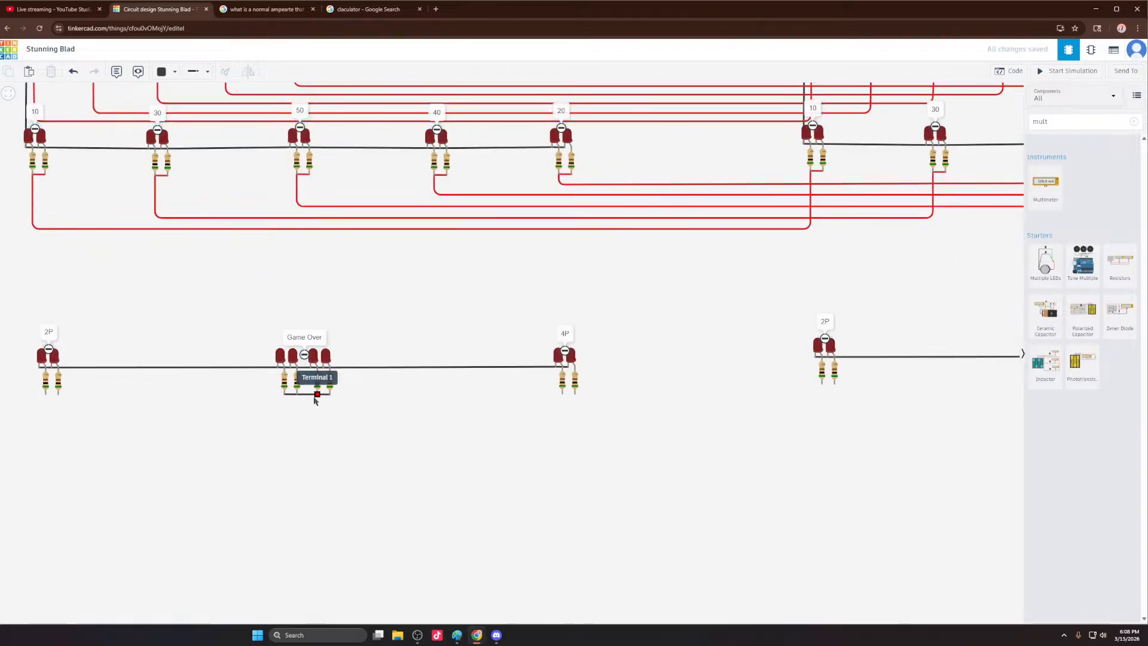
scroll(311, 395, "up", 5)
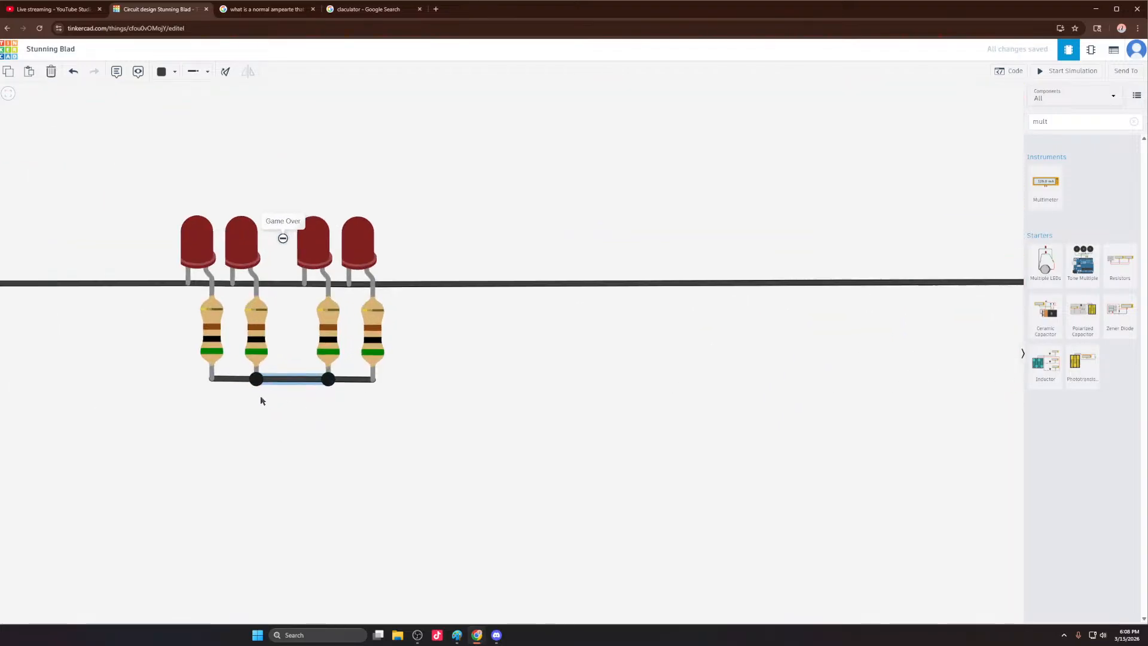
key("Delete")
left_click(239, 380)
key("Delete")
left_click(347, 380)
key("Delete")
scroll(166, 391, "down", 6)
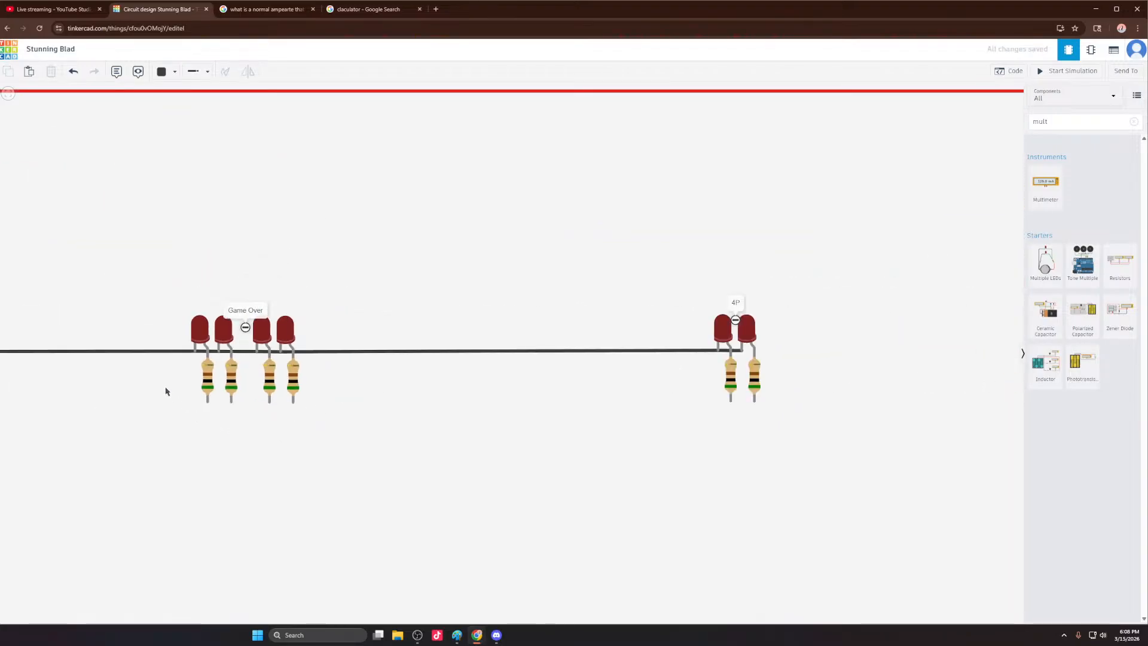
scroll(610, 424, "up", 1)
left_click_drag(609, 424, 490, 402)
scroll(352, 392, "down", 3)
scroll(797, 397, "up", 7)
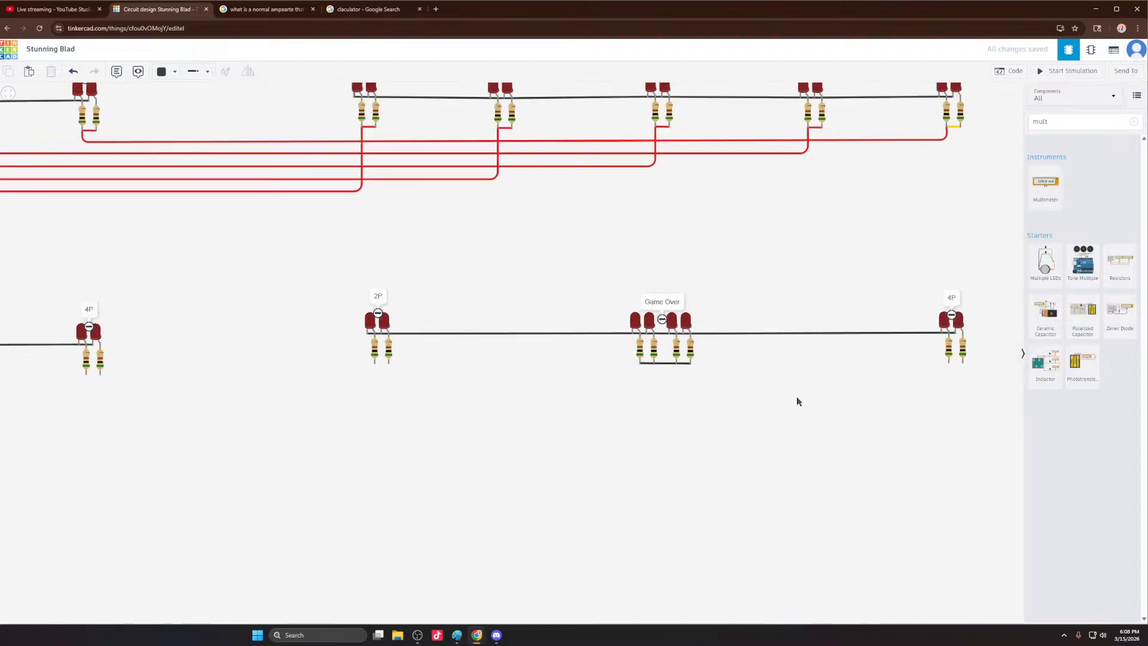
Step: Delete the three wires joining the lower ends of the right Game Over group's four resistors
left_click(564, 337)
key("Delete")
key("Delete")
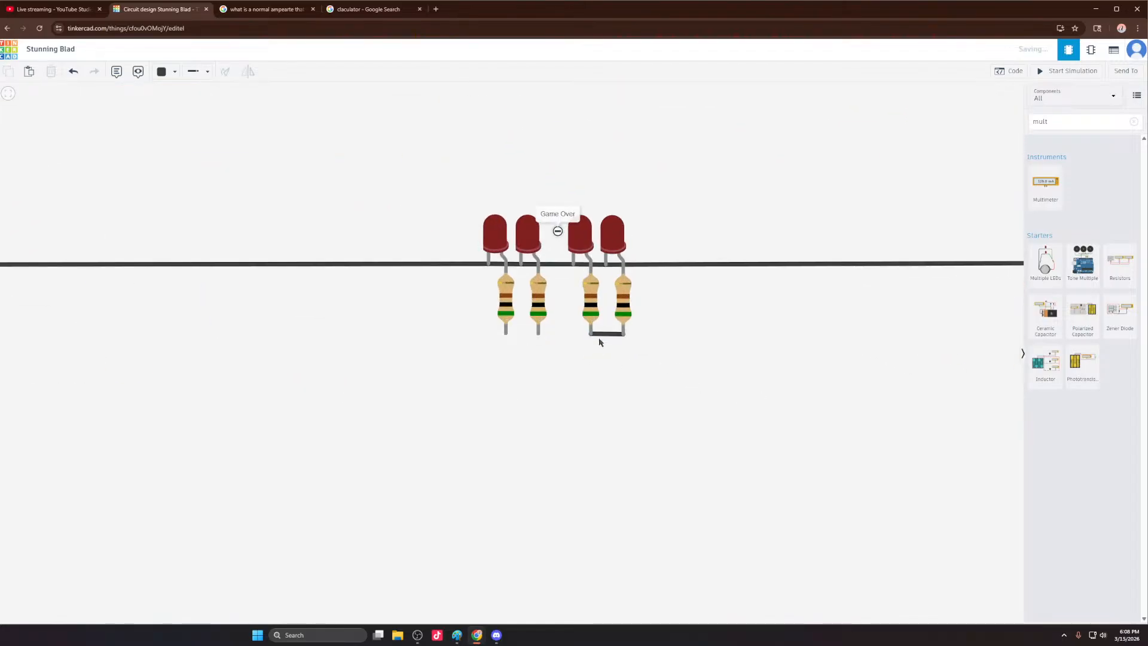
key("Delete")
scroll(218, 397, "down", 3)
scroll(620, 369, "down", 2)
scroll(571, 349, "up", 3)
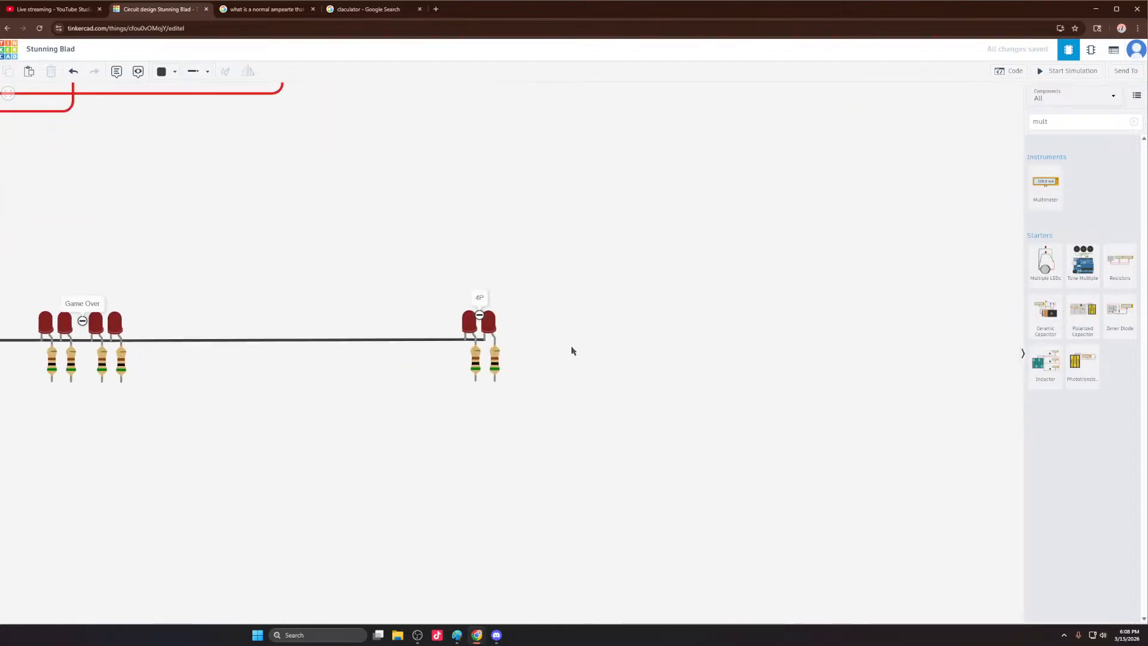
scroll(668, 381, "down", 4)
scroll(667, 381, "down", 2)
scroll(364, 307, "up", 5)
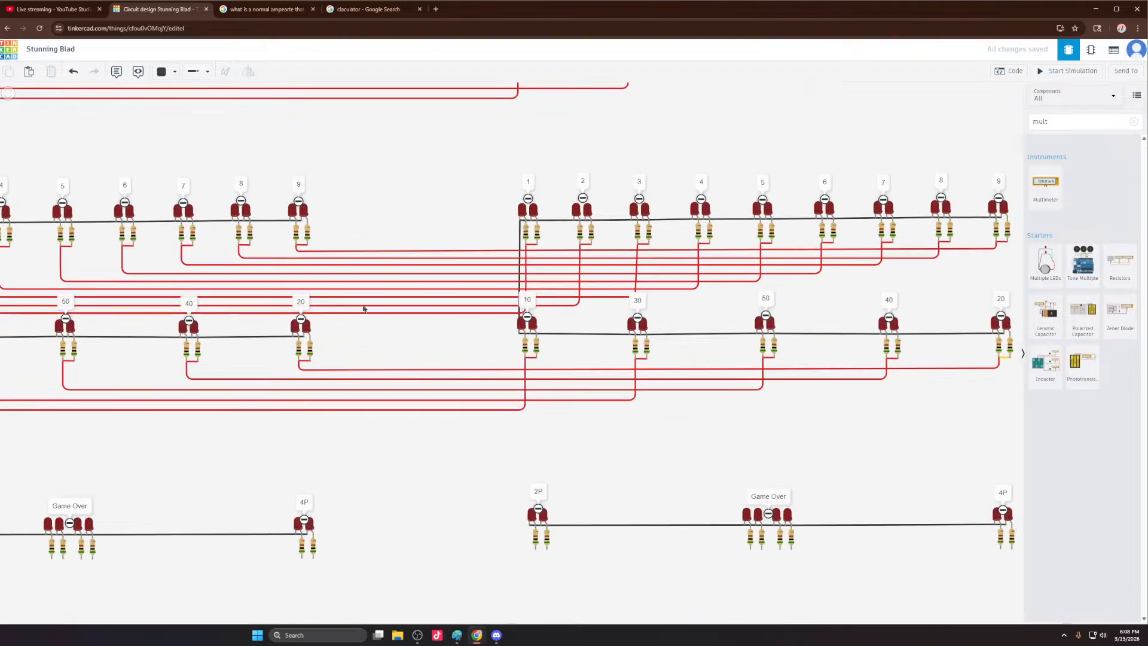
left_click(391, 410)
left_click(395, 400)
left_click(397, 389)
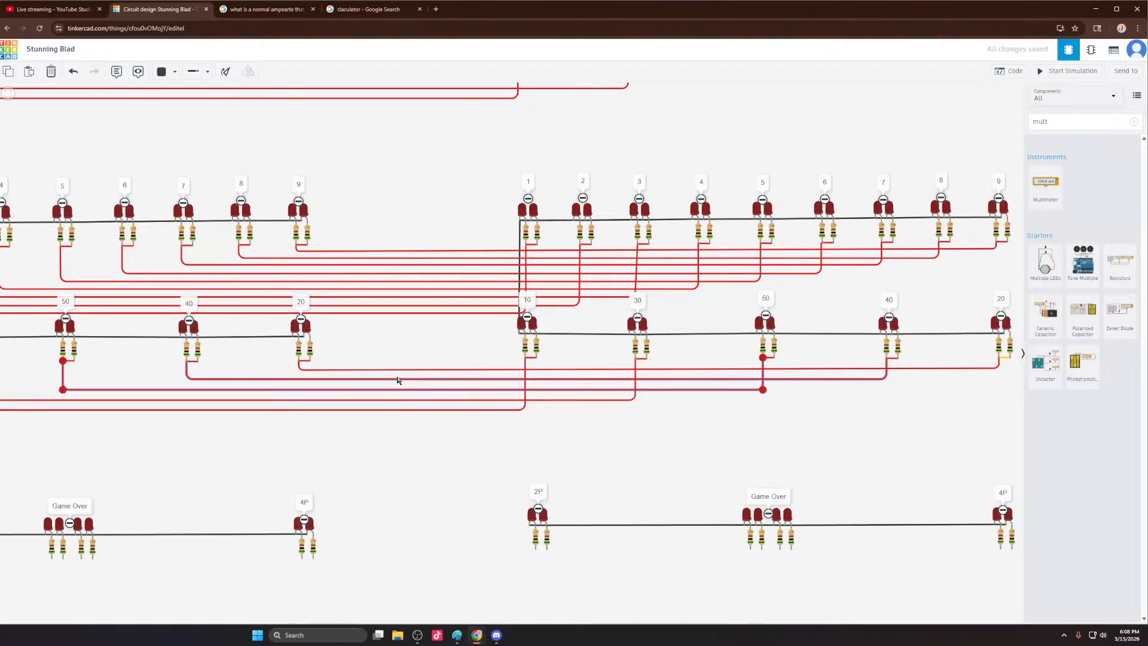
left_click(398, 379)
left_click(419, 452)
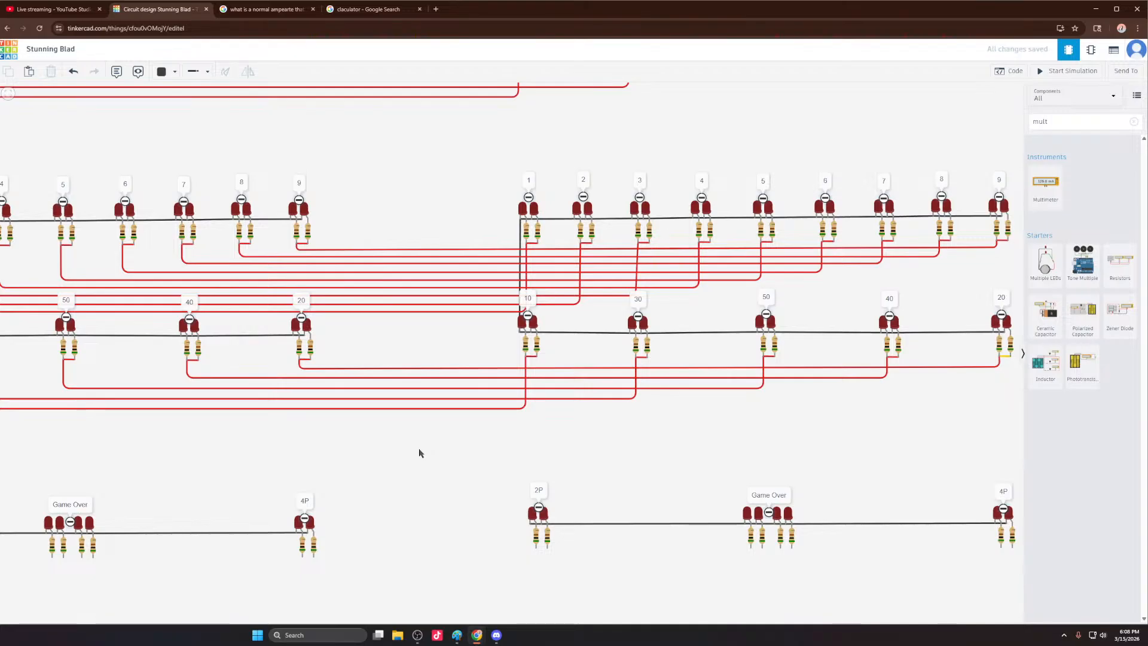
Step: Recolour all the long red wires linking the matching number pairs of the two lower banks blue
left_click(417, 408)
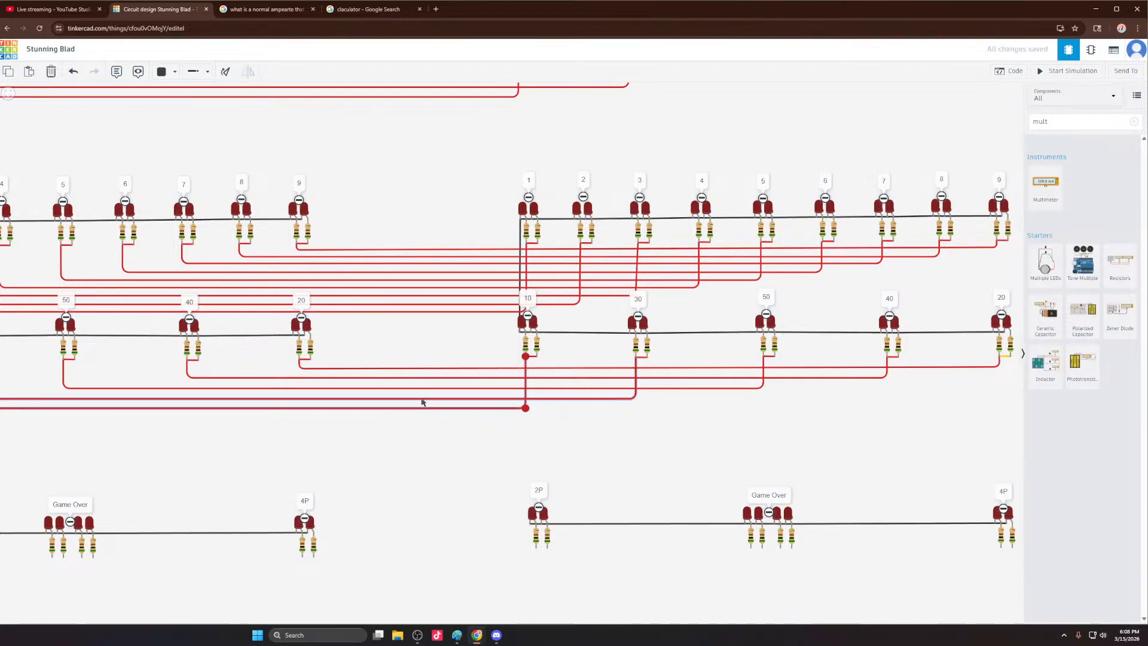
left_click(421, 398, "shift")
left_click(433, 377, "shift")
left_click(434, 368, "shift")
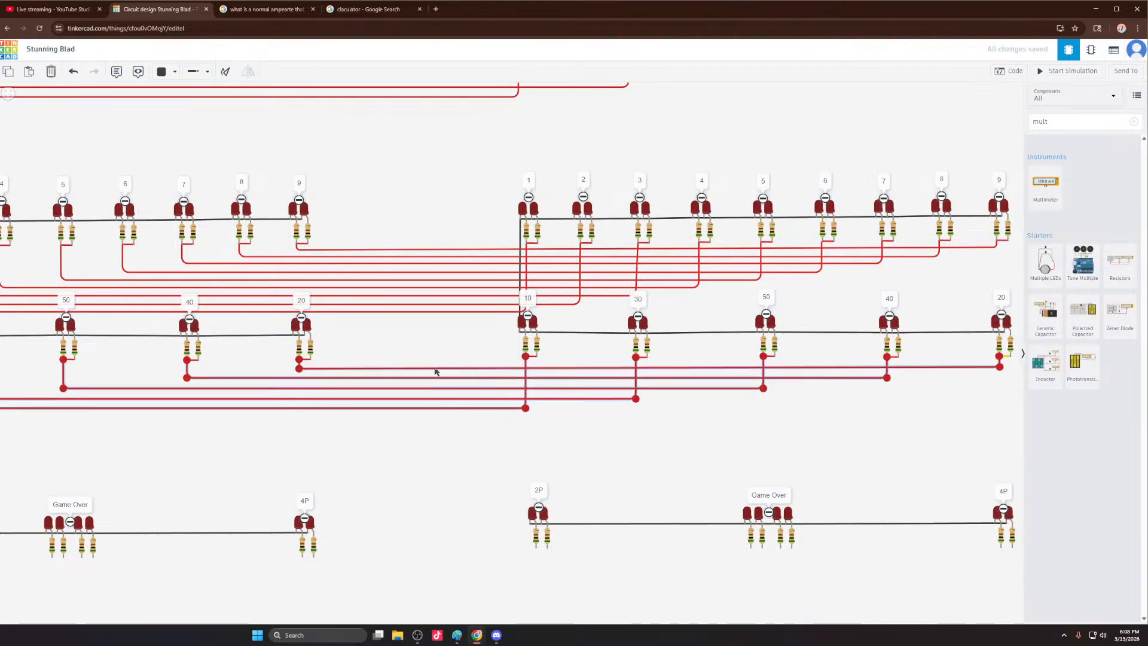
left_click(416, 316)
left_click(417, 312)
left_click(419, 304, "shift")
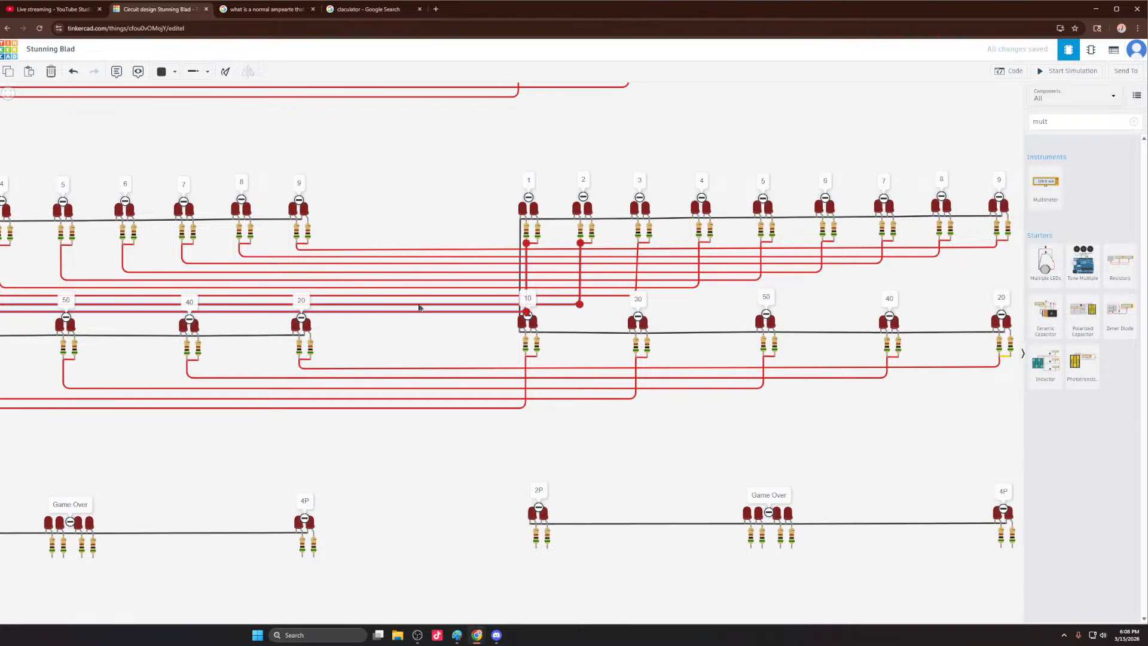
left_click(423, 295, "shift")
left_click(424, 291, "shift")
left_click(426, 280, "shift")
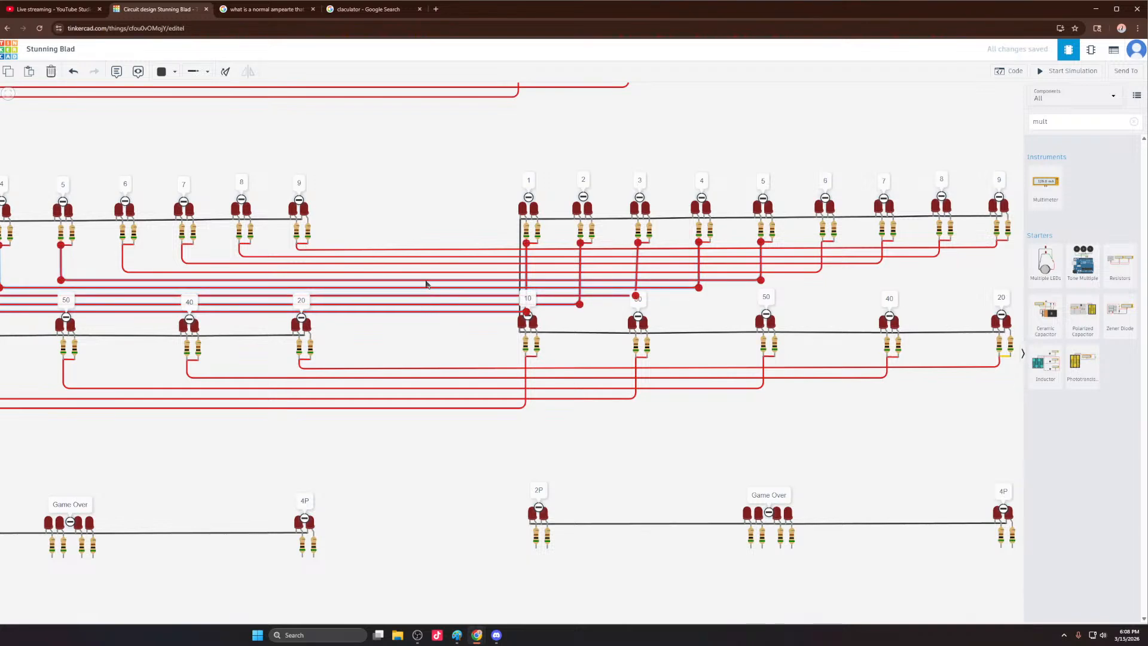
left_click(426, 272, "shift")
left_click(430, 256, "shift")
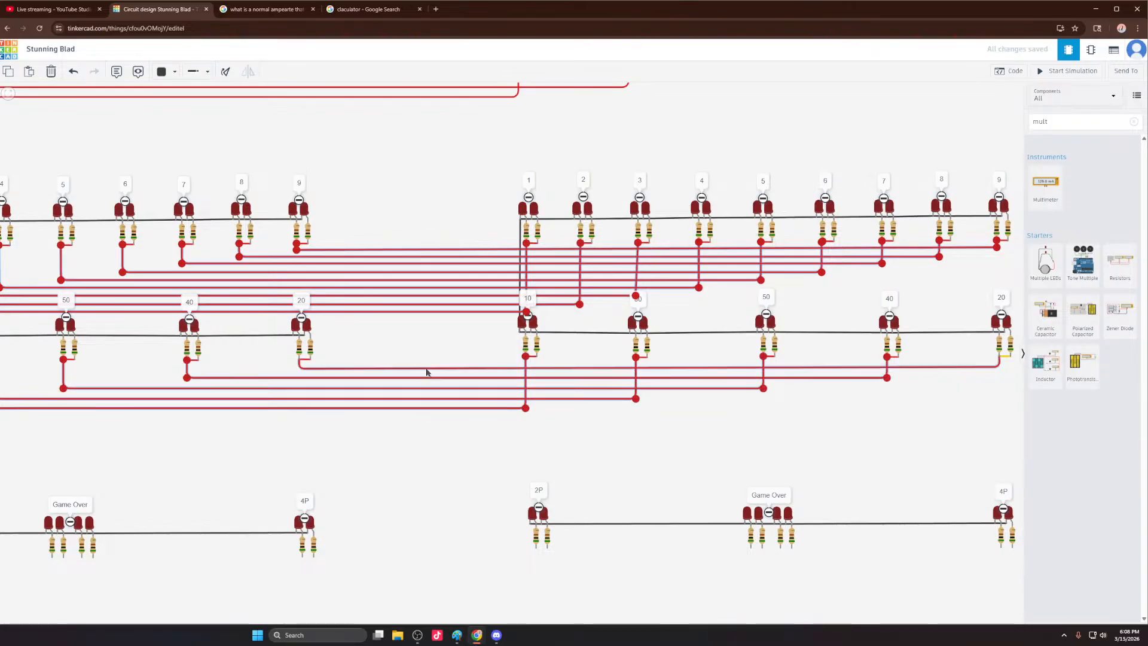
scroll(412, 406, "down", 3)
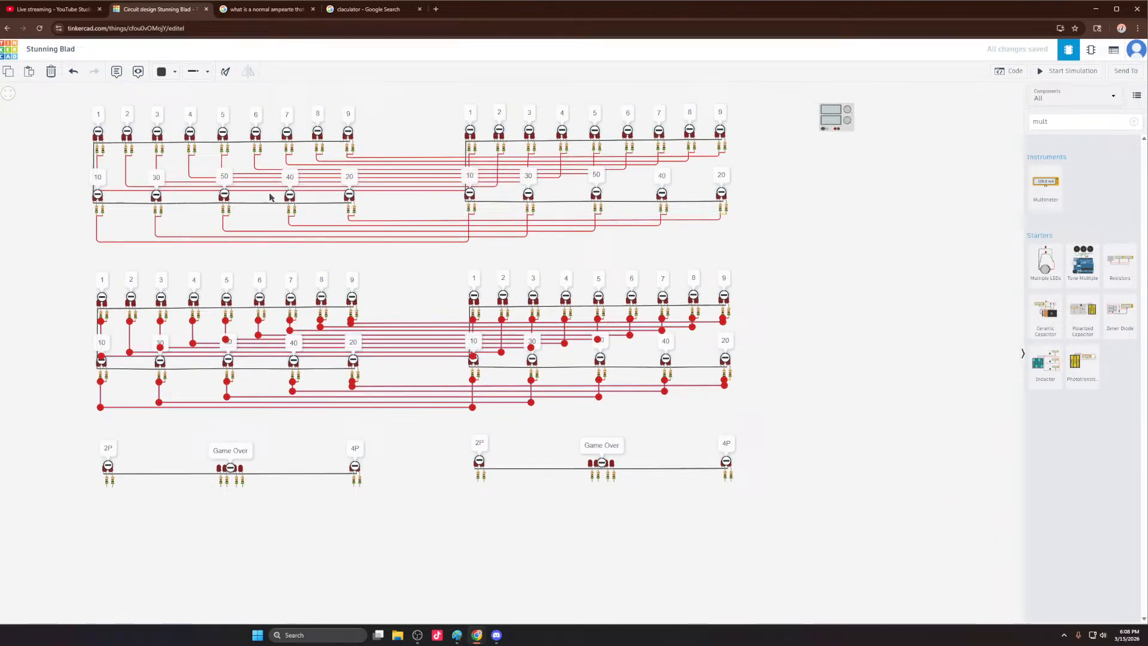
left_click(166, 73)
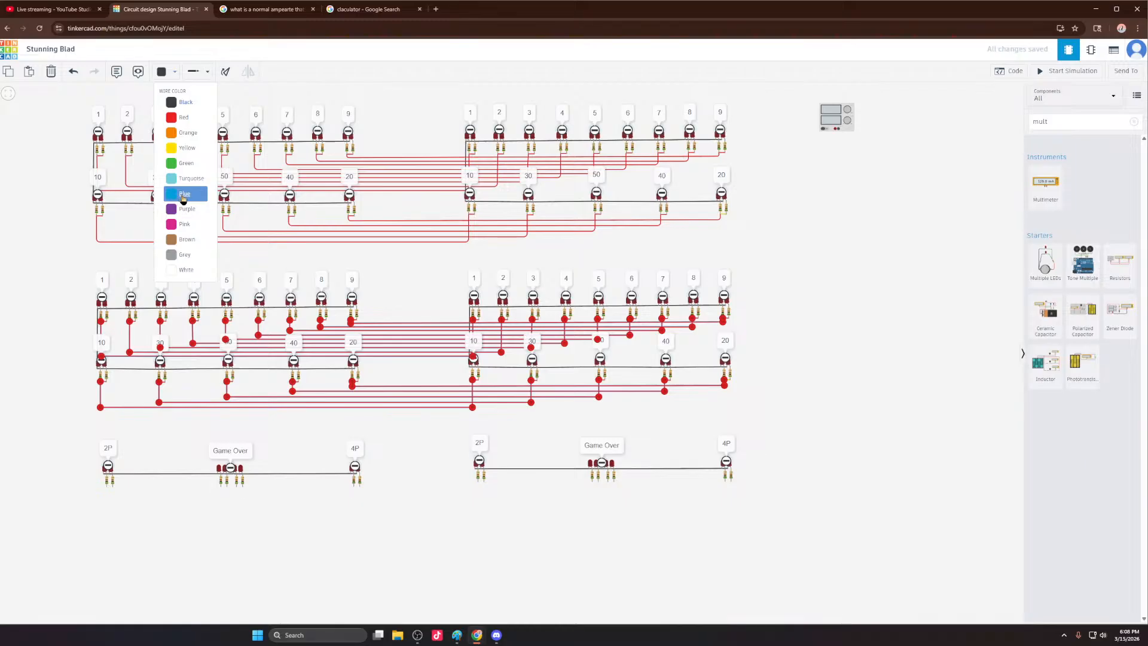
left_click(184, 194)
scroll(365, 220, "down", 5)
scroll(386, 323, "up", 5)
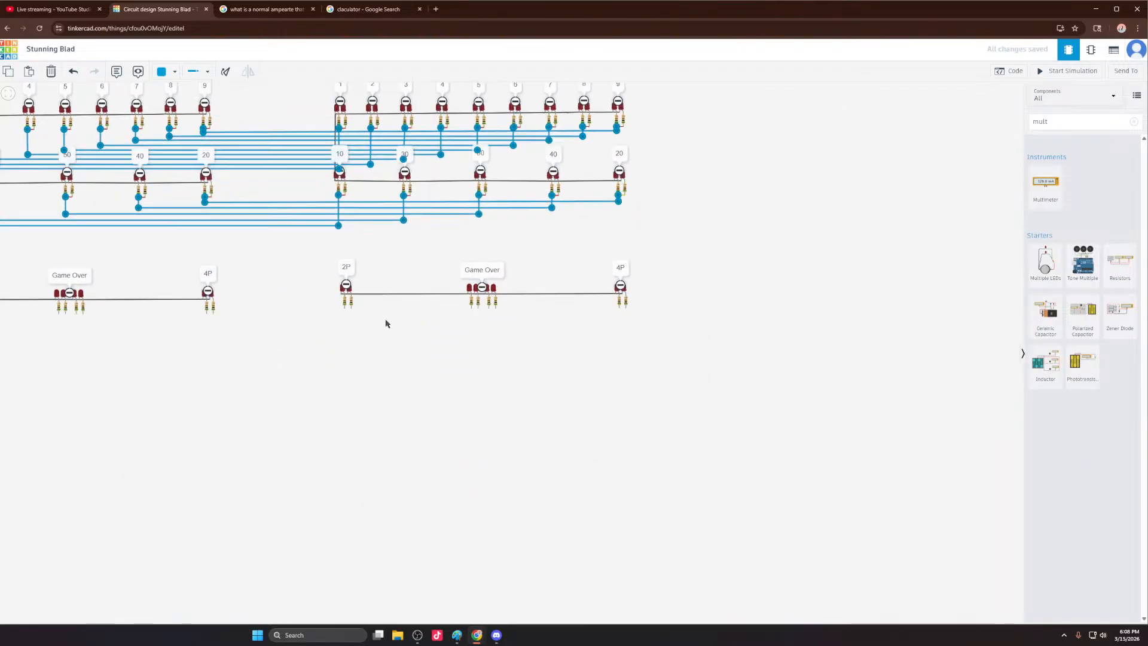
scroll(386, 323, "up", 1)
left_click(274, 281)
Step: Examine the whole layout, comparing the upper banks, the lower banks and the 2P, Game Over and 4P rows
scroll(341, 278, "down", 5)
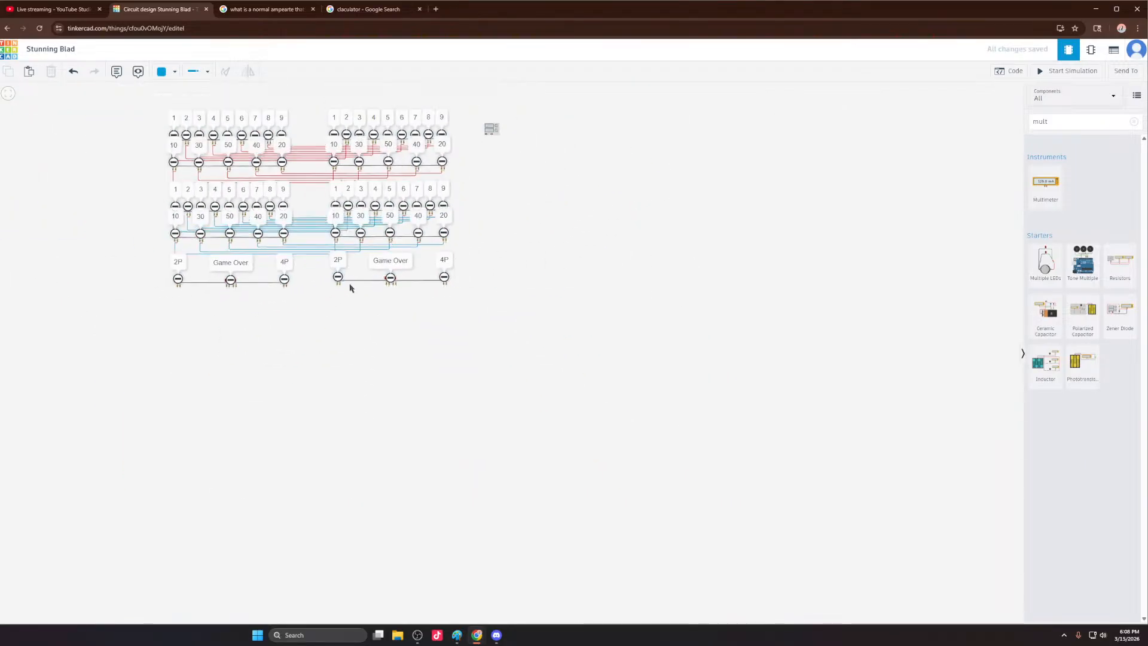
scroll(341, 269, "up", 4)
scroll(356, 201, "down", 3)
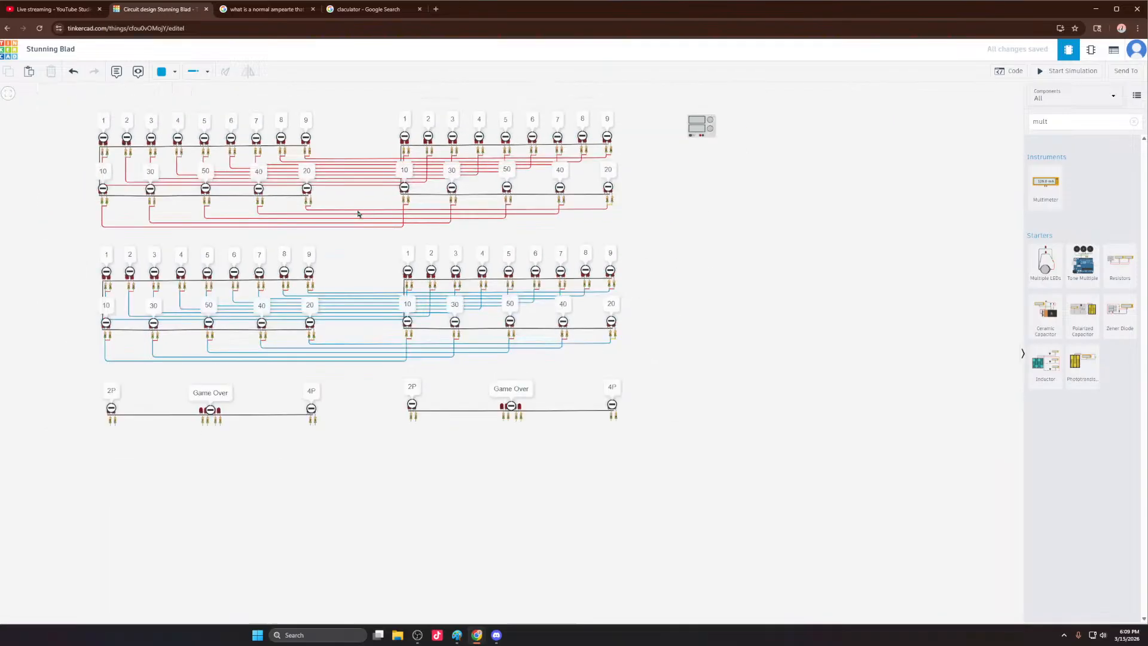
scroll(359, 214, "up", 4)
scroll(352, 205, "down", 3)
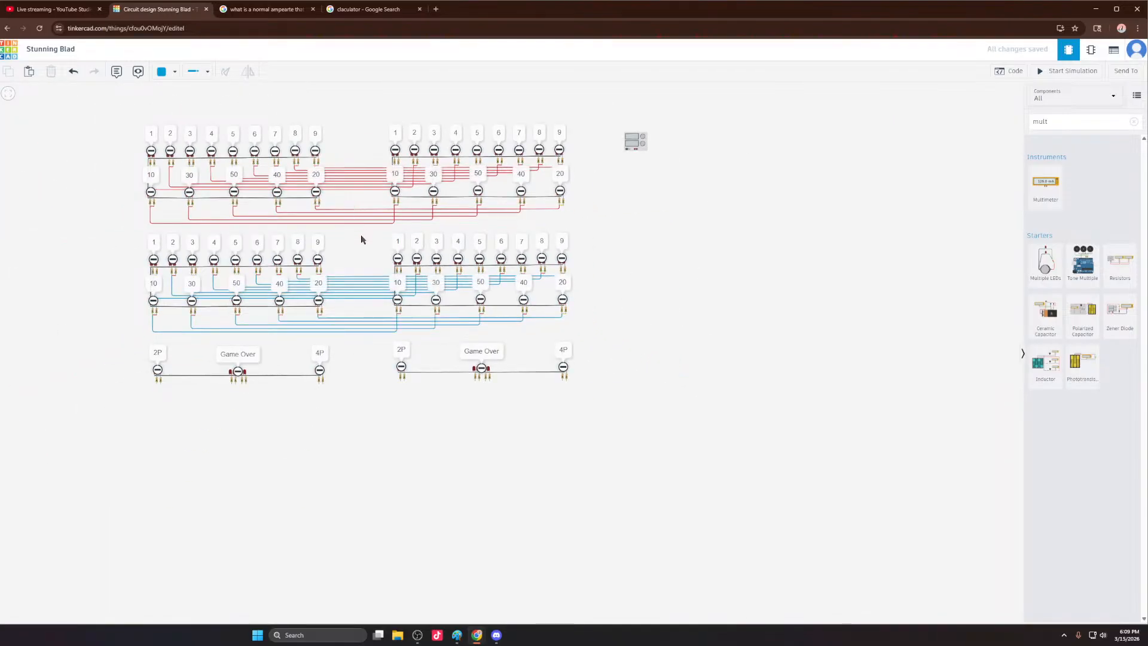
scroll(361, 240, "up", 4)
scroll(359, 278, "down", 3)
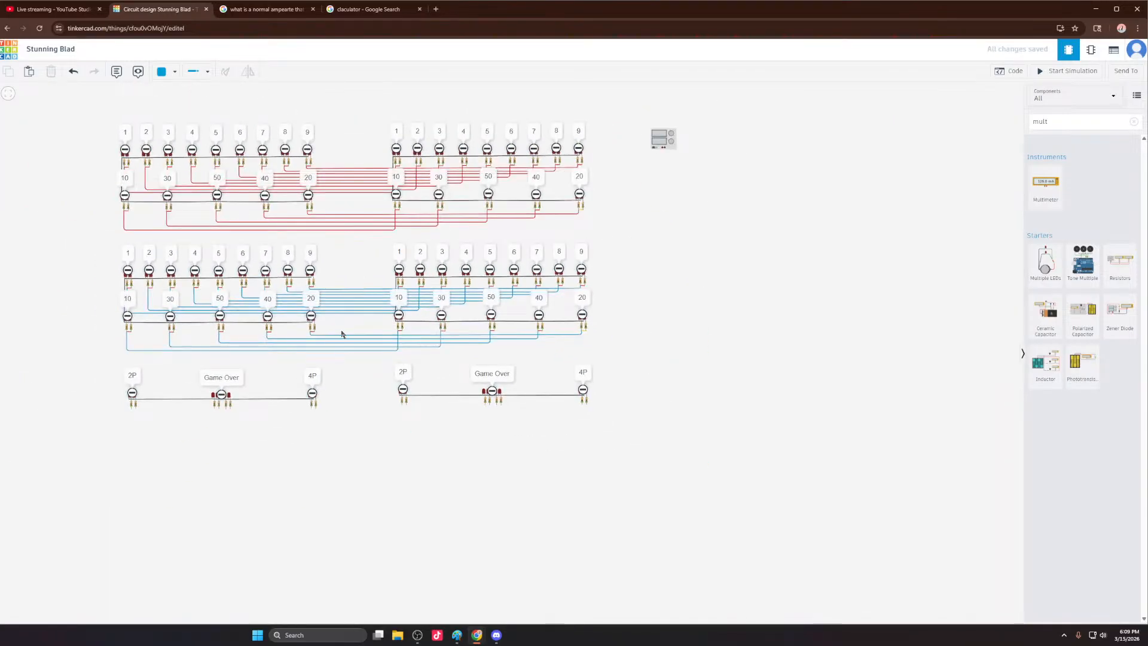
scroll(358, 329, "down", 1)
scroll(357, 412, "up", 4)
scroll(355, 386, "down", 3)
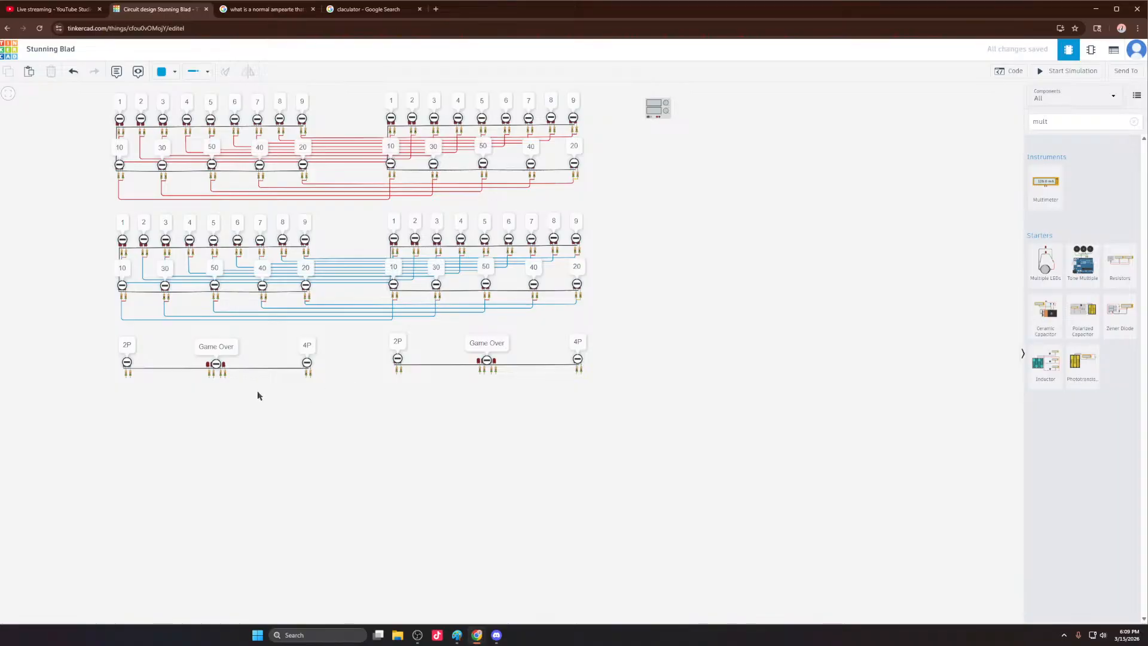
Step: Set the wire colour to red and join the lower ends of the left 2P group's resistors and the left Game Over group's first two resistors
scroll(131, 398, "up", 3)
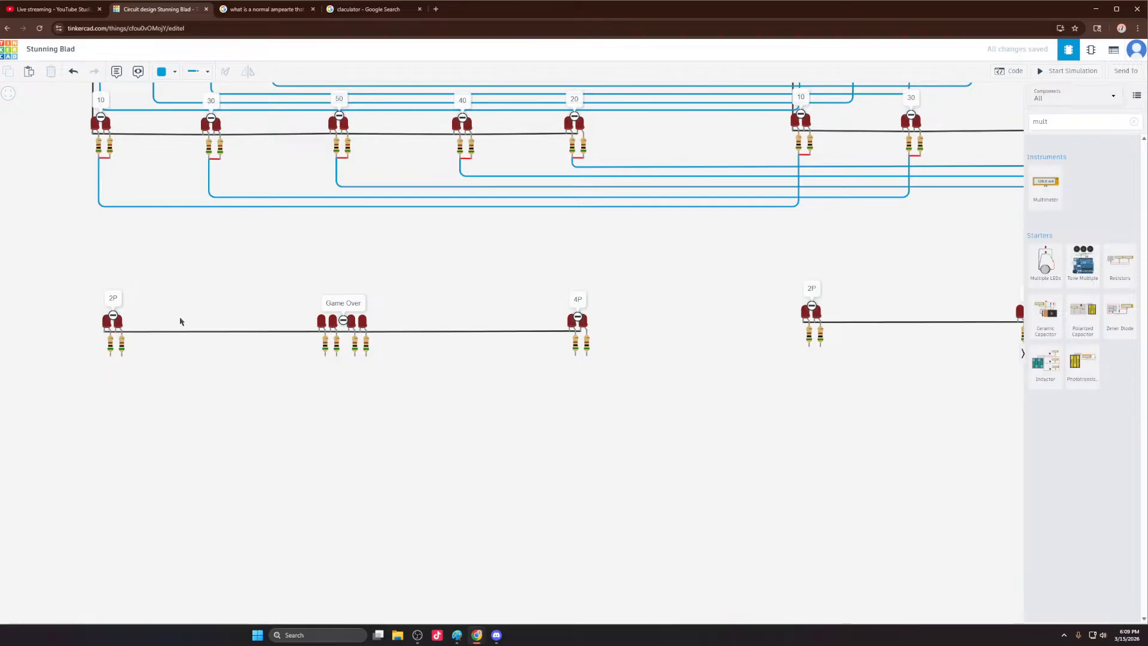
scroll(180, 321, "down", 2)
scroll(143, 355, "up", 3)
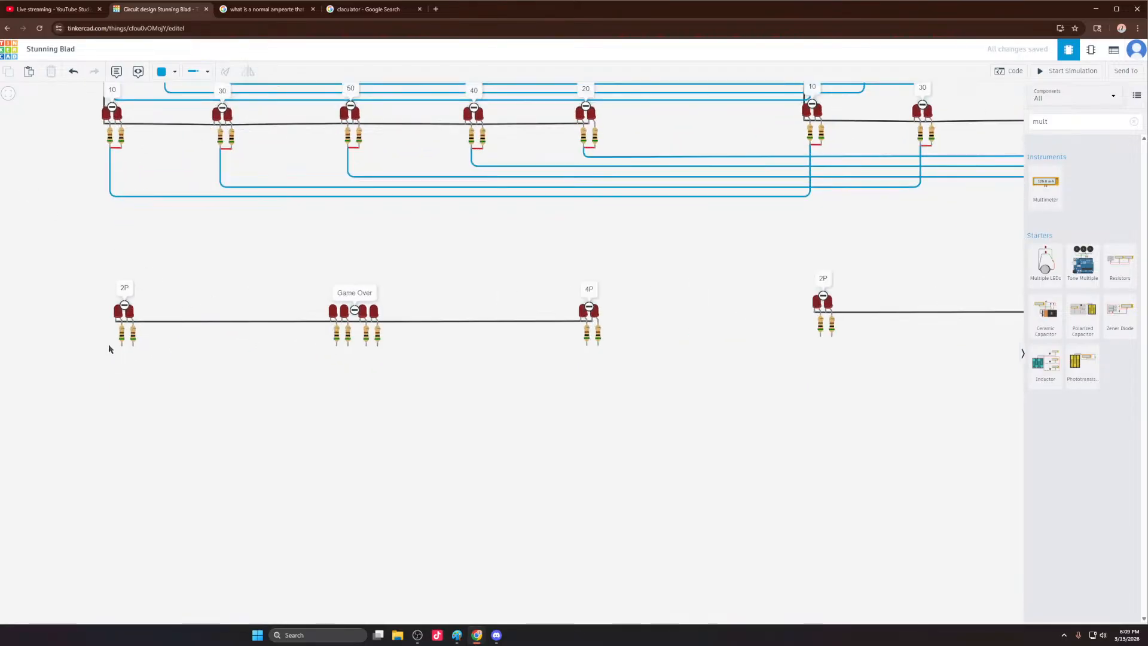
left_click(165, 73)
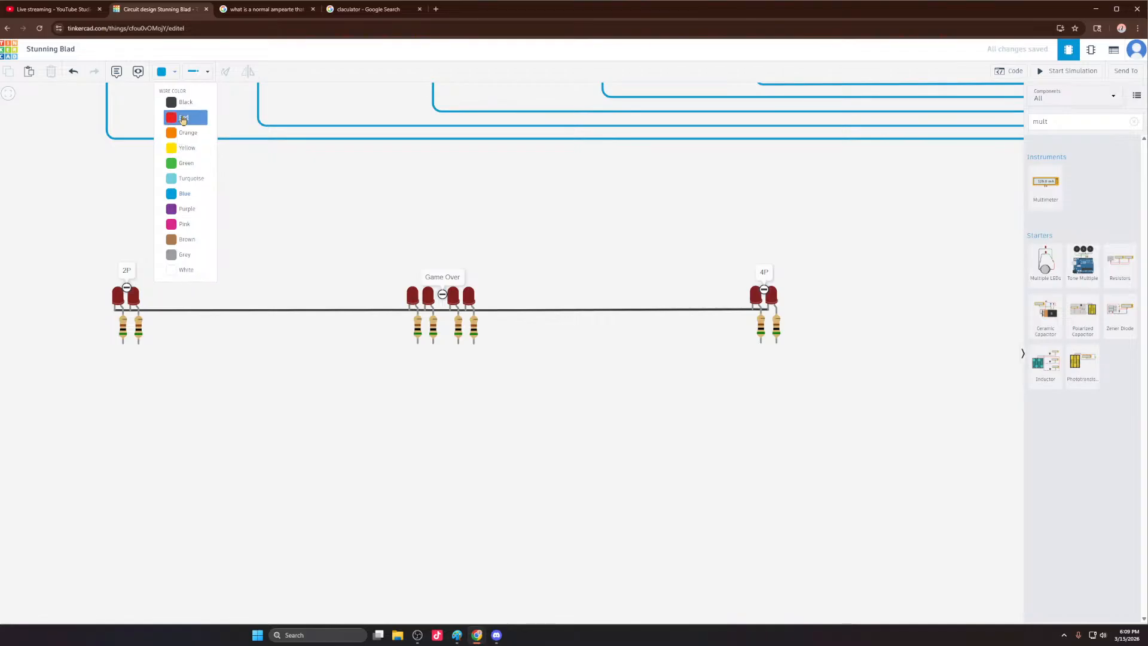
left_click(188, 118)
left_click(123, 343)
left_click(138, 343)
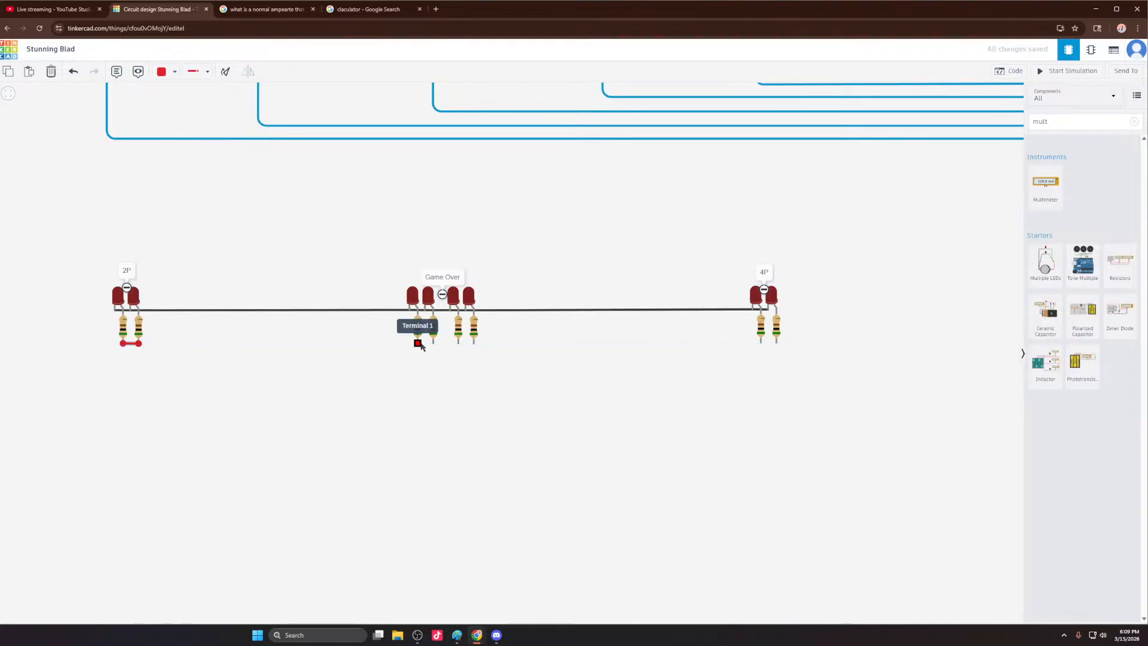
left_click(417, 344)
left_click(434, 343)
left_click(458, 343)
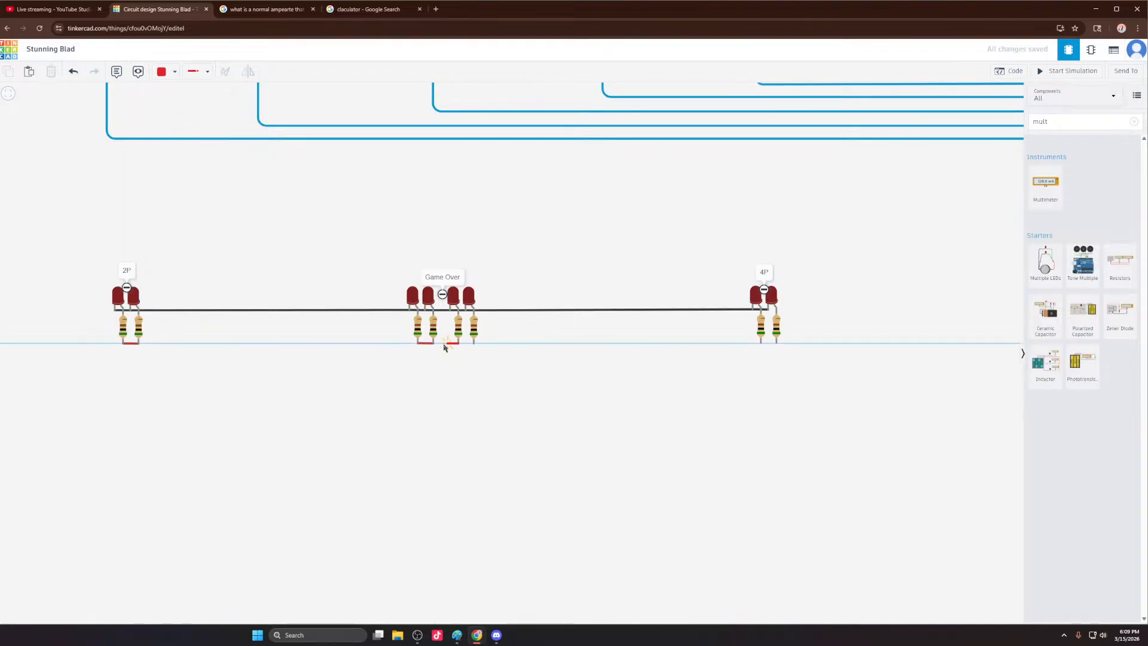
left_click(433, 344)
left_click(463, 360)
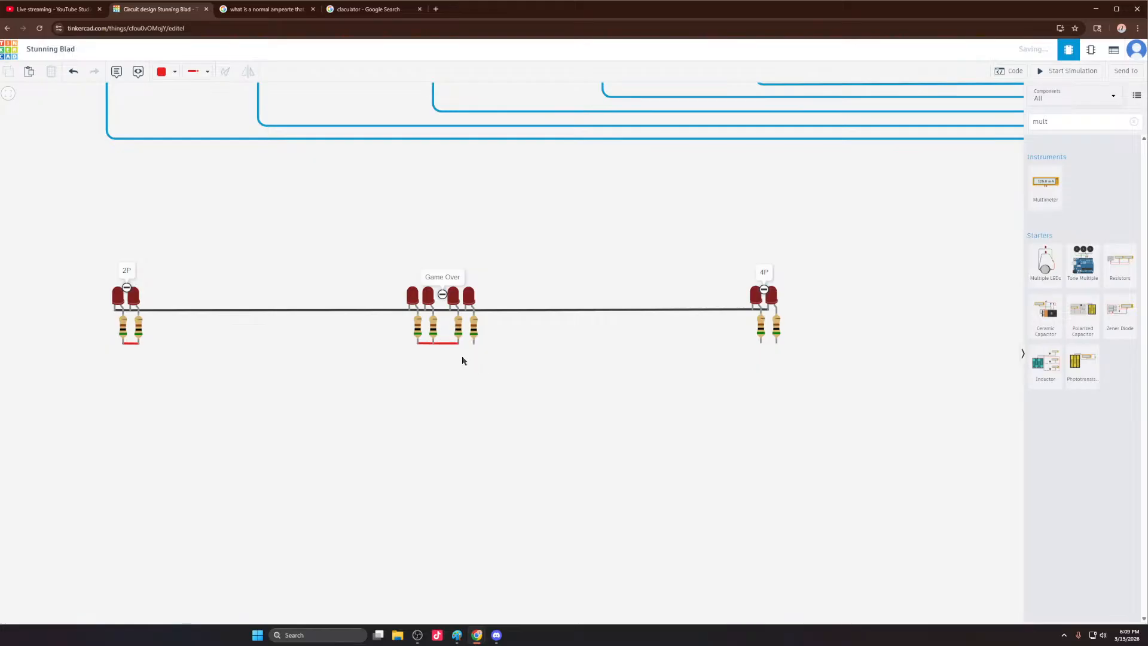
scroll(454, 359, "up", 3)
left_click(445, 343)
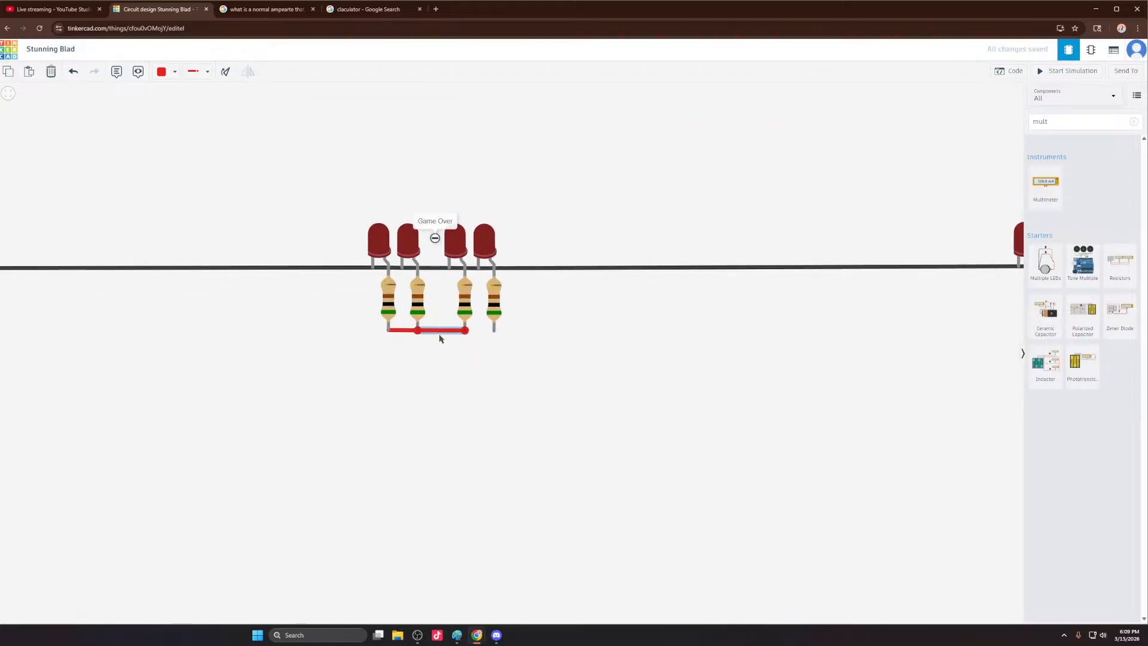
key("Delete")
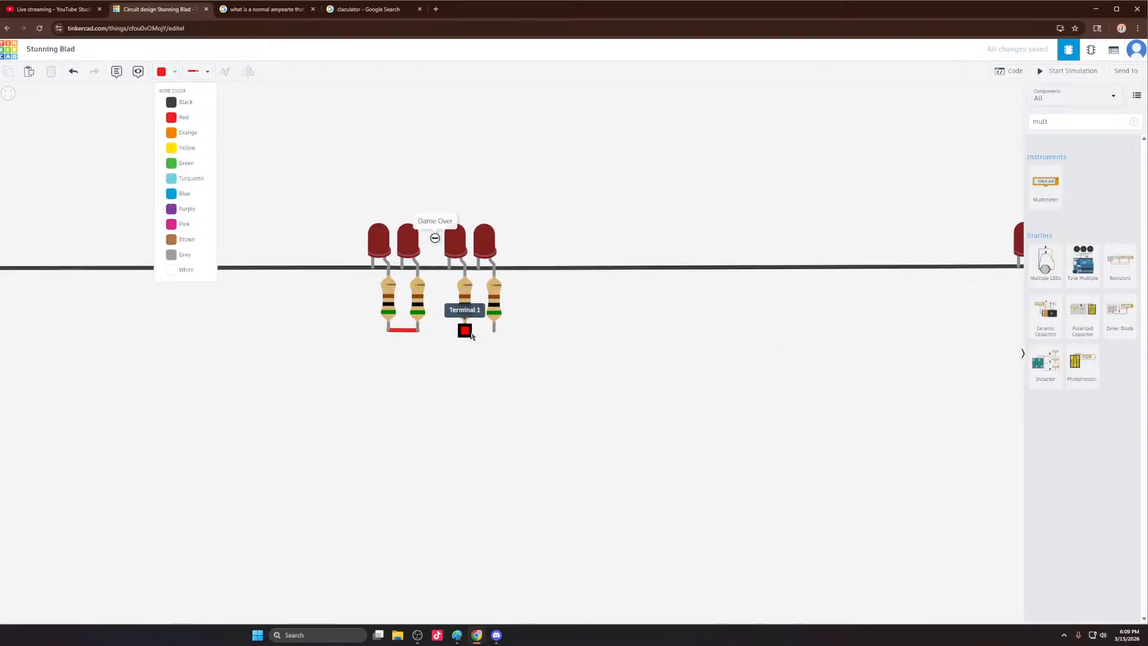
Step: Join the lower ends of the left Game Over group's last two resistors and of the left 4P group's two resistors with red wires
left_click(464, 330)
left_click(494, 330)
scroll(269, 299, "down", 6)
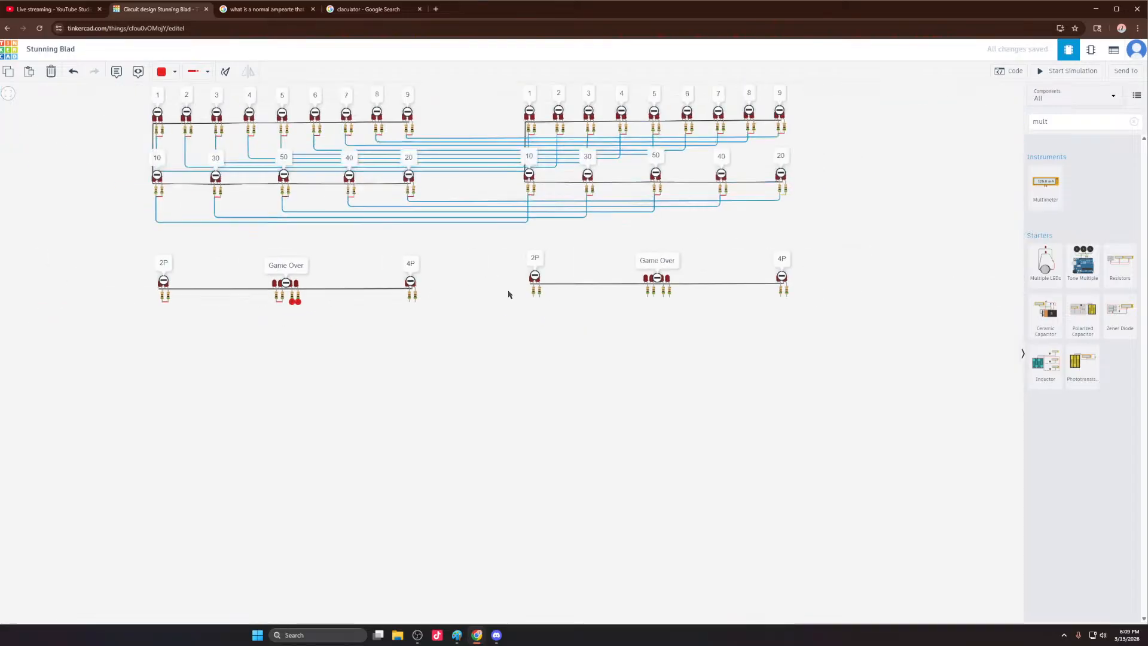
scroll(419, 296, "up", 4)
left_click(428, 288)
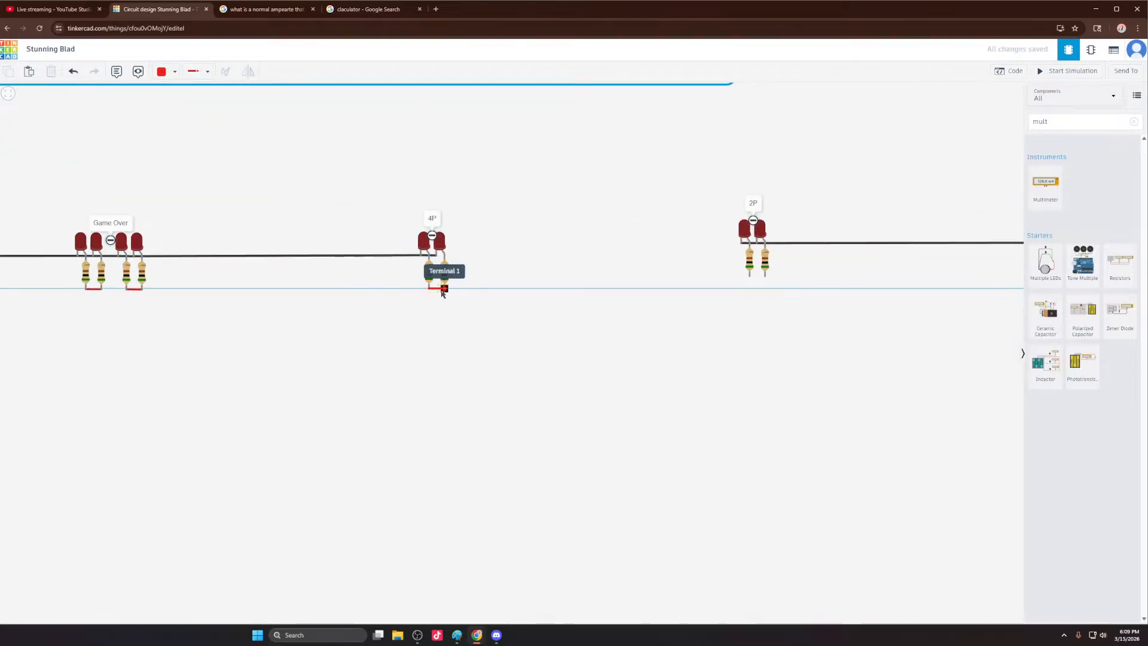
left_click(442, 287)
Step: Join the lower ends of the right 2P group's resistors and, pair by pair, the right Game Over group's four resistors with red wires
scroll(377, 320, "down", 3)
scroll(358, 315, "up", 3)
scroll(407, 302, "down", 5)
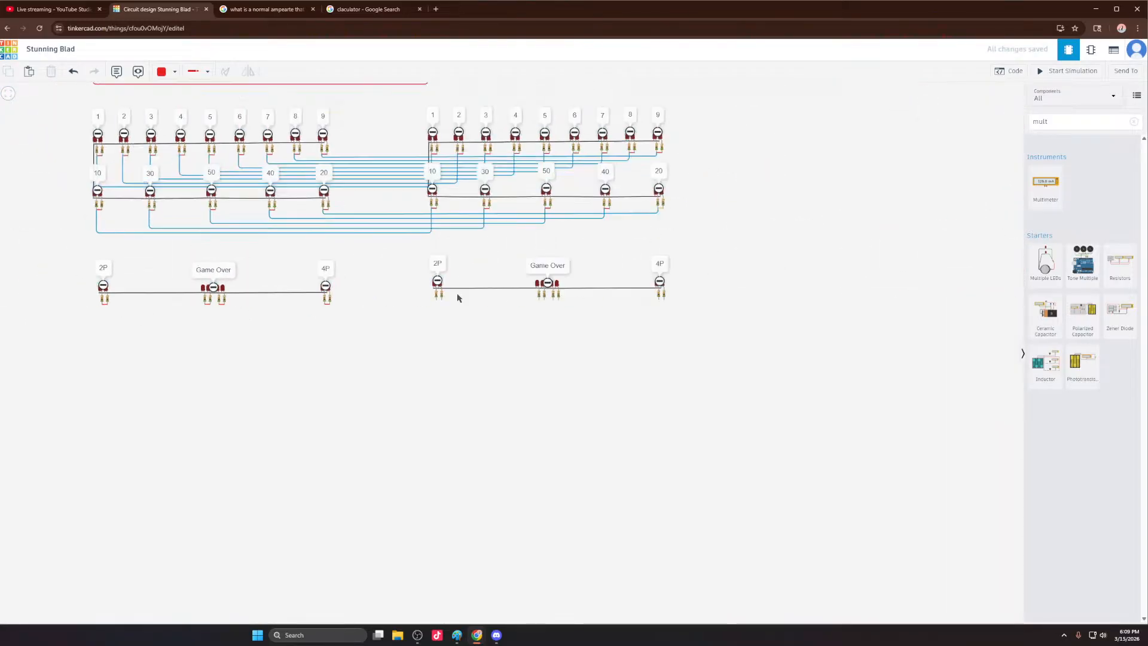
scroll(358, 310, "up", 4)
left_click(319, 311)
left_click(331, 310)
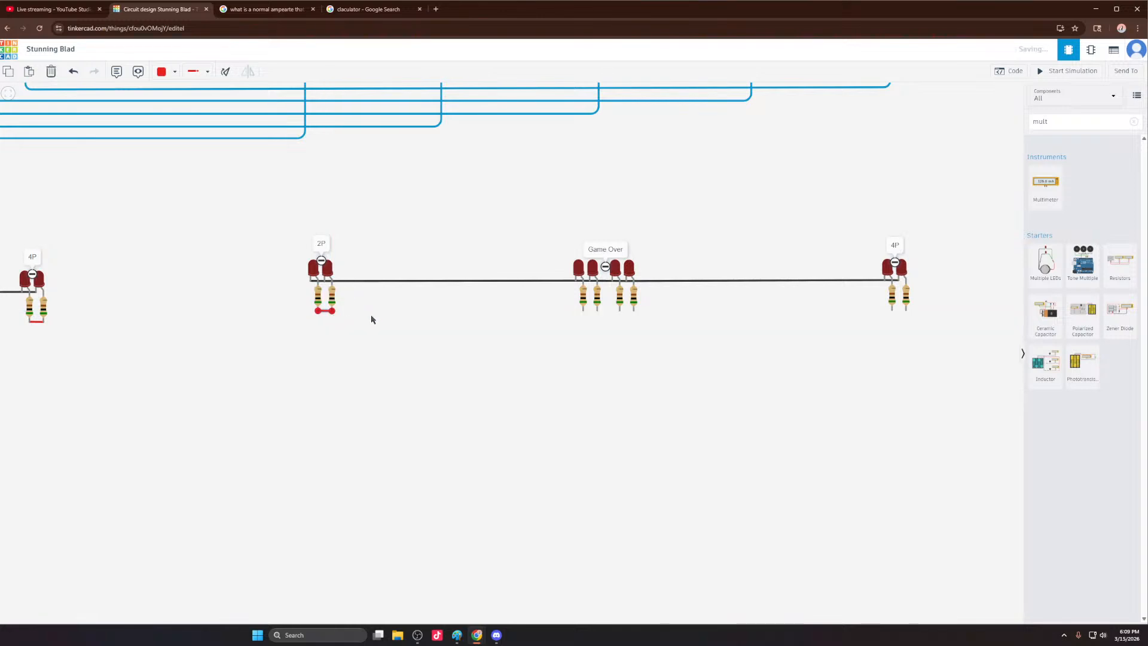
left_click(598, 310)
left_click(607, 310)
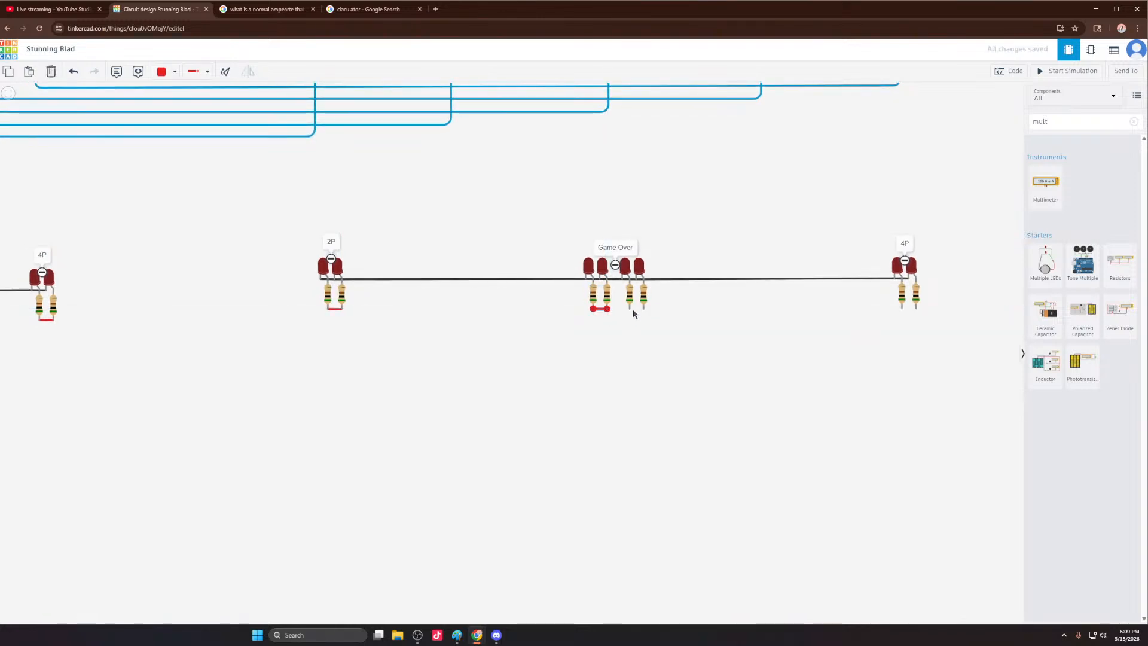
left_click(629, 309)
left_click(643, 310)
Step: Join the lower ends of the right 4P group's two resistors with a red wire
scroll(598, 329, "down", 4)
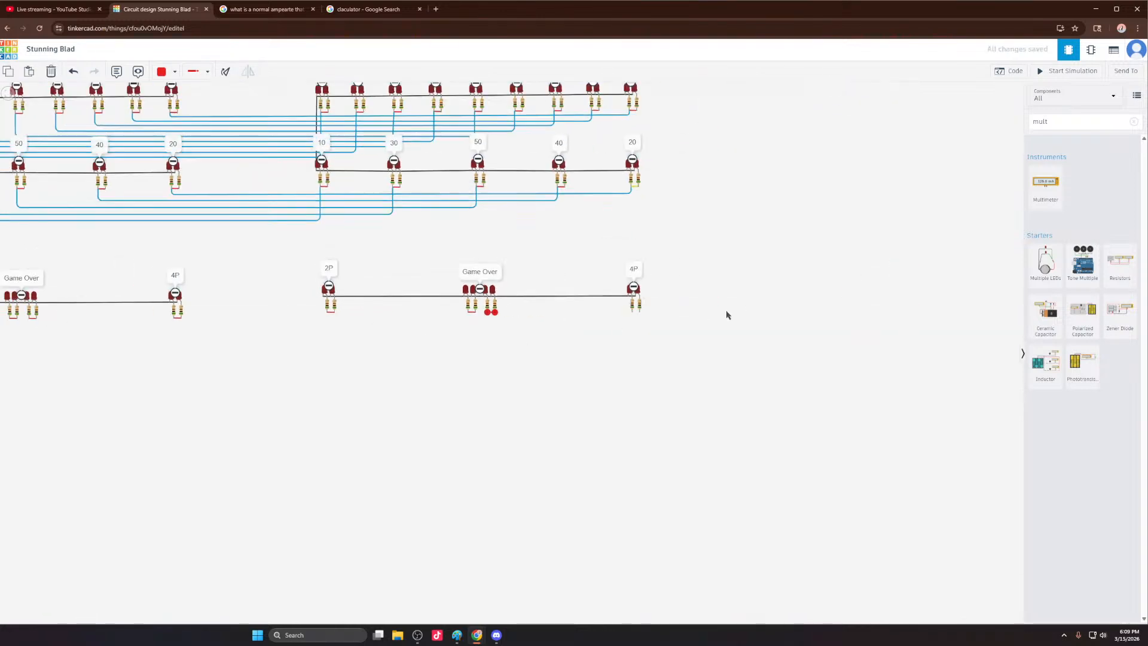
scroll(657, 311, "up", 4)
left_click(542, 311)
left_click(555, 311)
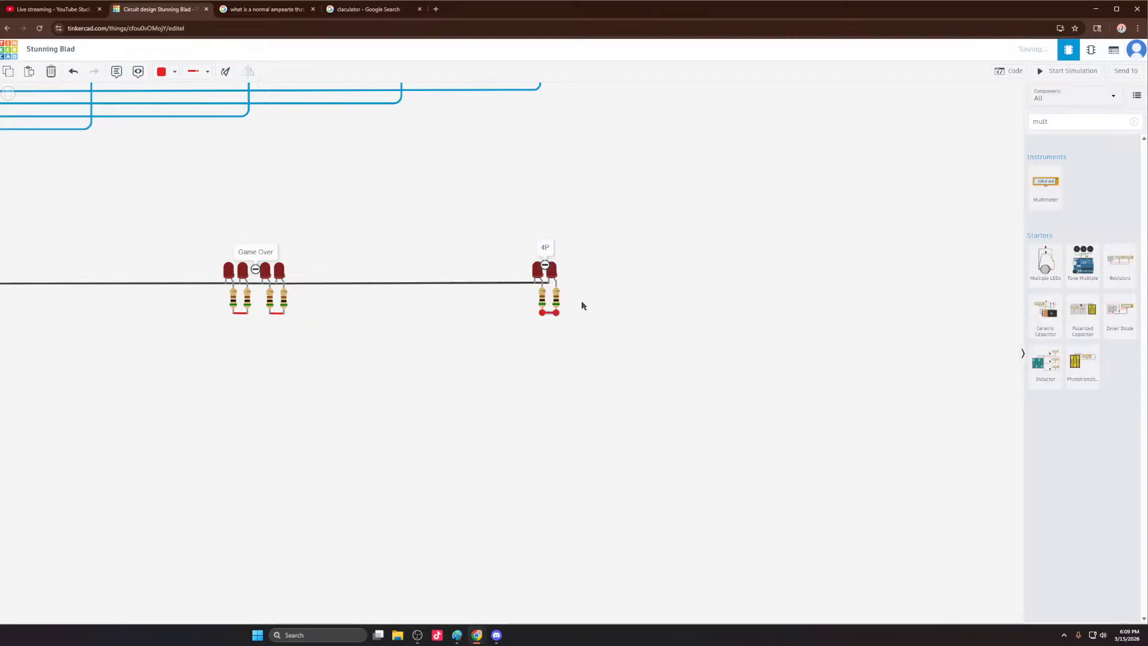
scroll(538, 269, "down", 4)
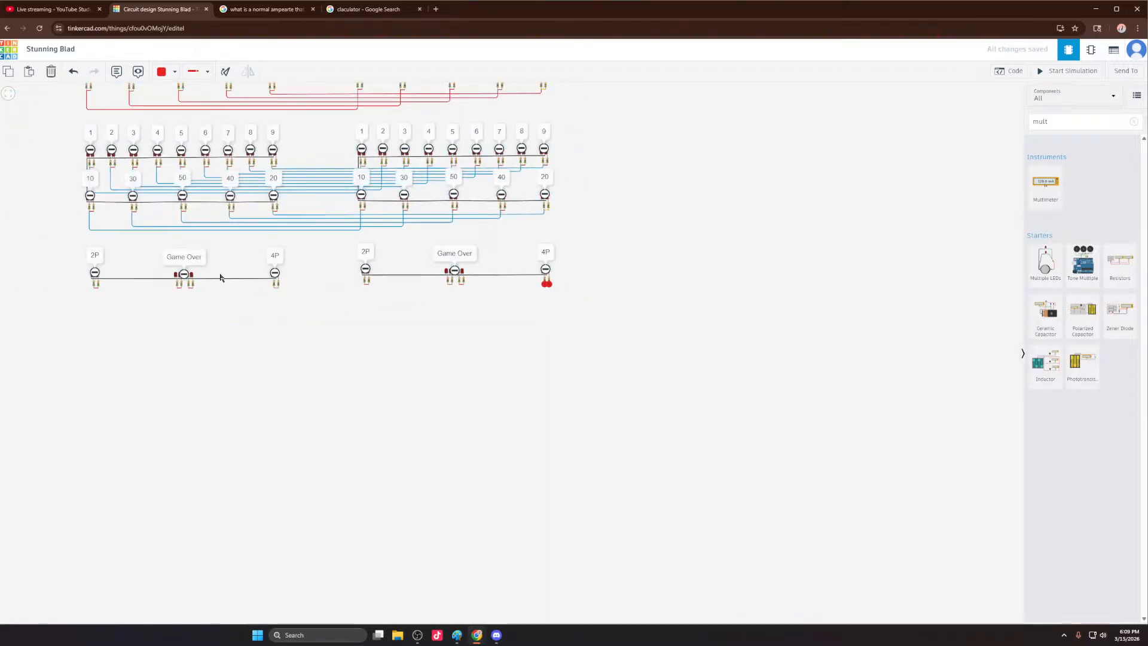
scroll(515, 277, "down", 3)
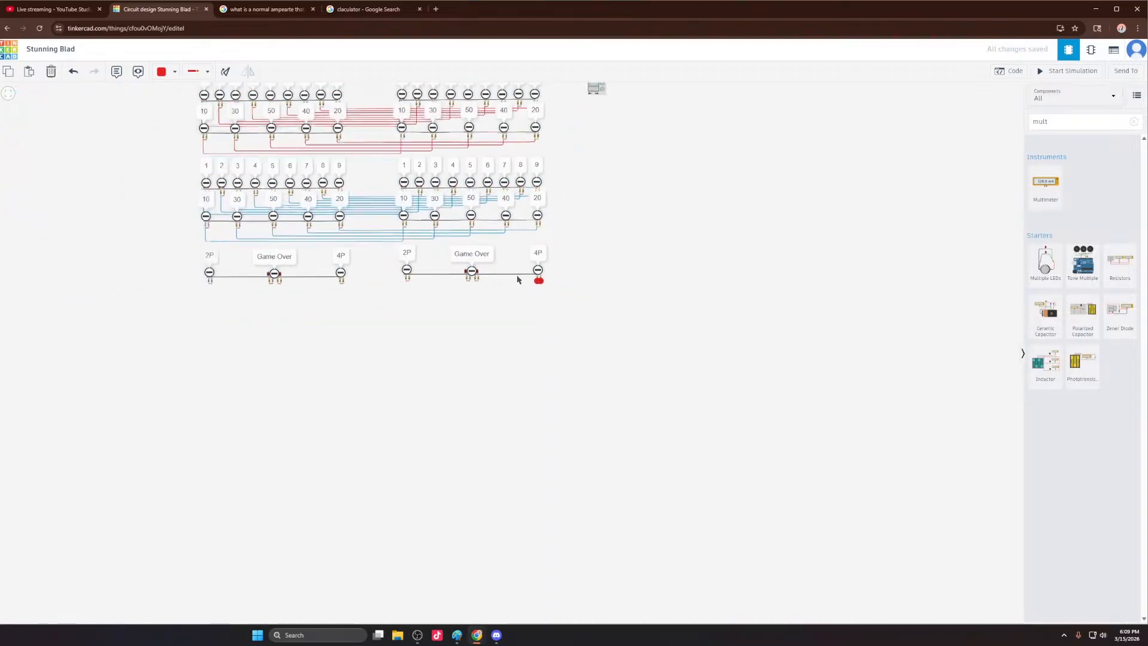
Step: Move the power supply beneath the right row between Game Over and 4P, and run the simulation briefly before stopping it
left_click_drag(586, 123, 570, 311)
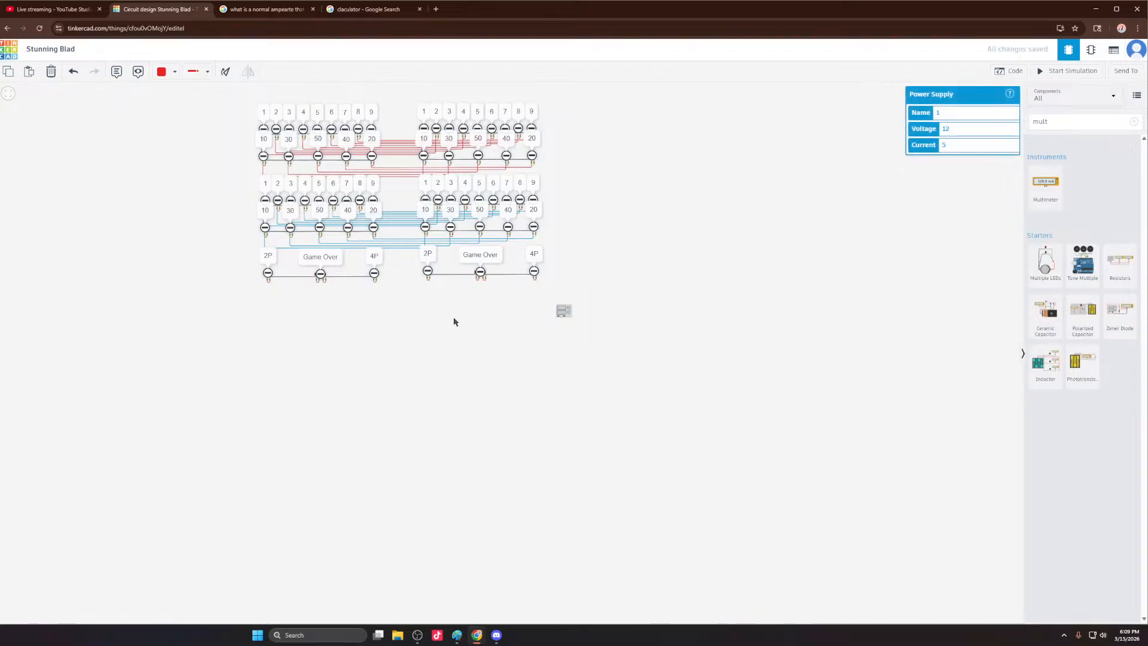
scroll(476, 329, "up", 5)
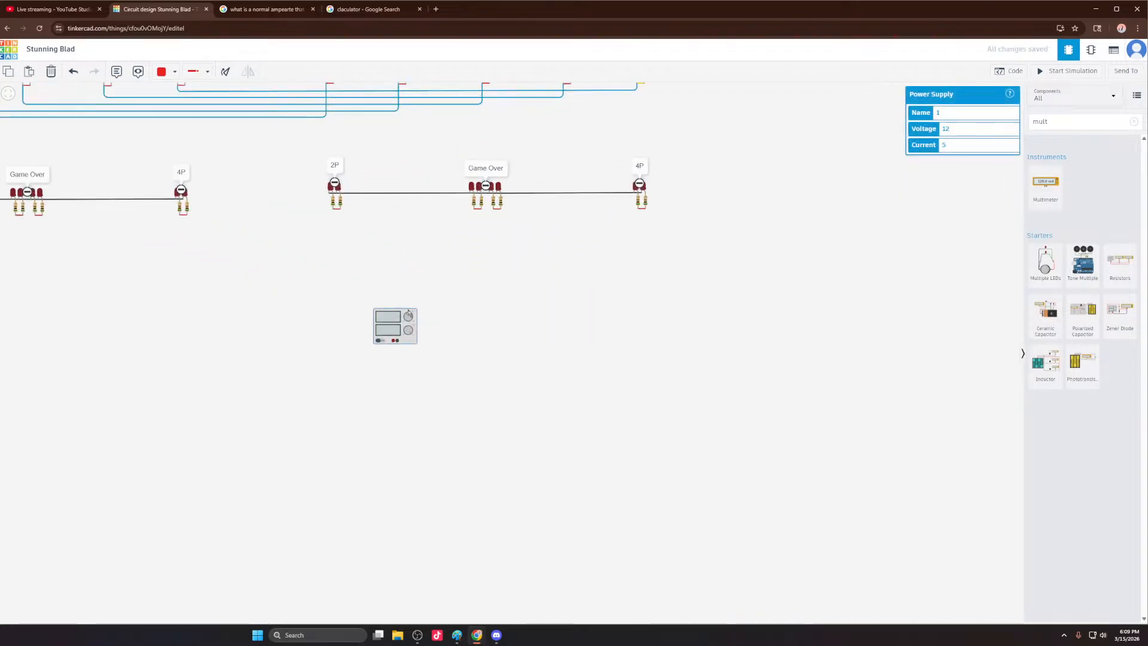
left_click_drag(408, 313, 608, 266)
left_click(554, 282)
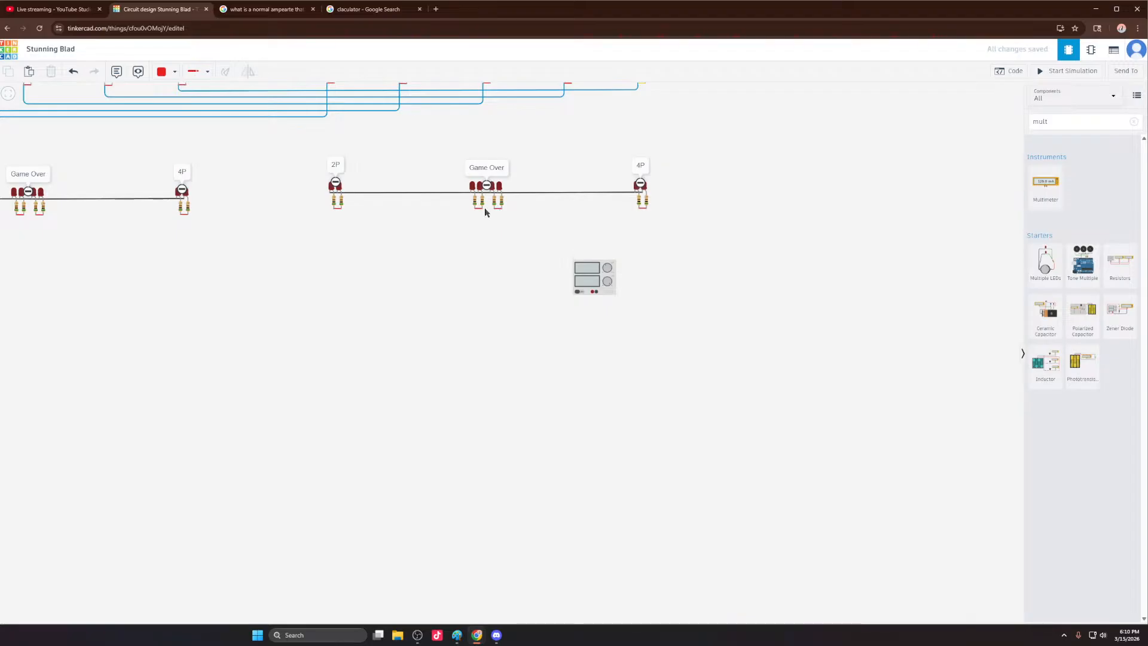
left_click_drag(603, 267, 607, 257)
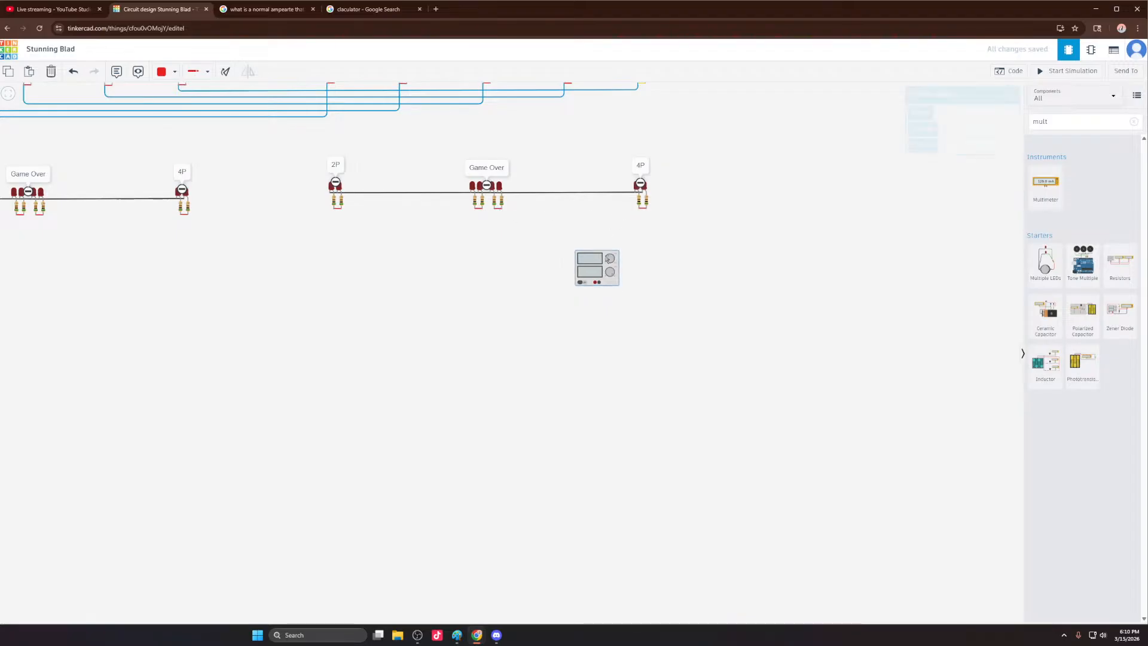
left_click(1082, 73)
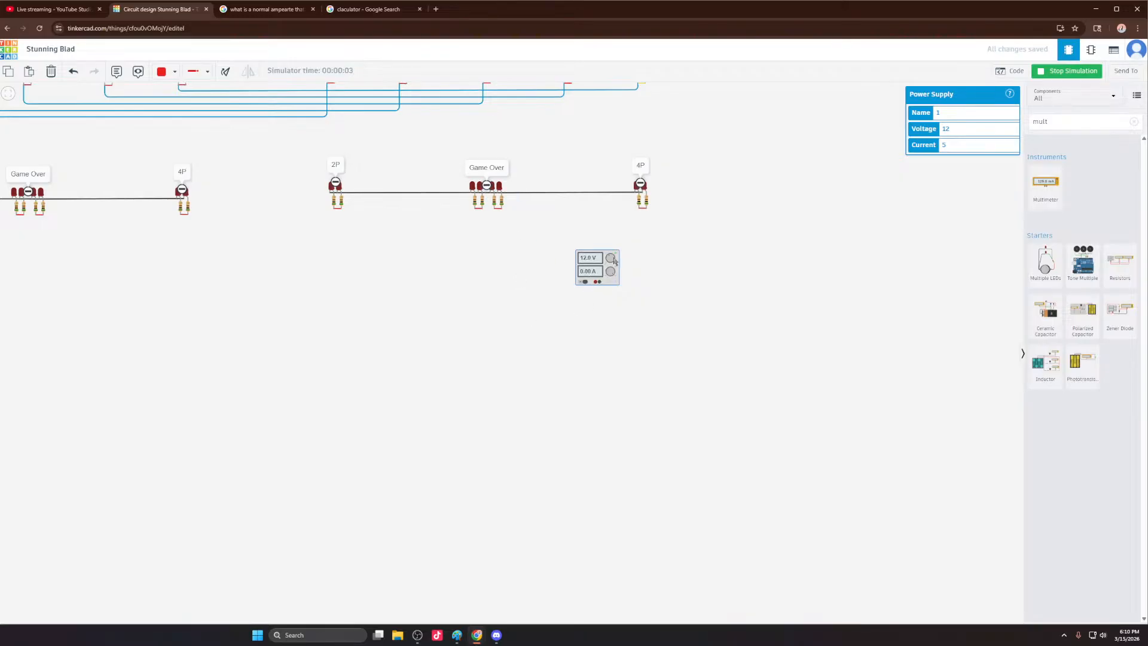
left_click(1077, 71)
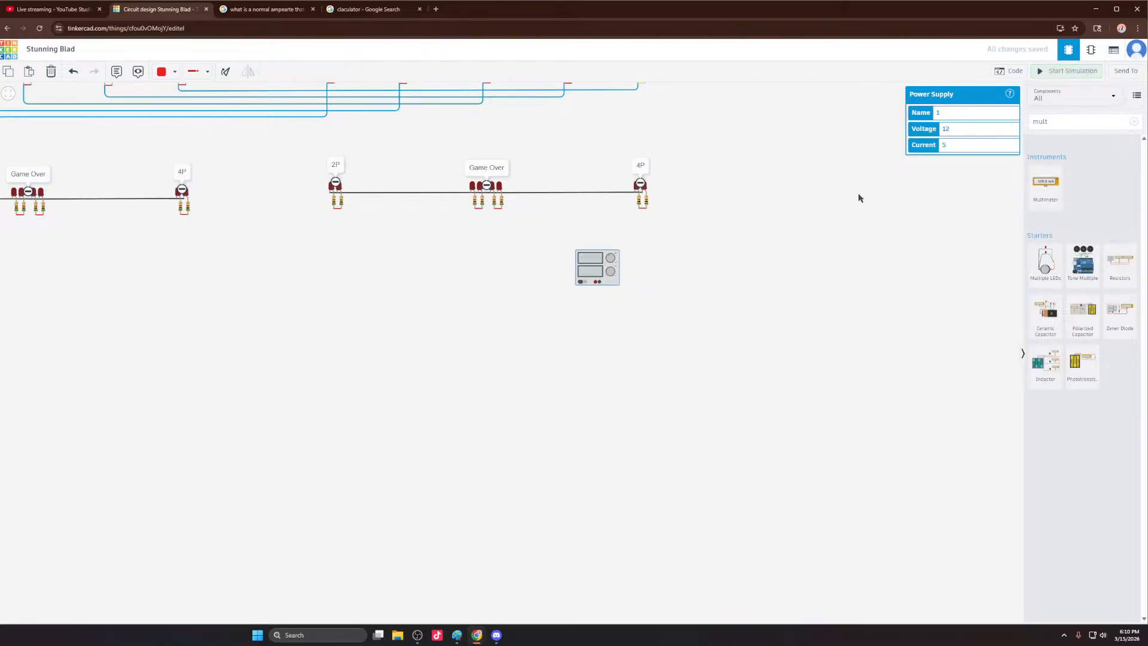
left_click(494, 209)
left_click(492, 256)
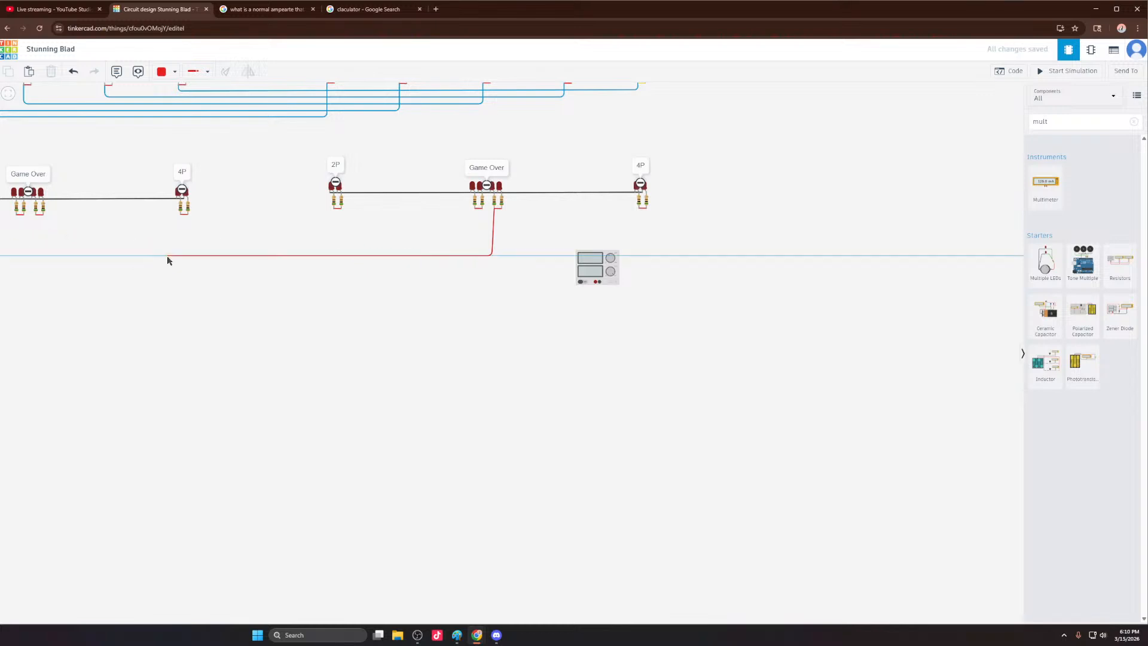
key("Escape")
Step: Set the wire colour to green and connect the left 2P resistors to the right 2P resistors with a wire routed beneath the row
scroll(585, 231, "down", 3)
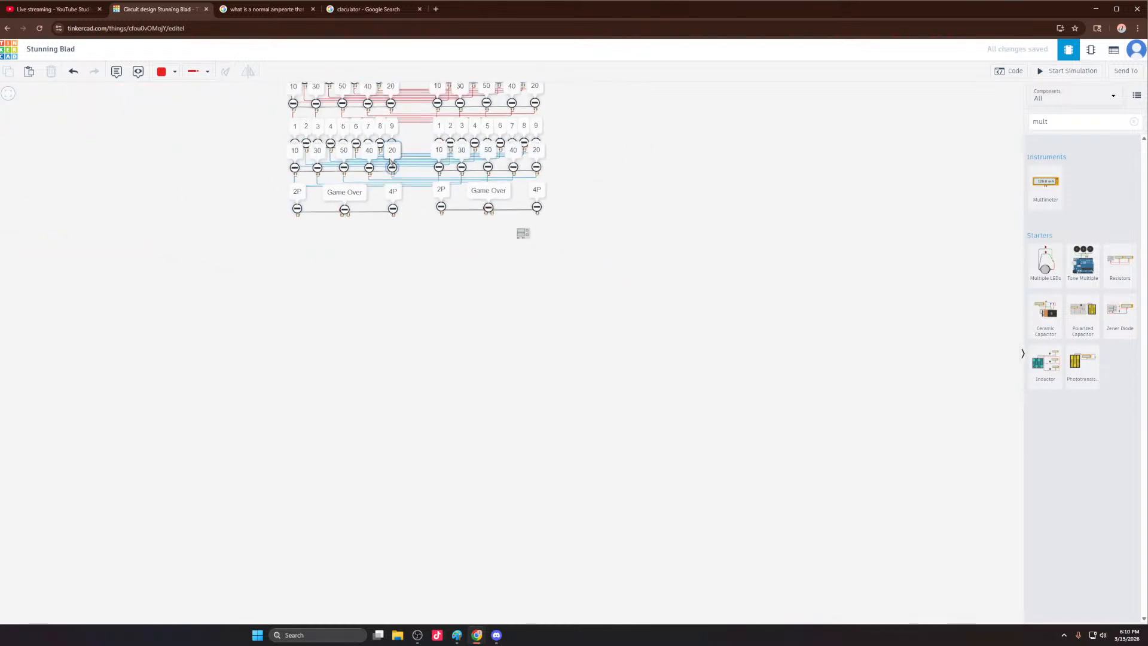
scroll(174, 125, "up", 5)
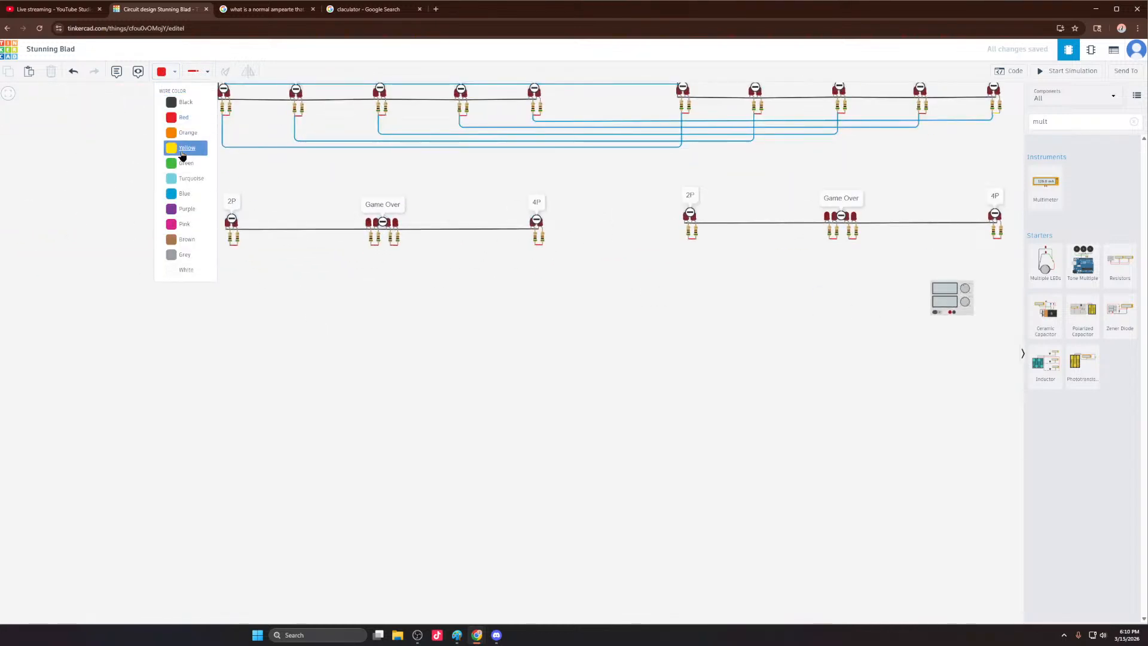
left_click(179, 160)
left_click(230, 247)
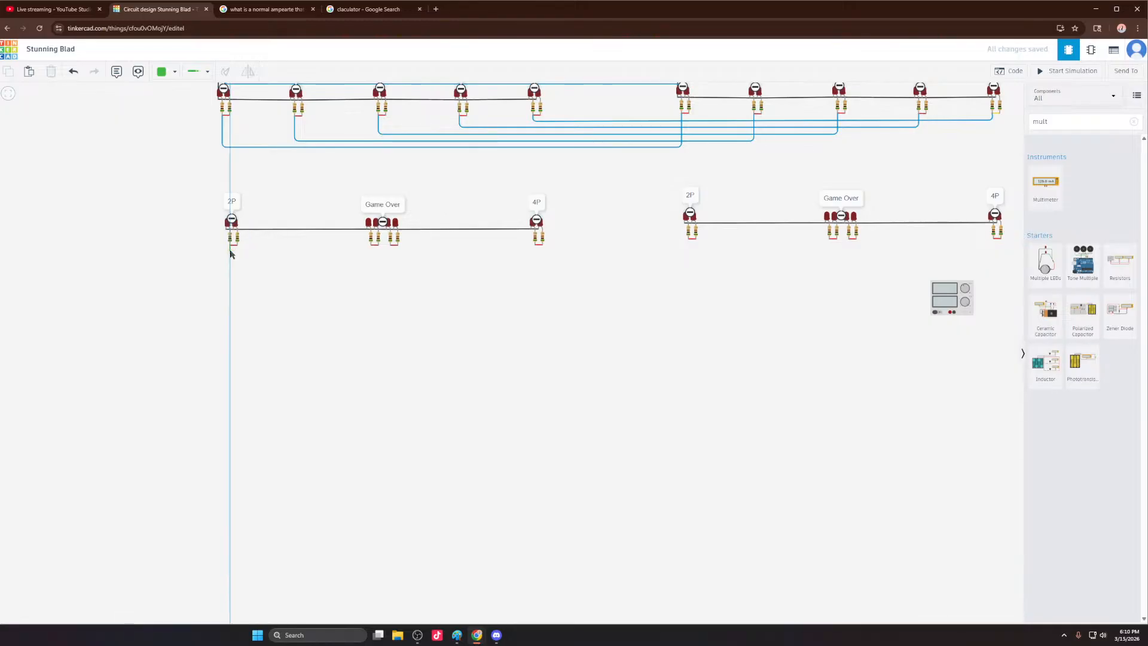
left_click(230, 282)
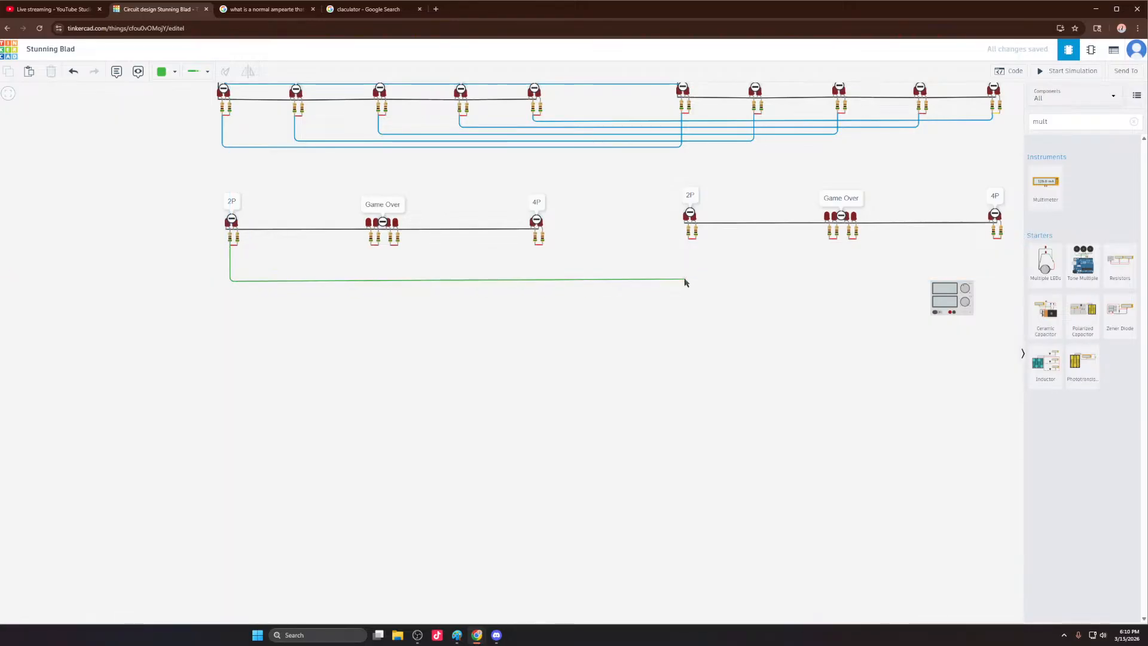
left_click(688, 284)
left_click(688, 238)
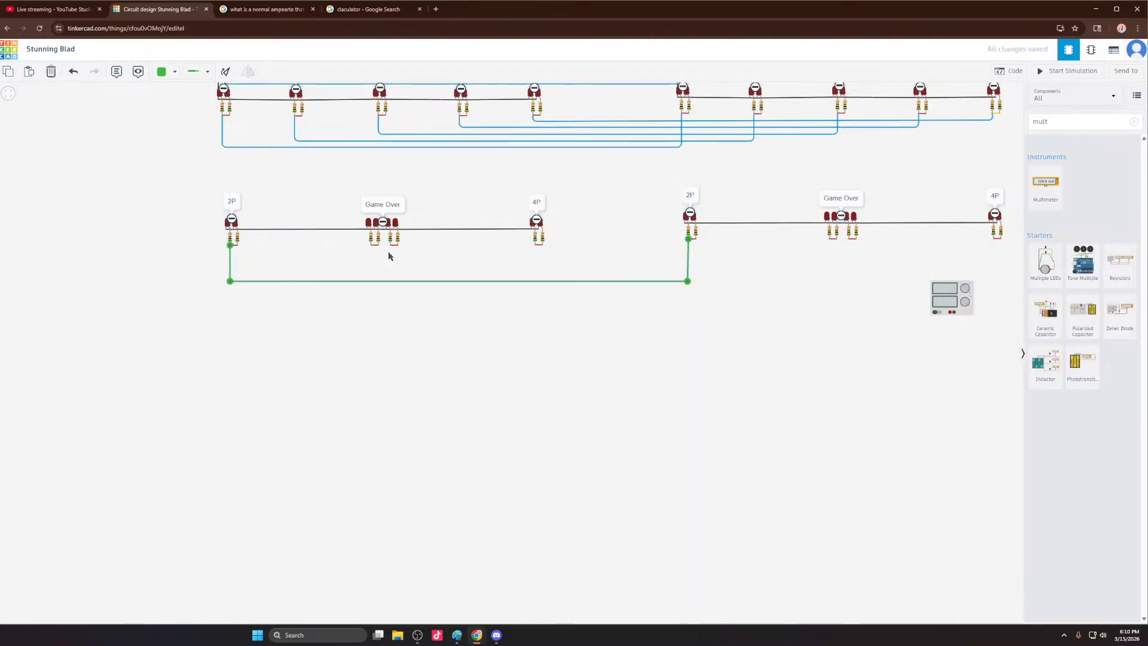
Step: Connect the left Game Over group's two resistor pairs to the matching pairs of the right Game Over group with green wires above the 2P wire
left_click(371, 245)
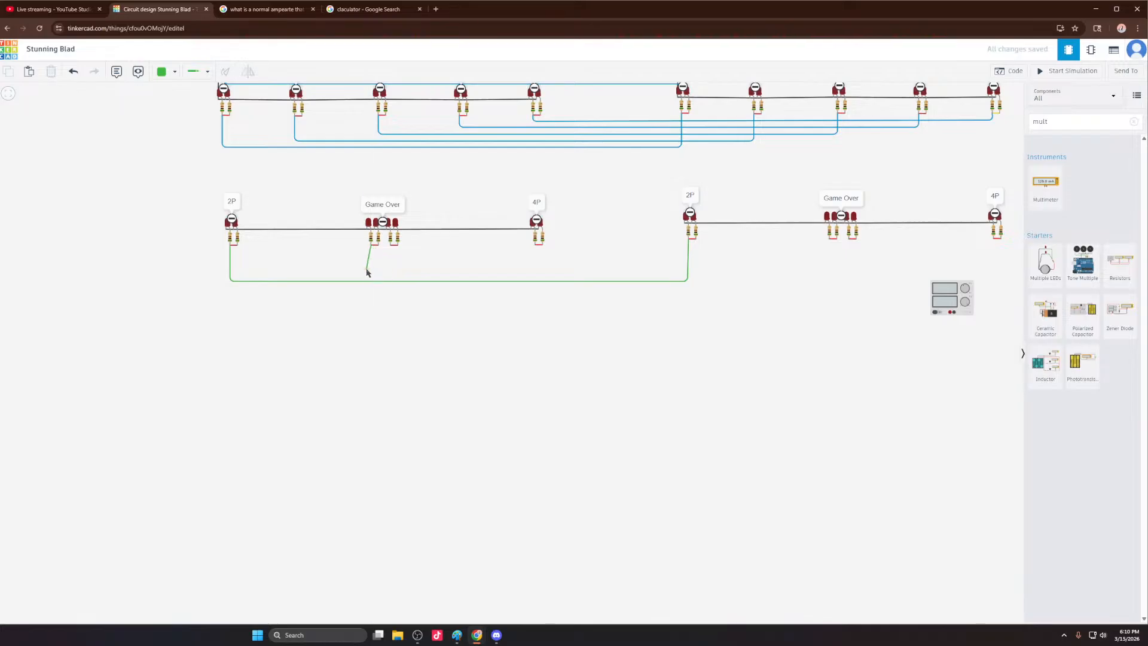
left_click(371, 271)
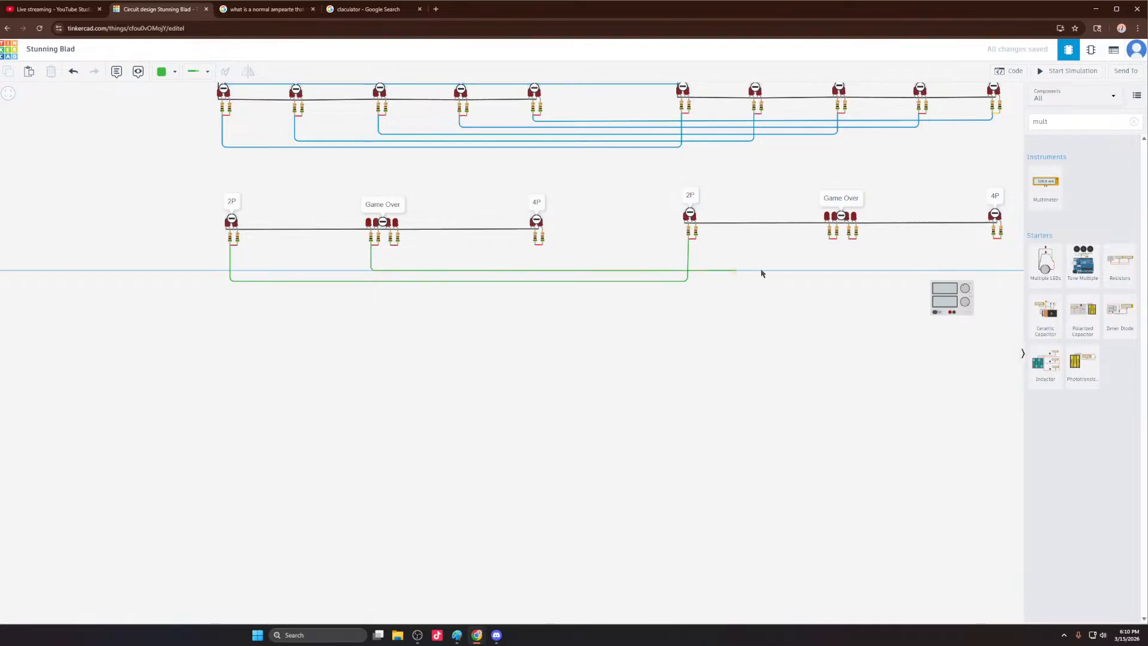
left_click(830, 271)
left_click(829, 239)
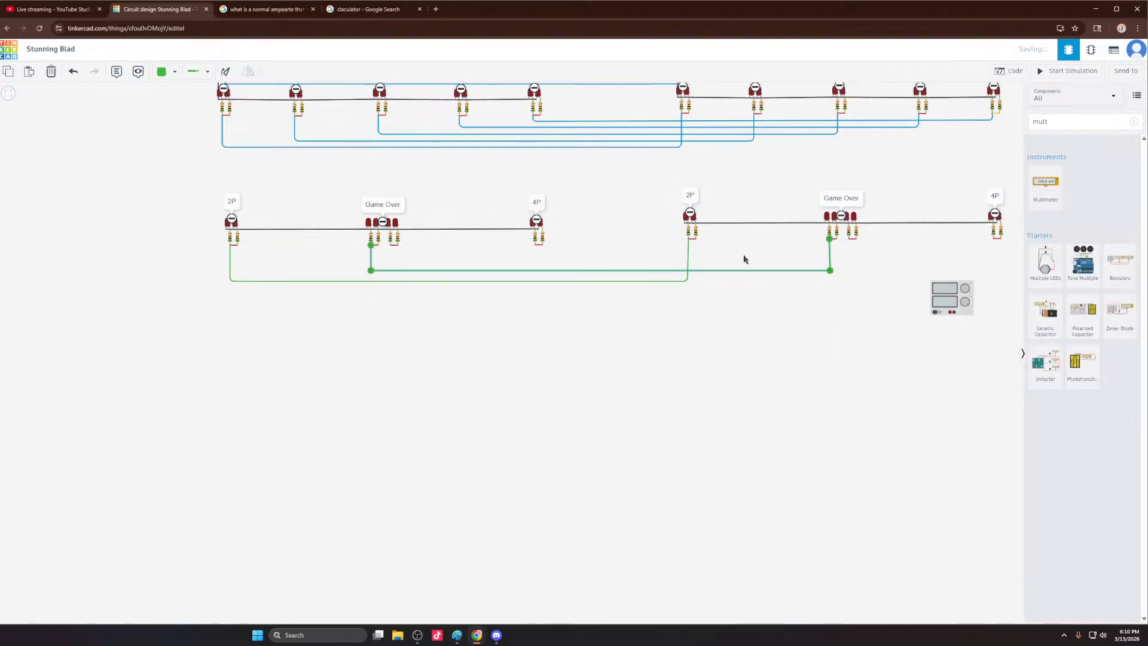
left_click(390, 243)
left_click(391, 261)
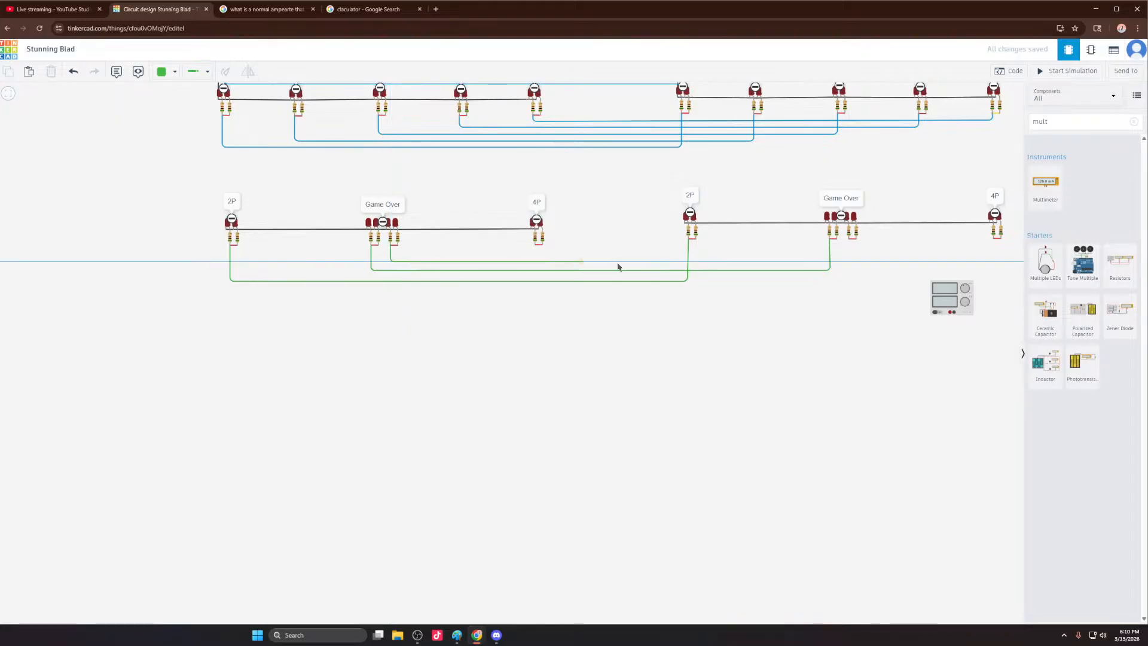
left_click(848, 262)
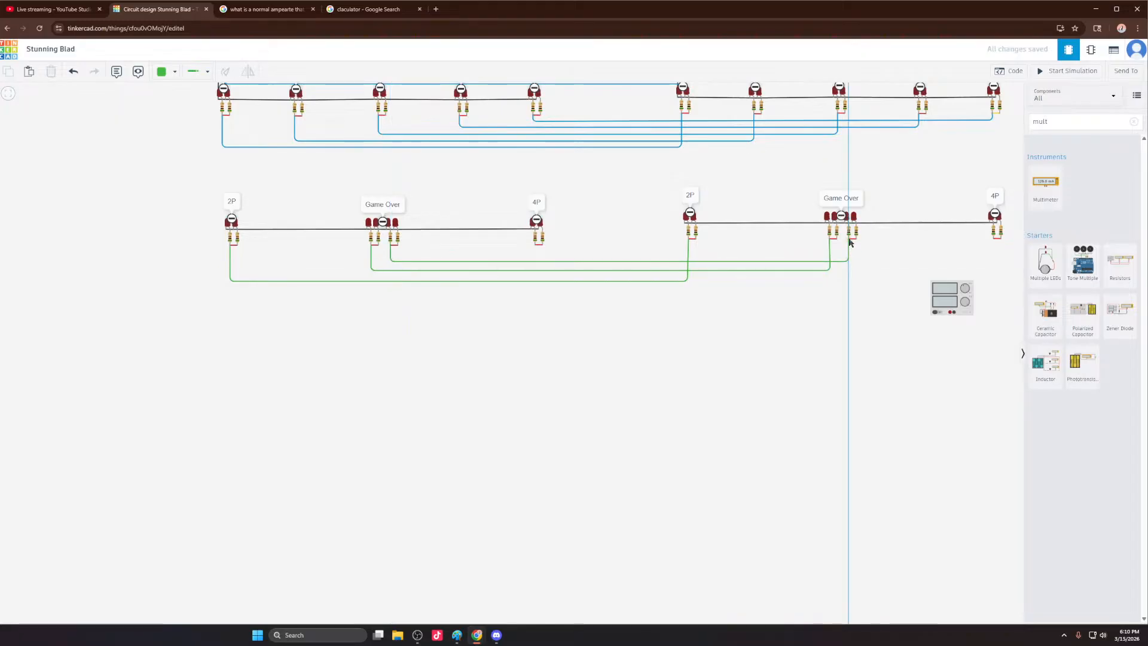
left_click(849, 241)
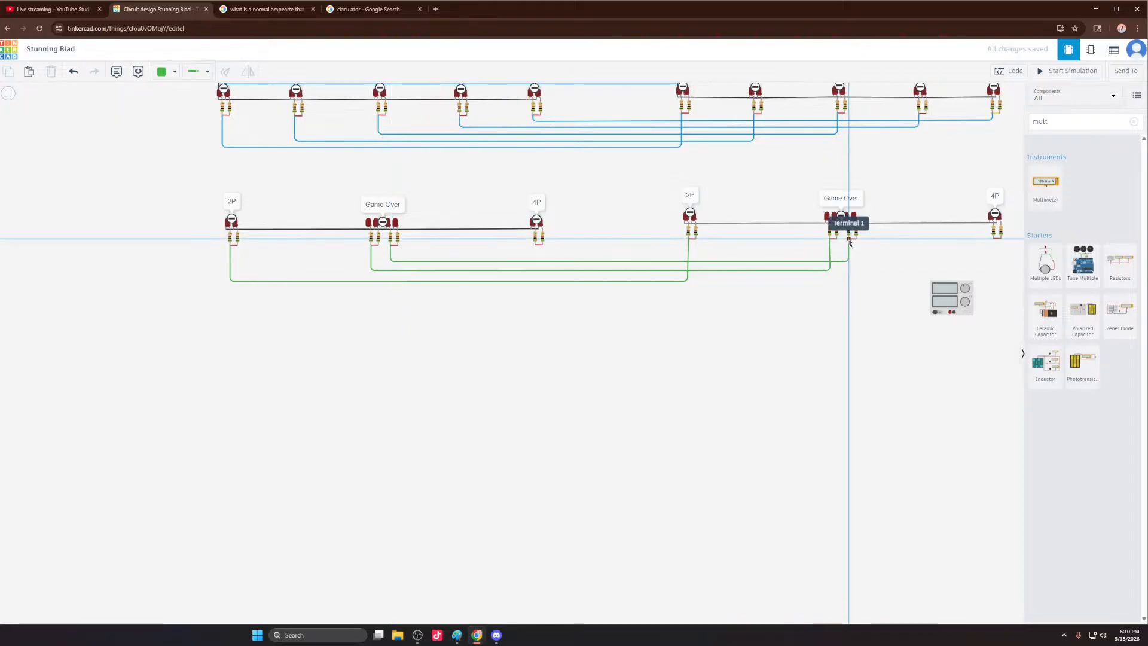
Step: Connect the left 4P resistors to the right 4P resistors with a green wire routed just above the Game Over wires
left_click(535, 245)
left_click(535, 251)
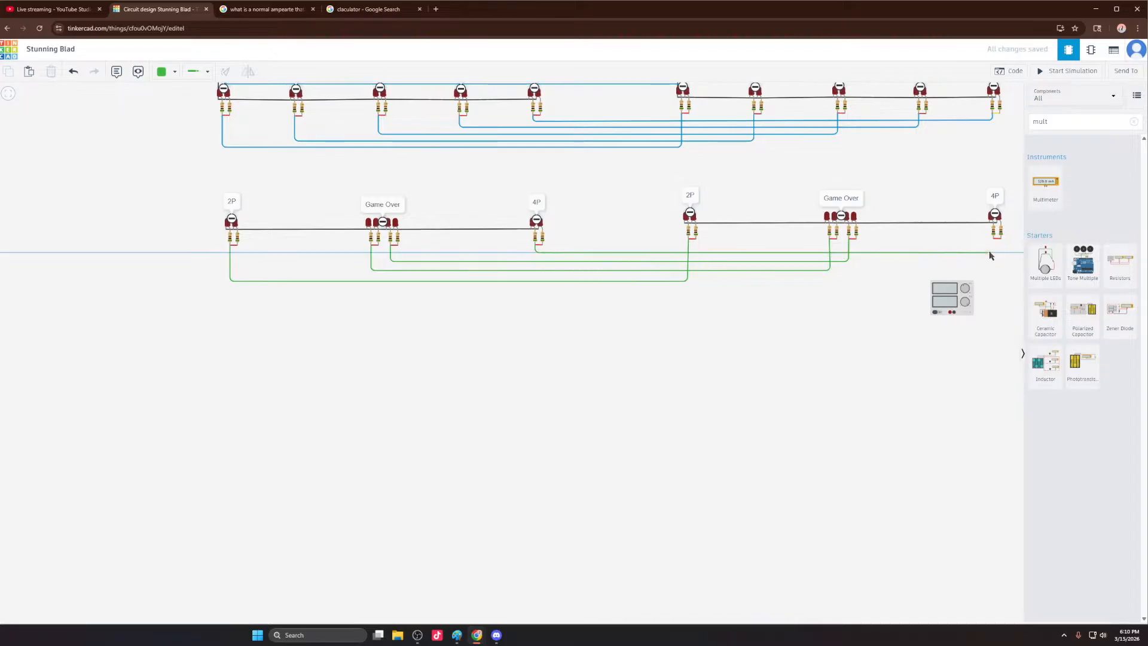
left_click(992, 252)
left_click(993, 238)
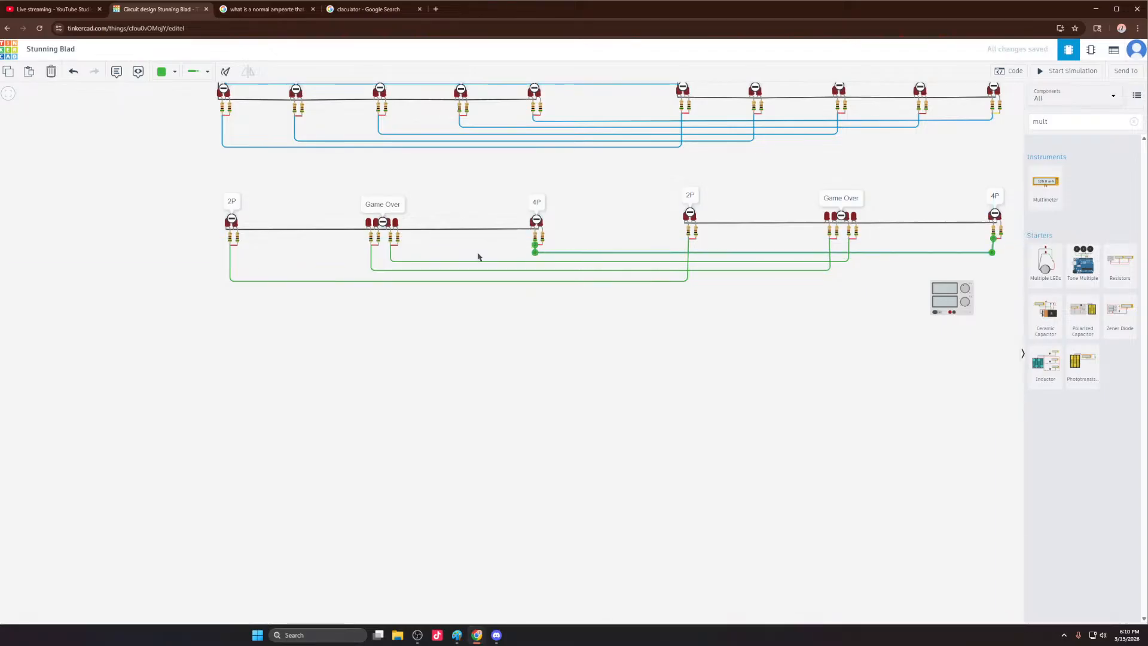
Step: Shift the lower green Game Over wire slightly down to even out the spacing between the horizontal green wires
scroll(478, 257, "up", 3)
scroll(294, 270, "down", 1)
scroll(179, 265, "down", 5)
scroll(470, 280, "up", 6)
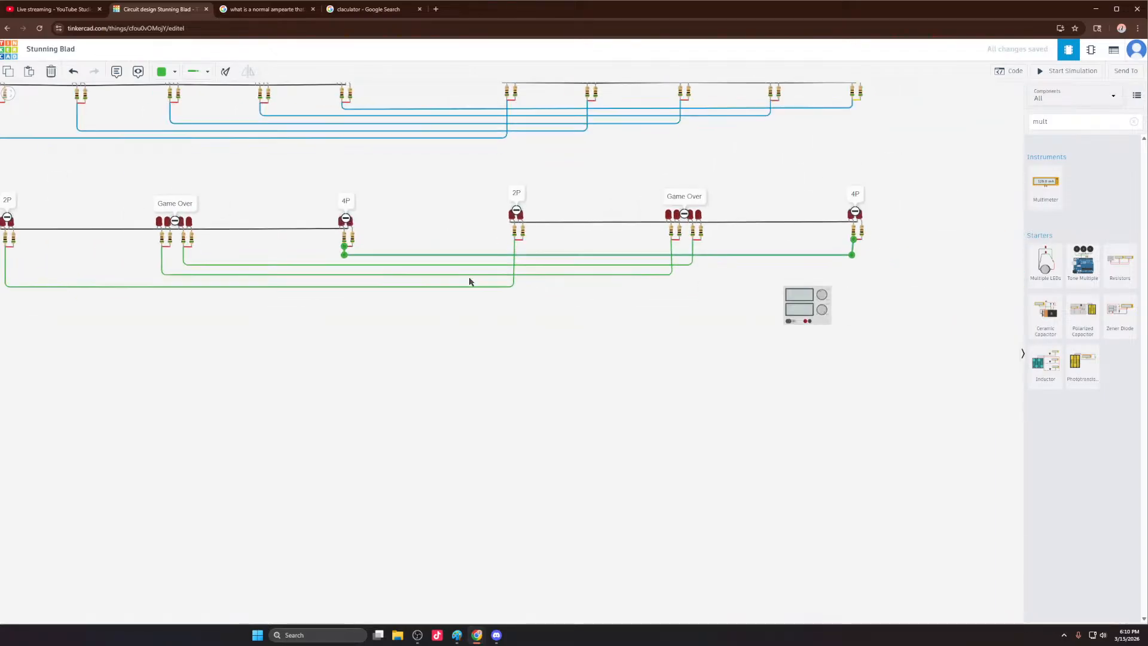
scroll(453, 262, "down", 5)
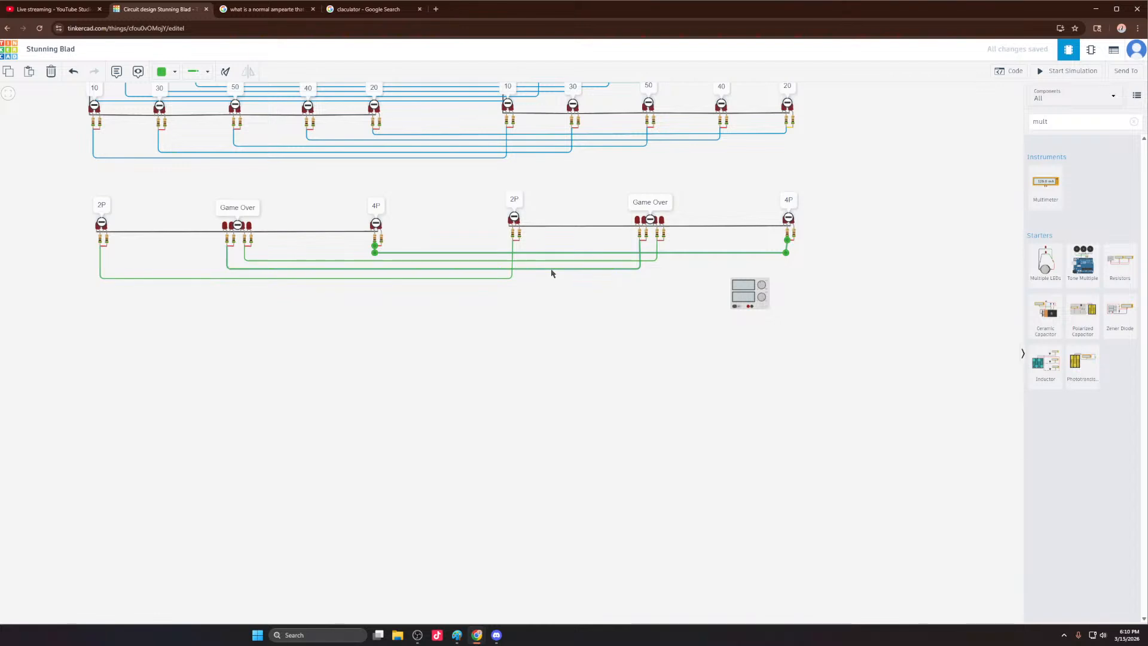
scroll(546, 264, "up", 6)
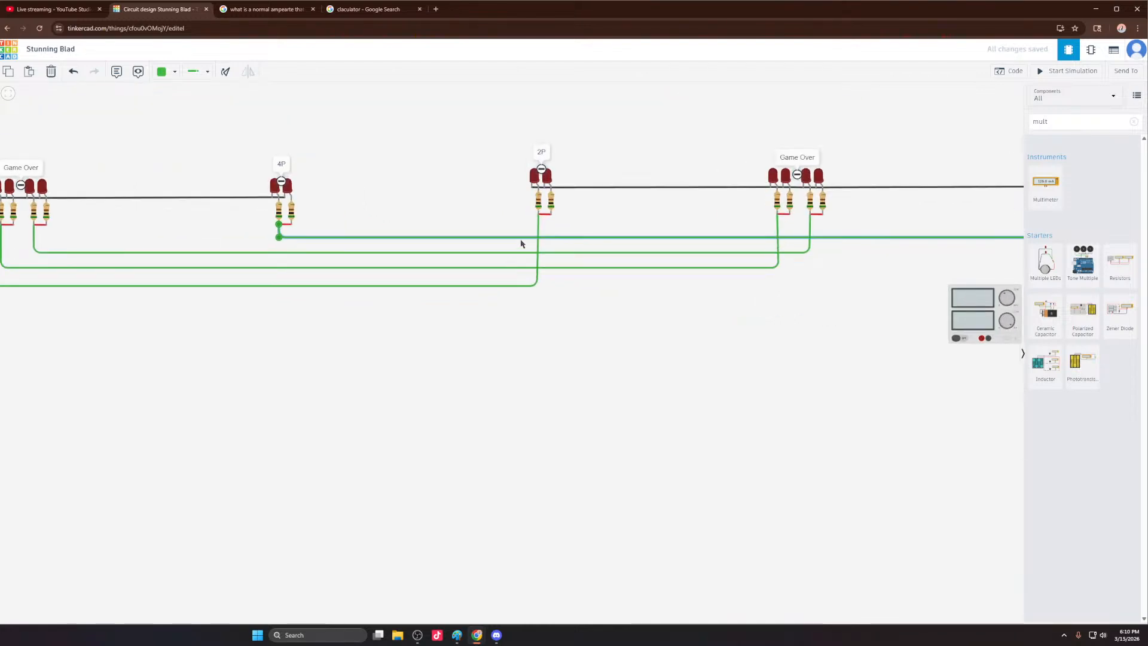
left_click_drag(521, 238, 513, 273)
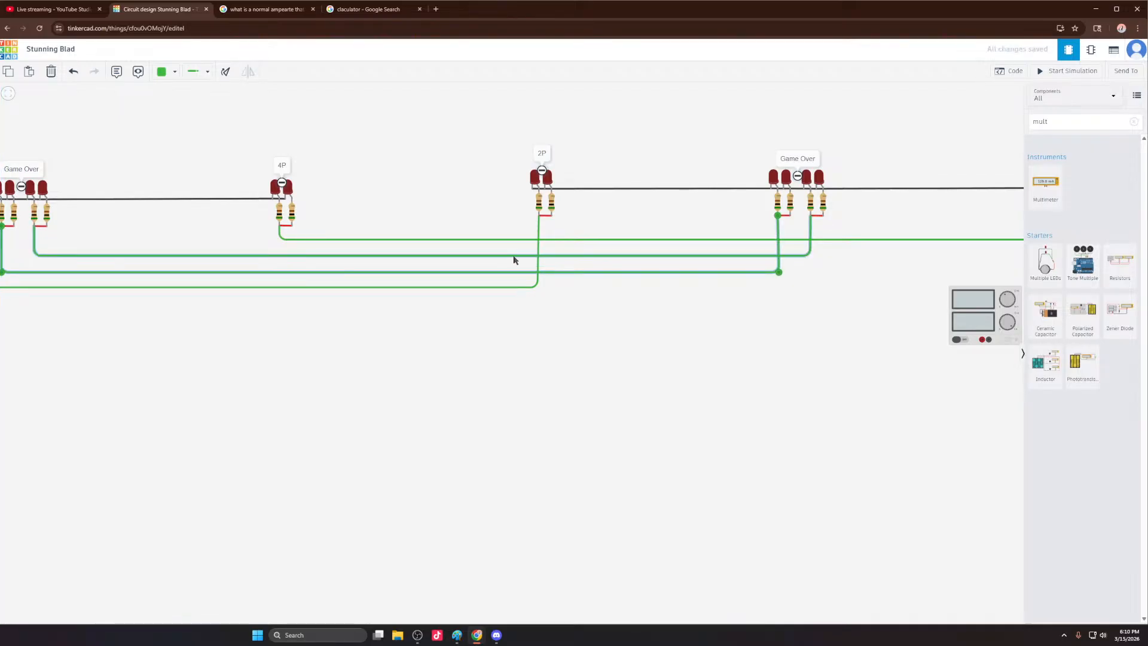
left_click(513, 257)
Step: Straighten the vertical ends of the two green Game Over wires and the 4P wire by aligning their corners beneath the right groups' resistors
left_click(779, 273)
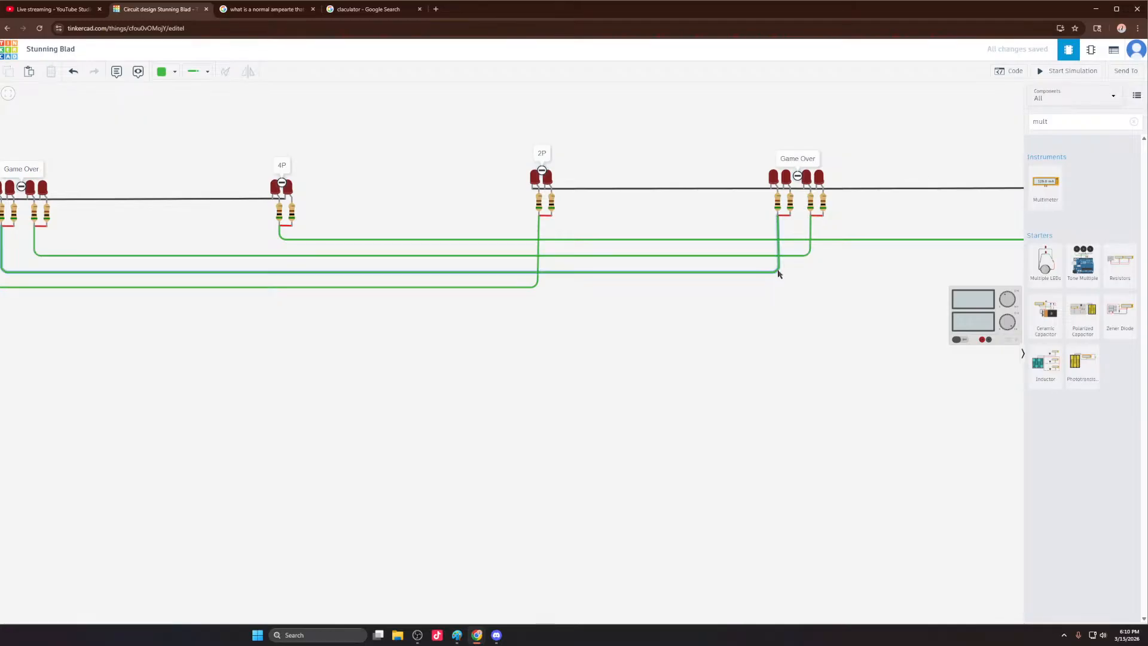
left_click_drag(779, 274, 778, 273)
scroll(562, 272, "down", 4)
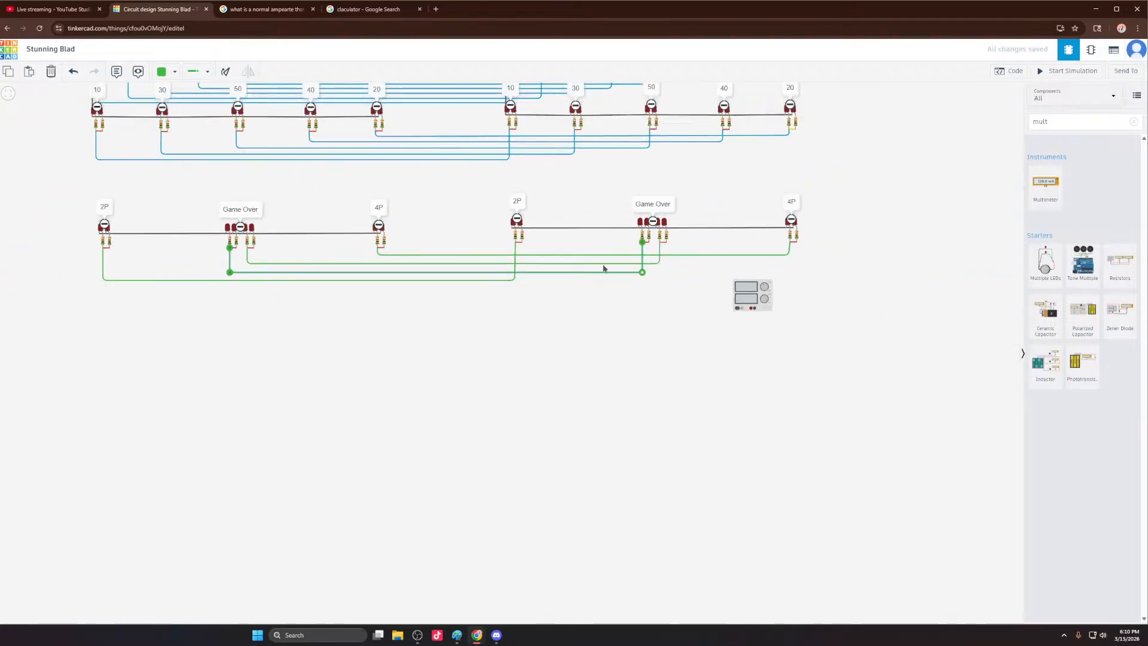
scroll(651, 266, "up", 3)
left_click(633, 272)
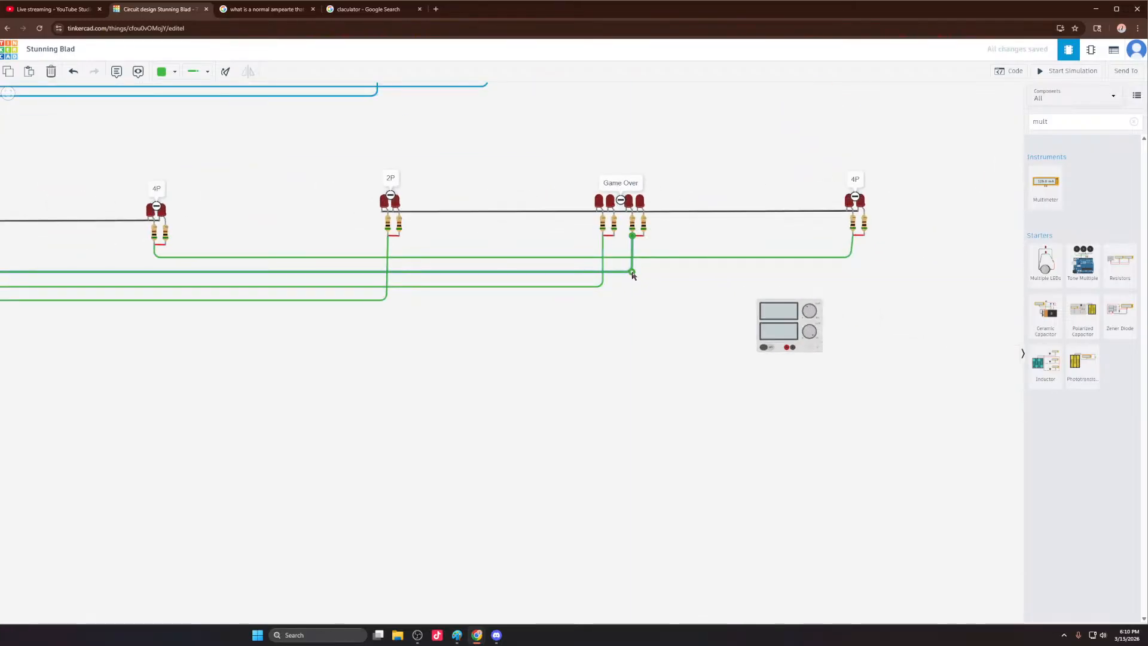
left_click_drag(632, 273, 633, 273)
left_click(849, 257)
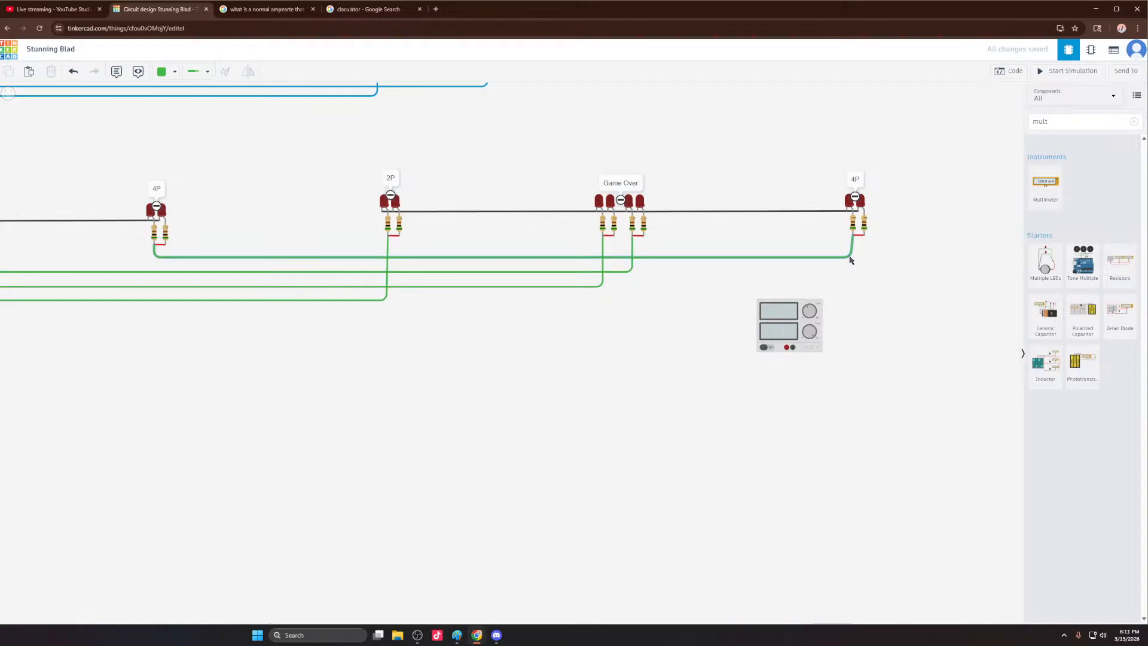
left_click_drag(849, 259, 853, 259)
scroll(866, 245, "down", 3)
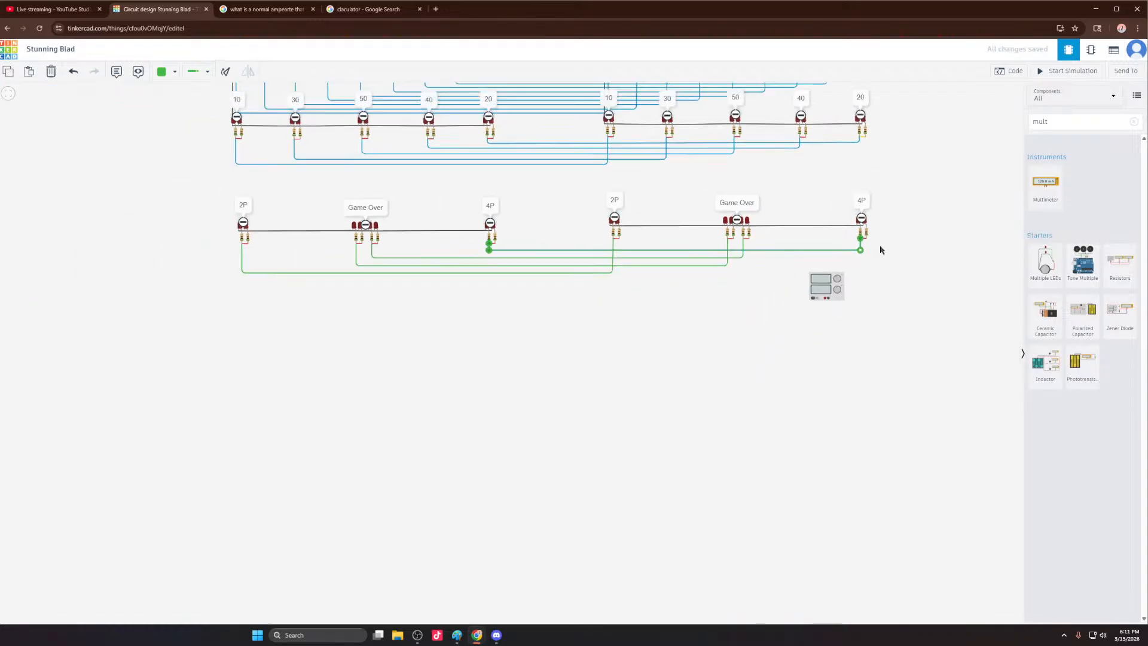
left_click(492, 323)
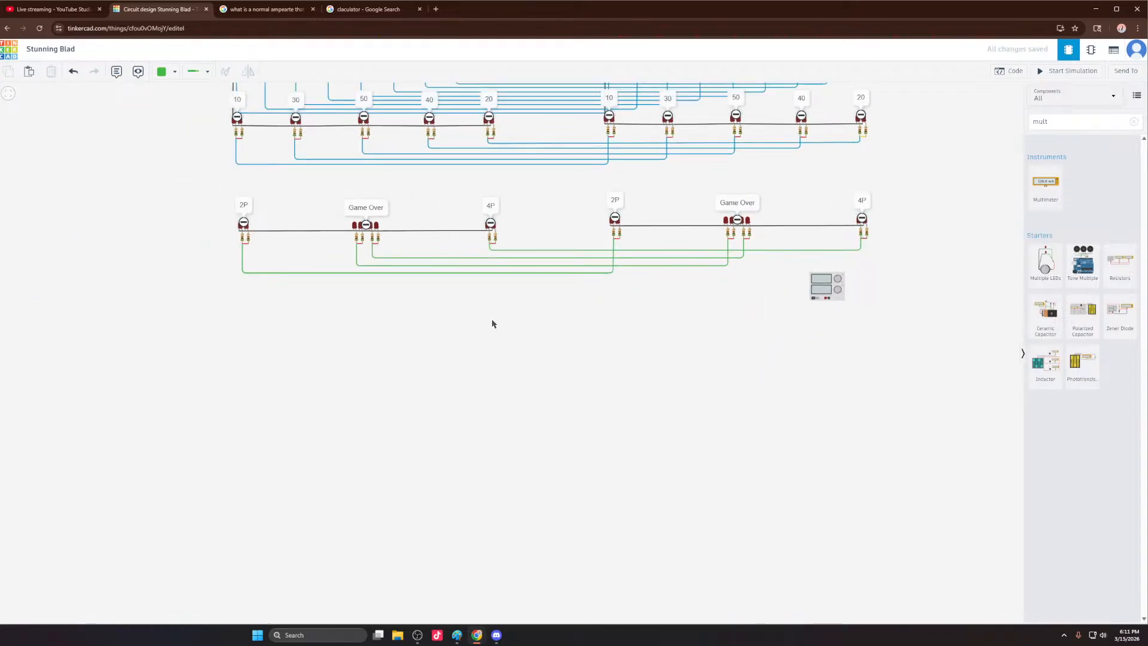
Step: Move the right 2P, Game Over and 4P groups slightly down towards the left groups' level and straighten the 2P wire's right corner
left_click_drag(202, 190, 554, 251)
left_click_drag(587, 190, 660, 249)
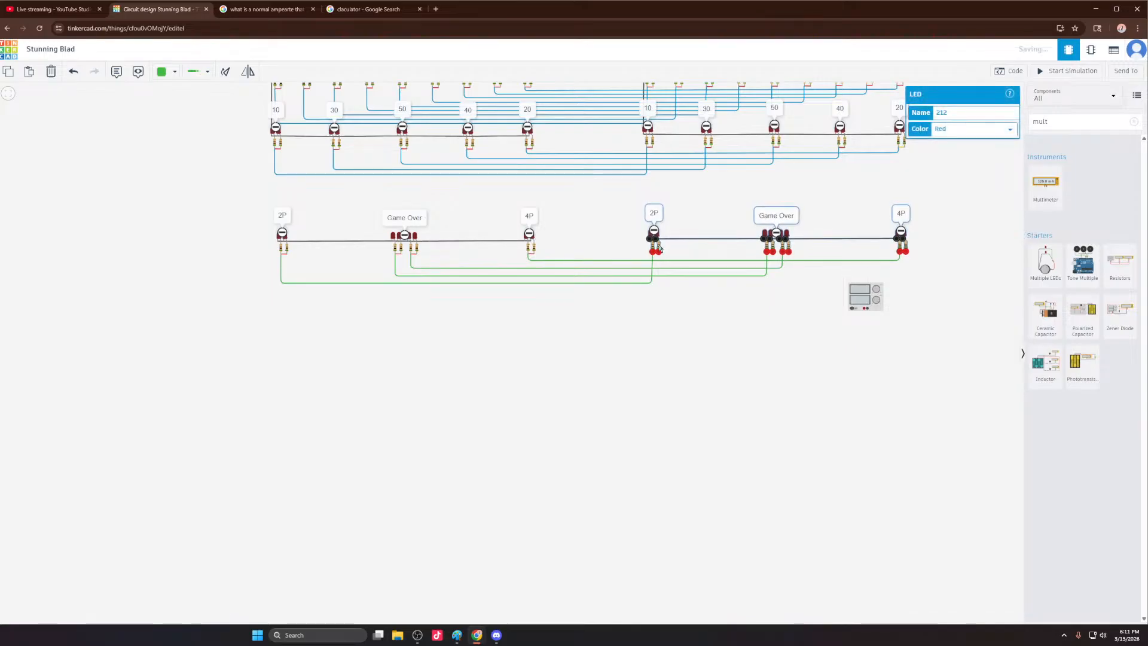
scroll(661, 285, "up", 6)
left_click(586, 281)
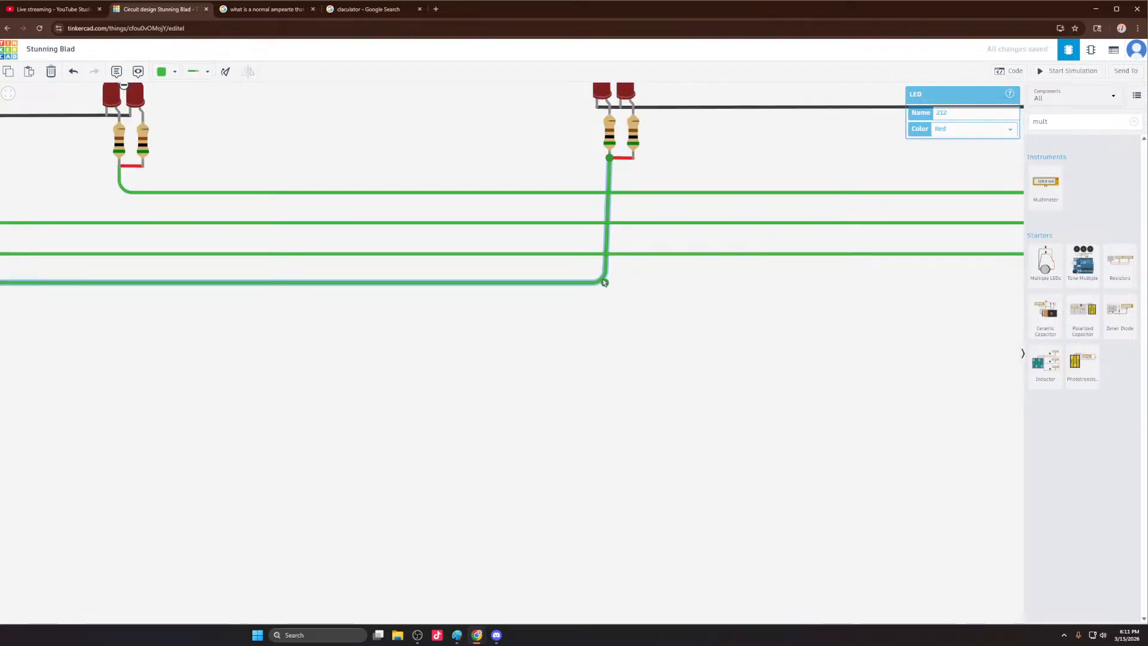
left_click_drag(605, 282, 610, 282)
scroll(649, 278, "down", 5)
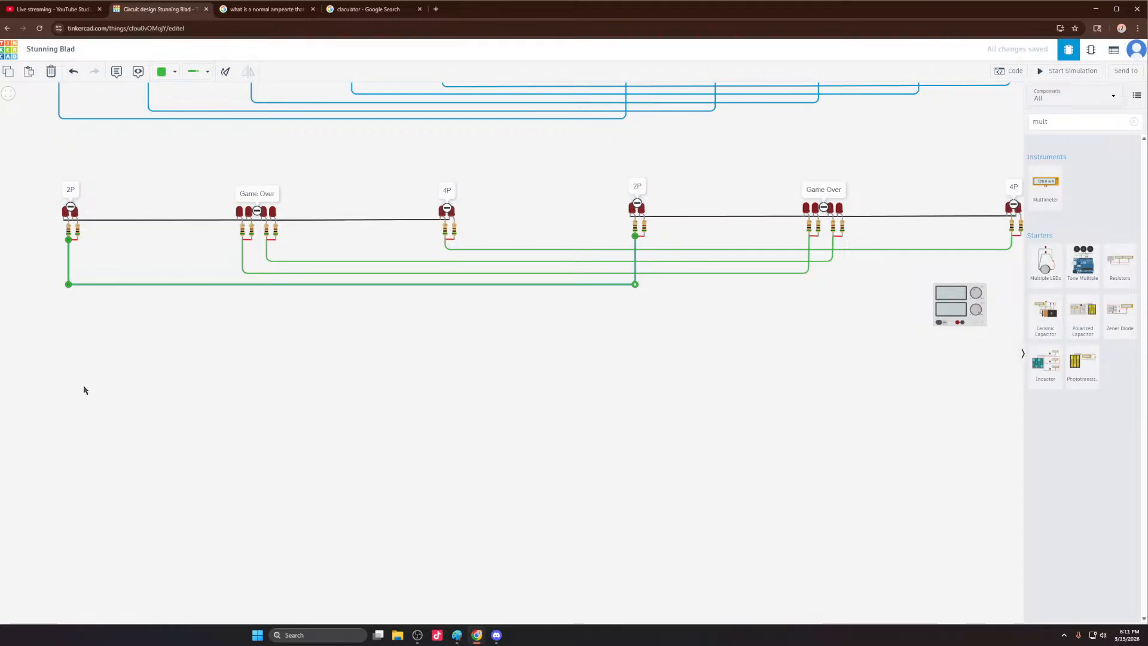
scroll(738, 246, "down", 6)
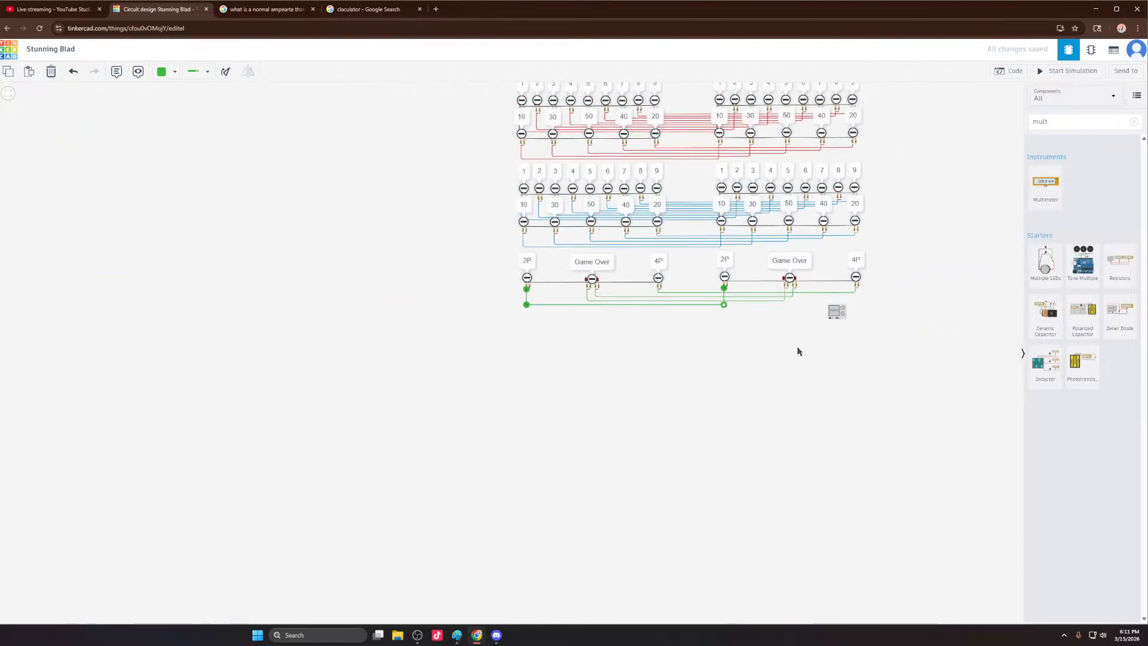
scroll(825, 123, "down", 2)
scroll(858, 131, "up", 4)
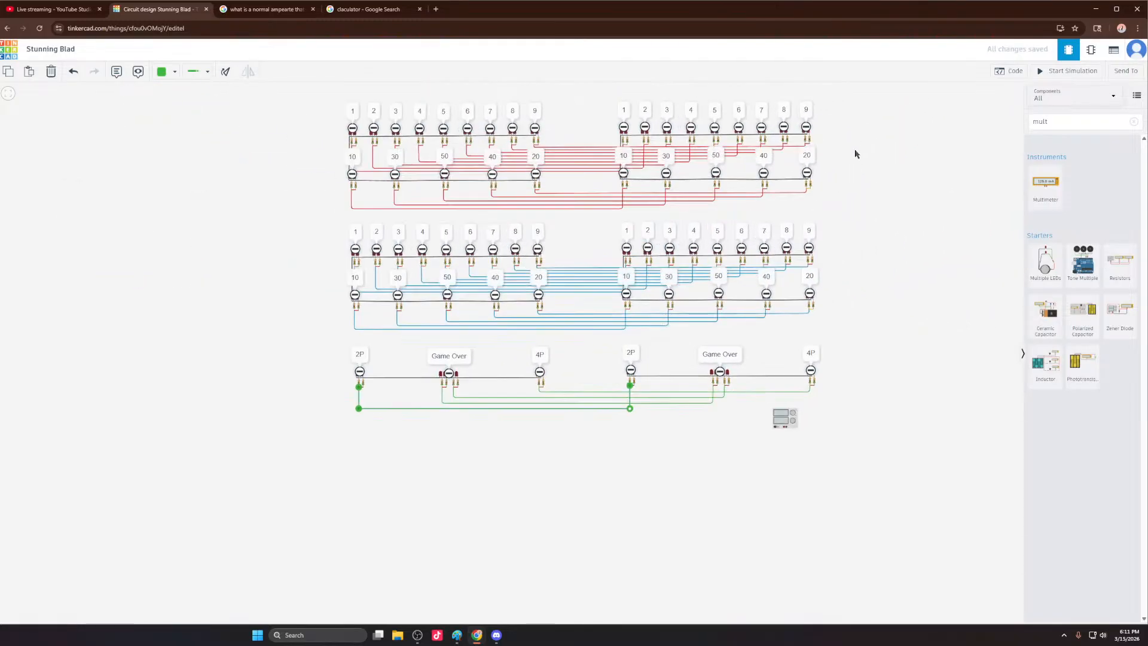
scroll(491, 373, "up", 2)
scroll(277, 357, "down", 1)
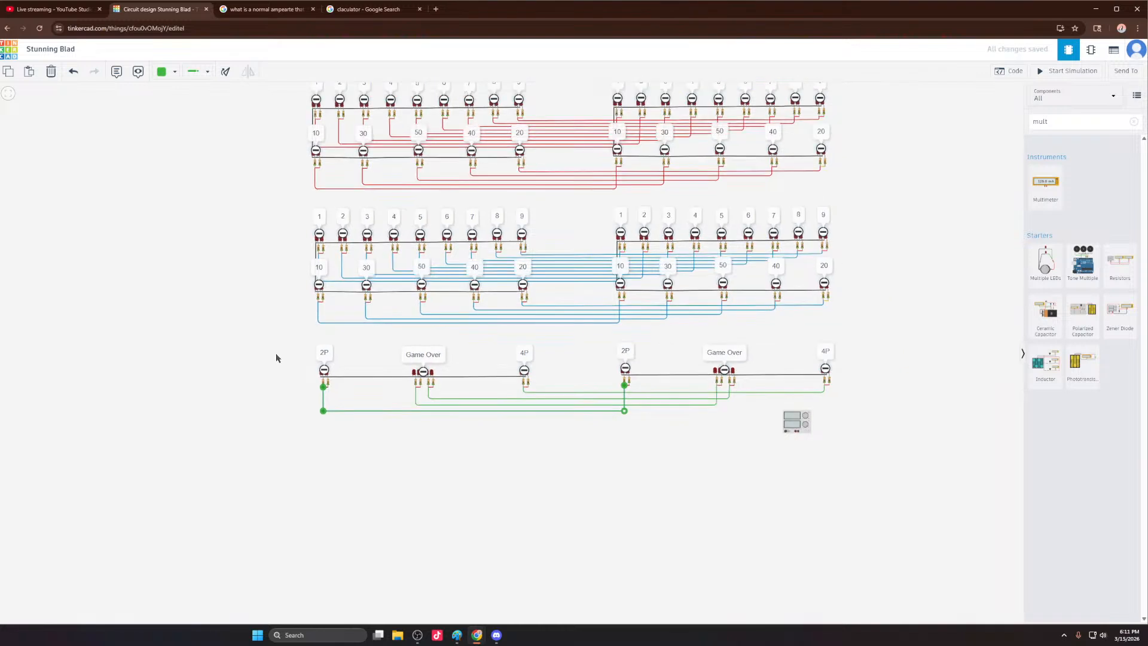
left_click(287, 332)
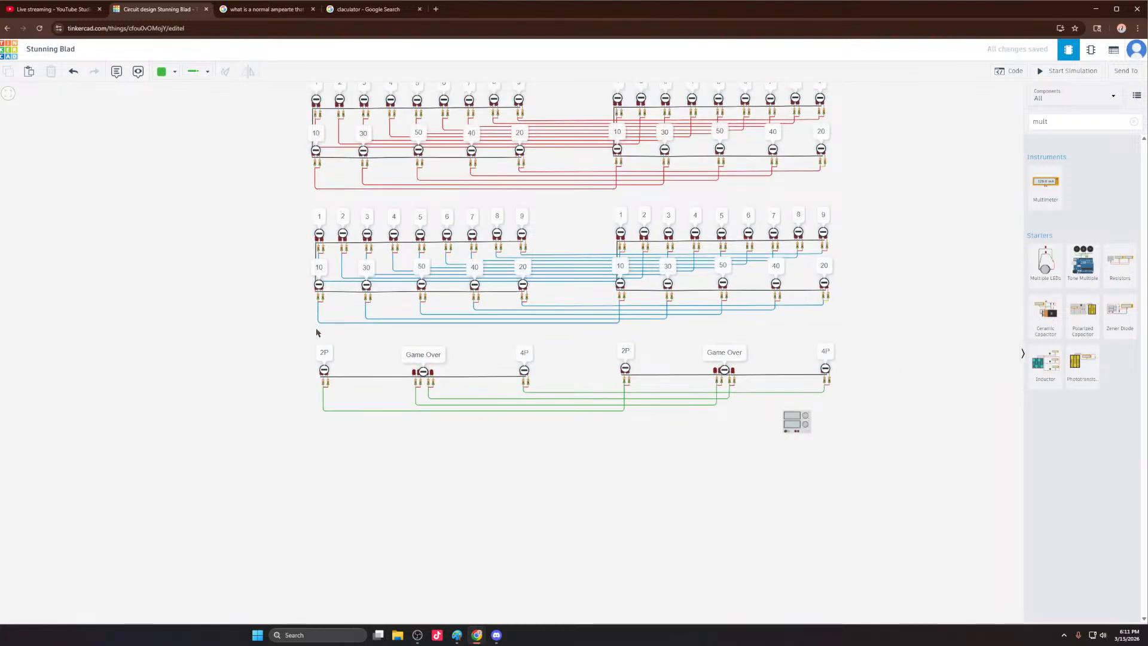
left_click_drag(316, 323, 830, 377)
left_click(828, 384)
key("ctrl+z")
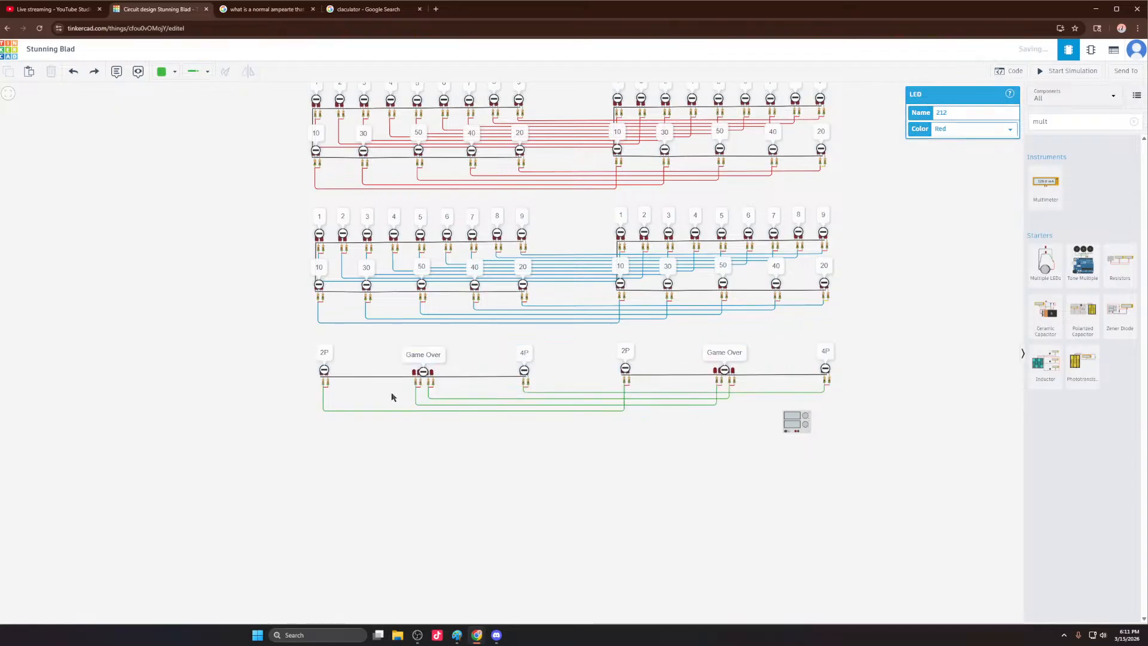
Step: Move all the 2P, Game Over and 4P groups up closer to the blue banks and raise the green 2P wire to match
left_click_drag(281, 327, 863, 426)
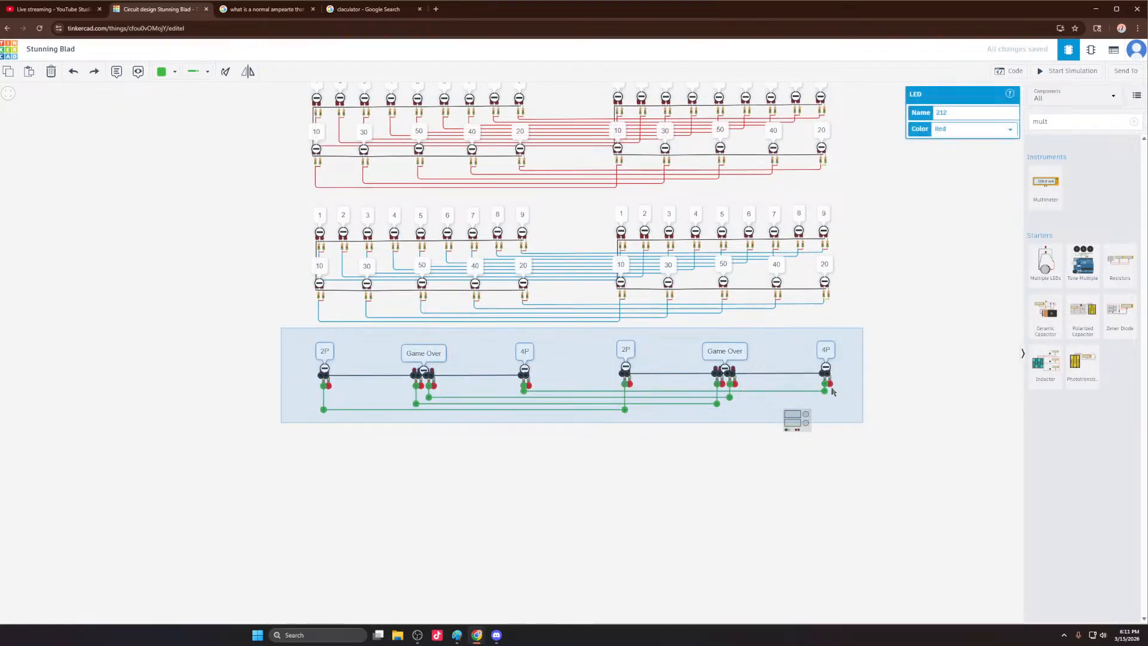
left_click_drag(834, 383, 833, 371)
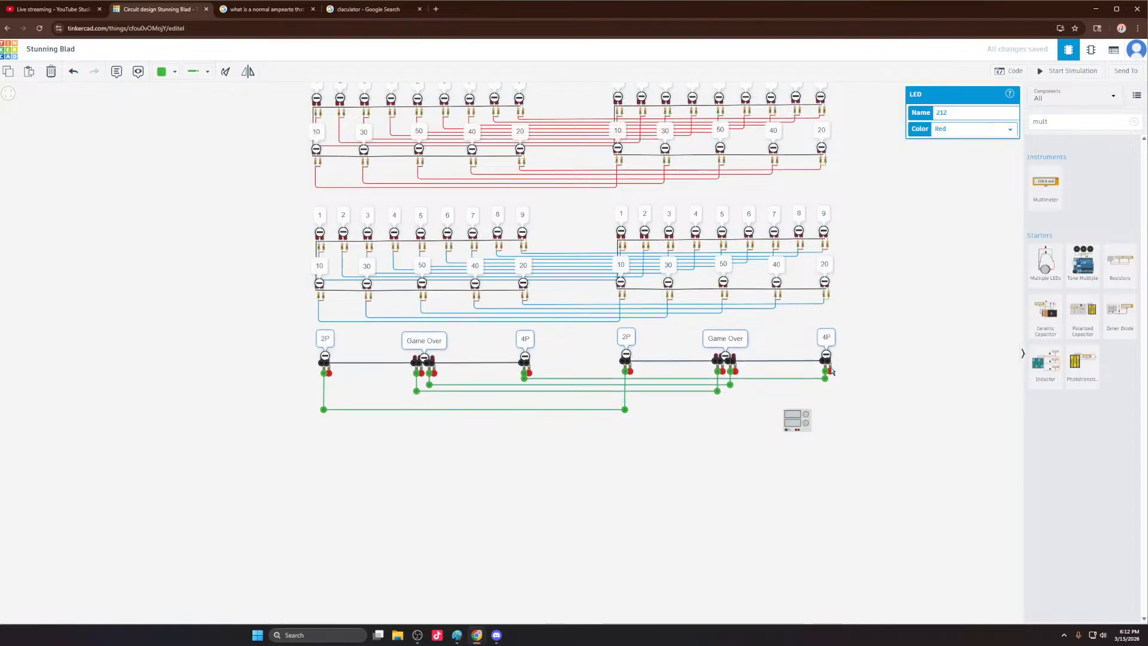
left_click_drag(456, 410, 466, 397)
left_click(463, 410)
Step: Run the simulation briefly to check the power supply's display, and stop it again
scroll(562, 416, "down", 3)
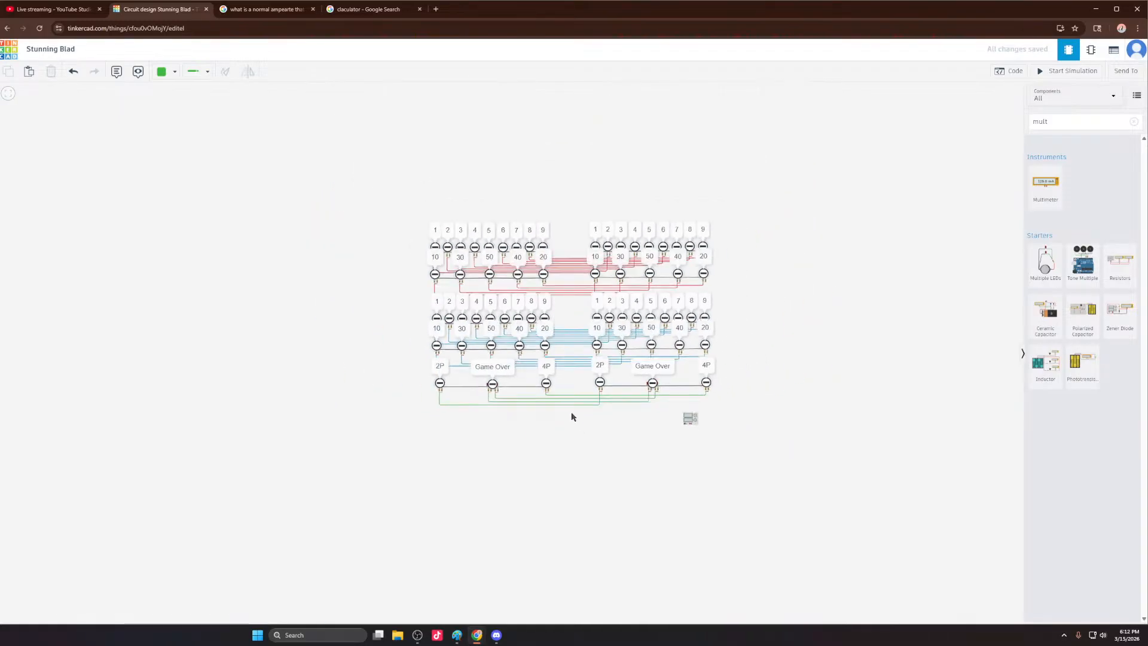
scroll(818, 330, "up", 4)
scroll(469, 541, "up", 3)
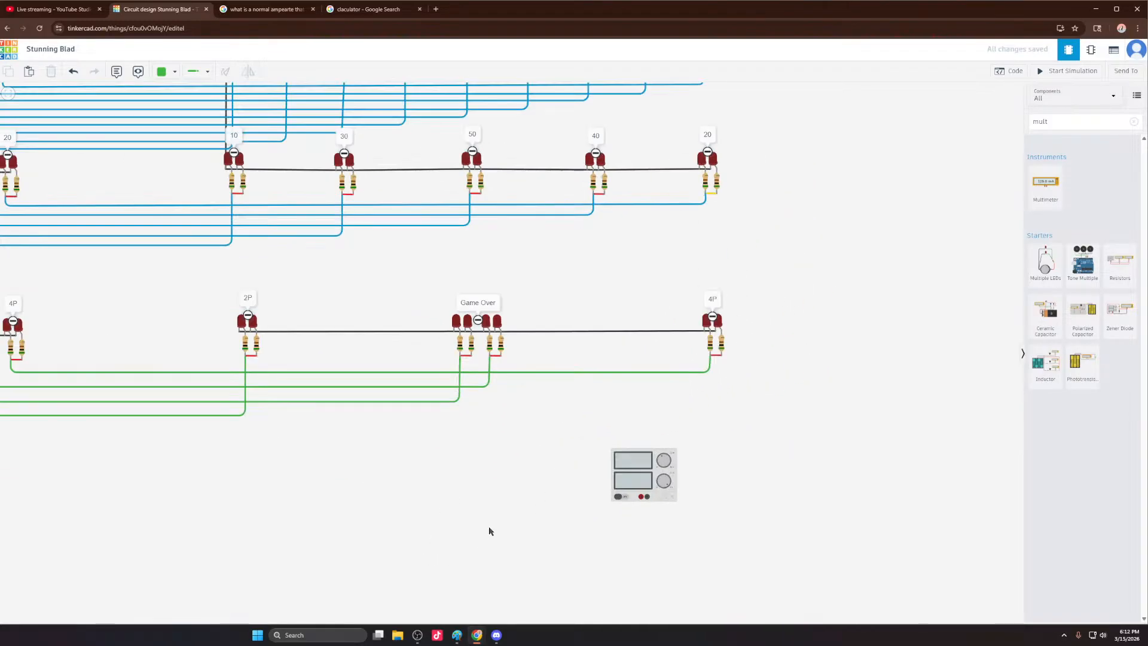
left_click(1043, 73)
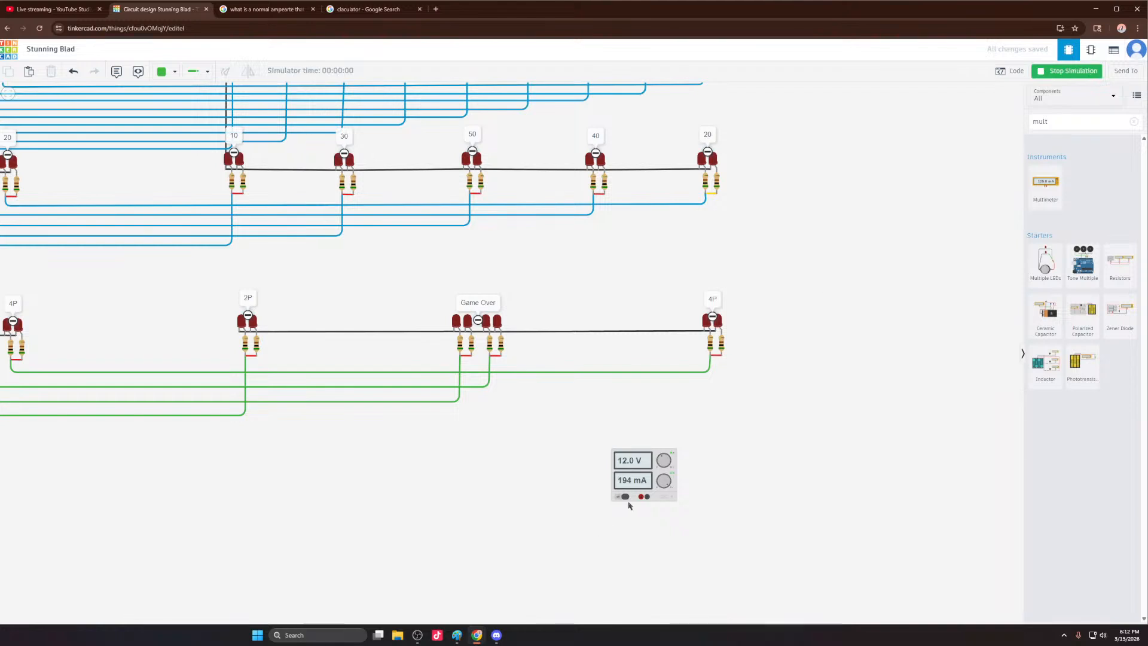
left_click(1069, 79)
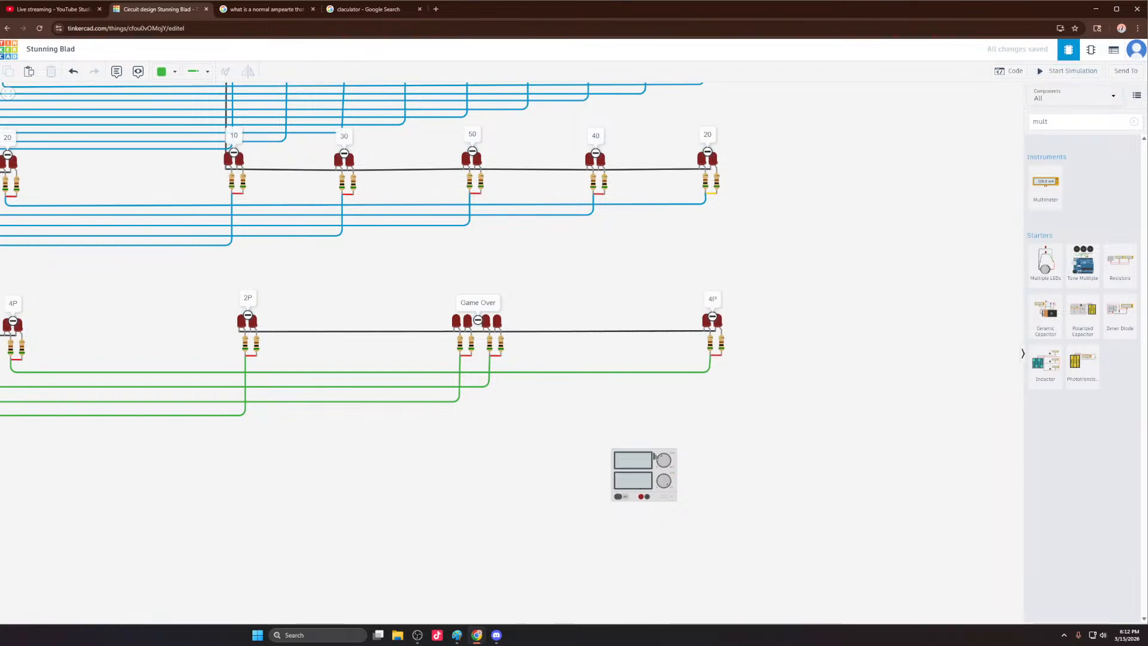
Step: Move the power supply beneath the right 4P group and wire its positive terminal in orange to the right Game Over's right resistor pair
left_click_drag(640, 469, 706, 424)
left_click(707, 449)
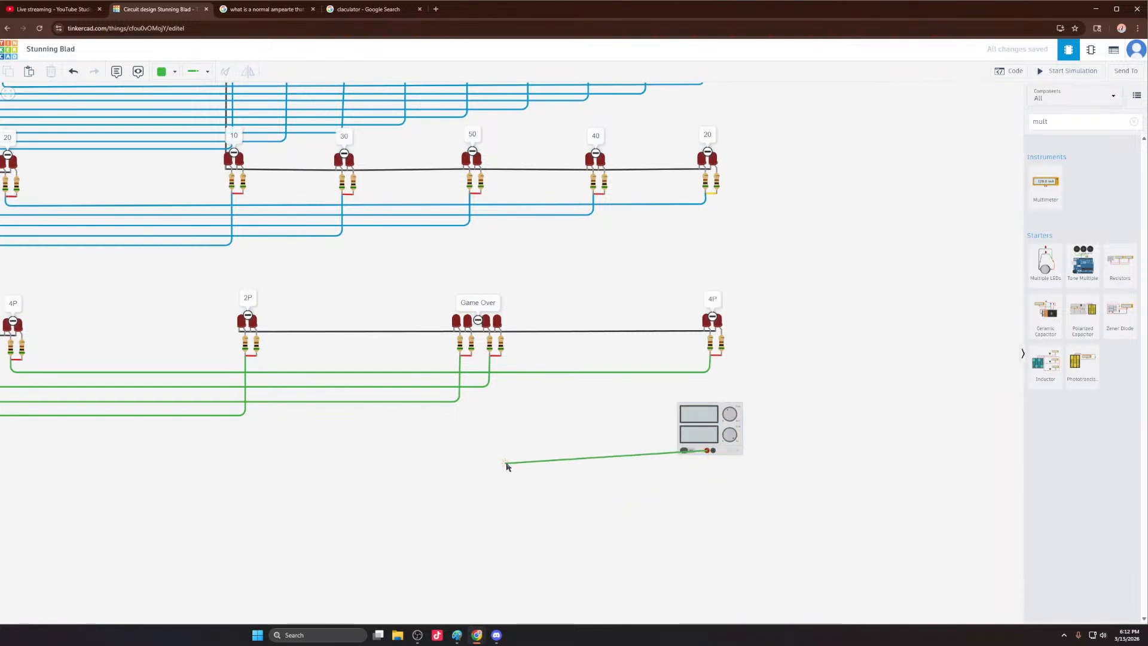
key("Escape")
left_click(160, 71)
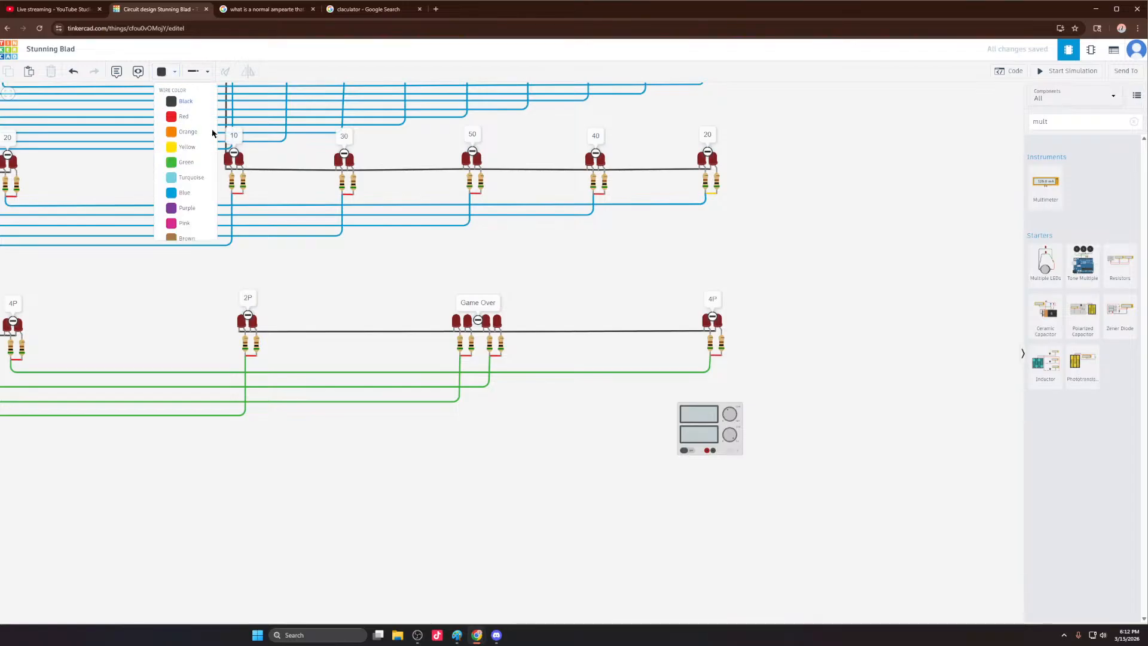
left_click(190, 133)
left_click(708, 450)
left_click(698, 473)
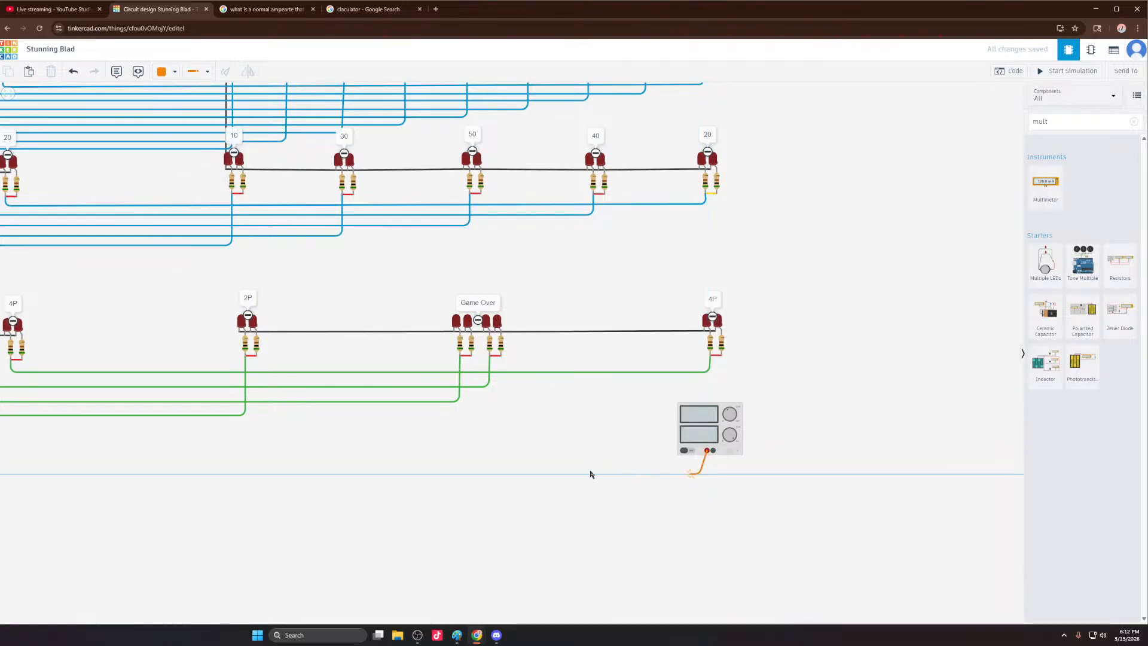
left_click(532, 454)
left_click(501, 357)
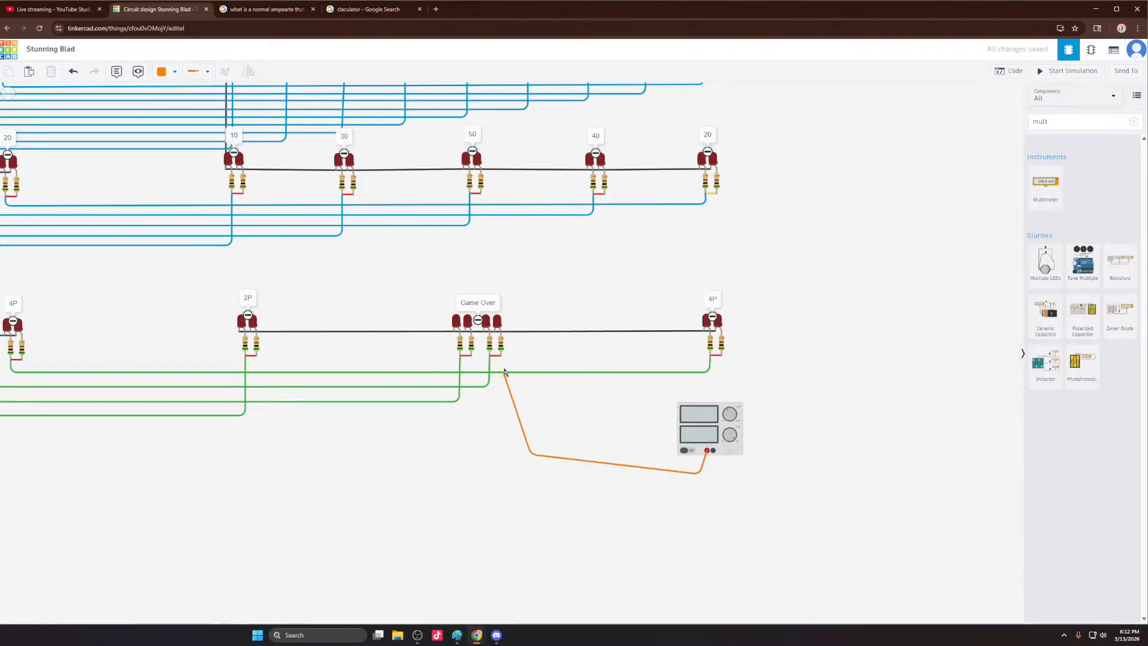
left_click(501, 357)
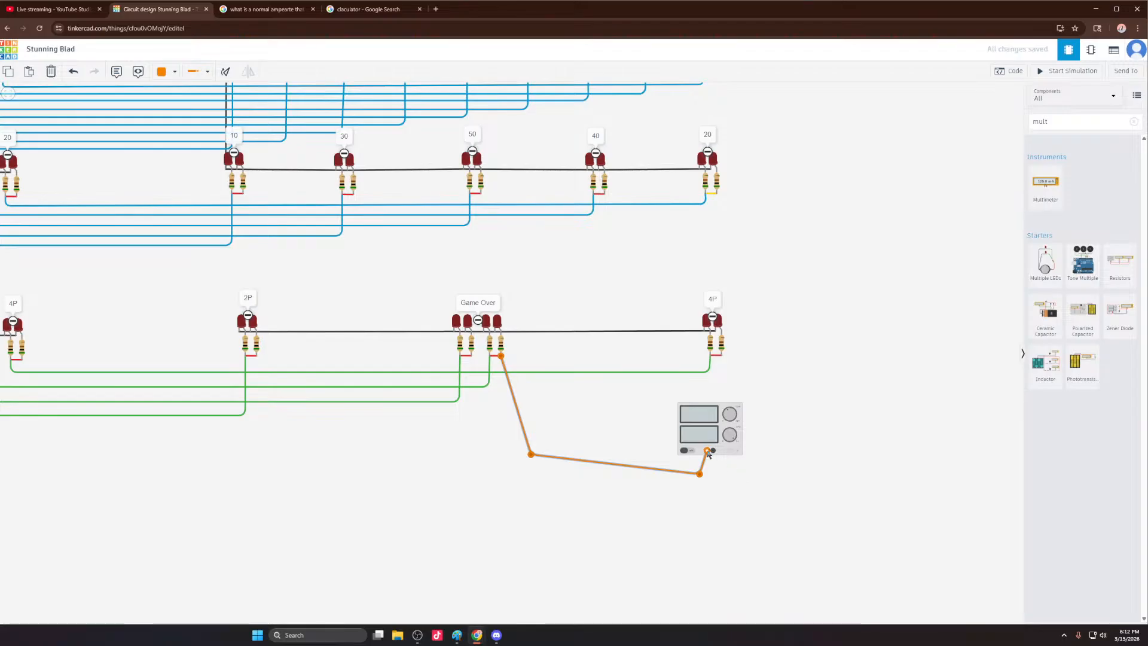
left_click(719, 490)
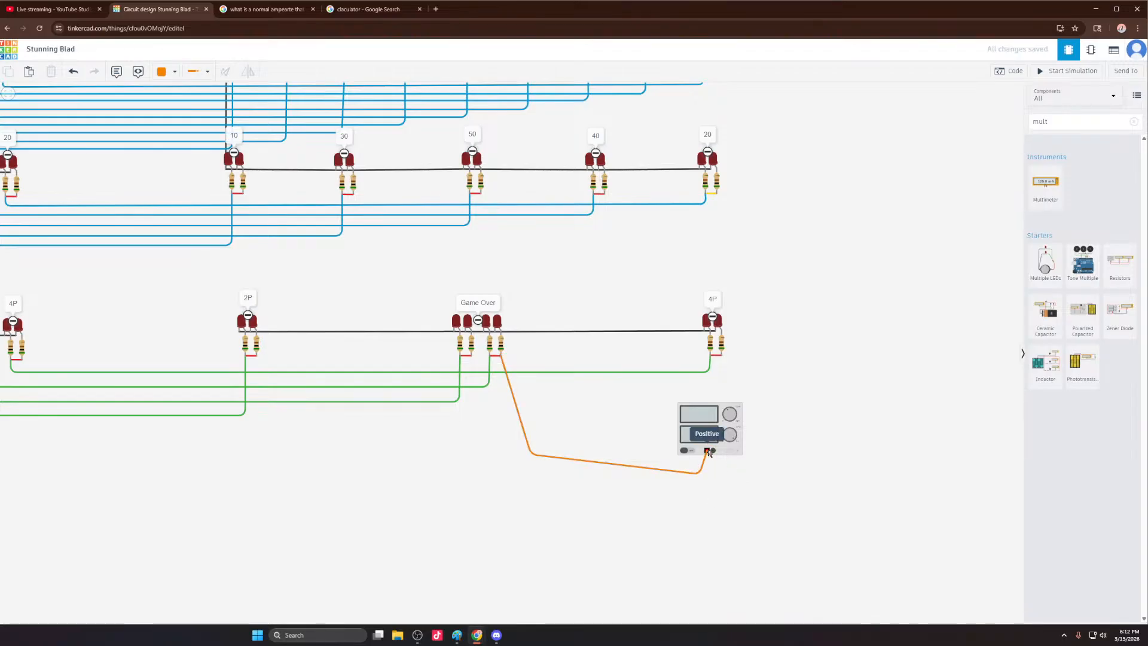
Step: Run a second orange wire from the power supply's positive terminal to the right Game Over's left resistor pair, routed below the first
left_click(707, 451)
left_click(707, 488)
left_click(576, 483)
left_click(465, 446)
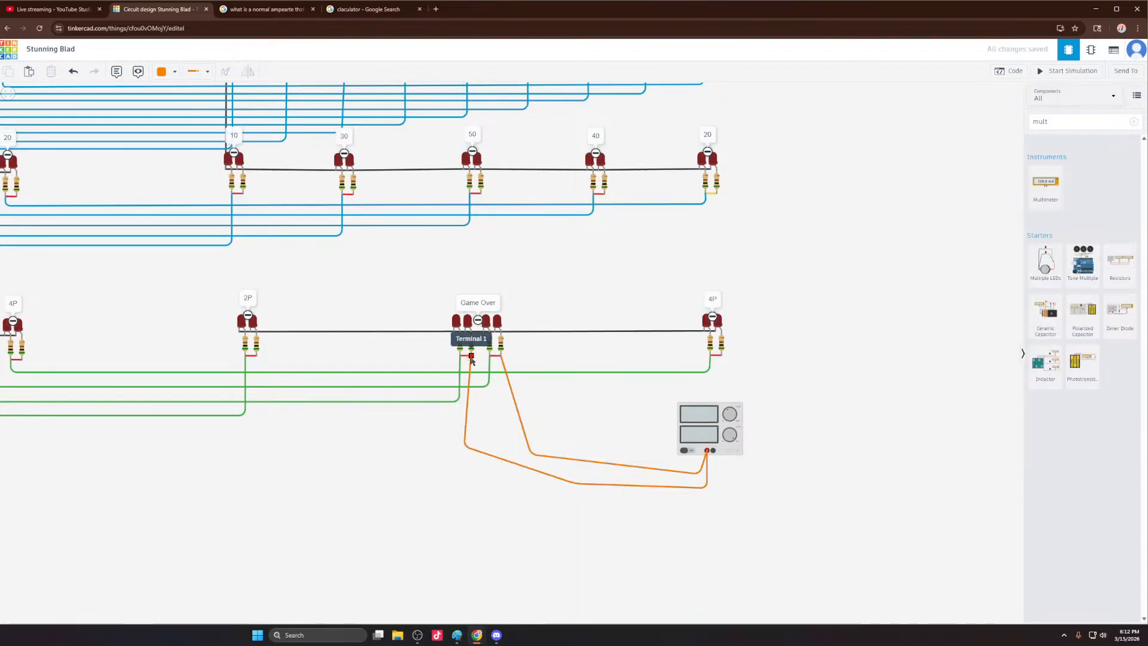
left_click(471, 355)
Step: Connect the power supply's negative terminal to the right 4P LED's cathode with an orange wire looping around the right side
left_click(713, 451)
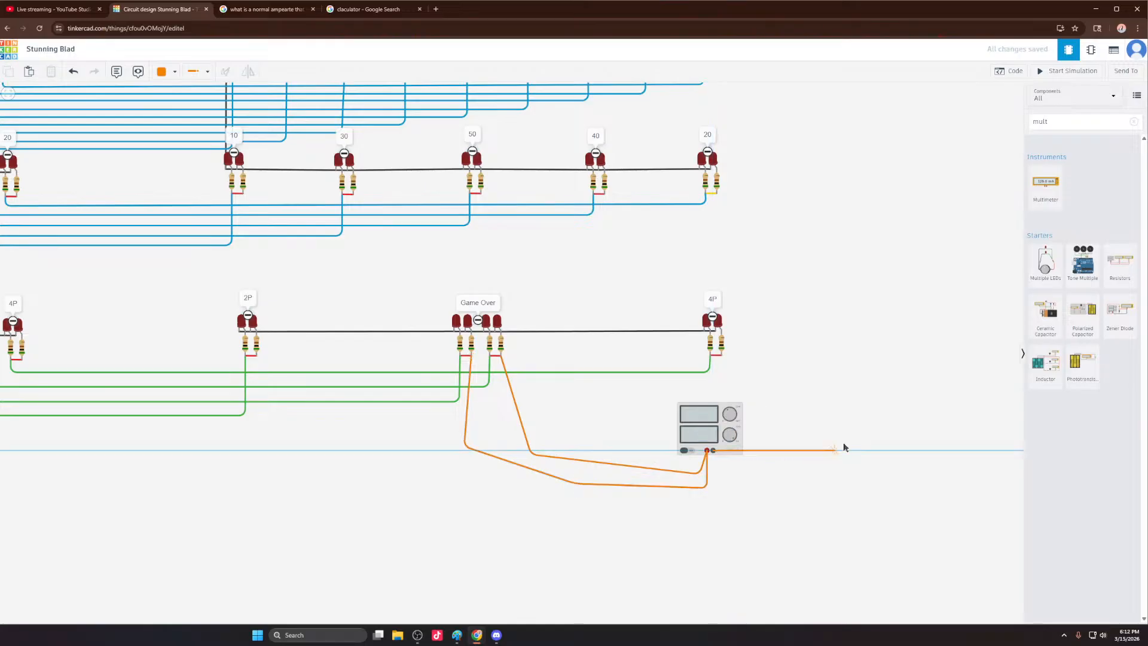
left_click(852, 420)
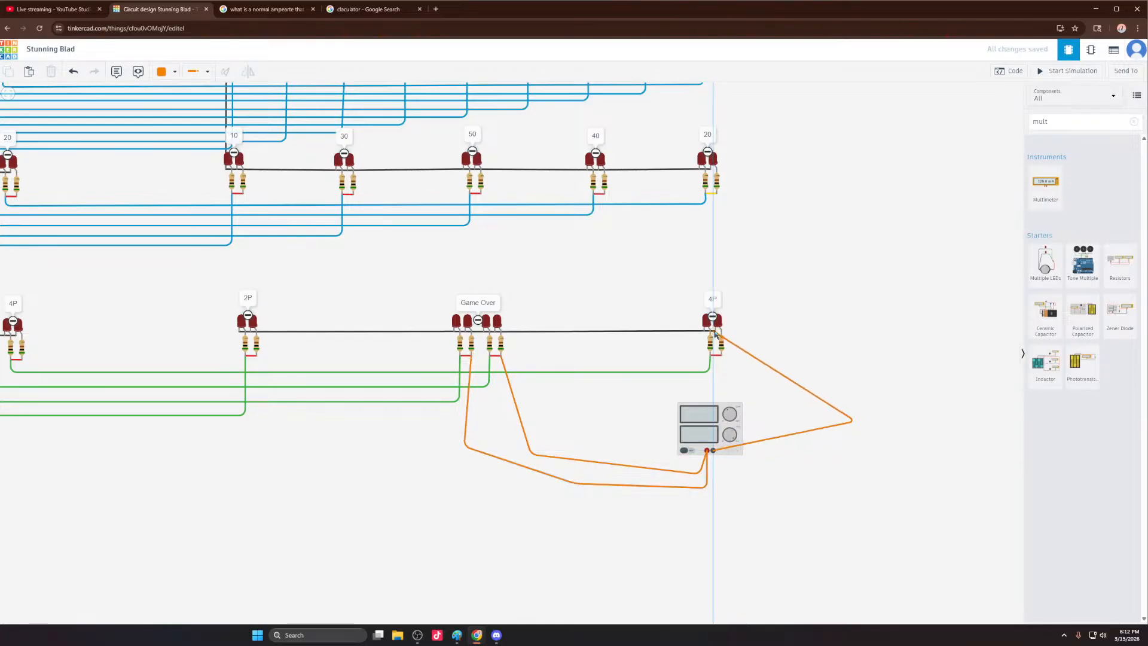
left_click(715, 330)
Step: Run the simulation and compare the left and right Game Over LEDs for which ones light up
left_click(1046, 72)
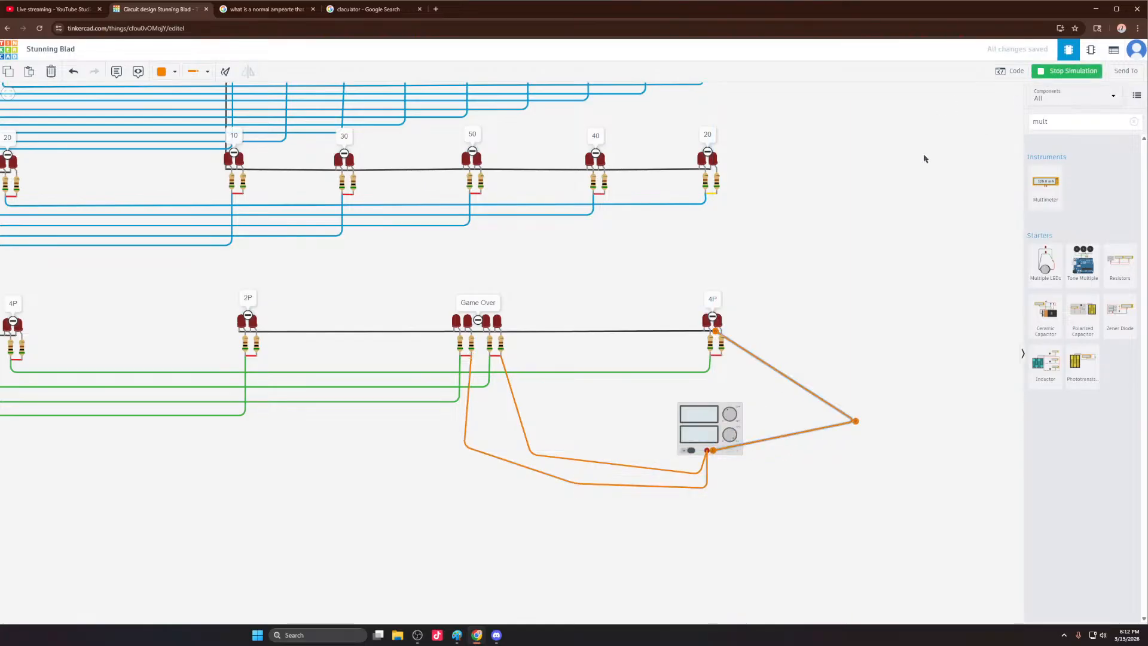
scroll(802, 231, "down", 3)
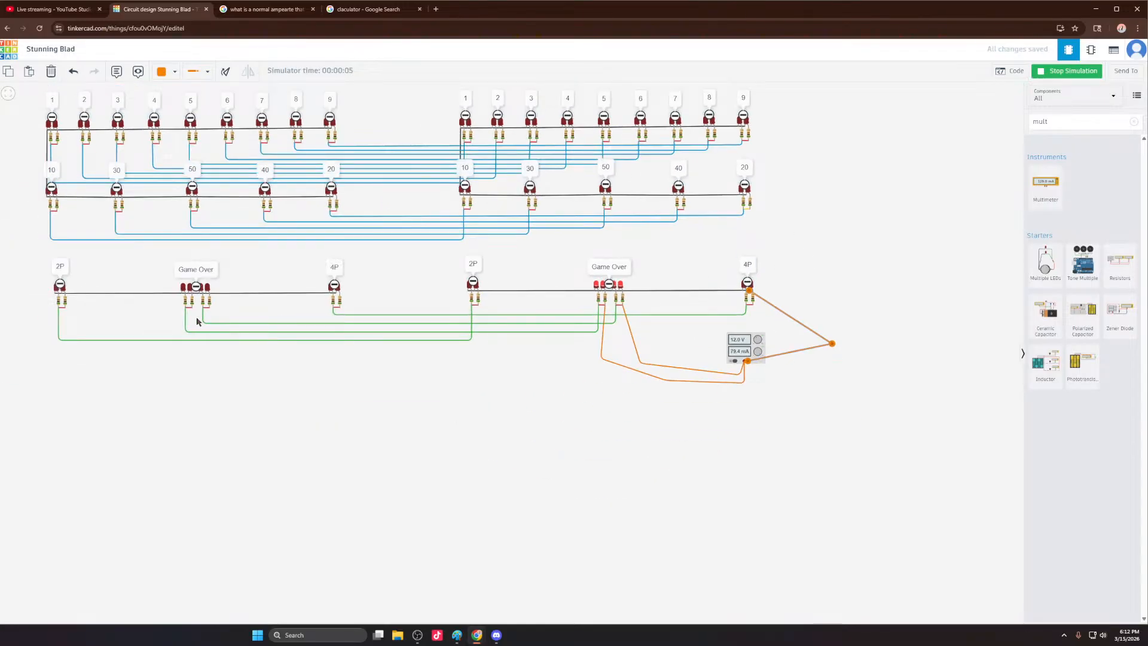
scroll(457, 269, "up", 3)
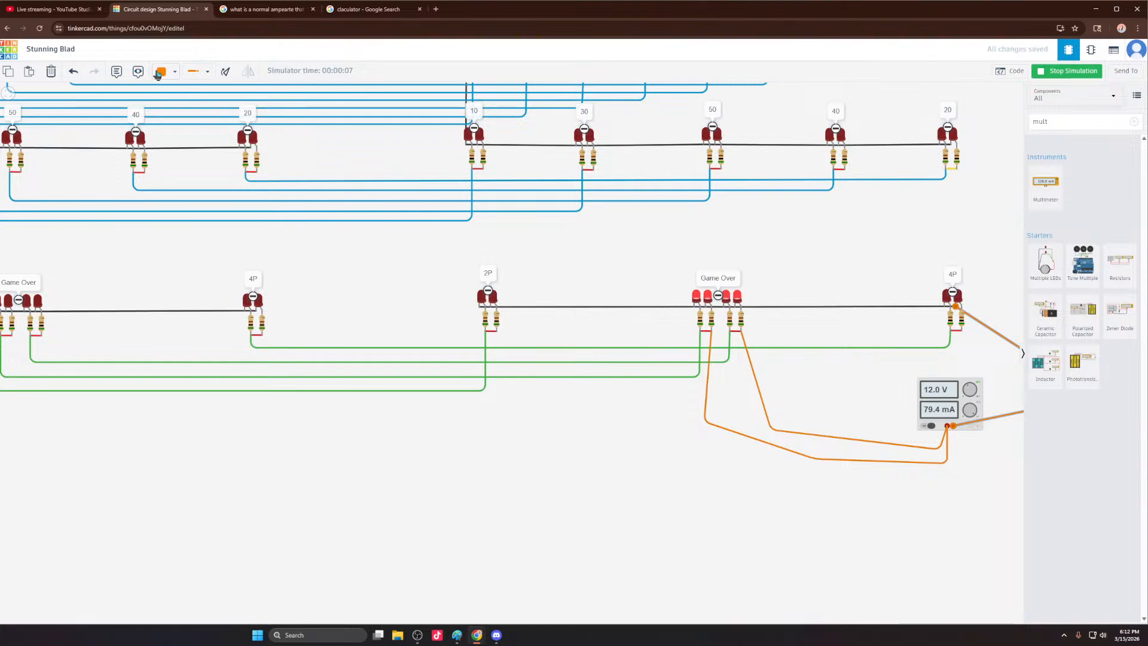
Step: Stop the simulation, recolor the power supply's negative wire black, and join the left 4P and right 2P cathodes with a black wire
left_click(160, 72)
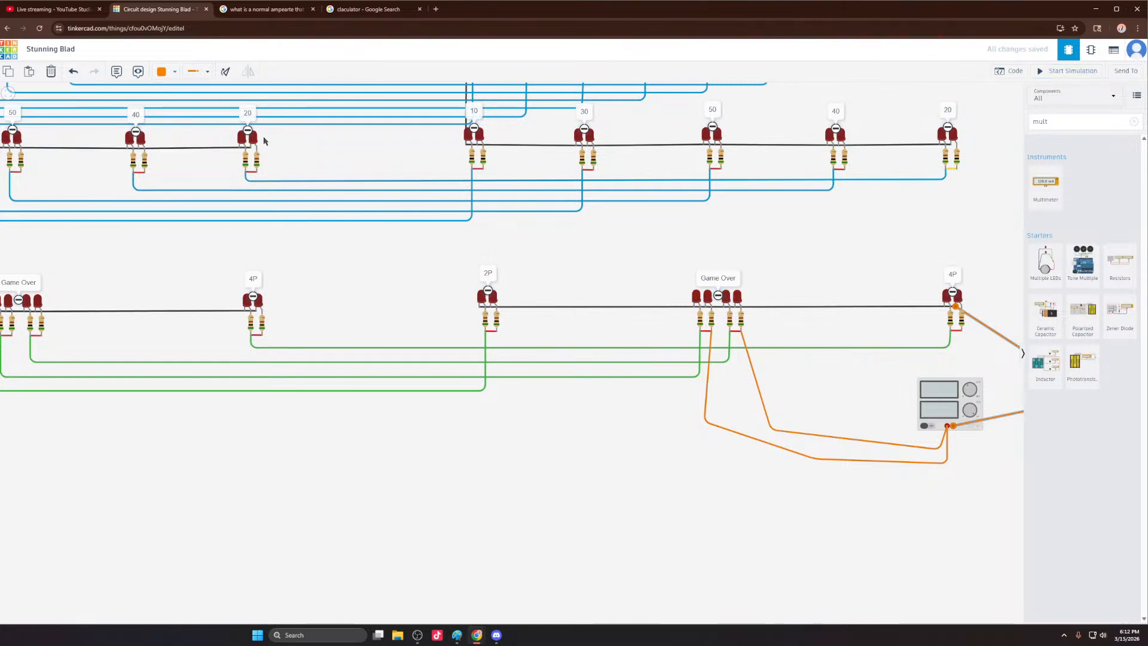
left_click(161, 72)
left_click(182, 99)
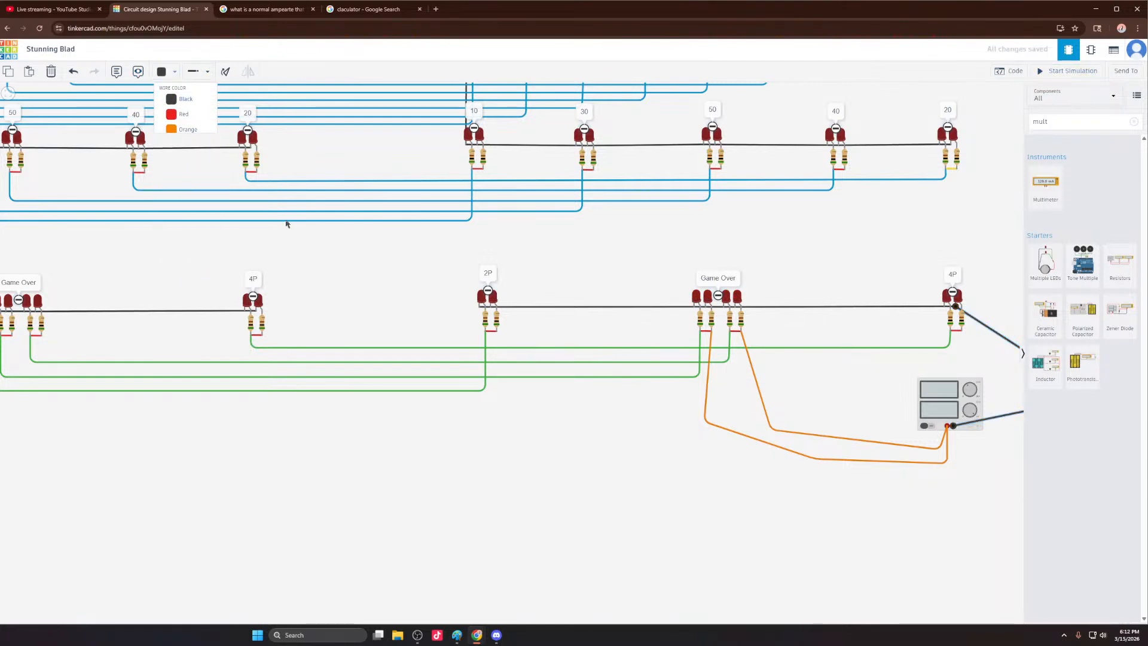
left_click(257, 311)
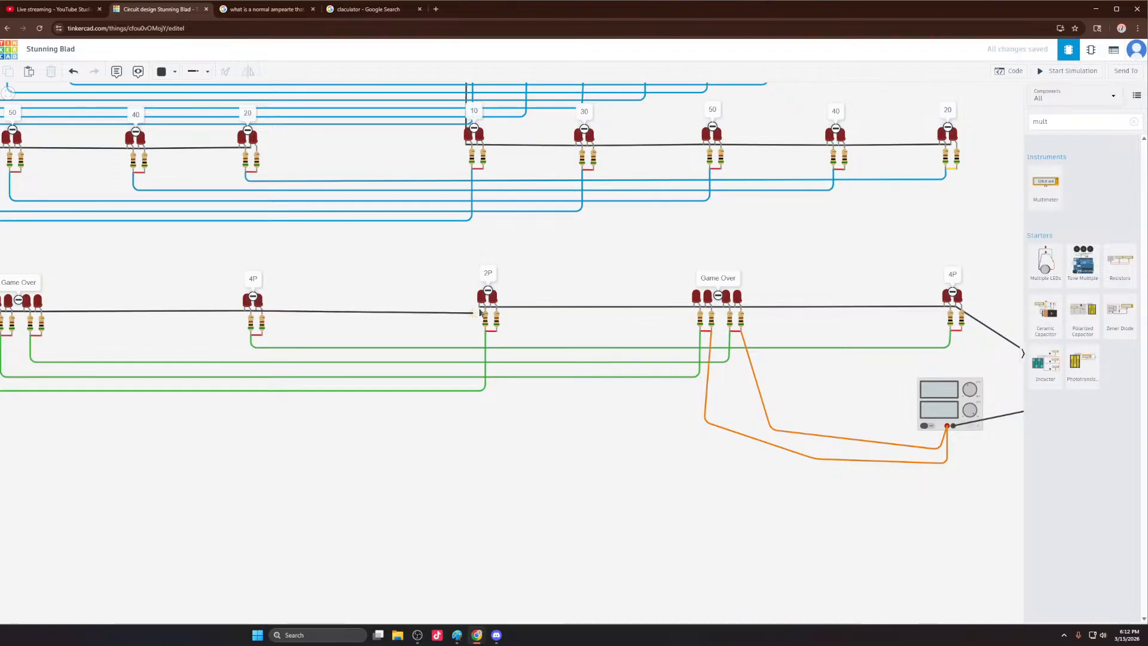
left_click(479, 307)
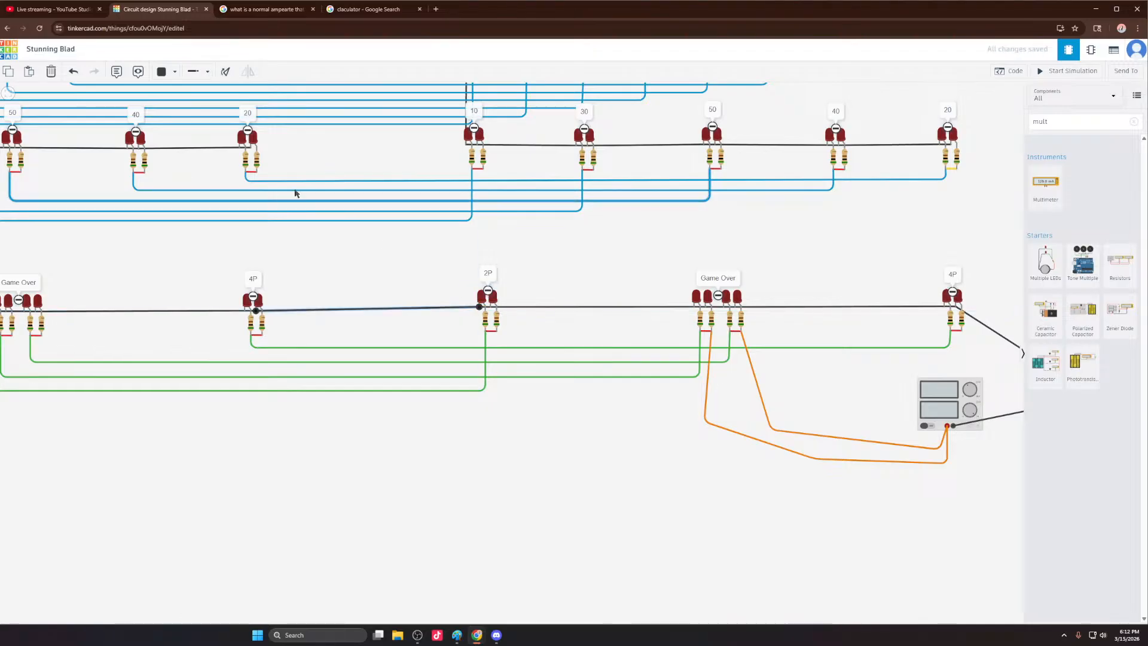
Step: Join the blue banks' cathode lines with black wires, from left 20 to right 10 and from left 9 to right 1
left_click(251, 148)
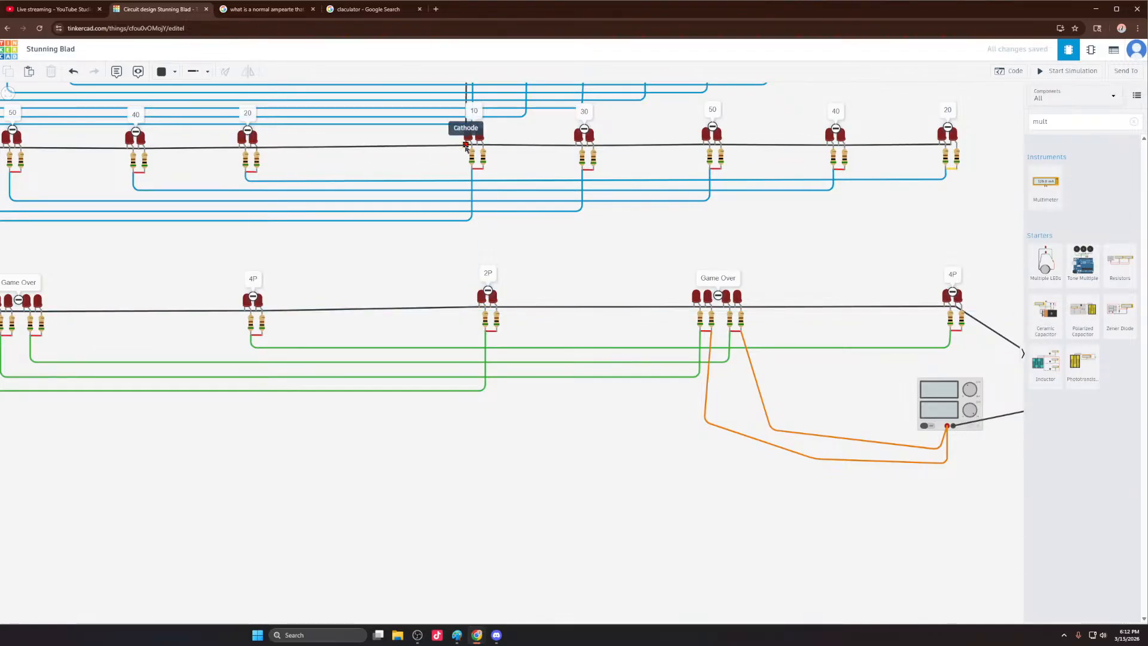
left_click(466, 146)
scroll(584, 253, "down", 5)
scroll(512, 243, "up", 8)
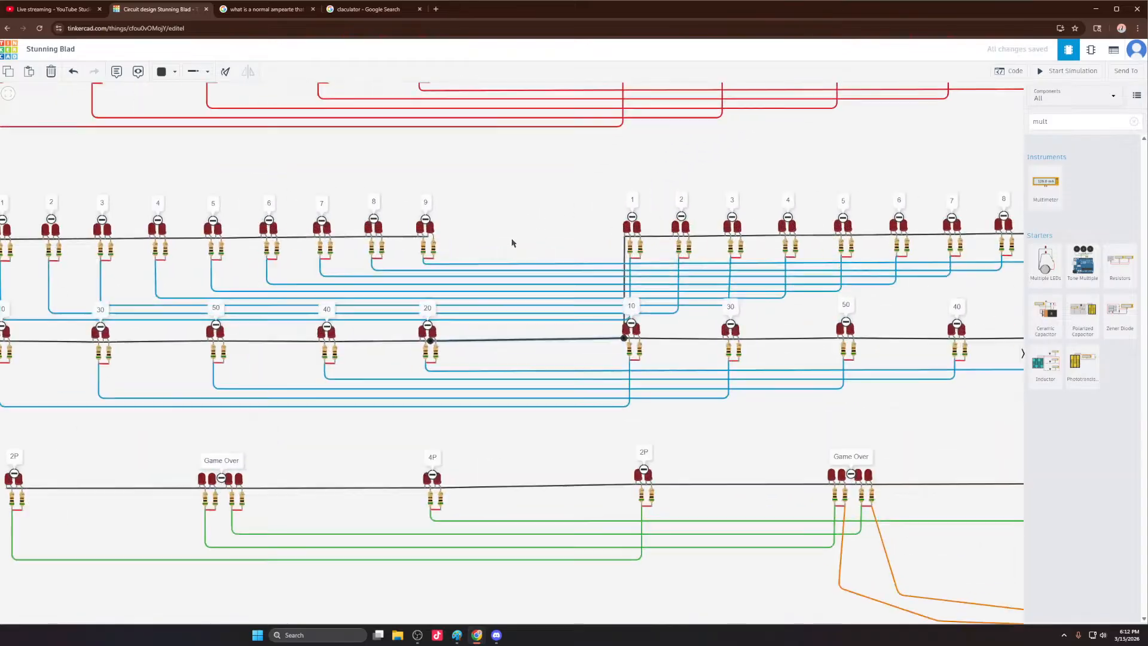
scroll(512, 243, "up", 2)
left_click(412, 235)
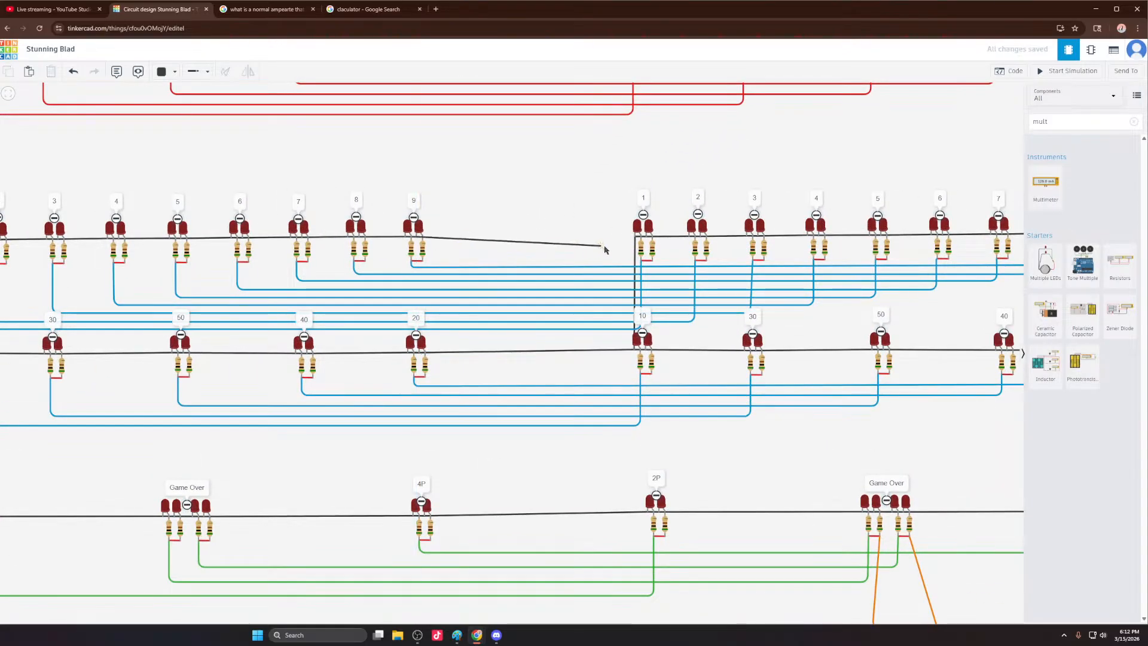
left_click(636, 237)
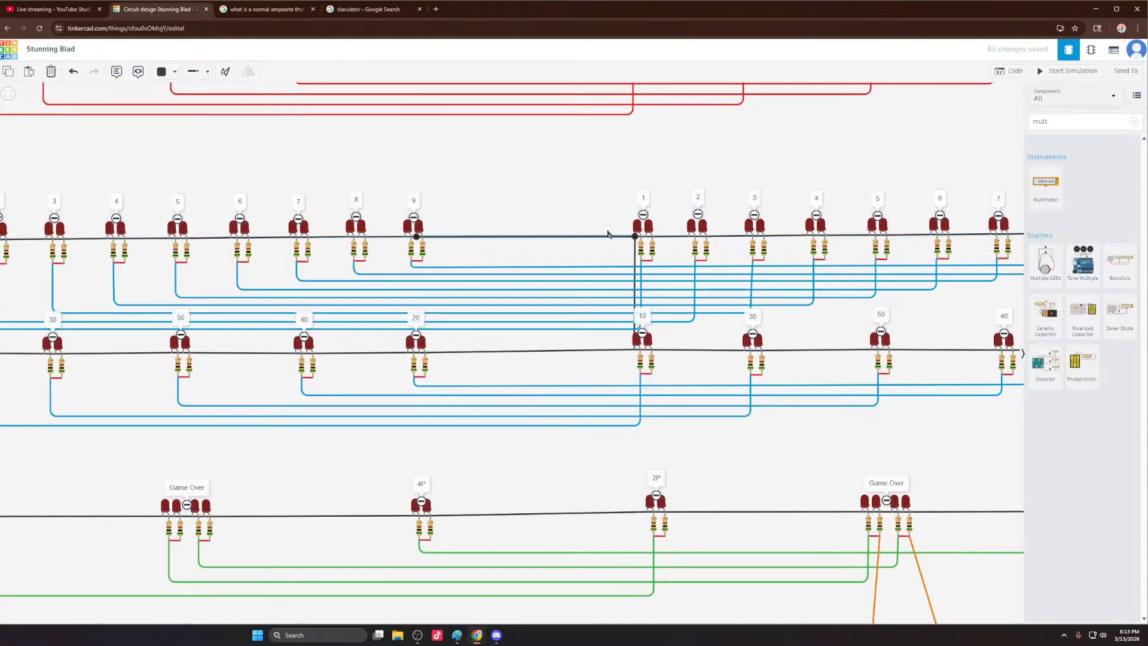
Step: Join the red banks' cathode lines with black wires, from left 9 to right 1 and from left 20 to right 10
scroll(522, 193, "down", 3)
scroll(589, 207, "up", 5)
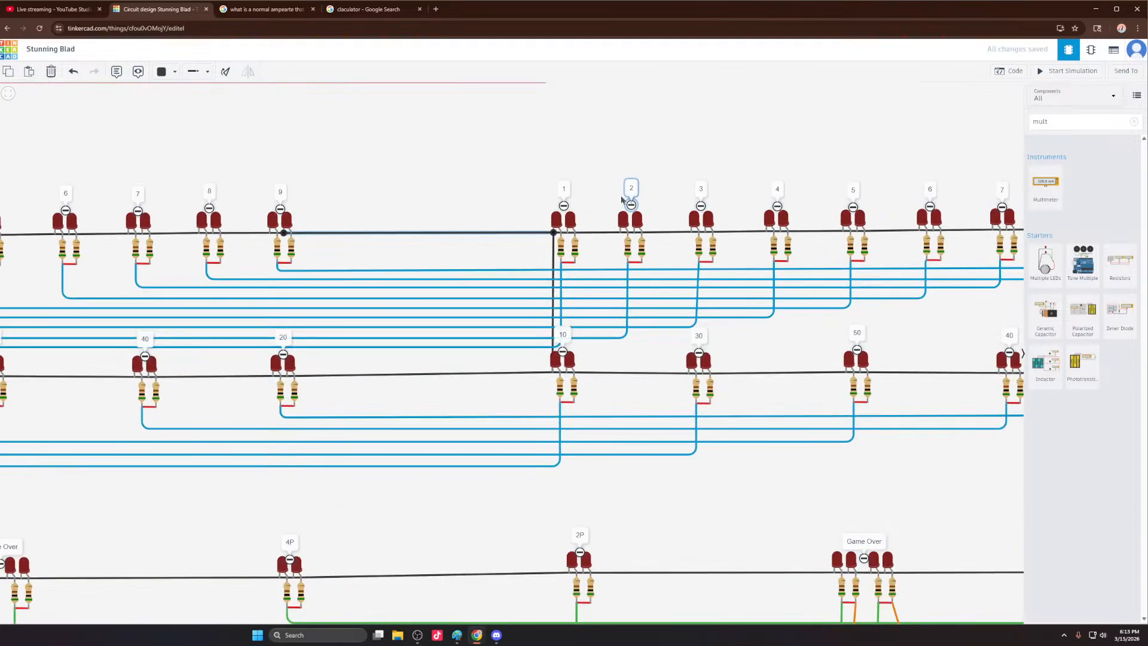
scroll(583, 222, "down", 8)
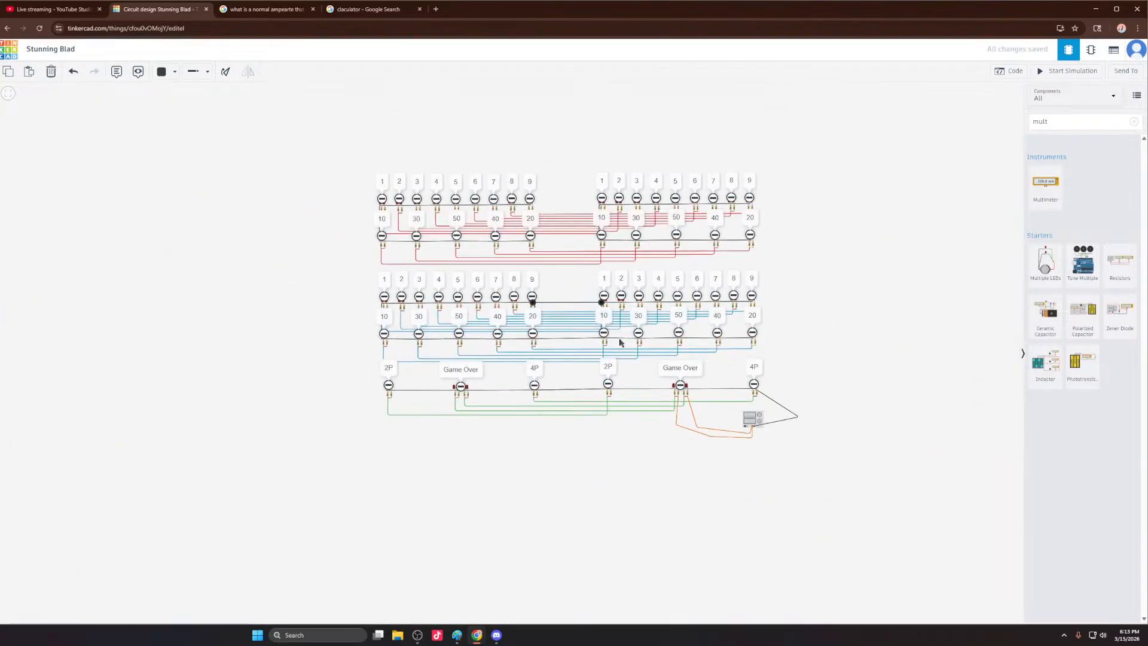
scroll(558, 236, "up", 2)
scroll(557, 236, "up", 3)
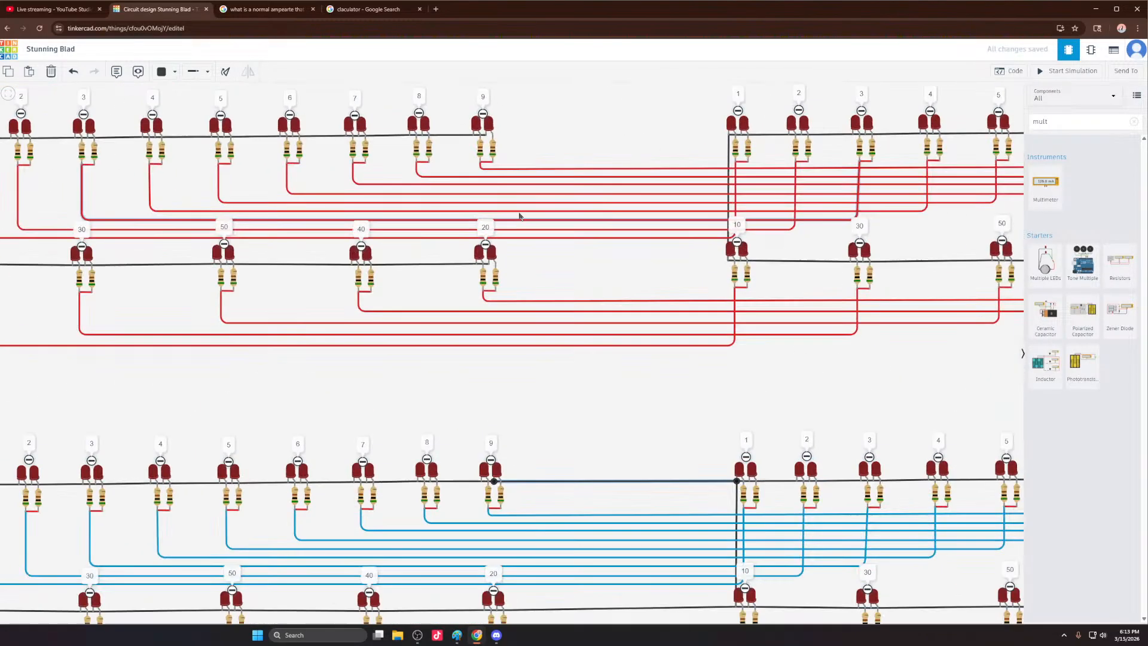
left_click(487, 132)
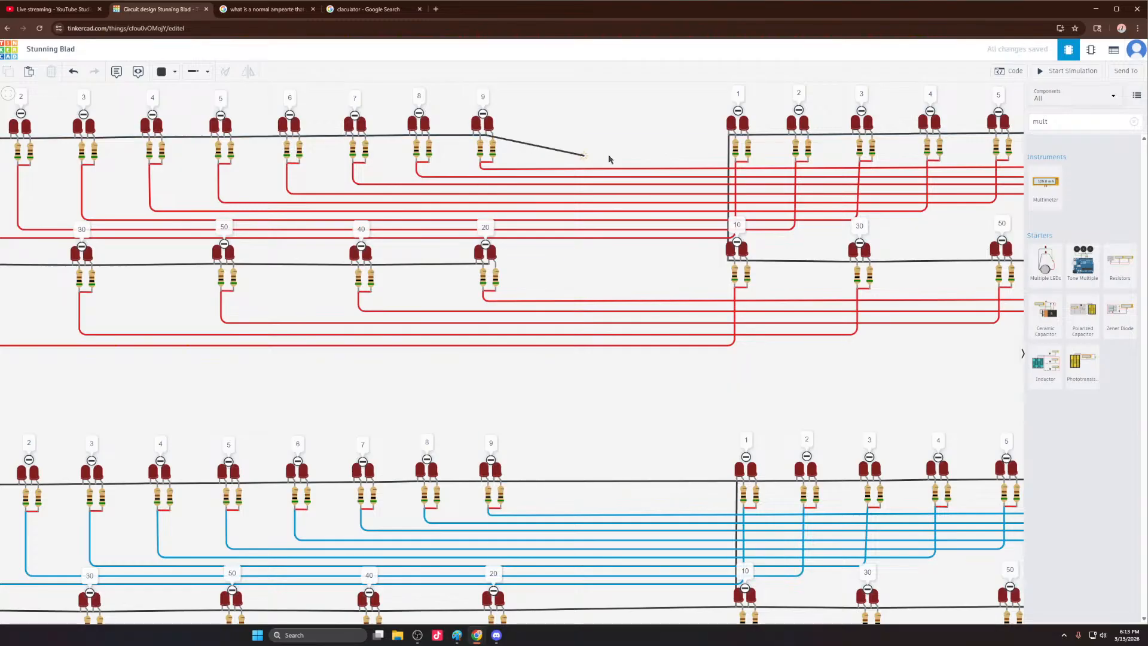
left_click(729, 134)
left_click(495, 265)
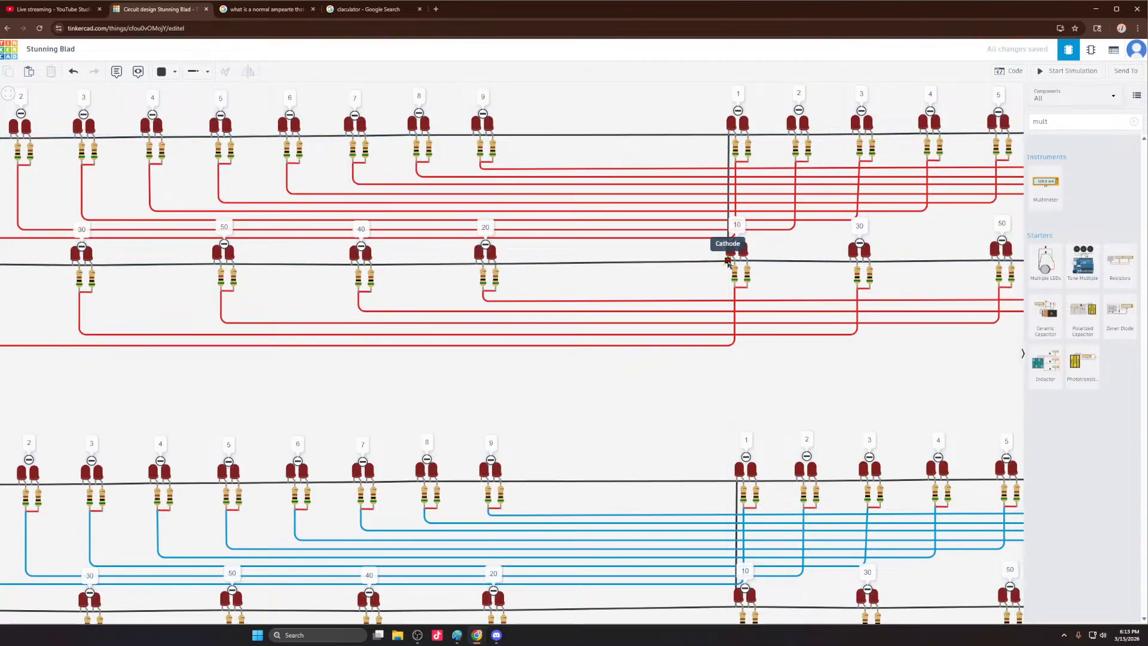
left_click(727, 261)
scroll(715, 263, "down", 8)
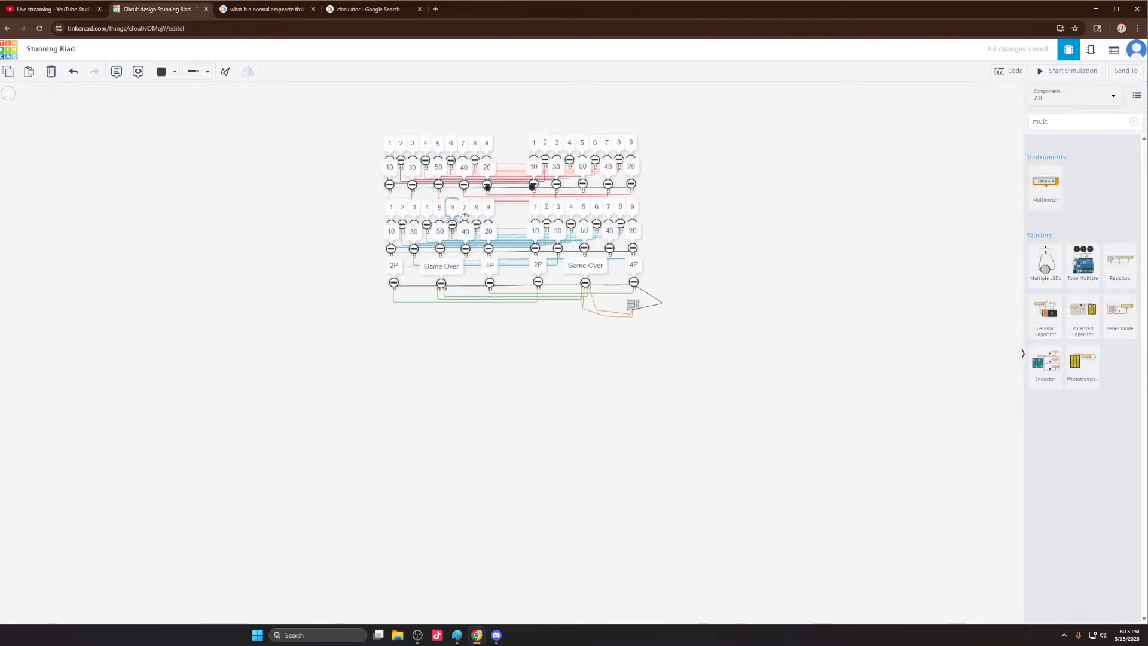
Step: Run the simulation and check the Game Over LEDs and the power supply's voltage and current draw
left_click(1064, 71)
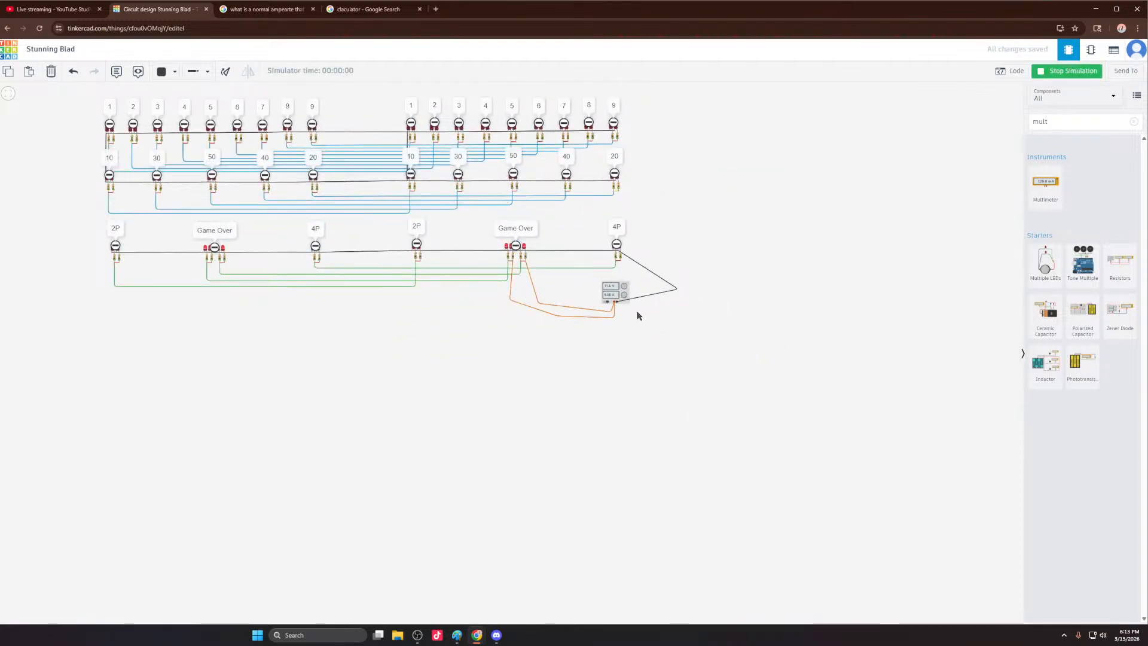
scroll(637, 316, "up", 3)
scroll(603, 276, "up", 1)
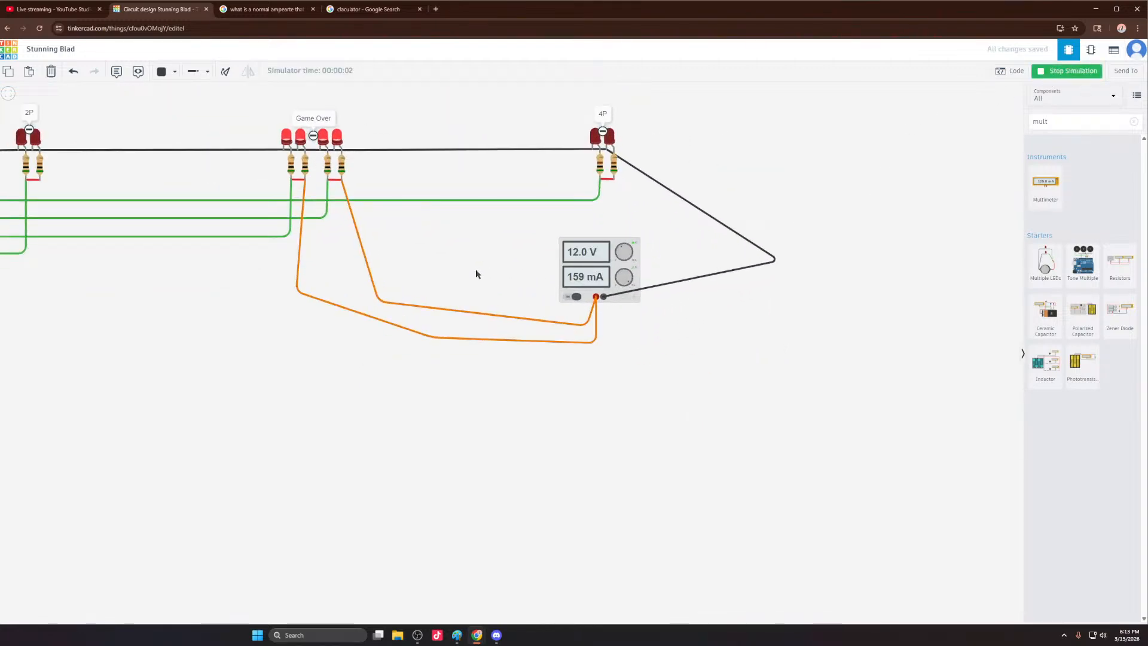
scroll(477, 274, "down", 6)
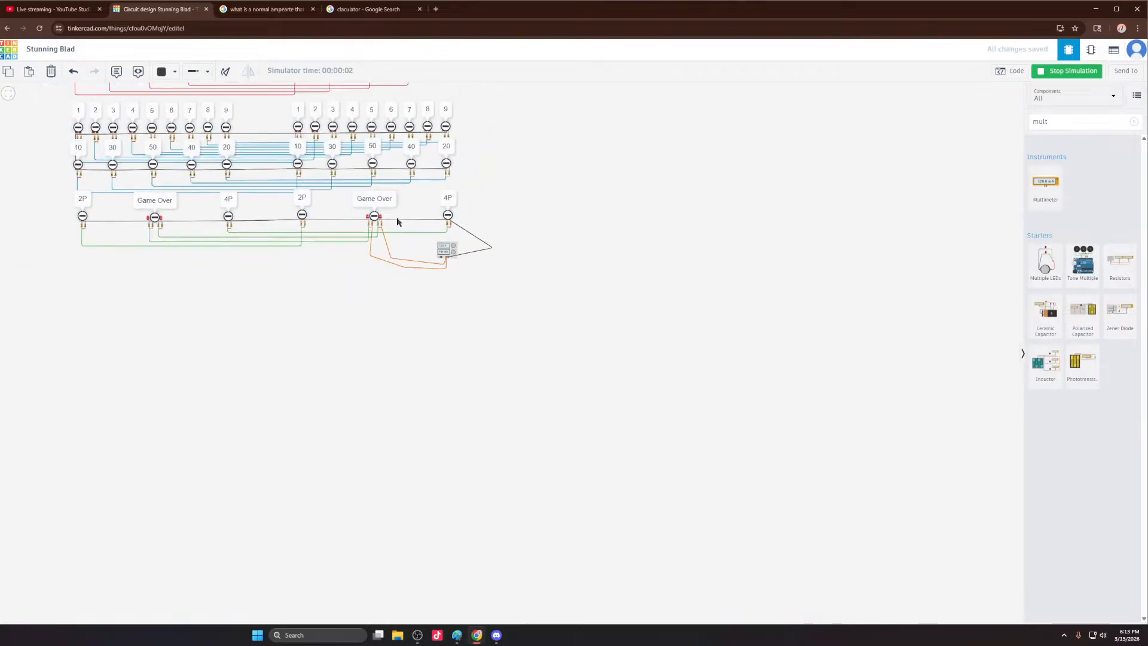
scroll(129, 214, "up", 1)
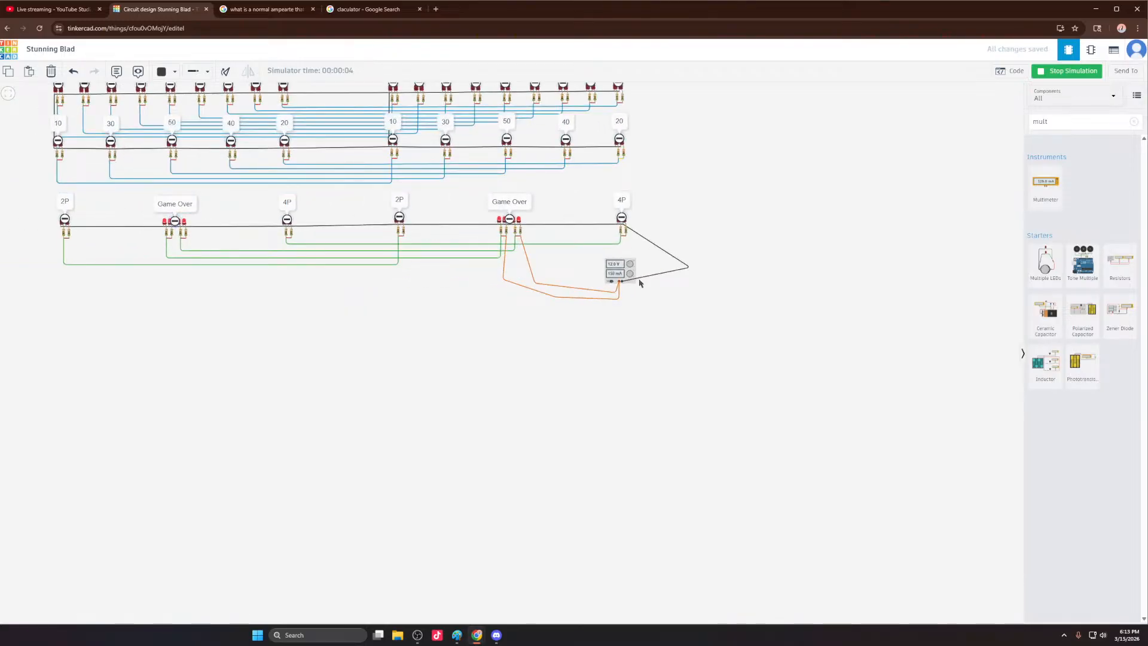
scroll(640, 281, "up", 2)
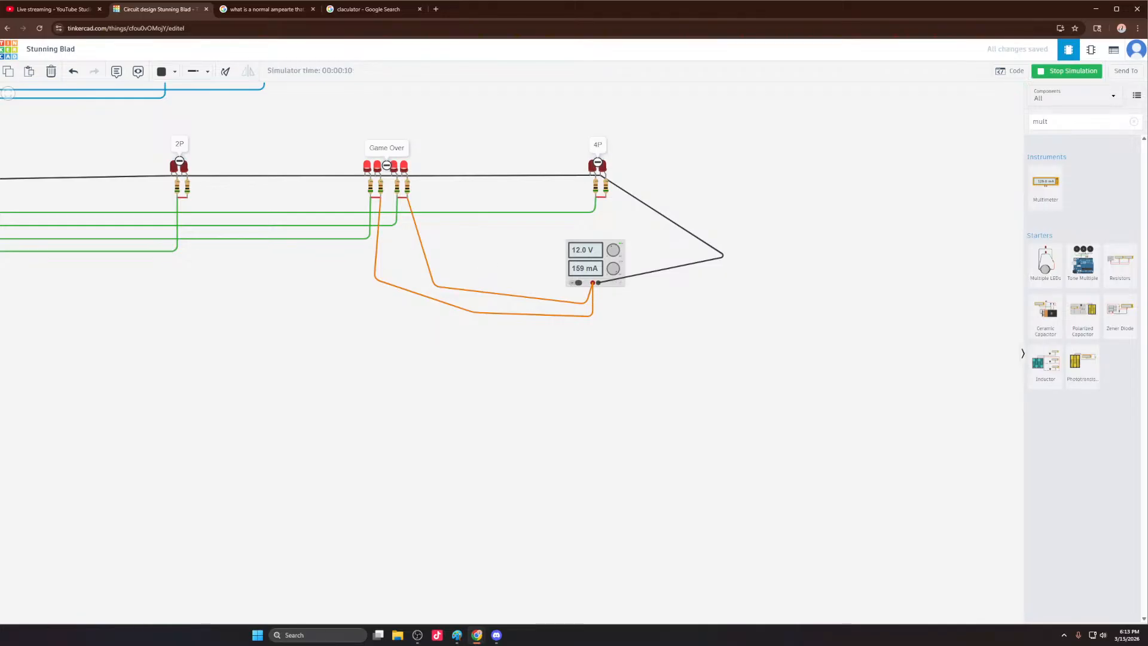
Step: Ask ChatGPT what amperage the smallest gauge of common wire can take, read the answer, and close its window
key("alt+space")
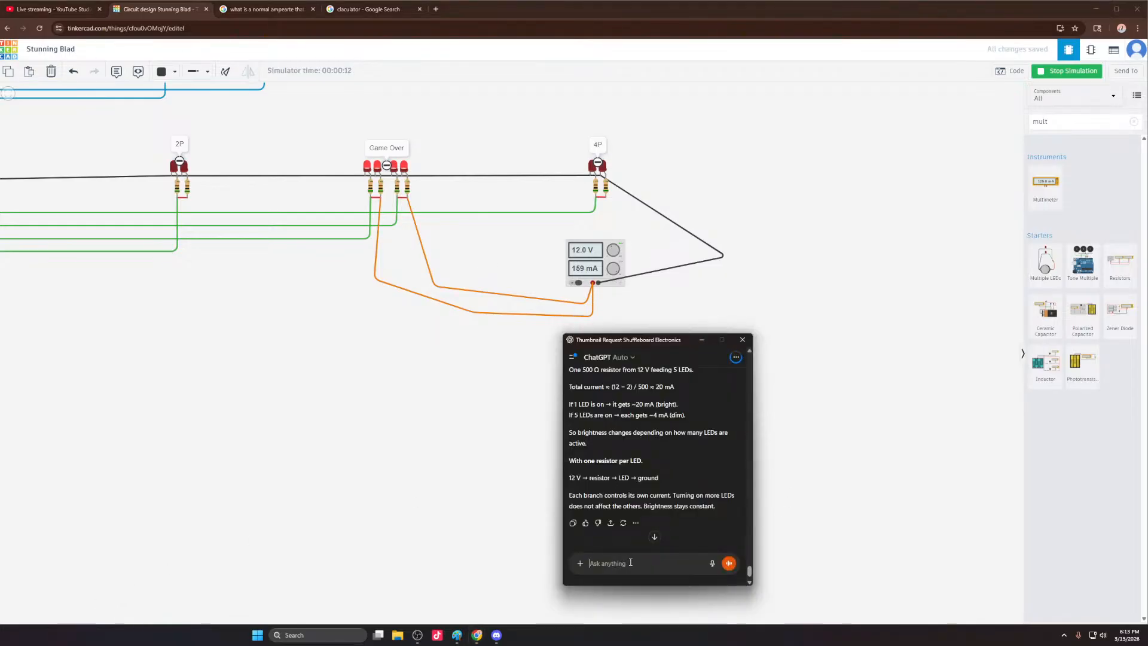
type("what")
type("ampterage can the smal")
key("BackSpace")
key("BackSpace")
type("ge wire ta")
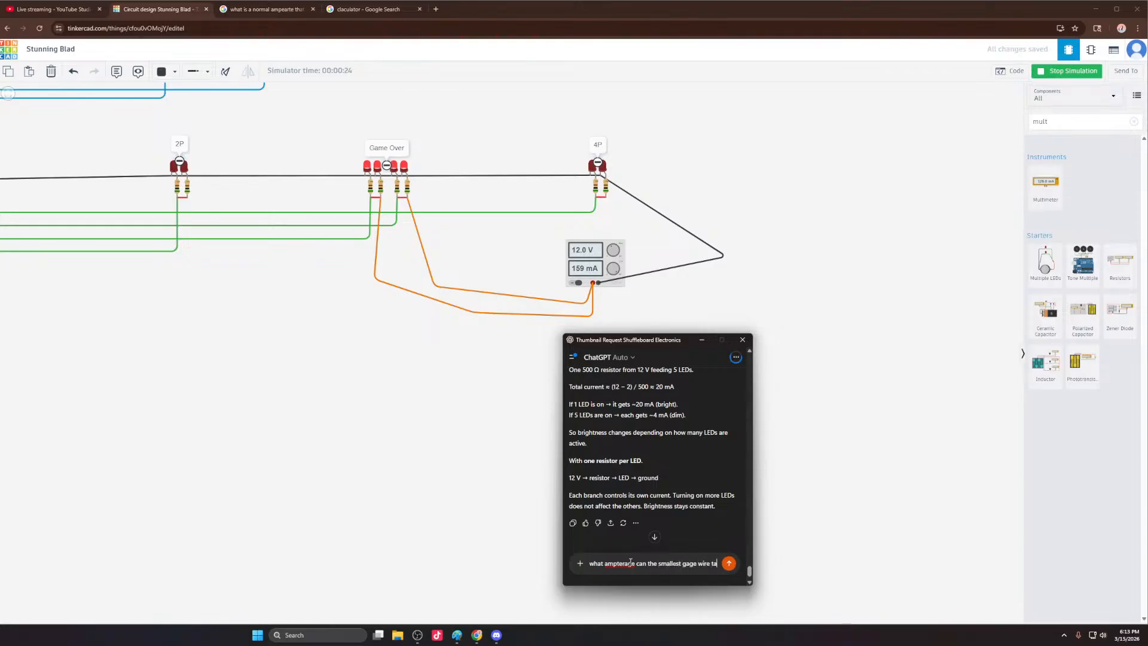
type("ke is")
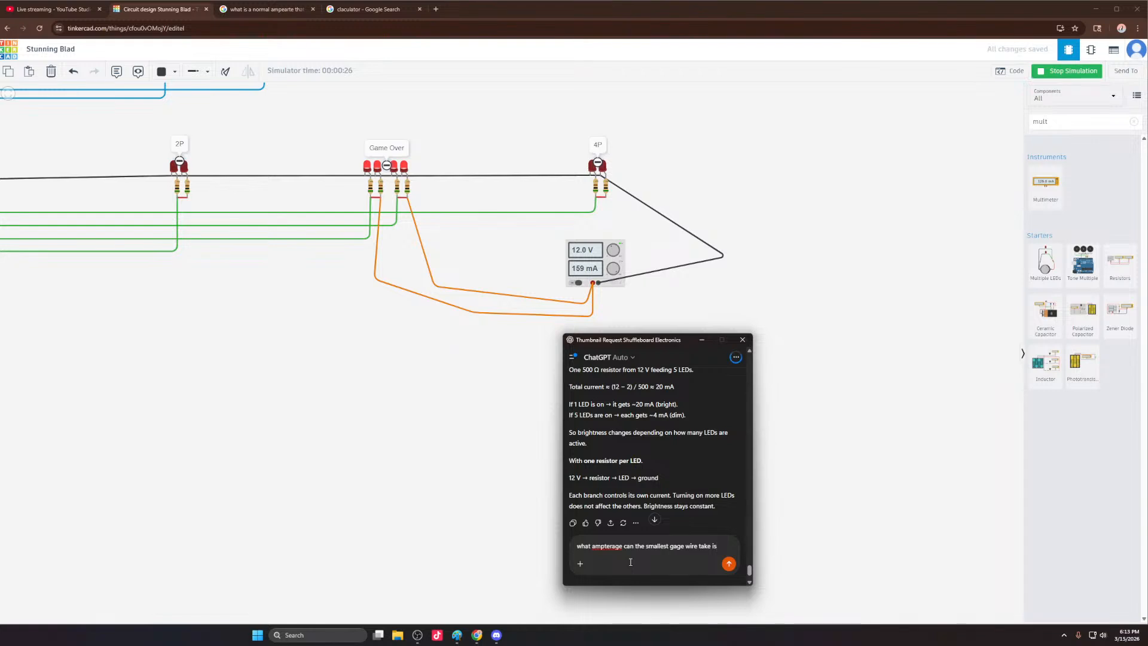
type("h like common wire")
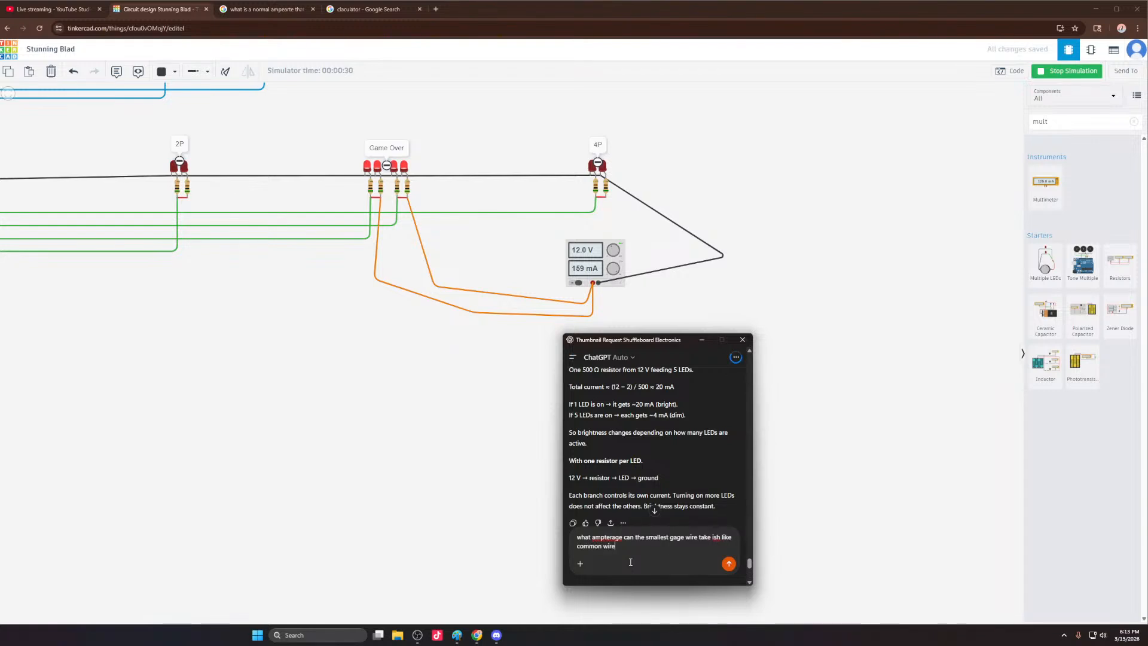
key("Return")
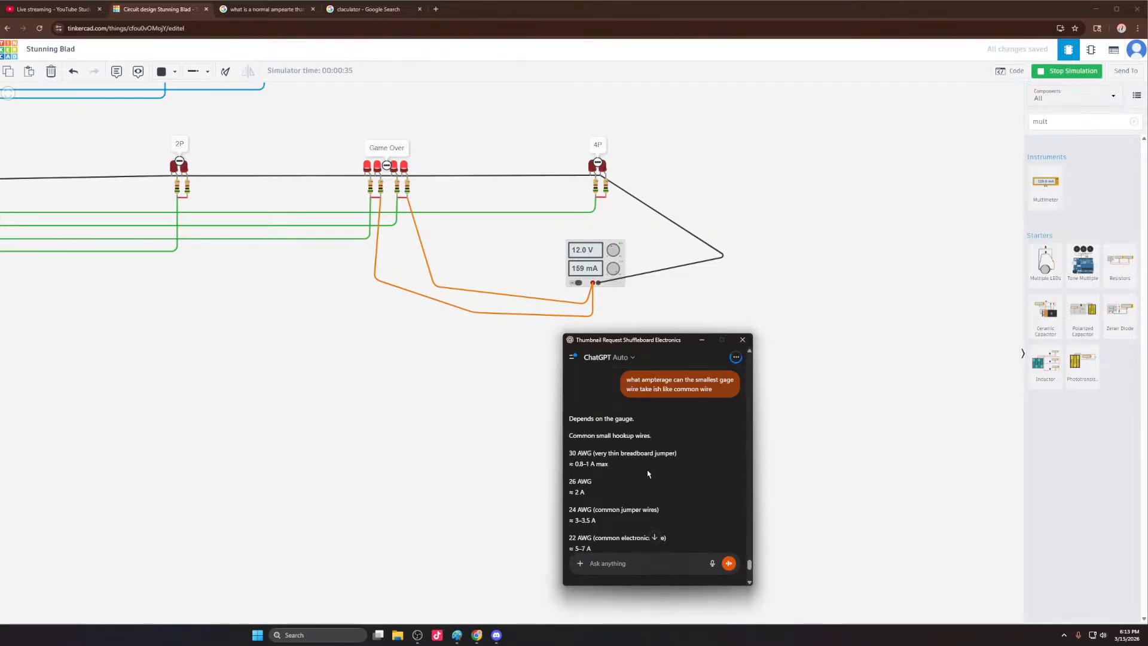
scroll(629, 437, "down", 3)
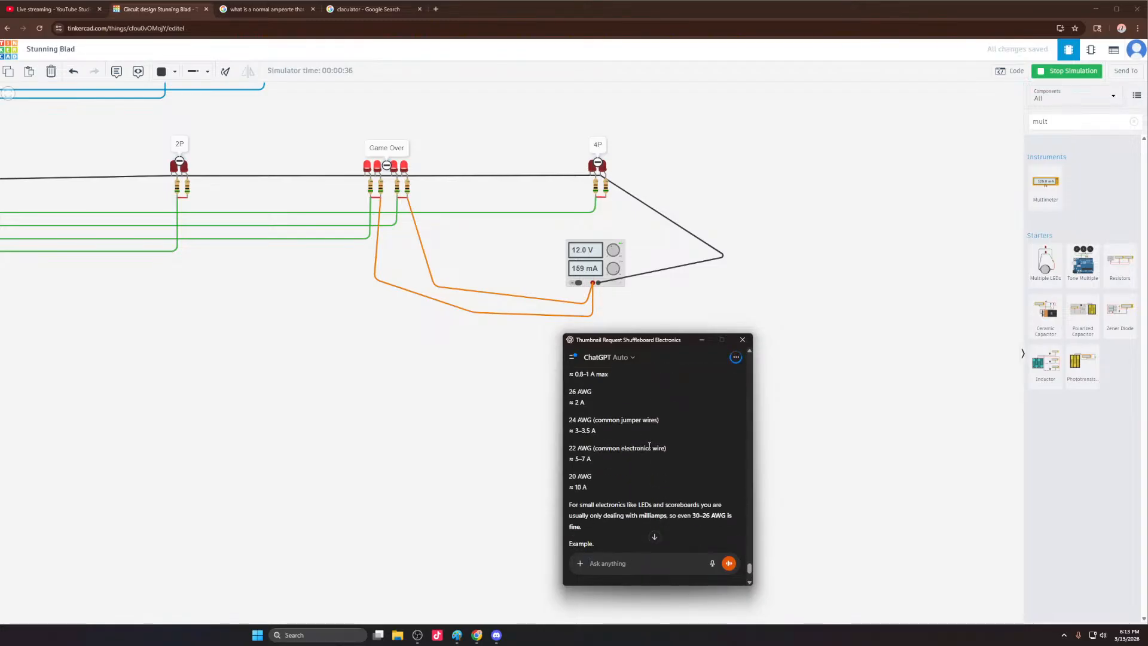
left_click(749, 337)
Step: Examine the running layout, comparing the red and blue banks, the Game Over LEDs and the power supply's readings
scroll(634, 350, "down", 5)
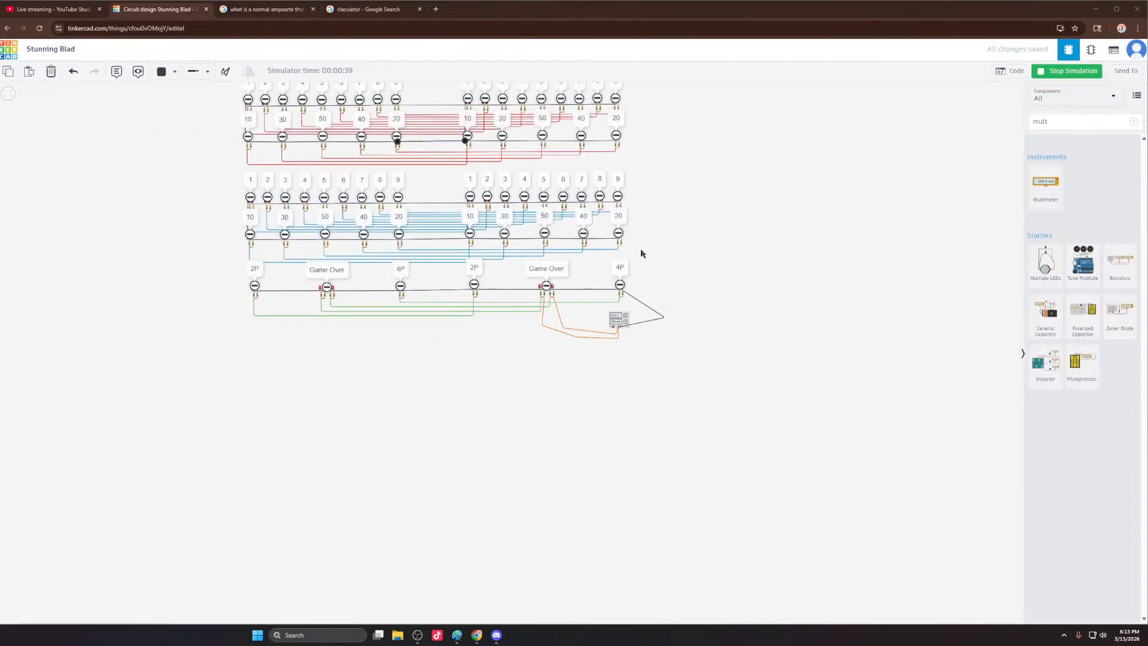
scroll(641, 254, "up", 3)
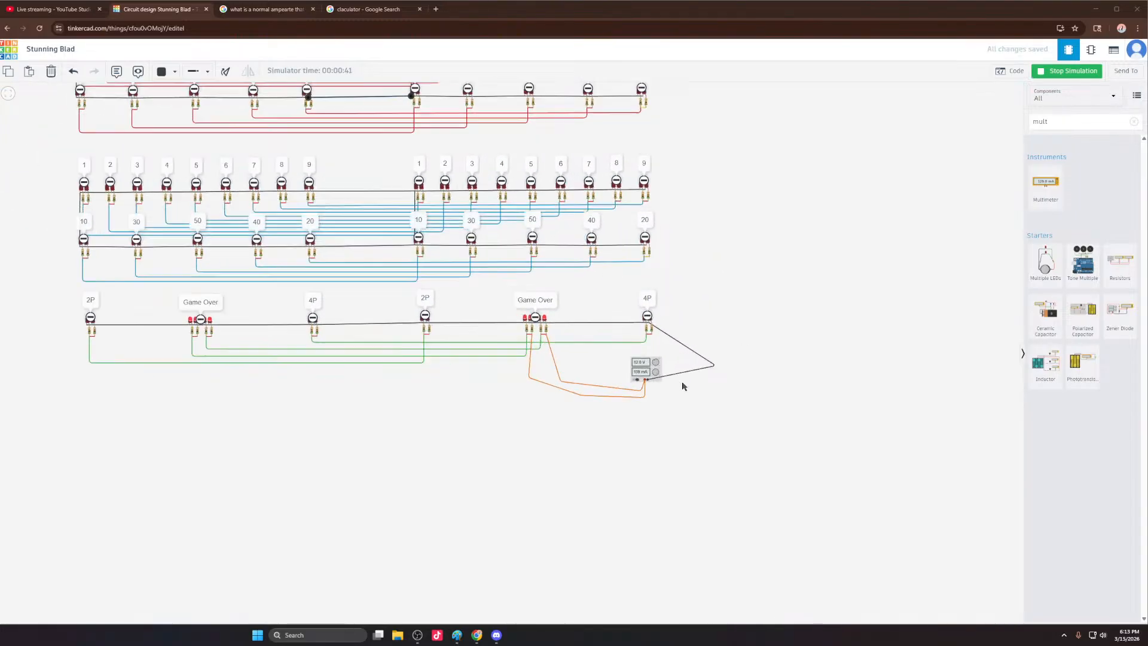
scroll(682, 386, "up", 2)
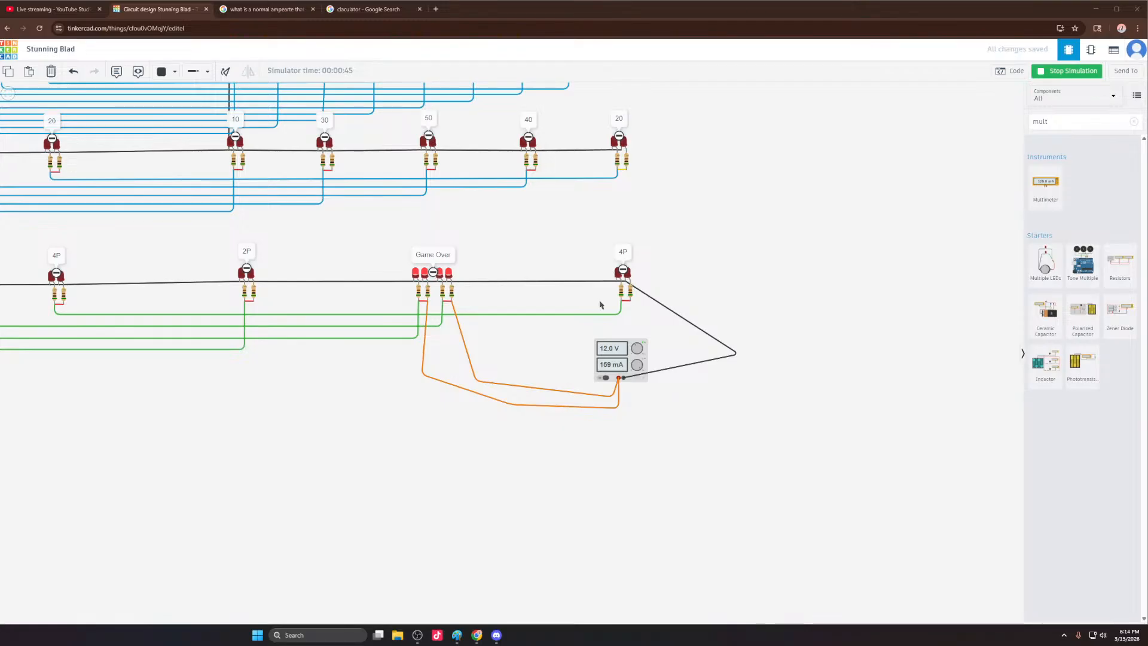
scroll(682, 217, "down", 5)
scroll(721, 369, "down", 2)
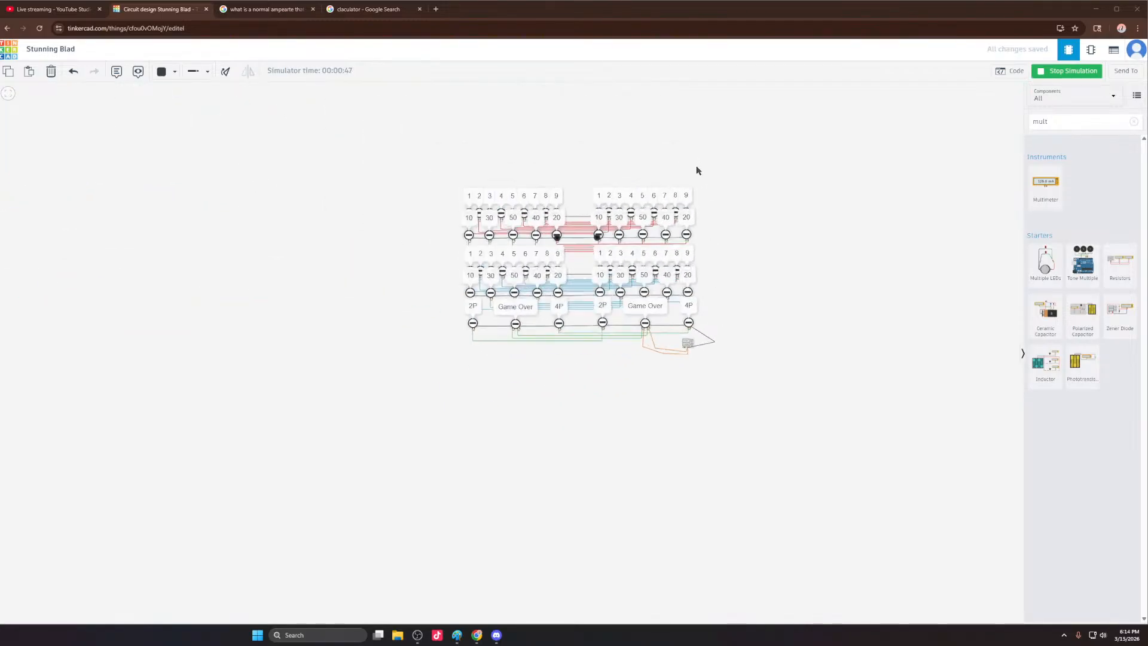
scroll(694, 169, "up", 6)
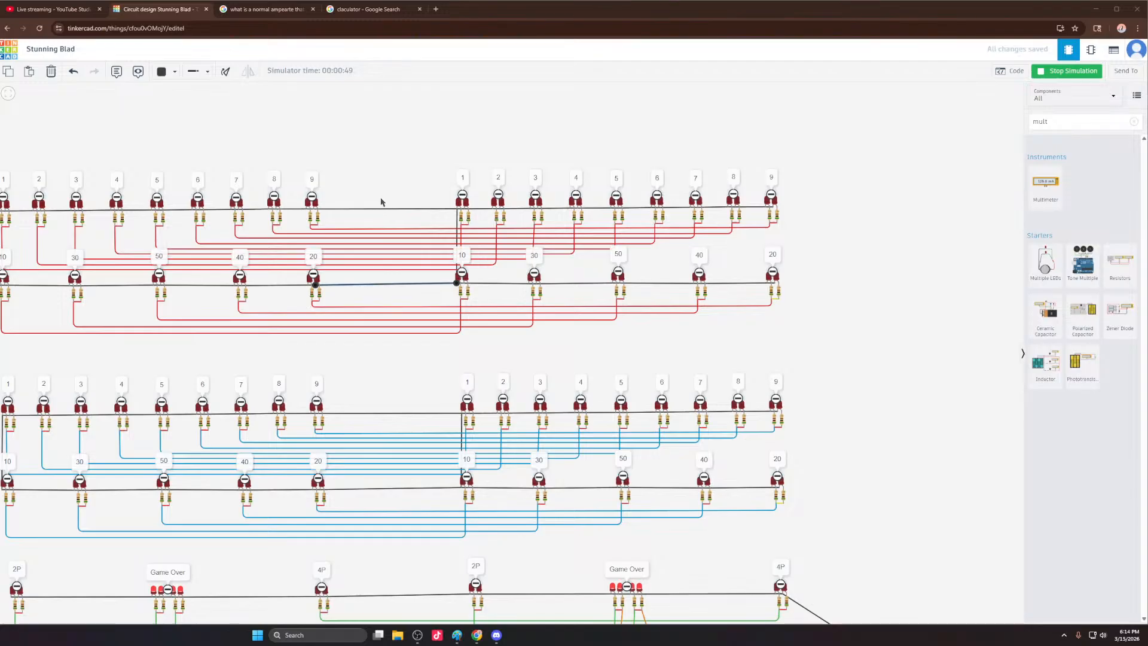
scroll(376, 187, "down", 3)
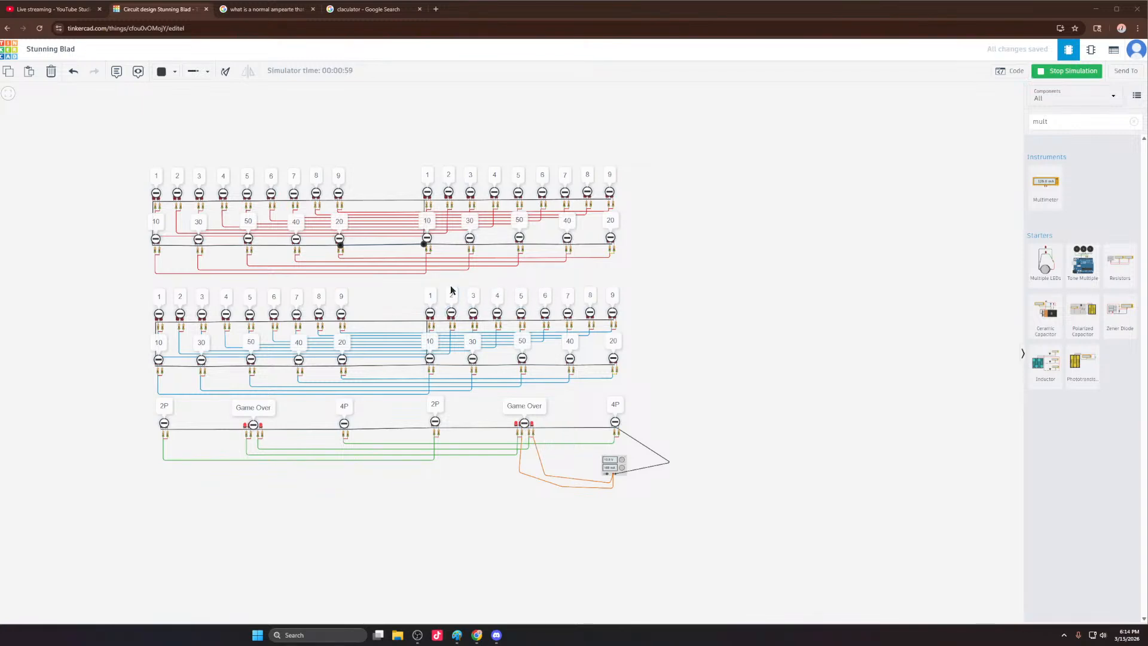
scroll(457, 296, "up", 3)
scroll(676, 538, "down", 3)
scroll(686, 523, "up", 5)
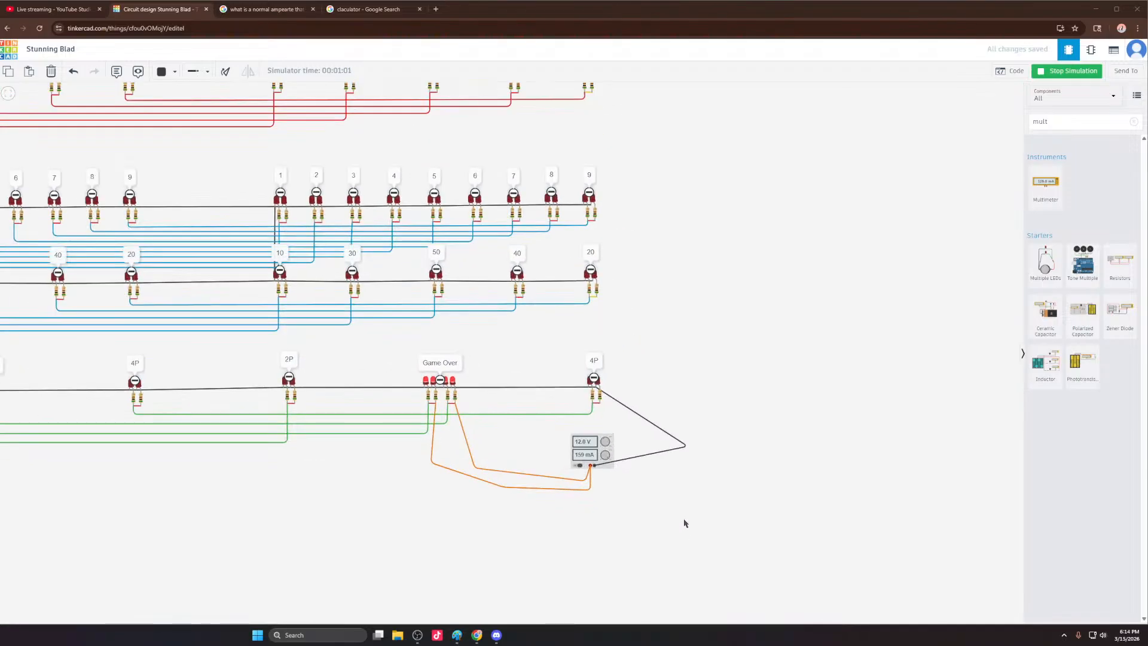
scroll(658, 523, "up", 3)
scroll(616, 454, "down", 2)
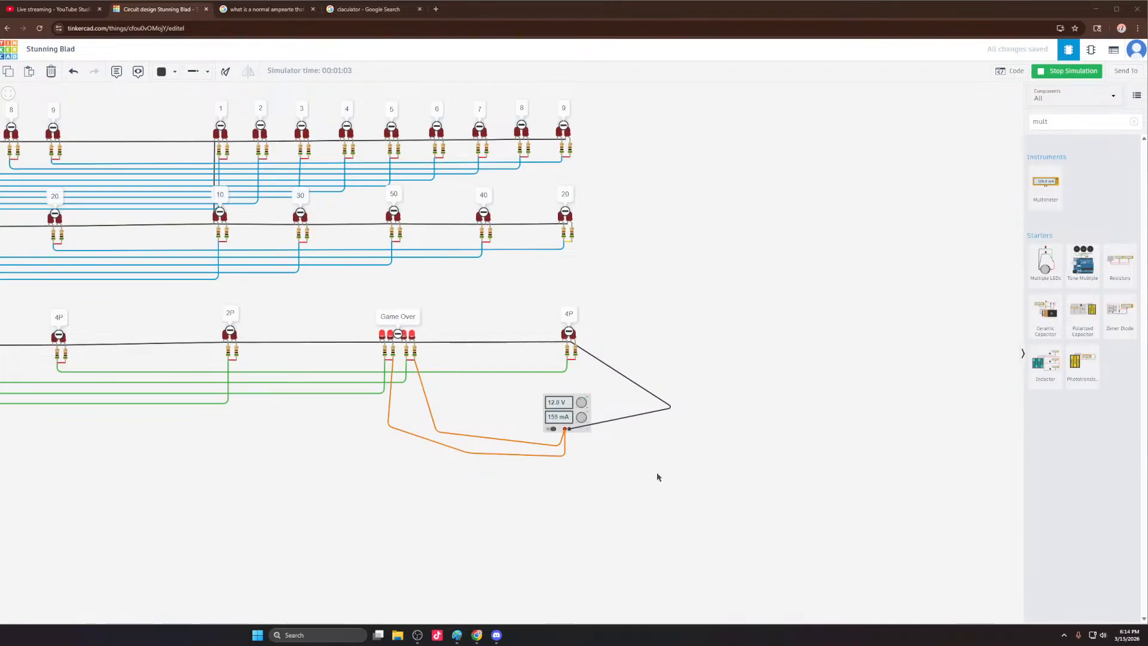
left_click(589, 446)
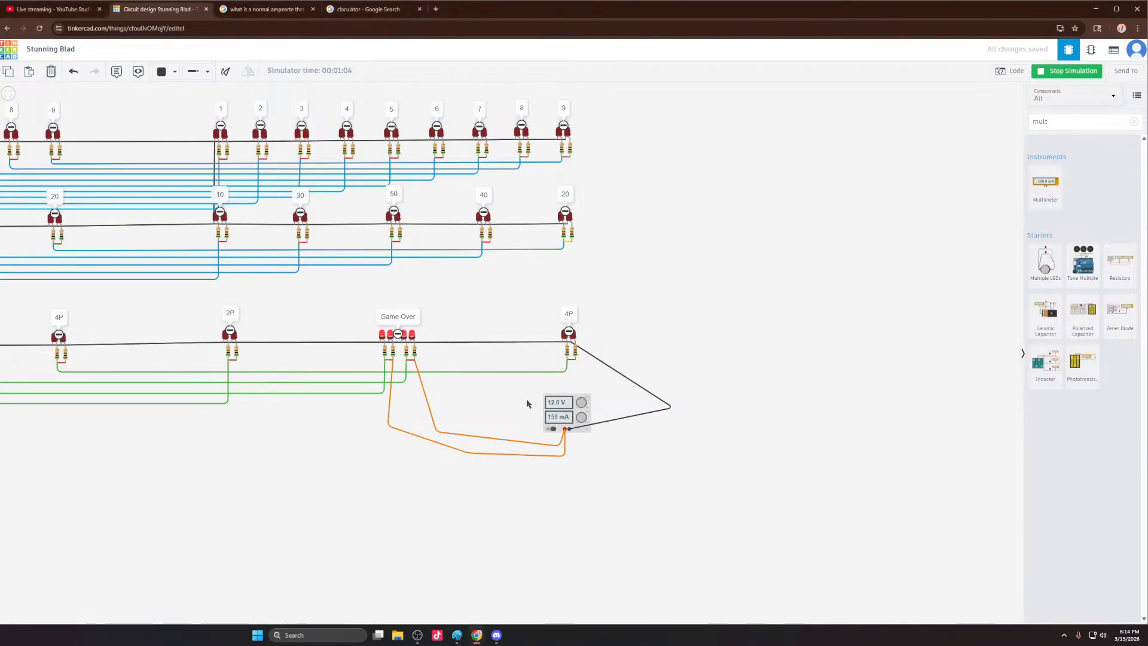
left_click(550, 446)
scroll(533, 299, "down", 3)
scroll(441, 292, "down", 5)
scroll(353, 214, "up", 5)
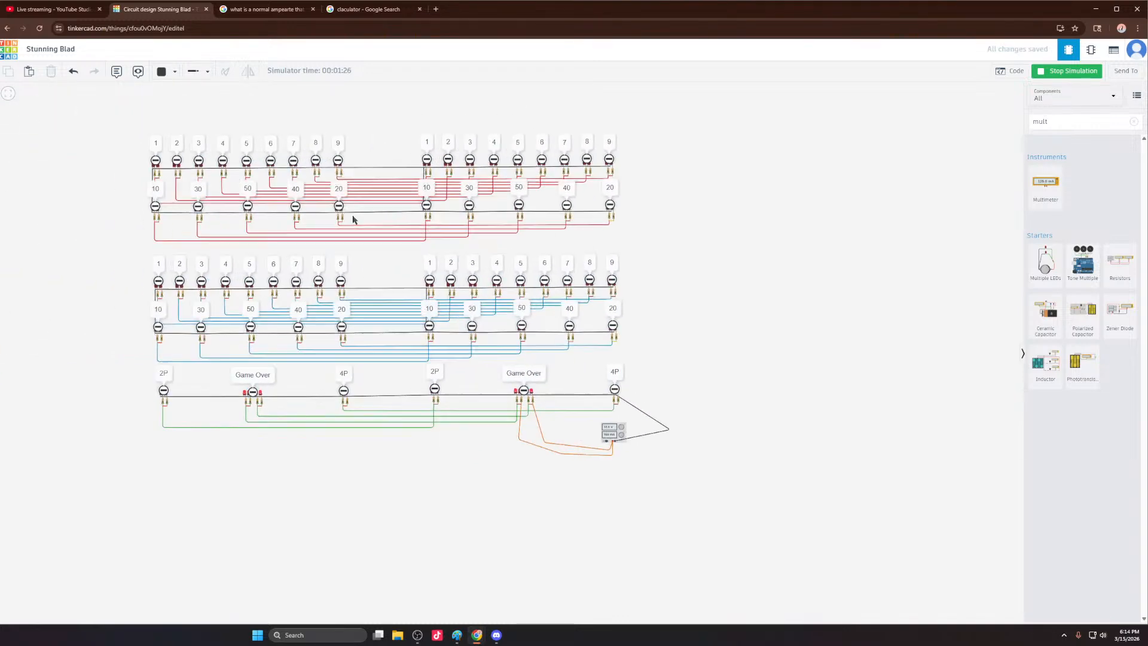
Step: Delete the two orange wires and the black wire connecting the power supply to the Game Over and 4P LEDs
scroll(374, 242, "down", 5)
scroll(577, 440, "up", 4)
scroll(577, 440, "up", 1)
scroll(366, 187, "up", 3)
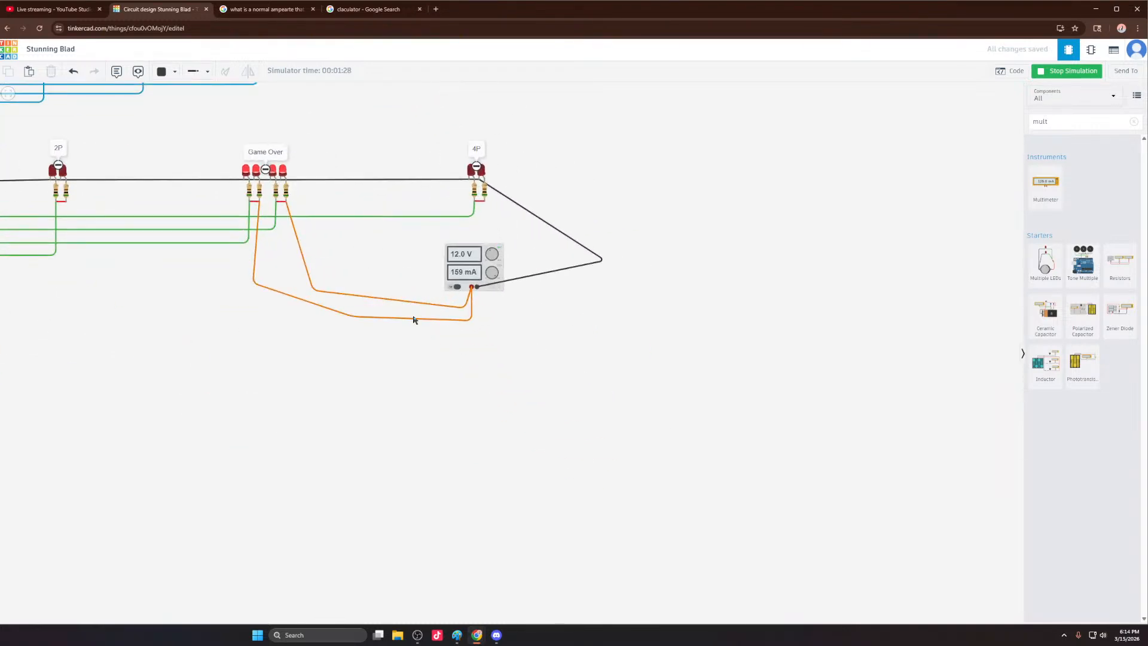
left_click(419, 306)
key("Delete")
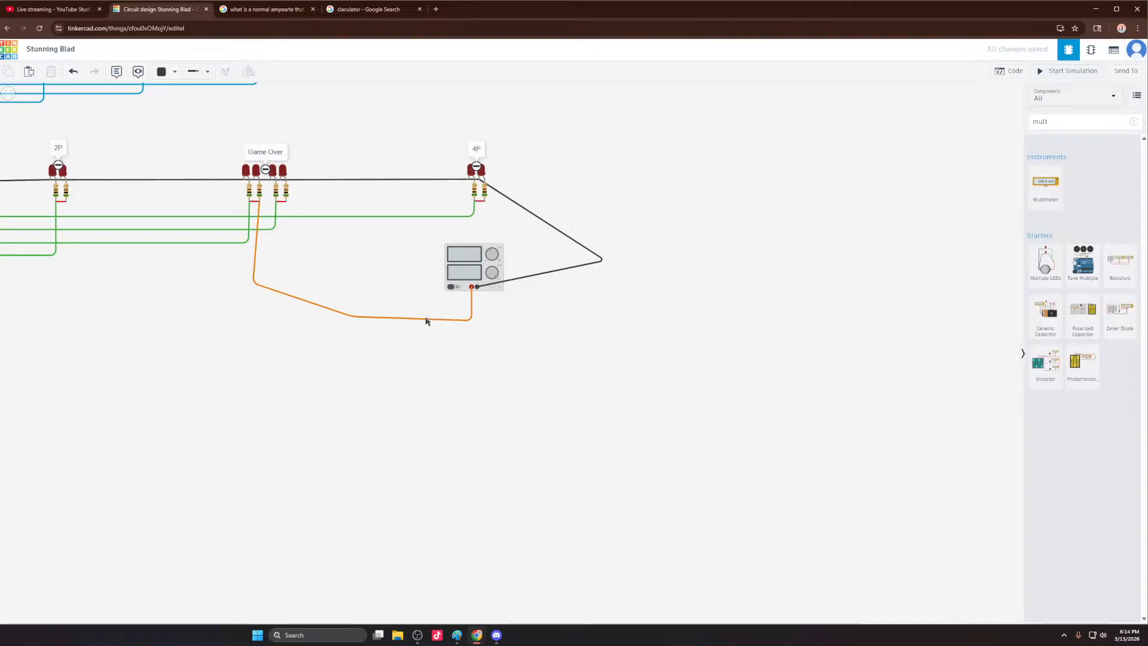
left_click(531, 276)
key("Delete")
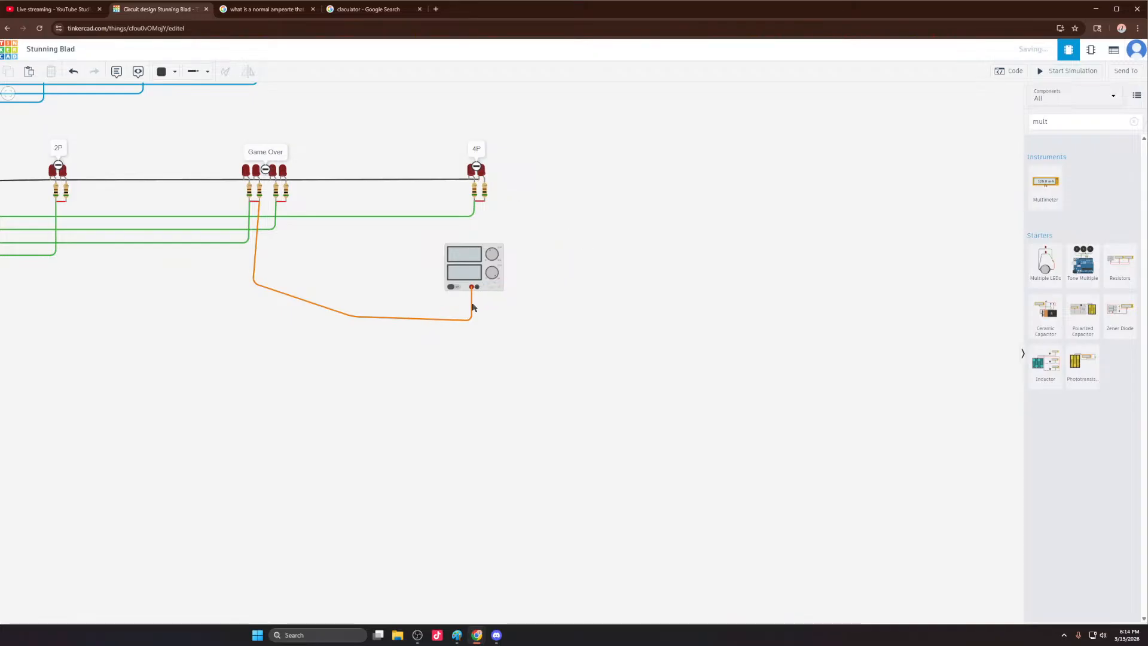
left_click(458, 318)
key("Delete")
Step: Move the power supply into the open space well to the right of the blue LED banks and clear the component search
scroll(562, 330, "down", 3)
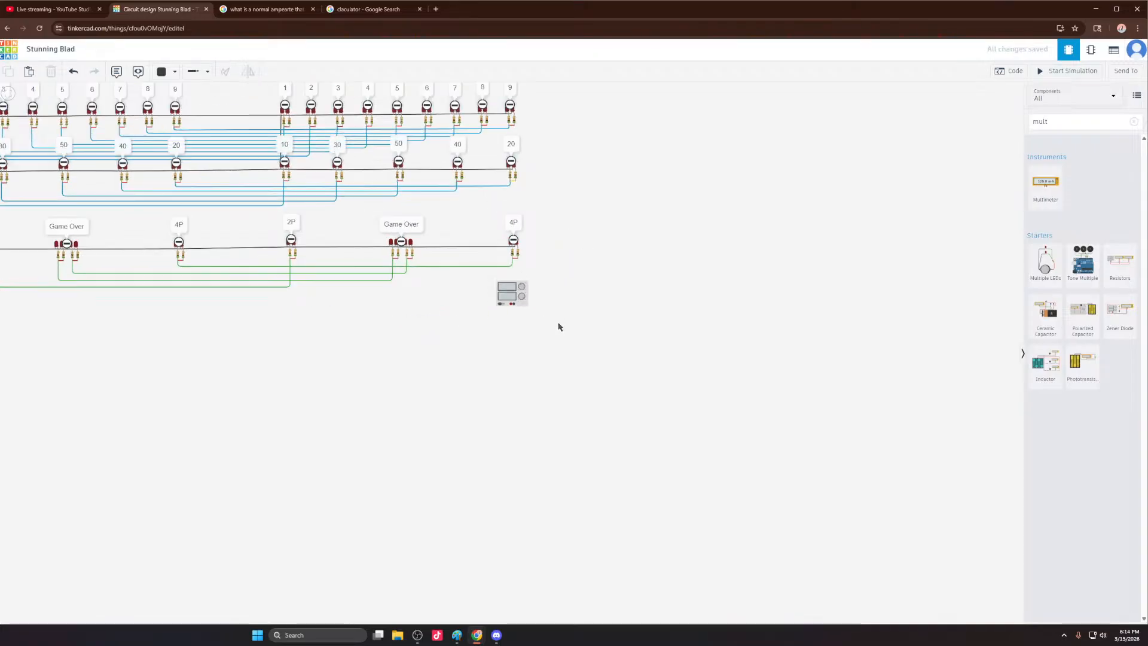
scroll(560, 327, "down", 1)
scroll(556, 328, "up", 4)
left_click_drag(538, 317, 637, 116)
scroll(688, 395, "down", 5)
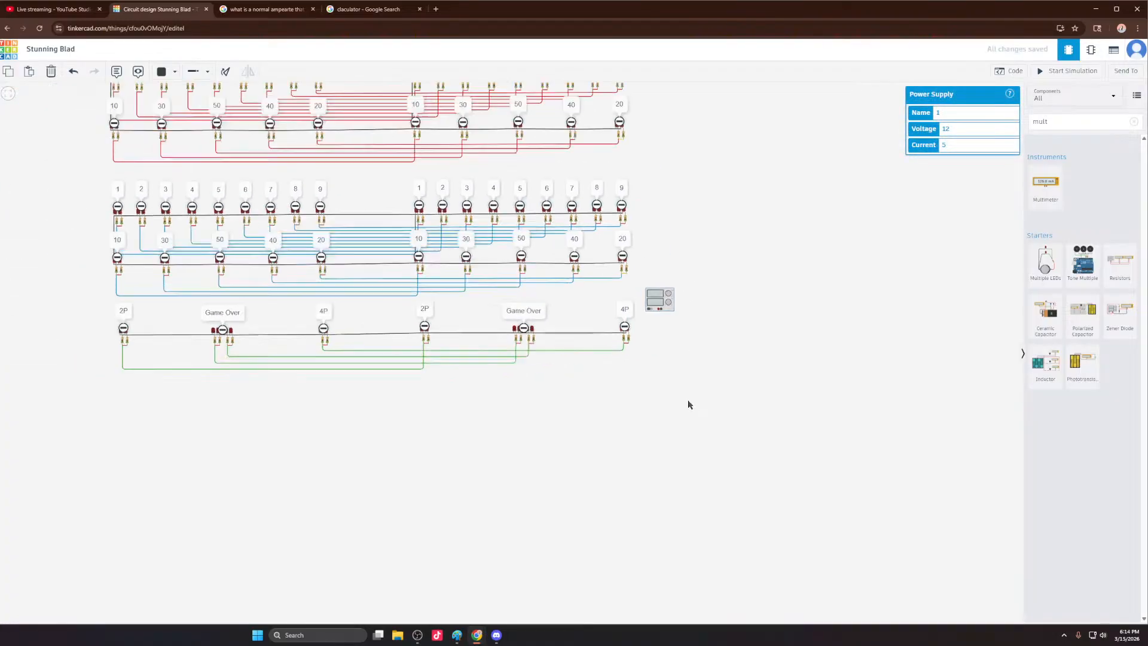
scroll(687, 405, "down", 2)
scroll(511, 216, "up", 2)
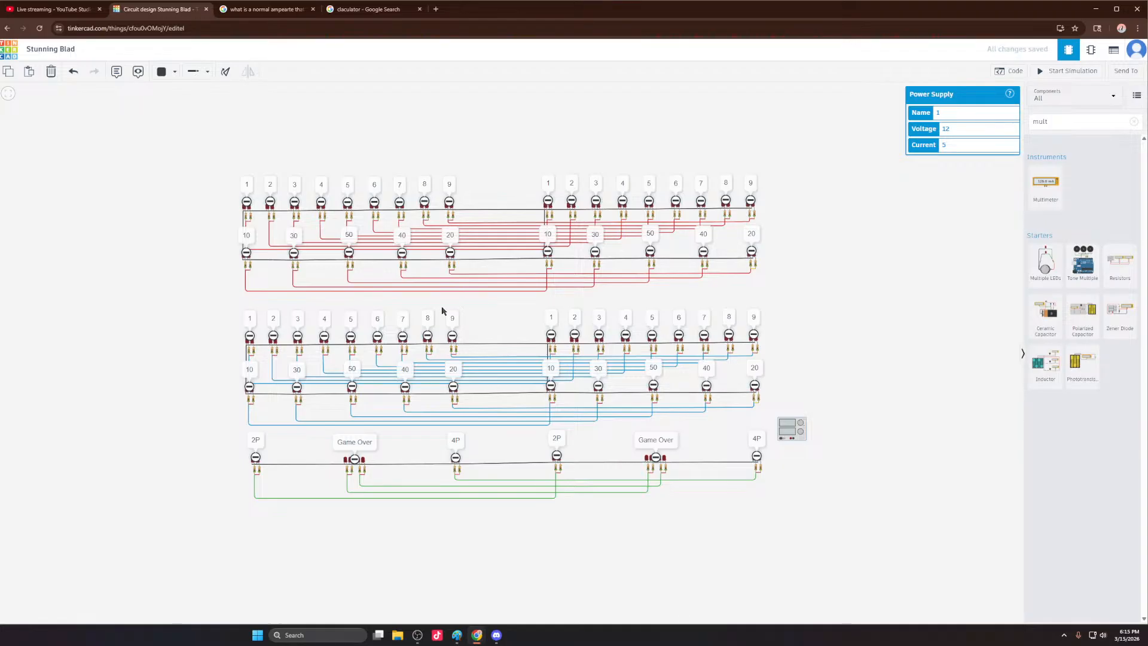
scroll(441, 310, "down", 1)
scroll(677, 417, "down", 2)
scroll(688, 398, "up", 3)
scroll(712, 368, "up", 1)
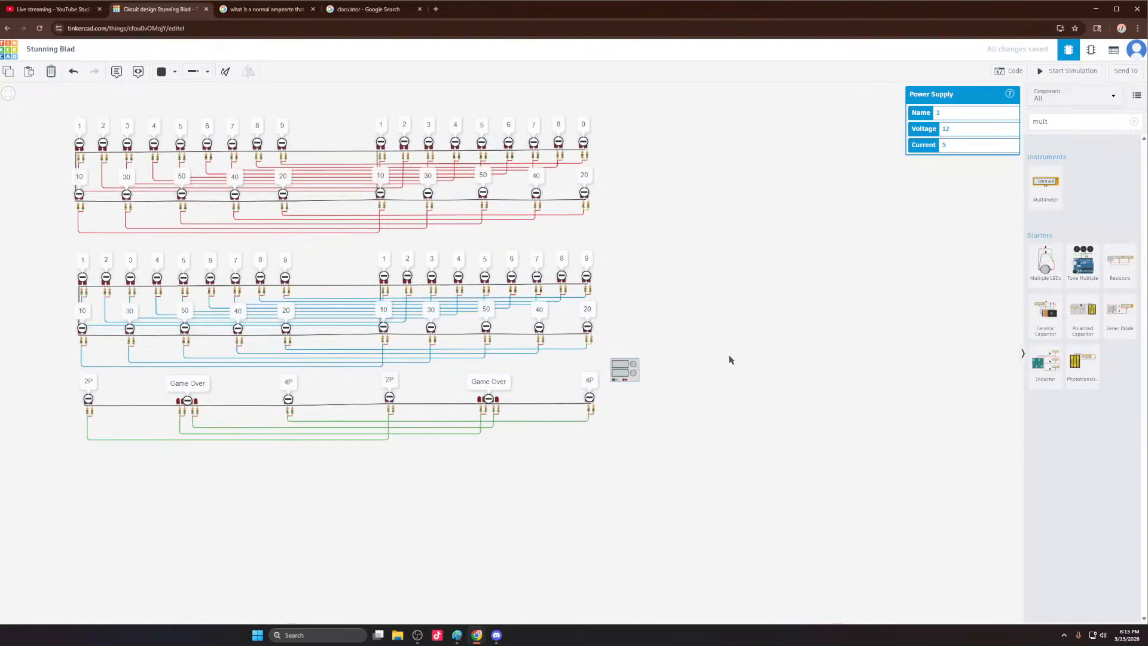
scroll(723, 363, "down", 3)
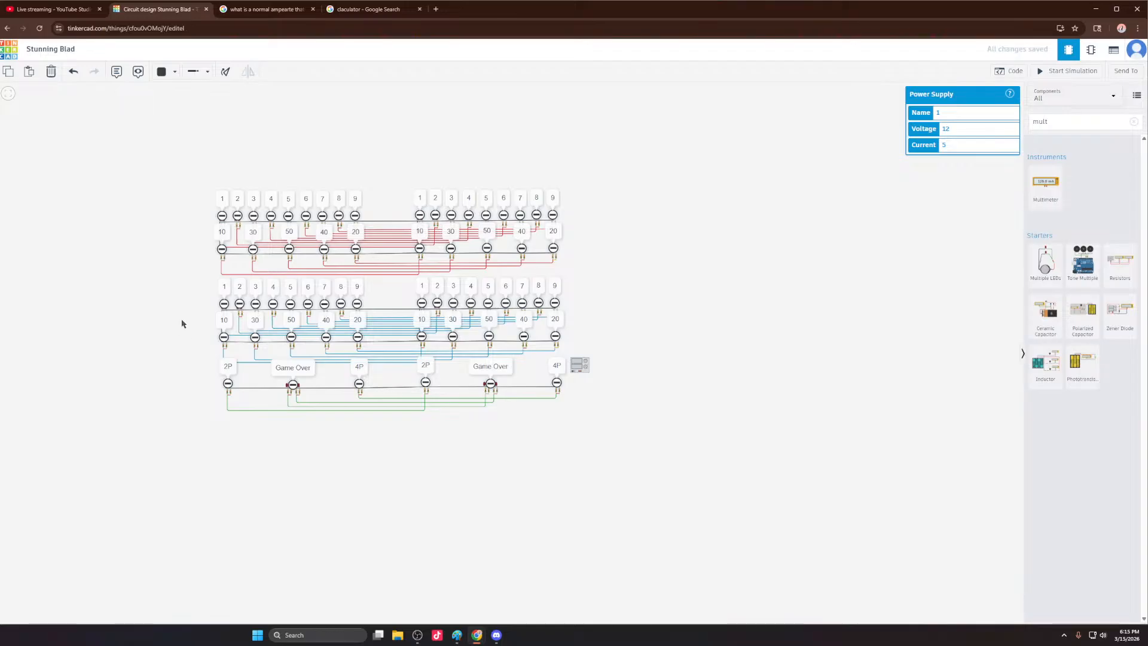
scroll(730, 367, "up", 2)
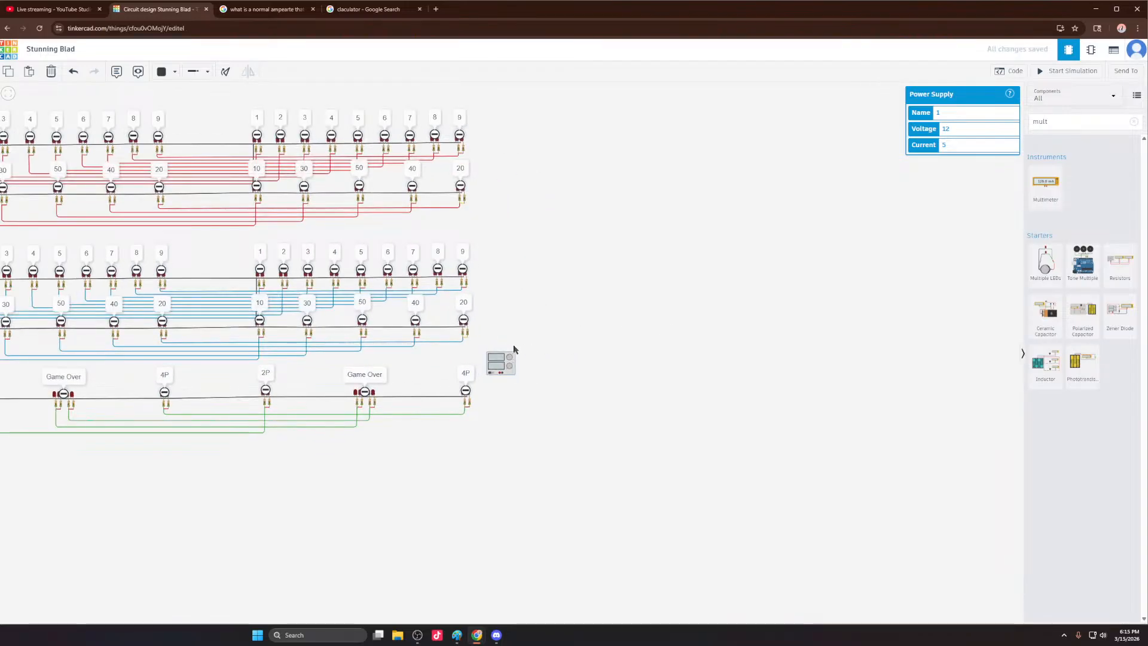
left_click_drag(505, 362, 707, 294)
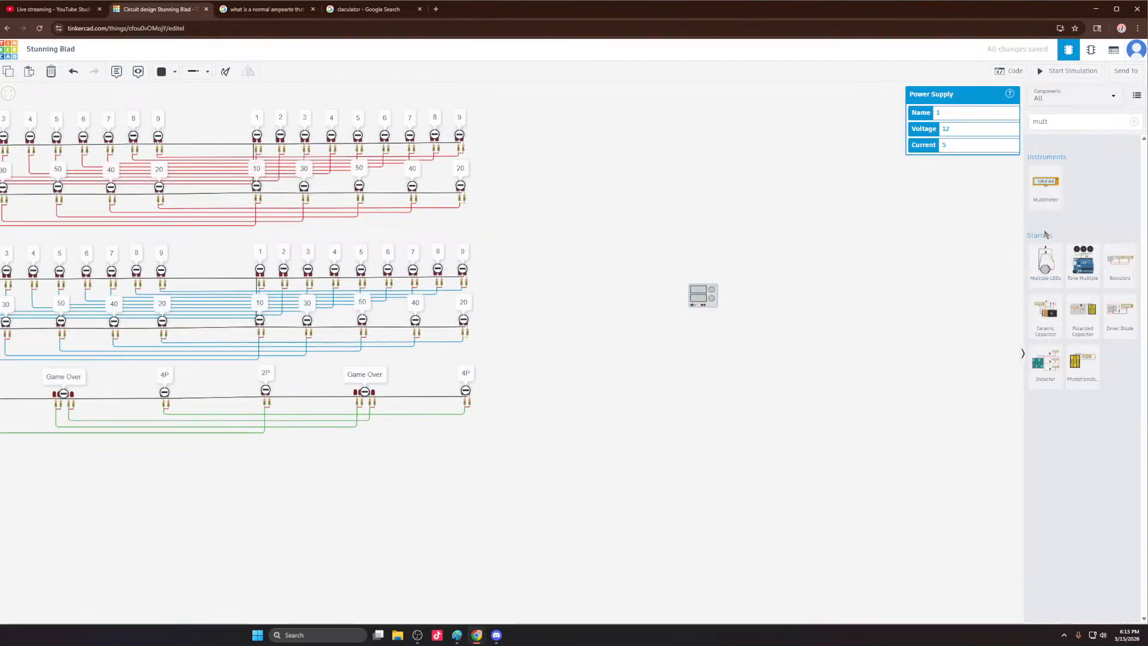
left_click(1134, 122)
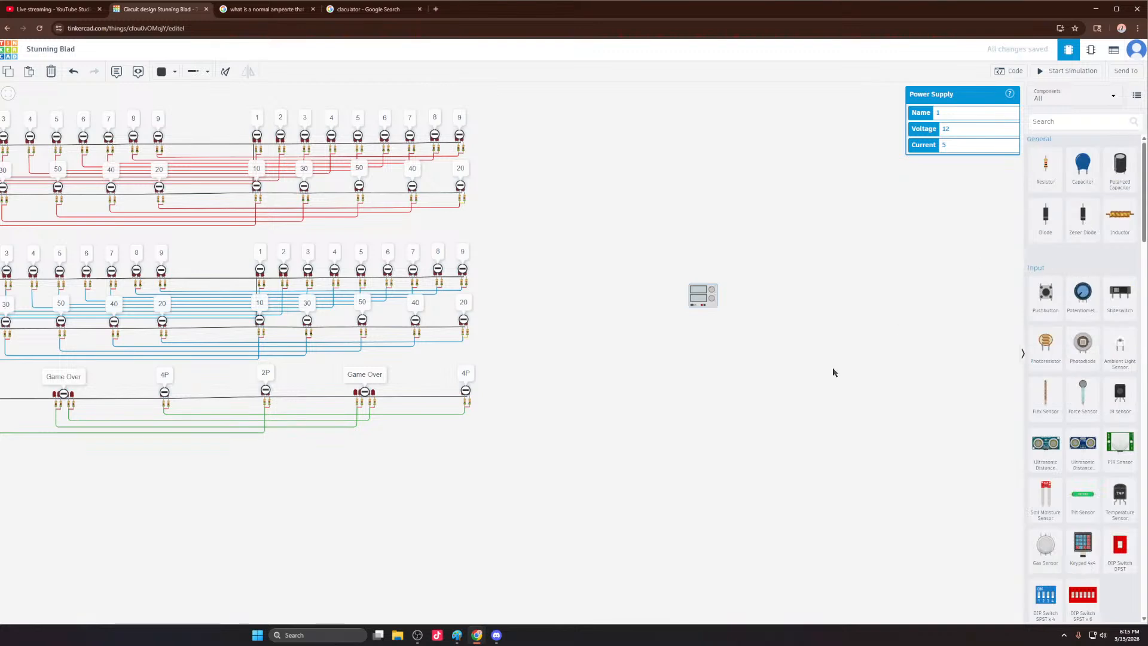
Step: Ask ChatGPT whether Tinkercad has a transistor chip that can be powered and used with 12 V power and 5 V logic
key("alt+space")
type("does tin")
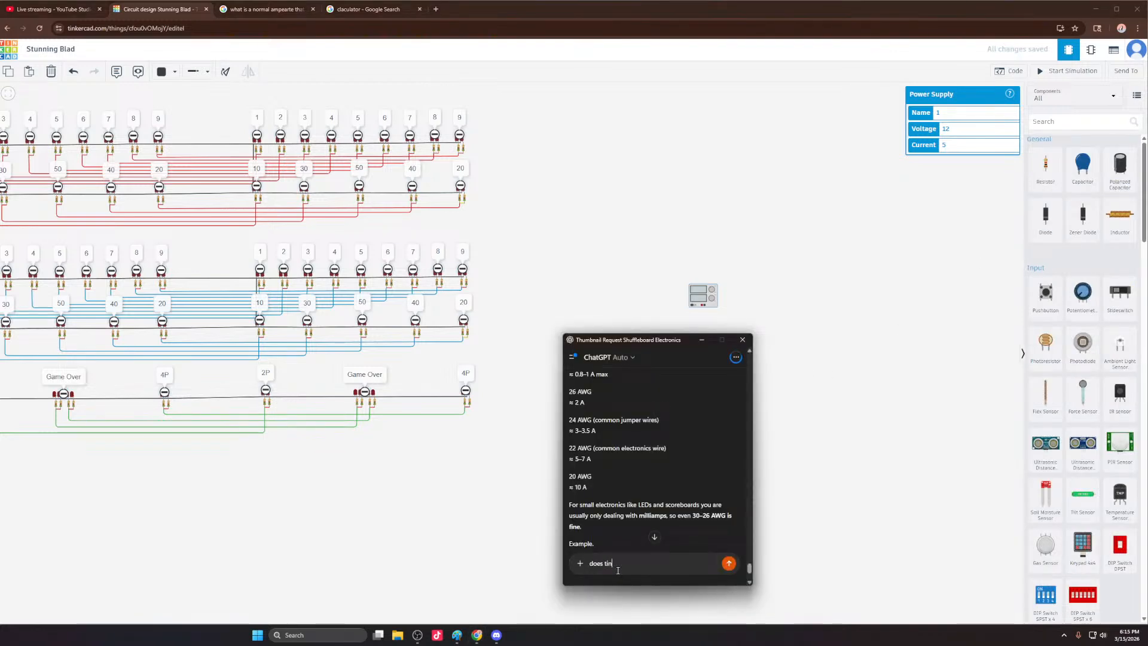
type("kercad have a transitor shiip like")
type("I po")
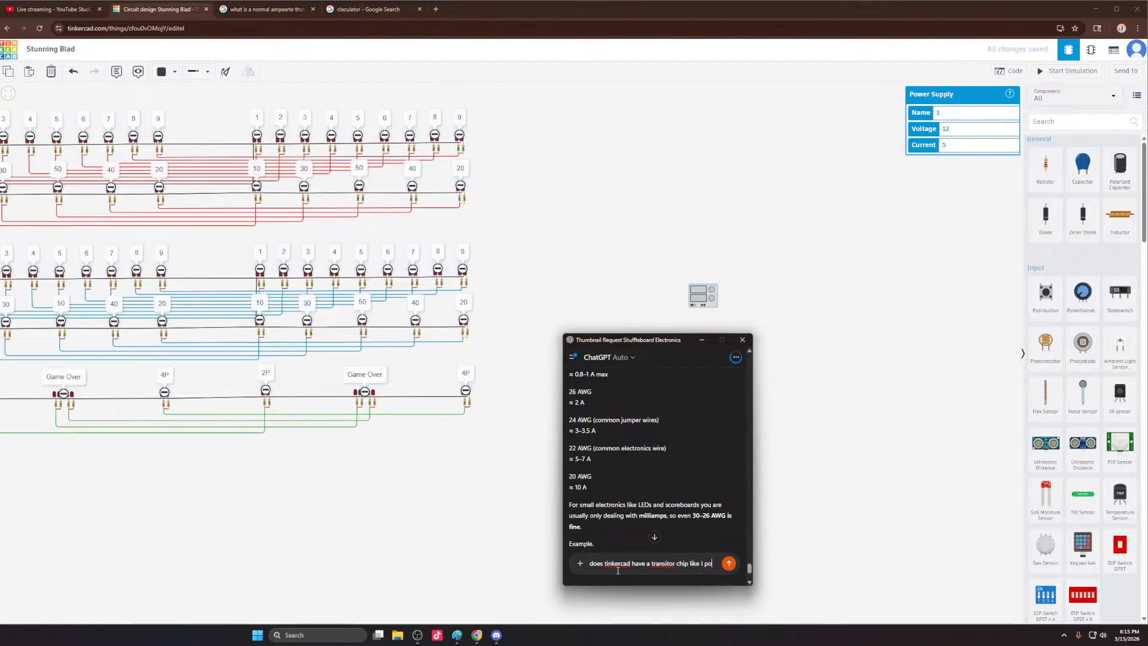
type("wer it and then ")
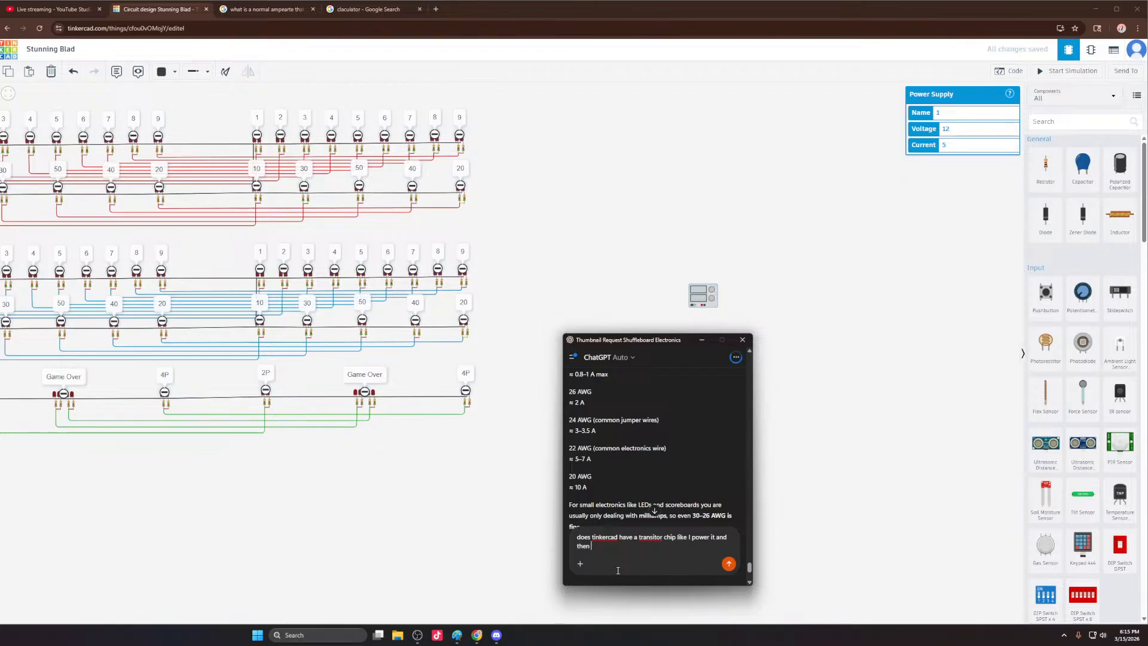
type("i used the ")
type("s my ")
type("12v power")
type(" and ")
type("5v lo")
type("gic")
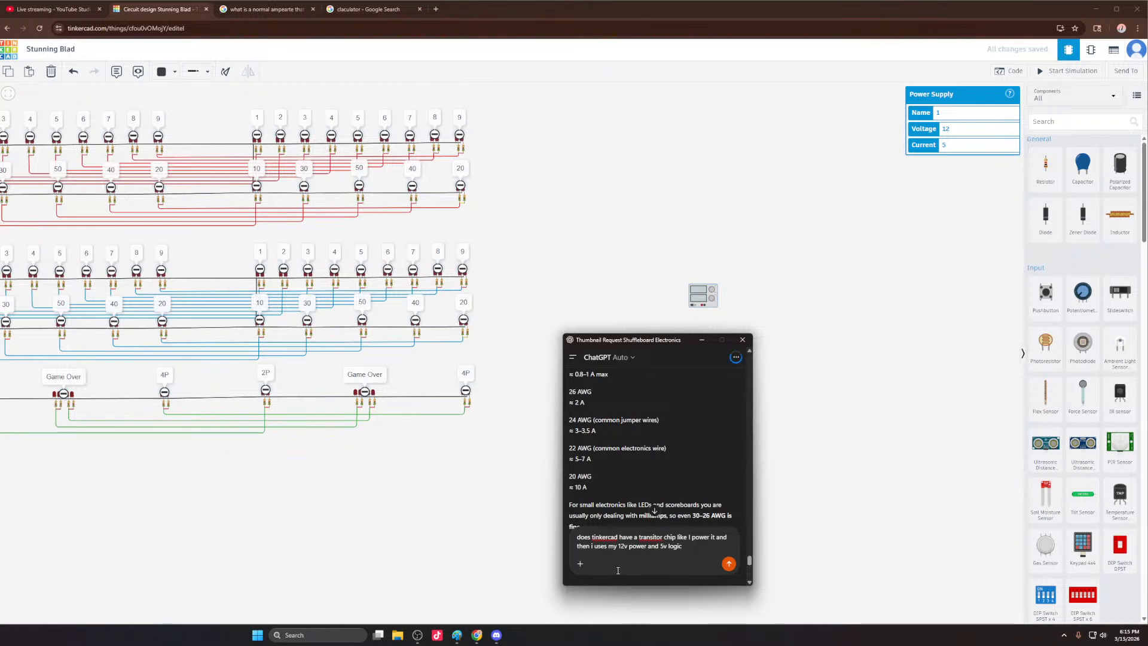
key("Return")
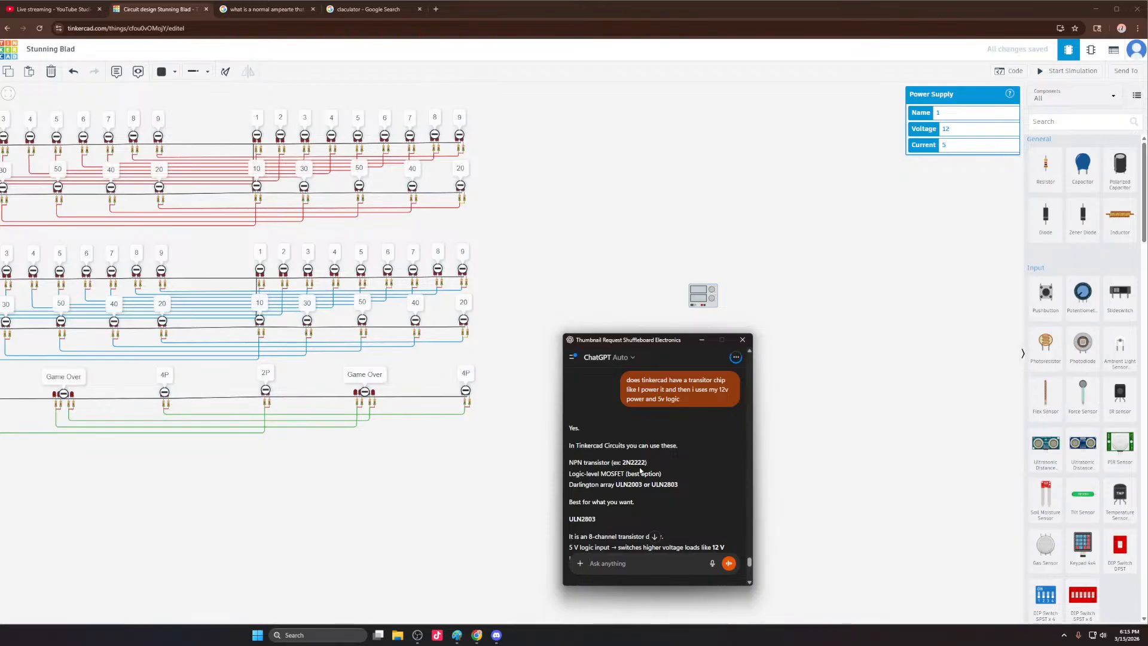
Step: Search the component library for 2n2222 and read ChatGPT's explanation of the ULN2803 driver
left_click(1065, 123)
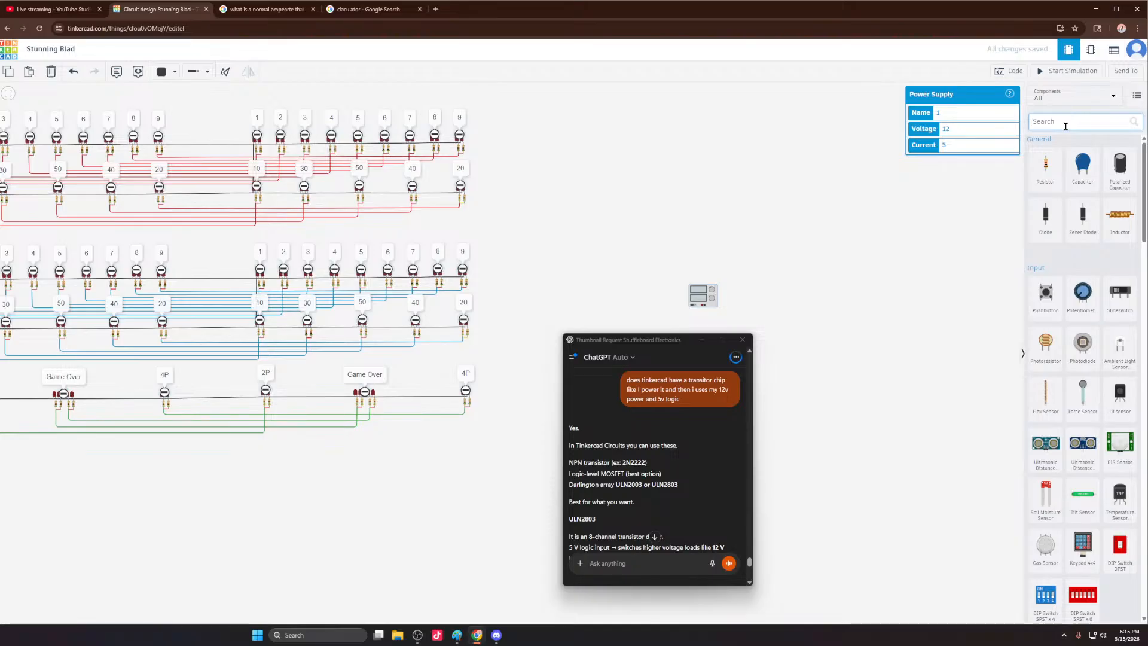
type("2n2222")
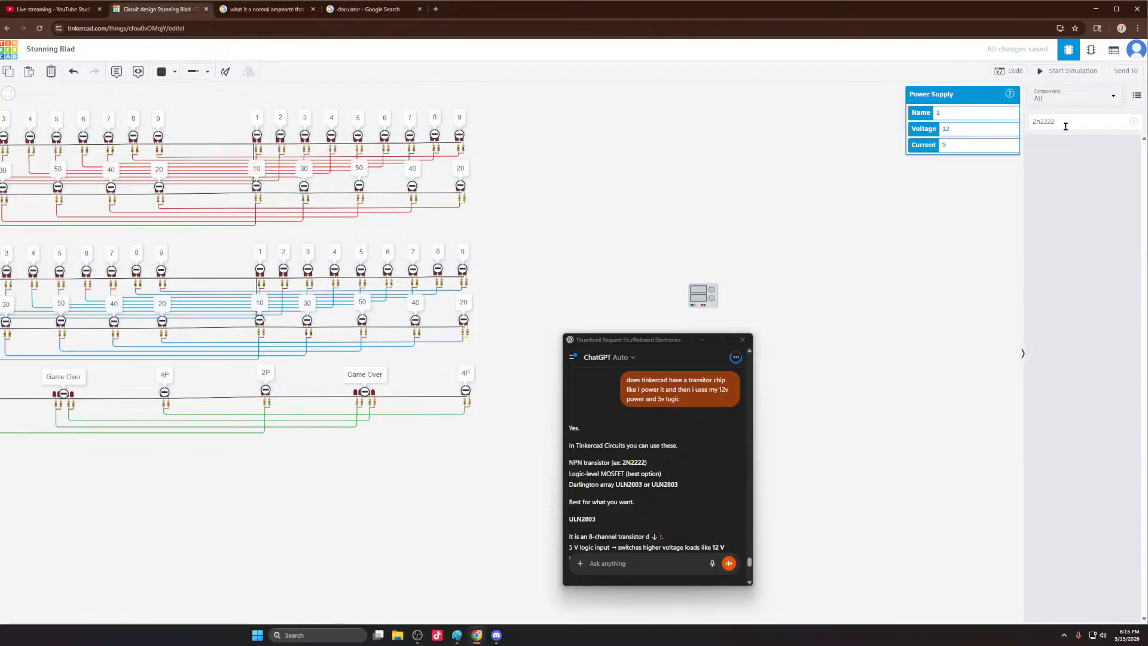
scroll(722, 447, "down", 3)
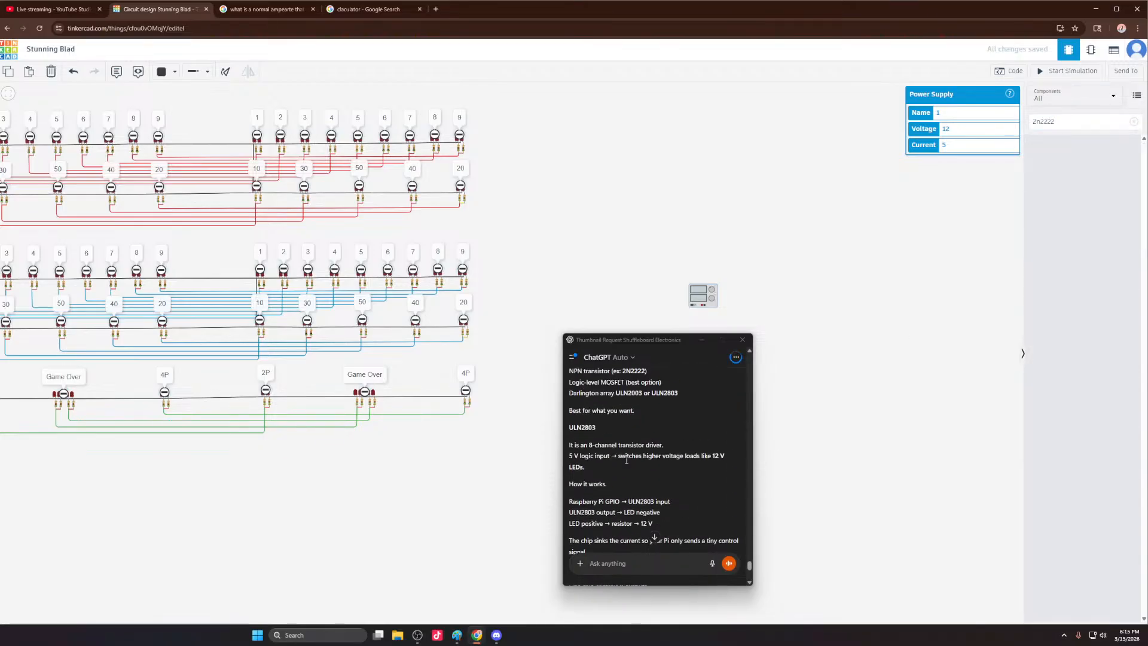
left_click(576, 427)
mouse_move(575, 427)
left_mouse_down()
mouse_move(603, 433)
mouse_move(566, 430)
mouse_move(608, 434)
mouse_move(571, 432)
left_mouse_up()
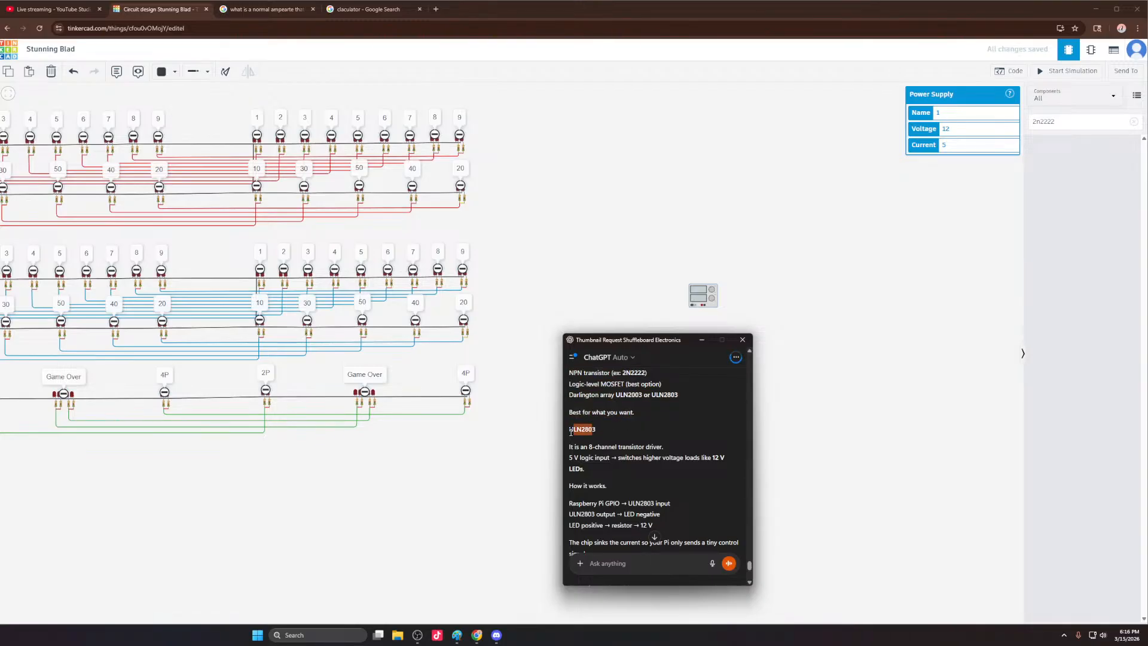
scroll(652, 466, "down", 3)
scroll(651, 467, "up", 6)
Step: Ask ChatGPT to look up the transistor chip options for Tinkercad specifically
left_click(600, 565)
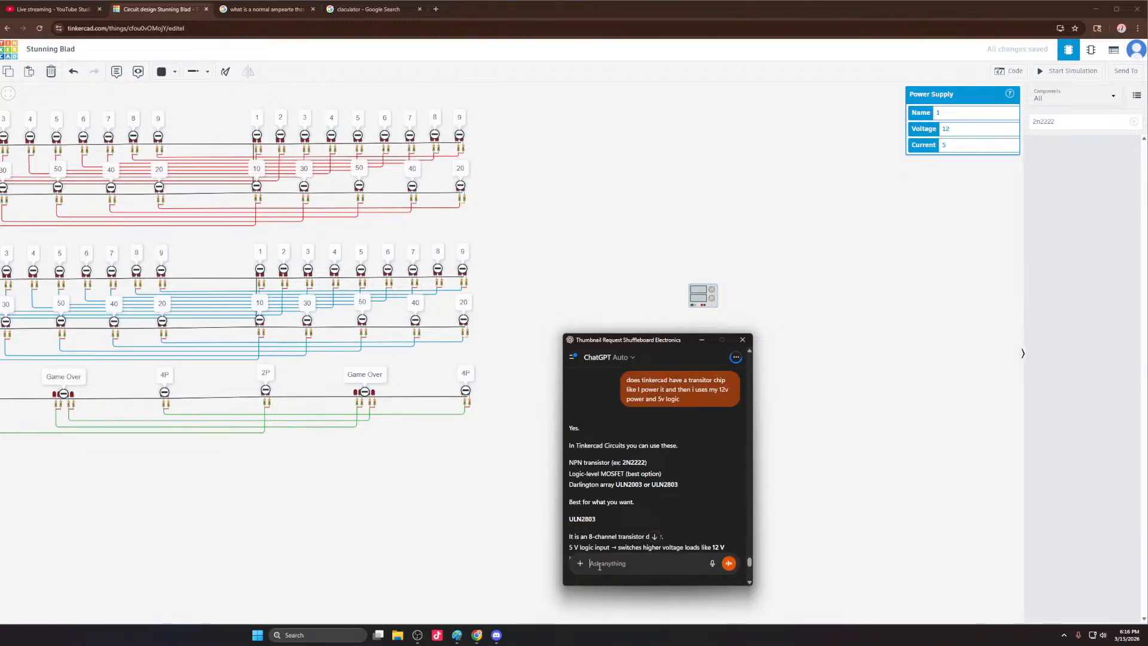
type("look up for tinkercan")
type(" specifica")
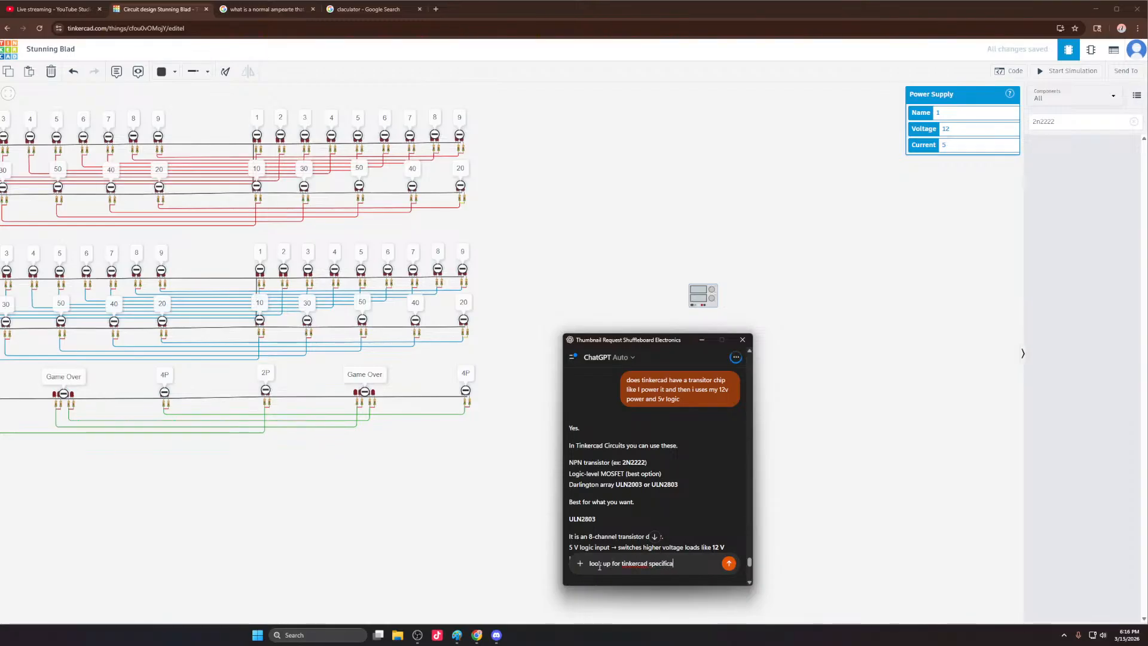
type("lly")
key("Return")
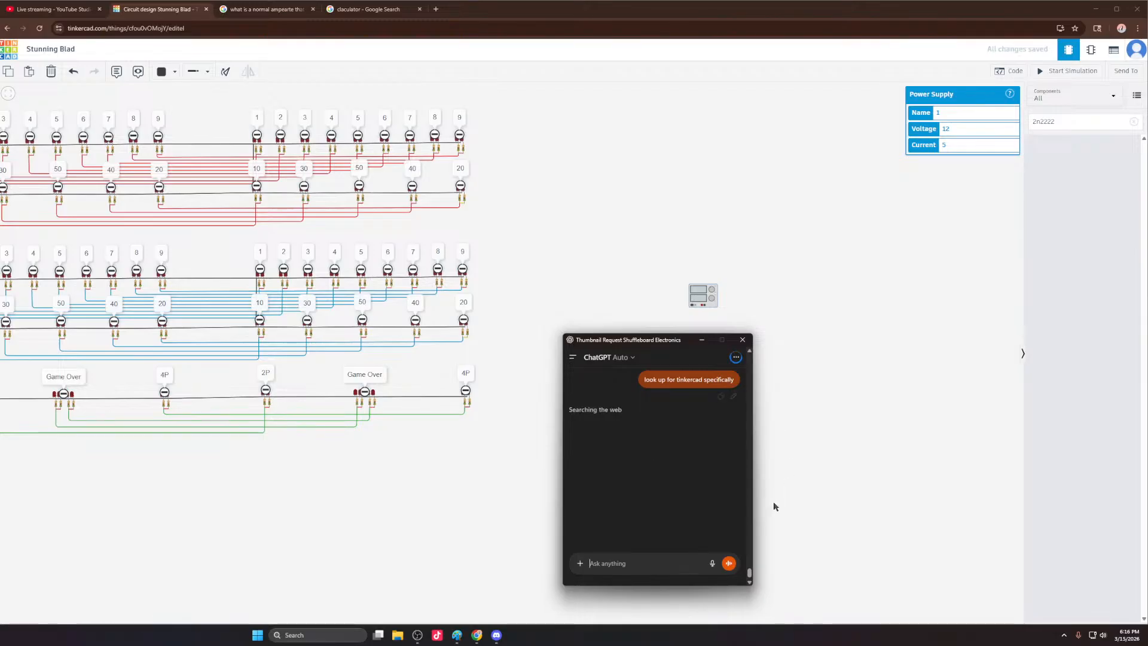
Step: Read which transistors and driver chips ChatGPT's new answer lists for Tinkercad and the workaround it suggests
mouse_move(749, 574)
left_mouse_down()
mouse_move(762, 376)
mouse_move(752, 579)
left_mouse_up()
scroll(648, 482, "up", 10)
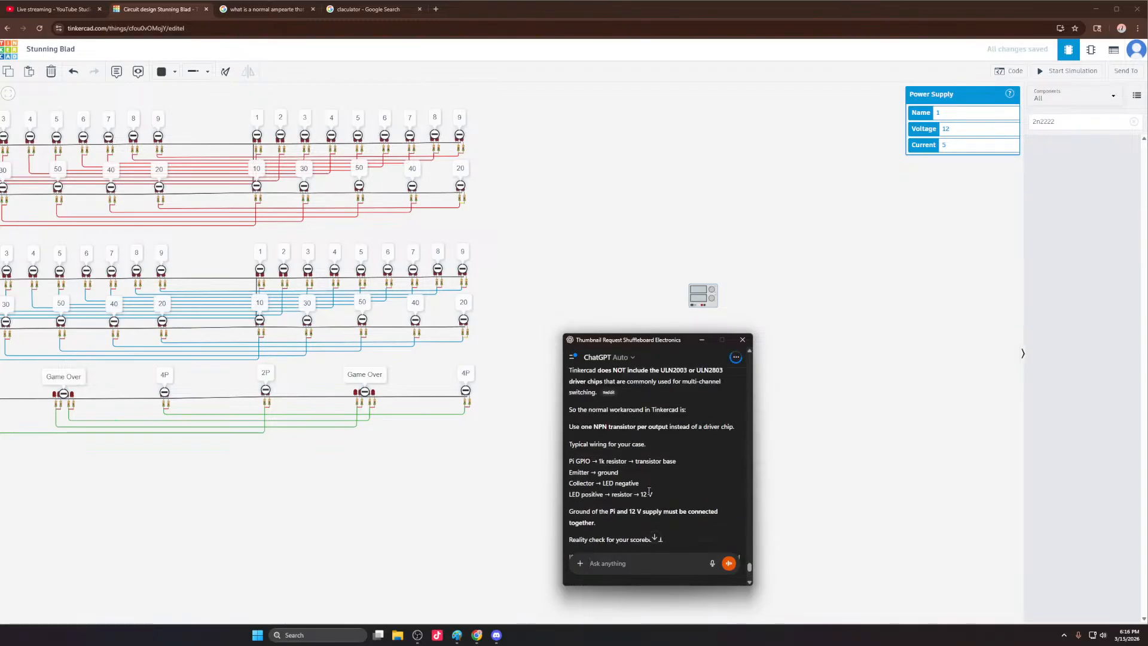
left_click_drag(584, 403, 673, 404)
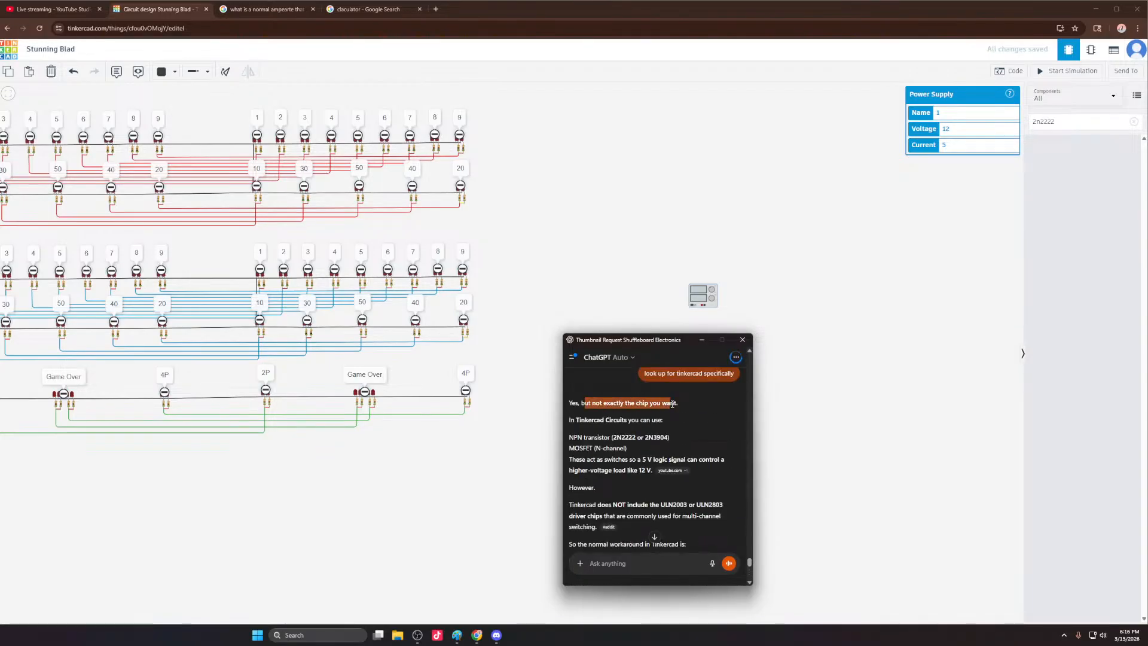
left_click_drag(577, 437, 644, 440)
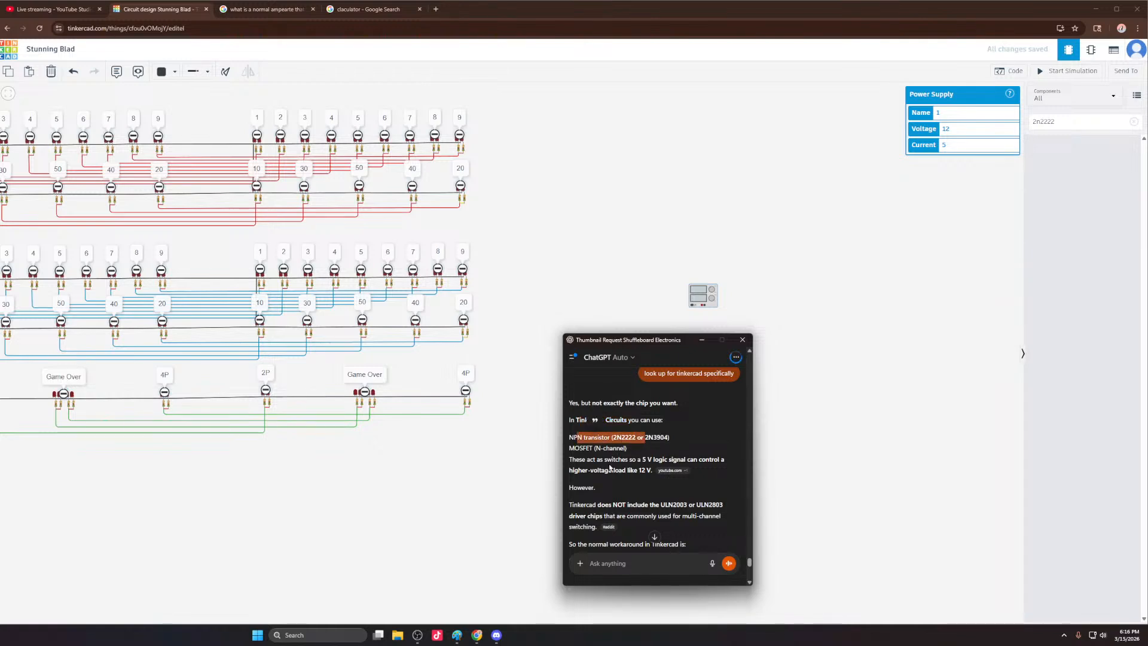
left_click_drag(605, 460, 645, 471)
scroll(611, 480, "down", 1)
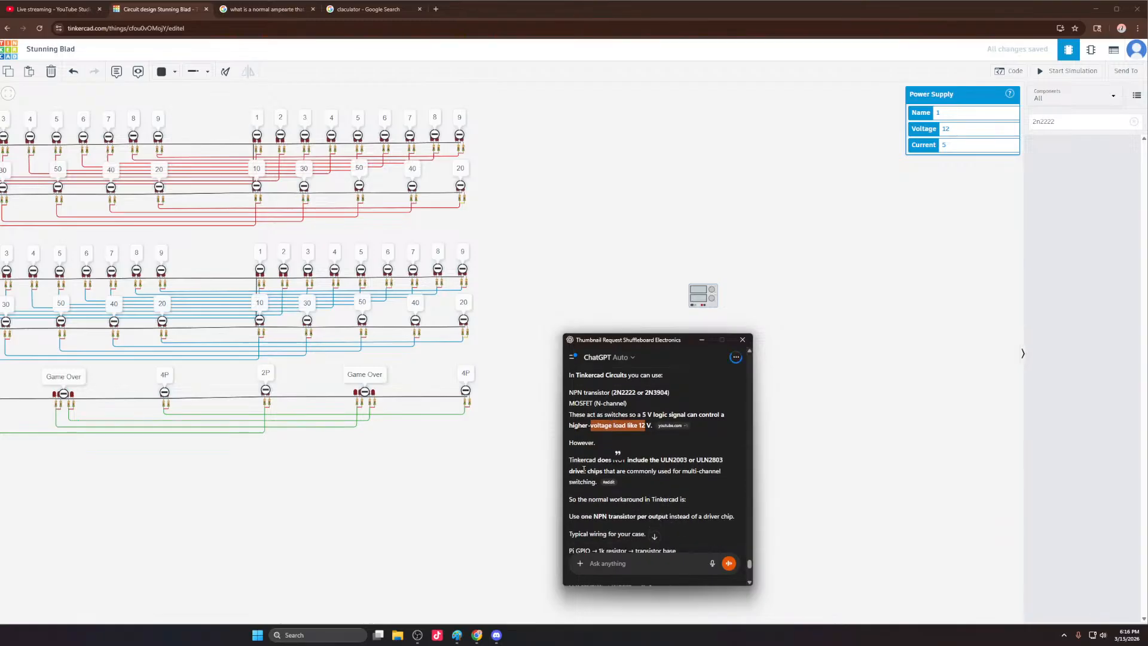
left_click_drag(569, 460, 710, 475)
left_click(574, 496)
left_click_drag(574, 496, 685, 500)
scroll(685, 500, "down", 1)
left_click_drag(576, 471, 734, 473)
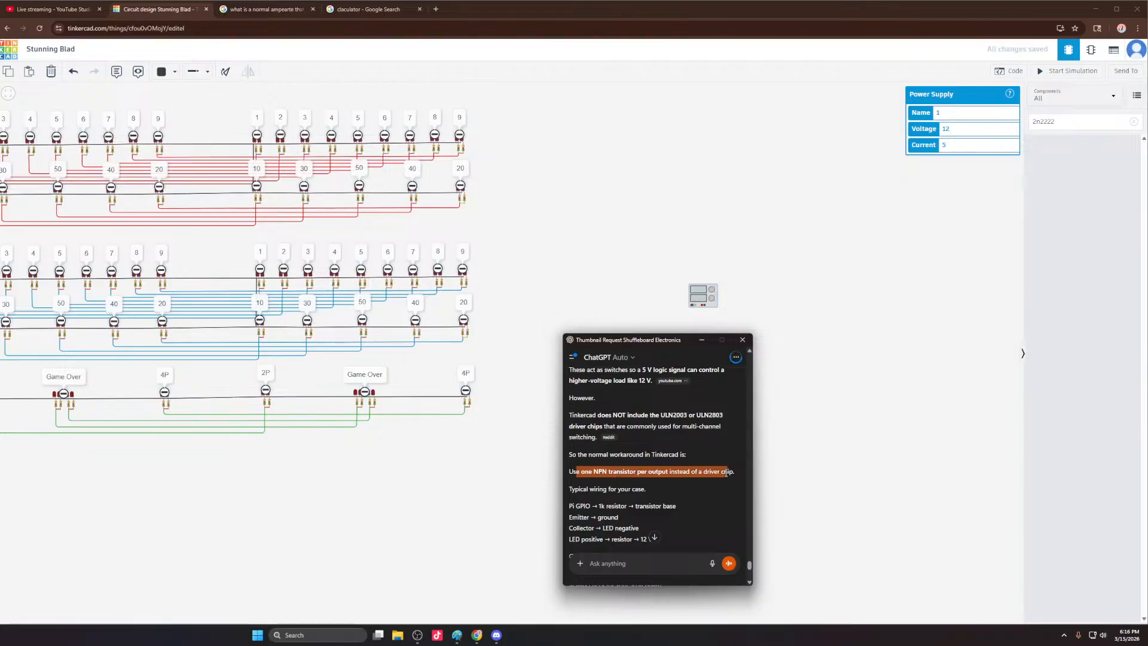
Step: Read the rest of the answer, covering the typical transistor wiring and the advice for the scoreboard
scroll(598, 430, "down", 2)
left_click_drag(570, 399, 646, 401)
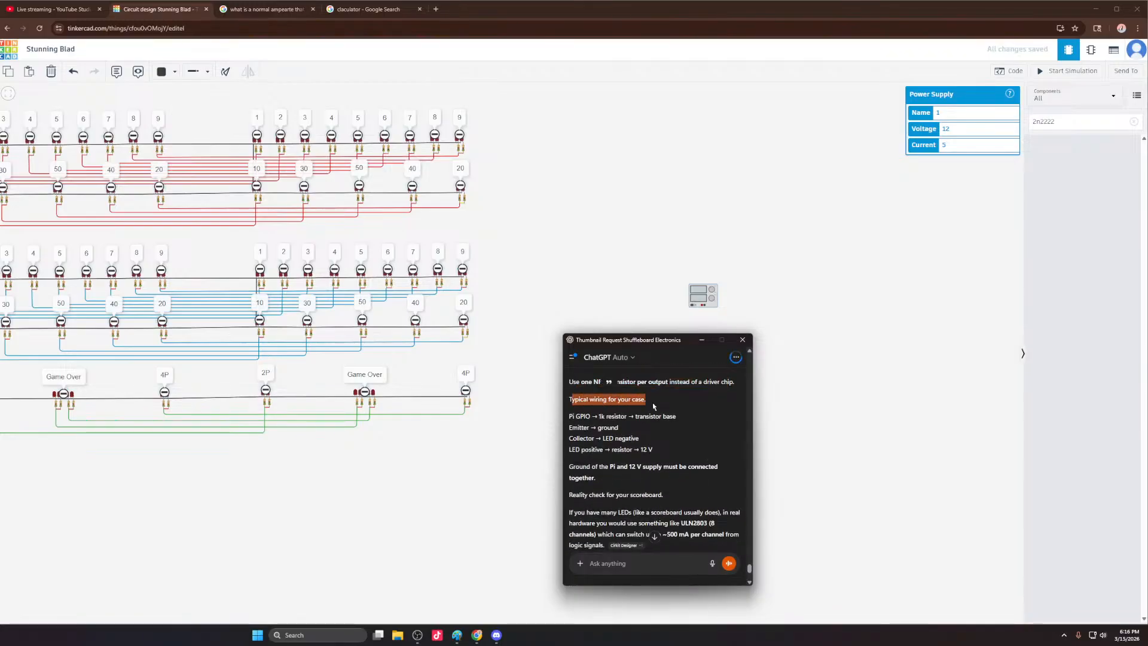
left_click(654, 413)
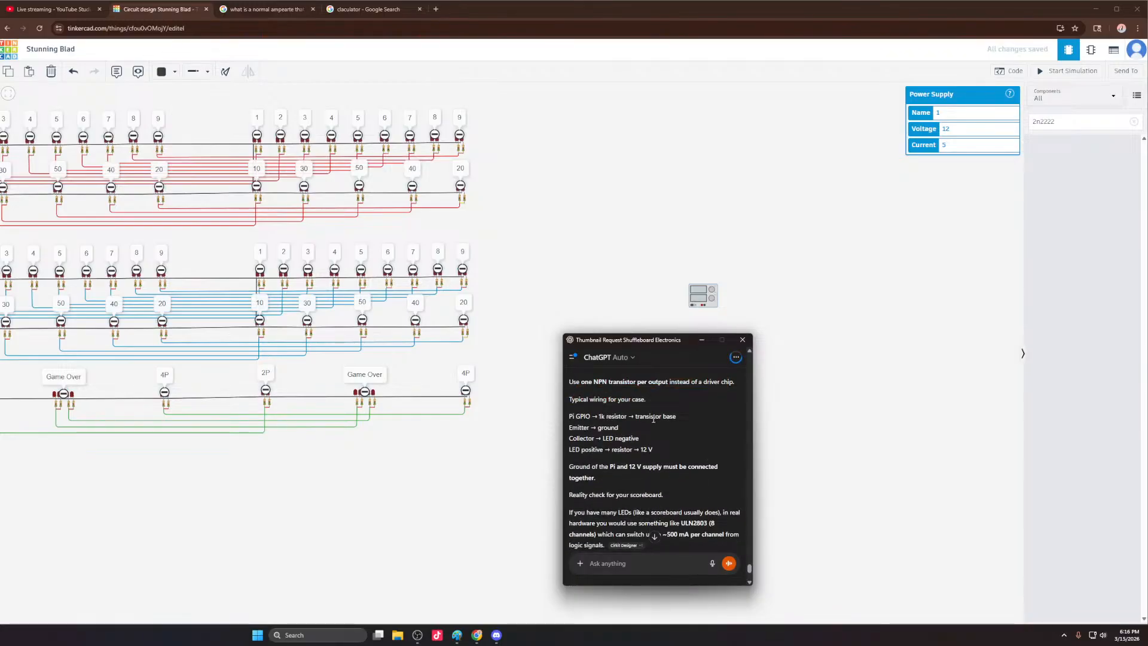
scroll(610, 416, "down", 1)
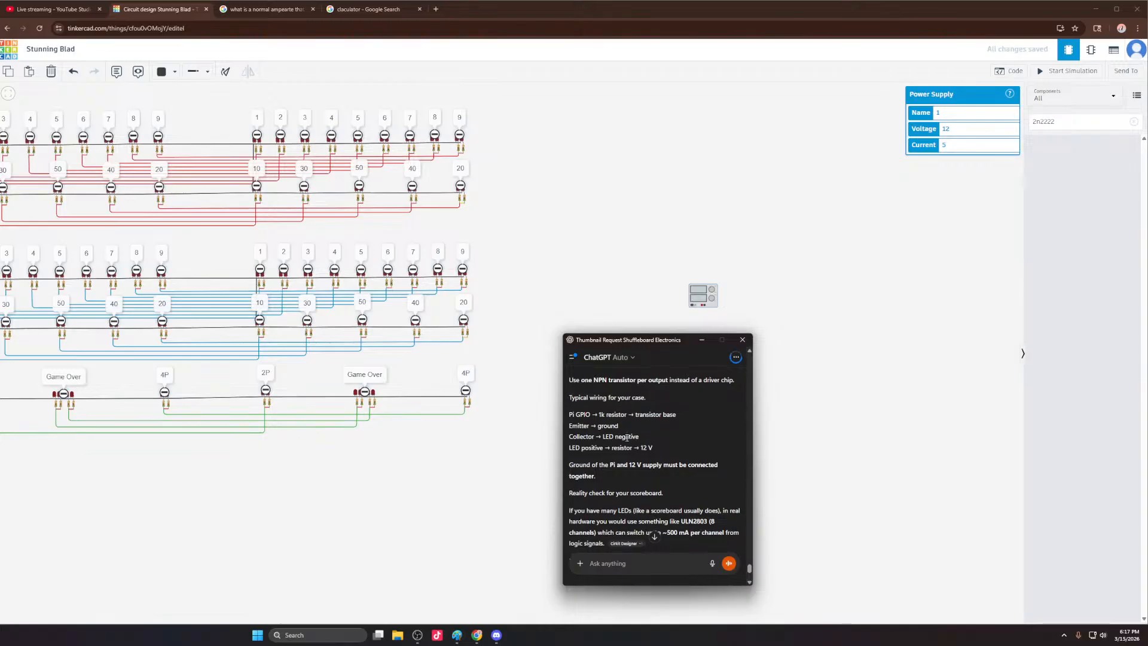
scroll(642, 430, "down", 1)
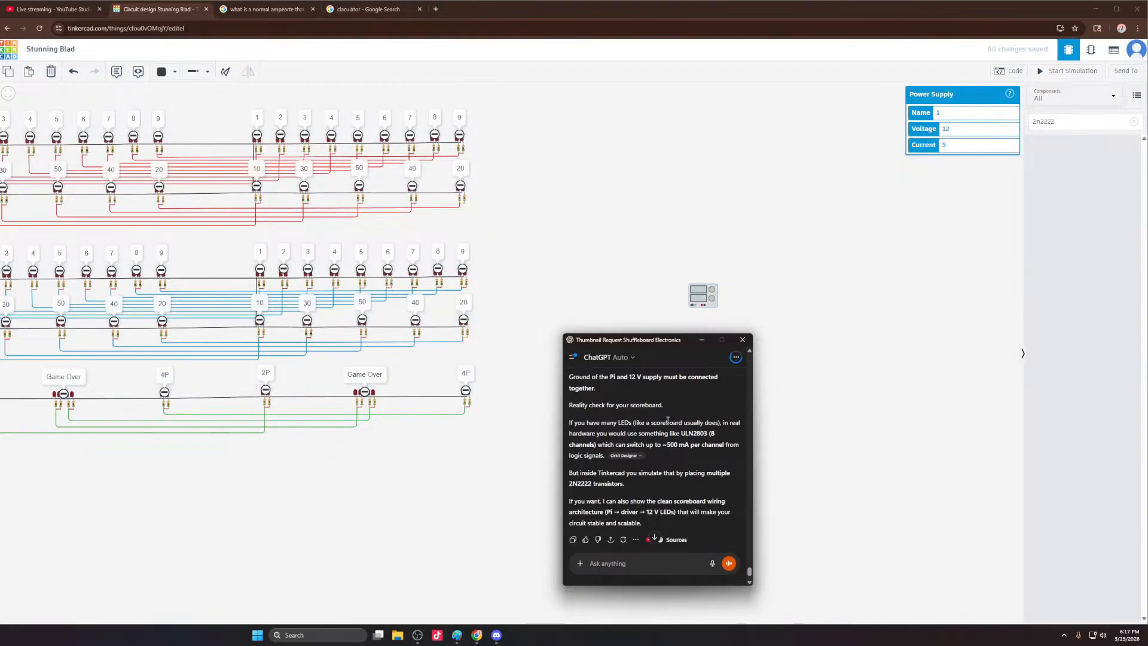
scroll(675, 431, "down", 1)
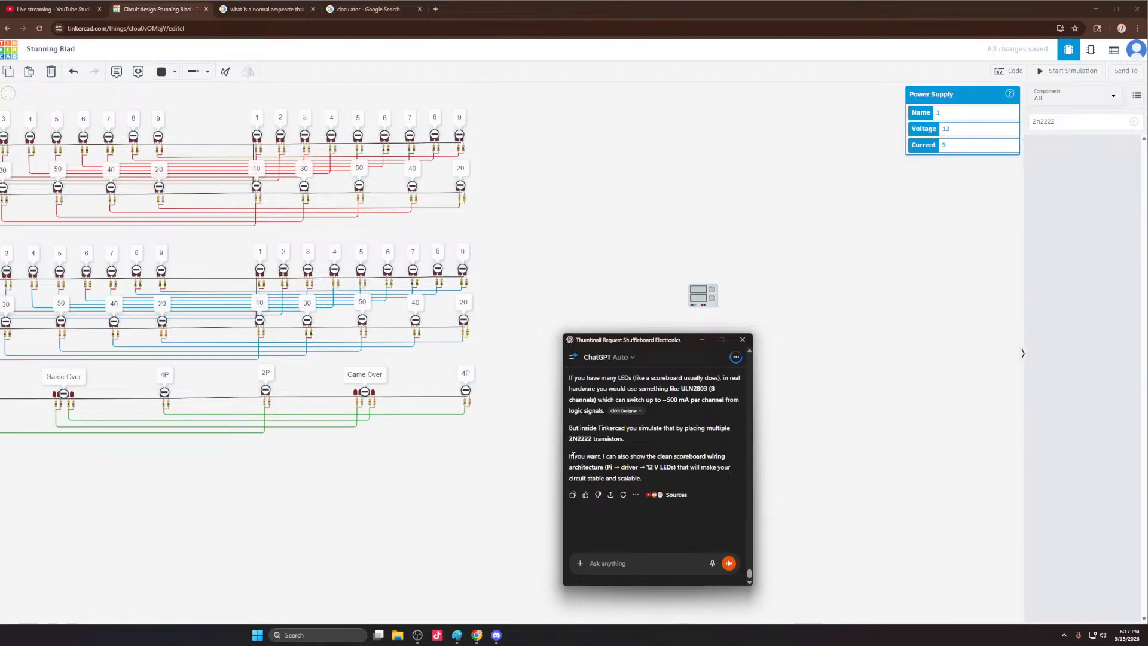
left_click_drag(572, 456, 712, 456)
left_click(676, 462)
left_click(623, 567)
Step: Move the power supply up beside the upper red LED bank and clear the component search
left_click_drag(871, 254, 873, 252)
left_click_drag(712, 288, 636, 118)
left_click(1134, 122)
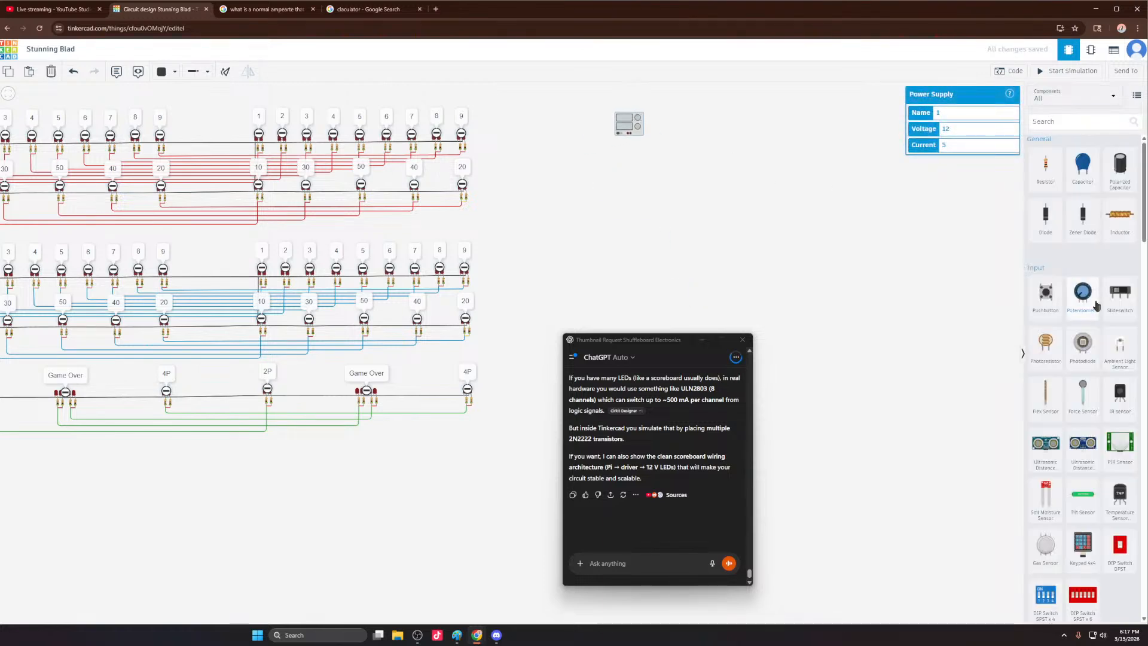
Step: Browse the full component library, checking the power control, logic, integrated circuit and microcontroller parts for something to drive the LEDs
scroll(1095, 299, "down", 10)
scroll(1092, 365, "down", 15)
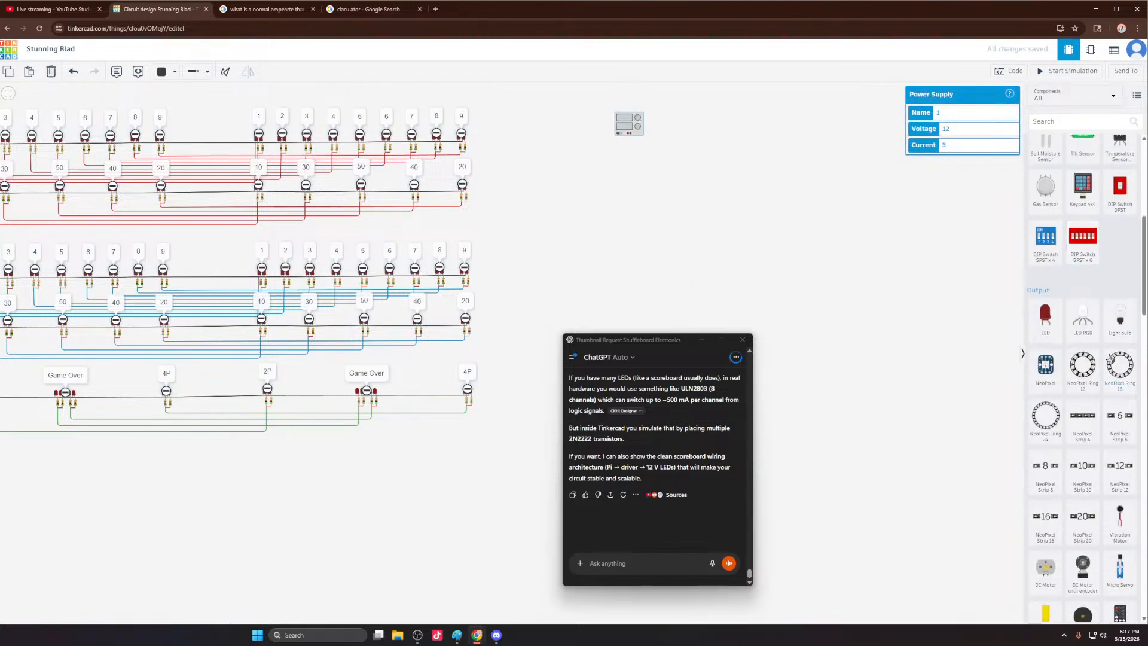
scroll(1068, 377, "down", 3)
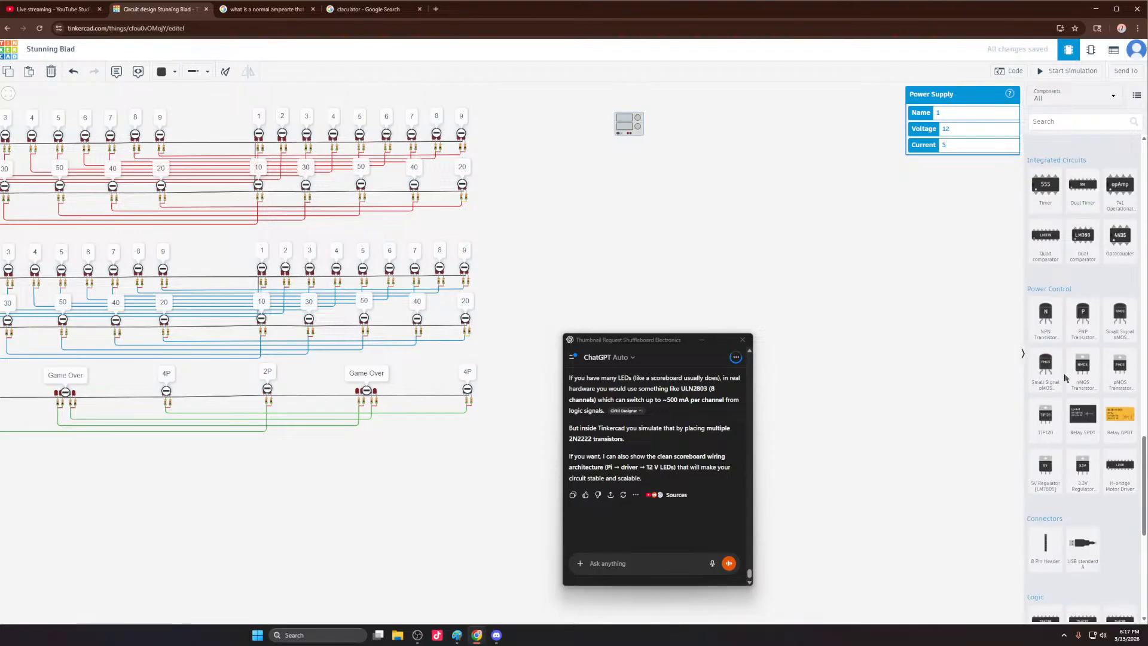
scroll(1066, 378, "down", 2)
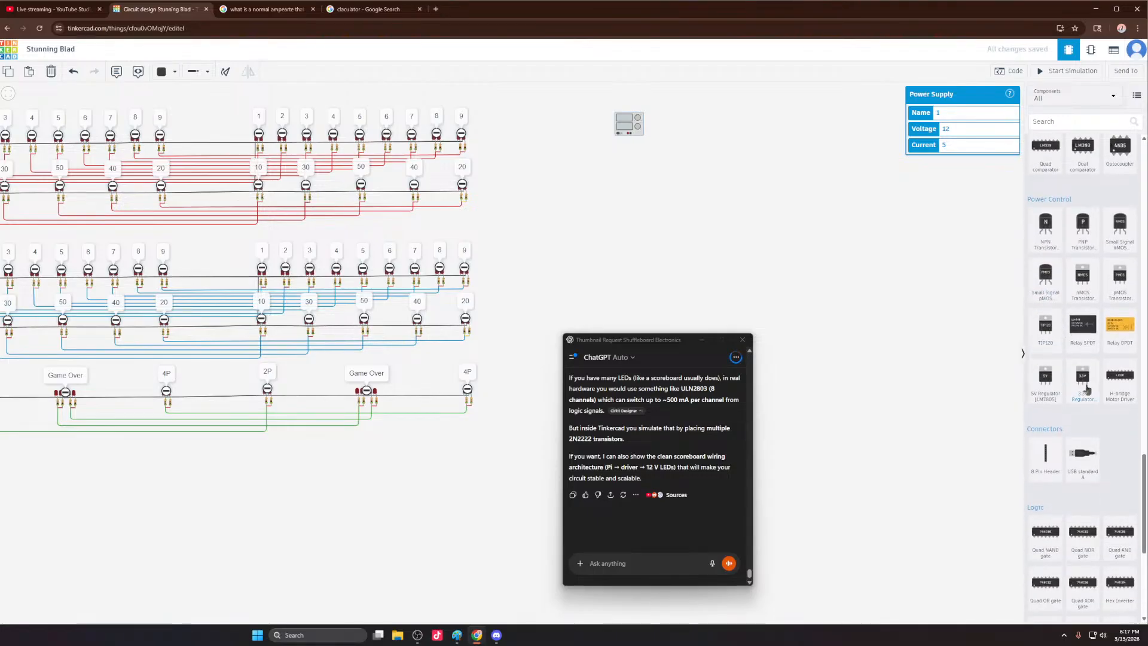
scroll(1107, 413, "down", 3)
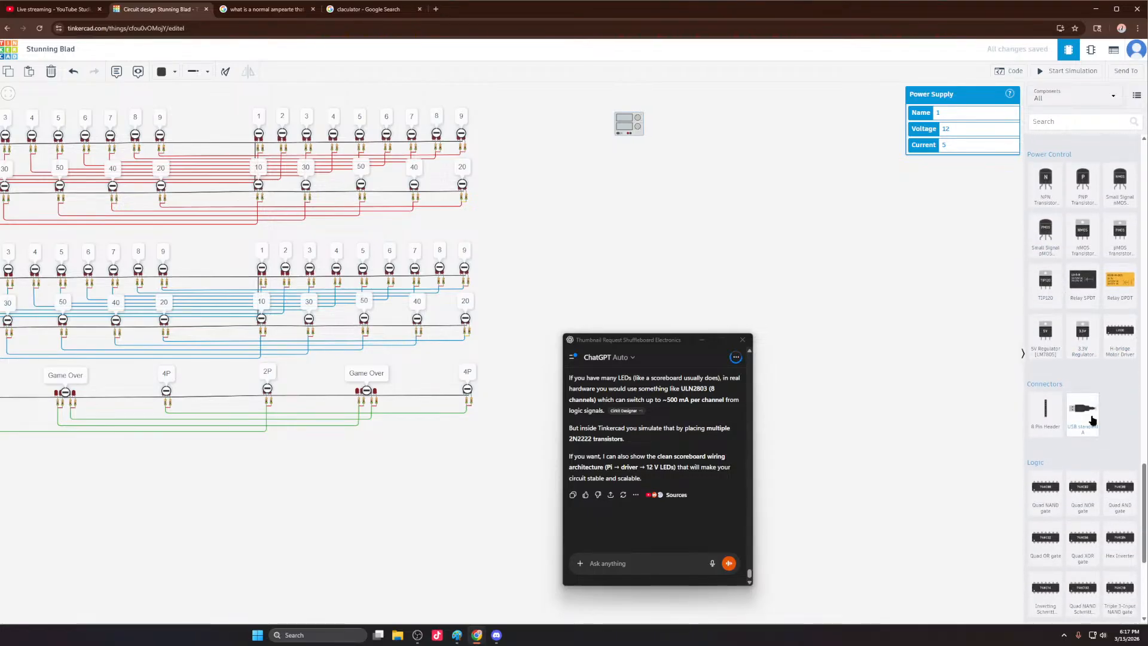
scroll(1100, 406, "down", 3)
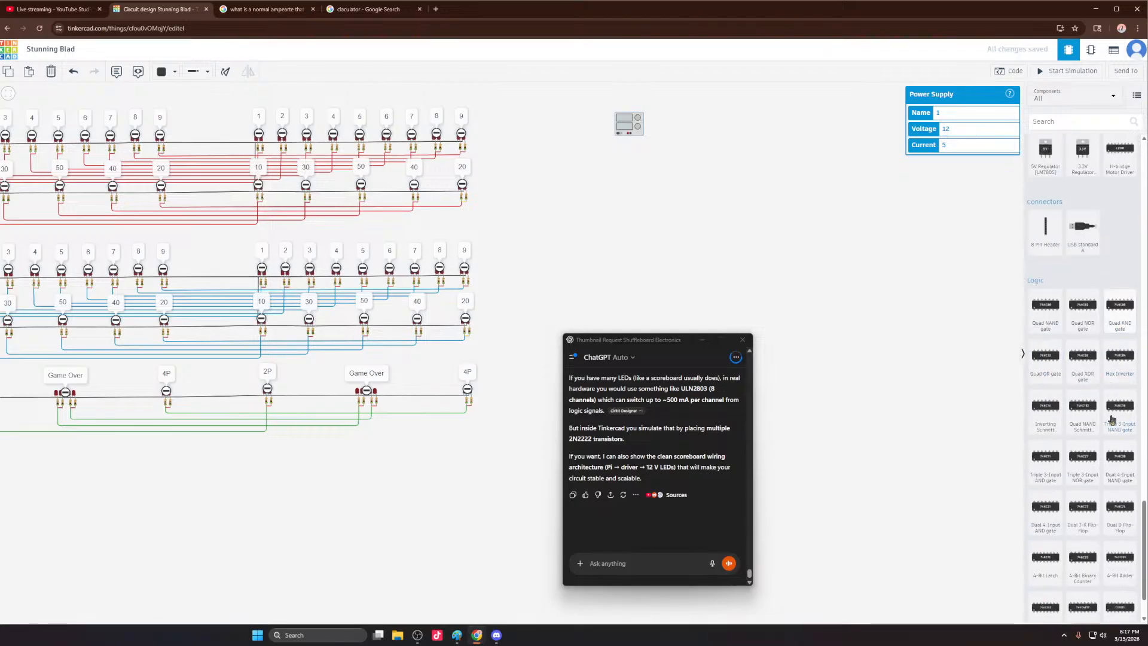
scroll(1052, 395, "down", 1)
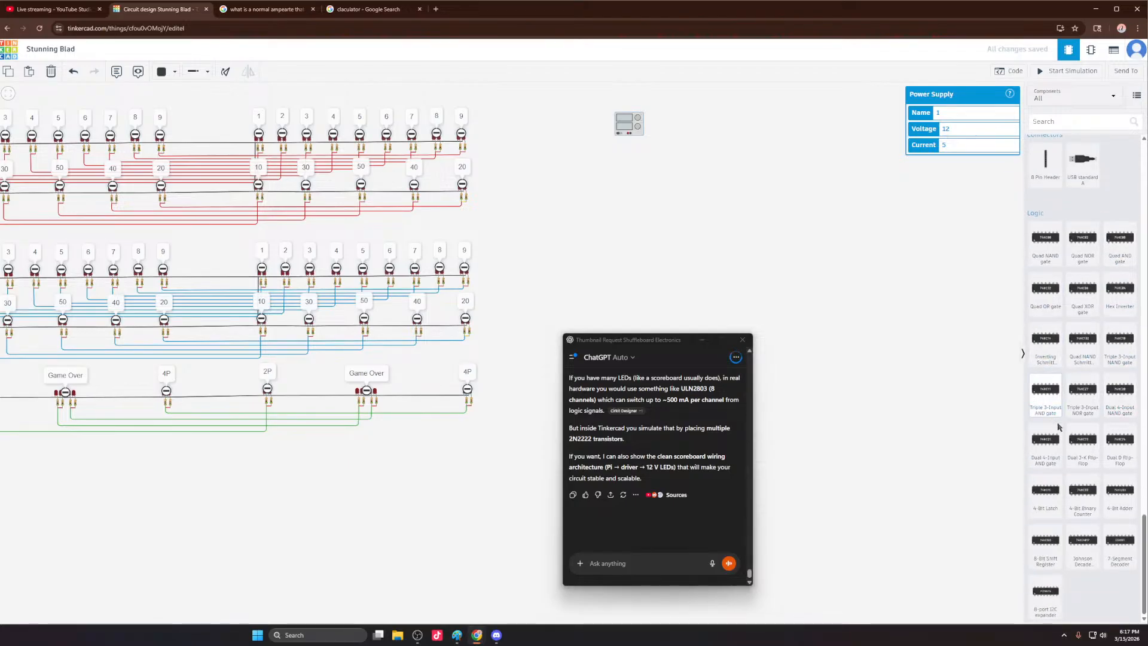
scroll(1100, 478, "up", 4)
scroll(794, 400, "down", 1)
scroll(794, 399, "down", 4)
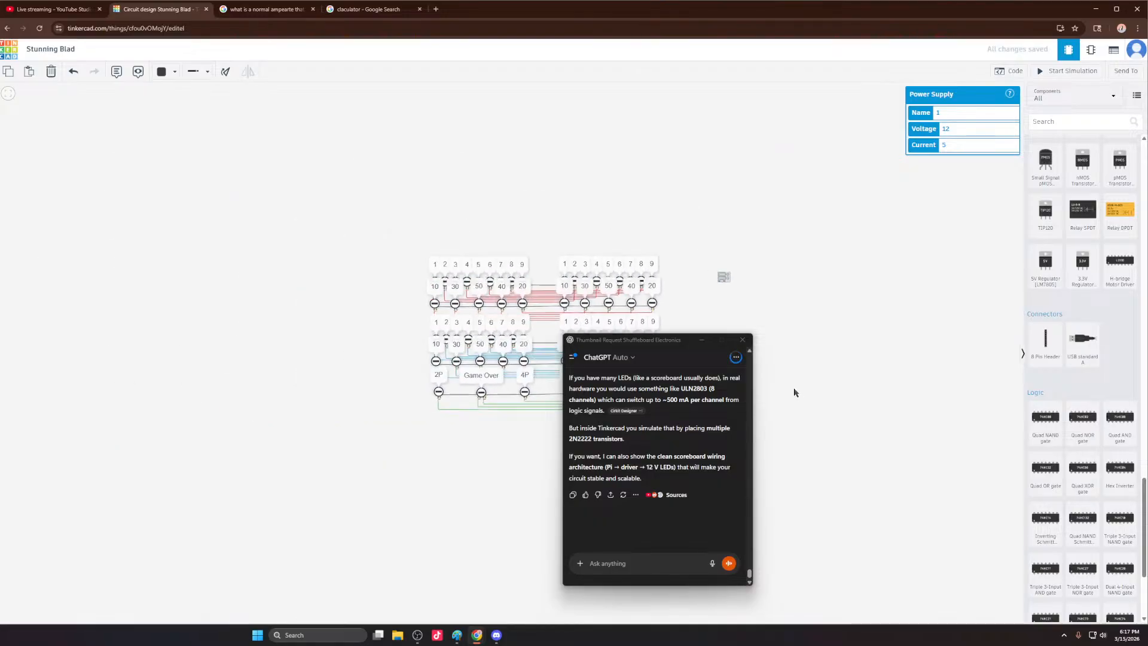
scroll(833, 377, "up", 3)
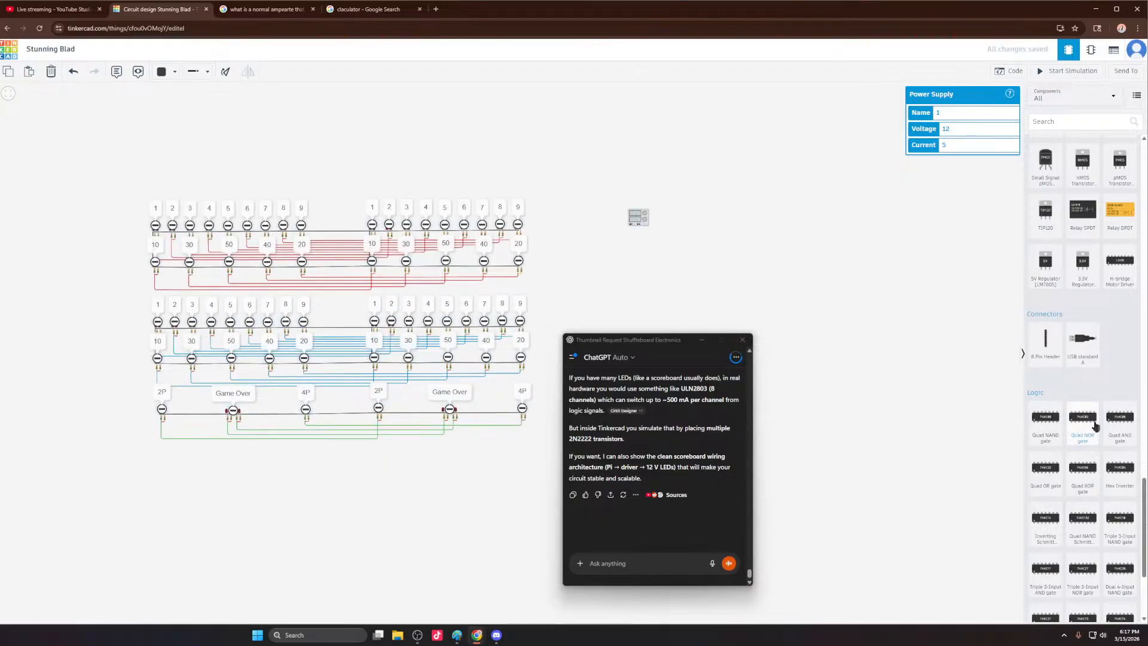
scroll(1100, 406, "up", 5)
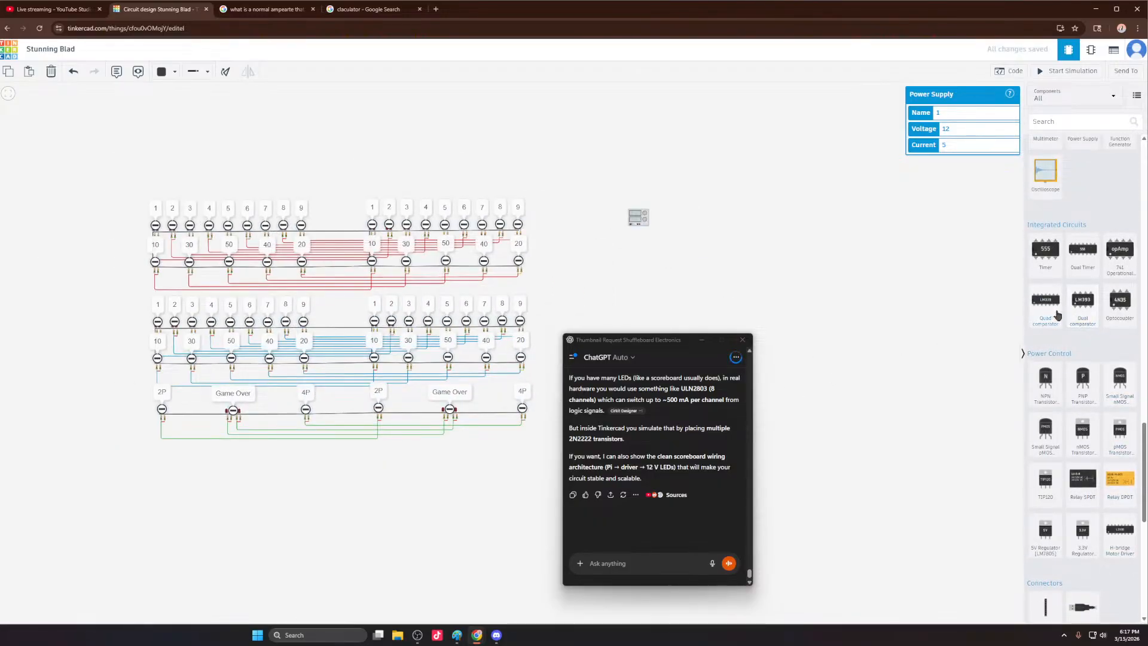
scroll(1124, 309, "up", 4)
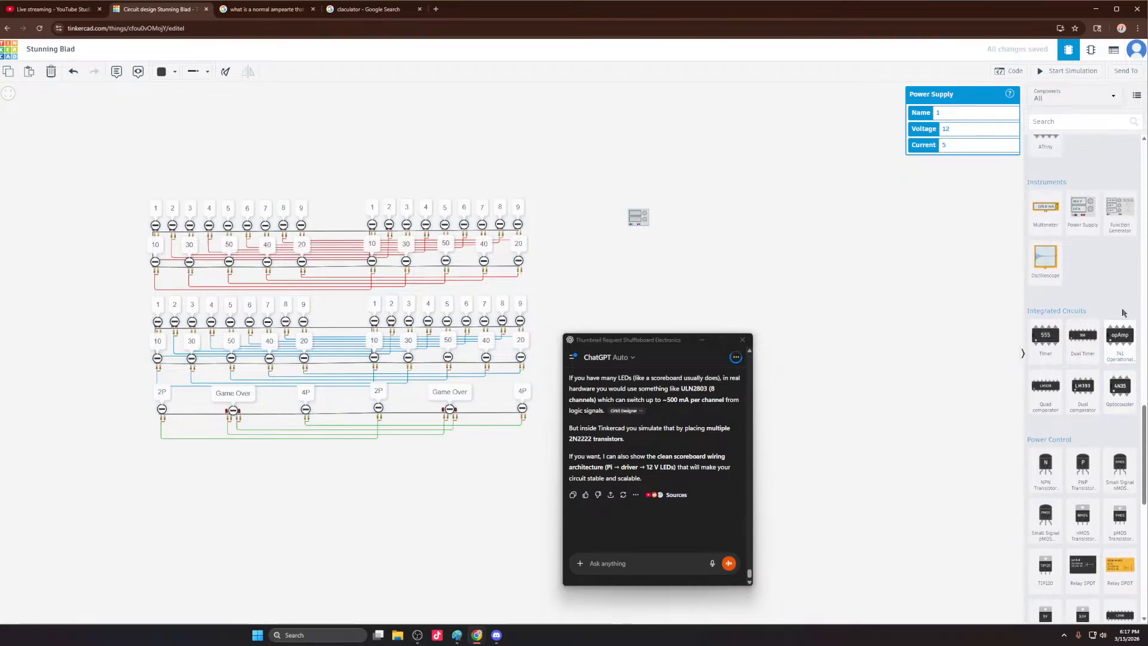
scroll(1118, 310, "up", 3)
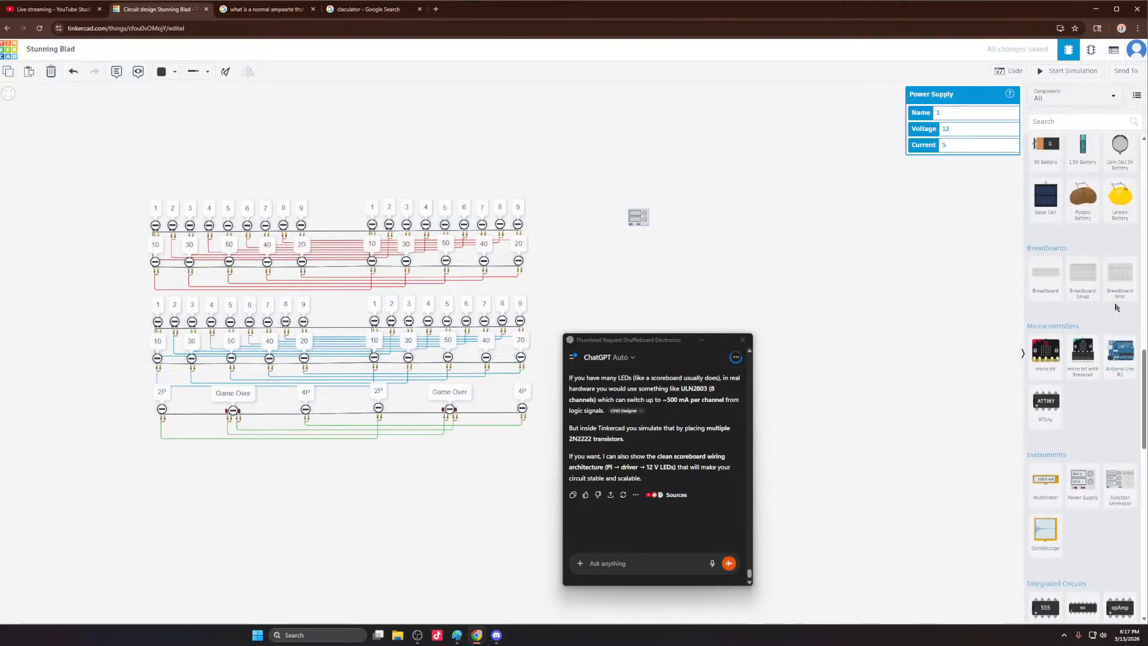
scroll(1115, 307, "down", 3)
Step: Search the component library for "expander" and place an 8-port I2C expander below the power supply
left_click(1068, 123)
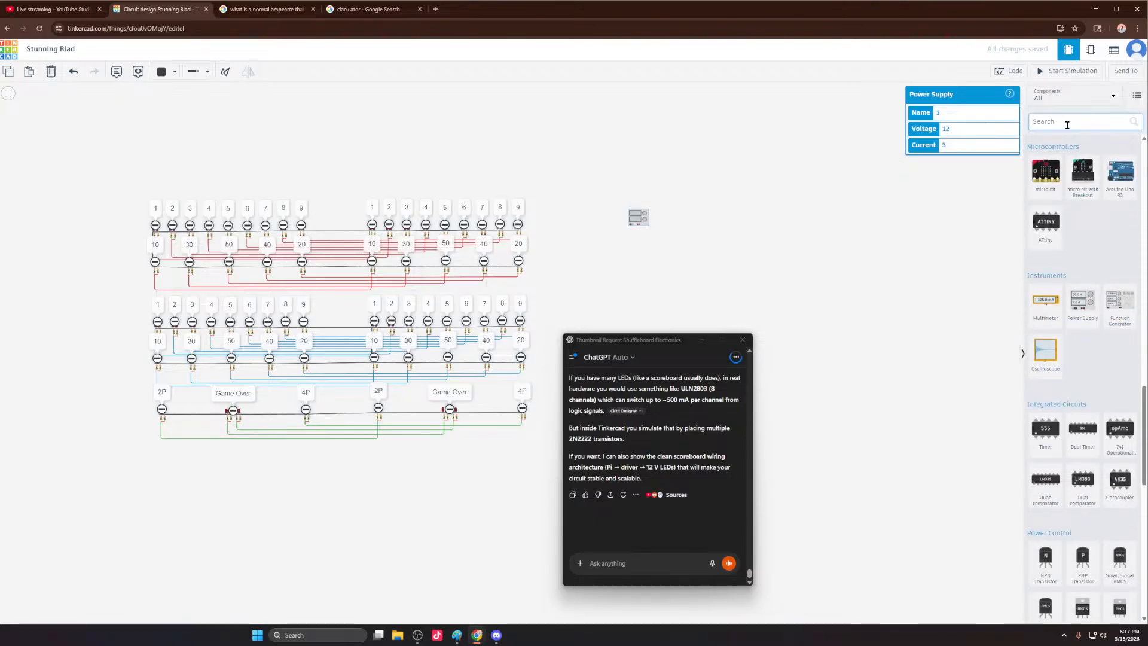
type("esxp")
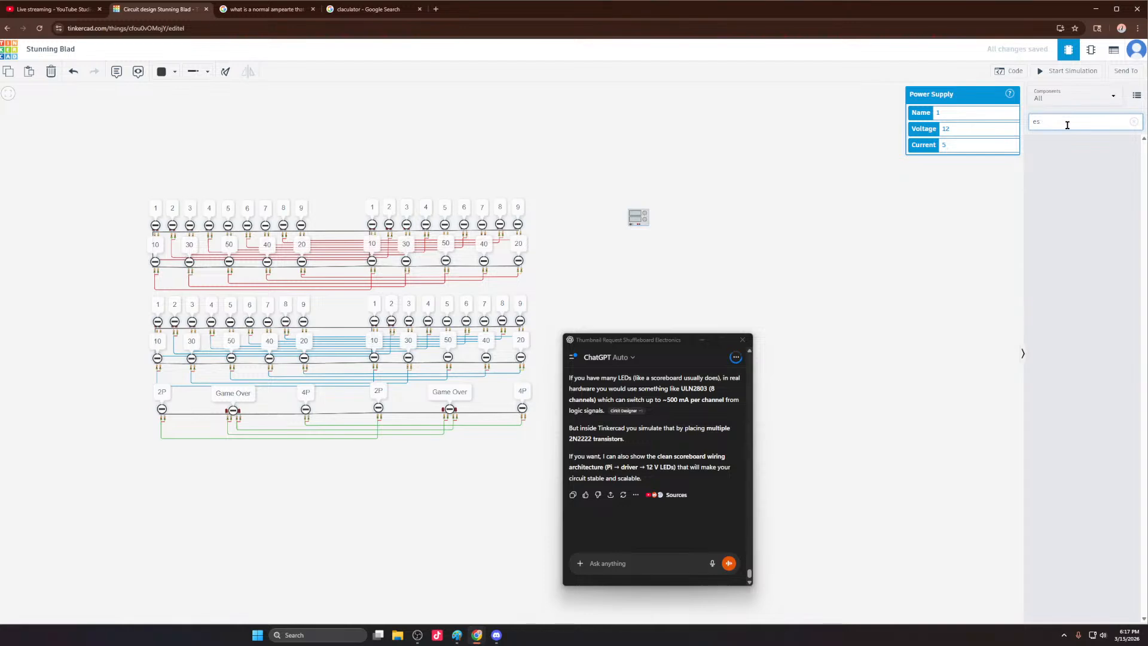
key("BackSpace")
type("xpander")
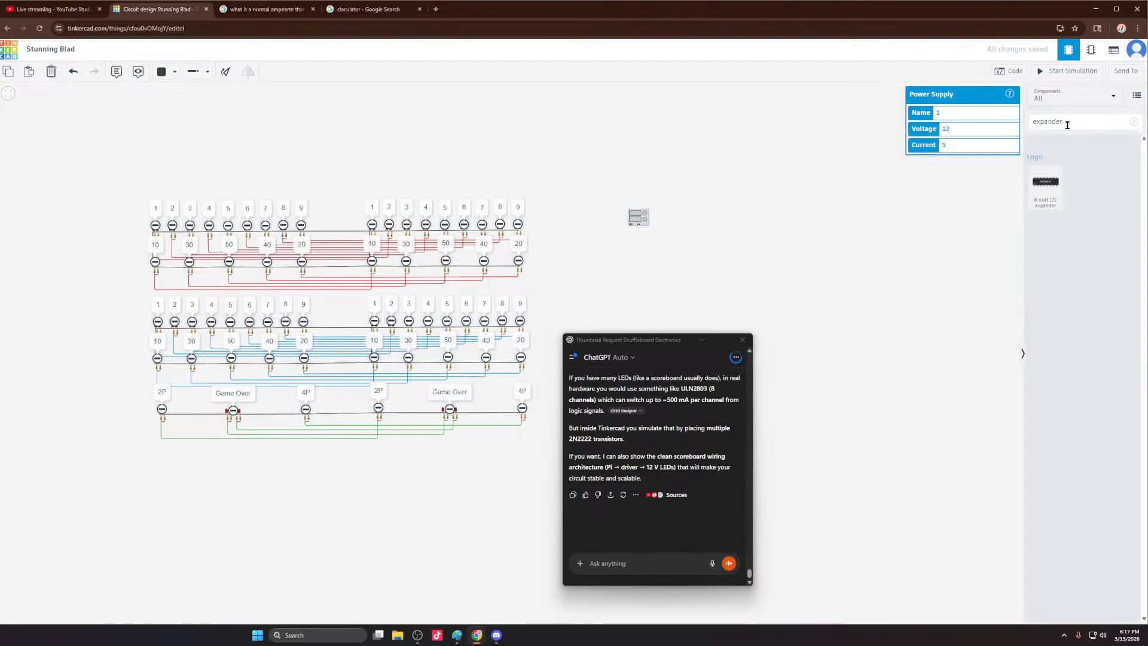
left_click_drag(1046, 183, 630, 277)
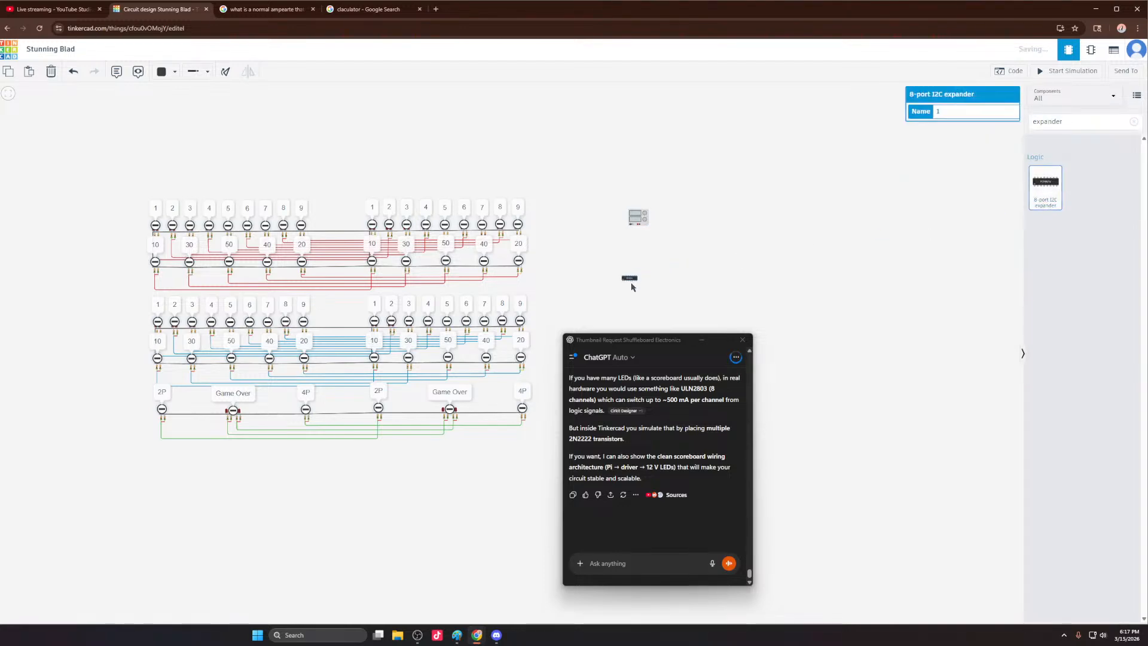
scroll(615, 204, "up", 2)
scroll(678, 288, "down", 2)
scroll(680, 310, "up", 3)
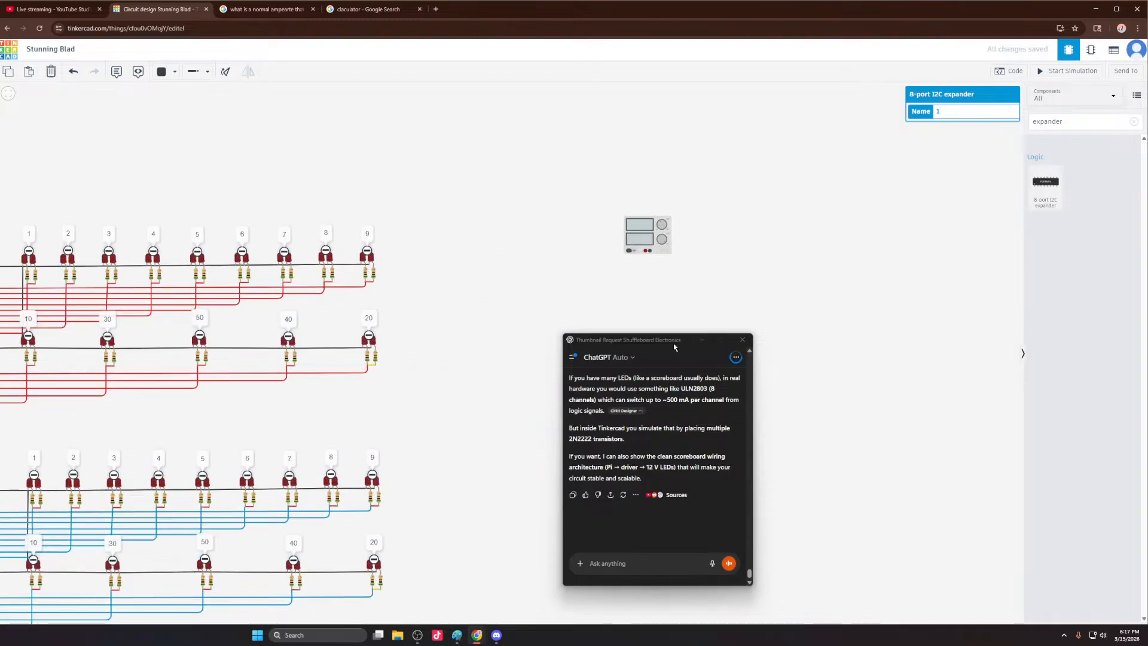
Step: Move the ChatGPT window off the expander chip and ask "can I use a pcf8574 to simulate a mcp23017"
left_click_drag(640, 355, 771, 347)
scroll(731, 446, "up", 4)
scroll(745, 495, "down", 4)
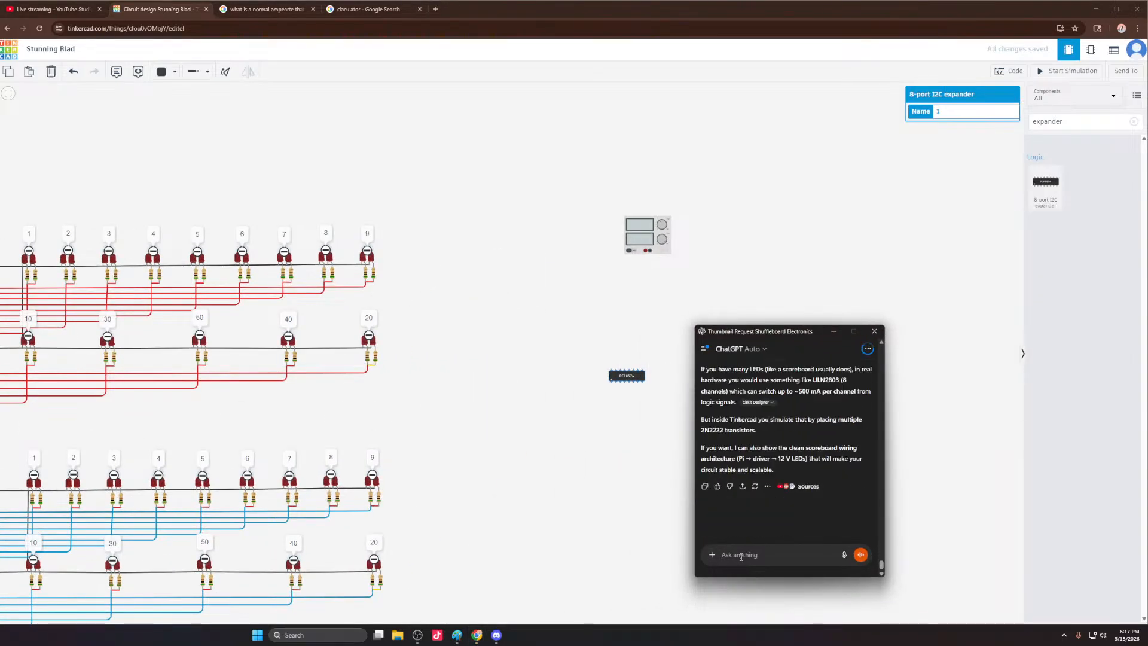
type("can I use a pc")
scroll(643, 448, "up", 5)
type("f")
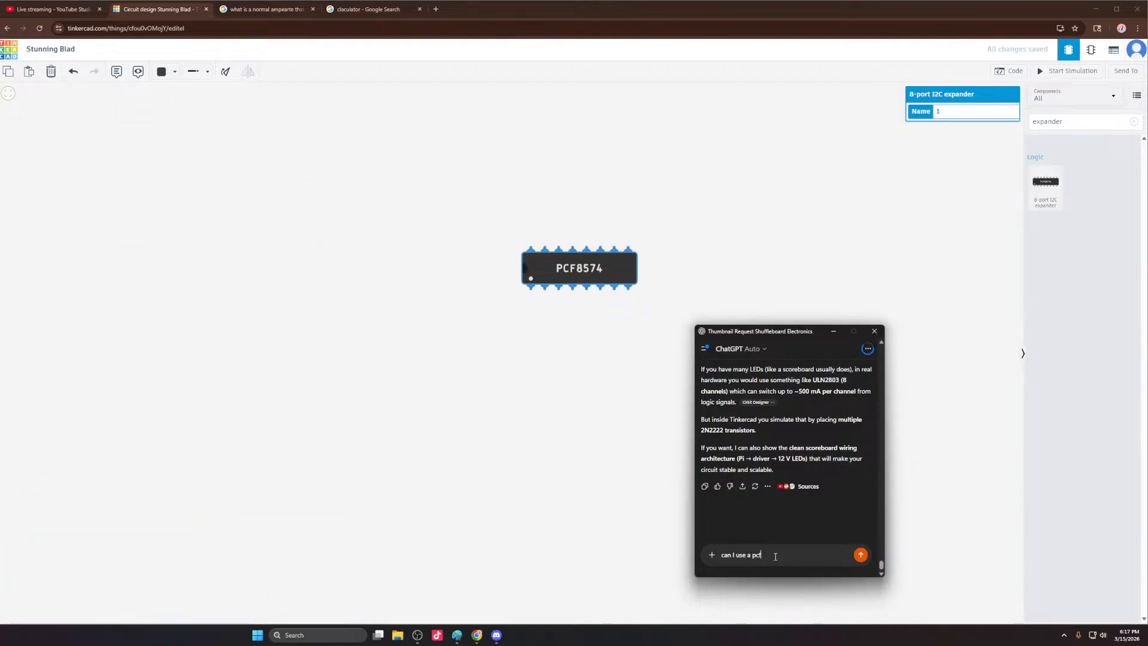
type("8574 to simulat")
type("8")
key("BackSpace")
key("BackSpace")
key("BackSpace")
type("mcp23017")
left_click(865, 555)
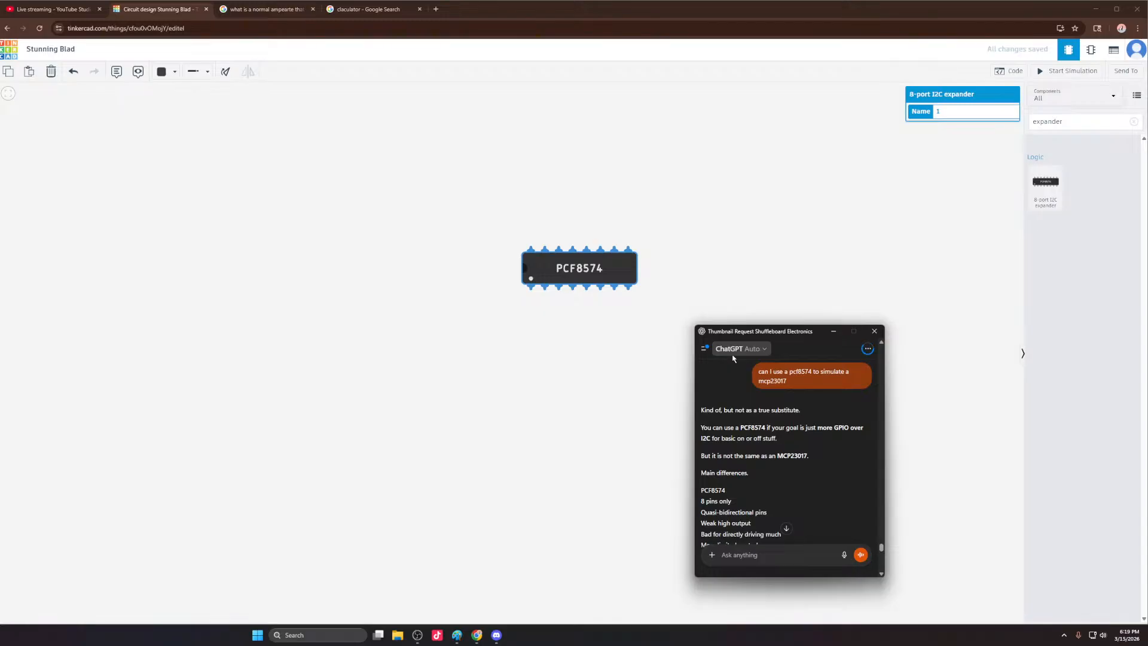
Step: Read ChatGPT's comparison of the PCF8574 and MCP23017, covering pin behaviour, pullups and suitability for Tinkercad simulation
scroll(718, 457, "down", 1)
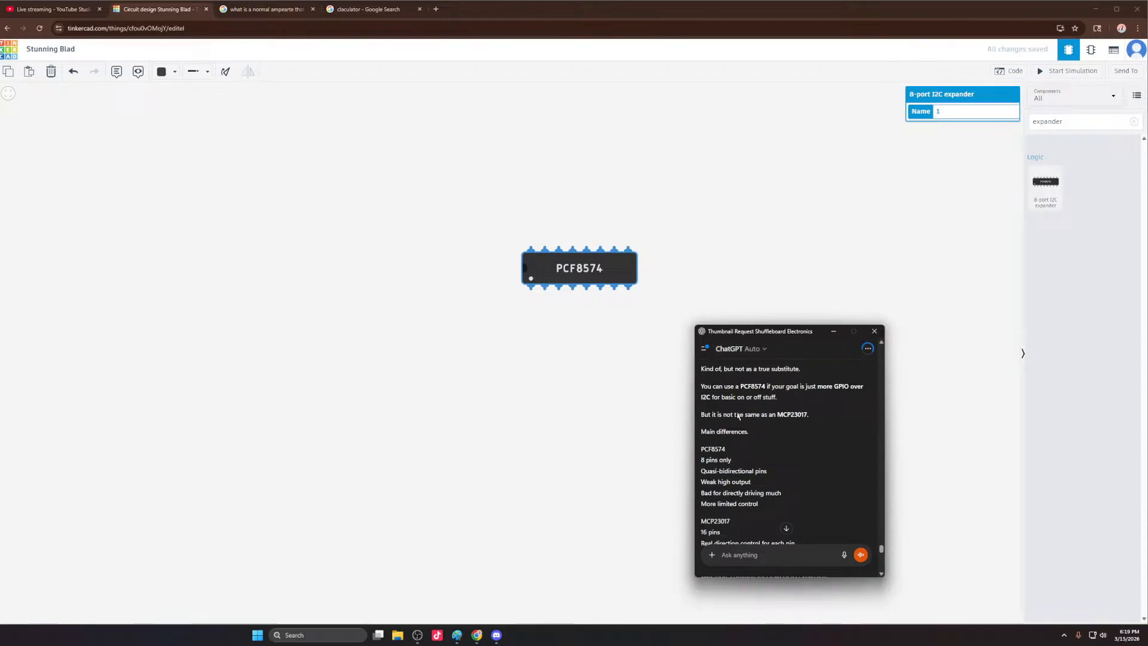
double_click(729, 467)
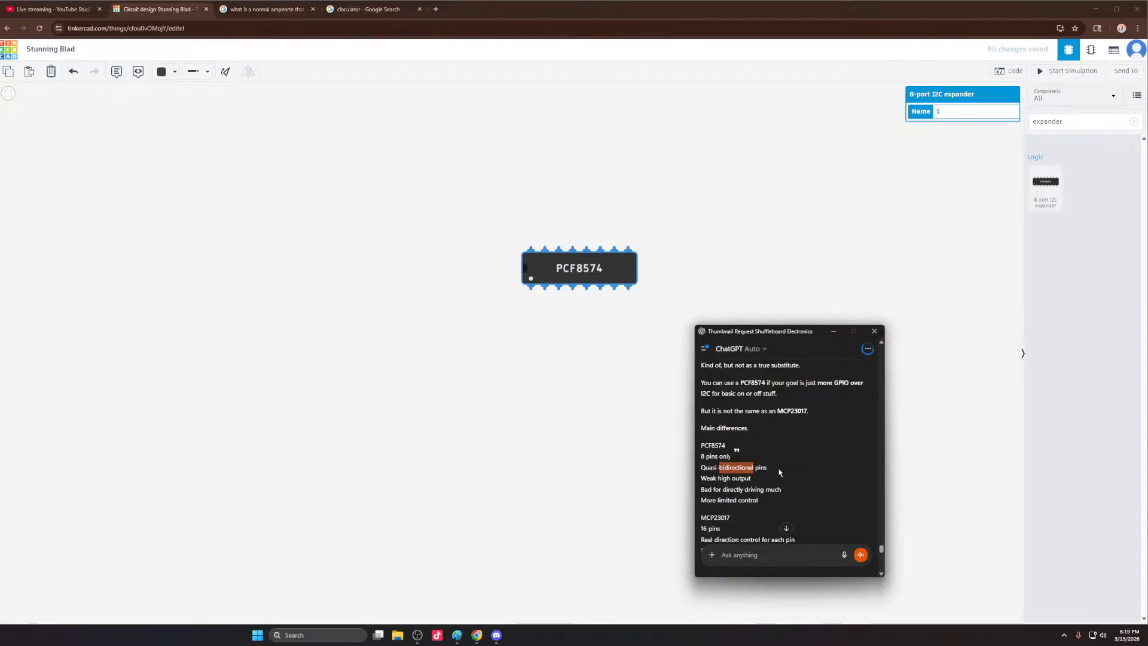
scroll(762, 465, "down", 1)
left_click(786, 460)
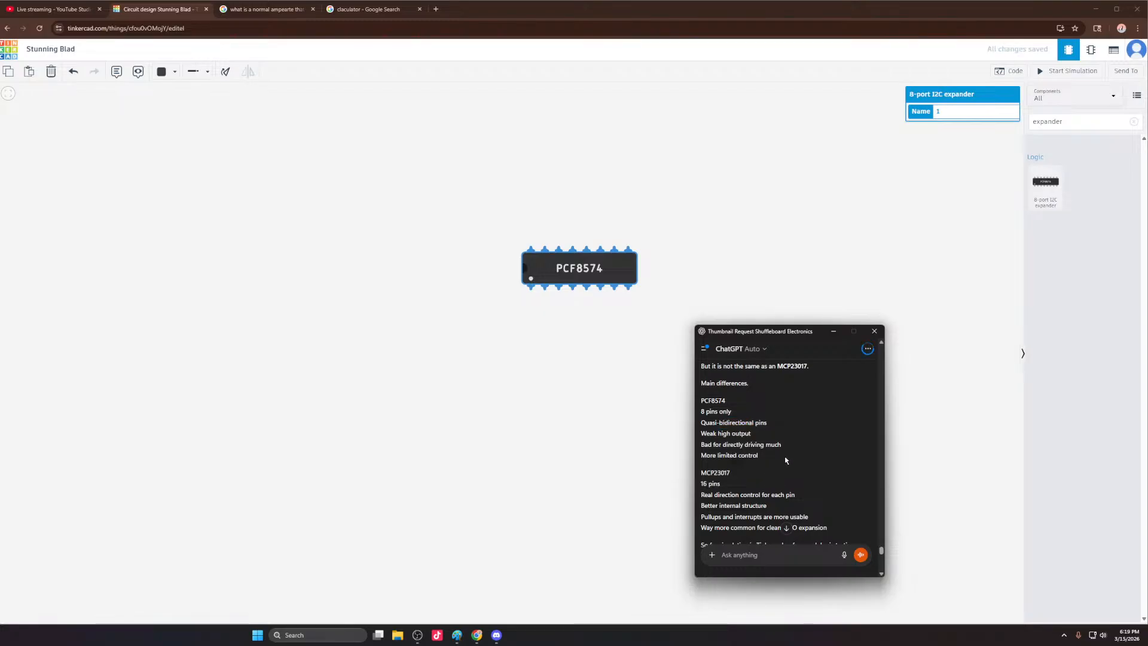
left_click_drag(710, 483, 794, 498)
scroll(786, 496, "down", 1)
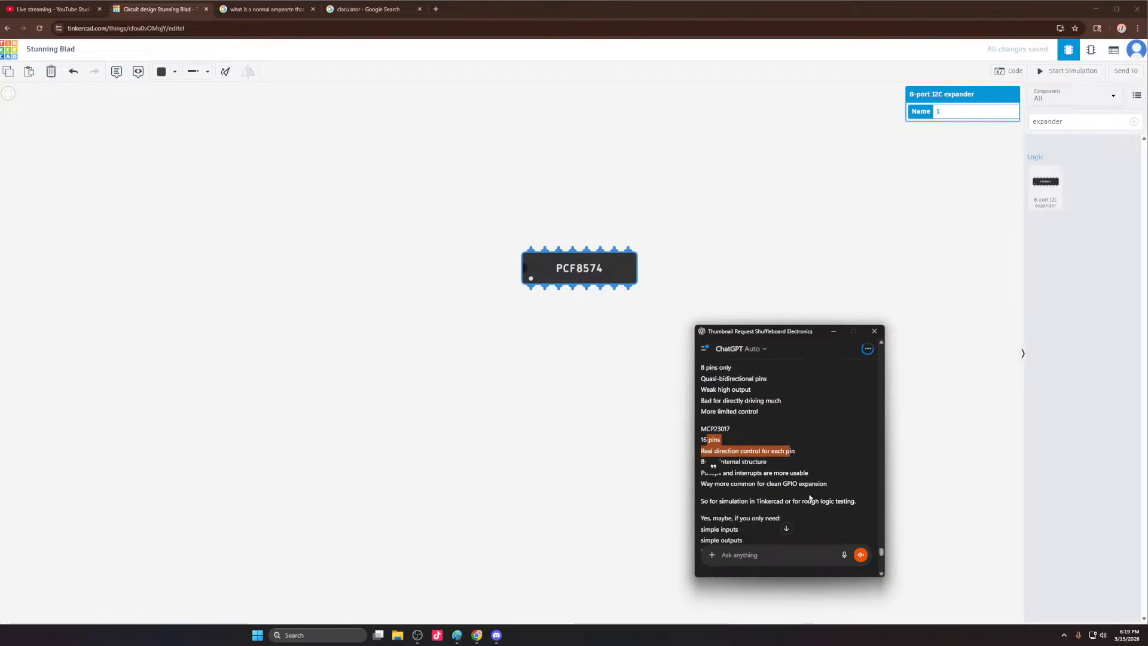
left_click_drag(710, 472, 824, 478)
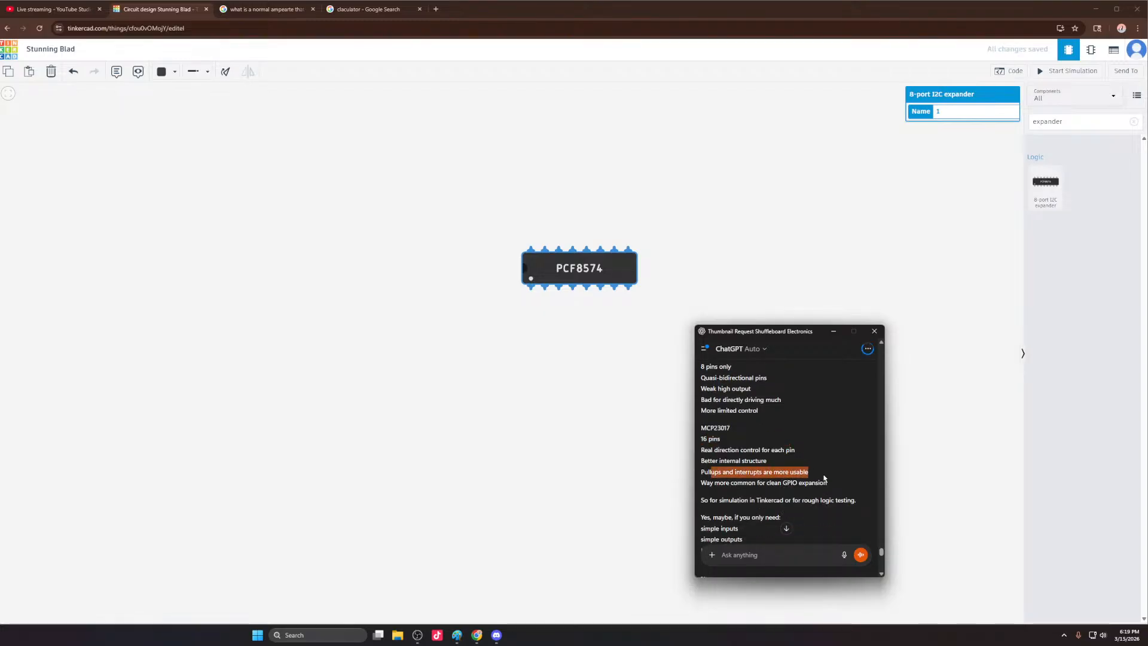
scroll(825, 478, "down", 1)
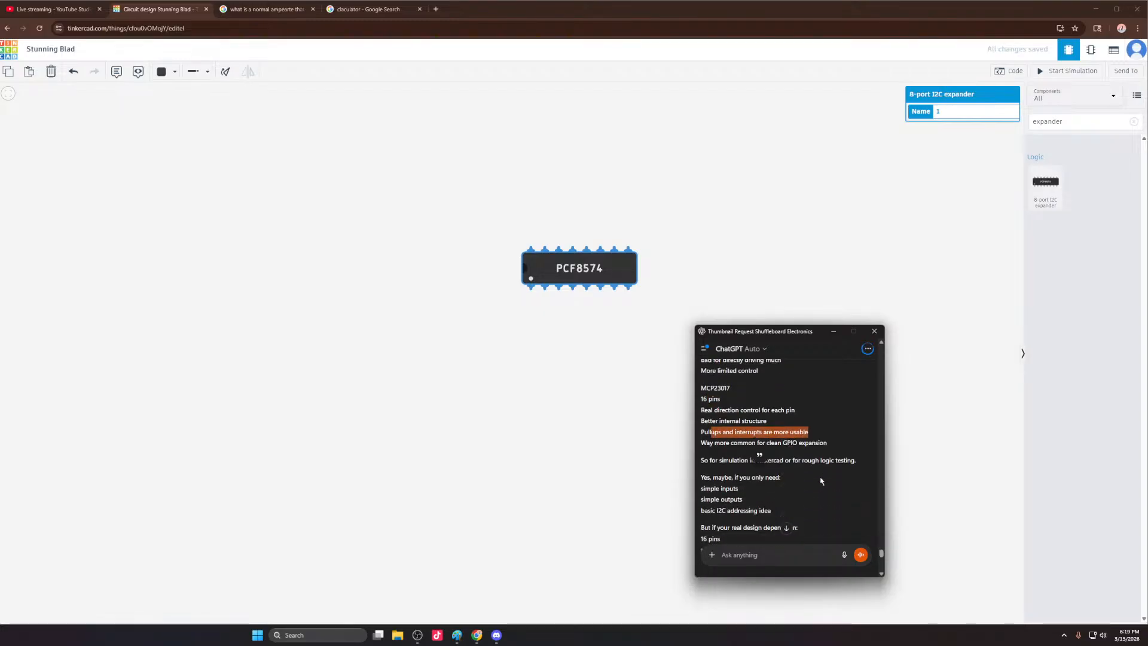
Step: Close the ChatGPT window and delete the PCF8574 expander from the circuit
left_click(874, 330)
left_click(646, 348)
left_click(590, 270)
key("Delete")
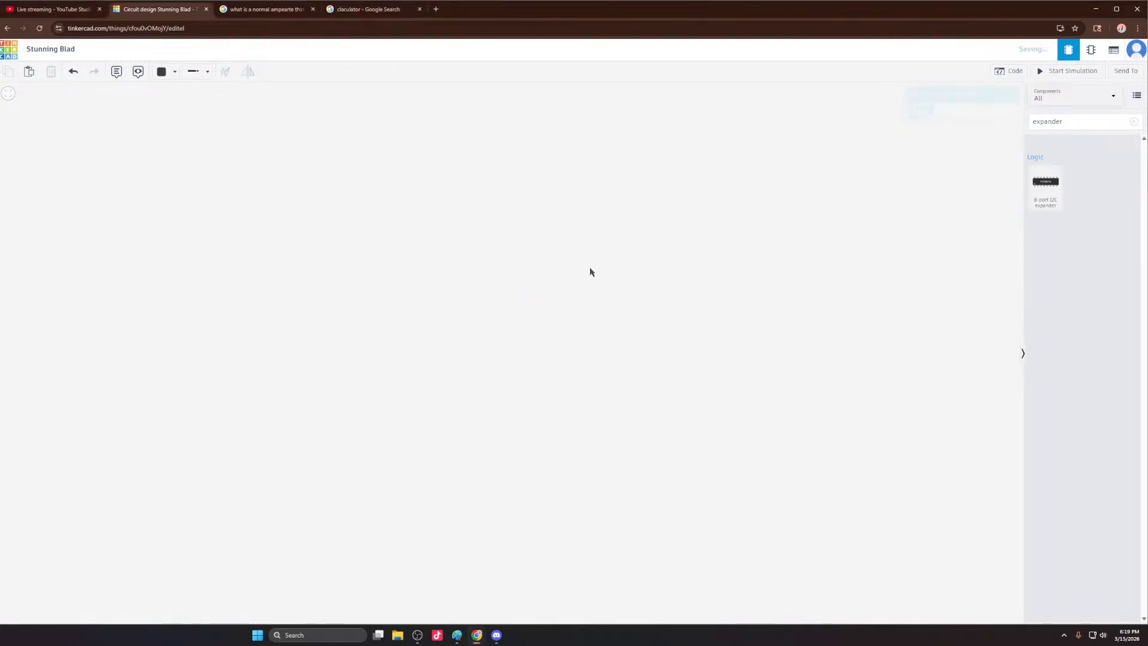
scroll(553, 338, "down", 4)
scroll(553, 338, "down", 4)
scroll(697, 285, "down", 2)
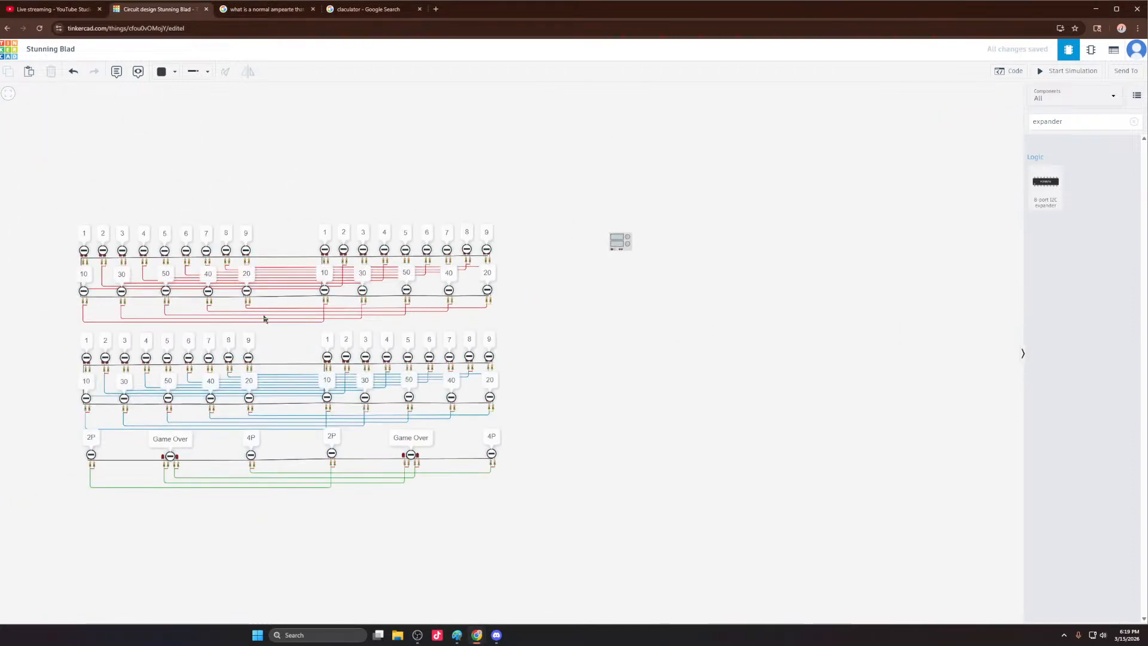
scroll(273, 317, "down", 2)
scroll(300, 315, "up", 2)
scroll(320, 310, "down", 1)
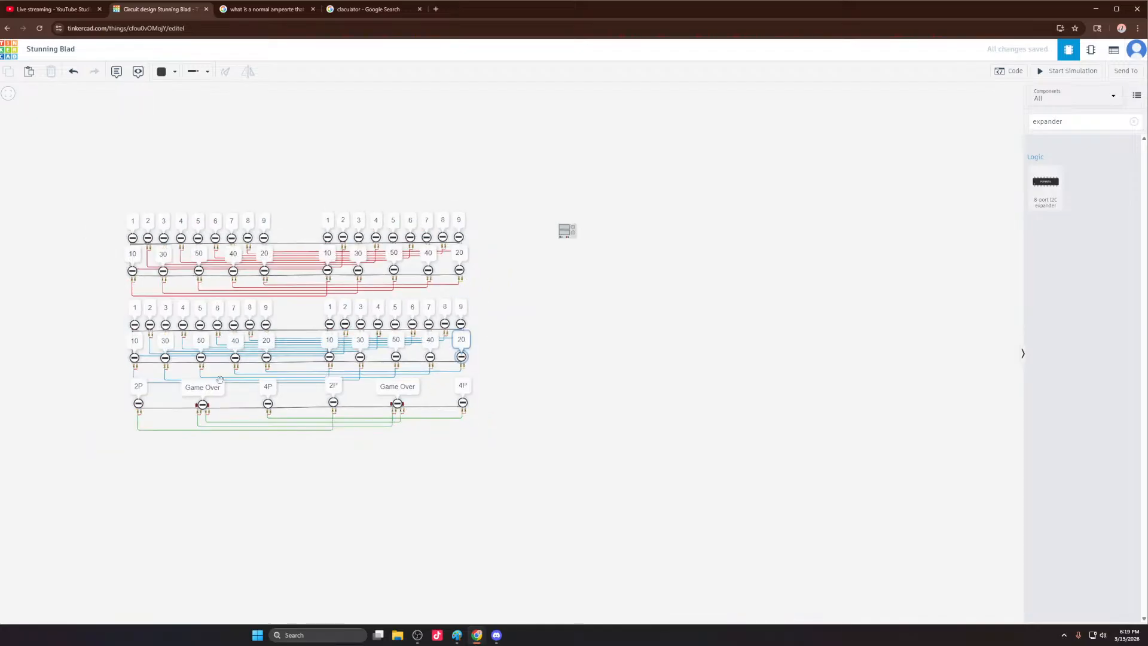
scroll(267, 368, "up", 2)
scroll(312, 292, "up", 2)
scroll(304, 290, "down", 1)
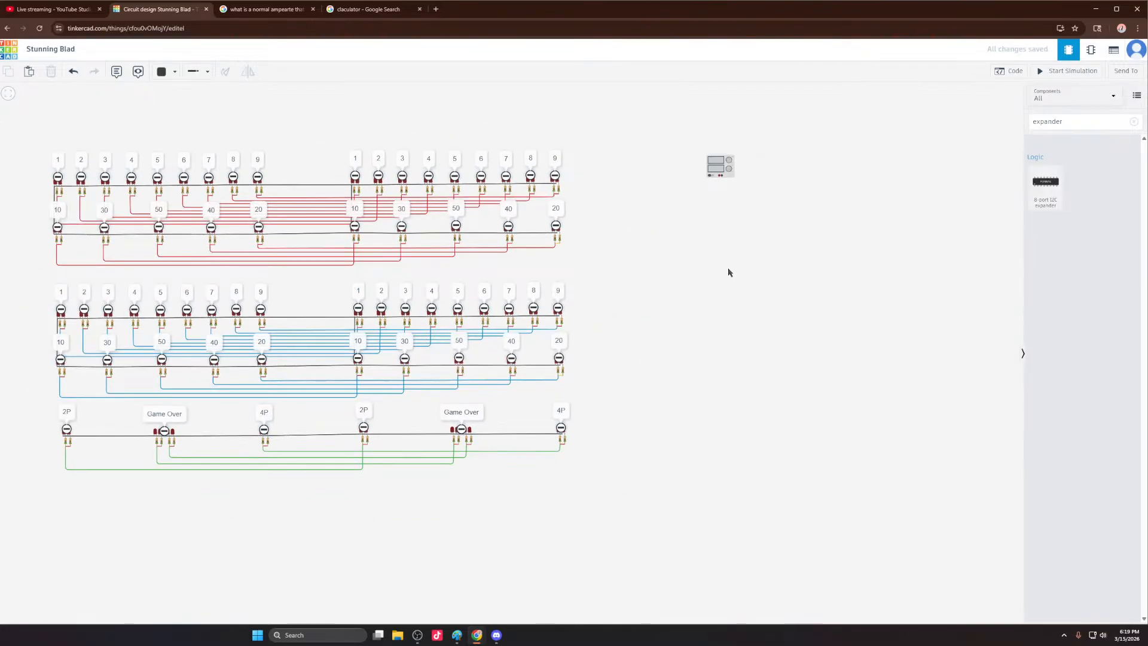
scroll(727, 269, "down", 1)
scroll(439, 296, "up", 2)
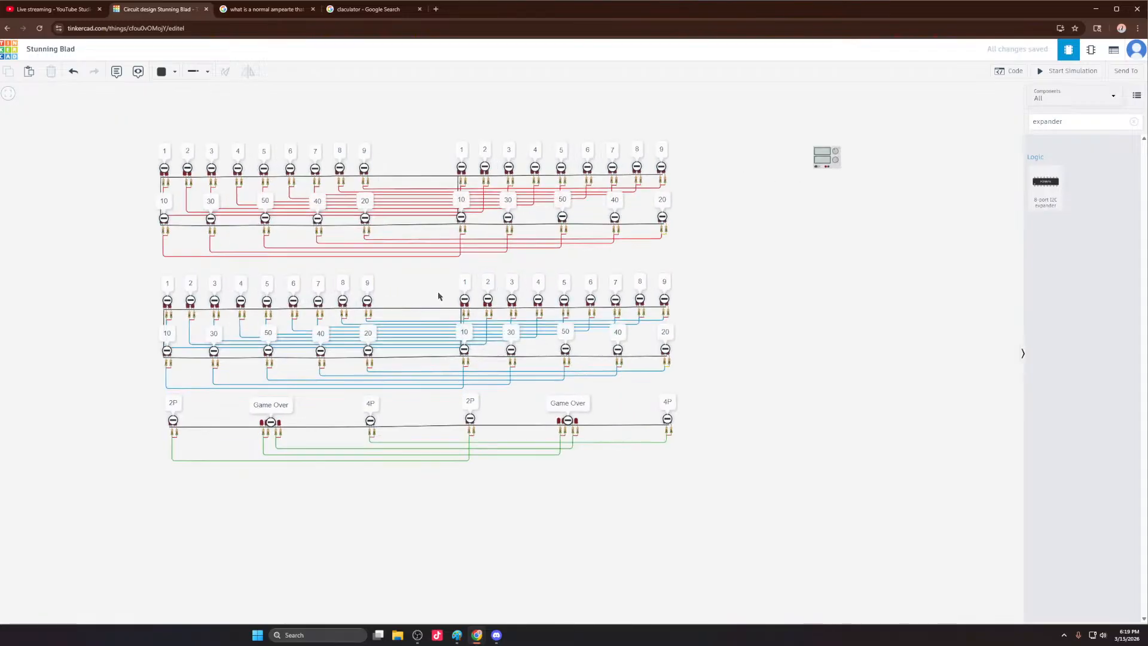
scroll(434, 293, "down", 1)
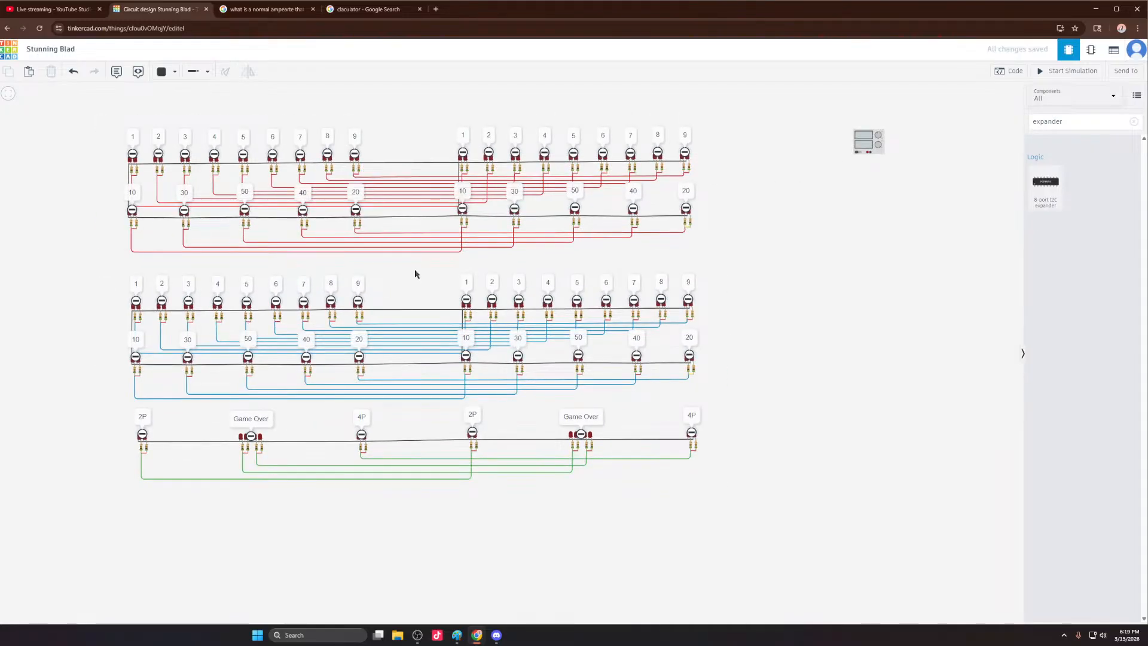
scroll(417, 273, "down", 1)
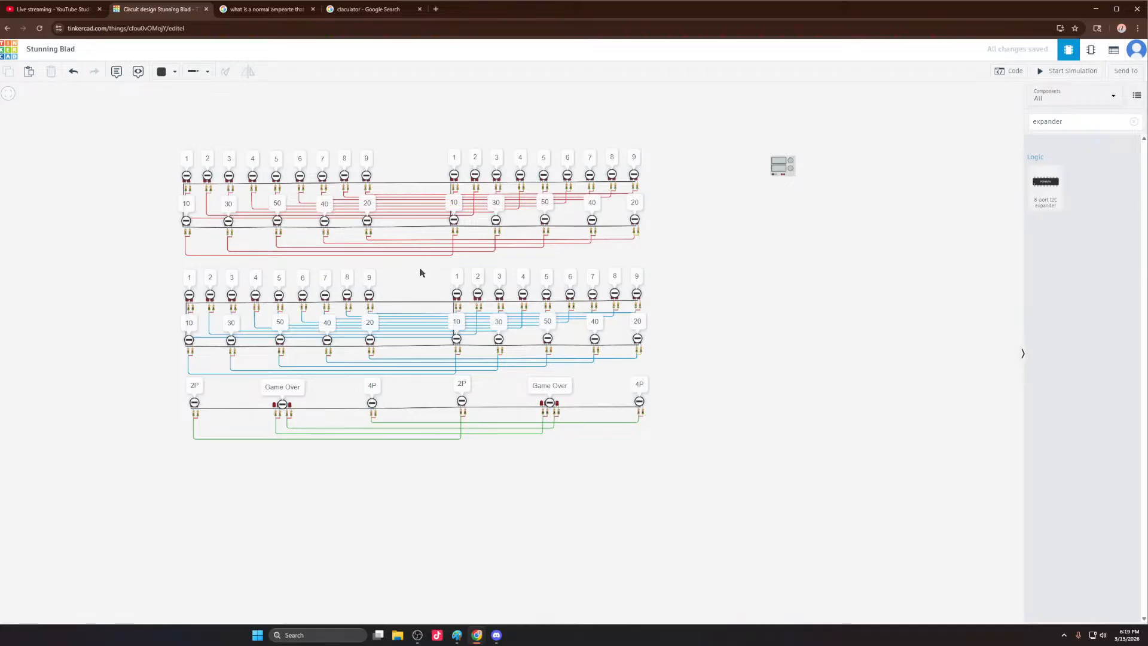
scroll(417, 273, "down", 1)
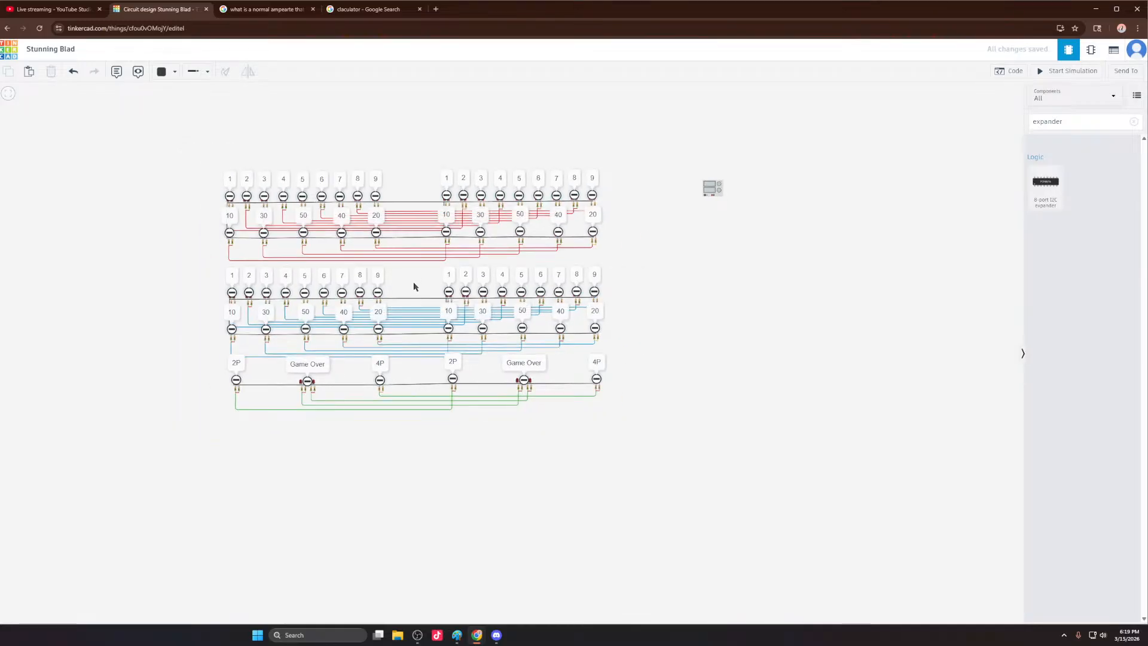
scroll(707, 285, "down", 2)
scroll(661, 312, "up", 4)
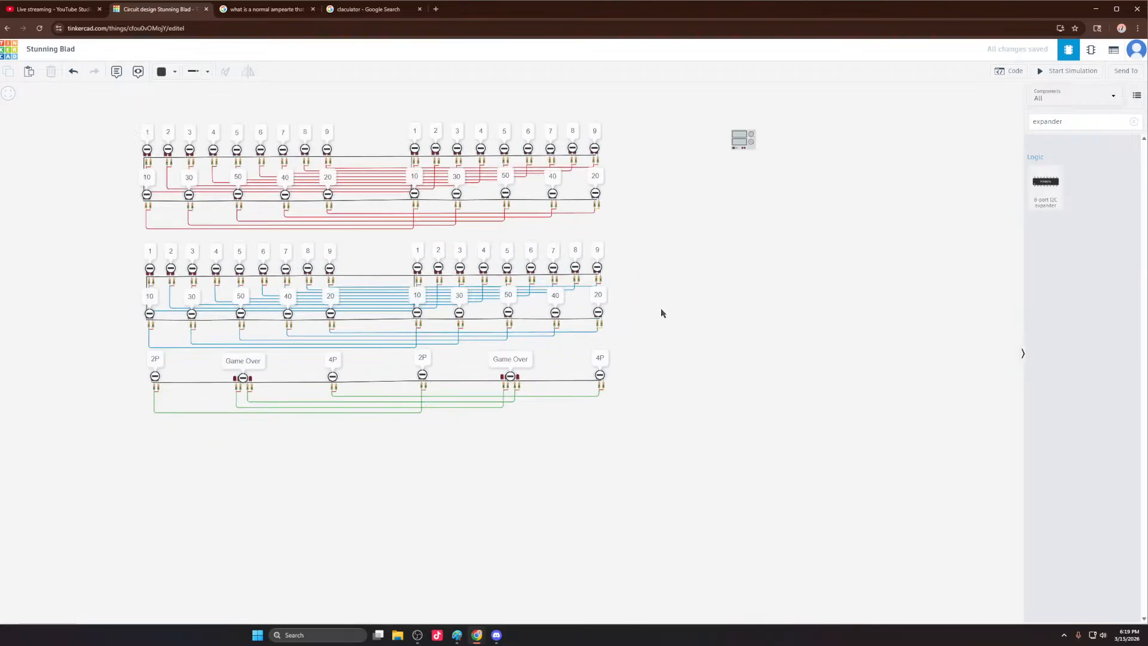
scroll(661, 313, "down", 1)
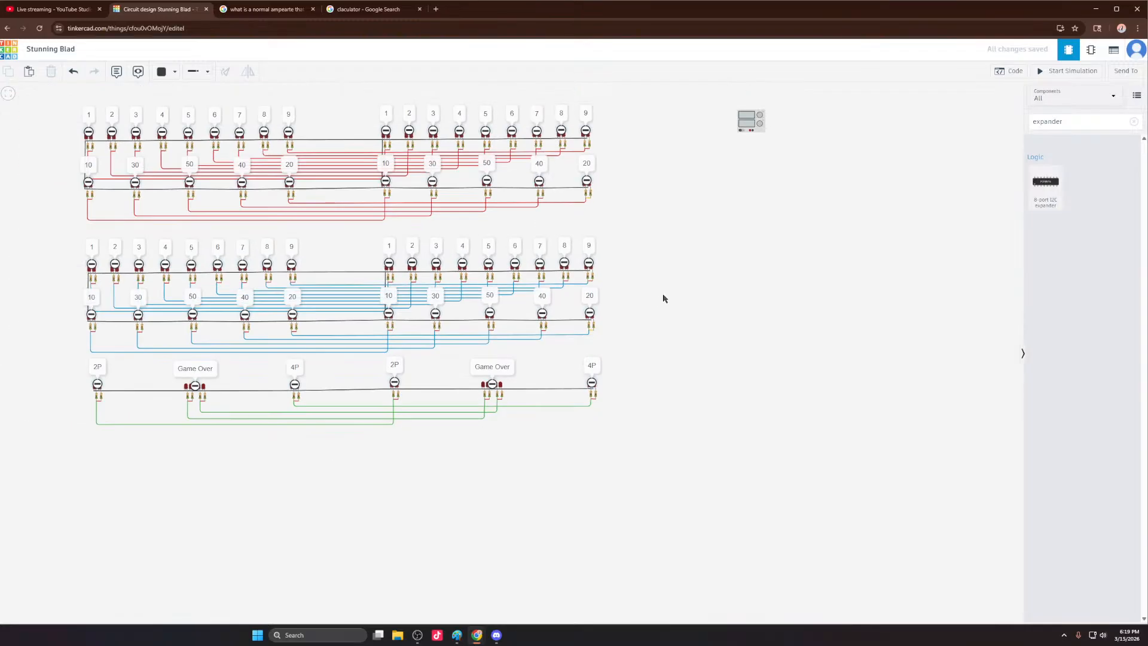
Step: Clear the component search and reposition the 12 V power supply in the open space beside the red-wired scoreboard LED rows
left_click(1134, 121)
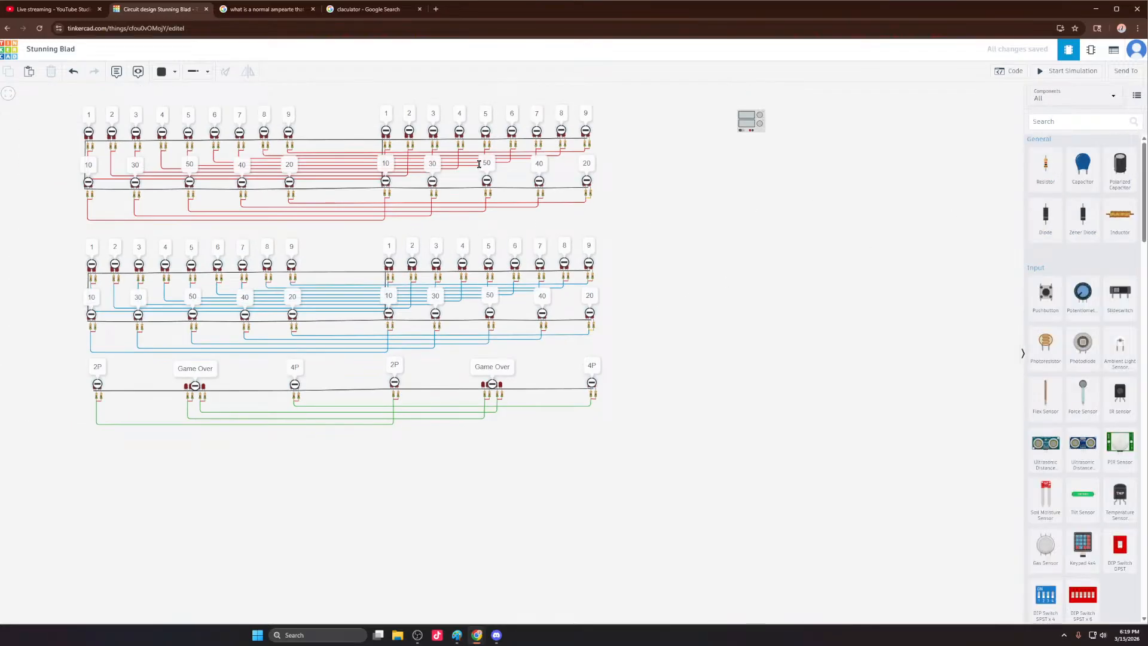
scroll(480, 162, "up", 3)
scroll(546, 199, "up", 1)
scroll(287, 274, "down", 5)
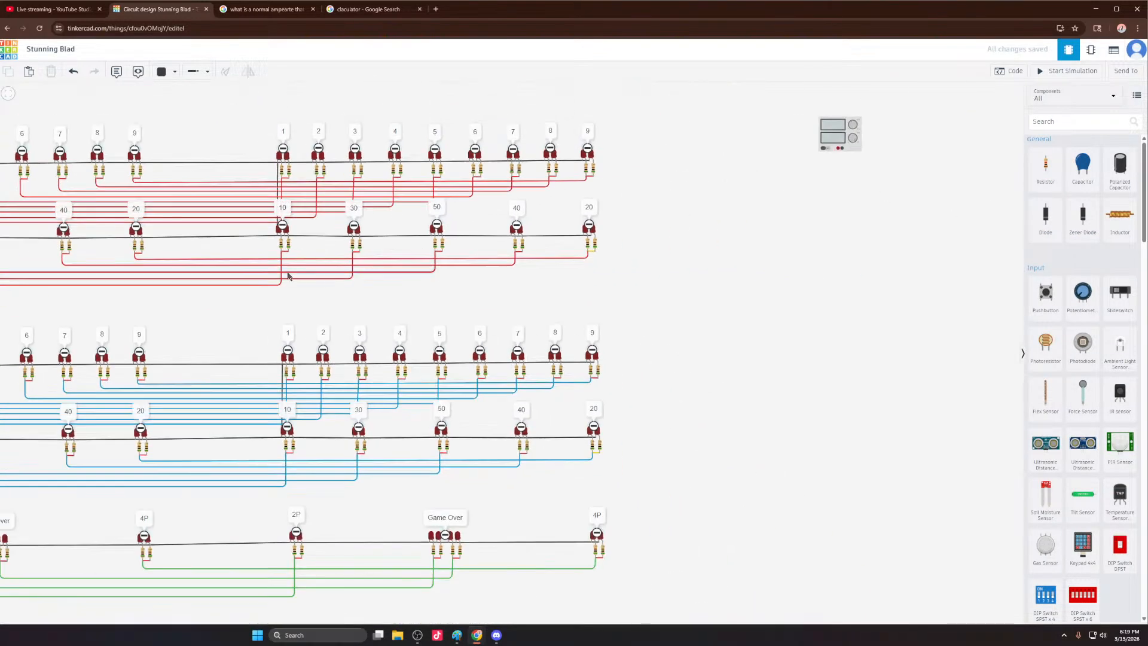
scroll(607, 185, "up", 4)
left_click_drag(569, 207, 205, 202)
scroll(382, 254, "up", 2)
scroll(538, 258, "down", 5)
scroll(269, 270, "up", 3)
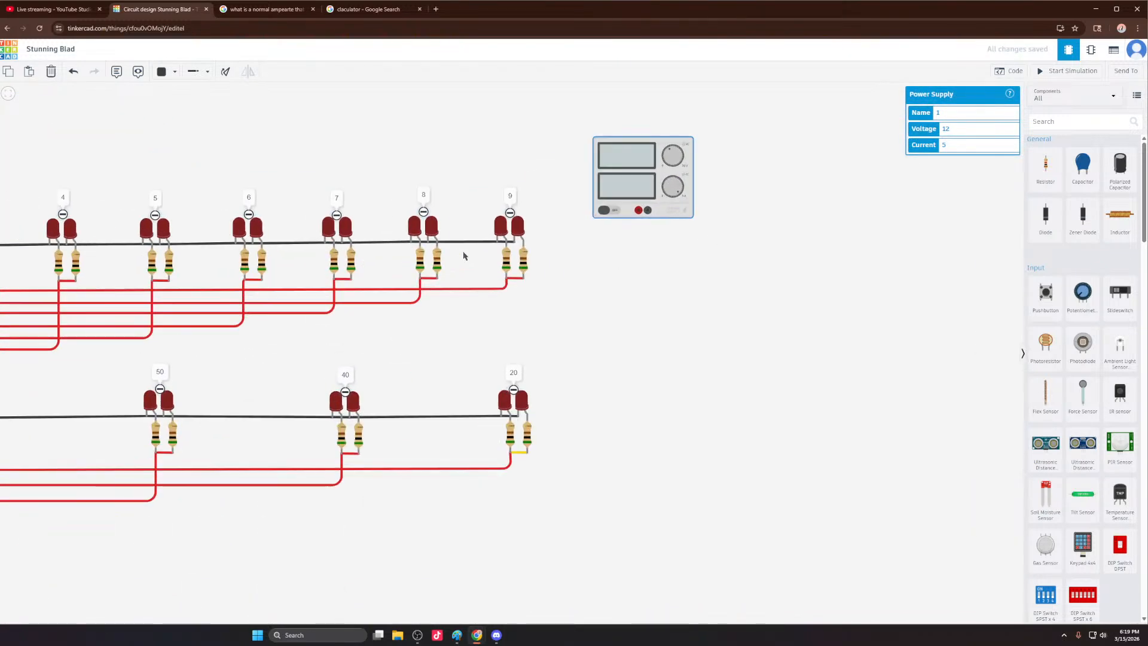
scroll(473, 262, "down", 3)
left_click_drag(568, 205, 804, 201)
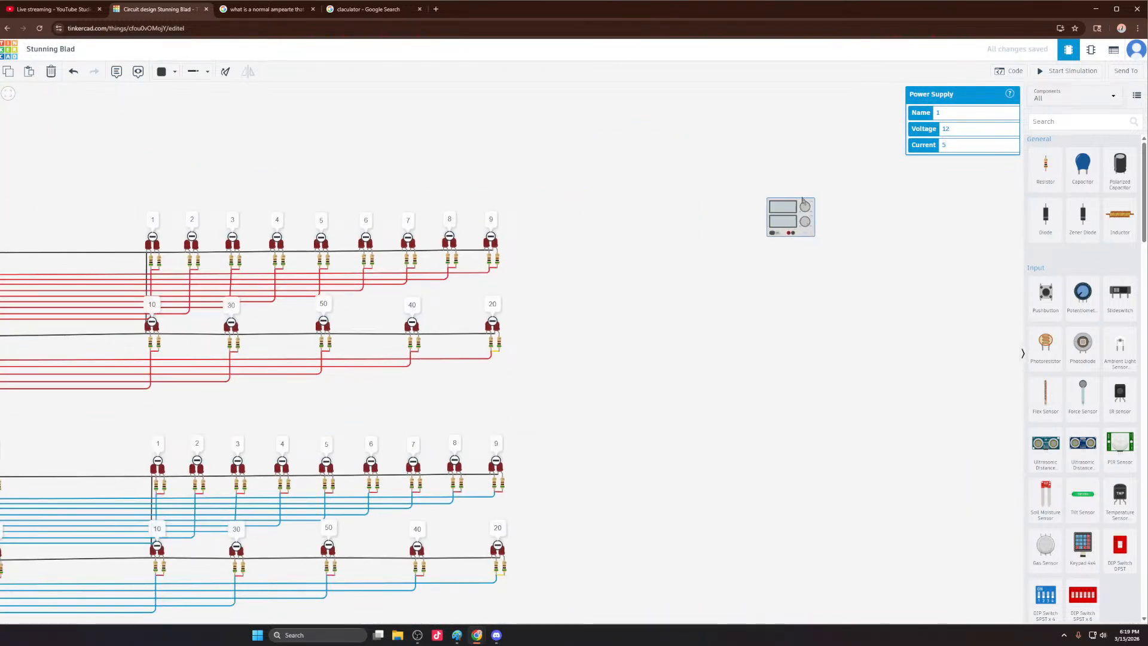
scroll(746, 221, "down", 3)
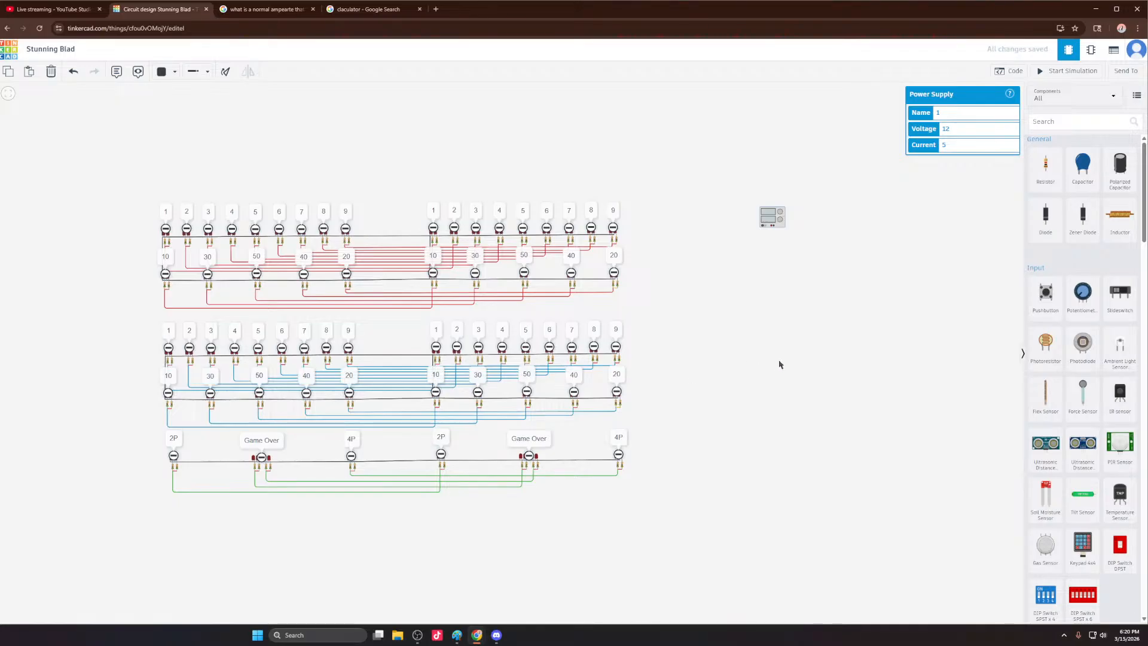
Step: Switch to the OBS window
scroll(721, 354, "up", 3)
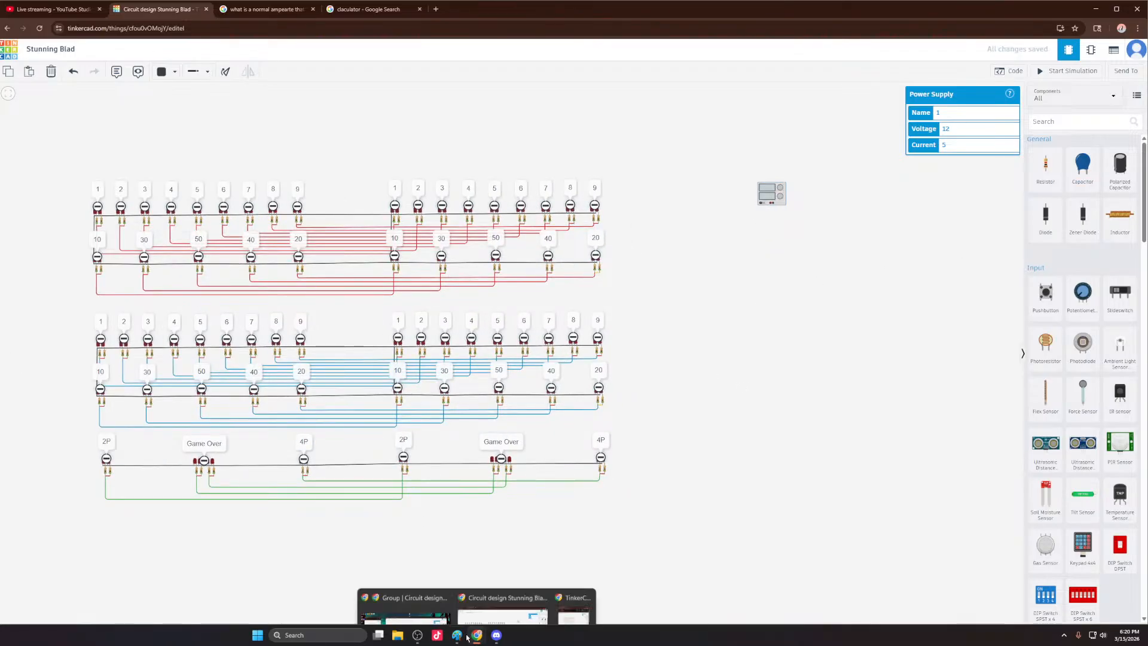
left_click(418, 635)
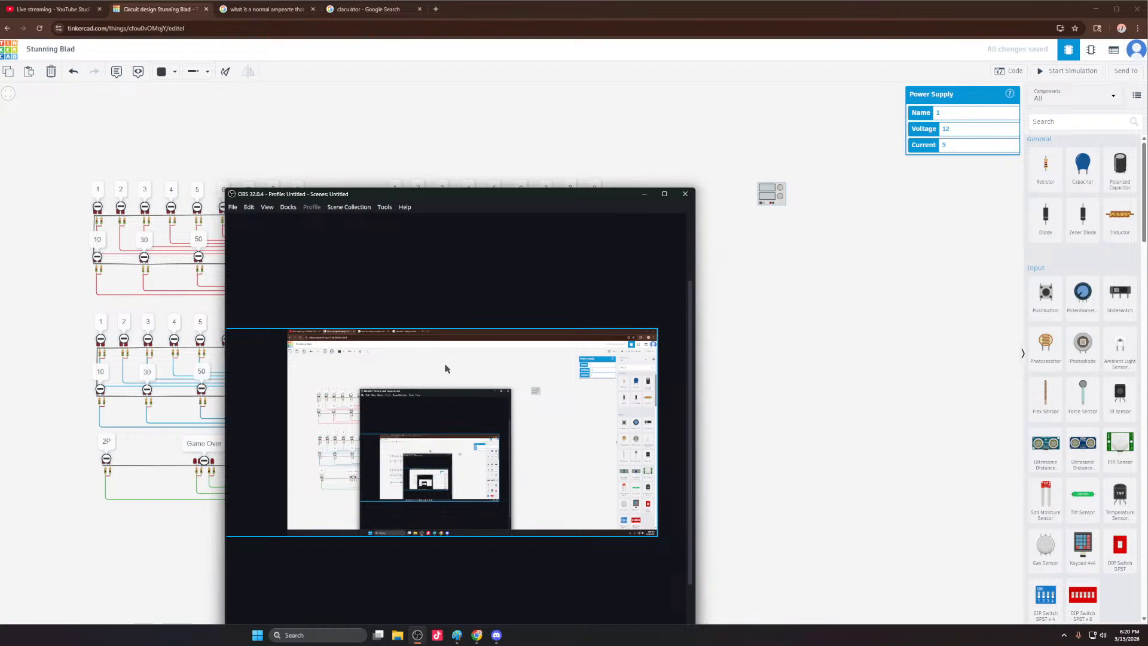